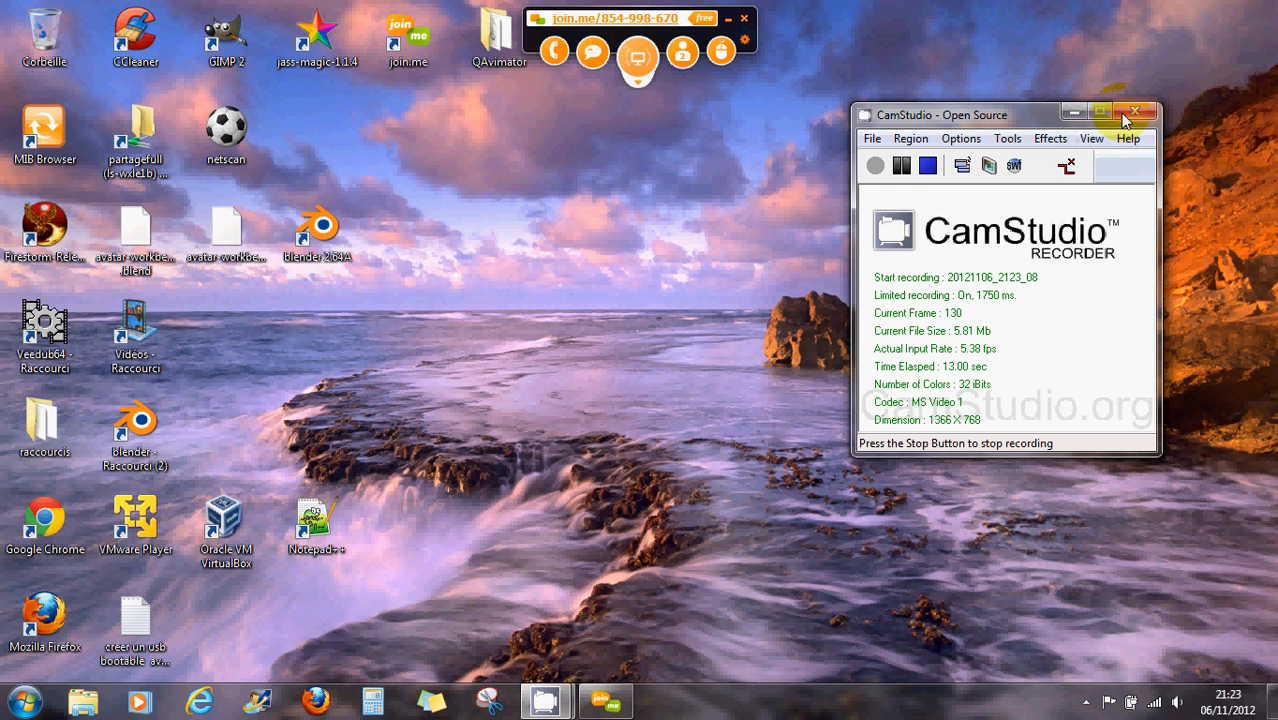
# - Minimize the CamStudio and join.me windows, launch Blender 2.64A with the high-performance NVIDIA graphics processor, and dismiss the splash screen
pyautogui.click(1070, 114)
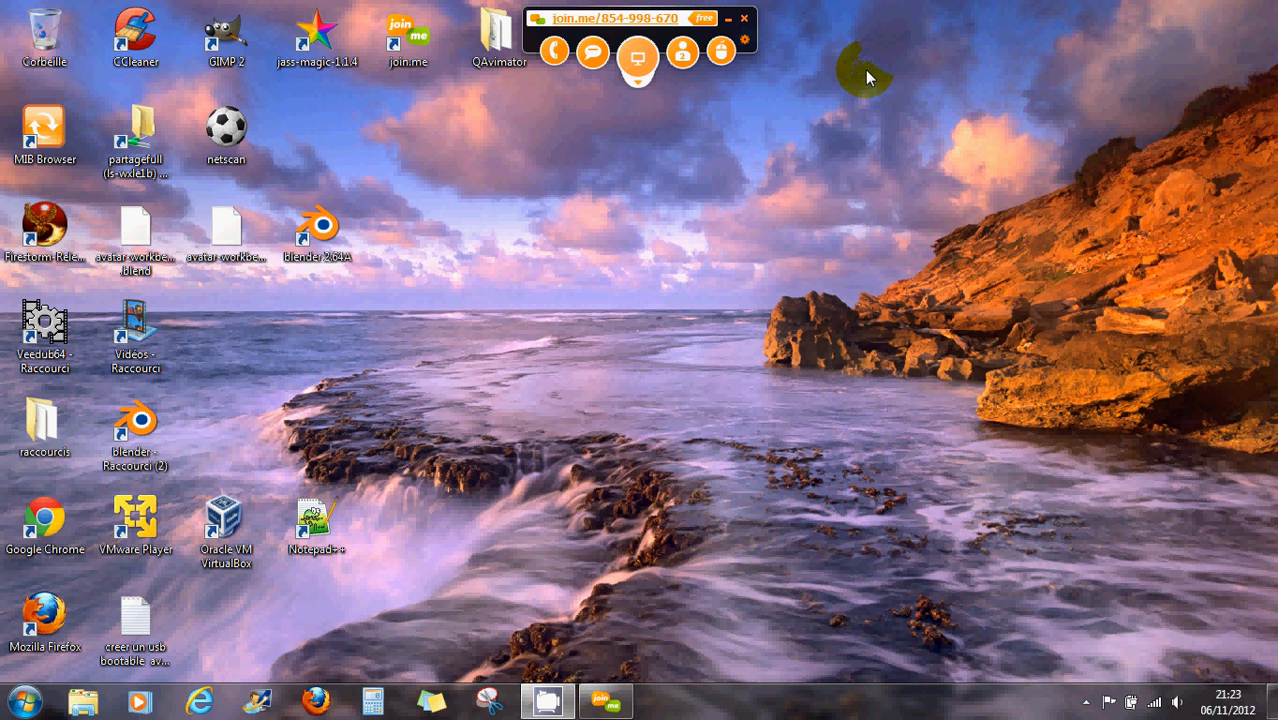
pyautogui.click(729, 22)
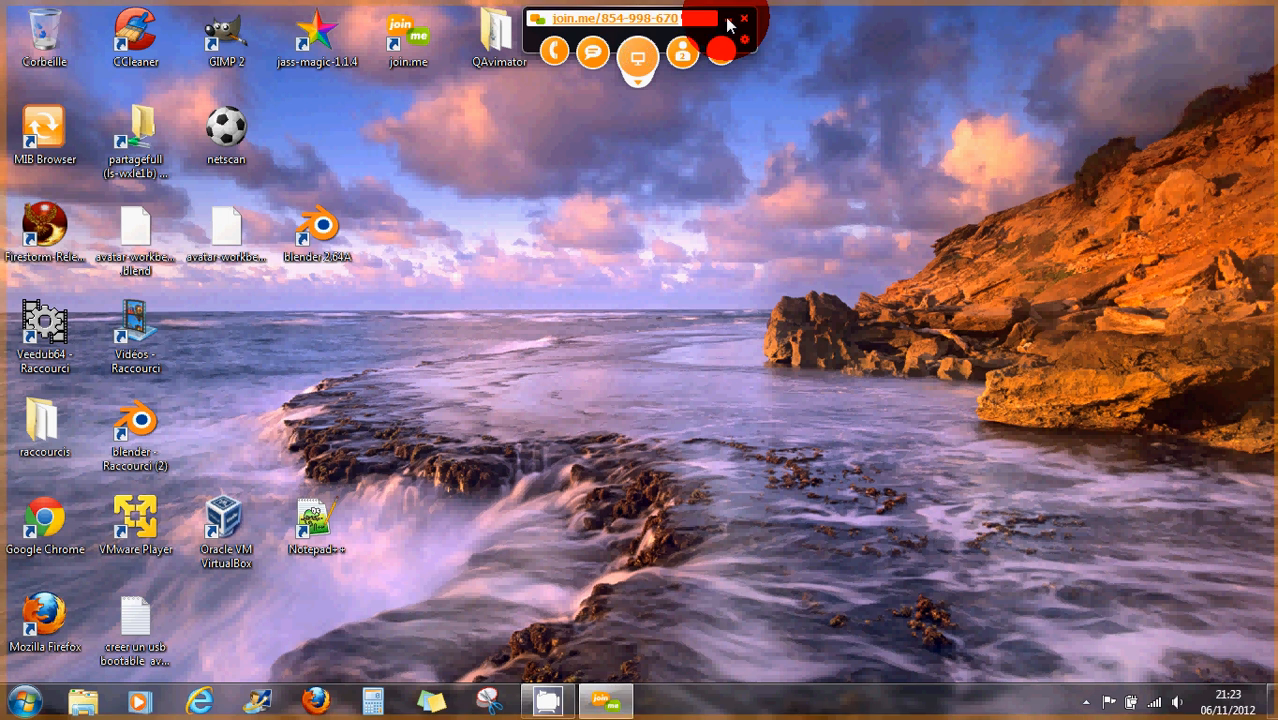
pyautogui.rightClick(321, 228)
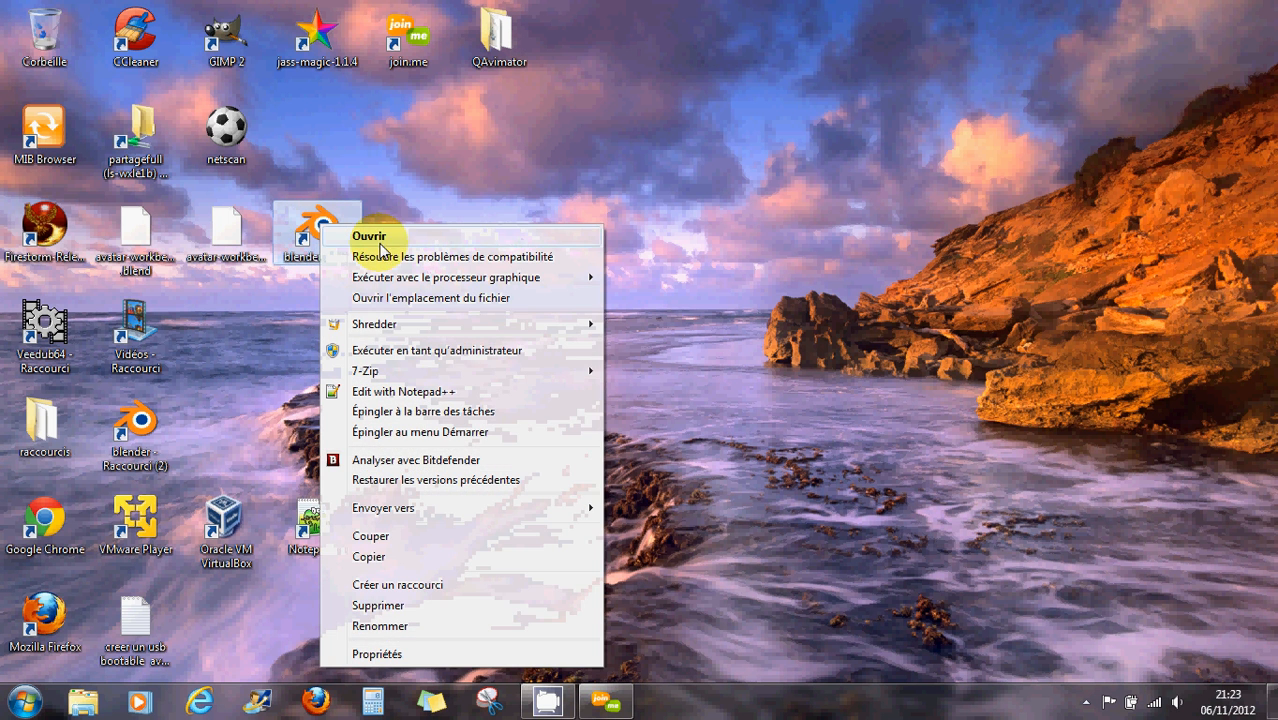
pyautogui.moveTo(400, 277)
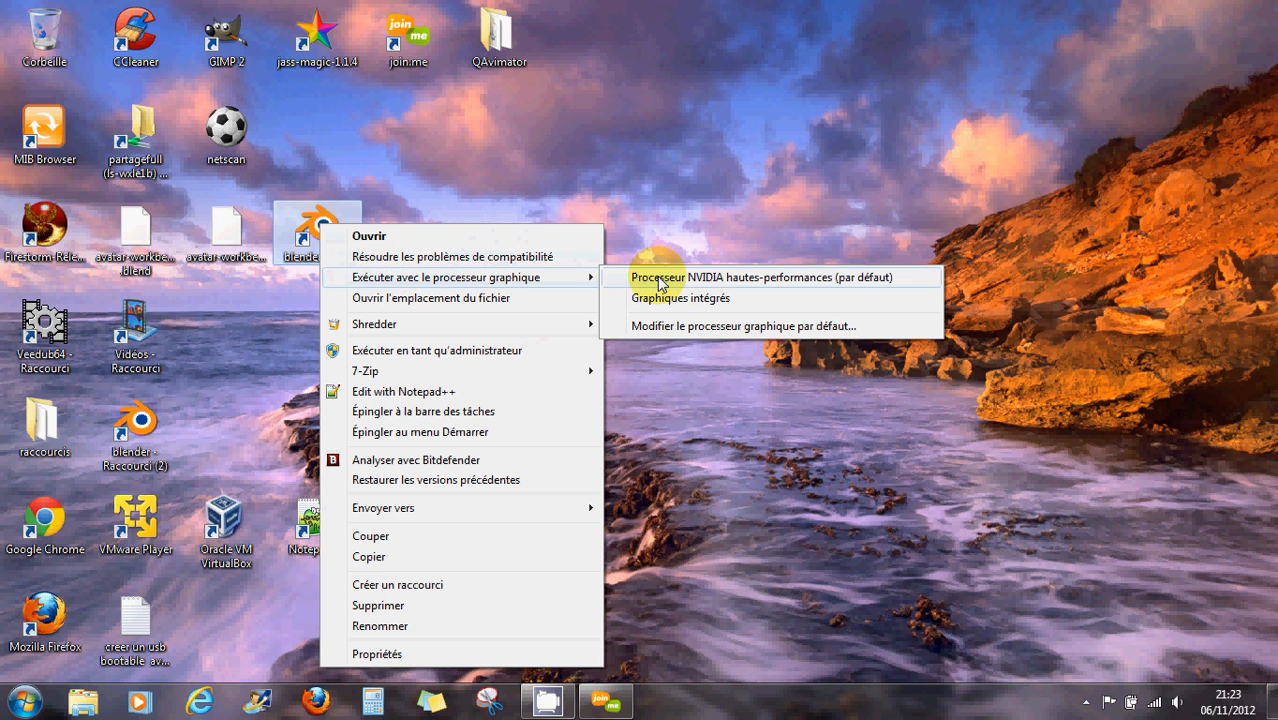
pyautogui.click(814, 278)
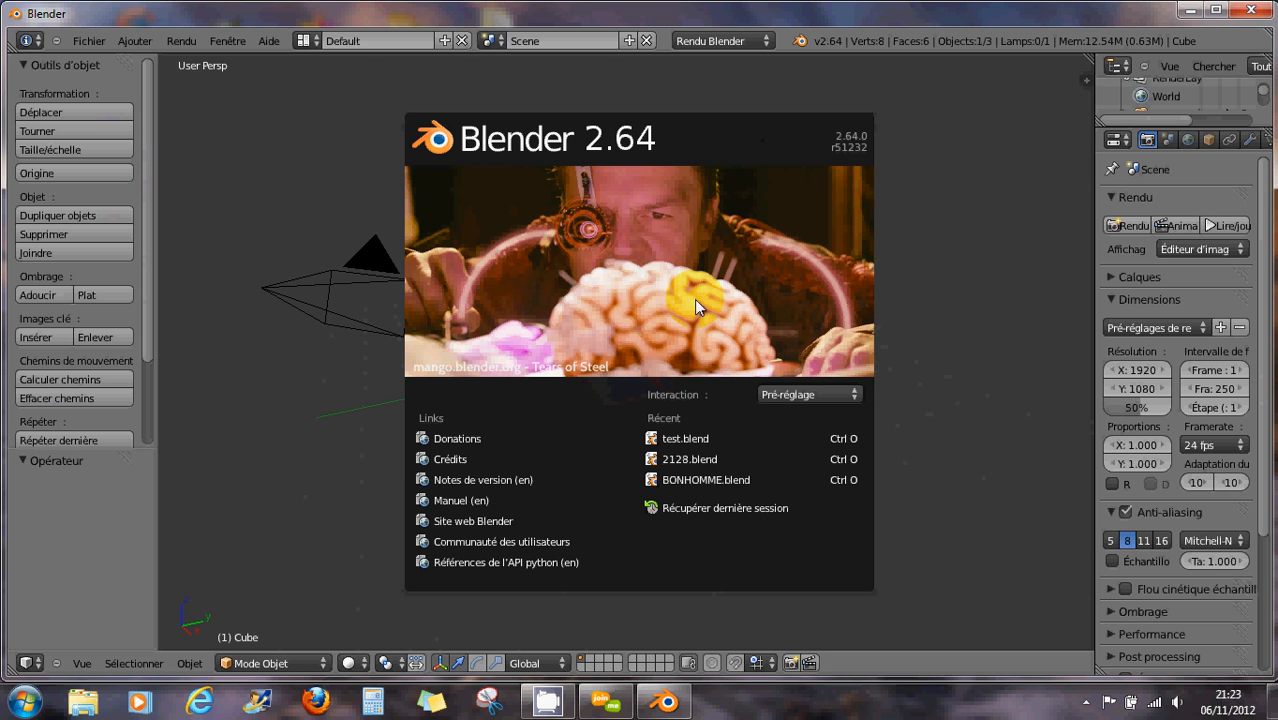
pyautogui.click(926, 400)
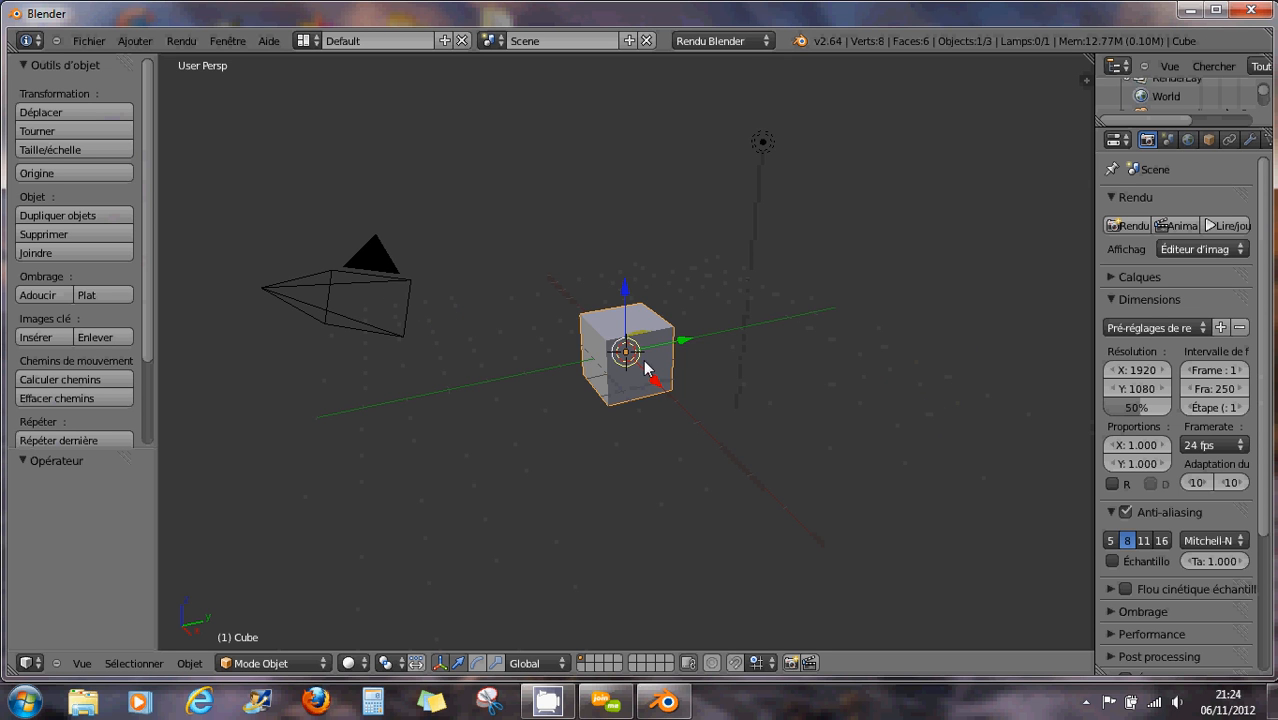
# - Delete the default cube from the scene
pyautogui.moveTo(665, 381); pyautogui.dragTo(797, 392, button='middle')
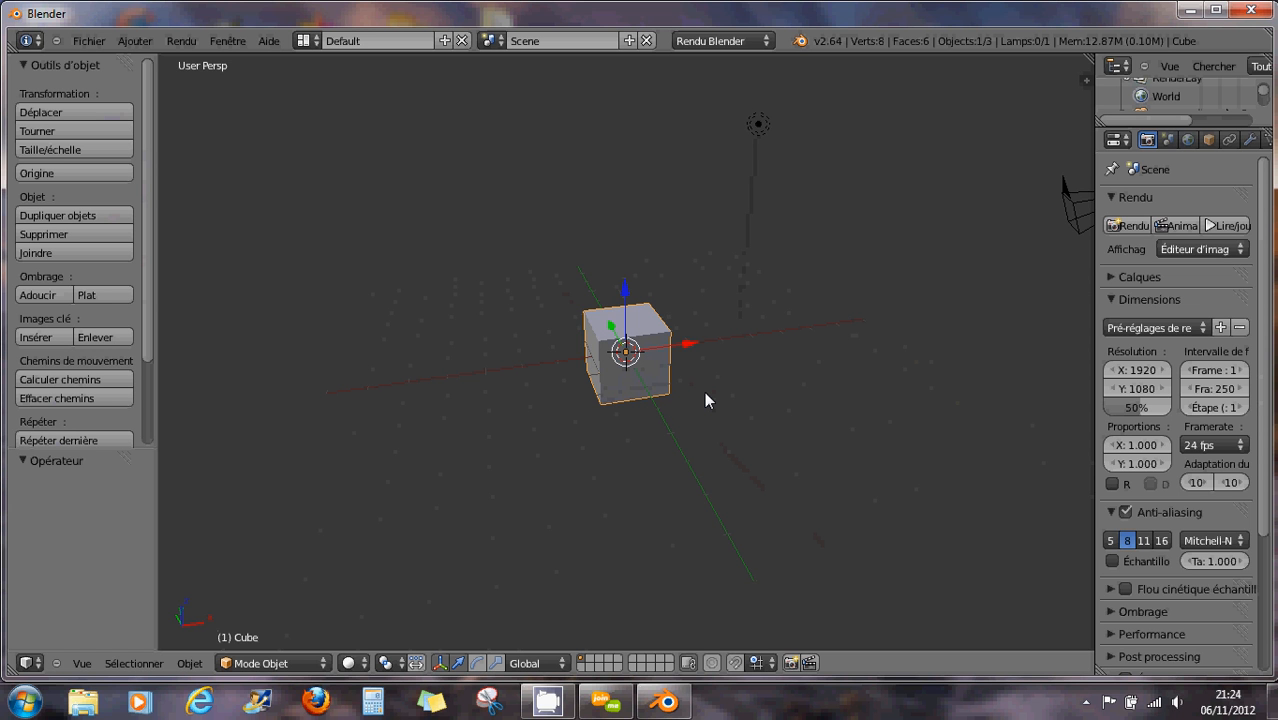
pyautogui.scroll(1, 686, 250)
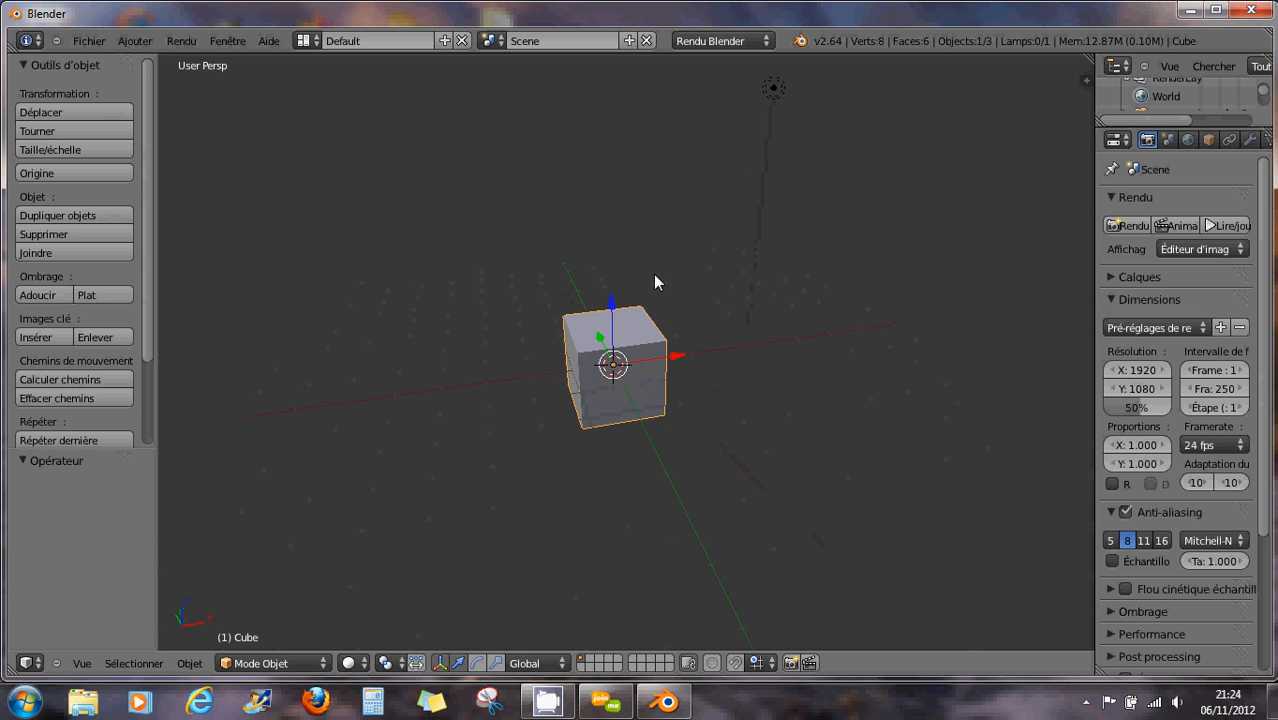
pyautogui.press('x')
pyautogui.click(643, 394)
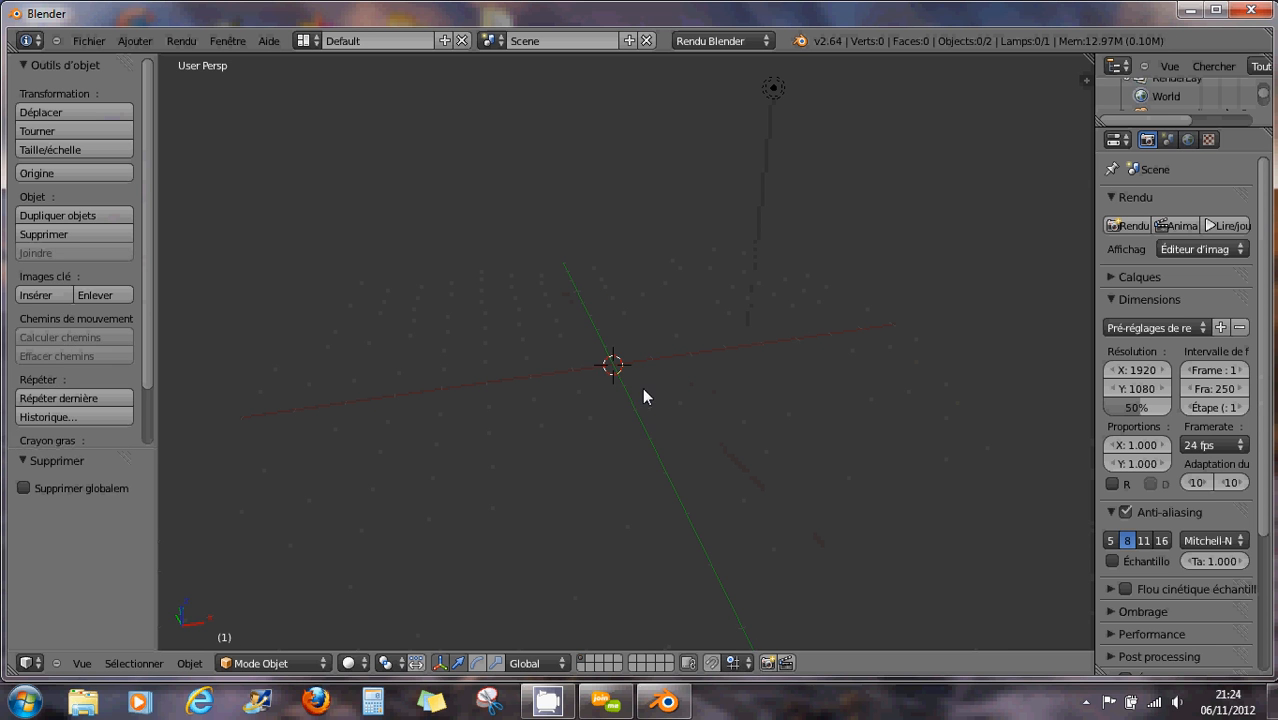
# - Add a UV sphere mesh at the scene's origin
pyautogui.scroll(1, 655, 387)
pyautogui.hotkey('shift', 'a')
pyautogui.moveTo(655, 387)
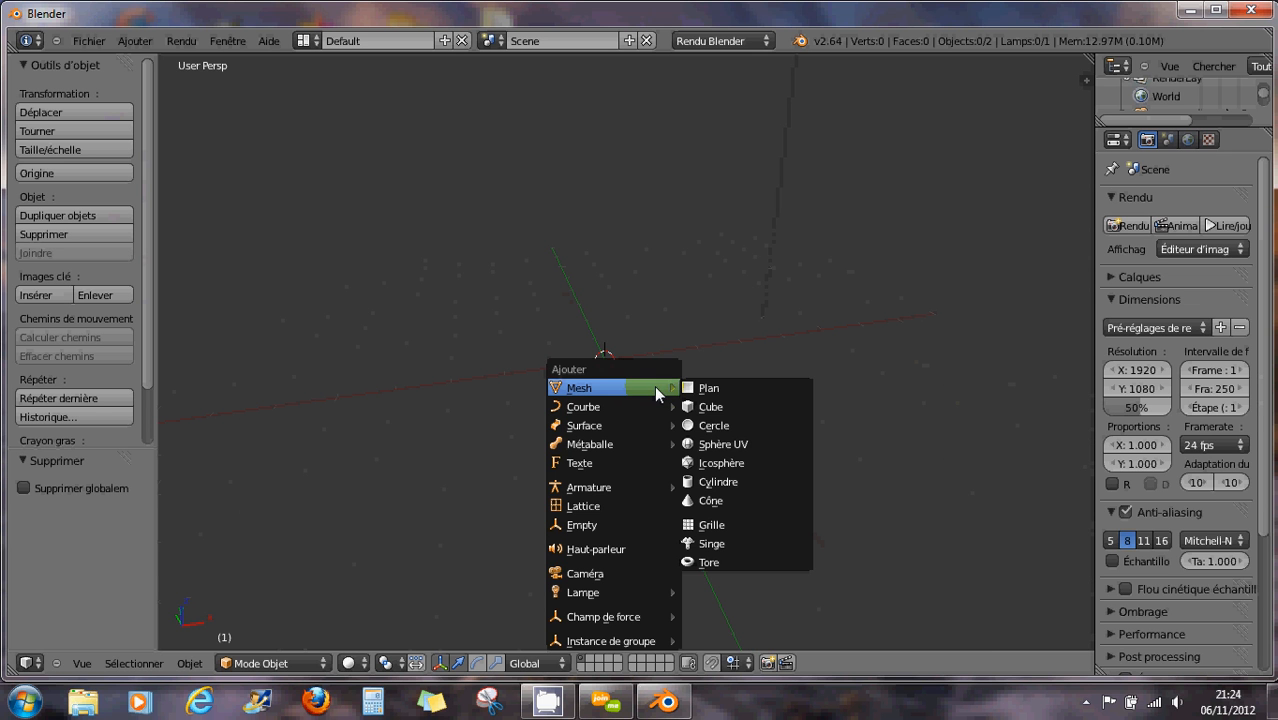
pyautogui.click(748, 444)
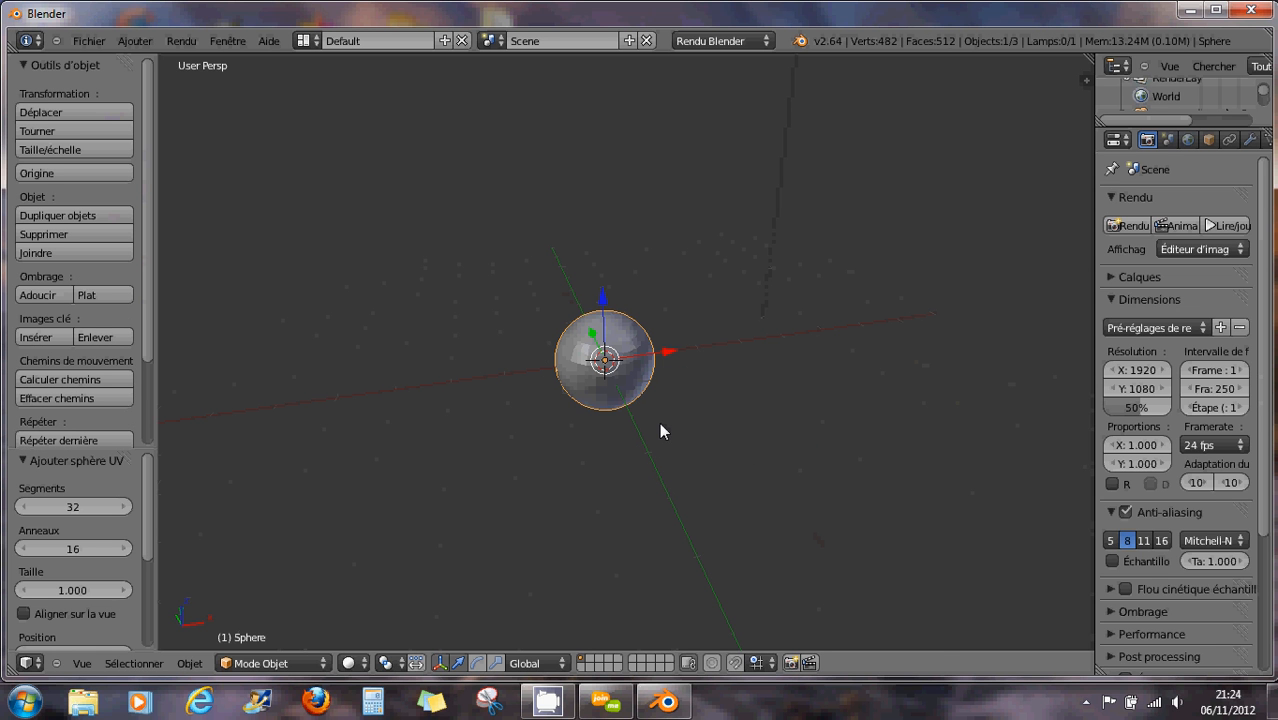
# - Set the UV sphere's number of rings (Anneaux) to 32
pyautogui.press('F6')
pyautogui.press('F6')
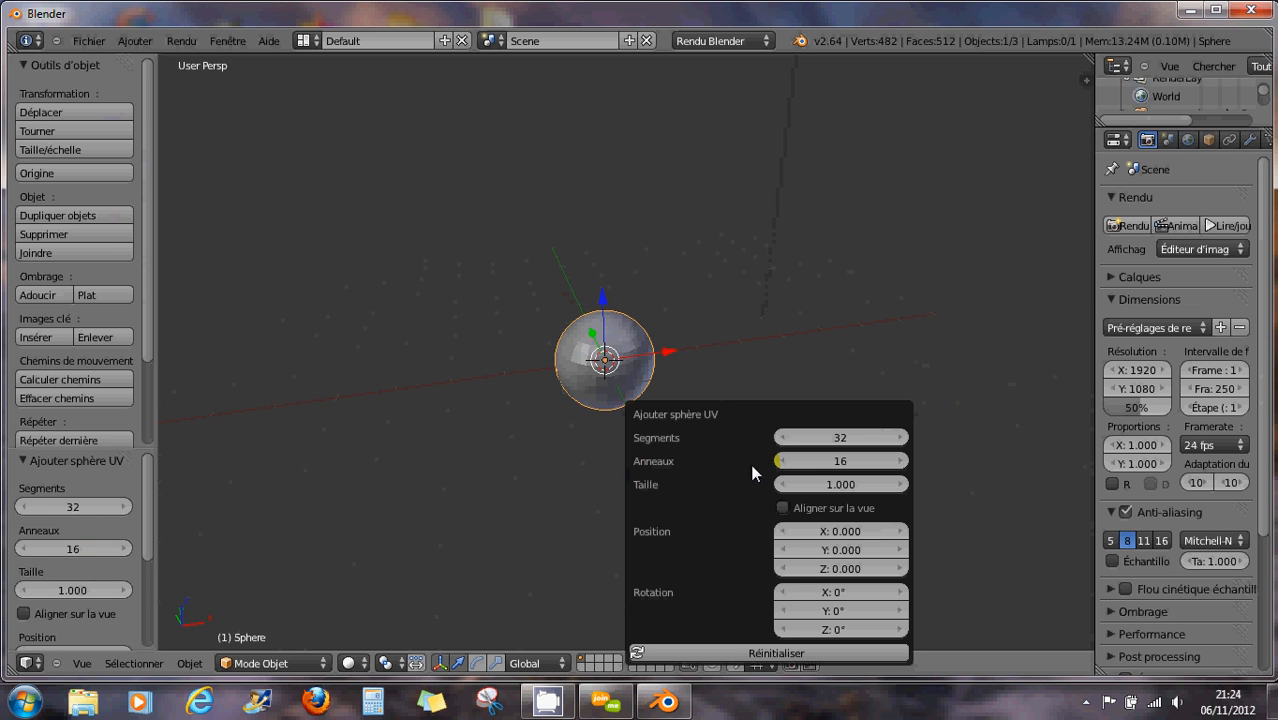
pyautogui.click(833, 461)
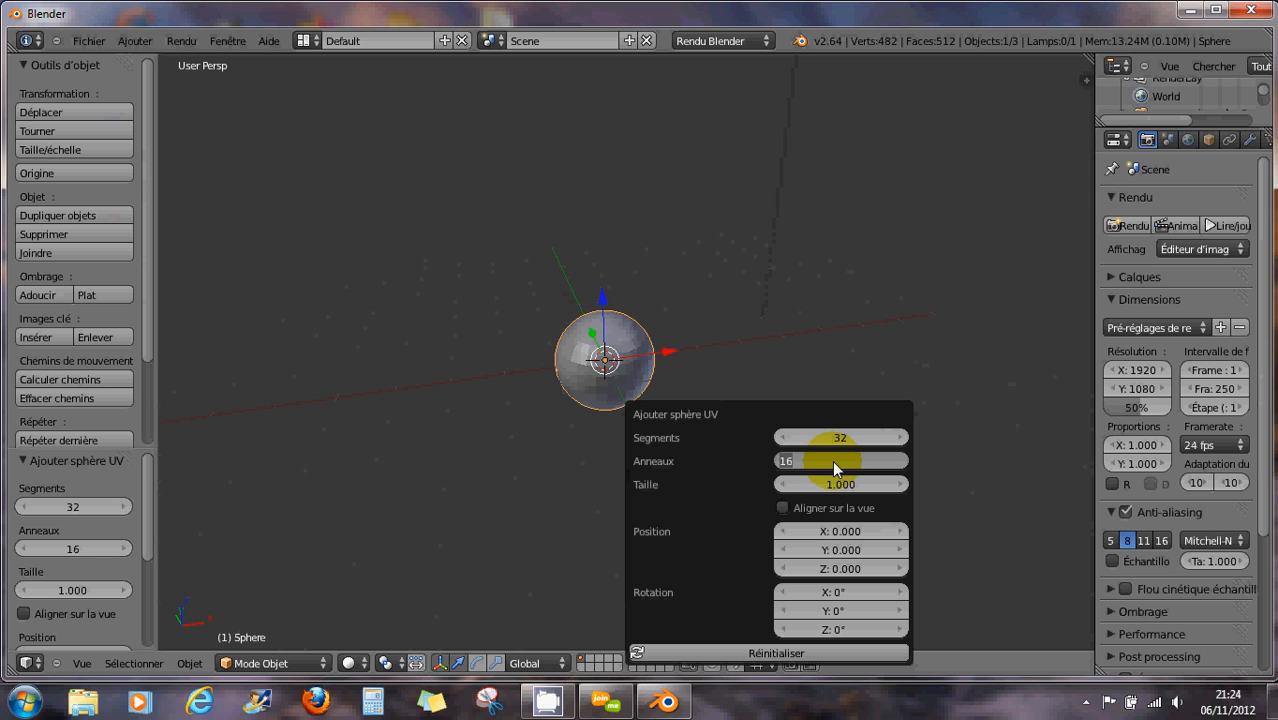
pyautogui.write('32')
pyautogui.press('Return')
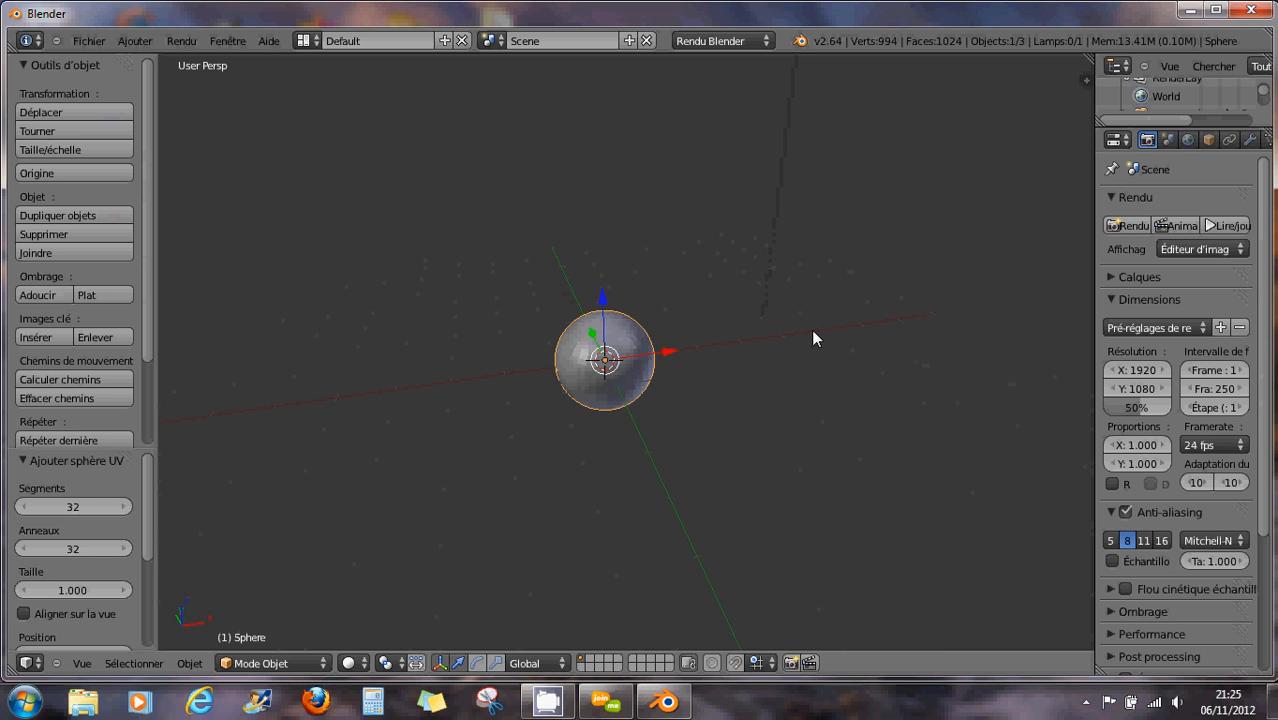
pyautogui.scroll(3, 570, 392)
pyautogui.rightClick(605, 341)
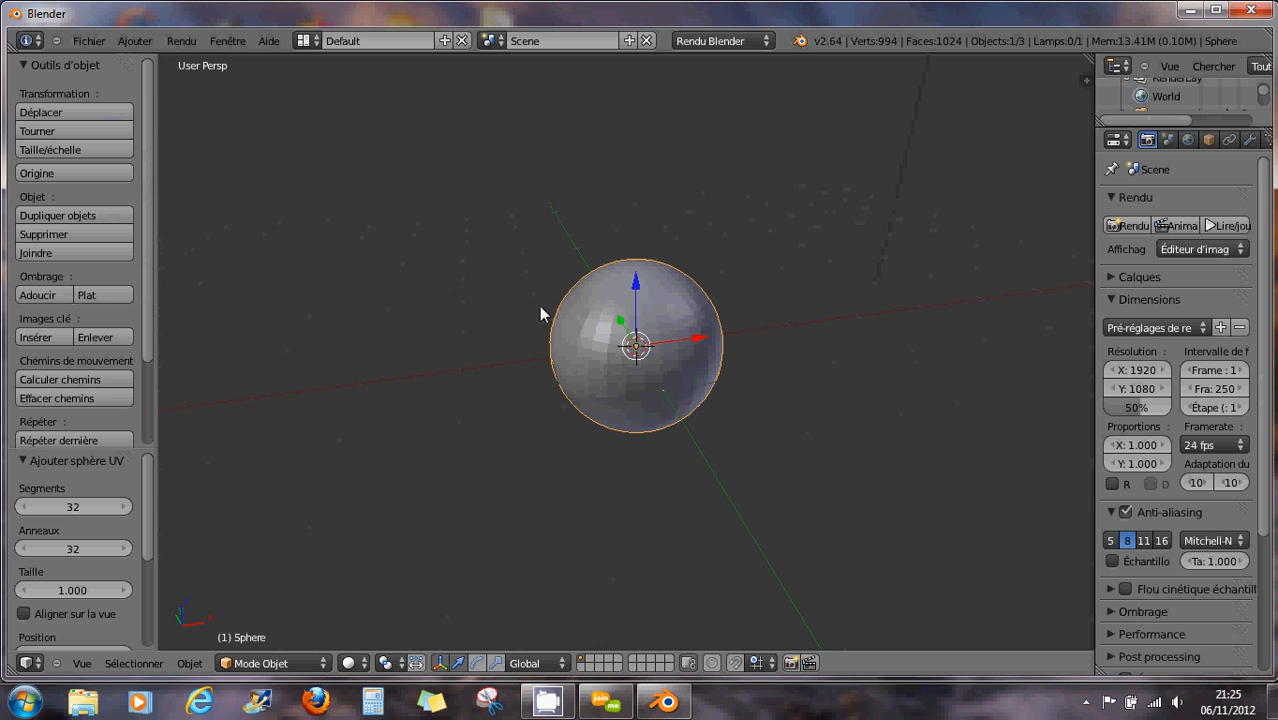
# - Show the 3D view's properties and start the Screencast Keys display
pyautogui.click(85, 39)
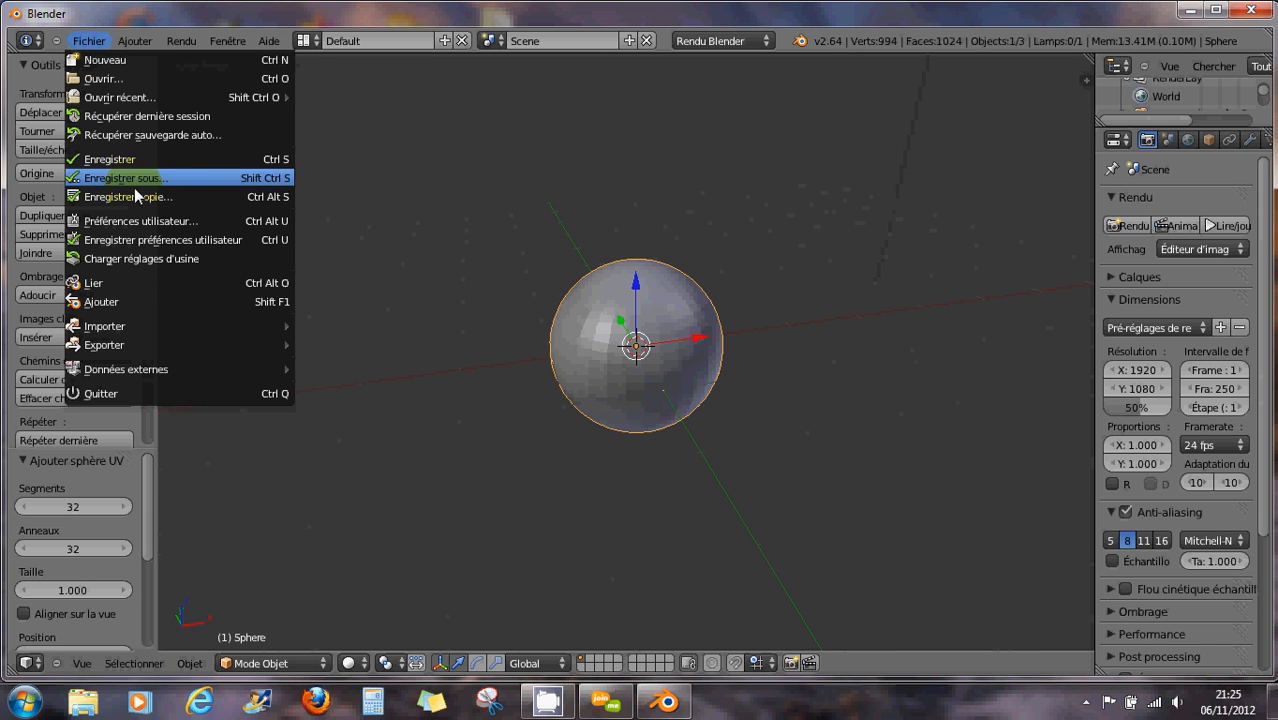
pyautogui.click(141, 220)
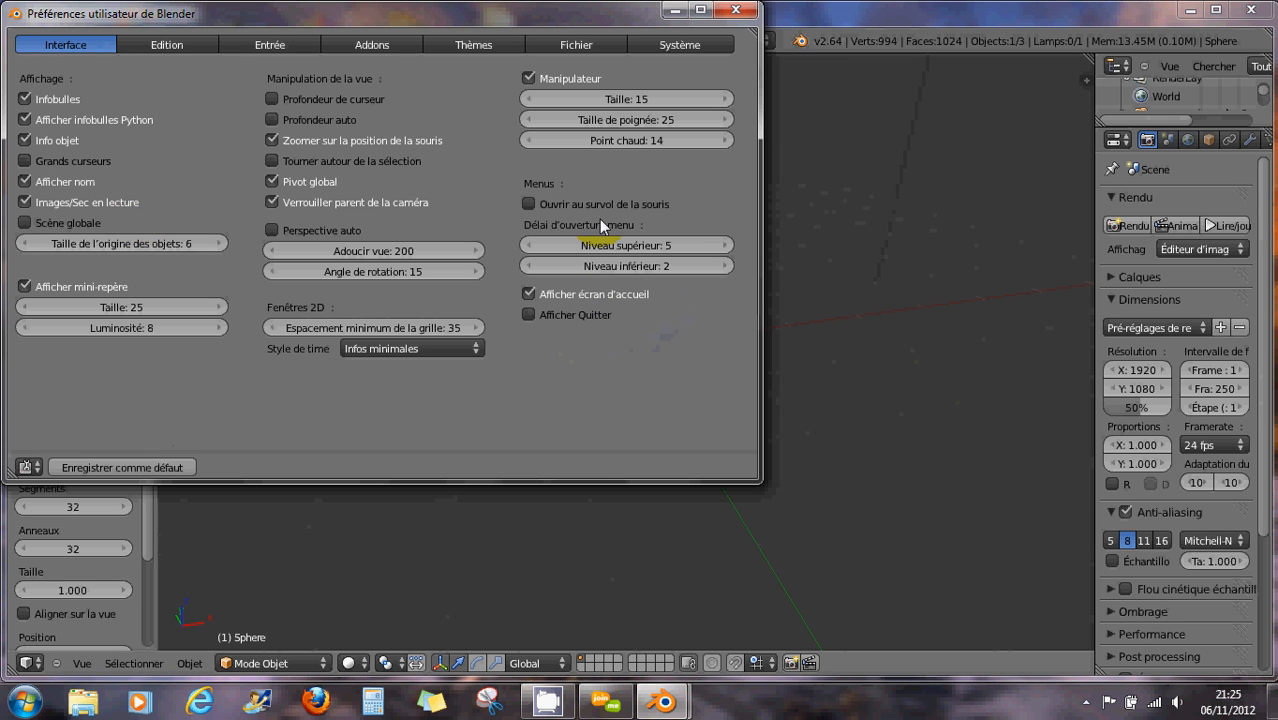
pyautogui.click(1085, 80)
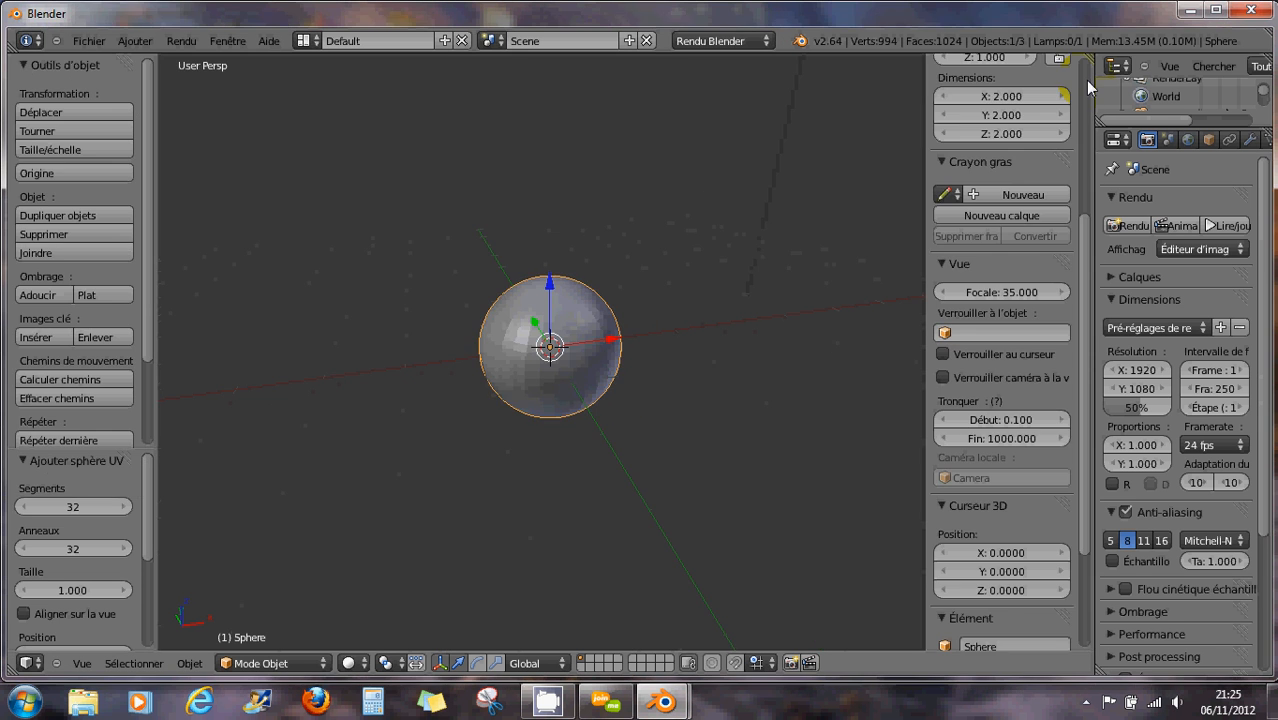
pyautogui.scroll(-2, 1027, 543)
pyautogui.scroll(-3, 1027, 543)
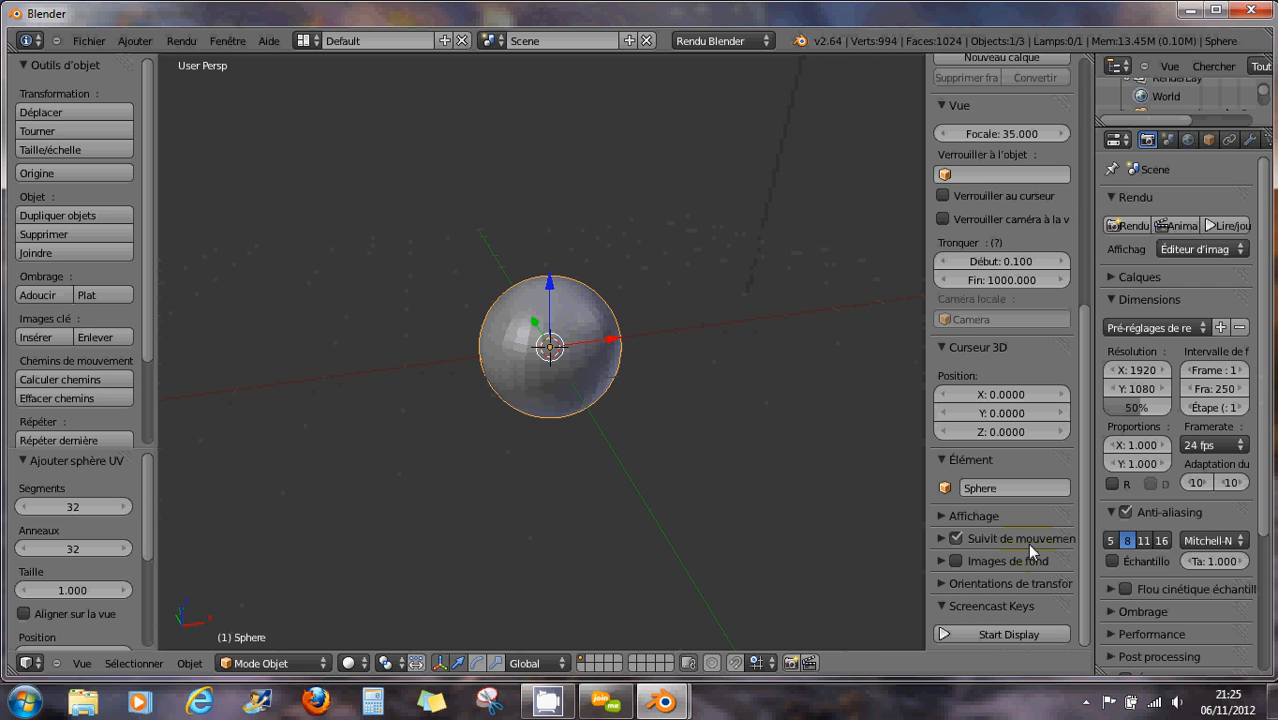
pyautogui.click(963, 638)
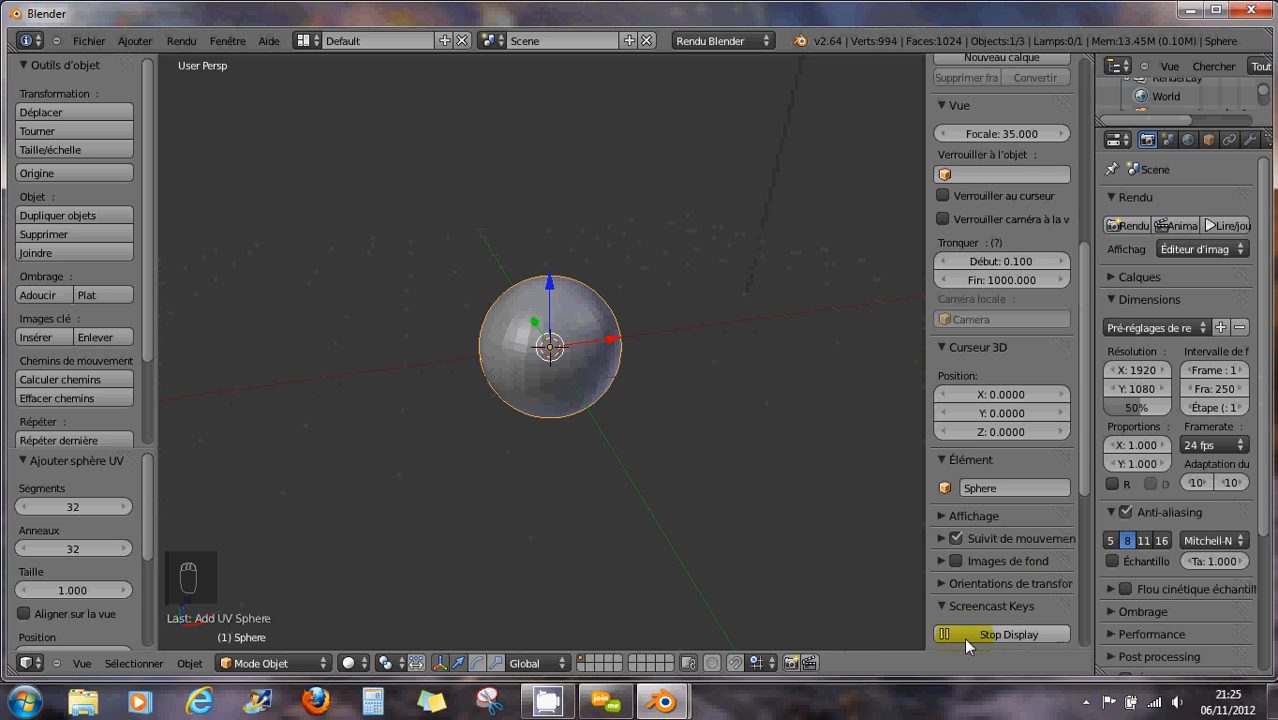
# - Set the Screencast Keys mouse display (Souris) to Texte
pyautogui.scroll(-3, 1045, 590)
pyautogui.scroll(-3, 1030, 598)
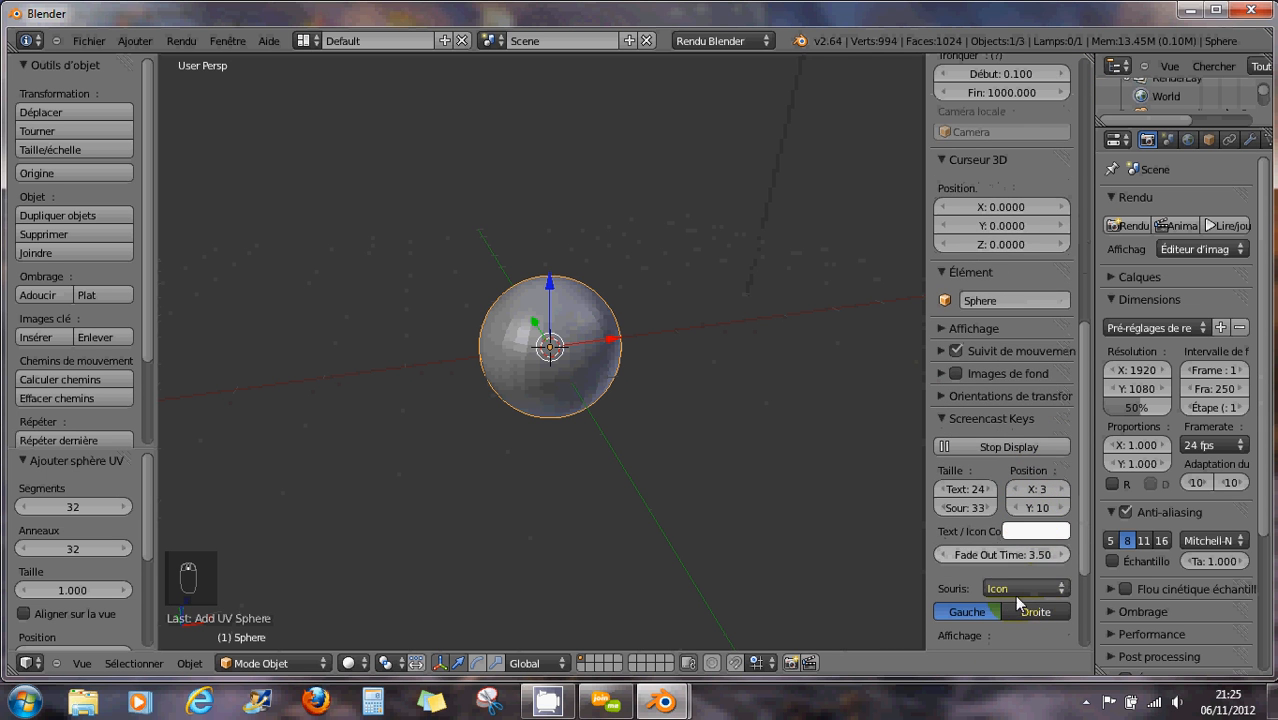
pyautogui.click(1008, 588)
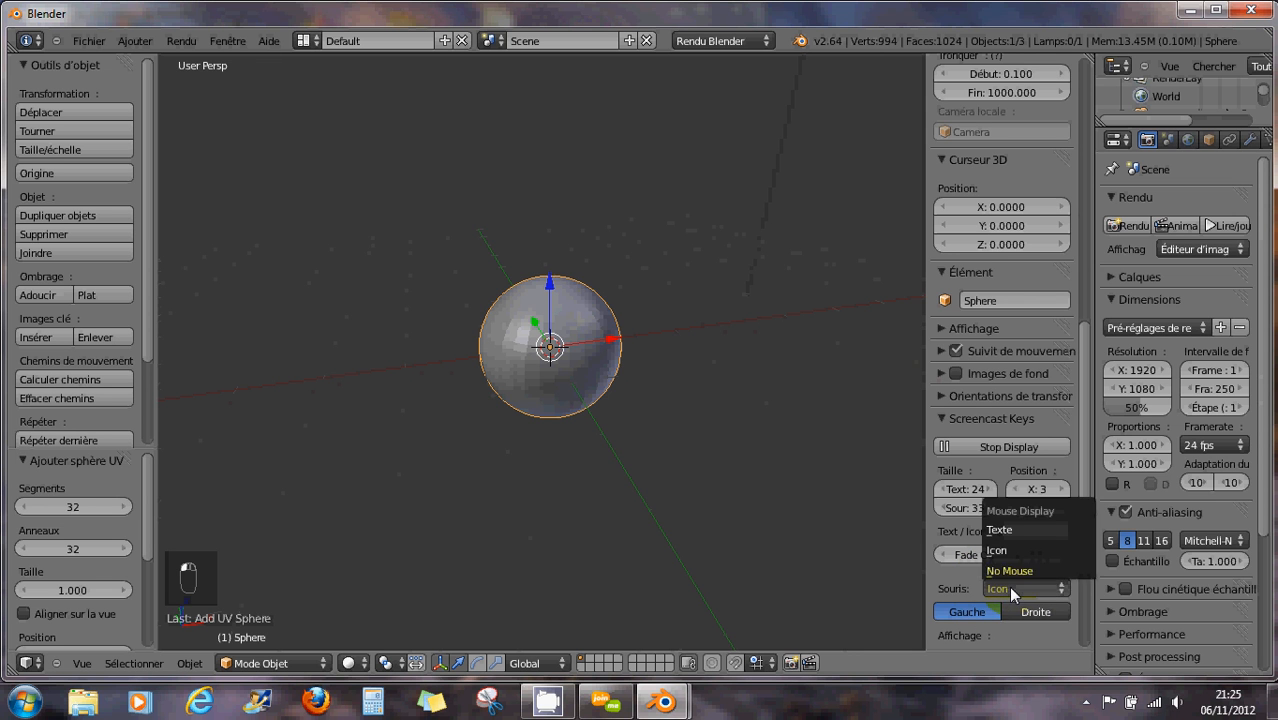
pyautogui.click(1002, 531)
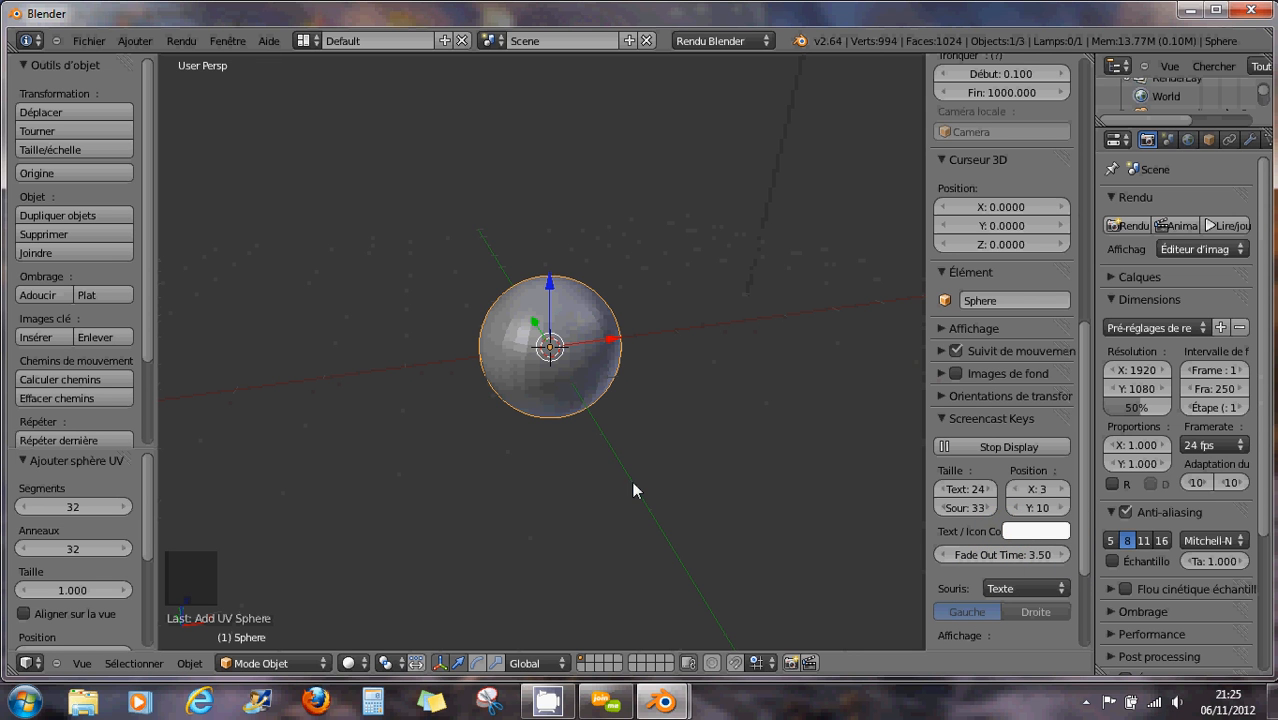
# - Switch the sphere from Object Mode to Edit Mode
pyautogui.middleClick(565, 478)
pyautogui.scroll(1, 630, 422)
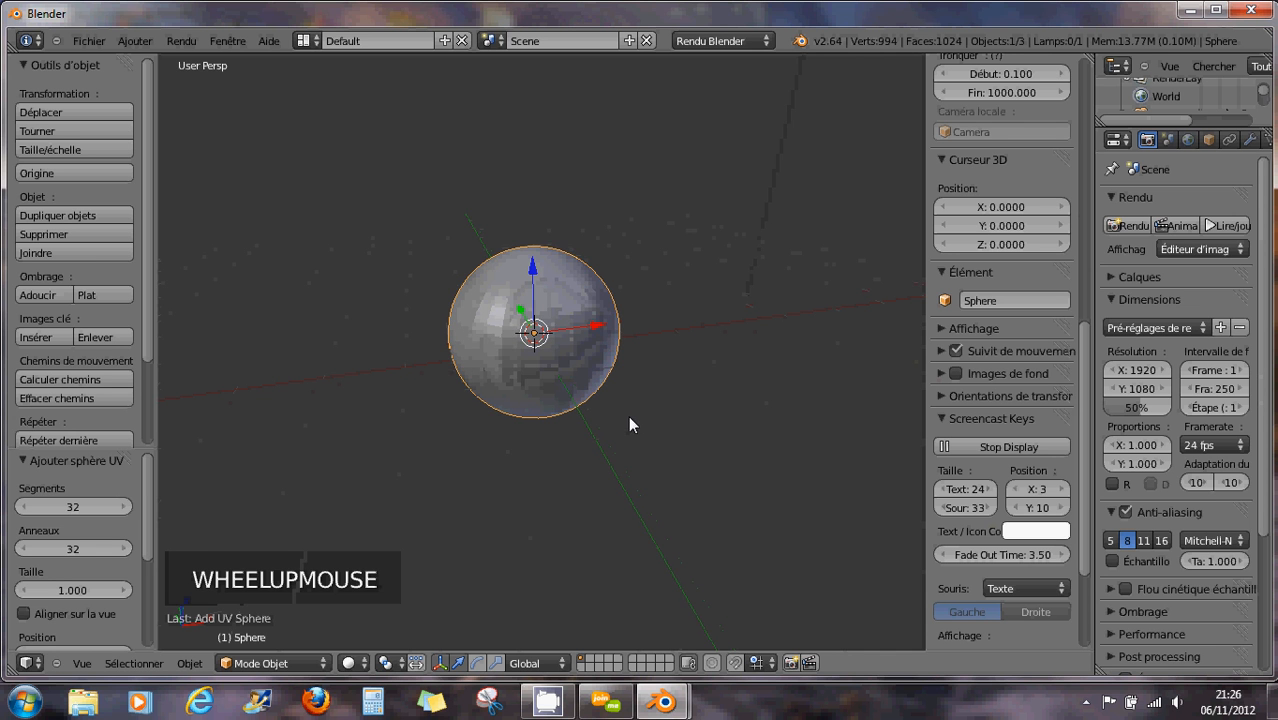
pyautogui.scroll(-1, 630, 422)
pyautogui.moveTo(583, 418); pyautogui.dragTo(655, 426, button='middle')
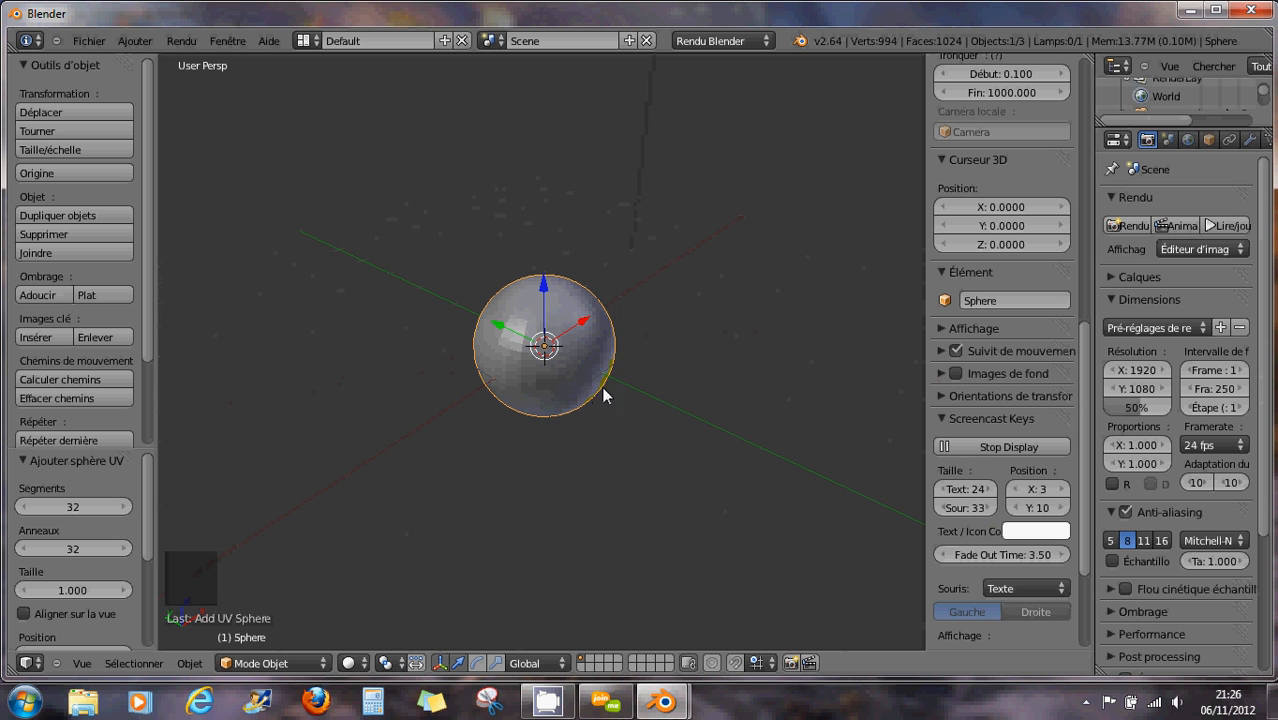
pyautogui.scroll(1, 566, 399)
pyautogui.scroll(1, 565, 392)
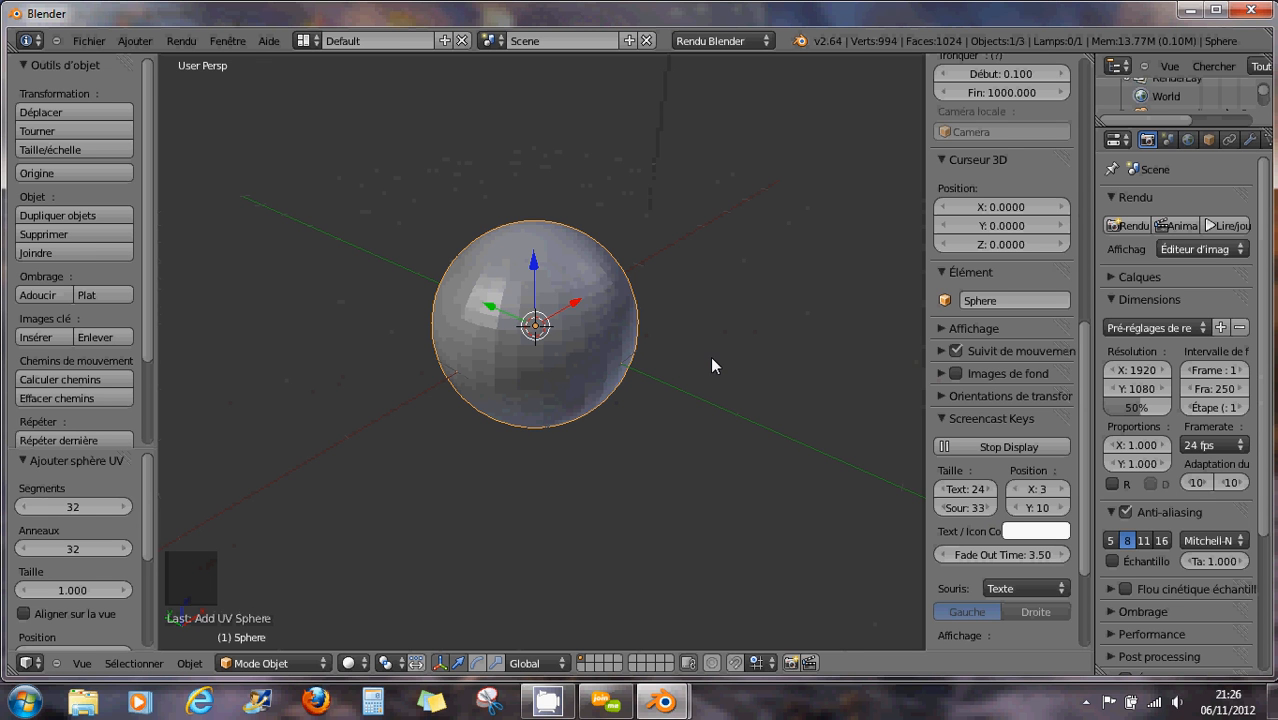
pyautogui.click(285, 663)
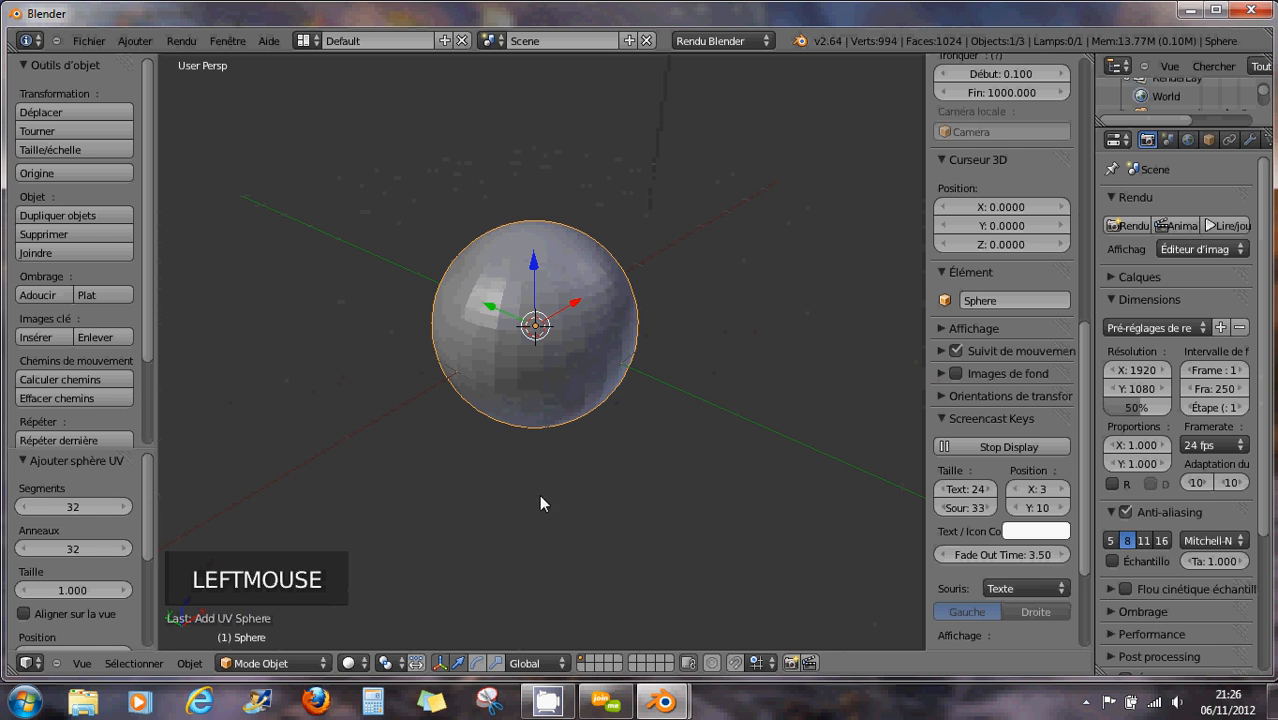
pyautogui.press('Tab')
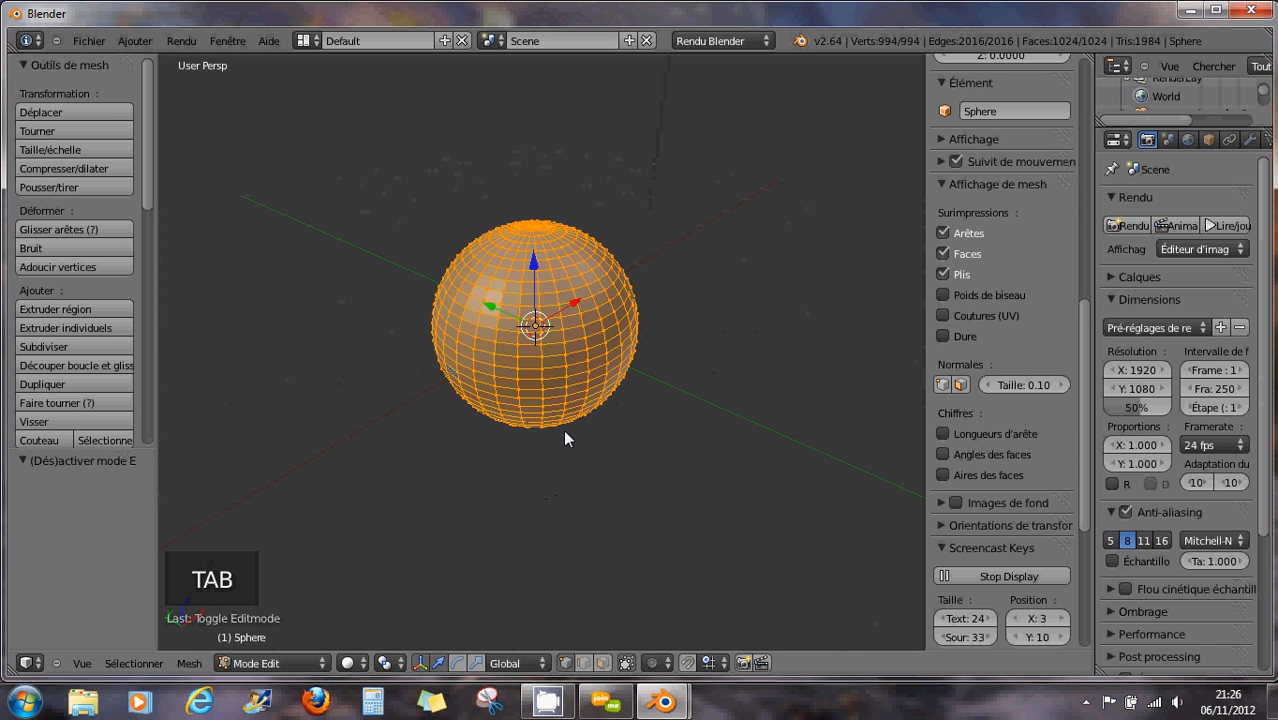
pyautogui.press('Tab')
pyautogui.press('Tab')
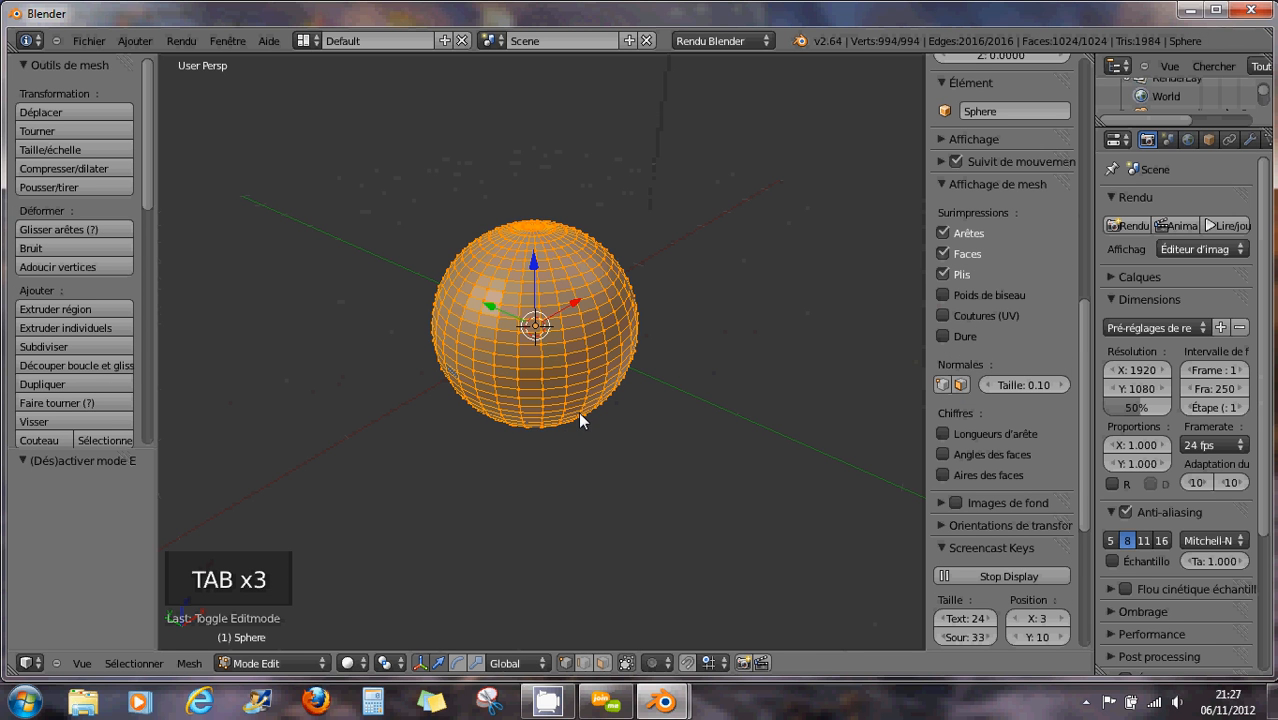
# - Toggle the selection of the sphere's whole mesh several times, ending with all vertices deselected
pyautogui.scroll(1, 579, 410)
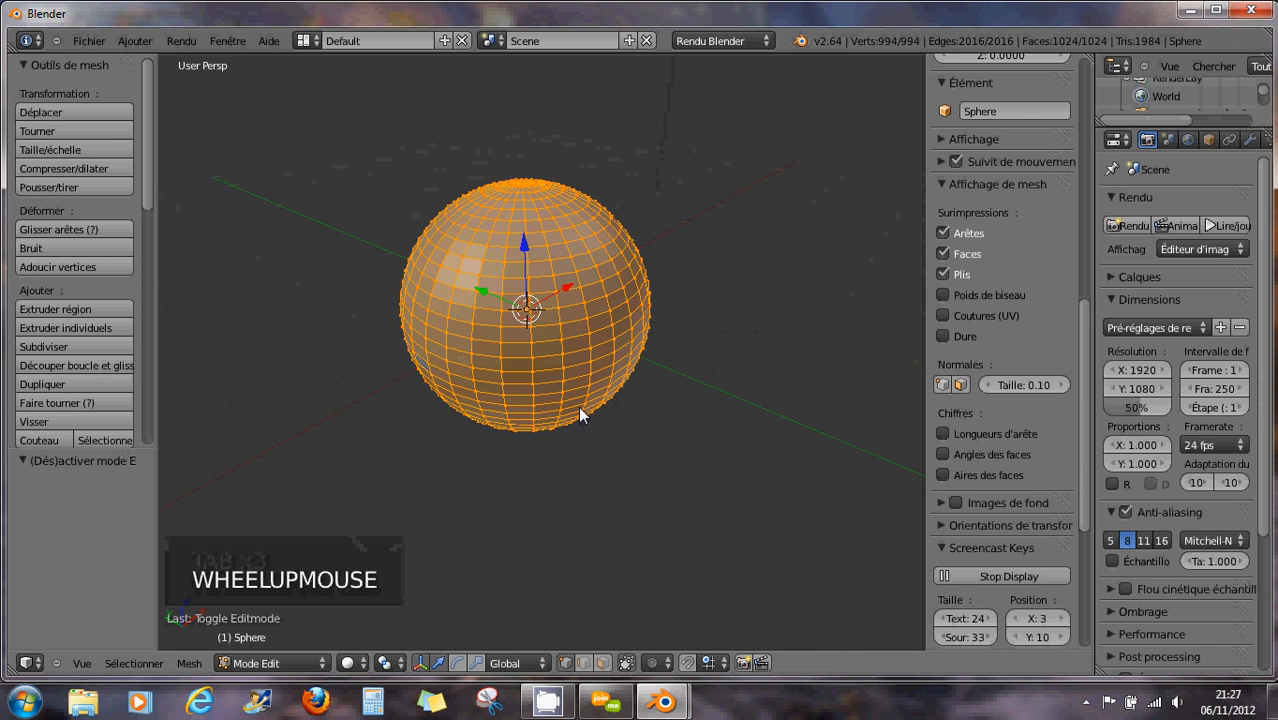
pyautogui.keyDown('shift'); pyautogui.moveTo(576, 328); pyautogui.dragTo(579, 406, button='middle'); pyautogui.keyUp('shift')
pyautogui.scroll(1, 579, 406)
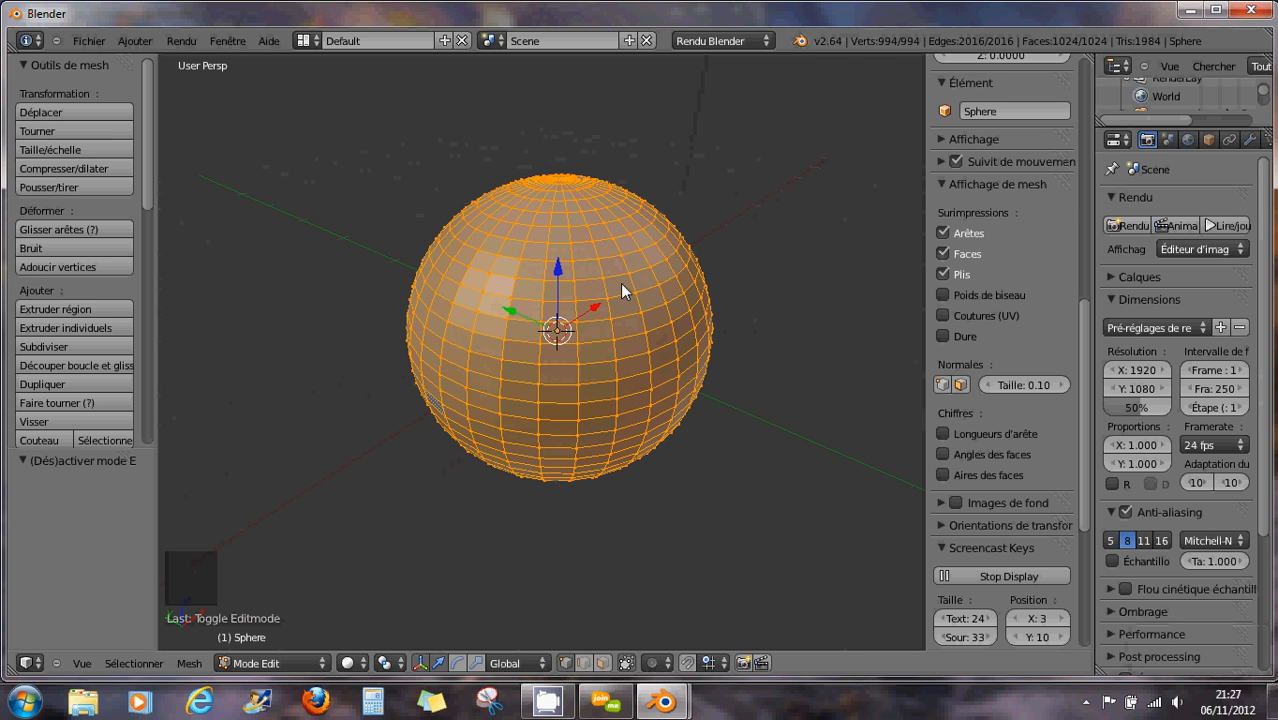
pyautogui.keyDown('shift'); pyautogui.moveTo(620, 283); pyautogui.dragTo(608, 328, button='middle'); pyautogui.keyUp('shift')
pyautogui.scroll(1, 613, 348)
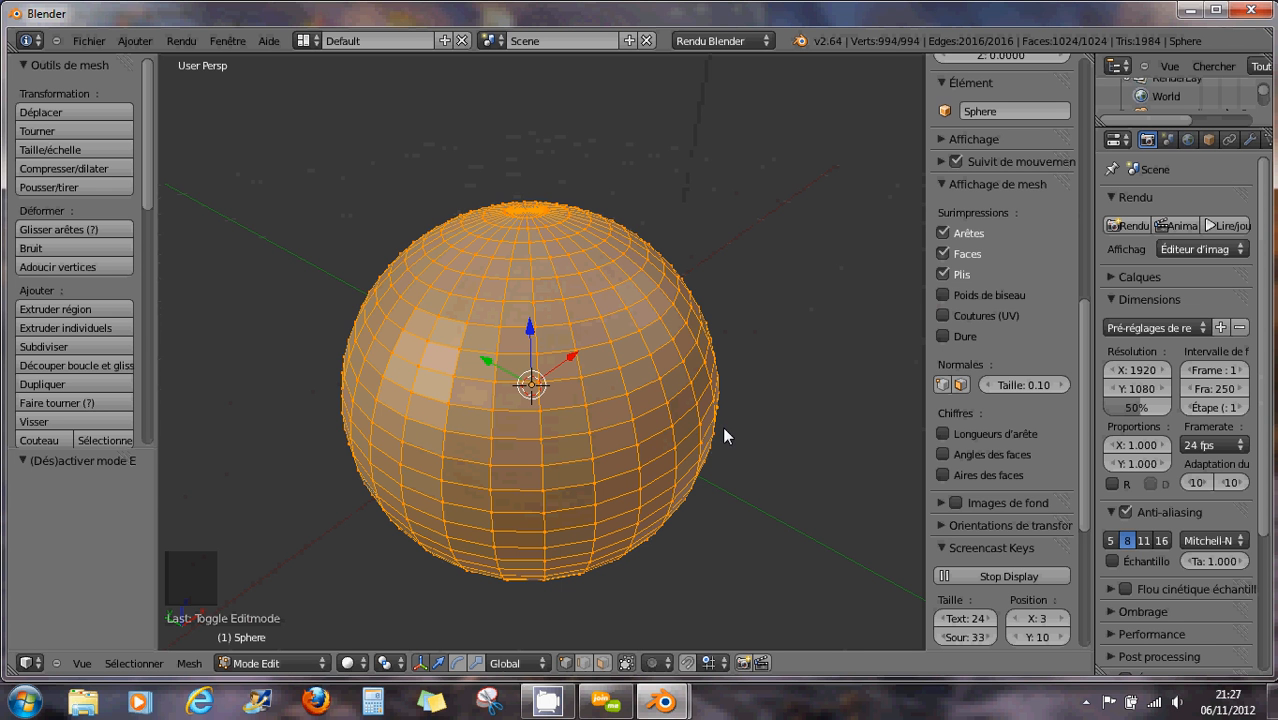
pyautogui.press('a')
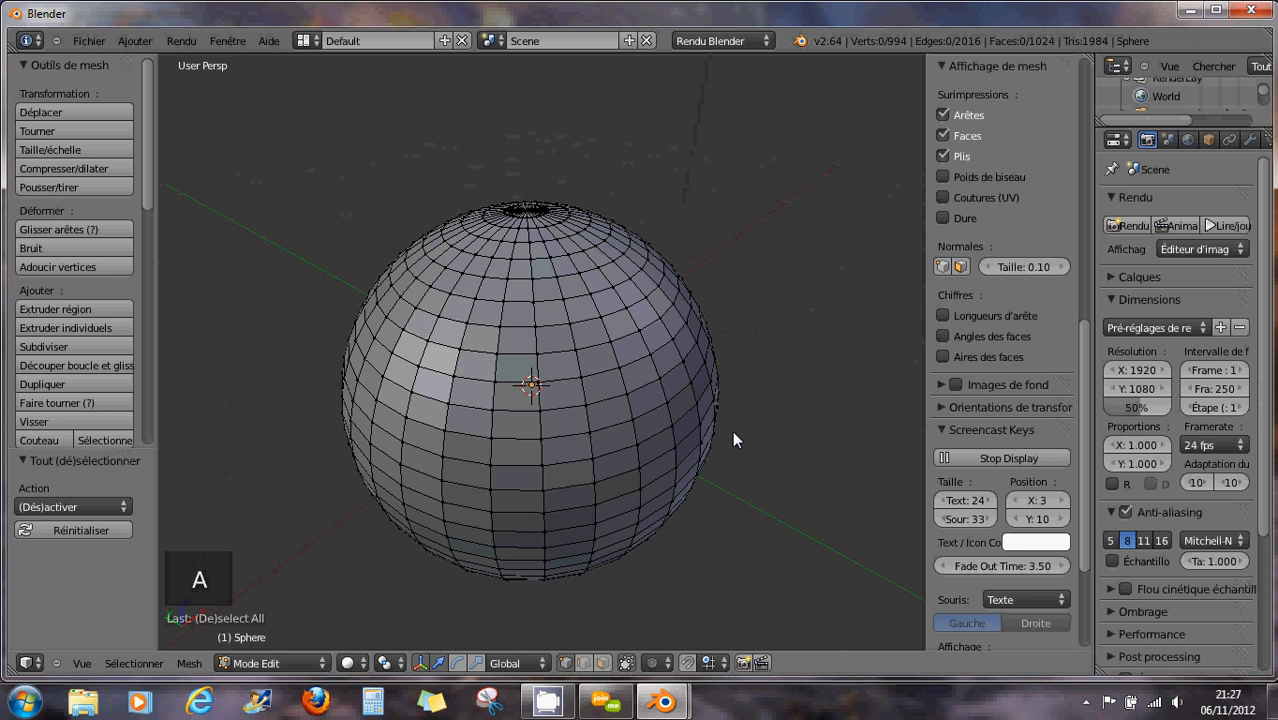
pyautogui.press('a')
pyautogui.press('a')
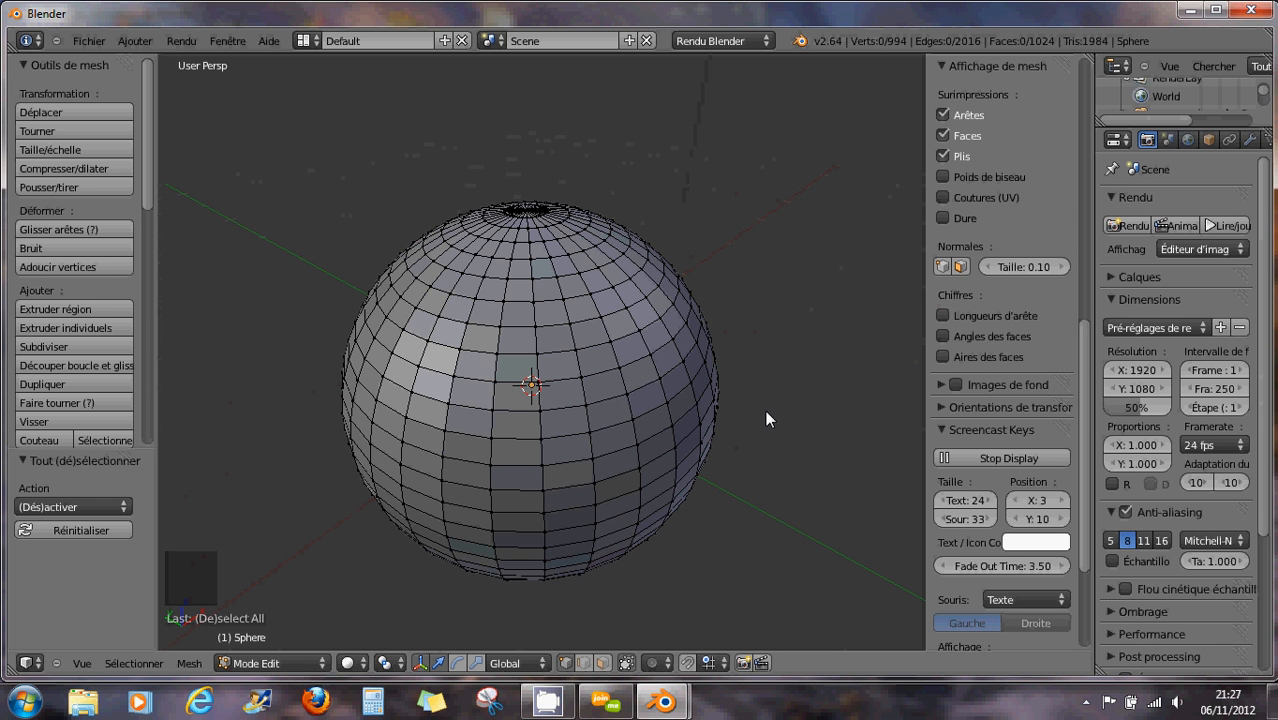
pyautogui.press('a')
pyautogui.press('a')
pyautogui.scroll(-4, 719, 379)
pyautogui.scroll(-1, 718, 380)
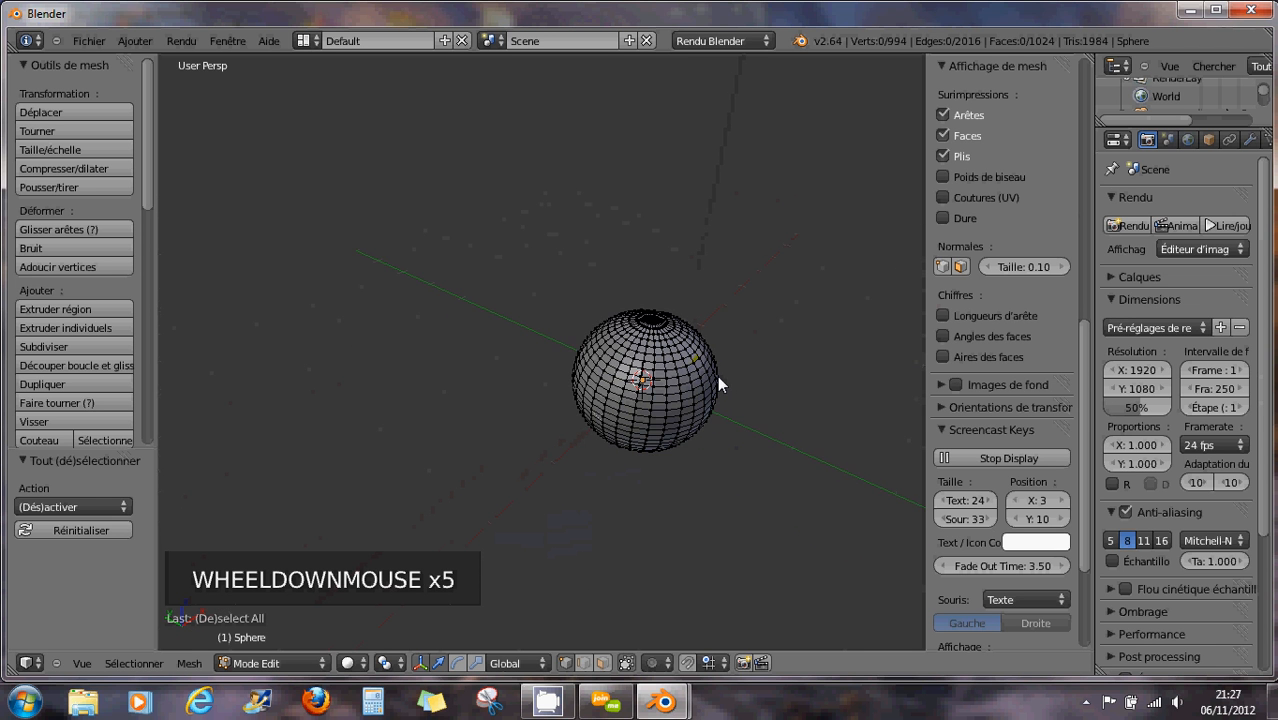
# - Return the sphere to Object Mode and duplicate it, placing the copy at an offset of about X -1.225, Y 2.414, Z 0.991
pyautogui.scroll(4, 718, 380)
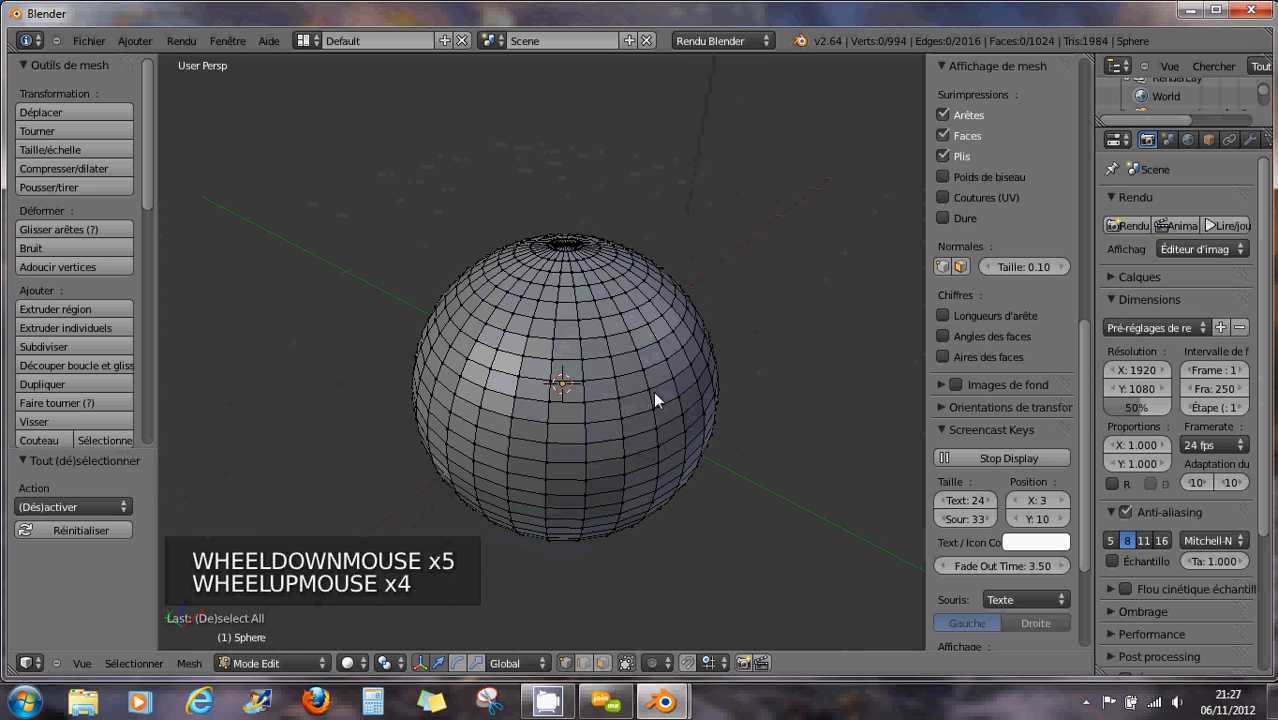
pyautogui.press('Tab')
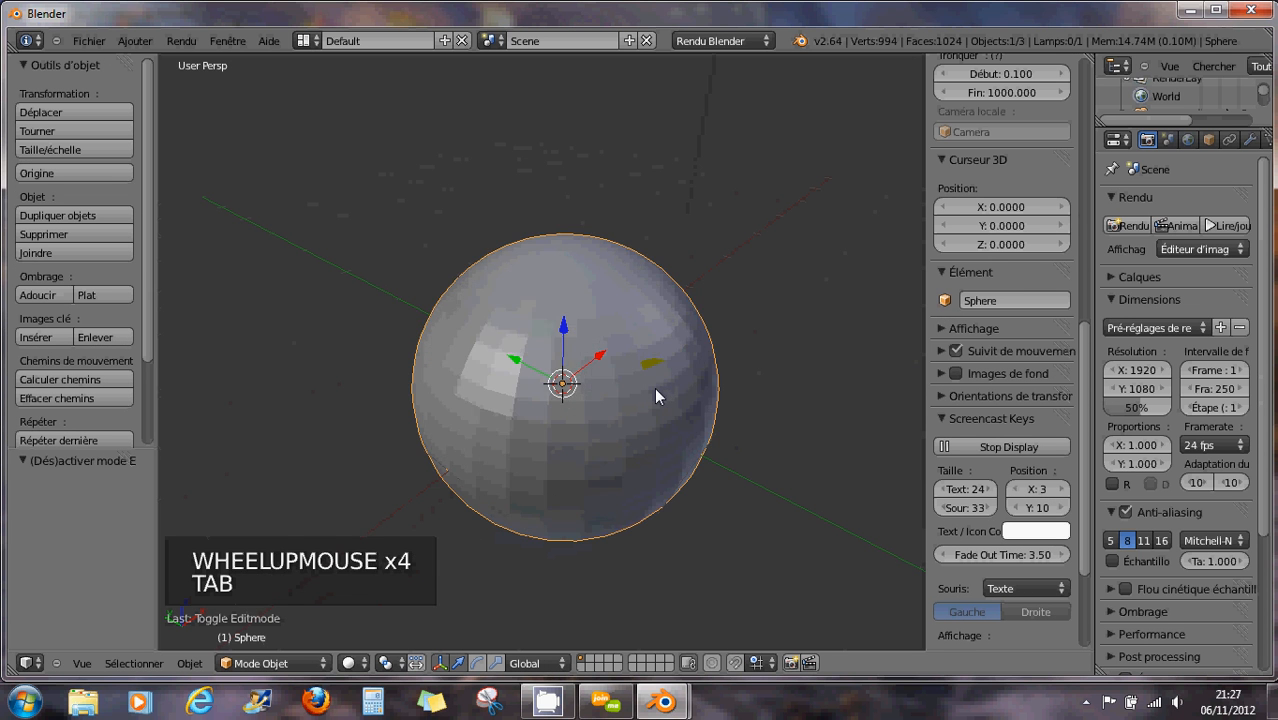
pyautogui.scroll(-6, 655, 390)
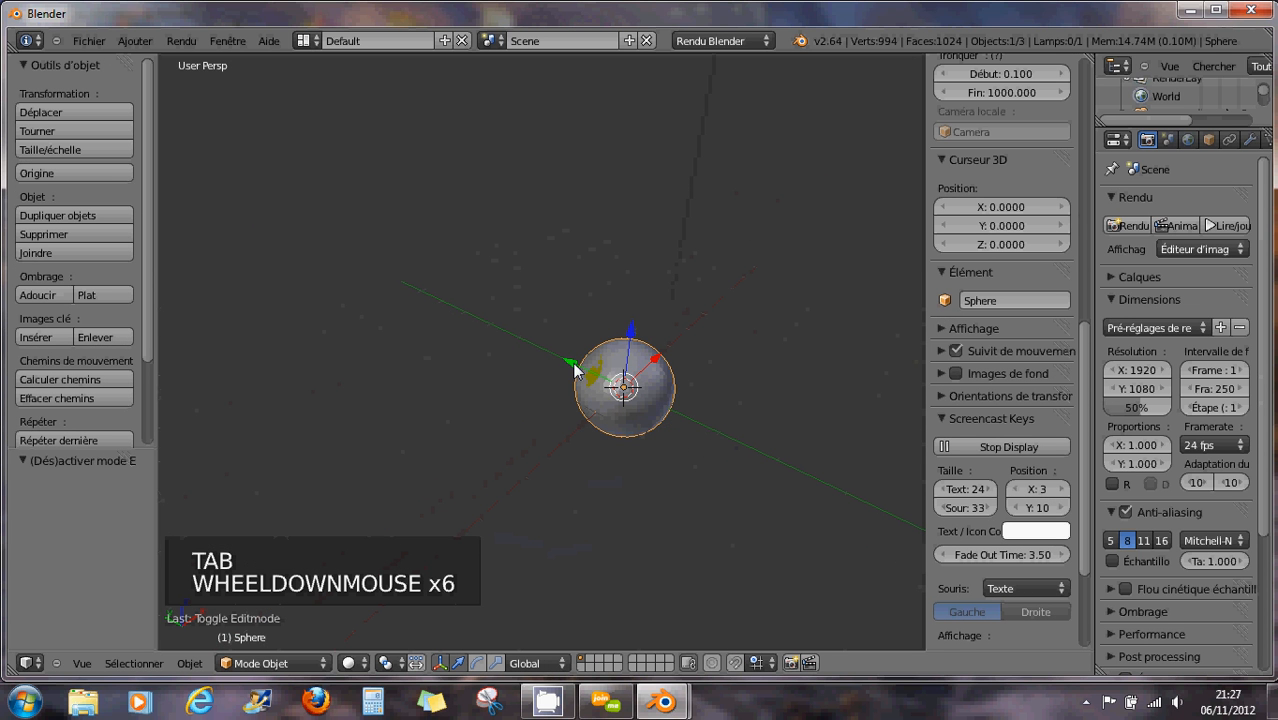
pyautogui.hotkey('shift', 'd')
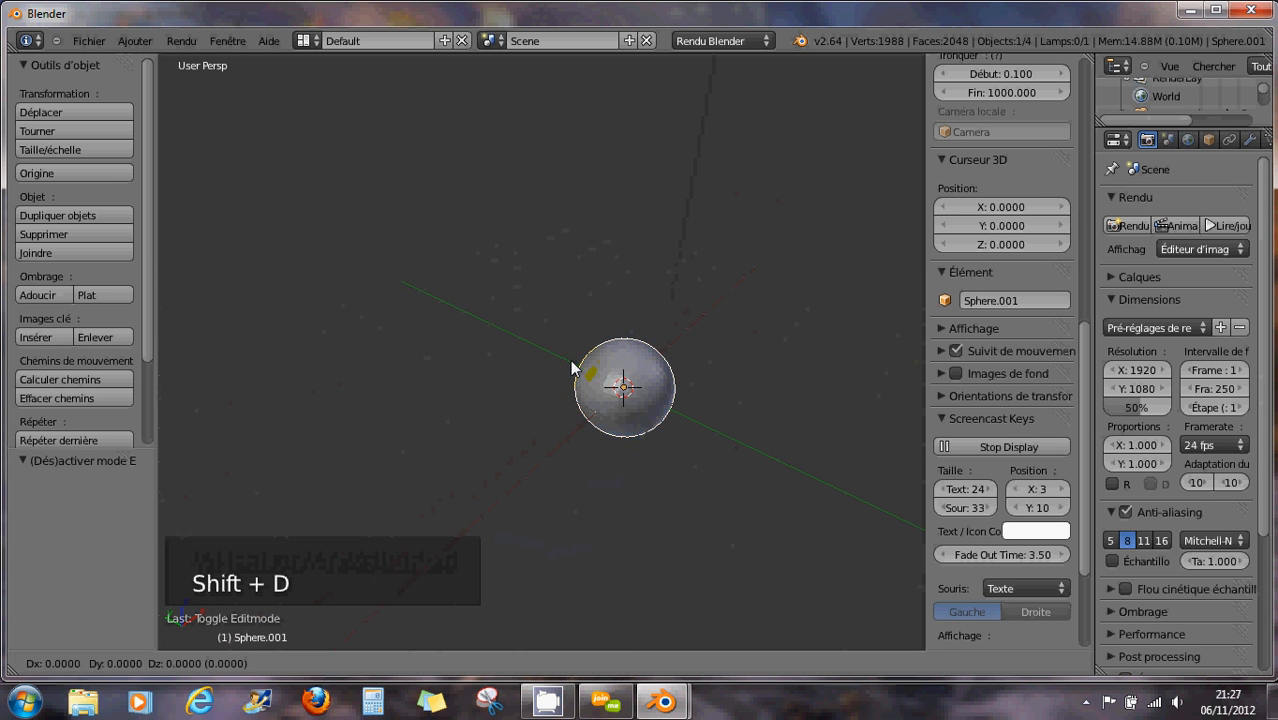
pyautogui.click(443, 308)
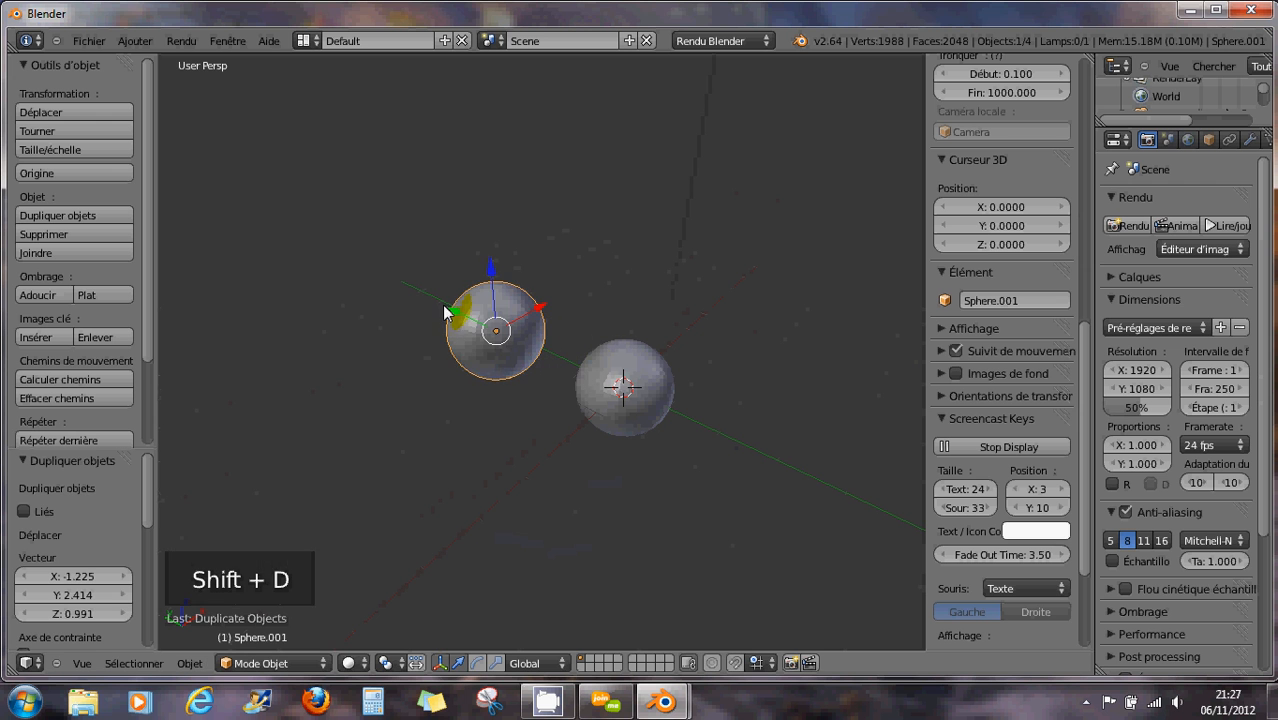
# - Put the original sphere in Edit Mode and toggle the selection of its whole mesh, ending with all vertices deselected
pyautogui.rightClick(650, 393)
pyautogui.scroll(3, 691, 437)
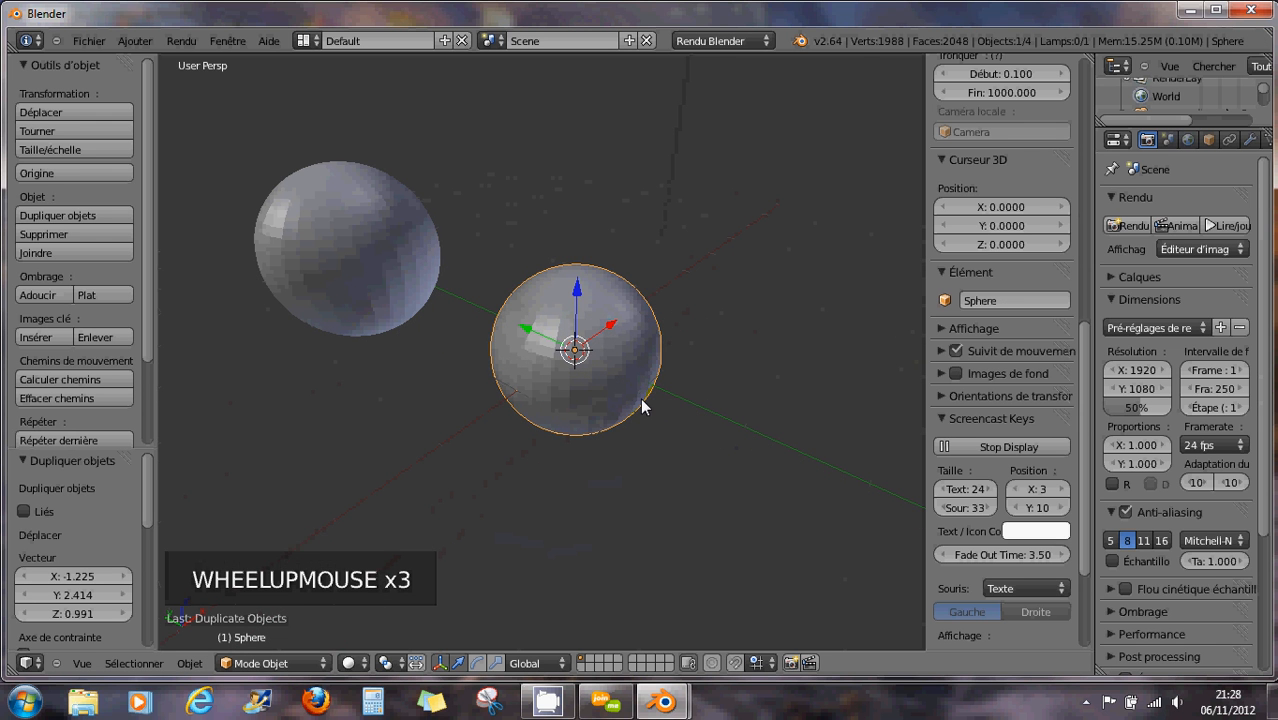
pyautogui.press('Tab')
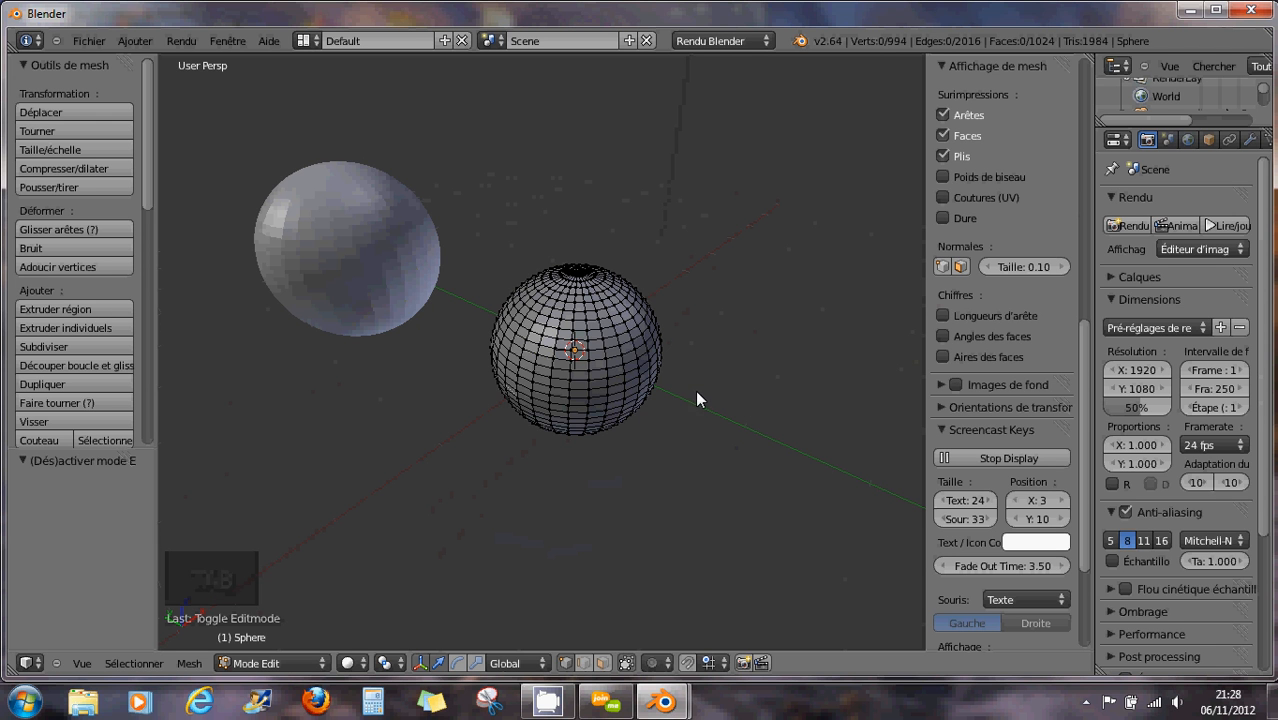
pyautogui.scroll(2, 645, 378)
pyautogui.scroll(1, 641, 381)
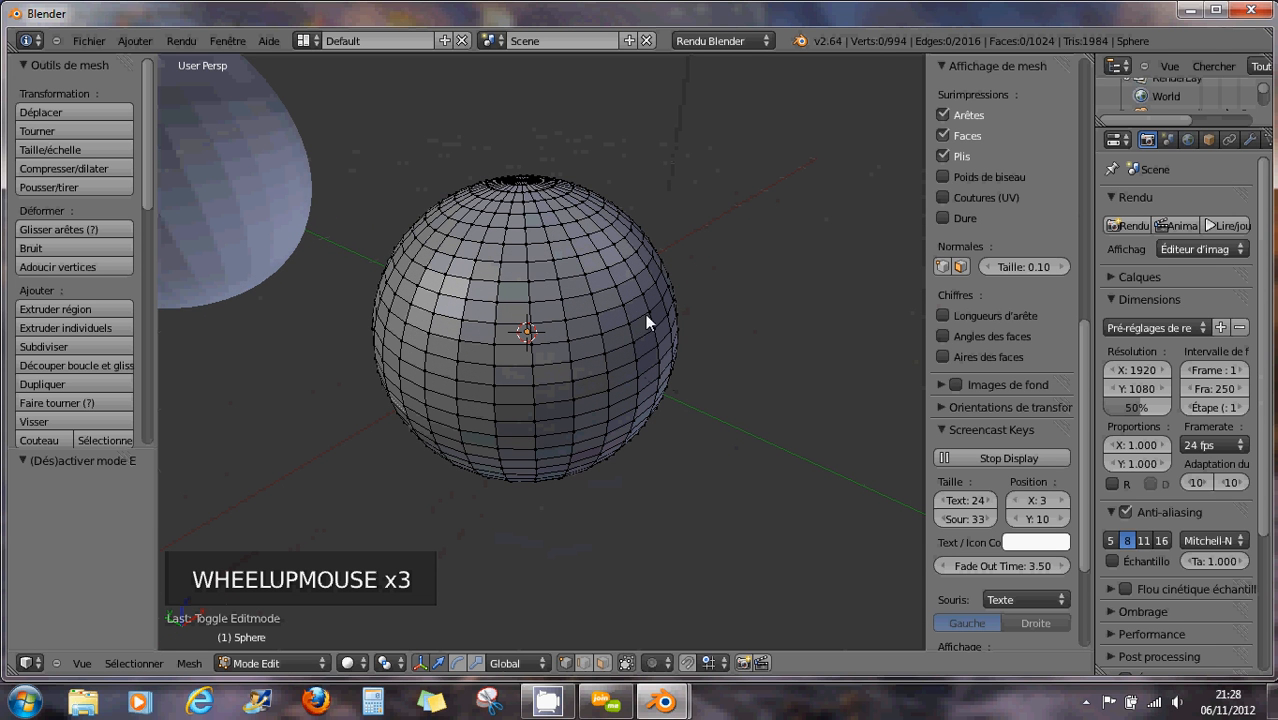
pyautogui.press('a')
pyautogui.press('a')
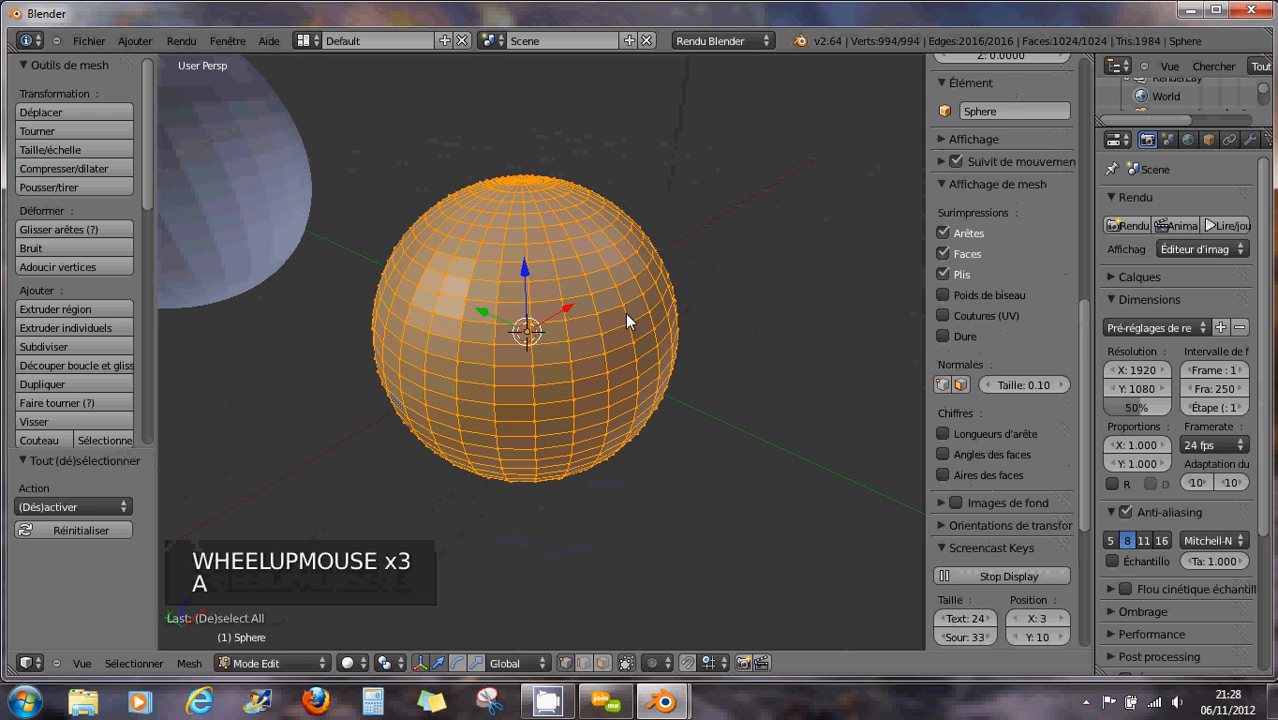
# - Try to select the duplicate sphere while the original sphere is still in Edit Mode
pyautogui.keyDown('shift'); pyautogui.moveTo(602, 311); pyautogui.dragTo(656, 322, button='middle'); pyautogui.keyUp('shift')
pyautogui.rightClick(295, 190)
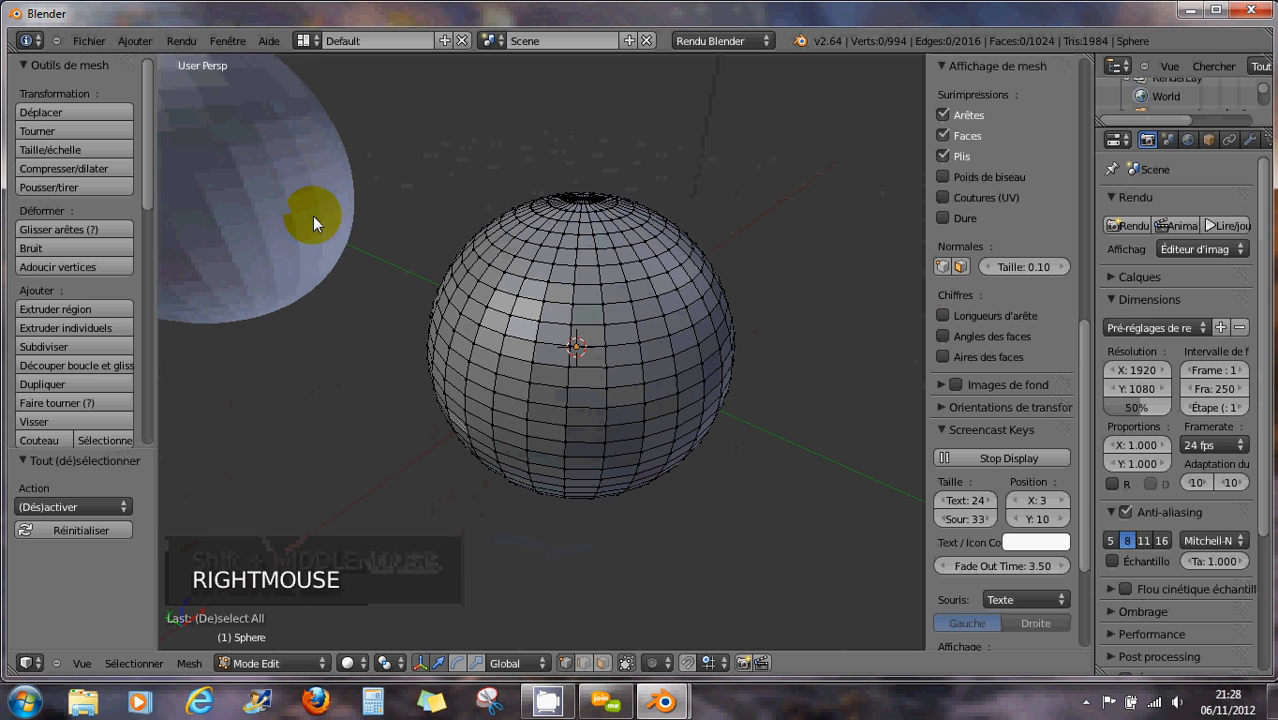
pyautogui.rightClick(293, 210)
pyautogui.rightClick(253, 212)
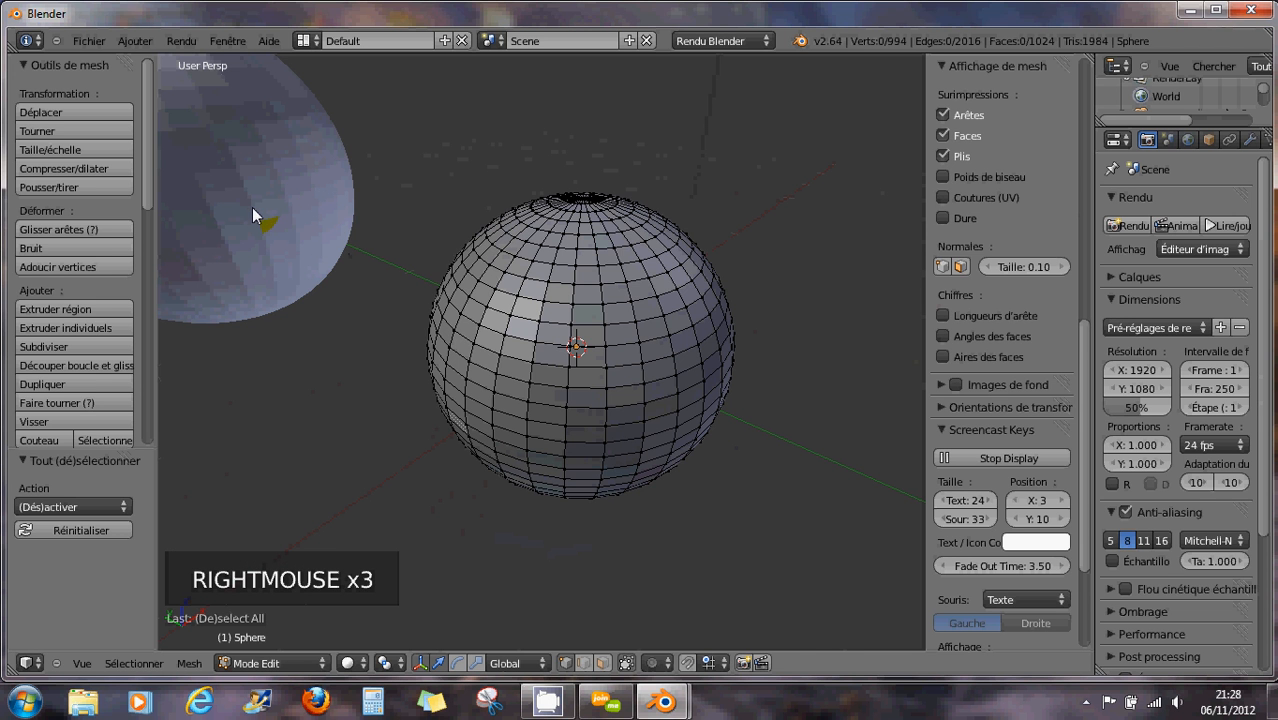
# - Return to Object Mode, select the duplicate sphere, and switch it into Edit Mode and back
pyautogui.press('Tab')
pyautogui.rightClick(311, 231)
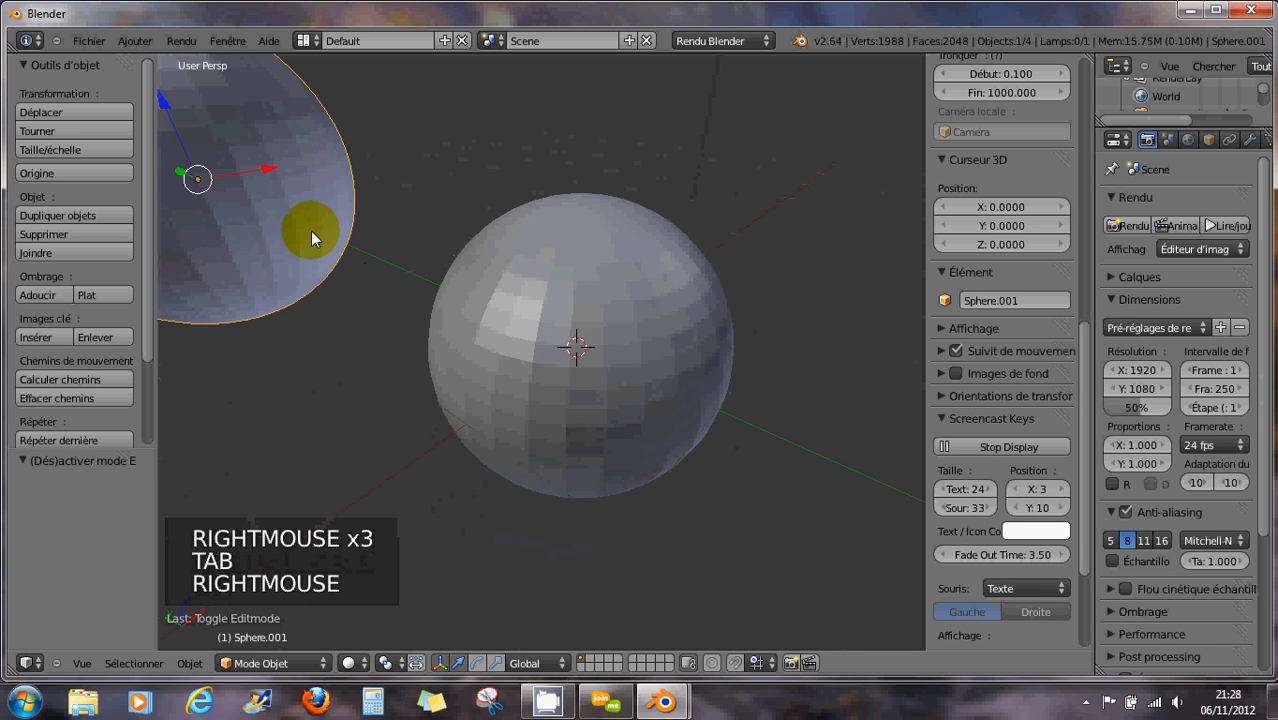
pyautogui.scroll(-3, 311, 231)
pyautogui.press('Tab')
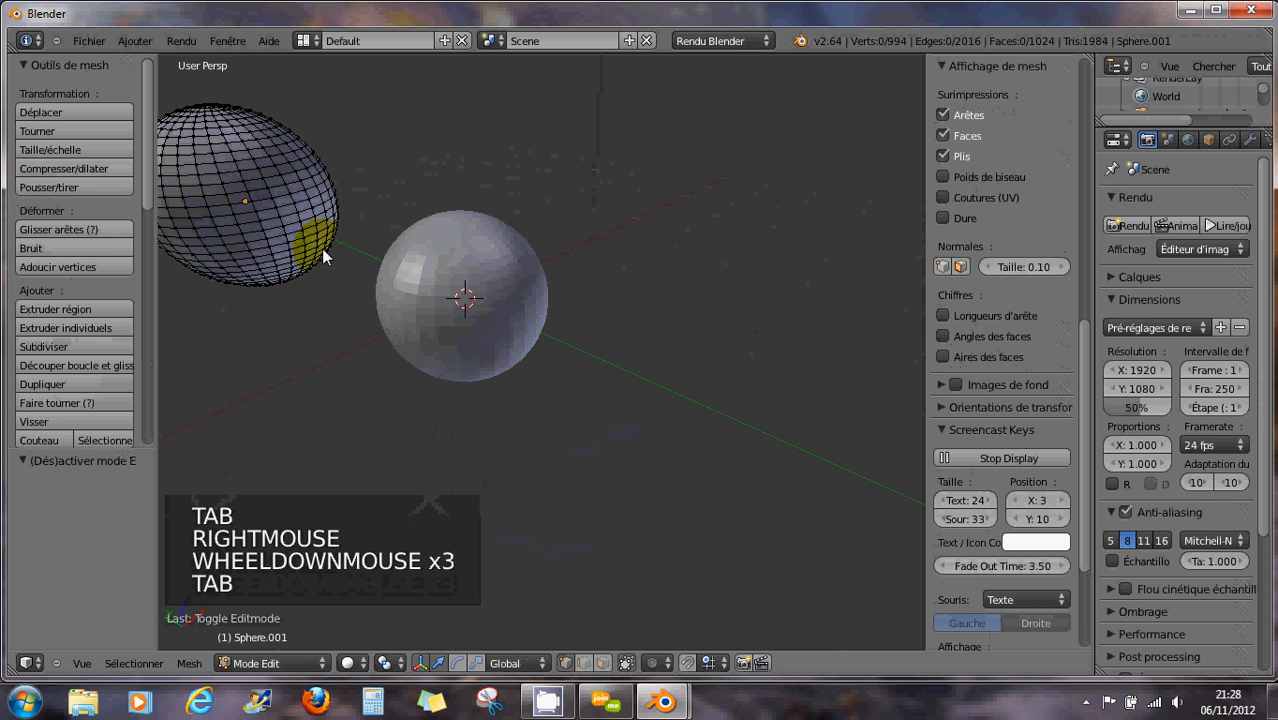
pyautogui.press('Tab')
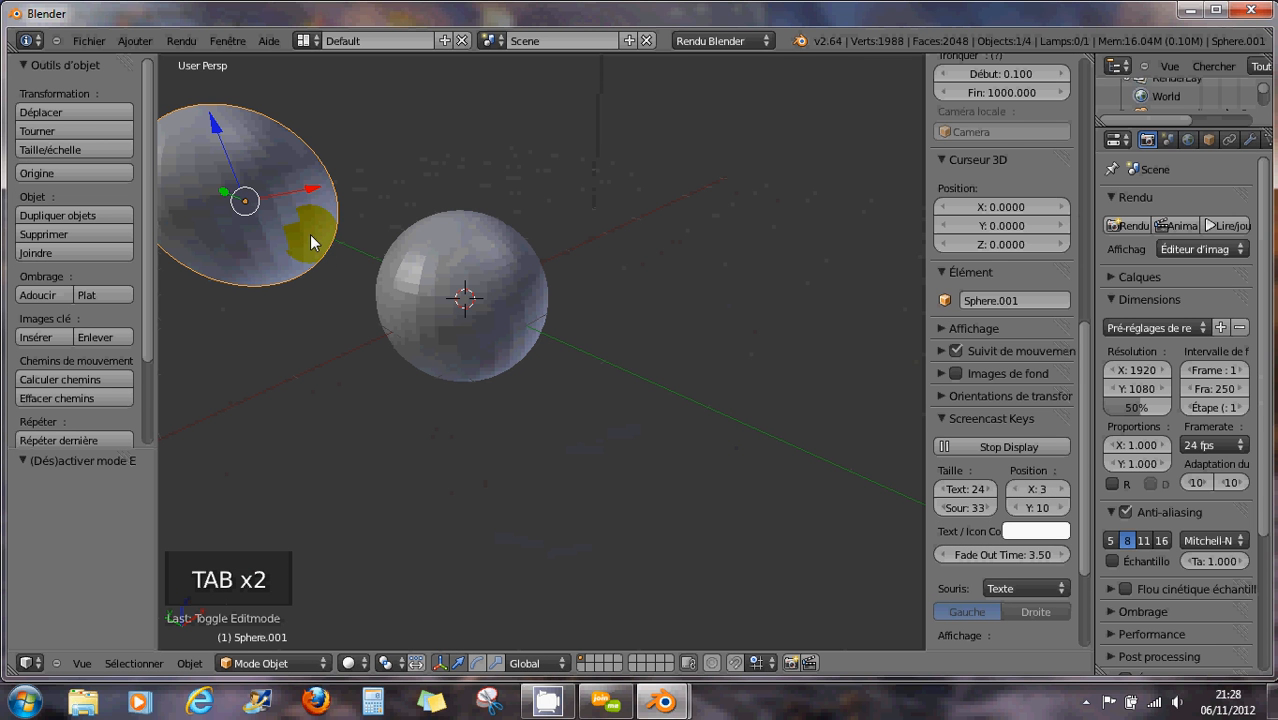
pyautogui.scroll(-2, 311, 236)
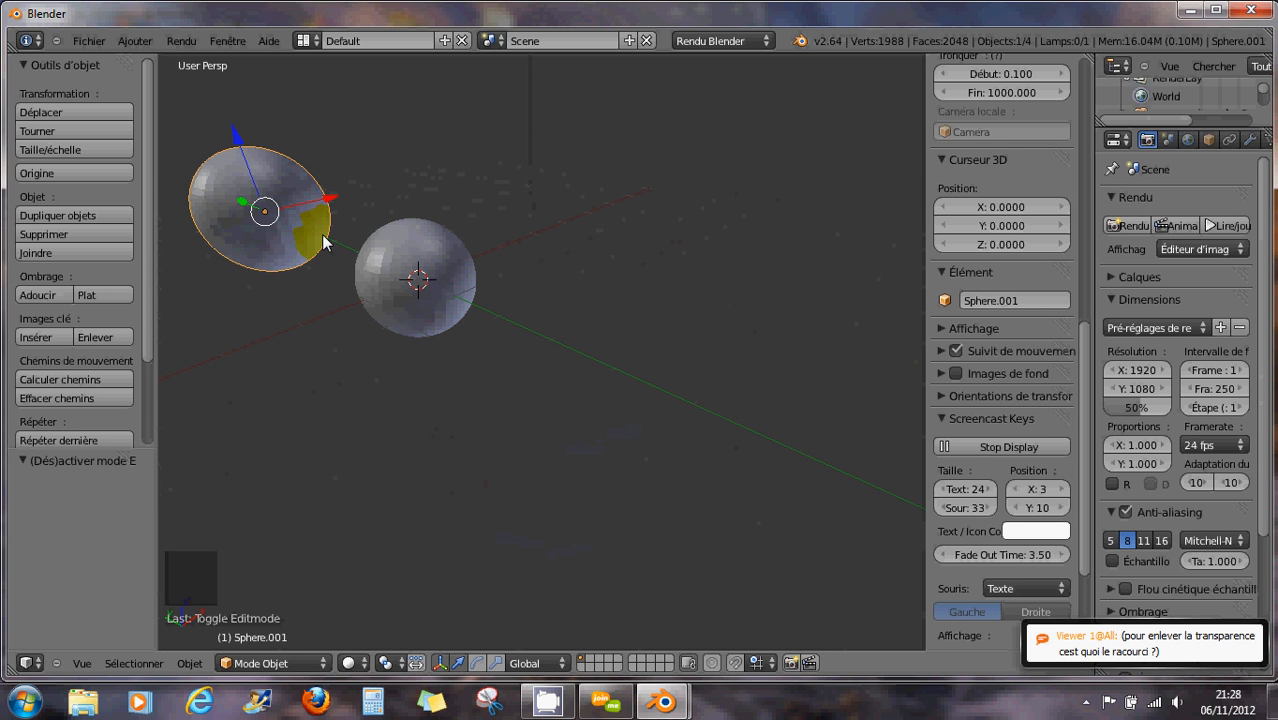
# - Delete the duplicate sphere
pyautogui.rightClick(287, 236)
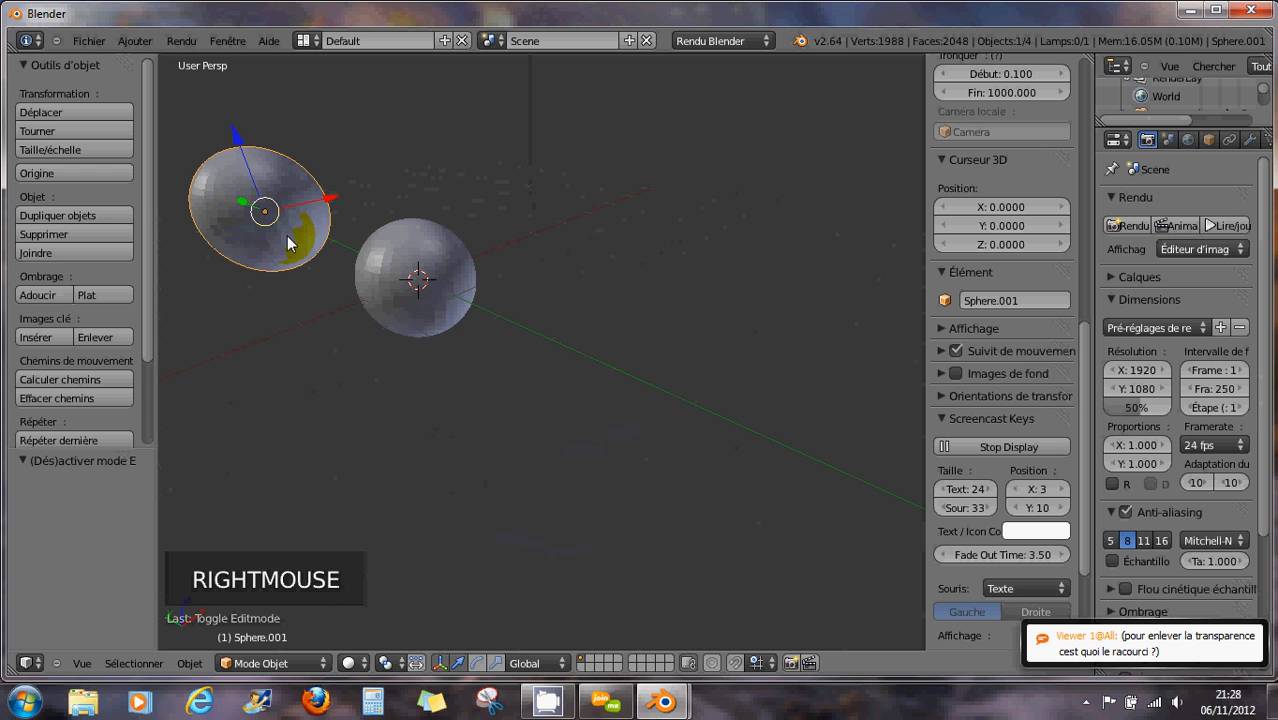
pyautogui.press('x')
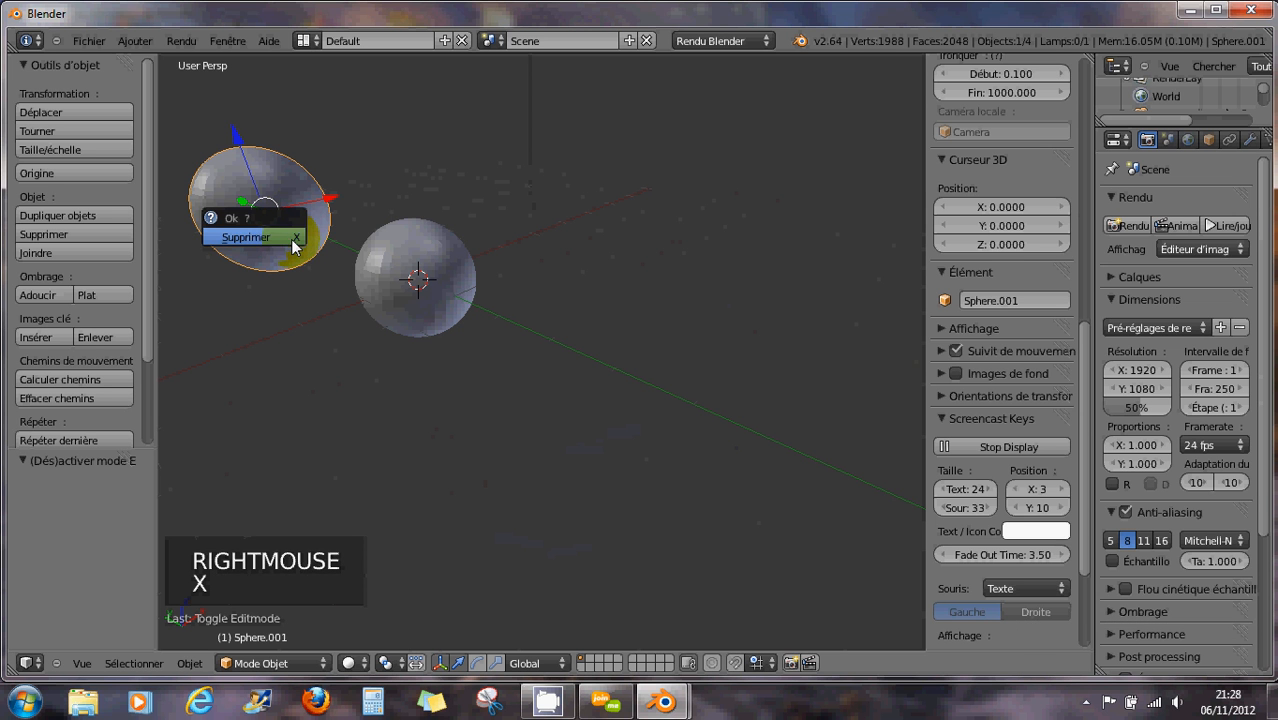
pyautogui.click(291, 239)
# - Select the remaining sphere and switch it to Edit Mode, and hide the 3D view's properties region
pyautogui.scroll(3, 446, 294)
pyautogui.rightClick(417, 285)
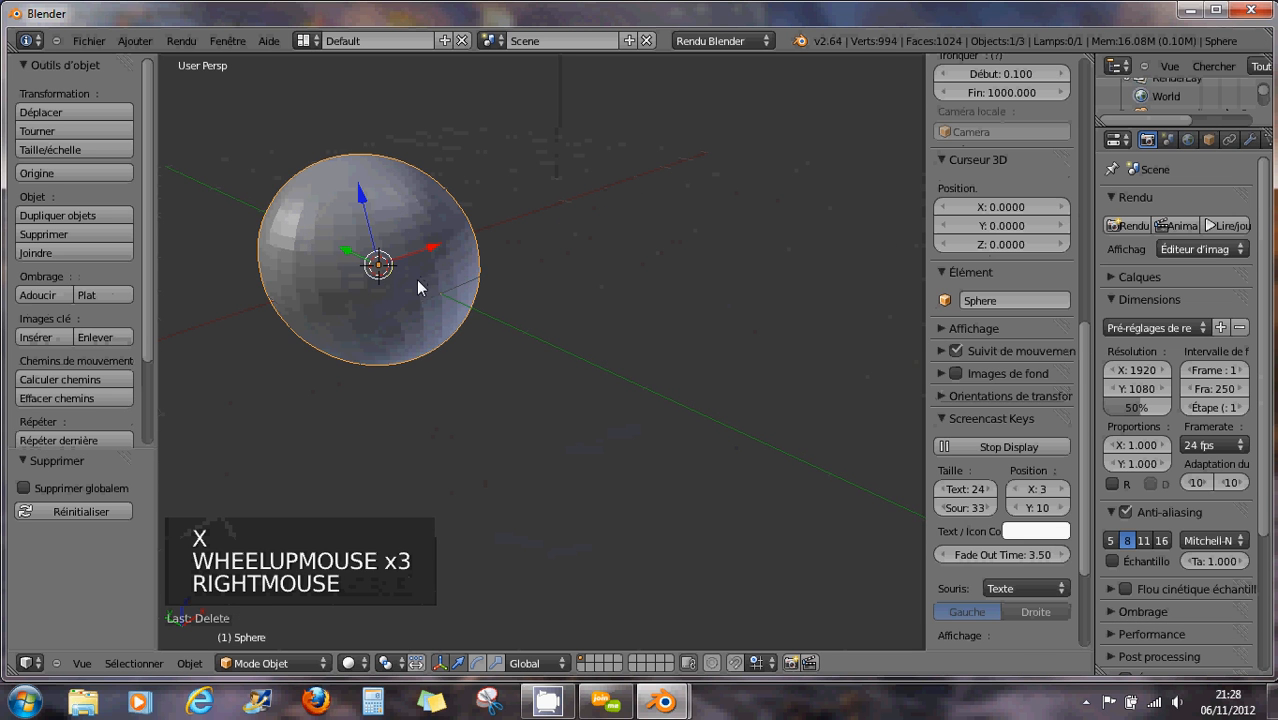
pyautogui.keyDown('shift'); pyautogui.moveTo(416, 289); pyautogui.dragTo(551, 325, button='middle'); pyautogui.keyUp('shift')
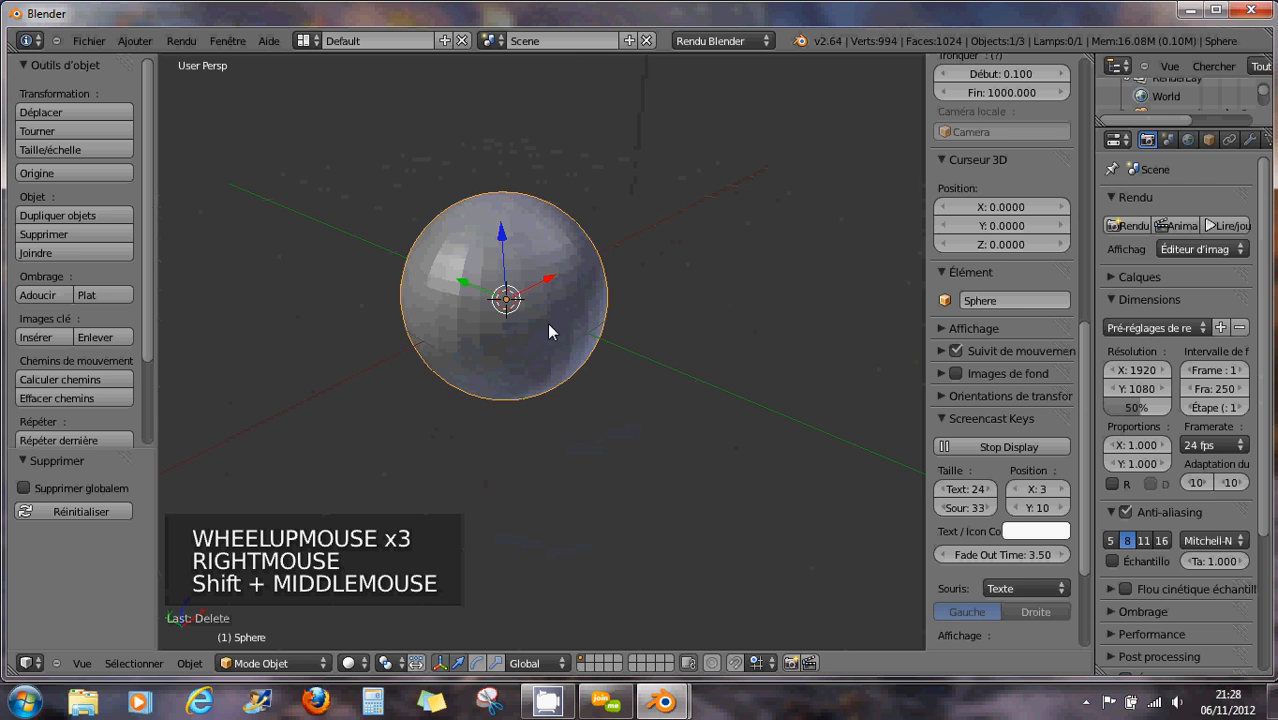
pyautogui.press('Tab')
pyautogui.scroll(1, 640, 357)
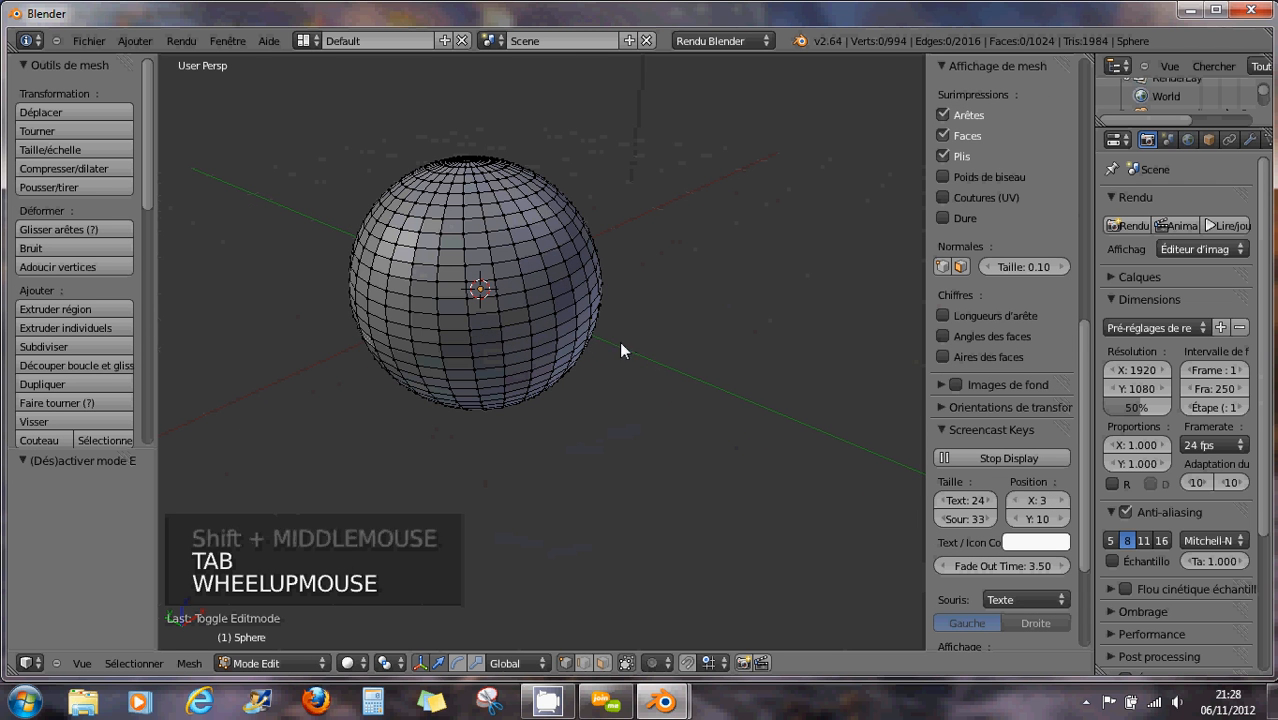
pyautogui.moveTo(508, 291); pyautogui.dragTo(591, 334, button='middle')
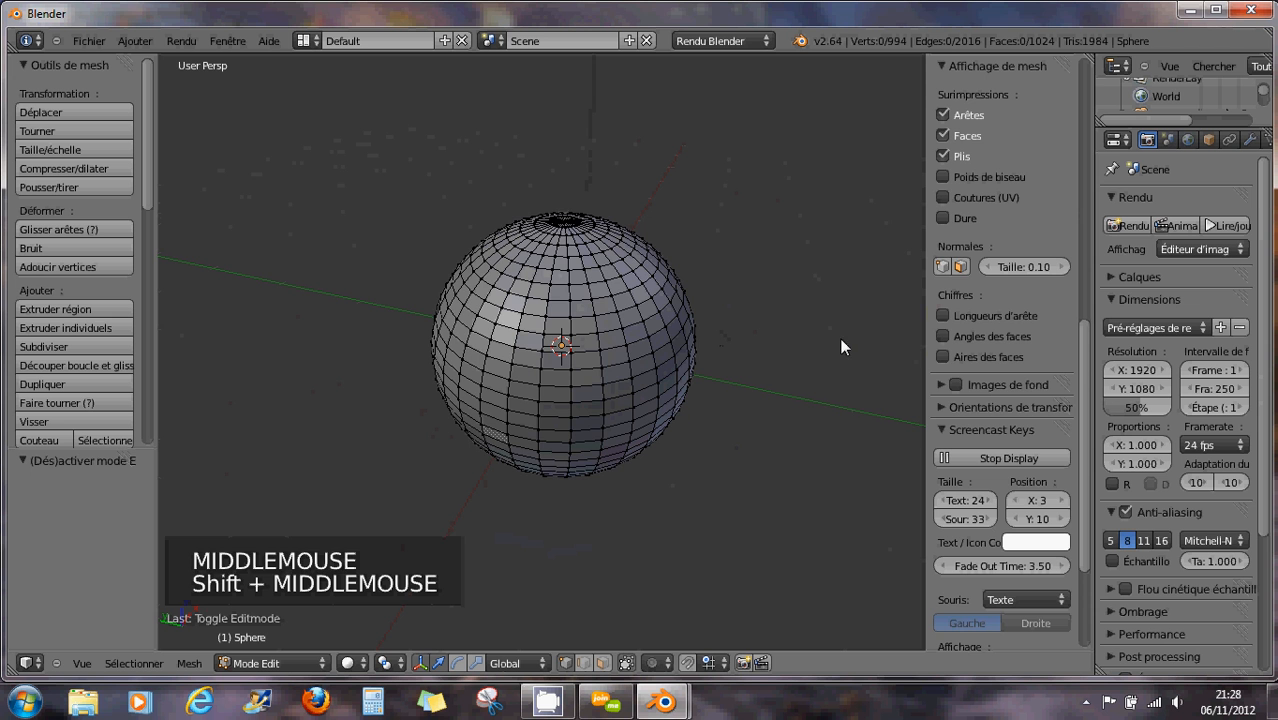
pyautogui.moveTo(927, 323); pyautogui.dragTo(1098, 323)
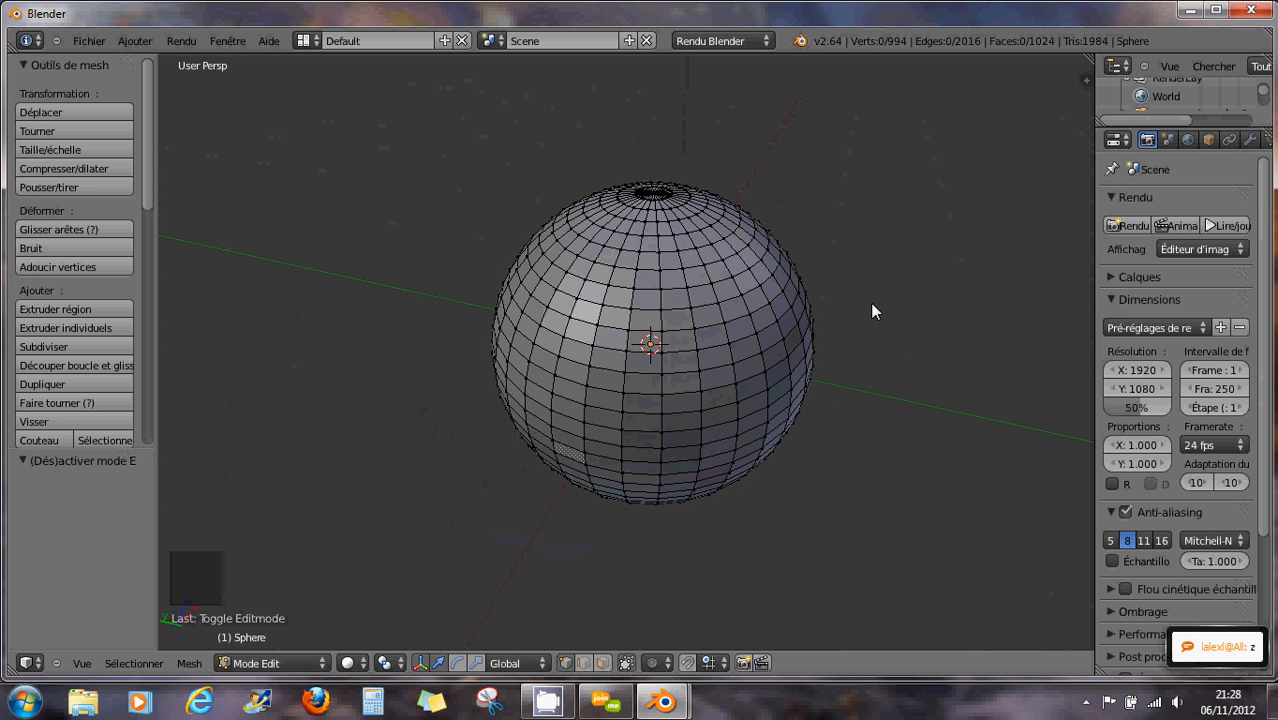
pyautogui.scroll(2, 872, 304)
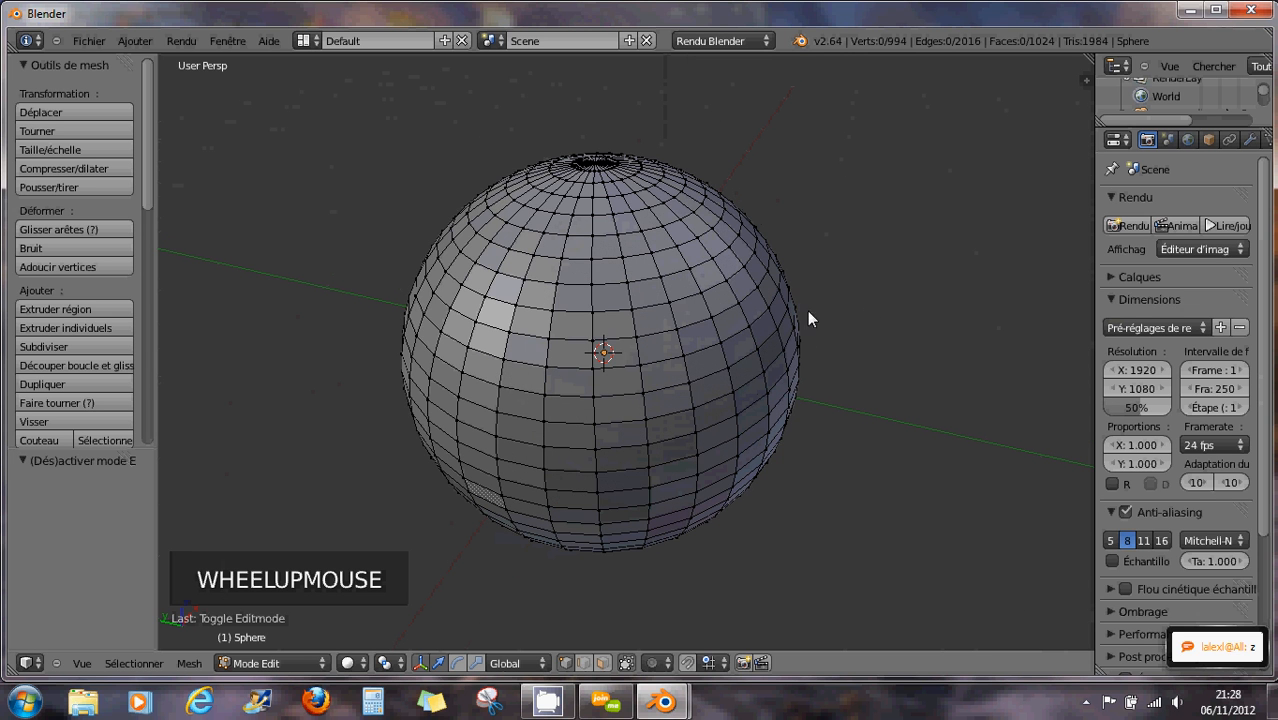
# - Display the sphere as wireframe to select several single vertices one after another, ending back in solid shading
pyautogui.press('z')
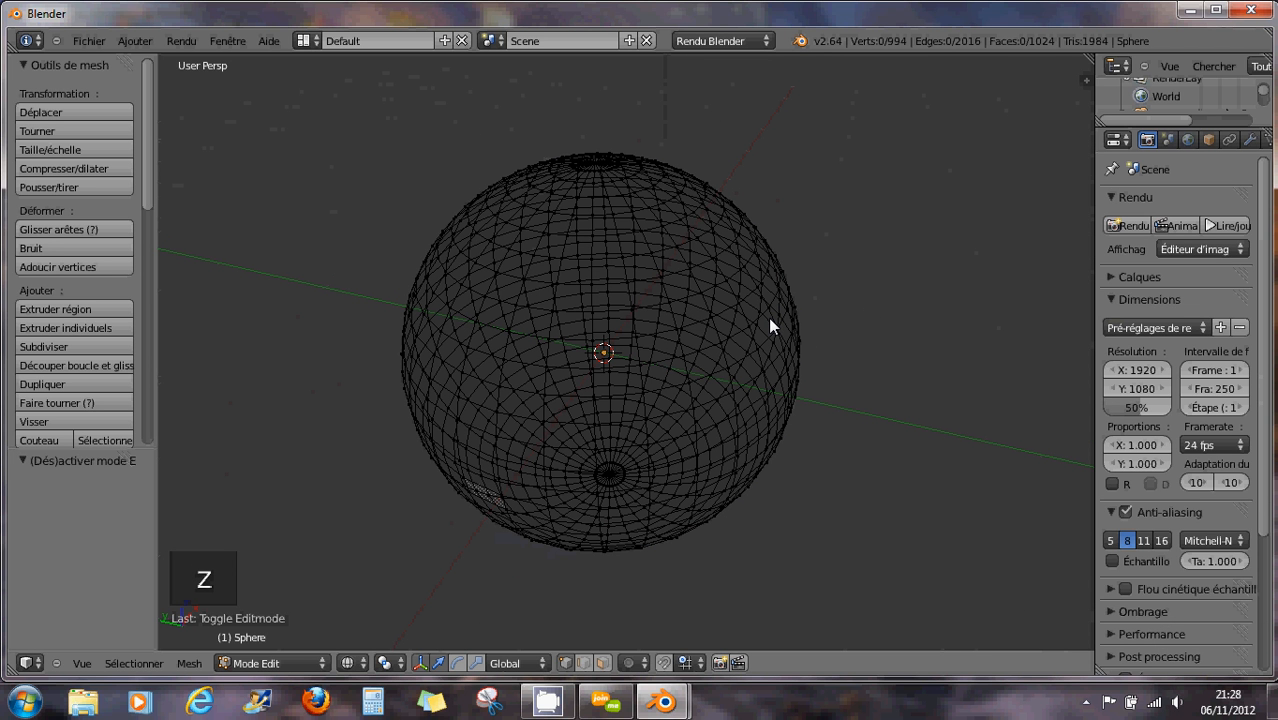
pyautogui.rightClick(704, 336)
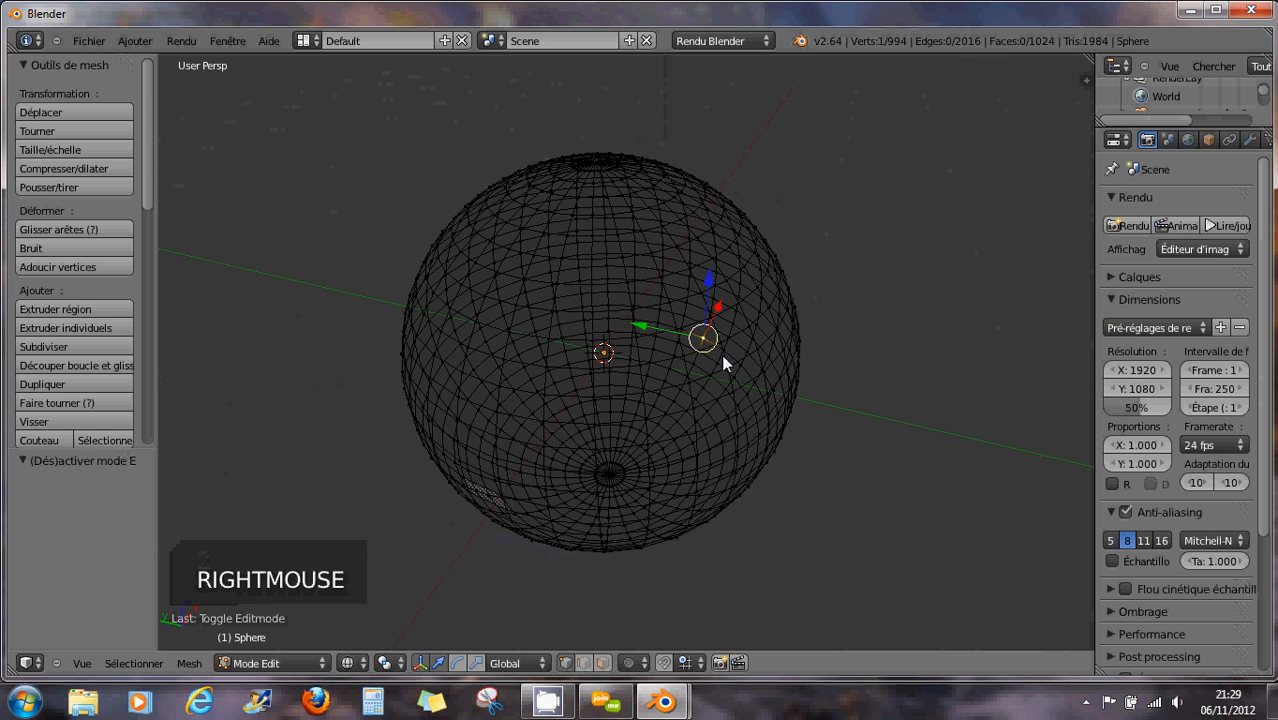
pyautogui.rightClick(686, 304)
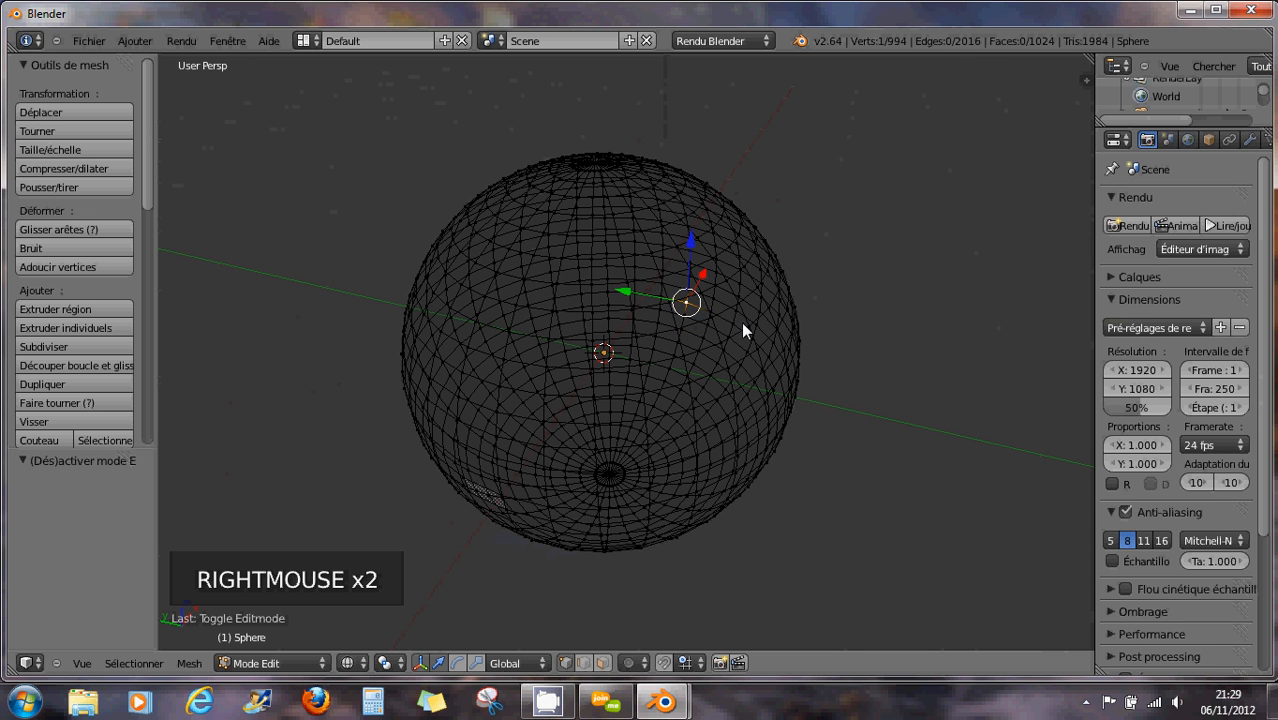
pyautogui.rightClick(741, 325)
pyautogui.scroll(3, 745, 370)
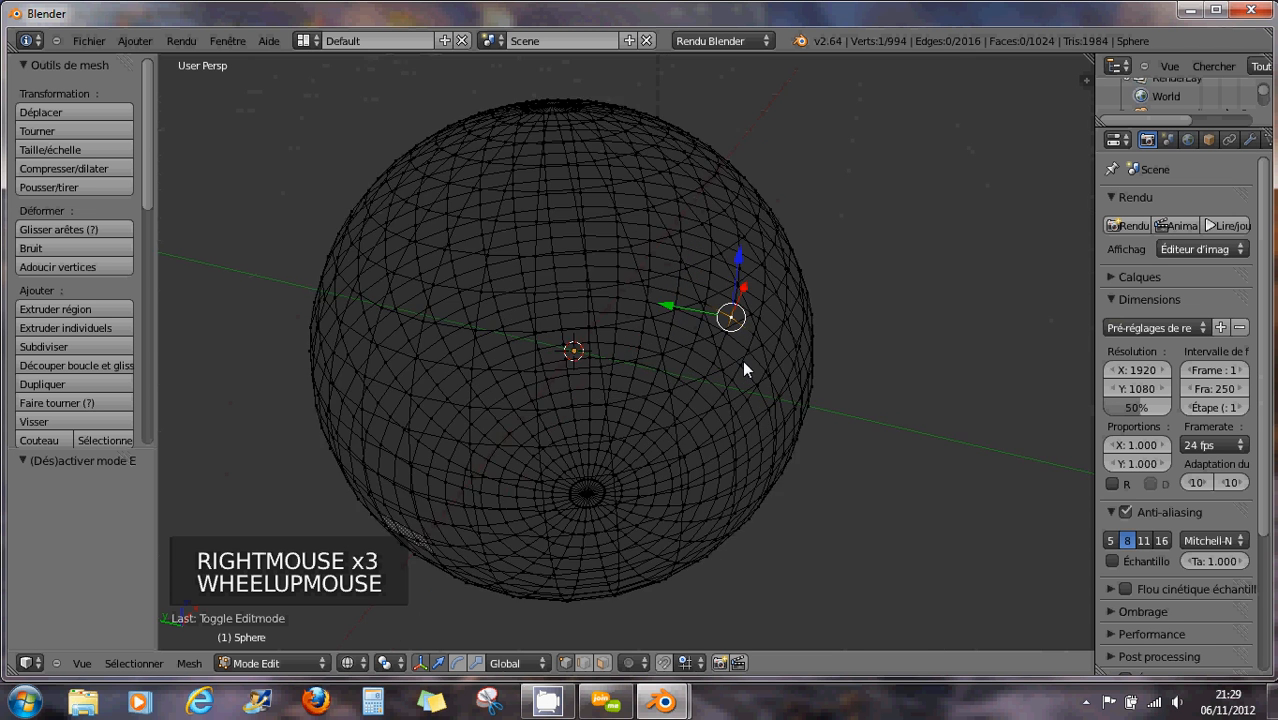
pyautogui.rightClick(757, 328)
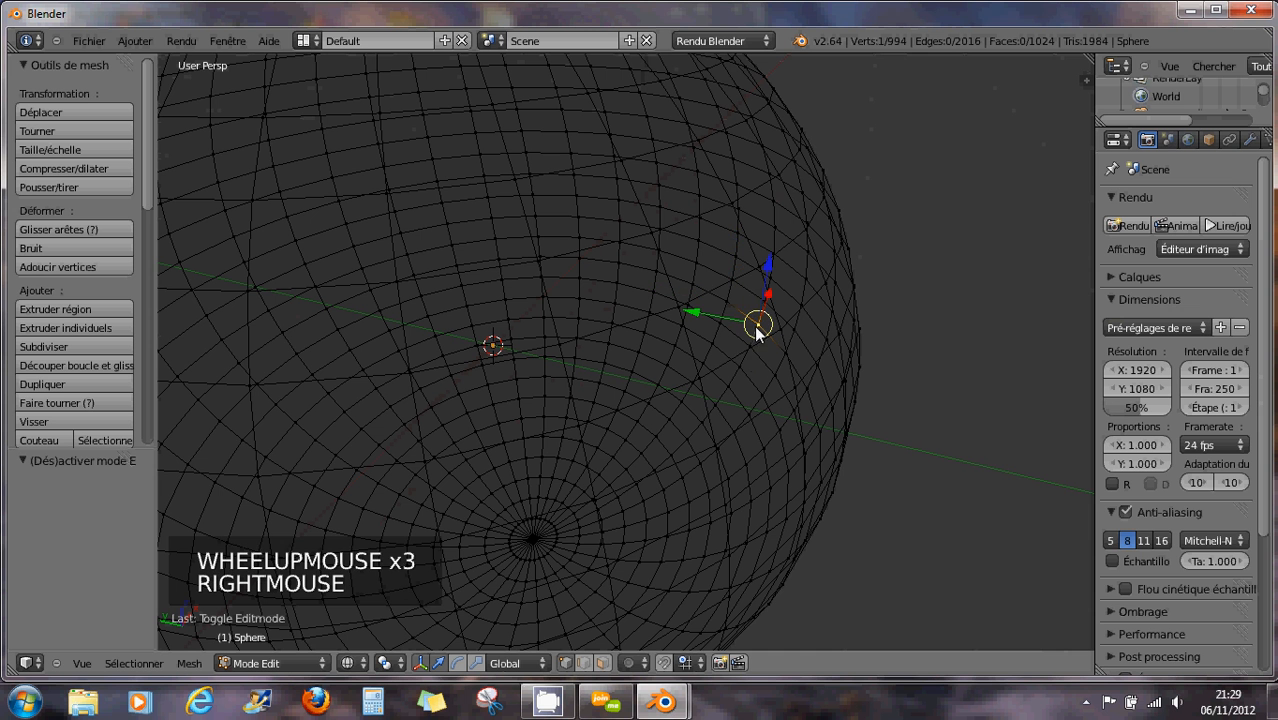
pyautogui.scroll(-1, 725, 342)
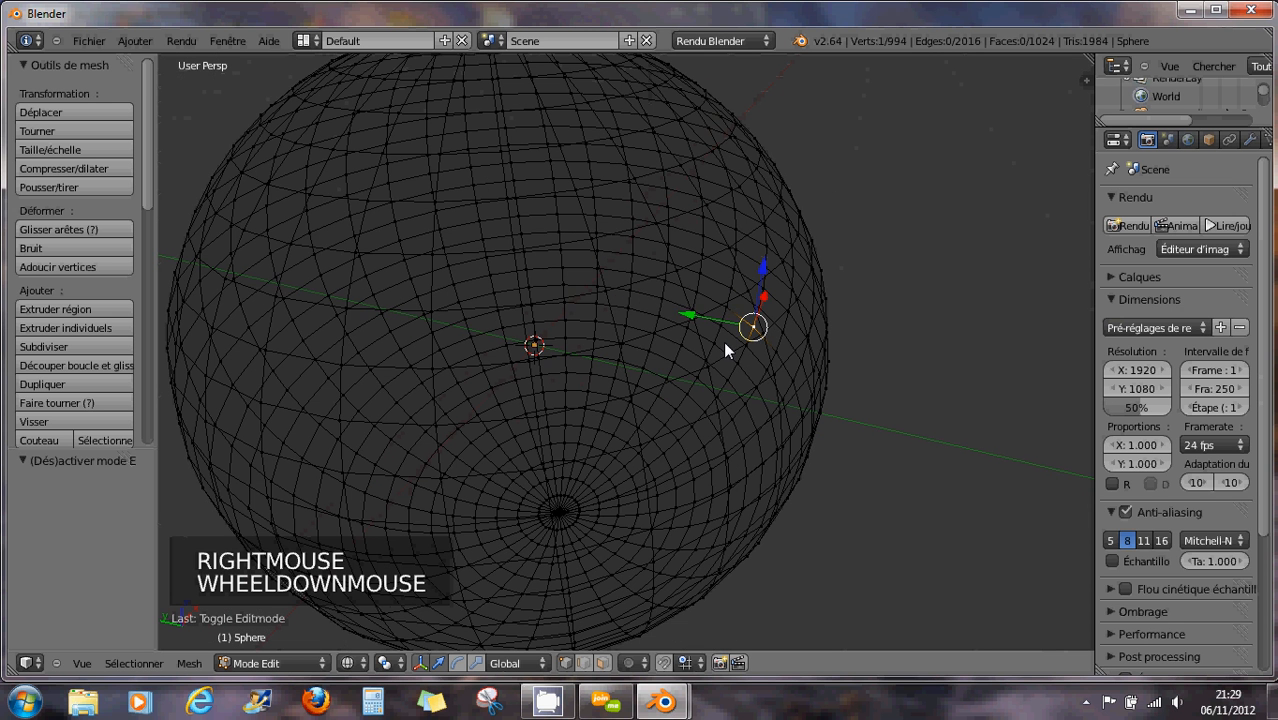
pyautogui.rightClick(634, 314)
pyautogui.press('z')
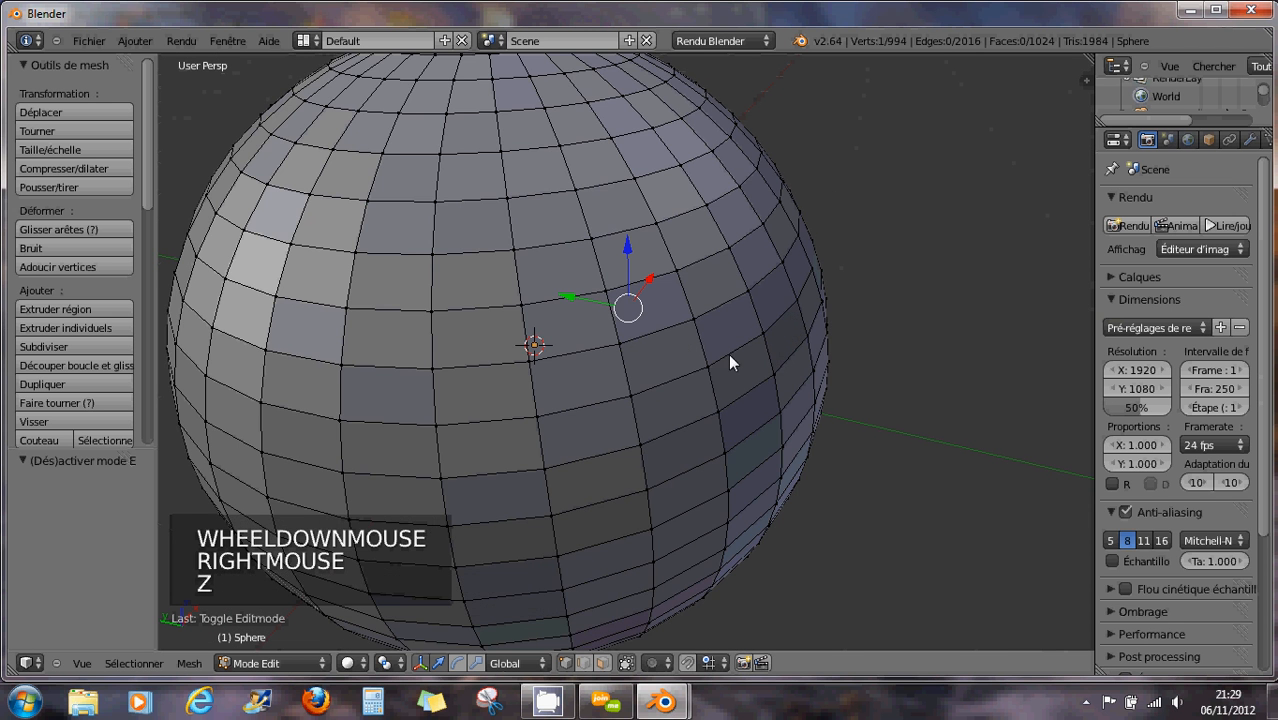
# - Select two neighbouring vertices on the front of the sphere, joined by one edge running along a ring
pyautogui.scroll(-1, 711, 366)
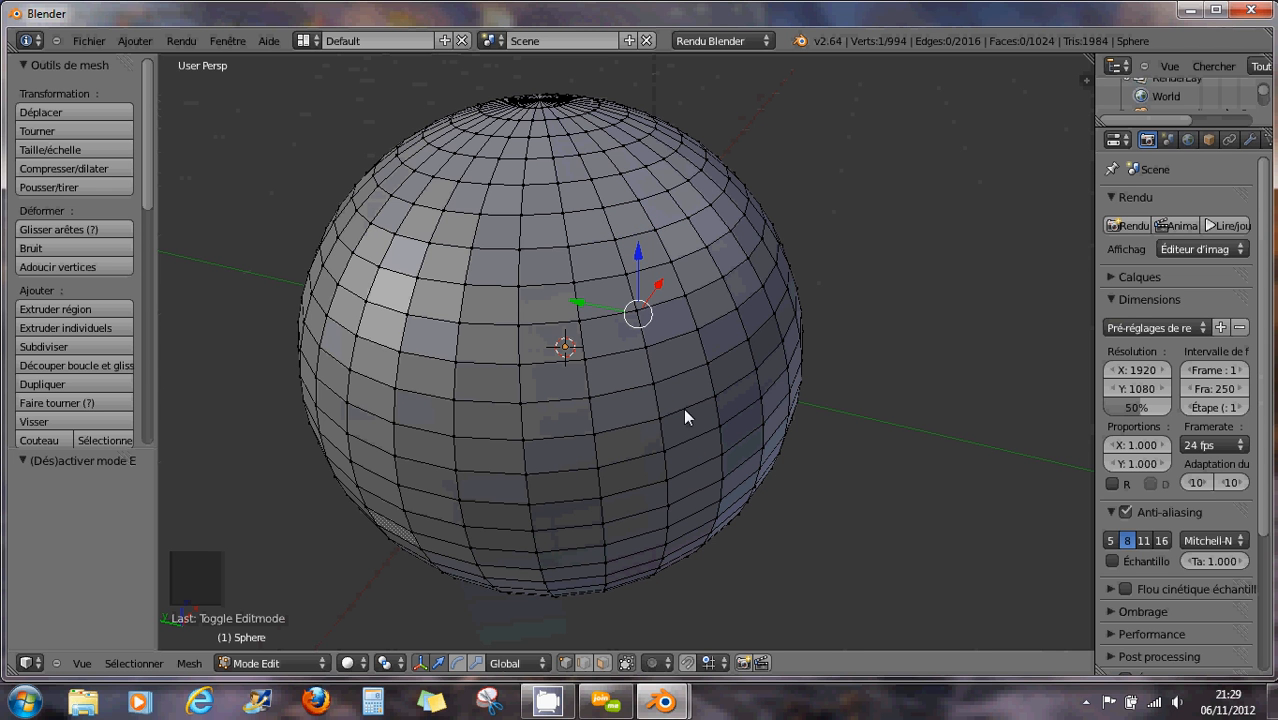
pyautogui.scroll(1, 705, 408)
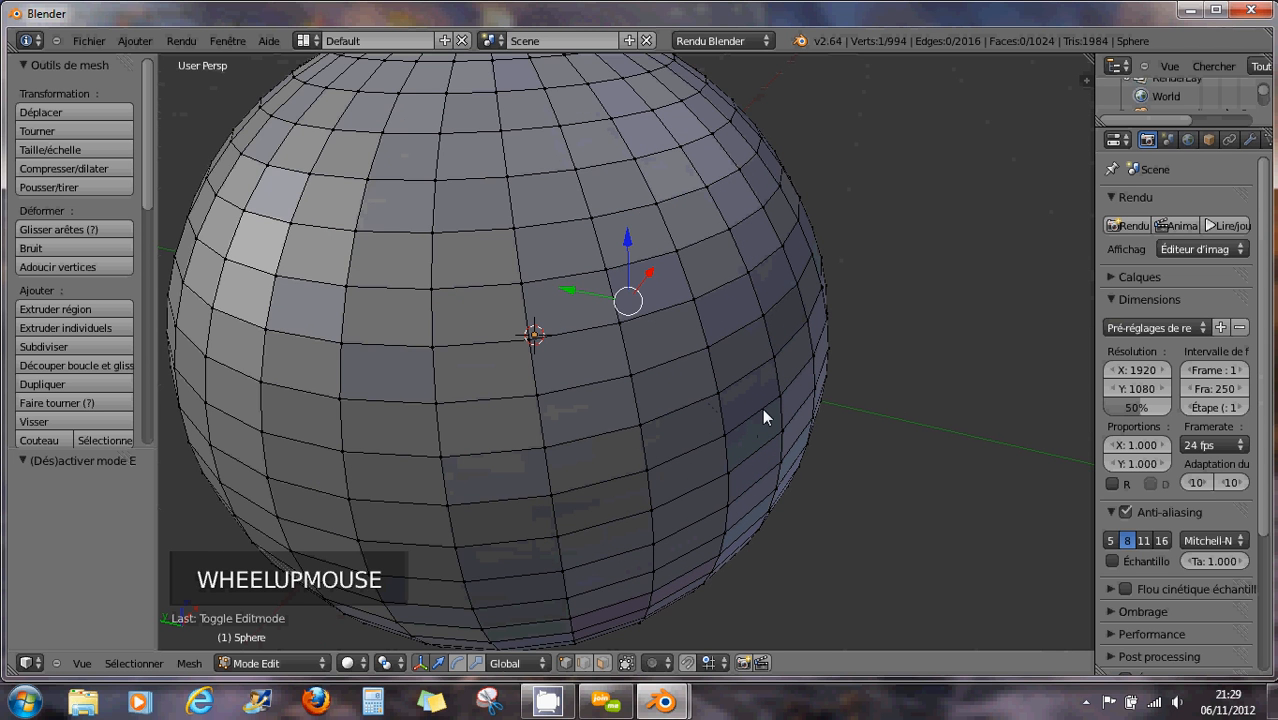
pyautogui.rightClick(708, 349)
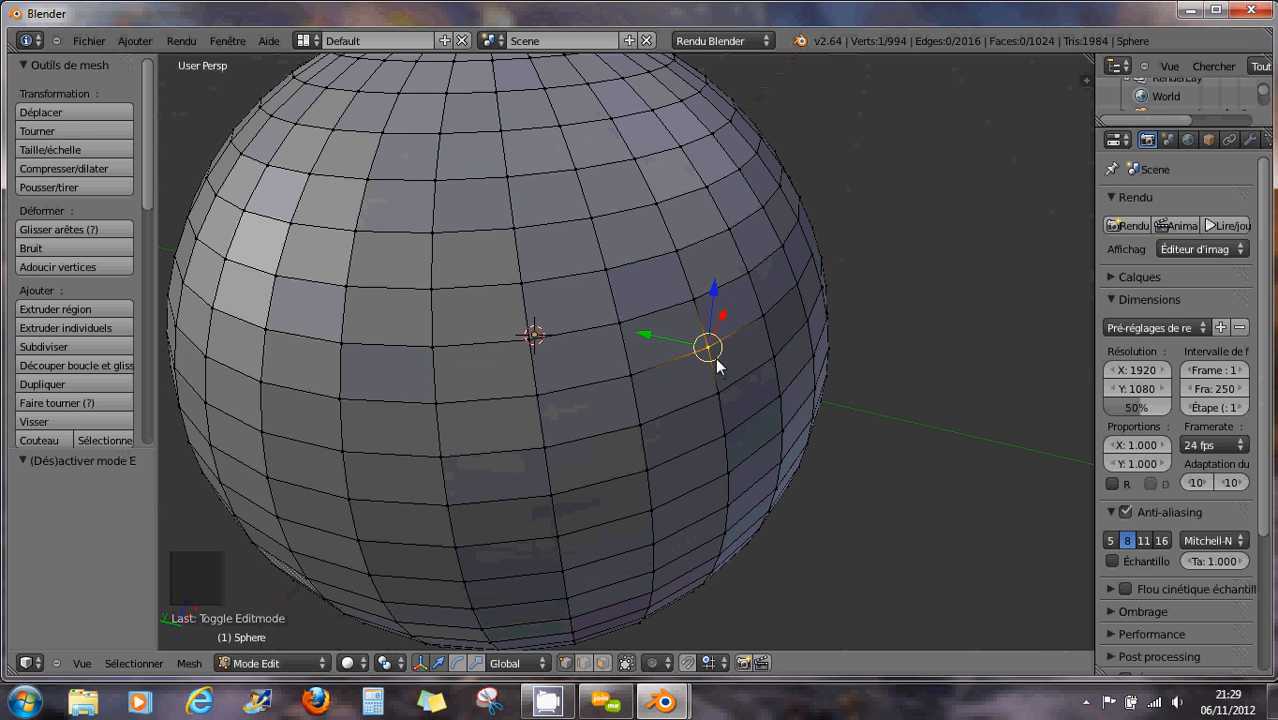
pyautogui.keyDown('shift'); pyautogui.rightClick(638, 376); pyautogui.keyUp('shift')
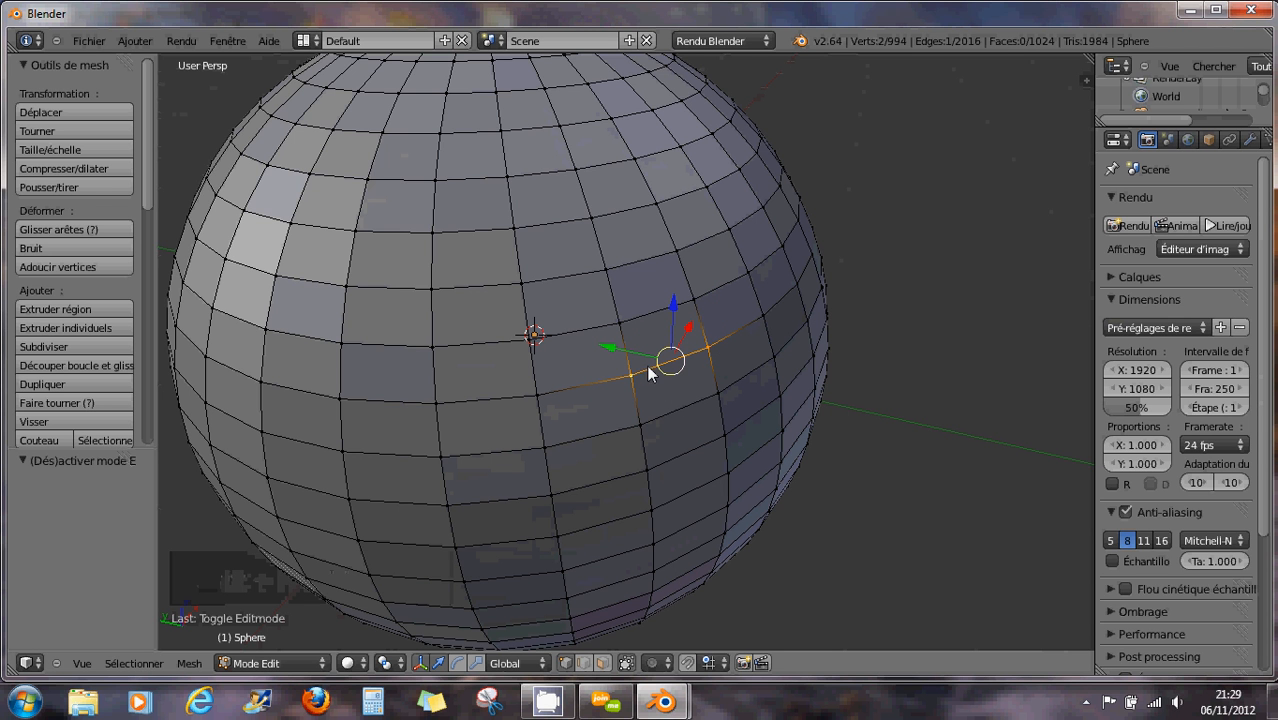
pyautogui.scroll(2, 652, 372)
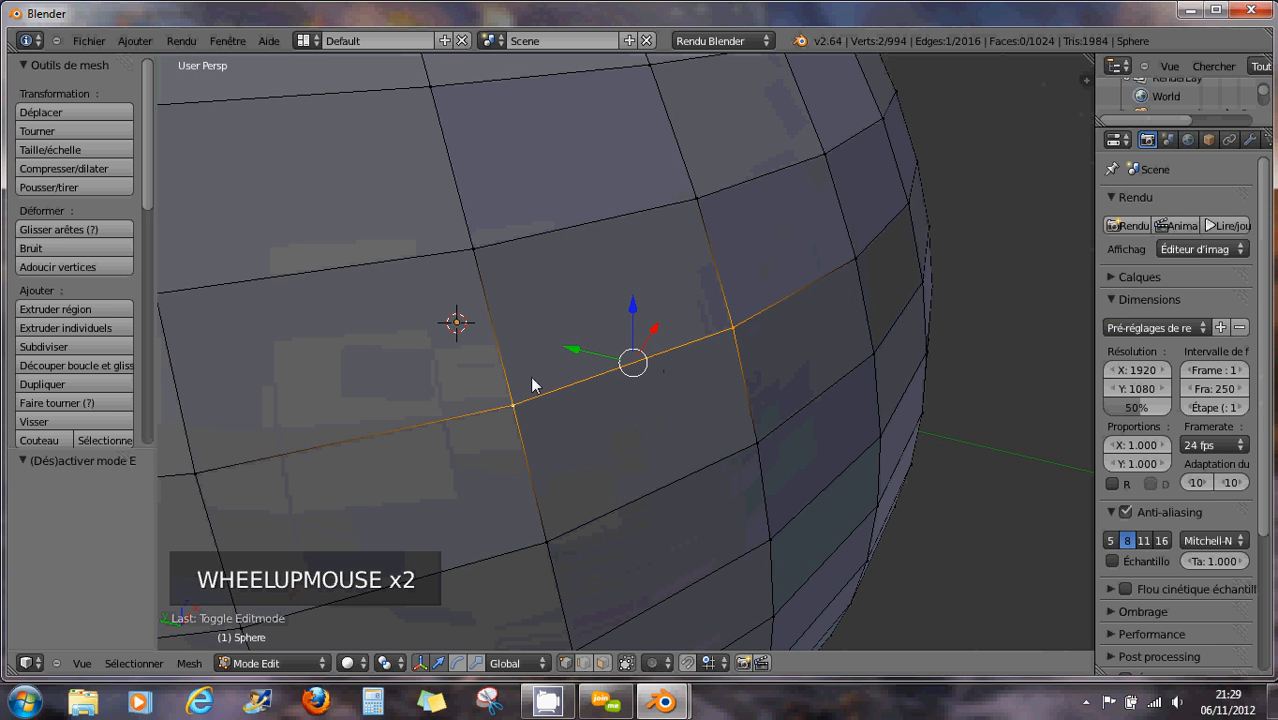
# - Add the two vertices directly above the selected edge to the selection, so that the whole quad face is selected
pyautogui.keyDown('shift'); pyautogui.rightClick(476, 255); pyautogui.keyUp('shift')
pyautogui.keyDown('shift'); pyautogui.rightClick(690, 221); pyautogui.keyUp('shift')
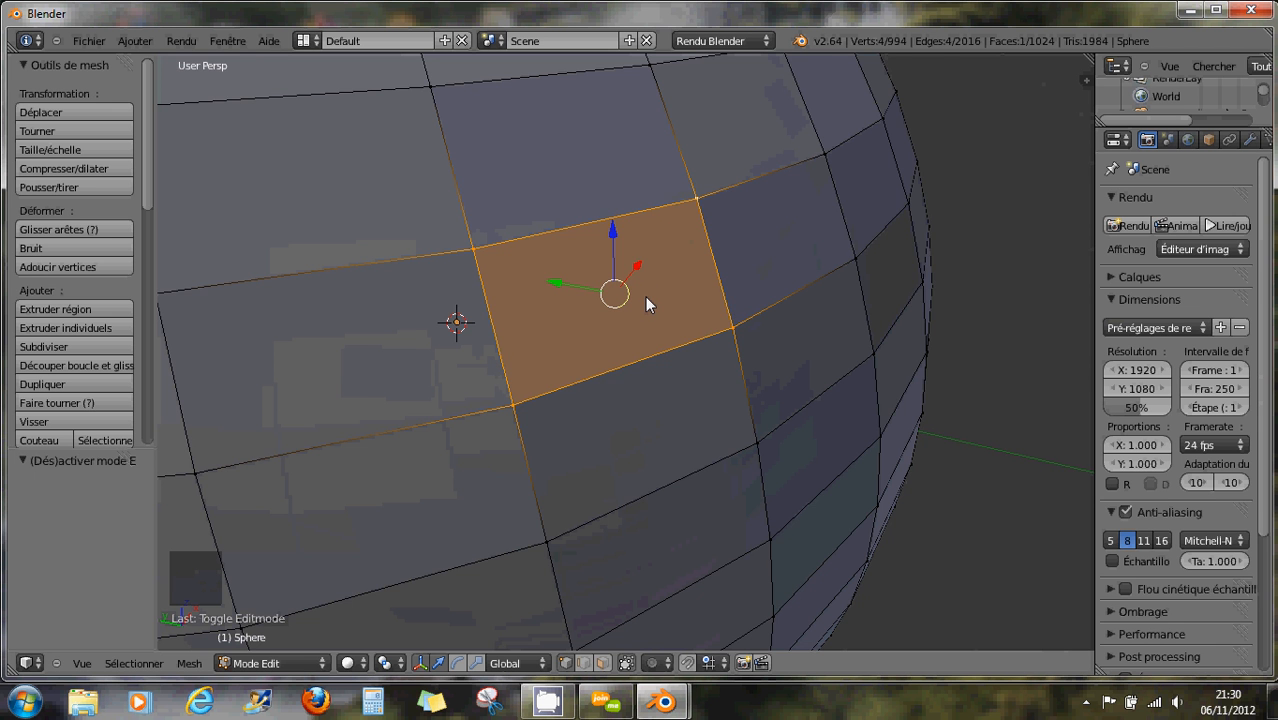
pyautogui.scroll(-2, 645, 295)
pyautogui.scroll(-1, 652, 338)
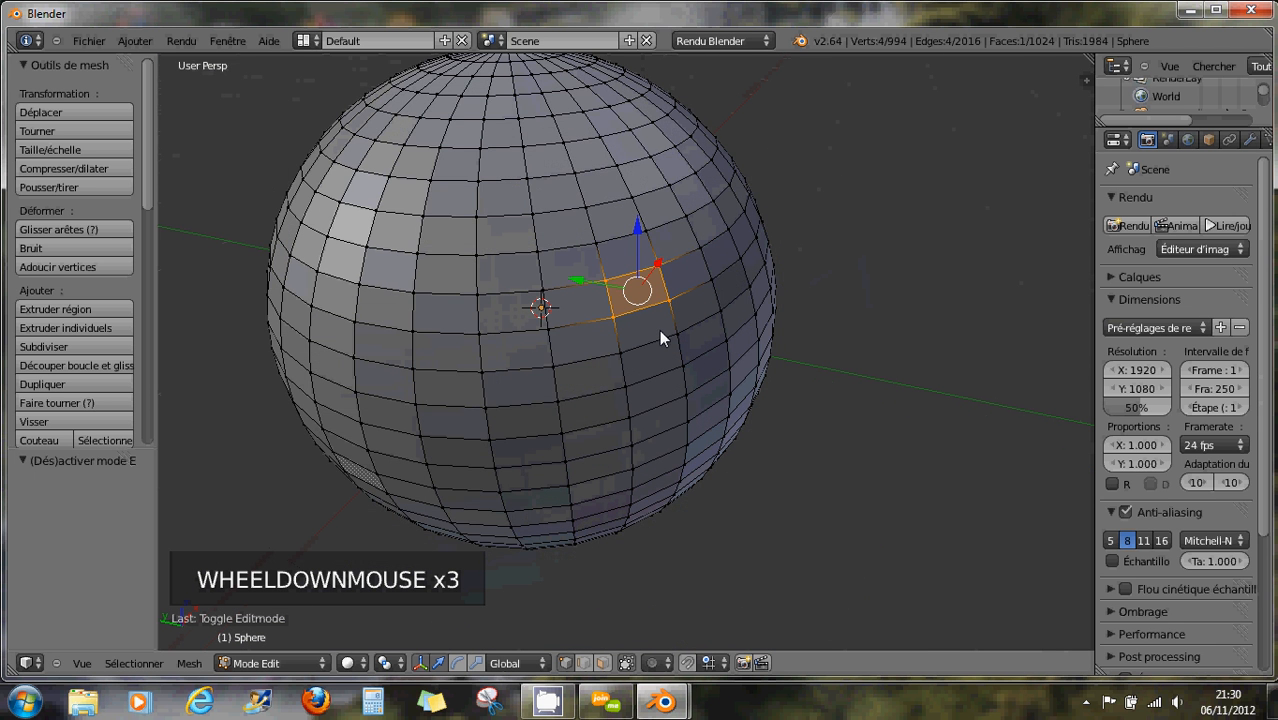
pyautogui.scroll(1, 660, 345)
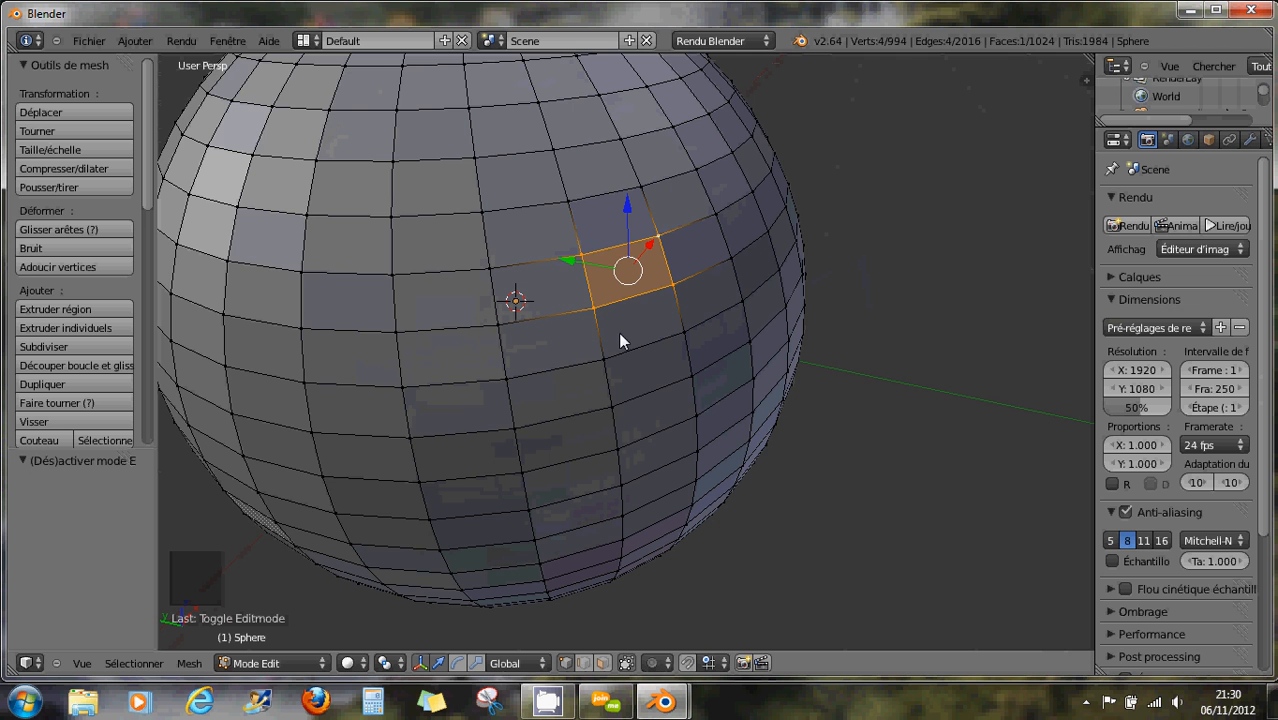
# - Select whole edge loops one after another: two neighbouring pole-to-pole loops, followed by a horizontal ring around the sphere
pyautogui.scroll(-2, 631, 333)
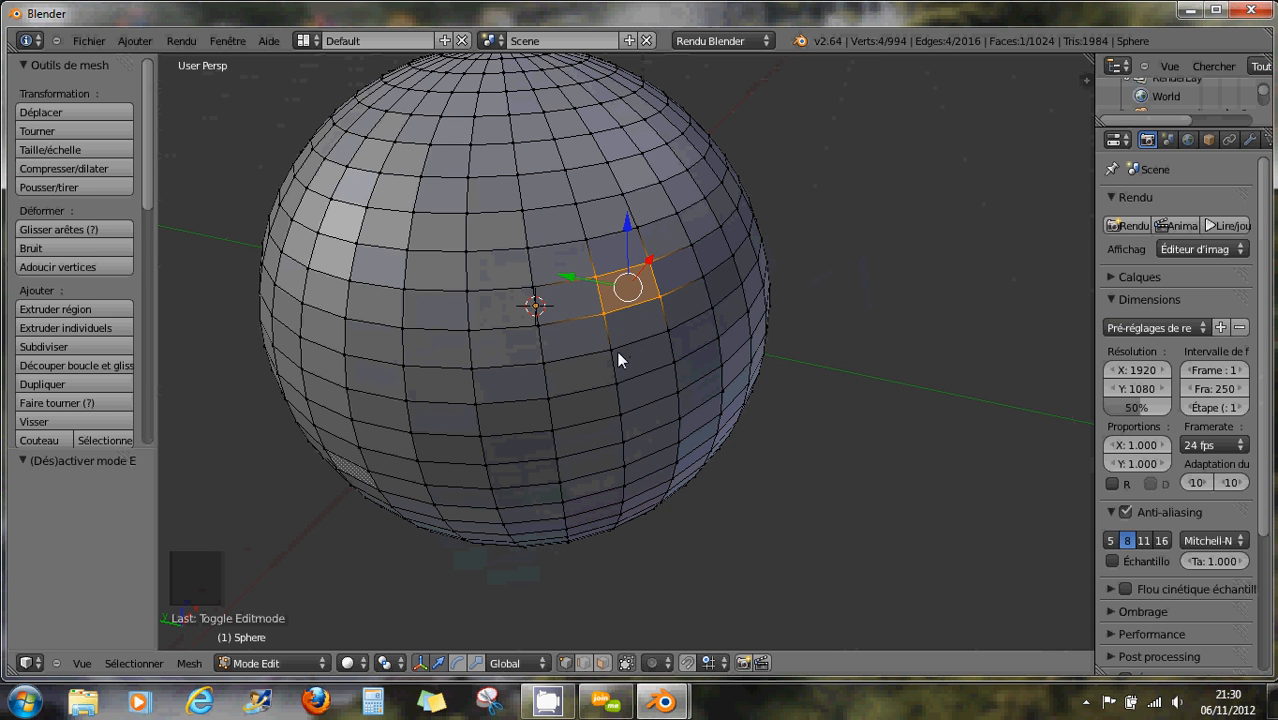
pyautogui.keyDown('alt'); pyautogui.rightClick(614, 385); pyautogui.keyUp('alt')
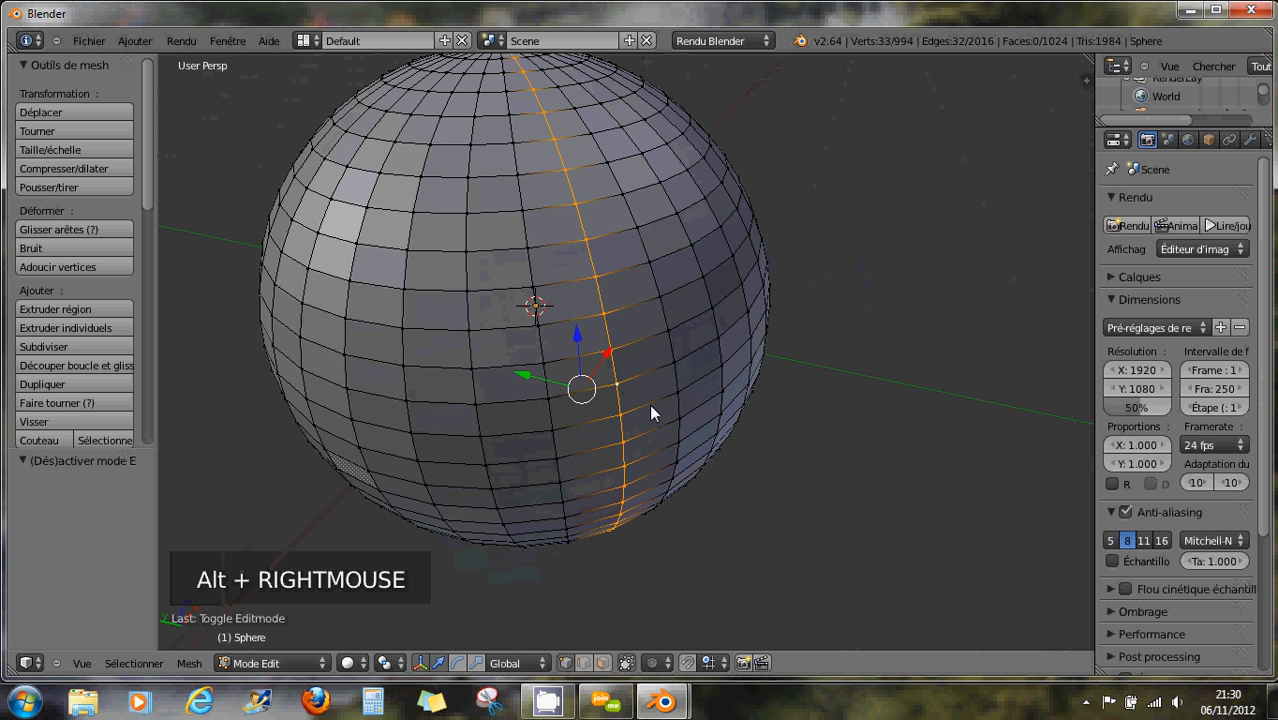
pyautogui.keyDown('alt'); pyautogui.rightClick(677, 381); pyautogui.keyUp('alt')
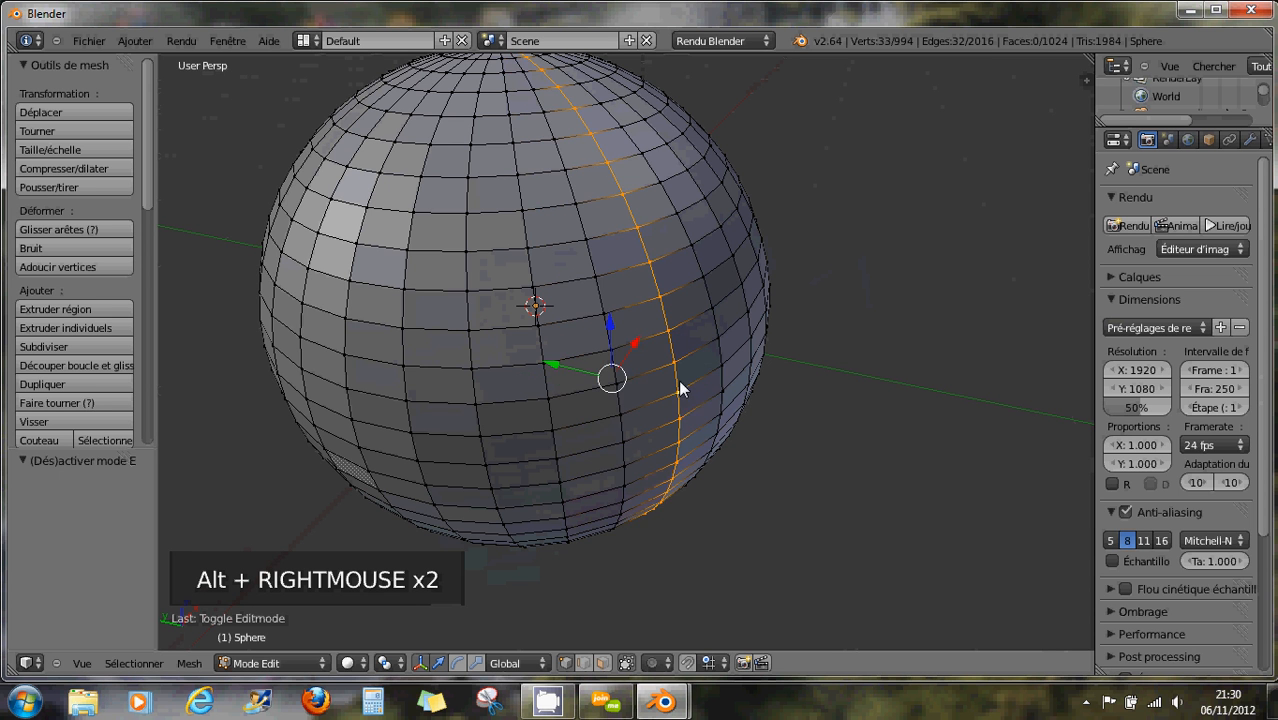
pyautogui.keyDown('alt'); pyautogui.rightClick(584, 327); pyautogui.keyUp('alt')
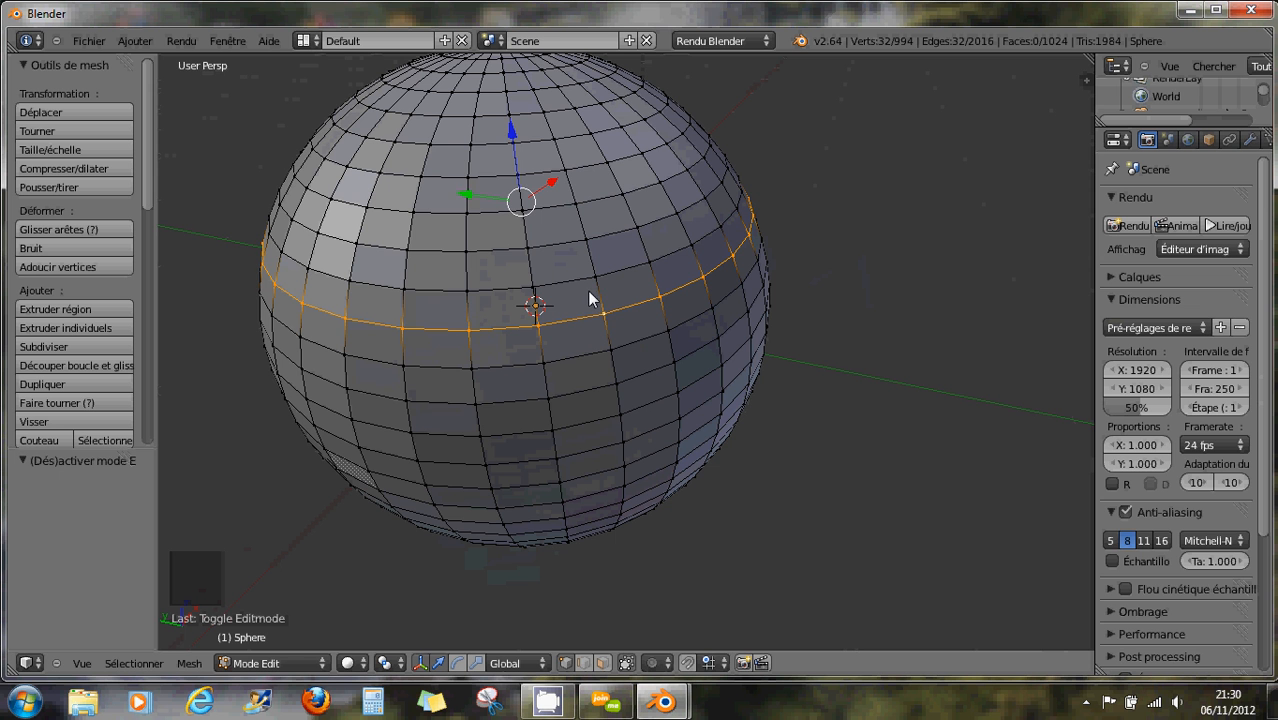
# - Deselect everything, select the sphere's entire mesh, and clear the selection again
pyautogui.press('a')
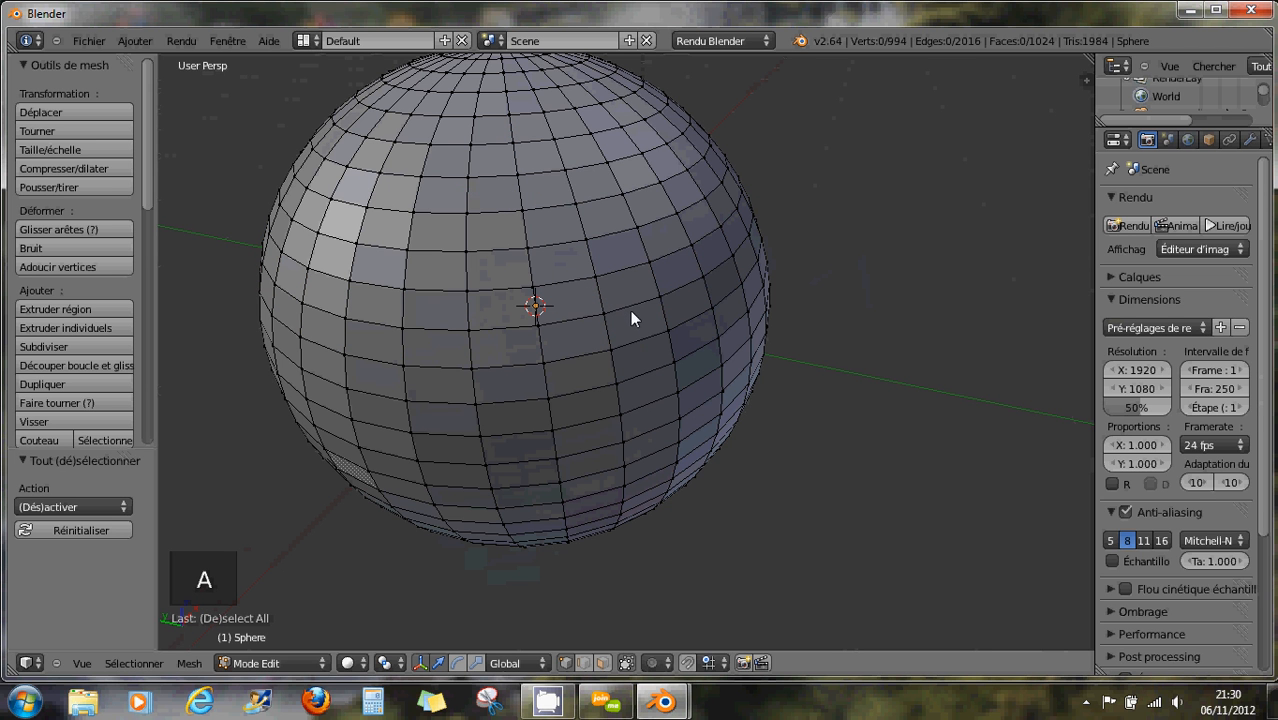
pyautogui.press('a')
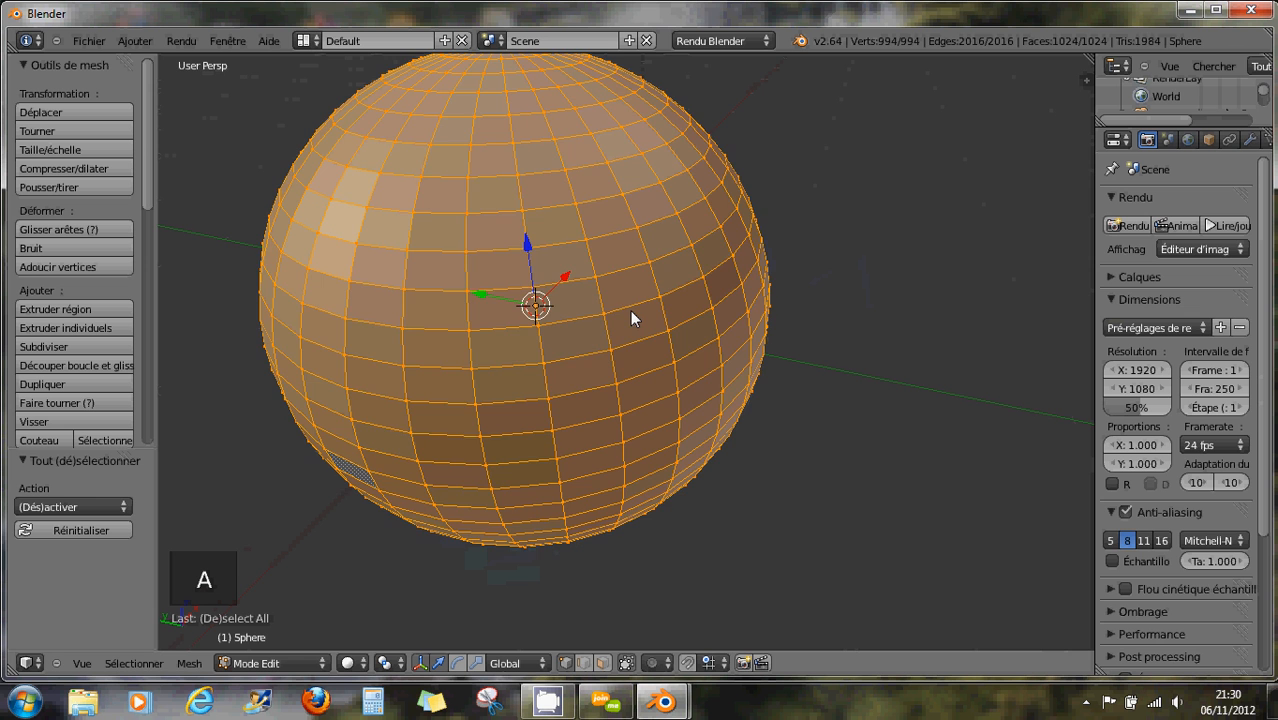
pyautogui.press('a')
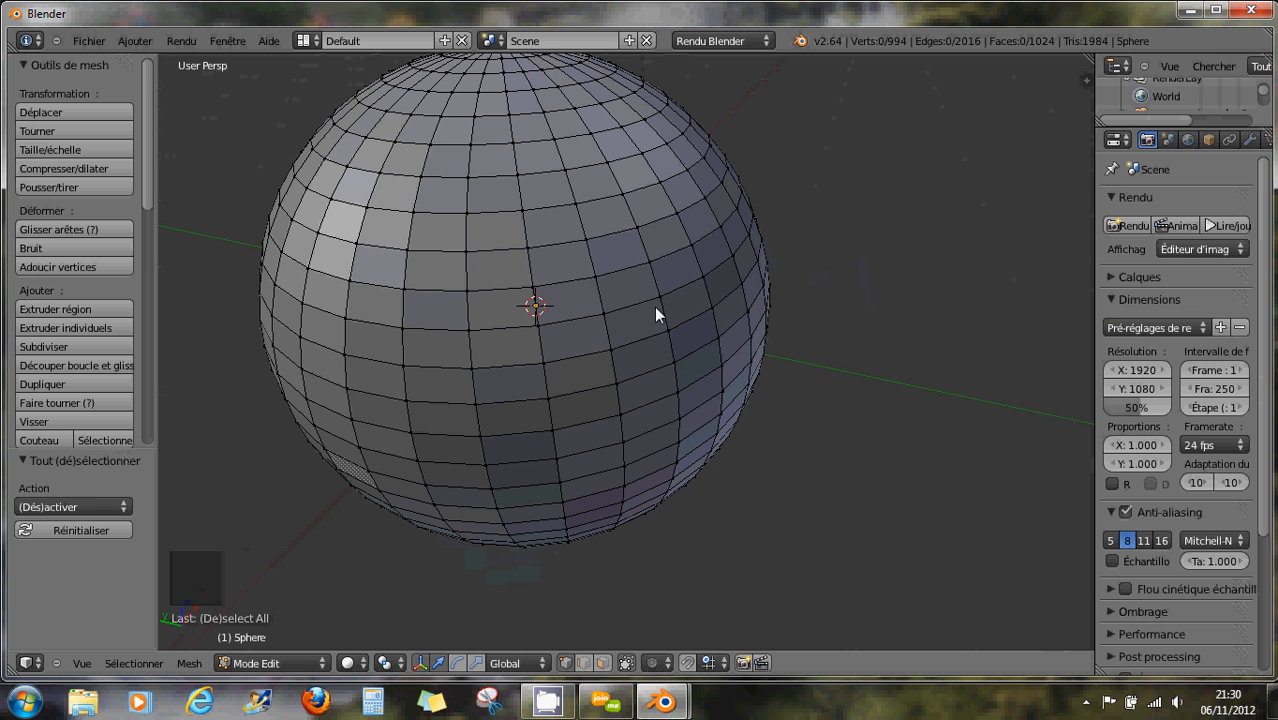
# - Select several neighbouring vertices on the front of the sphere one at a time, each replacing the previous selection
pyautogui.rightClick(605, 313)
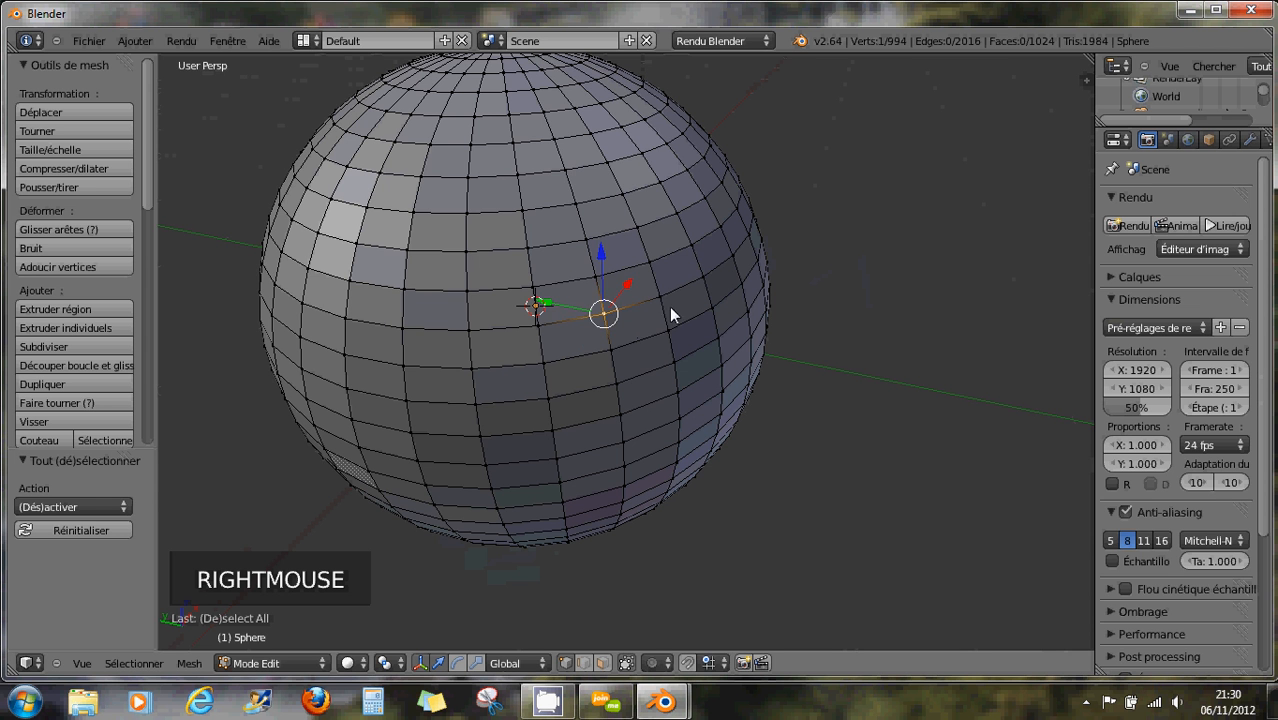
pyautogui.rightClick(672, 318)
pyautogui.rightClick(673, 333)
pyautogui.rightClick(625, 349)
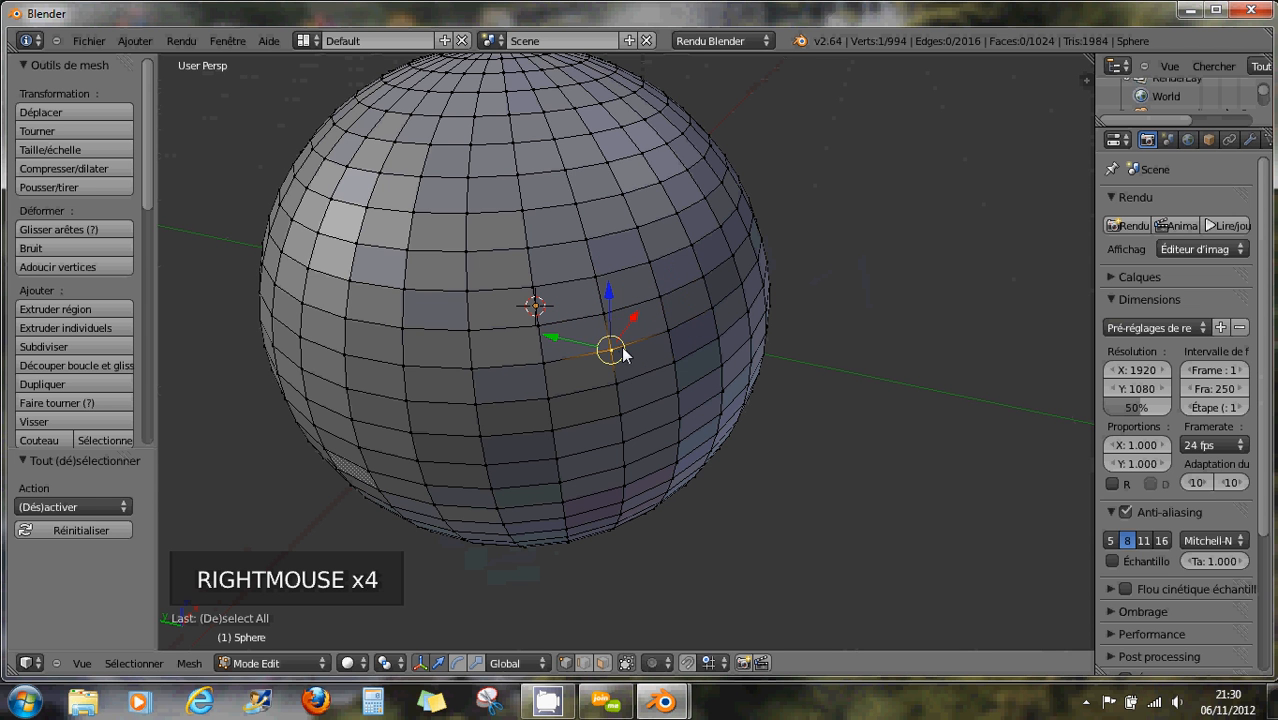
pyautogui.scroll(1, 621, 346)
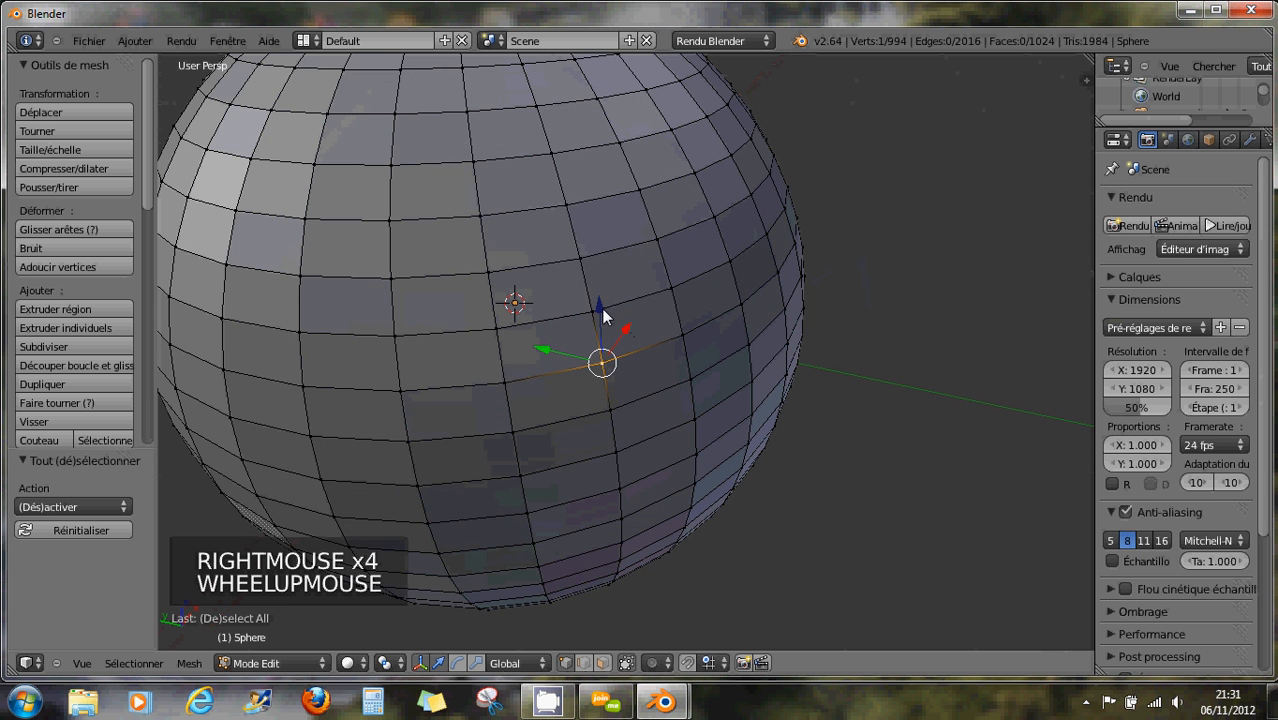
pyautogui.rightClick(600, 312)
pyautogui.rightClick(670, 288)
pyautogui.rightClick(682, 336)
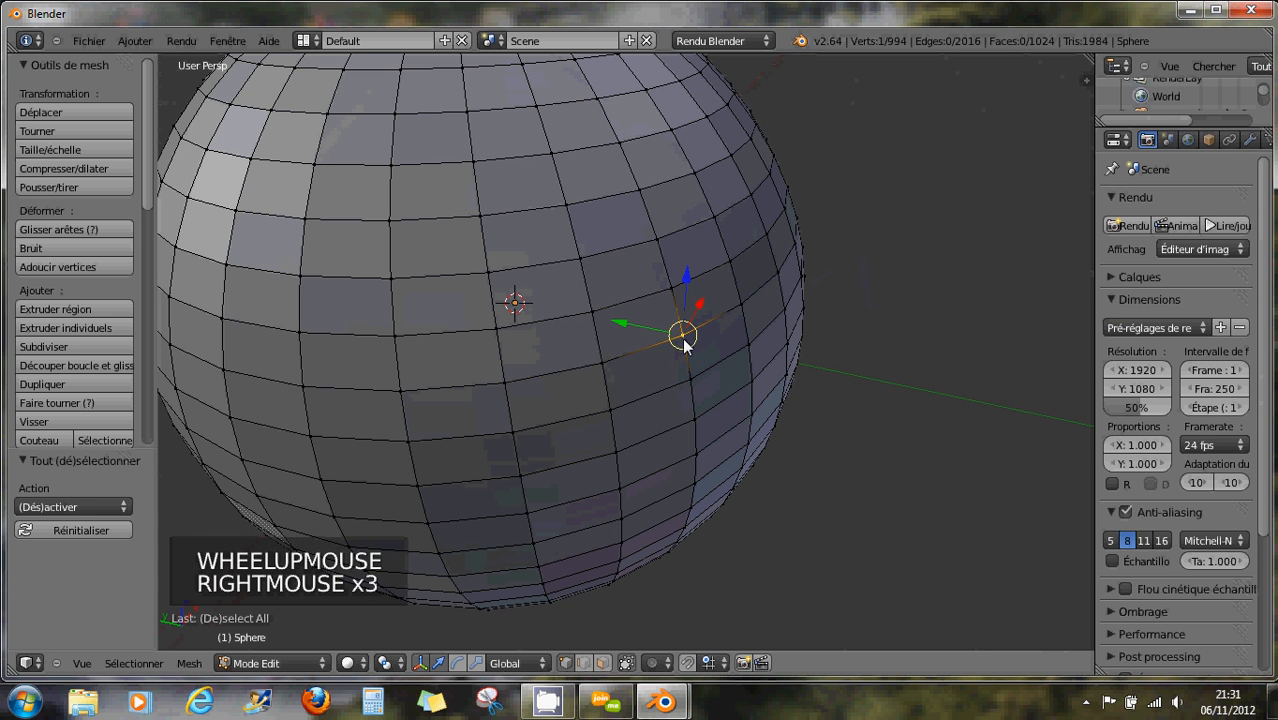
pyautogui.rightClick(614, 360)
pyautogui.rightClick(592, 316)
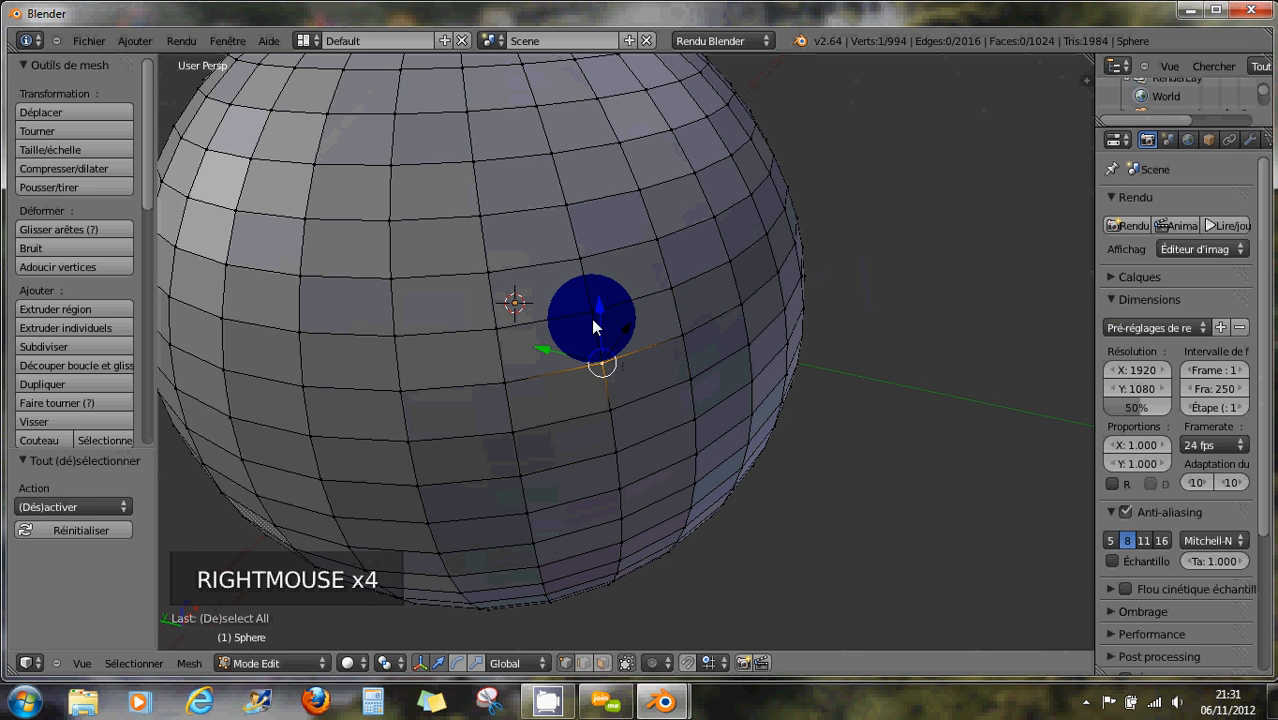
pyautogui.rightClick(674, 292)
pyautogui.rightClick(686, 334)
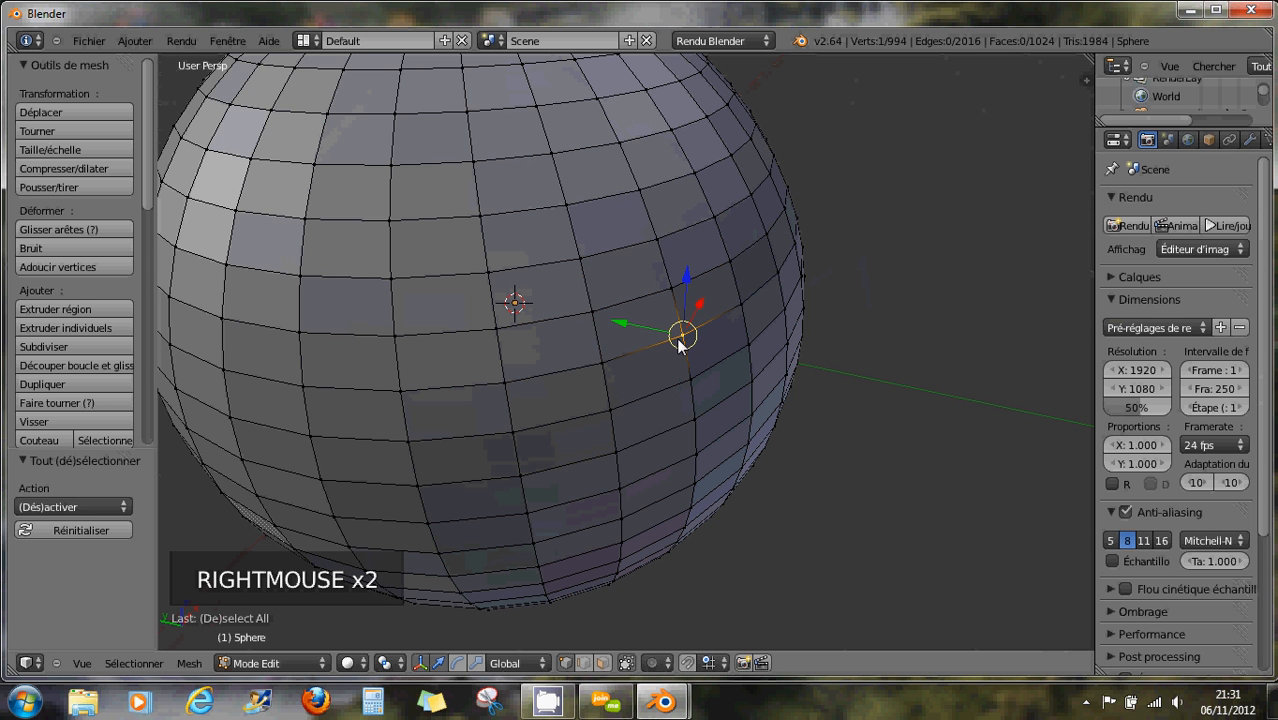
pyautogui.rightClick(601, 358)
pyautogui.rightClick(590, 312)
# - Build up a selection of nine adjacent vertices covering a two-by-two block of faces on the front of the sphere
pyautogui.rightClick(670, 296)
pyautogui.keyDown('shift'); pyautogui.rightClick(682, 334); pyautogui.keyUp('shift')
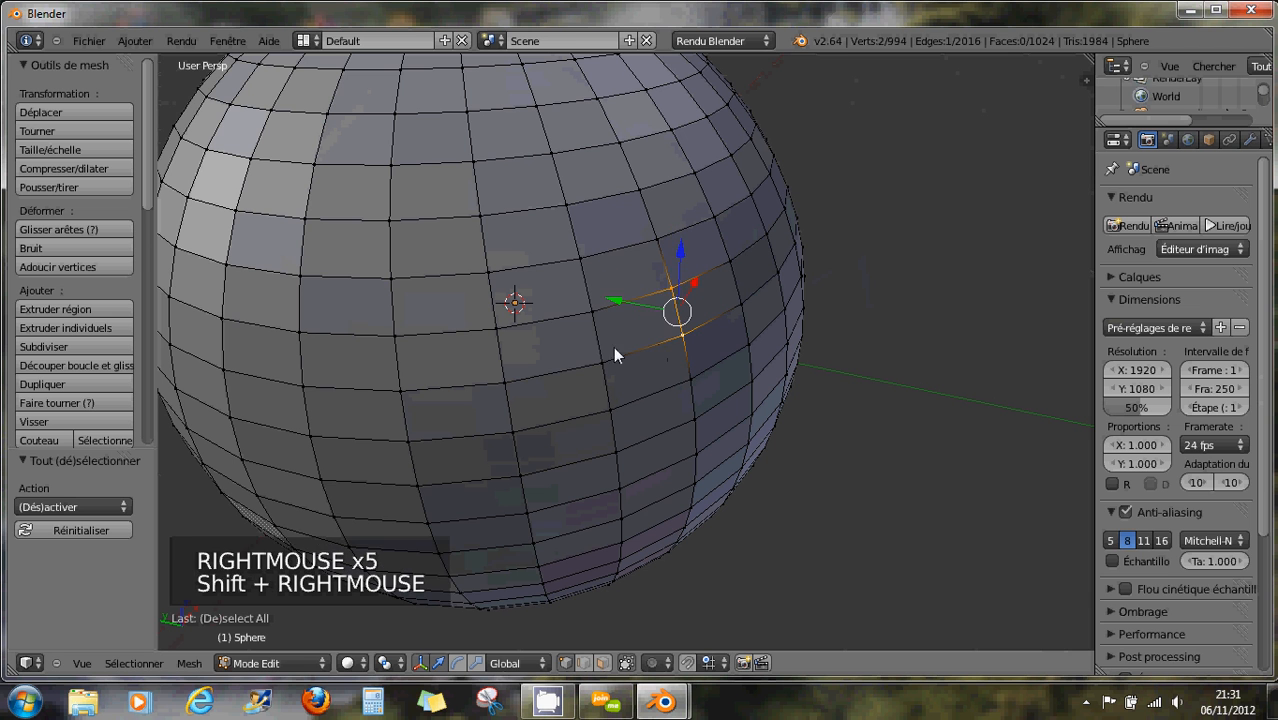
pyautogui.keyDown('shift'); pyautogui.rightClick(608, 348); pyautogui.keyUp('shift')
pyautogui.keyDown('shift'); pyautogui.rightClick(594, 317); pyautogui.keyUp('shift')
pyautogui.keyDown('shift'); pyautogui.rightClick(583, 261); pyautogui.keyUp('shift')
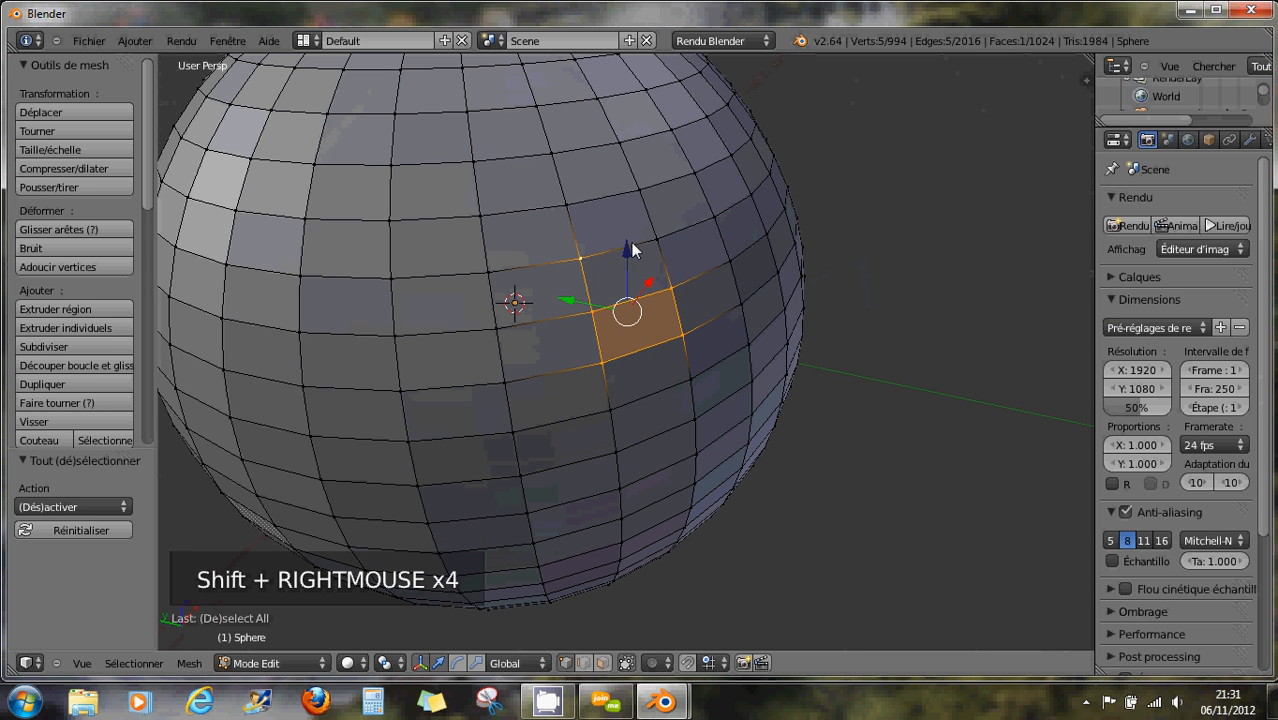
pyautogui.keyDown('shift'); pyautogui.rightClick(659, 243); pyautogui.keyUp('shift')
pyautogui.keyDown('shift'); pyautogui.rightClick(713, 219); pyautogui.keyUp('shift')
pyautogui.keyDown('shift'); pyautogui.rightClick(732, 270); pyautogui.keyUp('shift')
pyautogui.keyDown('shift'); pyautogui.rightClick(739, 312); pyautogui.keyUp('shift')
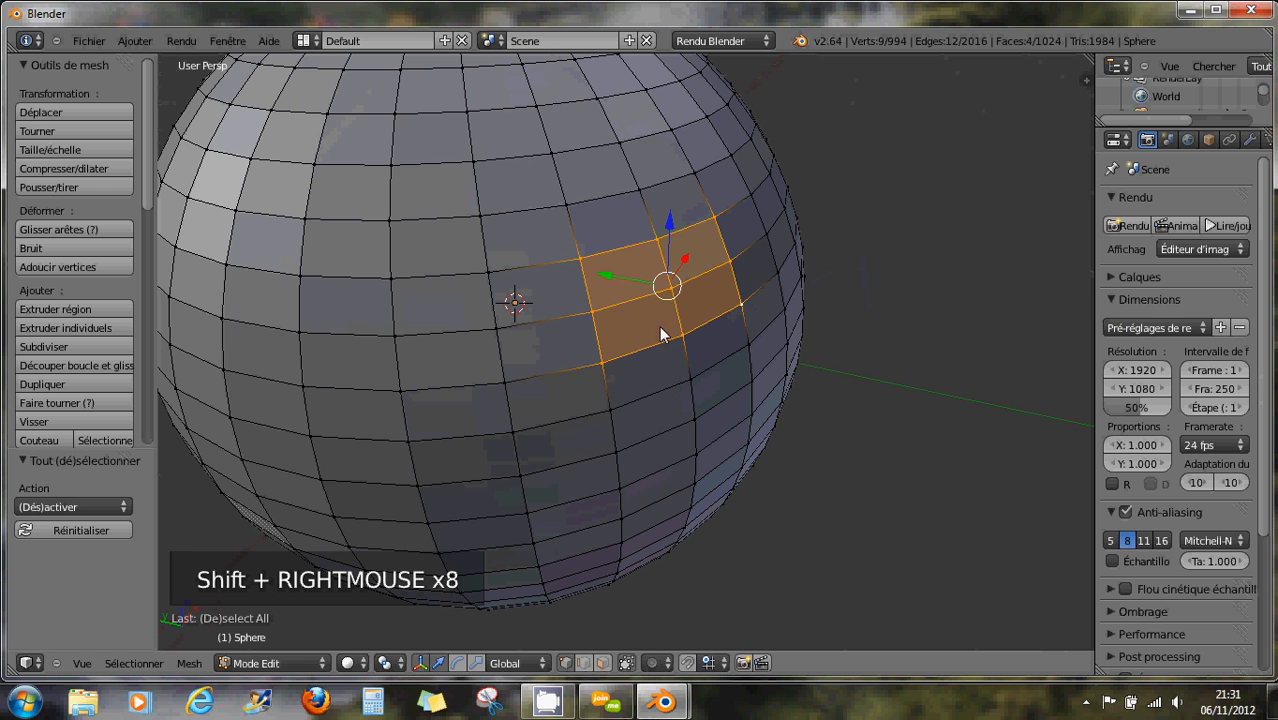
# - Starting from a single vertex, box-select a block two faces wide and four high, and box-select one more face diagonally above it
pyautogui.rightClick(592, 313)
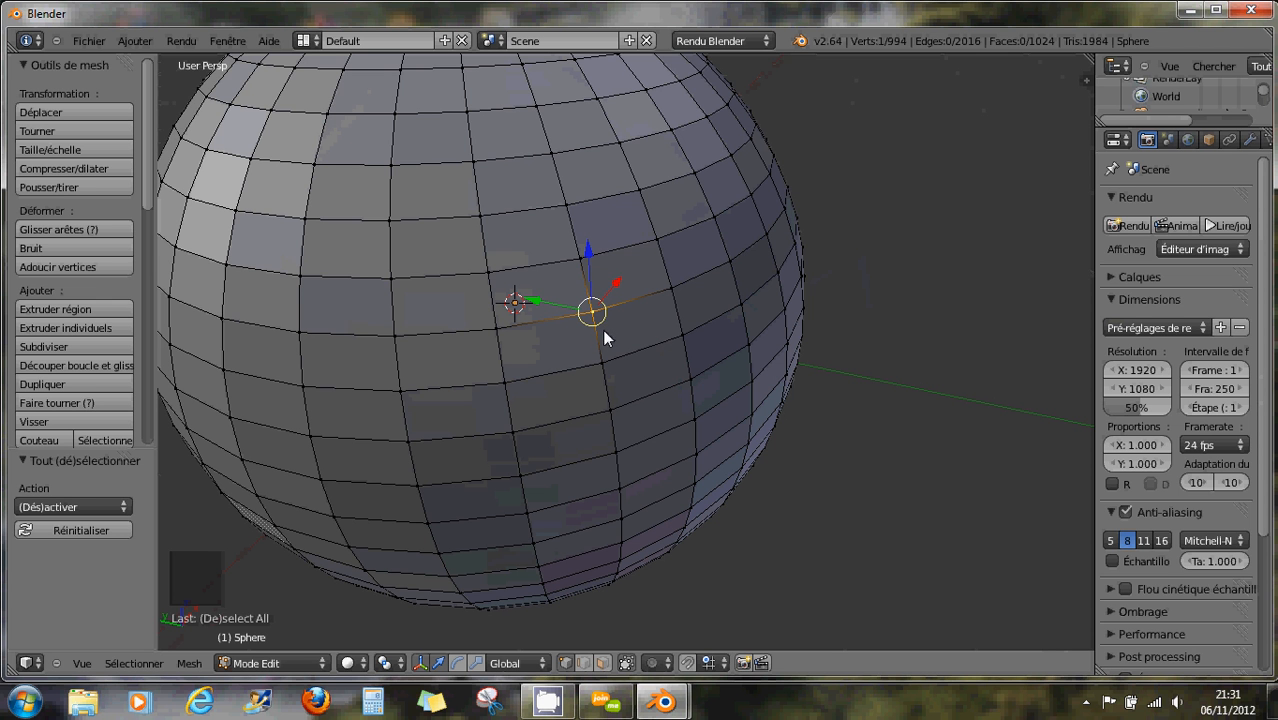
pyautogui.press('b')
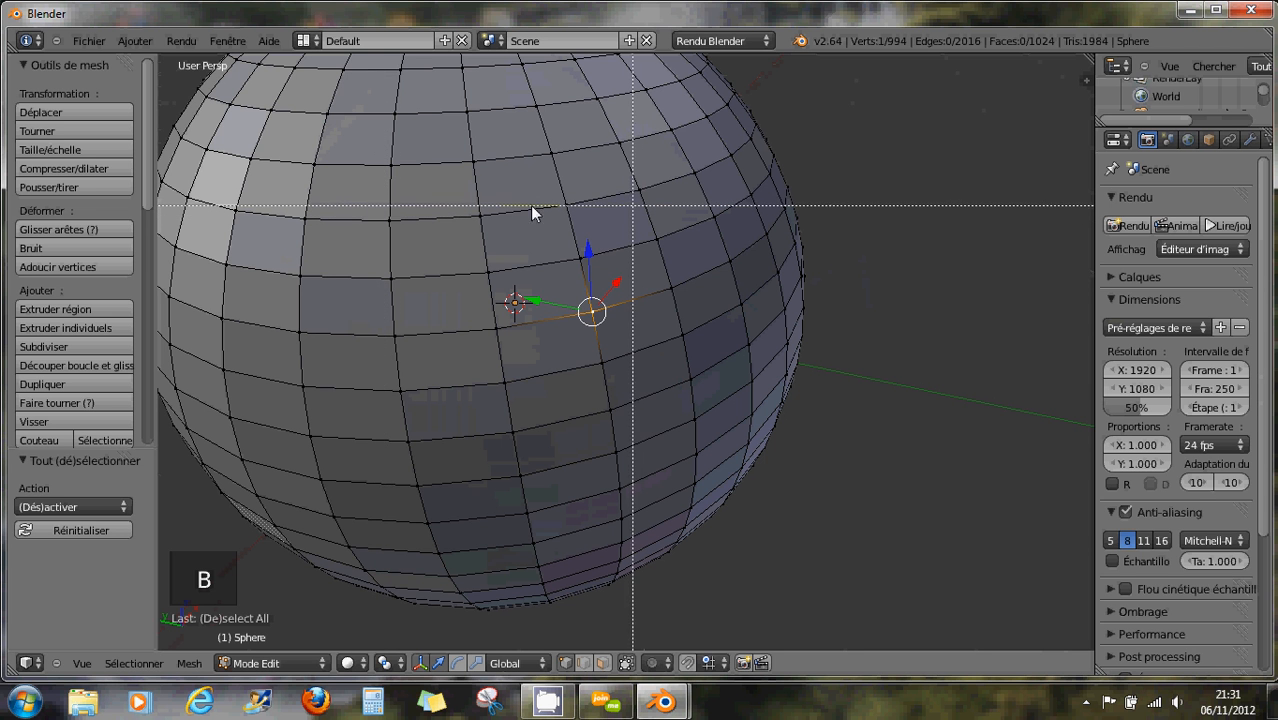
pyautogui.moveTo(362, 197); pyautogui.dragTo(618, 453)
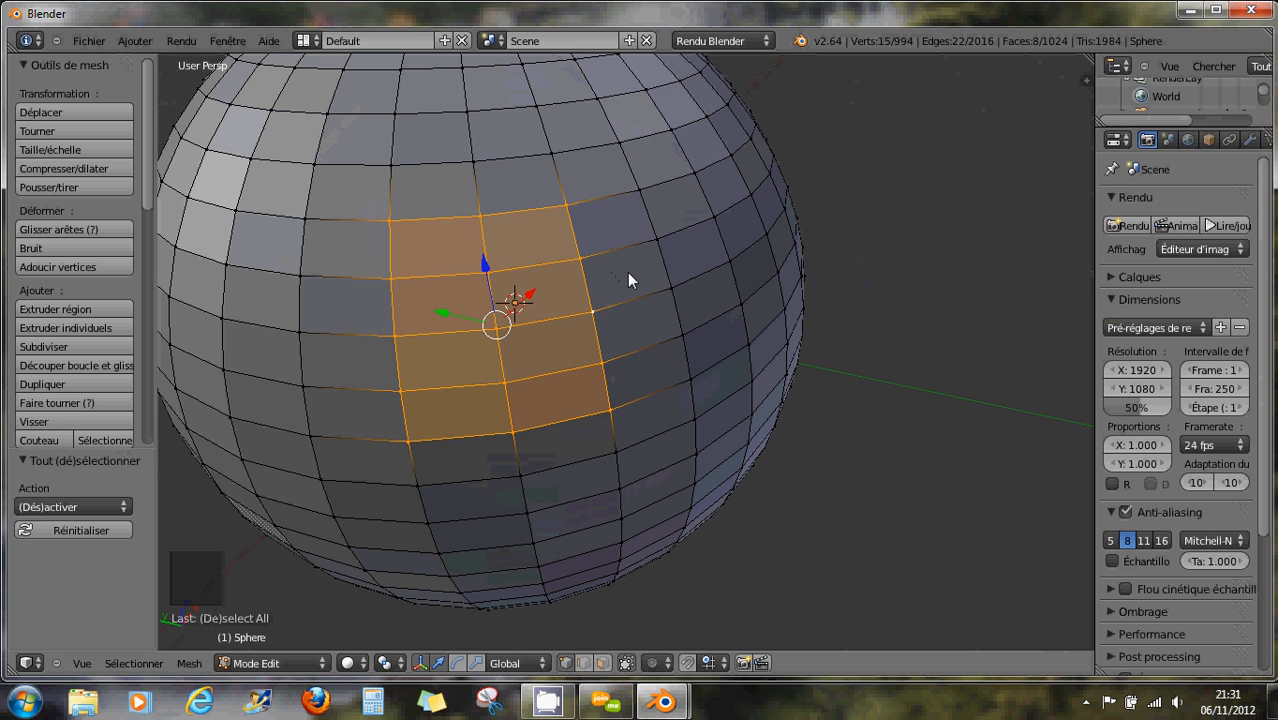
pyautogui.press('b')
pyautogui.moveTo(529, 138); pyautogui.dragTo(662, 233)
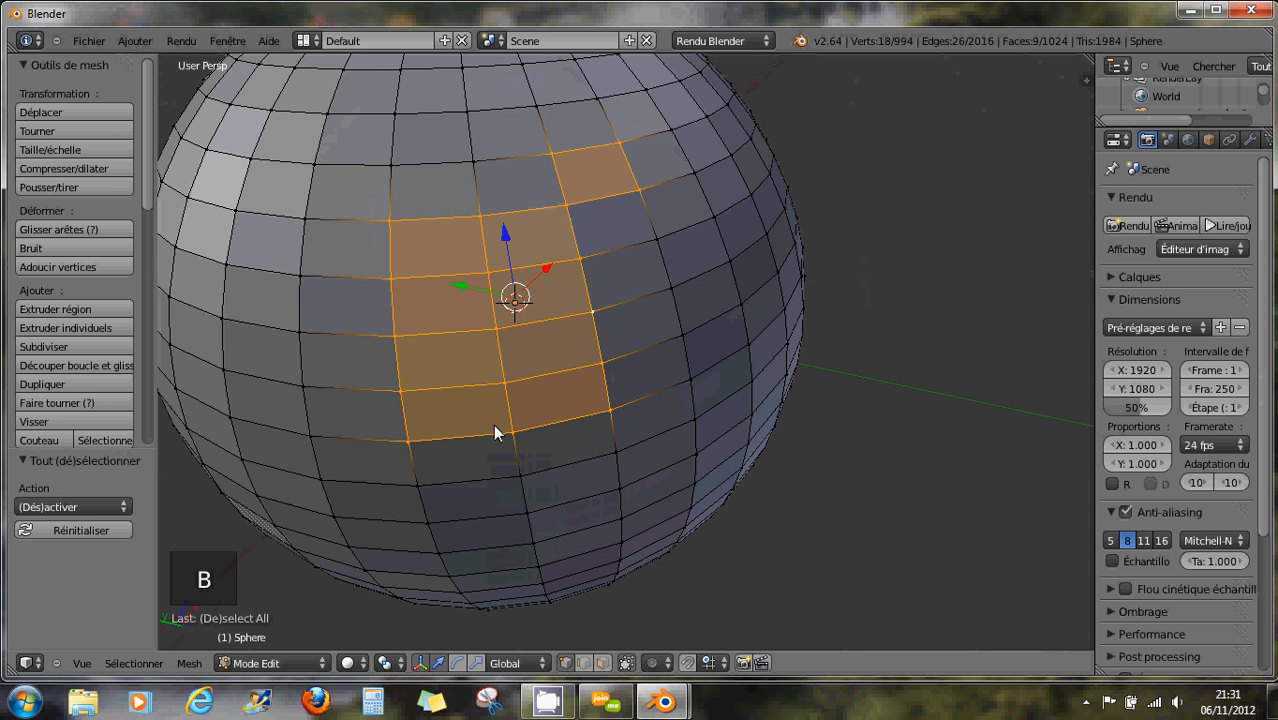
# - Replace the box selection with a single vertex, picking the vertices around the 3D cursor one by one
pyautogui.rightClick(671, 288)
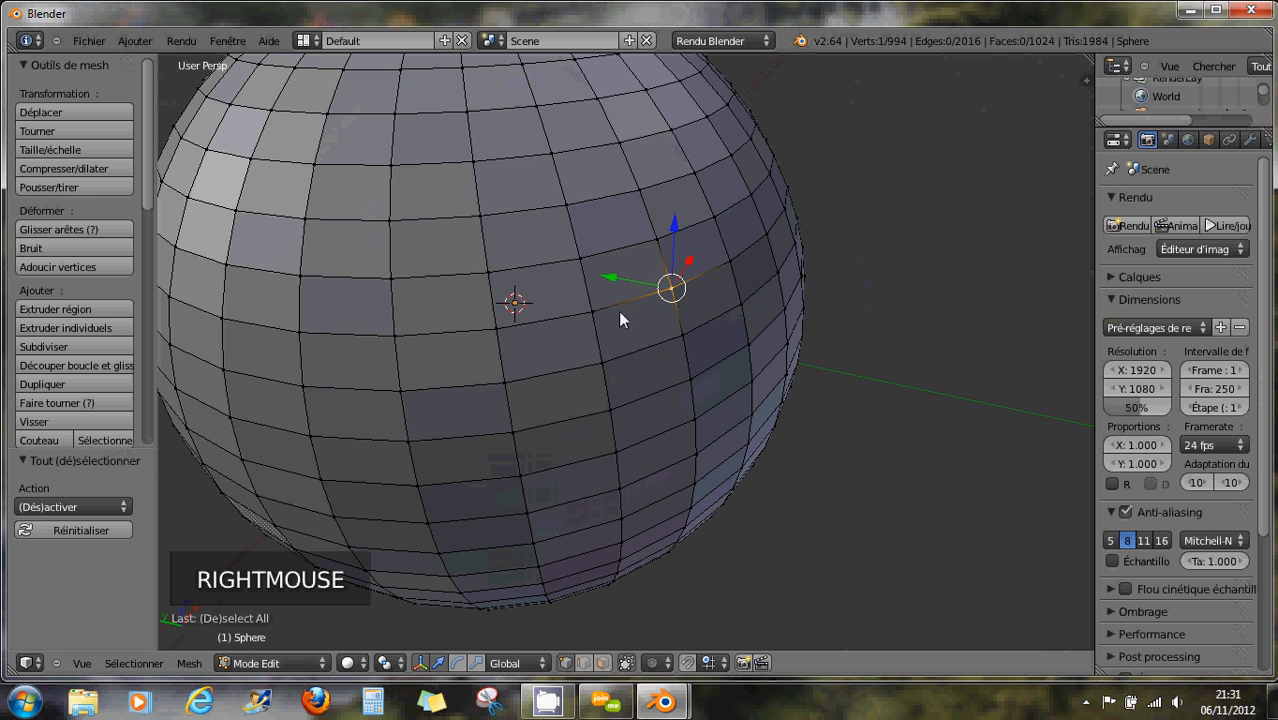
pyautogui.rightClick(592, 311)
pyautogui.rightClick(581, 260)
pyautogui.rightClick(493, 278)
pyautogui.rightClick(500, 330)
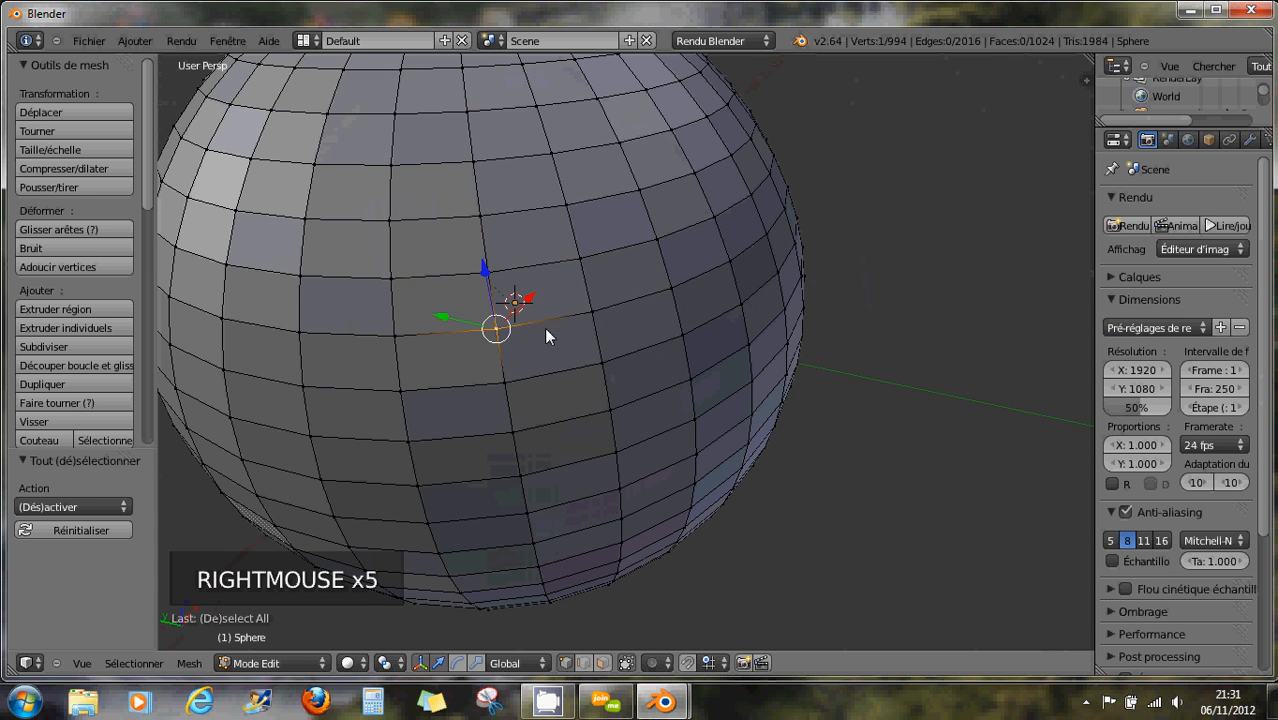
pyautogui.rightClick(590, 310)
pyautogui.rightClick(580, 262)
pyautogui.rightClick(495, 282)
pyautogui.rightClick(503, 323)
# - Select the vertex just beside the 3D cursor and box-select the block two faces wide and three high that ends at it
pyautogui.rightClick(589, 312)
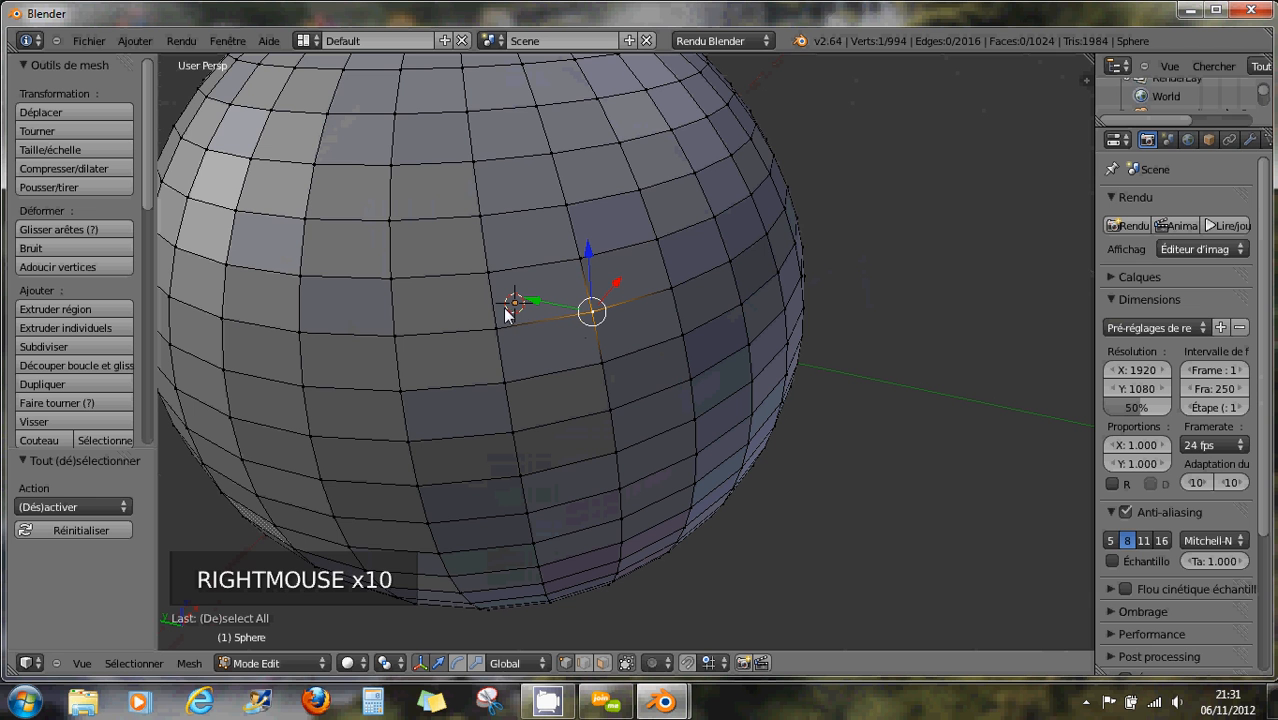
pyautogui.press('b')
pyautogui.moveTo(361, 147); pyautogui.dragTo(606, 345)
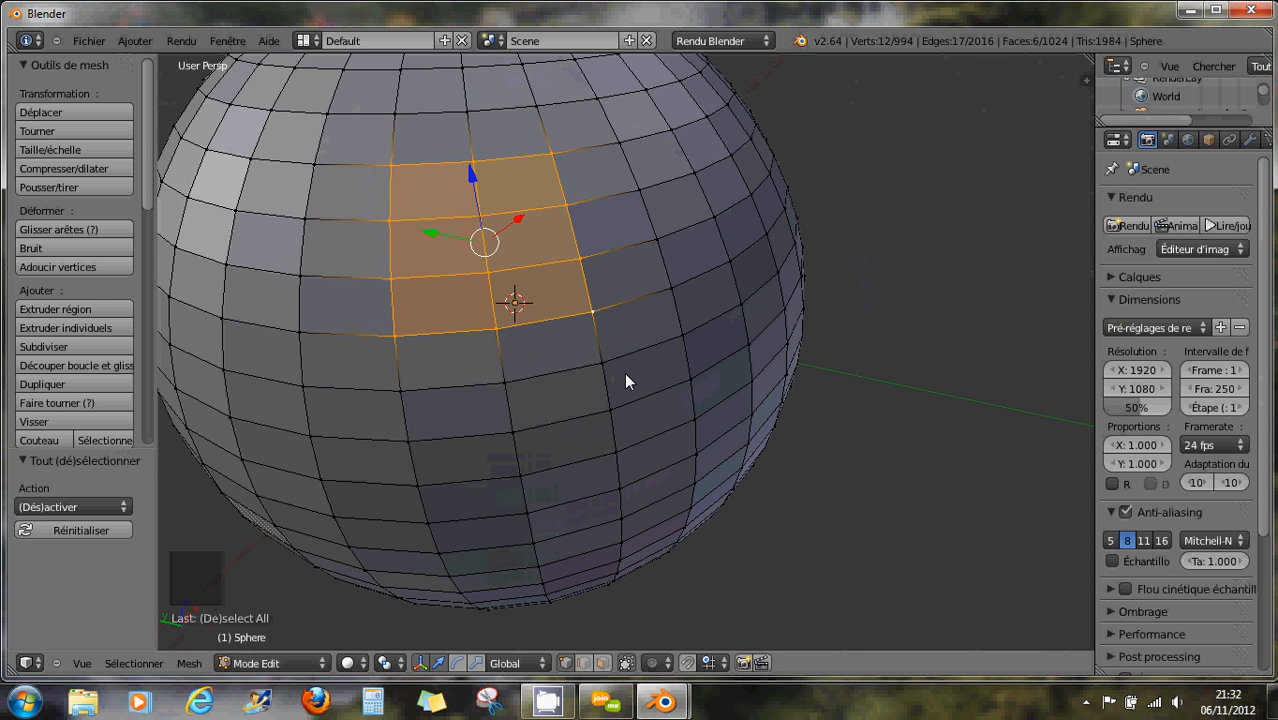
# - Use Circle Select to extend the selection to the vertices beside and below the selected block of faces
pyautogui.press('c')
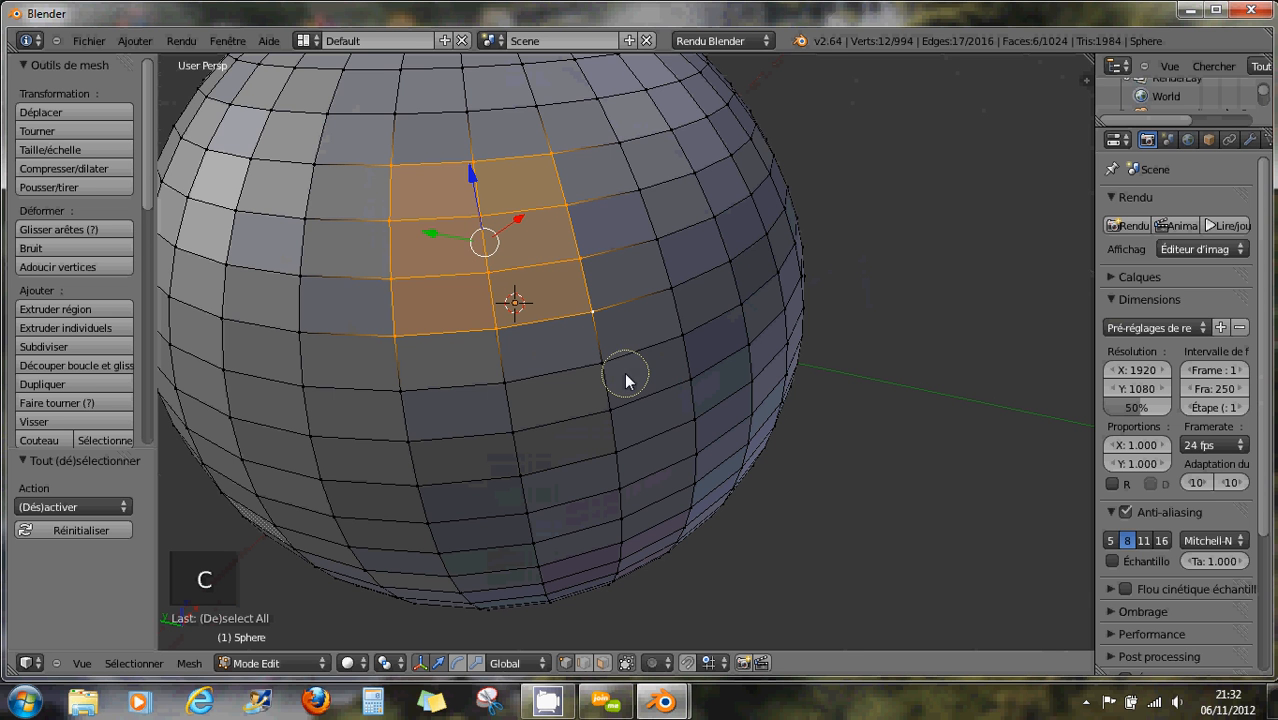
pyautogui.click(596, 362)
pyautogui.moveTo(577, 367)
pyautogui.mouseDown()
pyautogui.moveTo(502, 396)
pyautogui.moveTo(676, 308)
pyautogui.moveTo(605, 129)
pyautogui.moveTo(517, 232)
pyautogui.moveTo(527, 294)
pyautogui.mouseUp()
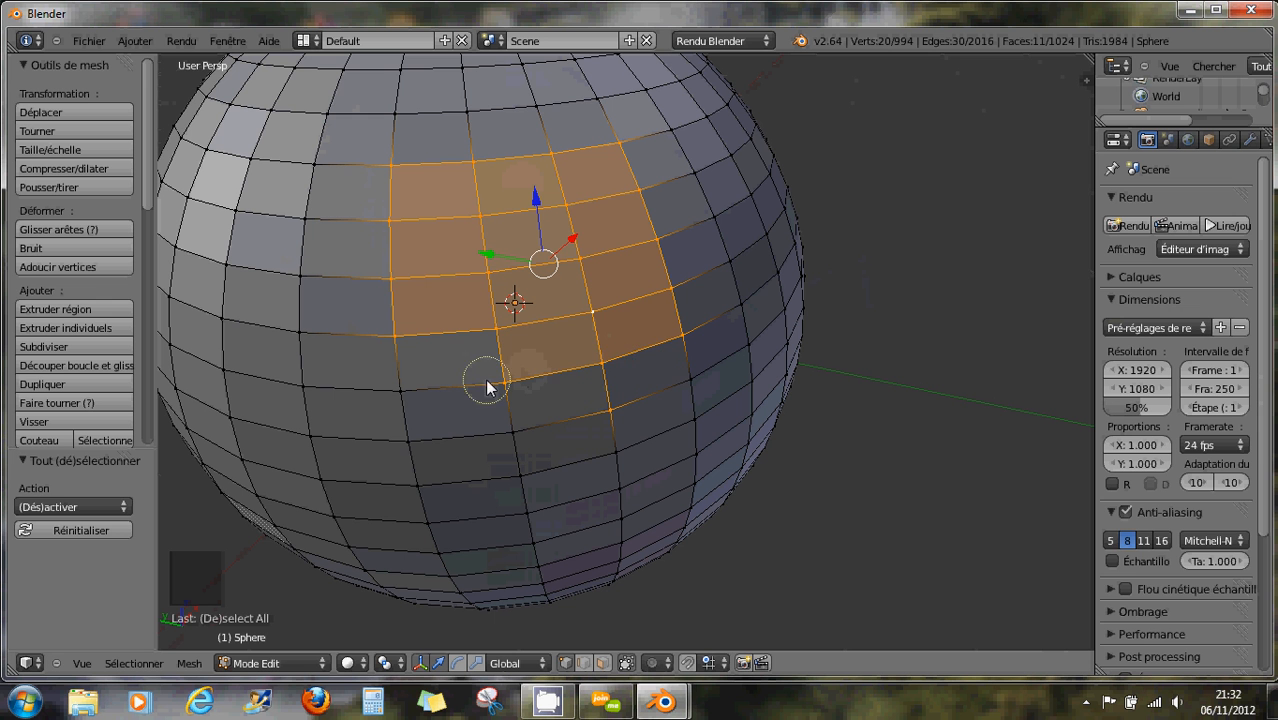
# - Enlarge the selection circle considerably and paint over most of the sphere's front faces to select them, and finish Circle Select
pyautogui.scroll(-8, 469, 378)
pyautogui.scroll(-8, 469, 372)
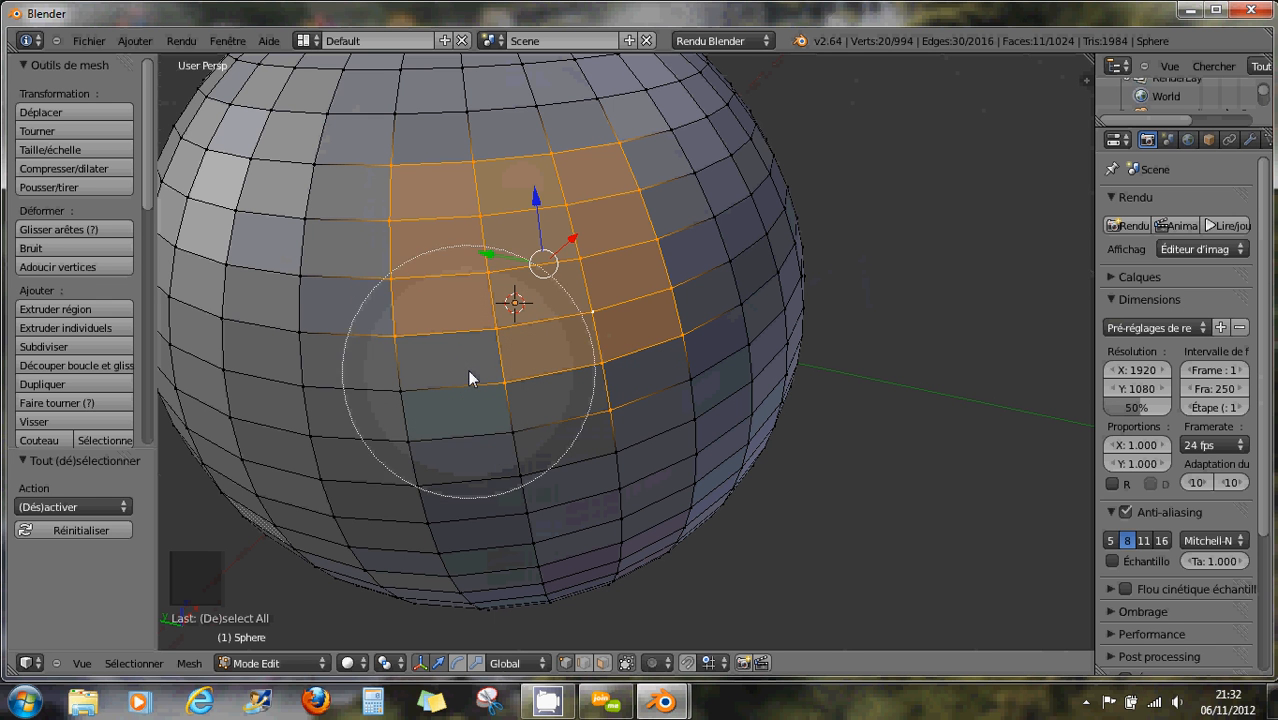
pyautogui.moveTo(511, 347)
pyautogui.mouseDown()
pyautogui.moveTo(439, 378)
pyautogui.moveTo(383, 248)
pyautogui.moveTo(560, 218)
pyautogui.moveTo(627, 320)
pyautogui.moveTo(539, 410)
pyautogui.moveTo(416, 452)
pyautogui.moveTo(442, 276)
pyautogui.mouseUp()
pyautogui.scroll(-3, 470, 298)
pyautogui.click(422, 374)
pyautogui.moveTo(422, 374)
pyautogui.mouseDown()
pyautogui.moveTo(582, 318)
pyautogui.moveTo(547, 329)
pyautogui.mouseUp()
pyautogui.scroll(3, 509, 330)
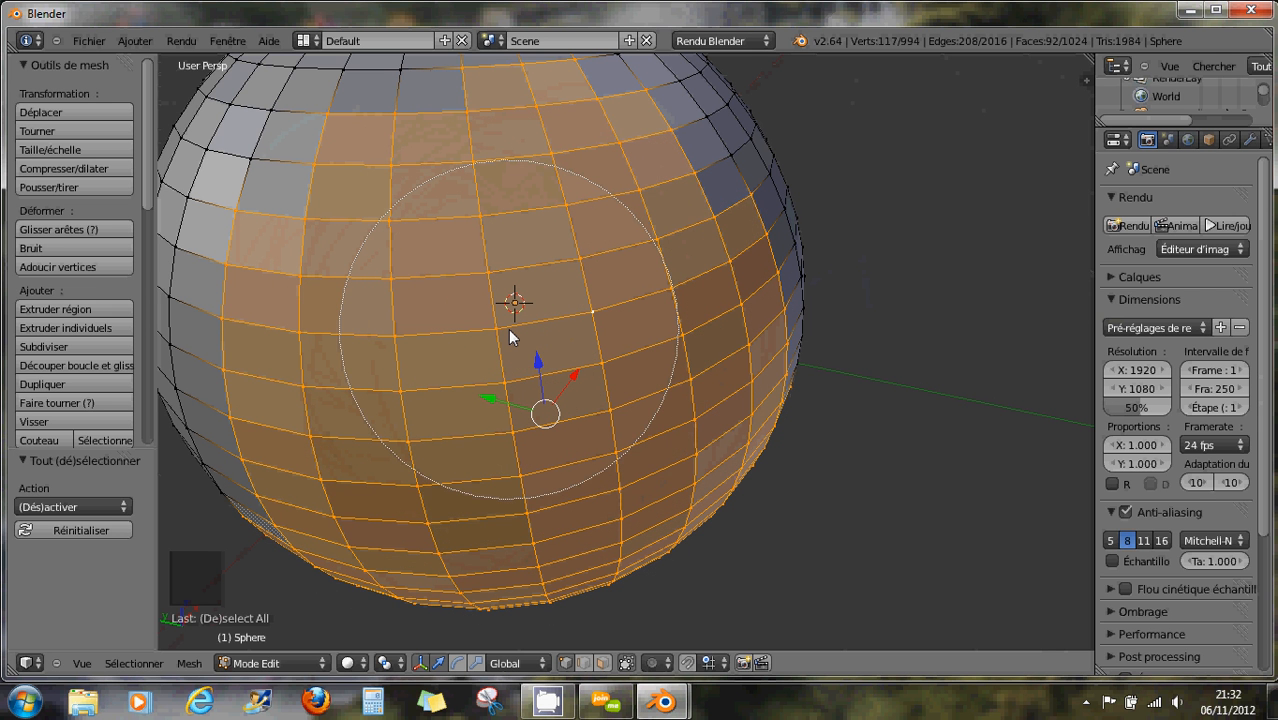
pyautogui.rightClick(509, 330)
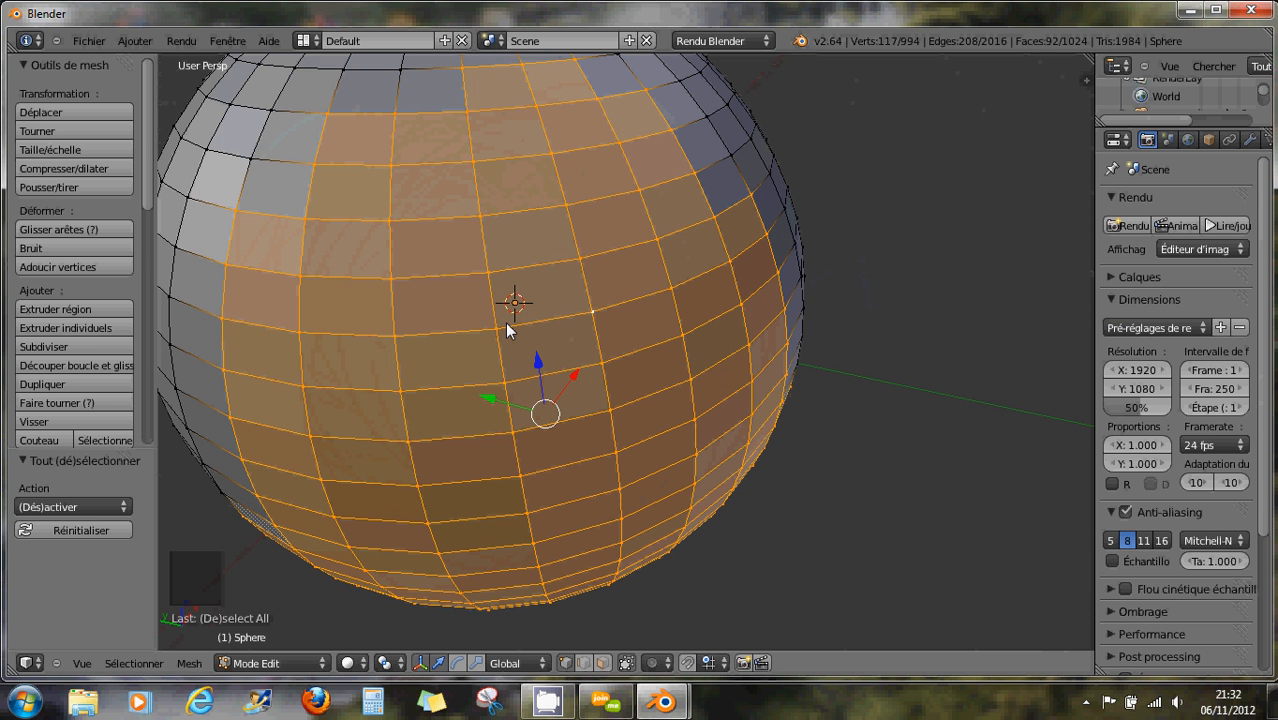
# - Run Circle Select again to add the remaining faces towards both sides of the sphere, and leave the tool
pyautogui.press('c')
pyautogui.moveTo(414, 248)
pyautogui.mouseDown()
pyautogui.moveTo(397, 280)
pyautogui.moveTo(397, 359)
pyautogui.moveTo(464, 313)
pyautogui.mouseUp()
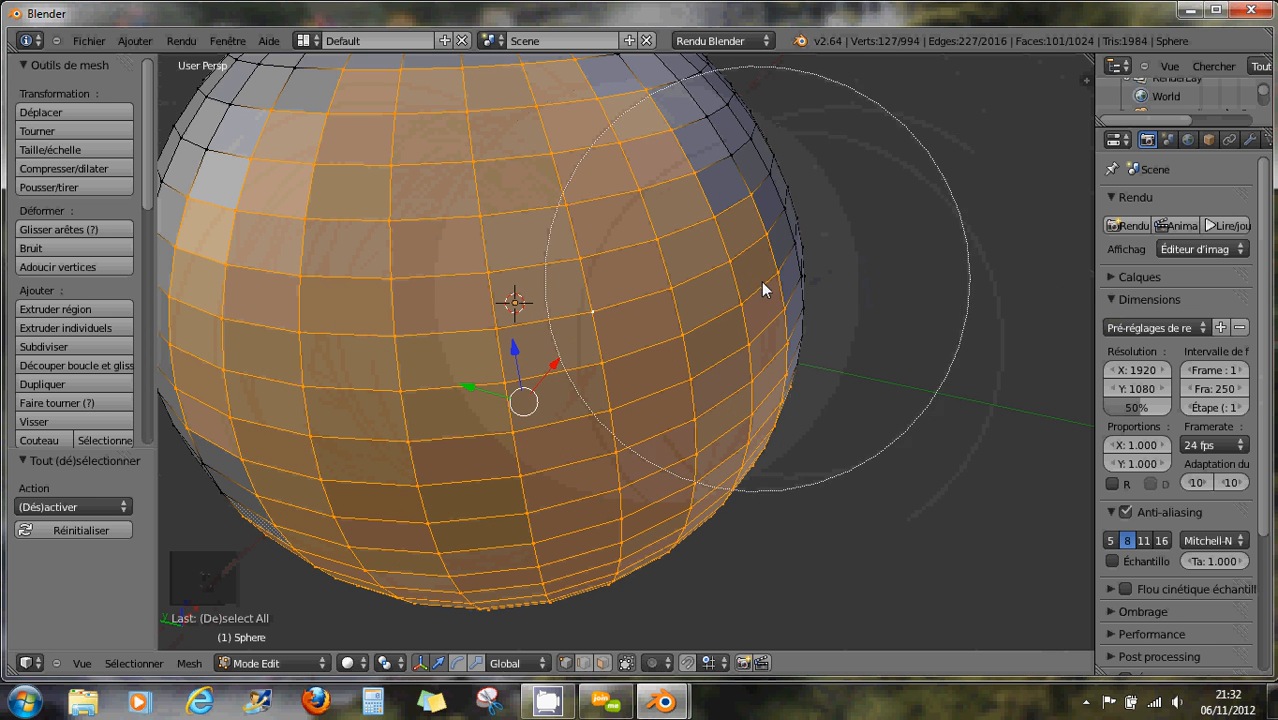
pyautogui.moveTo(761, 281); pyautogui.dragTo(793, 295)
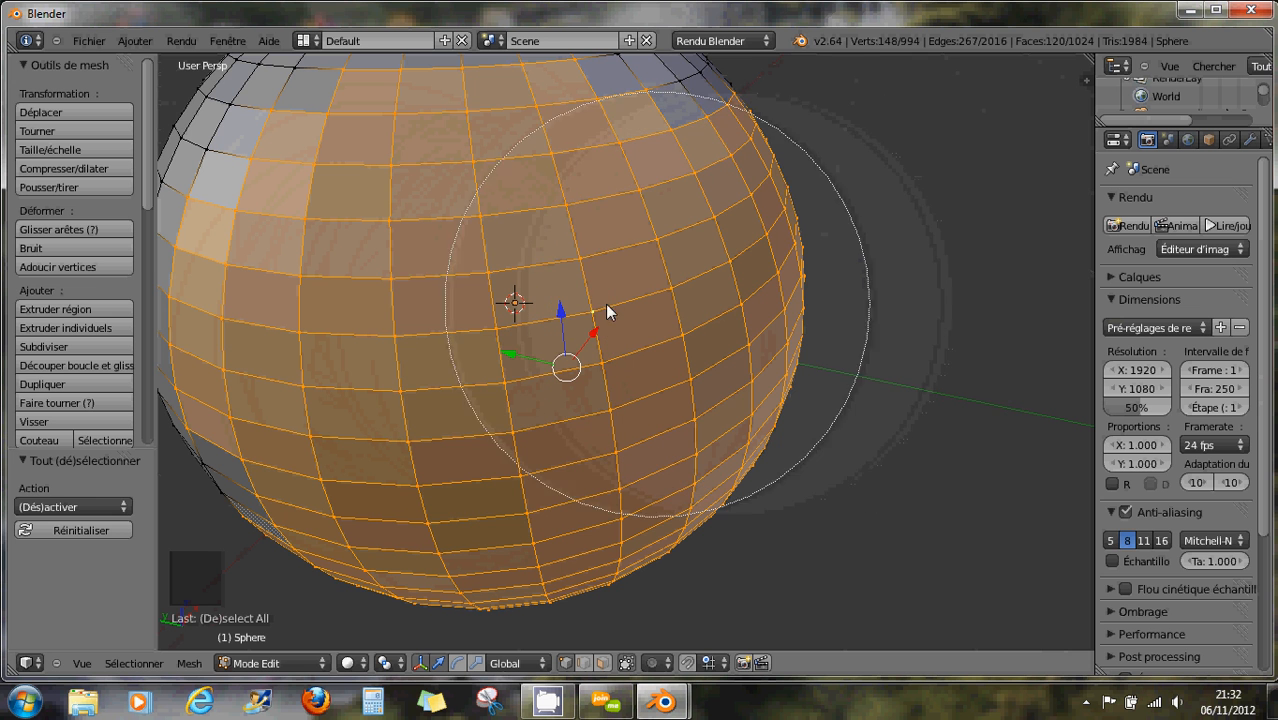
pyautogui.press('Escape')
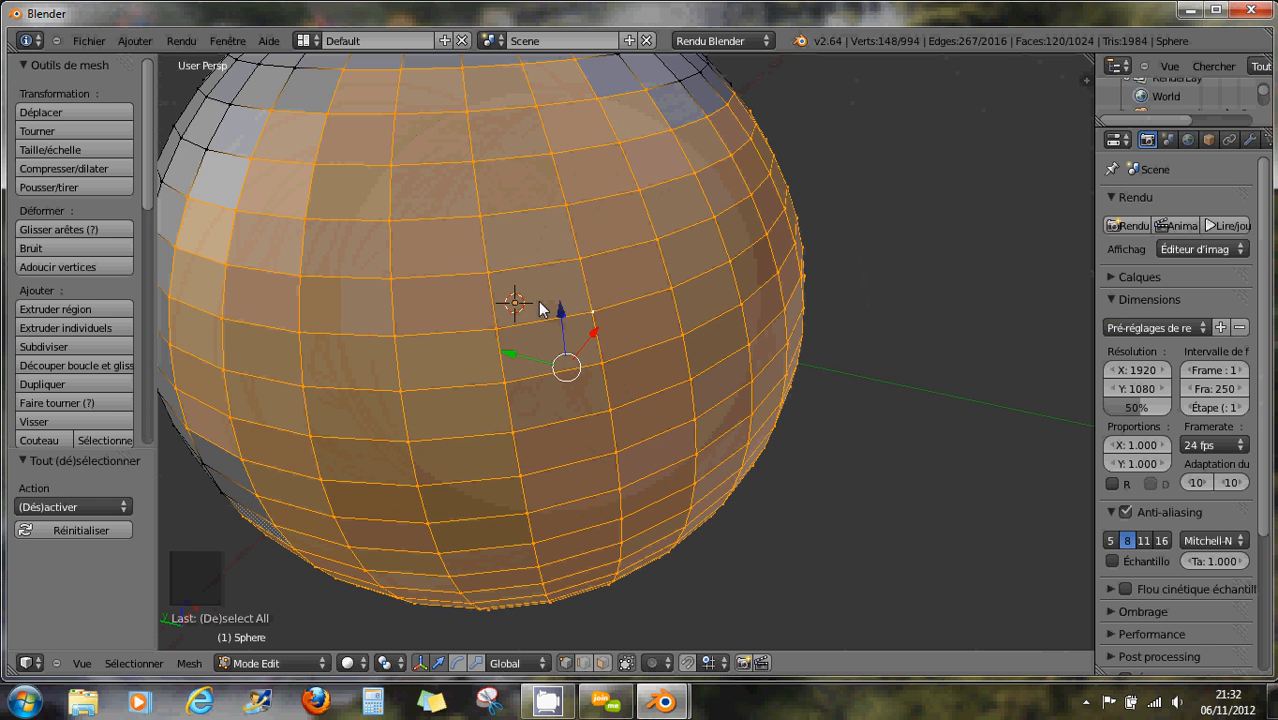
# - Deselect the entire mesh and focus on the sphere's front faces
pyautogui.scroll(-3, 556, 308)
pyautogui.moveTo(613, 345); pyautogui.dragTo(521, 323, button='middle')
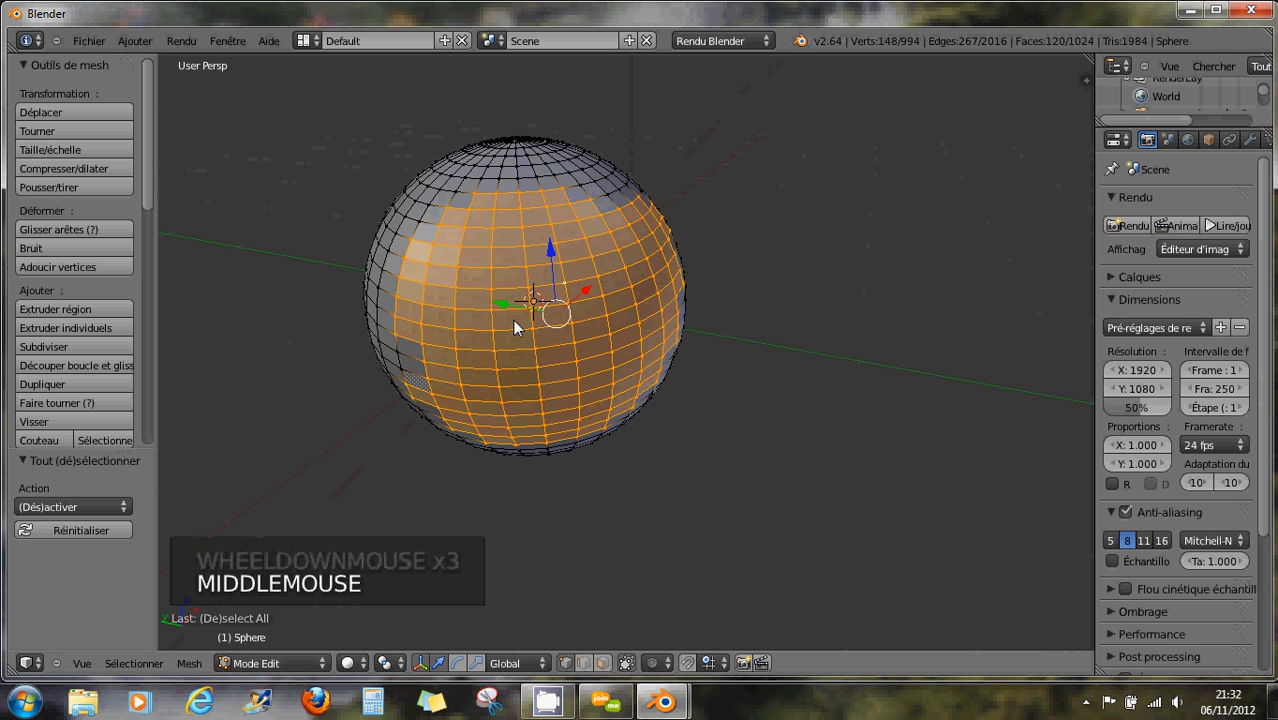
pyautogui.press('a')
pyautogui.scroll(3, 472, 321)
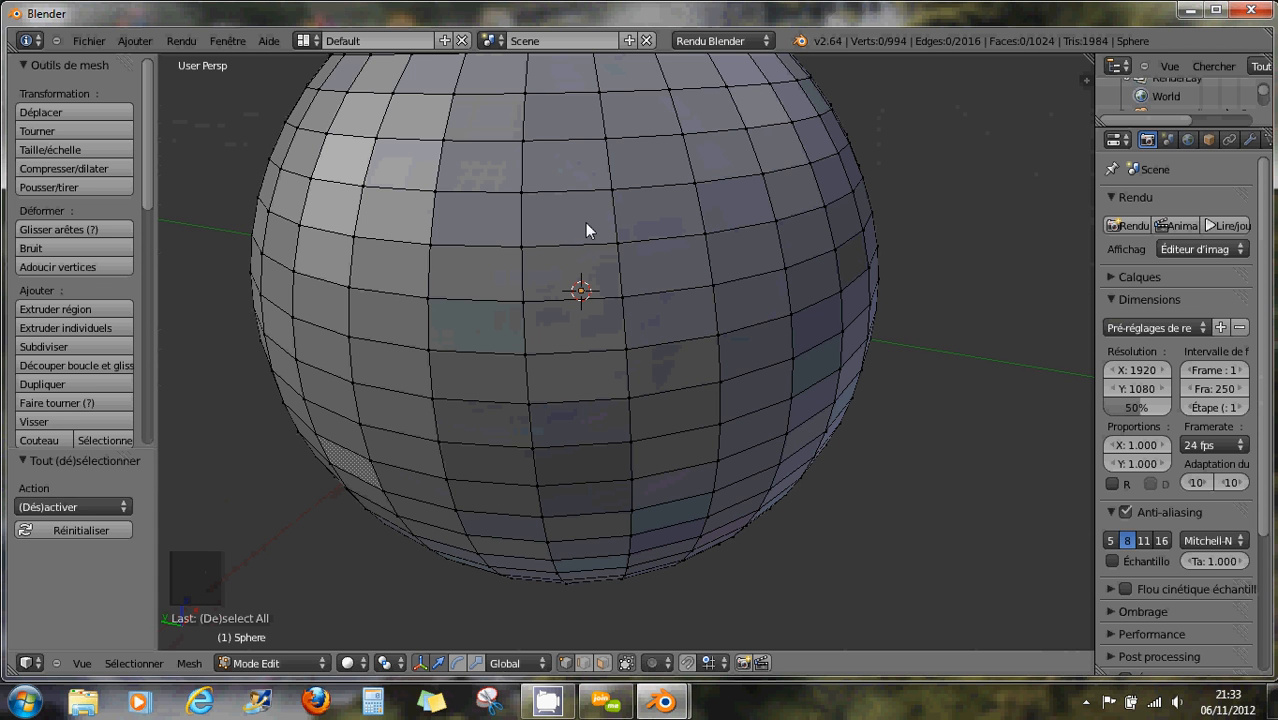
# - Lasso-select a patch of front faces around and above the 3D cursor, and extend it with a box selection over the neighbouring faces
pyautogui.moveTo(575, 220)
pyautogui.keyDown('ctrl'); pyautogui.mouseDown()
pyautogui.moveTo(416, 234)
pyautogui.moveTo(394, 317)
pyautogui.moveTo(425, 422)
pyautogui.moveTo(626, 437)
pyautogui.moveTo(720, 385)
pyautogui.moveTo(754, 316)
pyautogui.moveTo(743, 196)
pyautogui.moveTo(690, 110)
pyautogui.moveTo(619, 80)
pyautogui.moveTo(564, 152)
pyautogui.moveTo(566, 189)
pyautogui.mouseUp(); pyautogui.keyUp('ctrl')
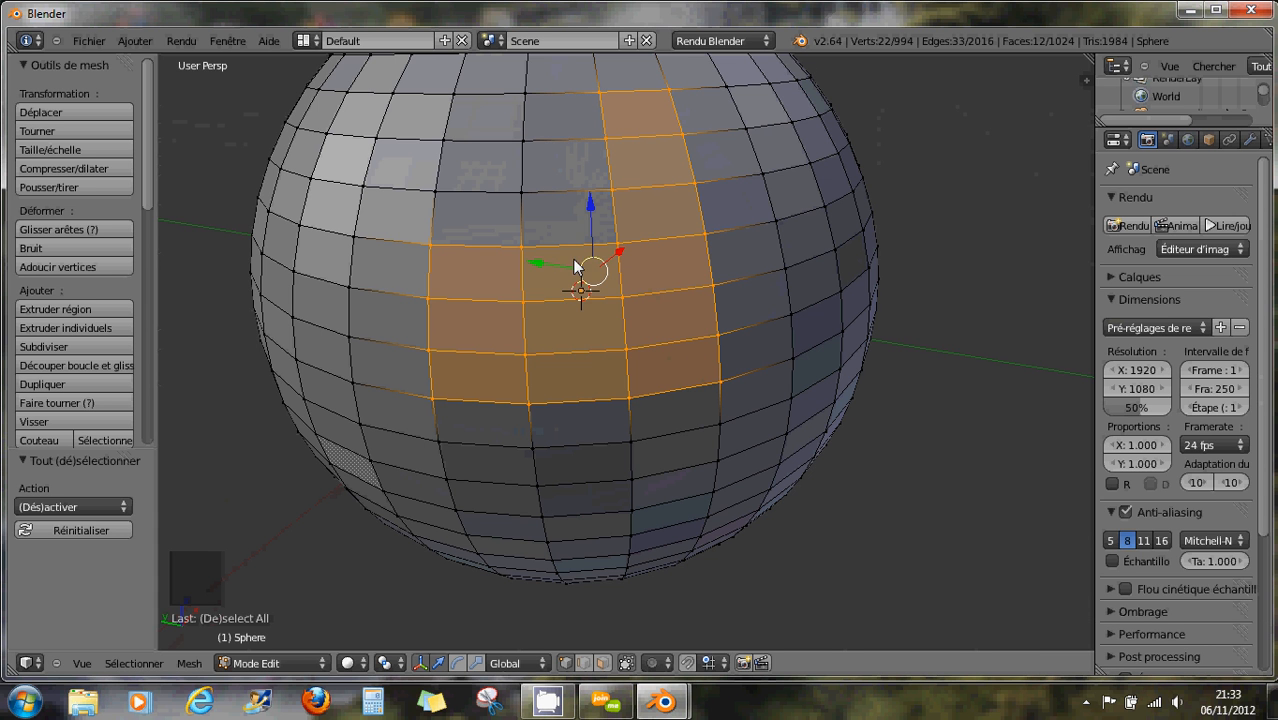
pyautogui.press('b')
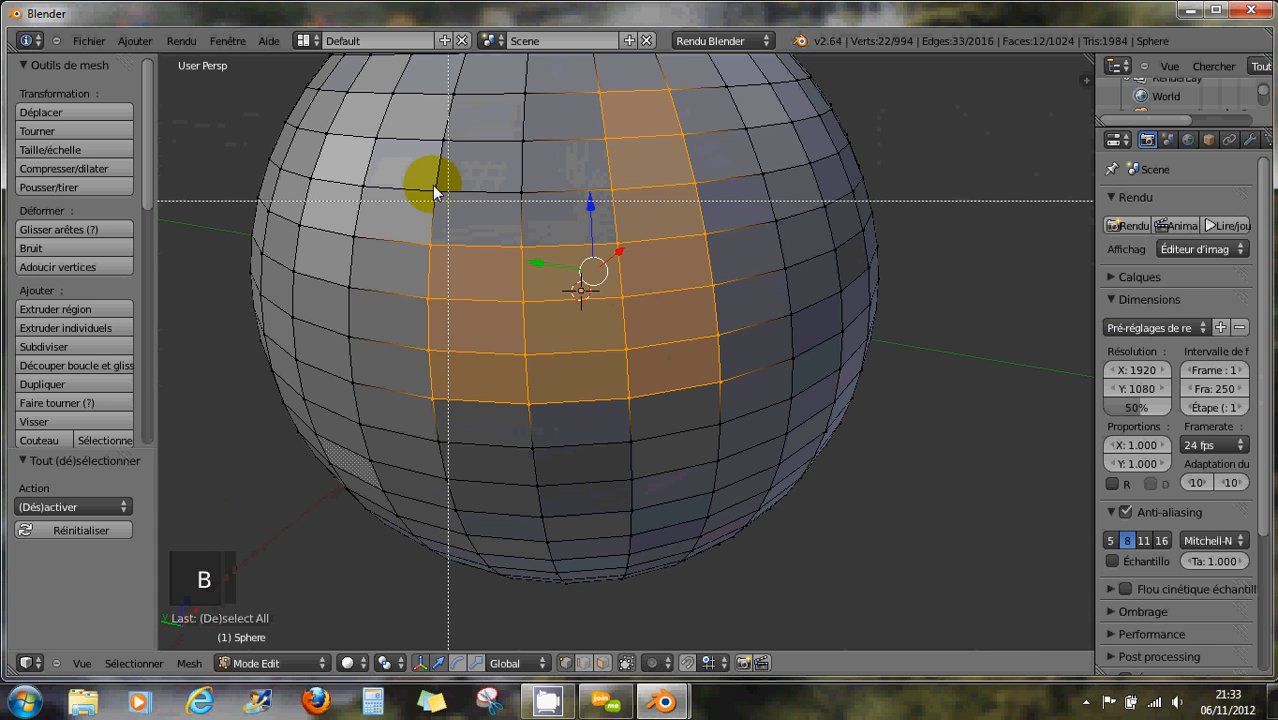
pyautogui.moveTo(368, 79); pyautogui.dragTo(714, 447)
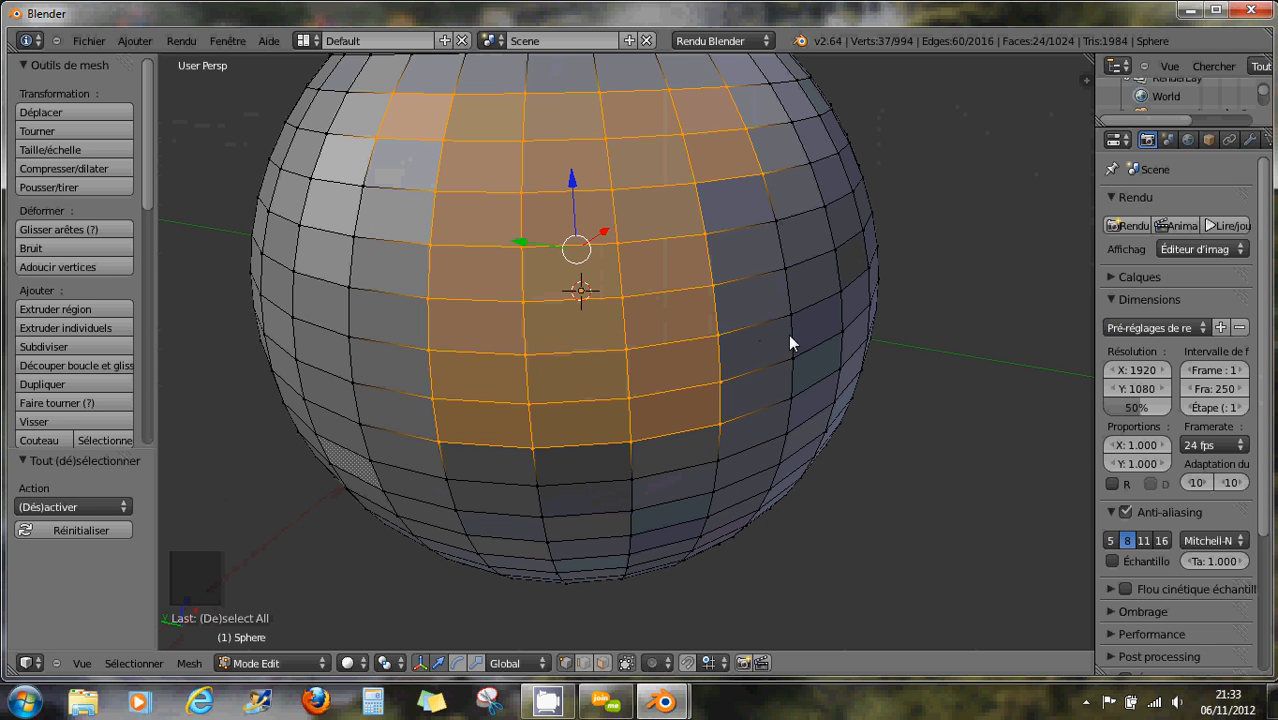
# - Deselect four vertices one at a time, moving up the edge column beside the 3D cursor from the cursor's height
pyautogui.keyDown('shift'); pyautogui.rightClick(623, 297); pyautogui.keyUp('shift')
pyautogui.keyDown('shift'); pyautogui.rightClick(614, 220); pyautogui.keyUp('shift')
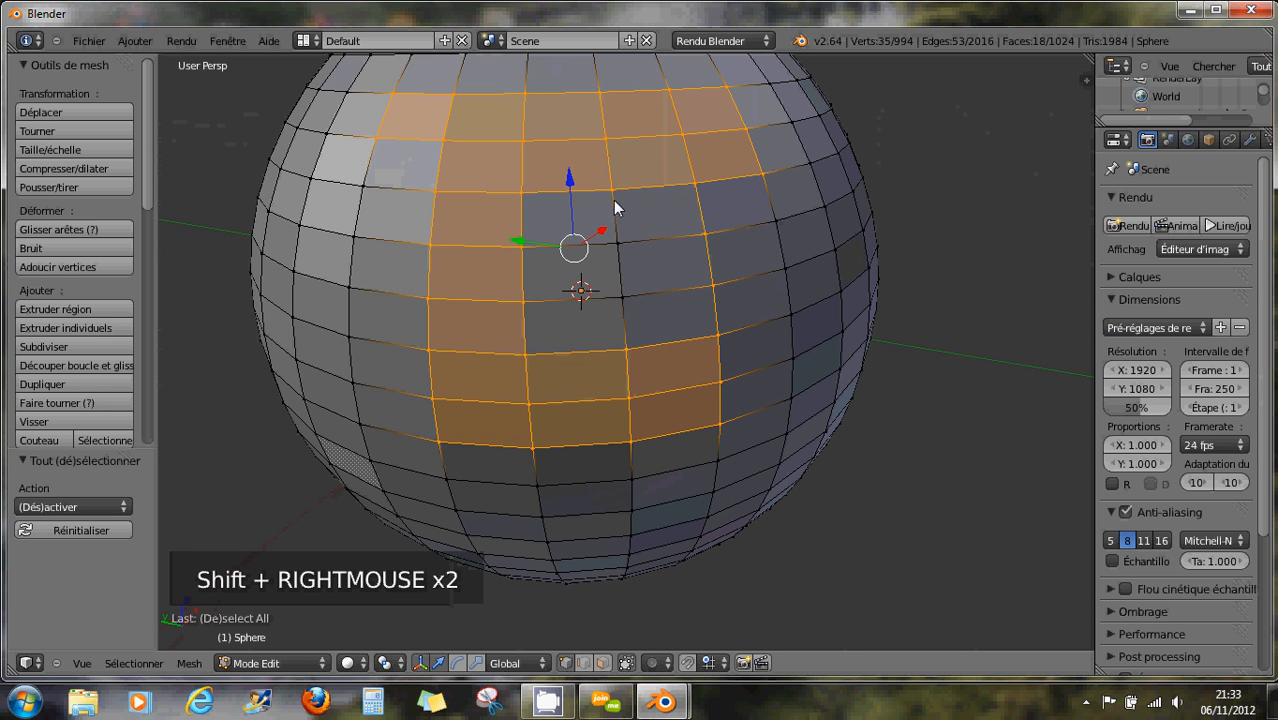
pyautogui.keyDown('shift'); pyautogui.rightClick(611, 192); pyautogui.keyUp('shift')
pyautogui.keyDown('shift'); pyautogui.rightClick(606, 137); pyautogui.keyUp('shift')
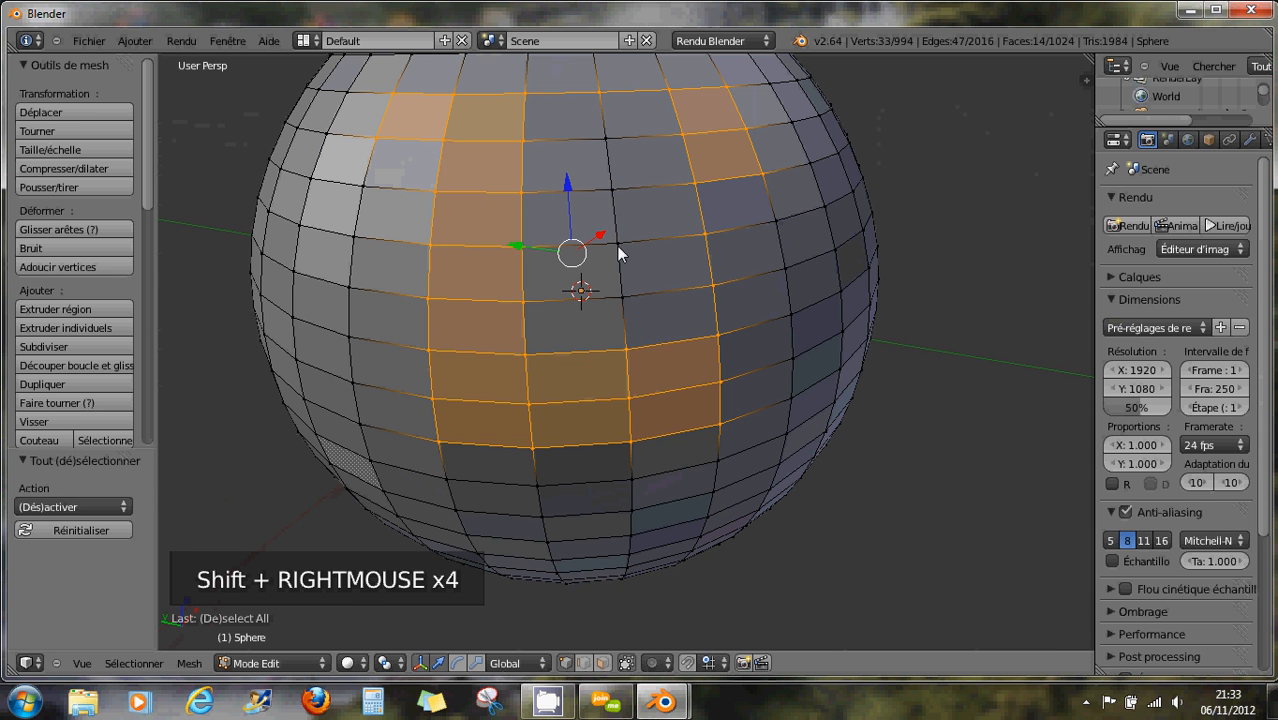
# - Undo the four single-vertex deselections
pyautogui.hotkey('ctrl', 'z')
pyautogui.hotkey('ctrl', 'z')
pyautogui.hotkey('ctrl', 'z')
pyautogui.hotkey('ctrl', 'z')
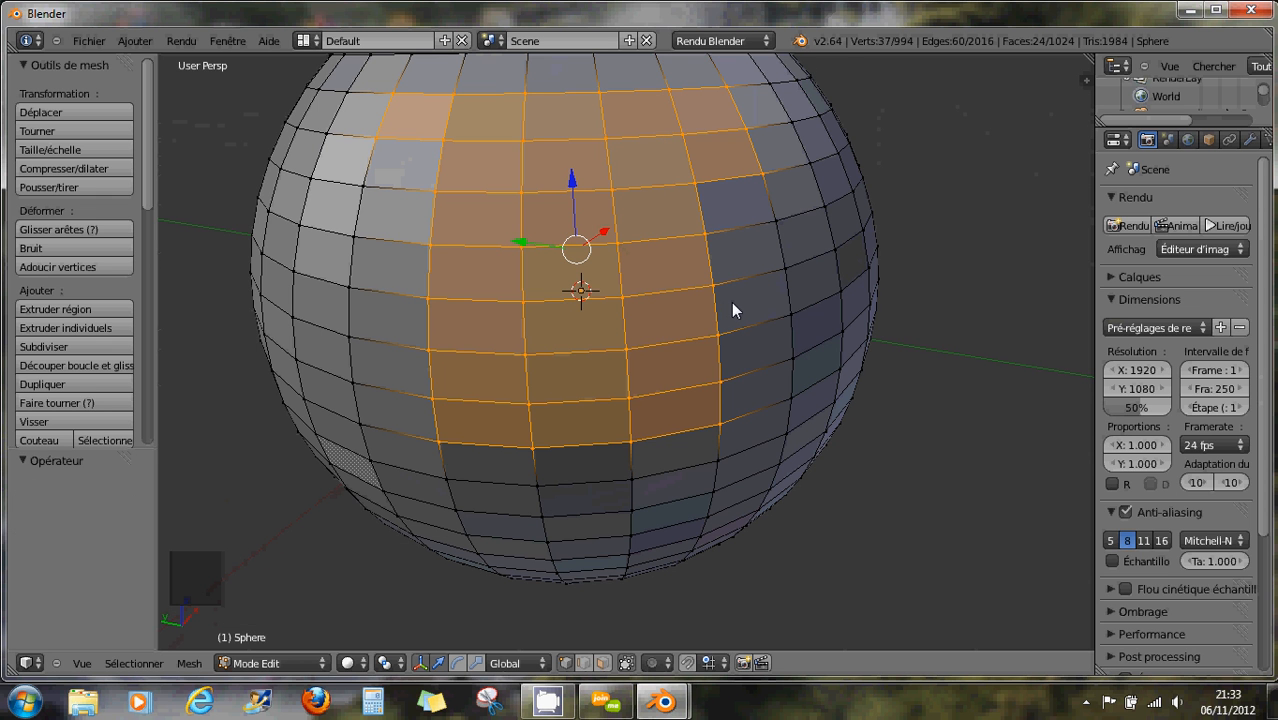
# - Box-deselect the block of faces beside and below the 3D cursor, and box-select the same block again
pyautogui.press('b')
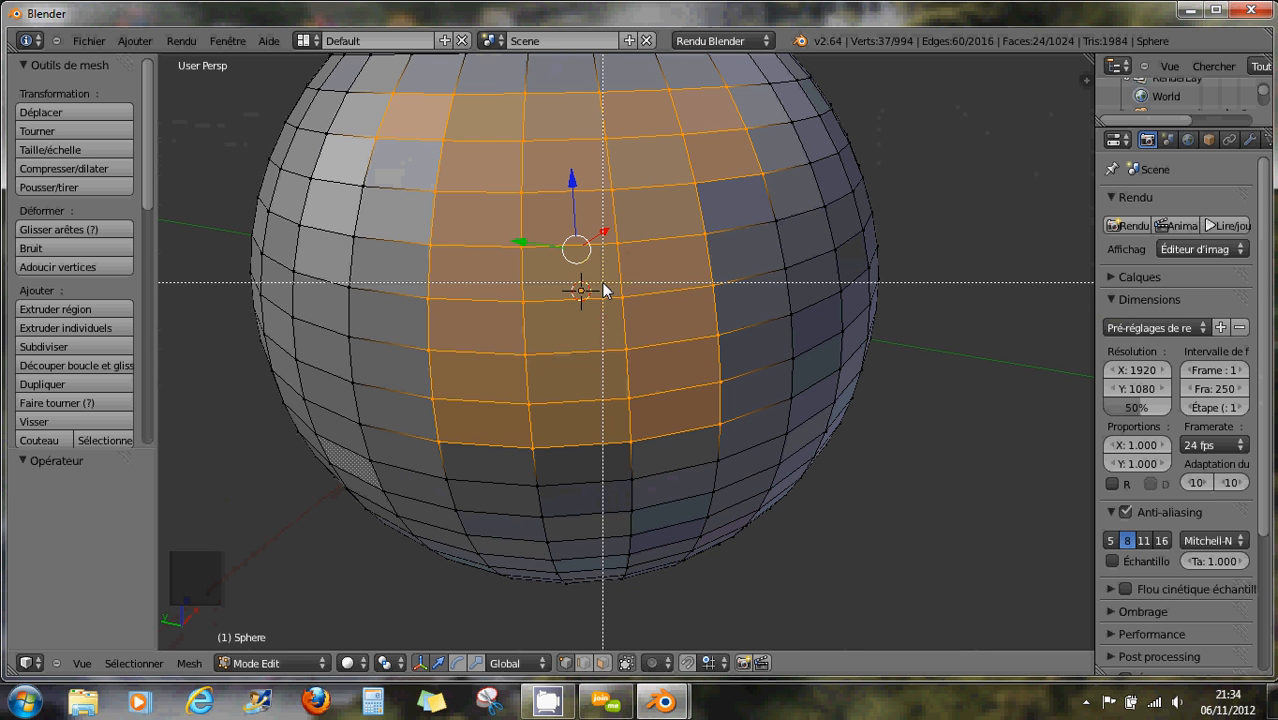
pyautogui.moveTo(602, 283); pyautogui.dragTo(757, 470)
pyautogui.moveTo(757, 470); pyautogui.dragTo(755, 466, button='middle')
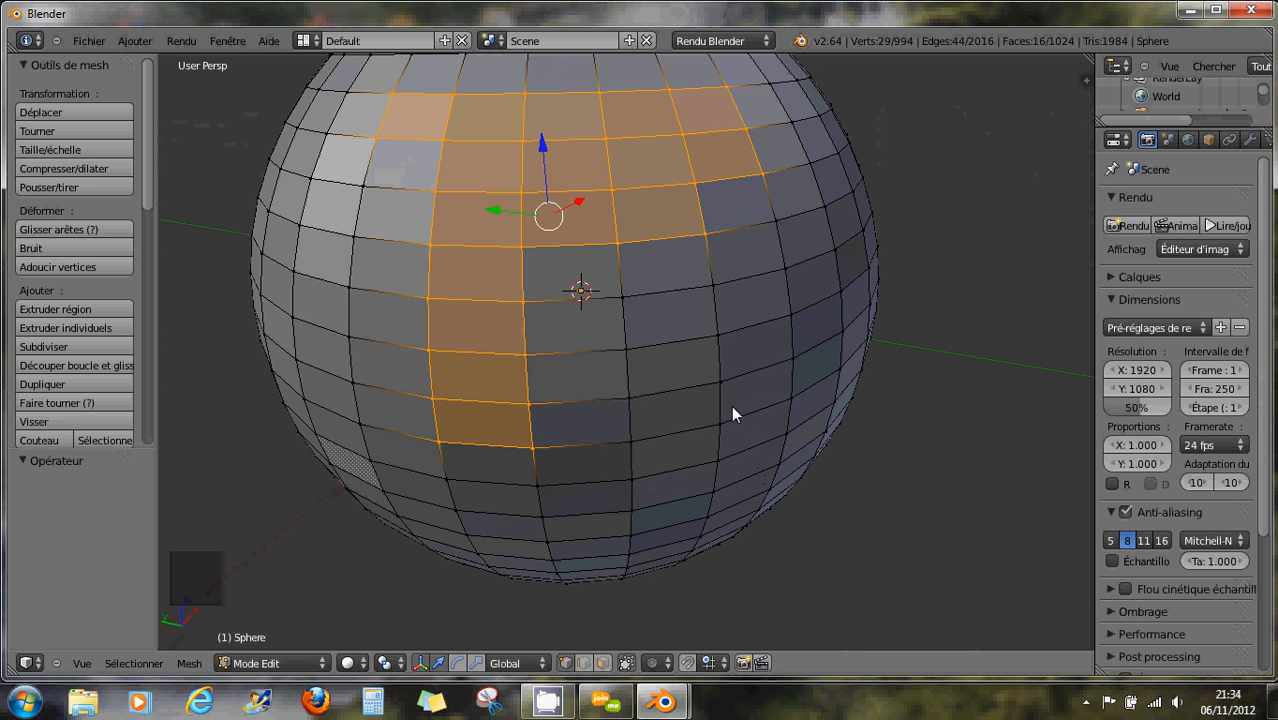
pyautogui.press('b')
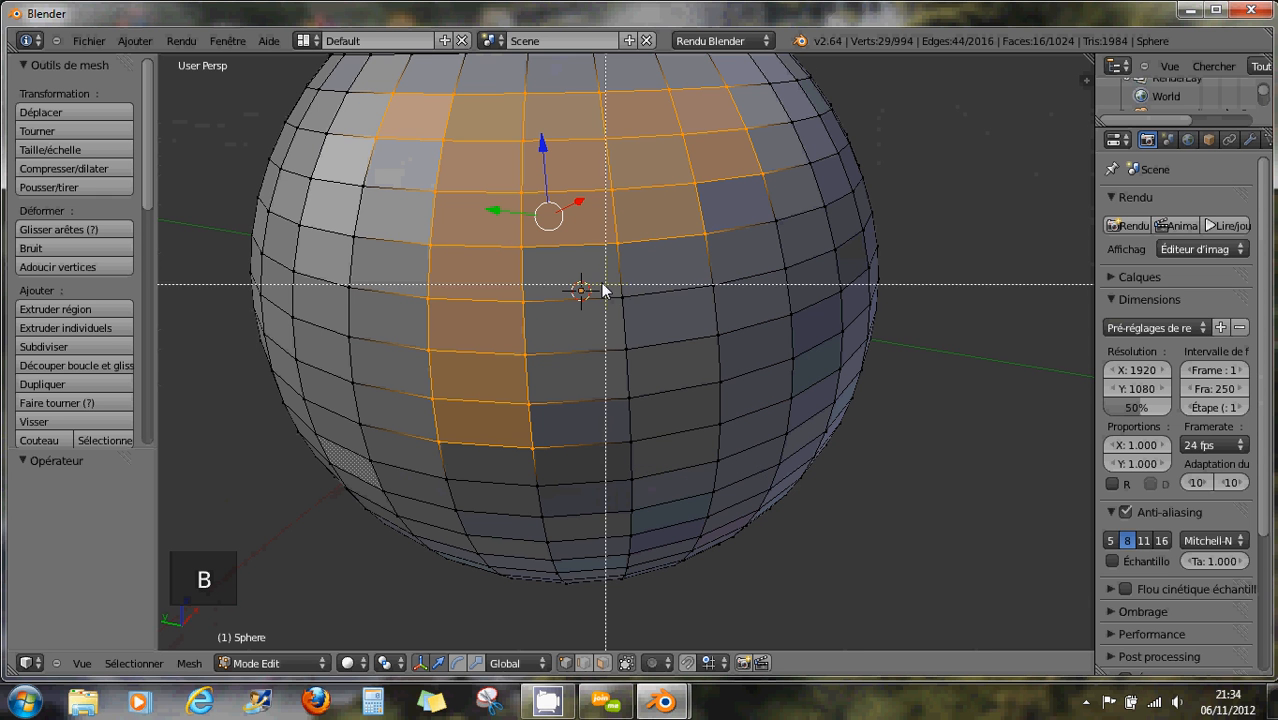
pyautogui.moveTo(598, 284); pyautogui.dragTo(759, 481)
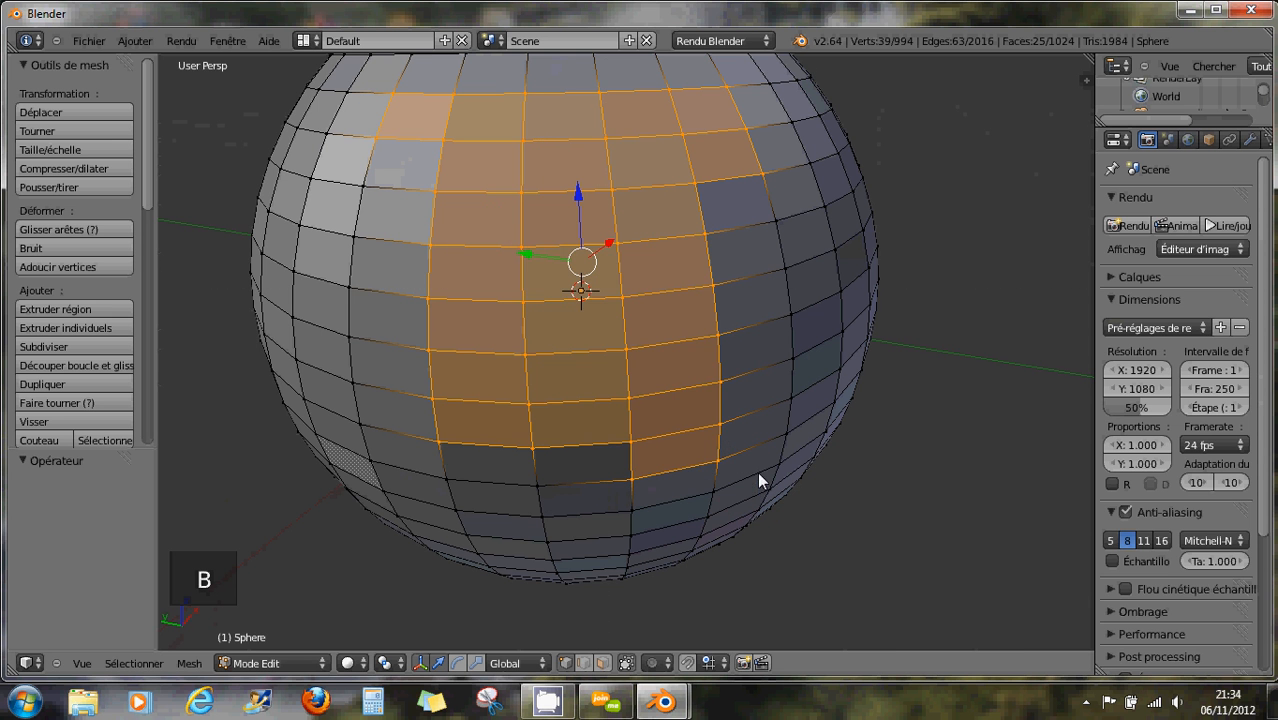
# - Repeat the box deselection and box reselection of the block beside and below the 3D cursor two more times
pyautogui.press('b')
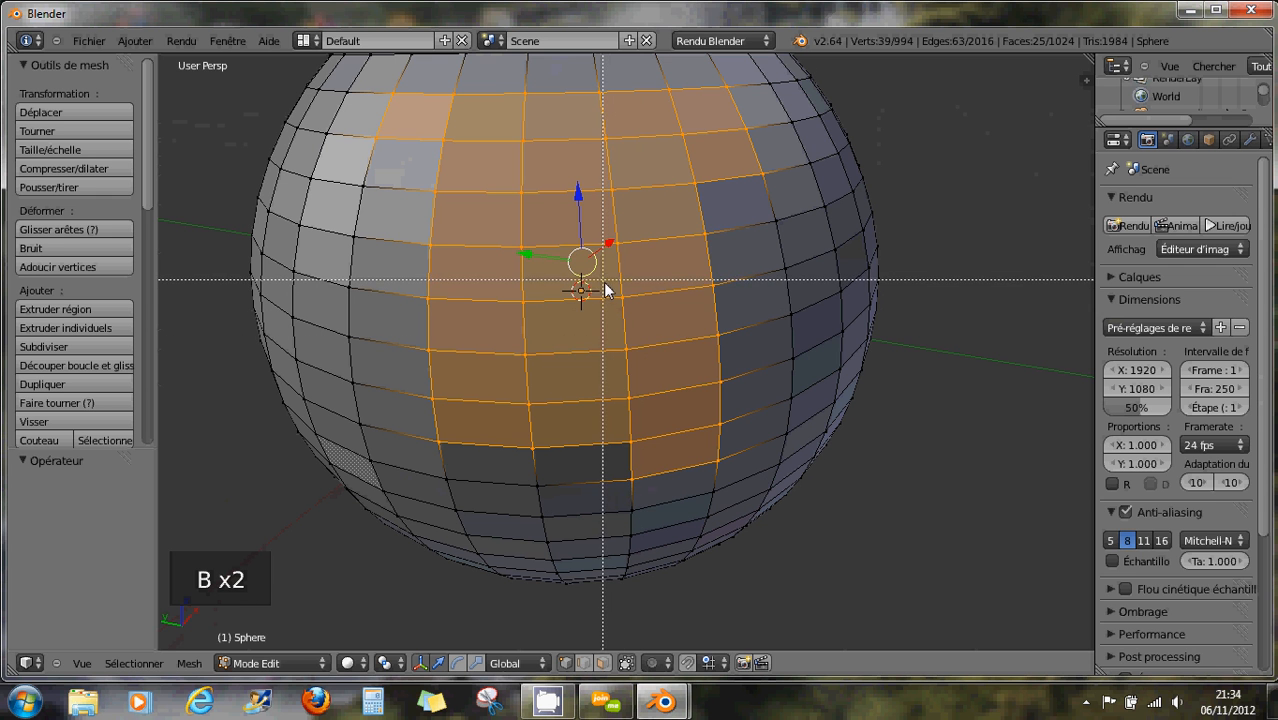
pyautogui.moveTo(612, 306); pyautogui.dragTo(751, 509, button='middle')
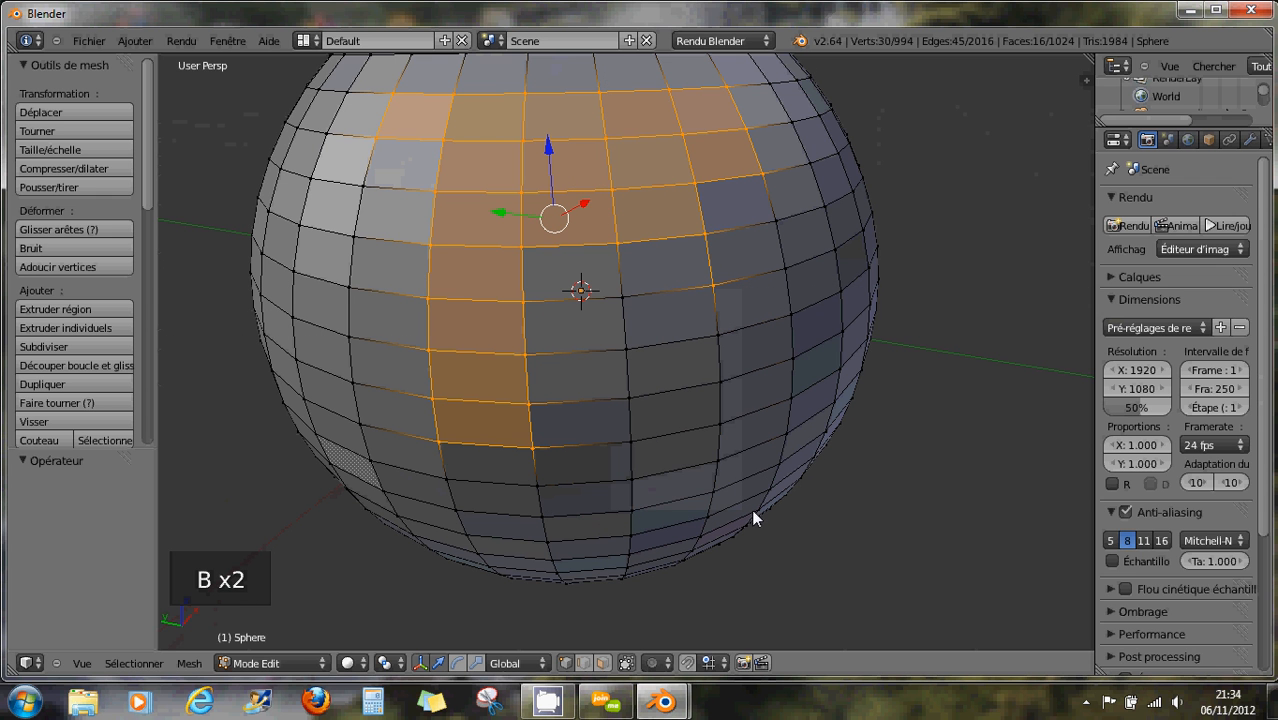
pyautogui.press('b')
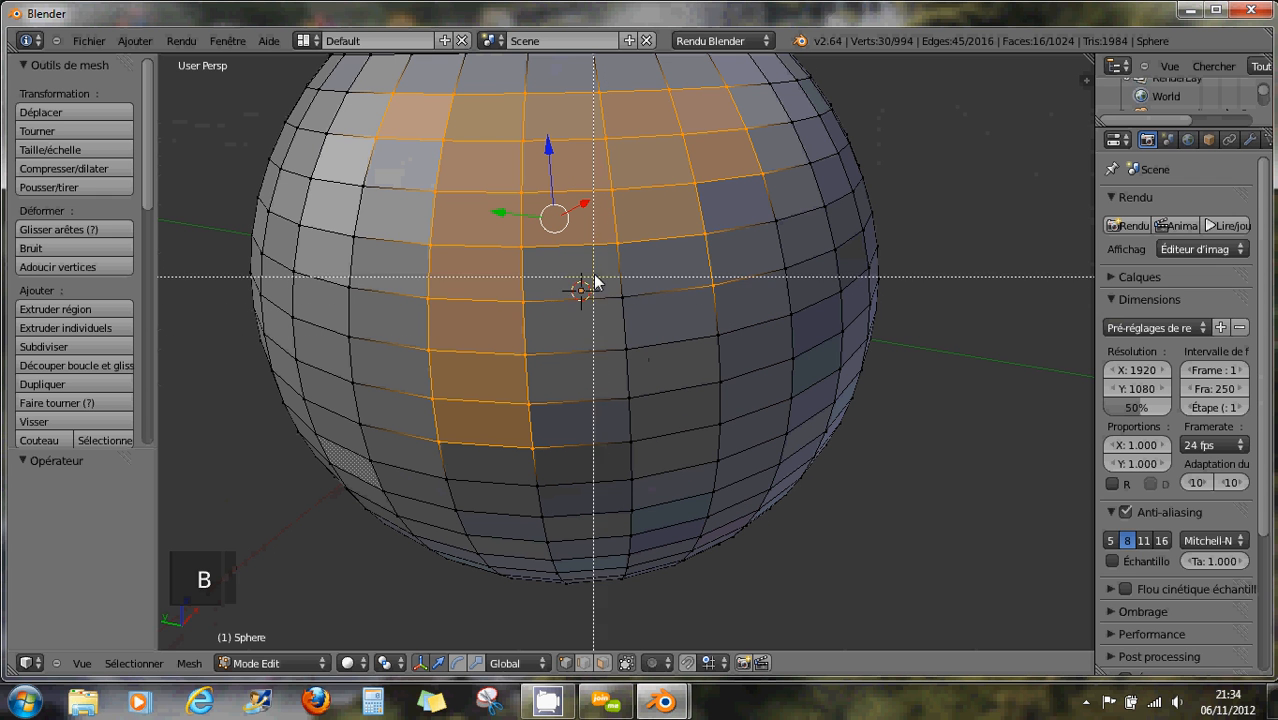
pyautogui.moveTo(594, 275); pyautogui.dragTo(745, 450)
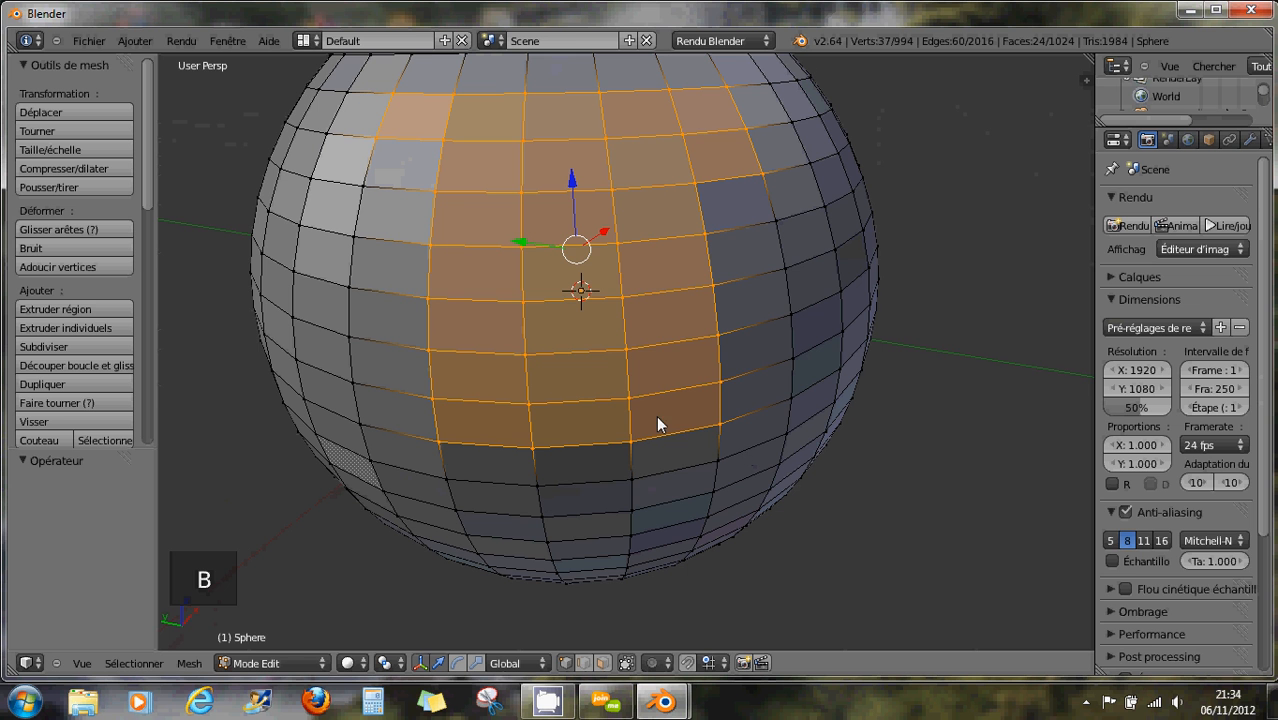
pyautogui.press('b')
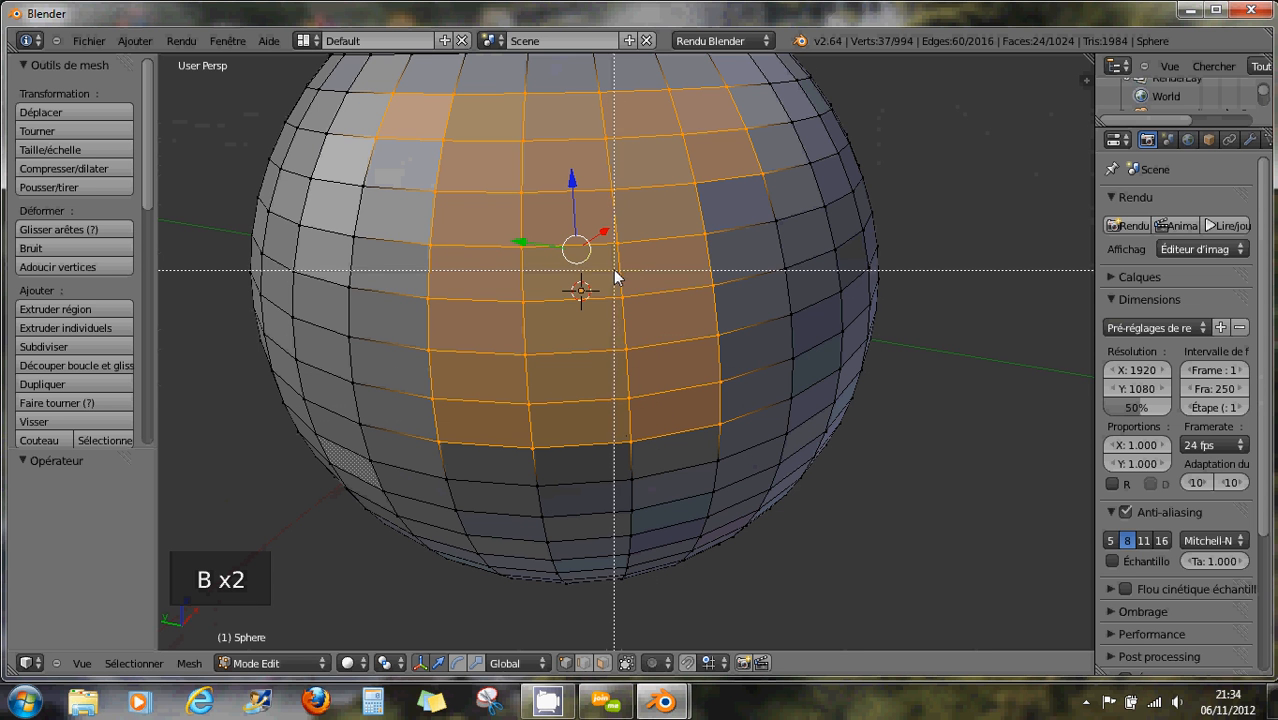
pyautogui.moveTo(611, 274); pyautogui.dragTo(747, 458)
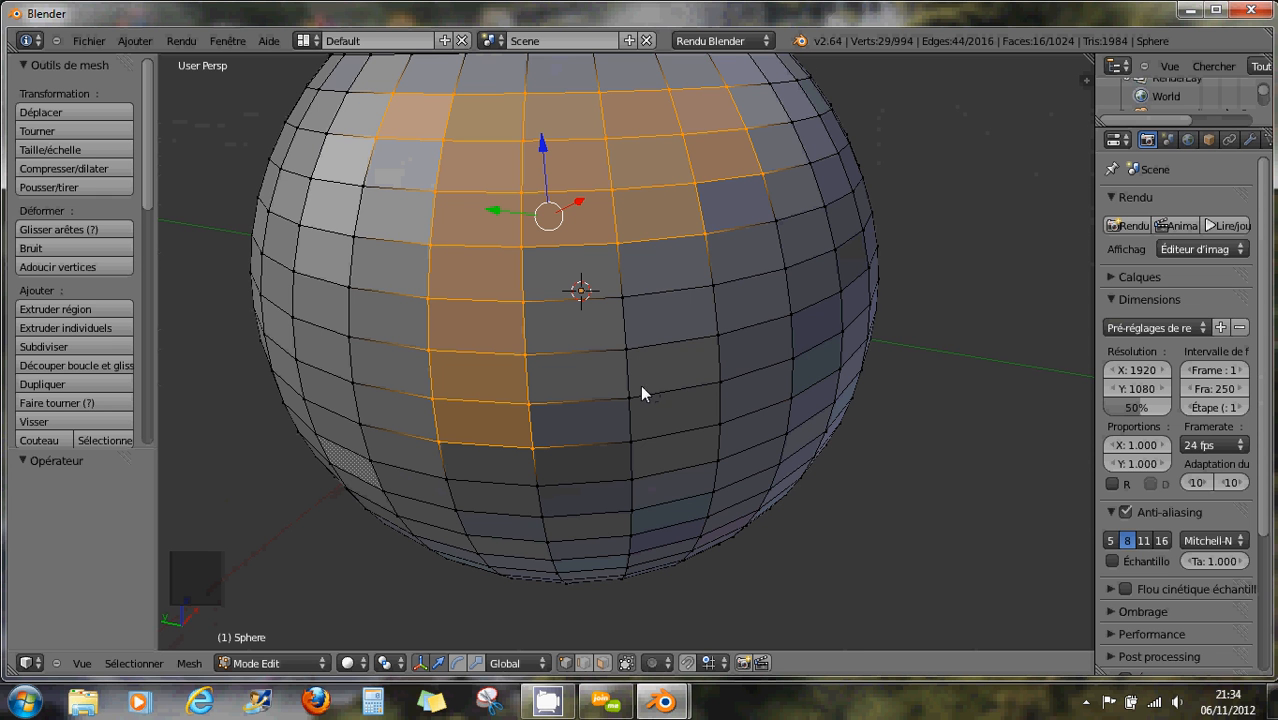
pyautogui.press('b')
pyautogui.moveTo(576, 270); pyautogui.dragTo(739, 457)
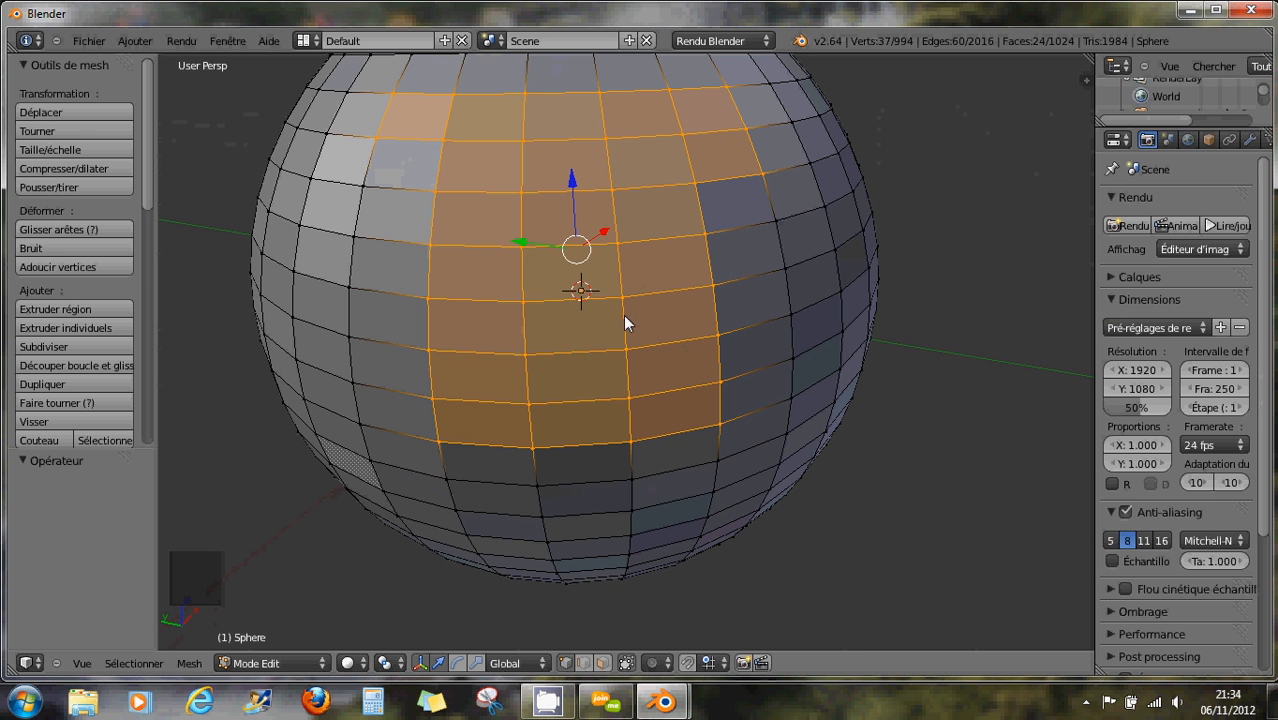
# - Run Circle Select with a smaller circle and add the column of faces along the right side of the selected patch
pyautogui.press('c')
pyautogui.scroll(5, 620, 333)
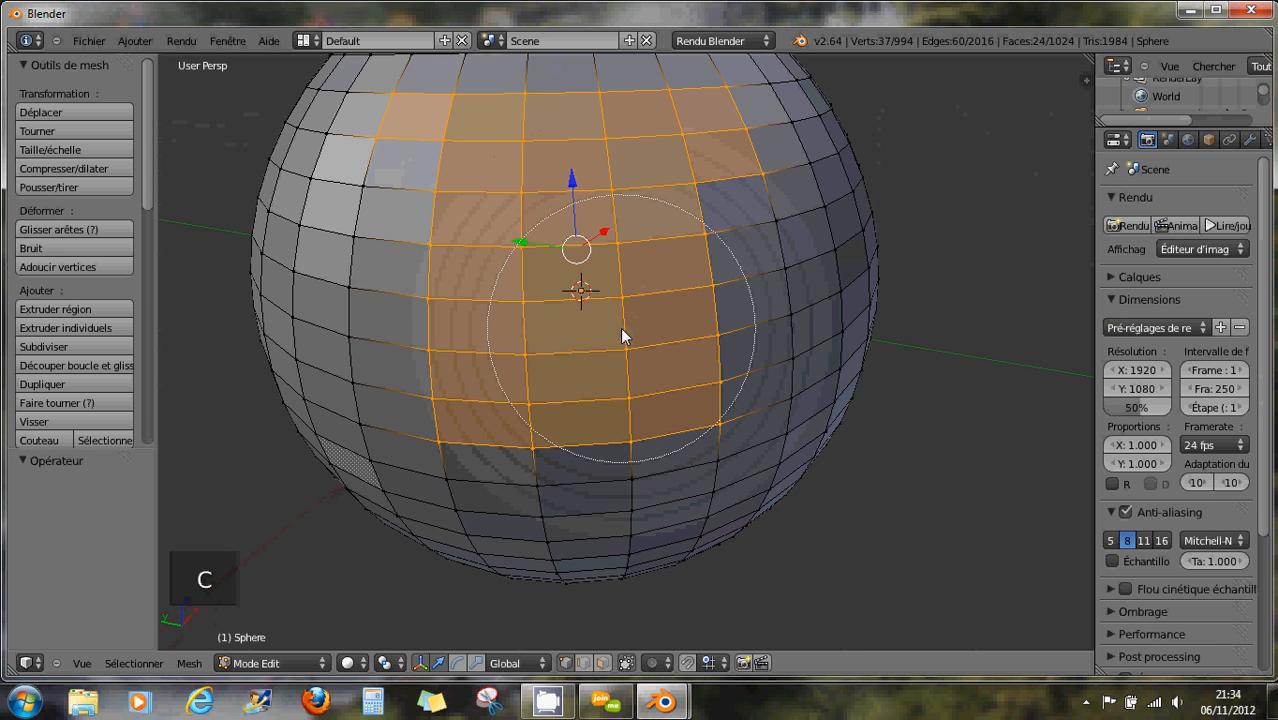
pyautogui.moveTo(734, 283)
pyautogui.mouseDown()
pyautogui.moveTo(765, 288)
pyautogui.moveTo(753, 281)
pyautogui.moveTo(769, 374)
pyautogui.mouseUp()
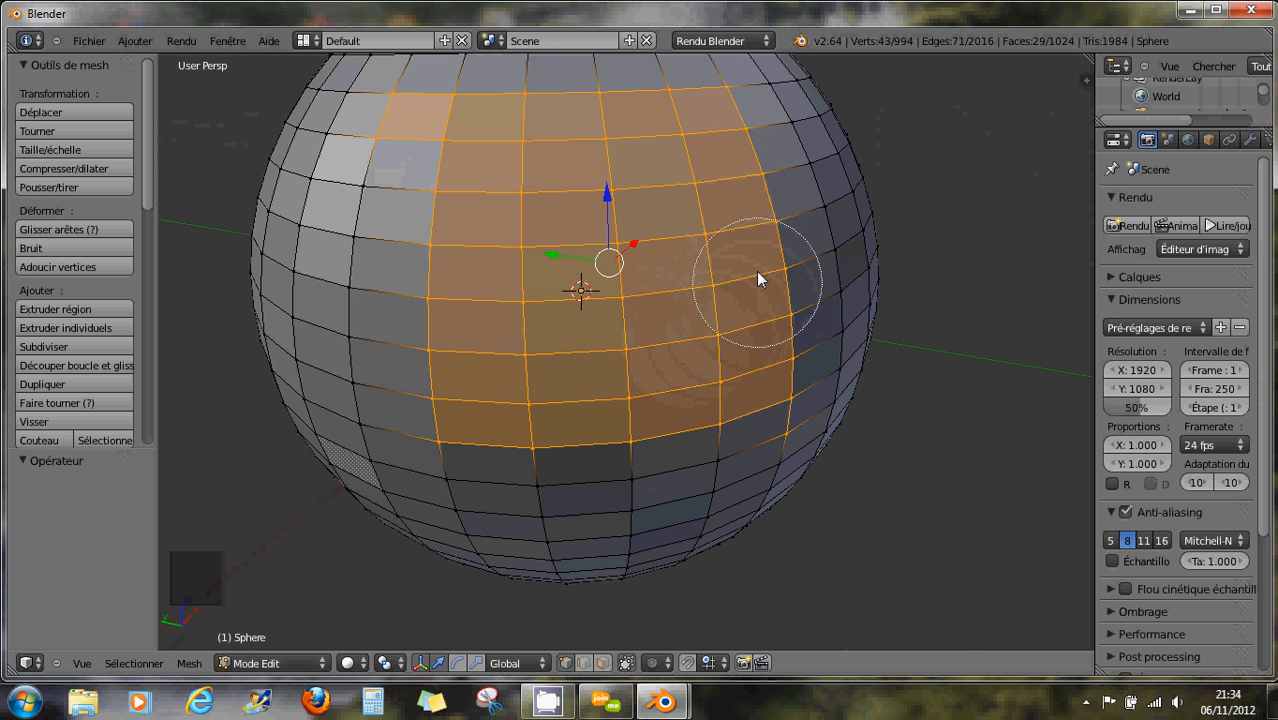
# - Paint out the upper and middle faces of the patch with the selection circle, and paint them back into the selection
pyautogui.middleClick(768, 240)
pyautogui.moveTo(767, 240)
pyautogui.mouseDown(button='middle')
pyautogui.moveTo(547, 274)
pyautogui.moveTo(604, 172)
pyautogui.moveTo(592, 196)
pyautogui.moveTo(705, 205)
pyautogui.mouseUp(button='middle')
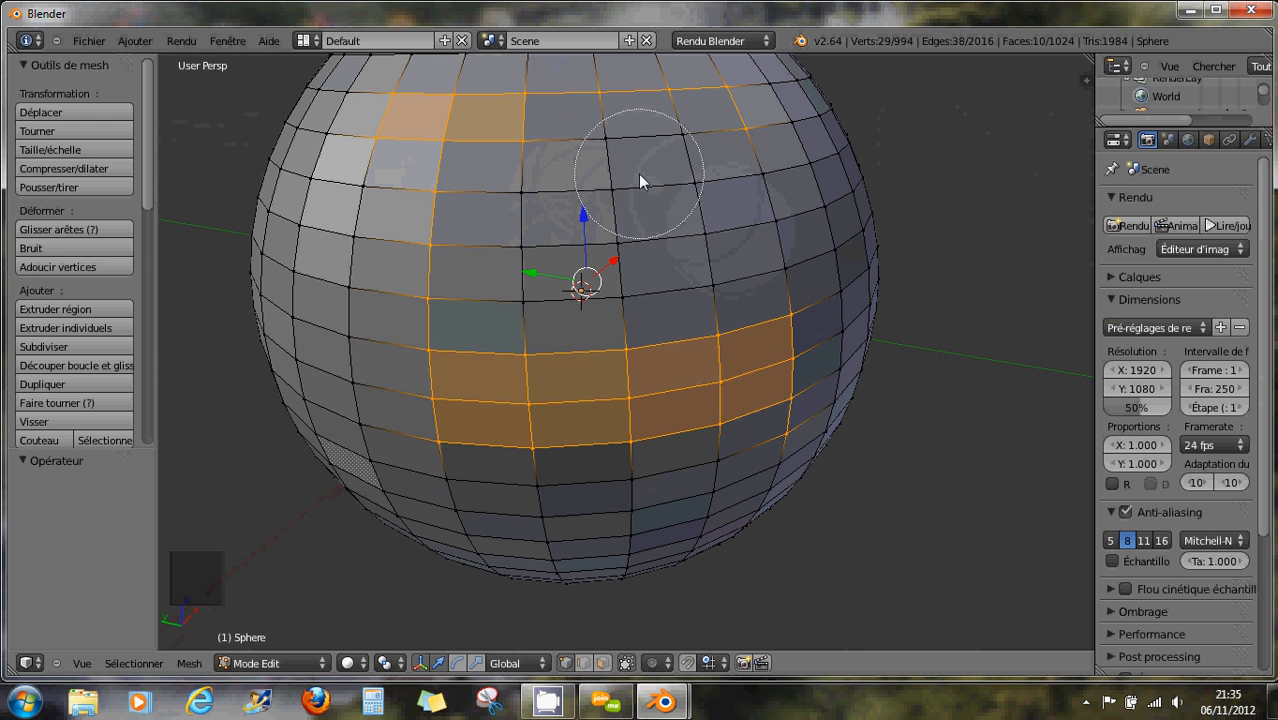
pyautogui.moveTo(607, 176)
pyautogui.mouseDown()
pyautogui.moveTo(605, 165)
pyautogui.moveTo(736, 220)
pyautogui.moveTo(670, 290)
pyautogui.moveTo(561, 180)
pyautogui.mouseUp()
pyautogui.moveTo(568, 282)
pyautogui.mouseDown(button='middle')
pyautogui.moveTo(659, 337)
pyautogui.moveTo(680, 289)
pyautogui.mouseUp(button='middle')
pyautogui.moveTo(756, 334)
pyautogui.mouseDown()
pyautogui.moveTo(653, 222)
pyautogui.moveTo(634, 376)
pyautogui.moveTo(499, 277)
pyautogui.mouseUp()
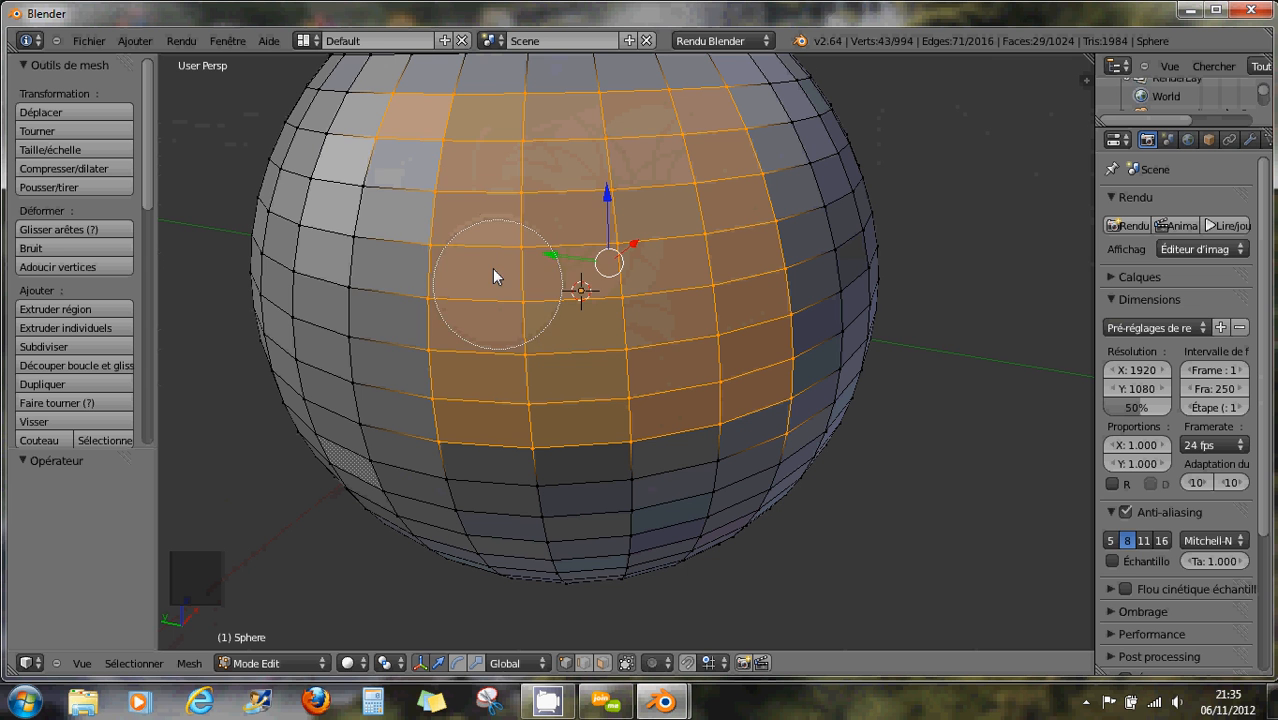
# - Extend the circle selection to the column of faces along the left side of the patch
pyautogui.moveTo(499, 277); pyautogui.dragTo(406, 234, button='middle')
pyautogui.moveTo(406, 234); pyautogui.dragTo(399, 320)
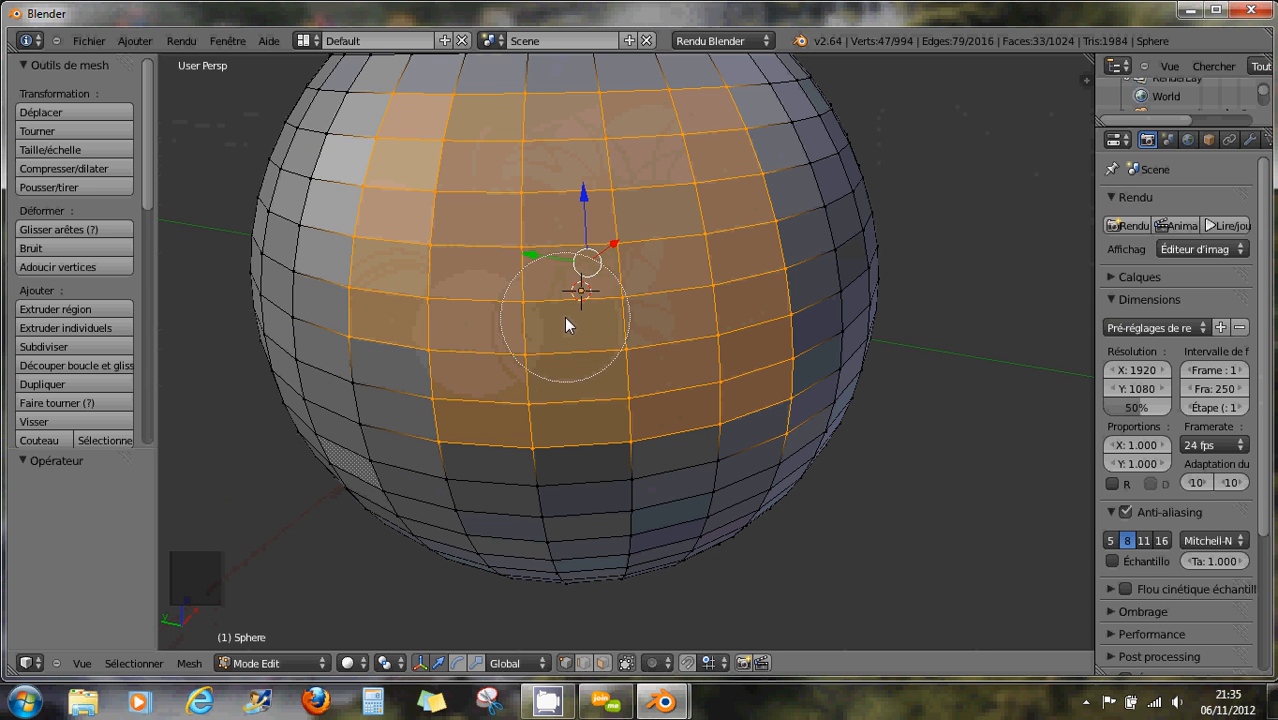
# - Deselect the central faces of the patch with the circle, reselect them, and leave Circle Select
pyautogui.moveTo(557, 286)
pyautogui.mouseDown(button='middle')
pyautogui.moveTo(604, 289)
pyautogui.moveTo(535, 213)
pyautogui.moveTo(627, 254)
pyautogui.moveTo(629, 320)
pyautogui.mouseUp(button='middle')
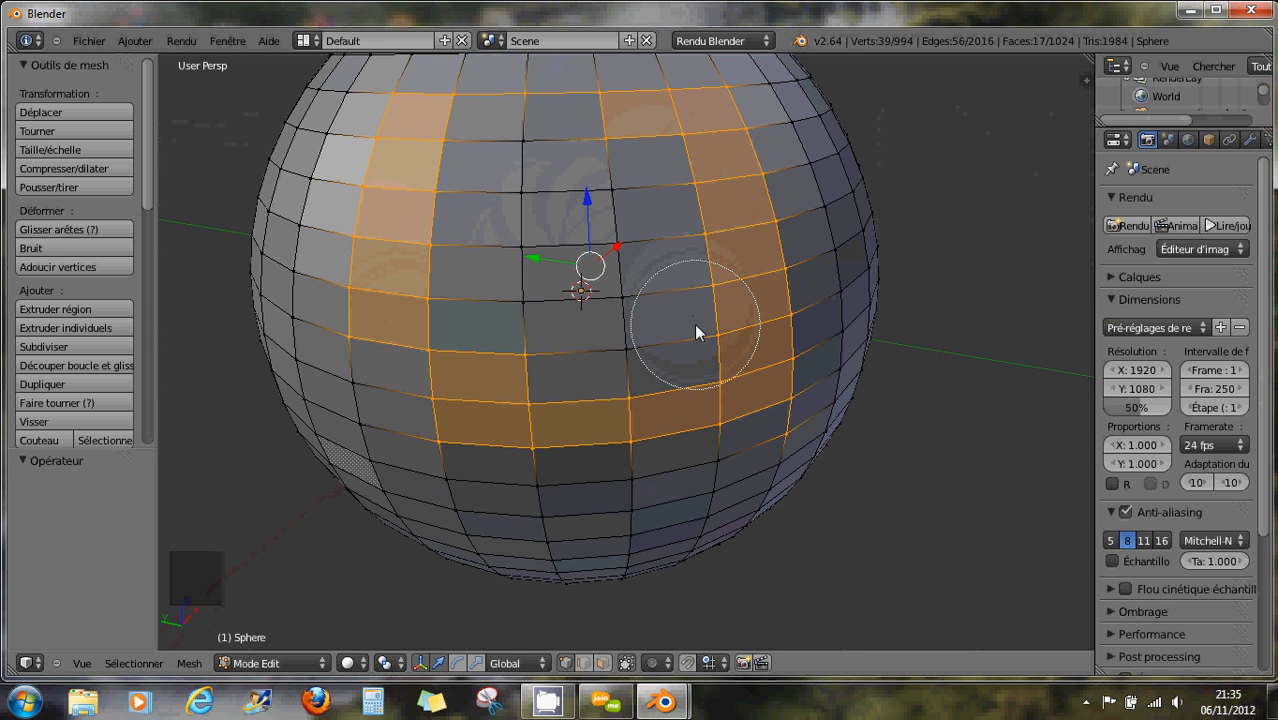
pyautogui.moveTo(697, 332)
pyautogui.mouseDown()
pyautogui.moveTo(550, 330)
pyautogui.moveTo(604, 191)
pyautogui.mouseUp()
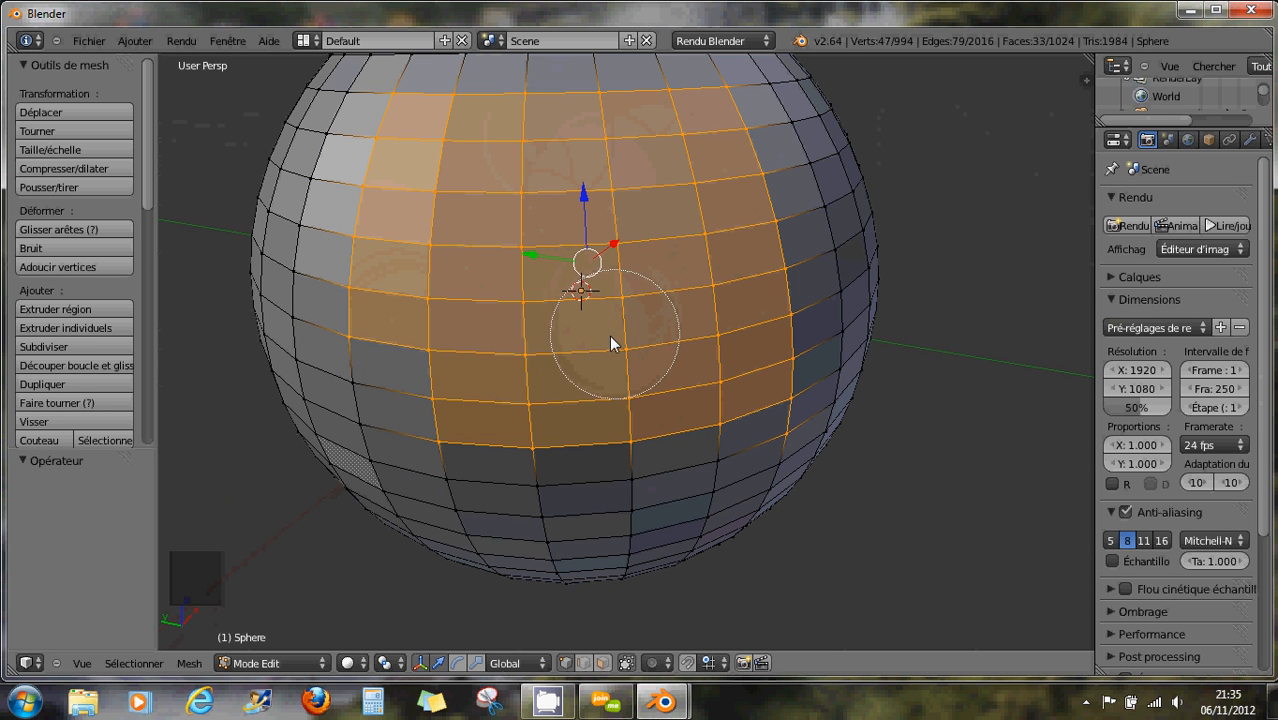
pyautogui.rightClick(556, 345)
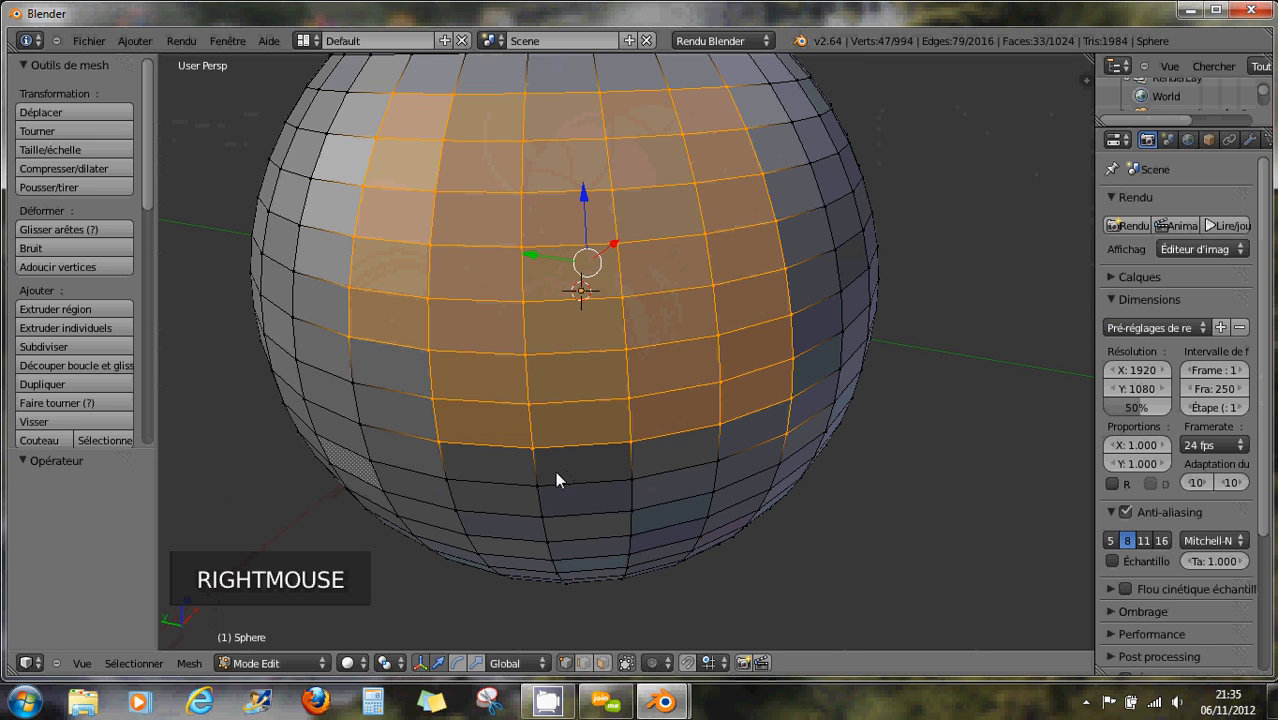
# - Place the 3D cursor just below the selected patch and lasso-select the adjoining vertices along its lower edge to extend the selection
pyautogui.click(493, 470)
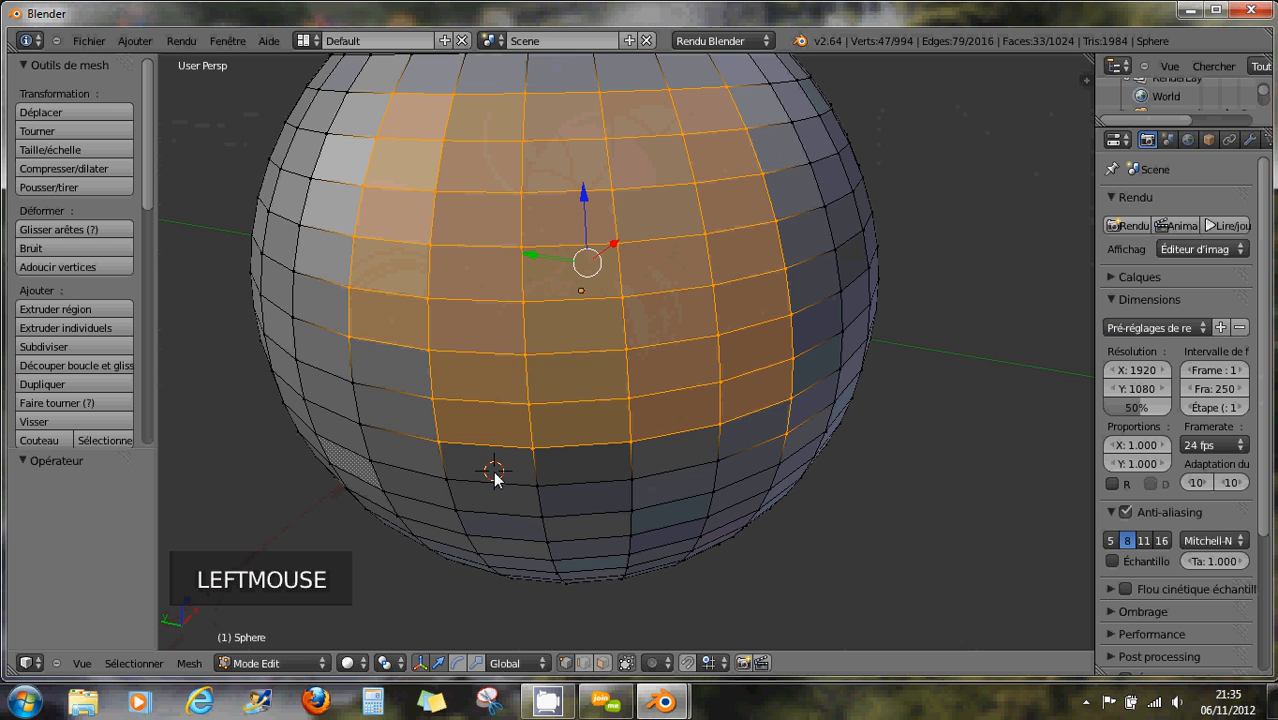
pyautogui.keyDown('ctrl'); pyautogui.moveTo(493, 471); pyautogui.dragTo(604, 456, button='middle'); pyautogui.keyUp('ctrl')
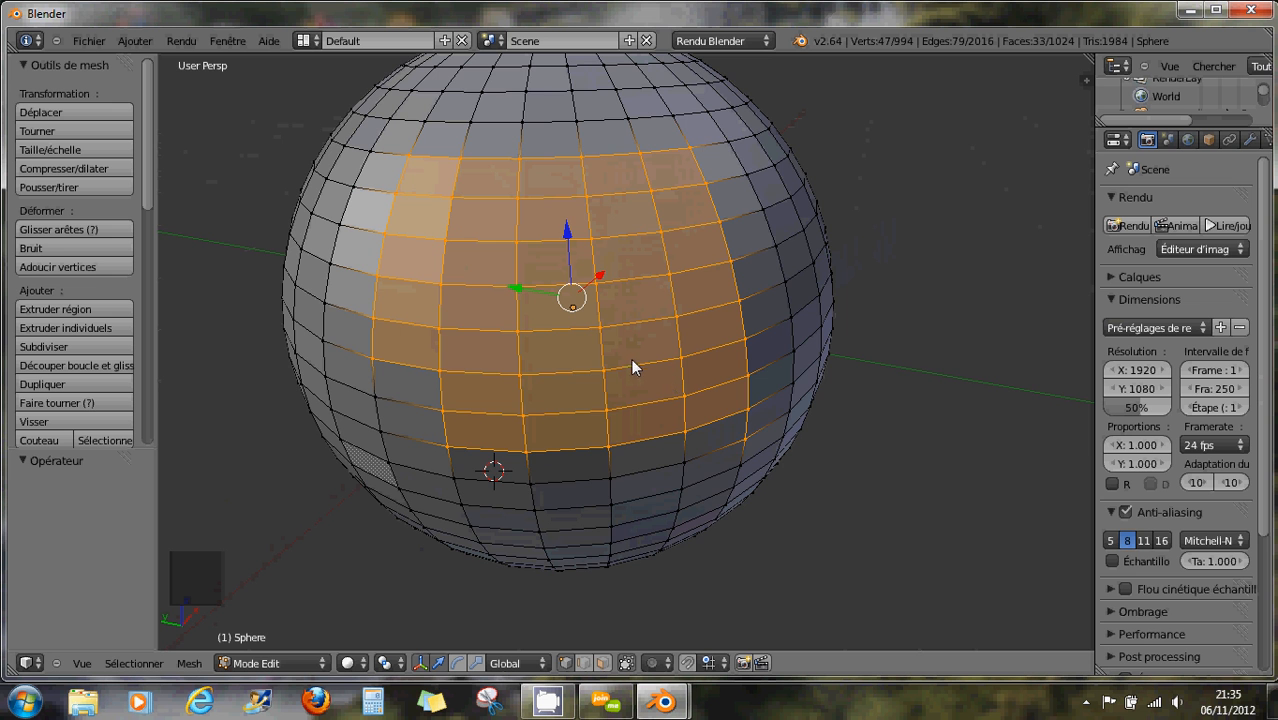
pyautogui.moveTo(627, 358)
pyautogui.keyDown('ctrl'); pyautogui.mouseDown(button='middle')
pyautogui.moveTo(579, 382)
pyautogui.moveTo(622, 346)
pyautogui.mouseUp(button='middle'); pyautogui.keyUp('ctrl')
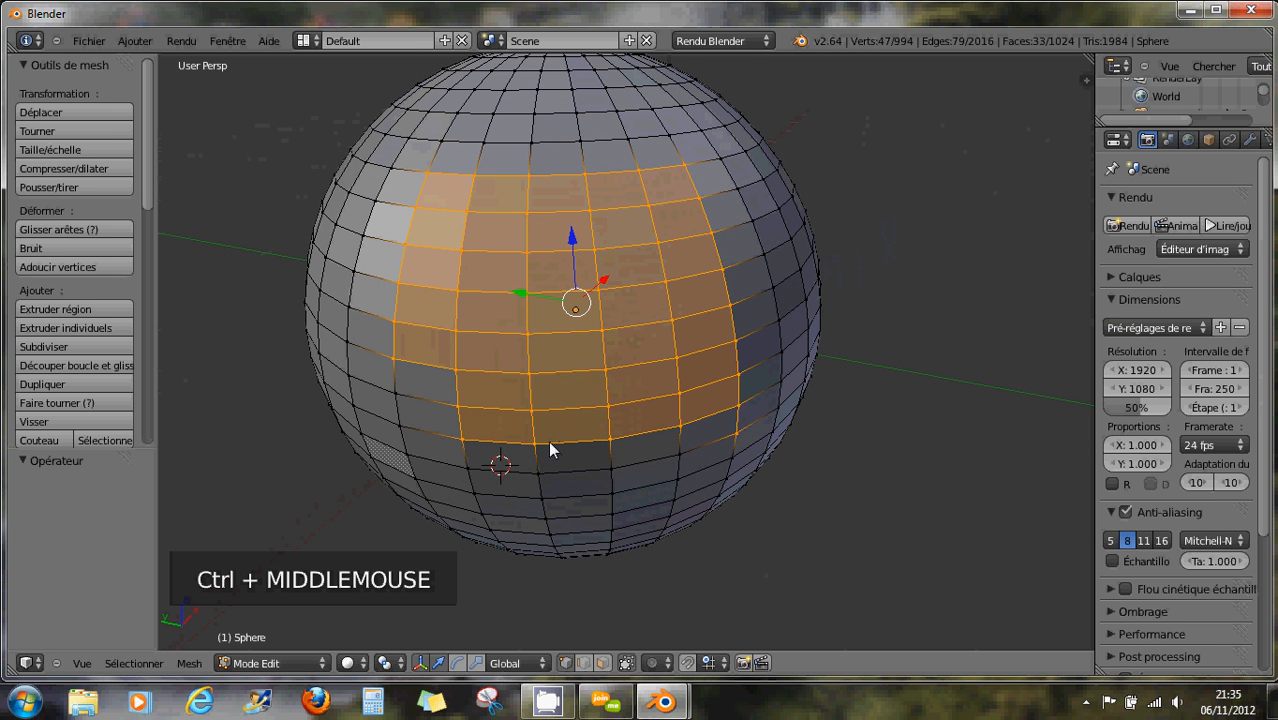
pyautogui.moveTo(548, 440)
pyautogui.keyDown('ctrl'); pyautogui.mouseDown()
pyautogui.moveTo(665, 471)
pyautogui.moveTo(756, 300)
pyautogui.moveTo(542, 228)
pyautogui.moveTo(583, 369)
pyautogui.mouseUp(); pyautogui.keyUp('ctrl')
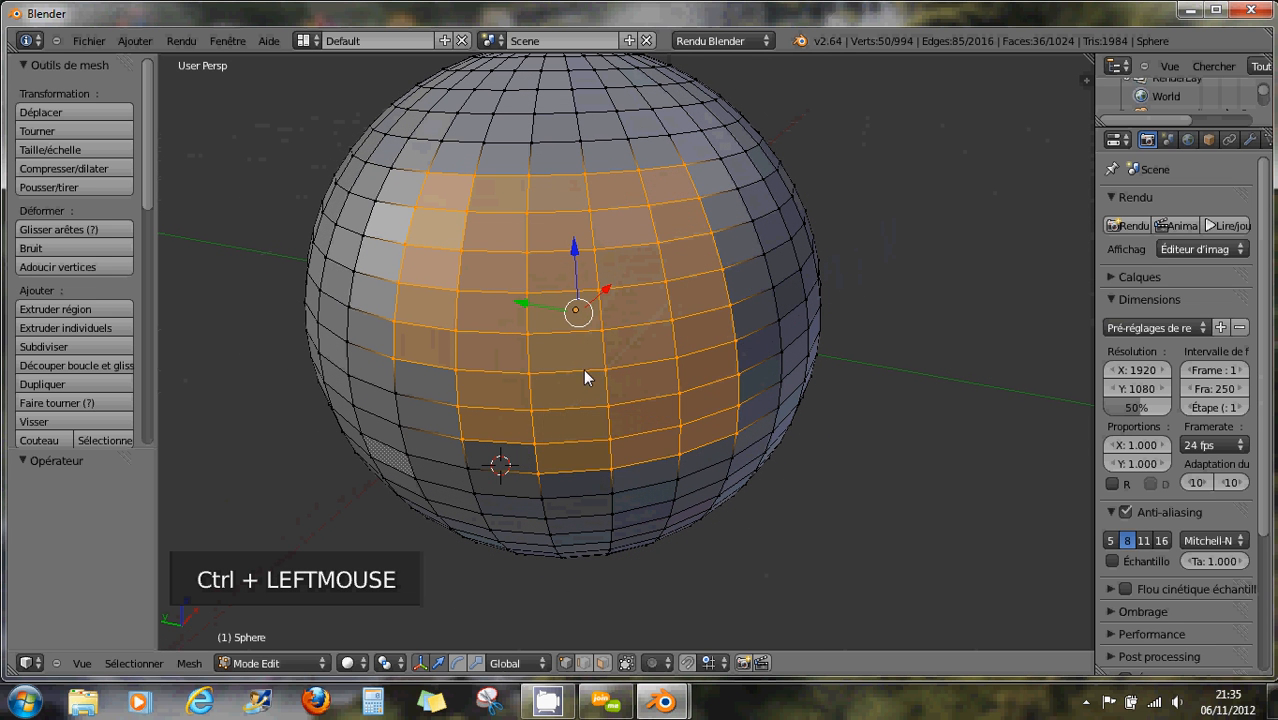
# - Use Circle Select to deselect the lower rows of the patch, leave the tool, and deselect the rest of the mesh
pyautogui.press('c')
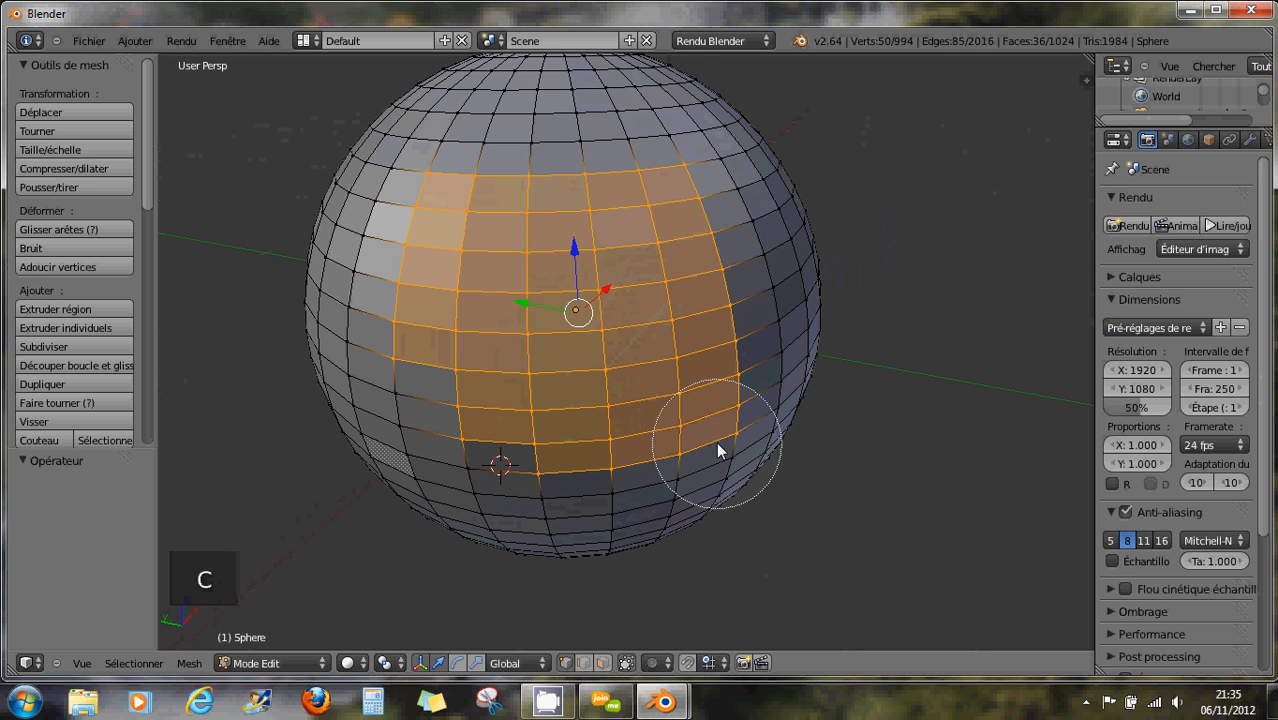
pyautogui.moveTo(719, 448)
pyautogui.mouseDown(button='middle')
pyautogui.moveTo(528, 456)
pyautogui.moveTo(535, 440)
pyautogui.moveTo(770, 385)
pyautogui.moveTo(593, 408)
pyautogui.moveTo(394, 397)
pyautogui.moveTo(447, 364)
pyautogui.moveTo(667, 364)
pyautogui.mouseUp(button='middle')
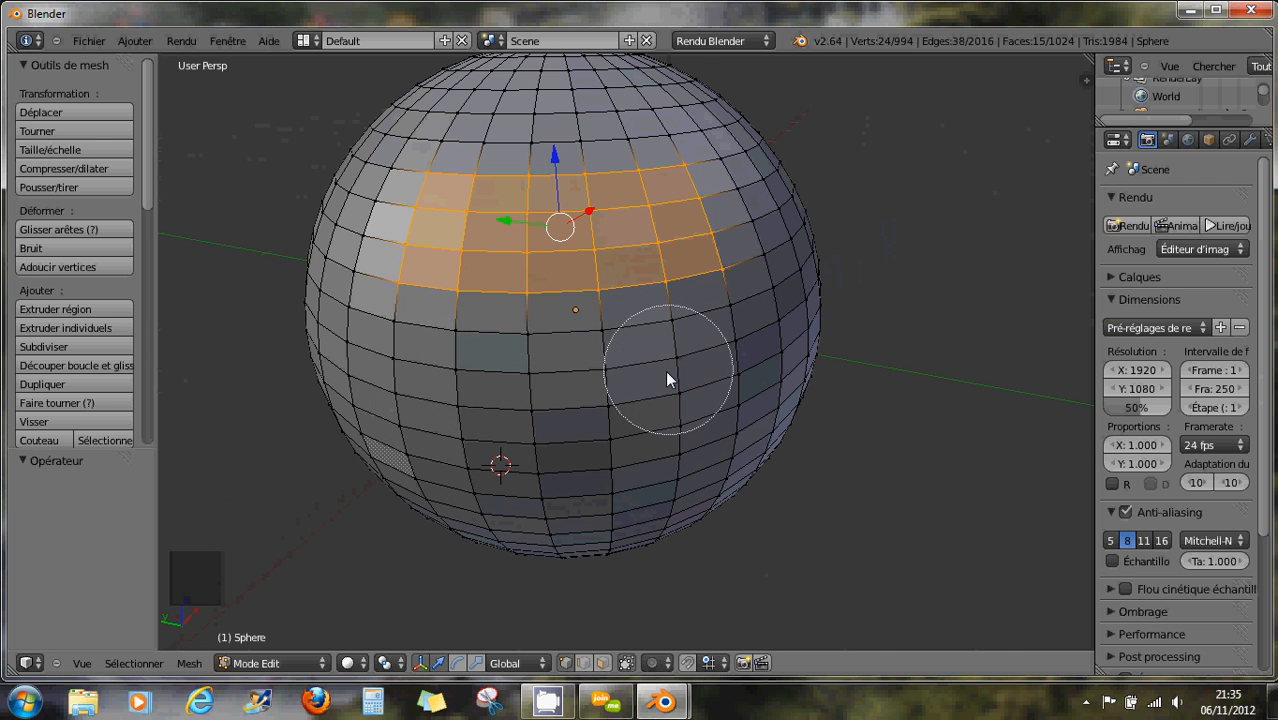
pyautogui.rightClick(639, 395)
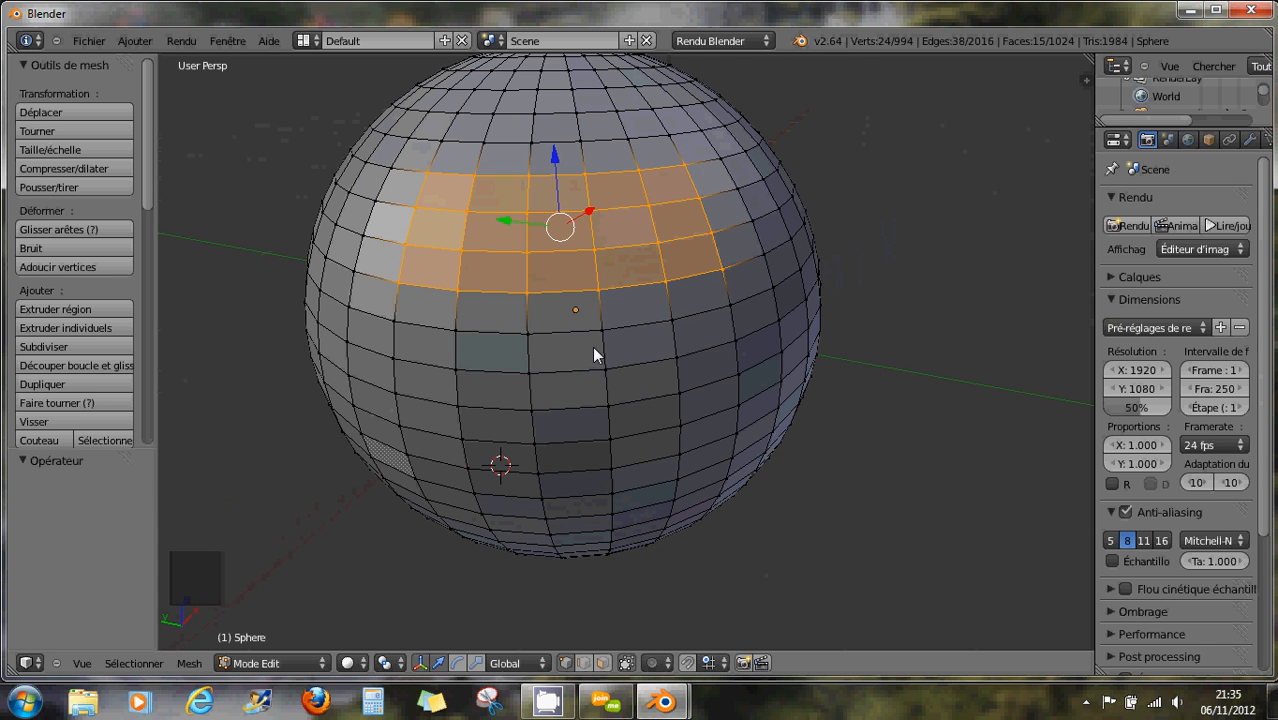
pyautogui.press('a')
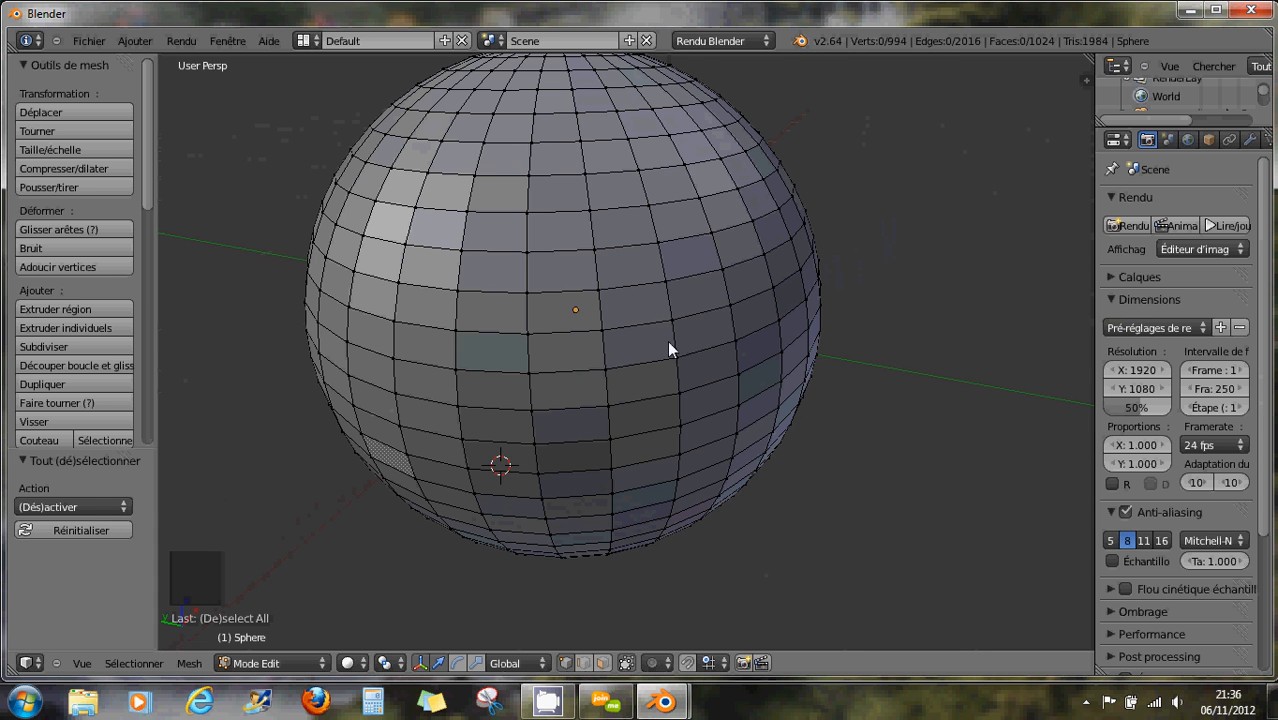
# - In wireframe shading, circle-select a central area of the sphere through its front and back sides, and leave Circle Select
pyautogui.press('z')
pyautogui.scroll(2, 661, 340)
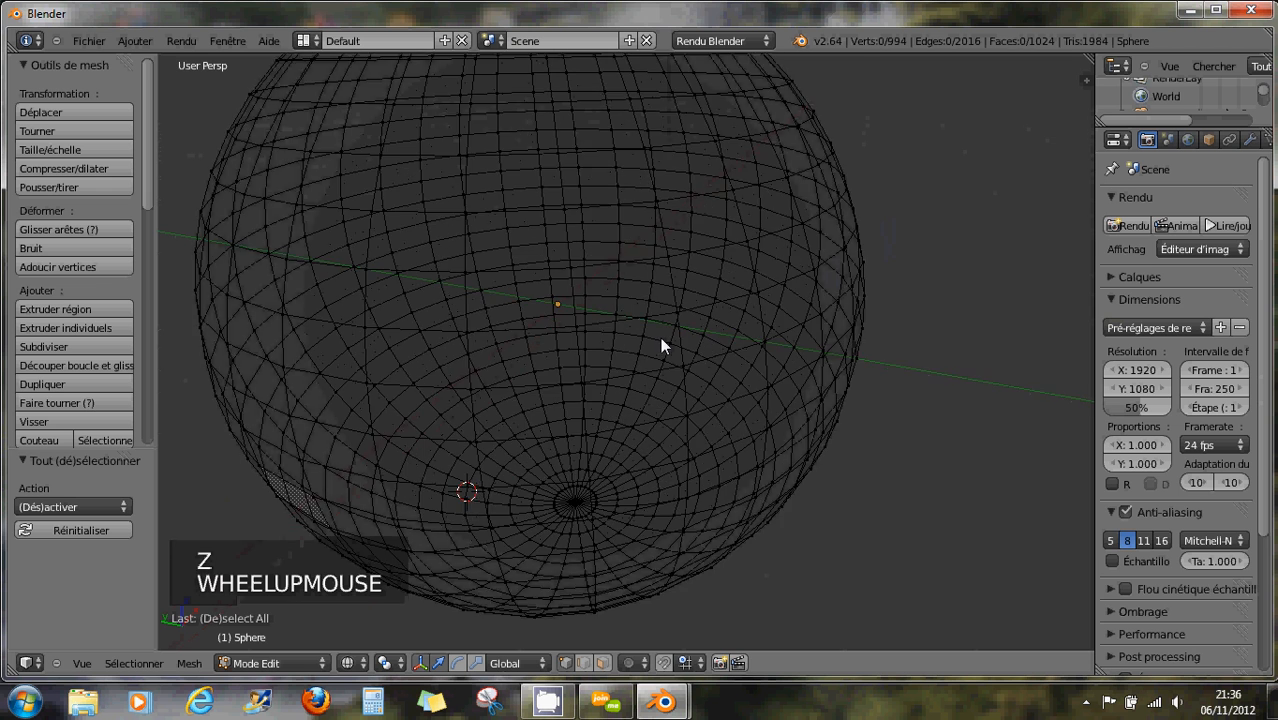
pyautogui.scroll(1, 661, 345)
pyautogui.scroll(-1, 660, 337)
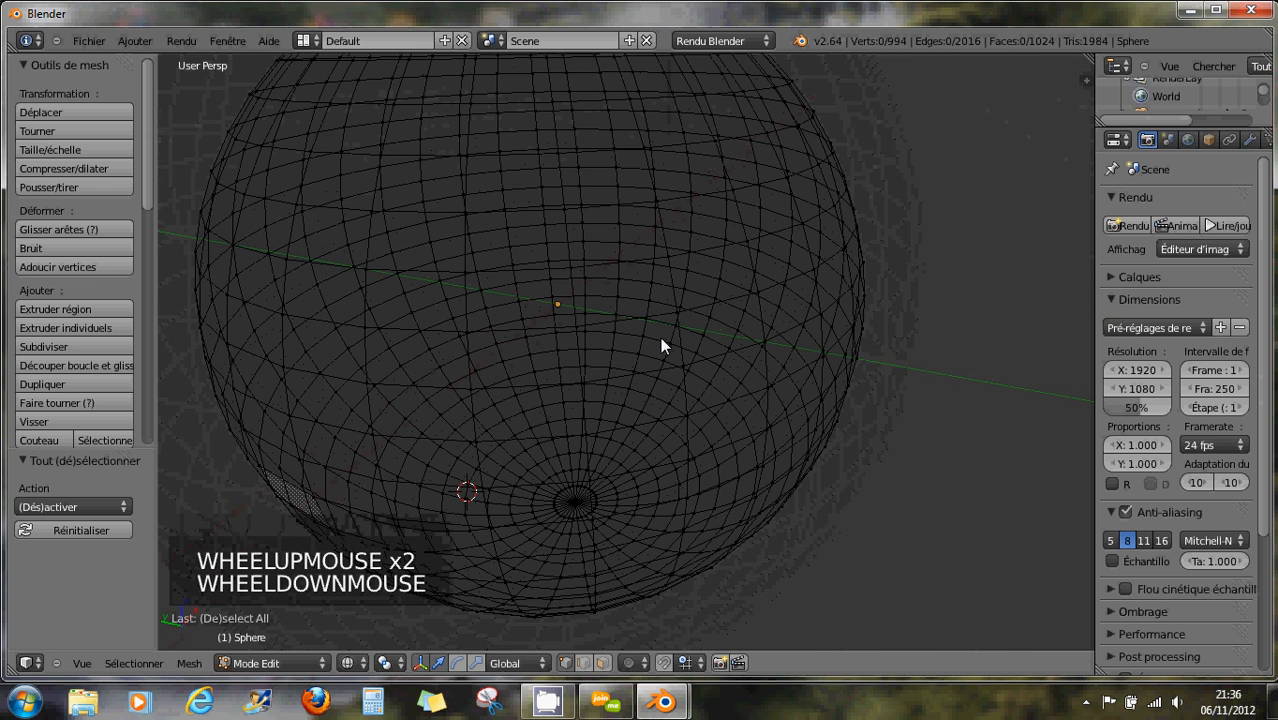
pyautogui.moveTo(642, 339); pyautogui.dragTo(640, 326, button='middle')
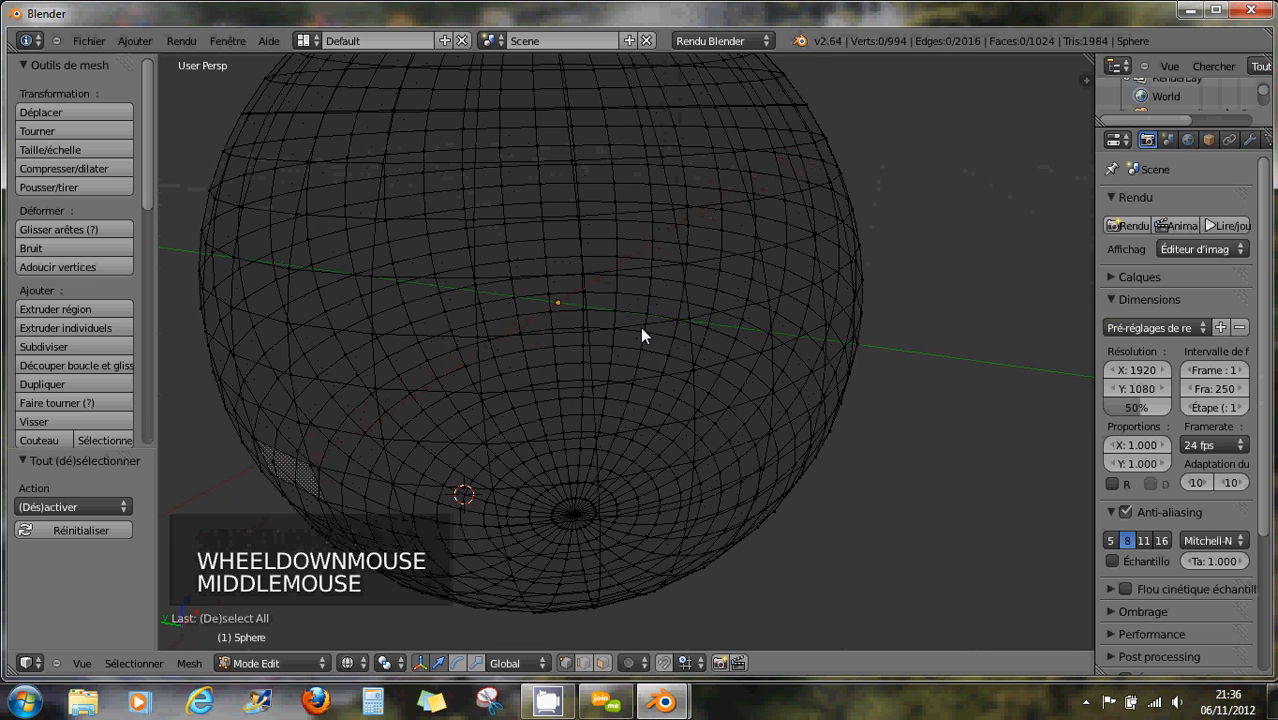
pyautogui.press('c')
pyautogui.scroll(-3, 604, 323)
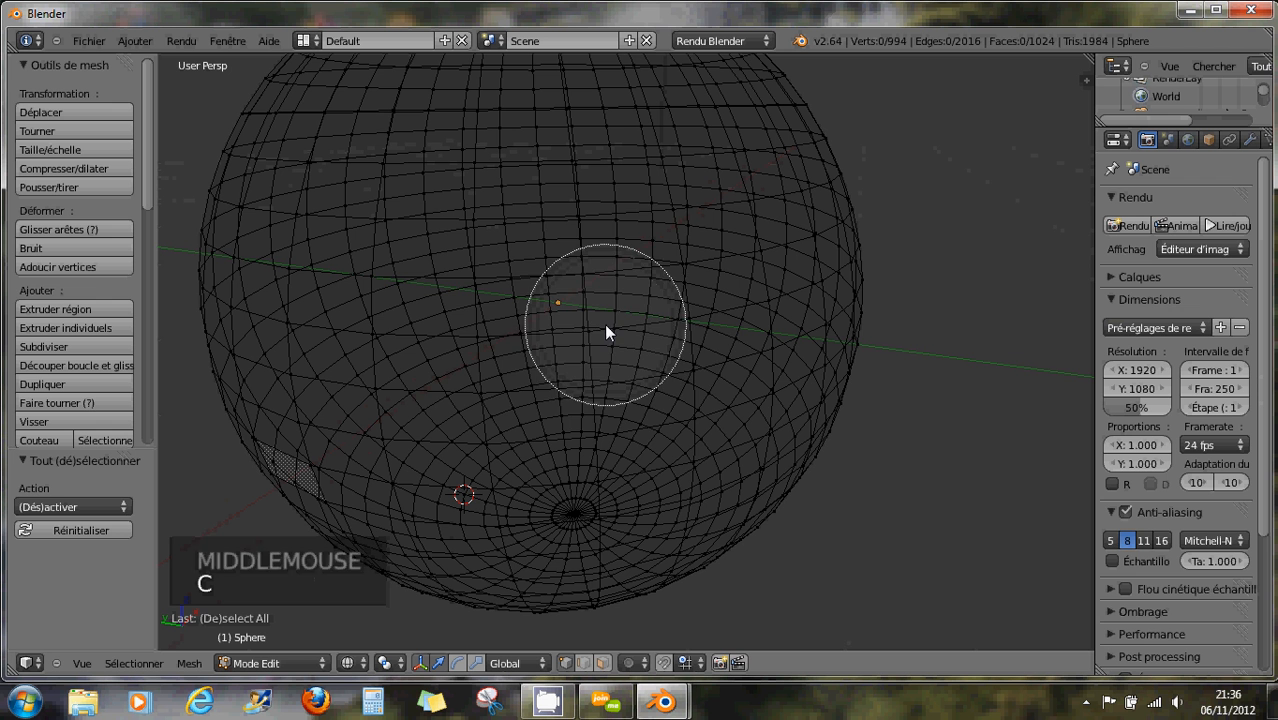
pyautogui.moveTo(624, 322)
pyautogui.mouseDown()
pyautogui.moveTo(632, 309)
pyautogui.moveTo(499, 309)
pyautogui.moveTo(656, 304)
pyautogui.mouseUp()
pyautogui.rightClick(653, 306)
pyautogui.moveTo(651, 312)
pyautogui.mouseDown(button='middle')
pyautogui.moveTo(688, 325)
pyautogui.moveTo(636, 316)
pyautogui.mouseUp(button='middle')
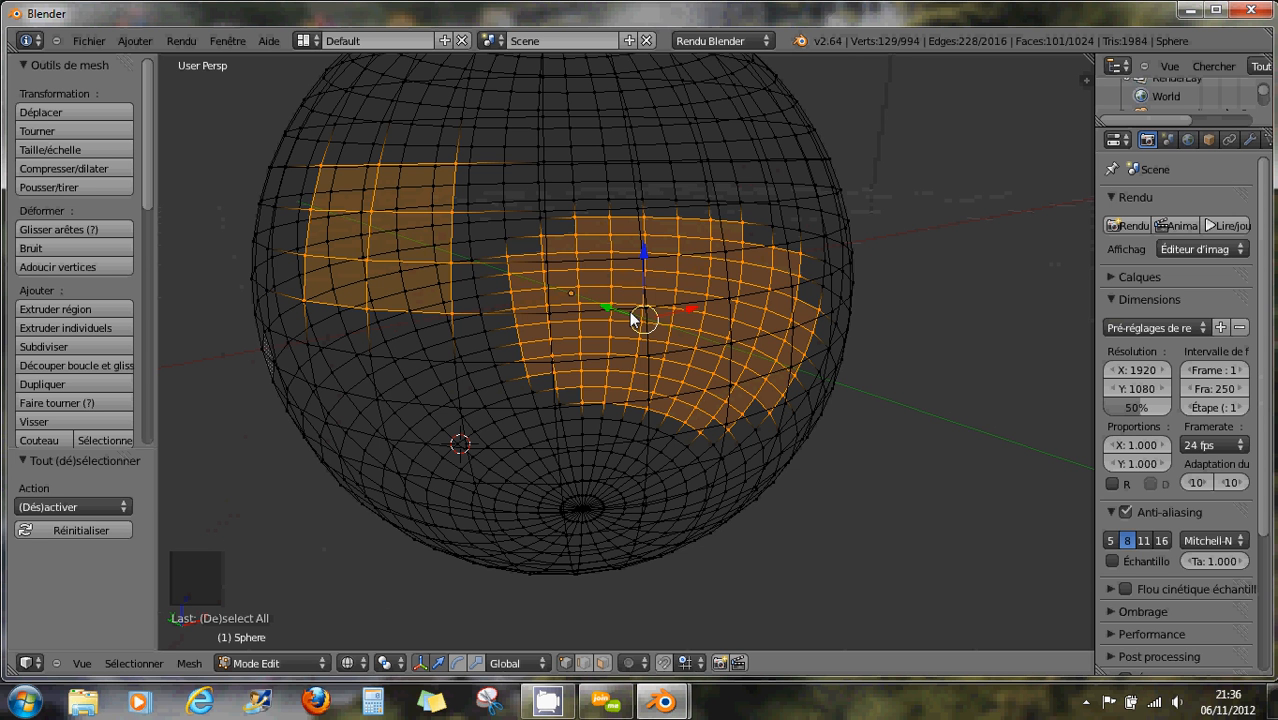
# - Deselect everything and box-select the sphere's whole upper cap in the front orthographic view
pyautogui.press('a')
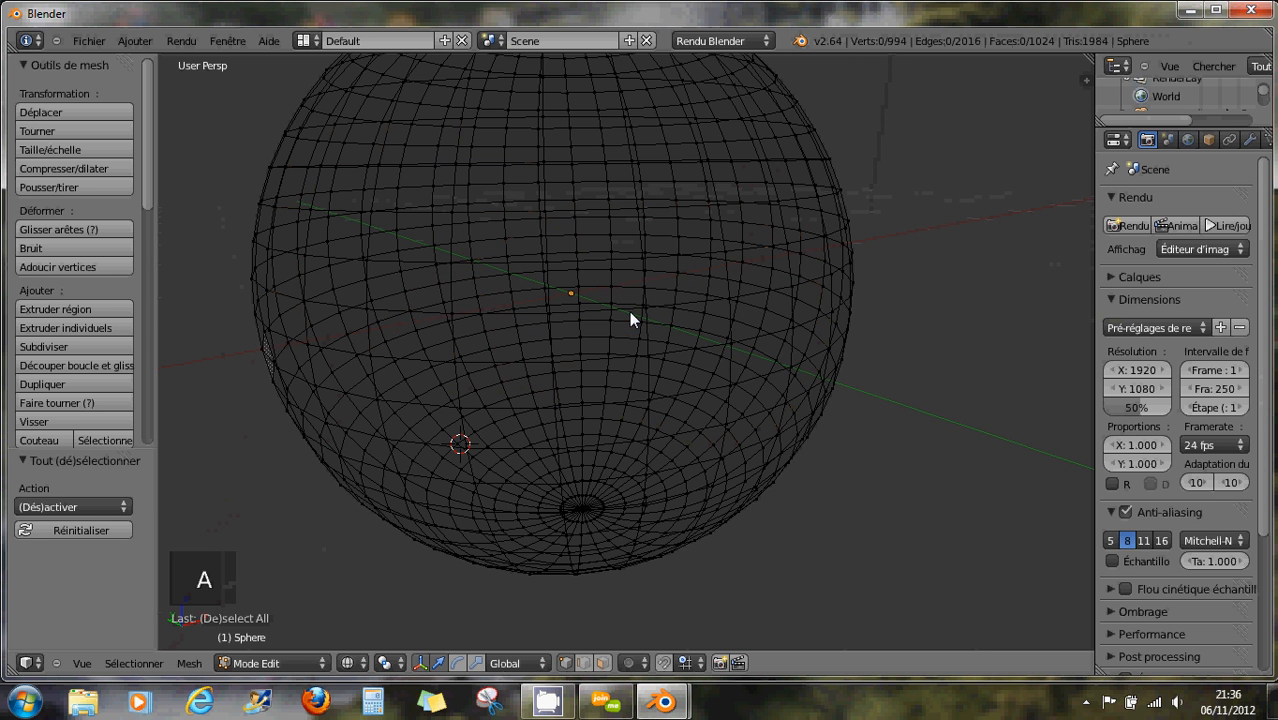
pyautogui.scroll(-2, 618, 321)
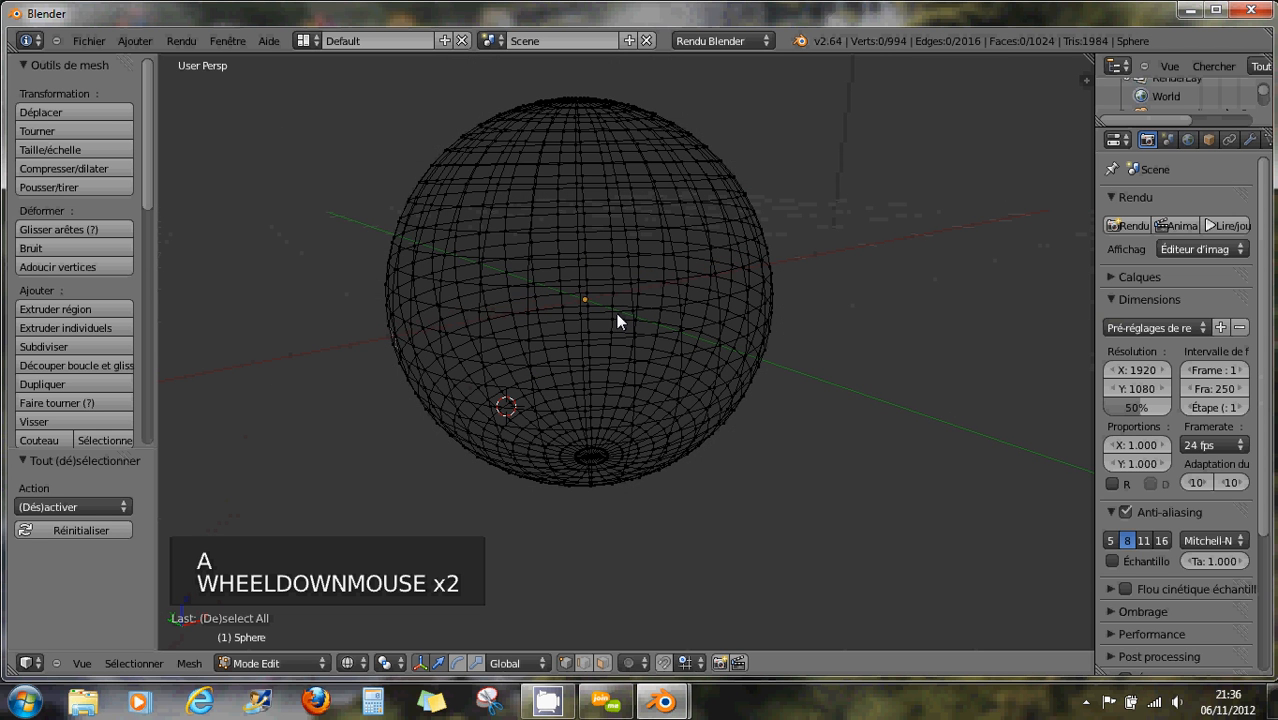
pyautogui.press('KP_1')
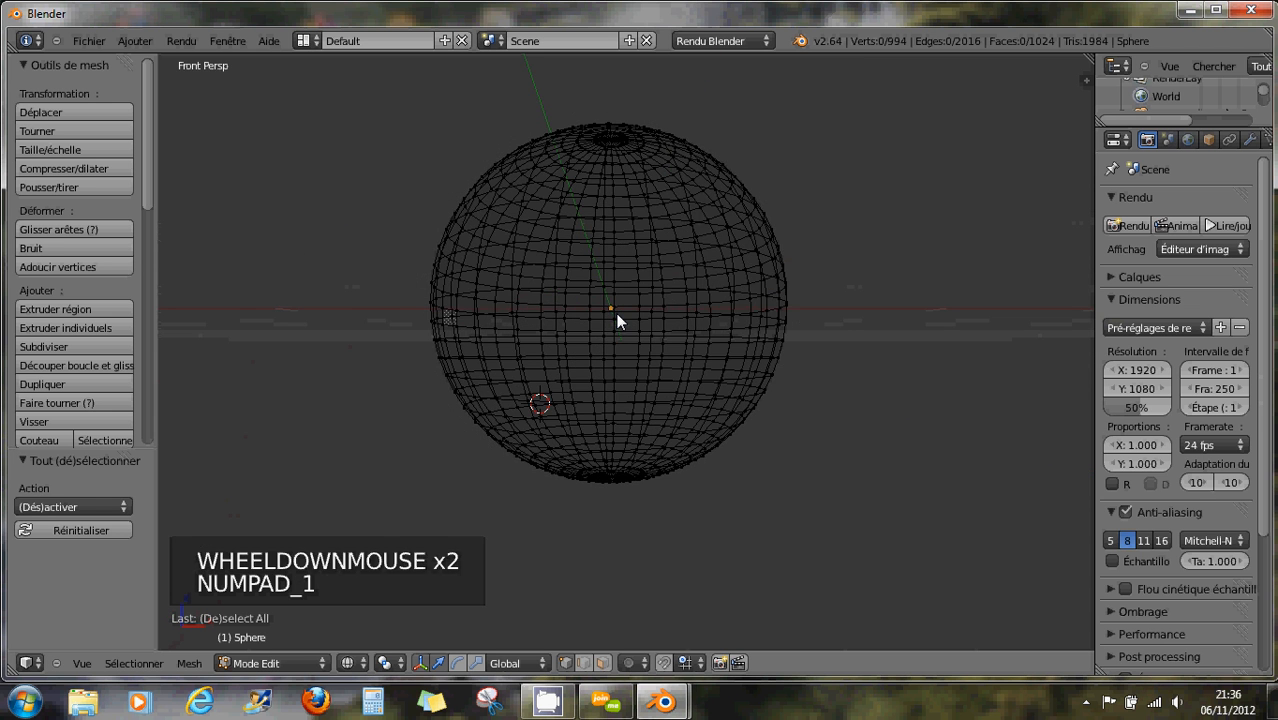
pyautogui.press('KP_5')
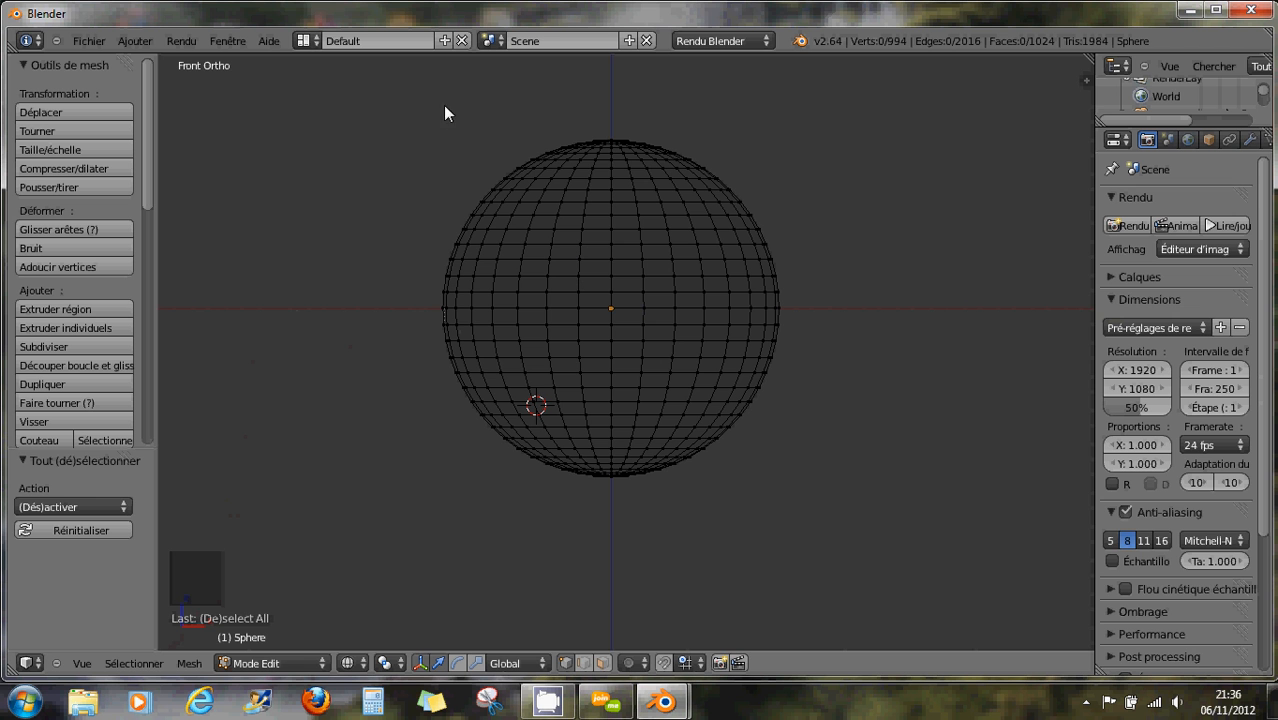
pyautogui.press('b')
pyautogui.moveTo(369, 98); pyautogui.dragTo(826, 229)
pyautogui.moveTo(826, 230); pyautogui.dragTo(782, 287, button='middle')
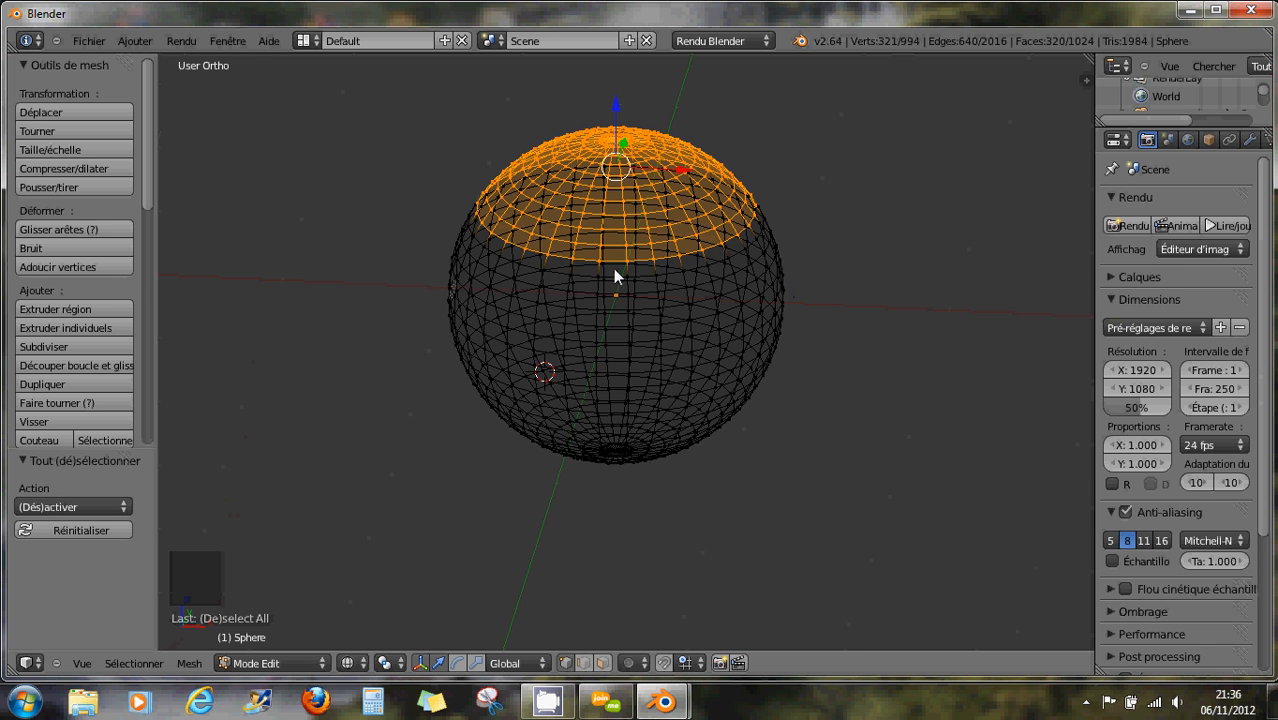
# - Compare solid and wireframe shading, return to solid, and box-select a rectangle of front faces below the cap
pyautogui.press('z')
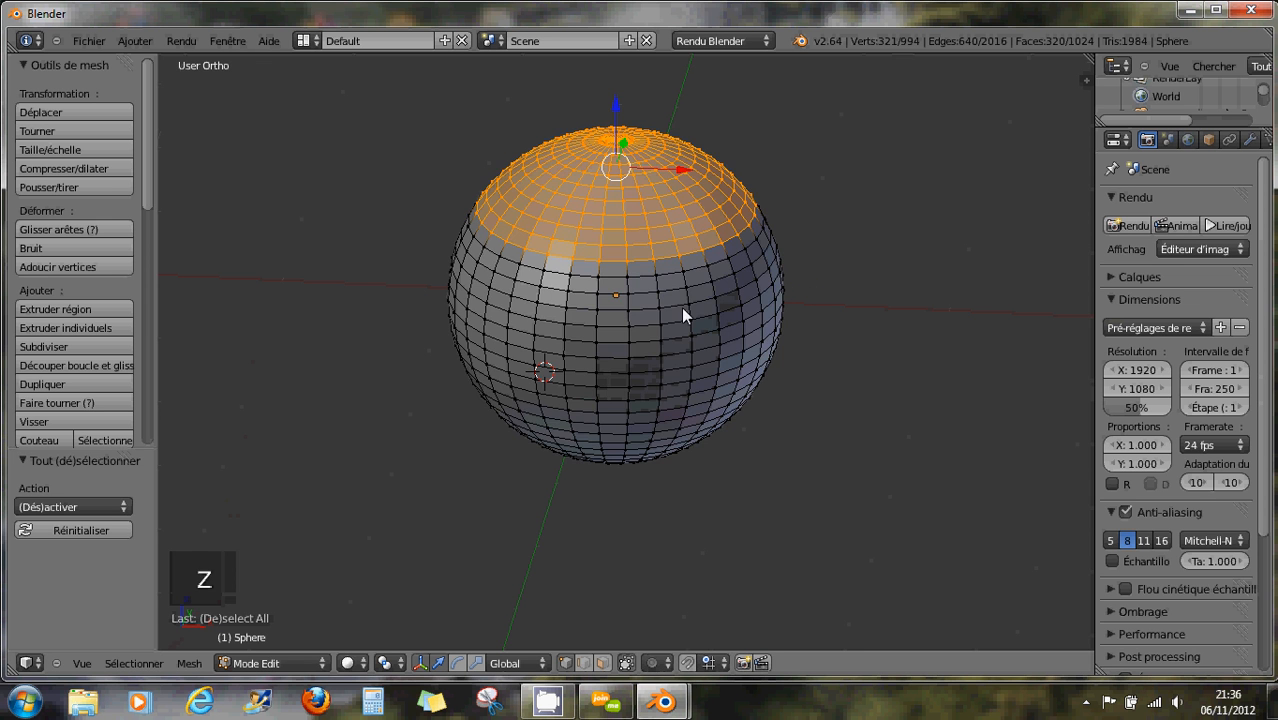
pyautogui.moveTo(681, 307); pyautogui.dragTo(659, 253, button='middle')
pyautogui.press('z')
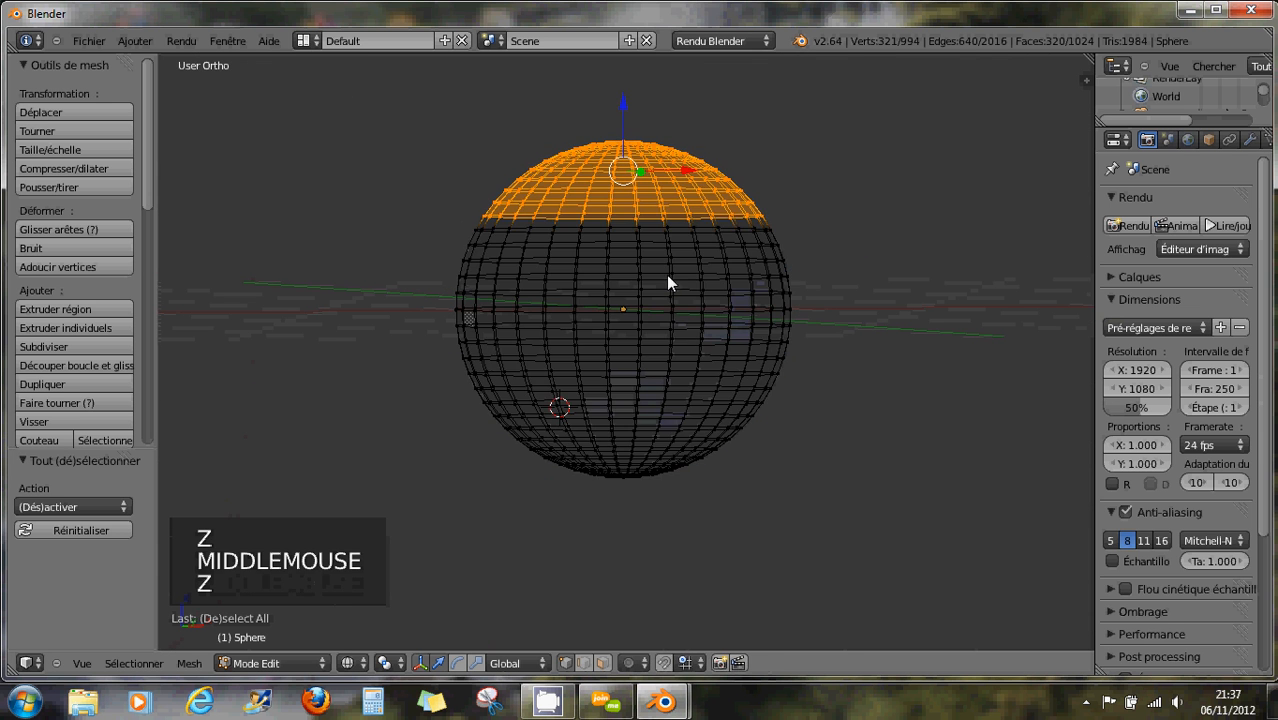
pyautogui.press('z')
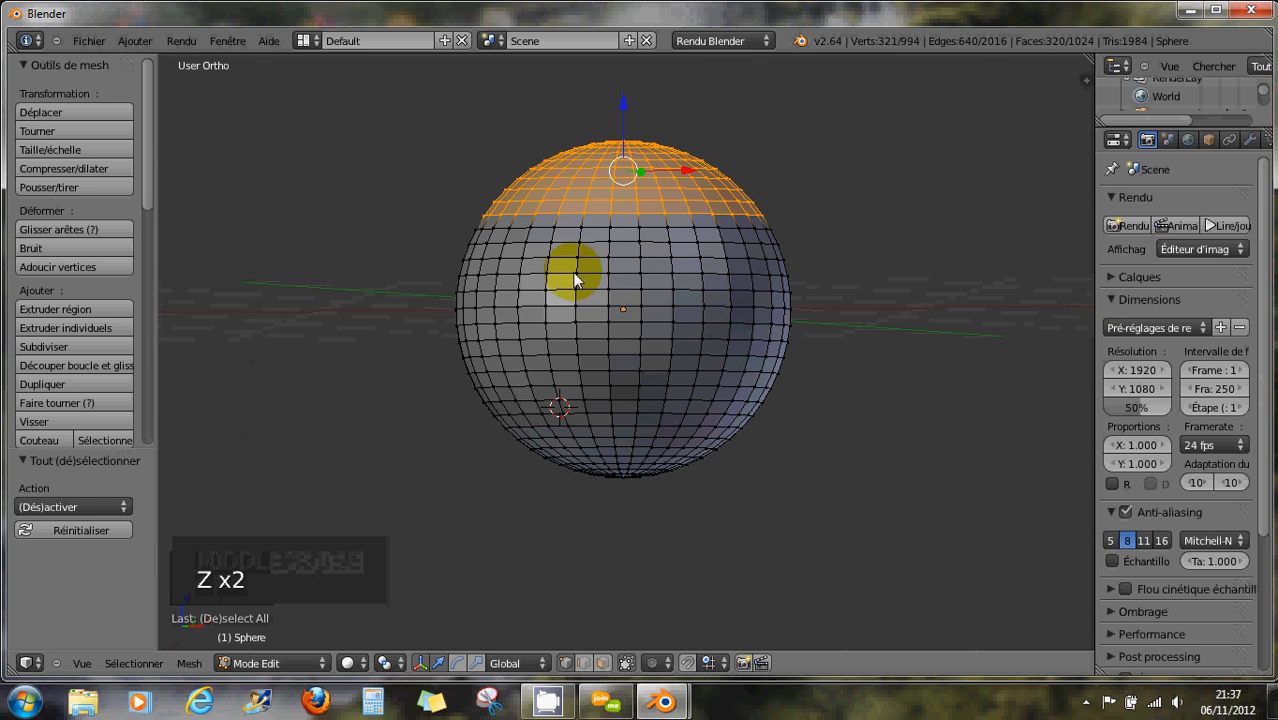
pyautogui.press('b')
pyautogui.moveTo(547, 251); pyautogui.dragTo(715, 329)
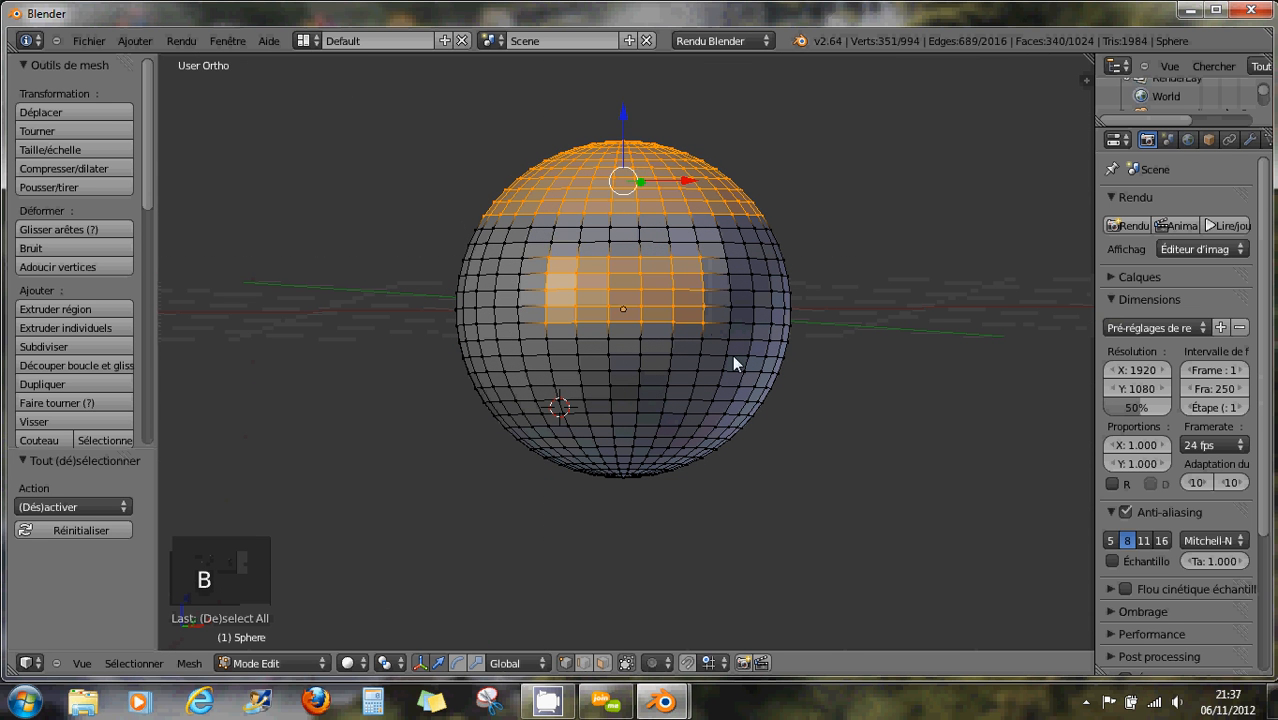
pyautogui.moveTo(773, 365)
pyautogui.mouseDown(button='middle')
pyautogui.moveTo(442, 368)
pyautogui.moveTo(781, 387)
pyautogui.mouseUp(button='middle')
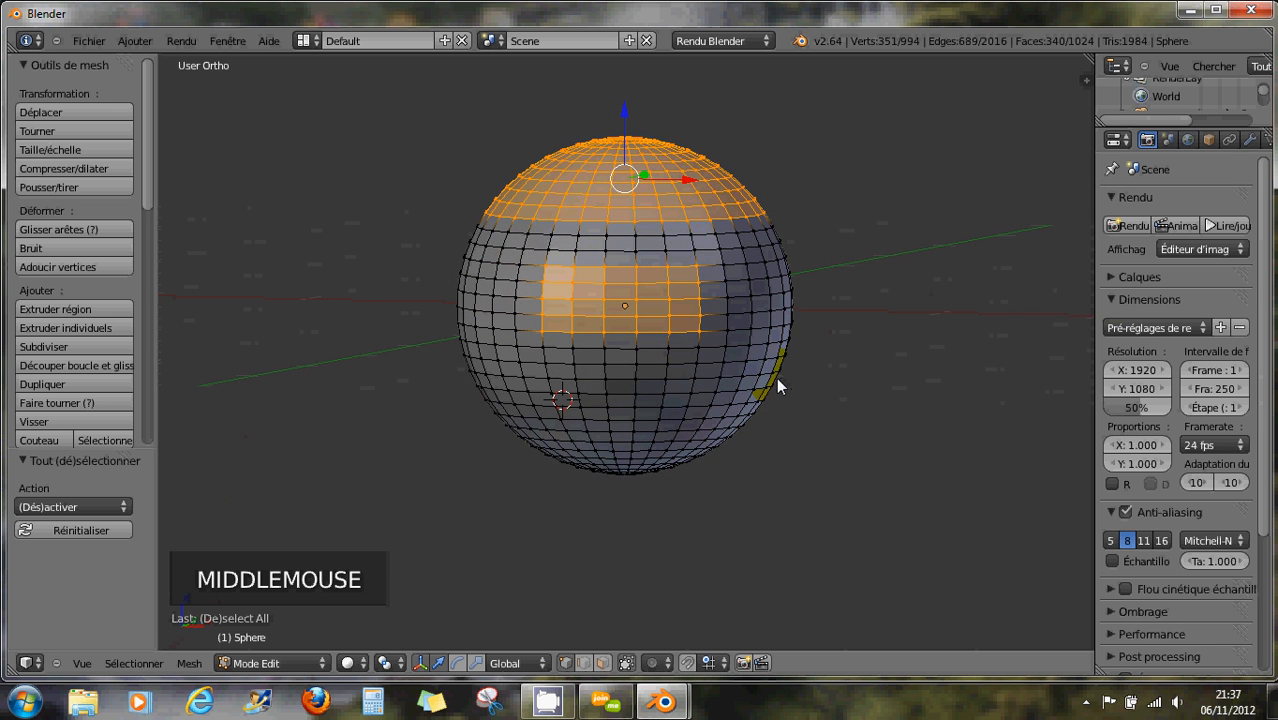
# - Switch to wireframe shading and box-select the right-hand middle part of the sphere through both sides
pyautogui.press('z')
pyautogui.press('b')
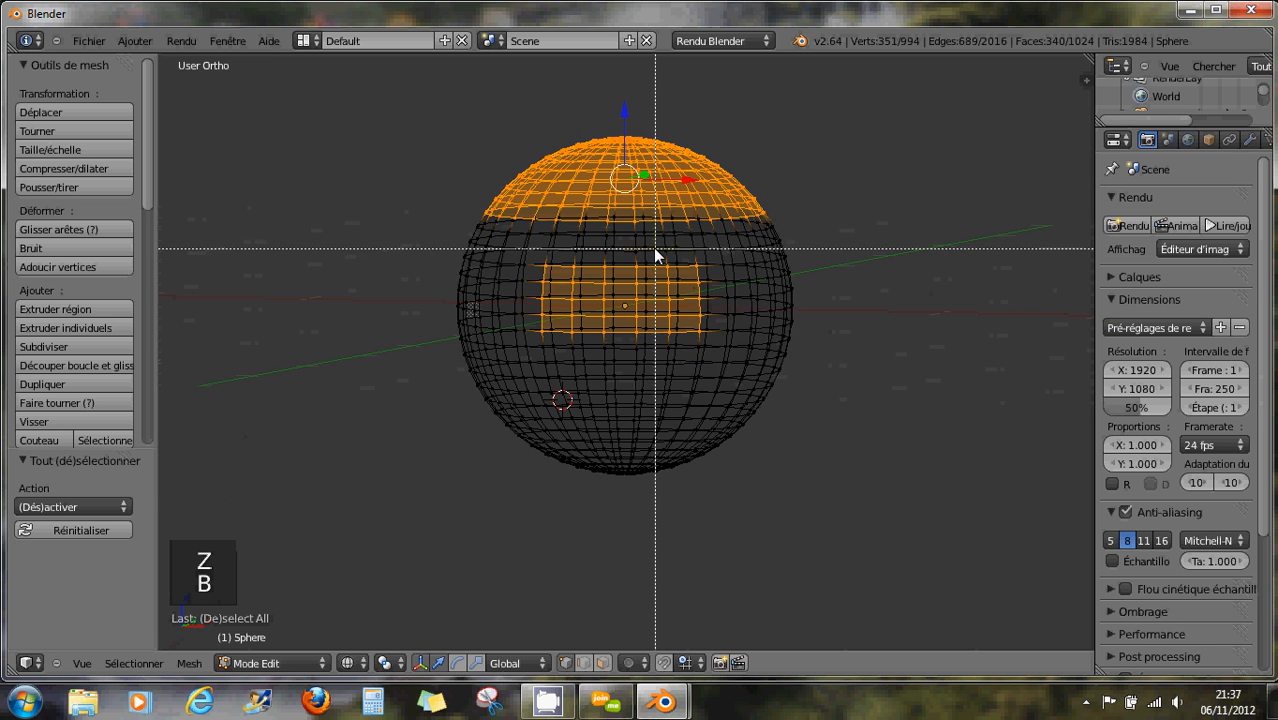
pyautogui.moveTo(650, 246); pyautogui.dragTo(806, 388)
pyautogui.moveTo(806, 387)
pyautogui.mouseDown(button='middle')
pyautogui.moveTo(756, 365)
pyautogui.moveTo(573, 355)
pyautogui.moveTo(797, 401)
pyautogui.moveTo(827, 379)
pyautogui.mouseUp(button='middle')
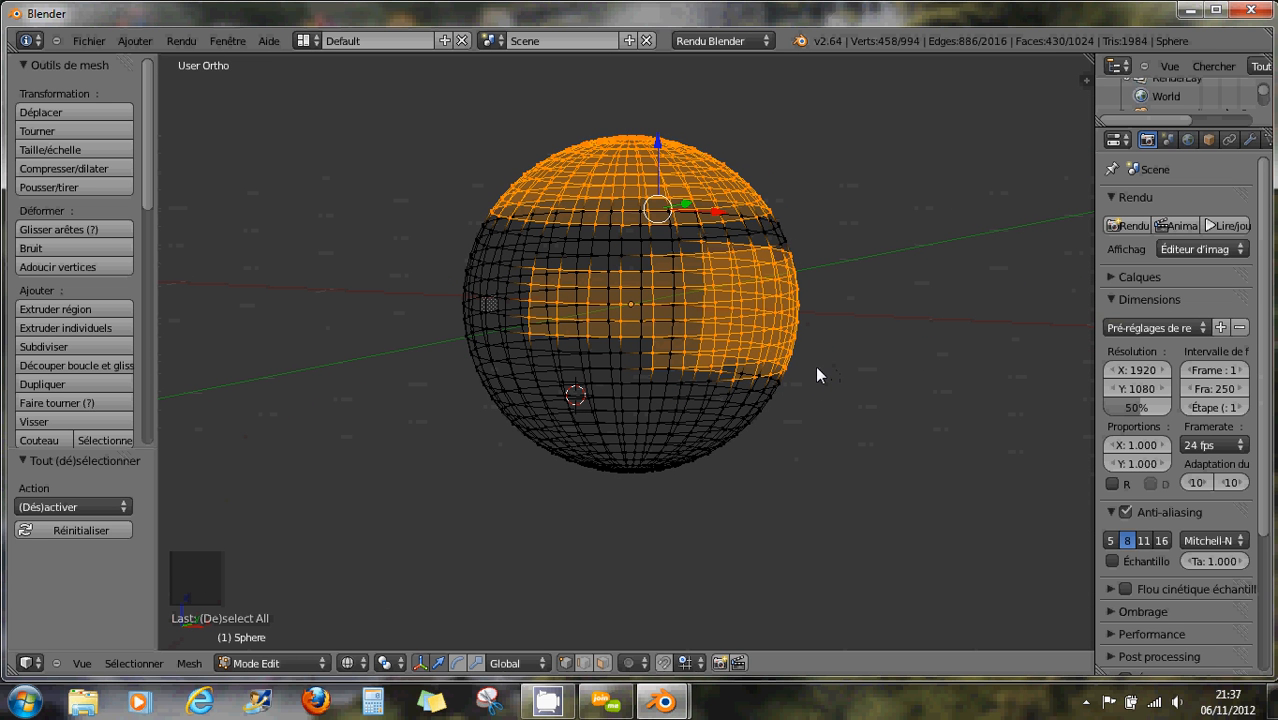
# - Deselect the whole mesh and return it to solid shading
pyautogui.press('a')
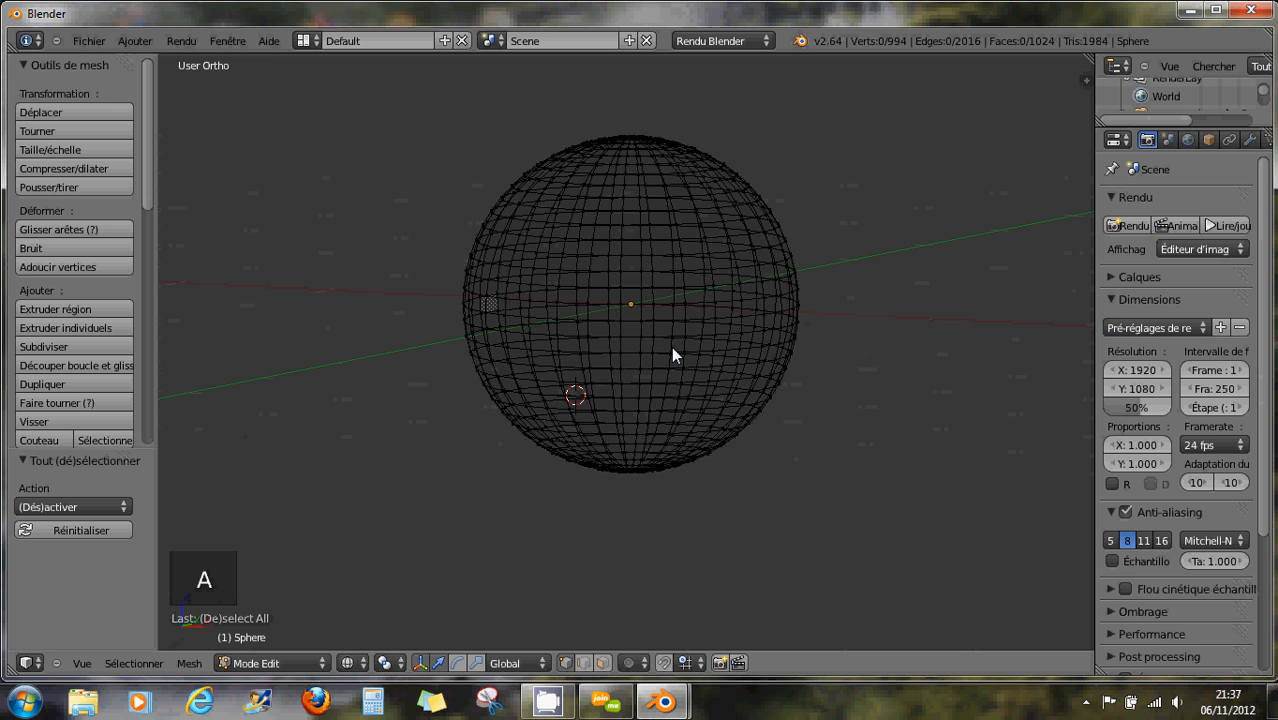
pyautogui.press('z')
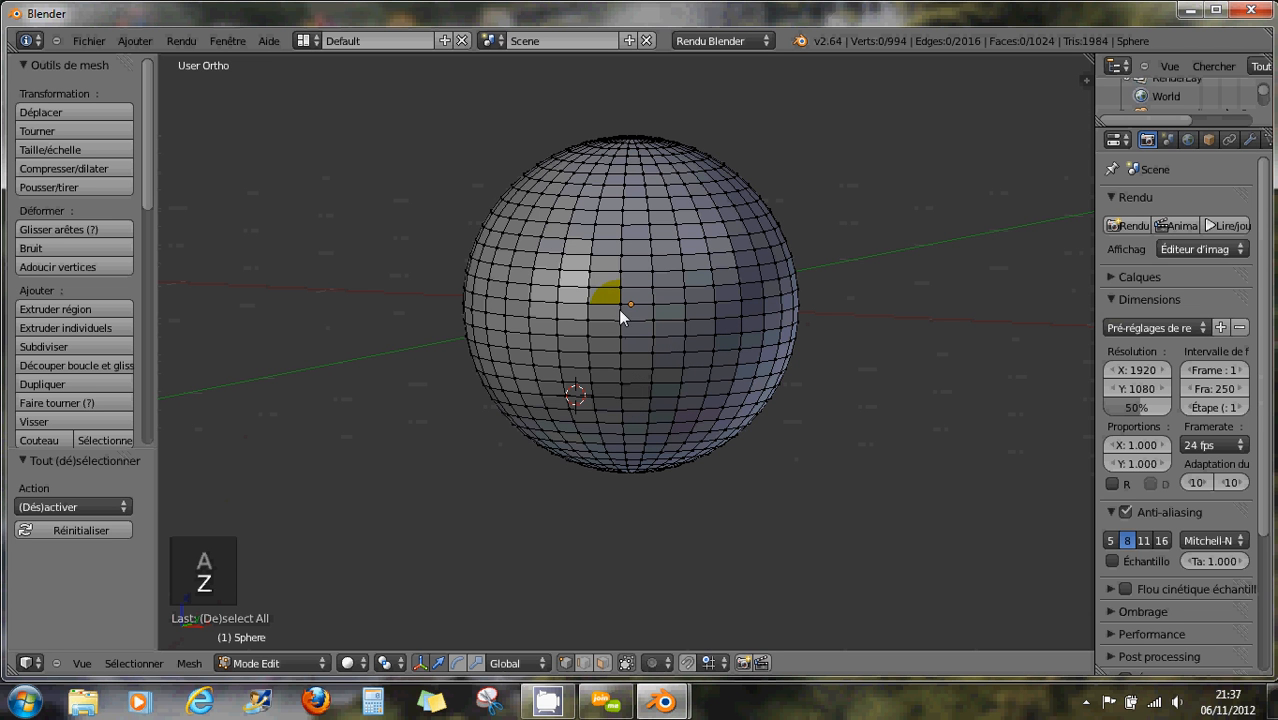
pyautogui.moveTo(621, 313)
pyautogui.mouseDown(button='middle')
pyautogui.moveTo(766, 320)
pyautogui.moveTo(425, 222)
pyautogui.moveTo(639, 335)
pyautogui.moveTo(548, 310)
pyautogui.mouseUp(button='middle')
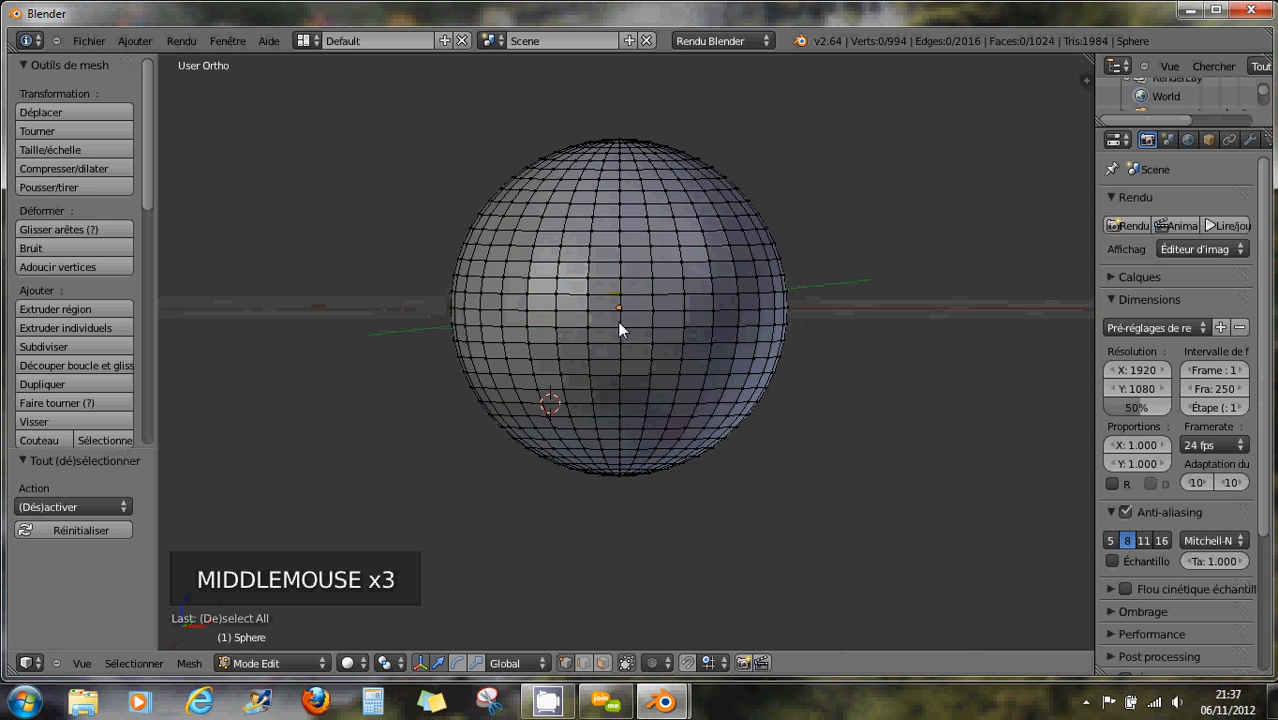
pyautogui.moveTo(637, 333); pyautogui.dragTo(622, 342, button='middle')
pyautogui.scroll(1, 626, 338)
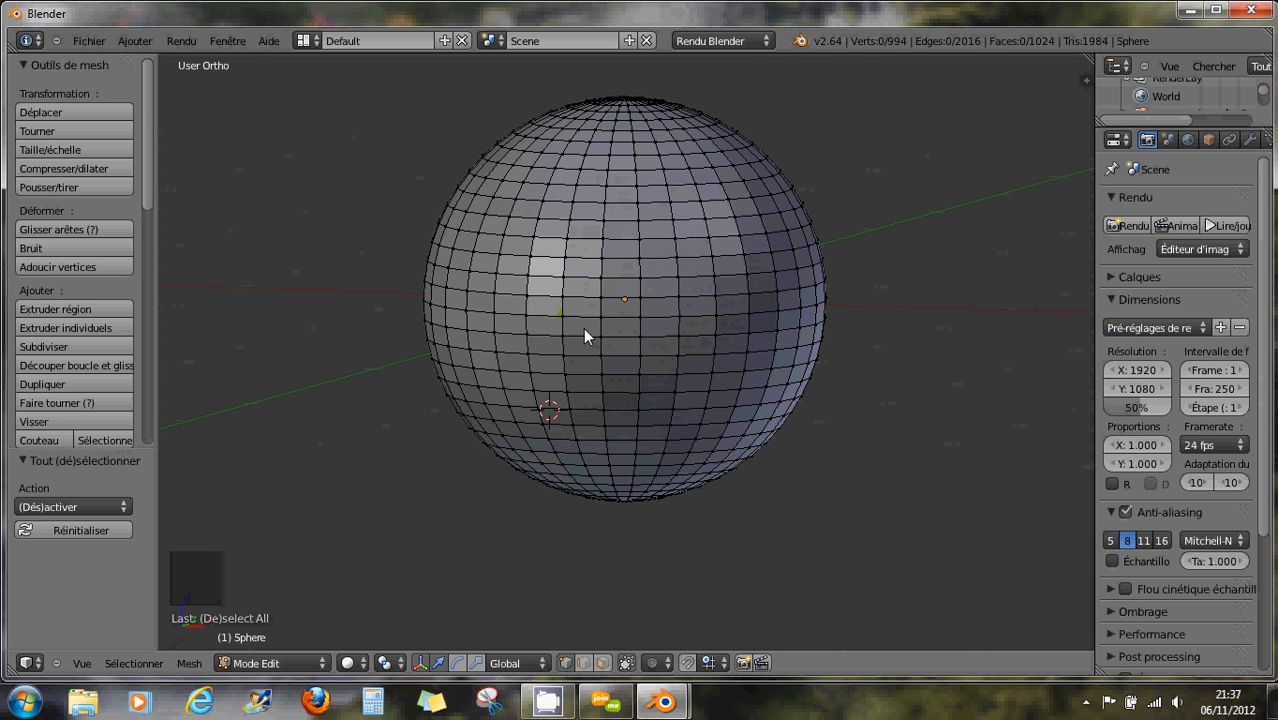
pyautogui.moveTo(596, 323); pyautogui.dragTo(625, 326, button='middle')
pyautogui.scroll(1, 625, 333)
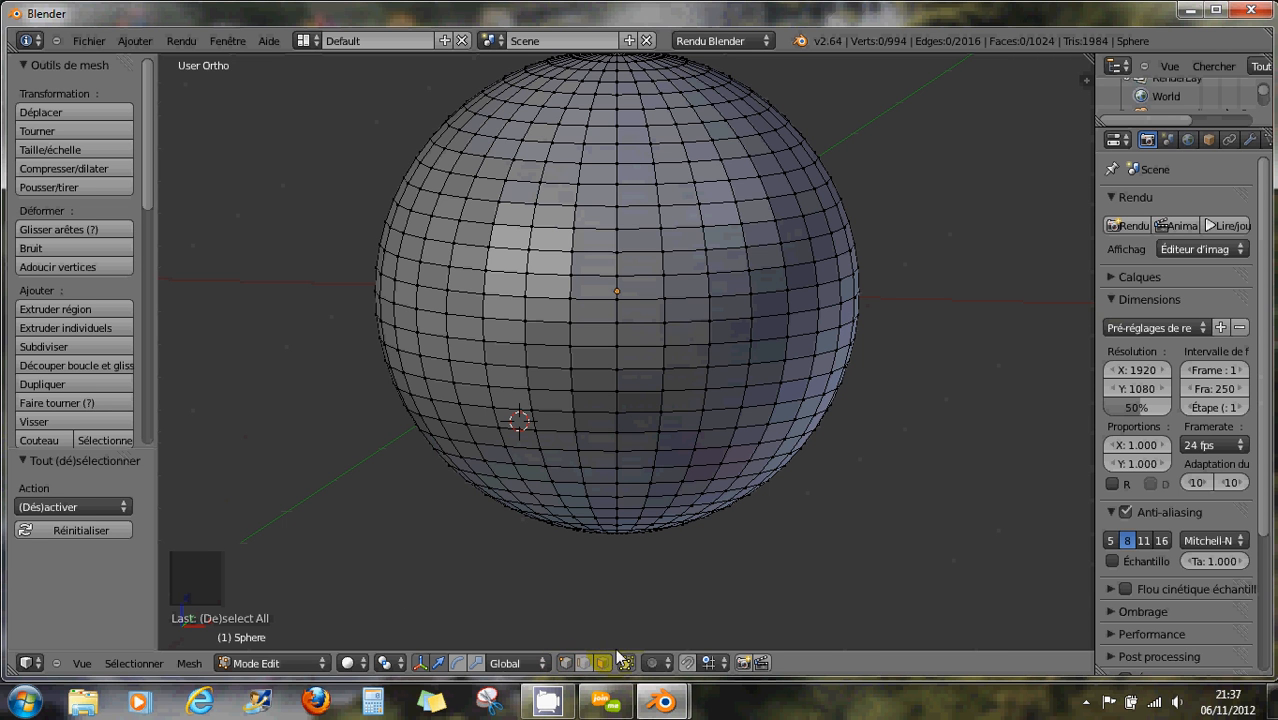
# - Turn off the limit-selection-to-visible option so the sphere's hidden geometry shows through in solid shading
pyautogui.click(584, 663)
pyautogui.click(602, 663)
pyautogui.click(624, 662)
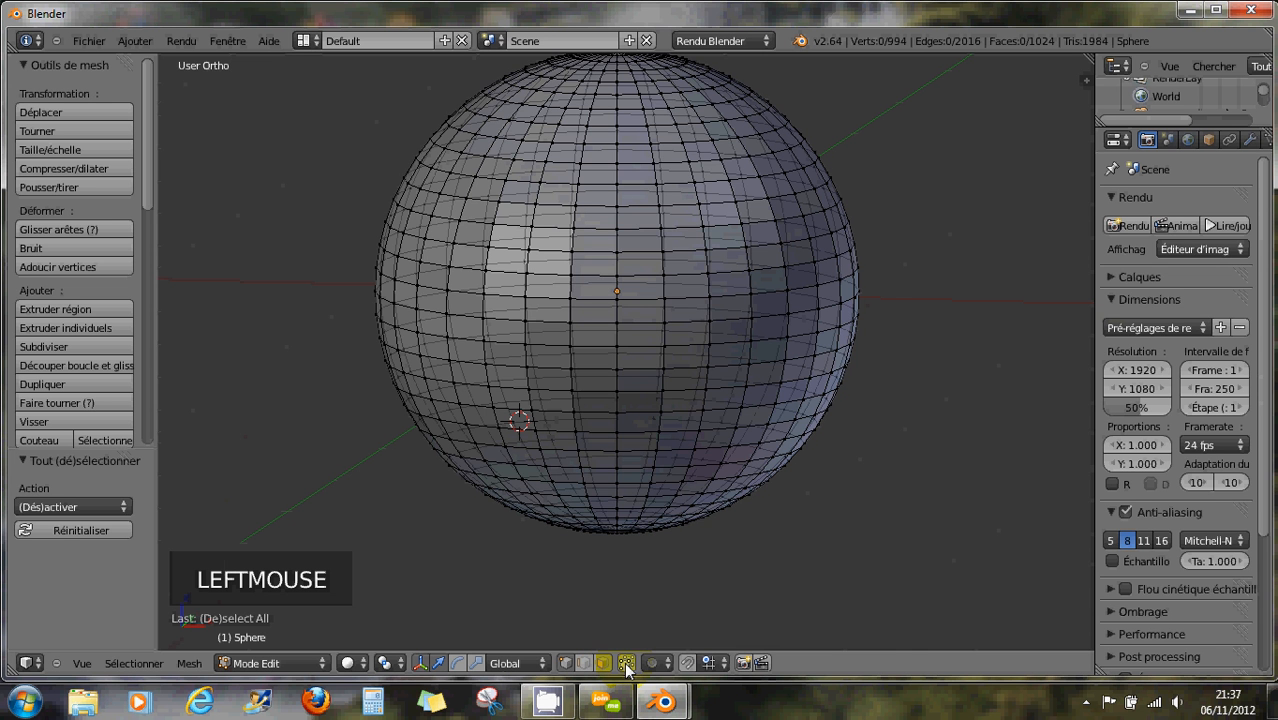
pyautogui.click(626, 664)
pyautogui.click(626, 664)
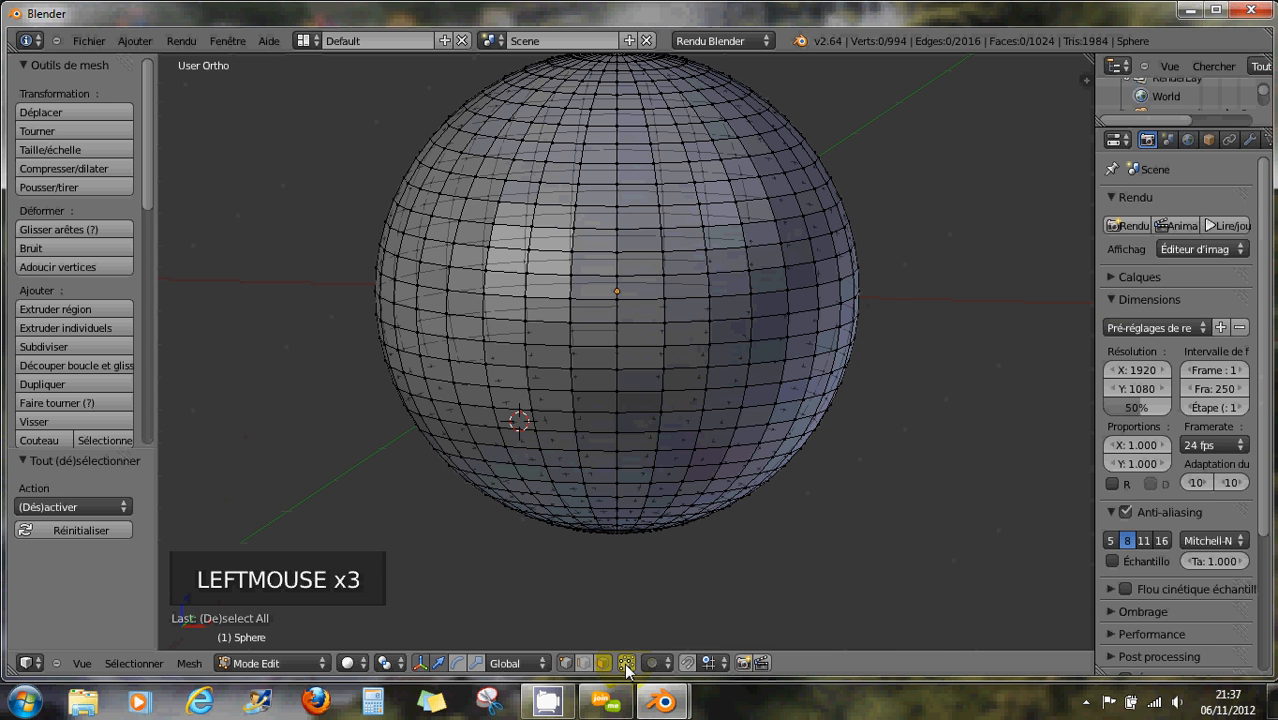
# - Compare the mesh in wireframe and solid shading, and with its hidden geometry concealed and showing through
pyautogui.moveTo(608, 585)
pyautogui.mouseDown(button='middle')
pyautogui.moveTo(584, 538)
pyautogui.moveTo(597, 575)
pyautogui.mouseUp(button='middle')
pyautogui.press('z')
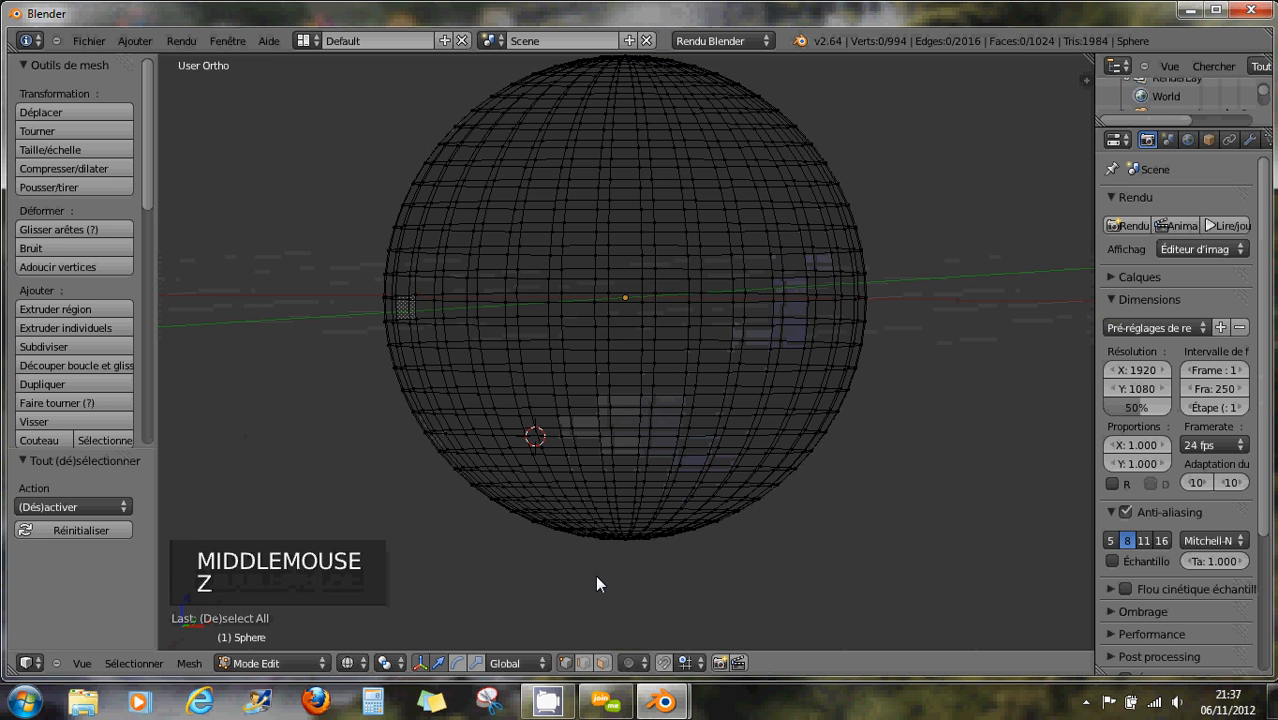
pyautogui.press('z')
pyautogui.press('z')
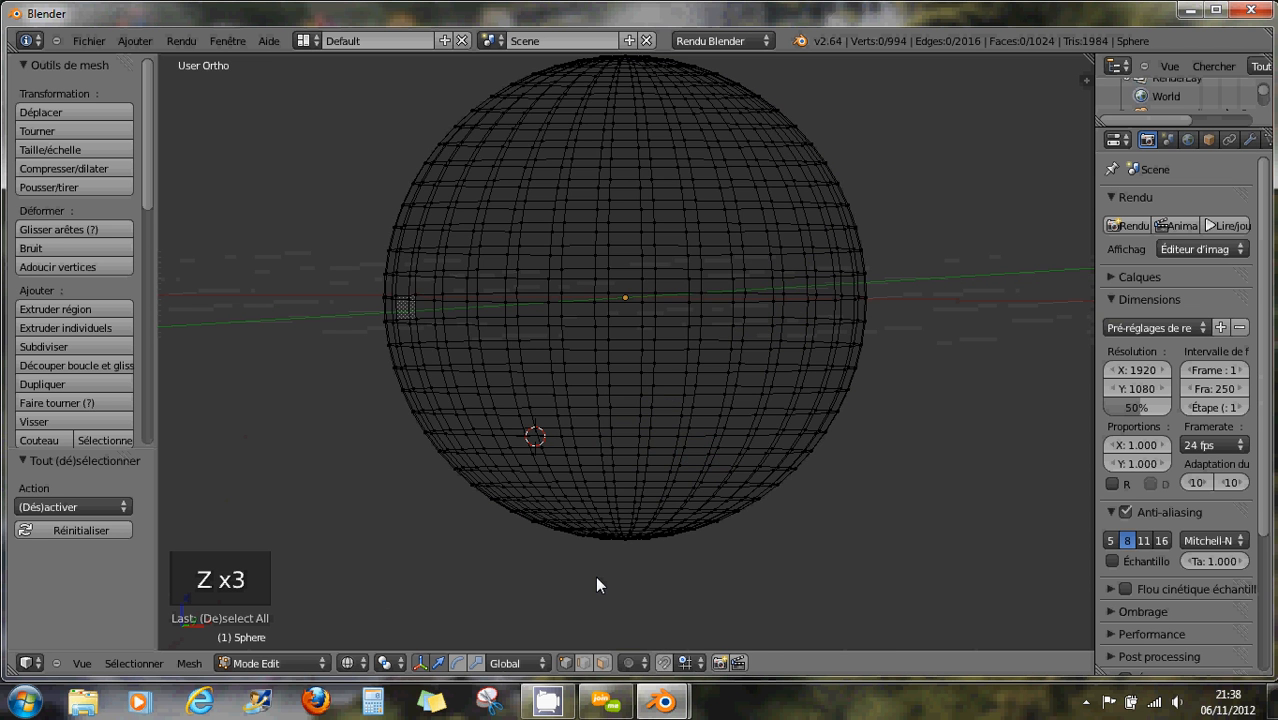
pyautogui.press('z')
pyautogui.moveTo(631, 634)
pyautogui.mouseDown(button='middle')
pyautogui.moveTo(635, 559)
pyautogui.moveTo(634, 635)
pyautogui.mouseUp(button='middle')
pyautogui.click(625, 666)
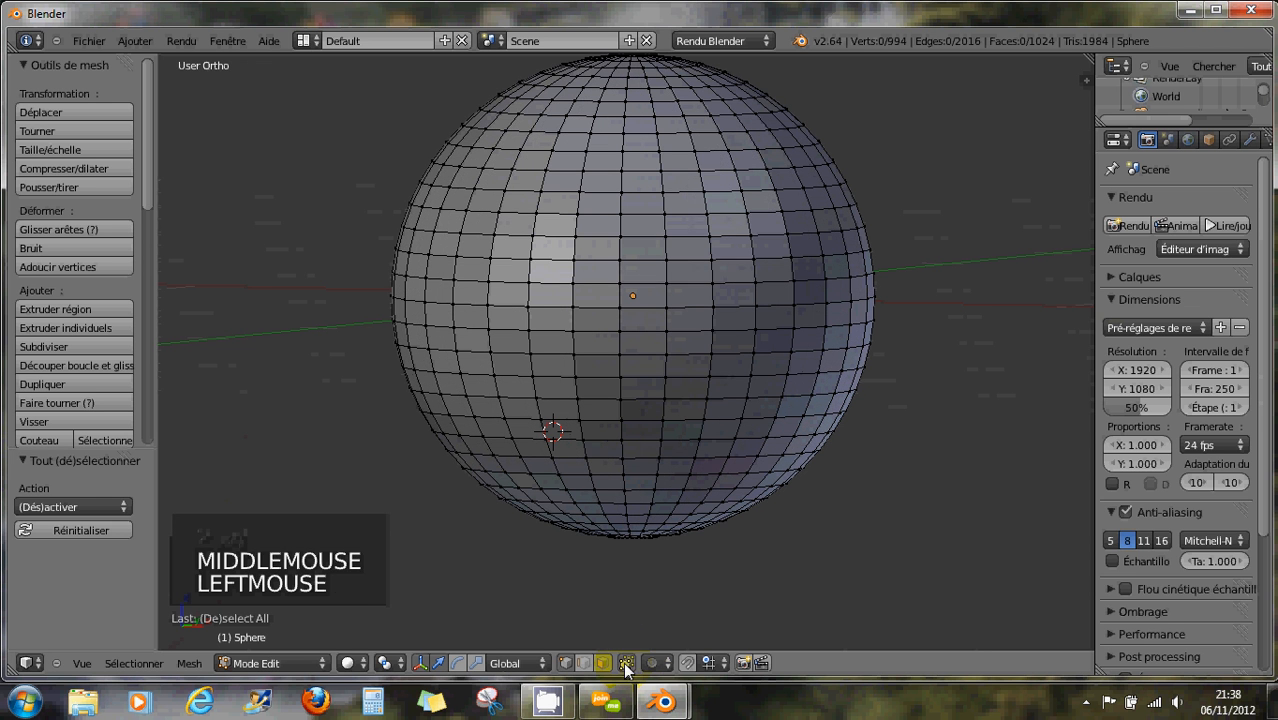
pyautogui.click(625, 666)
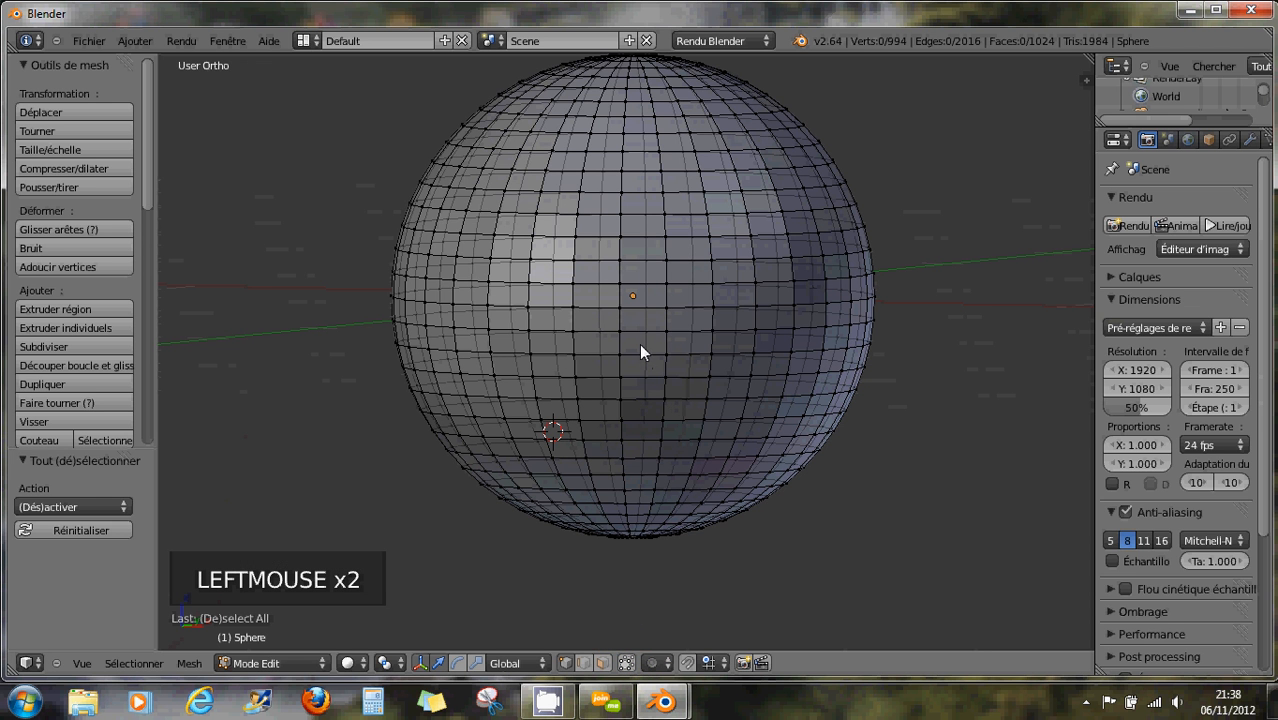
# - Box-select a rectangular area in the middle of the sphere through its front and back geometry
pyautogui.press('b')
pyautogui.moveTo(552, 246); pyautogui.dragTo(745, 416)
pyautogui.moveTo(751, 426)
pyautogui.mouseDown(button='middle')
pyautogui.moveTo(736, 405)
pyautogui.moveTo(465, 397)
pyautogui.moveTo(765, 421)
pyautogui.moveTo(771, 440)
pyautogui.mouseUp(button='middle')
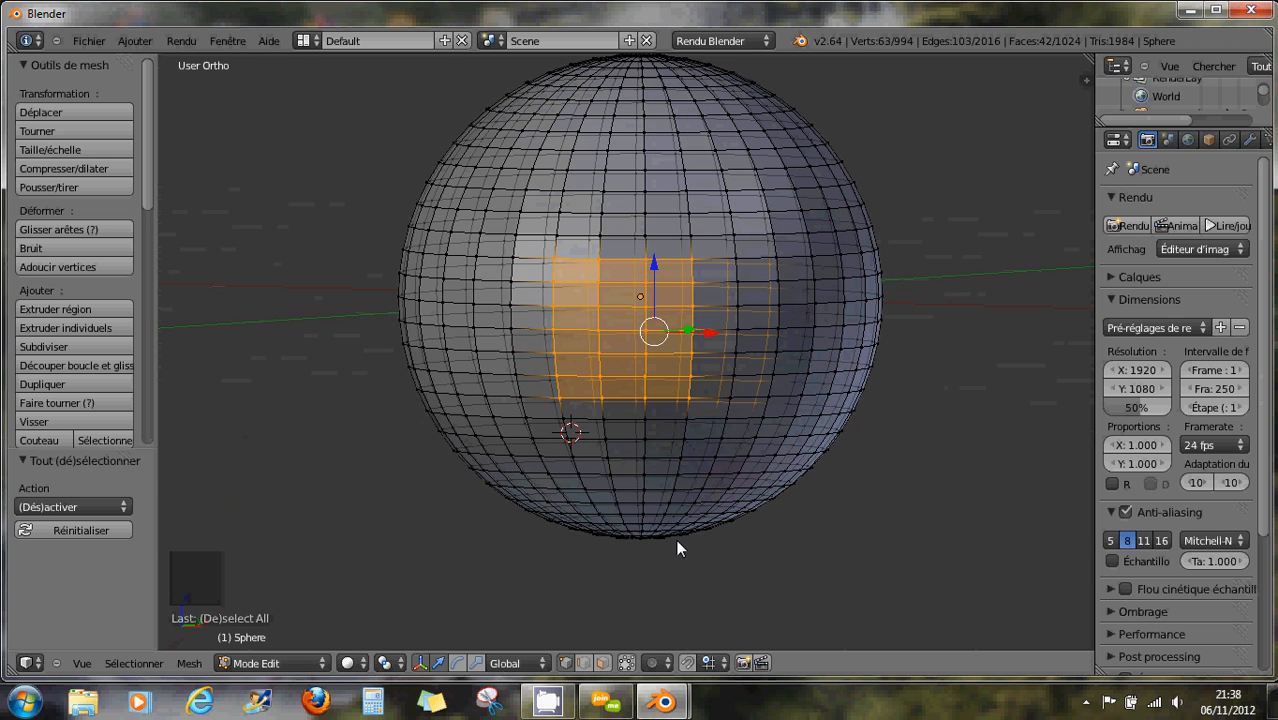
# - Limit selection to visible geometry again and deselect the whole mesh
pyautogui.click(626, 662)
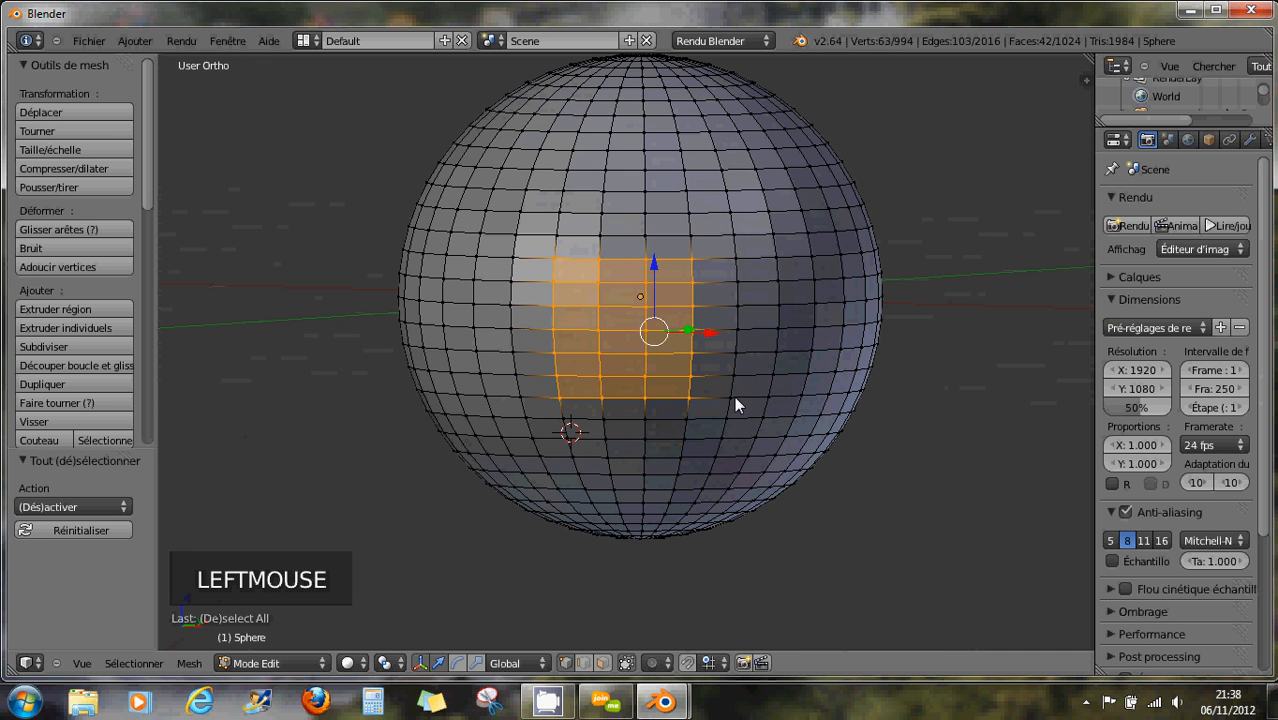
pyautogui.press('a')
pyautogui.moveTo(668, 377); pyautogui.dragTo(662, 475, button='middle')
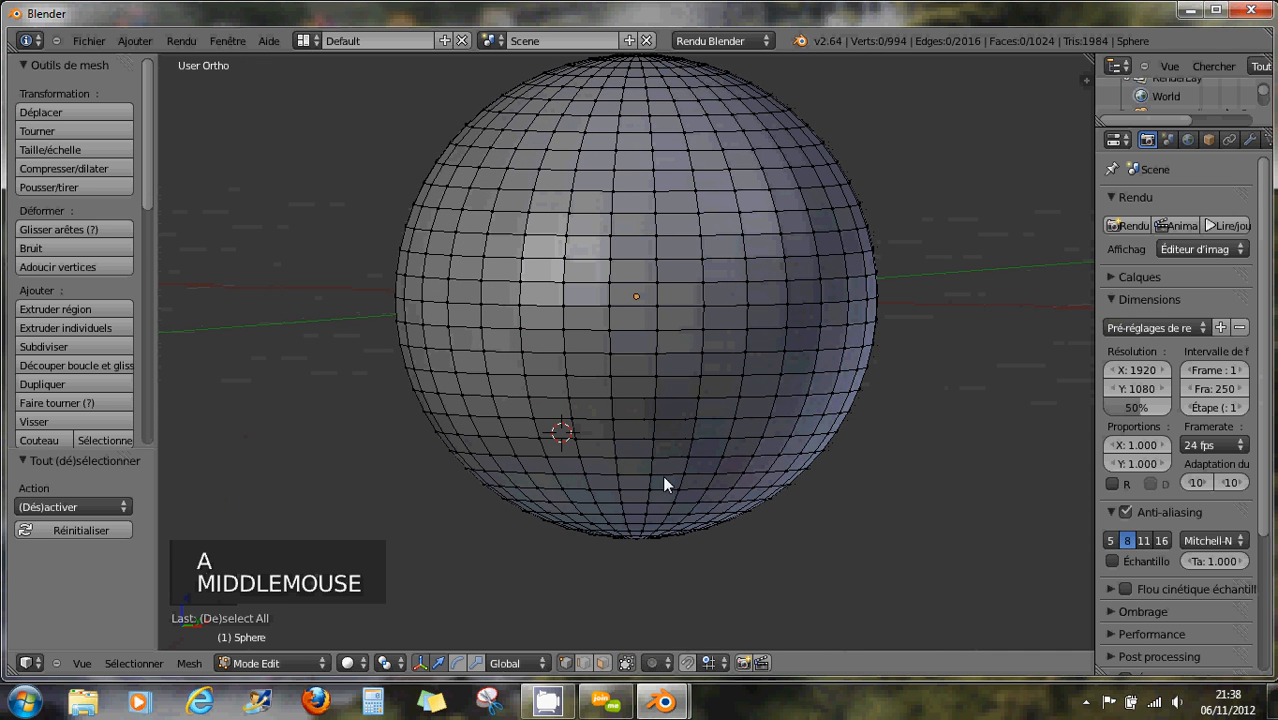
# - Switch to face selection, pick a face near the sphere's centre, and circle-select the patch of faces around it
pyautogui.click(603, 664)
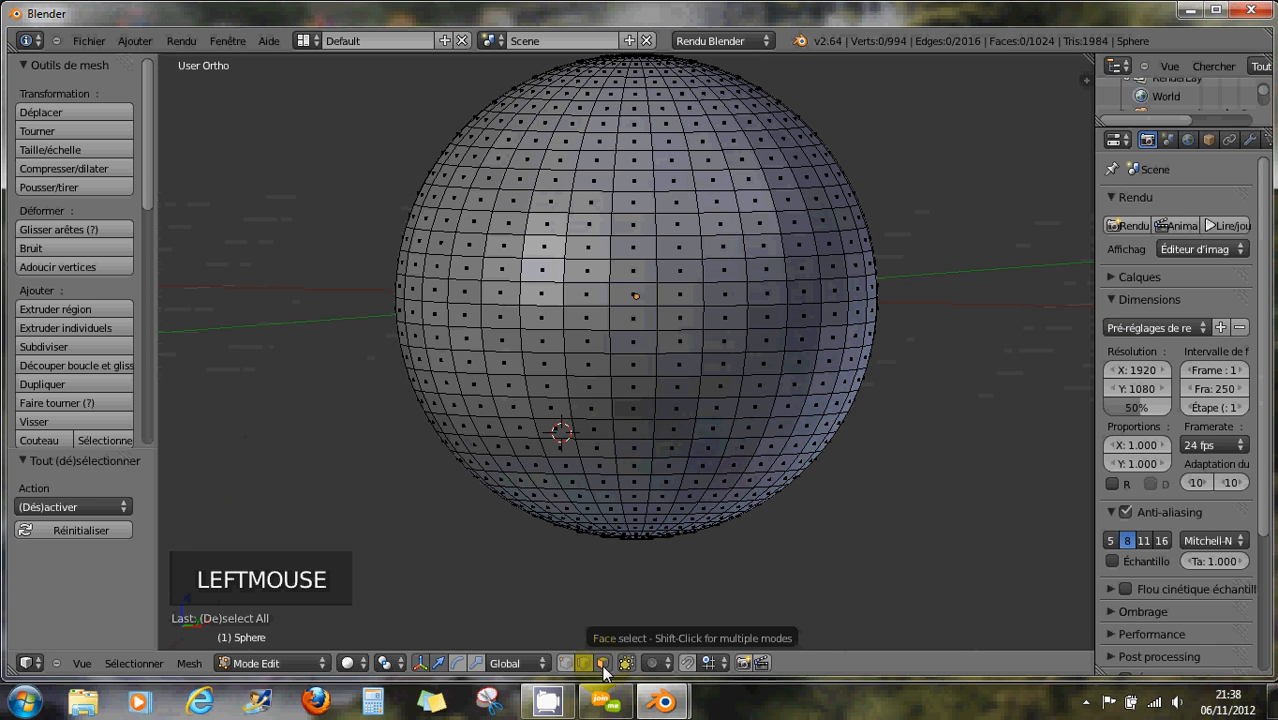
pyautogui.scroll(1, 680, 340)
pyautogui.rightClick(625, 314)
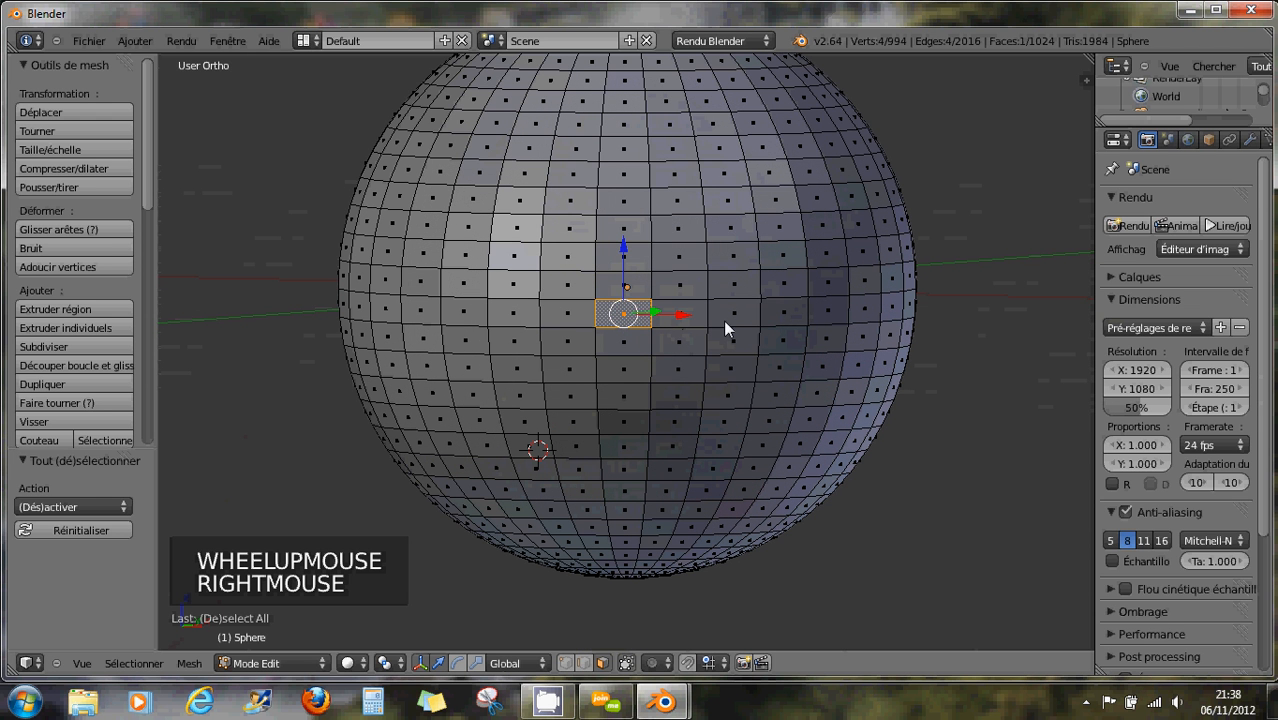
pyautogui.press('c')
pyautogui.click(651, 315)
pyautogui.rightClick(651, 315)
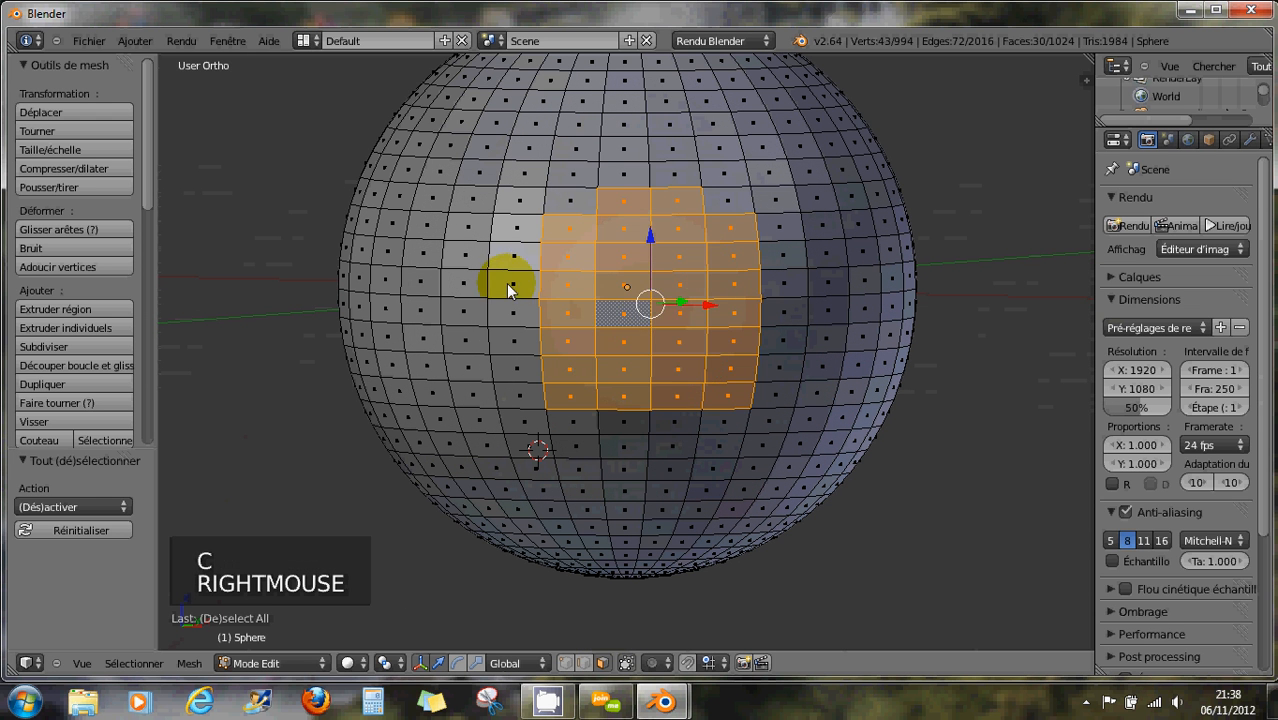
# - Replace the selection with a single face left of the patch's centre and add neighbouring faces to it
pyautogui.rightClick(510, 285)
pyautogui.keyDown('shift'); pyautogui.rightClick(570, 284); pyautogui.keyUp('shift')
pyautogui.keyDown('shift'); pyautogui.rightClick(620, 288); pyautogui.keyUp('shift')
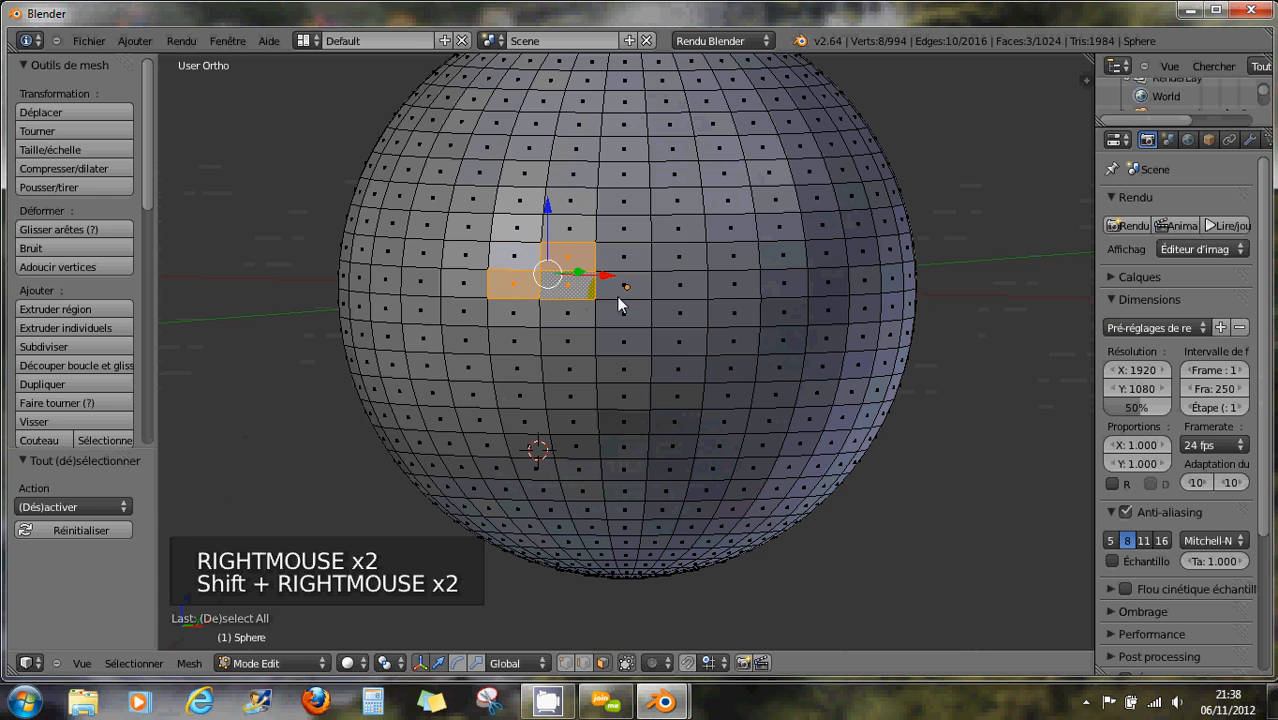
# - Extend the face selection near the sphere's centre into a block three rows high and five faces wide
pyautogui.keyDown('shift'); pyautogui.rightClick(568, 258); pyautogui.keyUp('shift')
pyautogui.keyDown('shift'); pyautogui.rightClick(628, 265); pyautogui.keyUp('shift')
pyautogui.keyDown('shift'); pyautogui.rightClick(666, 266); pyautogui.keyUp('shift')
pyautogui.keyDown('shift'); pyautogui.rightClick(682, 285); pyautogui.keyUp('shift')
pyautogui.keyDown('shift'); pyautogui.rightClick(735, 287); pyautogui.keyUp('shift')
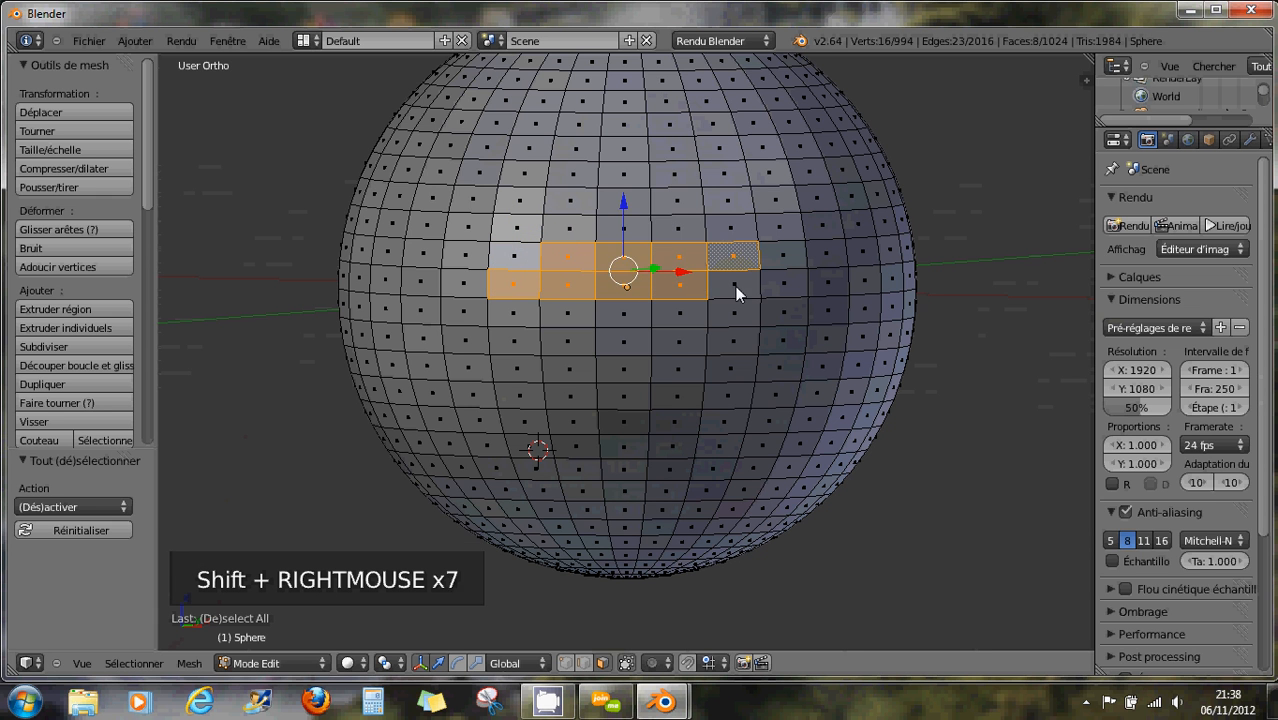
pyautogui.keyDown('shift'); pyautogui.rightClick(734, 258); pyautogui.keyUp('shift')
pyautogui.keyDown('shift'); pyautogui.rightClick(728, 316); pyautogui.keyUp('shift')
pyautogui.keyDown('shift'); pyautogui.rightClick(678, 316); pyautogui.keyUp('shift')
pyautogui.keyDown('shift'); pyautogui.rightClick(624, 316); pyautogui.keyUp('shift')
pyautogui.keyDown('shift'); pyautogui.rightClick(572, 316); pyautogui.keyUp('shift')
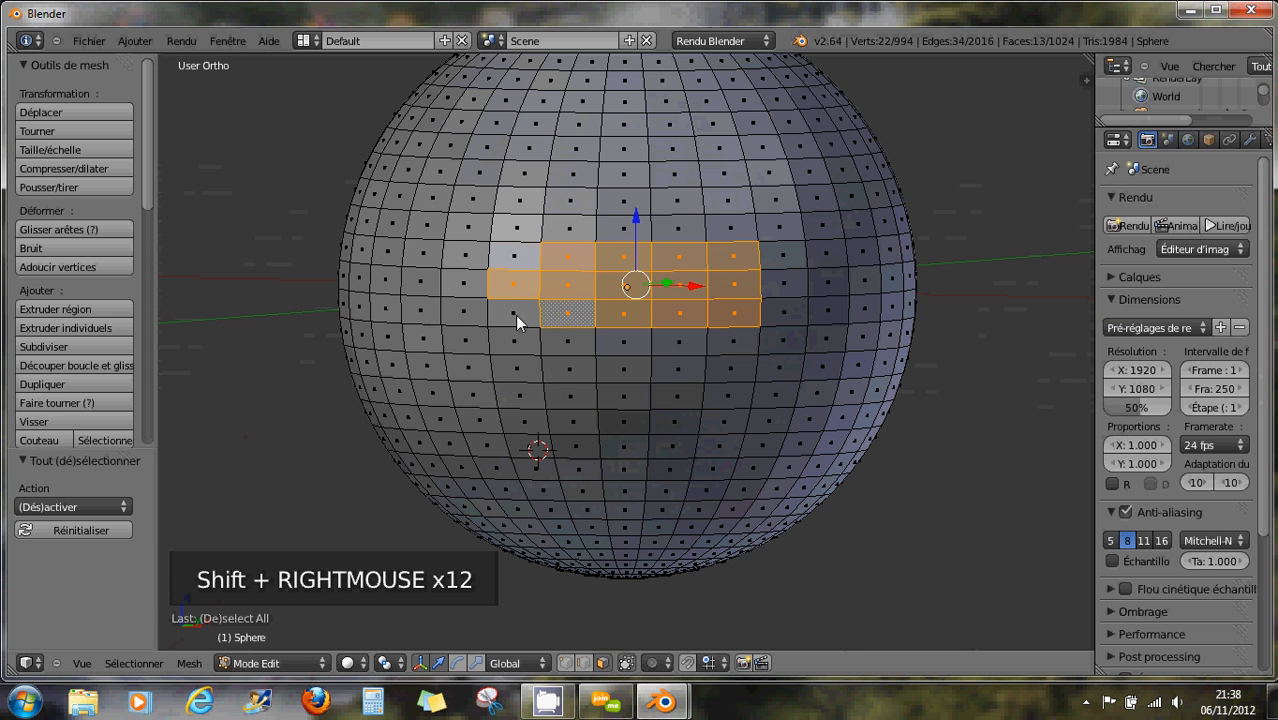
pyautogui.keyDown('shift'); pyautogui.rightClick(515, 315); pyautogui.keyUp('shift')
pyautogui.keyDown('shift'); pyautogui.rightClick(516, 258); pyautogui.keyUp('shift')
# - Add three adjacent faces directly below the middle and right columns of the selected block
pyautogui.moveTo(596, 329); pyautogui.dragTo(626, 305, button='middle')
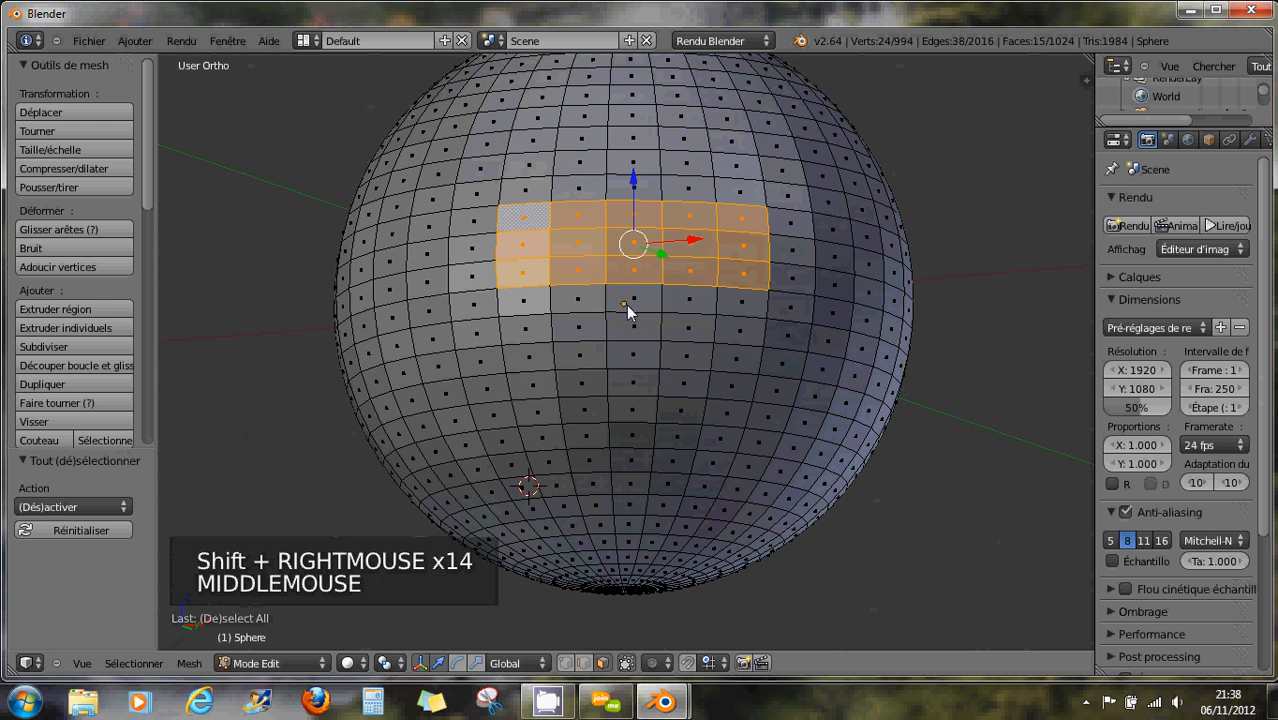
pyautogui.keyDown('shift'); pyautogui.rightClick(628, 300); pyautogui.keyUp('shift')
pyautogui.keyDown('shift'); pyautogui.rightClick(680, 302); pyautogui.keyUp('shift')
pyautogui.keyDown('shift'); pyautogui.rightClick(741, 300); pyautogui.keyUp('shift')
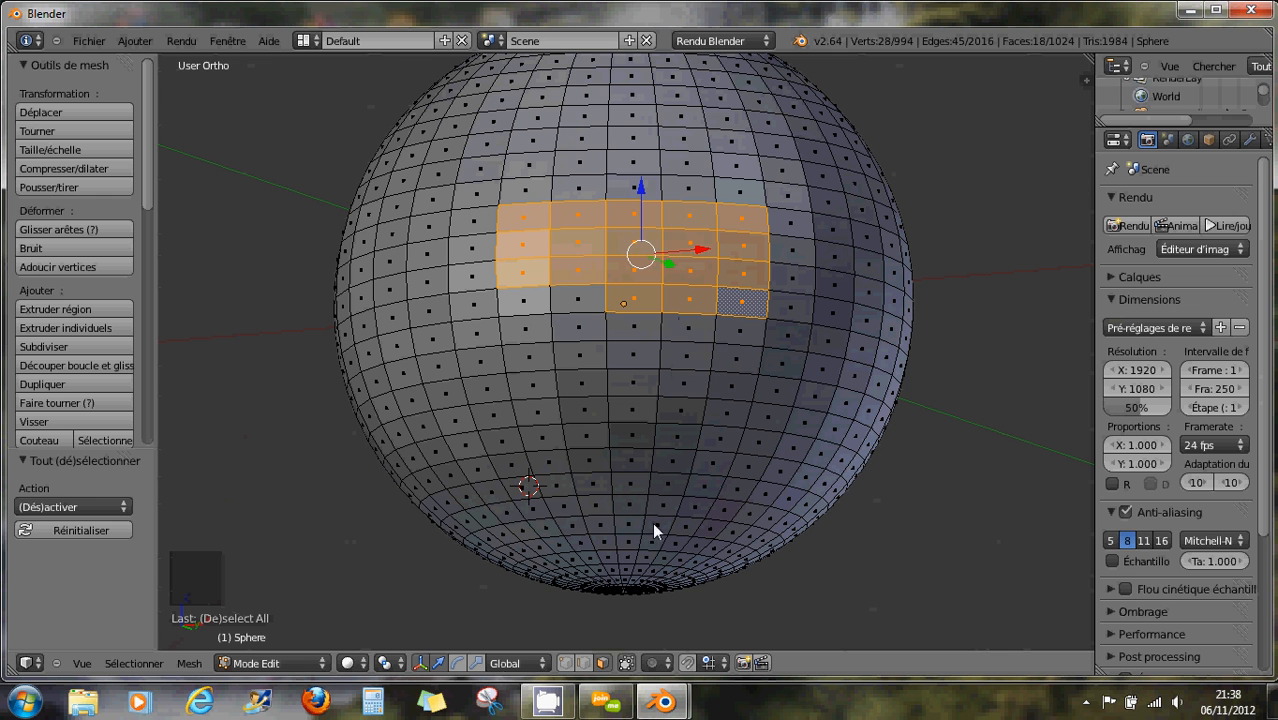
# - Deselect all faces, switch to edge selection, and pick a horizontal edge near the sphere's centre
pyautogui.press('a')
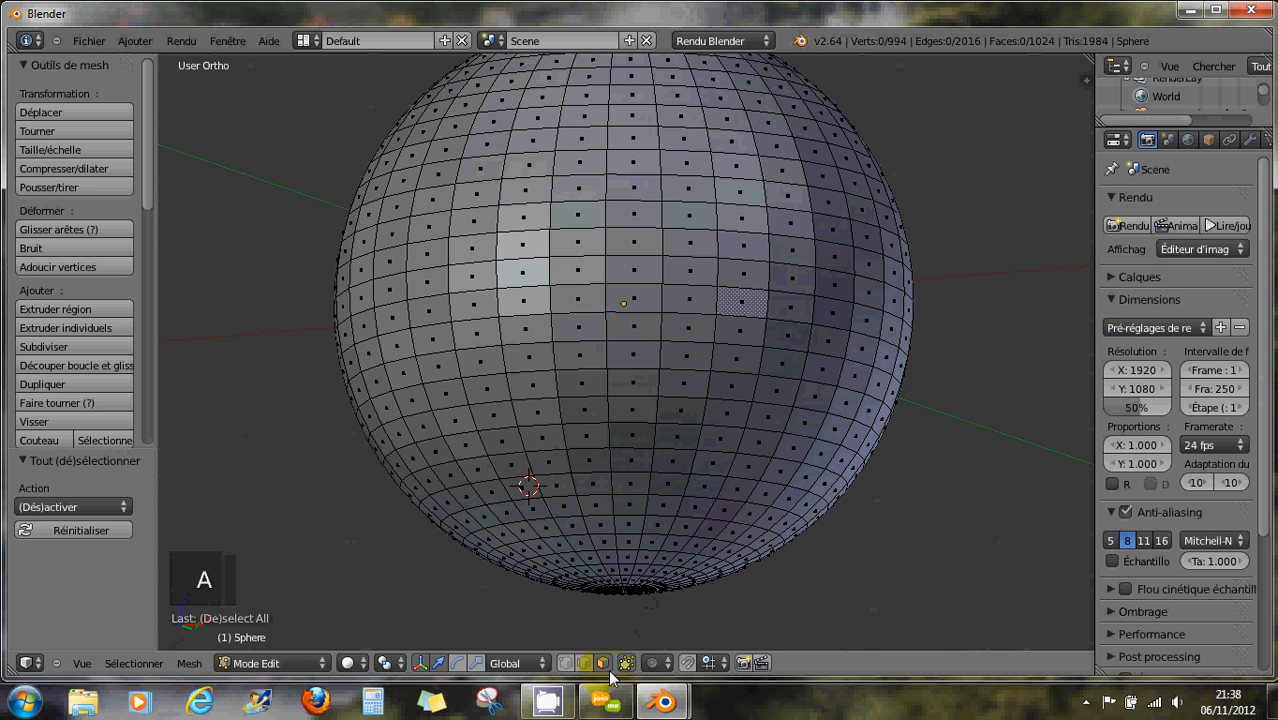
pyautogui.click(589, 664)
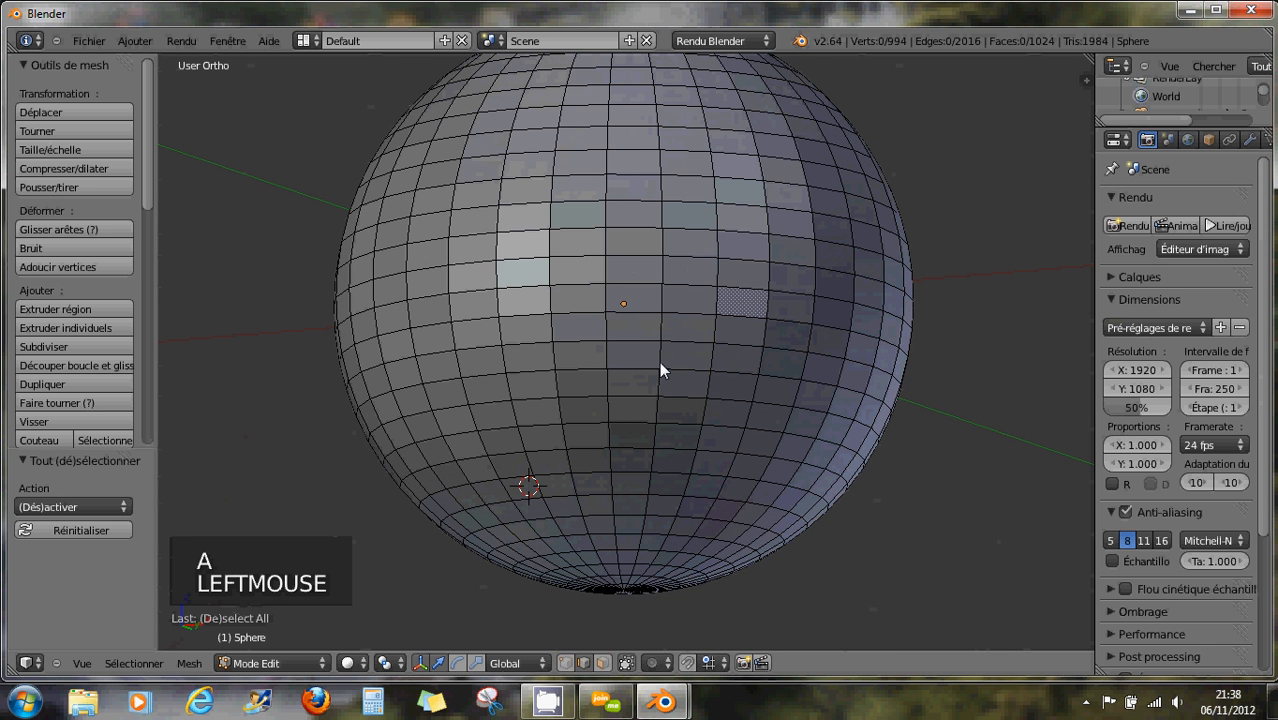
pyautogui.scroll(1, 660, 365)
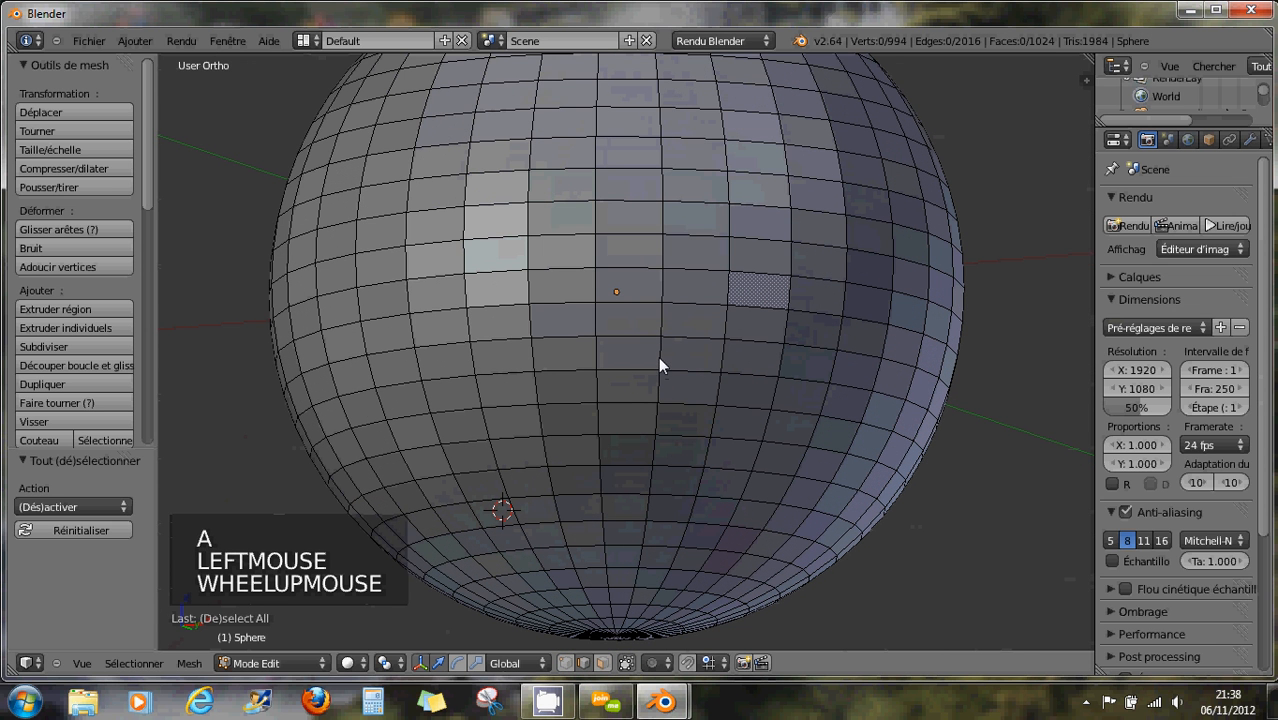
pyautogui.rightClick(622, 268)
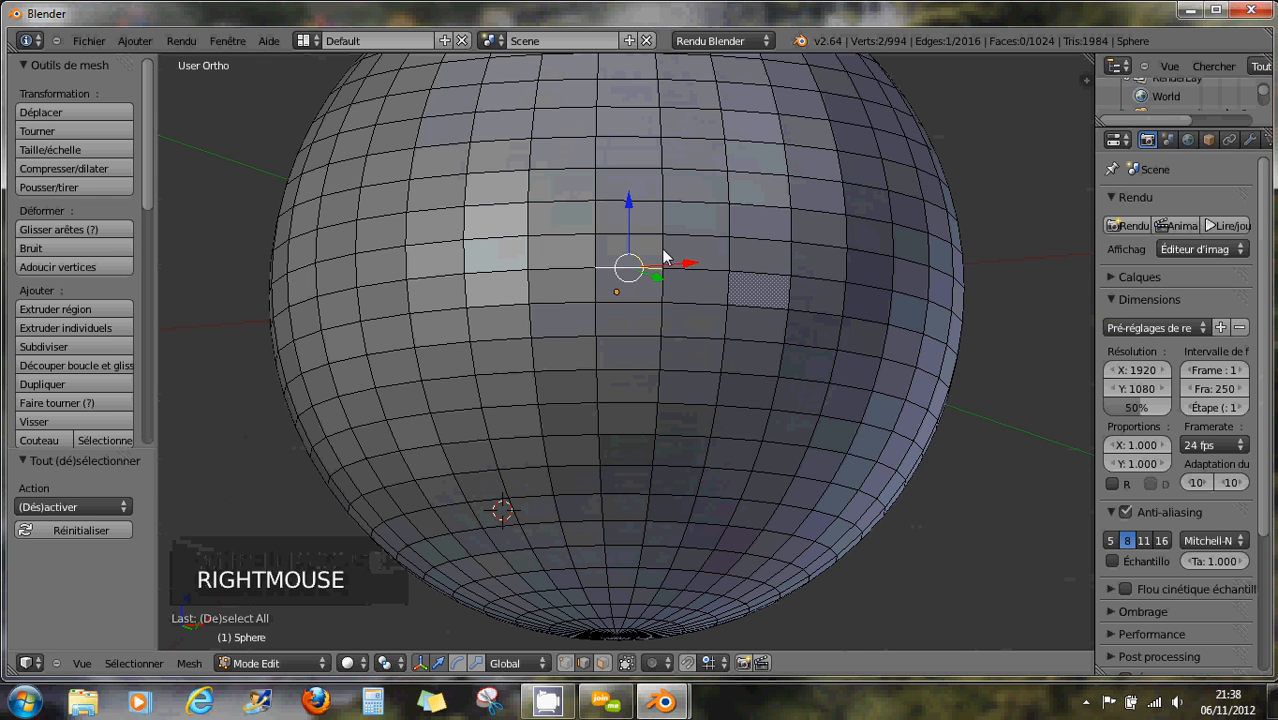
# - Add connected edges to form a staircase path rising to the upper right, plus one edge at its left end
pyautogui.keyDown('shift'); pyautogui.rightClick(662, 207); pyautogui.keyUp('shift')
pyautogui.keyDown('shift'); pyautogui.rightClick(686, 195); pyautogui.keyUp('shift')
pyautogui.keyDown('shift'); pyautogui.rightClick(720, 205); pyautogui.keyUp('shift')
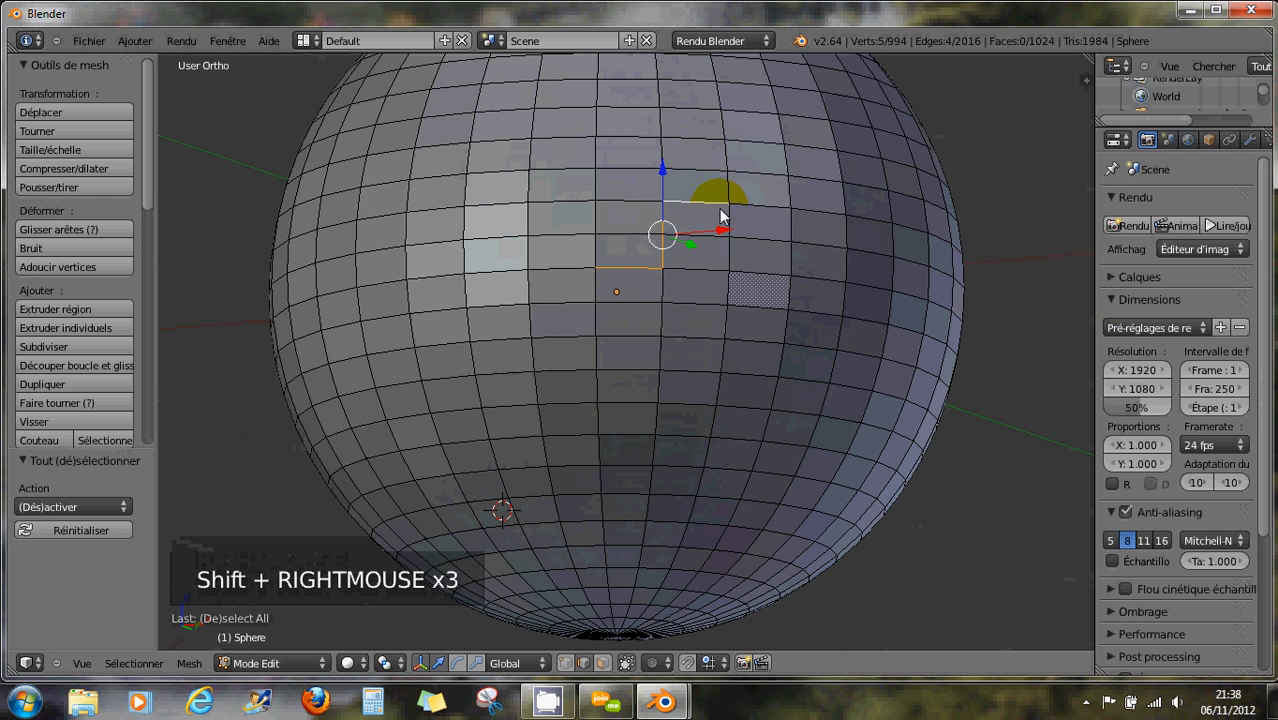
pyautogui.keyDown('shift'); pyautogui.rightClick(750, 206); pyautogui.keyUp('shift')
pyautogui.keyDown('shift'); pyautogui.rightClick(790, 197); pyautogui.keyUp('shift')
pyautogui.keyDown('shift'); pyautogui.rightClick(786, 160); pyautogui.keyUp('shift')
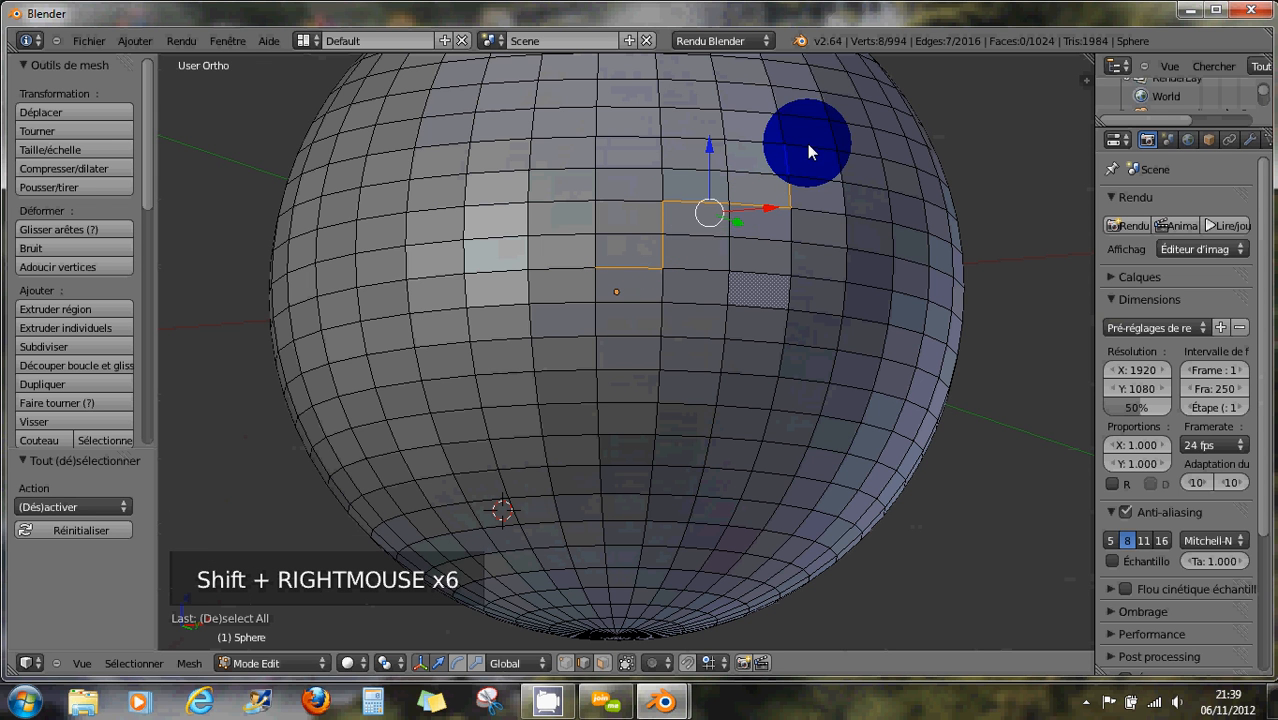
pyautogui.keyDown('shift'); pyautogui.rightClick(805, 148); pyautogui.keyUp('shift')
pyautogui.keyDown('shift'); pyautogui.rightClick(849, 152); pyautogui.keyUp('shift')
pyautogui.keyDown('shift'); pyautogui.rightClick(875, 150); pyautogui.keyUp('shift')
pyautogui.keyDown('shift'); pyautogui.rightClick(866, 110); pyautogui.keyUp('shift')
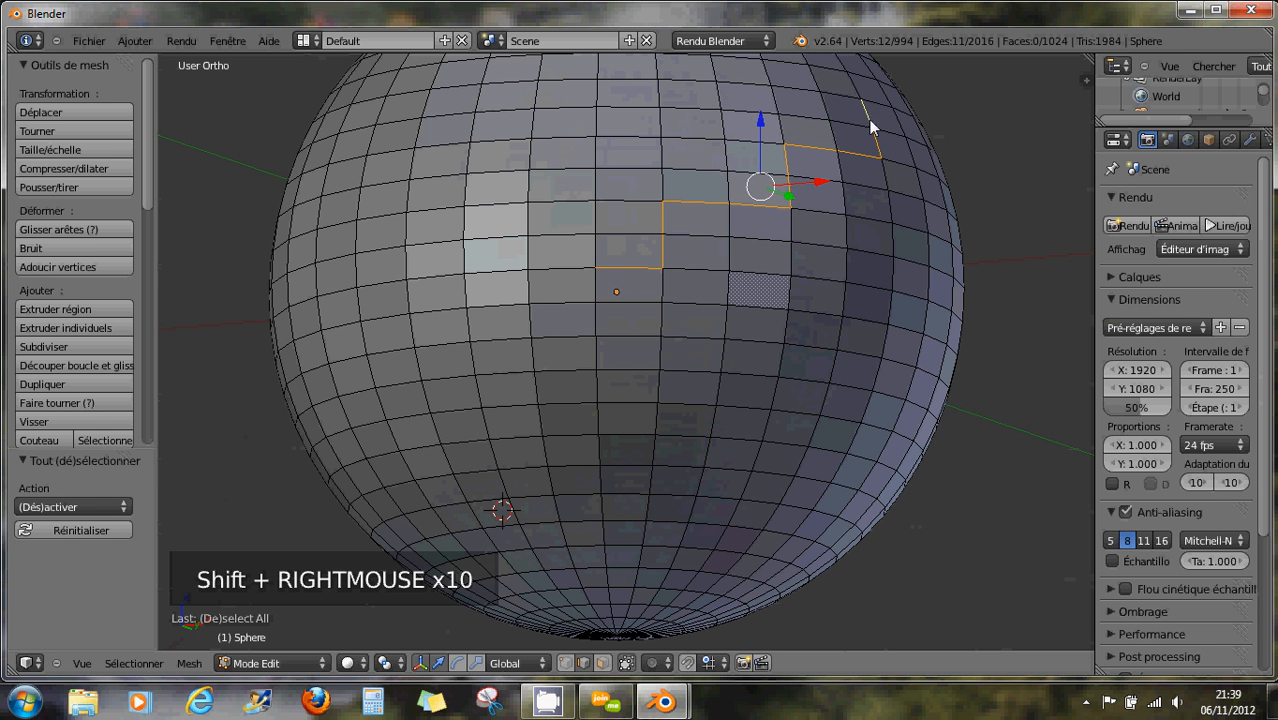
pyautogui.moveTo(836, 250); pyautogui.dragTo(809, 283, button='middle')
pyautogui.keyDown('shift'); pyautogui.rightClick(531, 322); pyautogui.keyUp('shift')
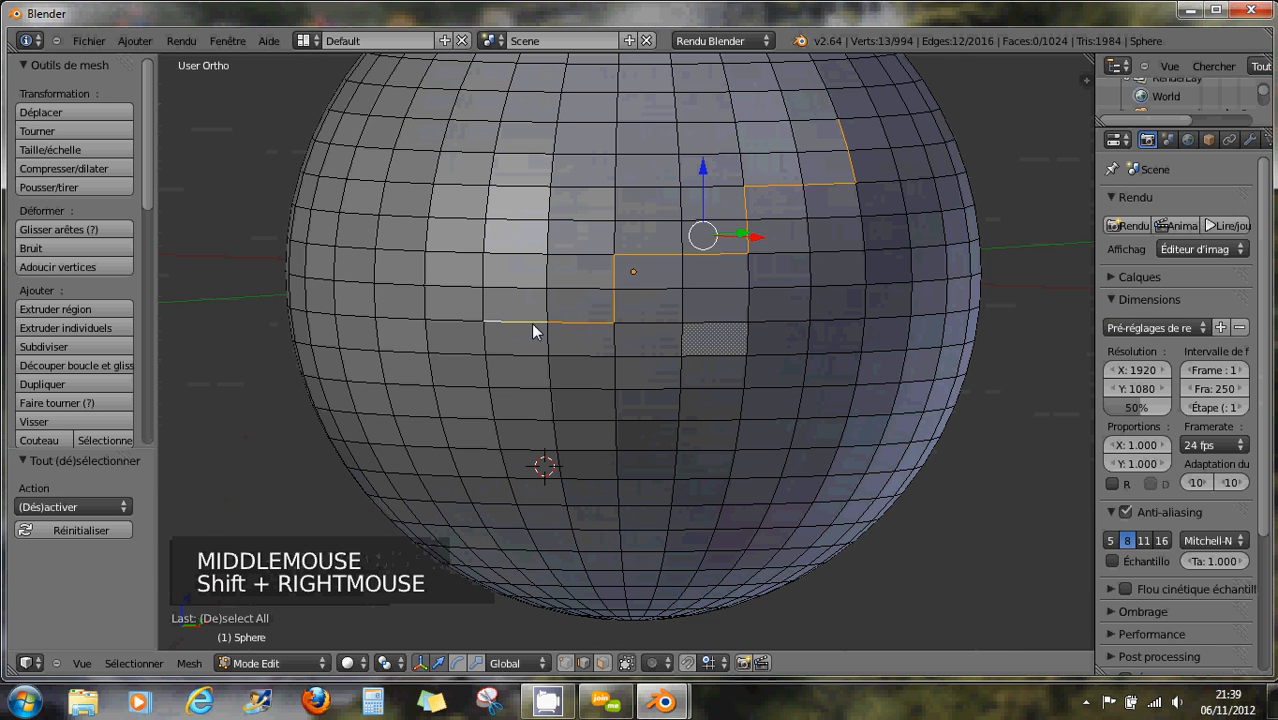
# - Switch to vertex selection and select three adjacent vertices in a horizontal row just below the sphere's centre
pyautogui.moveTo(694, 378); pyautogui.dragTo(683, 439, button='middle')
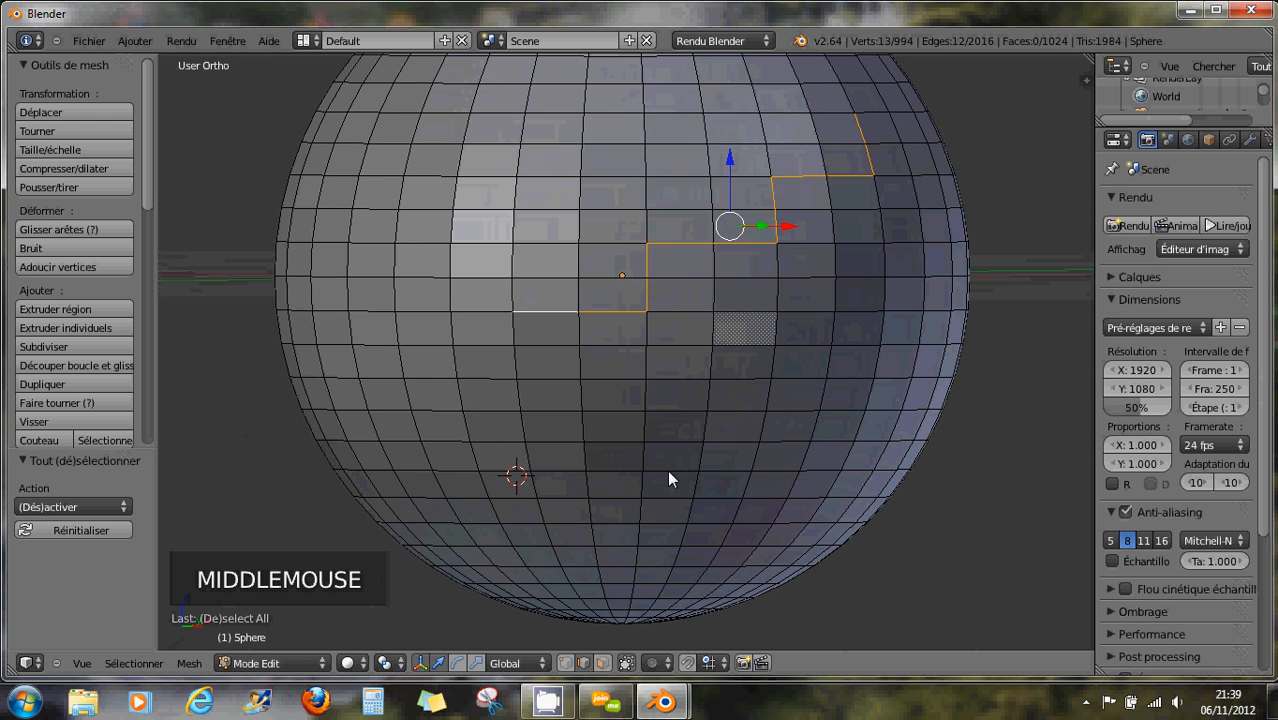
pyautogui.moveTo(601, 571); pyautogui.dragTo(613, 545, button='middle')
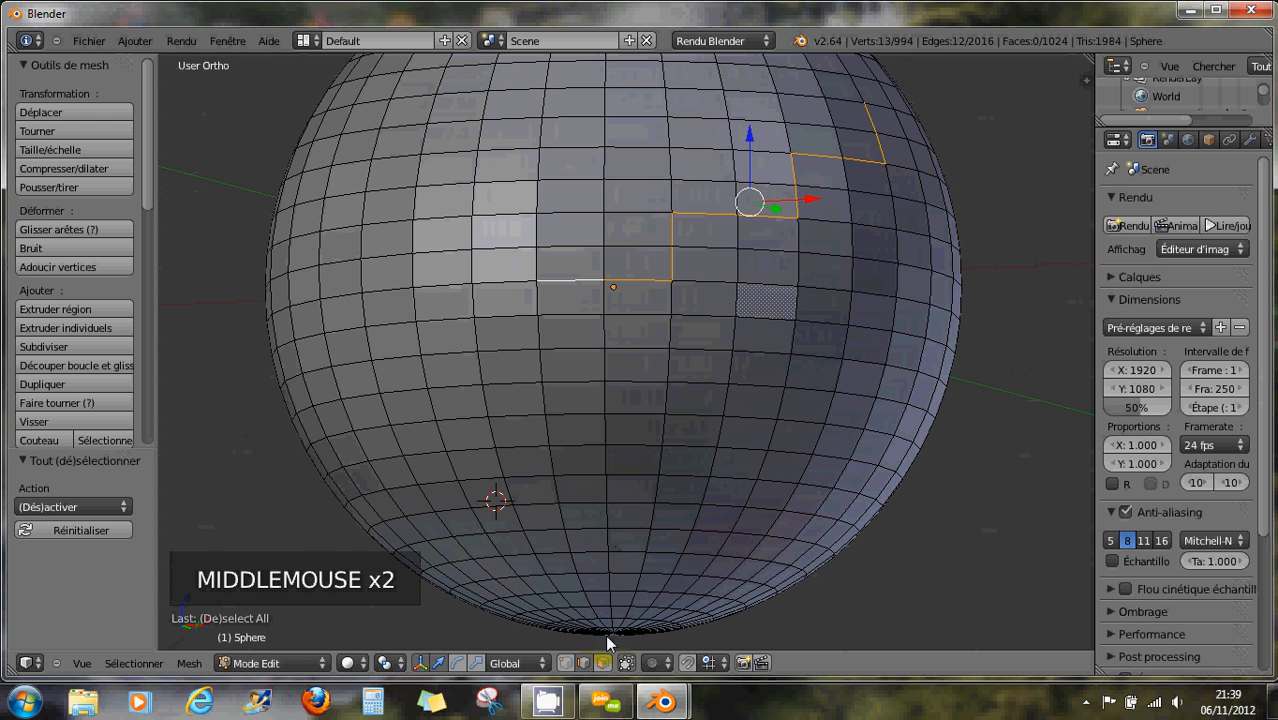
pyautogui.click(566, 663)
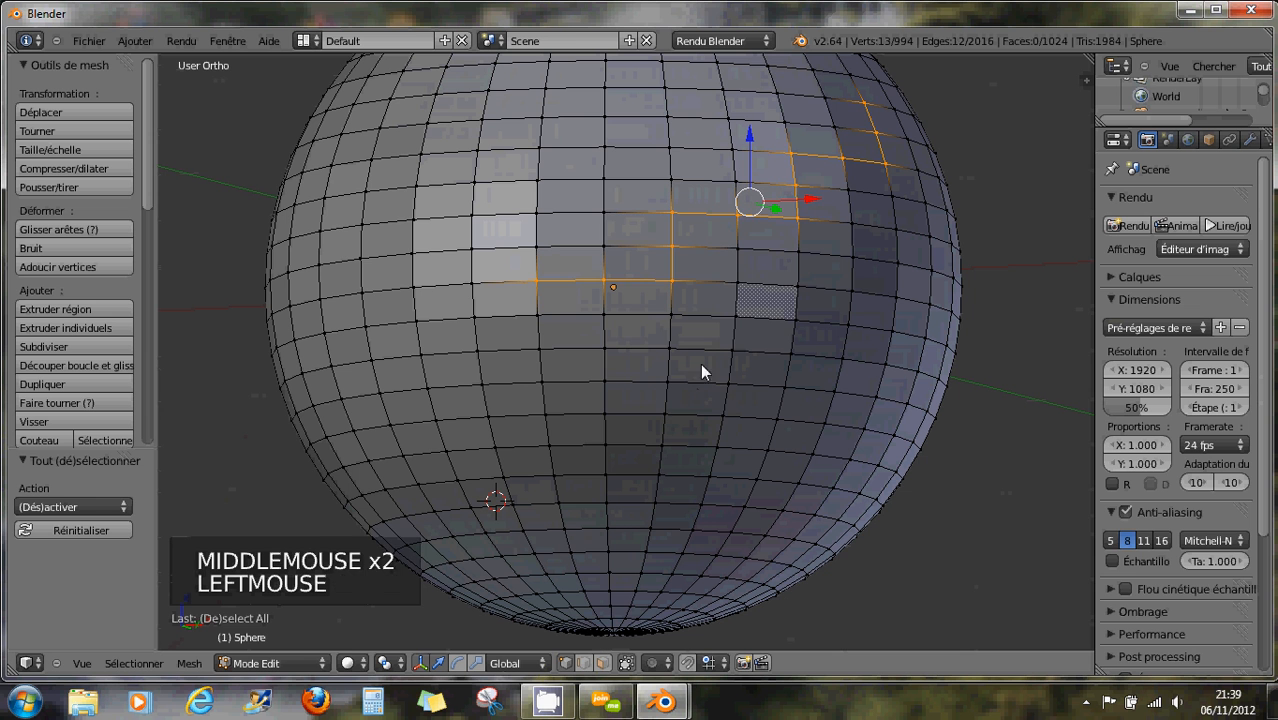
pyautogui.rightClick(672, 356)
pyautogui.keyDown('shift'); pyautogui.rightClick(734, 351); pyautogui.keyUp('shift')
pyautogui.keyDown('shift'); pyautogui.rightClick(789, 349); pyautogui.keyUp('shift')
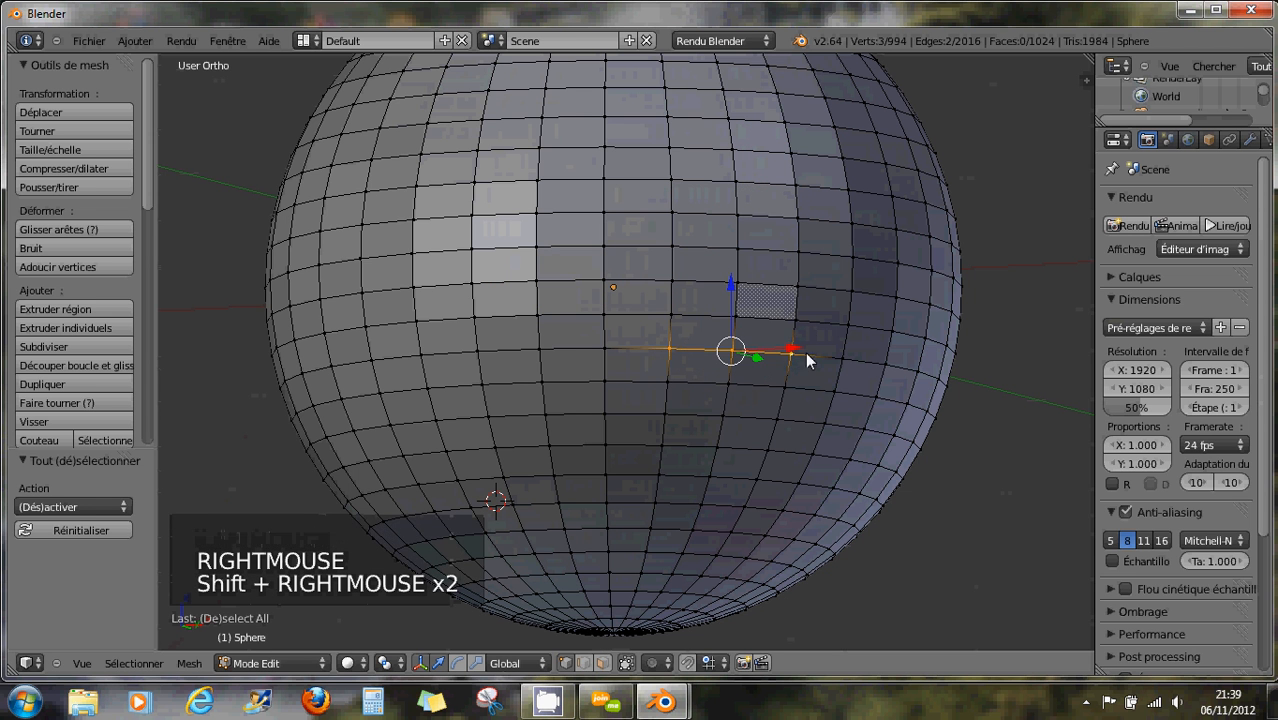
# - Replace the selection with a vertex right of the sphere's centre and add five nearby vertices to it
pyautogui.rightClick(803, 317)
pyautogui.keyDown('shift'); pyautogui.rightClick(860, 337); pyautogui.keyUp('shift')
pyautogui.keyDown('shift'); pyautogui.rightClick(879, 369); pyautogui.keyUp('shift')
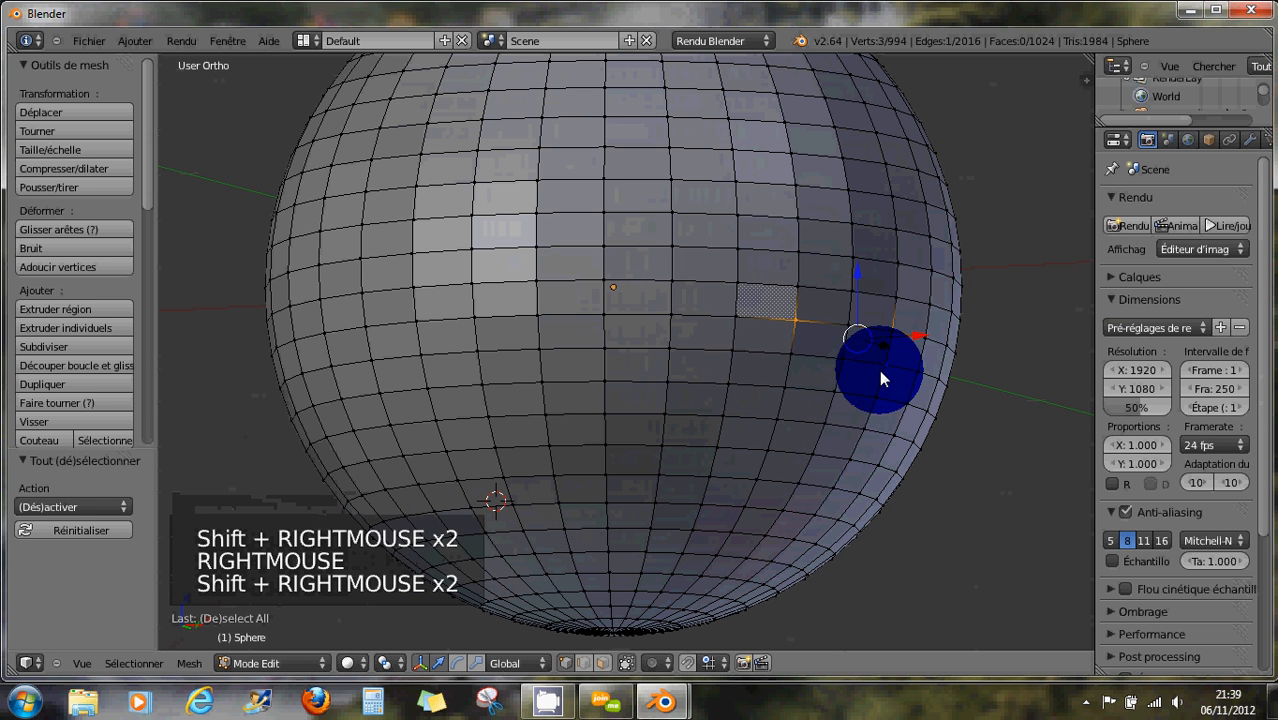
pyautogui.keyDown('shift'); pyautogui.rightClick(853, 400); pyautogui.keyUp('shift')
pyautogui.keyDown('shift'); pyautogui.rightClick(820, 418); pyautogui.keyUp('shift')
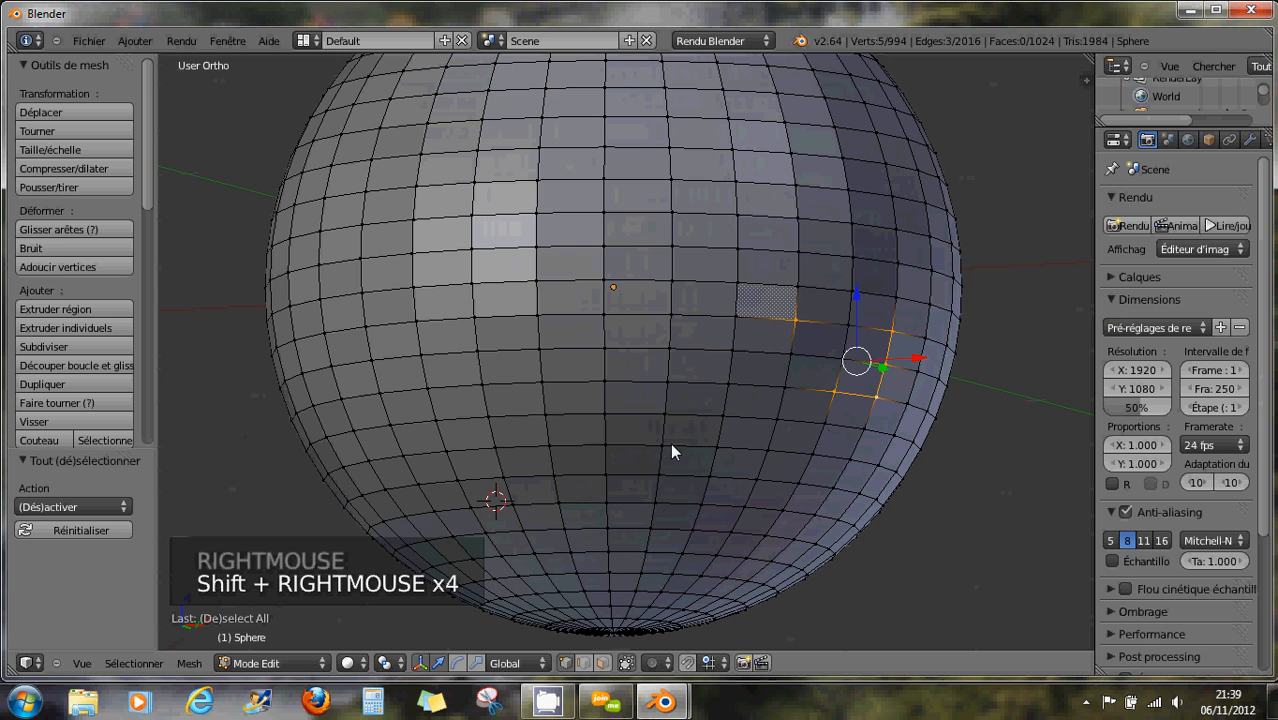
pyautogui.moveTo(672, 452); pyautogui.dragTo(593, 445, button='middle')
pyautogui.keyDown('shift'); pyautogui.rightClick(778, 362); pyautogui.keyUp('shift')
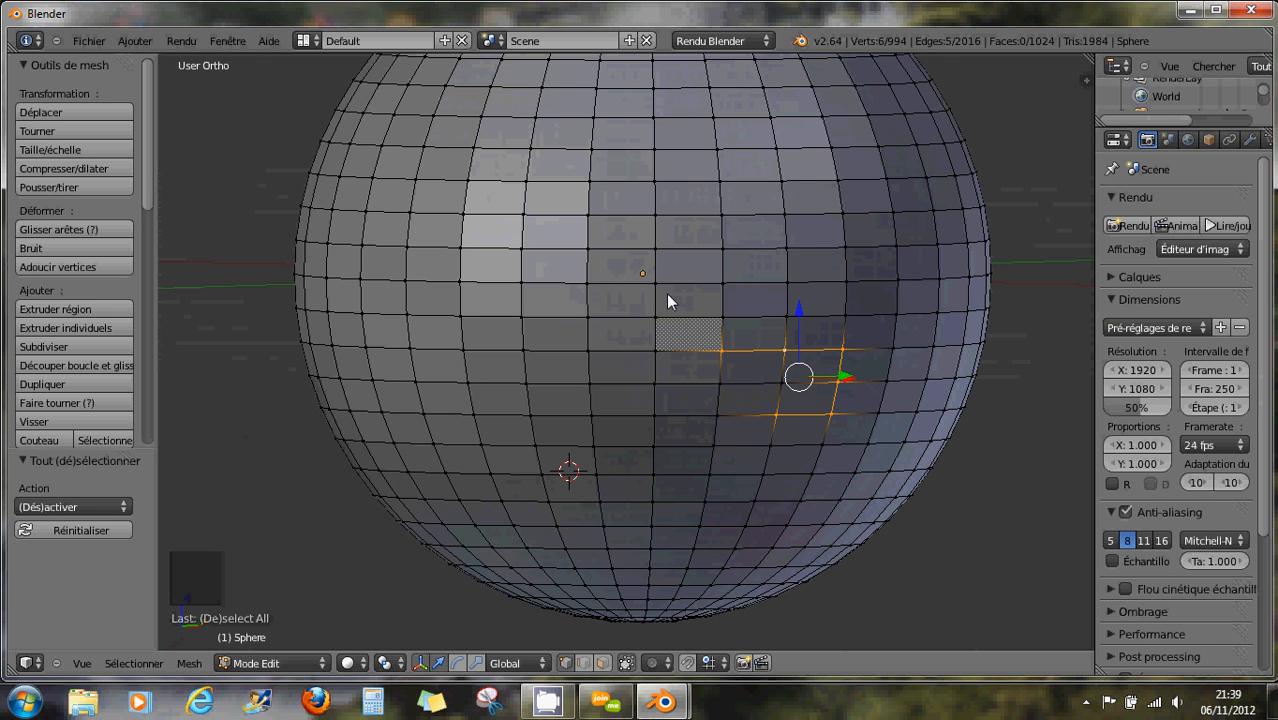
# - Loop-select the horizontal ring of vertices around the sphere just above its middle
pyautogui.moveTo(647, 291); pyautogui.dragTo(443, 303, button='middle')
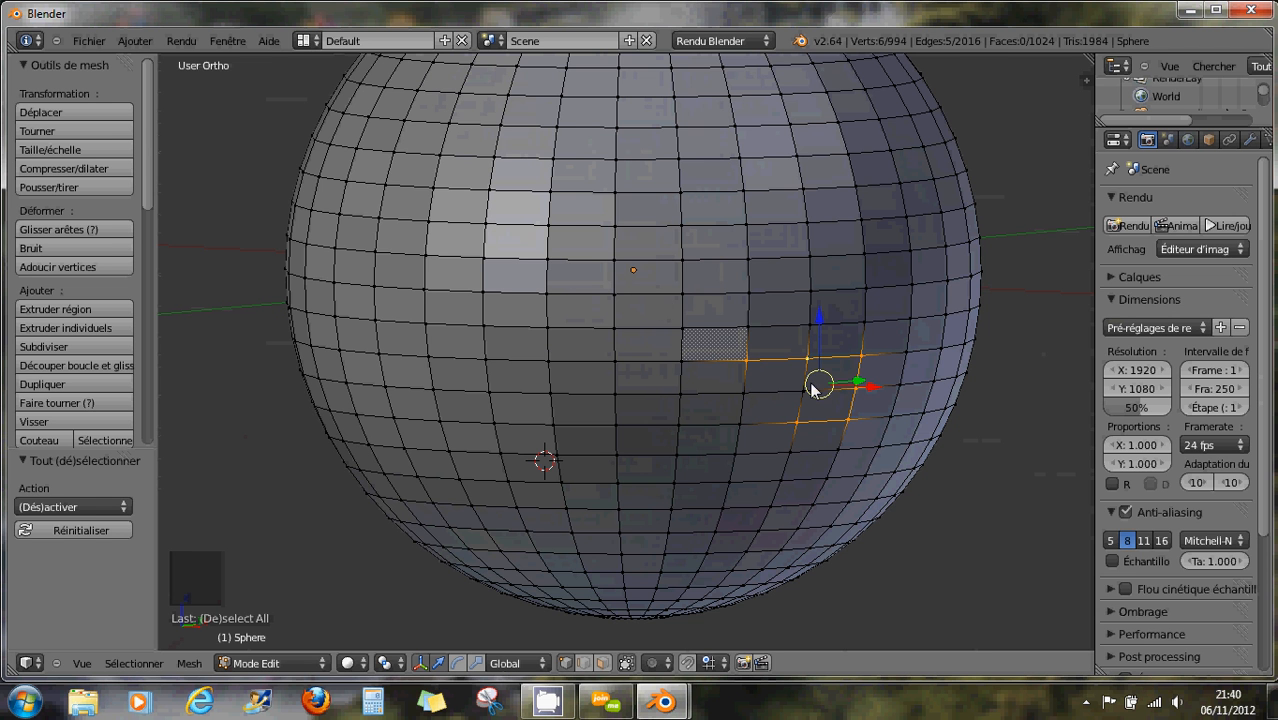
pyautogui.scroll(1, 815, 388)
pyautogui.scroll(-1, 736, 335)
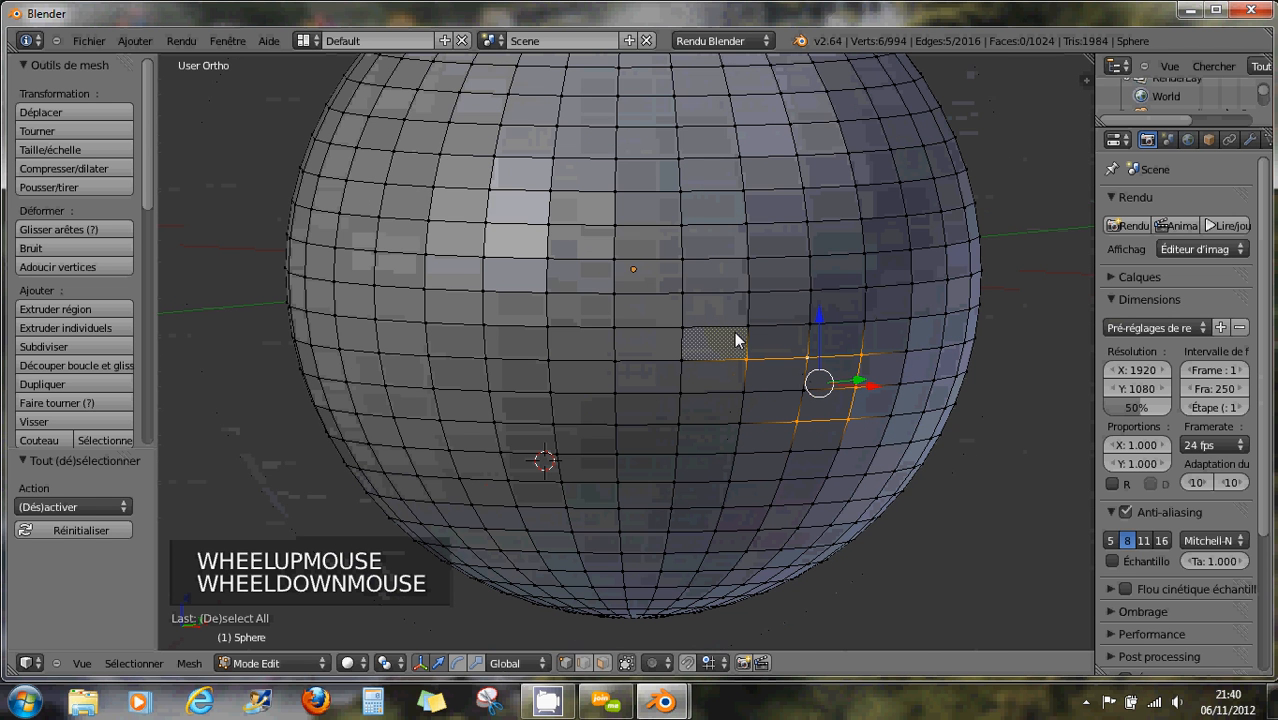
pyautogui.keyDown('alt'); pyautogui.rightClick(648, 259); pyautogui.keyUp('alt')
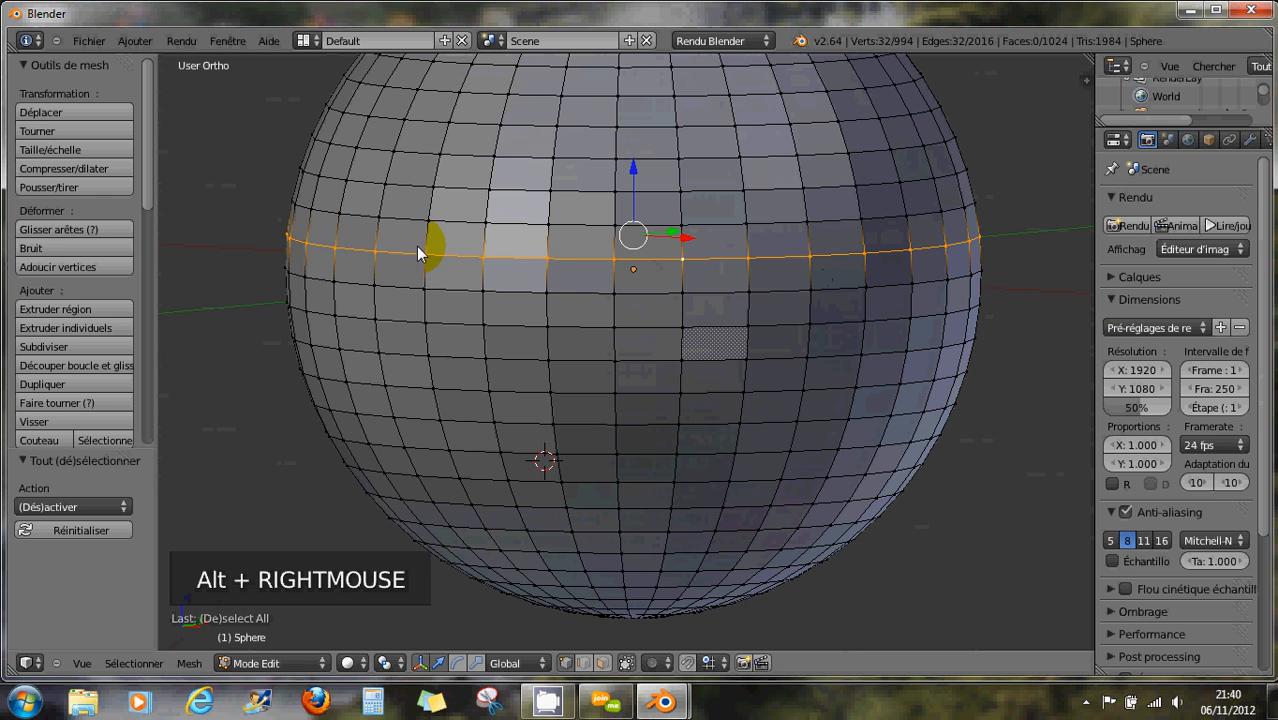
pyautogui.moveTo(958, 262); pyautogui.dragTo(889, 293, button='middle')
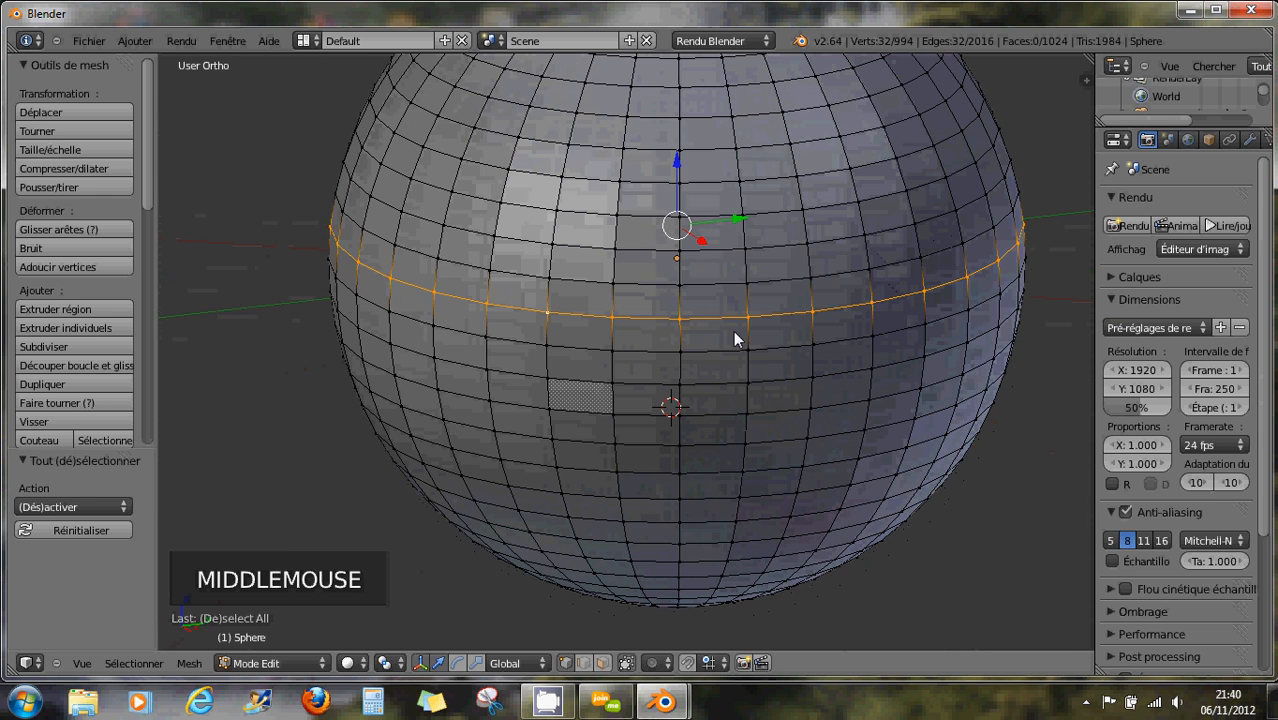
# - Loop-select a vertical line of vertices running to the bottom pole, and replace it with a horizontal vertex loop
pyautogui.keyDown('alt'); pyautogui.rightClick(682, 363); pyautogui.keyUp('alt')
pyautogui.moveTo(736, 374); pyautogui.dragTo(760, 190, button='middle')
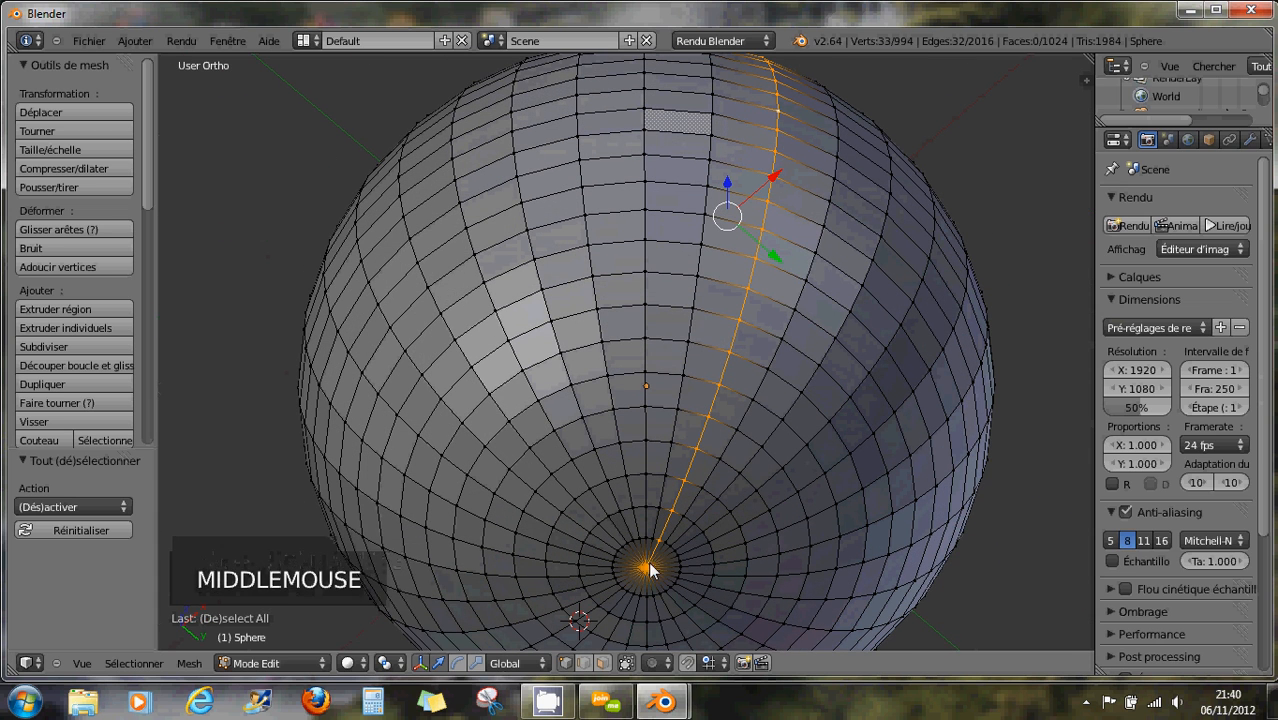
pyautogui.keyDown('alt'); pyautogui.middleClick(742, 337); pyautogui.keyUp('alt')
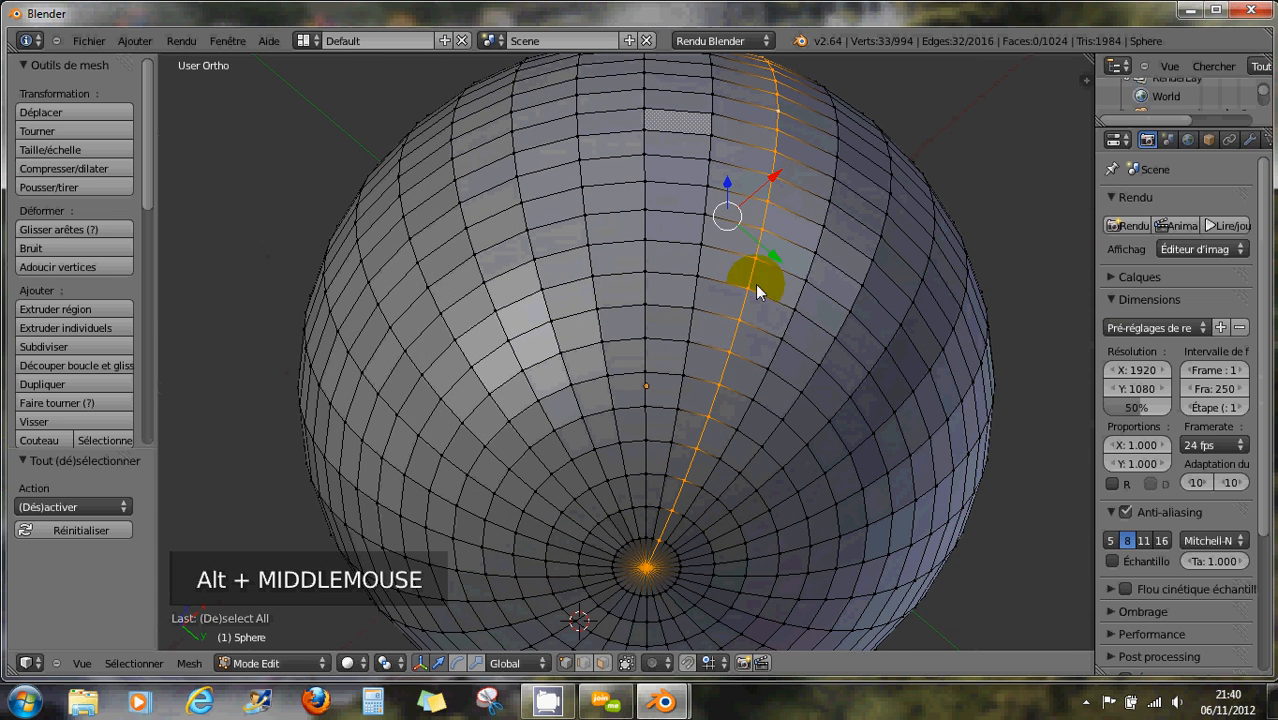
pyautogui.moveTo(755, 284); pyautogui.dragTo(716, 297, button='middle')
pyautogui.keyDown('alt'); pyautogui.rightClick(715, 293); pyautogui.keyUp('alt')
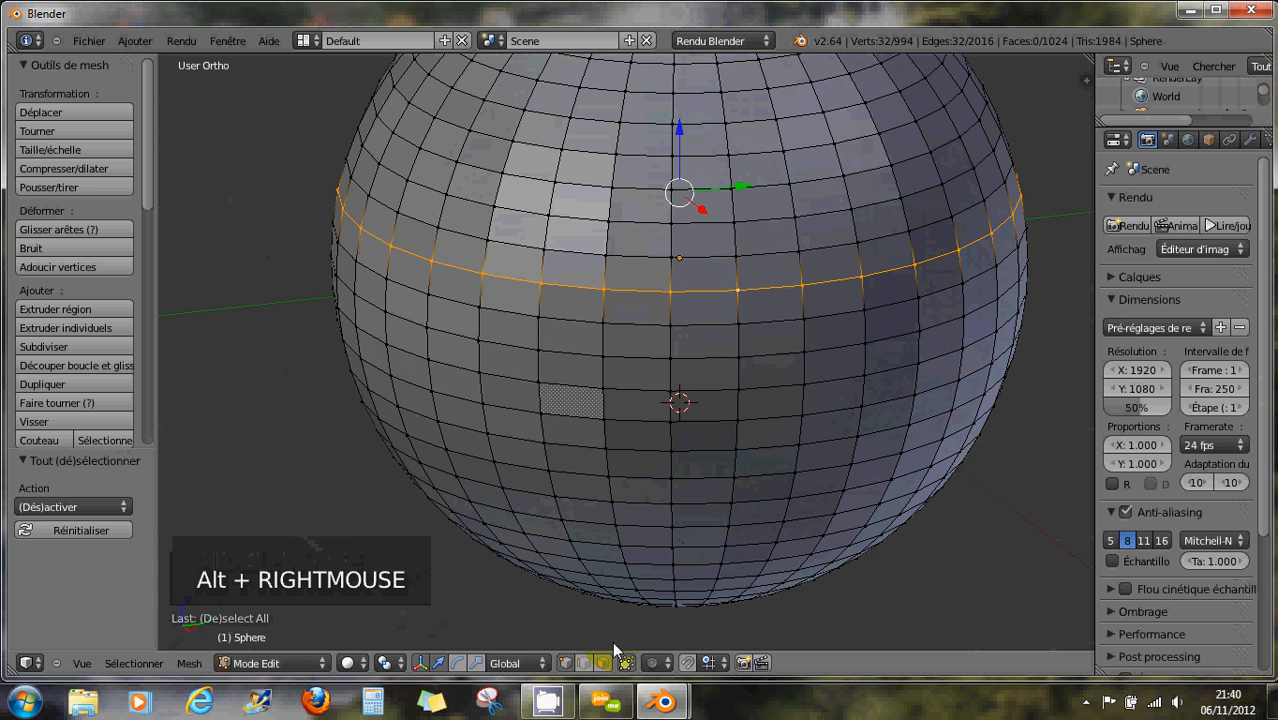
# - Switch to edge selection and loop-select horizontal and vertical edge loops in turn, ending on the horizontal loop around the sphere's middle
pyautogui.click(585, 663)
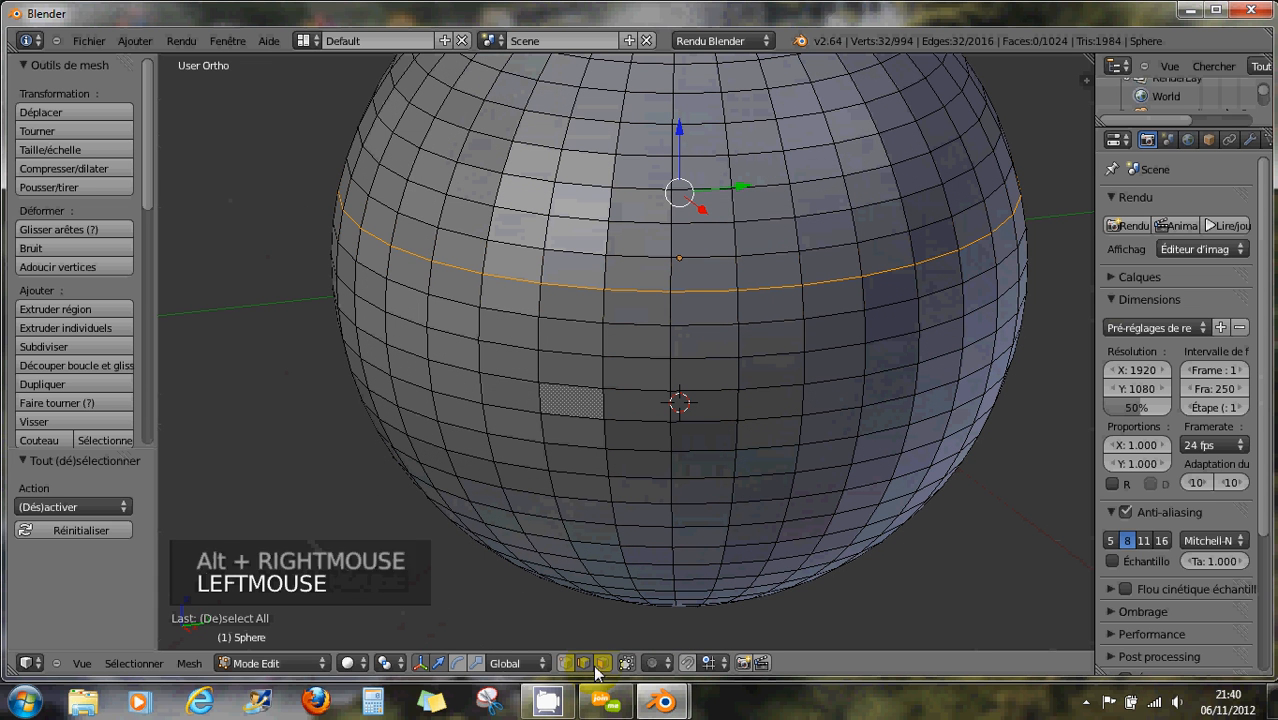
pyautogui.keyDown('alt'); pyautogui.rightClick(708, 324); pyautogui.keyUp('alt')
pyautogui.keyDown('alt'); pyautogui.rightClick(707, 355); pyautogui.keyUp('alt')
pyautogui.keyDown('alt'); pyautogui.rightClick(671, 346); pyautogui.keyUp('alt')
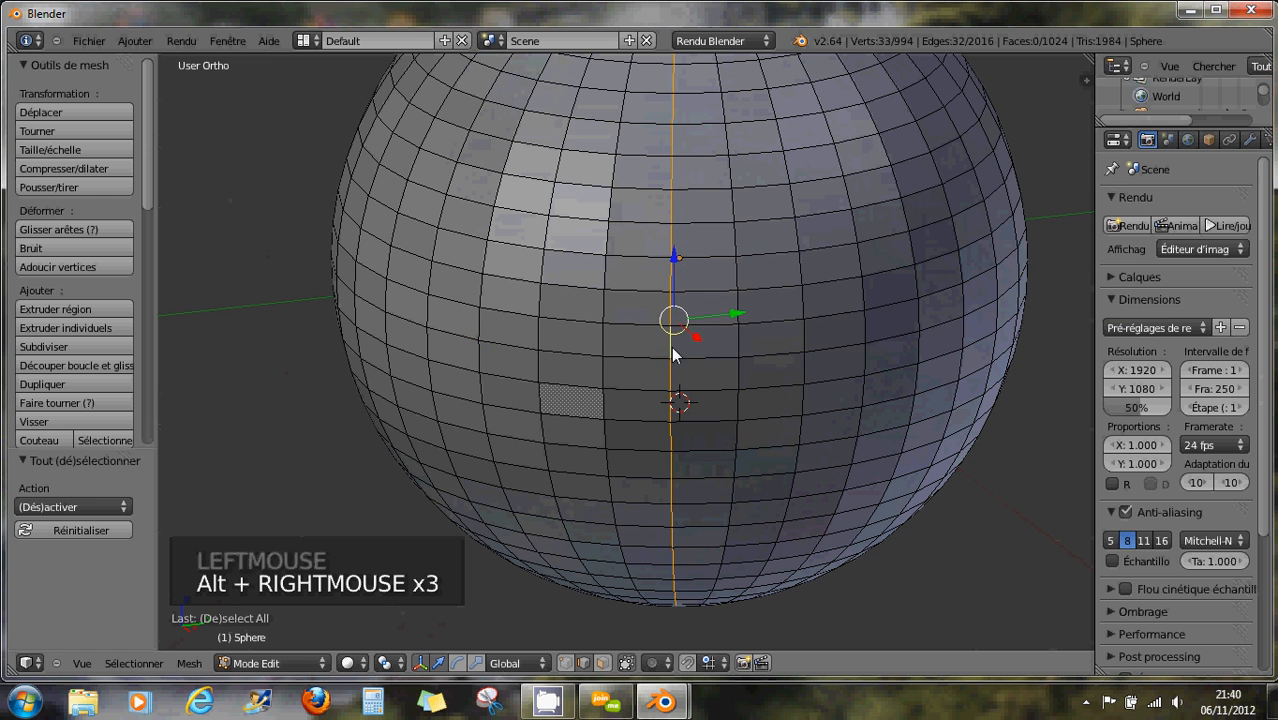
pyautogui.keyDown('alt'); pyautogui.rightClick(720, 357); pyautogui.keyUp('alt')
pyautogui.keyDown('alt'); pyautogui.rightClick(719, 338); pyautogui.keyUp('alt')
pyautogui.keyDown('alt'); pyautogui.rightClick(714, 356); pyautogui.keyUp('alt')
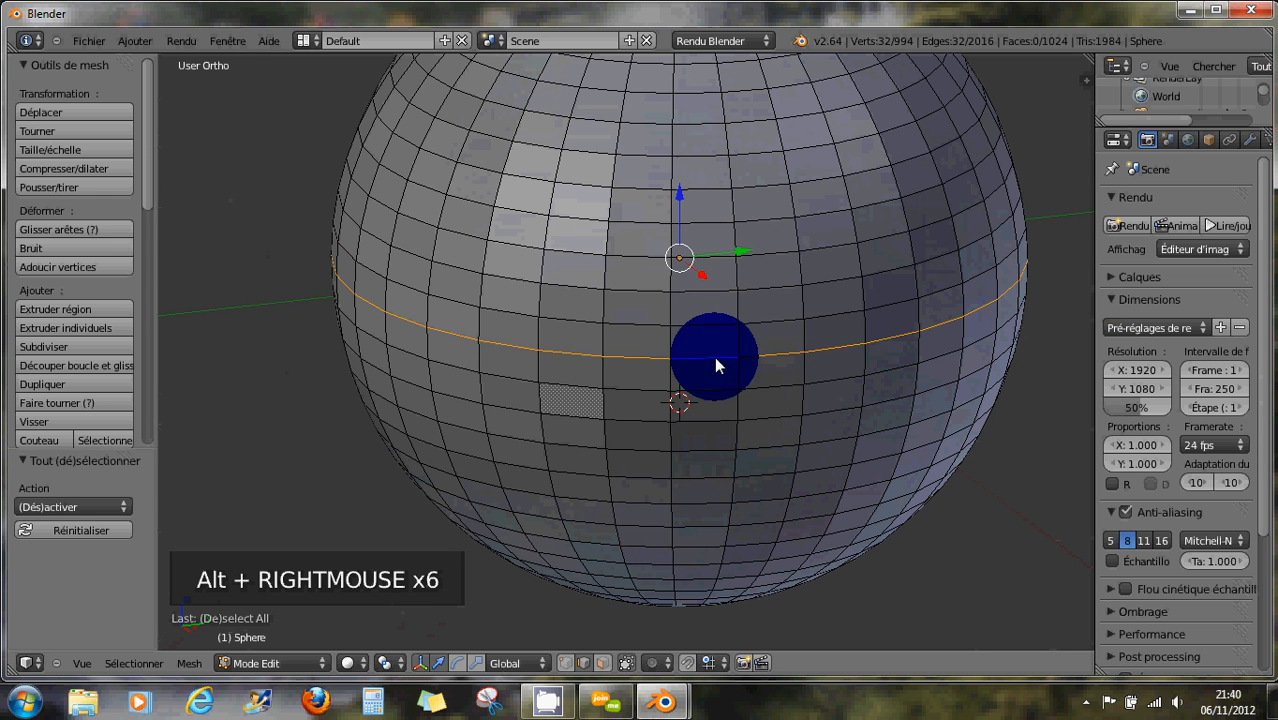
# - Switch to face selection and loop-select horizontal bands of faces, moving from below the sphere's middle to higher bands
pyautogui.click(603, 663)
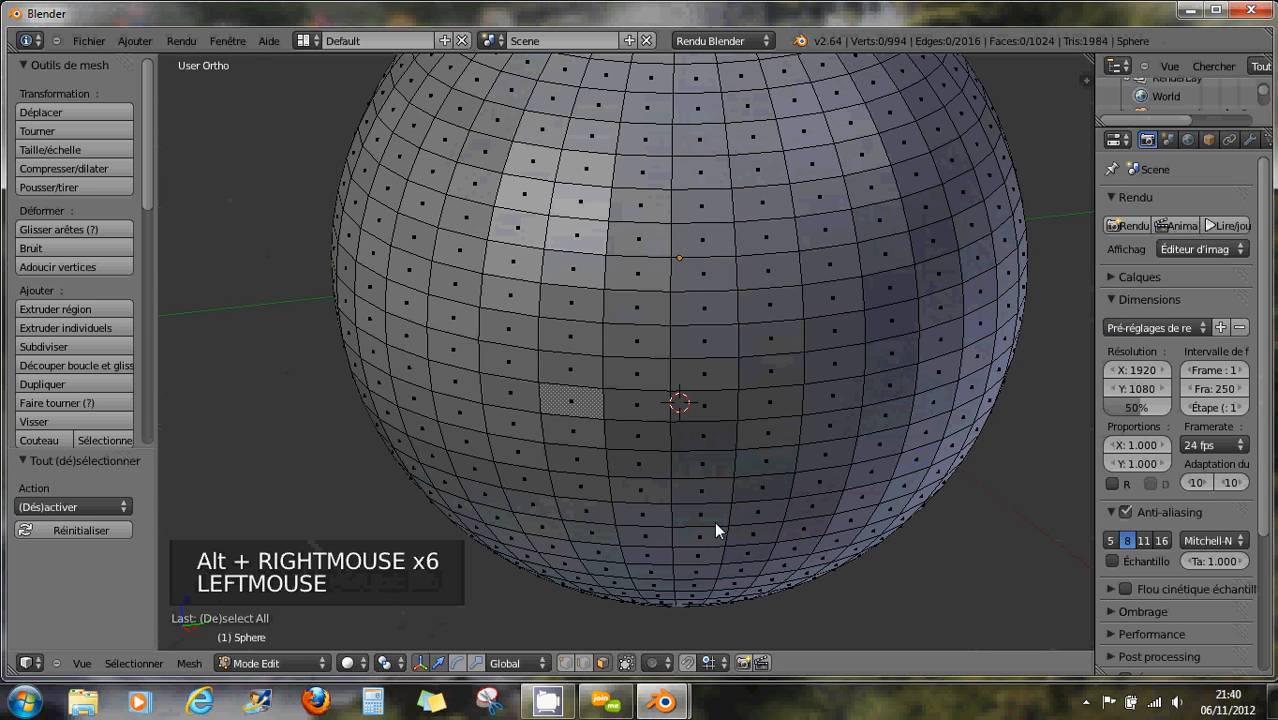
pyautogui.keyDown('alt'); pyautogui.rightClick(661, 382); pyautogui.keyUp('alt')
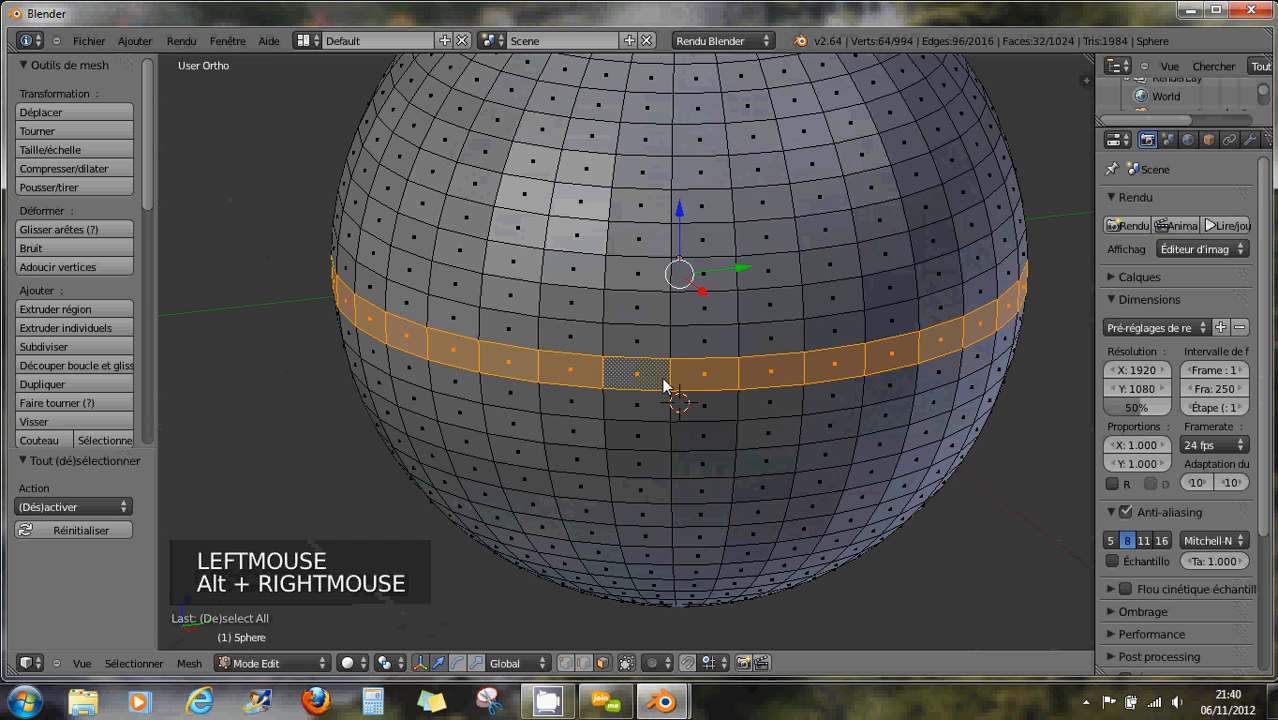
pyautogui.keyDown('alt'); pyautogui.rightClick(675, 333); pyautogui.keyUp('alt')
pyautogui.keyDown('alt'); pyautogui.rightClick(673, 311); pyautogui.keyUp('alt')
pyautogui.keyDown('alt'); pyautogui.rightClick(673, 281); pyautogui.keyUp('alt')
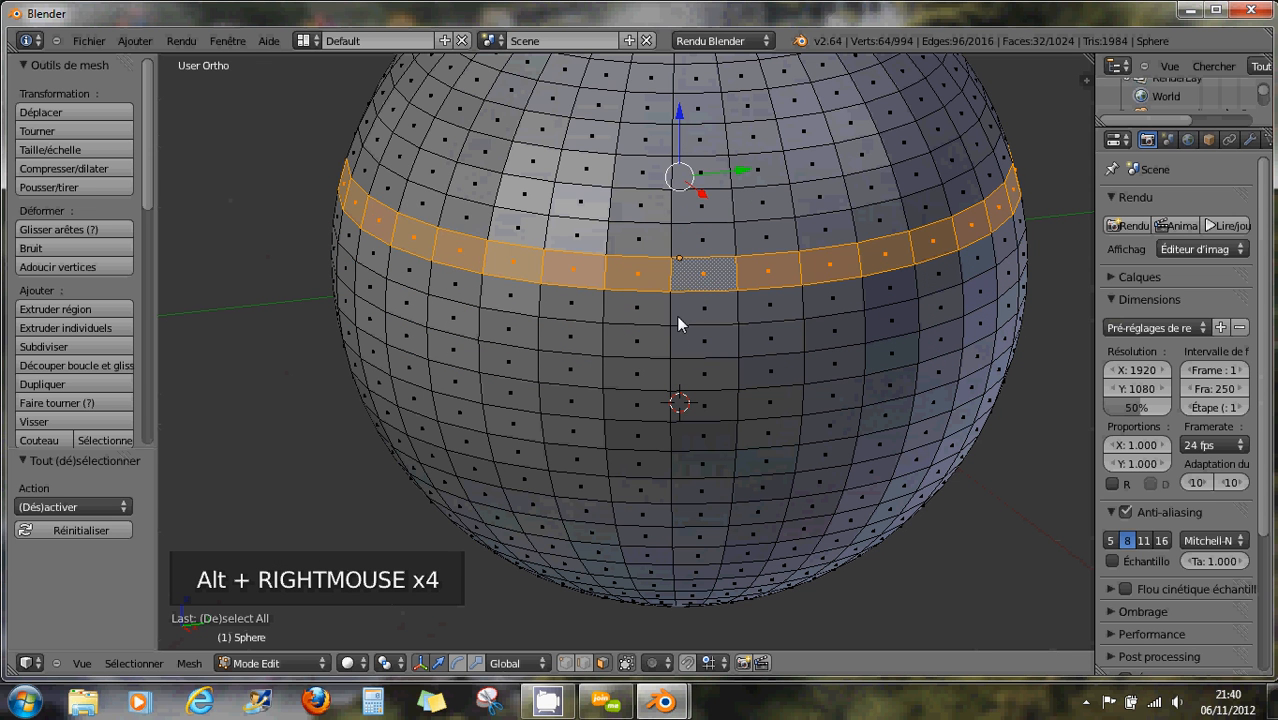
# - Loop-select the vertical strip of faces through the sphere's centre, and replace it with the horizontal band near the middle
pyautogui.keyDown('alt'); pyautogui.rightClick(676, 317); pyautogui.keyUp('alt')
pyautogui.keyDown('alt'); pyautogui.rightClick(660, 362); pyautogui.keyUp('alt')
pyautogui.keyDown('alt'); pyautogui.rightClick(703, 366); pyautogui.keyUp('alt')
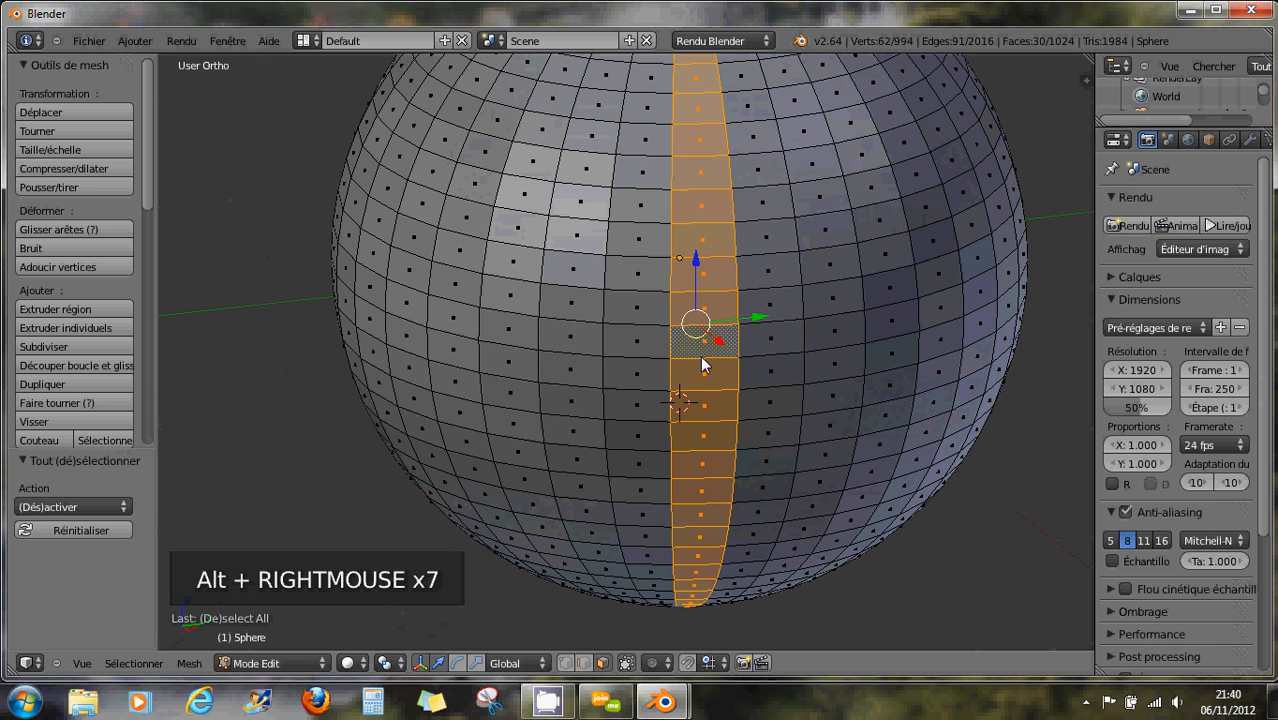
pyautogui.keyDown('alt'); pyautogui.rightClick(670, 351); pyautogui.keyUp('alt')
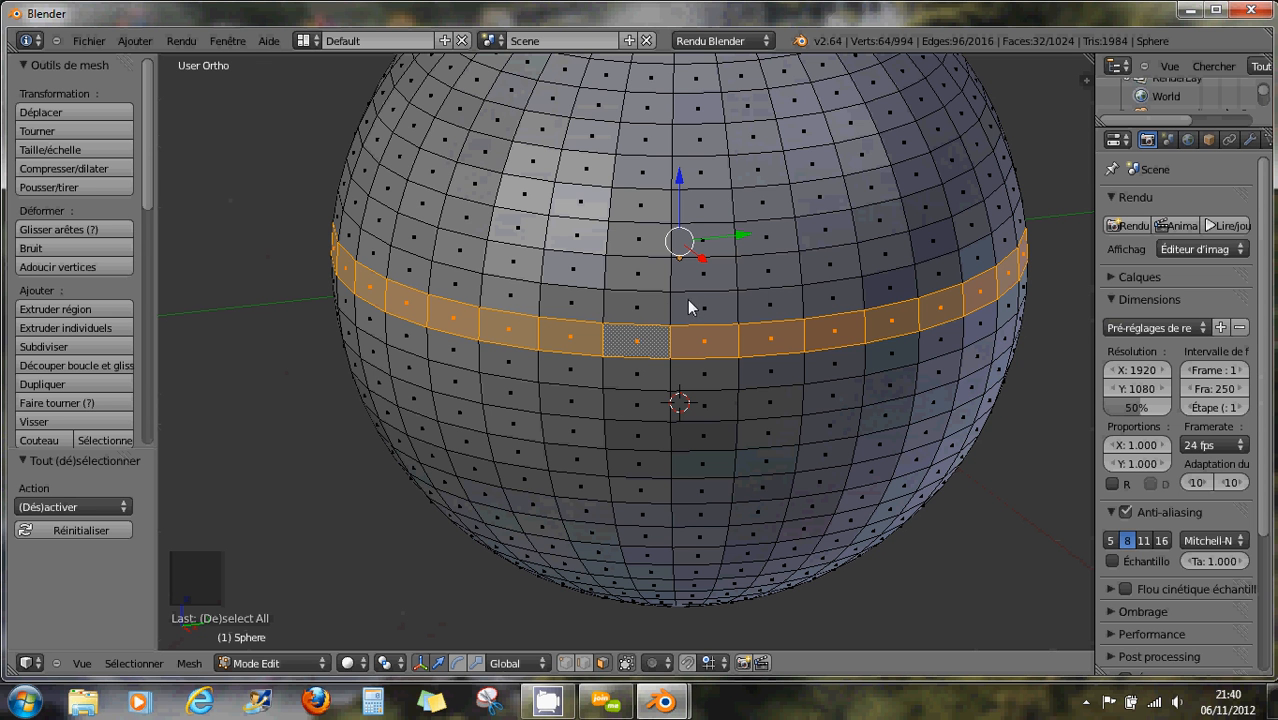
# - Use ring selection to select the vertical strip of faces through the sphere's centre
pyautogui.keyDown('ctrl'); pyautogui.keyDown('alt'); pyautogui.rightClick(663, 307); pyautogui.keyUp('alt'); pyautogui.keyUp('ctrl')
pyautogui.keyDown('ctrl'); pyautogui.keyDown('alt'); pyautogui.rightClick(678, 358); pyautogui.keyUp('alt'); pyautogui.keyUp('ctrl')
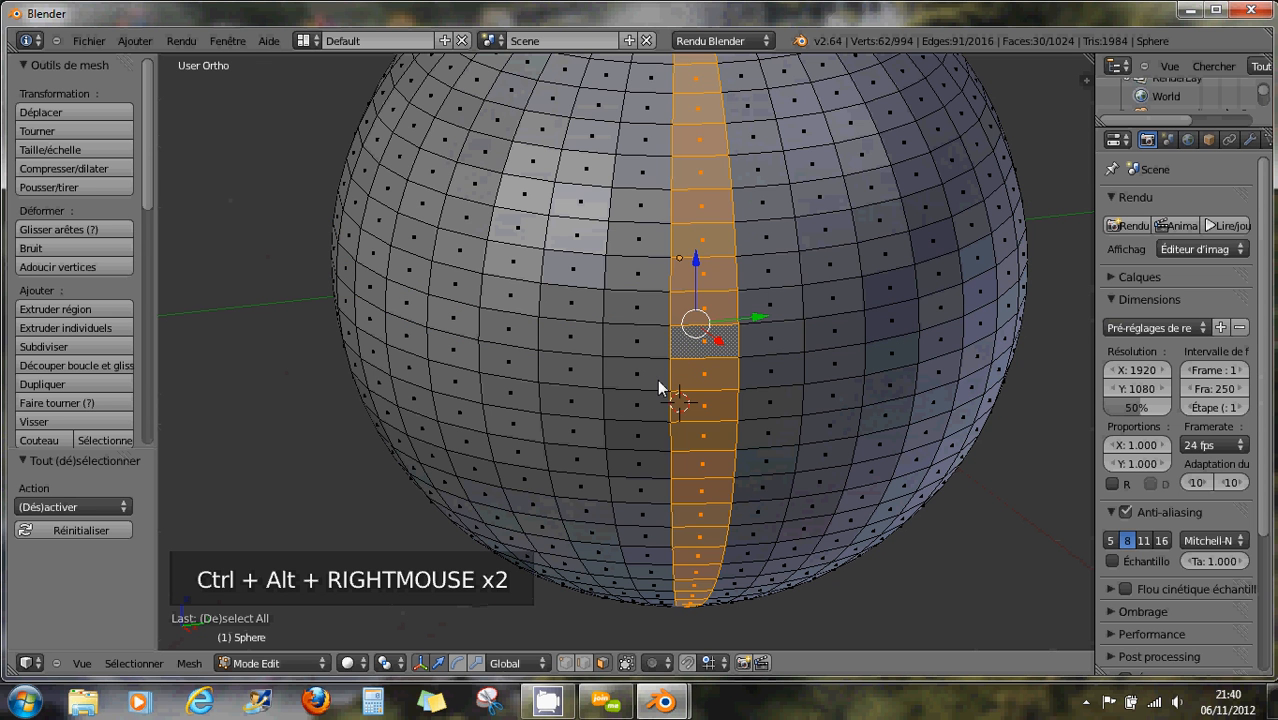
# - Ring-select vertical strips of faces around the sphere's centre in turn, ending on the horizontal band of faces near the middle
pyautogui.keyDown('ctrl'); pyautogui.keyDown('alt'); pyautogui.rightClick(642, 383); pyautogui.keyUp('alt'); pyautogui.keyUp('ctrl')
pyautogui.keyDown('ctrl'); pyautogui.keyDown('alt'); pyautogui.rightClick(571, 388); pyautogui.keyUp('alt'); pyautogui.keyUp('ctrl')
pyautogui.keyDown('ctrl'); pyautogui.keyDown('alt'); pyautogui.rightClick(697, 390); pyautogui.keyUp('alt'); pyautogui.keyUp('ctrl')
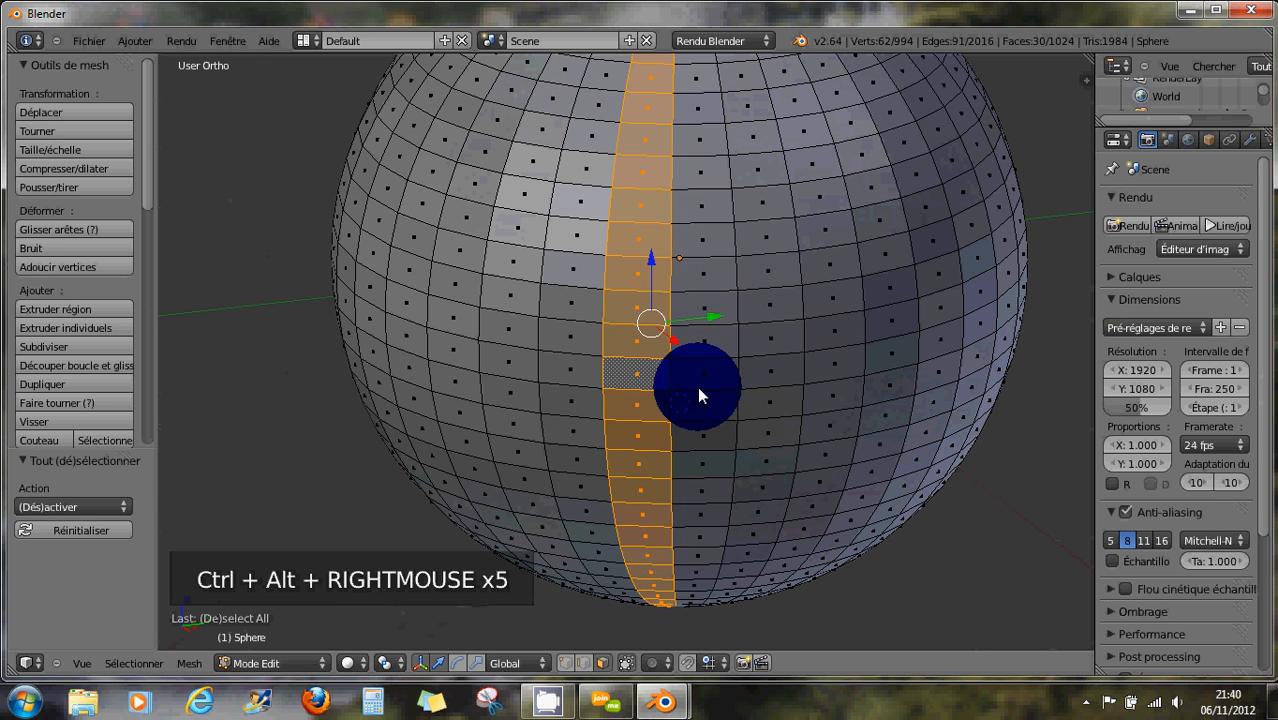
pyautogui.keyDown('ctrl'); pyautogui.keyDown('alt'); pyautogui.rightClick(738, 374); pyautogui.keyUp('alt'); pyautogui.keyUp('ctrl')
pyautogui.keyDown('ctrl'); pyautogui.keyDown('alt'); pyautogui.rightClick(745, 373); pyautogui.keyUp('alt'); pyautogui.keyUp('ctrl')
pyautogui.keyDown('ctrl'); pyautogui.keyDown('alt'); pyautogui.rightClick(740, 344); pyautogui.keyUp('alt'); pyautogui.keyUp('ctrl')
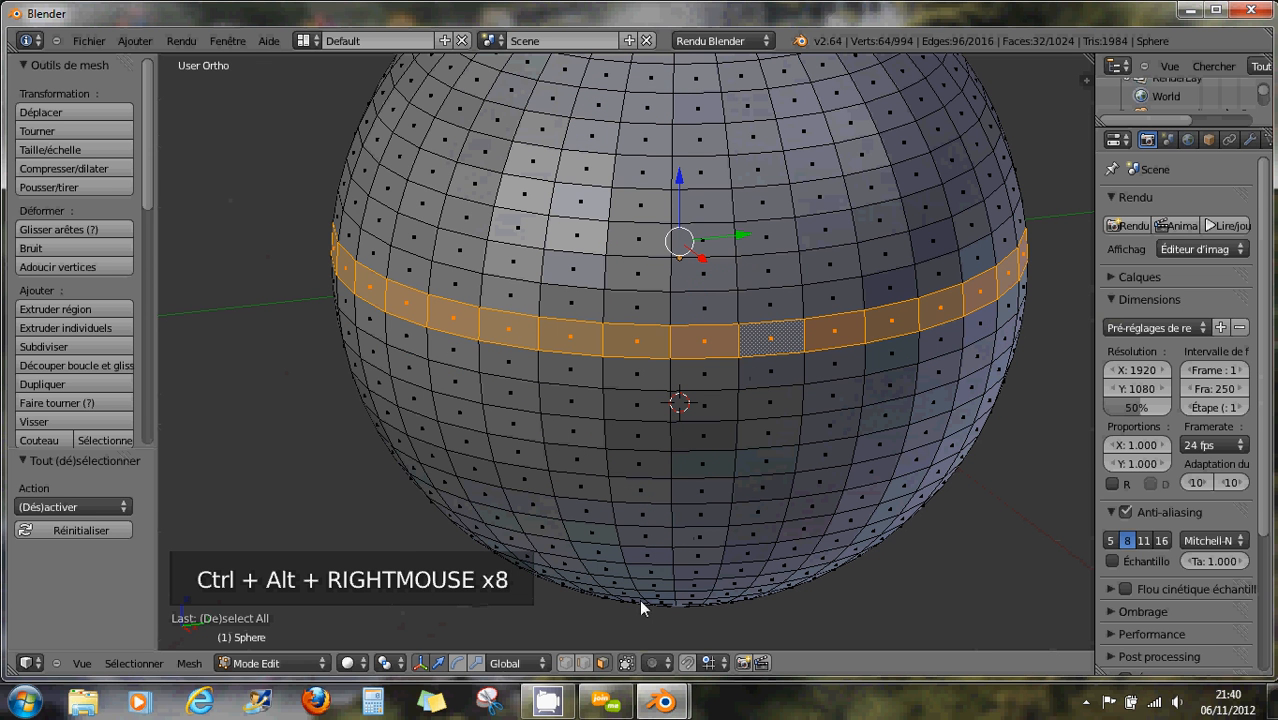
# - Switch to edge selection and ring-select the central columns of horizontal edges, ending on the row of vertical edges near the middle
pyautogui.click(583, 662)
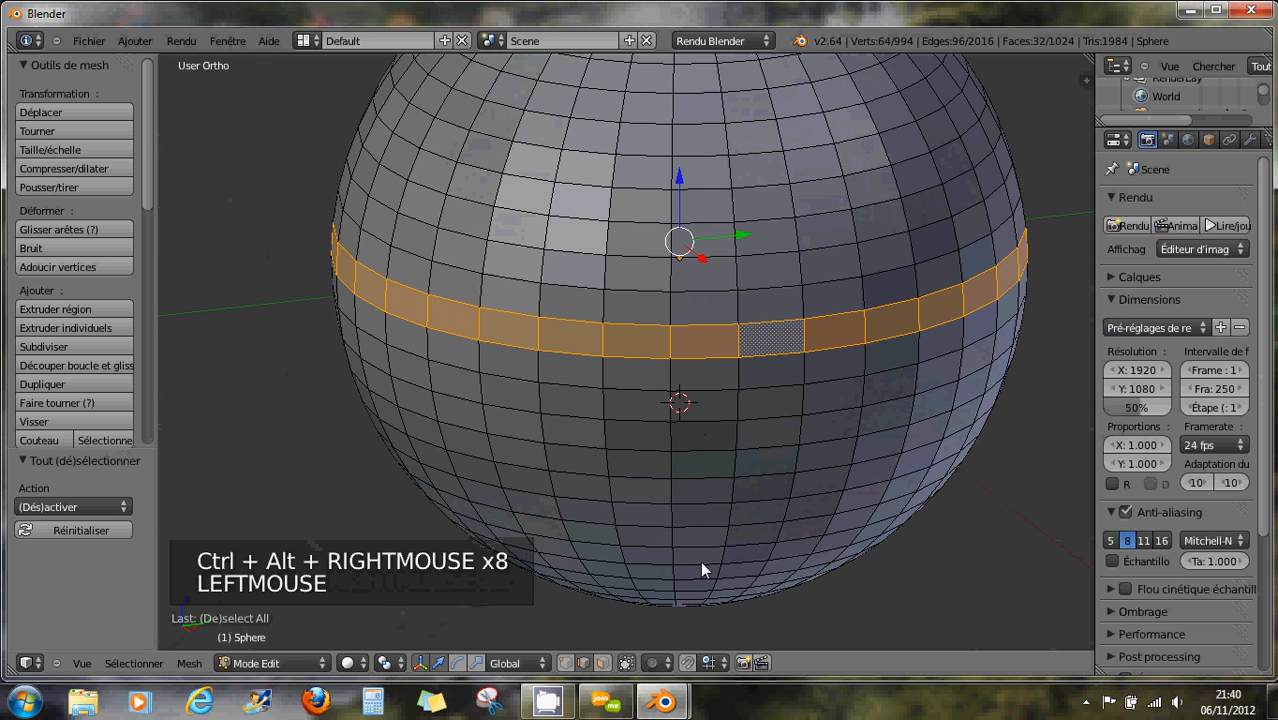
pyautogui.keyDown('ctrl'); pyautogui.keyDown('alt'); pyautogui.rightClick(700, 423); pyautogui.keyUp('alt'); pyautogui.keyUp('ctrl')
pyautogui.keyDown('ctrl'); pyautogui.keyDown('alt'); pyautogui.rightClick(643, 416); pyautogui.keyUp('alt'); pyautogui.keyUp('ctrl')
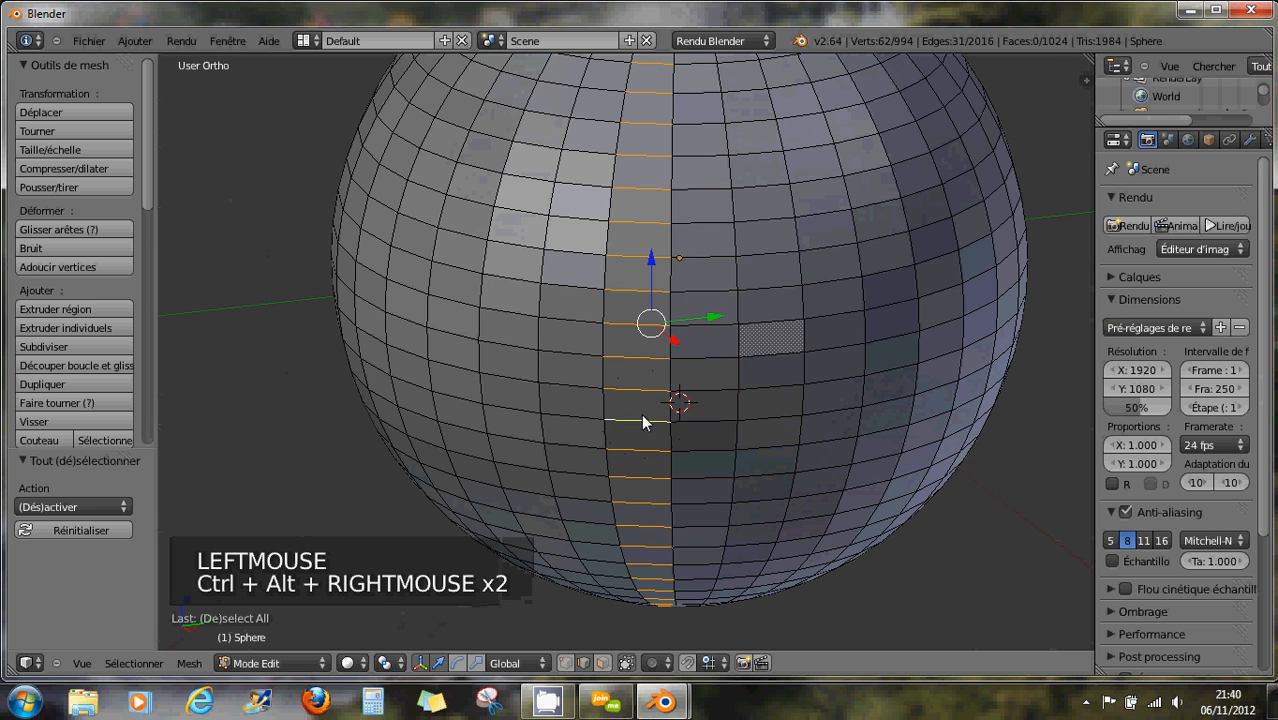
pyautogui.keyDown('ctrl'); pyautogui.keyDown('alt'); pyautogui.rightClick(705, 392); pyautogui.keyUp('alt'); pyautogui.keyUp('ctrl')
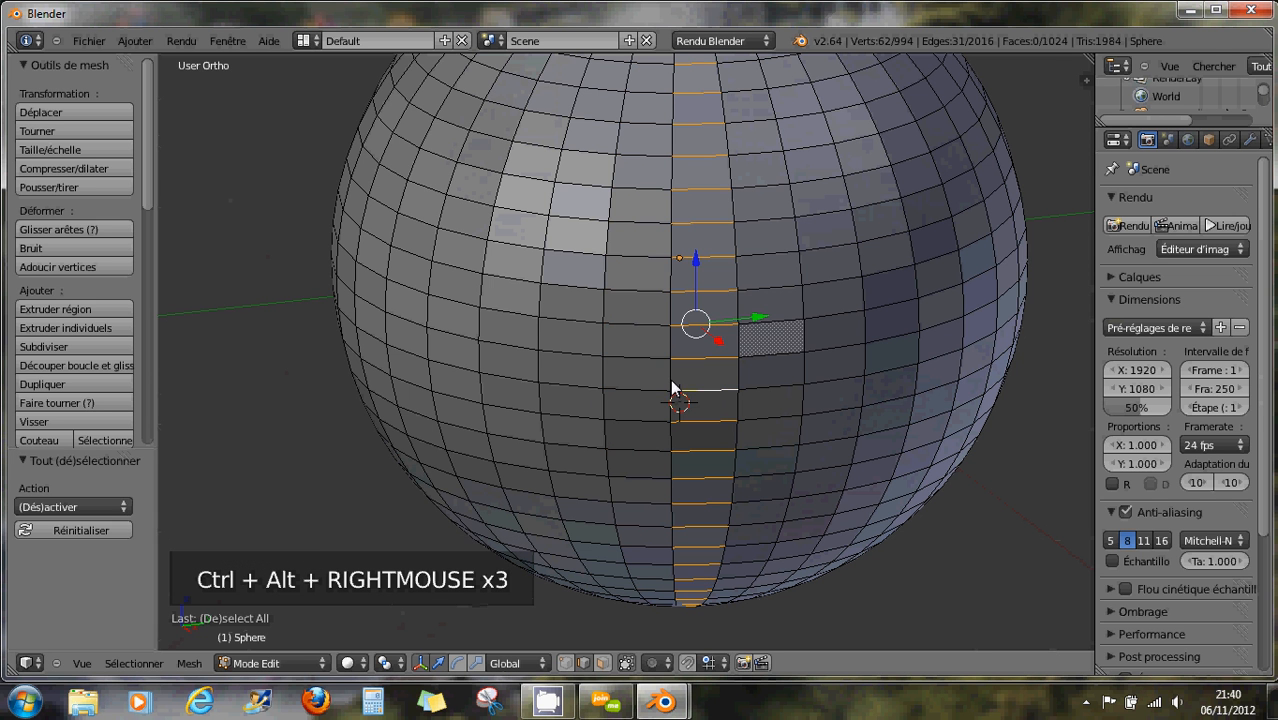
pyautogui.keyDown('ctrl'); pyautogui.keyDown('alt'); pyautogui.rightClick(671, 383); pyautogui.keyUp('alt'); pyautogui.keyUp('ctrl')
pyautogui.keyDown('ctrl'); pyautogui.keyDown('alt'); pyautogui.rightClick(674, 331); pyautogui.keyUp('alt'); pyautogui.keyUp('ctrl')
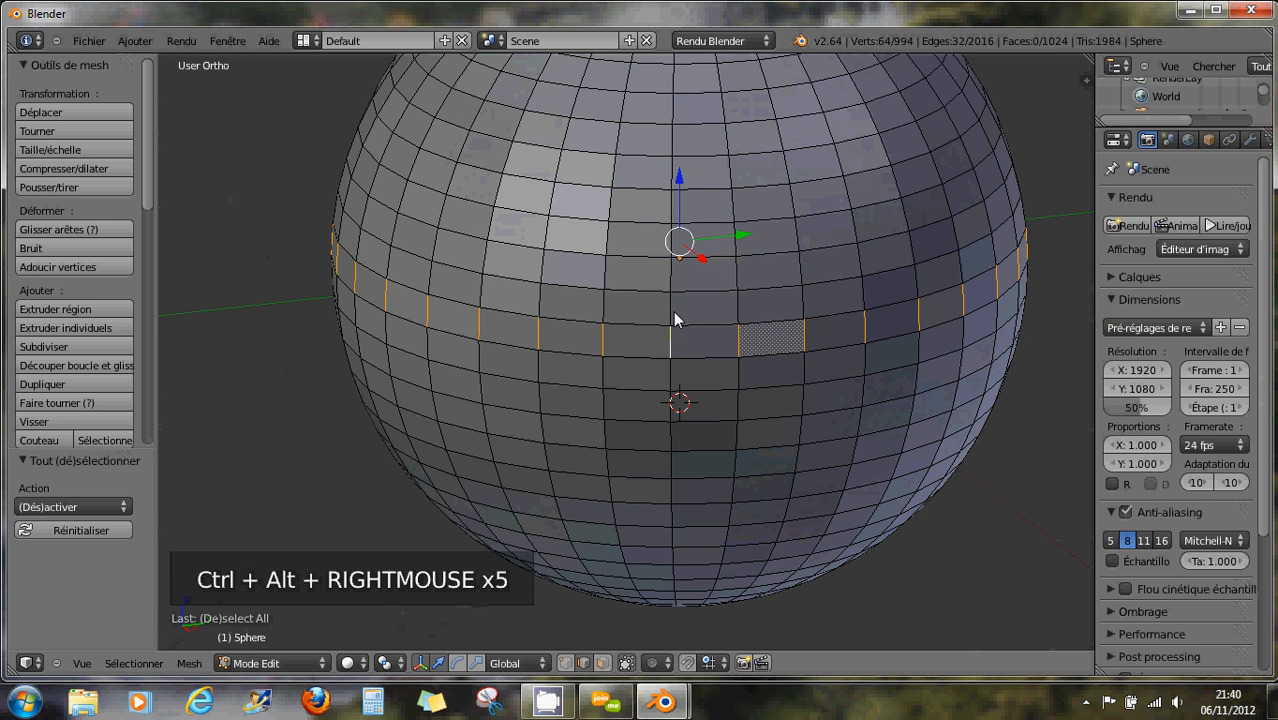
# - Ring-select rows of vertical edges above and below the middle, ending on the column of horizontal edges just right of the sphere's centre
pyautogui.scroll(2, 674, 313)
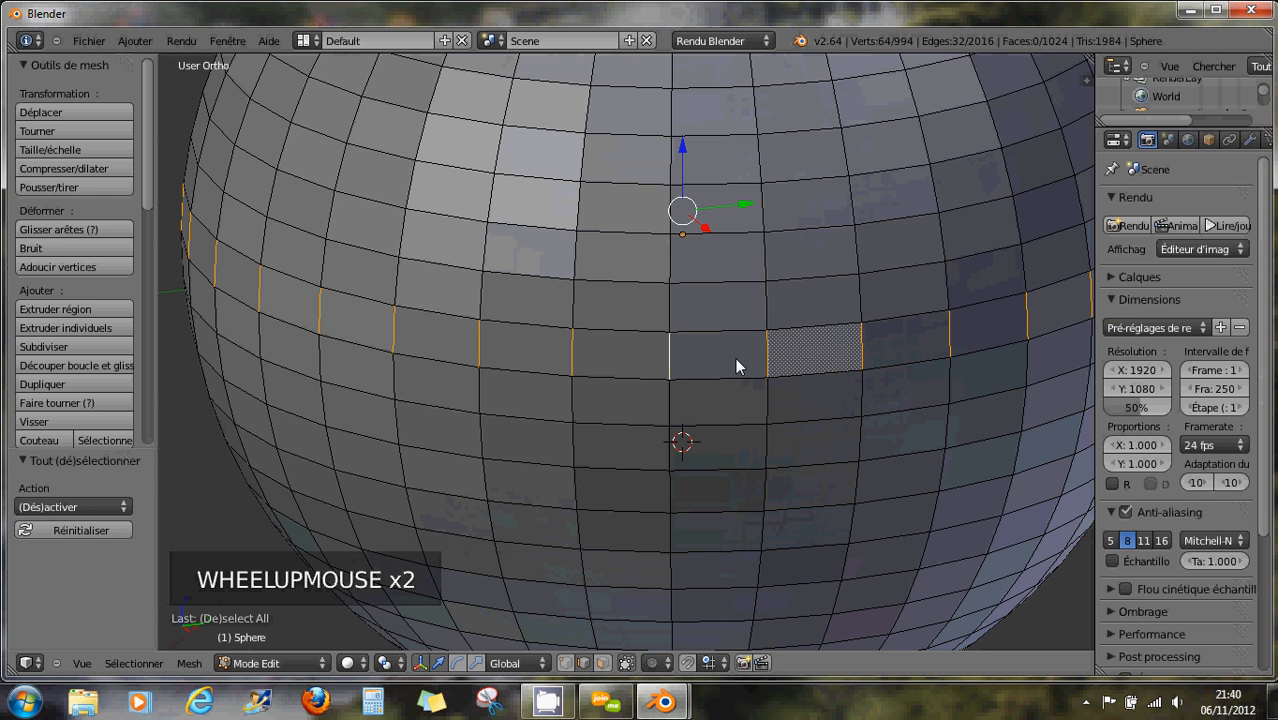
pyautogui.keyDown('ctrl'); pyautogui.keyDown('alt'); pyautogui.rightClick(567, 302); pyautogui.keyUp('alt'); pyautogui.keyUp('ctrl')
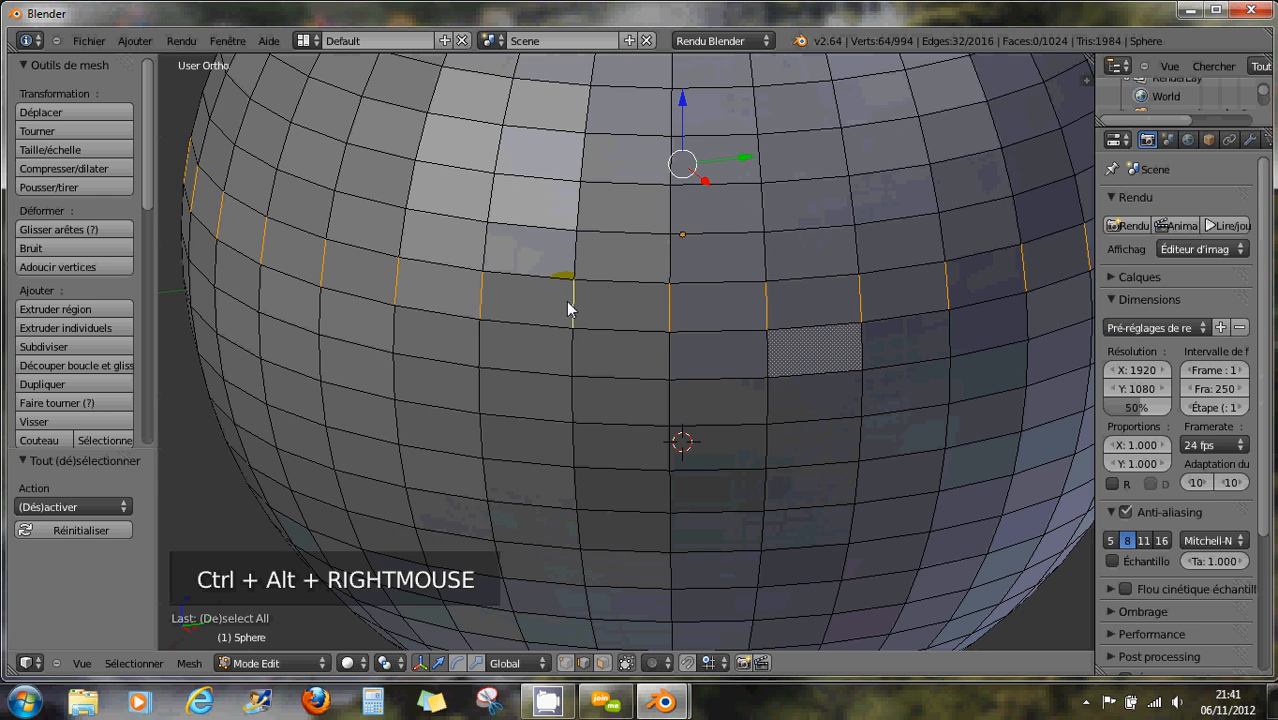
pyautogui.keyDown('ctrl'); pyautogui.keyDown('alt'); pyautogui.rightClick(661, 343); pyautogui.keyUp('alt'); pyautogui.keyUp('ctrl')
pyautogui.keyDown('ctrl'); pyautogui.keyDown('alt'); pyautogui.rightClick(570, 395); pyautogui.keyUp('alt'); pyautogui.keyUp('ctrl')
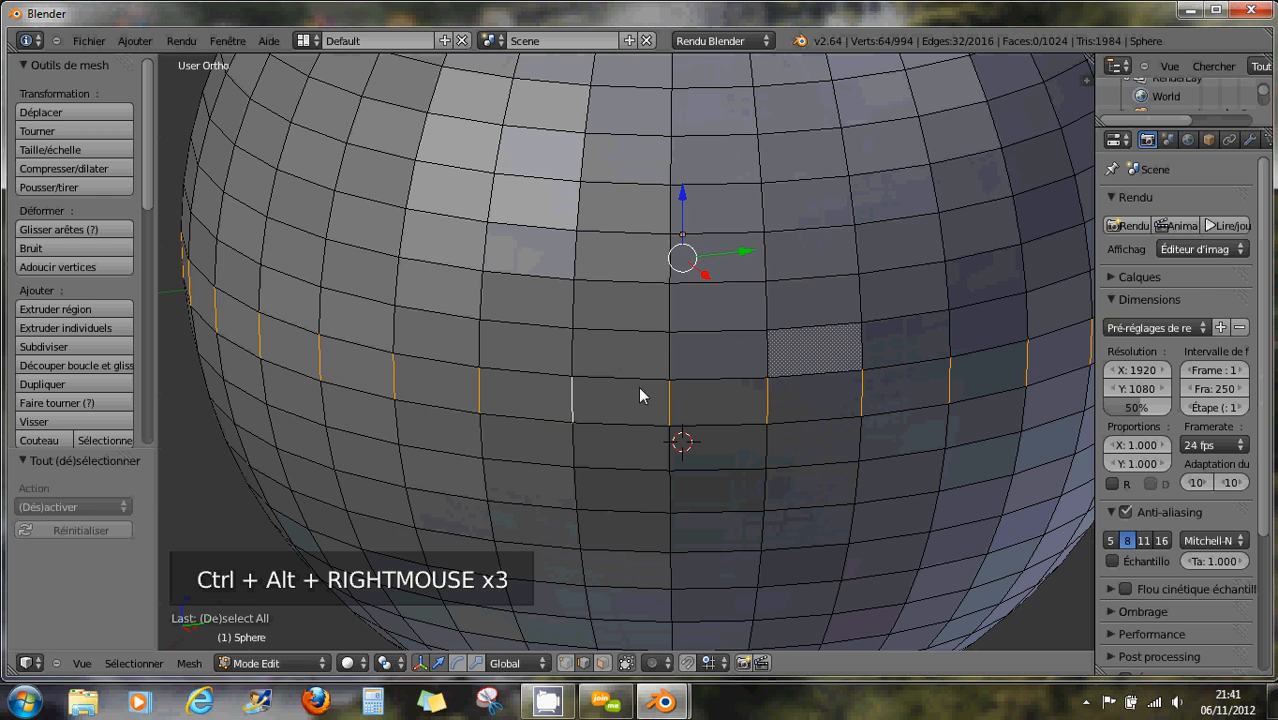
pyautogui.keyDown('ctrl'); pyautogui.keyDown('alt'); pyautogui.rightClick(661, 363); pyautogui.keyUp('alt'); pyautogui.keyUp('ctrl')
pyautogui.keyDown('ctrl'); pyautogui.keyDown('alt'); pyautogui.rightClick(667, 404); pyautogui.keyUp('alt'); pyautogui.keyUp('ctrl')
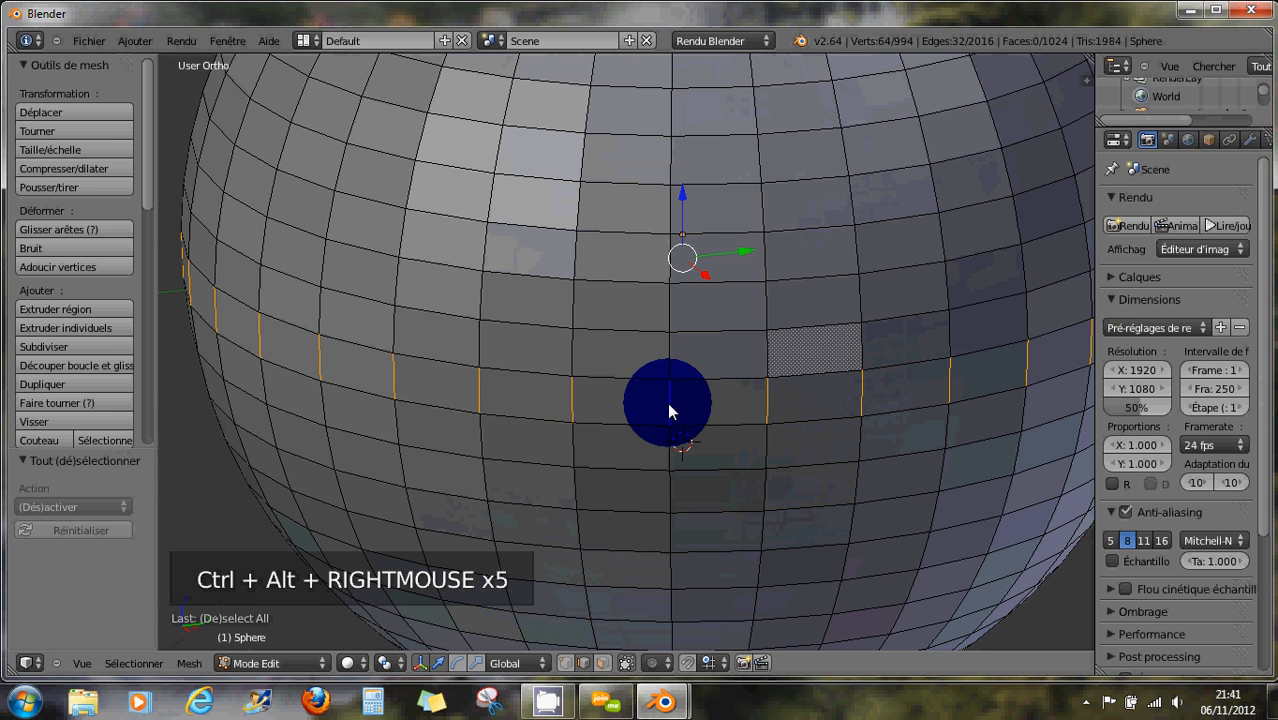
pyautogui.keyDown('ctrl'); pyautogui.keyDown('alt'); pyautogui.rightClick(634, 379); pyautogui.keyUp('alt'); pyautogui.keyUp('ctrl')
pyautogui.keyDown('ctrl'); pyautogui.keyDown('alt'); pyautogui.rightClick(720, 381); pyautogui.keyUp('alt'); pyautogui.keyUp('ctrl')
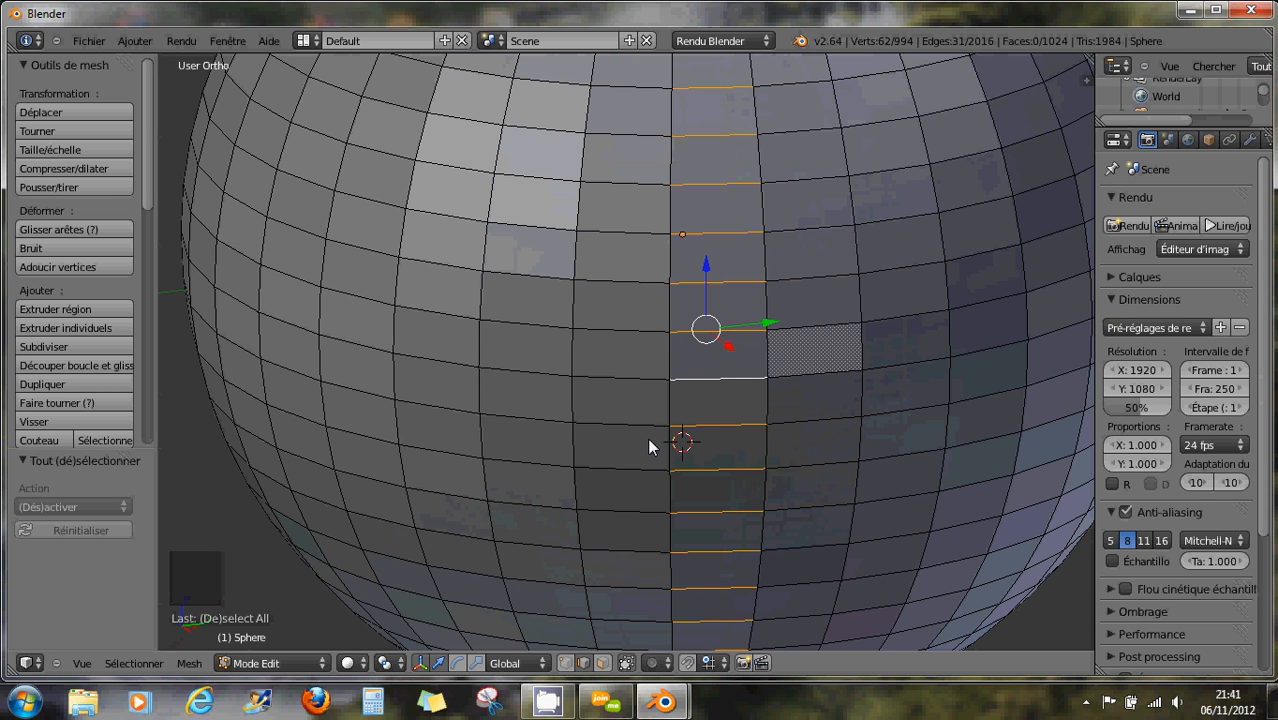
# - Switch to vertex selection and ring-select vertical strips beside the centre and horizontal bands, ending on the band above the 3D cursor
pyautogui.click(601, 663)
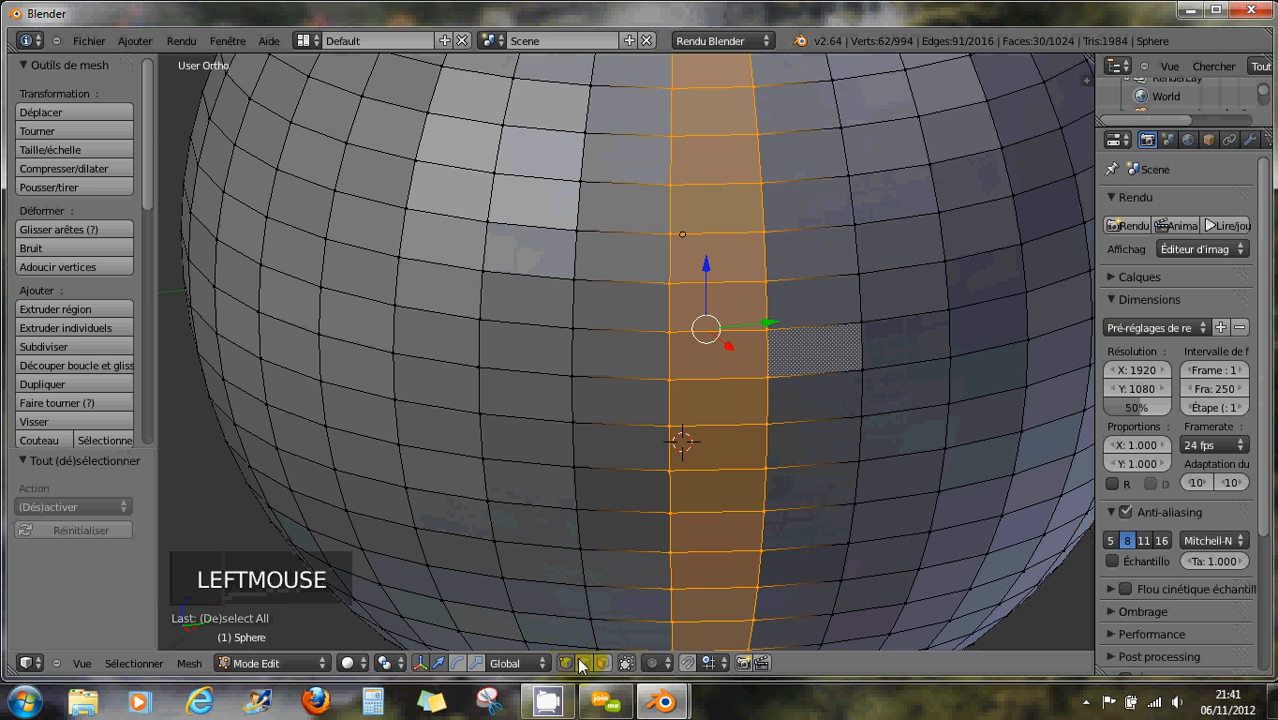
pyautogui.keyDown('ctrl'); pyautogui.keyDown('alt'); pyautogui.rightClick(540, 424); pyautogui.keyUp('alt'); pyautogui.keyUp('ctrl')
pyautogui.keyDown('ctrl'); pyautogui.keyDown('alt'); pyautogui.rightClick(642, 426); pyautogui.keyUp('alt'); pyautogui.keyUp('ctrl')
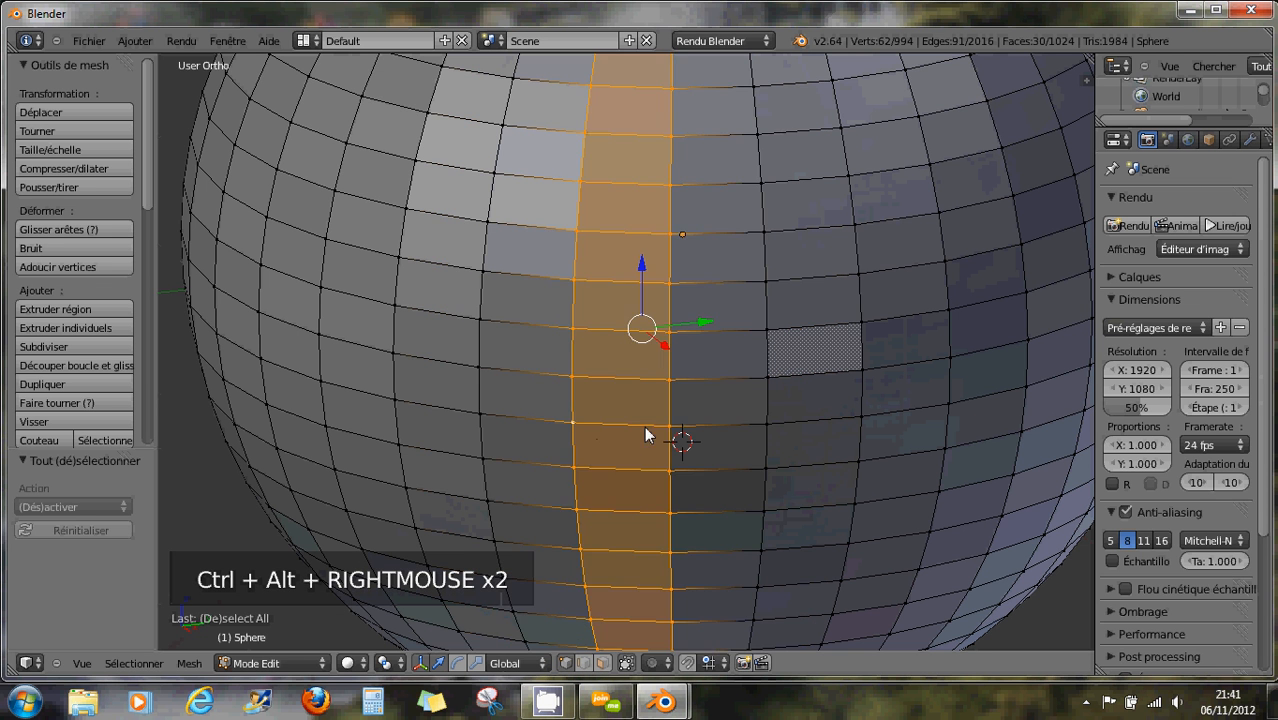
pyautogui.keyDown('ctrl'); pyautogui.keyDown('alt'); pyautogui.rightClick(725, 426); pyautogui.keyUp('alt'); pyautogui.keyUp('ctrl')
pyautogui.keyDown('ctrl'); pyautogui.keyDown('alt'); pyautogui.rightClick(770, 406); pyautogui.keyUp('alt'); pyautogui.keyUp('ctrl')
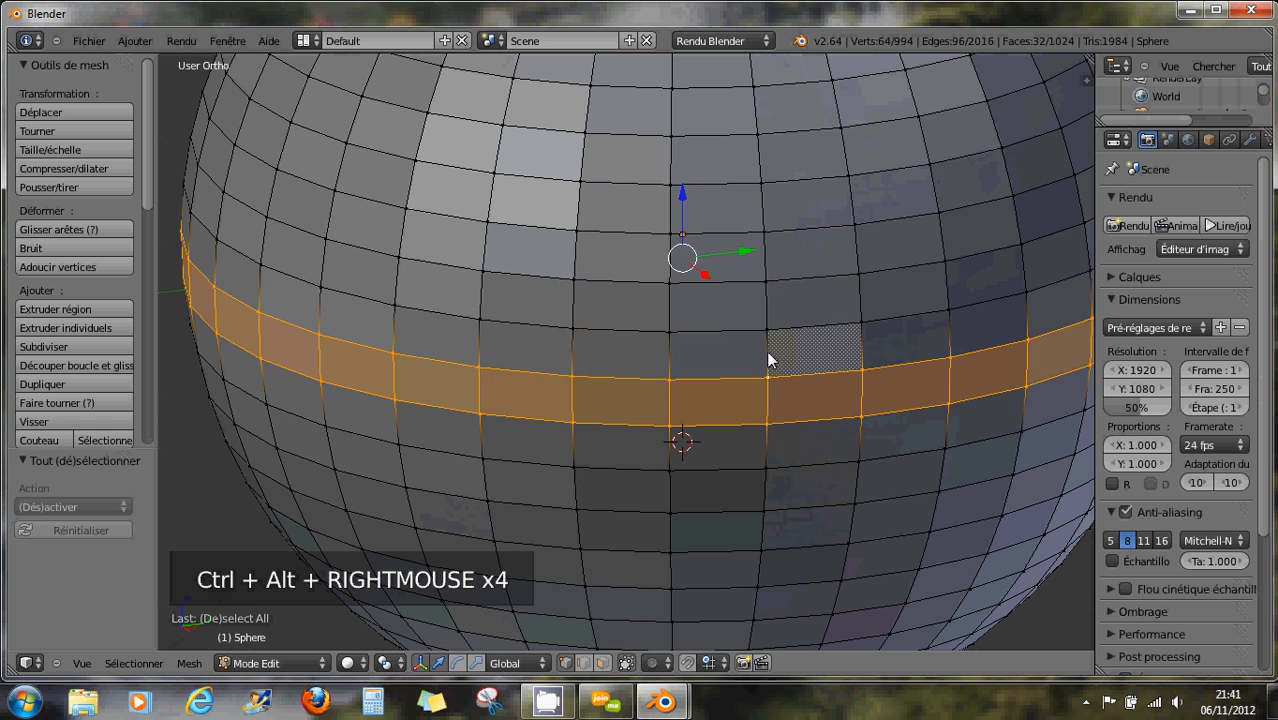
pyautogui.keyDown('ctrl'); pyautogui.keyDown('alt'); pyautogui.rightClick(766, 350); pyautogui.keyUp('alt'); pyautogui.keyUp('ctrl')
pyautogui.keyDown('ctrl'); pyautogui.keyDown('alt'); pyautogui.rightClick(766, 318); pyautogui.keyUp('alt'); pyautogui.keyUp('ctrl')
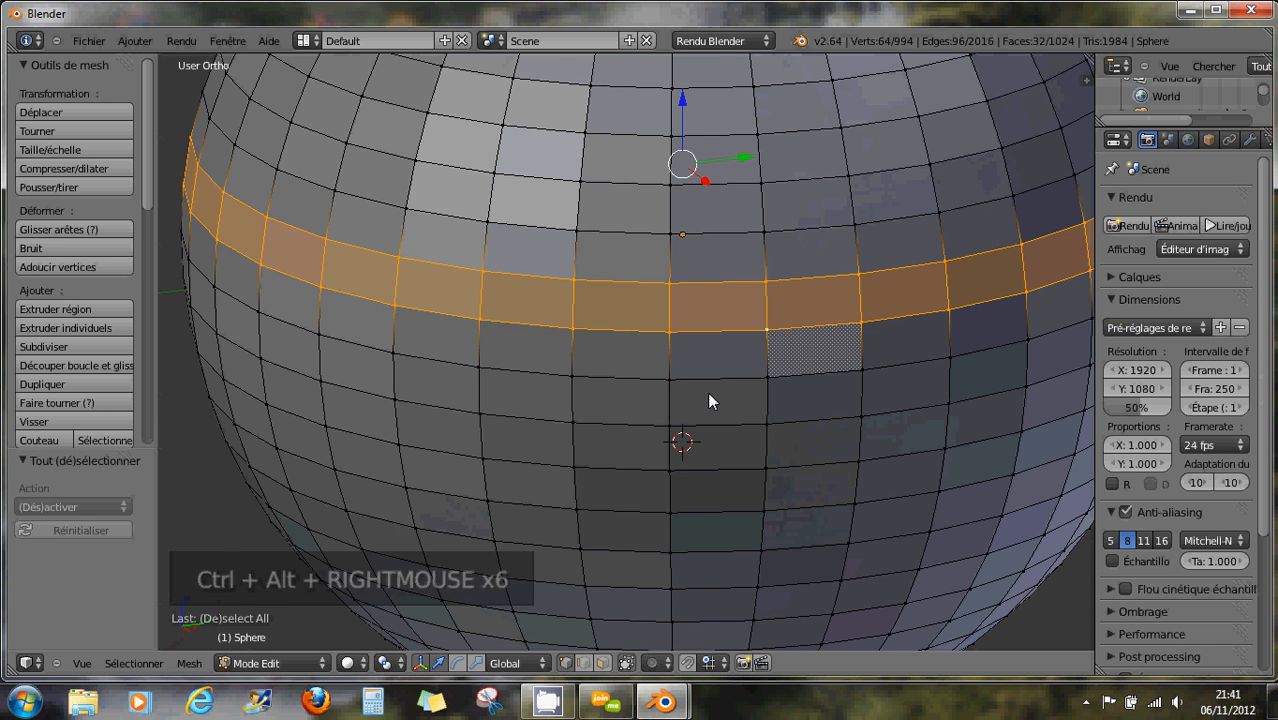
# - Add several horizontal rings above and below the selected band, plus the vertical strip just left of the sphere's centre, to the selection
pyautogui.scroll(-1, 709, 399)
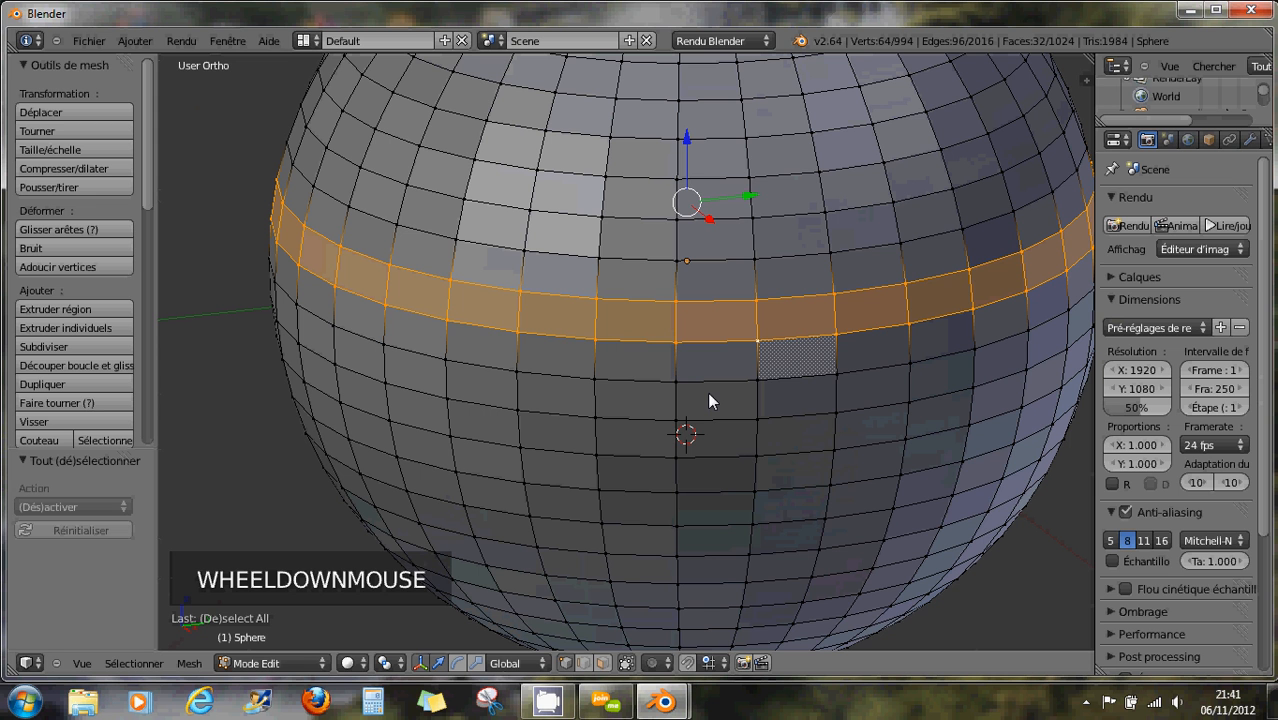
pyautogui.keyDown('ctrl'); pyautogui.keyDown('alt'); pyautogui.keyDown('shift'); pyautogui.rightClick(675, 436); pyautogui.keyUp('shift'); pyautogui.keyUp('alt'); pyautogui.keyUp('ctrl')
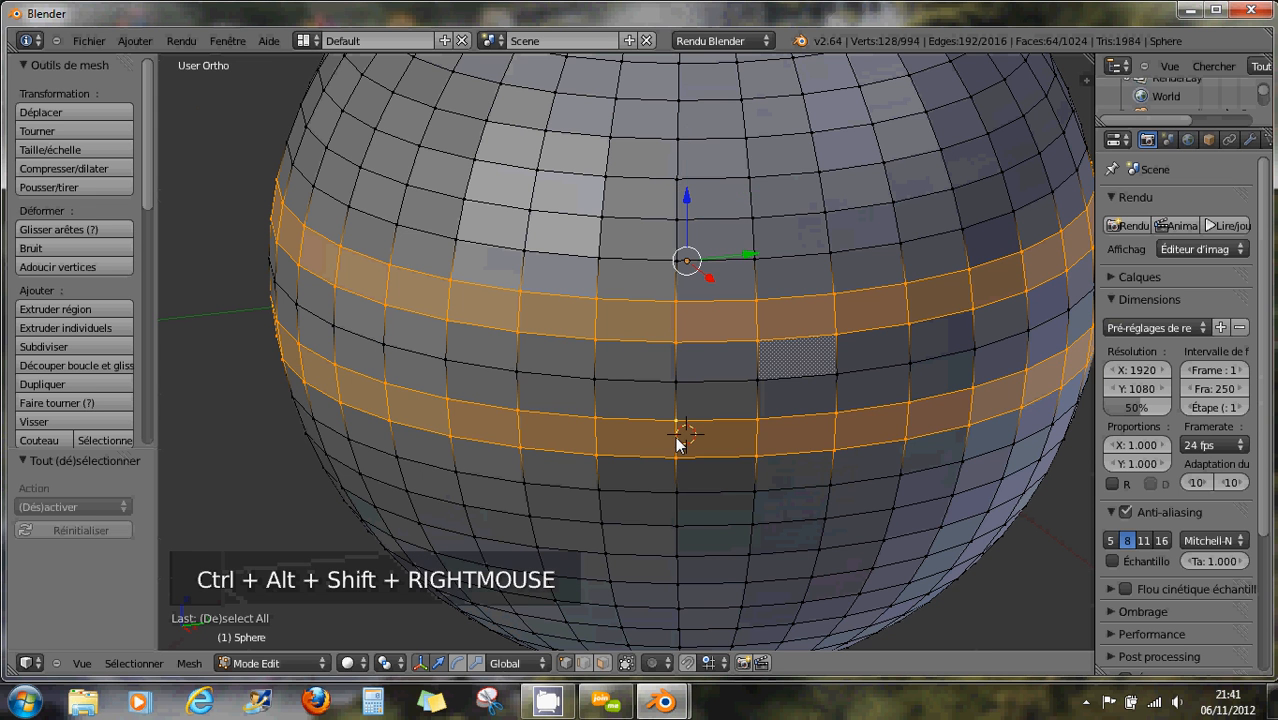
pyautogui.keyDown('ctrl'); pyautogui.keyDown('alt'); pyautogui.keyDown('shift'); pyautogui.rightClick(675, 512); pyautogui.keyUp('shift'); pyautogui.keyUp('alt'); pyautogui.keyUp('ctrl')
pyautogui.keyDown('ctrl'); pyautogui.keyDown('alt'); pyautogui.keyDown('shift'); pyautogui.rightClick(684, 360); pyautogui.keyUp('shift'); pyautogui.keyUp('alt'); pyautogui.keyUp('ctrl')
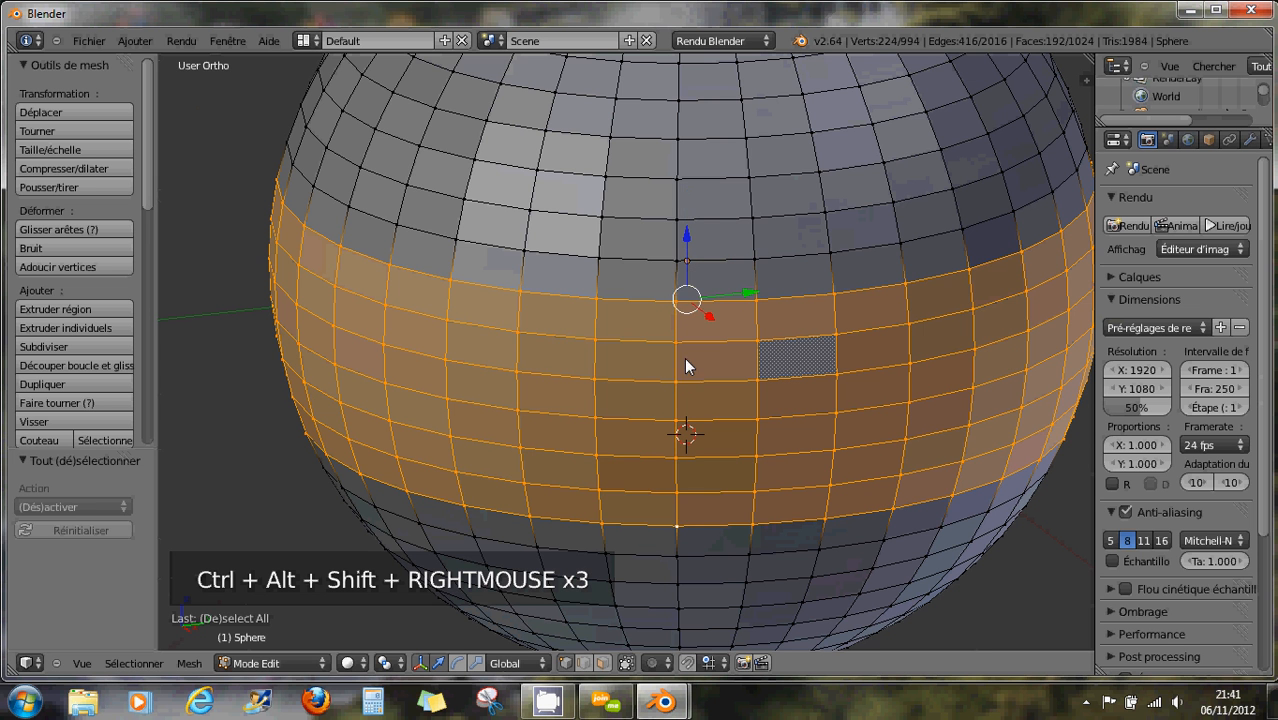
pyautogui.keyDown('ctrl'); pyautogui.keyDown('alt'); pyautogui.keyDown('shift'); pyautogui.rightClick(666, 206); pyautogui.keyUp('shift'); pyautogui.keyUp('alt'); pyautogui.keyUp('ctrl')
pyautogui.keyDown('ctrl'); pyautogui.keyDown('alt'); pyautogui.keyDown('shift'); pyautogui.rightClick(672, 122); pyautogui.keyUp('shift'); pyautogui.keyUp('alt'); pyautogui.keyUp('ctrl')
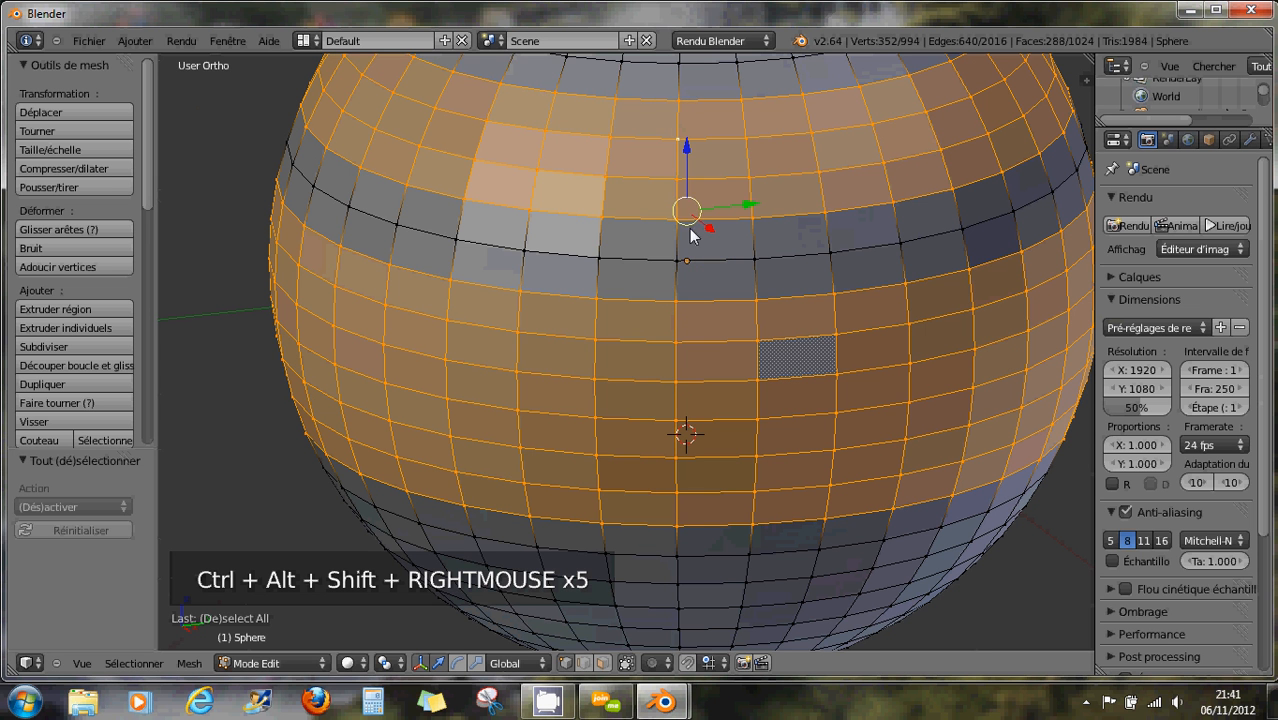
pyautogui.keyDown('ctrl'); pyautogui.keyDown('alt'); pyautogui.keyDown('shift'); pyautogui.rightClick(673, 259); pyautogui.keyUp('shift'); pyautogui.keyUp('alt'); pyautogui.keyUp('ctrl')
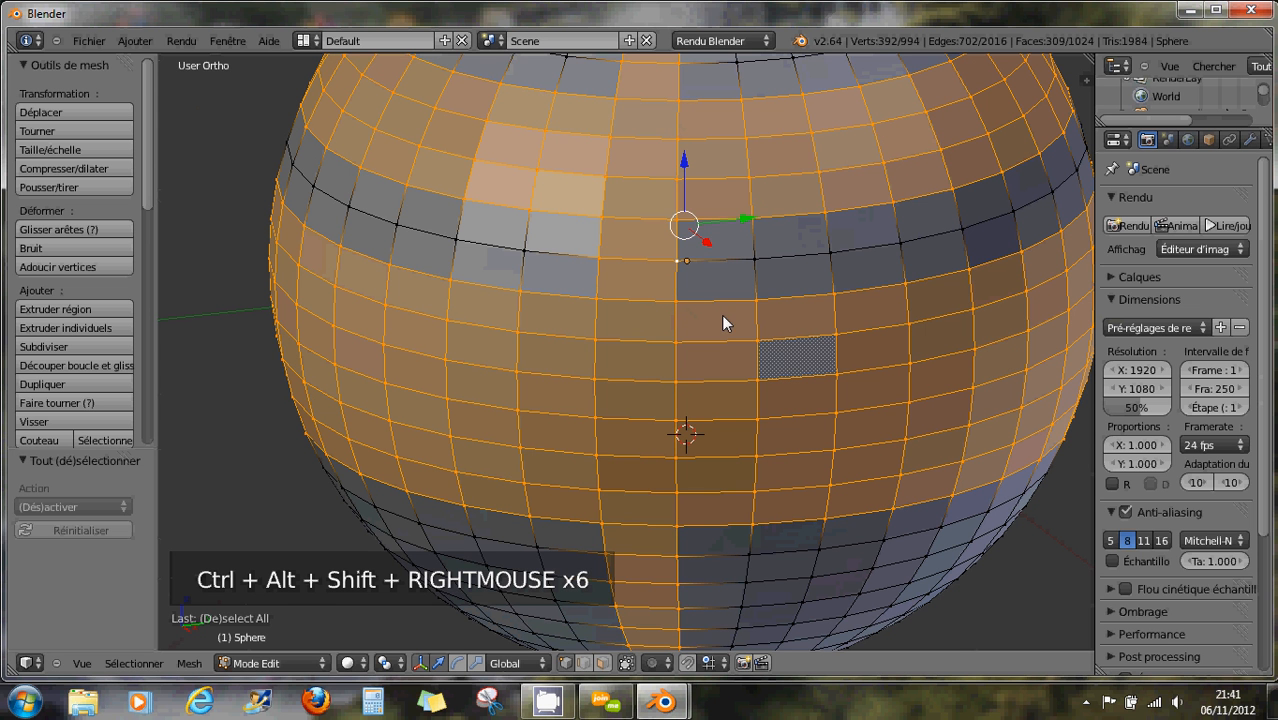
# - Remove the vertical ring strips right of the centre from the selection, and deselect individual horizontal vertex loops across the sphere
pyautogui.keyDown('ctrl'); pyautogui.keyDown('alt'); pyautogui.keyDown('shift'); pyautogui.rightClick(884, 297); pyautogui.keyUp('shift'); pyautogui.keyUp('alt'); pyautogui.keyUp('ctrl')
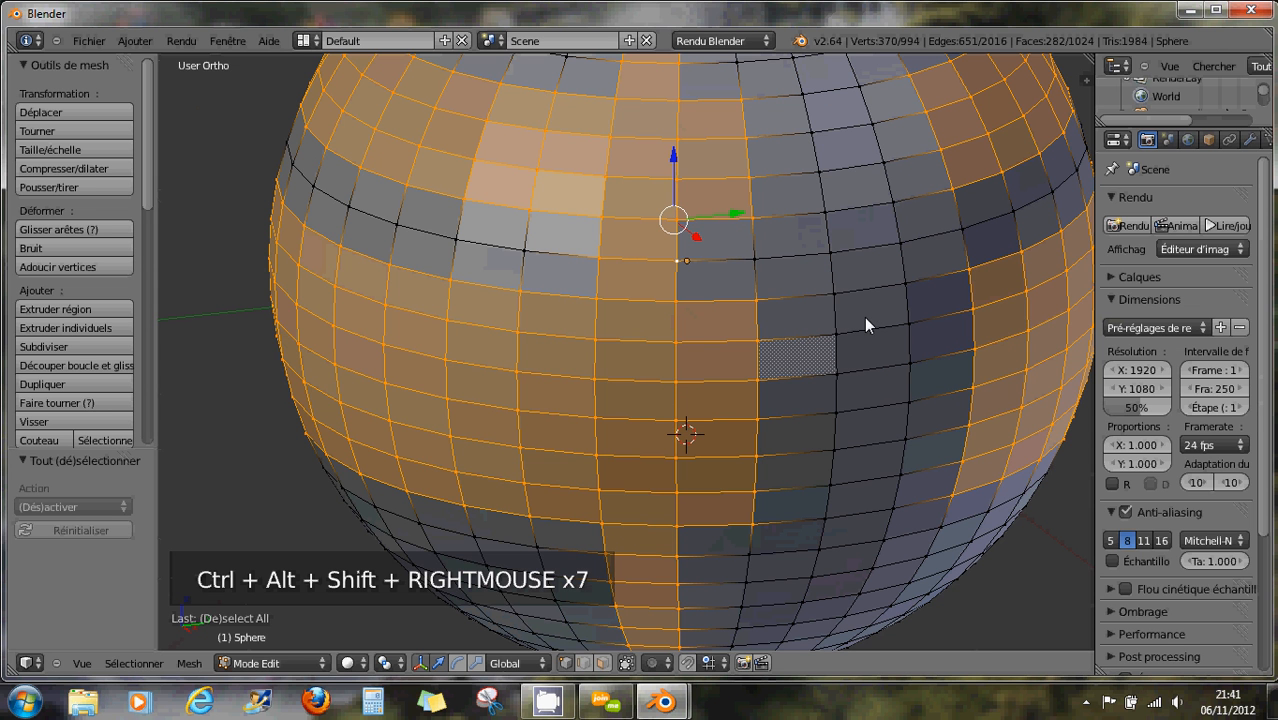
pyautogui.keyDown('alt'); pyautogui.keyDown('shift'); pyautogui.rightClick(704, 417); pyautogui.keyUp('shift'); pyautogui.keyUp('alt')
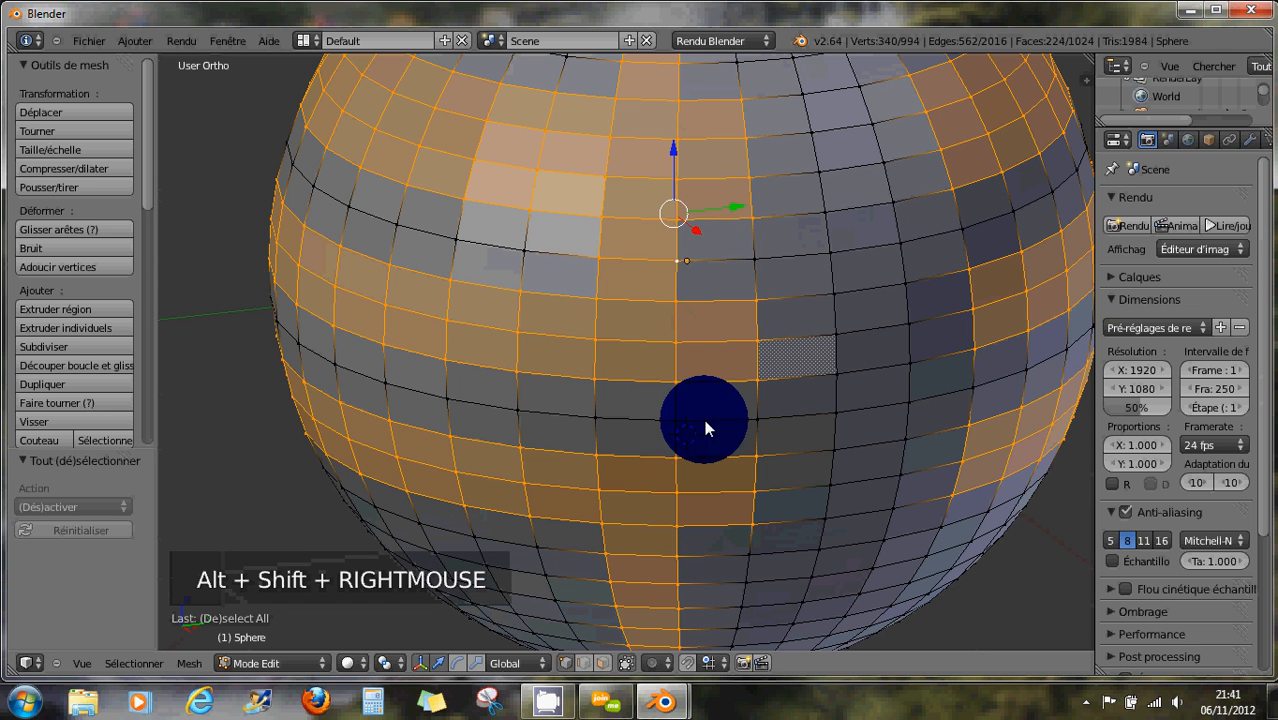
pyautogui.keyDown('alt'); pyautogui.keyDown('shift'); pyautogui.rightClick(585, 333); pyautogui.keyUp('shift'); pyautogui.keyUp('alt')
pyautogui.keyDown('alt'); pyautogui.keyDown('shift'); pyautogui.rightClick(608, 174); pyautogui.keyUp('shift'); pyautogui.keyUp('alt')
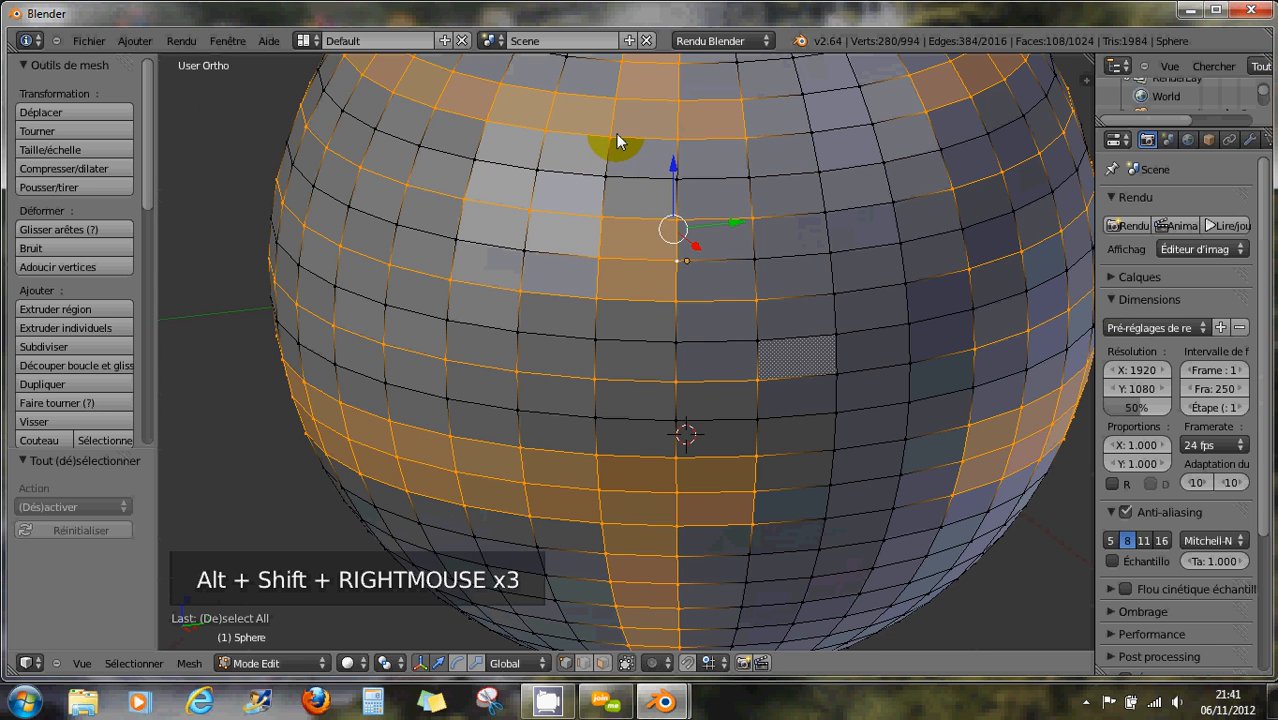
pyautogui.keyDown('alt'); pyautogui.keyDown('shift'); pyautogui.rightClick(615, 140); pyautogui.keyUp('shift'); pyautogui.keyUp('alt')
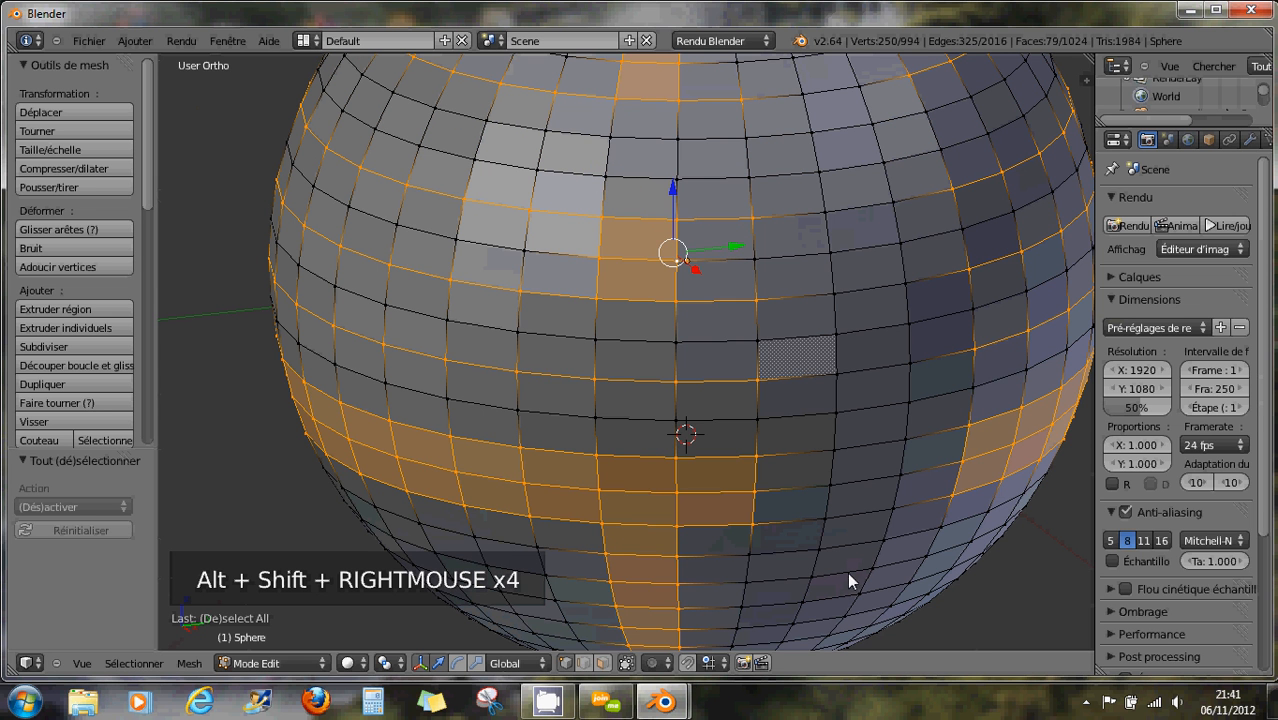
# - Add a horizontal vertex loop on the lower part of the sphere and the vertical ring strips on the right side to the selection
pyautogui.keyDown('alt'); pyautogui.keyDown('shift'); pyautogui.rightClick(856, 541); pyautogui.keyUp('shift'); pyautogui.keyUp('alt')
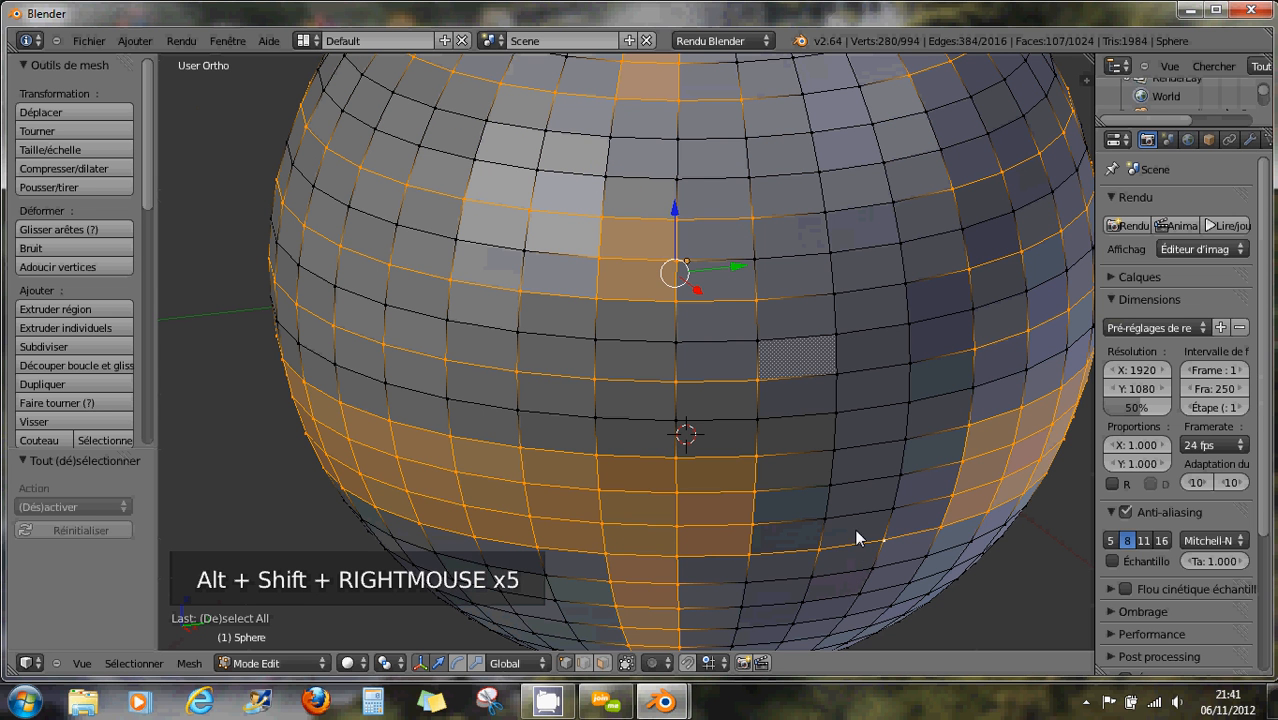
pyautogui.keyDown('ctrl'); pyautogui.keyDown('alt'); pyautogui.keyDown('shift'); pyautogui.rightClick(856, 522); pyautogui.keyUp('shift'); pyautogui.keyUp('alt'); pyautogui.keyUp('ctrl')
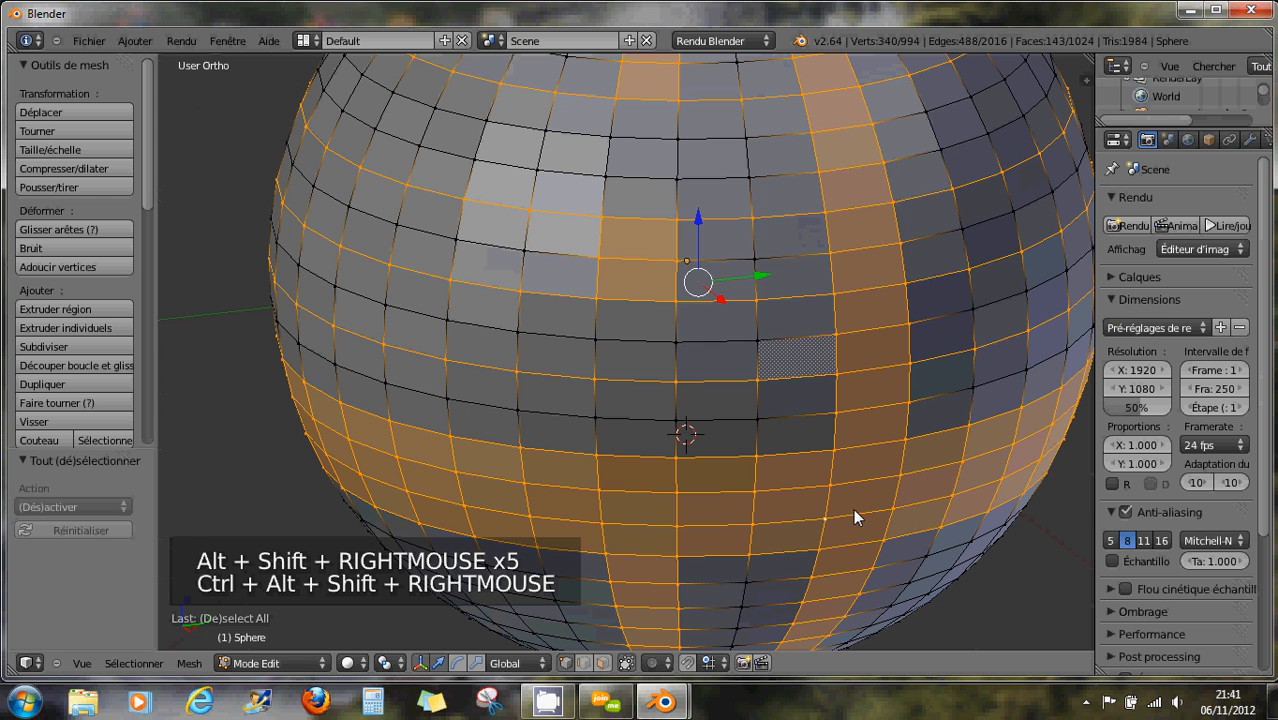
pyautogui.keyDown('ctrl'); pyautogui.keyDown('alt'); pyautogui.keyDown('shift'); pyautogui.rightClick(948, 400); pyautogui.keyUp('shift'); pyautogui.keyUp('alt'); pyautogui.keyUp('ctrl')
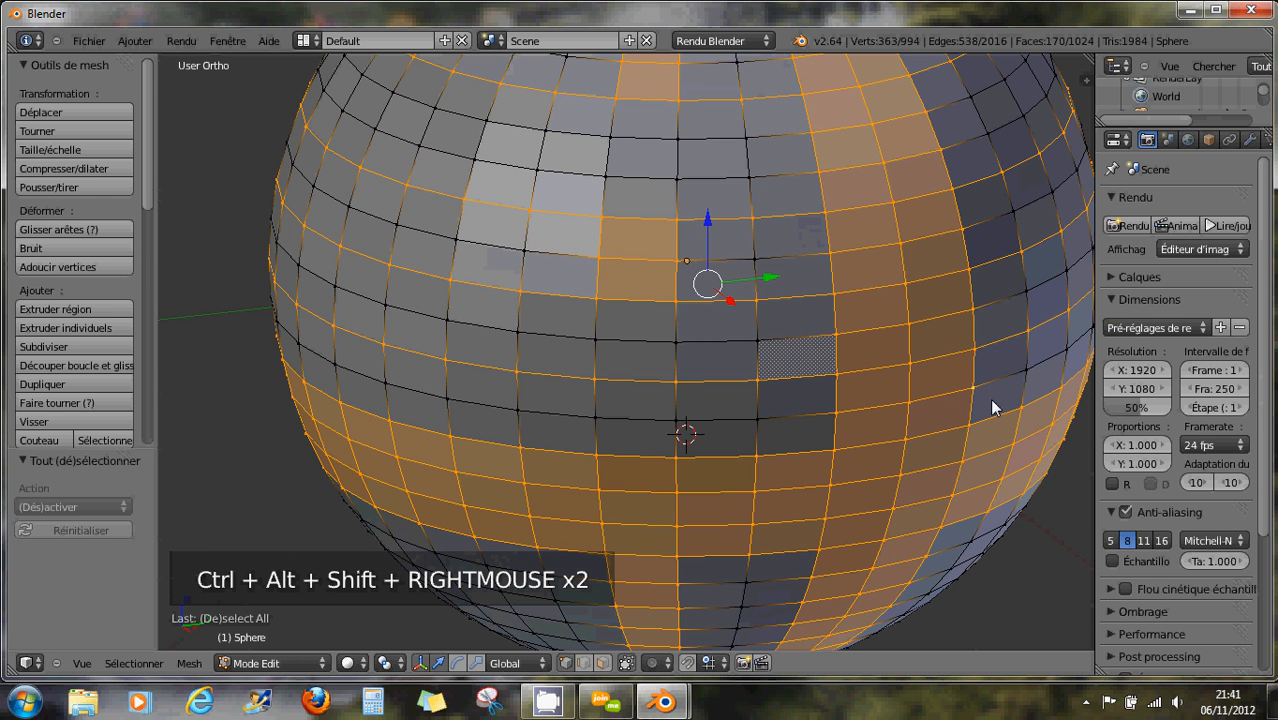
pyautogui.keyDown('ctrl'); pyautogui.keyDown('alt'); pyautogui.keyDown('shift'); pyautogui.rightClick(995, 398); pyautogui.keyUp('shift'); pyautogui.keyUp('alt'); pyautogui.keyUp('ctrl')
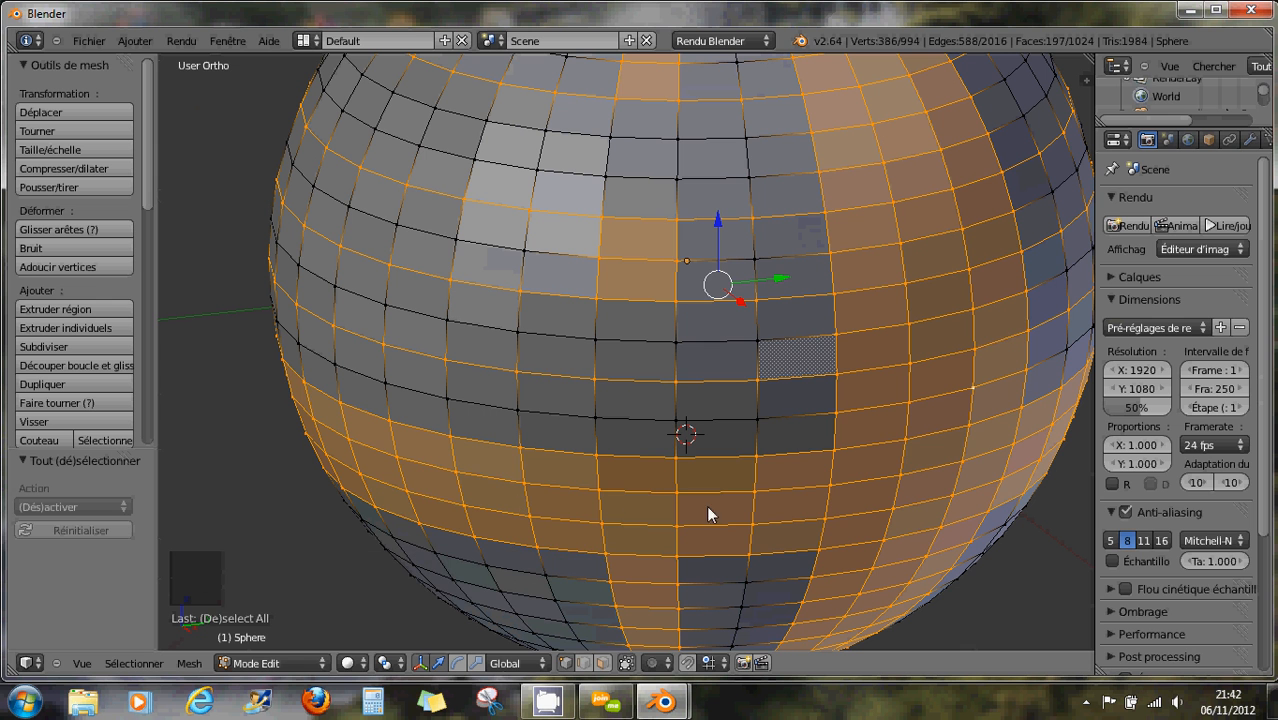
# - Ring-deselect the lower horizontal bands, the right-hand vertical strips and the strip left of centre, and clear the remaining selection
pyautogui.keyDown('ctrl'); pyautogui.keyDown('alt'); pyautogui.keyDown('shift'); pyautogui.rightClick(674, 507); pyautogui.keyUp('shift'); pyautogui.keyUp('alt'); pyautogui.keyUp('ctrl')
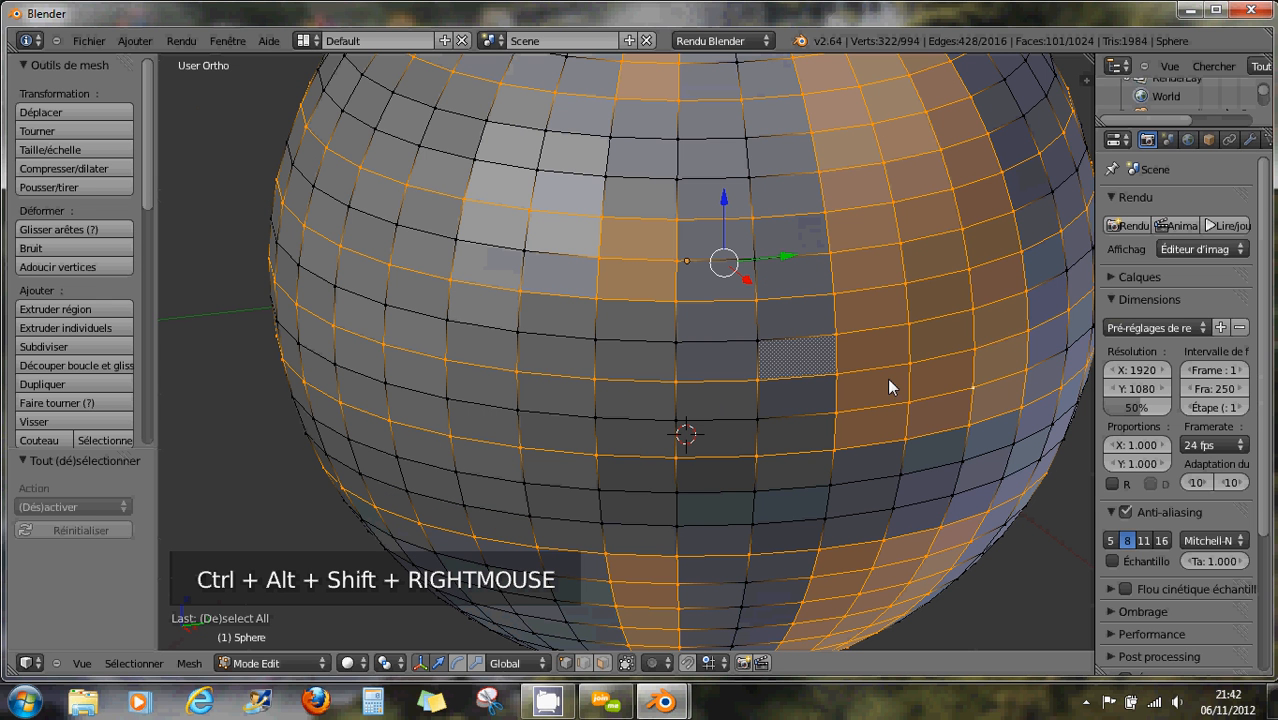
pyautogui.keyDown('ctrl'); pyautogui.keyDown('alt'); pyautogui.keyDown('shift'); pyautogui.rightClick(940, 354); pyautogui.keyUp('shift'); pyautogui.keyUp('alt'); pyautogui.keyUp('ctrl')
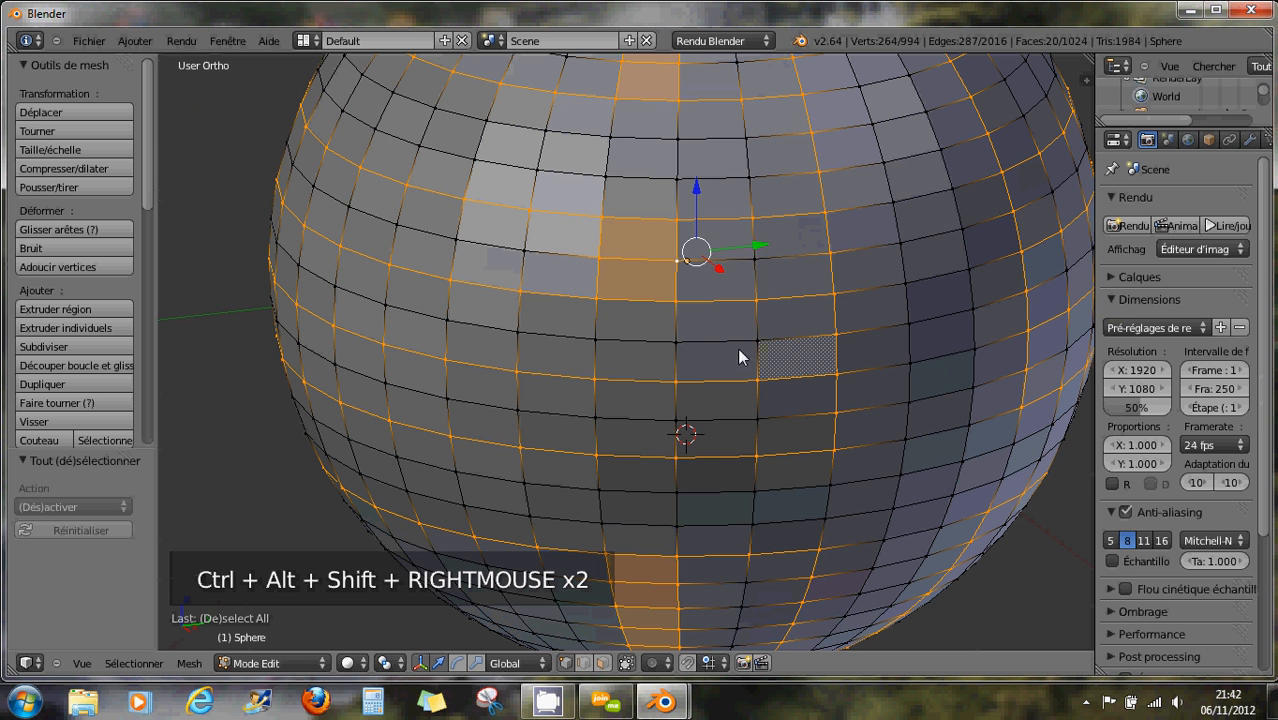
pyautogui.keyDown('ctrl'); pyautogui.keyDown('alt'); pyautogui.keyDown('shift'); pyautogui.rightClick(653, 307); pyautogui.keyUp('shift'); pyautogui.keyUp('alt'); pyautogui.keyUp('ctrl')
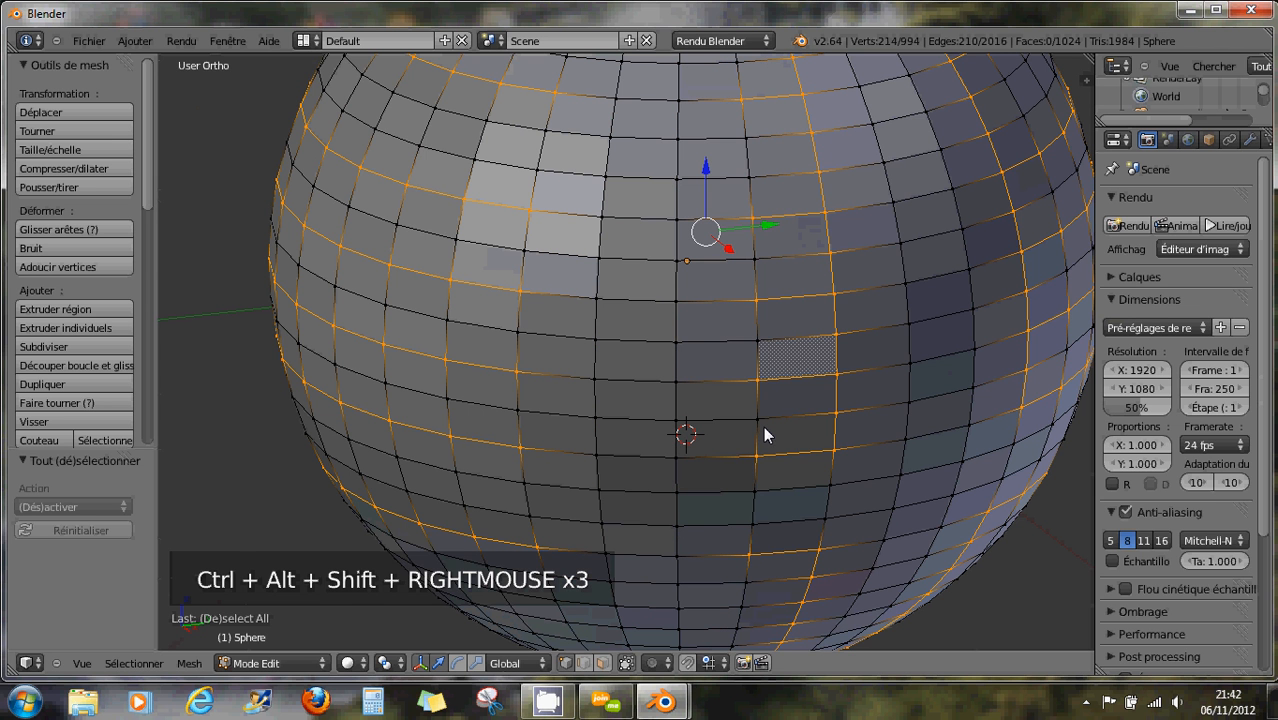
pyautogui.press('a')
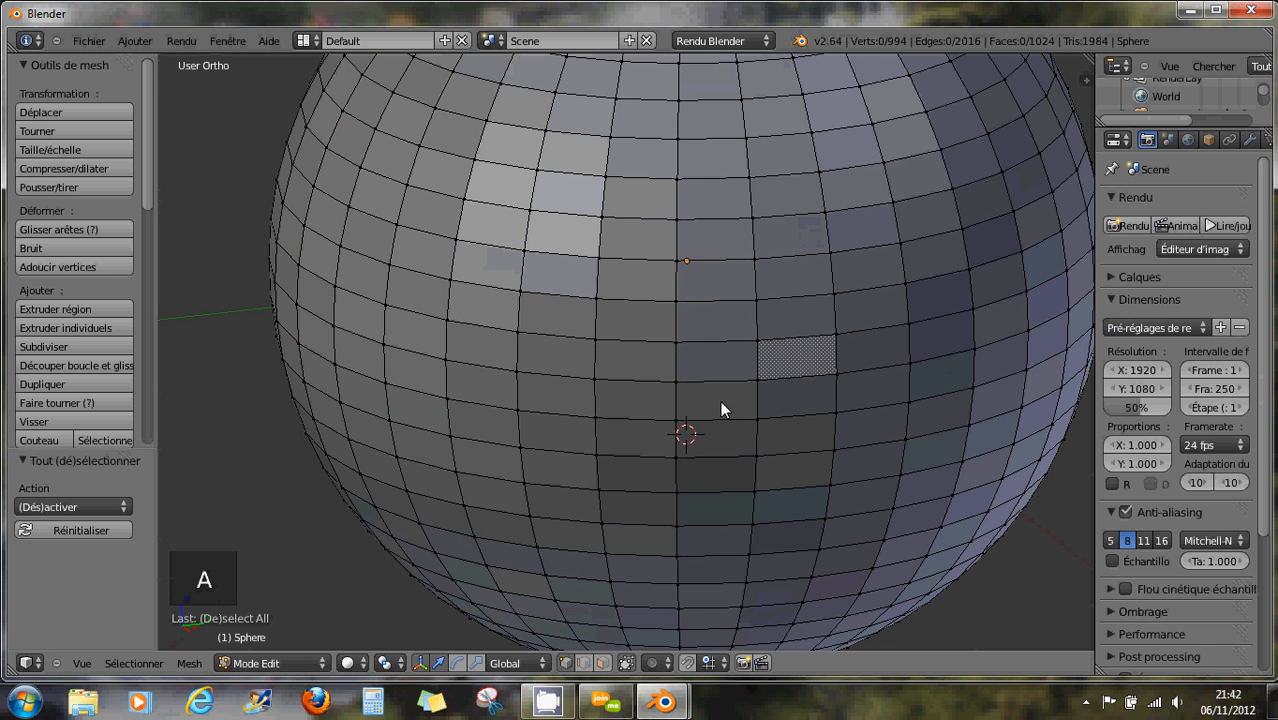
# - Add individual vertices around the faces just above the 3D cursor to the selection, one after another
pyautogui.keyDown('shift'); pyautogui.rightClick(673, 383); pyautogui.keyUp('shift')
pyautogui.keyDown('shift'); pyautogui.rightClick(760, 382); pyautogui.keyUp('shift')
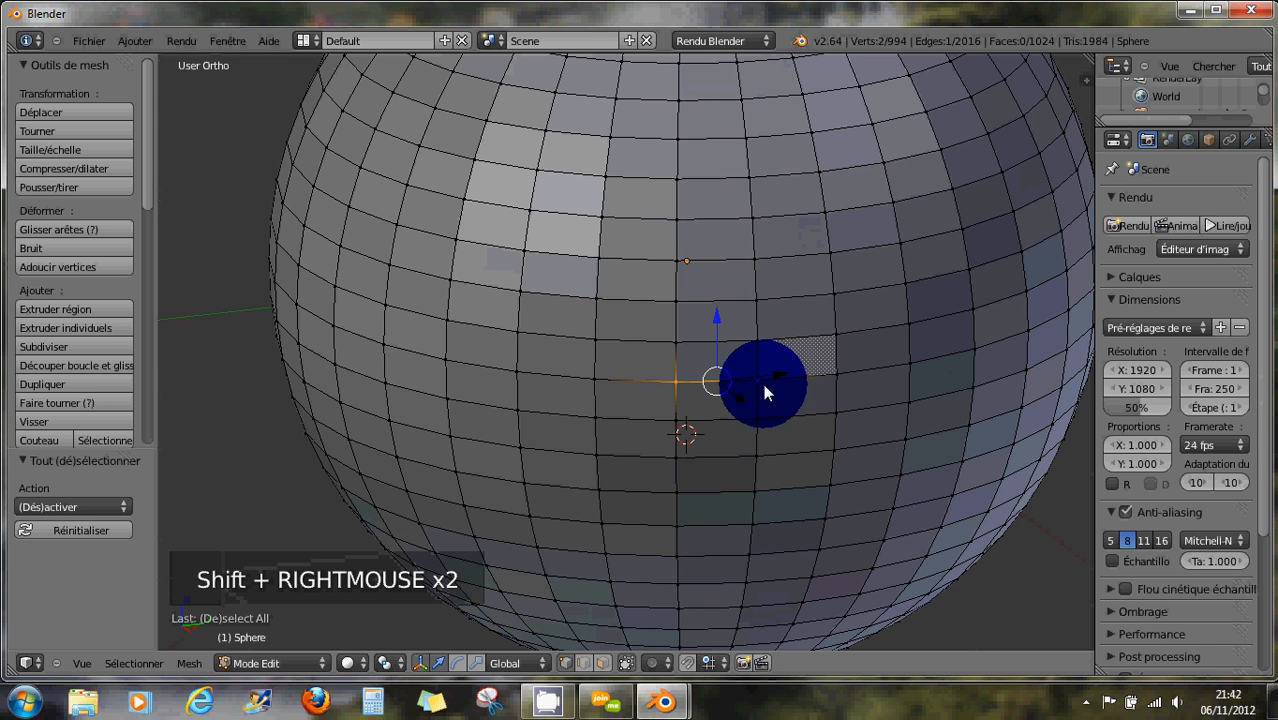
pyautogui.keyDown('shift'); pyautogui.rightClick(835, 376); pyautogui.keyUp('shift')
pyautogui.keyDown('shift'); pyautogui.rightClick(757, 300); pyautogui.keyUp('shift')
pyautogui.keyDown('shift'); pyautogui.rightClick(834, 293); pyautogui.keyUp('shift')
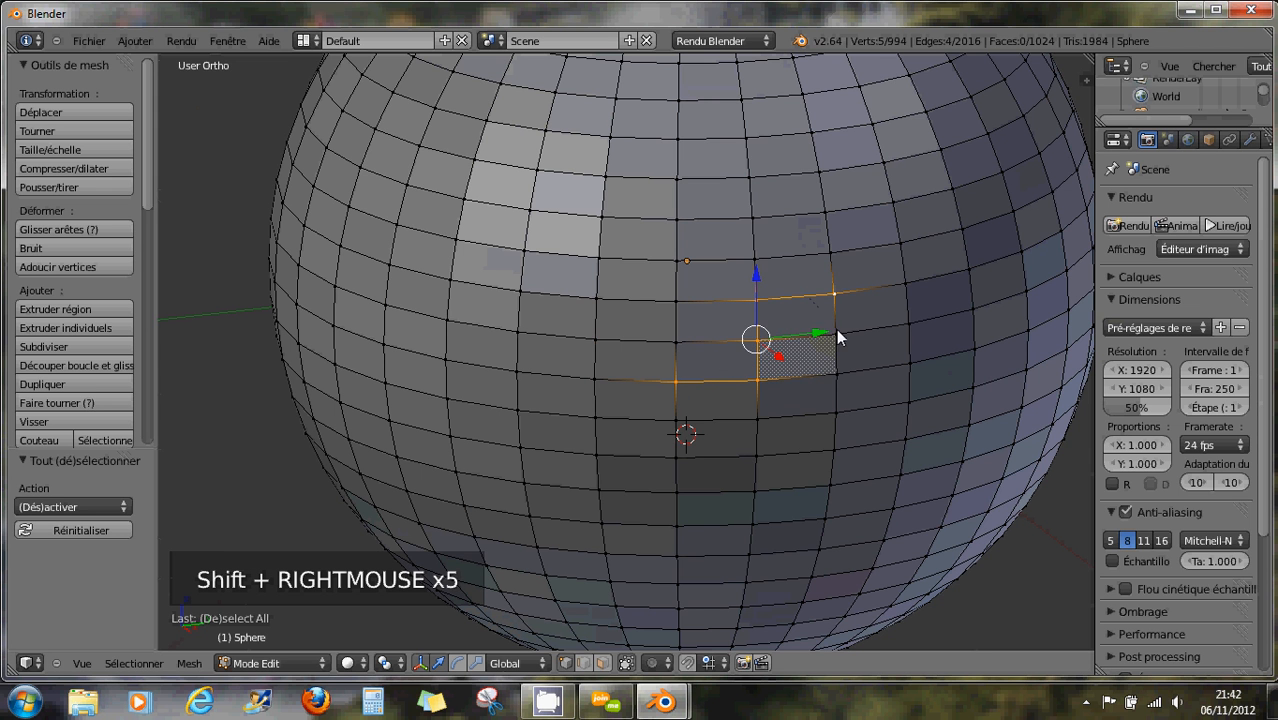
pyautogui.keyDown('shift'); pyautogui.rightClick(836, 334); pyautogui.keyUp('shift')
# - Deselect the upper vertices of the picked cluster one by one, keeping only the two lowest ones selected
pyautogui.keyDown('shift'); pyautogui.rightClick(762, 342); pyautogui.keyUp('shift')
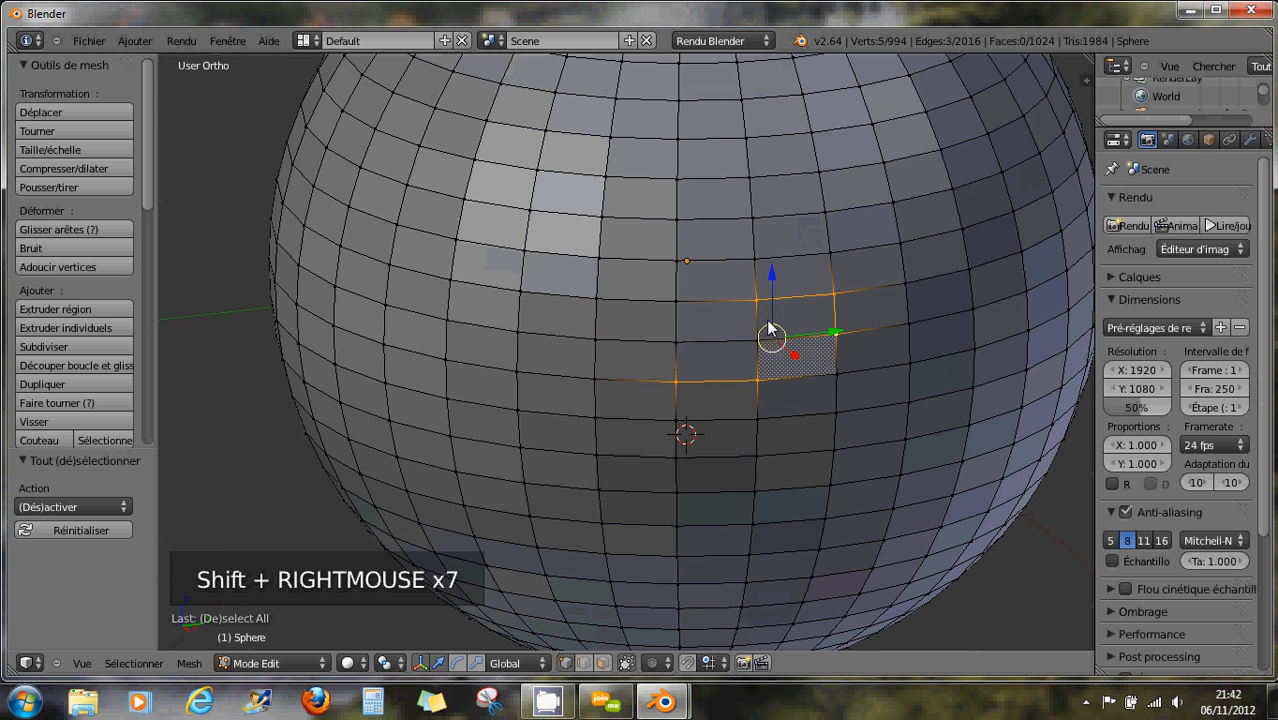
pyautogui.keyDown('shift'); pyautogui.rightClick(757, 300); pyautogui.keyUp('shift')
pyautogui.keyDown('shift'); pyautogui.rightClick(834, 294); pyautogui.keyUp('shift')
pyautogui.keyDown('shift'); pyautogui.rightClick(836, 334); pyautogui.keyUp('shift')
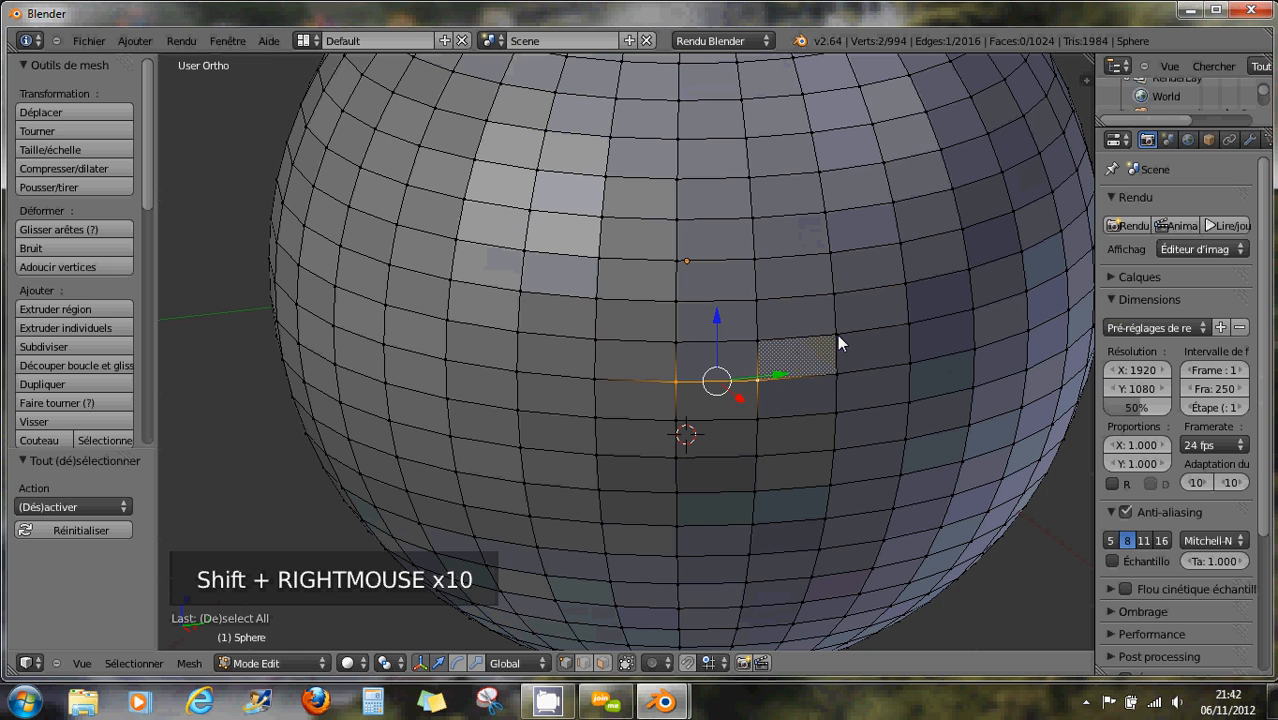
# - Replace the selection with the vertical vertex loop near the sphere's centre, and then with the horizontal loop above the 3D cursor
pyautogui.rightClick(762, 350)
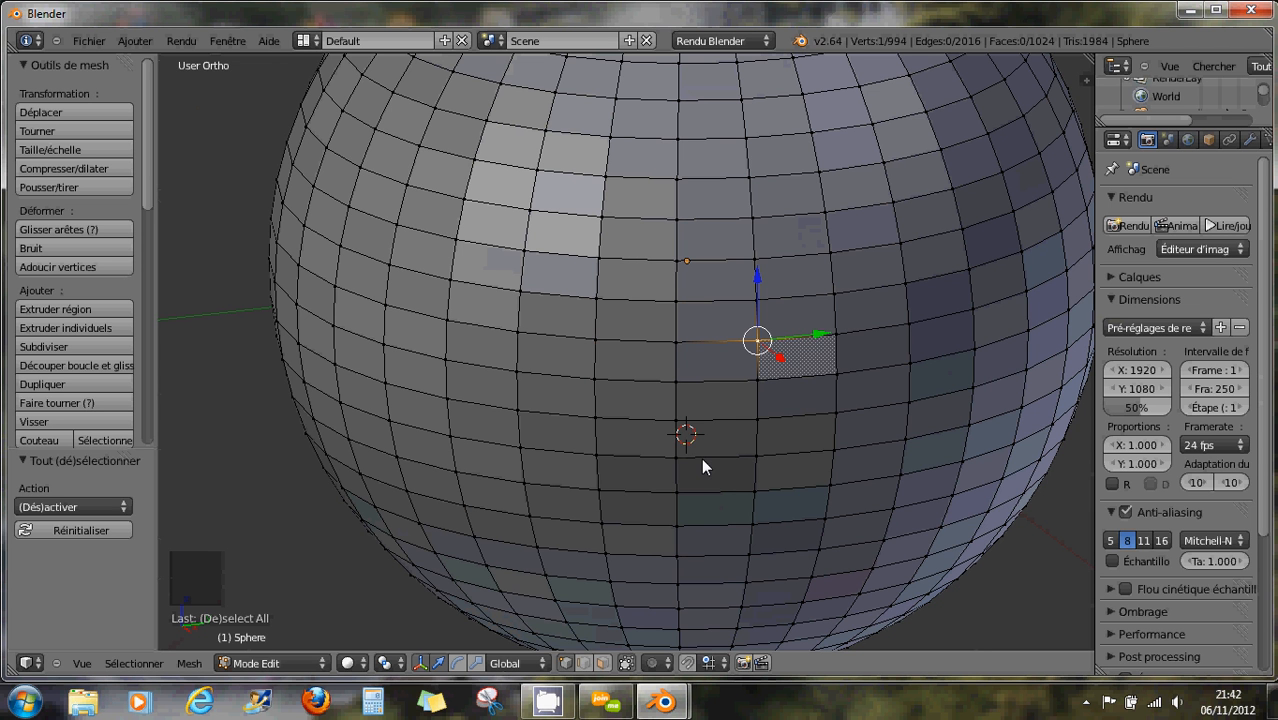
pyautogui.keyDown('alt'); pyautogui.rightClick(676, 381); pyautogui.keyUp('alt')
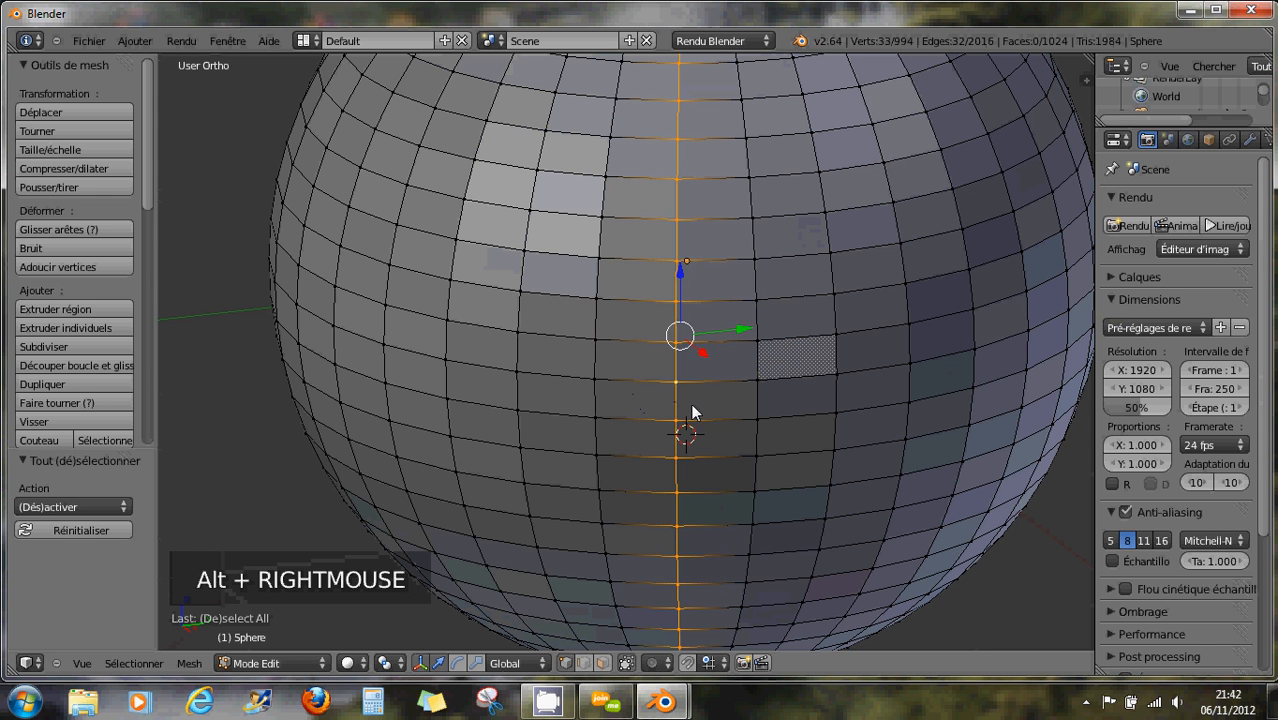
pyautogui.keyDown('alt'); pyautogui.rightClick(636, 342); pyautogui.keyUp('alt')
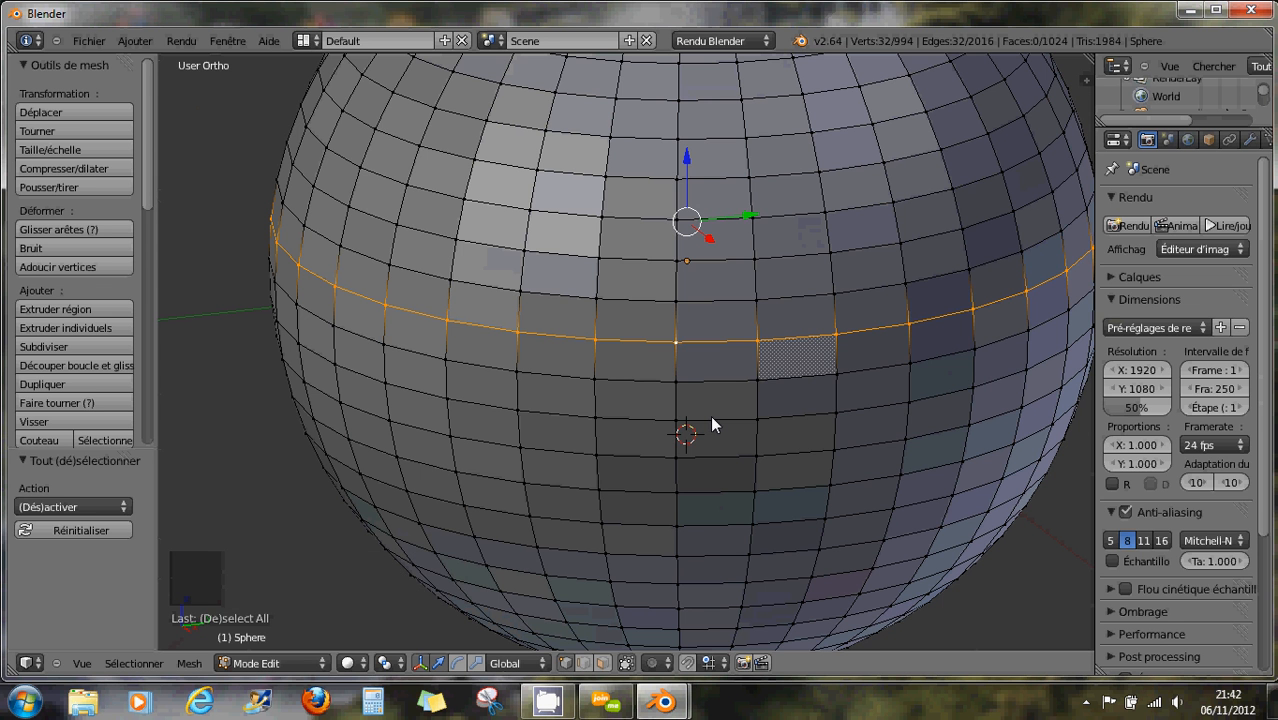
# - Grow the selection from the horizontal loop by three levels, then shrink it by two levels
pyautogui.press('ctrl+KP_Add')
pyautogui.press('ctrl+KP_Add')
pyautogui.press('ctrl+KP_Add')
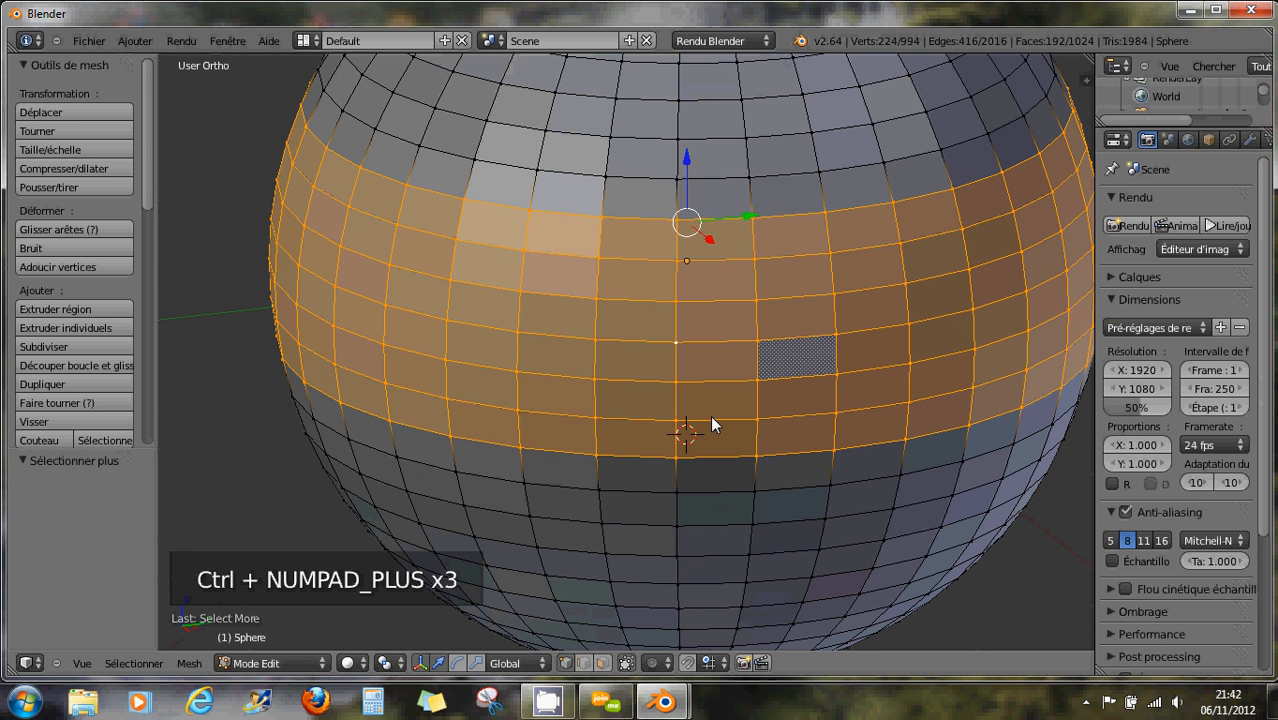
pyautogui.press('ctrl+KP_Subtract')
pyautogui.press('ctrl+KP_Subtract')
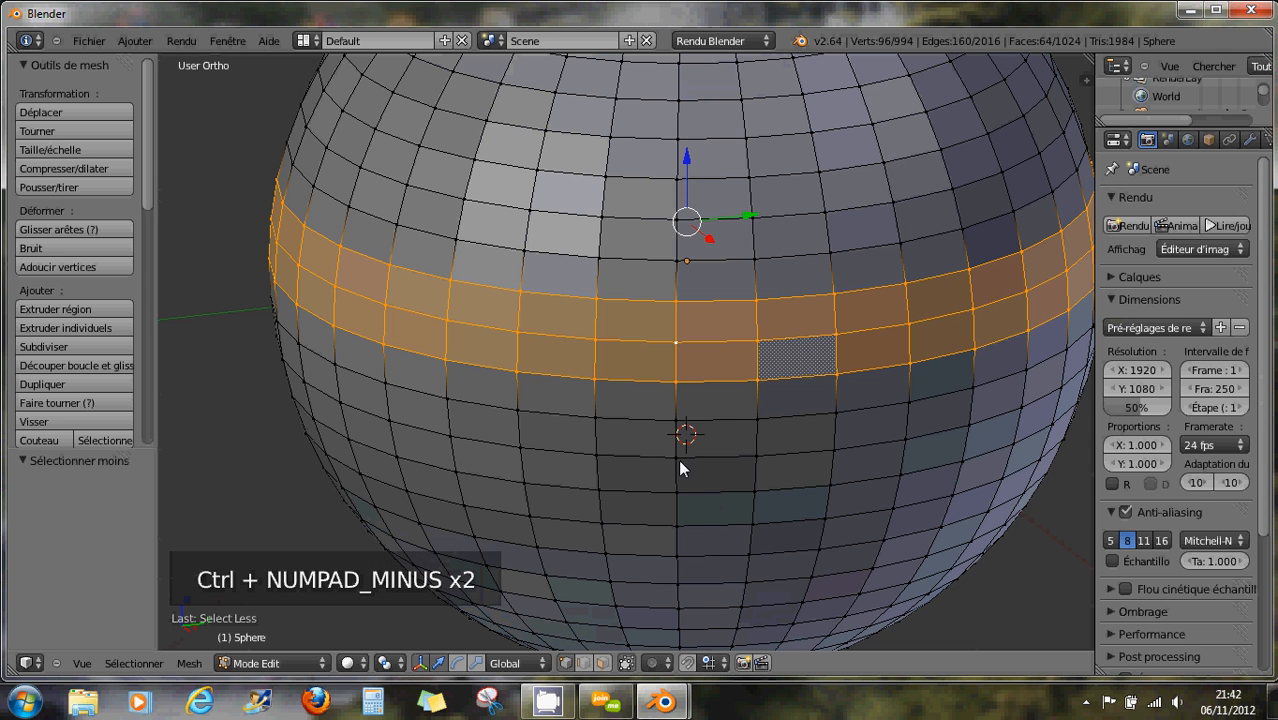
# - In face selection mode, select the single face just below the 3D cursor and grow the selection by four levels
pyautogui.click(602, 663)
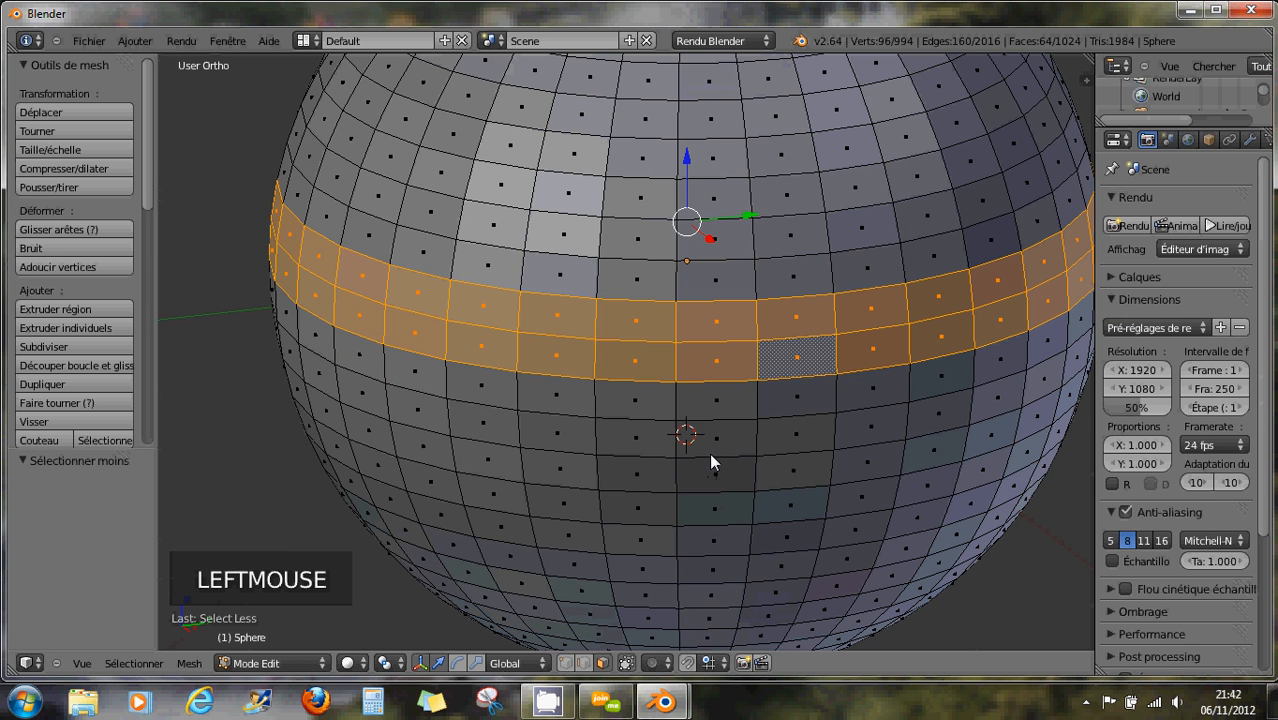
pyautogui.rightClick(715, 484)
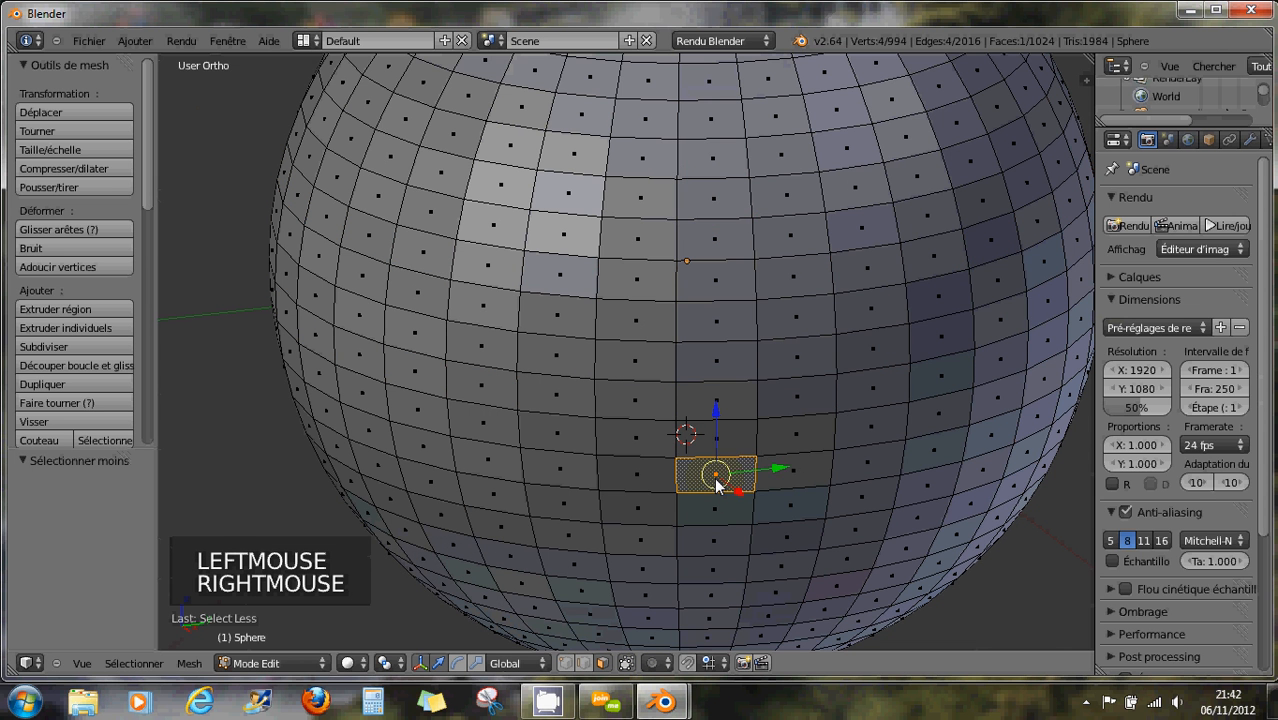
pyautogui.press('ctrl+KP_Add')
pyautogui.press('ctrl+KP_Add')
pyautogui.press('ctrl+KP_Add')
pyautogui.press('ctrl+KP_Add')
# - Shrink the face selection by four levels back to the single face, then grow it by five levels
pyautogui.press('ctrl+KP_Subtract')
pyautogui.press('ctrl+KP_Subtract')
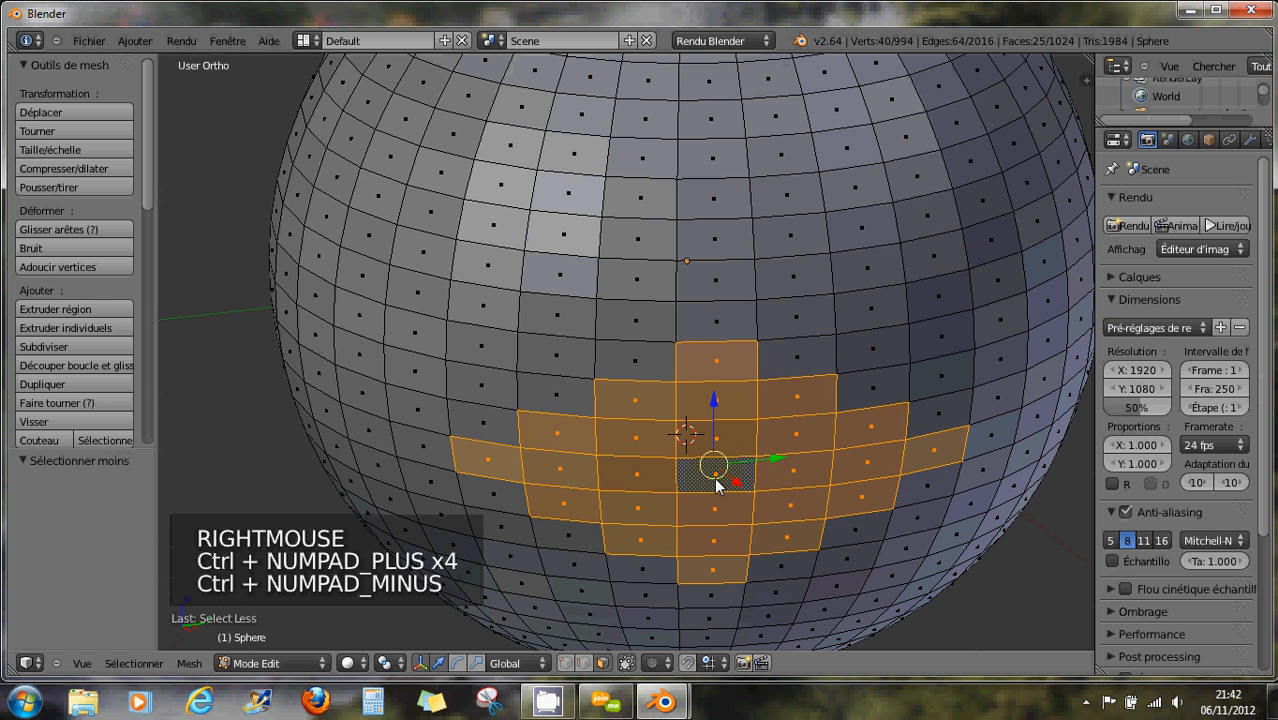
pyautogui.press('ctrl+KP_Subtract')
pyautogui.press('ctrl+KP_Subtract')
pyautogui.press('ctrl+KP_Add')
pyautogui.press('ctrl+KP_Add')
pyautogui.press('ctrl+KP_Add')
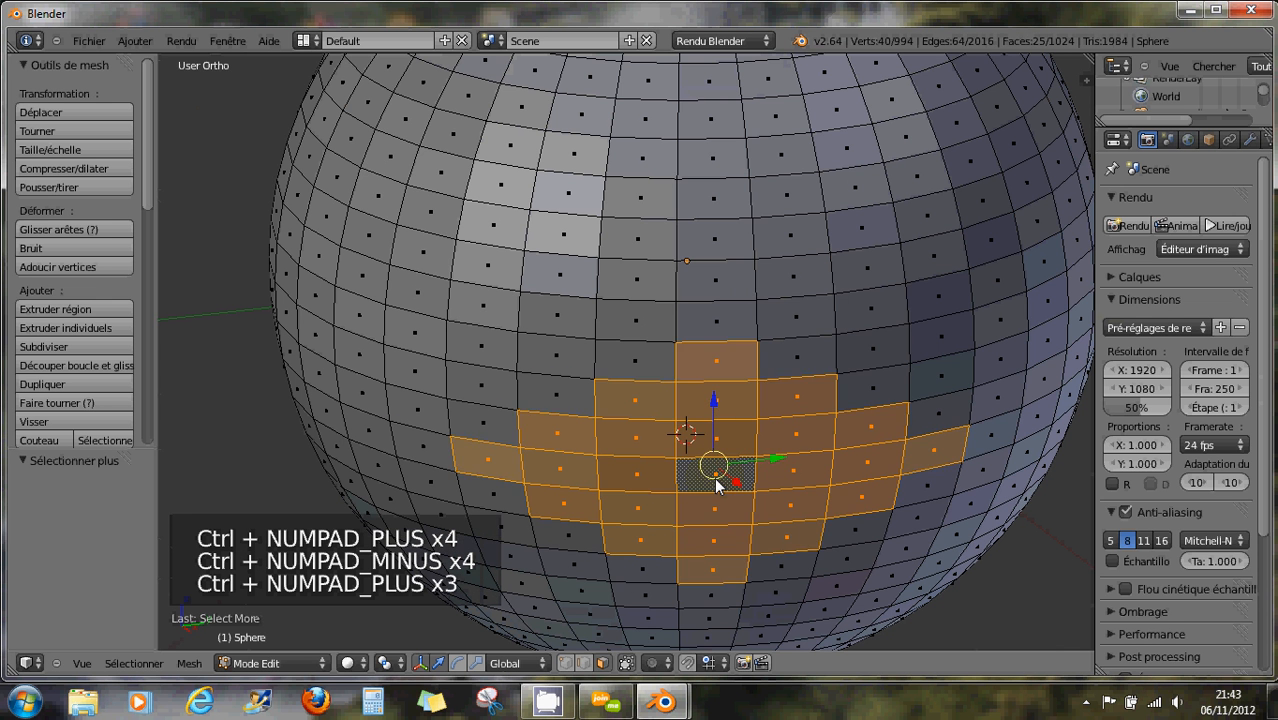
pyautogui.press('ctrl+KP_Add')
pyautogui.press('ctrl+KP_Add')
# - Return to vertex selection mode and deselect all elements of the sphere
pyautogui.scroll(-2, 756, 507)
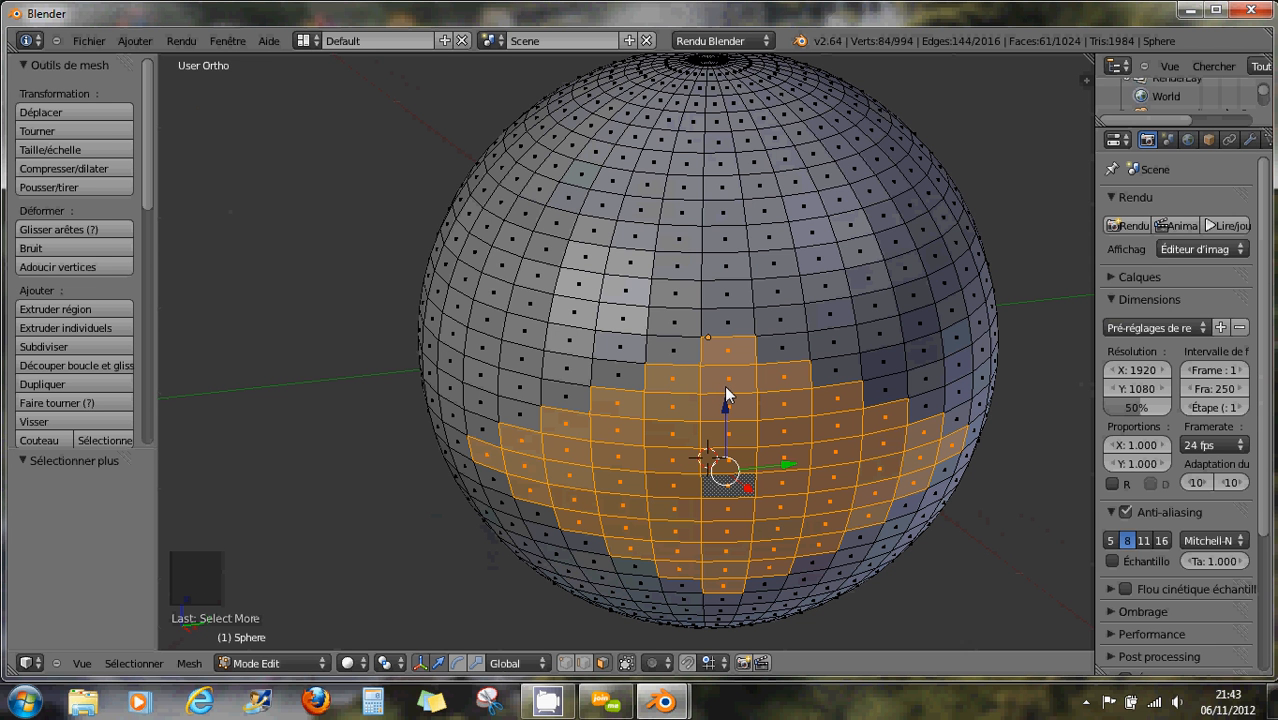
pyautogui.moveTo(783, 316)
pyautogui.mouseDown(button='middle')
pyautogui.moveTo(821, 319)
pyautogui.moveTo(650, 284)
pyautogui.moveTo(691, 263)
pyautogui.moveTo(791, 296)
pyautogui.mouseUp(button='middle')
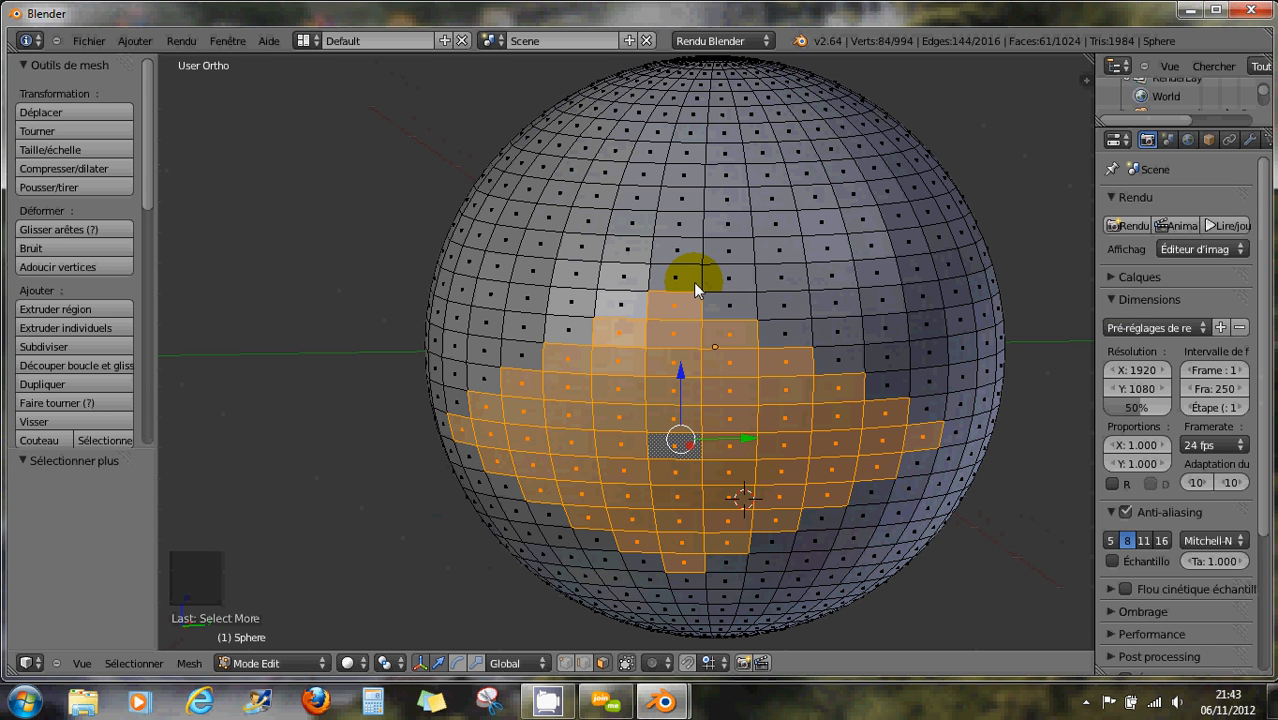
pyautogui.moveTo(693, 282); pyautogui.dragTo(599, 291, button='middle')
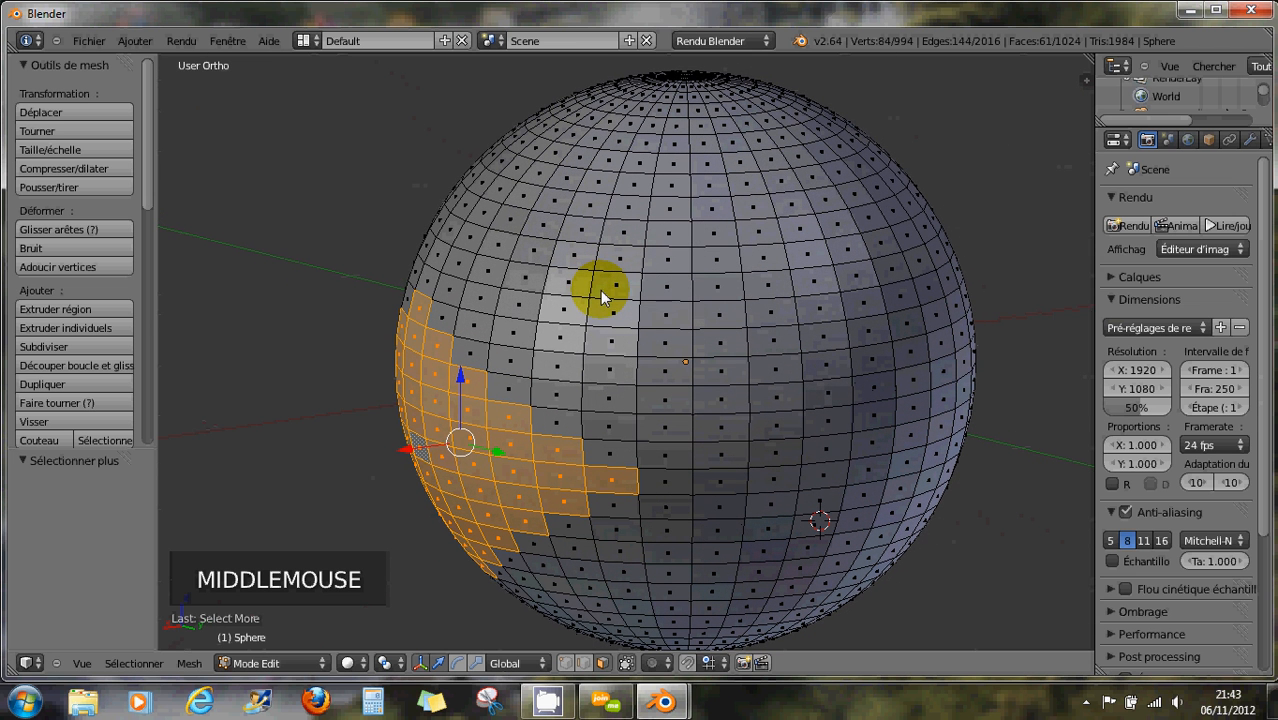
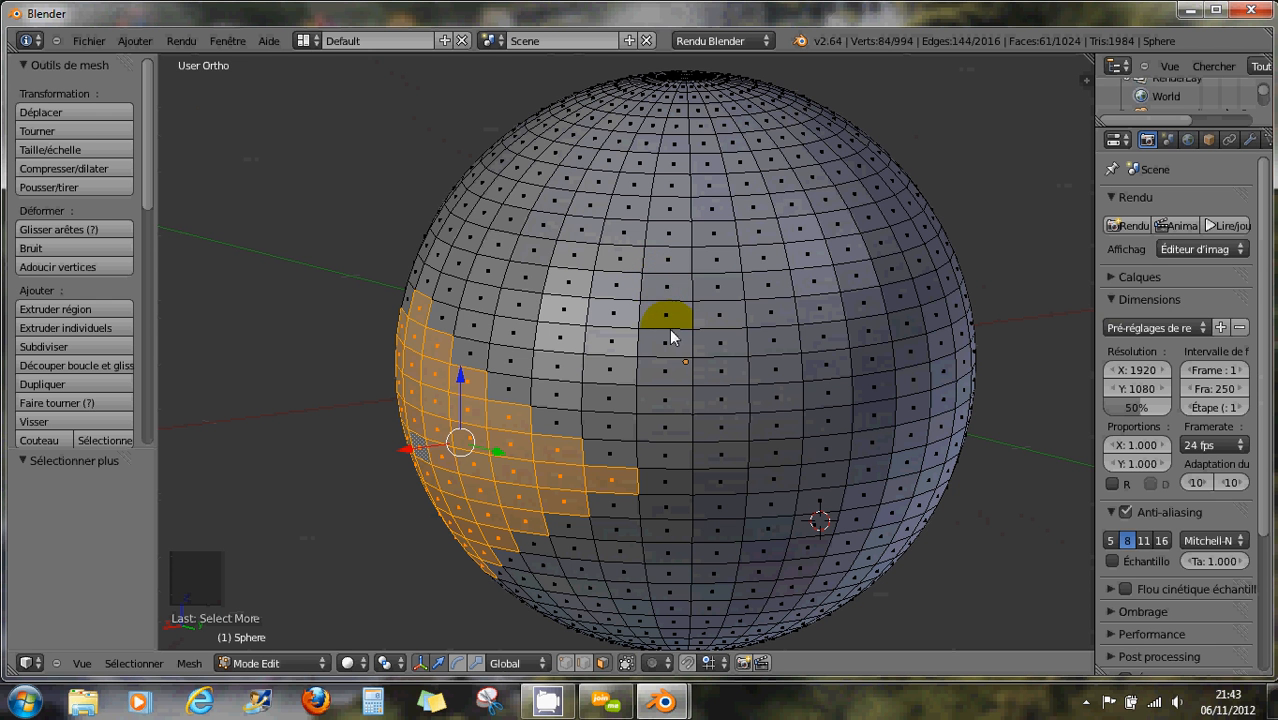
pyautogui.moveTo(684, 335); pyautogui.dragTo(645, 319, button='middle')
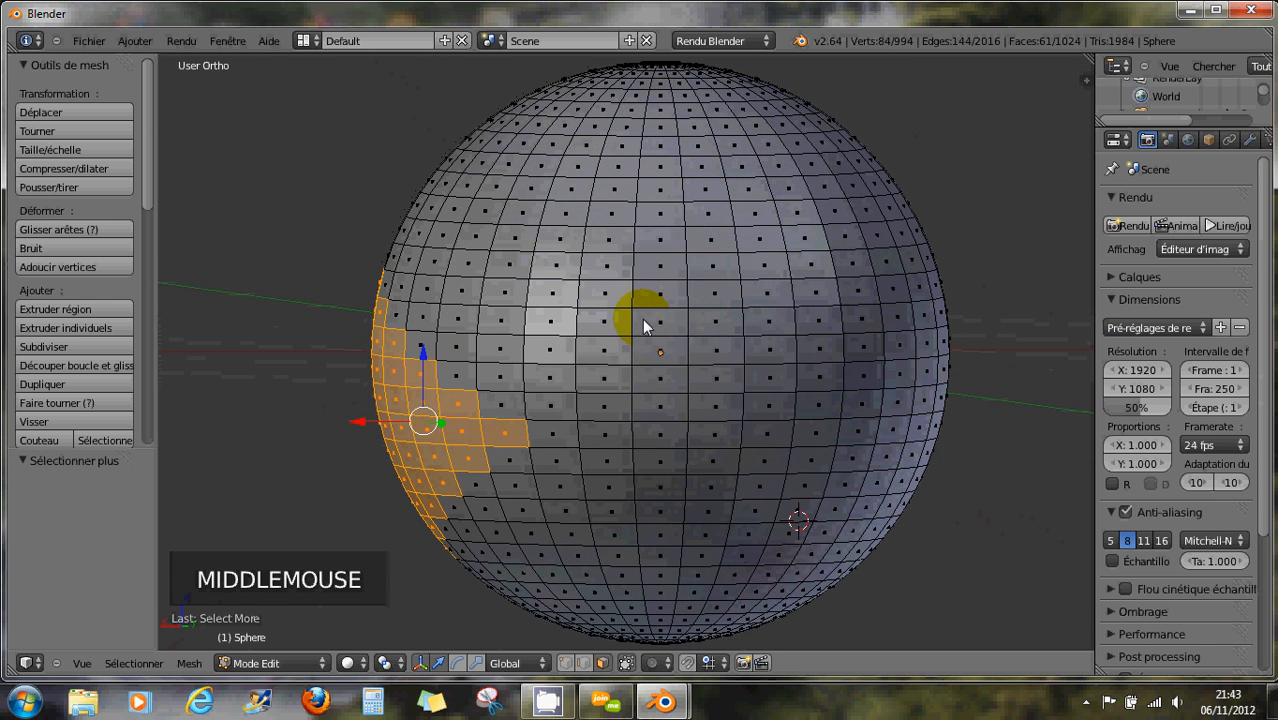
pyautogui.click(583, 663)
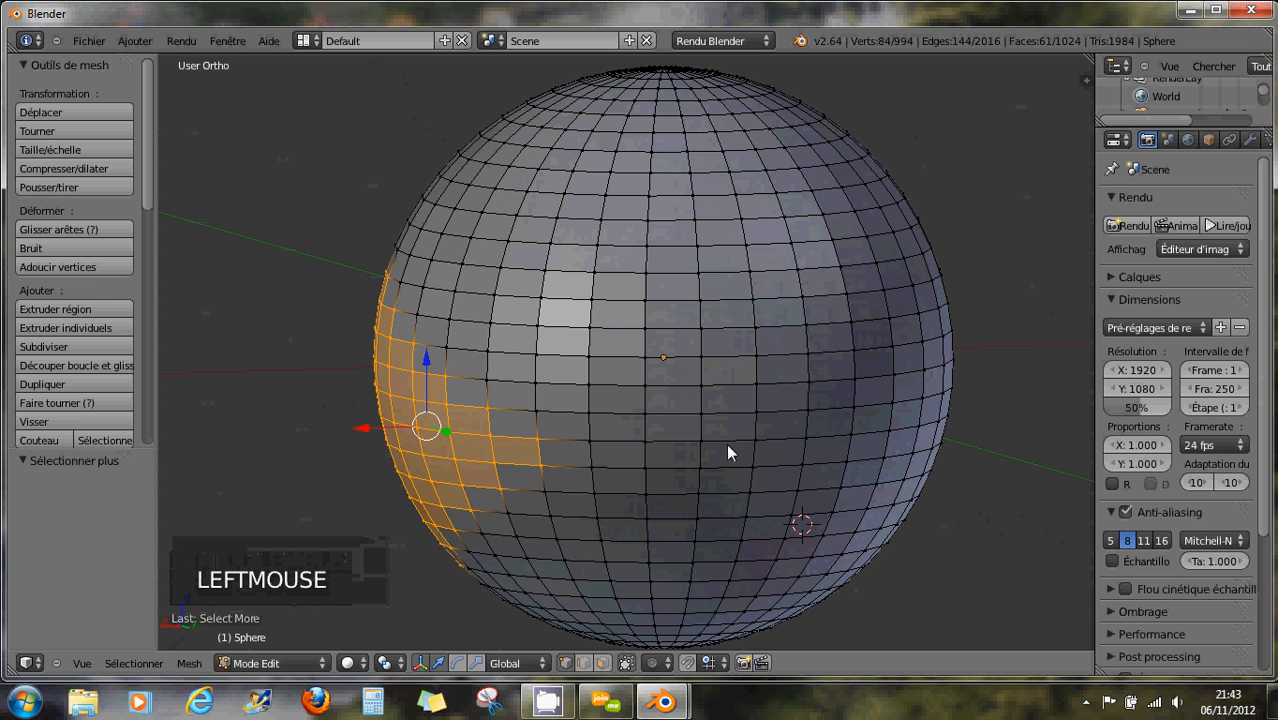
pyautogui.press('a')
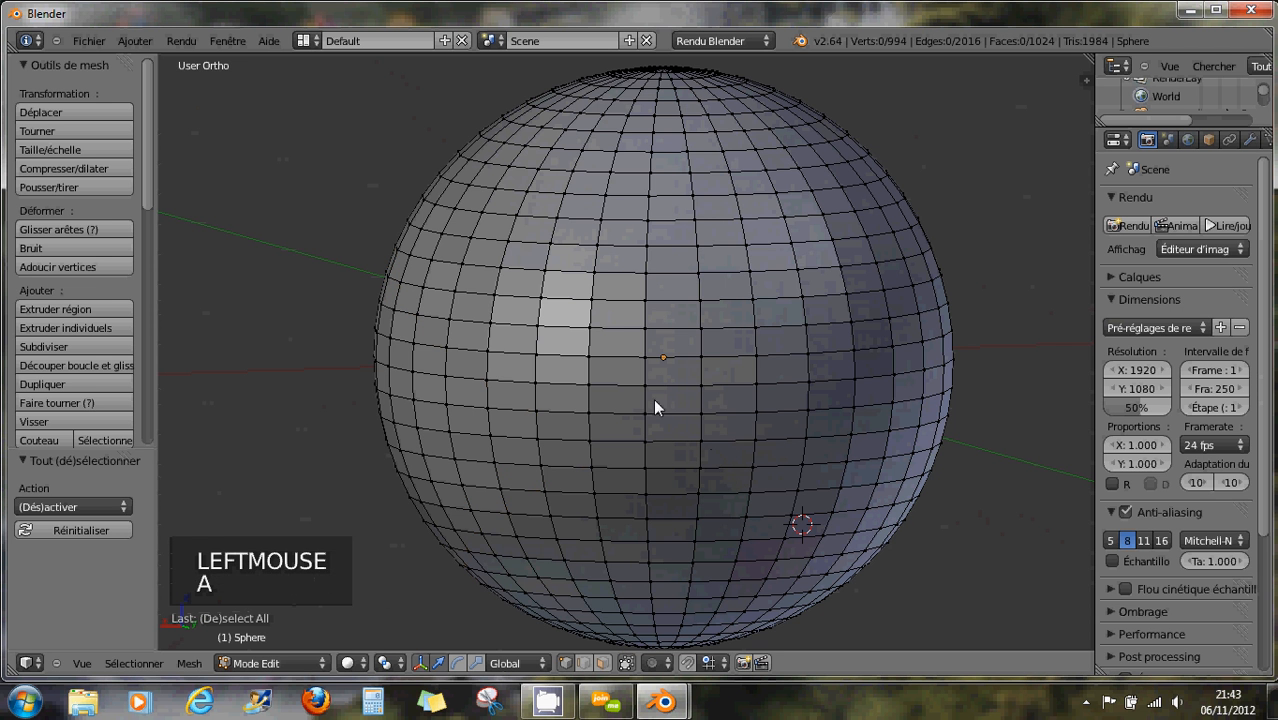
pyautogui.moveTo(653, 398)
pyautogui.mouseDown(button='middle')
pyautogui.moveTo(601, 389)
pyautogui.moveTo(648, 406)
pyautogui.mouseUp(button='middle')
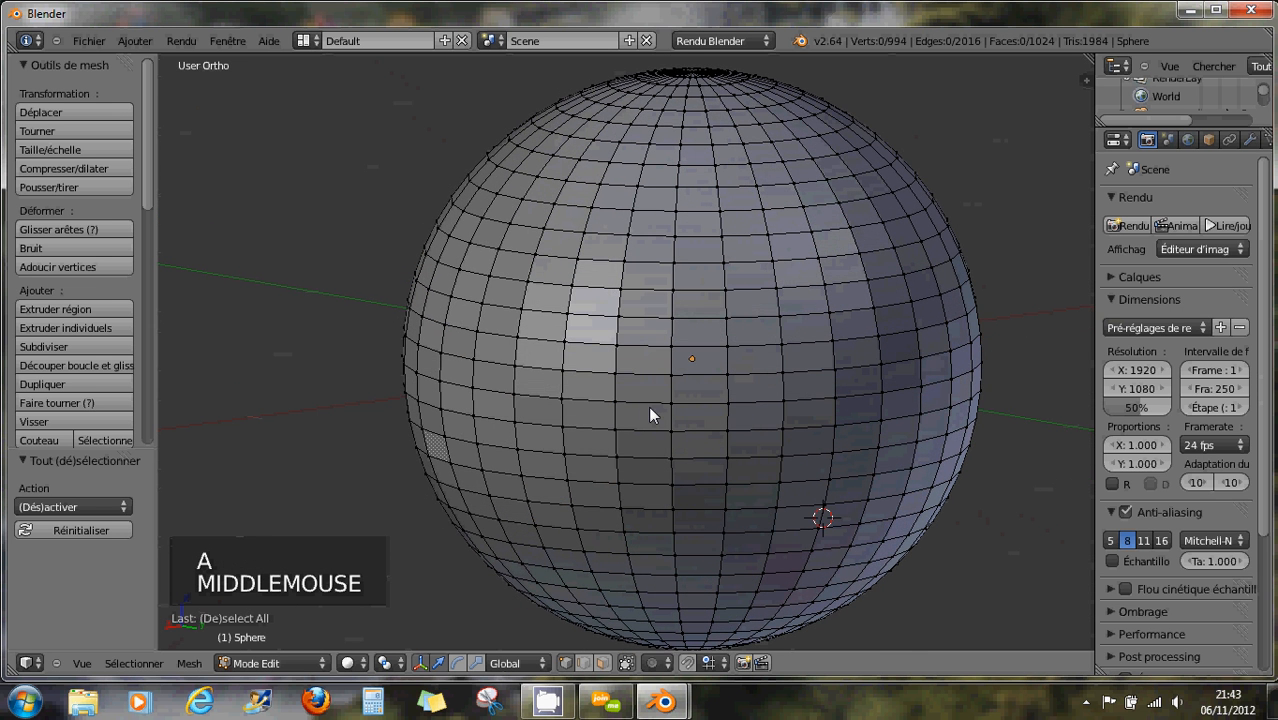
# - Show the sphere in the front orthographic view and set the 3D manipulator to rotation
pyautogui.press('KP_1')
pyautogui.scroll(-2, 645, 328)
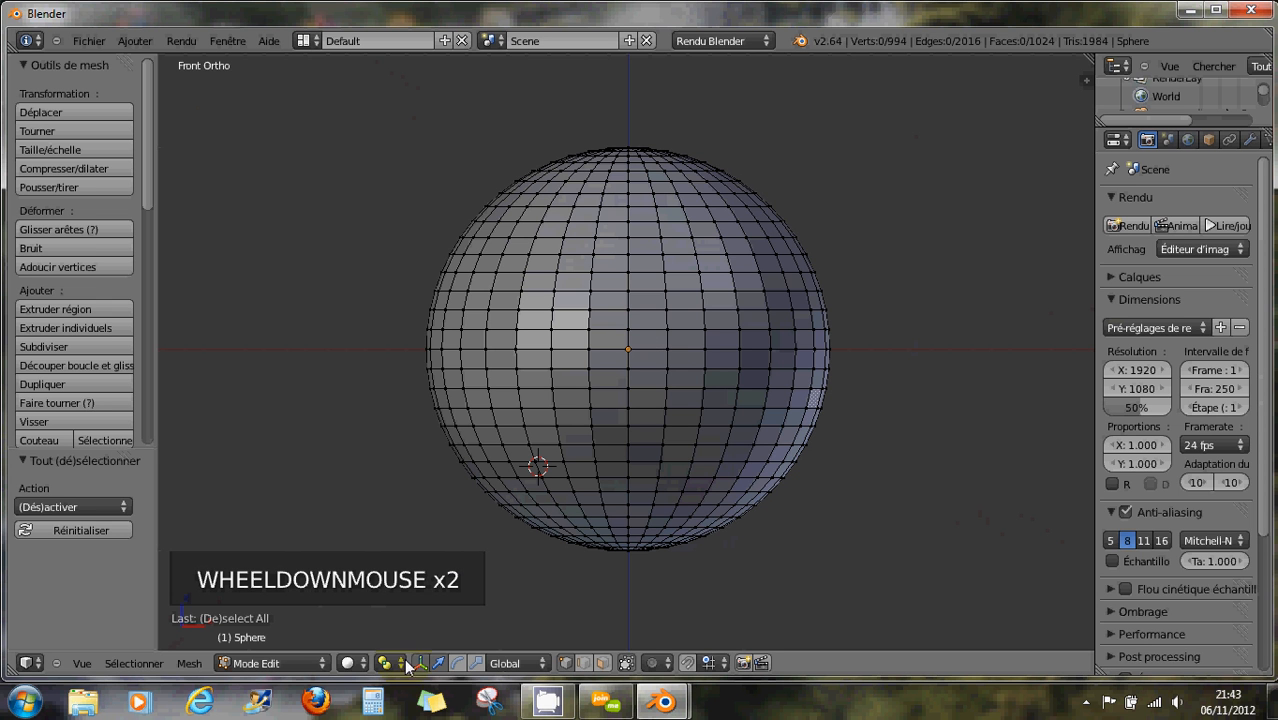
pyautogui.click(457, 664)
pyautogui.click(472, 666)
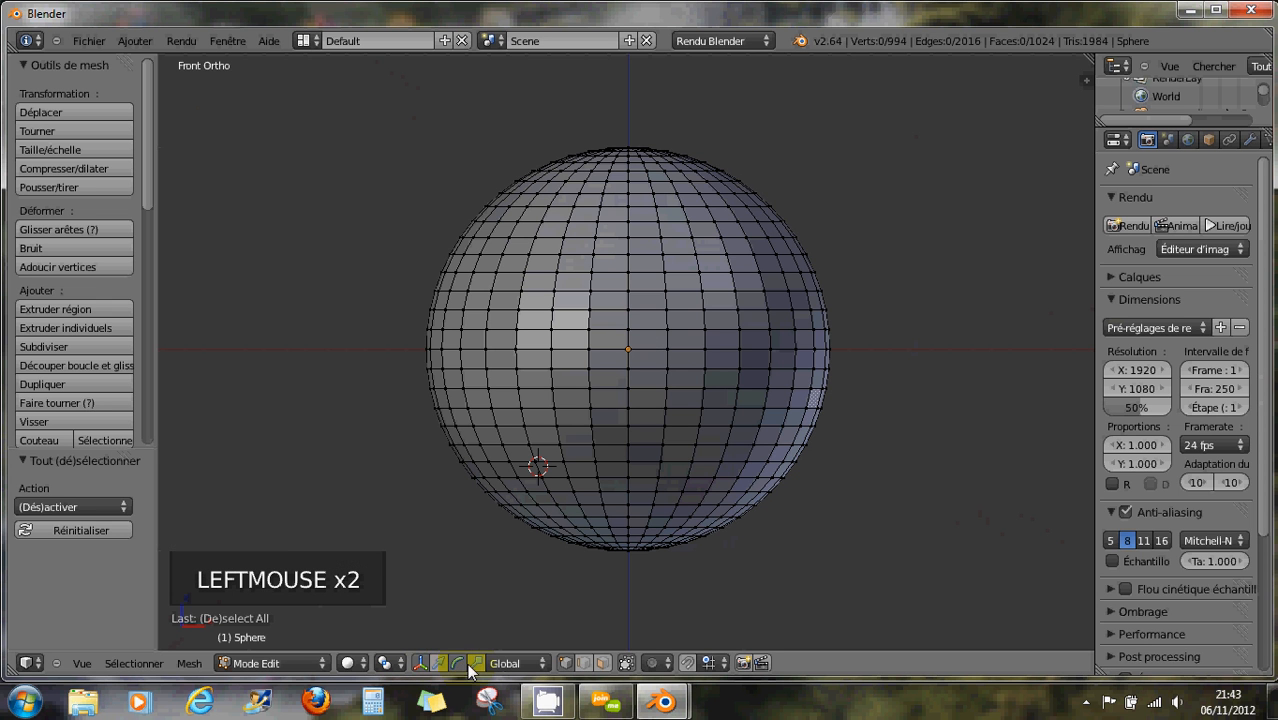
# - Select a patch of eight vertices, two wide and four high, extending upward from the sphere's centre
pyautogui.rightClick(670, 351)
pyautogui.scroll(2, 666, 420)
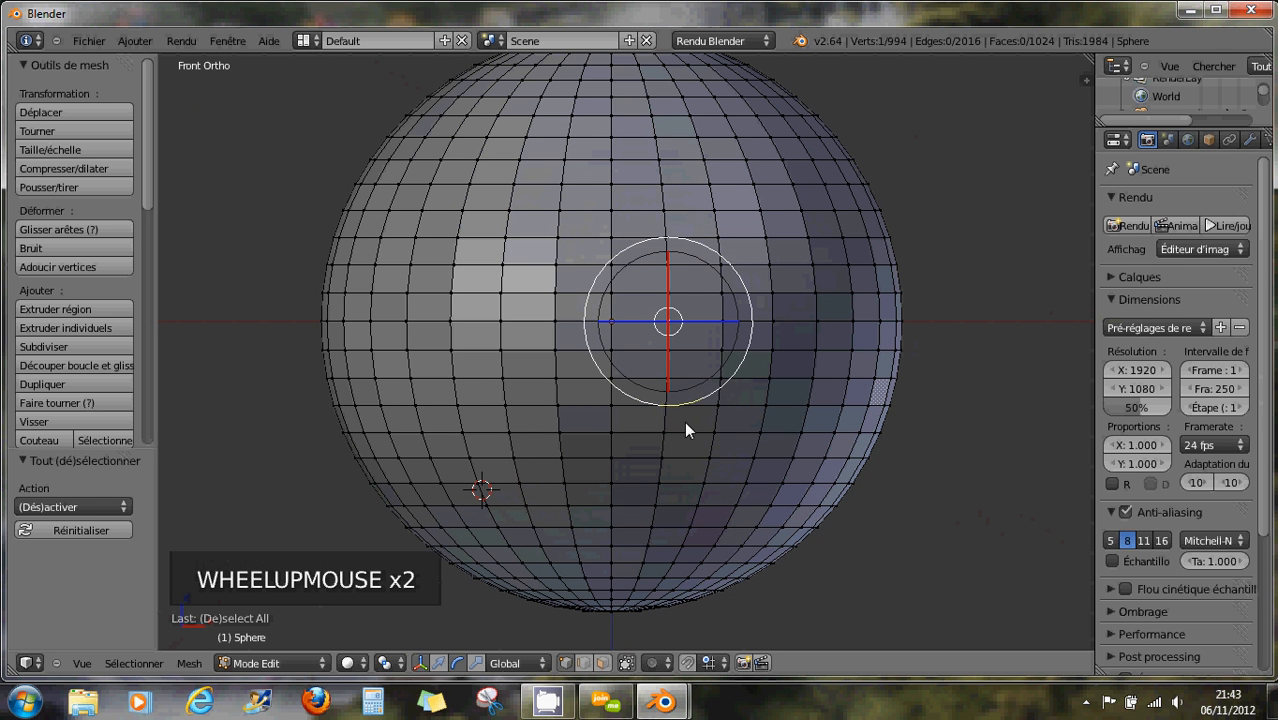
pyautogui.keyDown('shift'); pyautogui.rightClick(612, 326); pyautogui.keyUp('shift')
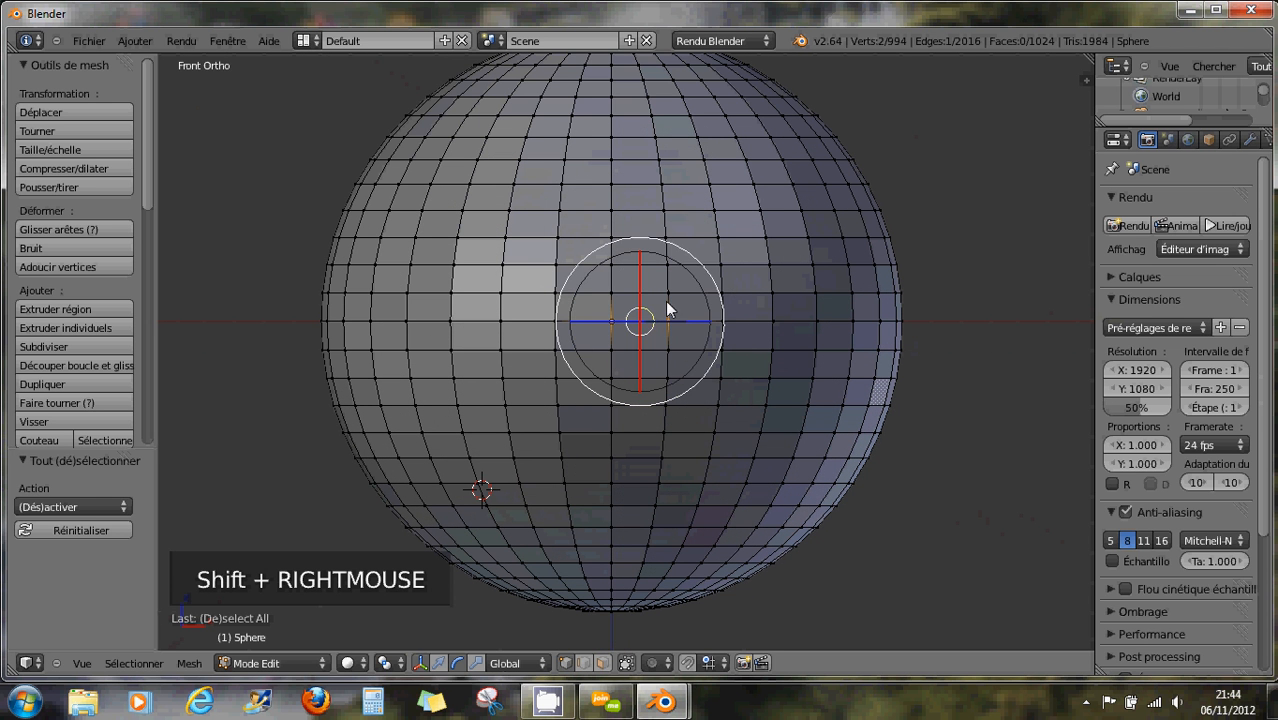
pyautogui.keyDown('shift'); pyautogui.rightClick(590, 277); pyautogui.keyUp('shift')
pyautogui.keyDown('shift'); pyautogui.rightClick(598, 270); pyautogui.keyUp('shift')
pyautogui.keyDown('shift'); pyautogui.rightClick(605, 262); pyautogui.keyUp('shift')
pyautogui.keyDown('shift'); pyautogui.rightClick(665, 268); pyautogui.keyUp('shift')
pyautogui.keyDown('shift'); pyautogui.rightClick(640, 245); pyautogui.keyUp('shift')
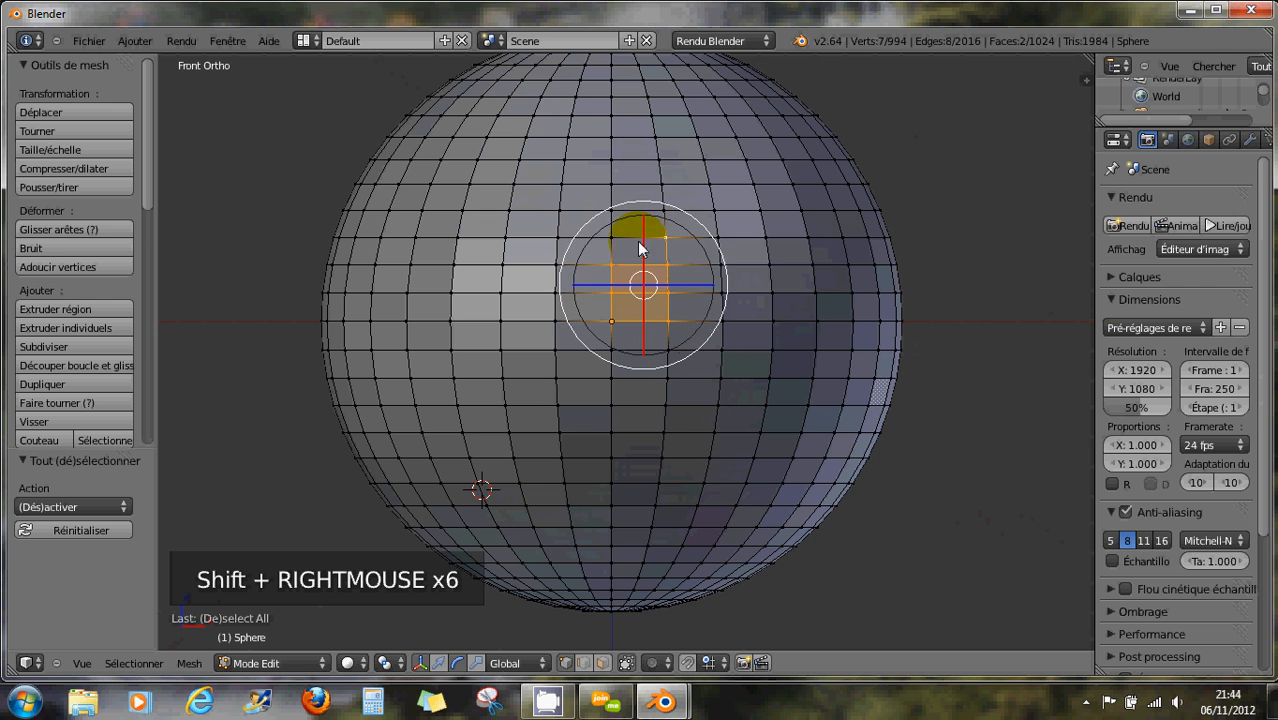
pyautogui.keyDown('shift'); pyautogui.rightClick(640, 212); pyautogui.keyUp('shift')
# - Rotate the selected vertex patch by about 6.1° around the X axis with the manipulator
pyautogui.moveTo(636, 352); pyautogui.dragTo(780, 370, button='middle')
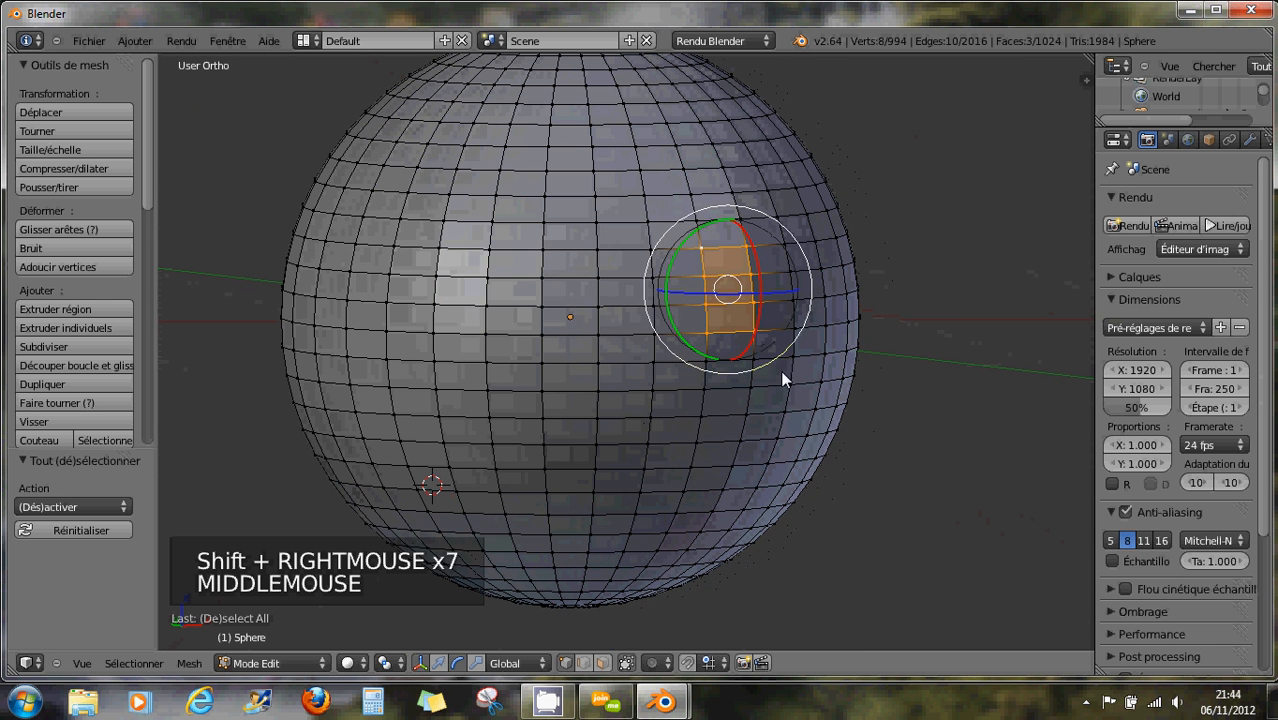
pyautogui.moveTo(760, 286); pyautogui.dragTo(777, 310)
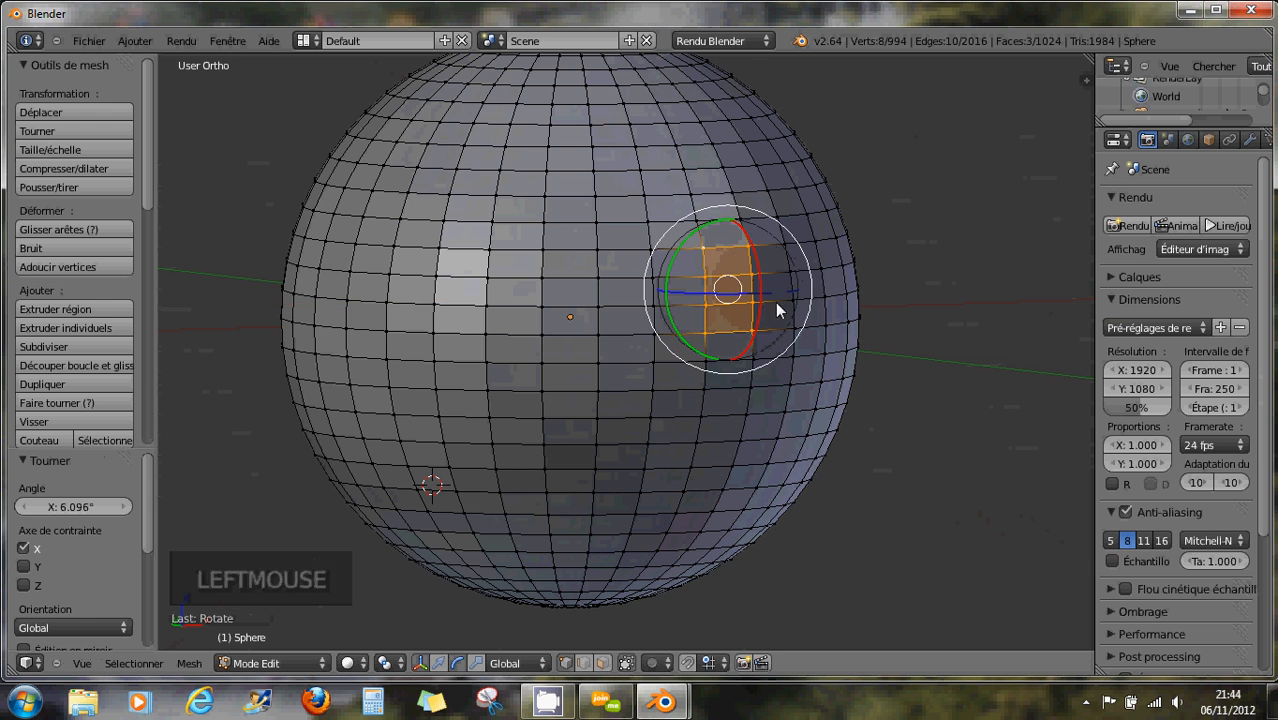
pyautogui.moveTo(756, 322); pyautogui.dragTo(699, 488, button='middle')
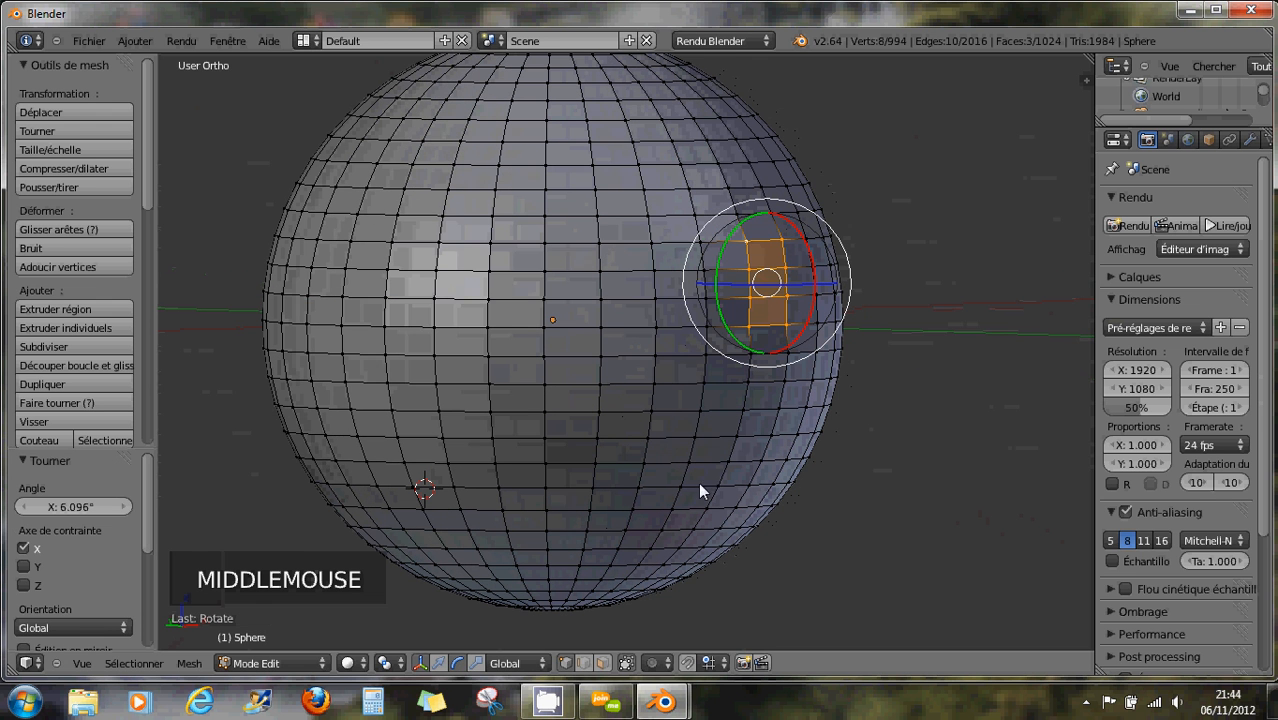
# - Using the scale manipulator, scale the vertex patch by about 0.82 along X, 1.26 along Z and 0.46 along Y
pyautogui.click(474, 662)
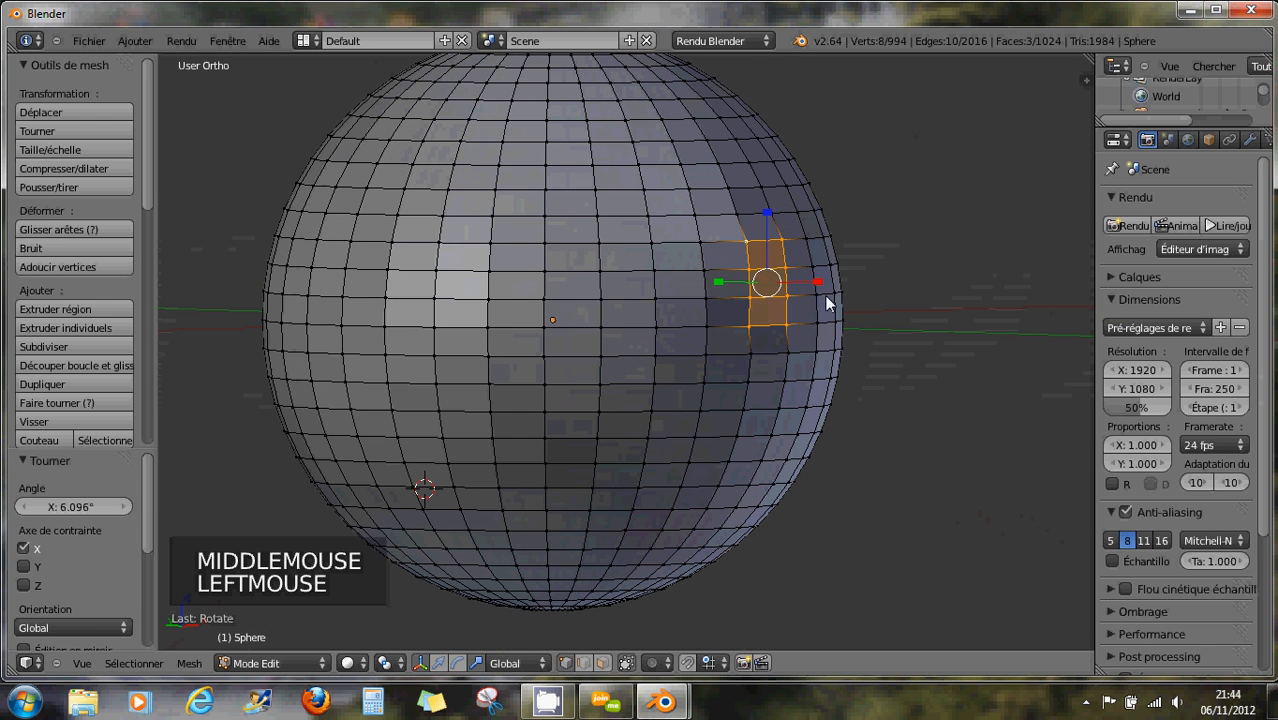
pyautogui.moveTo(826, 303)
pyautogui.mouseDown()
pyautogui.moveTo(870, 288)
pyautogui.moveTo(807, 291)
pyautogui.mouseUp()
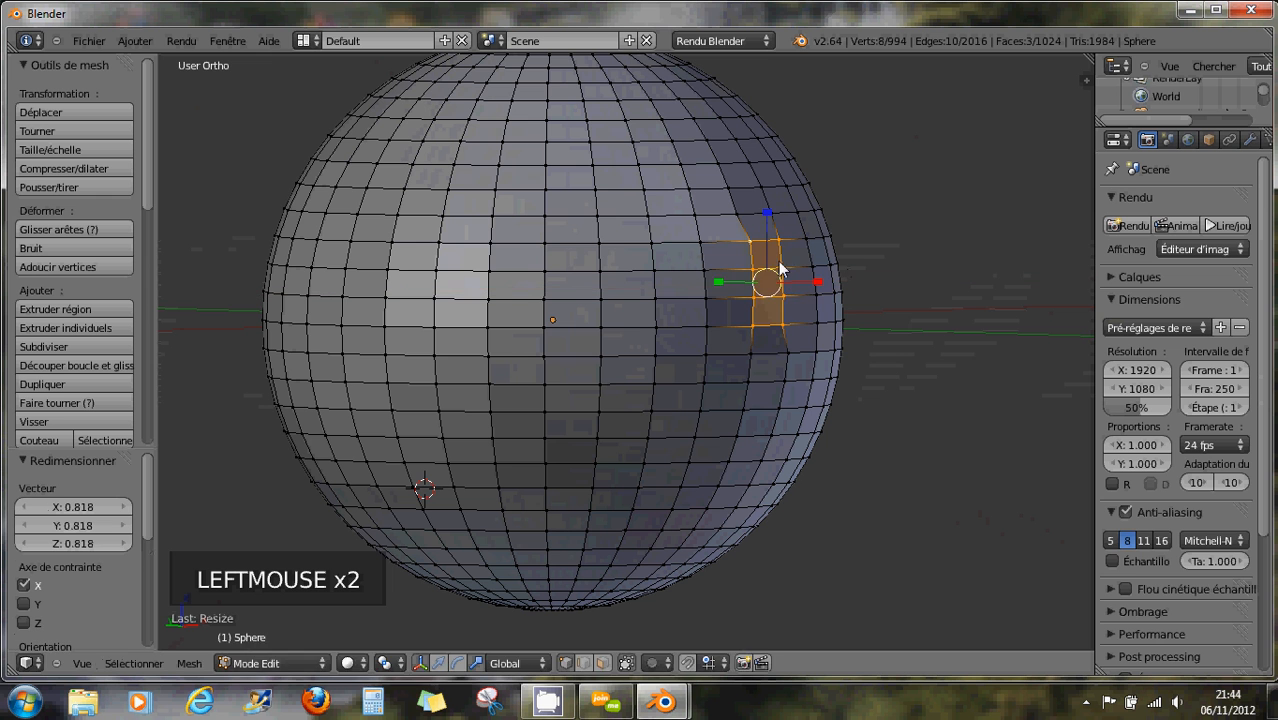
pyautogui.moveTo(767, 214)
pyautogui.mouseDown()
pyautogui.moveTo(776, 188)
pyautogui.moveTo(778, 203)
pyautogui.mouseUp()
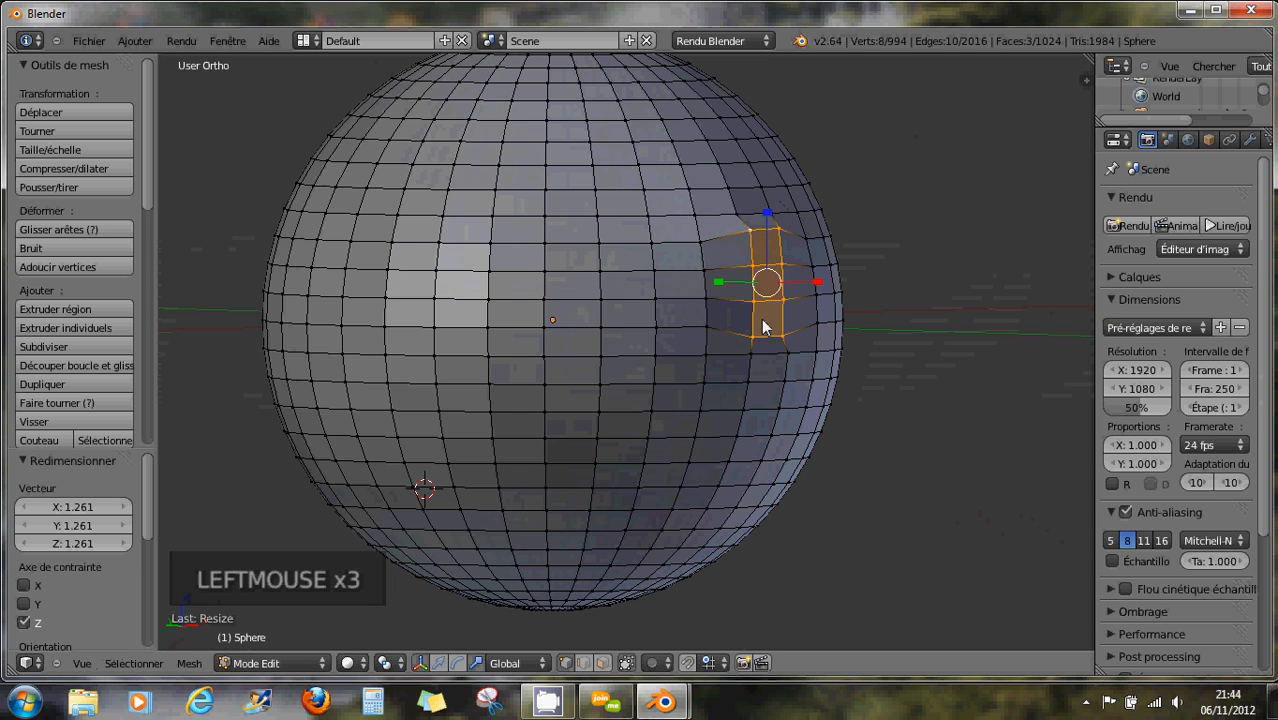
pyautogui.moveTo(719, 282); pyautogui.dragTo(760, 304)
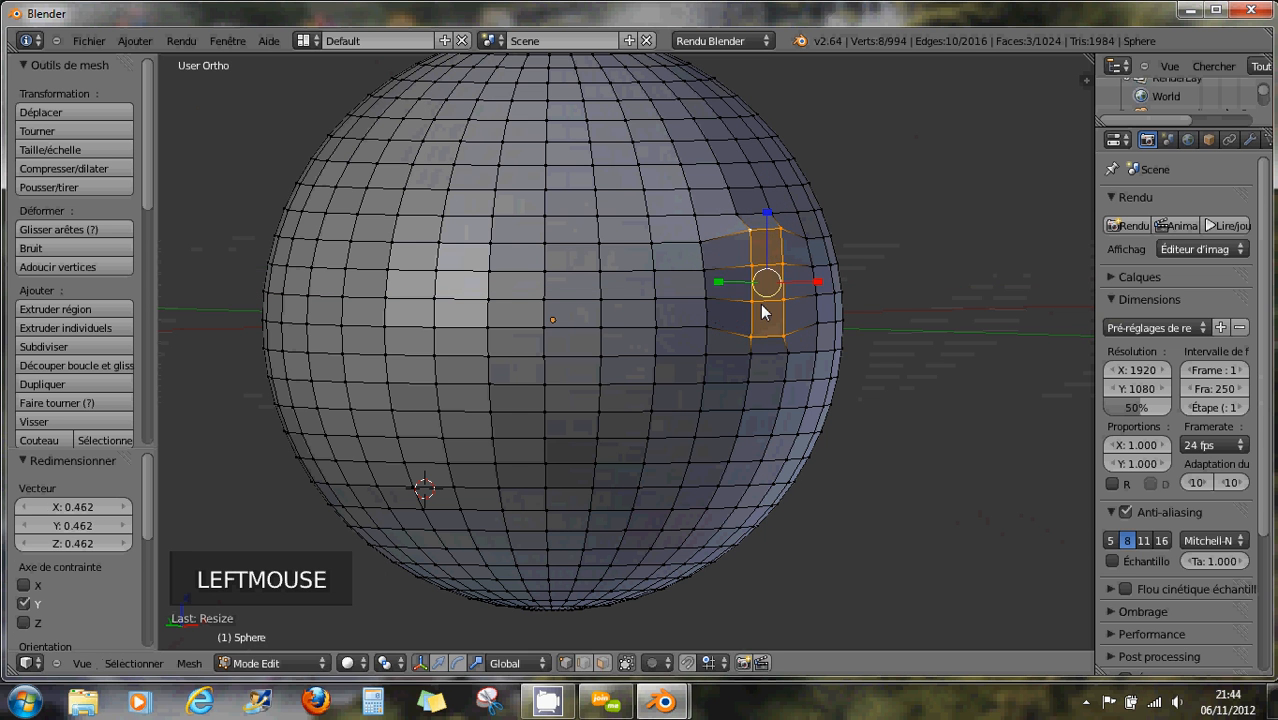
# - Using the translate manipulator, move the vertex patch about 0.58 units along the X axis, out of the sphere's surface
pyautogui.click(440, 667)
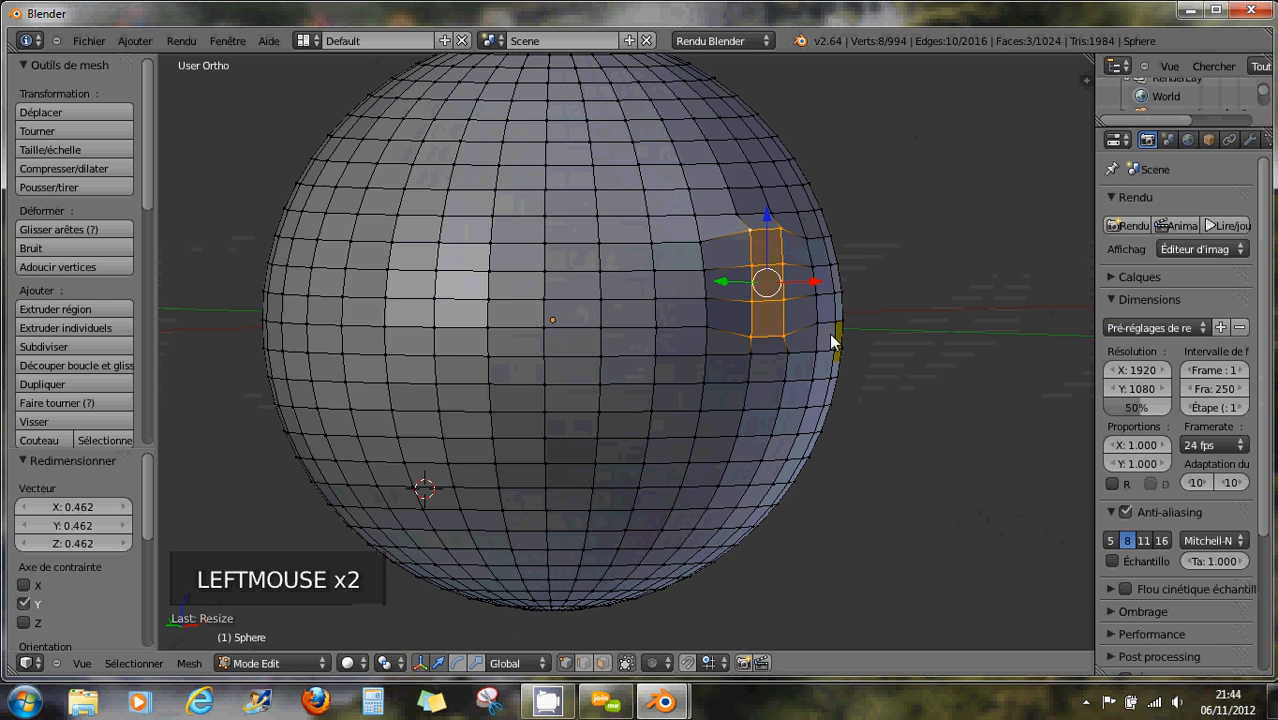
pyautogui.moveTo(818, 285); pyautogui.dragTo(950, 316)
pyautogui.moveTo(950, 316); pyautogui.dragTo(714, 344, button='middle')
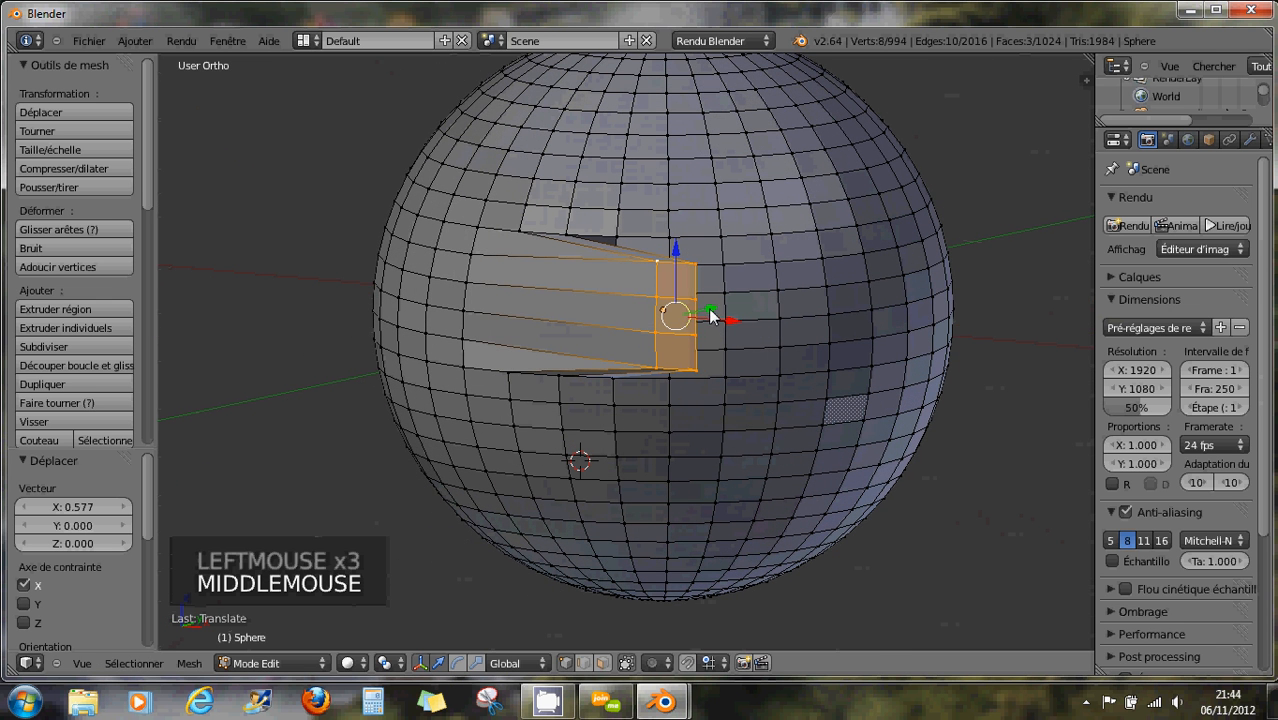
# - Translate the vertex patch about -1.47 units along Y, and bring it back to the sphere's surface along Y and about -0.59 along X
pyautogui.moveTo(718, 326); pyautogui.dragTo(540, 403)
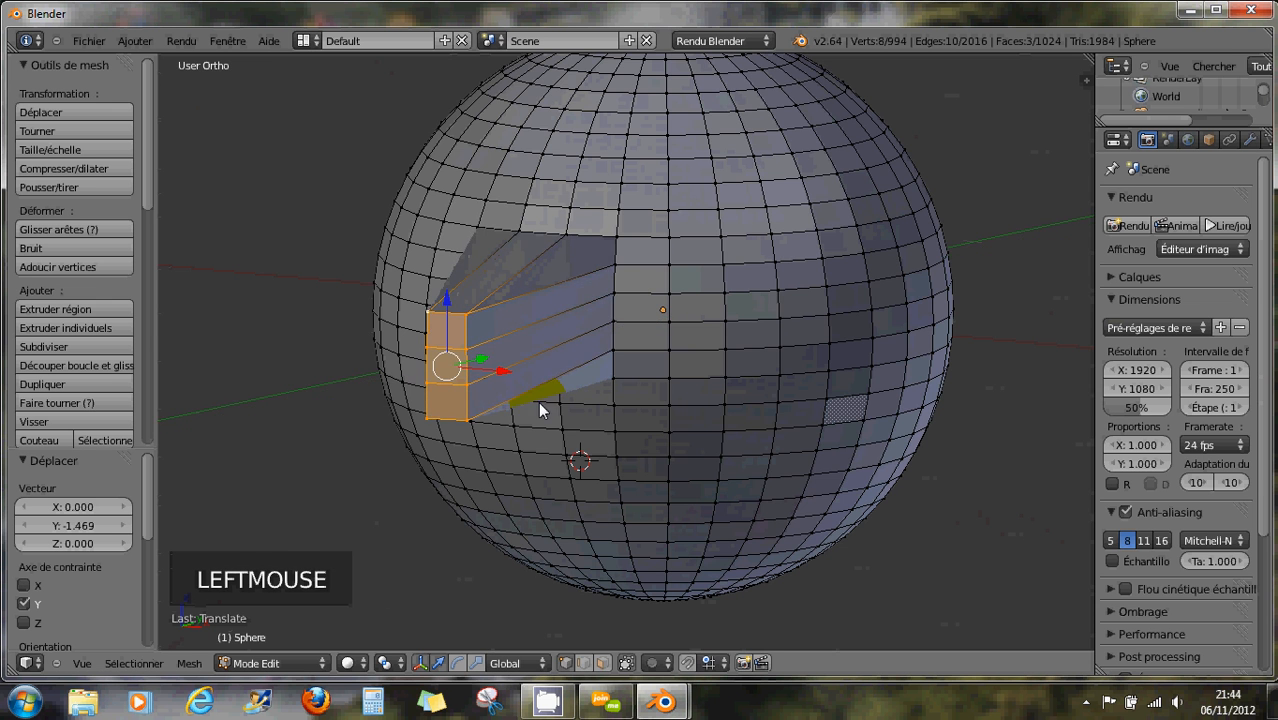
pyautogui.moveTo(540, 403); pyautogui.dragTo(741, 428, button='middle')
pyautogui.scroll(-2, 741, 430)
pyautogui.scroll(-1, 741, 430)
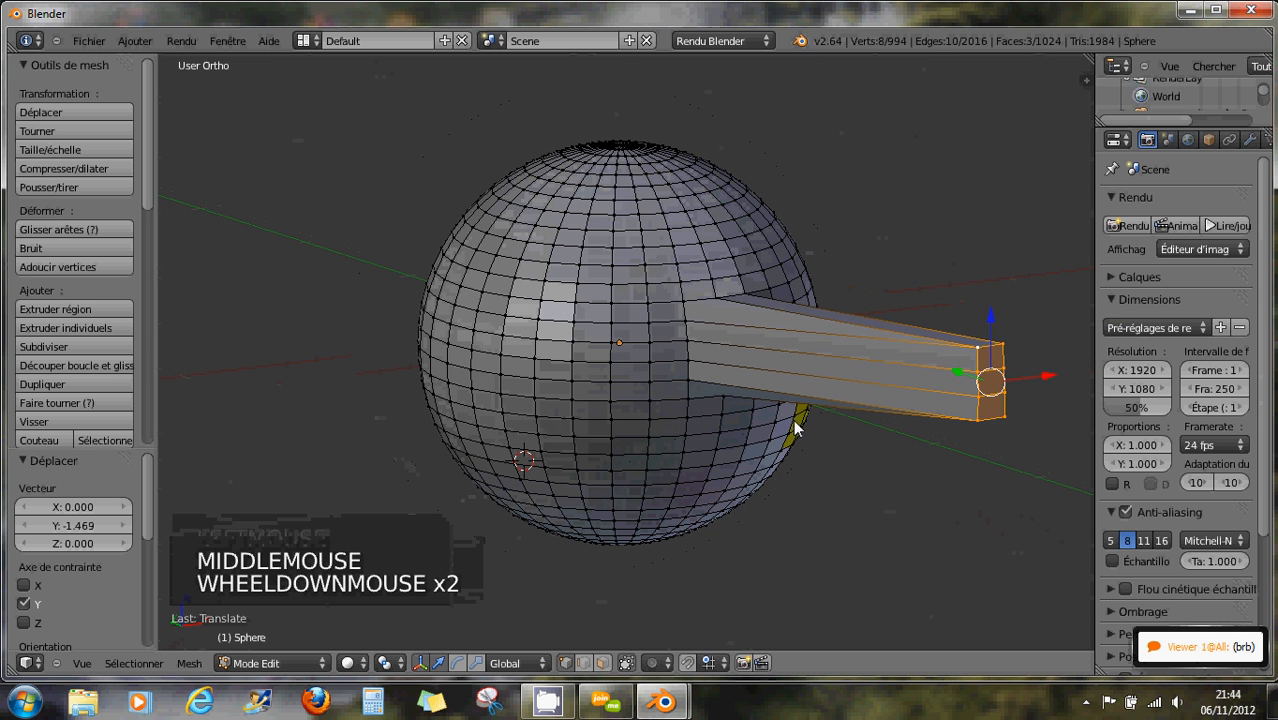
pyautogui.moveTo(958, 368); pyautogui.dragTo(790, 355)
pyautogui.moveTo(893, 337); pyautogui.dragTo(786, 368)
# - Select one vertex on the sphere's upper right and pull it outward by about 0.49 on X, 0.02 on Y and 0.27 on Z
pyautogui.moveTo(786, 368); pyautogui.dragTo(688, 378, button='middle')
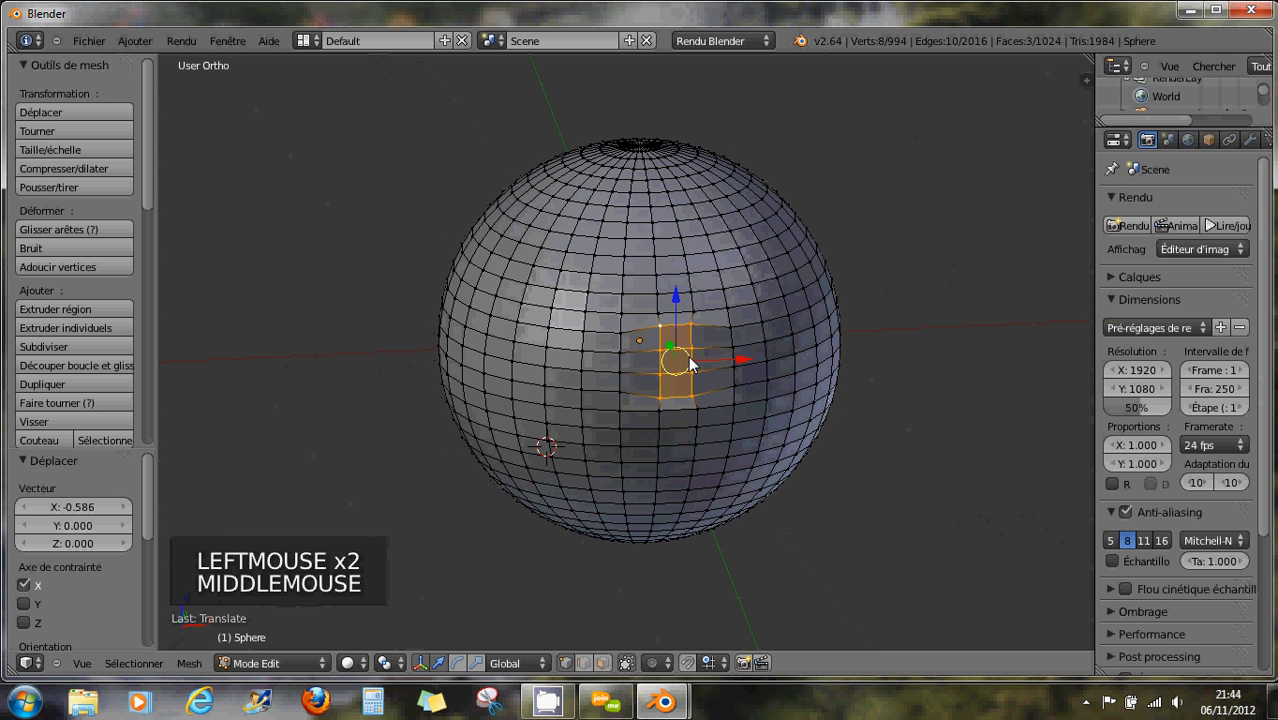
pyautogui.rightClick(781, 261)
pyautogui.moveTo(781, 261); pyautogui.dragTo(879, 203)
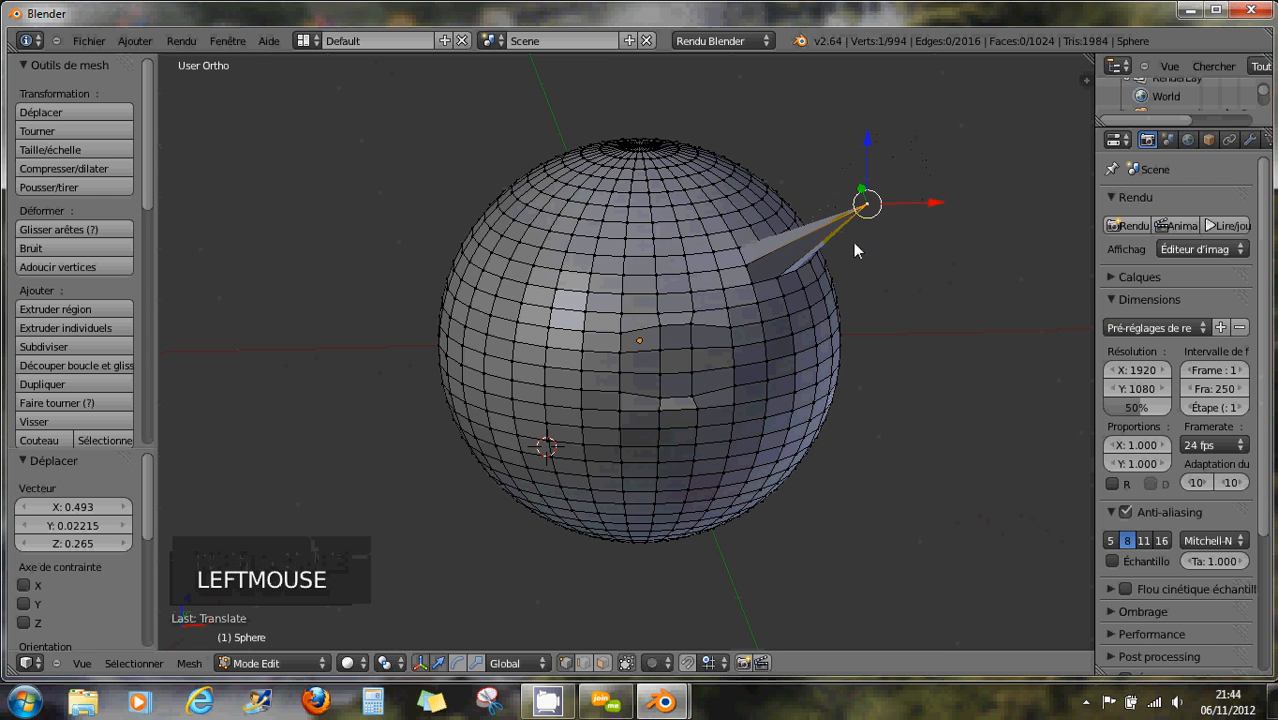
# - In edge select mode, pull an edge on the sphere's upper left outward by about -0.72 on X, -0.05 on Y and -0.45 on Z
pyautogui.click(584, 663)
pyautogui.rightClick(602, 292)
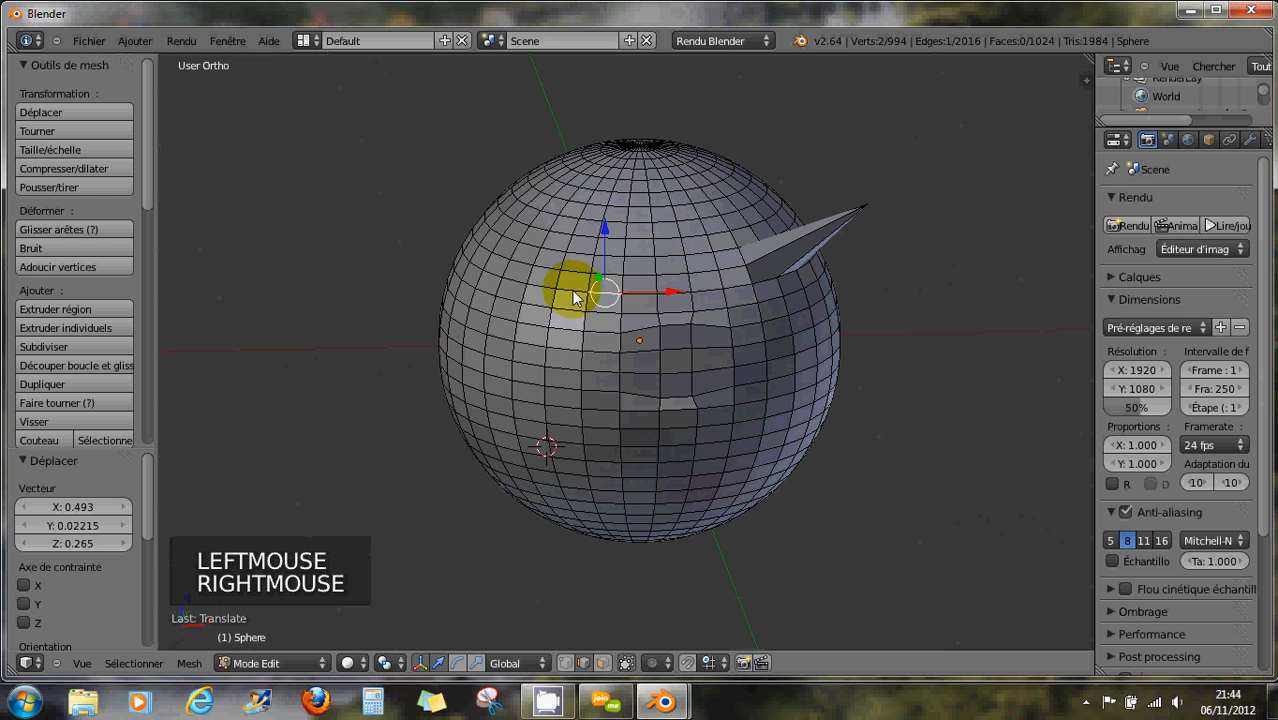
pyautogui.rightClick(532, 260)
pyautogui.moveTo(529, 262); pyautogui.dragTo(363, 357)
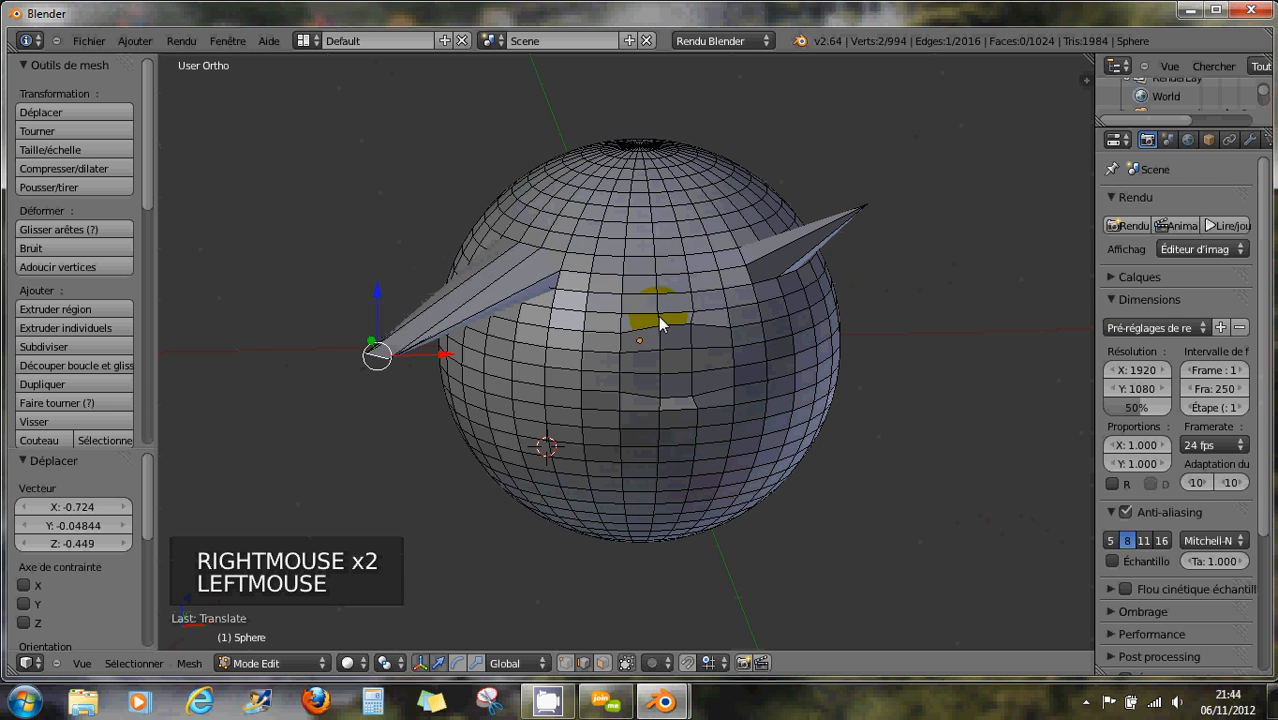
# - In face select mode, move an upper central face about -0.46 on X, -0.19 on Y and 0.37 on Z, and shift it 0.58 along X
pyautogui.click(603, 663)
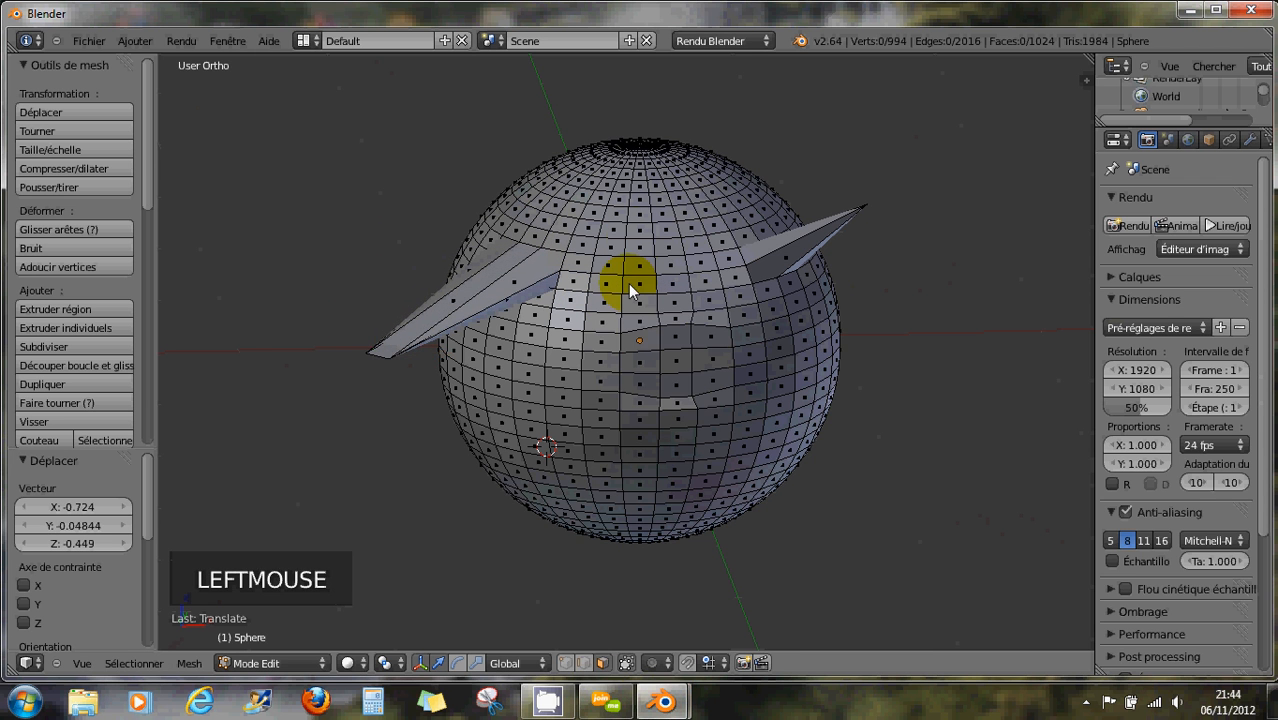
pyautogui.rightClick(636, 235)
pyautogui.moveTo(636, 240); pyautogui.dragTo(555, 274, button='middle')
pyautogui.moveTo(555, 274); pyautogui.dragTo(470, 180)
pyautogui.moveTo(470, 180); pyautogui.dragTo(623, 182, button='middle')
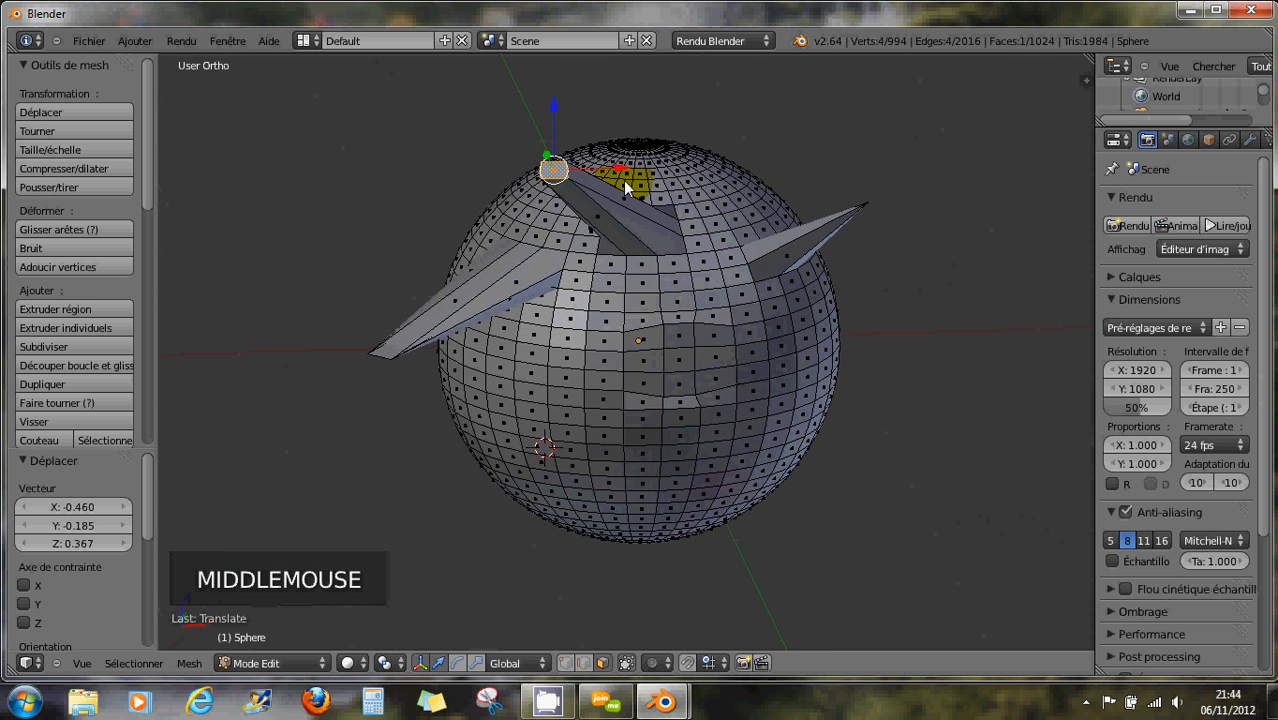
pyautogui.moveTo(622, 175); pyautogui.dragTo(700, 190)
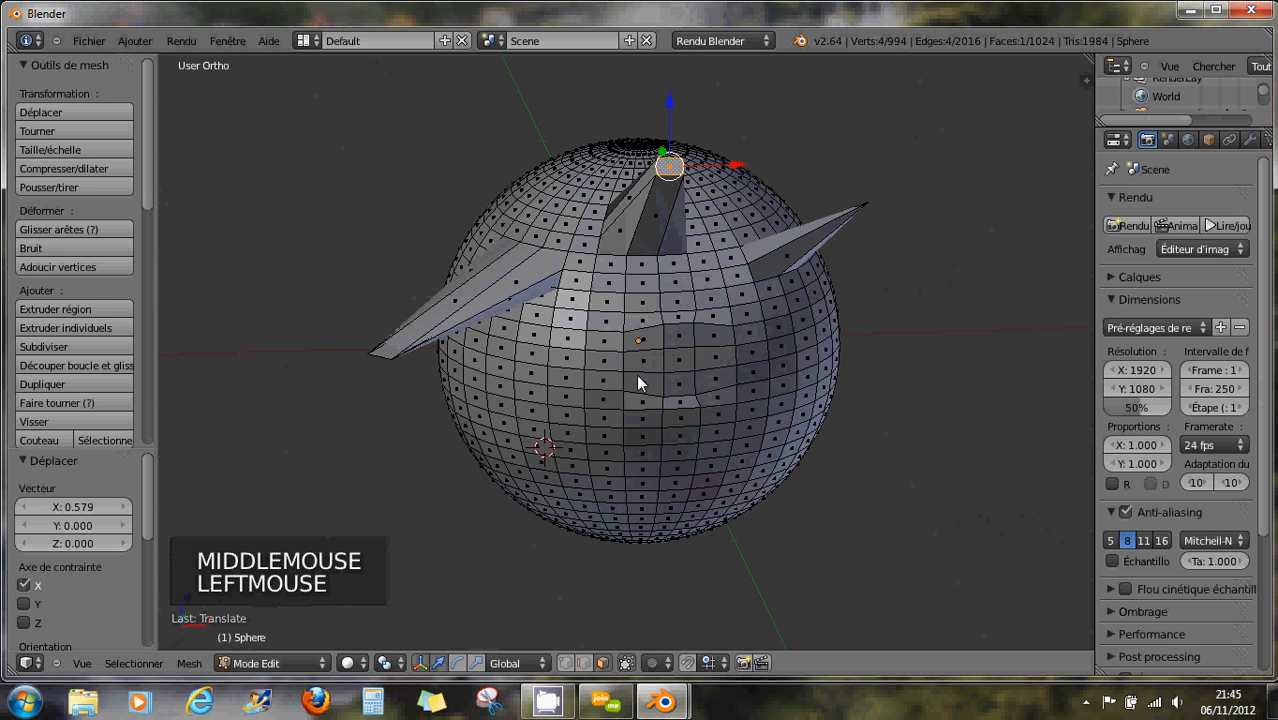
# - Try moving the selected face freely with the Grab command
pyautogui.moveTo(636, 374); pyautogui.dragTo(688, 387, button='middle')
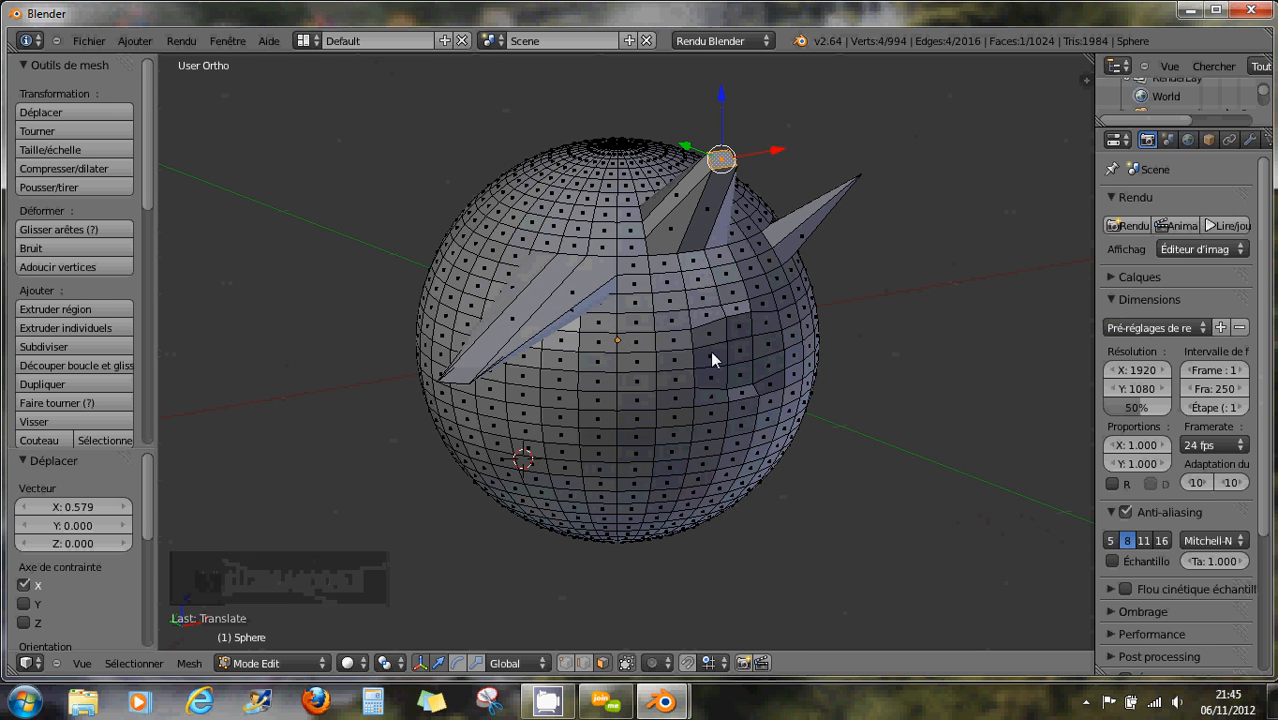
pyautogui.moveTo(714, 352); pyautogui.dragTo(659, 362, button='middle')
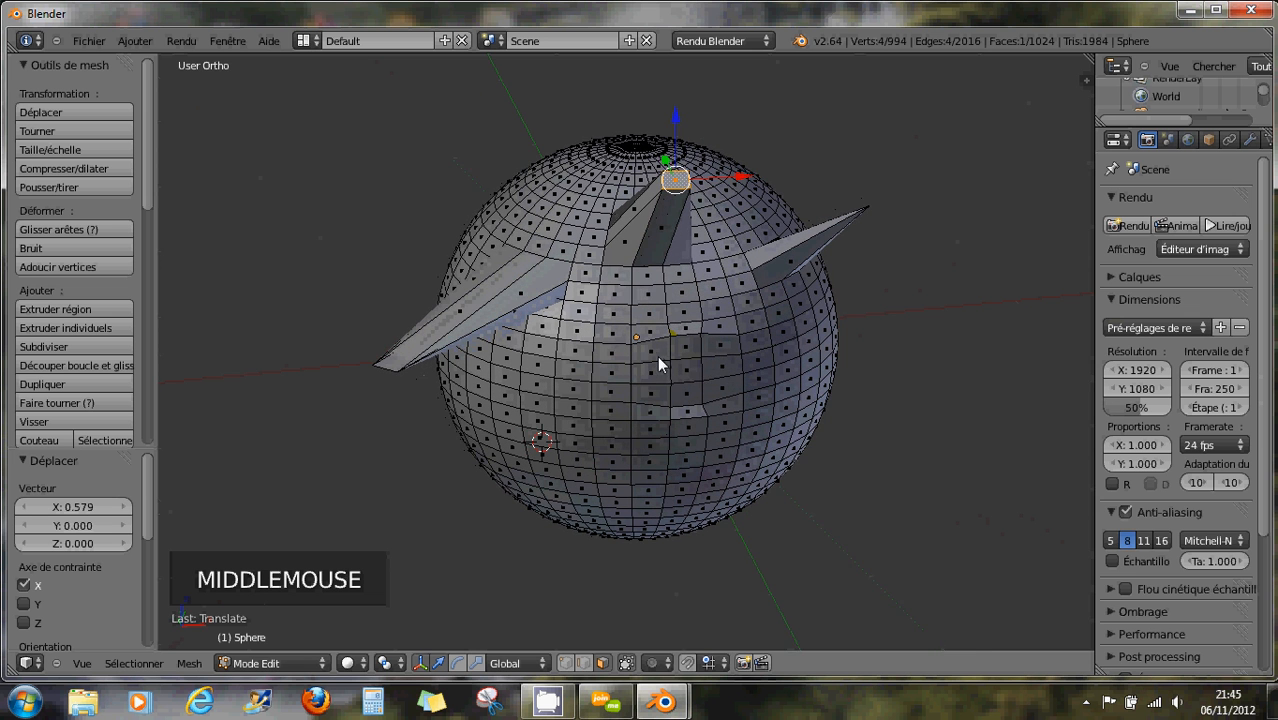
pyautogui.press('g')
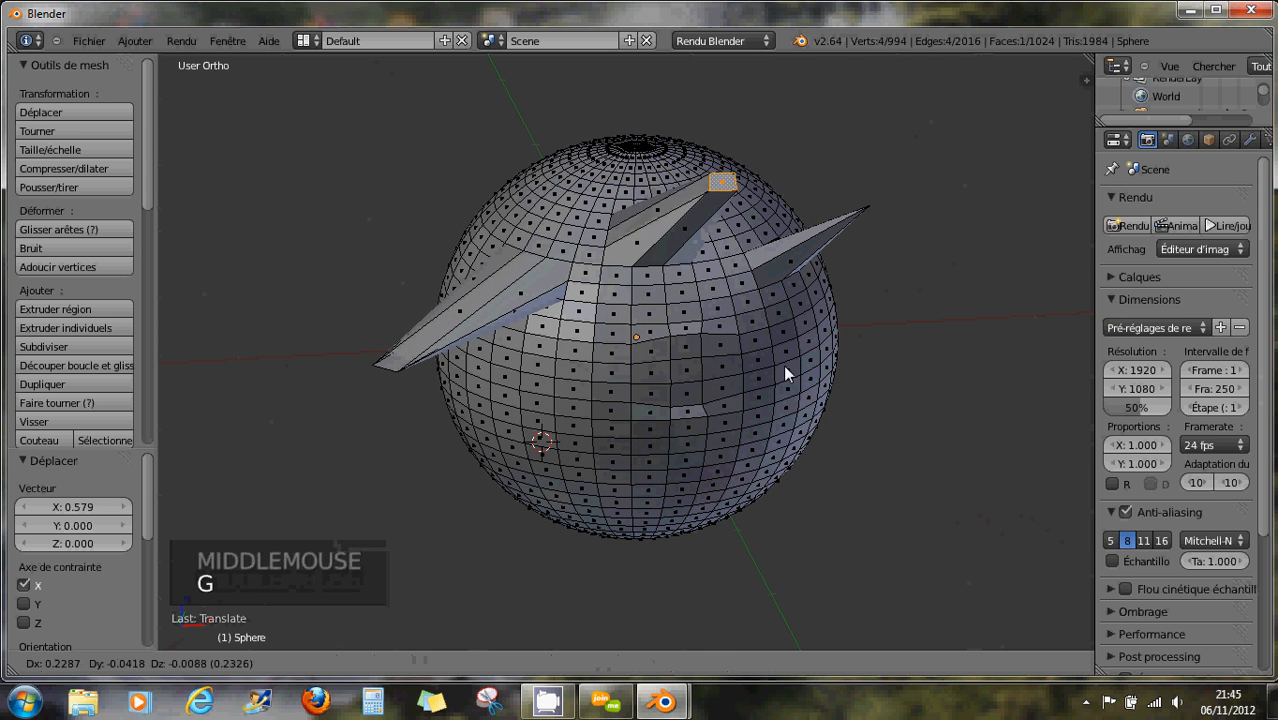
pyautogui.rightClick(707, 376)
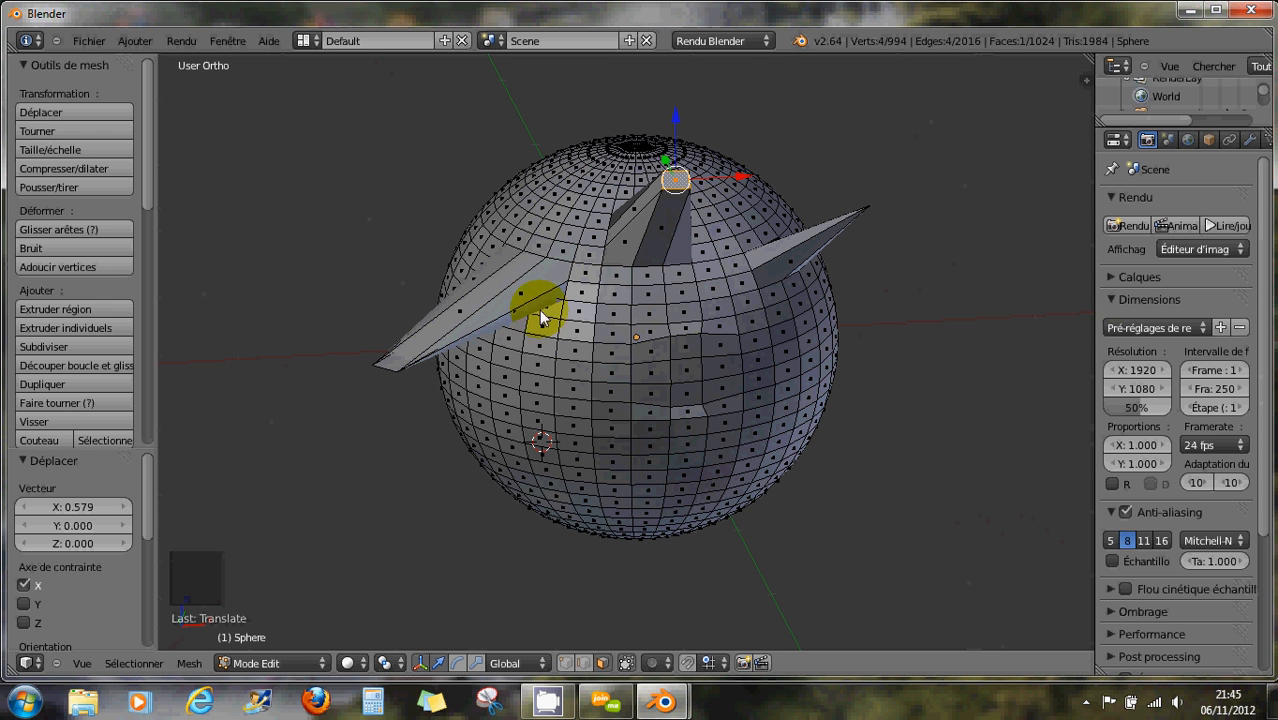
pyautogui.rightClick(389, 374)
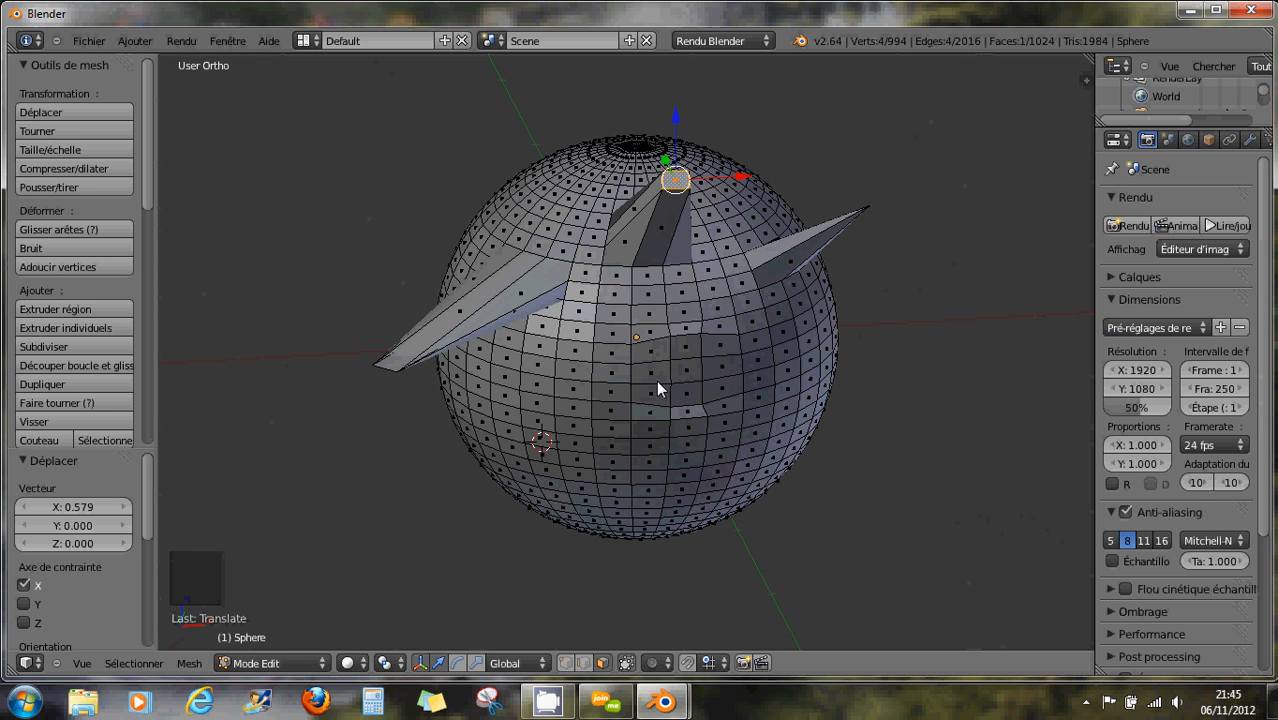
pyautogui.scroll(-1, 659, 383)
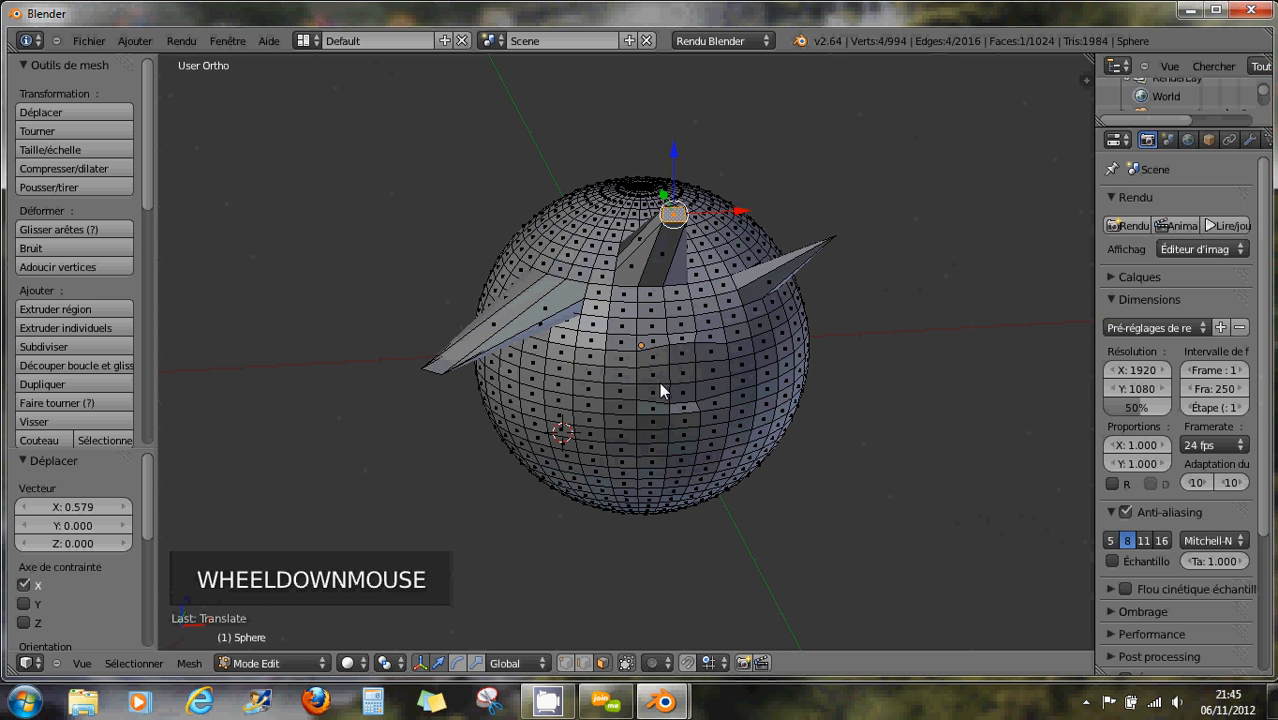
pyautogui.moveTo(659, 382); pyautogui.dragTo(639, 352, button='middle')
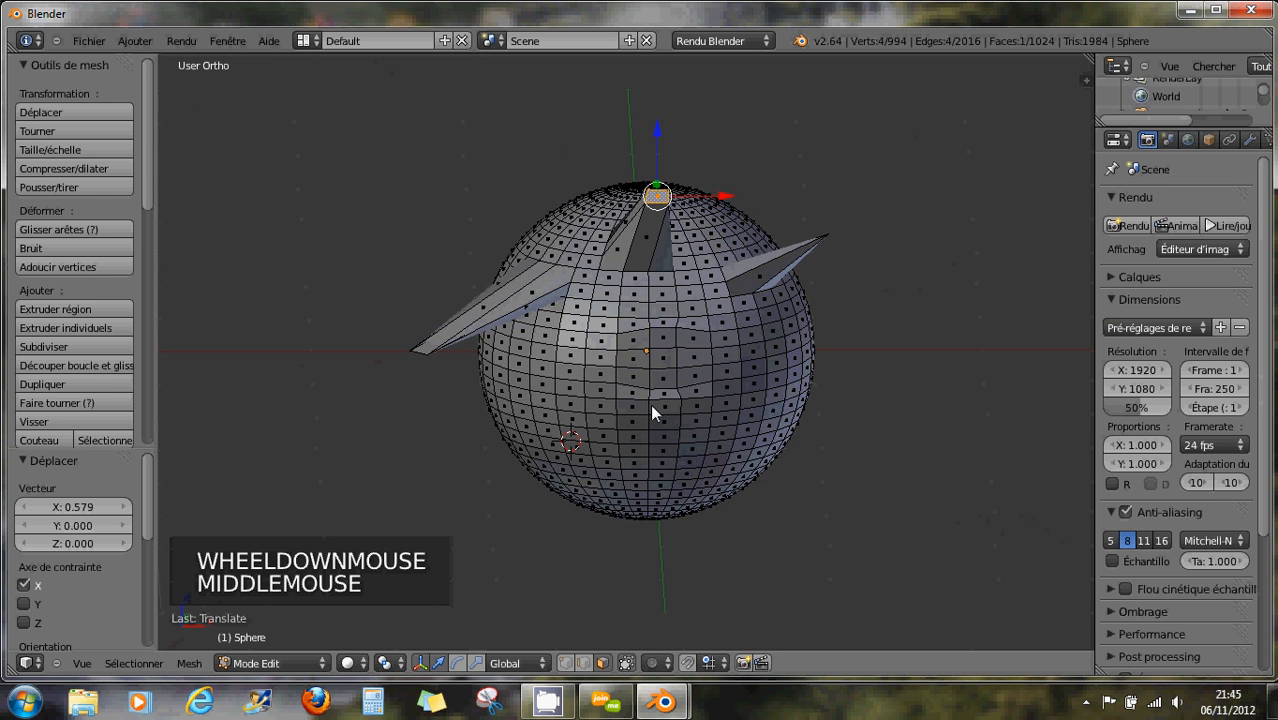
# - Return to Object Mode and delete the spiked sphere from the scene
pyautogui.press('Tab')
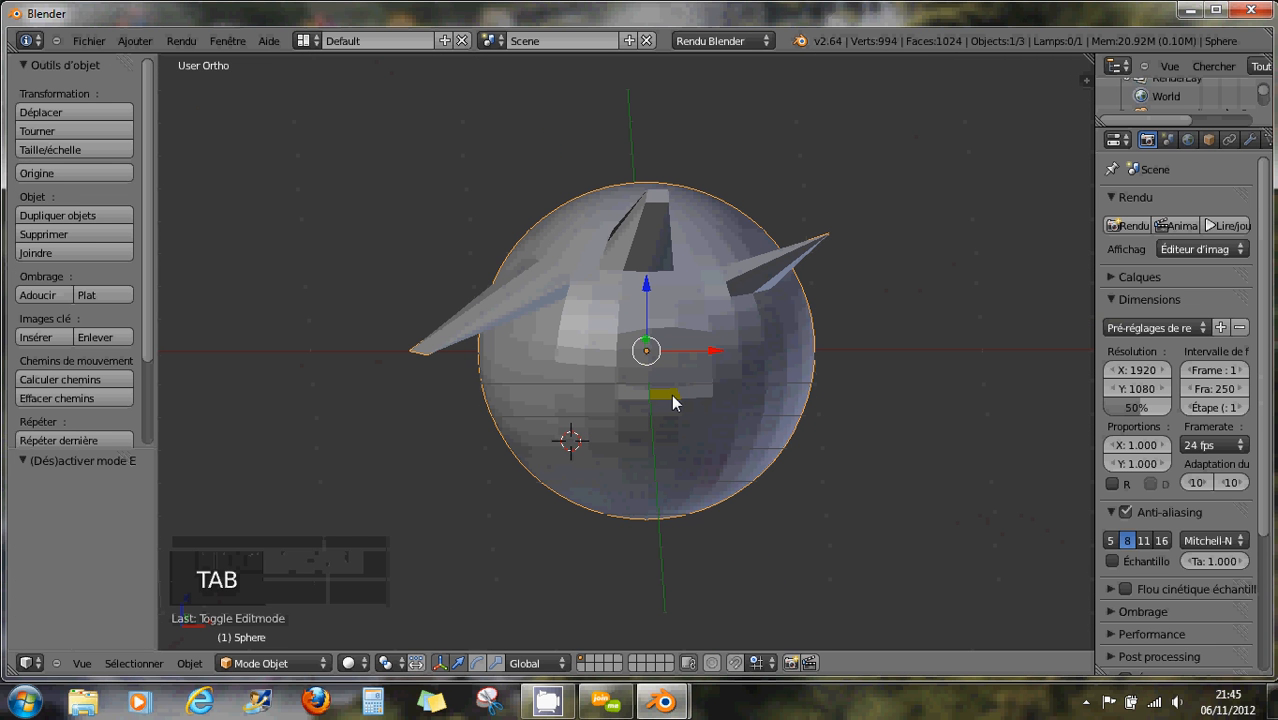
pyautogui.click(673, 401)
pyautogui.rightClick(673, 401)
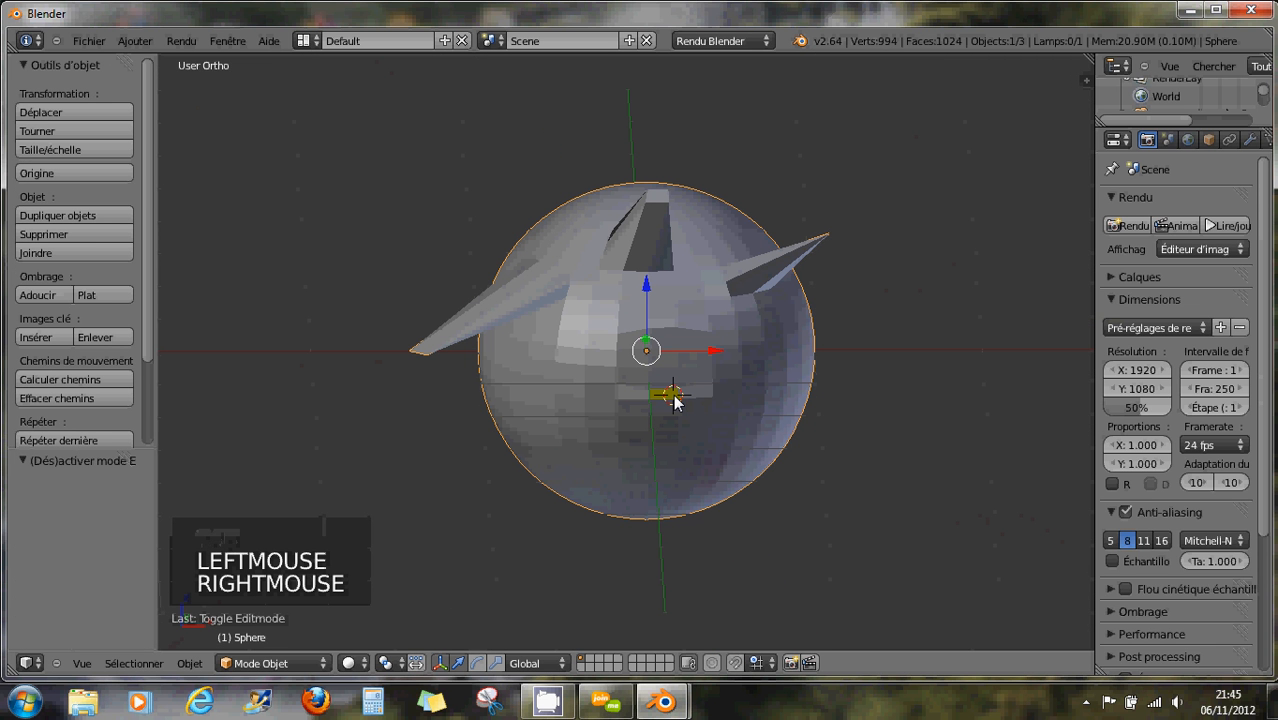
pyautogui.press('Delete')
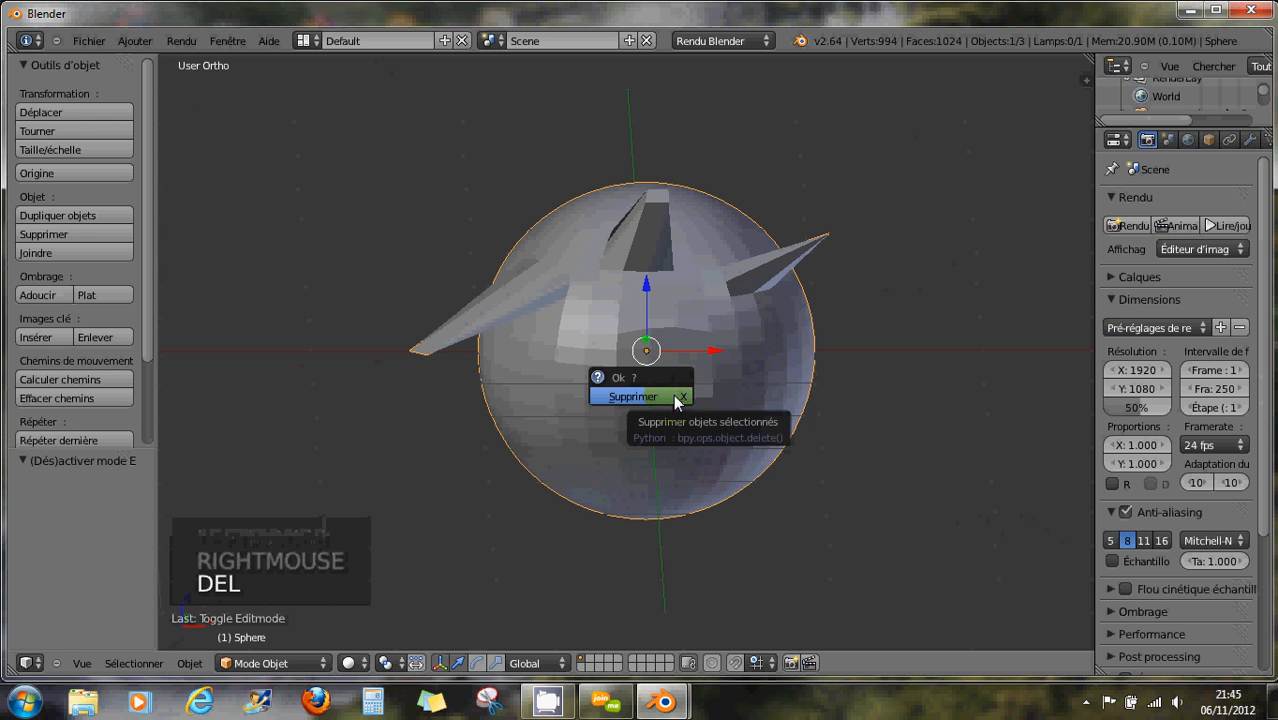
pyautogui.click(675, 398)
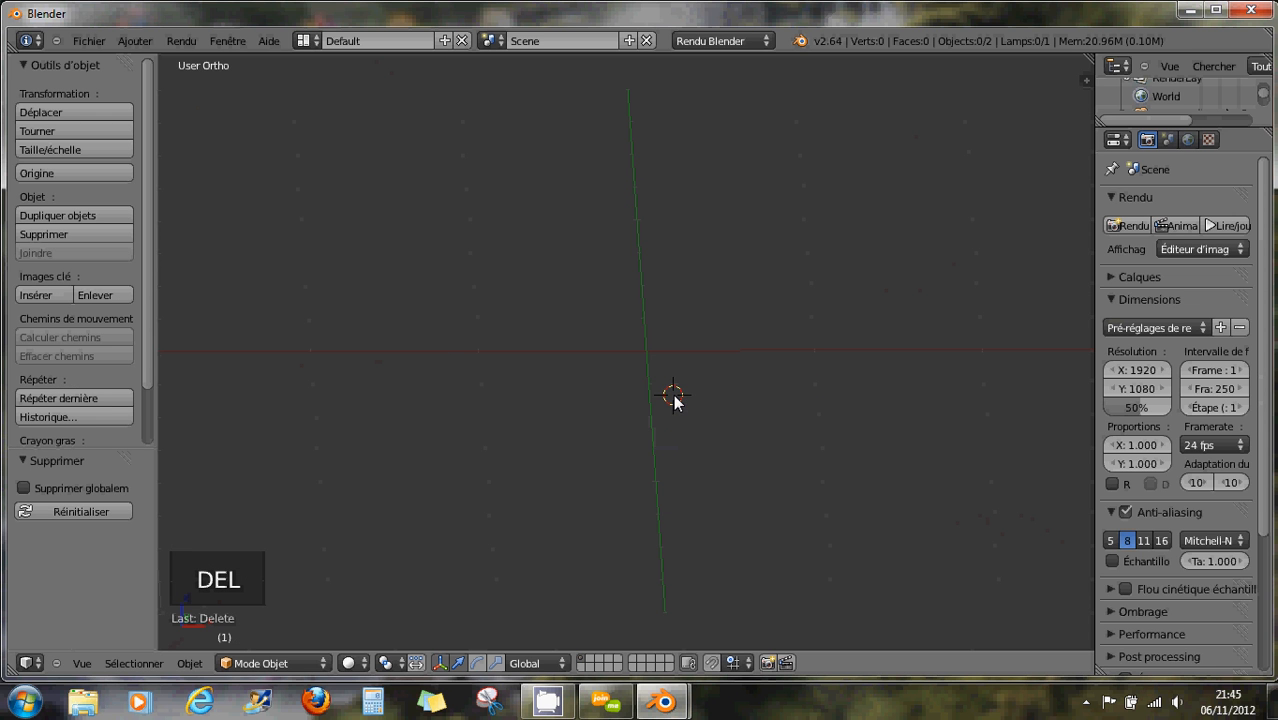
# - Add a mesh plane at the 3D cursor and view its surface from above
pyautogui.hotkey('shift', 'a')
pyautogui.click(730, 396)
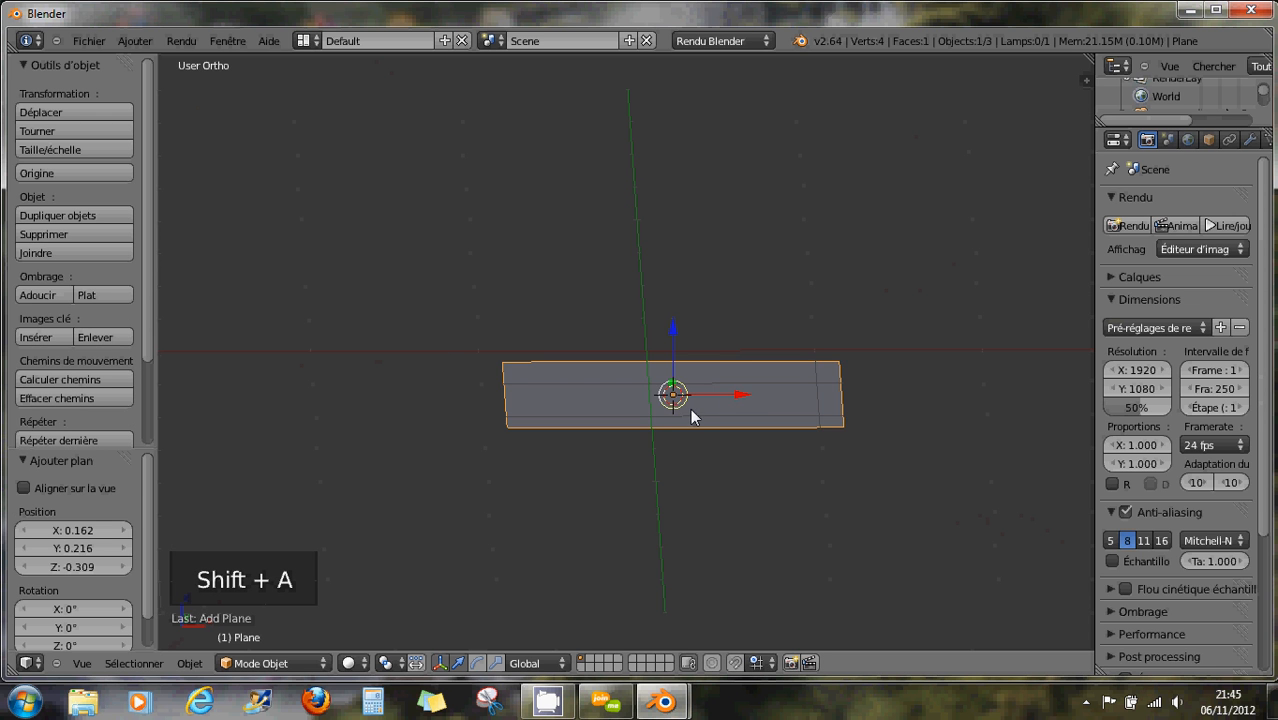
pyautogui.scroll(2, 690, 408)
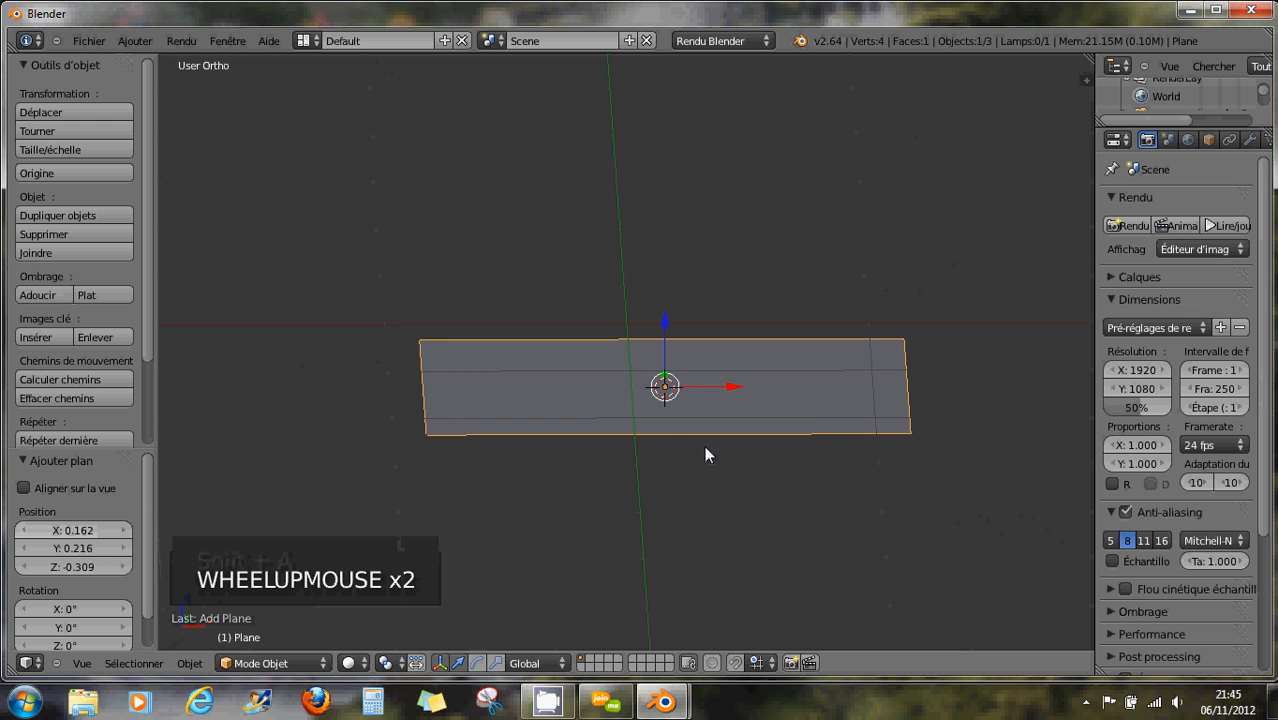
pyautogui.scroll(1, 650, 432)
pyautogui.middleClick(628, 440)
pyautogui.moveTo(628, 440); pyautogui.dragTo(628, 485, button='middle')
pyautogui.middleClick(597, 378)
pyautogui.moveTo(596, 378); pyautogui.dragTo(605, 391, button='middle')
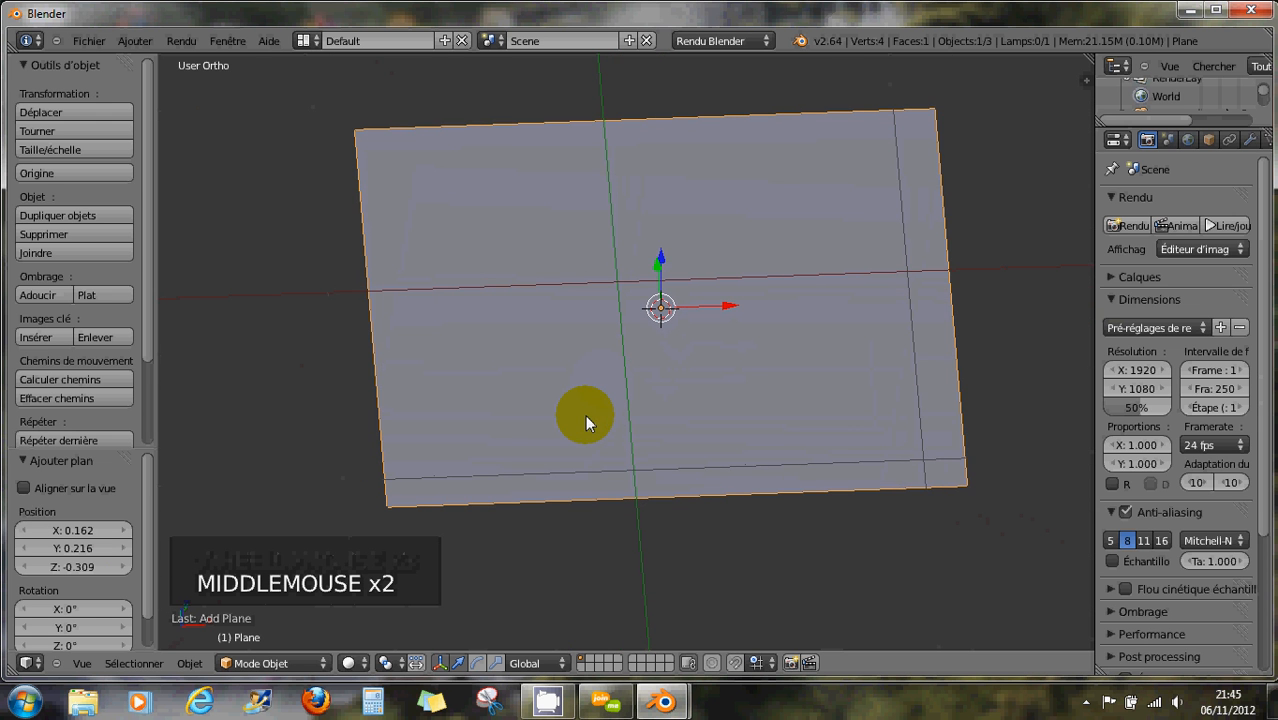
# - Enter Edit Mode on the plane with vertex selection and select only its lower-right corner vertex
pyautogui.press('Tab')
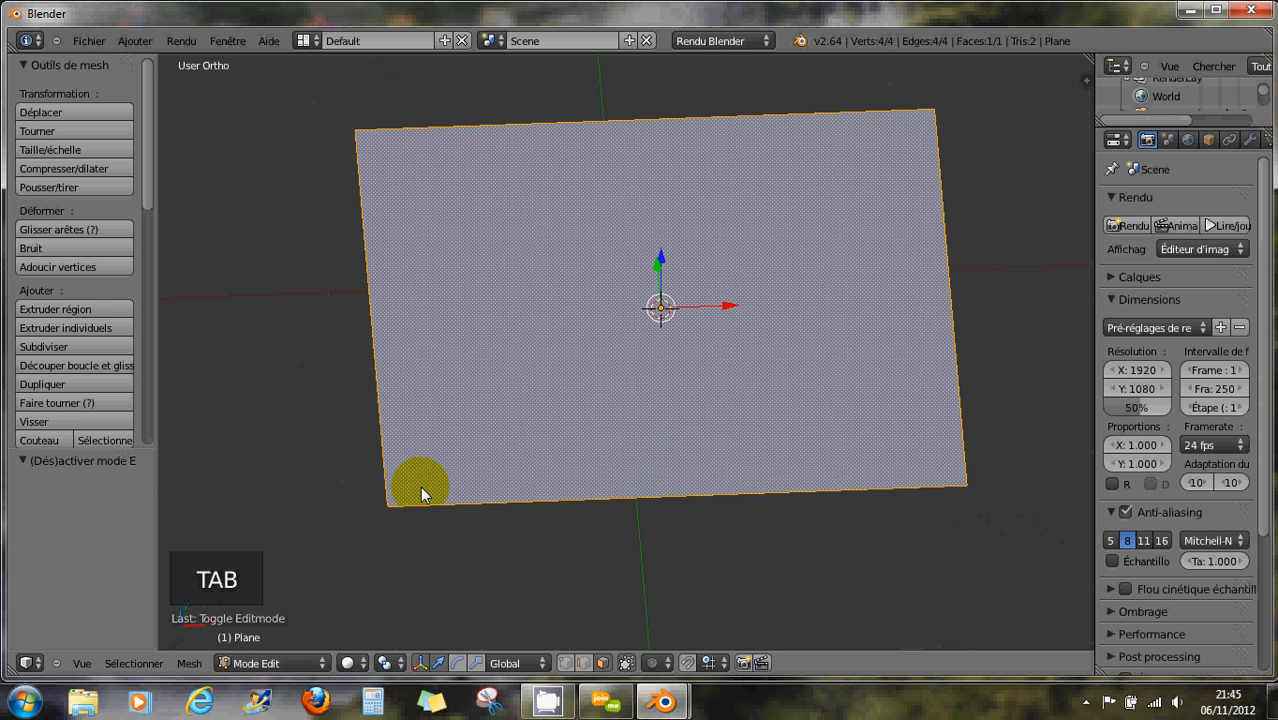
pyautogui.click(565, 664)
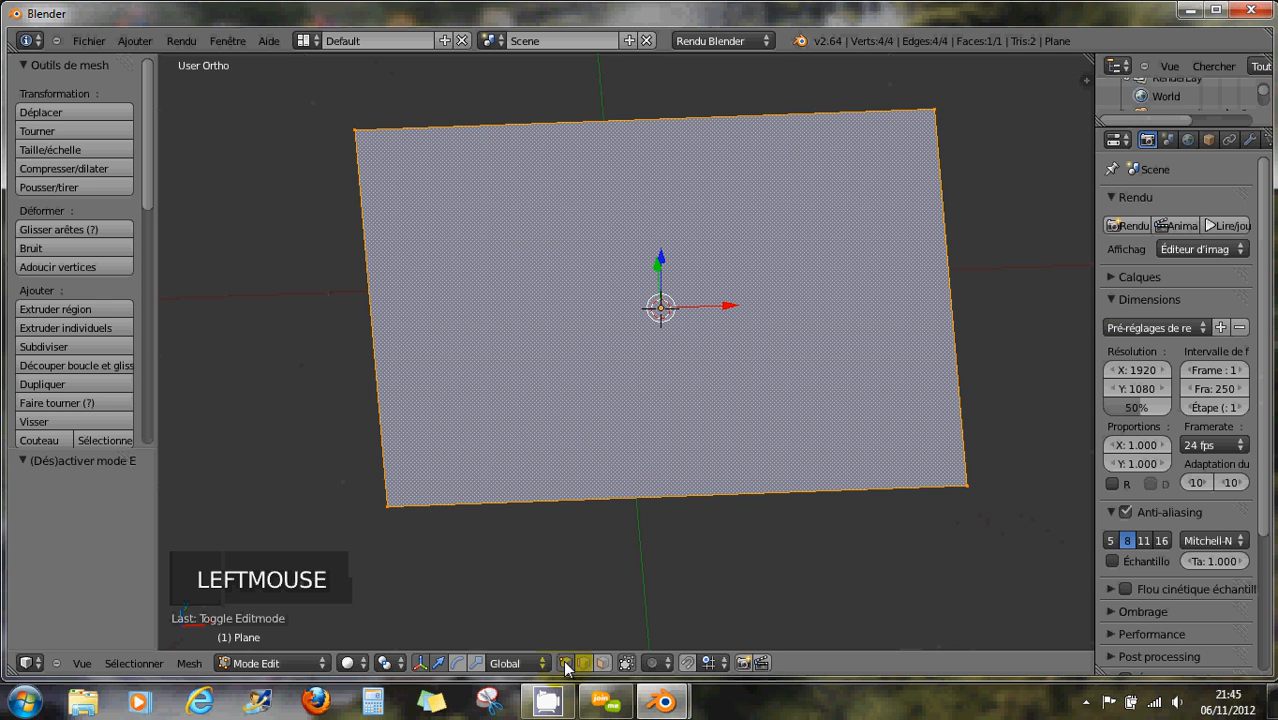
pyautogui.rightClick(964, 485)
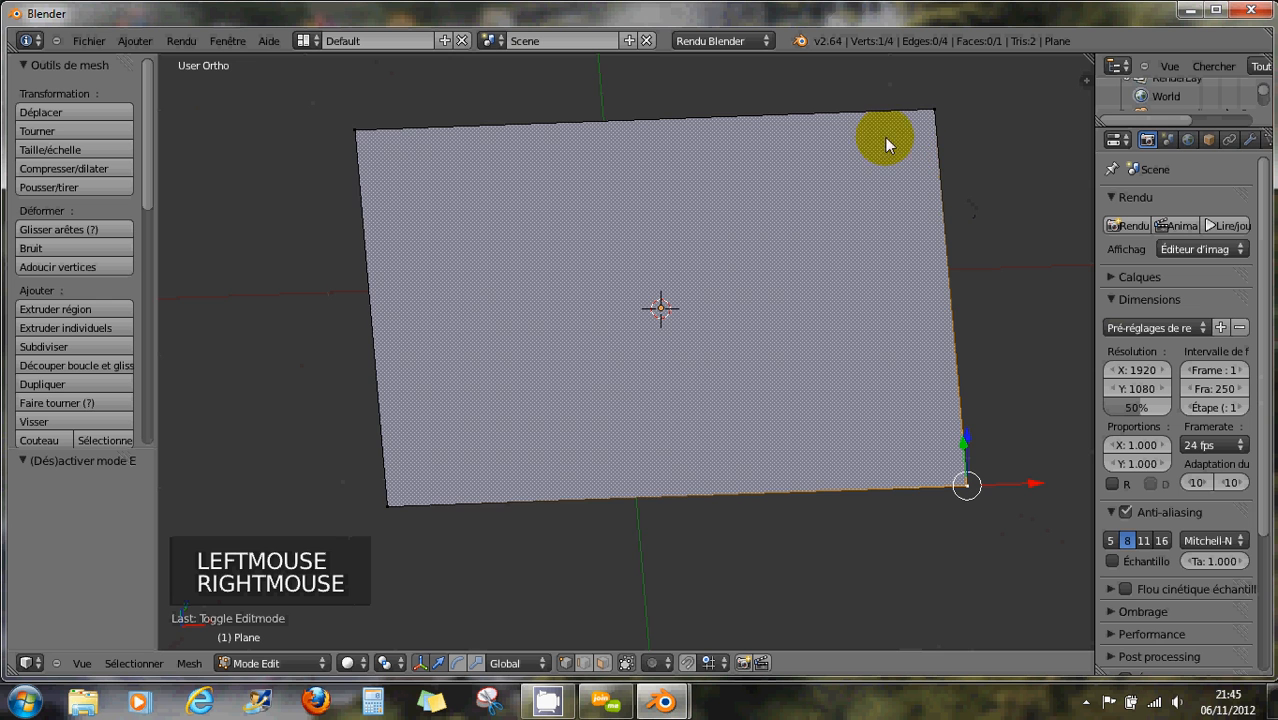
pyautogui.moveTo(690, 437); pyautogui.dragTo(689, 440, button='middle')
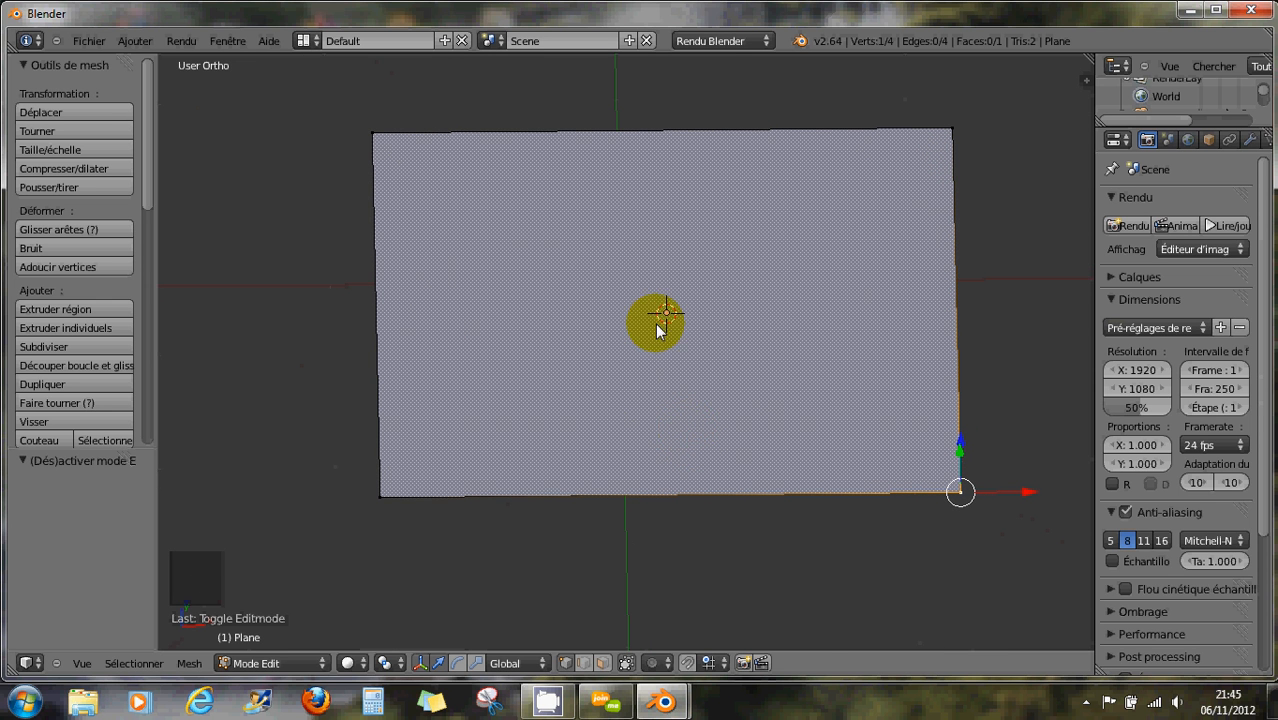
# - Try to subdivide the plane with only the single corner vertex selected
pyautogui.press('w')
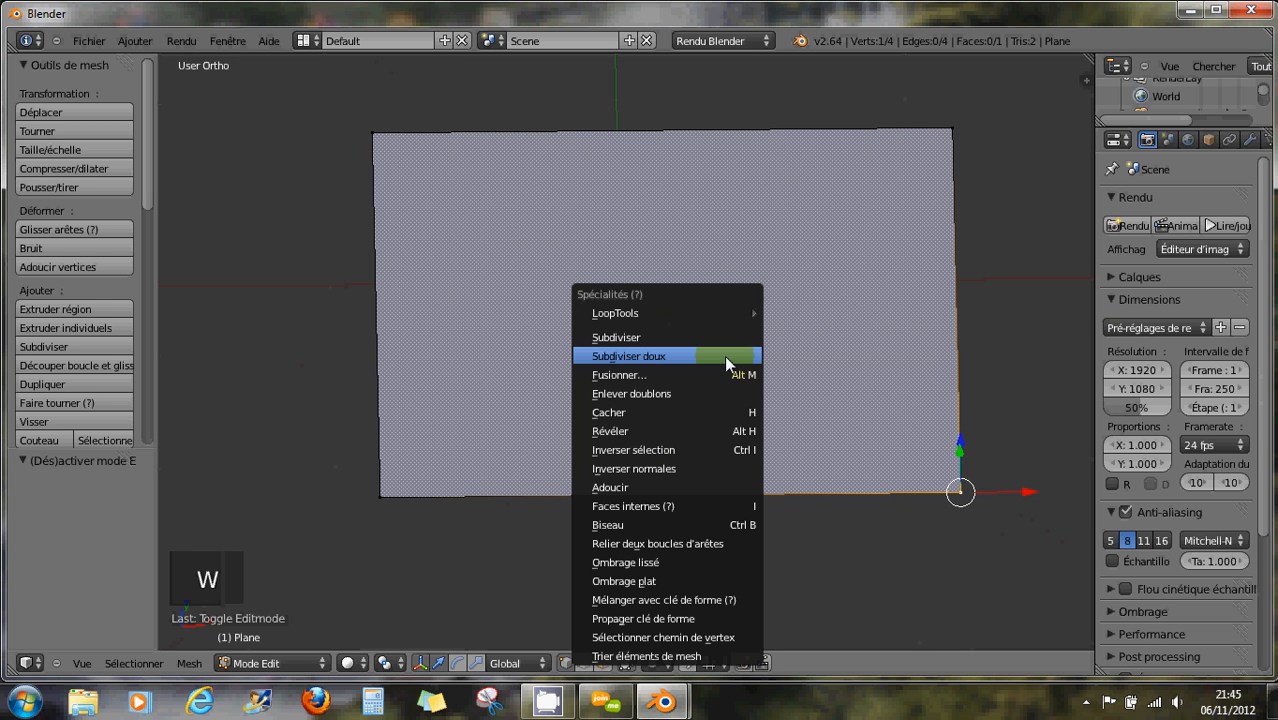
pyautogui.moveTo(697, 318)
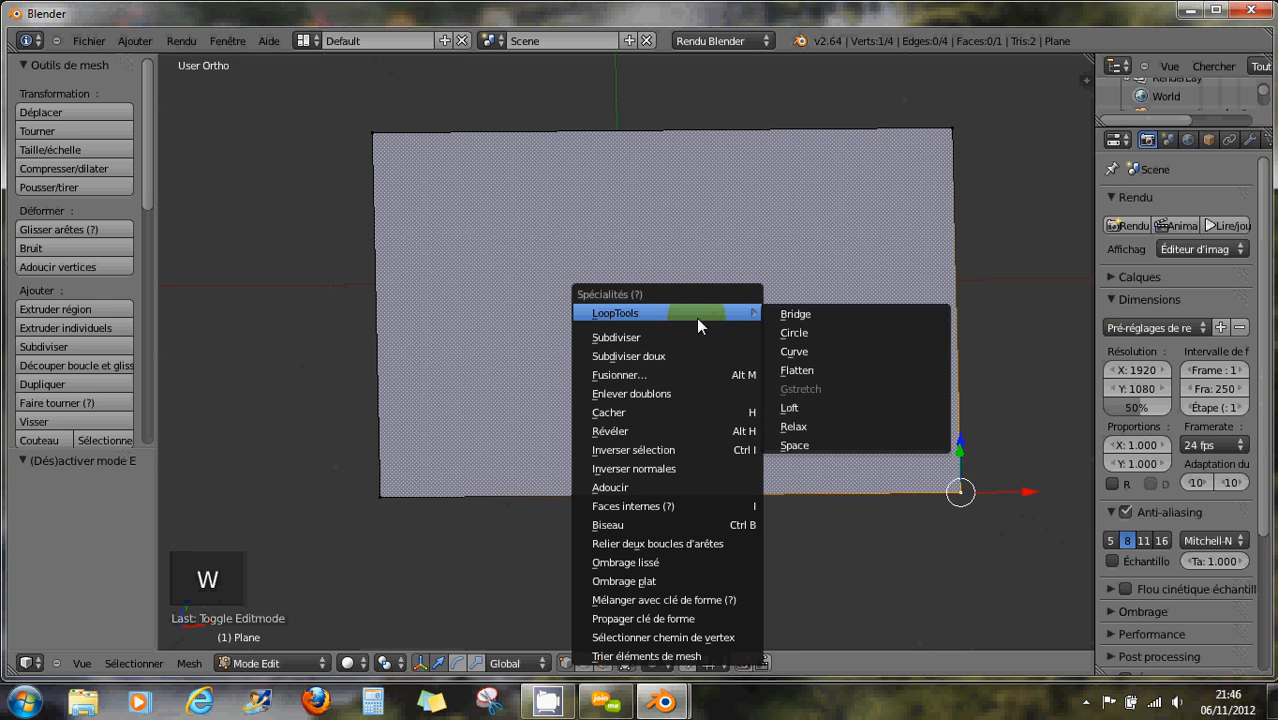
pyautogui.click(628, 341)
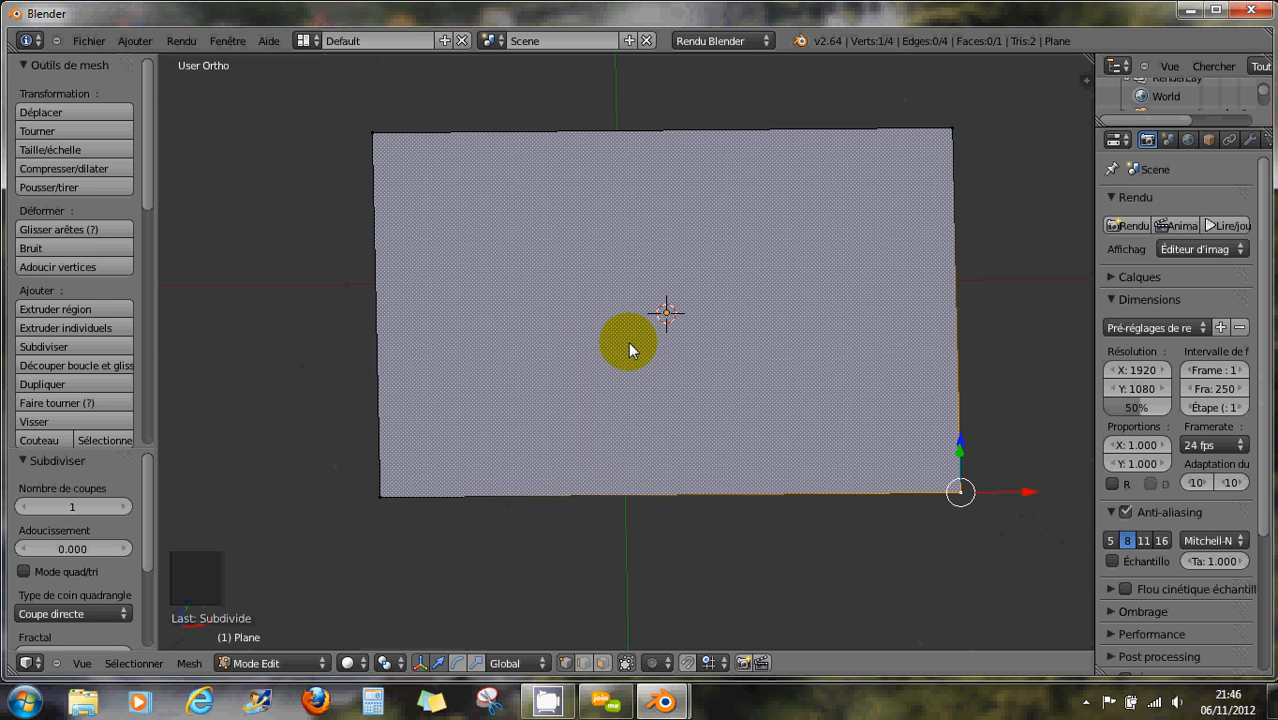
pyautogui.moveTo(628, 341); pyautogui.dragTo(730, 462, button='middle')
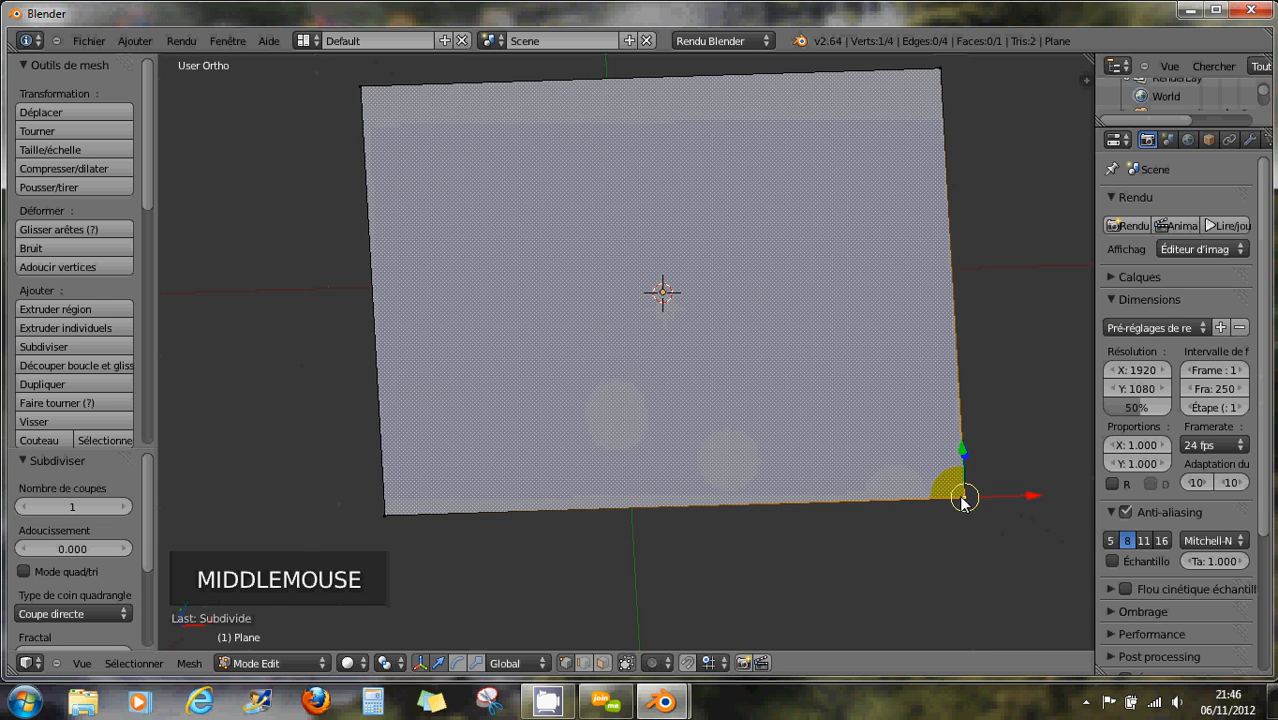
pyautogui.scroll(-1, 865, 484)
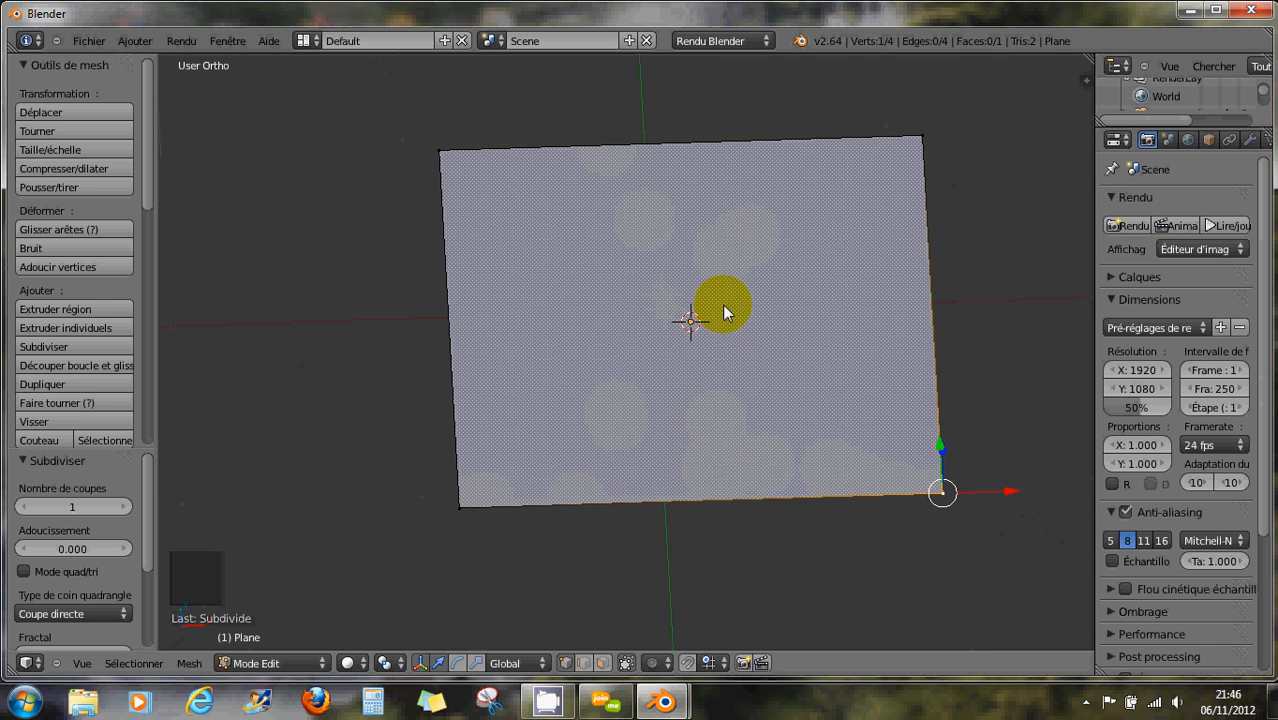
# - Select all of the plane's vertices and subdivide it with 5 cuts
pyautogui.press('a')
pyautogui.press('a')
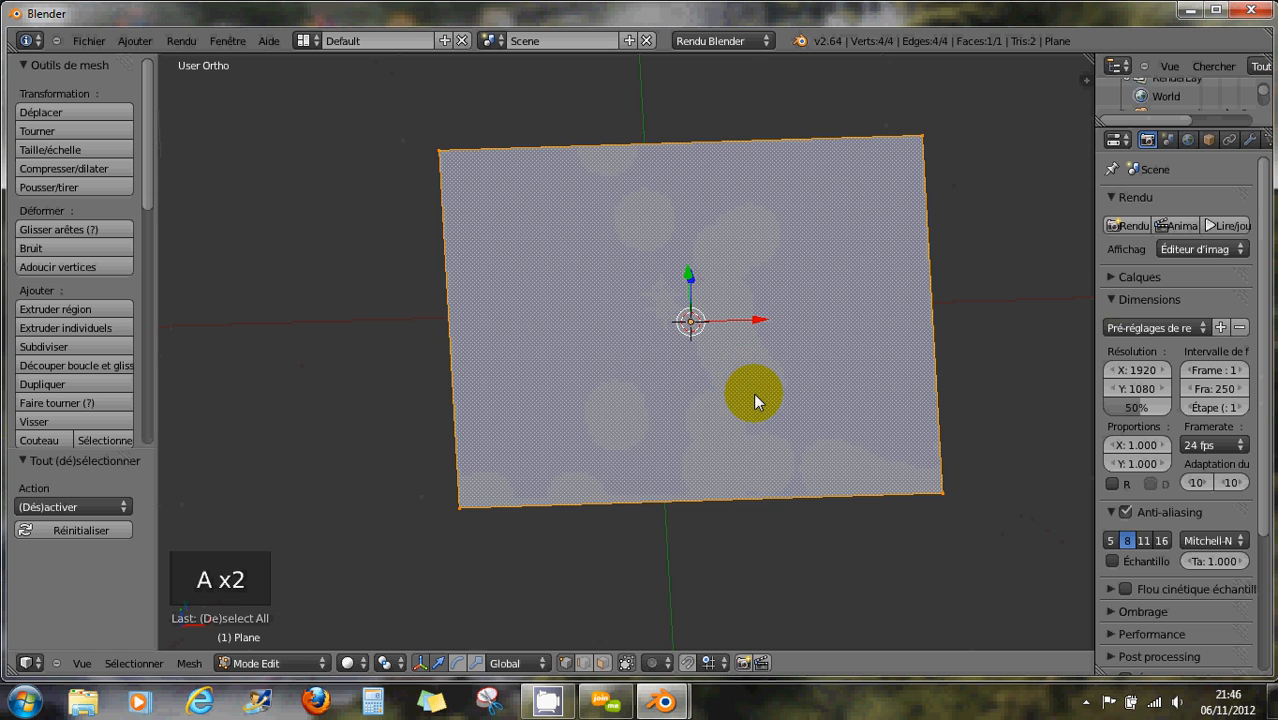
pyautogui.press('w')
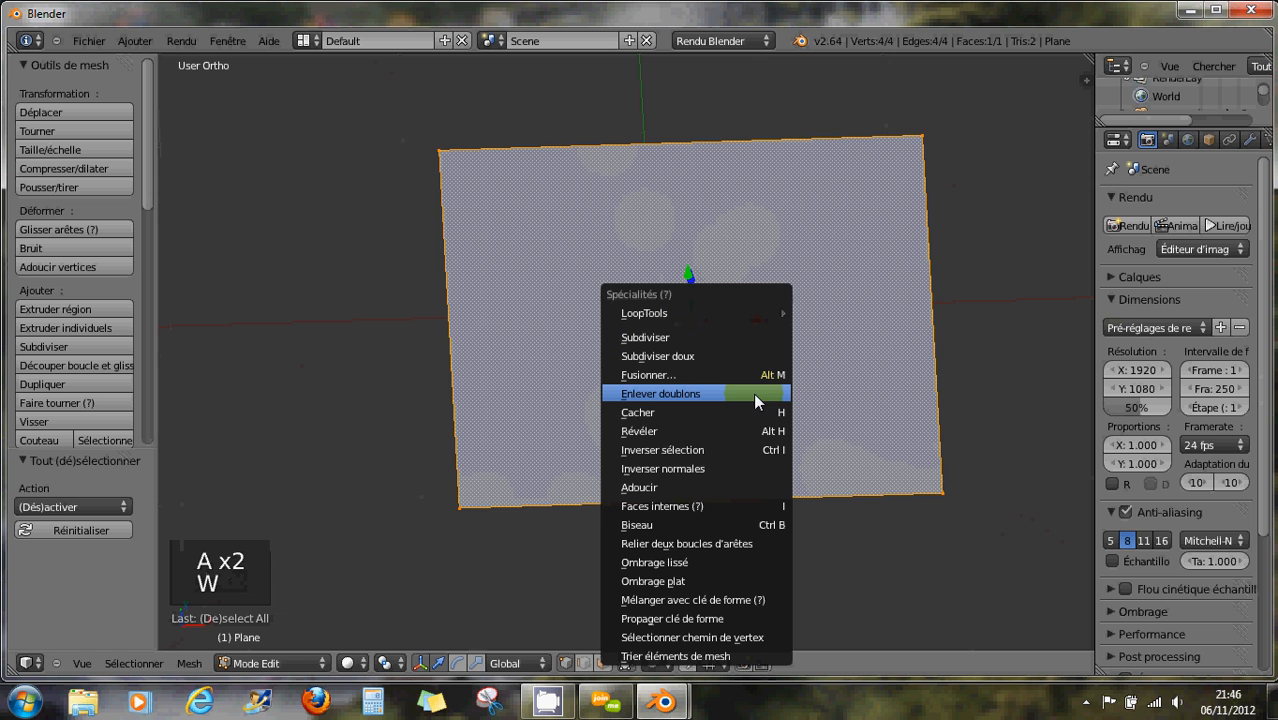
pyautogui.click(722, 341)
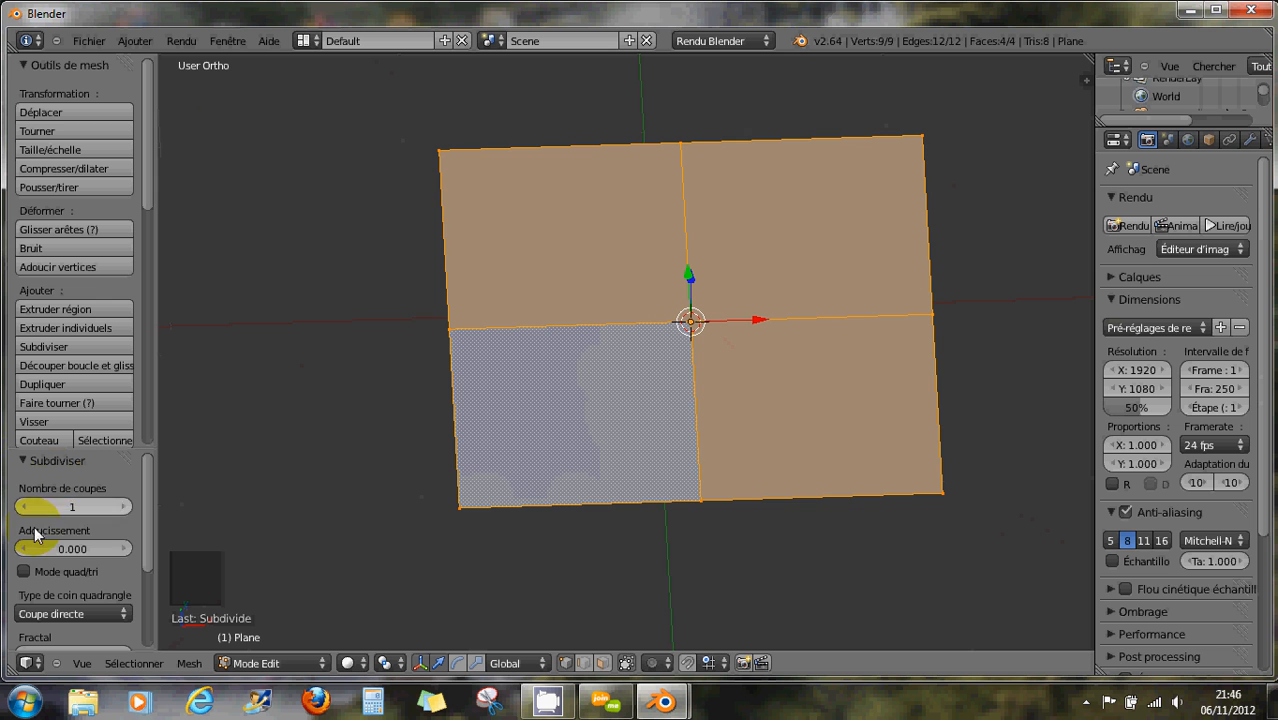
pyautogui.press('F6')
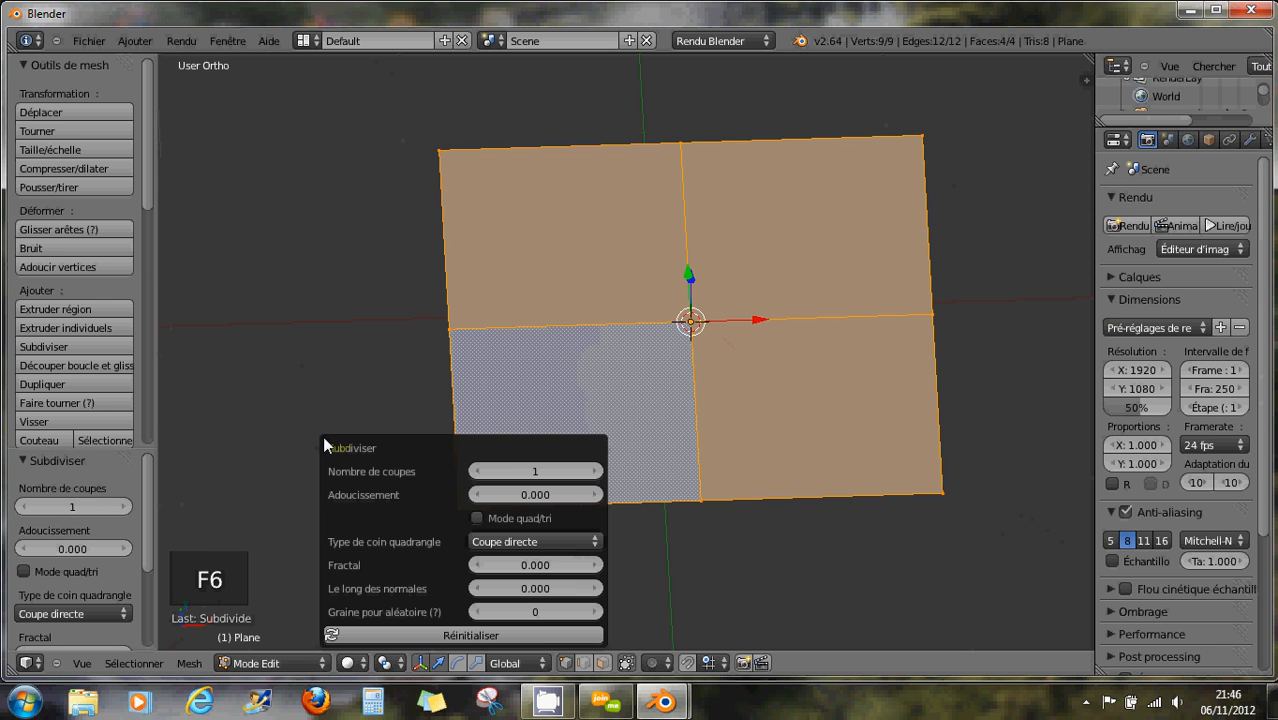
pyautogui.click(594, 472)
pyautogui.click(594, 472)
pyautogui.click(594, 472)
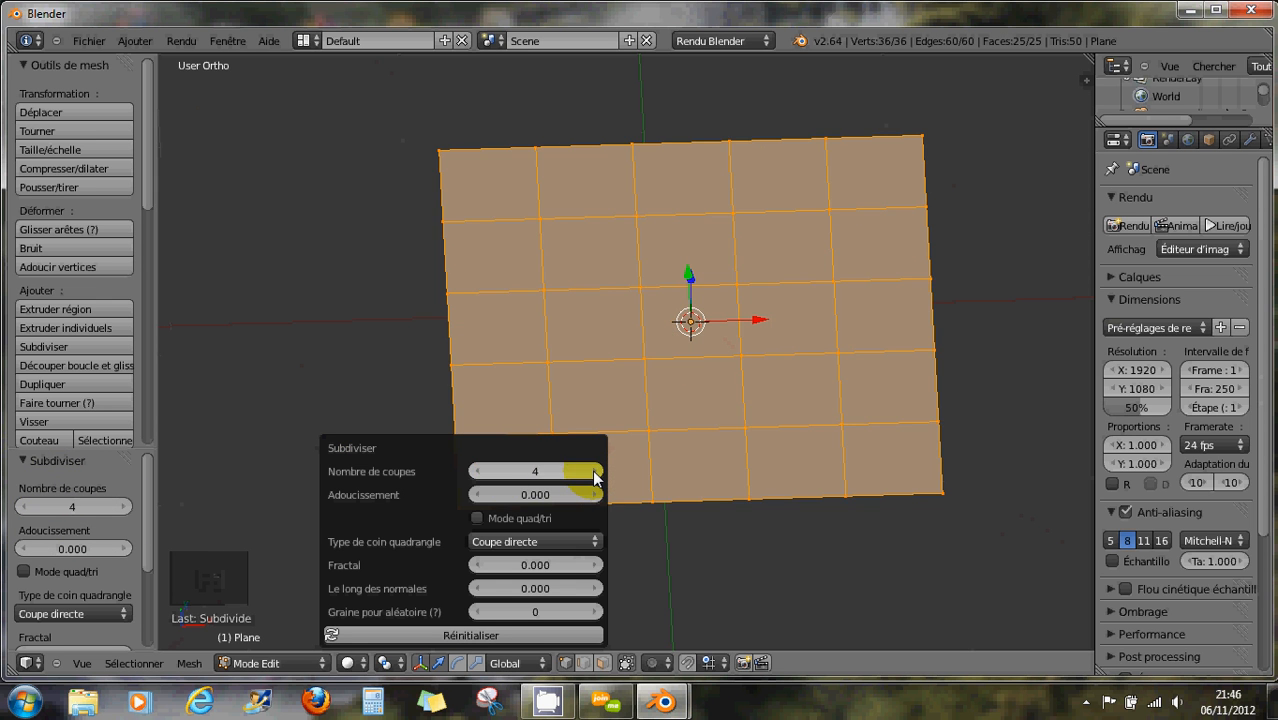
pyautogui.click(594, 472)
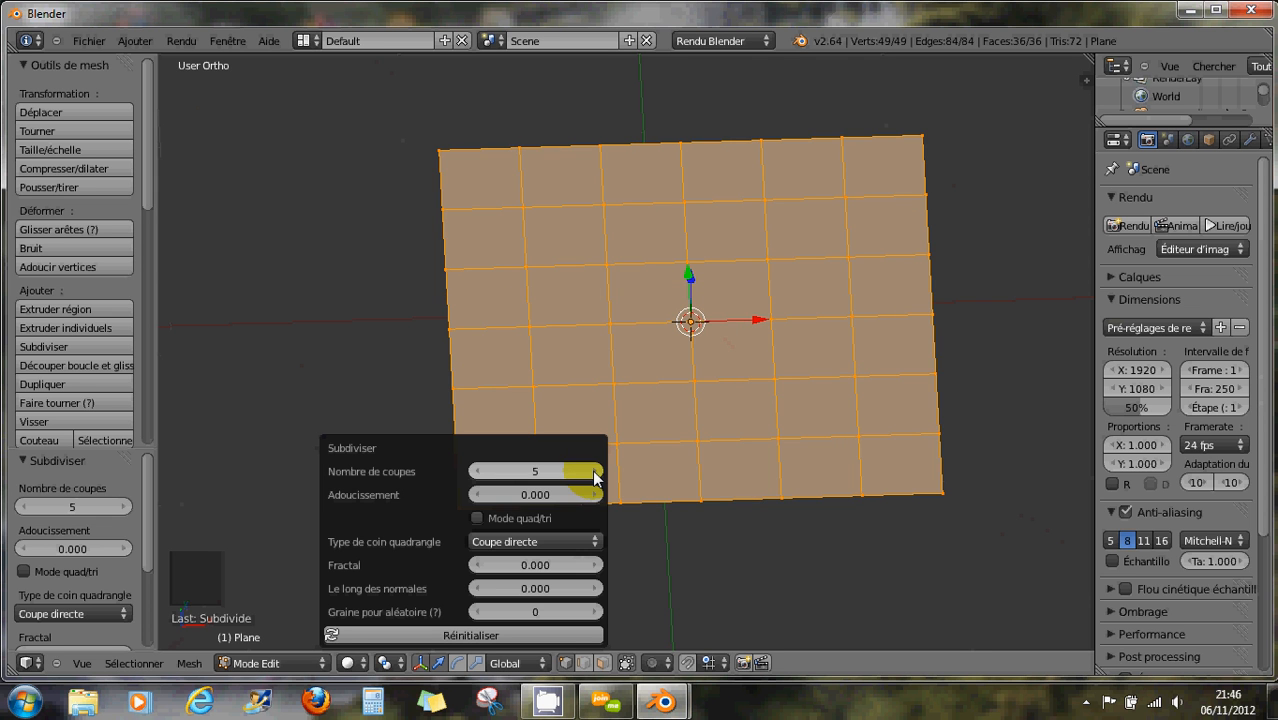
# - Select the three adjacent vertices of the plane's lower edge that end at the lower-right corner
pyautogui.rightClick(779, 498)
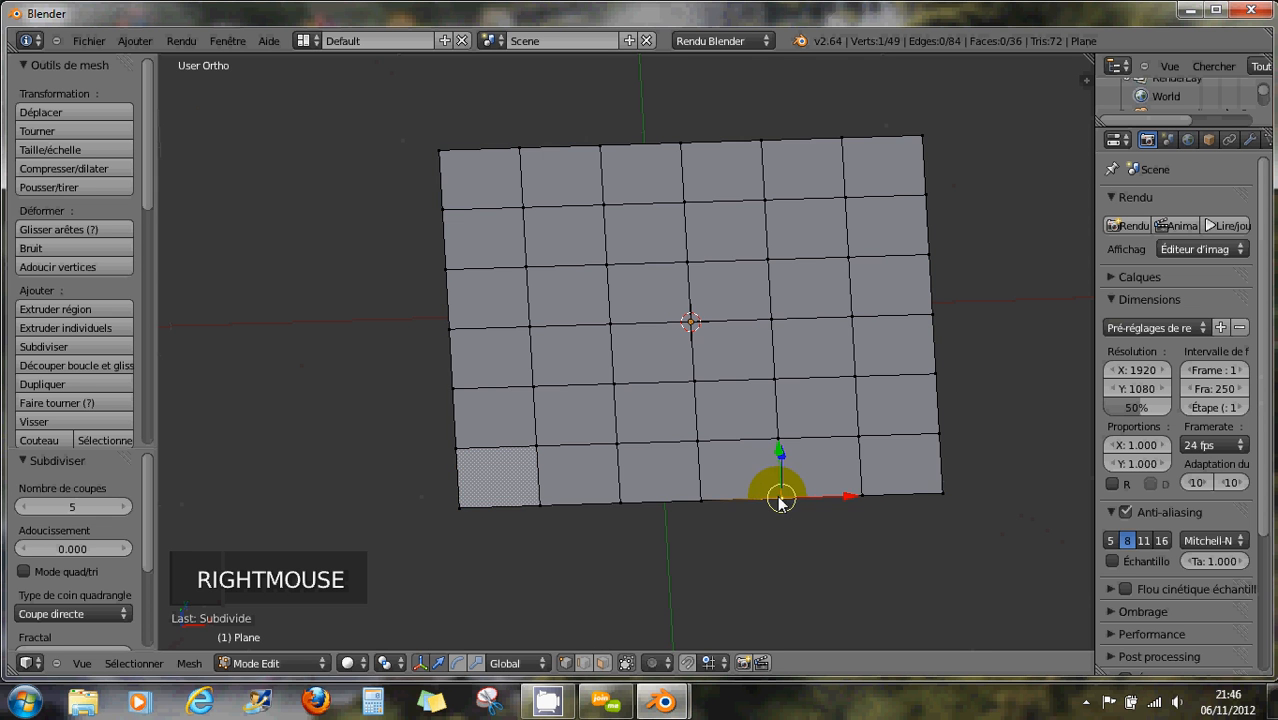
pyautogui.keyDown('shift'); pyautogui.rightClick(859, 494); pyautogui.keyUp('shift')
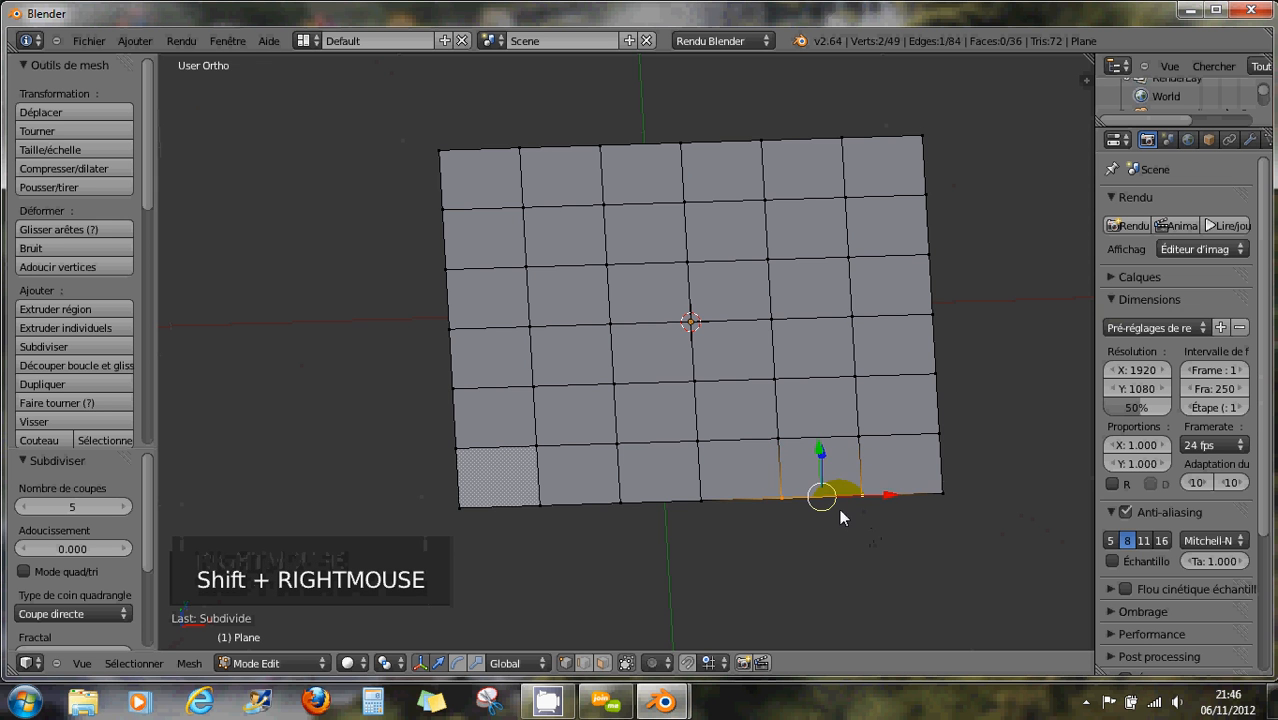
pyautogui.keyDown('shift'); pyautogui.rightClick(942, 493); pyautogui.keyUp('shift')
pyautogui.scroll(1, 892, 532)
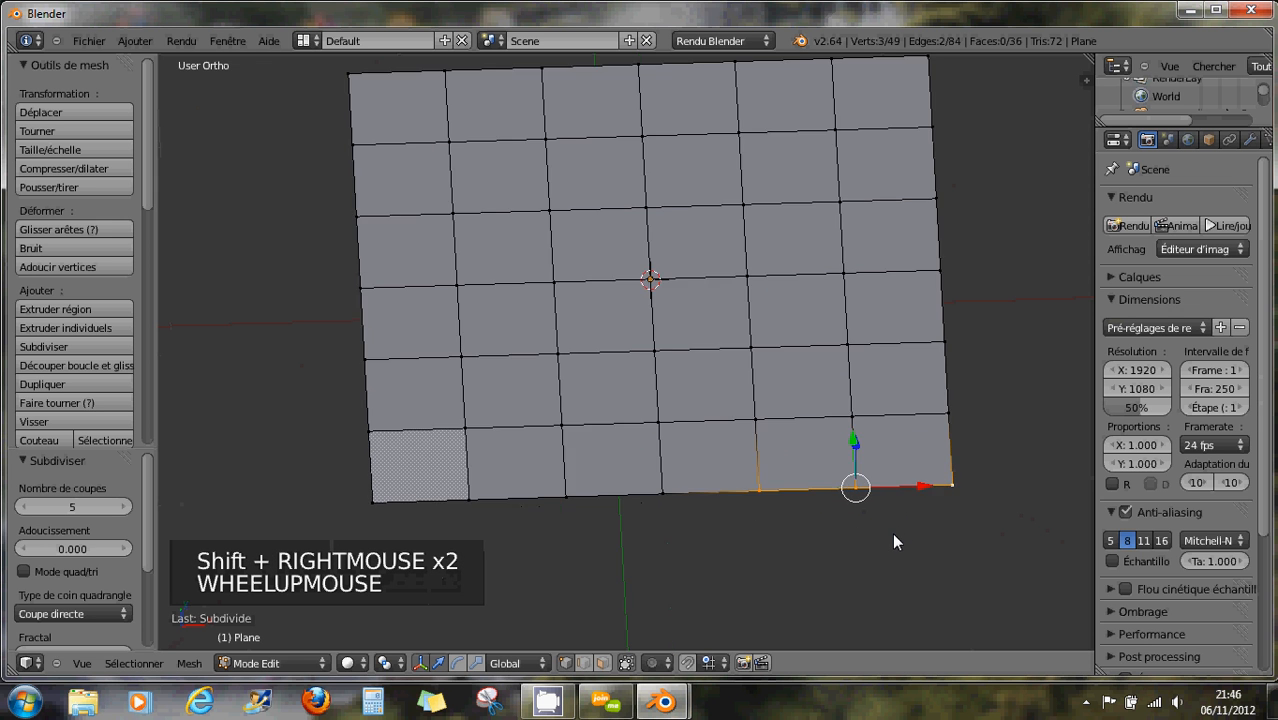
pyautogui.scroll(2, 894, 535)
# - Subdivide the two selected lower edges with 1 cut and select the new midpoint vertices in turn
pyautogui.press('w')
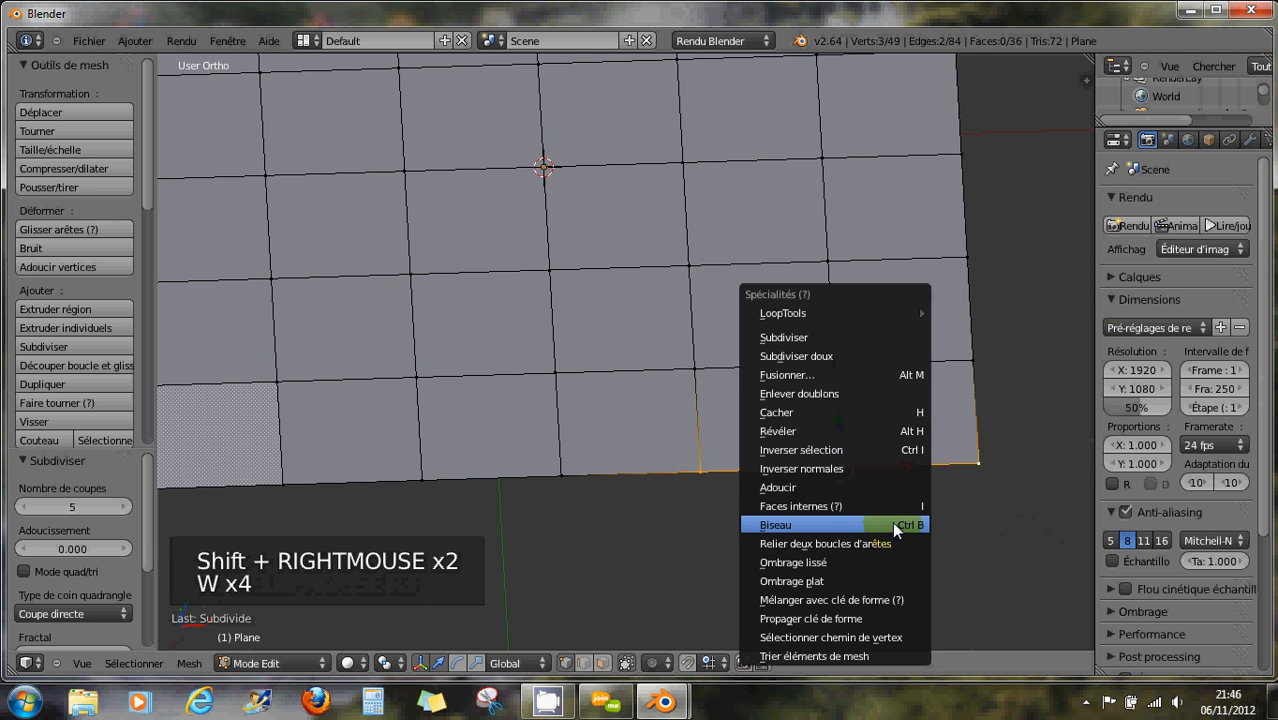
pyautogui.click(825, 337)
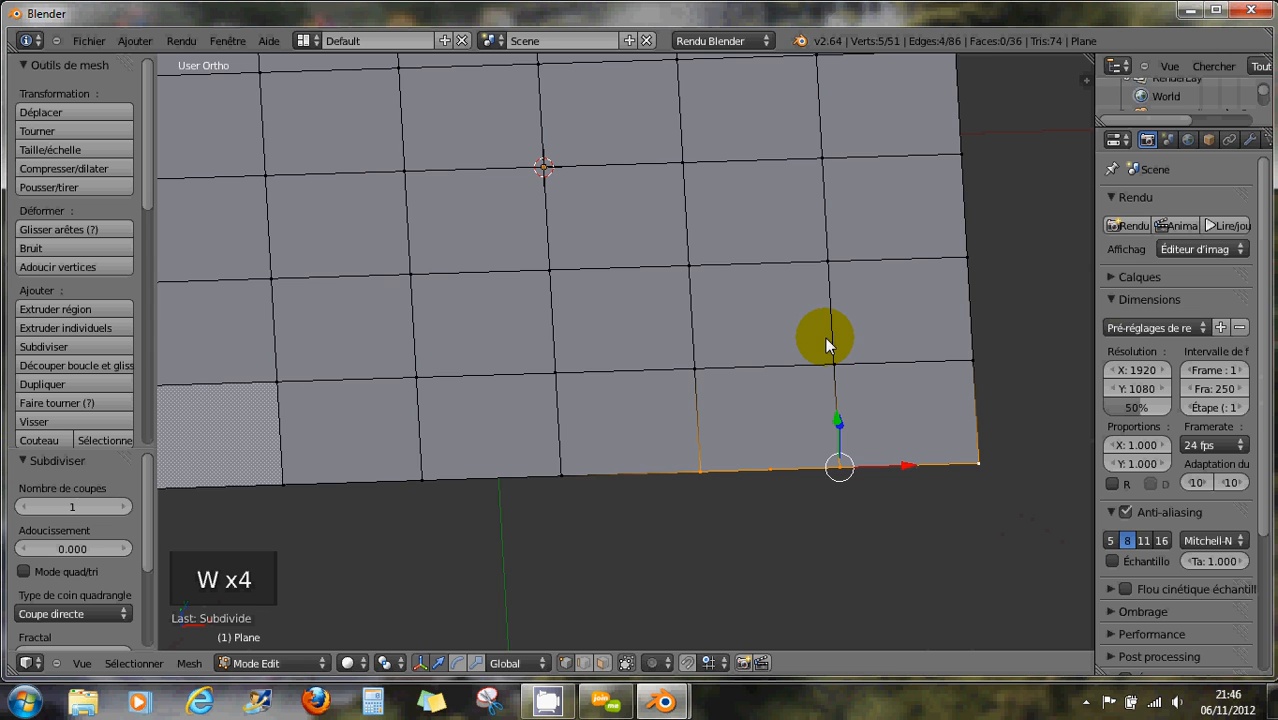
pyautogui.scroll(2, 776, 470)
pyautogui.rightClick(774, 472)
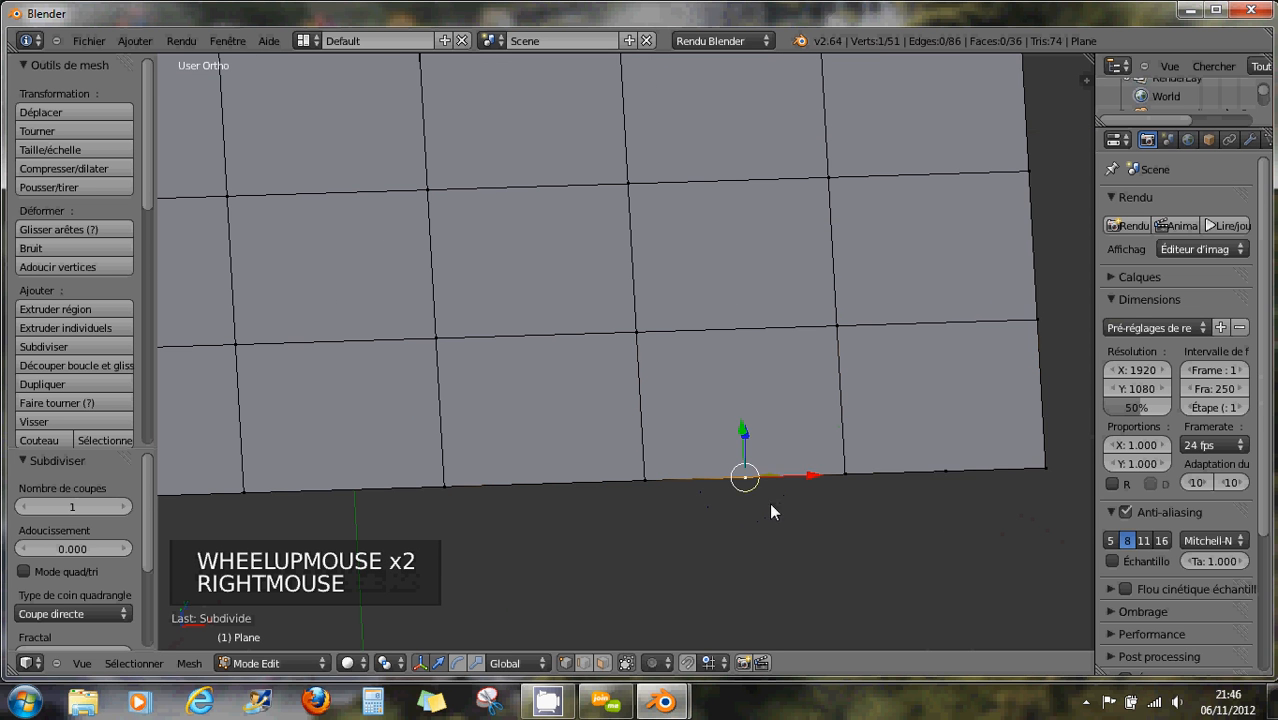
pyautogui.rightClick(949, 478)
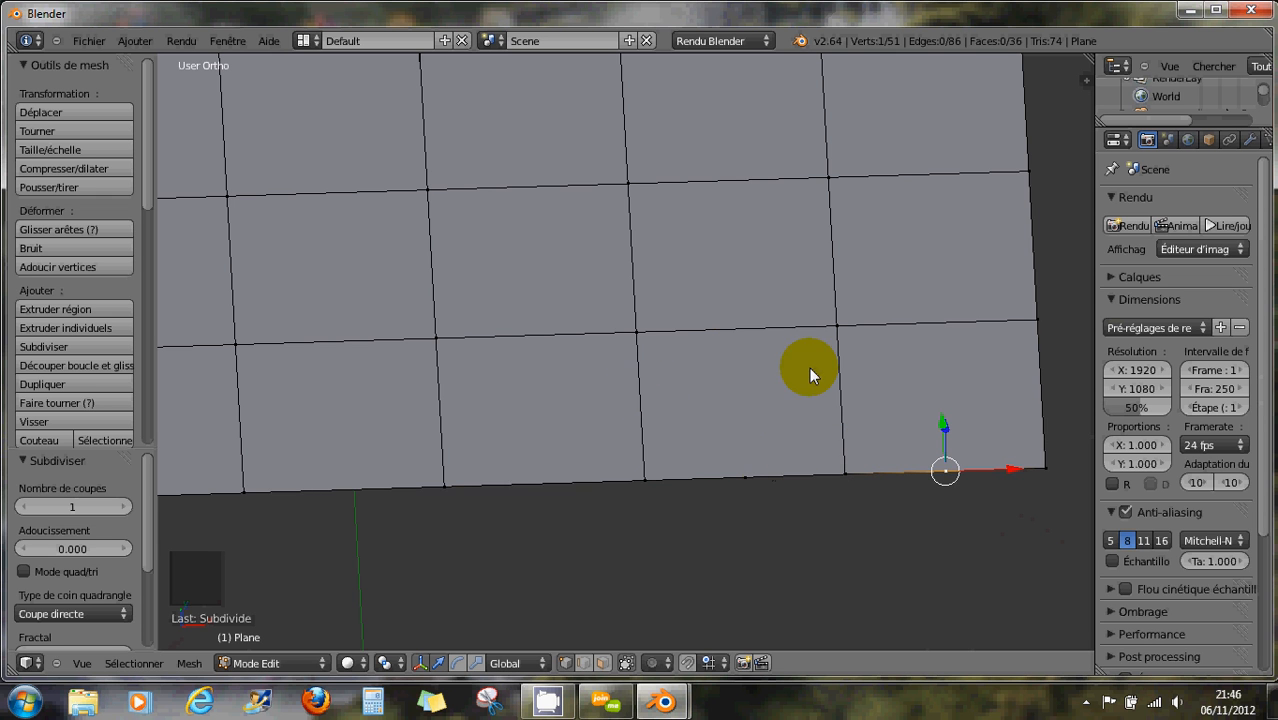
# - Raise the midpoint vertex farther from the corner by about 0.162 along Z and inspect the deformed face
pyautogui.rightClick(744, 475)
pyautogui.moveTo(745, 474); pyautogui.dragTo(774, 372, button='middle')
pyautogui.moveTo(769, 341); pyautogui.dragTo(776, 314)
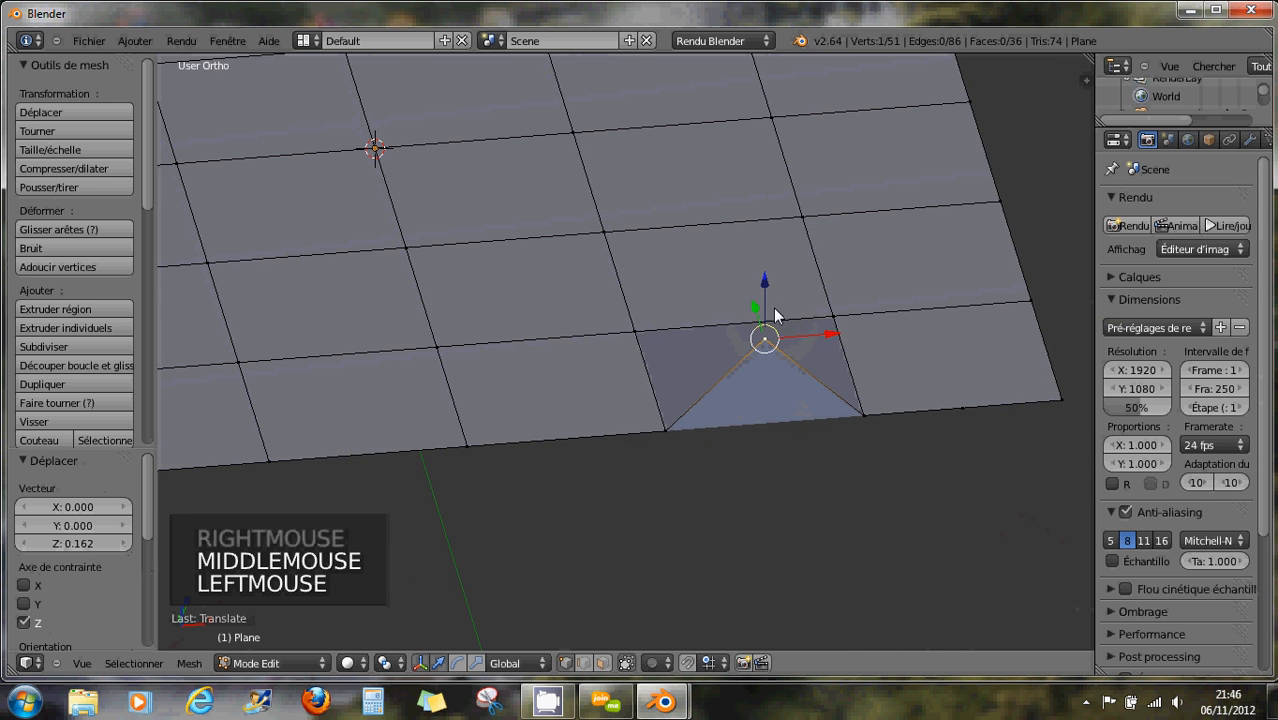
pyautogui.moveTo(790, 395); pyautogui.dragTo(750, 265, button='middle')
pyautogui.moveTo(776, 314); pyautogui.dragTo(522, 371, button='middle')
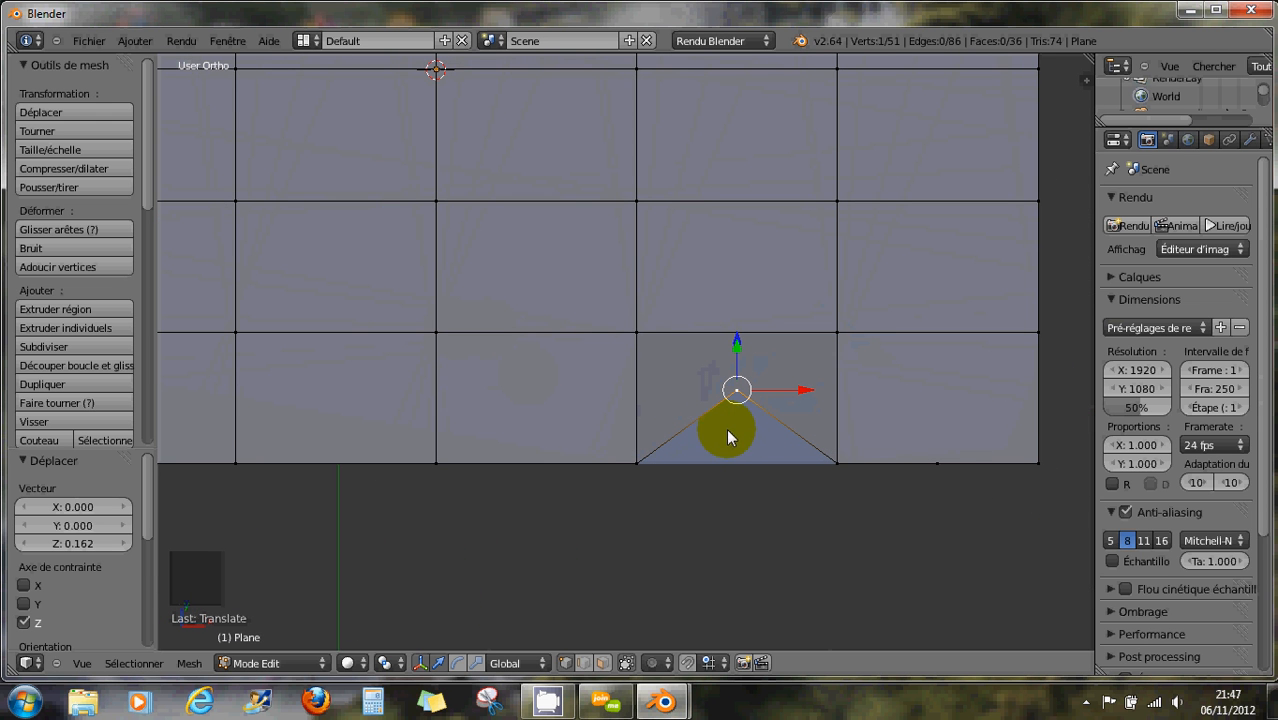
pyautogui.scroll(-2, 746, 471)
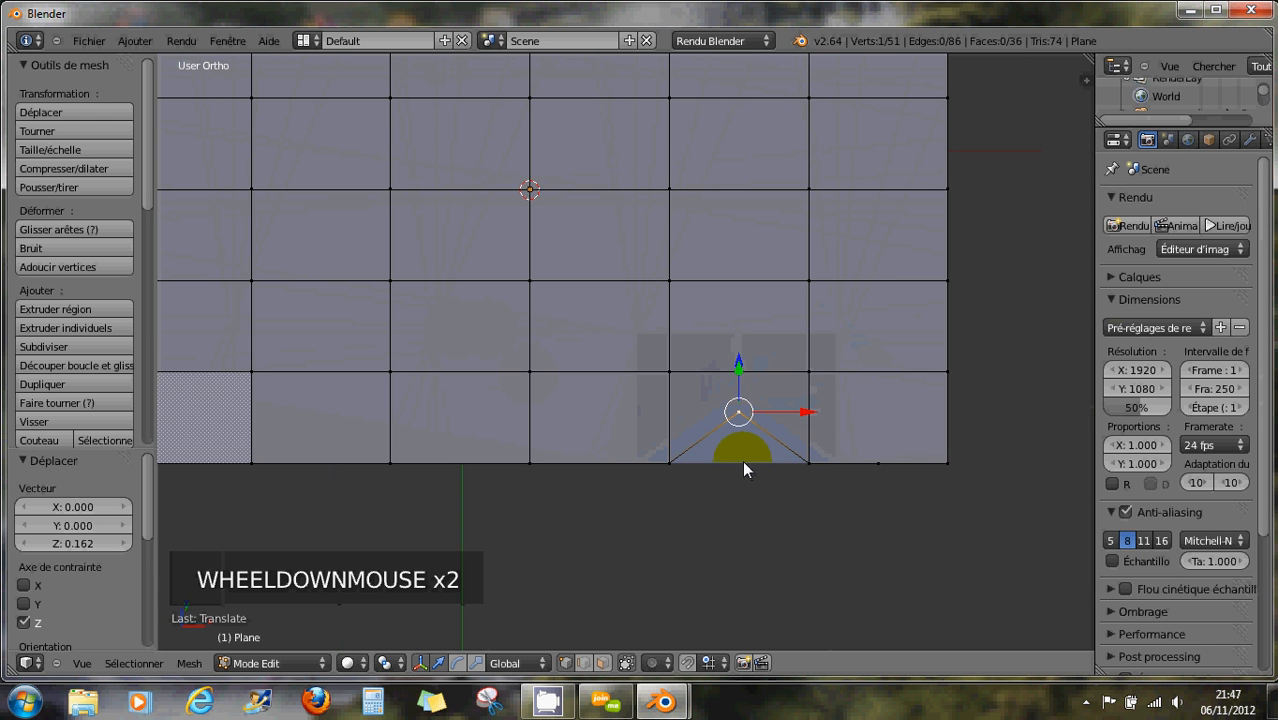
pyautogui.scroll(-3, 742, 465)
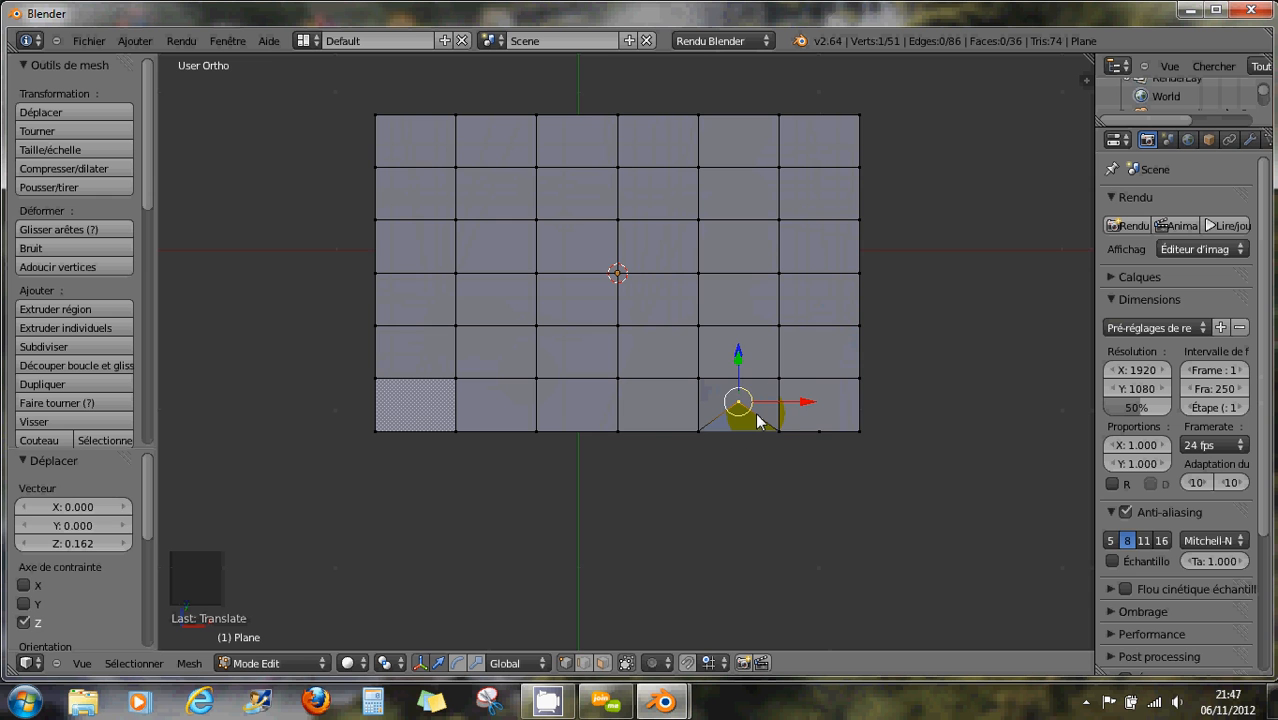
# - Undo the vertex move and the two-edge subdivision, going back to the three-vertex selection
pyautogui.hotkey('ctrl', 'z')
pyautogui.hotkey('ctrl', 'z')
pyautogui.hotkey('ctrl', 'z')
pyautogui.hotkey('ctrl', 'z')
pyautogui.hotkey('ctrl', 'z')
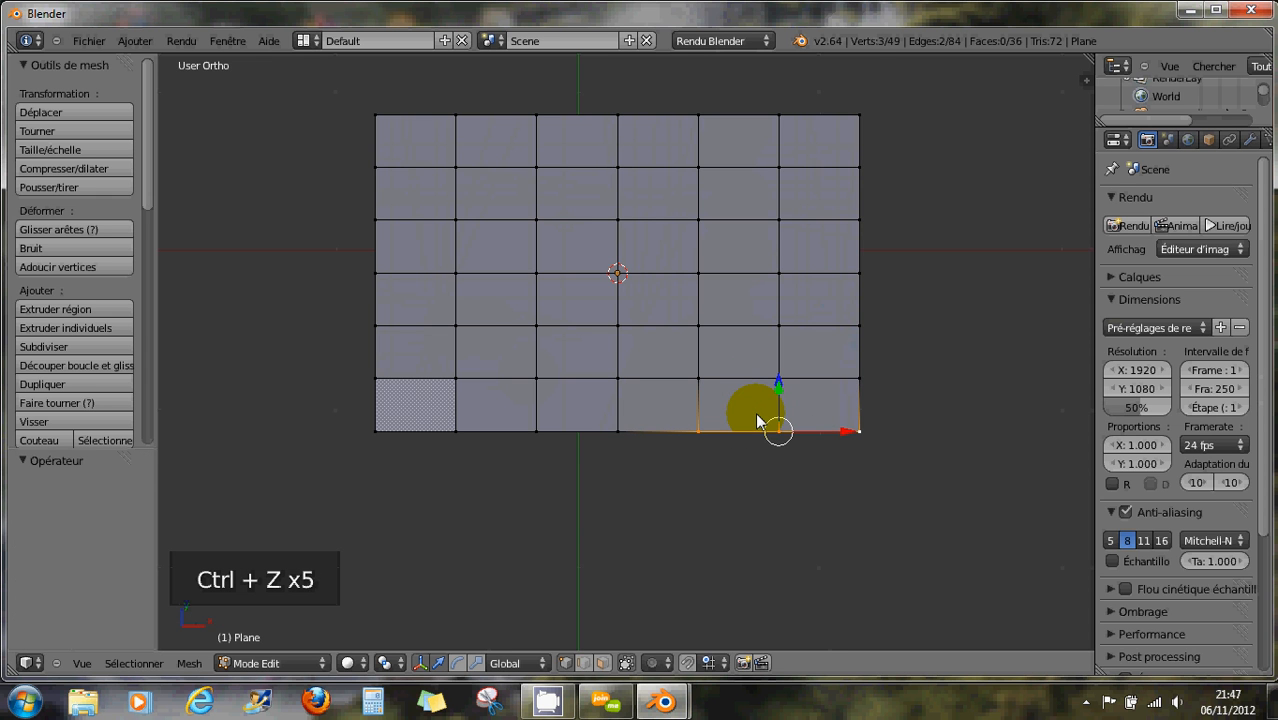
pyautogui.scroll(1, 755, 440)
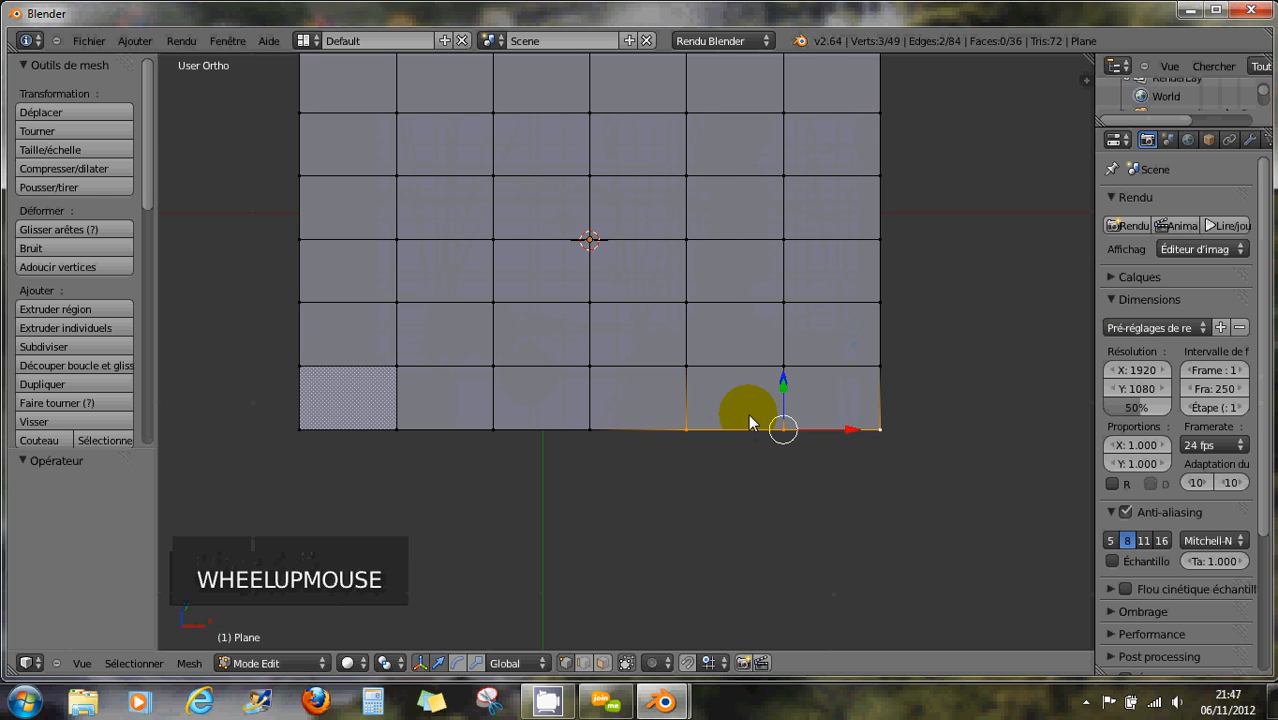
# - Add a single horizontal loop cut through the plane's lowest row of faces and slide it toward the row's upper edge
pyautogui.hotkey('ctrl', 'r')
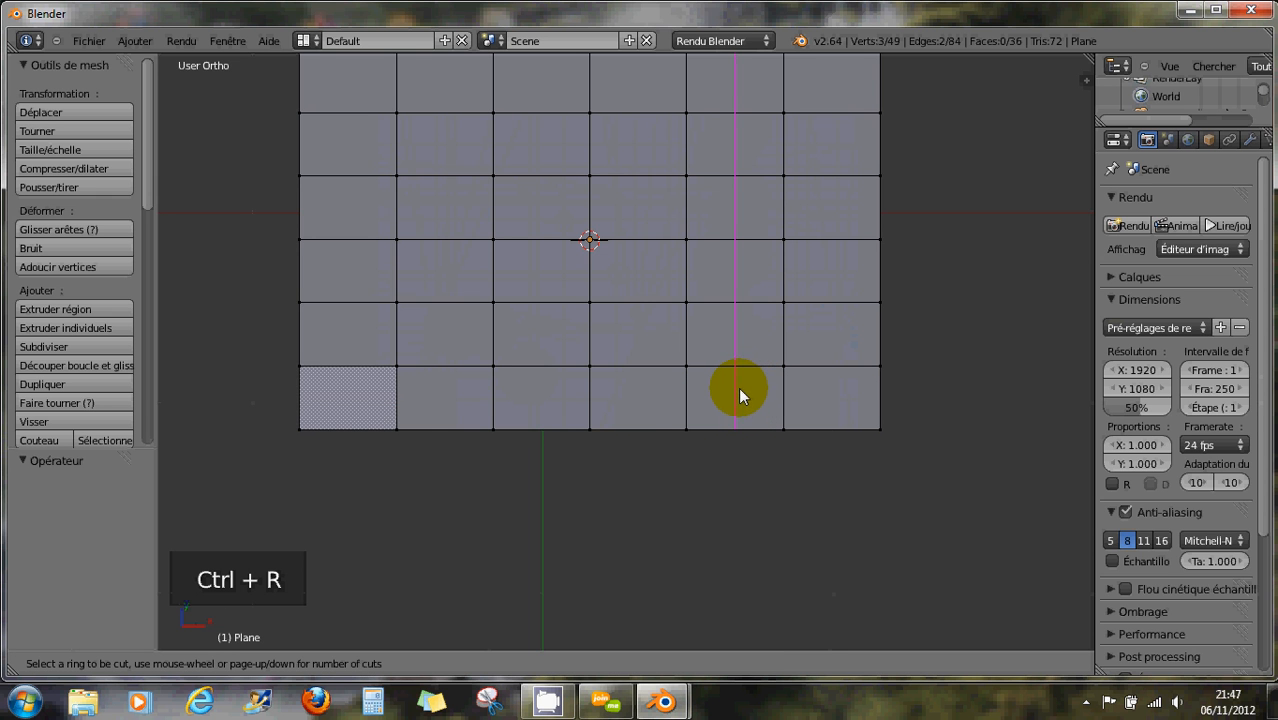
pyautogui.rightClick(738, 388)
pyautogui.scroll(2, 738, 391)
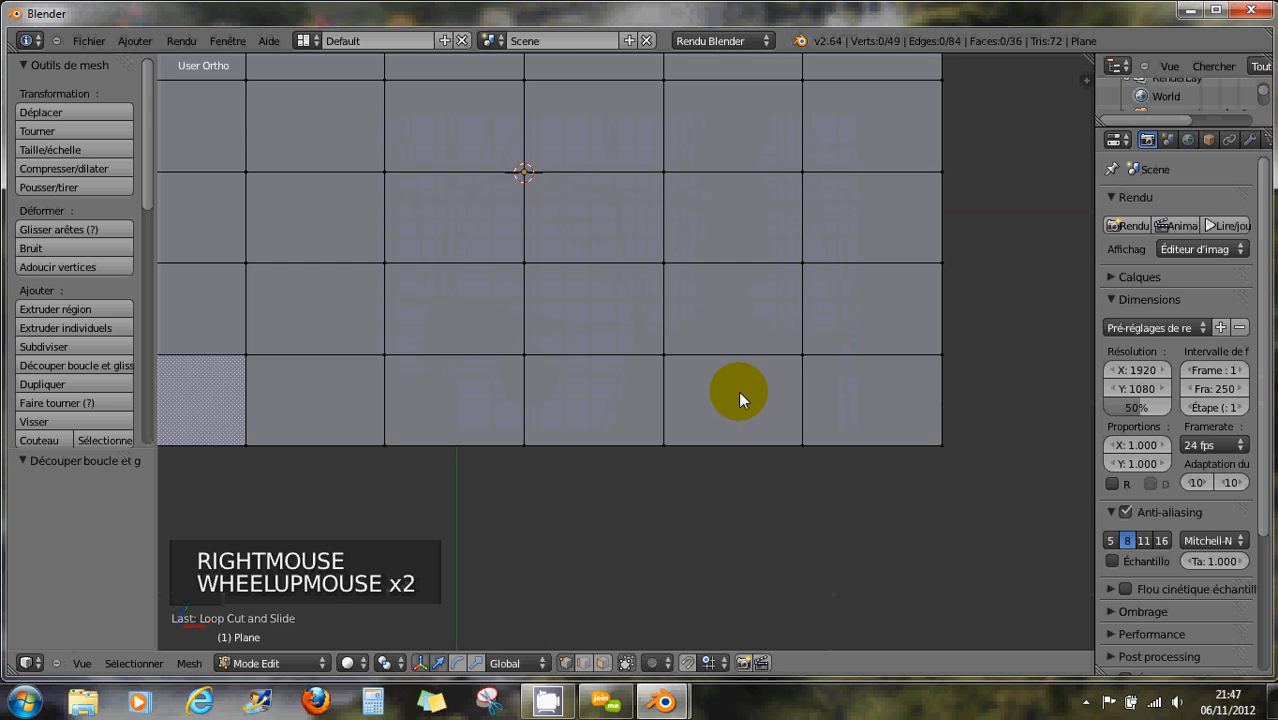
pyautogui.scroll(3, 739, 393)
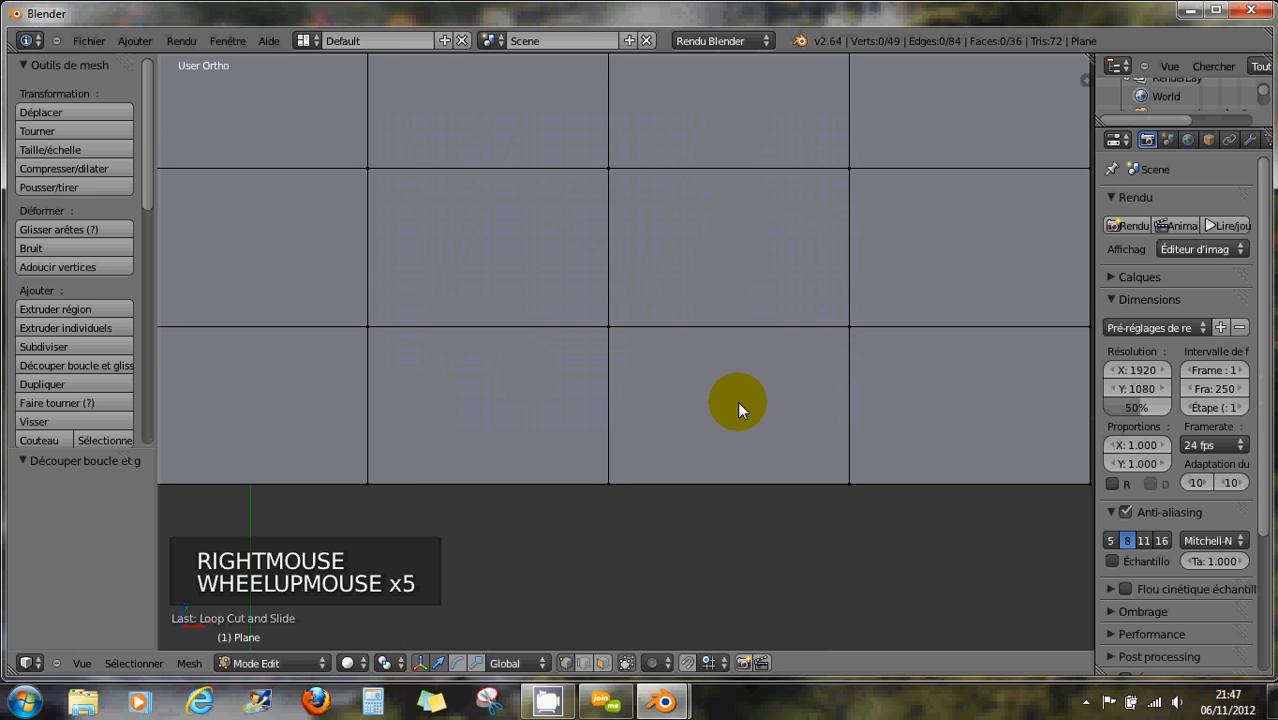
pyautogui.hotkey('ctrl', 'r')
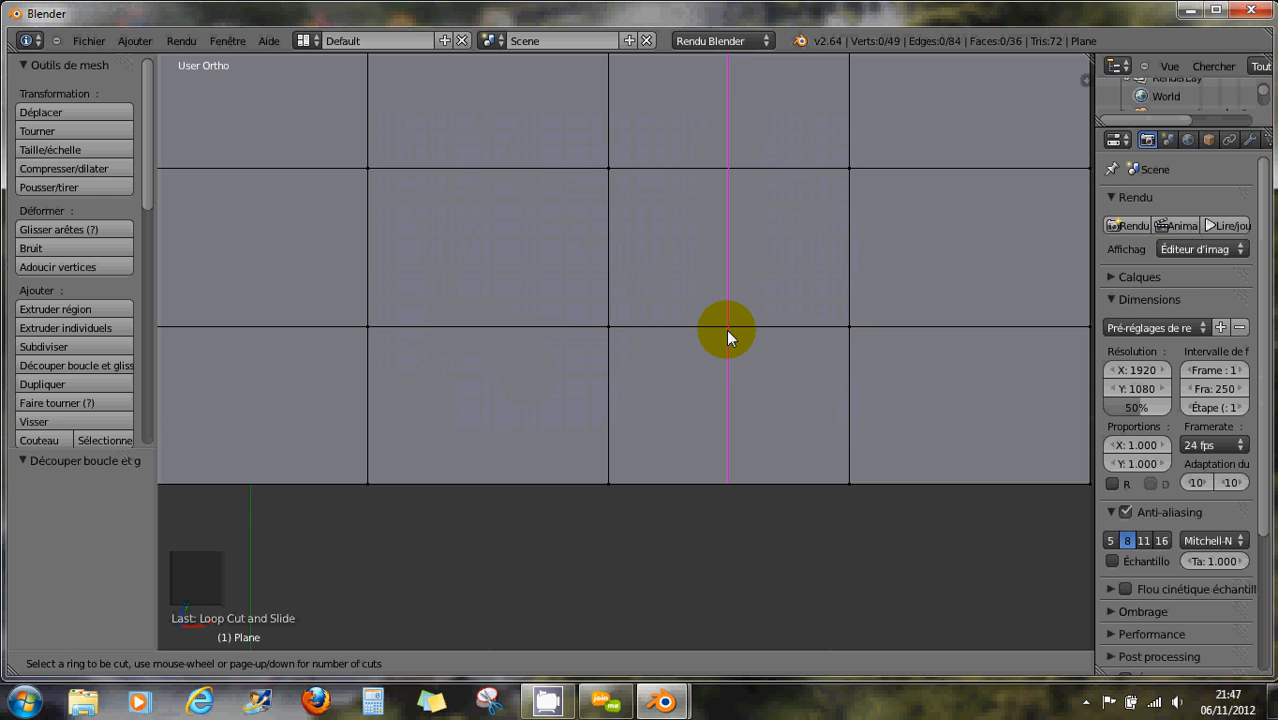
pyautogui.click(630, 405)
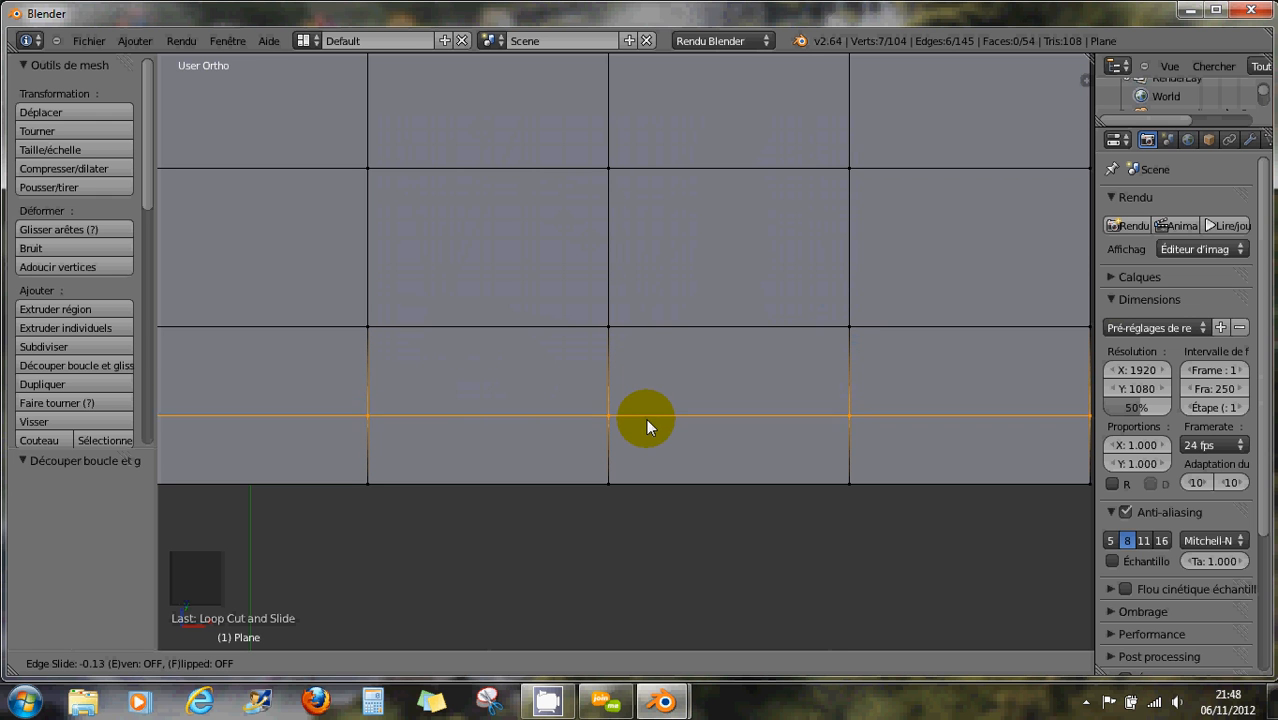
pyautogui.click(660, 363)
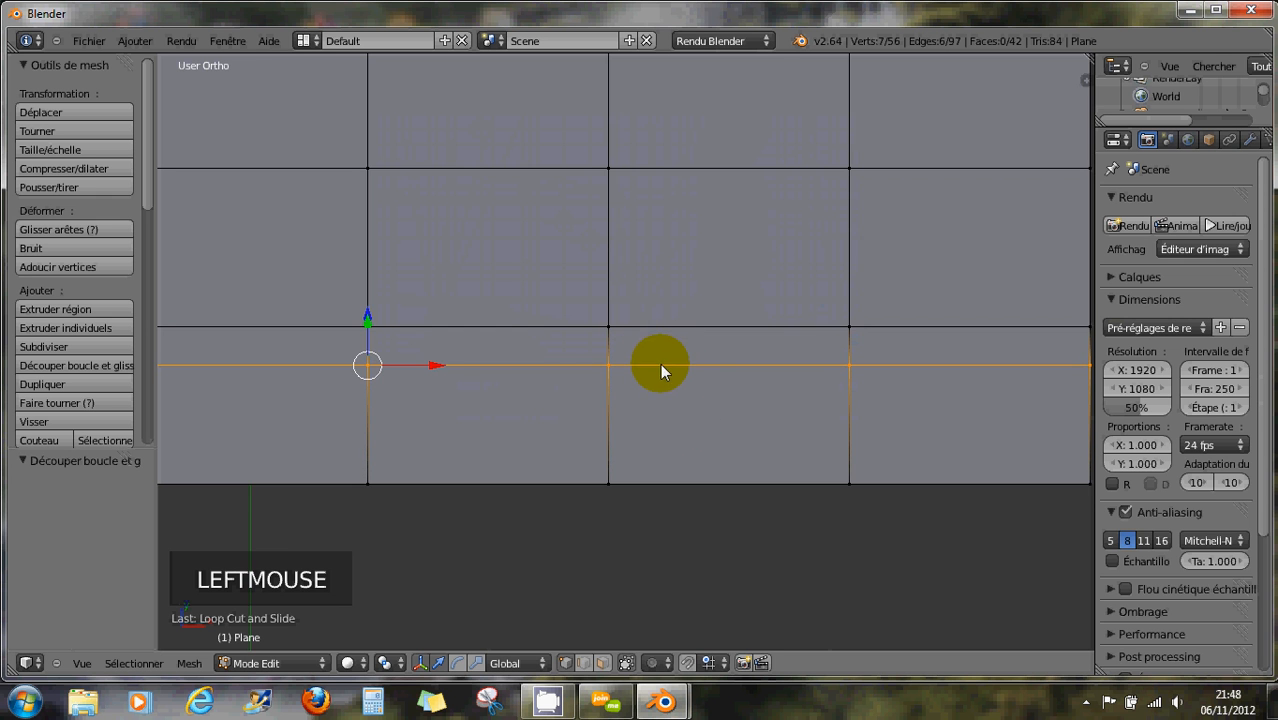
# - Move the new loop's vertex one column right of the plane's centre line down toward the plane's lower edge
pyautogui.scroll(-1, 716, 437)
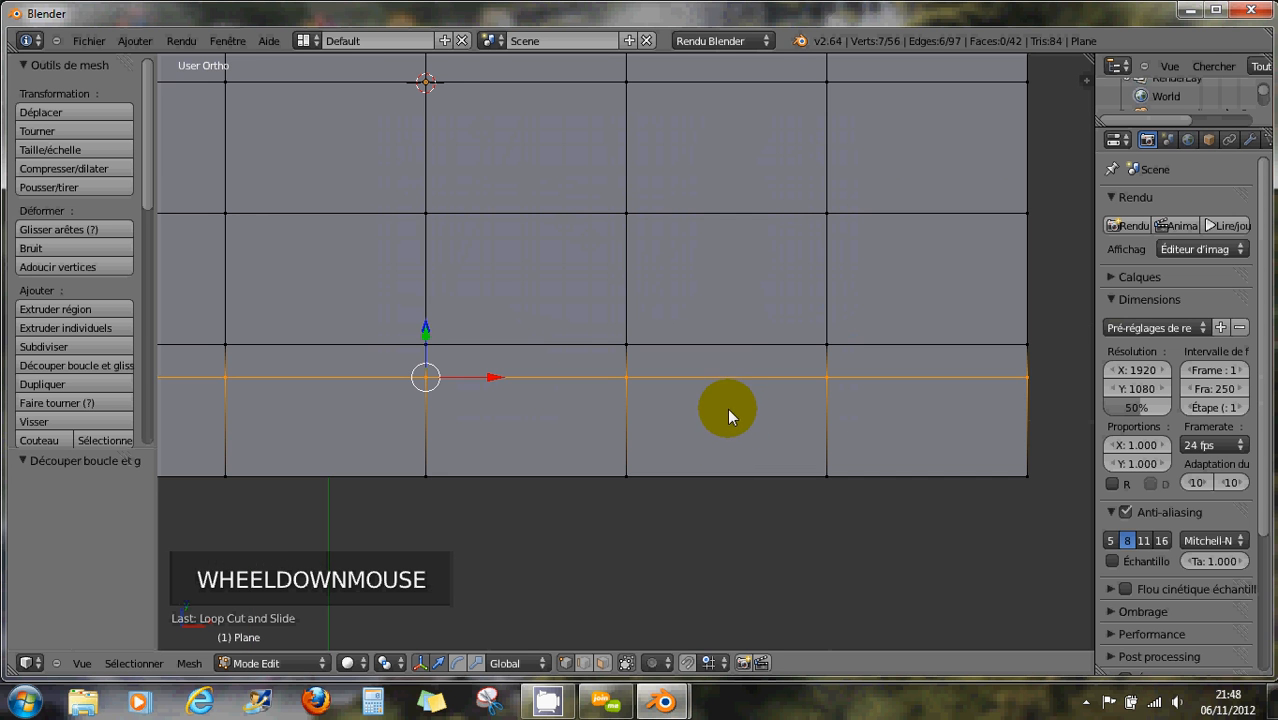
pyautogui.rightClick(639, 389)
pyautogui.moveTo(639, 389); pyautogui.dragTo(616, 426)
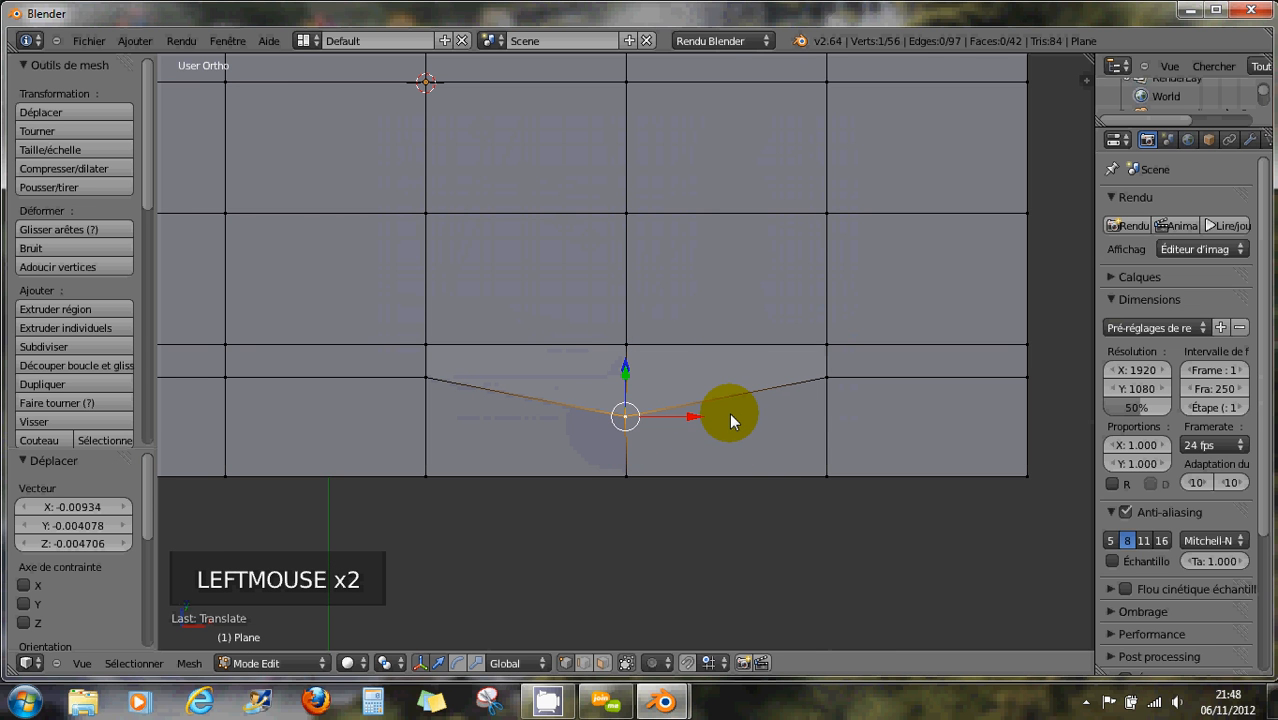
# - Add a vertical loop cut with 5 cuts through the column of faces just right of the lowered vertex
pyautogui.hotkey('ctrl', 'r')
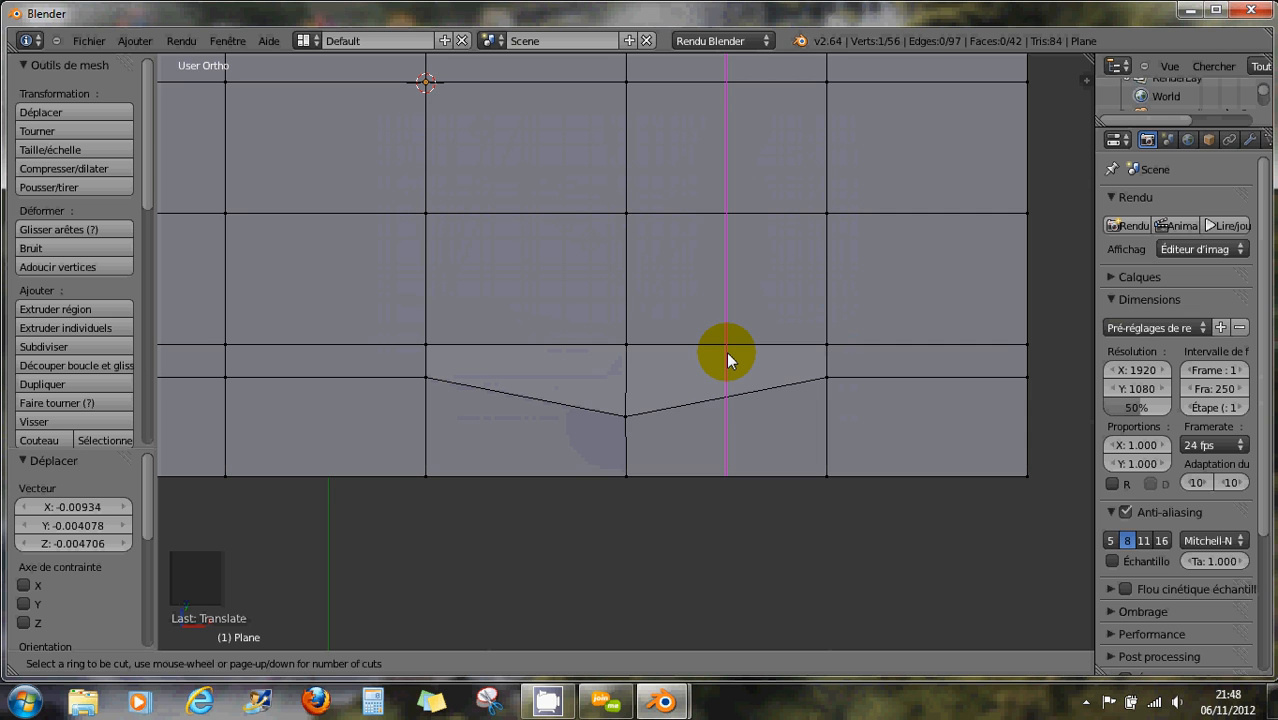
pyautogui.scroll(1, 726, 351)
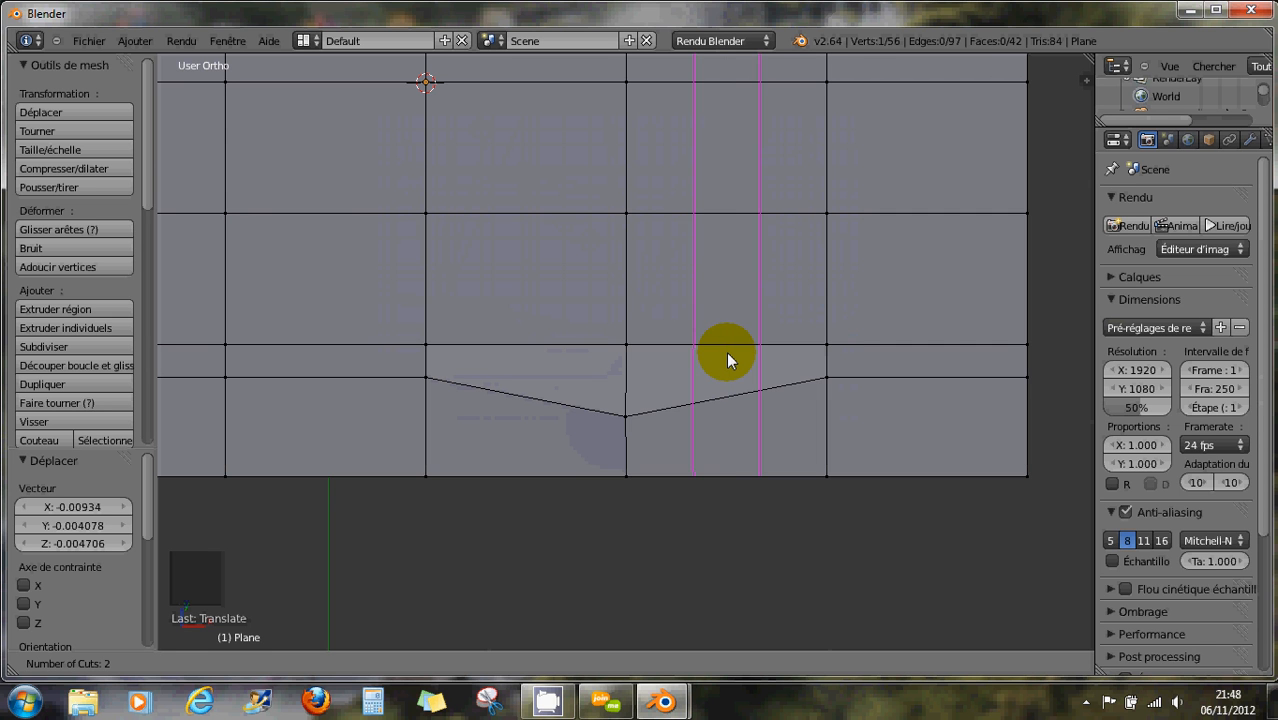
pyautogui.scroll(1, 726, 351)
pyautogui.scroll(1, 726, 360)
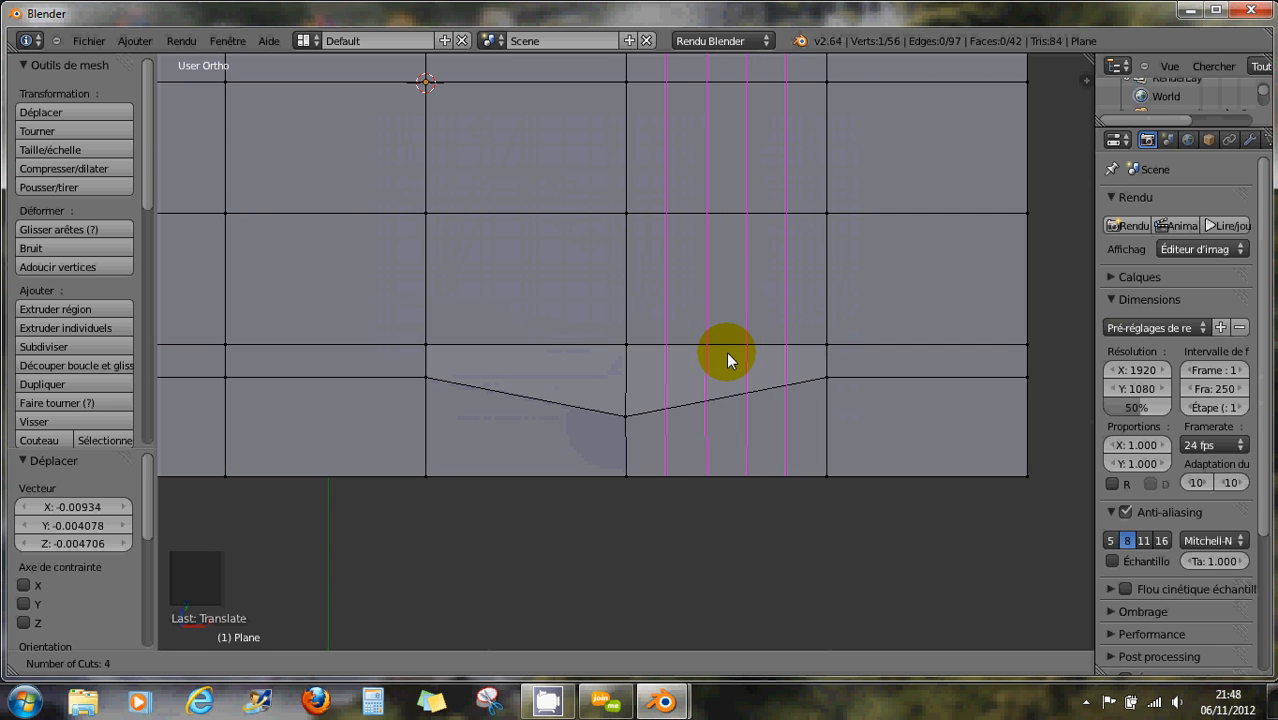
pyautogui.scroll(1, 726, 360)
pyautogui.click(726, 360)
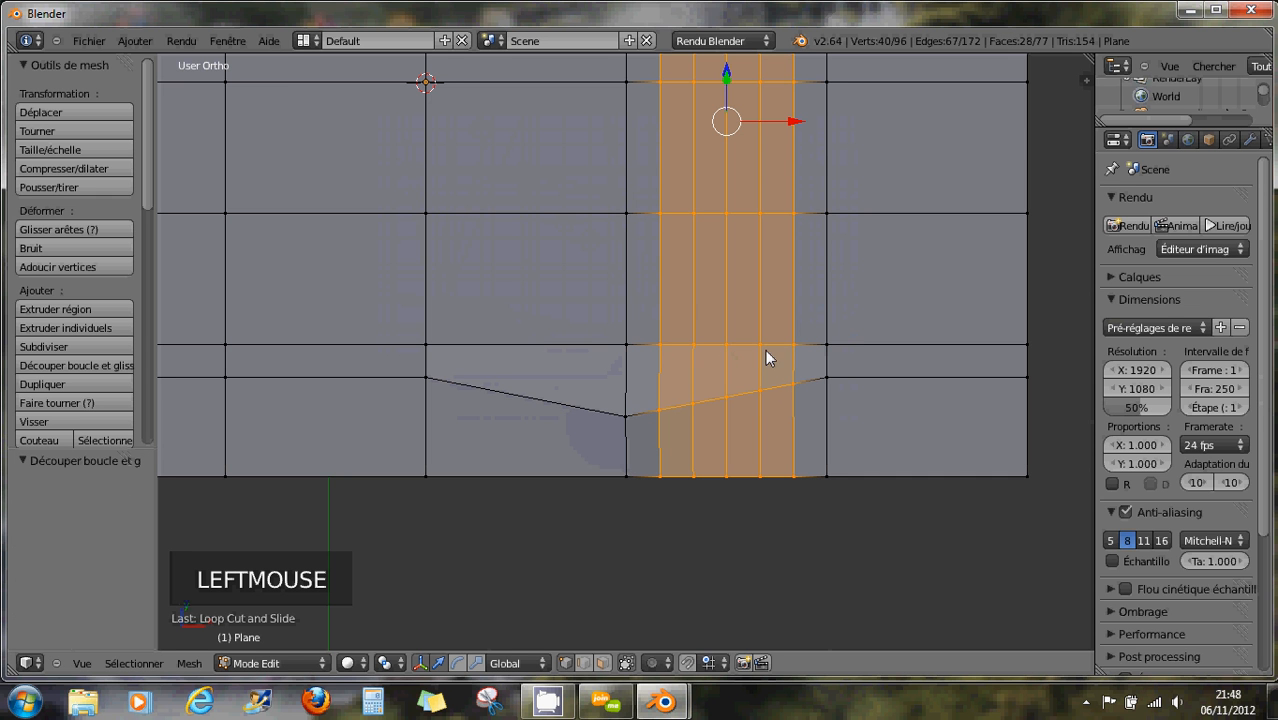
# - Shift the five new vertical loops slightly along X and deselect everything
pyautogui.moveTo(793, 123); pyautogui.dragTo(790, 202)
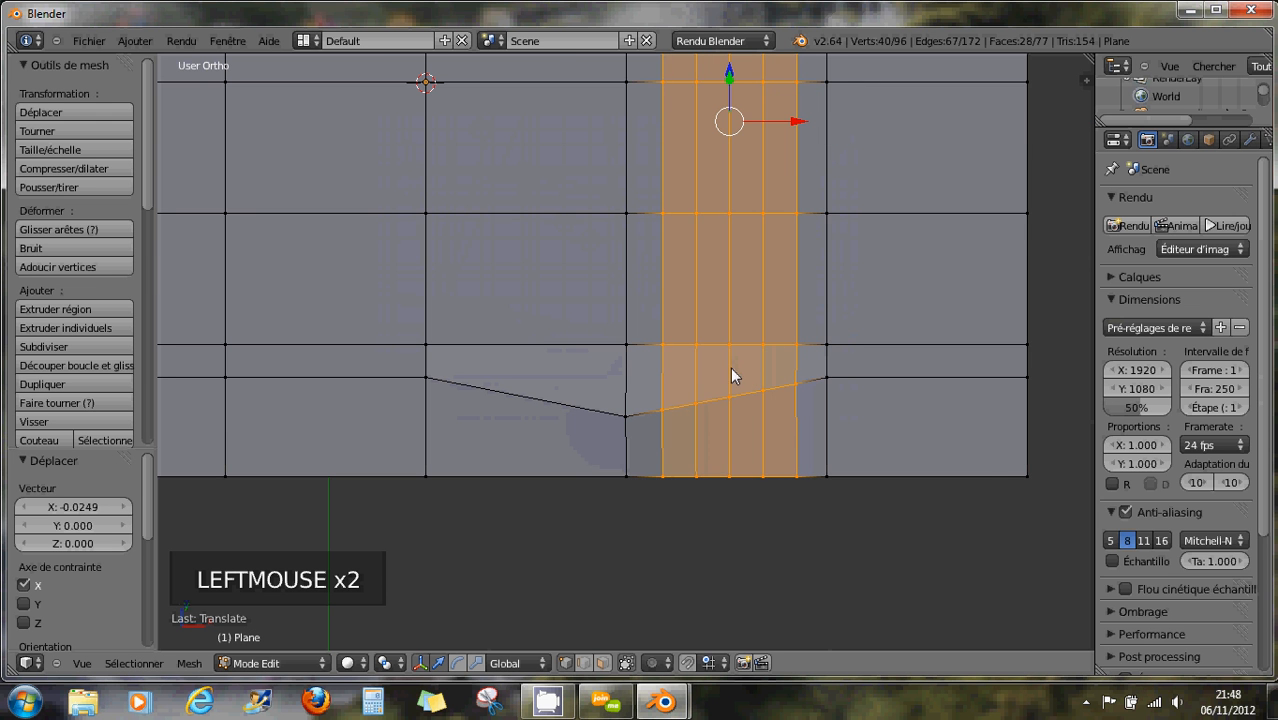
pyautogui.scroll(-5, 741, 376)
pyautogui.scroll(5, 743, 383)
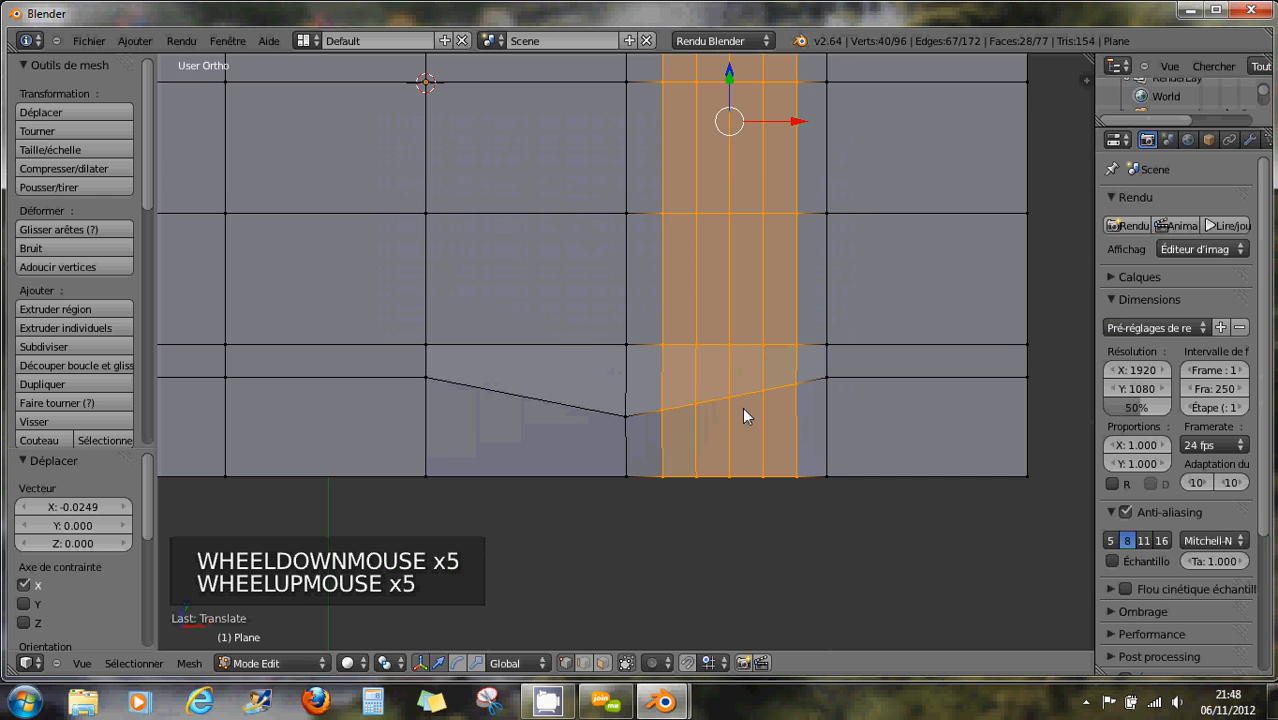
pyautogui.press('a')
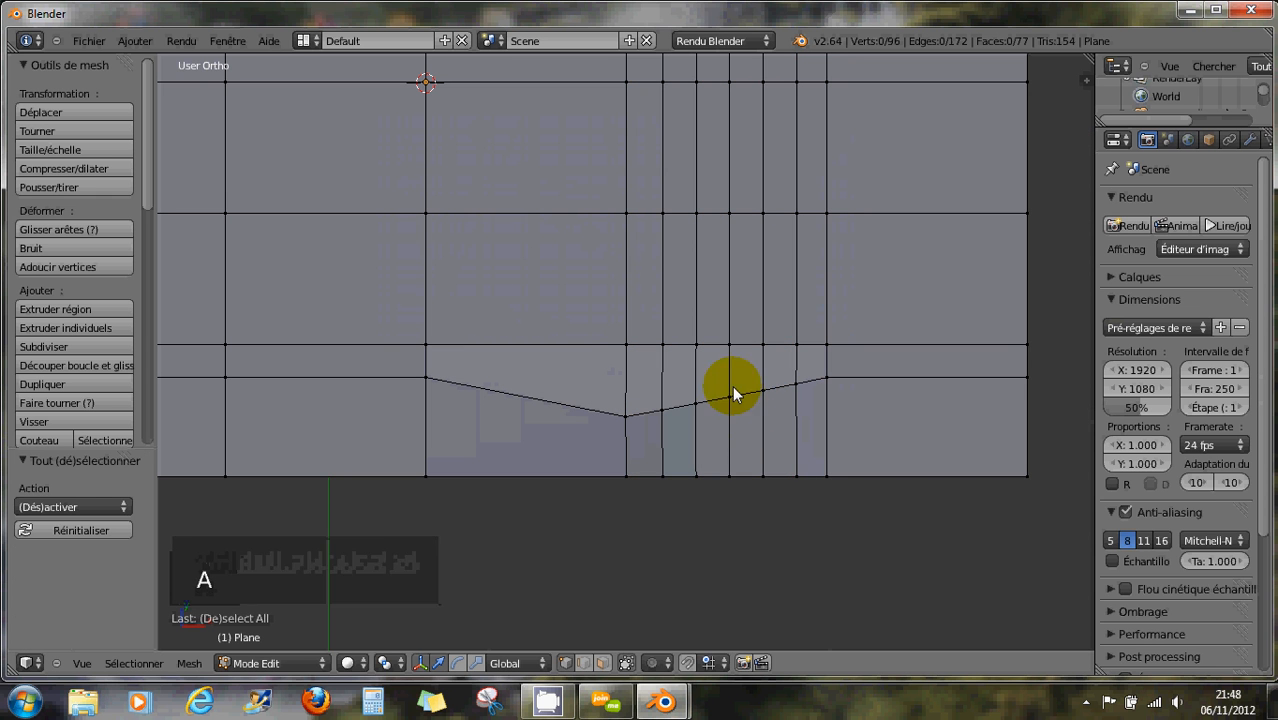
# - Move the middle vertical loop's vertex on the slanted edge about 0.017 along X
pyautogui.rightClick(730, 381)
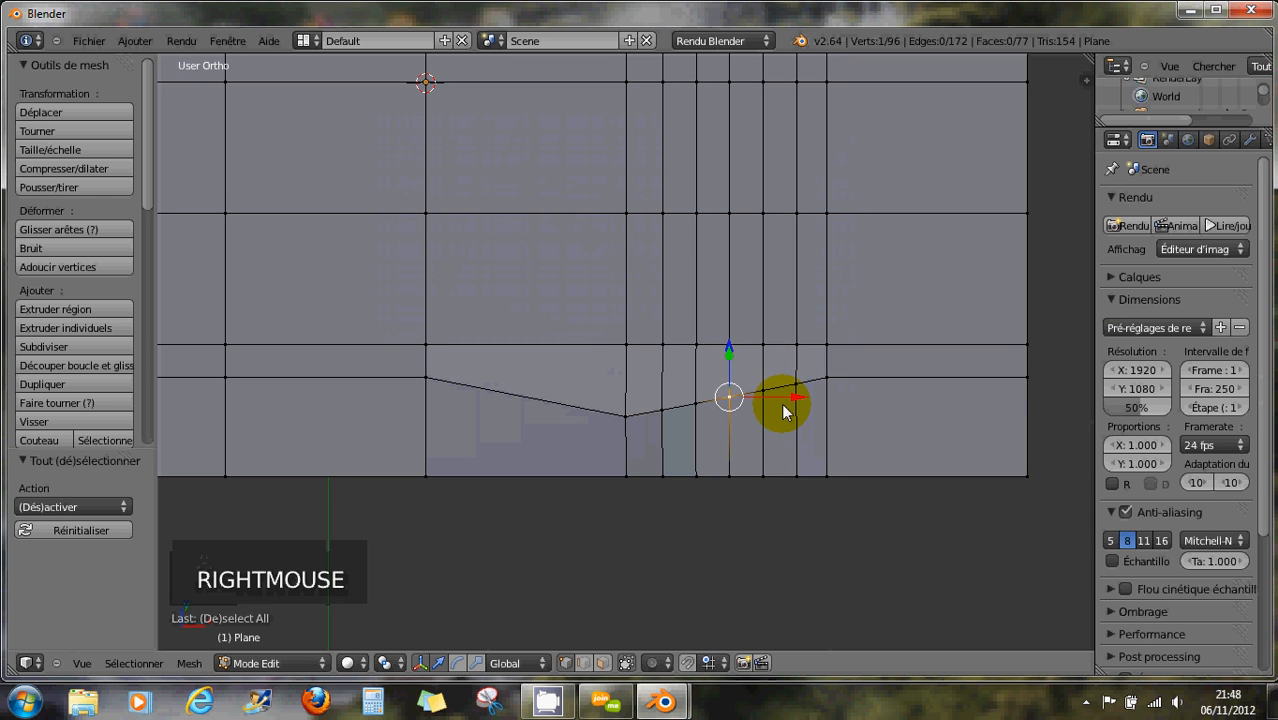
pyautogui.moveTo(790, 401); pyautogui.dragTo(801, 400)
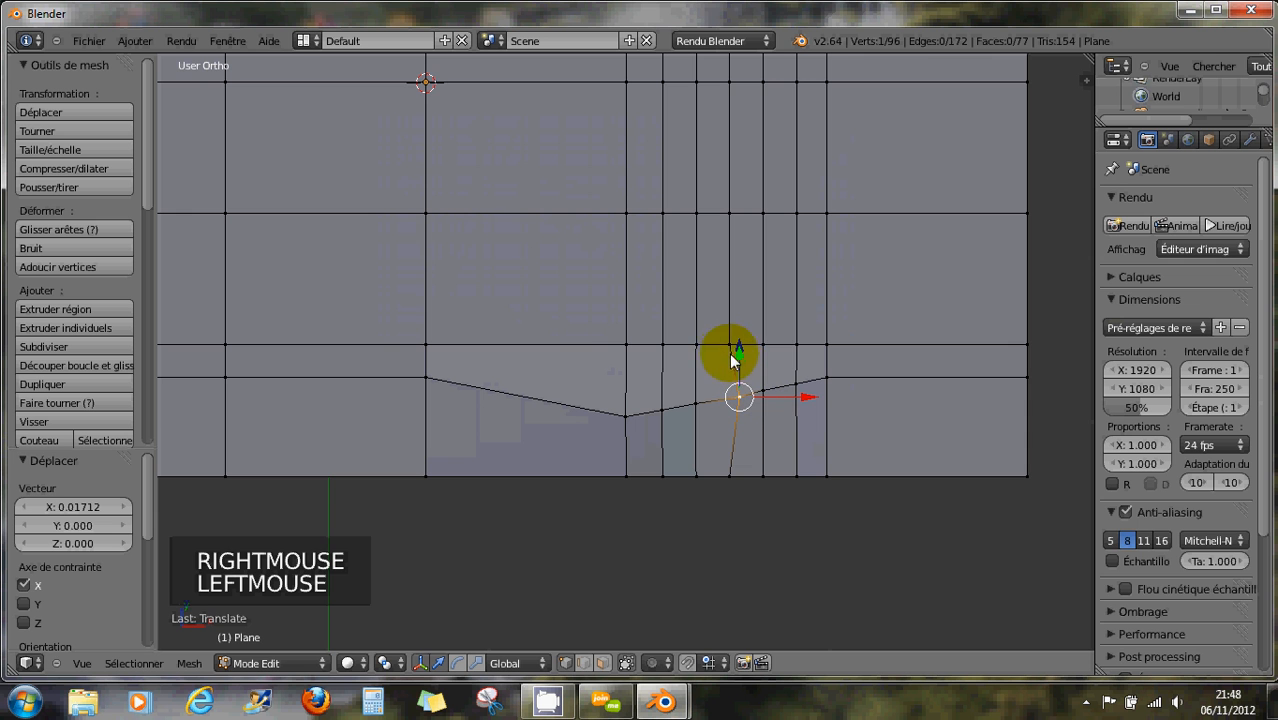
pyautogui.click(766, 347)
pyautogui.click(724, 343)
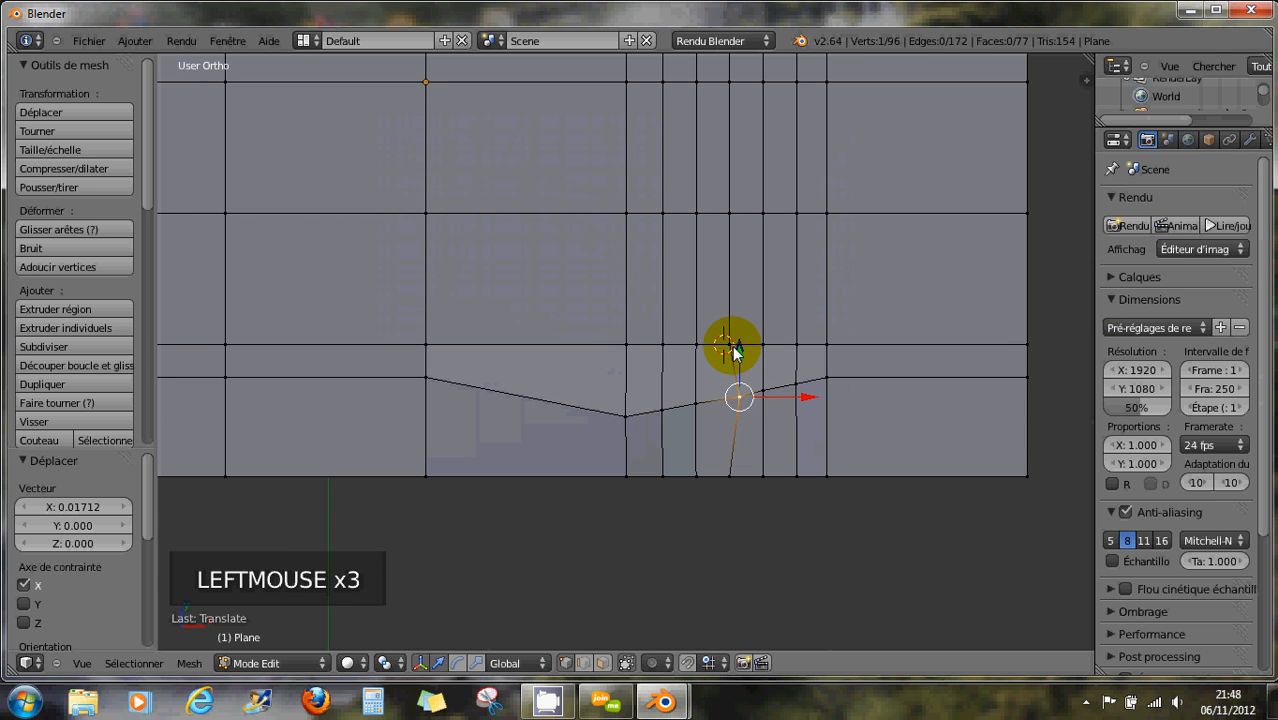
# - Extend the selection to the six vertices enclosing the two stacked faces above the moved vertex
pyautogui.keyDown('shift'); pyautogui.rightClick(730, 344); pyautogui.keyUp('shift')
pyautogui.keyDown('shift'); pyautogui.rightClick(760, 388); pyautogui.keyUp('shift')
pyautogui.keyDown('shift'); pyautogui.rightClick(772, 412); pyautogui.keyUp('shift')
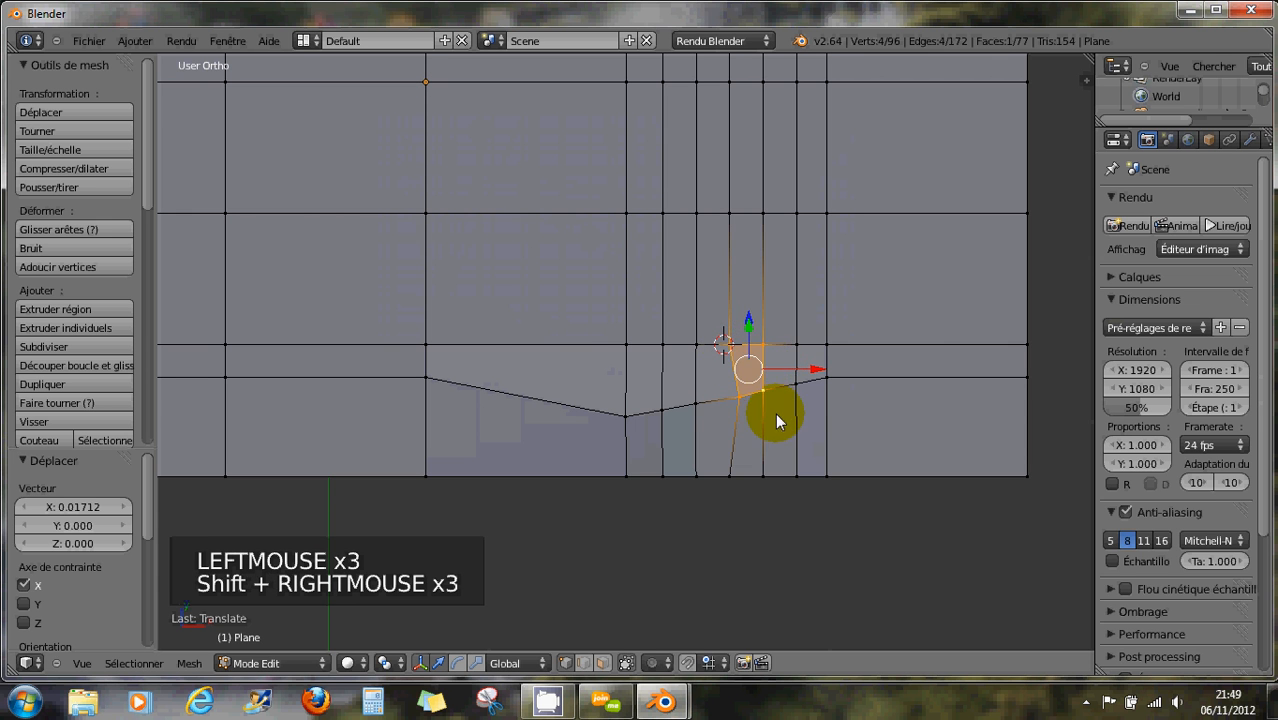
pyautogui.moveTo(775, 413); pyautogui.dragTo(757, 336, button='middle')
pyautogui.keyDown('shift'); pyautogui.rightClick(745, 268); pyautogui.keyUp('shift')
pyautogui.keyDown('shift'); pyautogui.rightClick(765, 262); pyautogui.keyUp('shift')
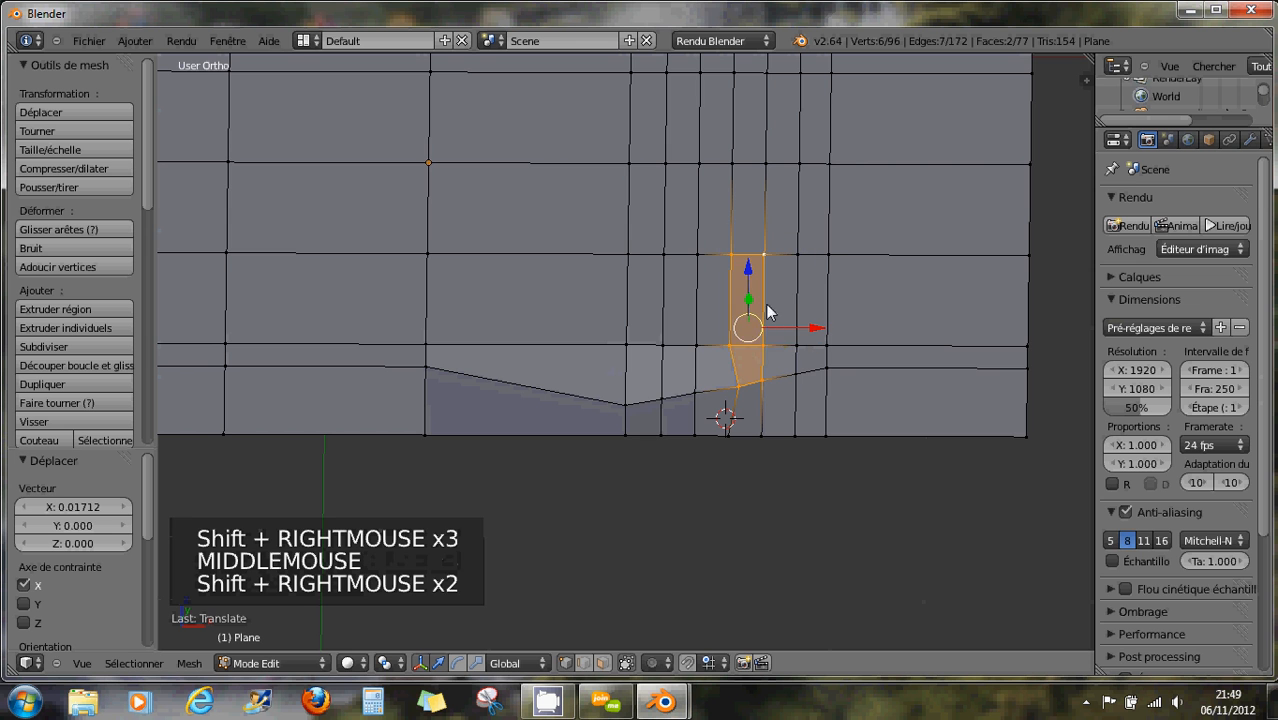
# - Select the entire second vertical loop, followed by the entire horizontal edge loop one row below the plane's centre
pyautogui.keyDown('alt'); pyautogui.rightClick(697, 349); pyautogui.keyUp('alt')
pyautogui.scroll(-2, 727, 378)
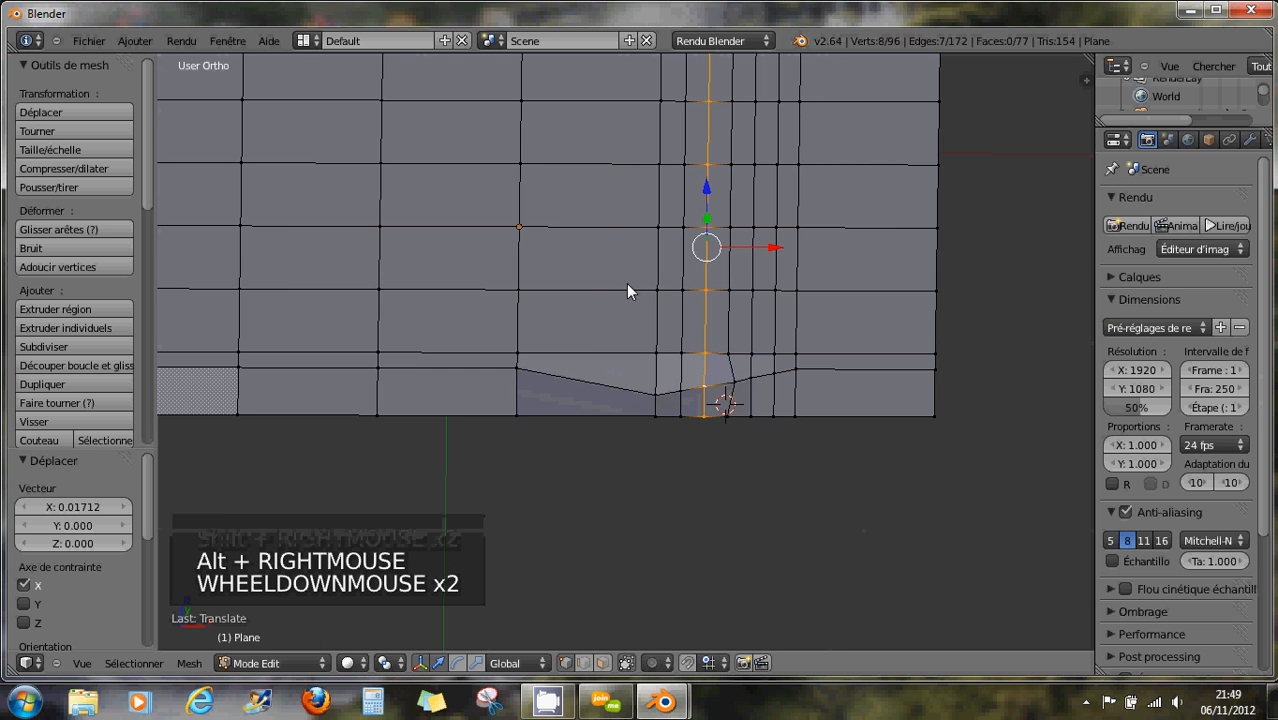
pyautogui.keyDown('alt'); pyautogui.rightClick(574, 286); pyautogui.keyUp('alt')
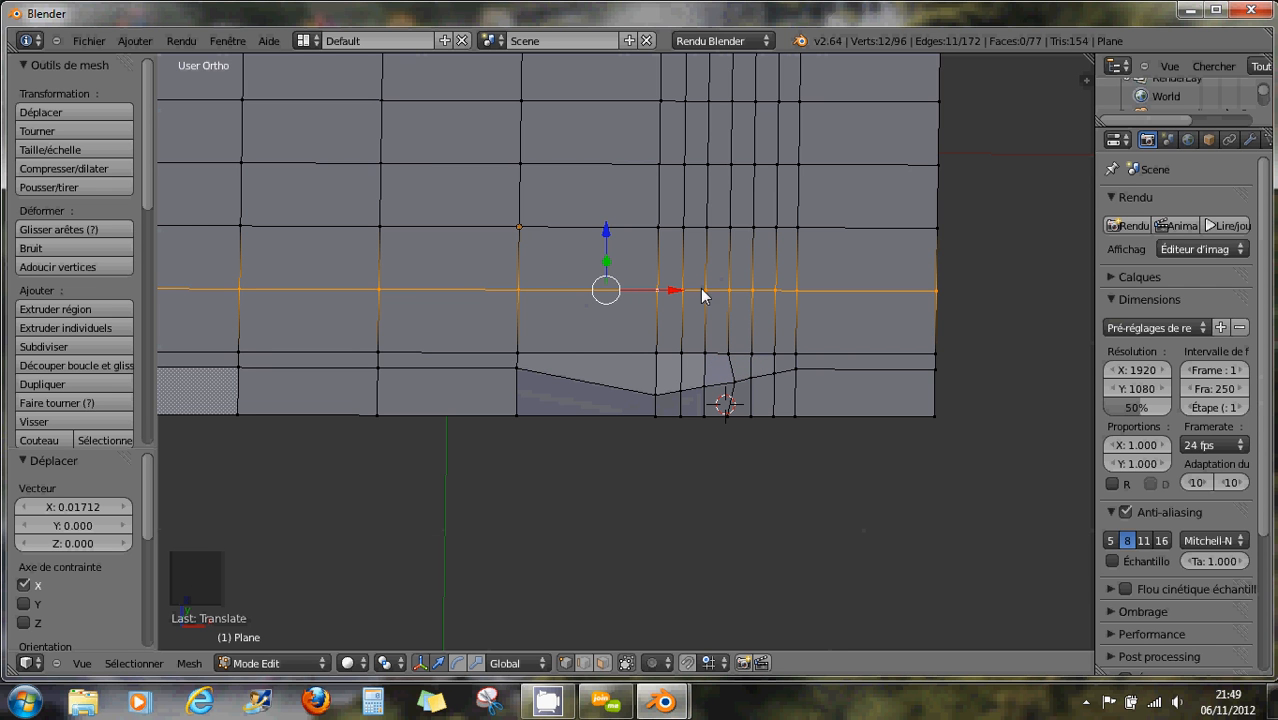
pyautogui.rightClick(856, 290)
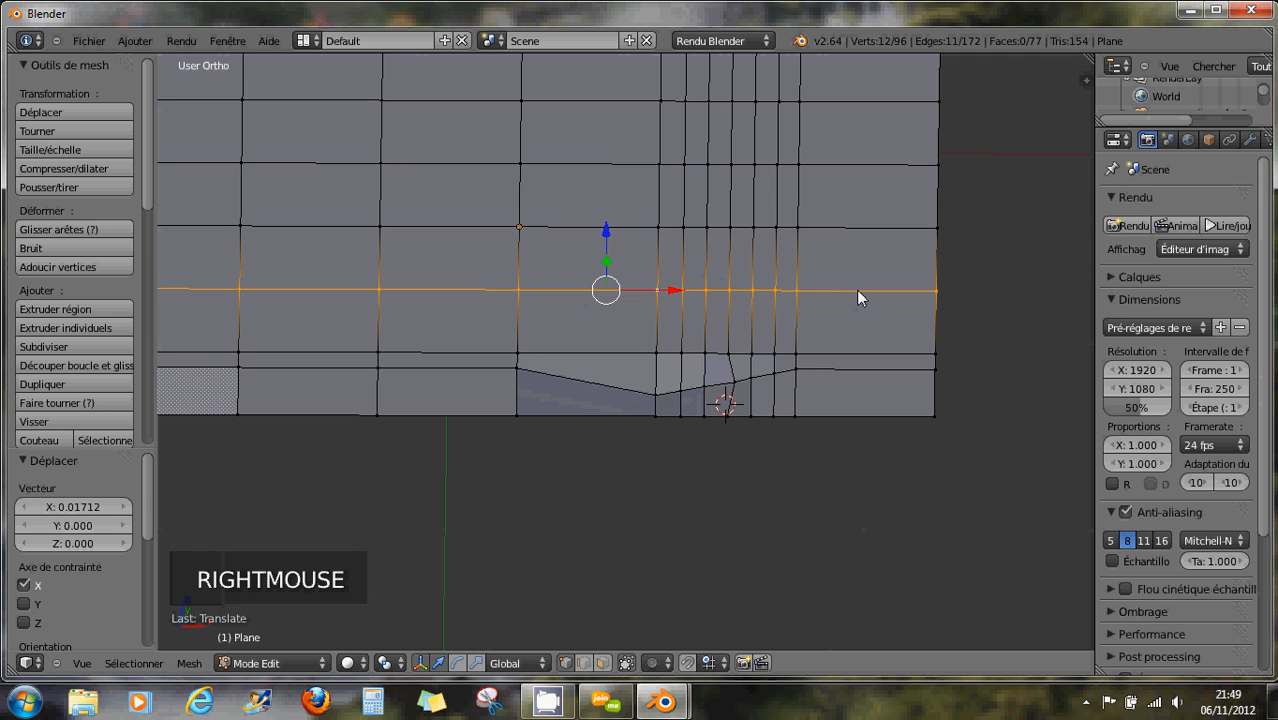
# - Subdivide the rightmost edge of the horizontal loop one row below the plane's centre with 1 cut
pyautogui.rightClick(801, 288)
pyautogui.keyDown('shift'); pyautogui.rightClick(931, 295); pyautogui.keyUp('shift')
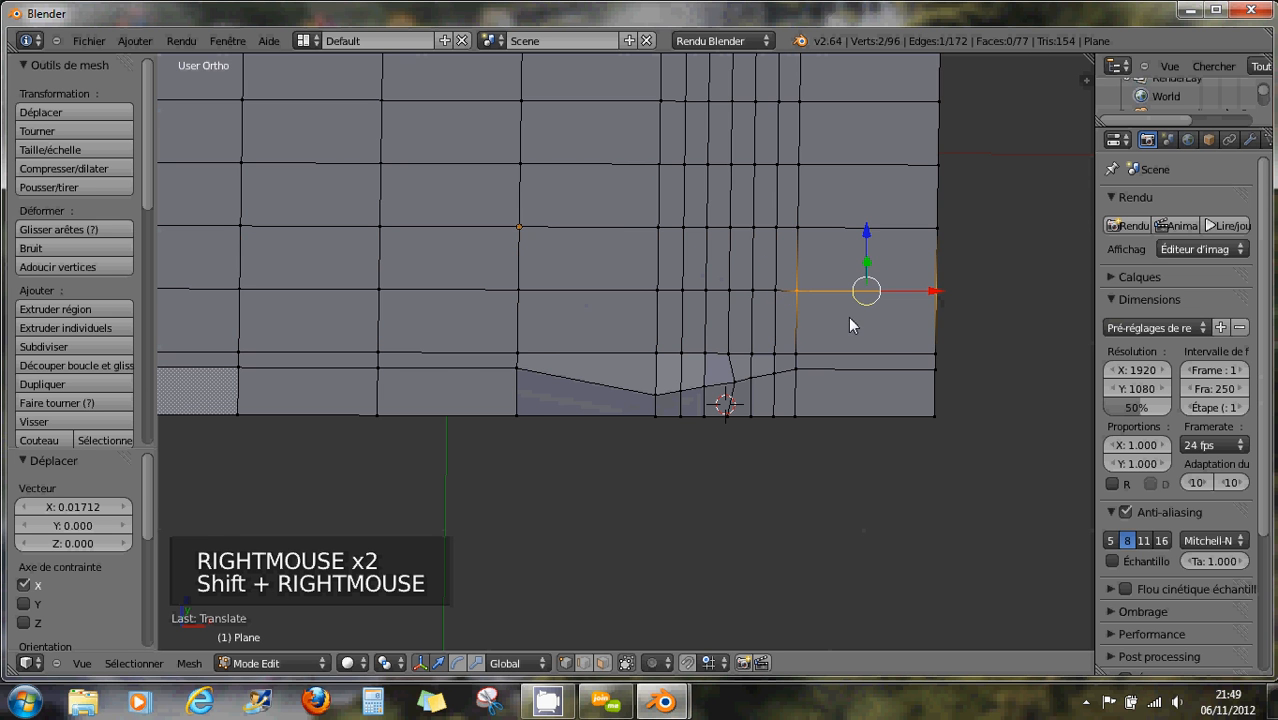
pyautogui.scroll(1, 857, 312)
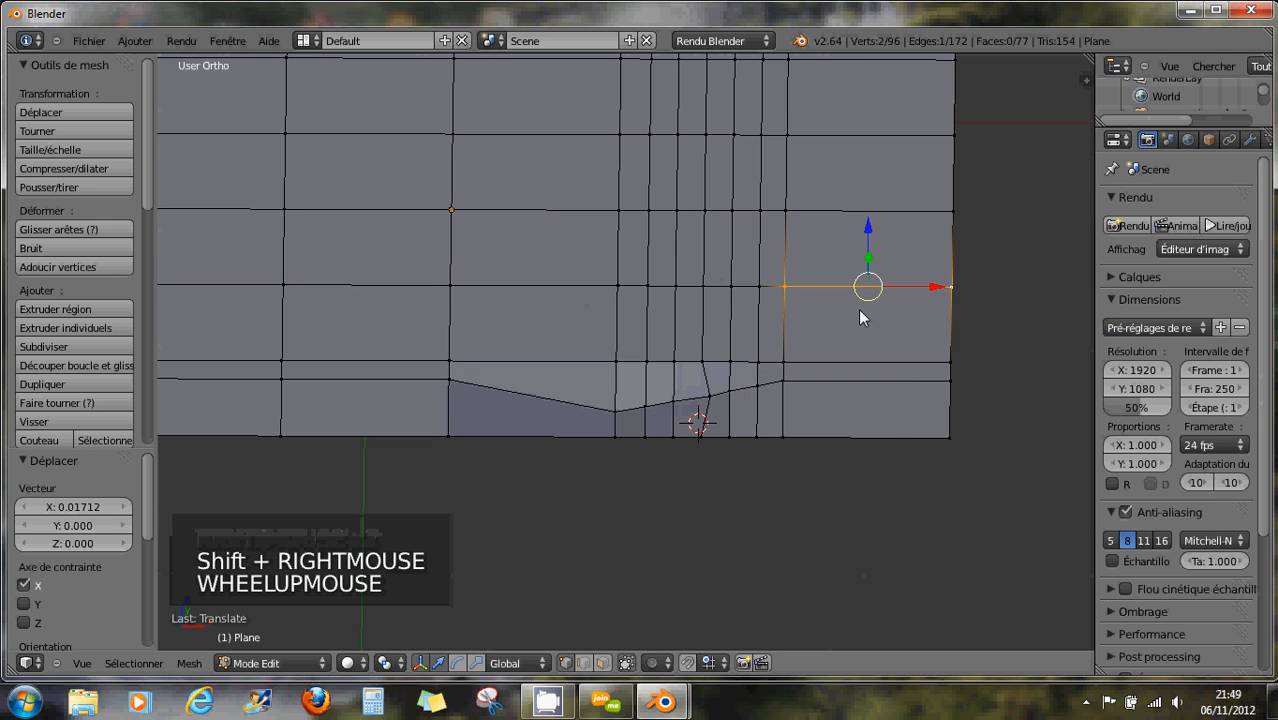
pyautogui.press('w')
pyautogui.press('w')
pyautogui.click(858, 311)
pyautogui.click(853, 338)
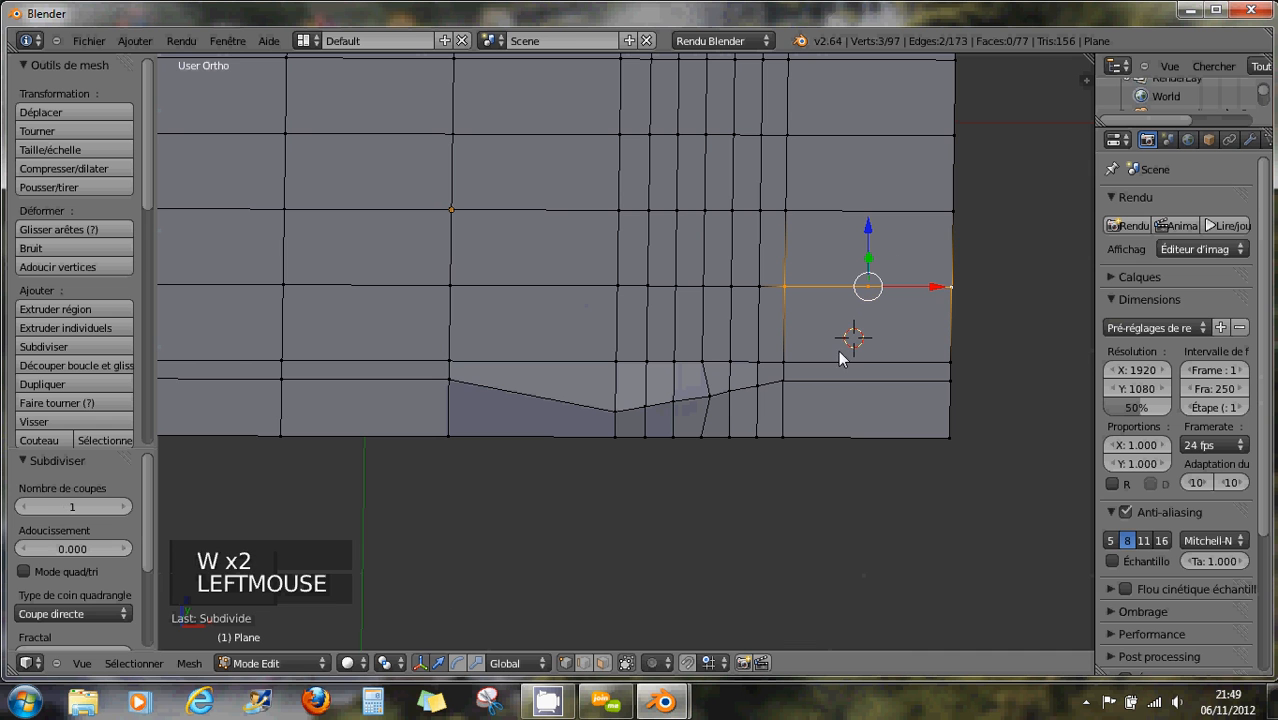
# - Select the entire horizontal edge loop that contains the subdivided edge
pyautogui.rightClick(564, 285)
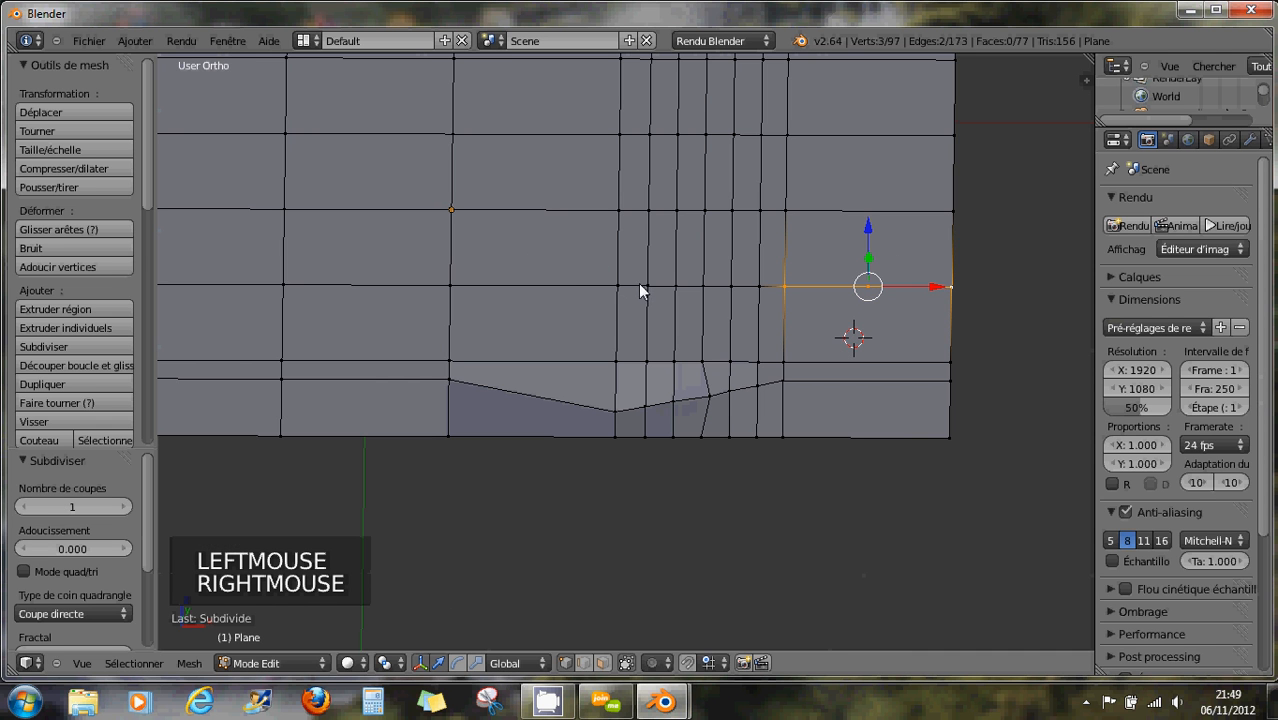
pyautogui.keyDown('alt'); pyautogui.rightClick(549, 282); pyautogui.keyUp('alt')
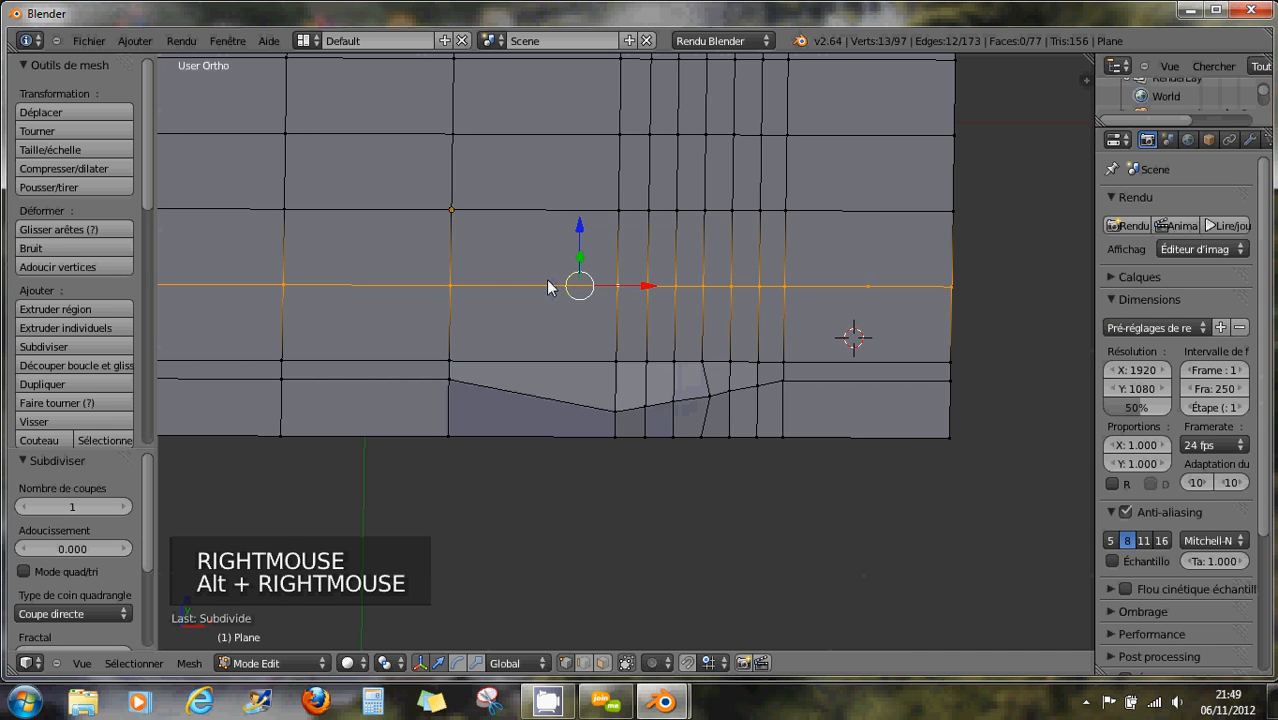
pyautogui.keyDown('alt'); pyautogui.rightClick(516, 288); pyautogui.keyUp('alt')
pyautogui.keyDown('alt'); pyautogui.rightClick(512, 290); pyautogui.keyUp('alt')
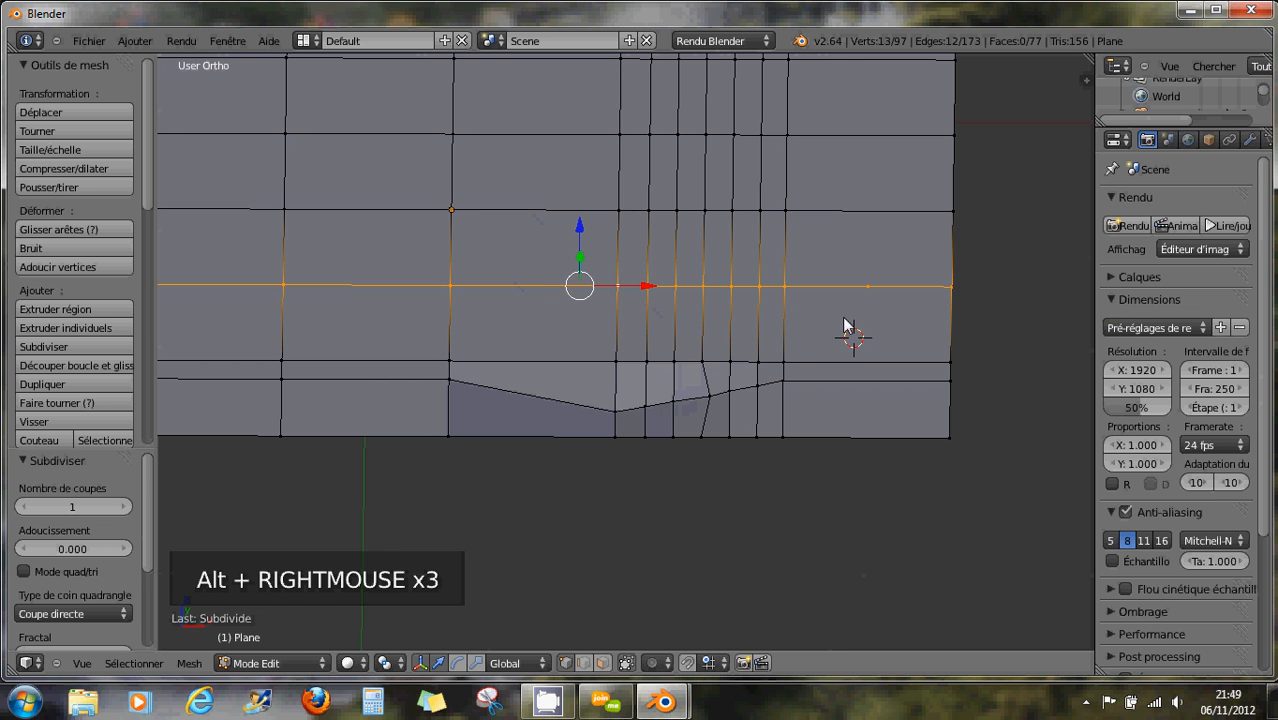
# - Raise the subdivided edge's midpoint vertex about 0.054 along Z and select its whole edge loop again
pyautogui.rightClick(866, 289)
pyautogui.moveTo(870, 250); pyautogui.dragTo(867, 206)
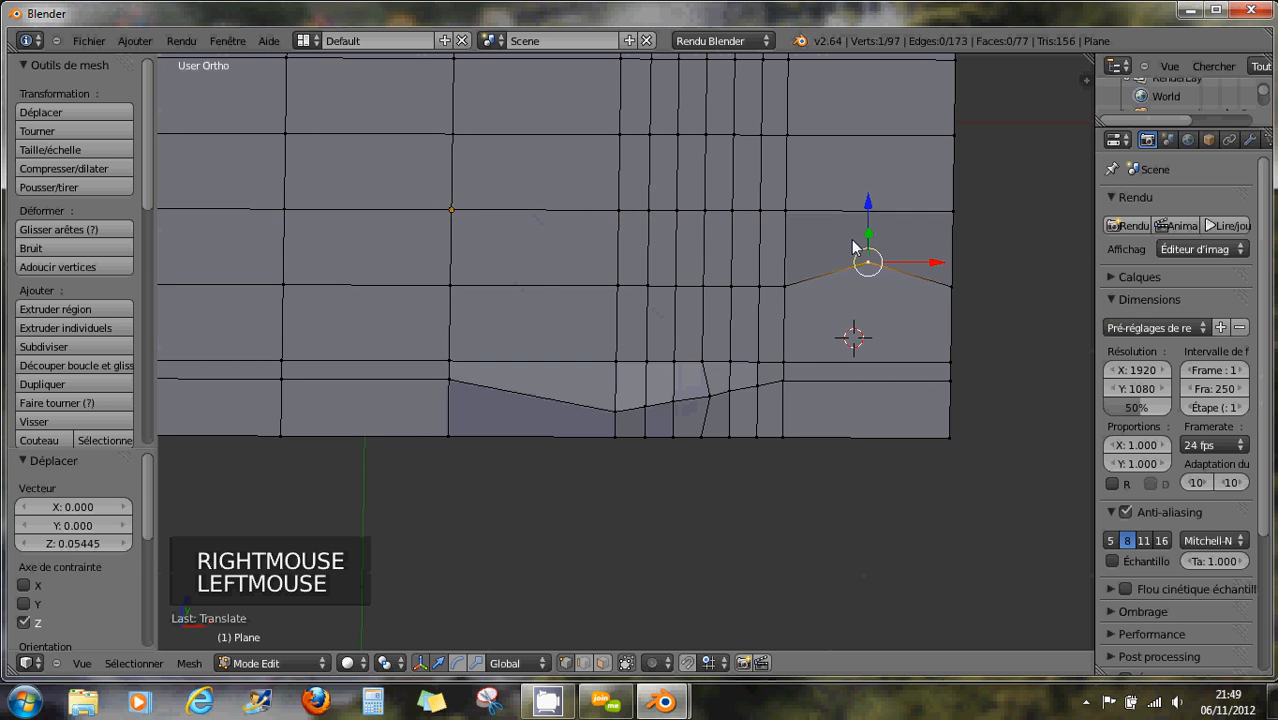
pyautogui.keyDown('alt'); pyautogui.rightClick(477, 287); pyautogui.keyUp('alt')
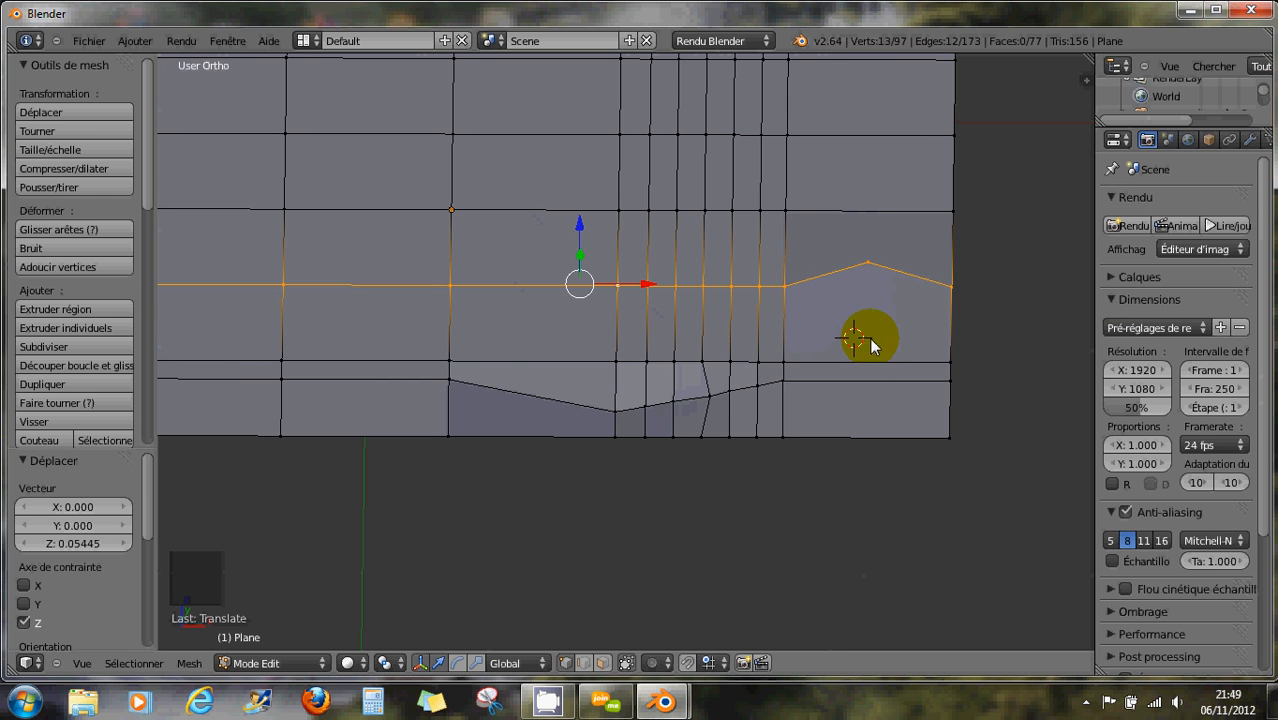
# - Reselect the raised midpoint vertex, lift it slightly further along Z and inspect the mesh
pyautogui.rightClick(867, 272)
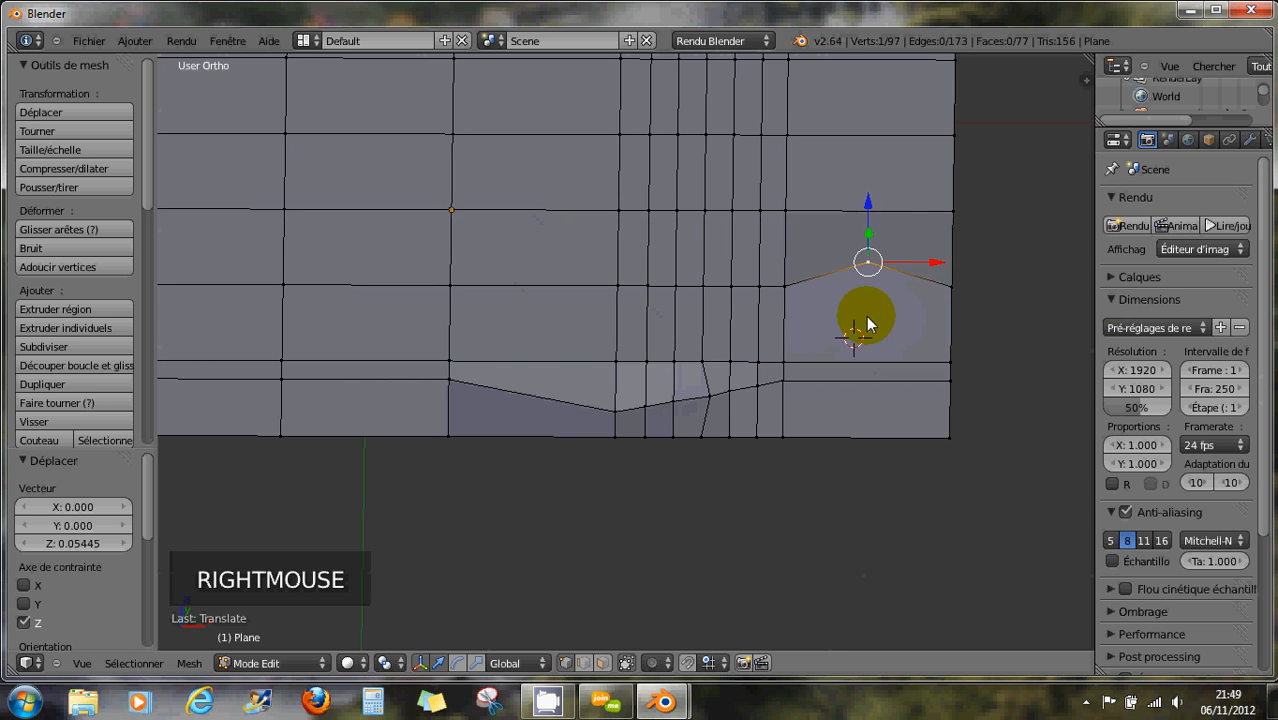
pyautogui.moveTo(867, 214); pyautogui.dragTo(870, 230)
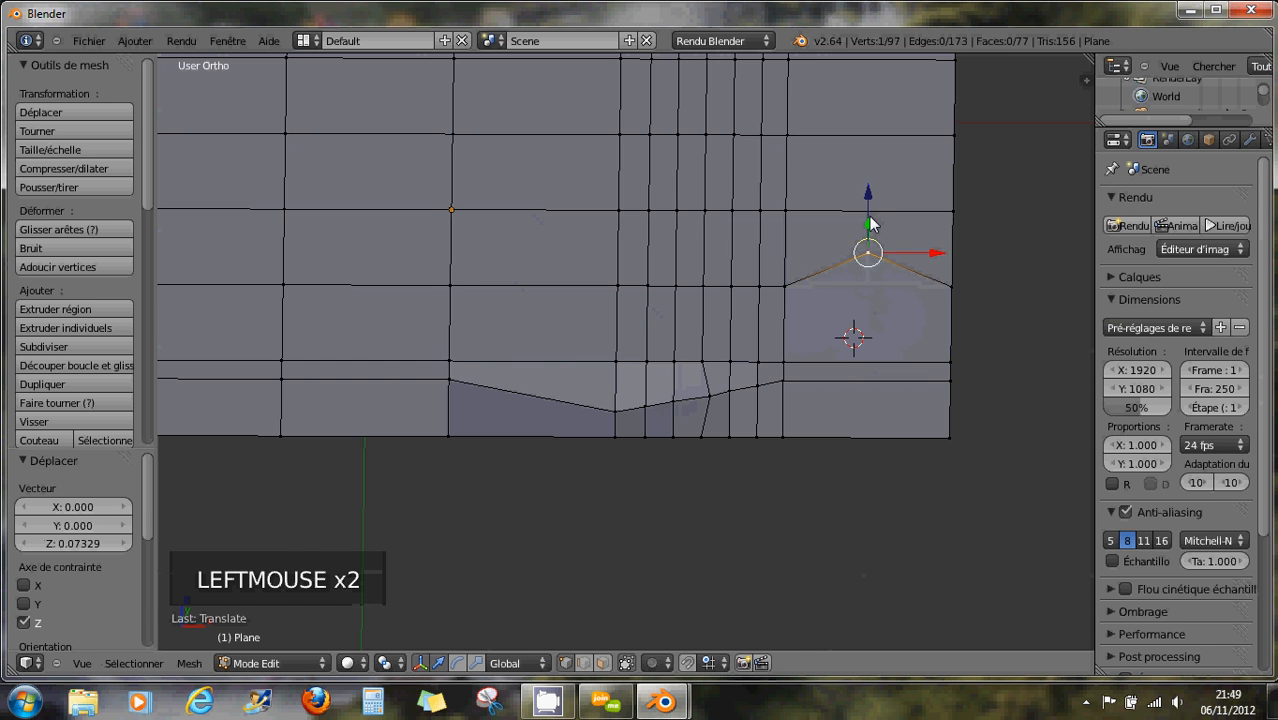
pyautogui.moveTo(870, 230); pyautogui.dragTo(799, 217, button='middle')
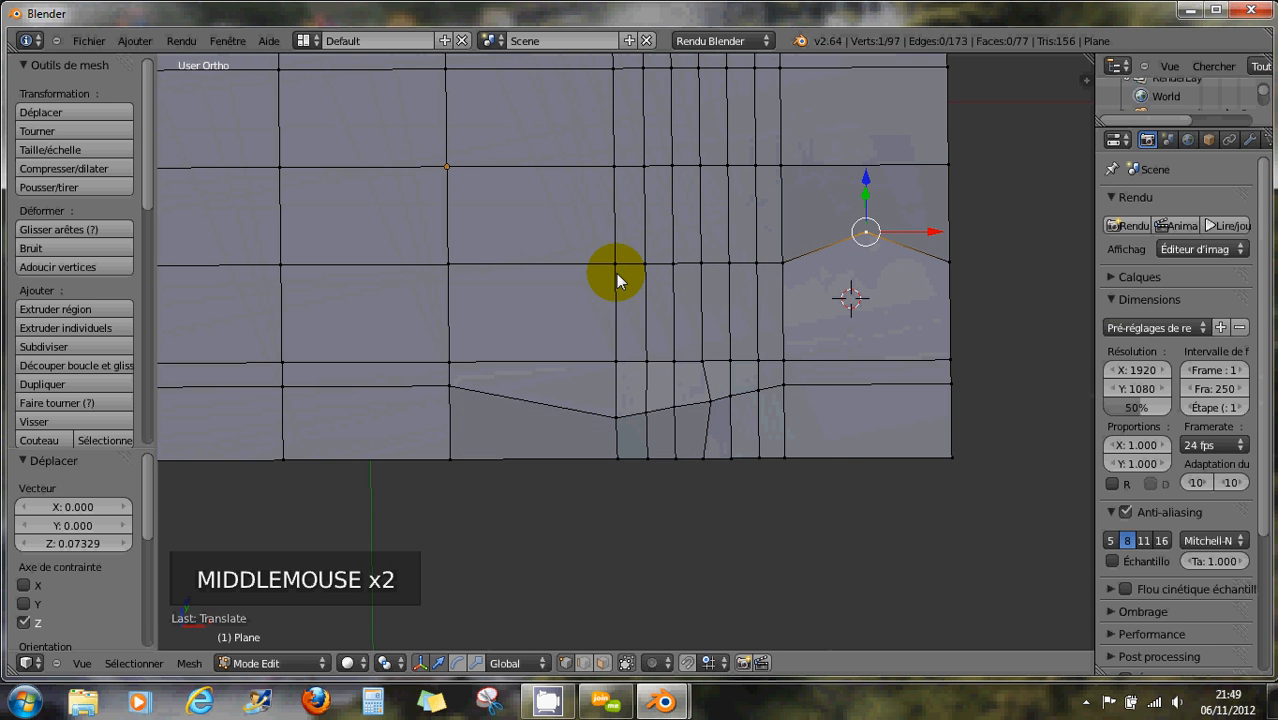
pyautogui.scroll(-2, 590, 265)
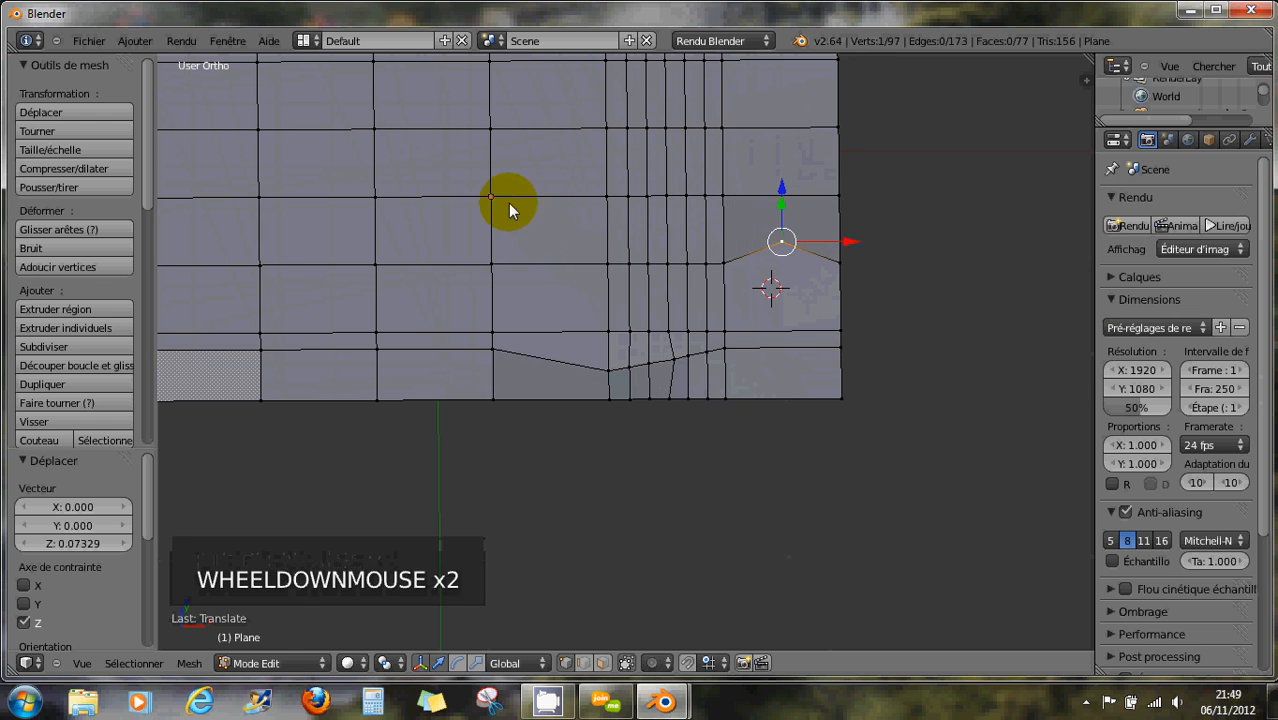
# - Delete the second closely spaced vertex on the row below the plane's centre using Vertices, and select the interrupted edge loop on each side of the hole
pyautogui.keyDown('shift'); pyautogui.moveTo(508, 203); pyautogui.dragTo(594, 315, button='middle'); pyautogui.keyUp('shift')
pyautogui.rightClick(719, 379)
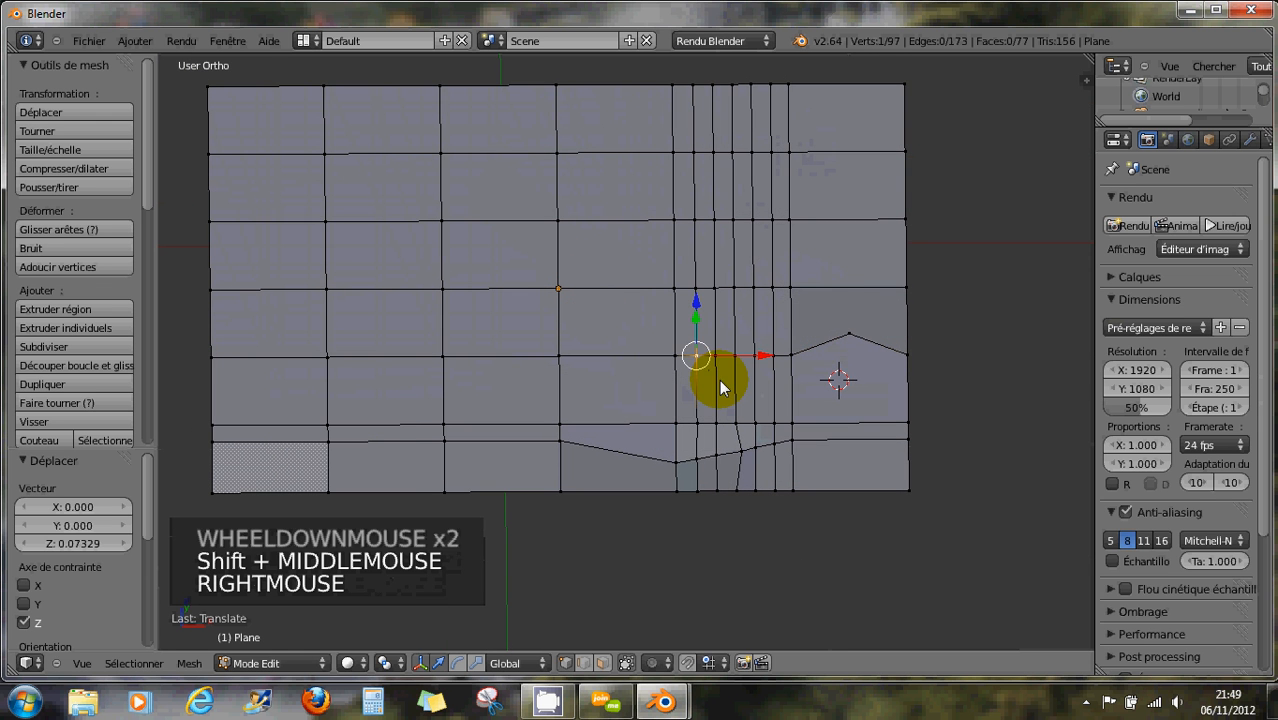
pyautogui.press('x')
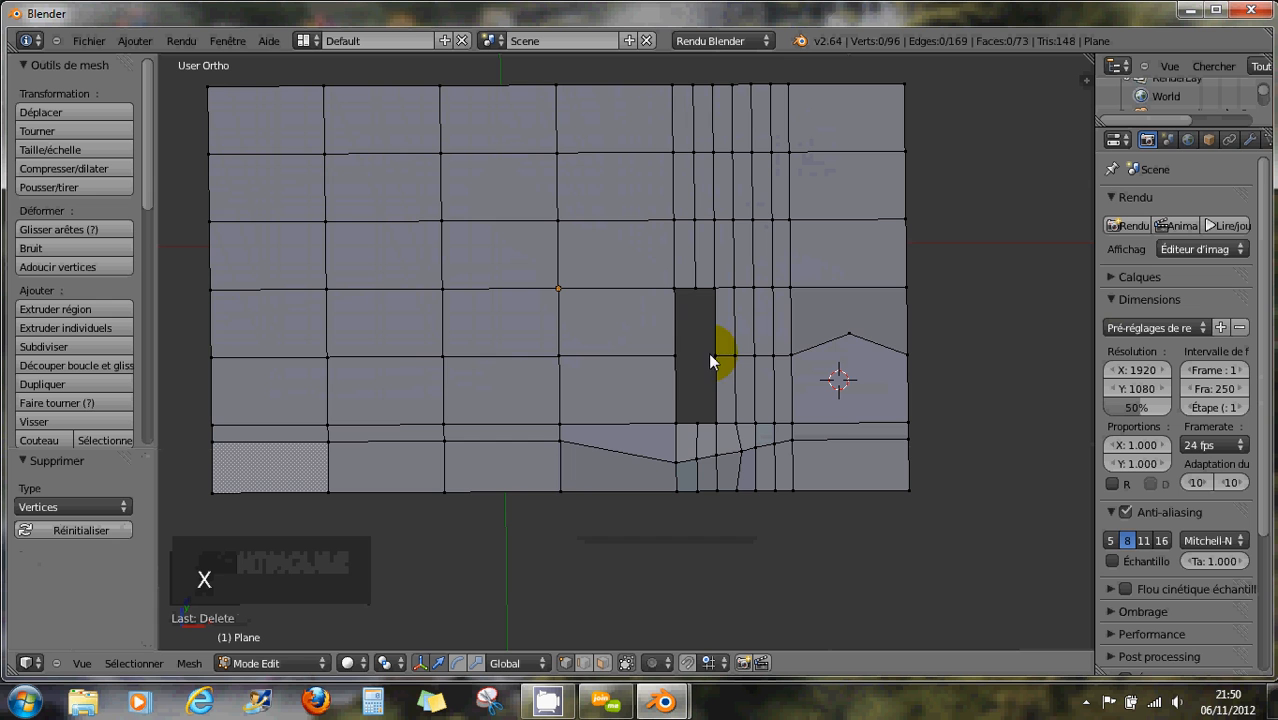
pyautogui.keyDown('alt'); pyautogui.rightClick(405, 357); pyautogui.keyUp('alt')
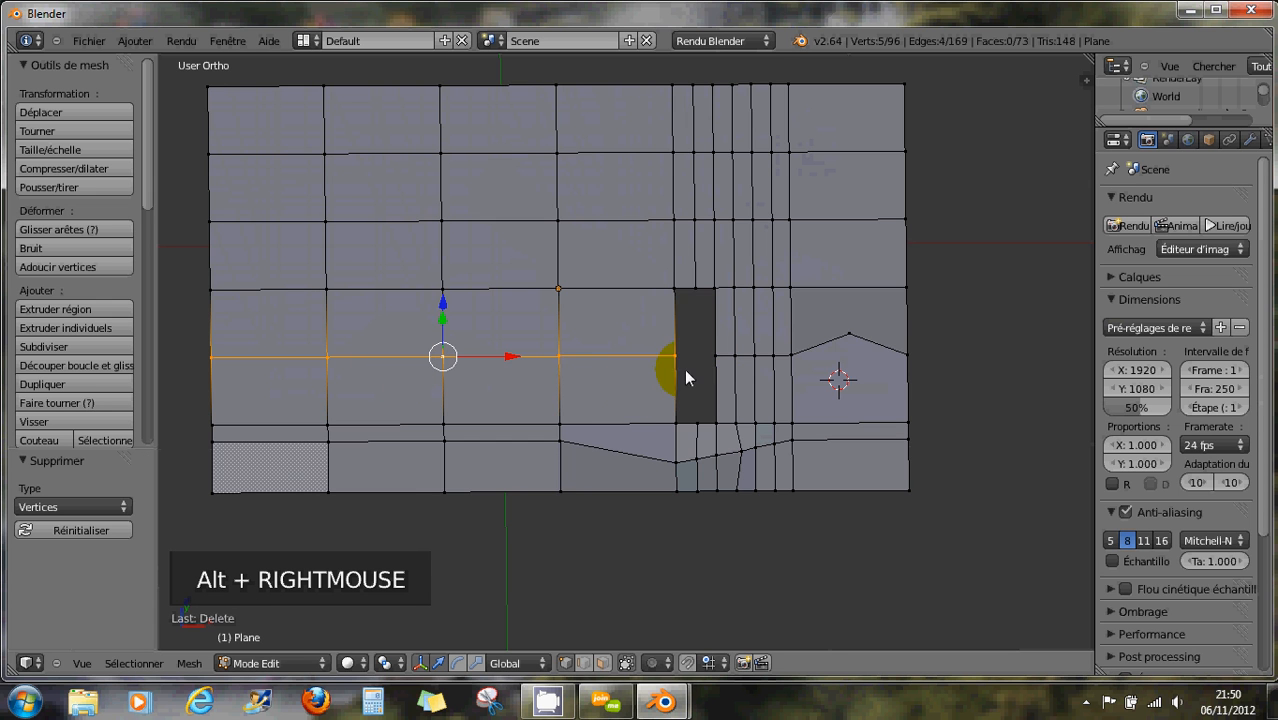
pyautogui.keyDown('alt'); pyautogui.rightClick(728, 356); pyautogui.keyUp('alt')
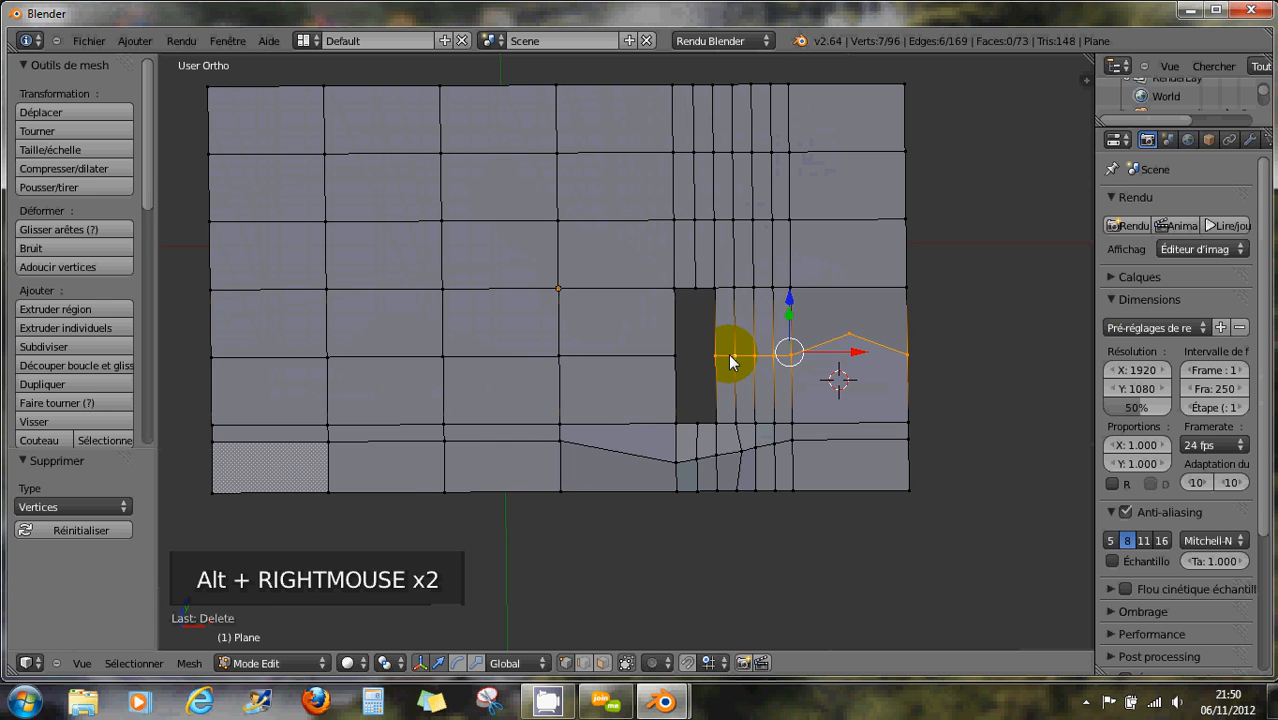
# - Try to delete with the Faces option while only the single vertex directly below the object's origin is selected
pyautogui.rightClick(675, 358)
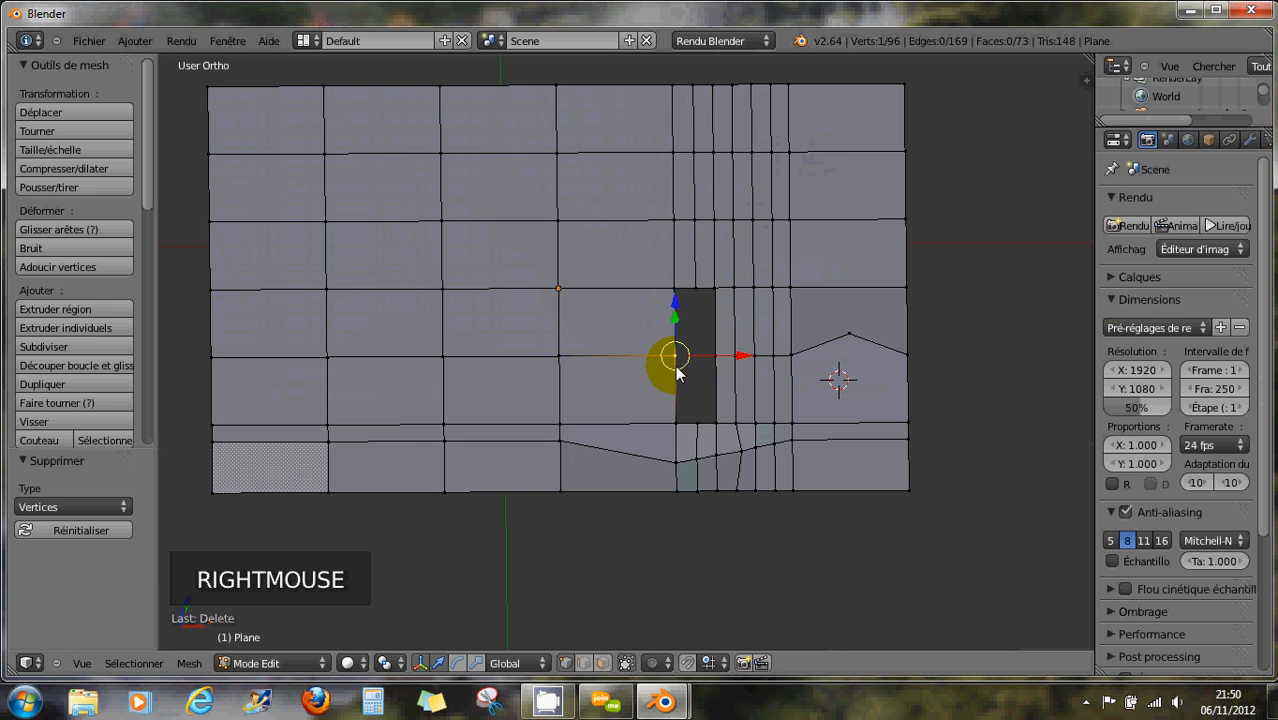
pyautogui.rightClick(558, 357)
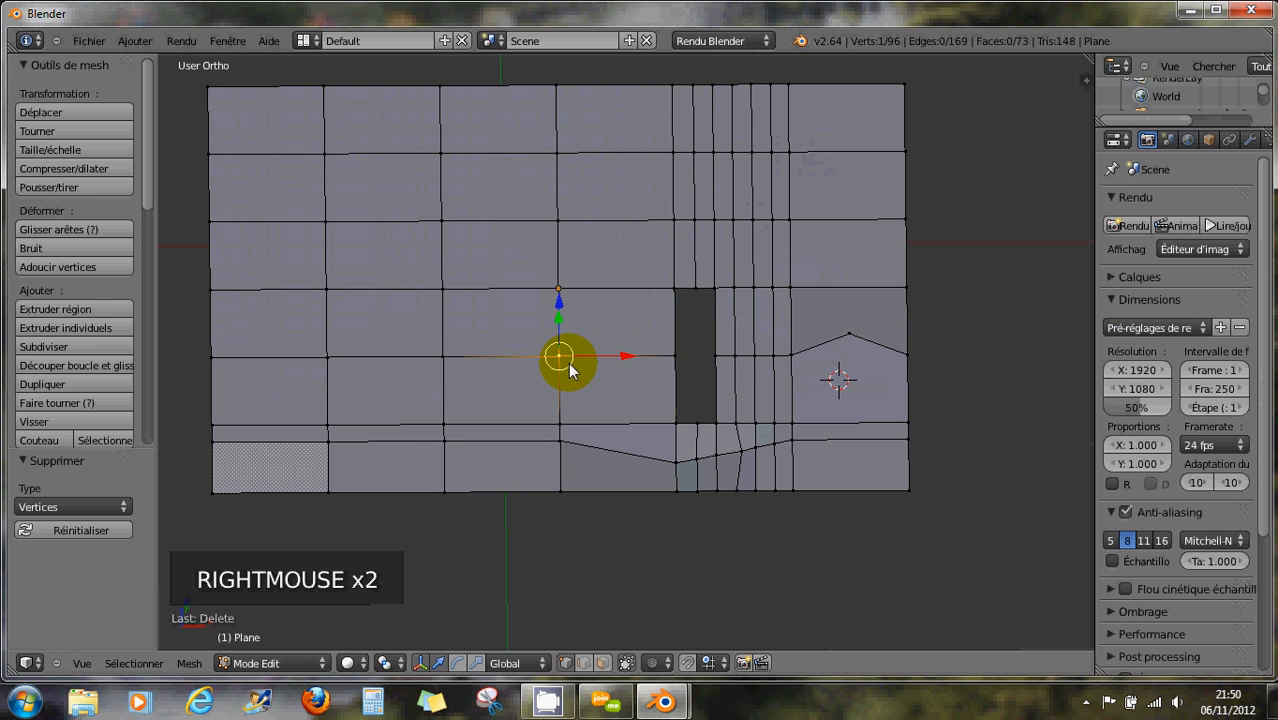
pyautogui.press('x')
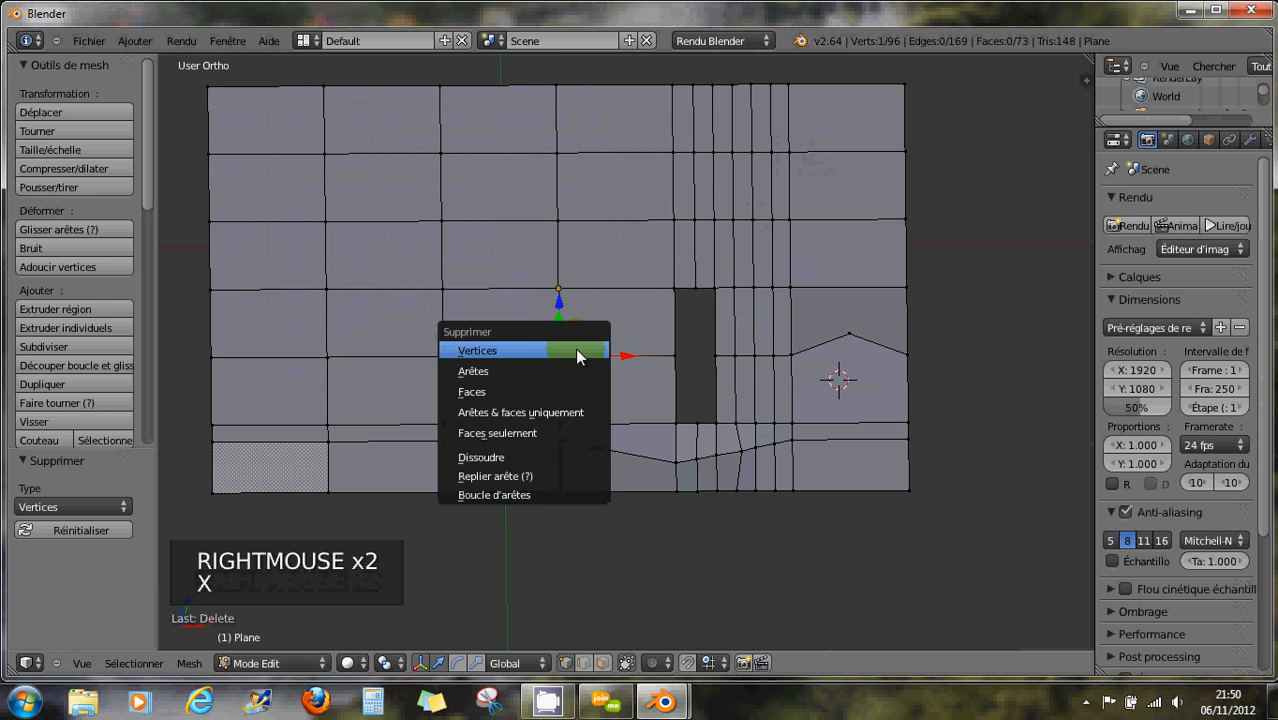
pyautogui.click(494, 391)
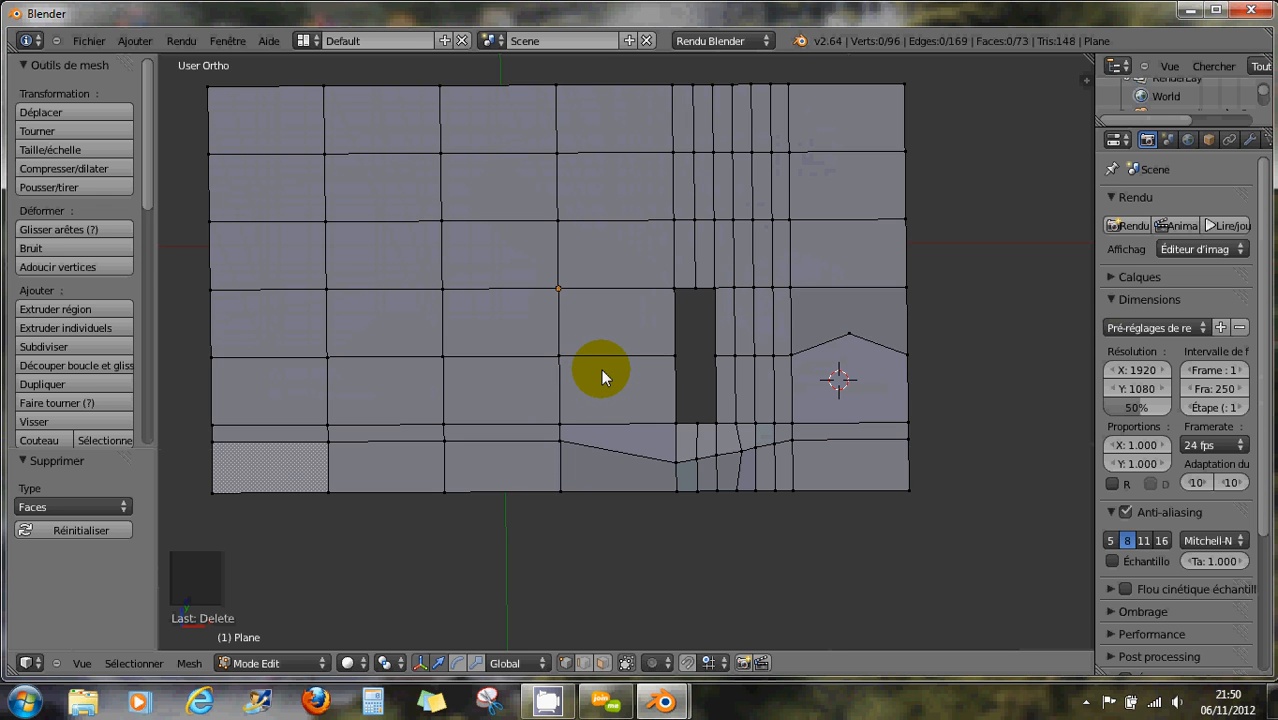
# - Delete the horizontal edge between the vertex below the origin and the hole using Arêtes, inspect the opening and undo the deletion
pyautogui.moveTo(563, 352)
pyautogui.mouseDown(button='right')
pyautogui.moveTo(579, 371)
pyautogui.moveTo(548, 356)
pyautogui.moveTo(558, 361)
pyautogui.mouseUp(button='right')
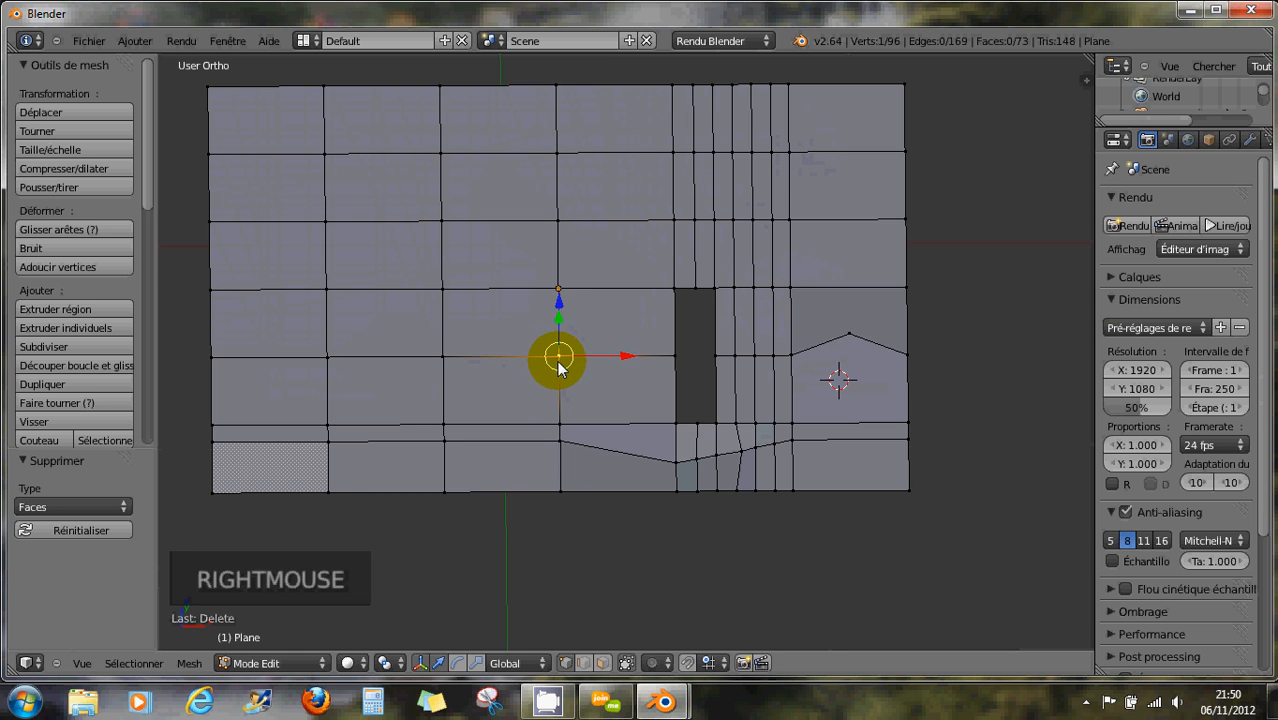
pyautogui.keyDown('shift'); pyautogui.rightClick(672, 356); pyautogui.keyUp('shift')
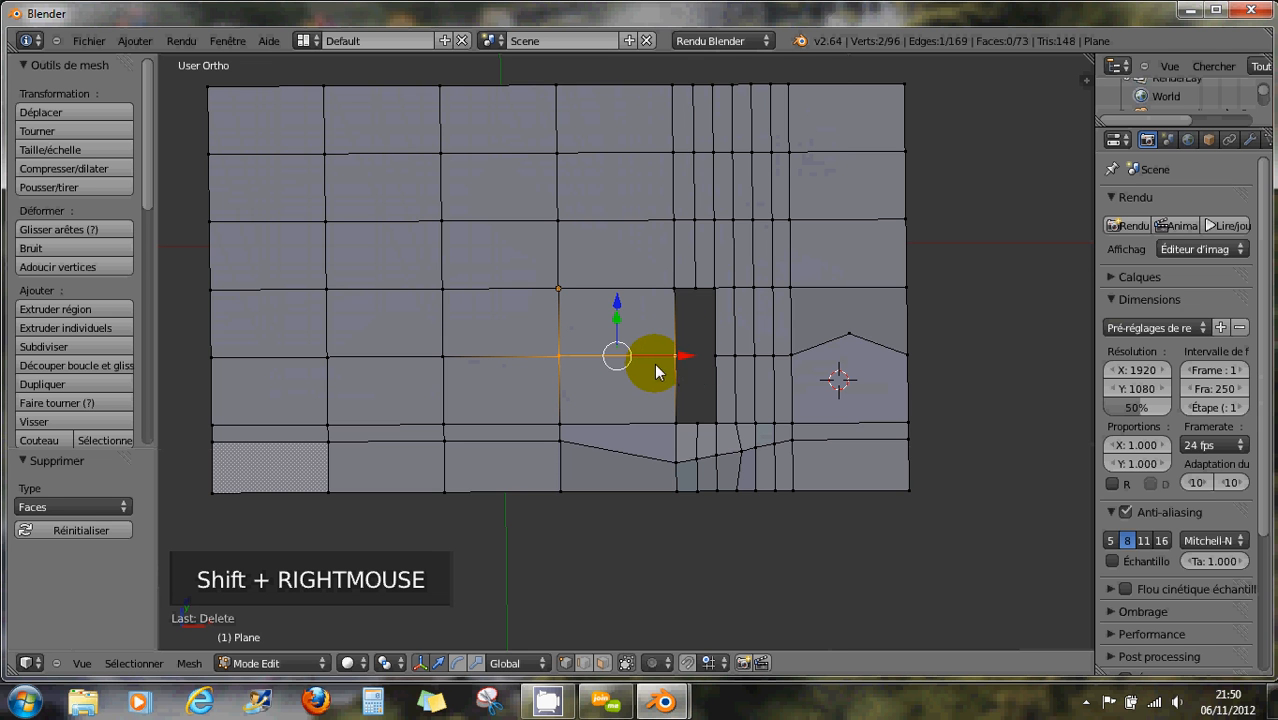
pyautogui.scroll(3, 634, 365)
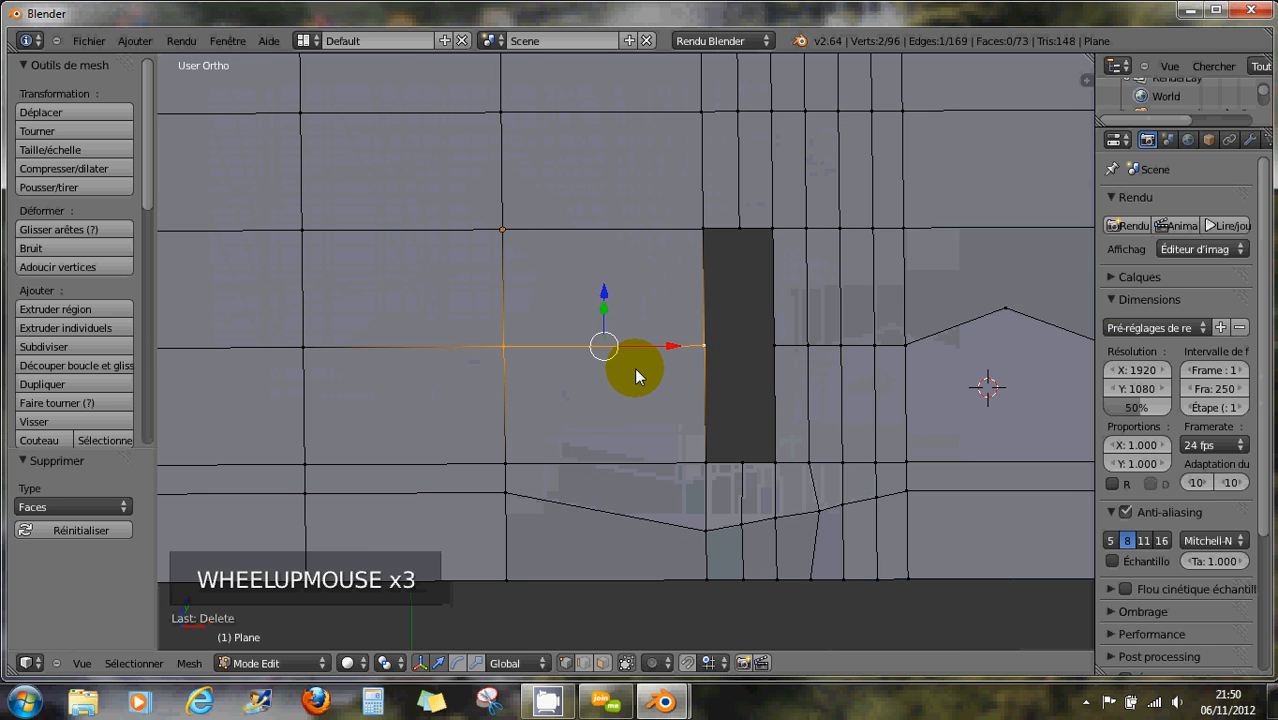
pyautogui.press('x')
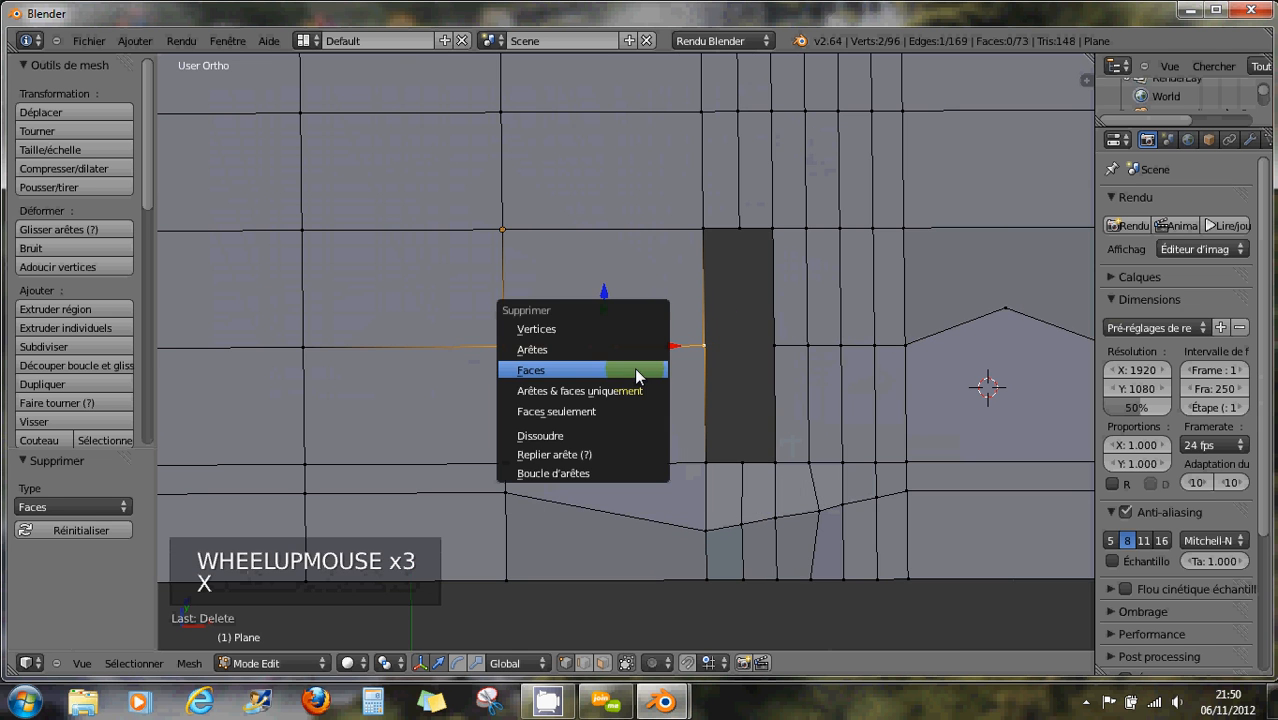
pyautogui.click(588, 349)
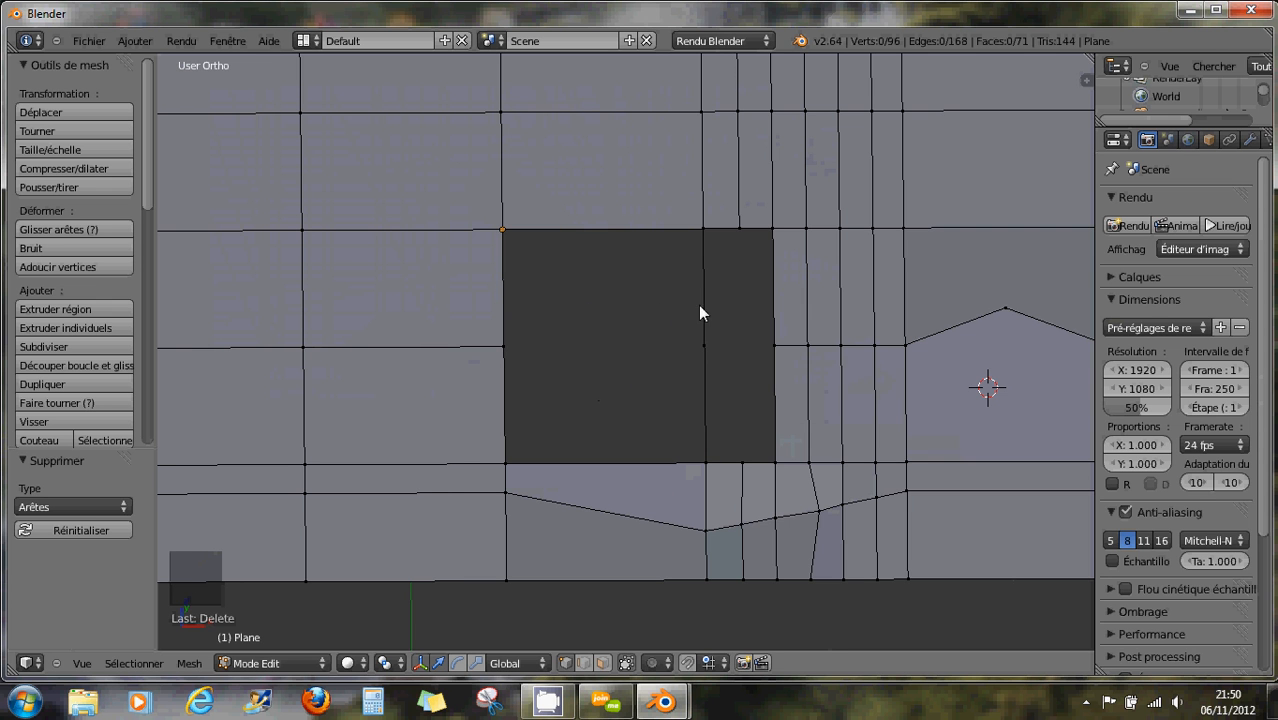
pyautogui.moveTo(706, 458); pyautogui.dragTo(746, 318, button='middle')
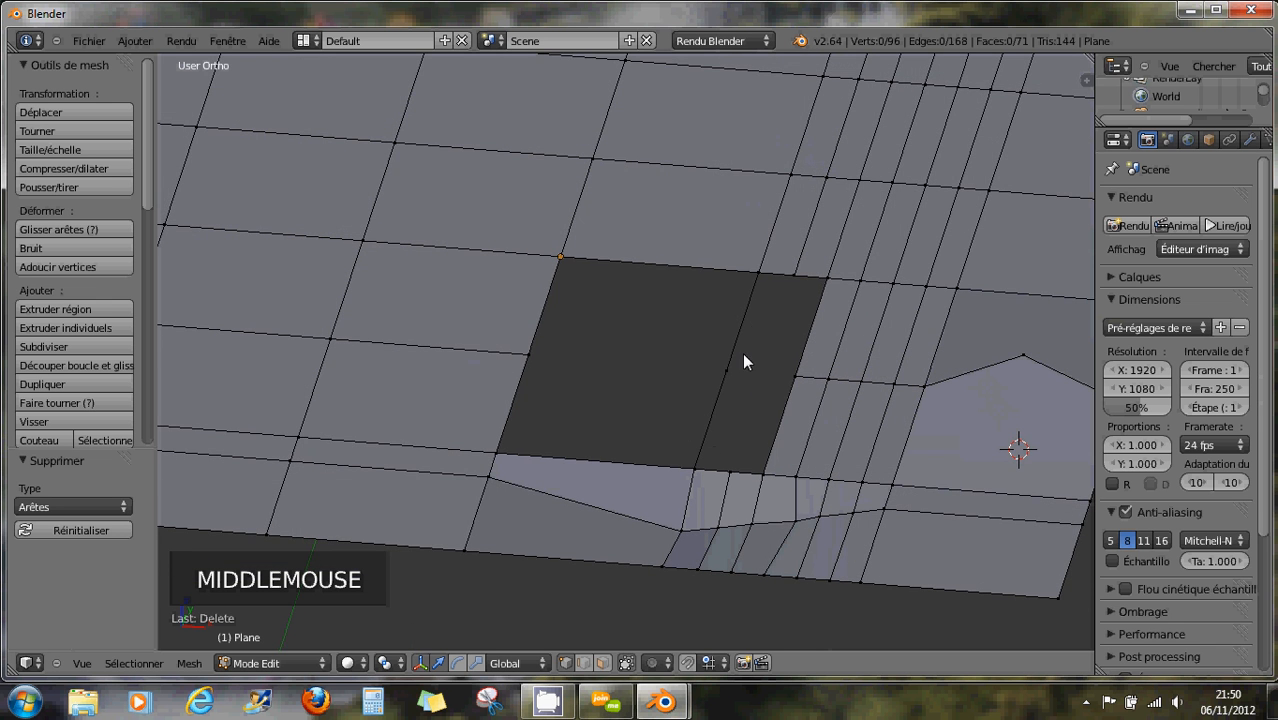
pyautogui.moveTo(743, 362); pyautogui.dragTo(639, 419, button='middle')
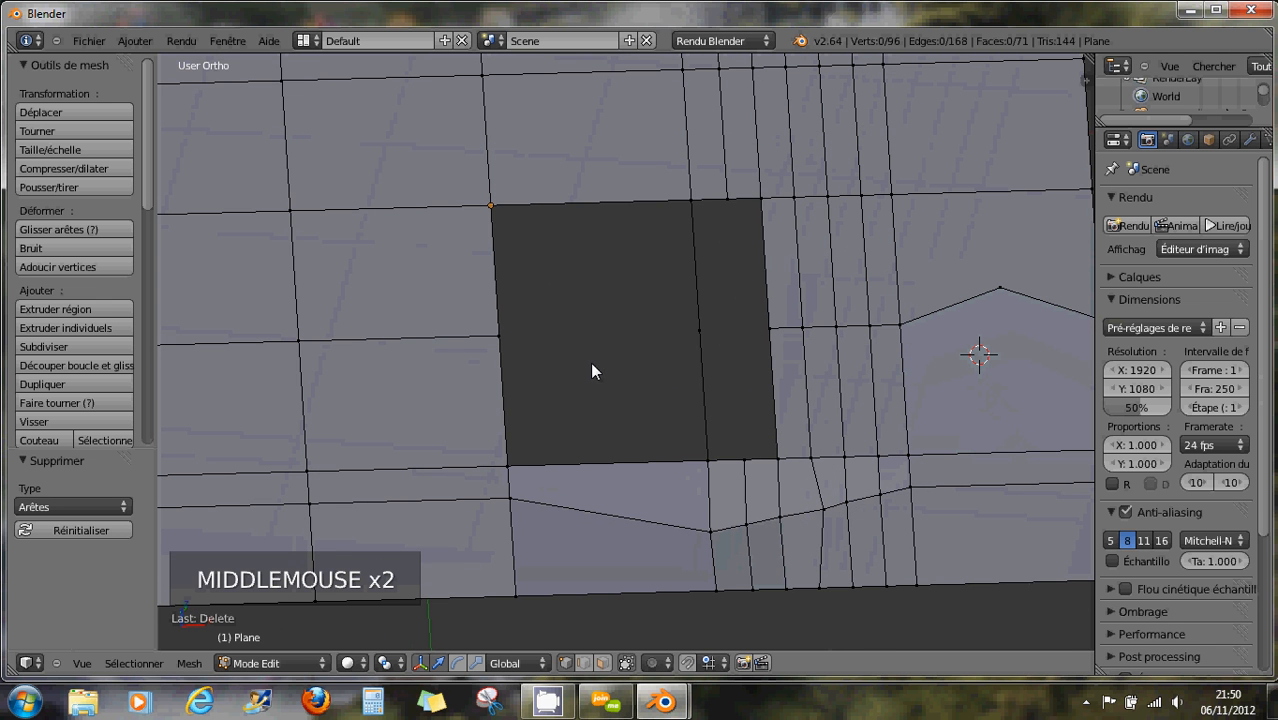
pyautogui.hotkey('ctrl', 'z')
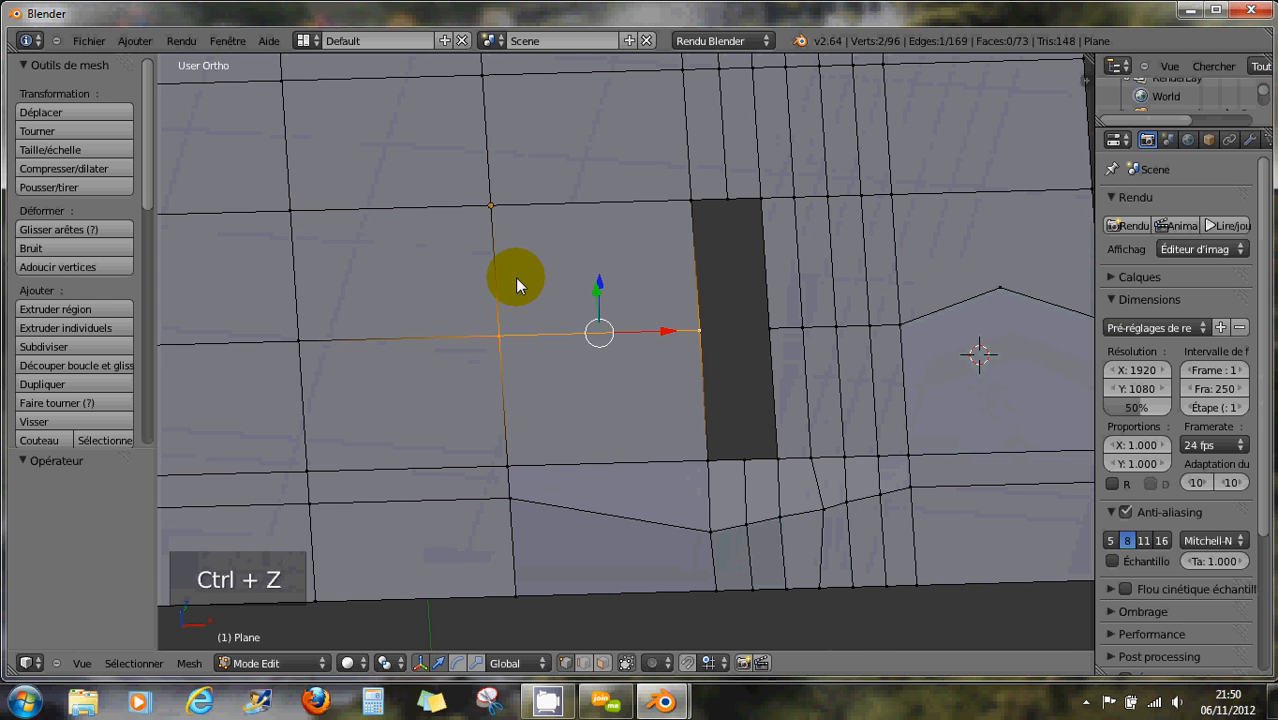
# - Switch to face selection and delete the face between the origin and the hole's upper half using Faces
pyautogui.keyDown('shift'); pyautogui.rightClick(553, 203); pyautogui.keyUp('shift')
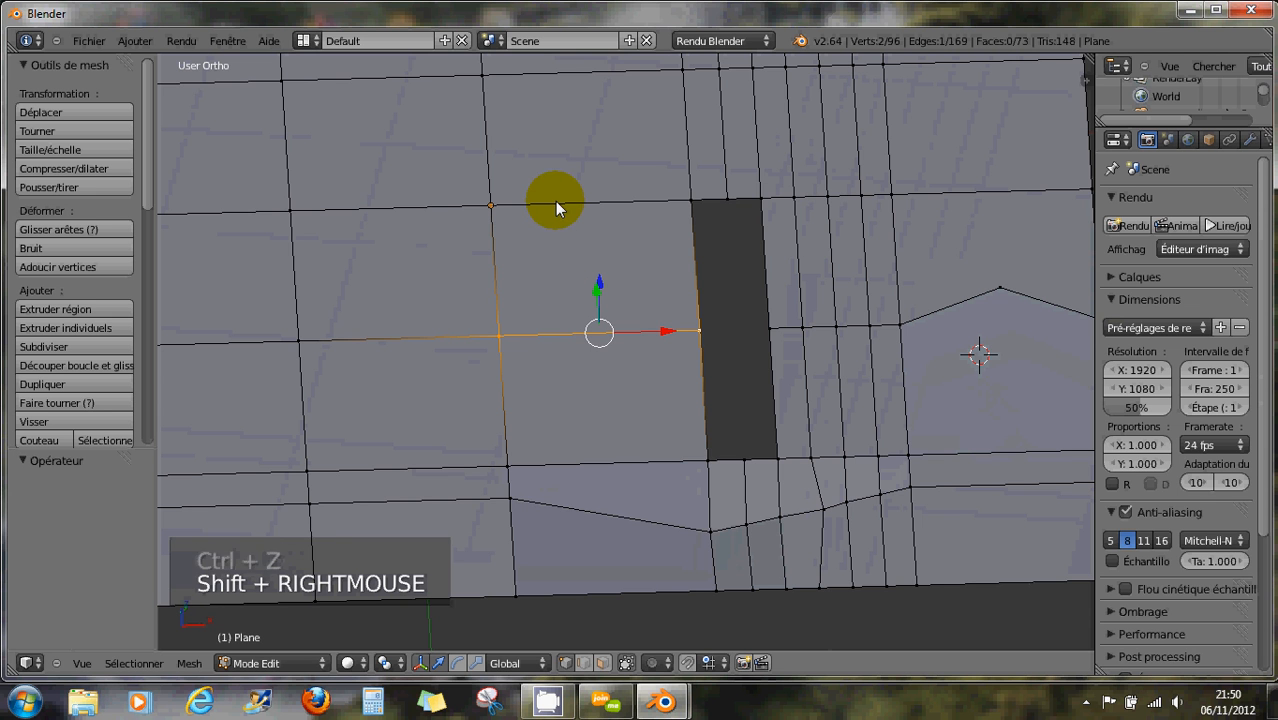
pyautogui.keyDown('shift'); pyautogui.rightClick(543, 209); pyautogui.keyUp('shift')
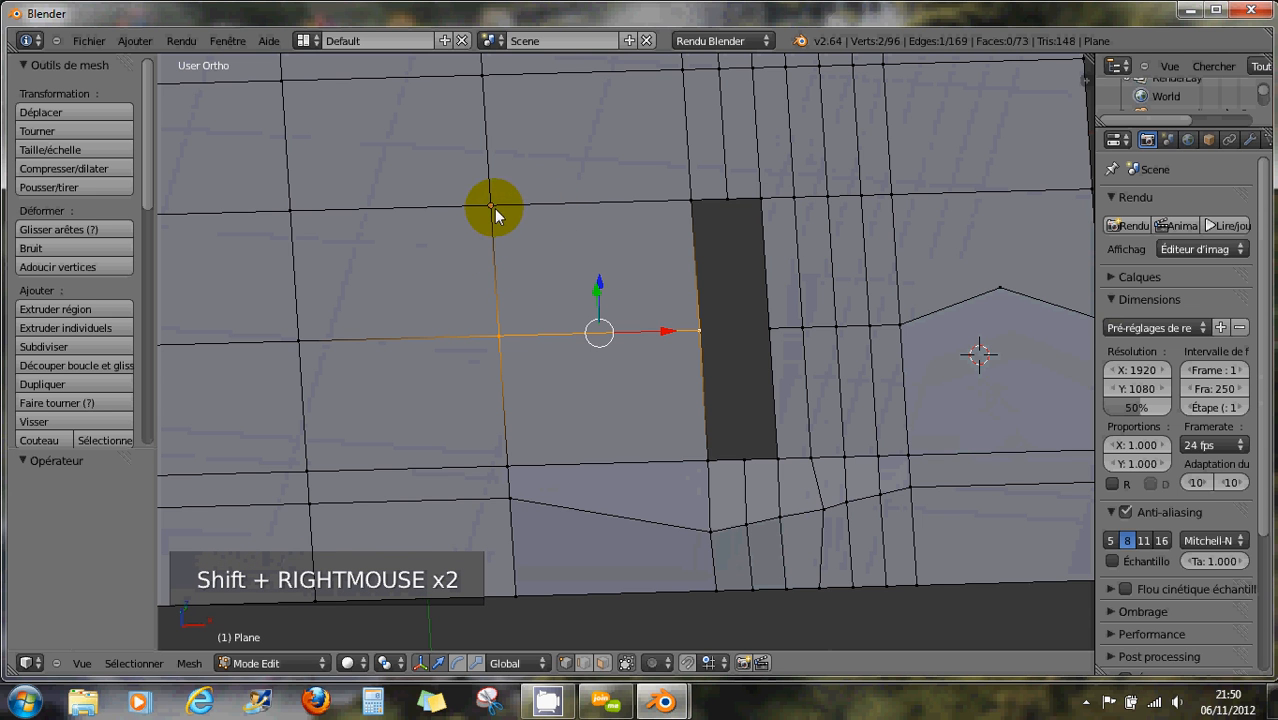
pyautogui.click(602, 662)
pyautogui.rightClick(582, 279)
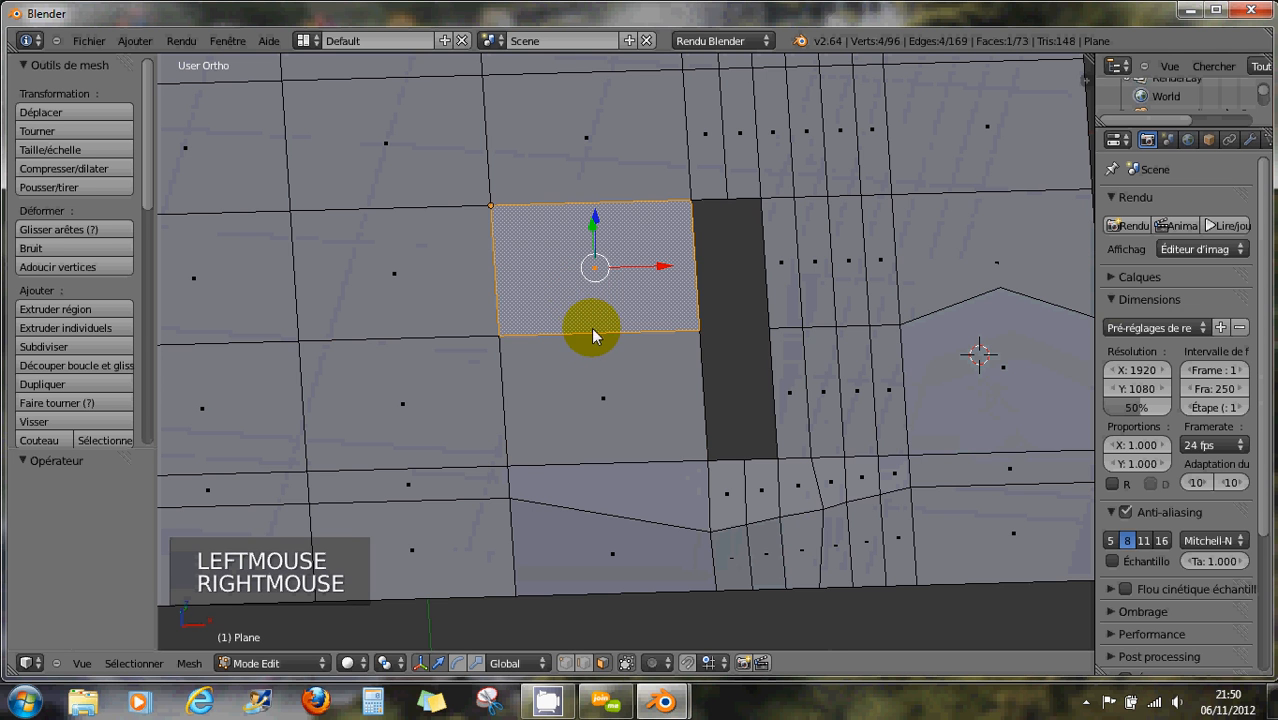
pyautogui.press('x')
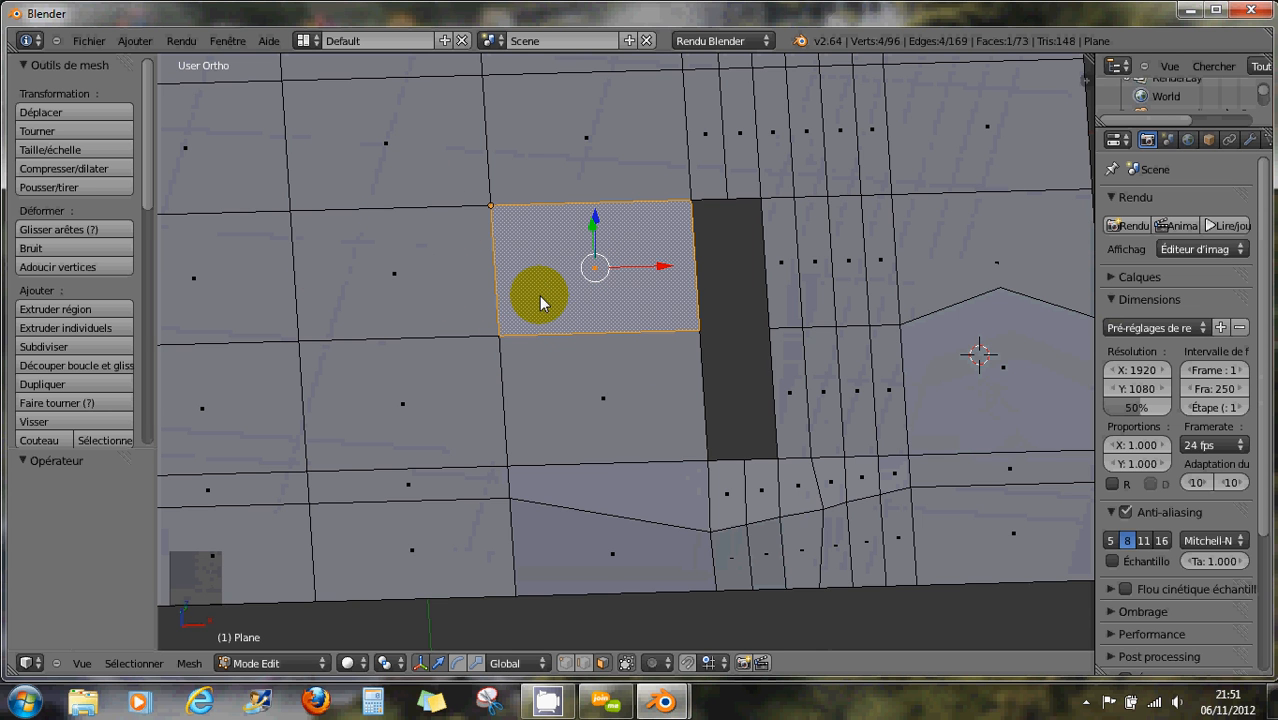
pyautogui.press('x')
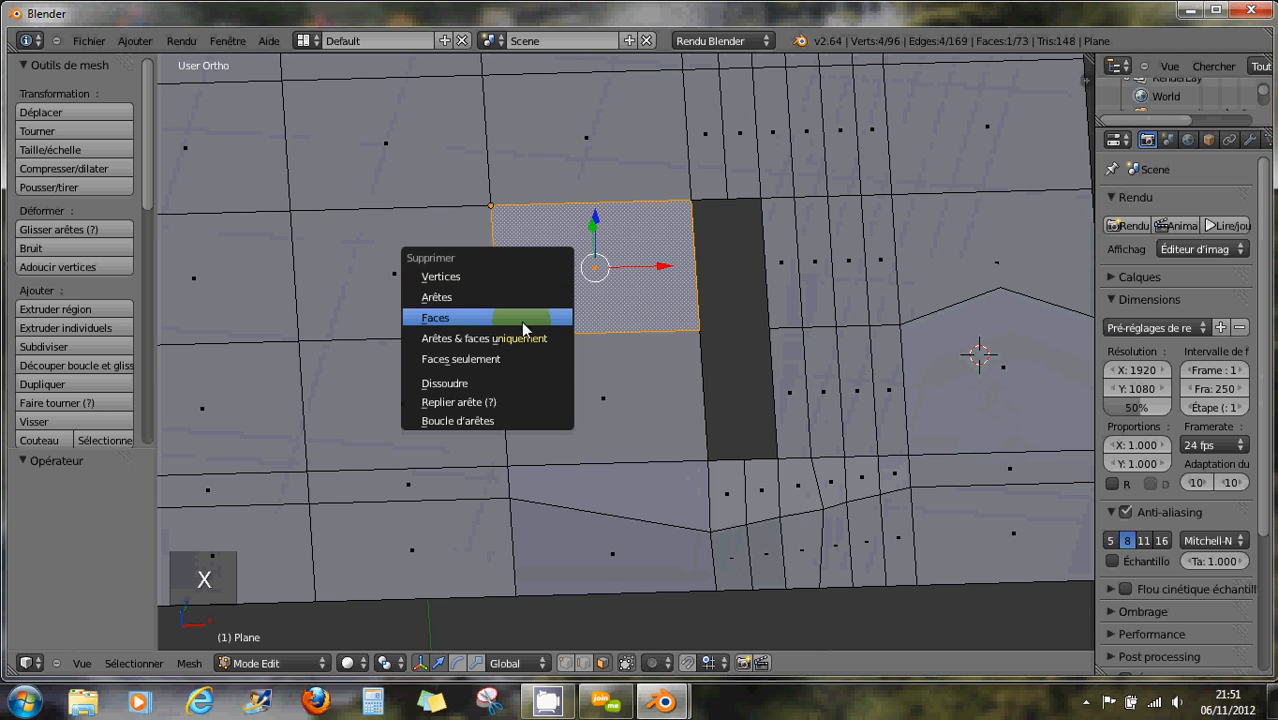
pyautogui.click(522, 318)
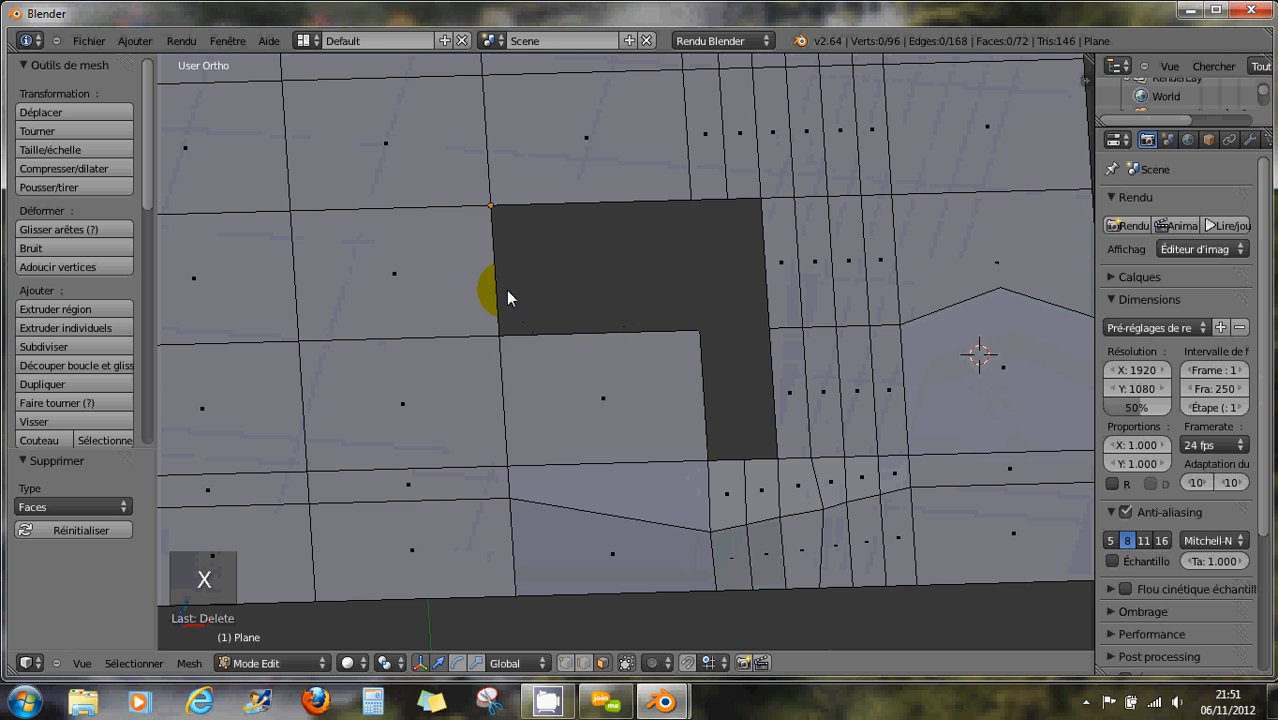
# - Delete the next face left of the enlarged hole using Faces seulement, examine the remaining edge and undo the deletion
pyautogui.moveTo(575, 323); pyautogui.dragTo(561, 337, button='middle')
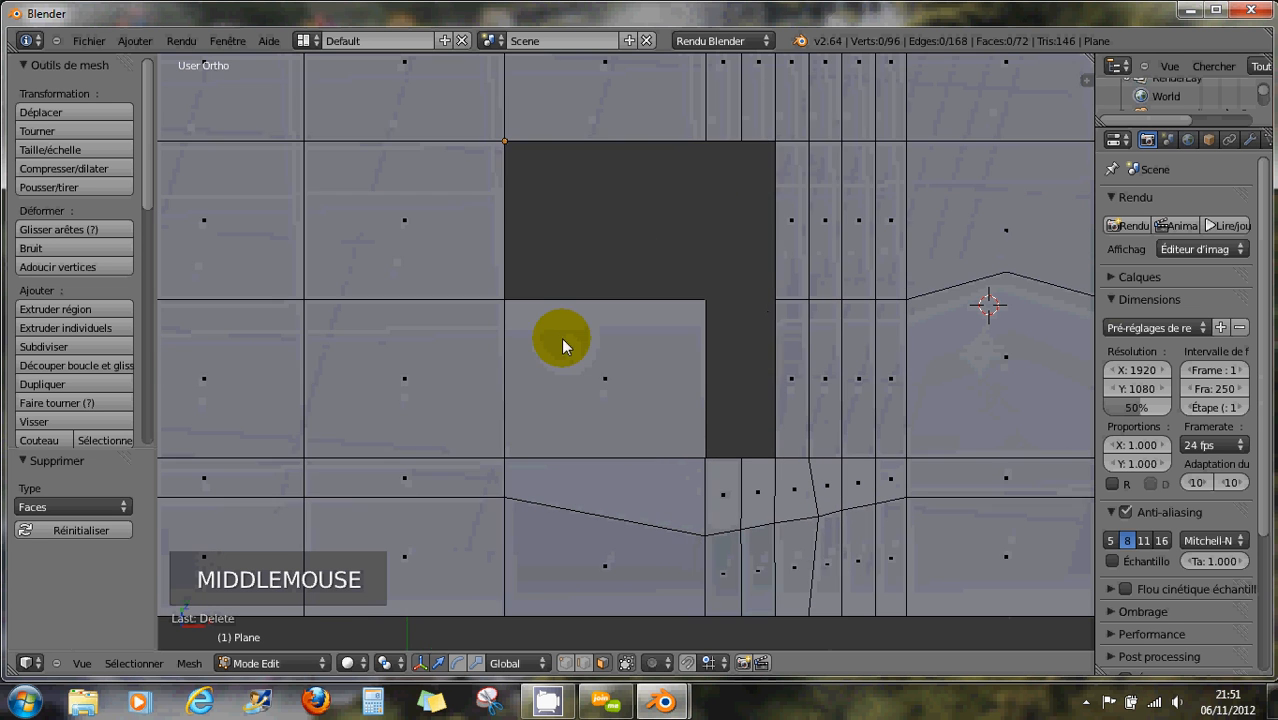
pyautogui.scroll(-4, 555, 356)
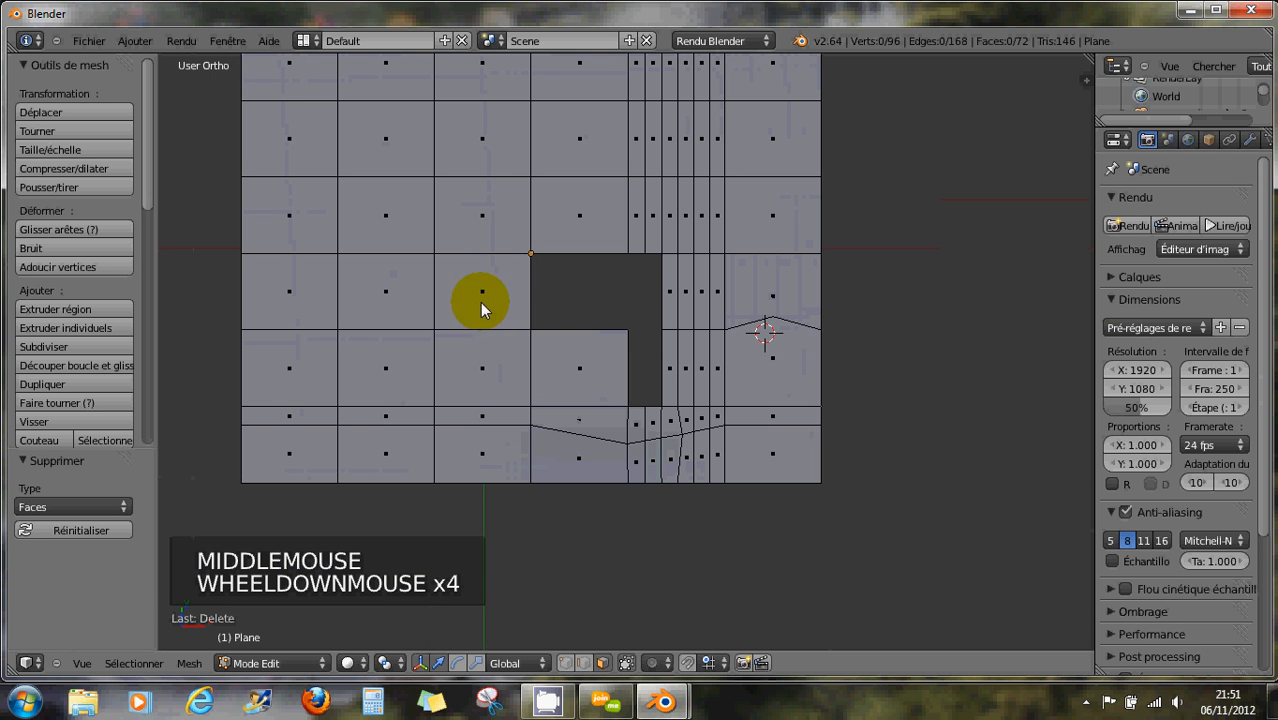
pyautogui.rightClick(480, 301)
pyautogui.press('x')
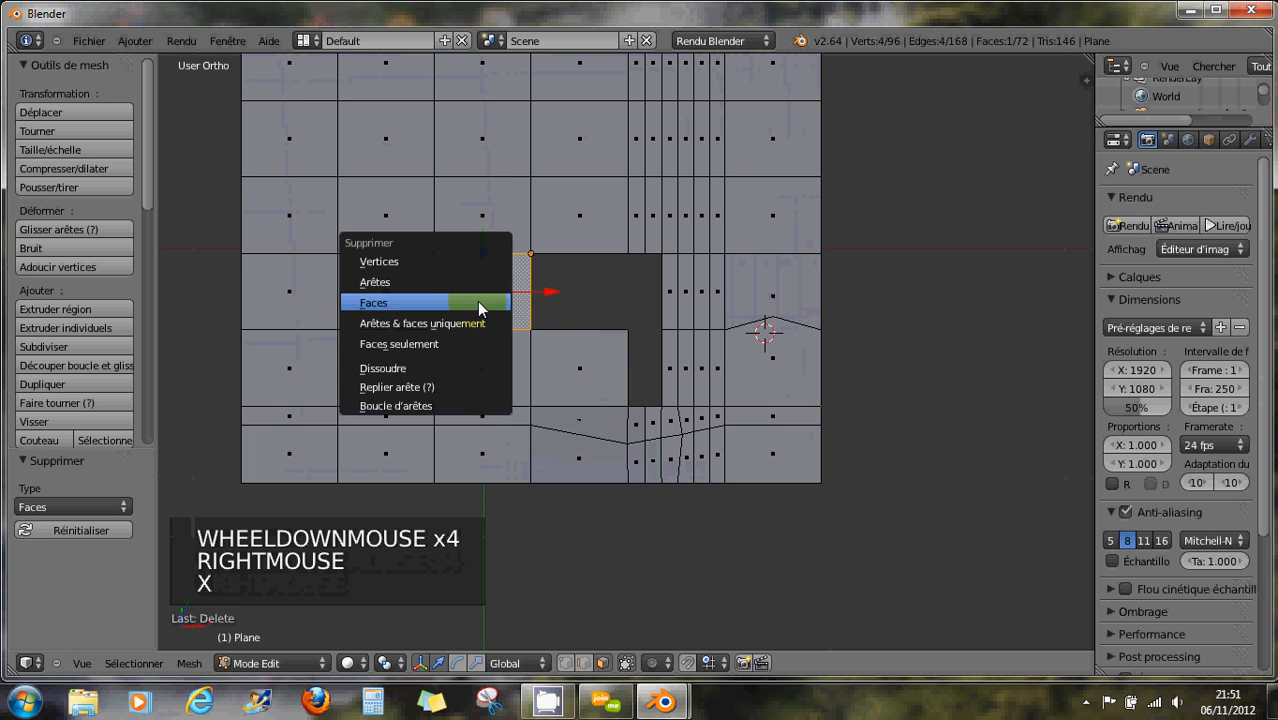
pyautogui.click(422, 345)
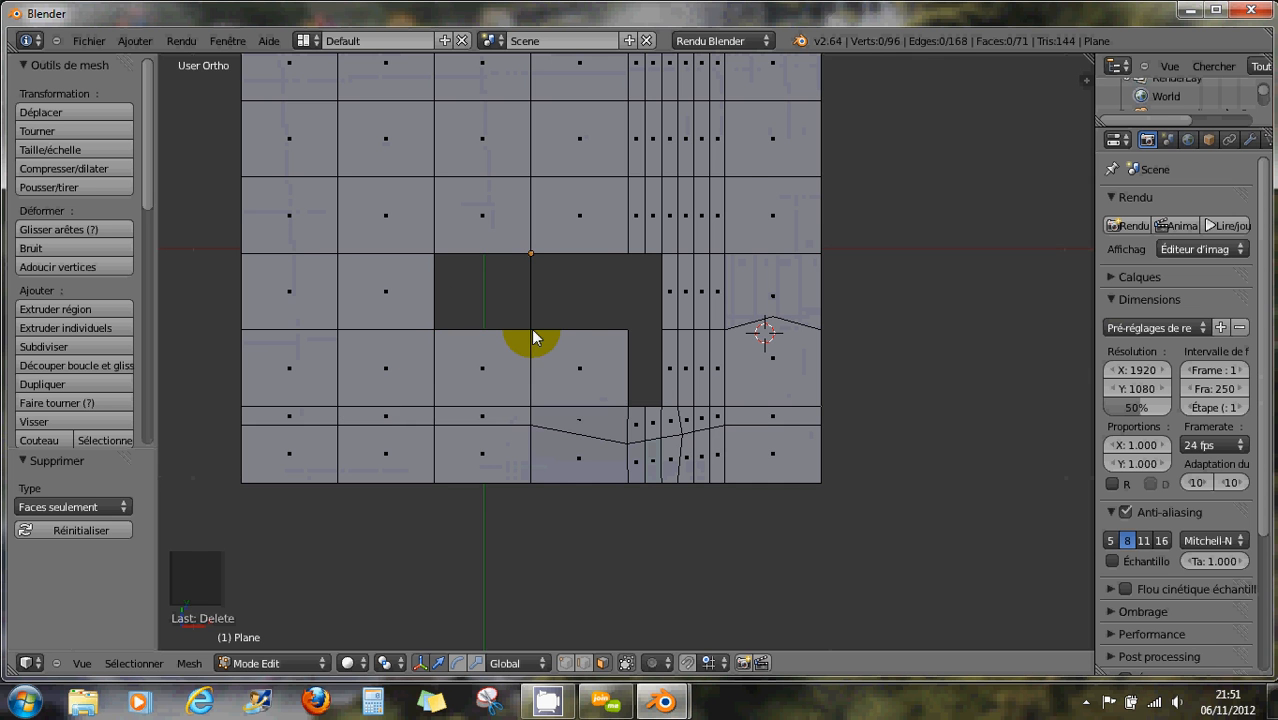
pyautogui.scroll(5, 505, 333)
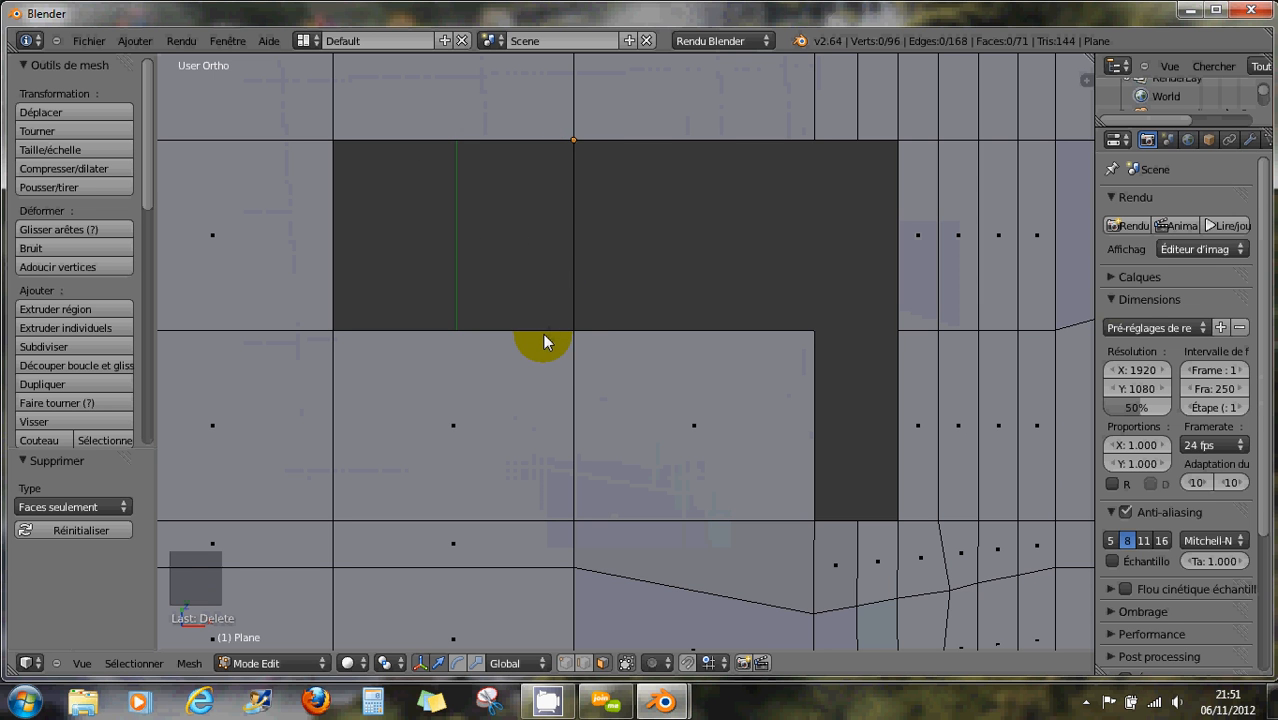
pyautogui.hotkey('ctrl', 'z')
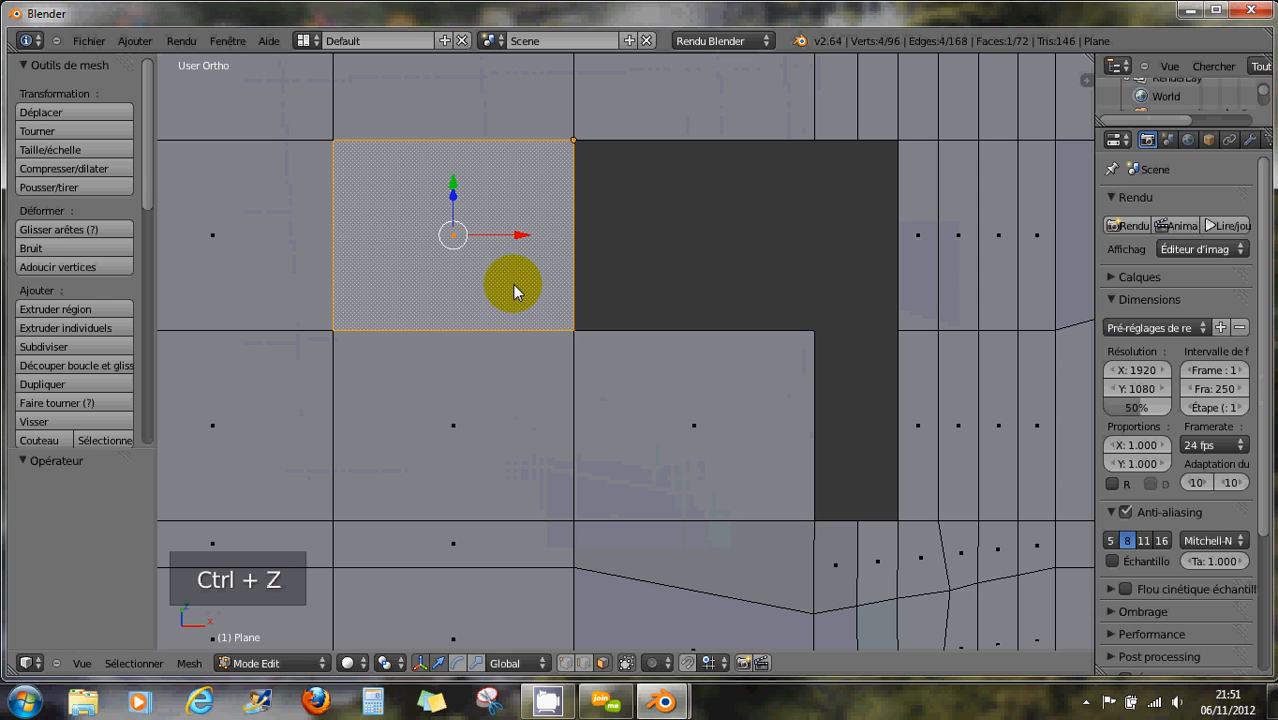
# - Delete the same face using Faces to compare how its shared edge is treated, undo it and bring up the deletion options again
pyautogui.press('x')
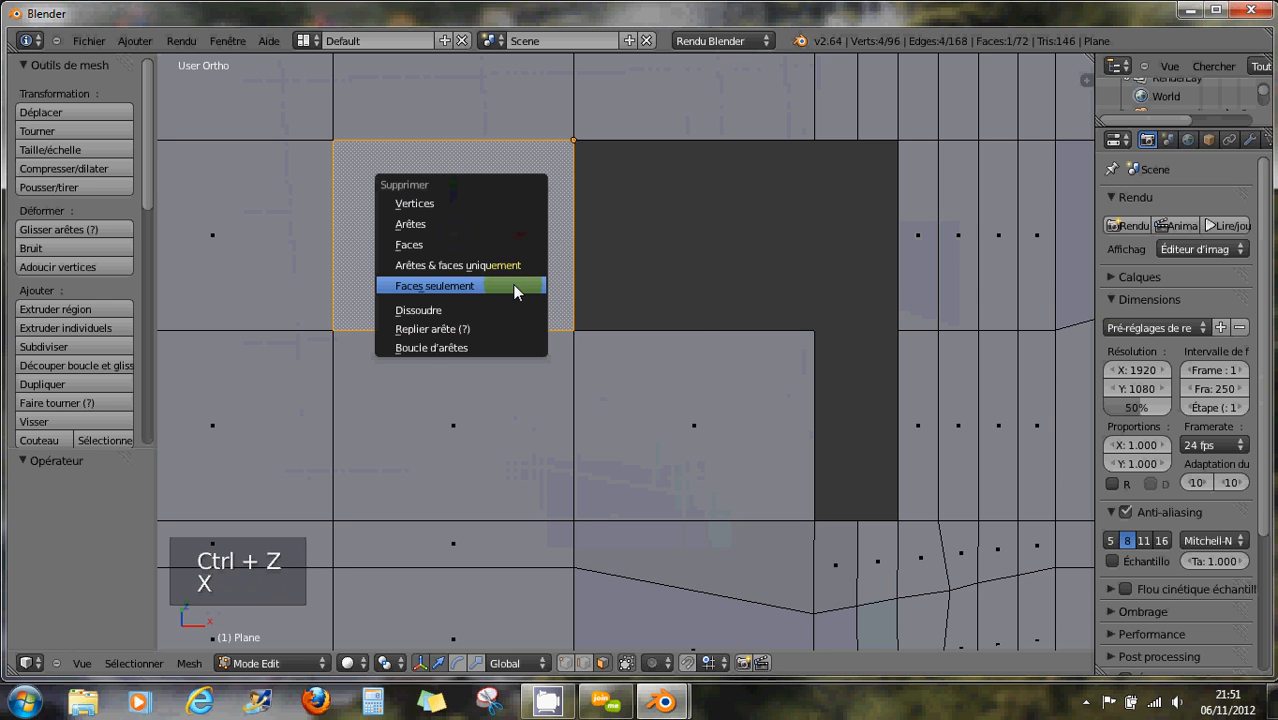
pyautogui.click(477, 248)
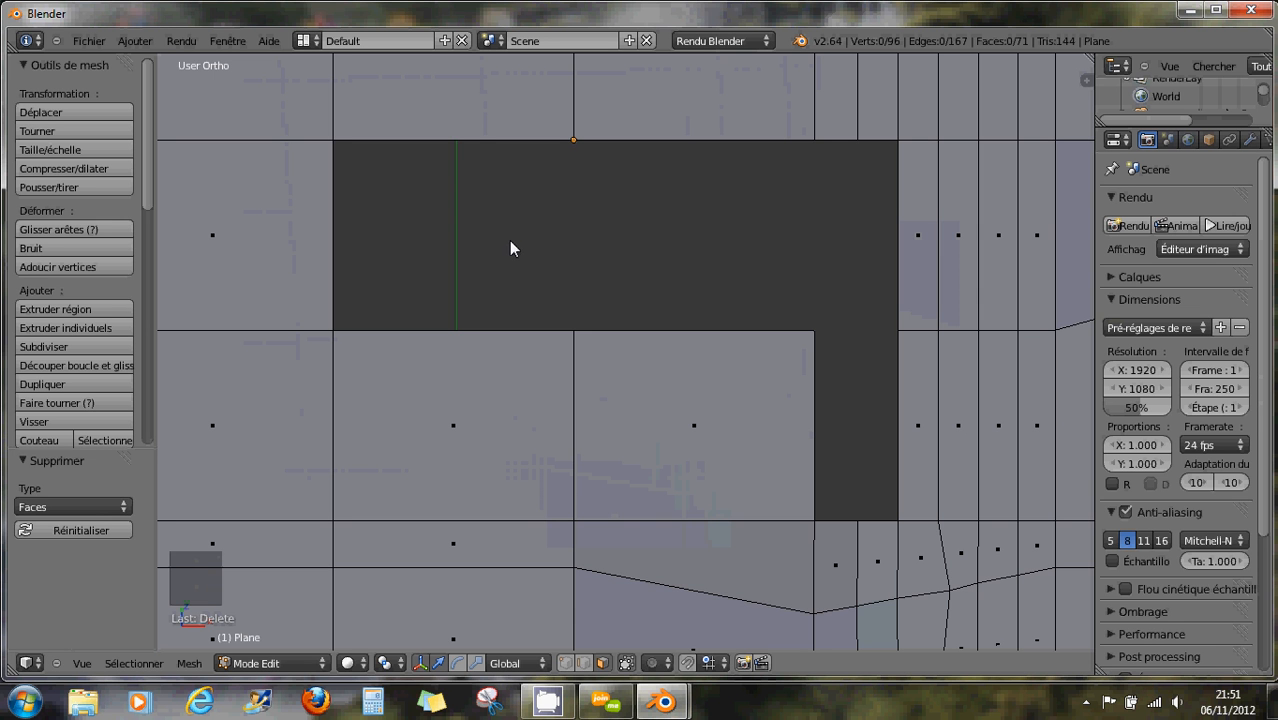
pyautogui.hotkey('ctrl', 'z')
pyautogui.press('x')
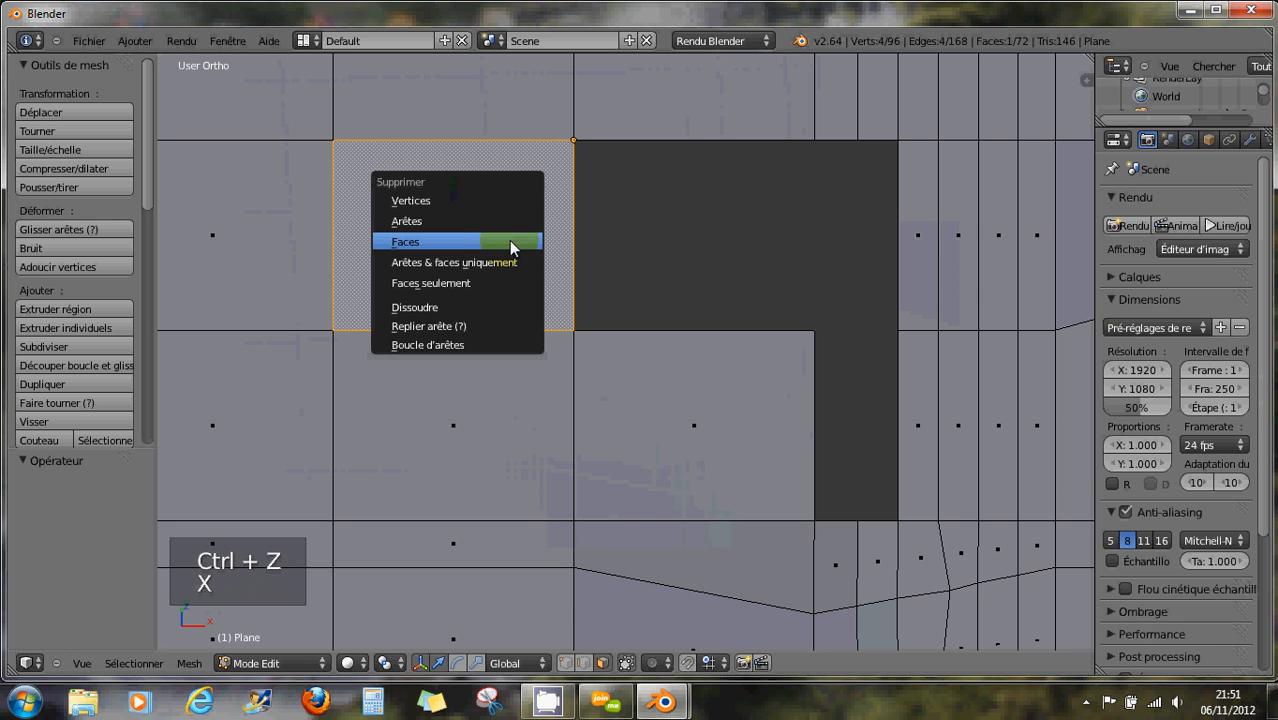
# - Merge the six narrow adjacent faces in the plane's second row from the top into one using Dissoudre, and inspect the result
pyautogui.scroll(-3, 635, 279)
pyautogui.keyDown('shift'); pyautogui.moveTo(567, 222); pyautogui.dragTo(394, 363, button='middle'); pyautogui.keyUp('shift')
pyautogui.keyDown('shift'); pyautogui.moveTo(600, 286); pyautogui.dragTo(574, 328, button='middle'); pyautogui.keyUp('shift')
pyautogui.scroll(3, 572, 320)
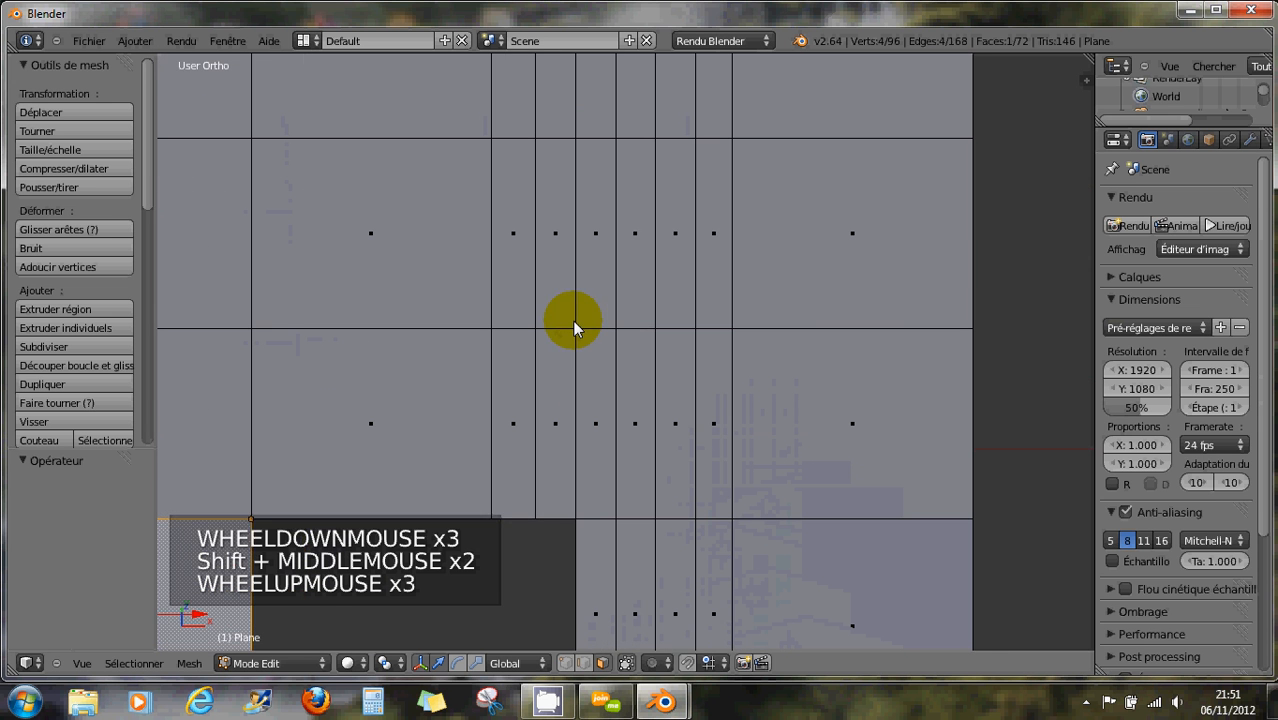
pyautogui.rightClick(712, 245)
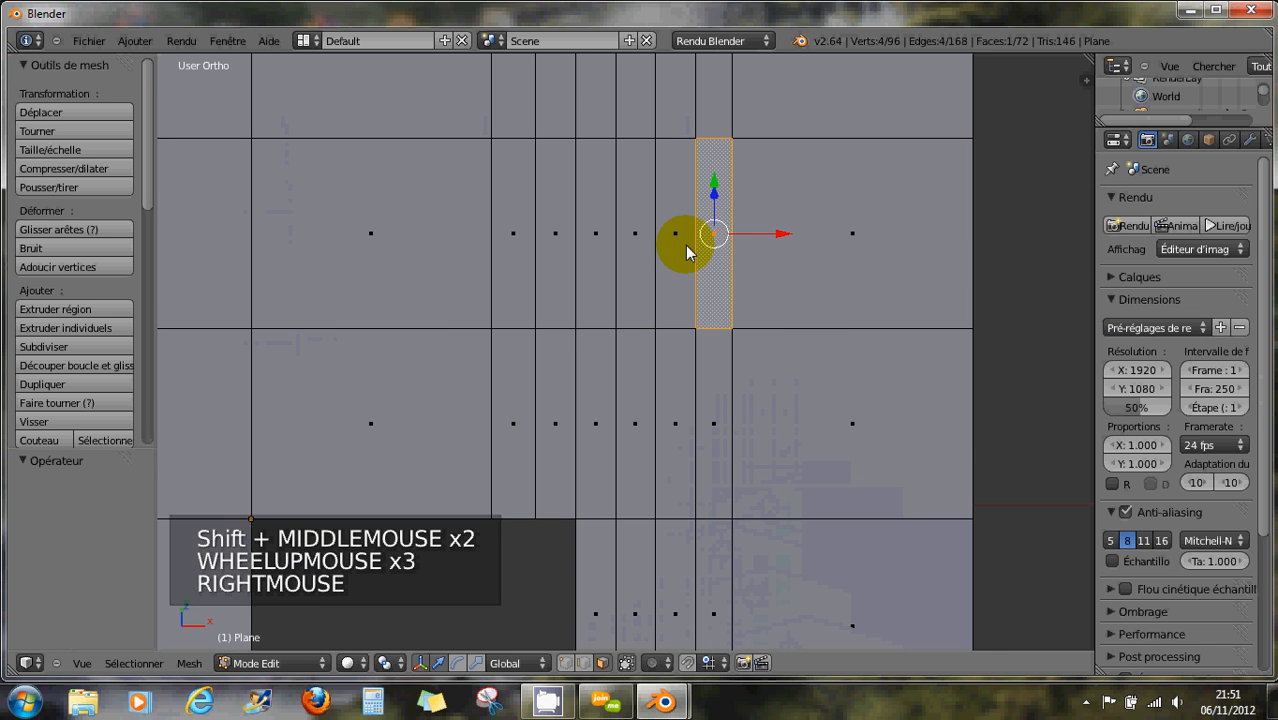
pyautogui.keyDown('shift'); pyautogui.rightClick(679, 240); pyautogui.keyUp('shift')
pyautogui.keyDown('shift'); pyautogui.rightClick(645, 240); pyautogui.keyUp('shift')
pyautogui.keyDown('shift'); pyautogui.rightClick(600, 243); pyautogui.keyUp('shift')
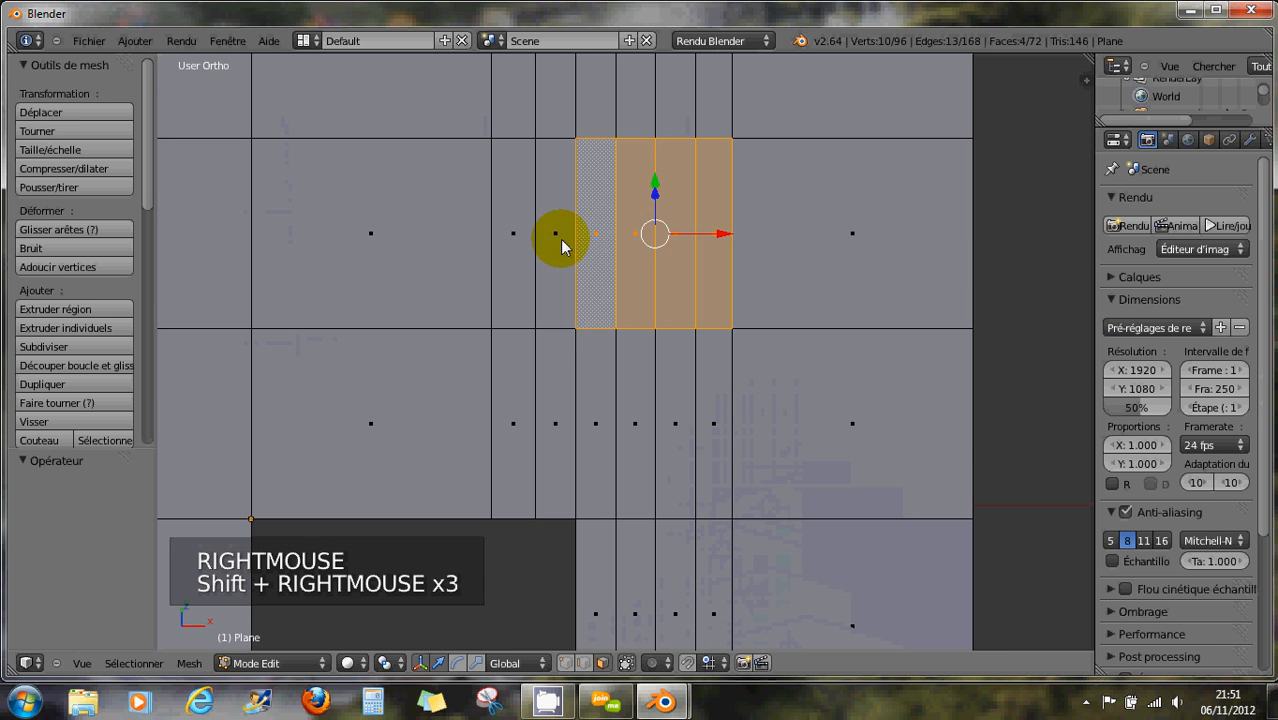
pyautogui.keyDown('shift'); pyautogui.rightClick(556, 237); pyautogui.keyUp('shift')
pyautogui.keyDown('shift'); pyautogui.rightClick(522, 239); pyautogui.keyUp('shift')
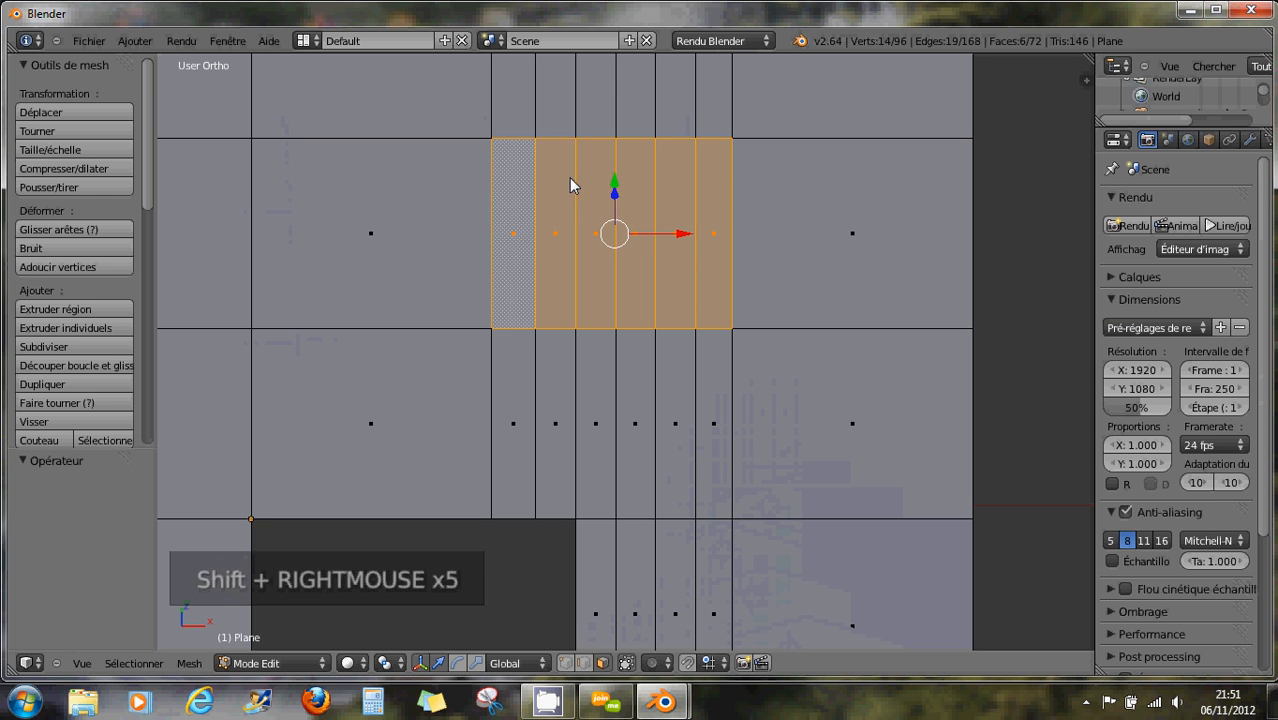
pyautogui.press('x')
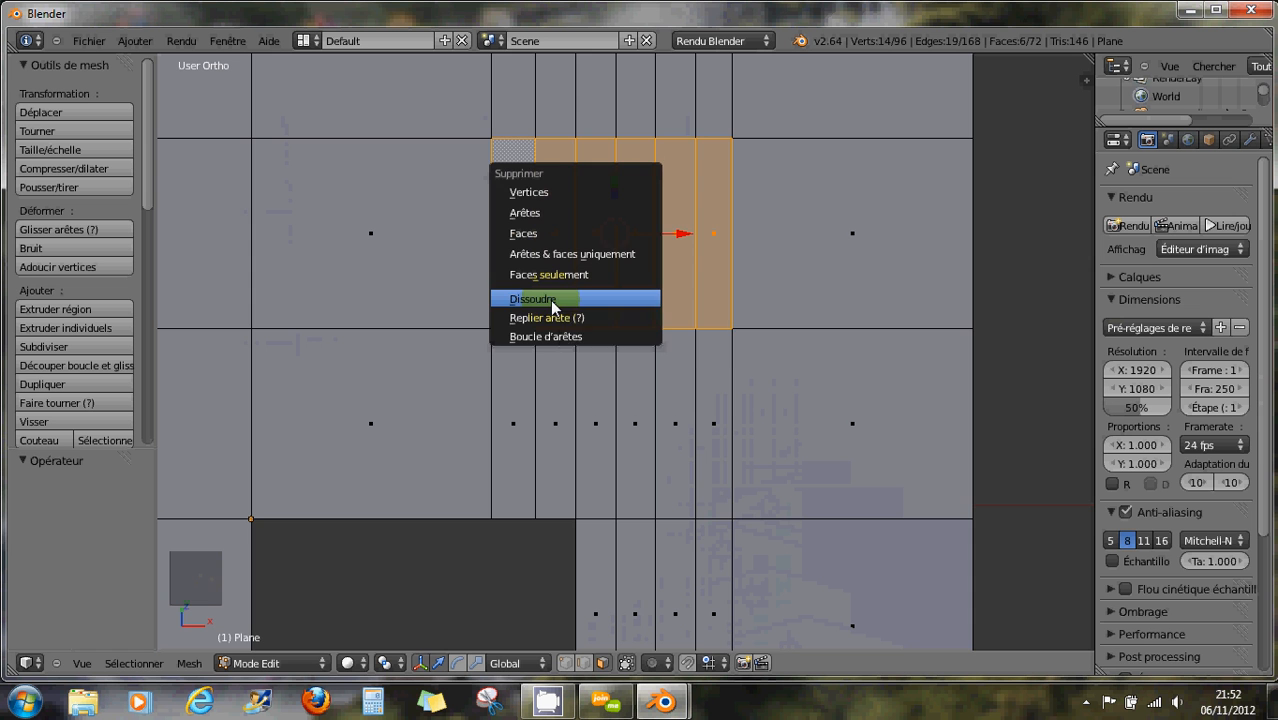
pyautogui.click(550, 300)
pyautogui.moveTo(678, 315); pyautogui.dragTo(653, 268, button='middle')
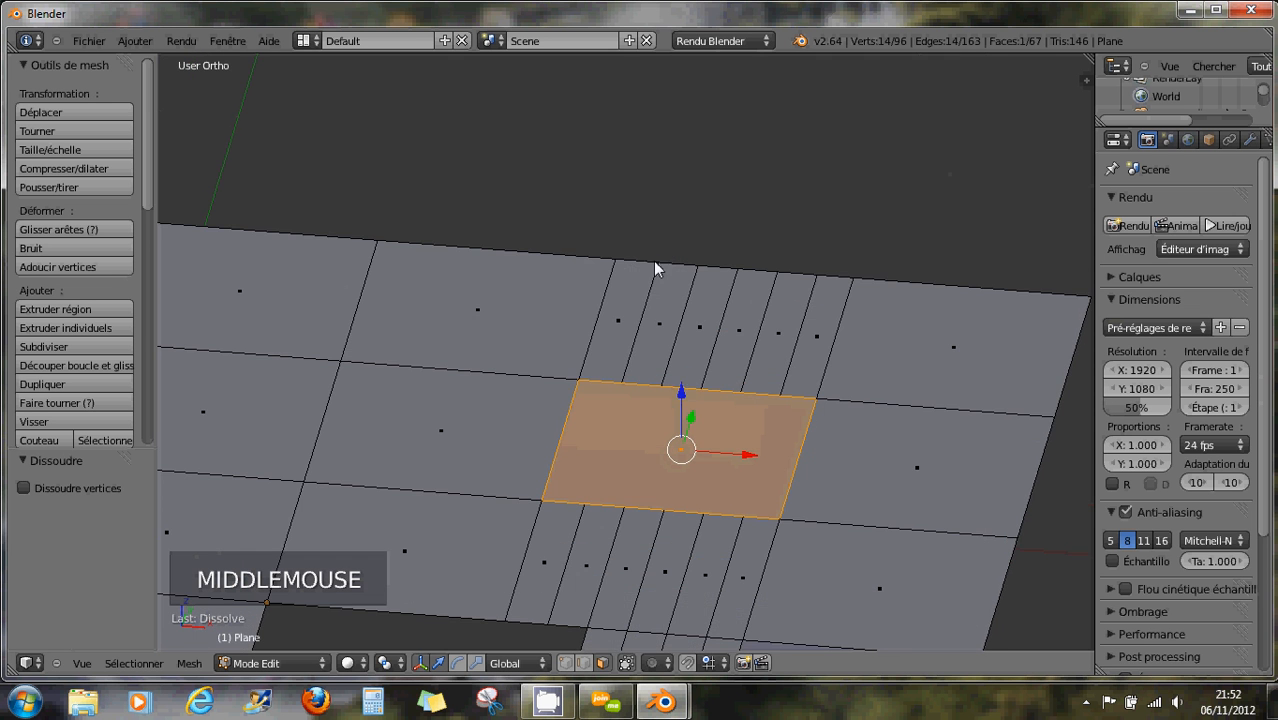
pyautogui.moveTo(625, 388); pyautogui.dragTo(690, 394, button='middle')
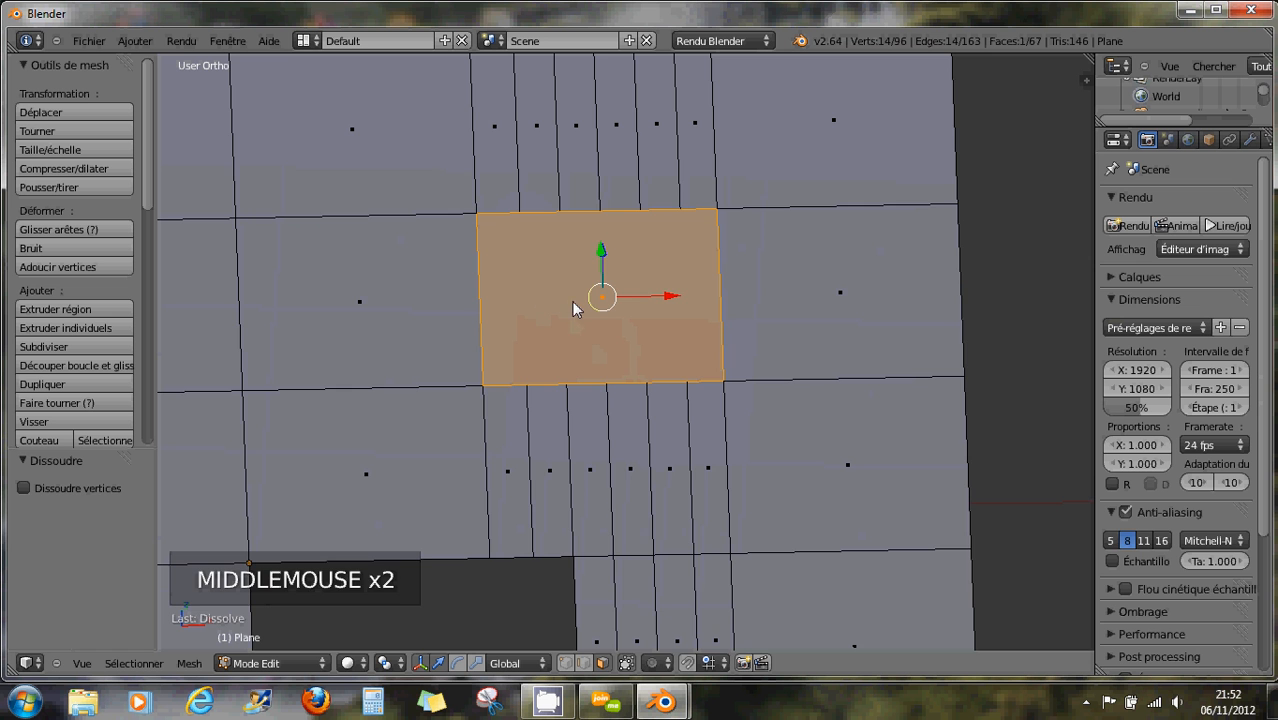
pyautogui.moveTo(570, 321); pyautogui.dragTo(590, 300, button='middle')
# - Switch to vertex selection and check the vertices along the dissolved face's upper border by selecting them one by one
pyautogui.click(448, 346)
pyautogui.rightClick(530, 390)
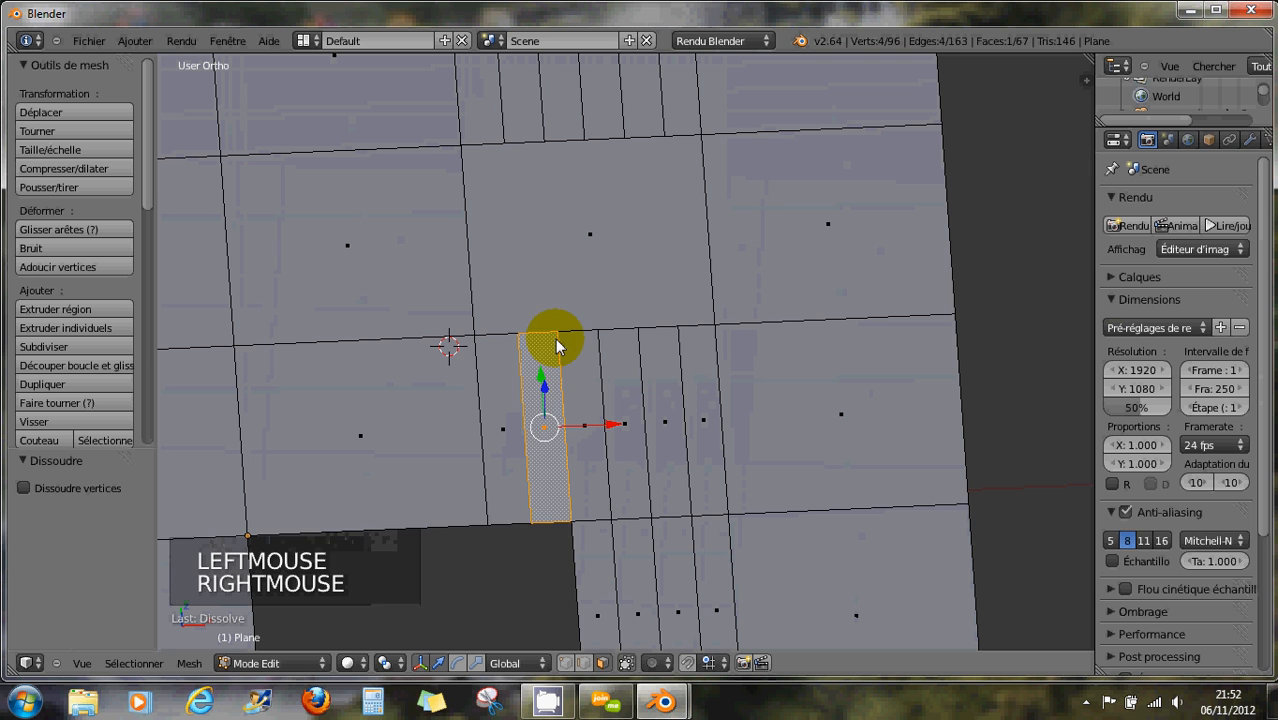
pyautogui.click(546, 668)
pyautogui.scroll(2, 571, 297)
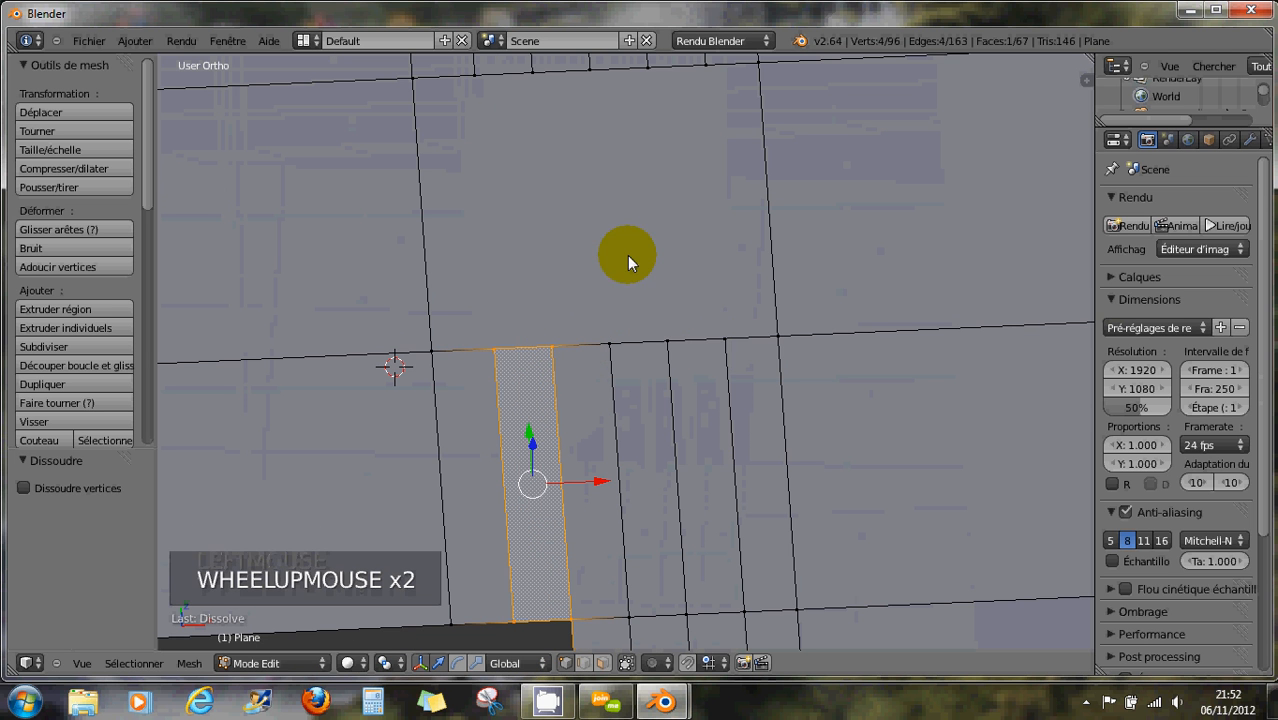
pyautogui.rightClick(529, 86)
pyautogui.rightClick(473, 128)
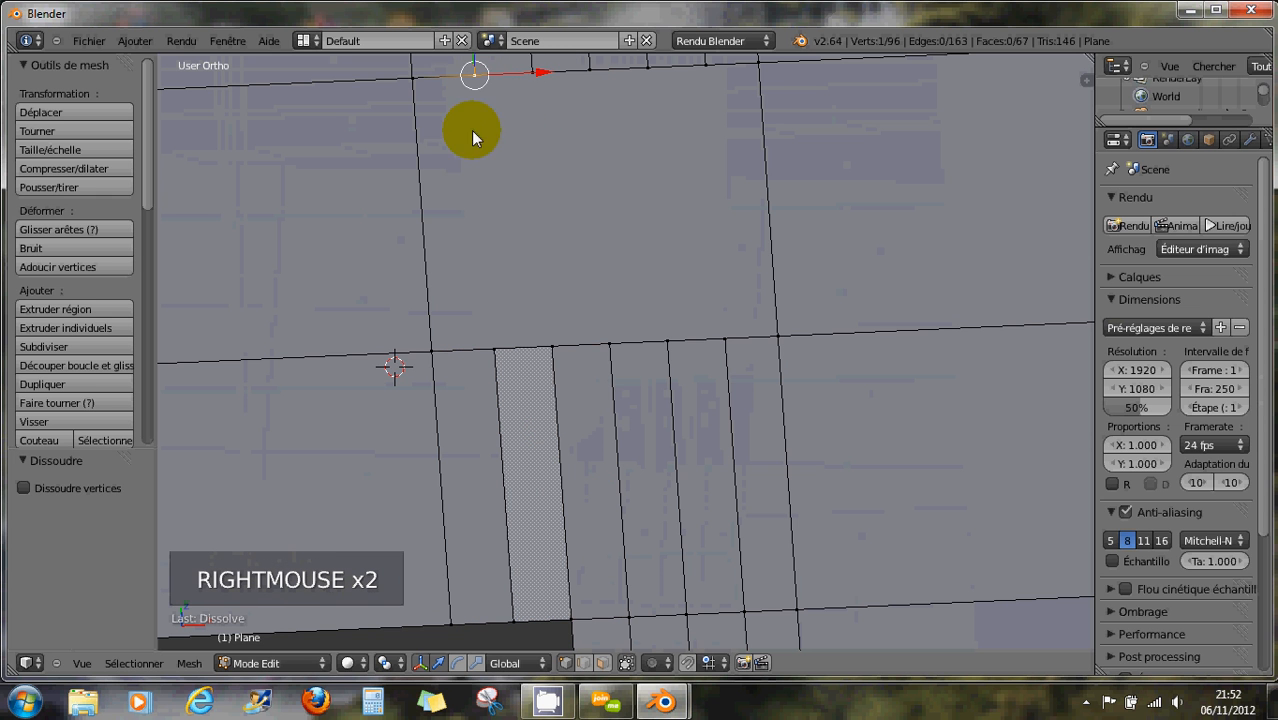
pyautogui.rightClick(533, 73)
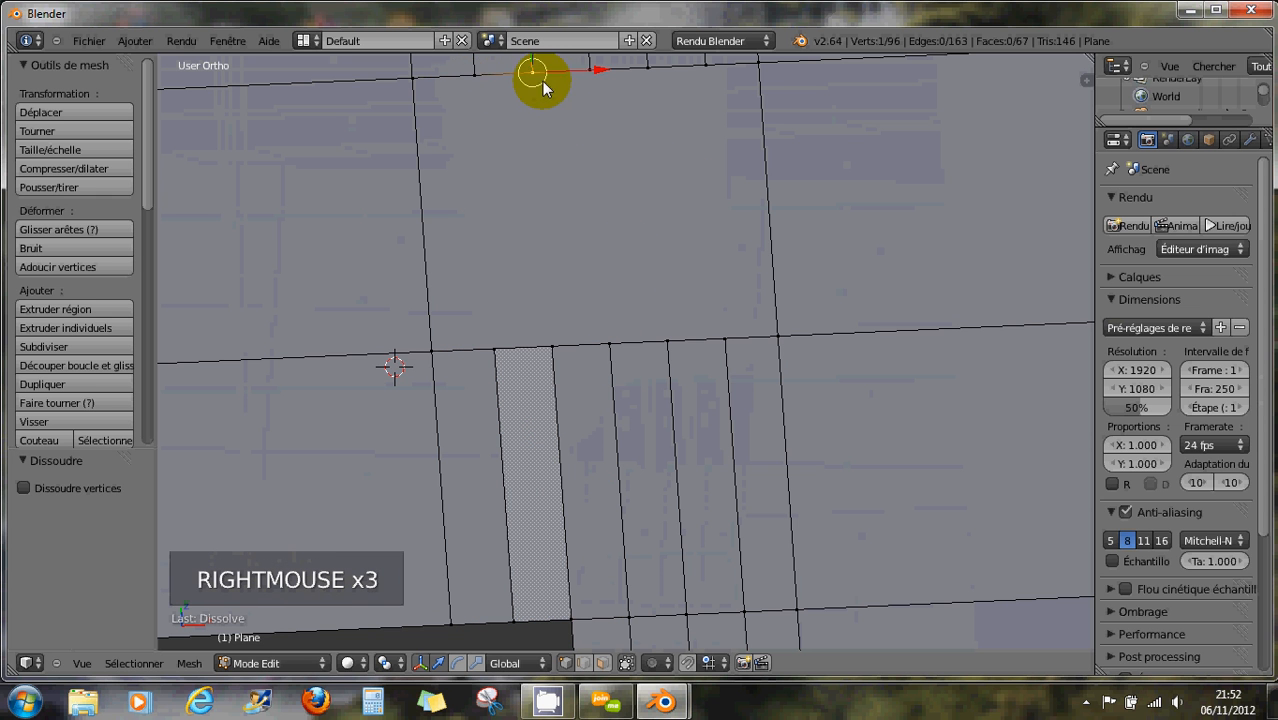
pyautogui.rightClick(635, 85)
pyautogui.rightClick(693, 90)
pyautogui.rightClick(697, 91)
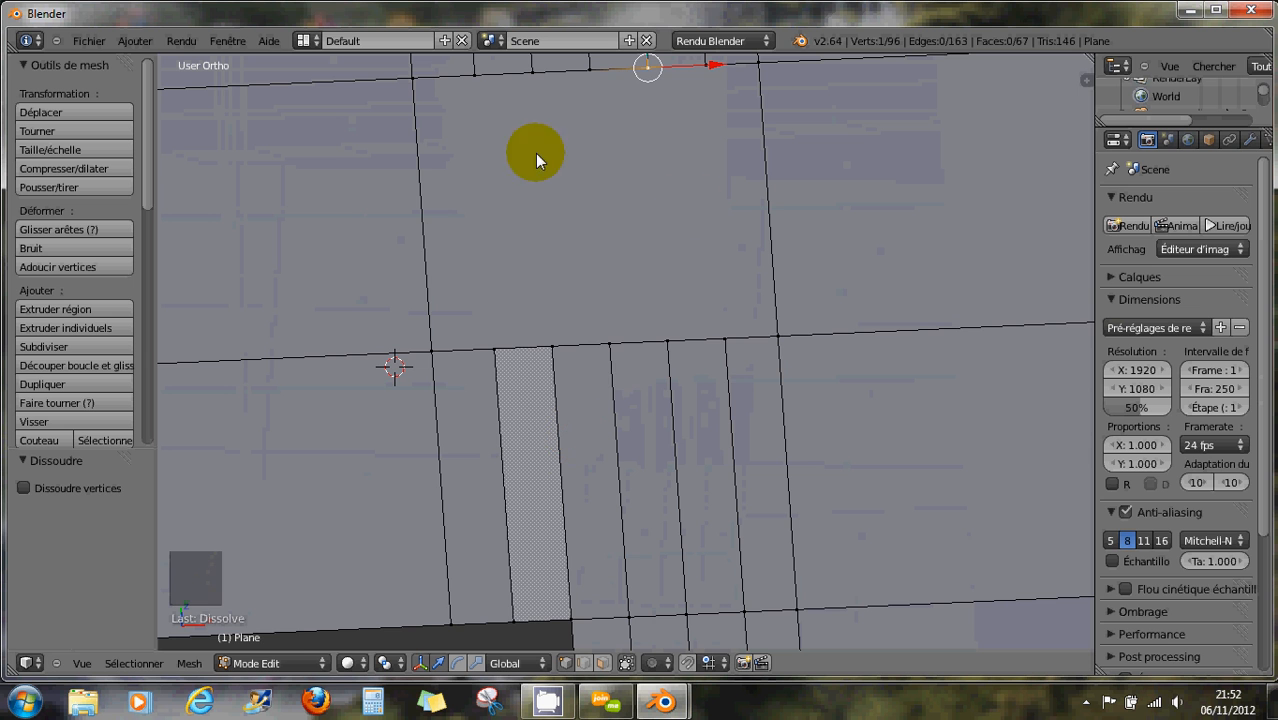
# - Cut a closed pentagon inside the face directly left of the dissolved one with the Knife tool
pyautogui.scroll(-3, 582, 224)
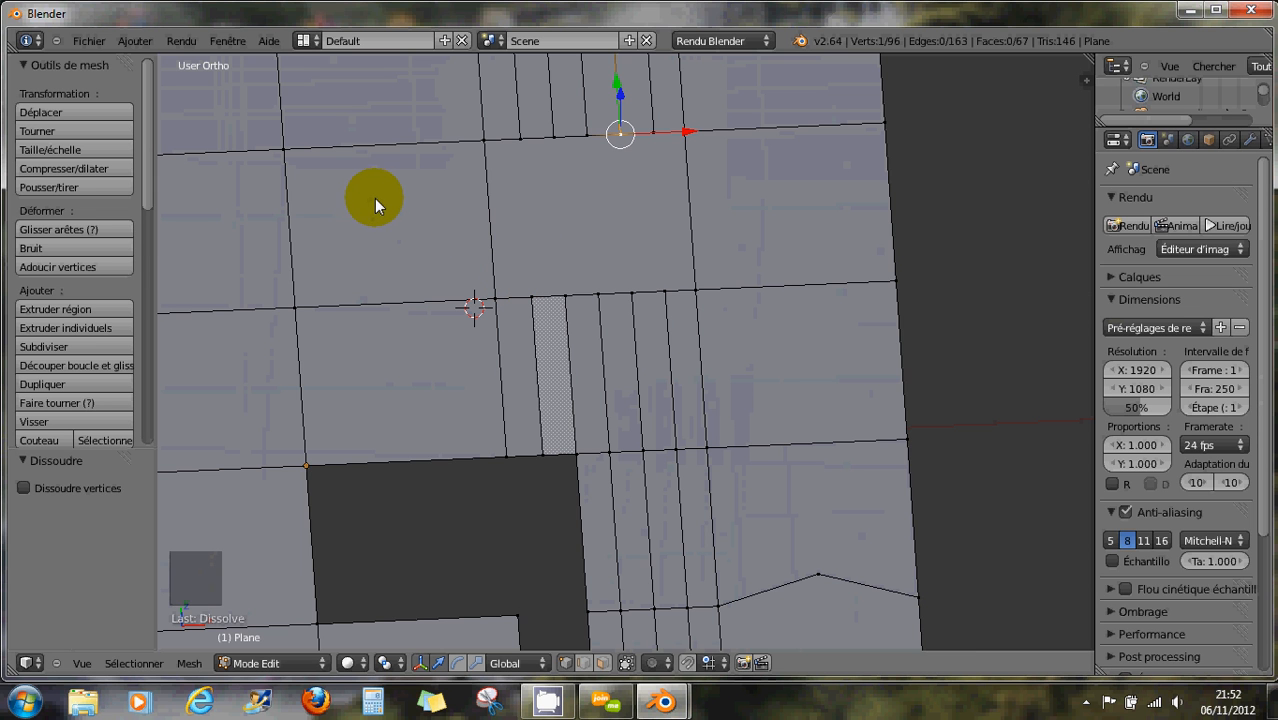
pyautogui.press('k')
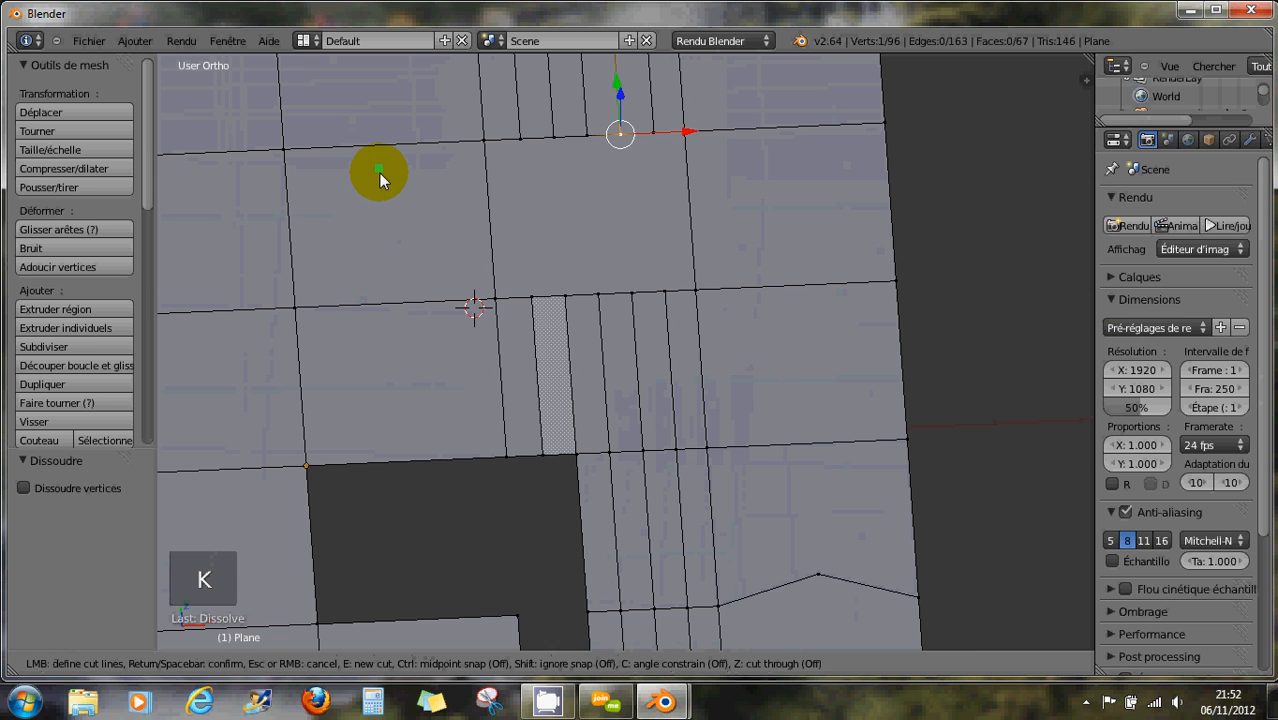
pyautogui.click(409, 171)
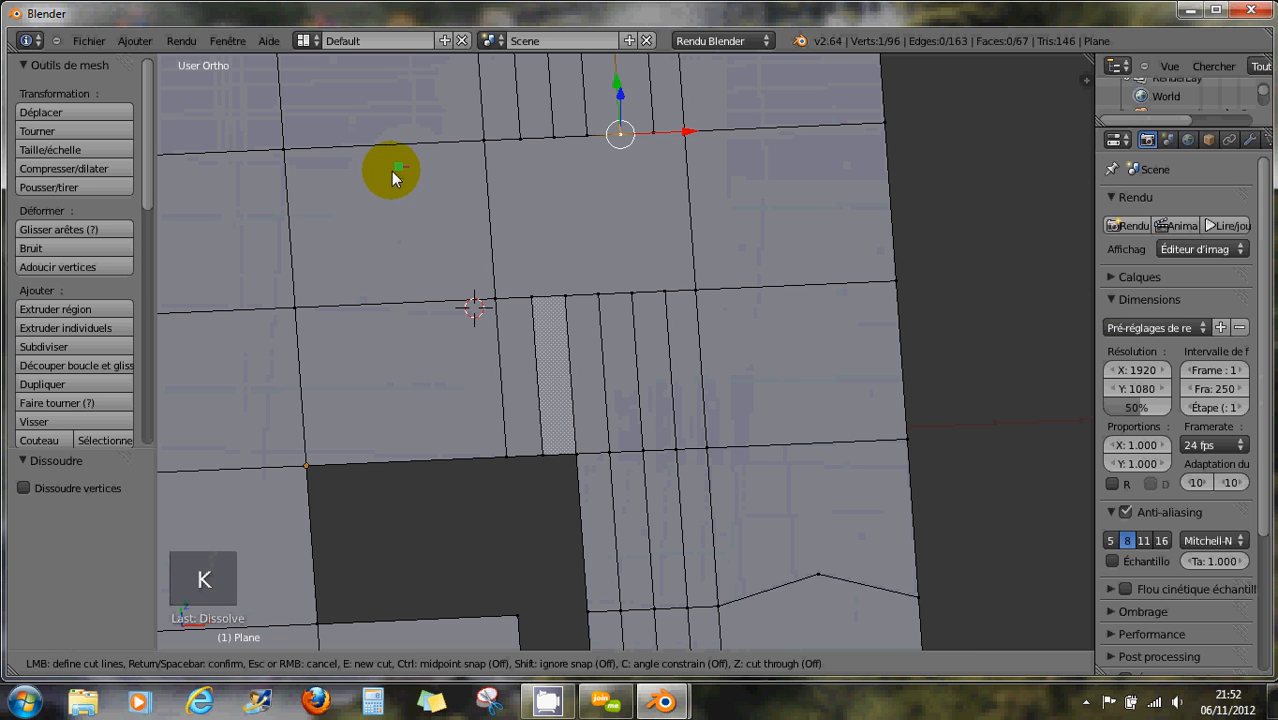
pyautogui.click(340, 178)
pyautogui.click(342, 248)
pyautogui.click(416, 284)
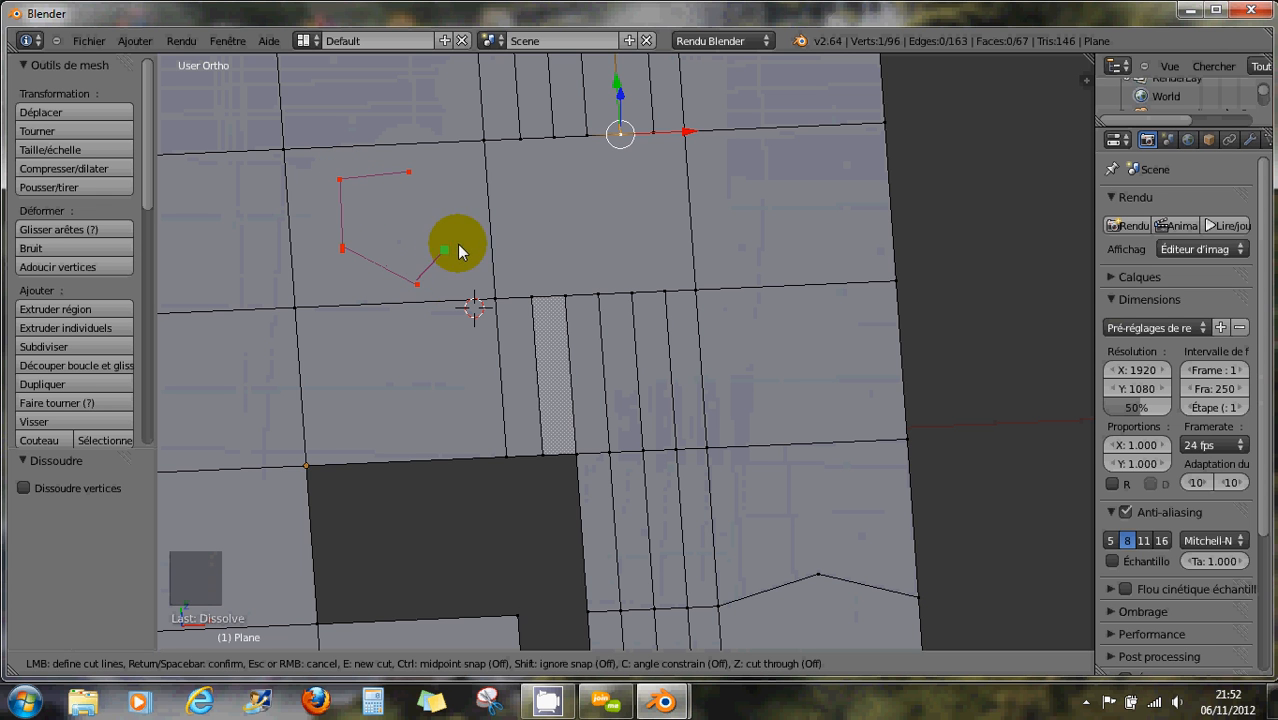
pyautogui.click(460, 236)
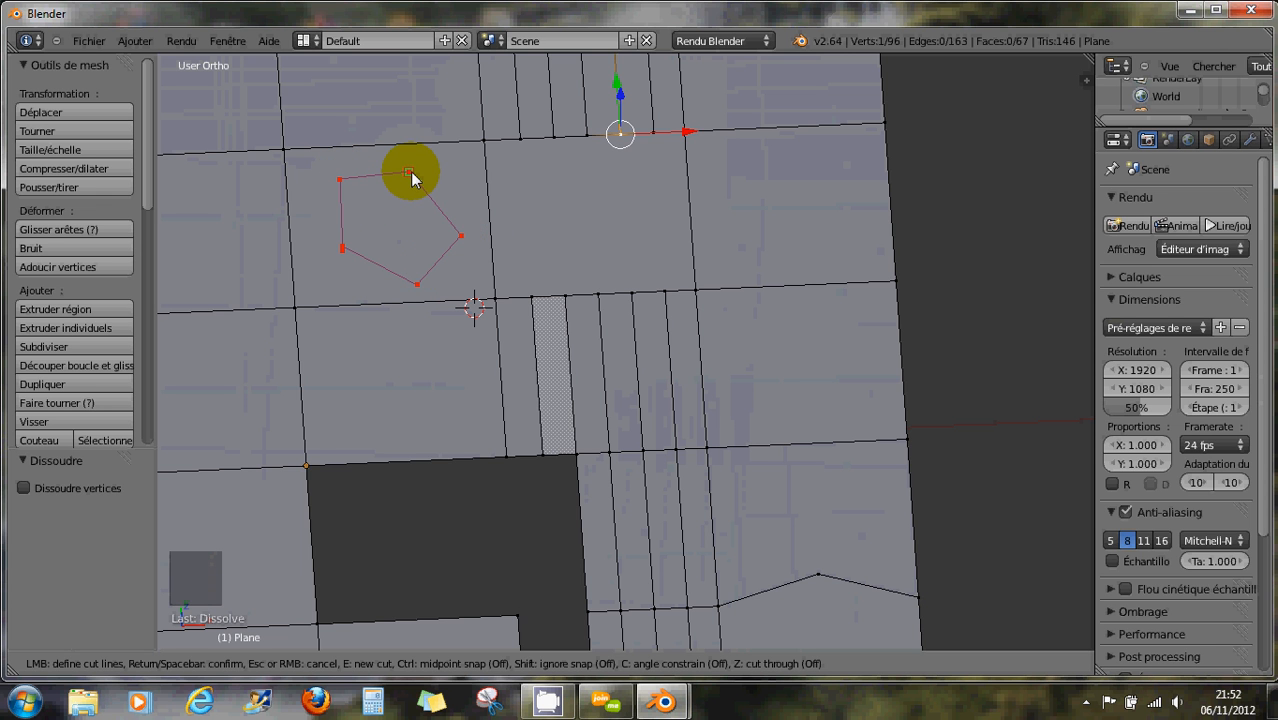
pyautogui.click(410, 171)
pyautogui.press('Return')
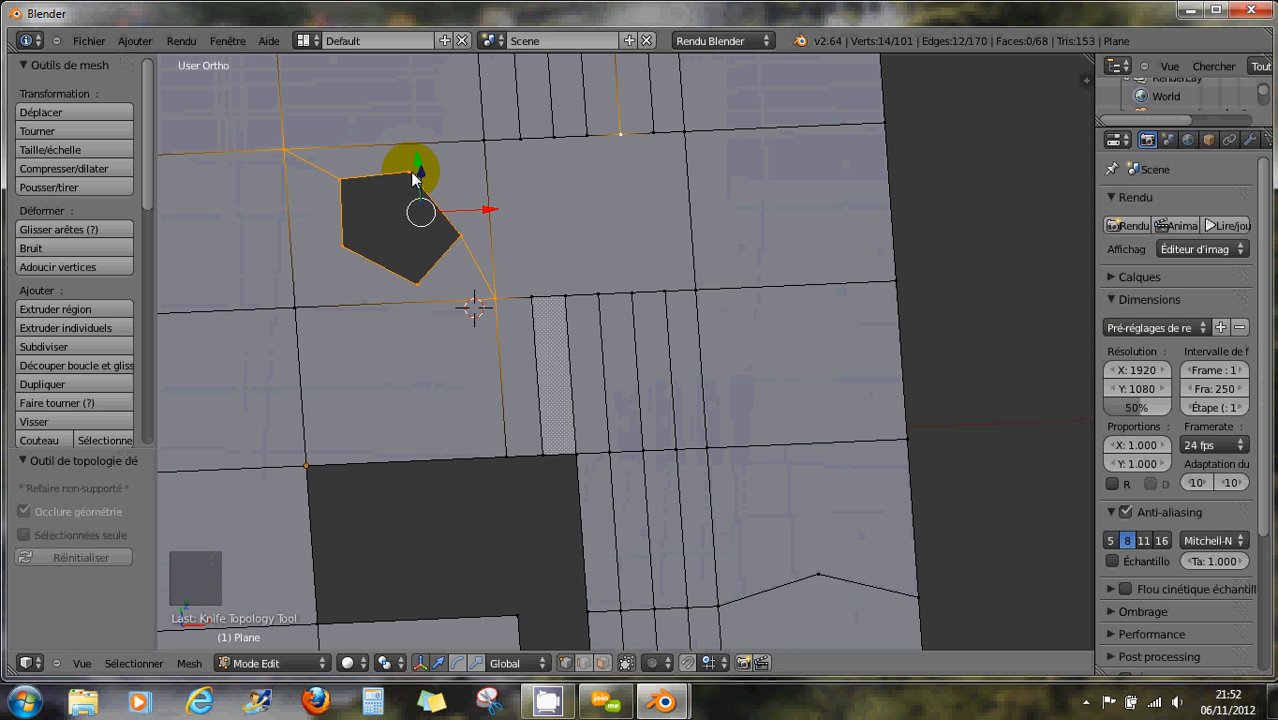
# - Examine the pentagon cut and the edges linking it to the surrounding face's corners from several angles
pyautogui.scroll(2, 442, 266)
pyautogui.moveTo(442, 271); pyautogui.dragTo(512, 181, button='middle')
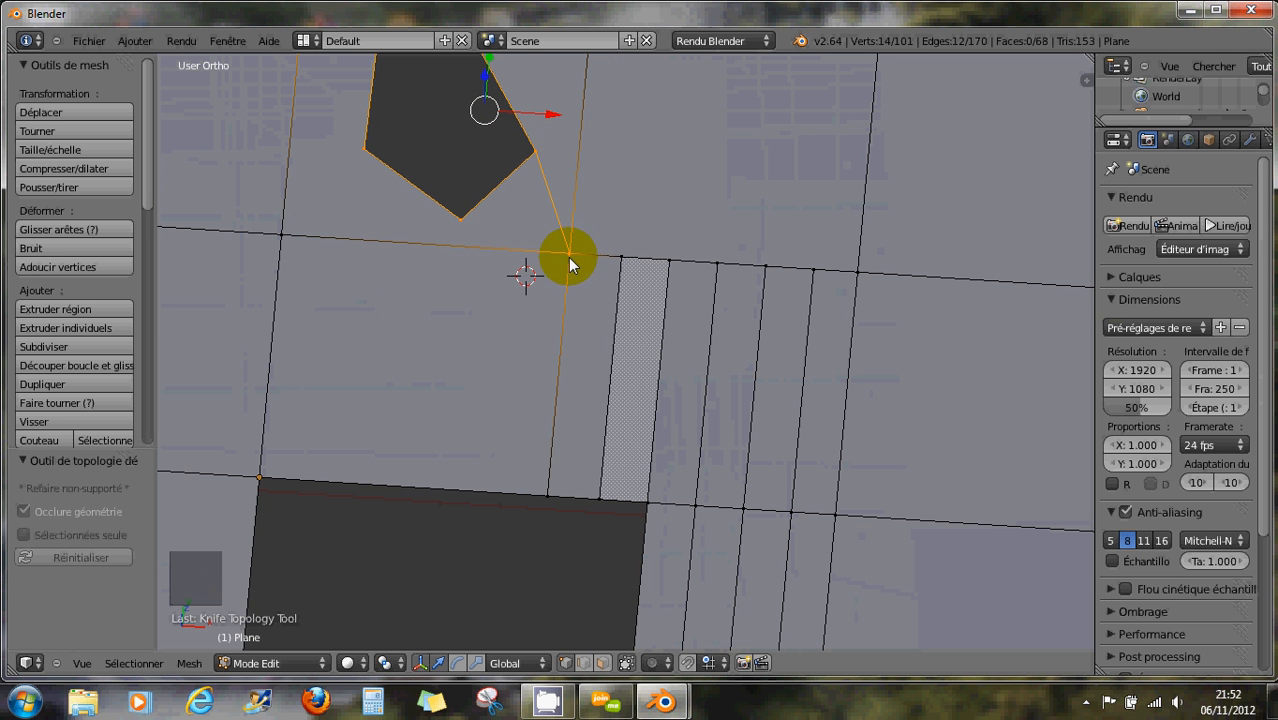
pyautogui.scroll(-2, 550, 247)
pyautogui.moveTo(472, 182); pyautogui.dragTo(432, 342, button='middle')
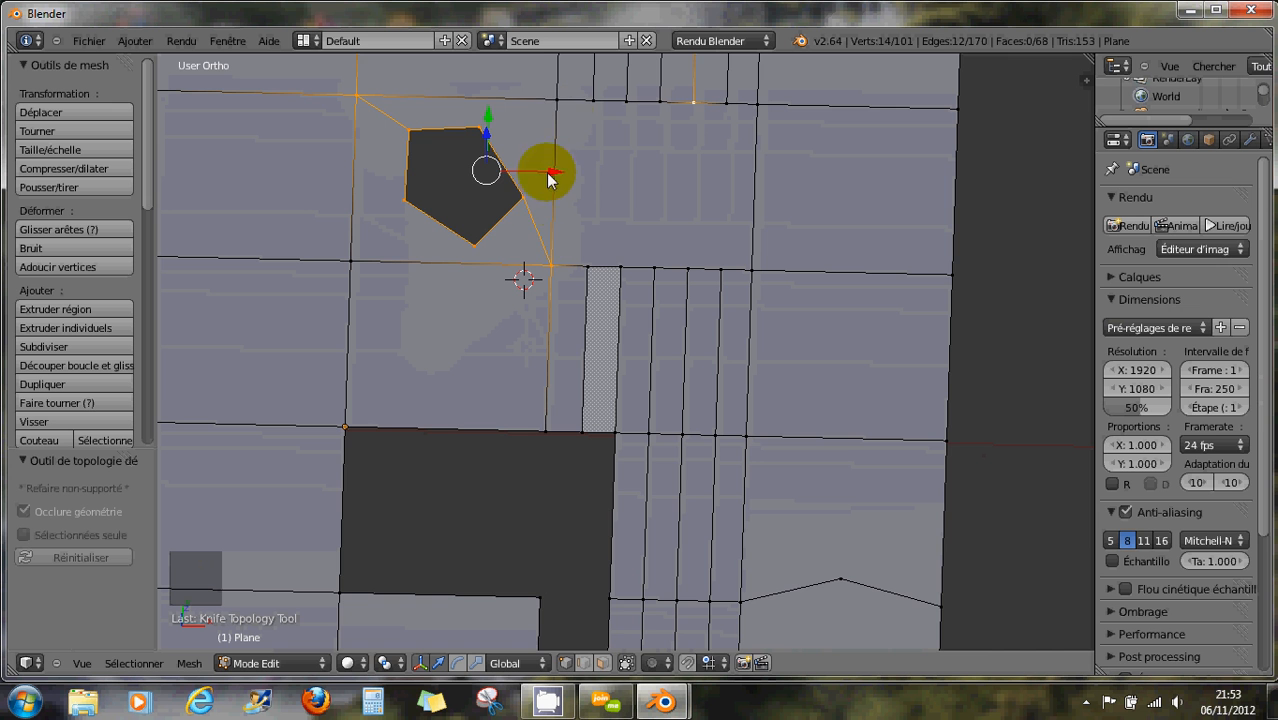
pyautogui.scroll(-4, 539, 209)
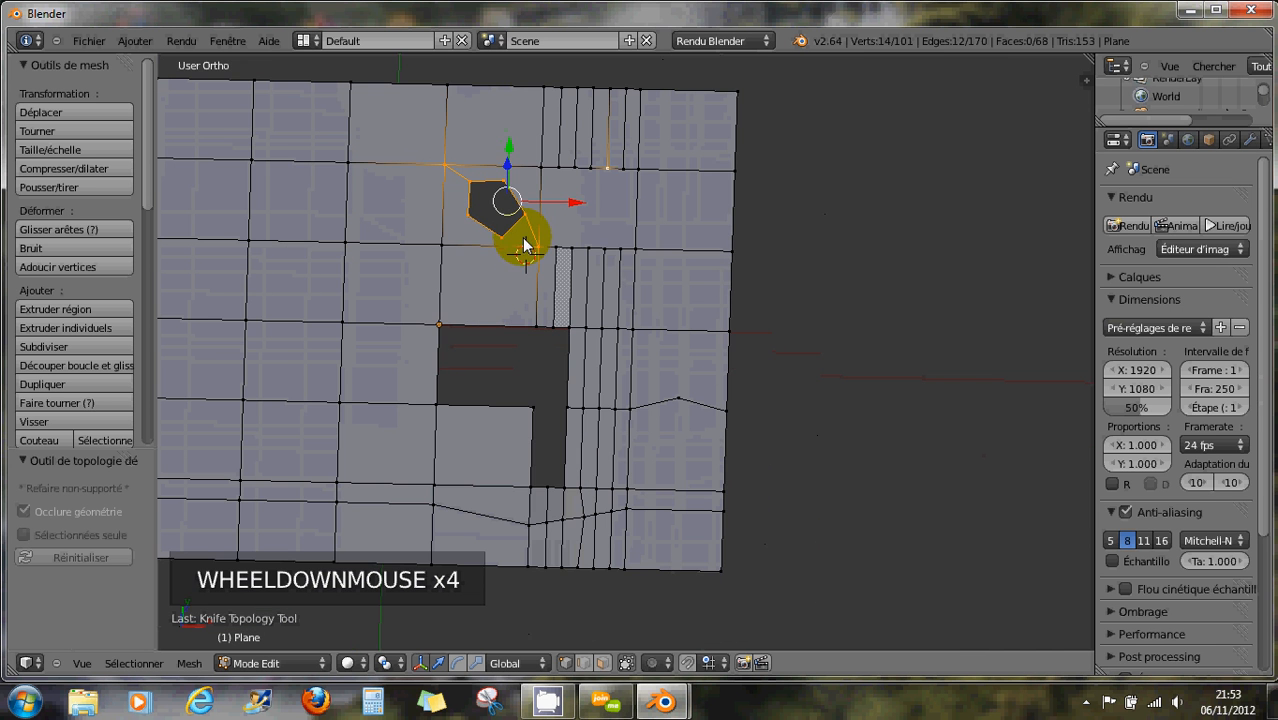
pyautogui.moveTo(467, 241)
pyautogui.mouseDown(button='middle')
pyautogui.moveTo(490, 259)
pyautogui.moveTo(484, 271)
pyautogui.moveTo(465, 251)
pyautogui.mouseUp(button='middle')
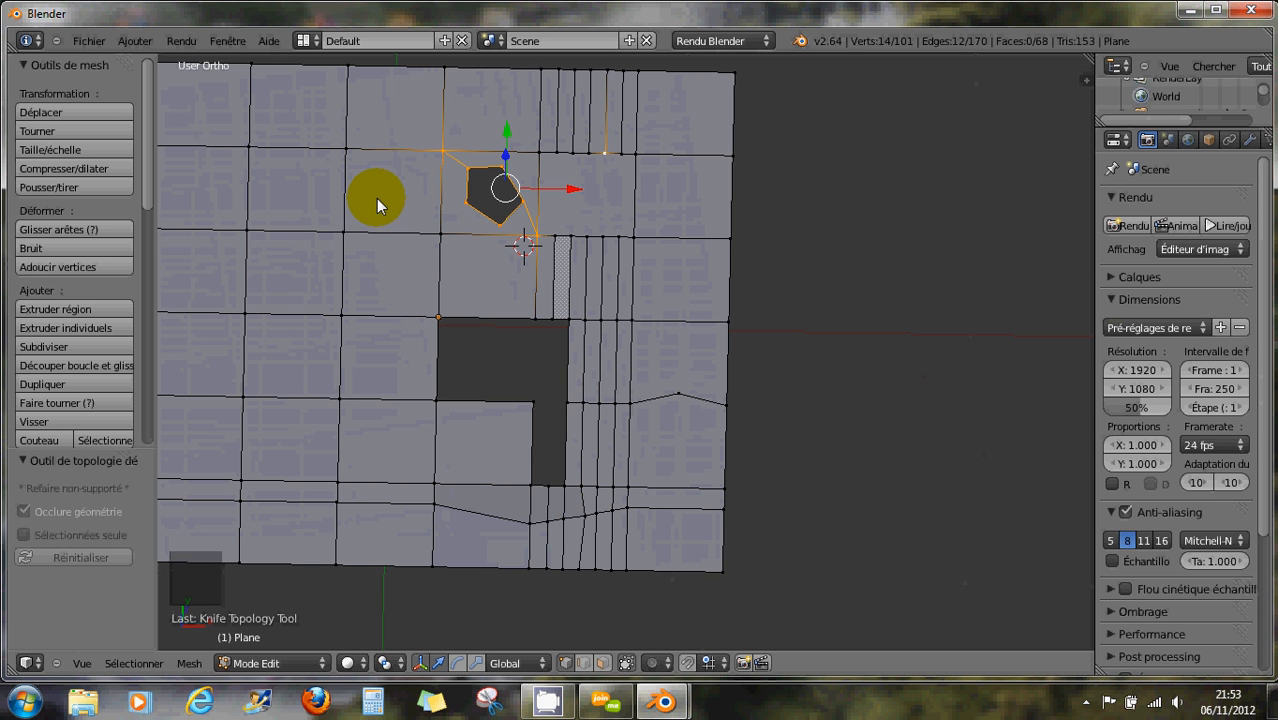
# - Cut a horizontal edge with the Knife across the face in the second column from the left, just above the X axis
pyautogui.press('k')
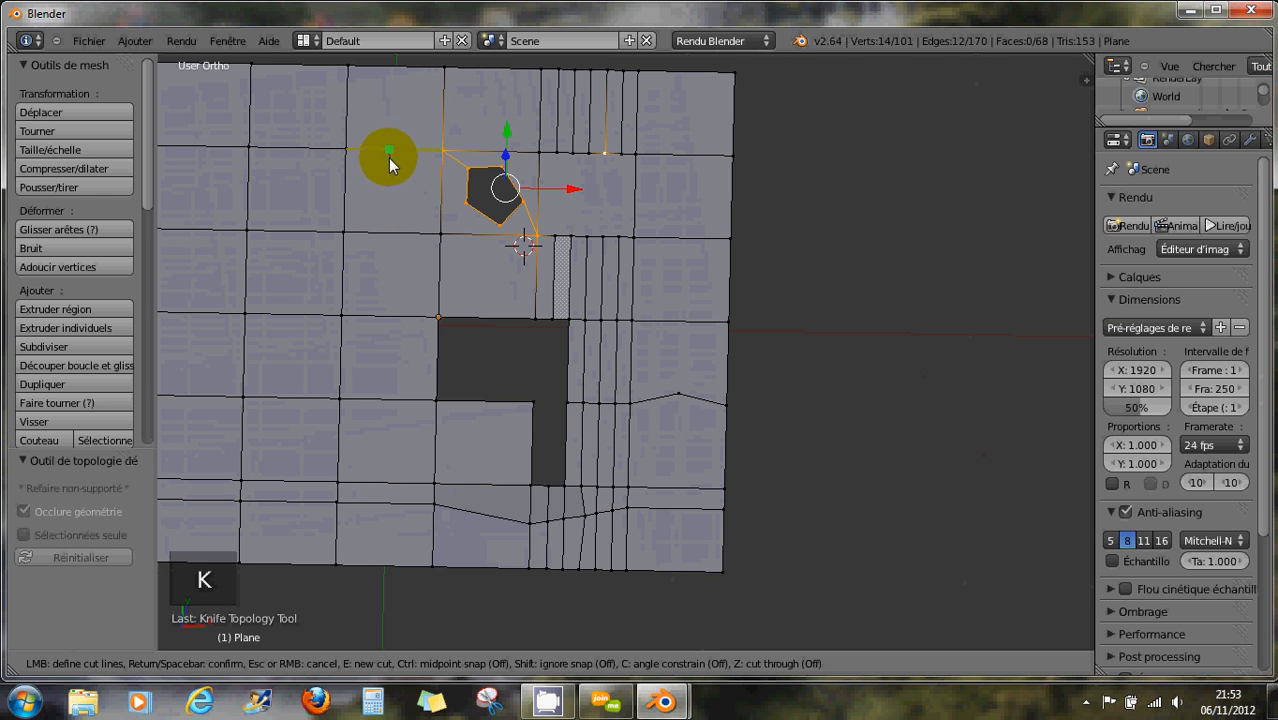
pyautogui.rightClick(409, 214)
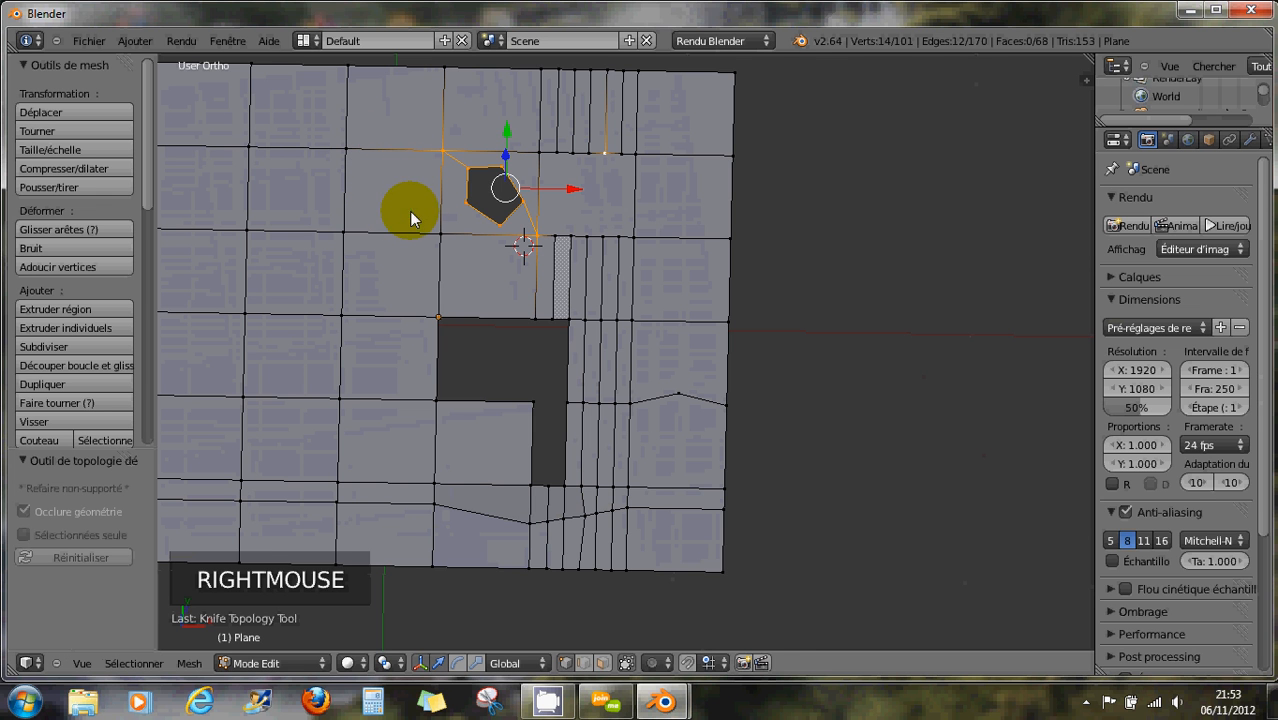
pyautogui.scroll(1, 388, 233)
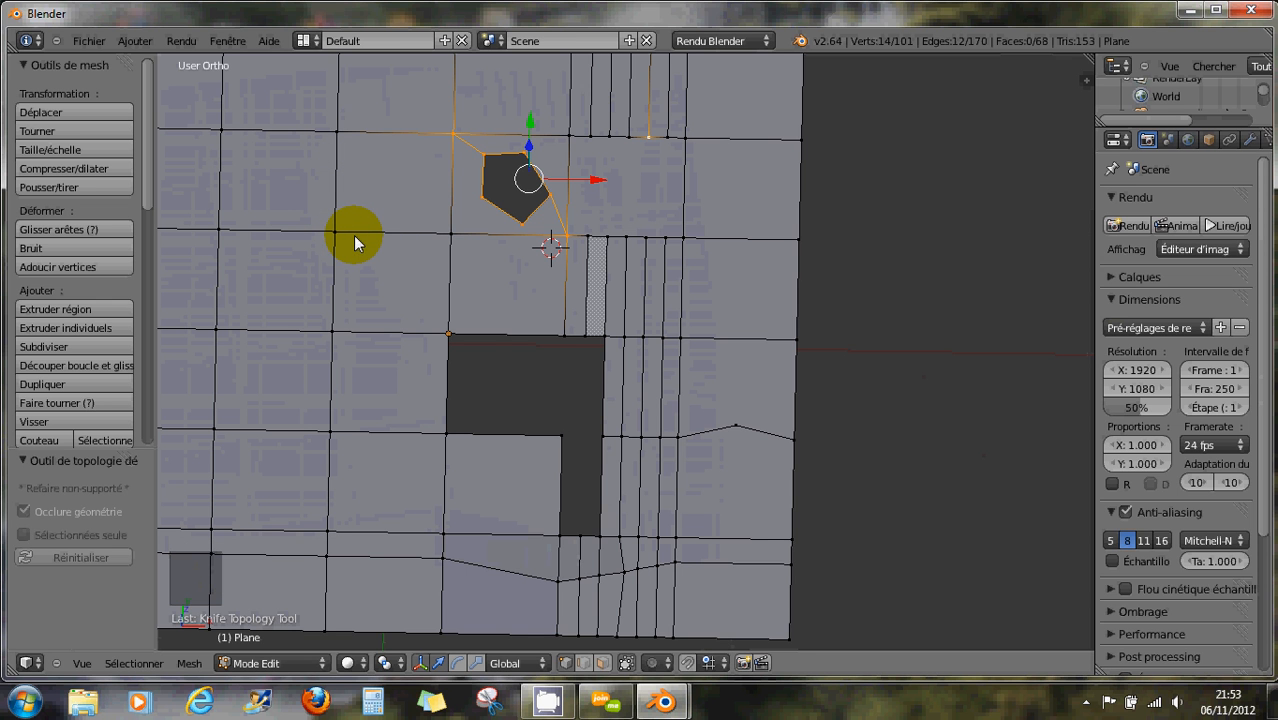
pyautogui.press('k')
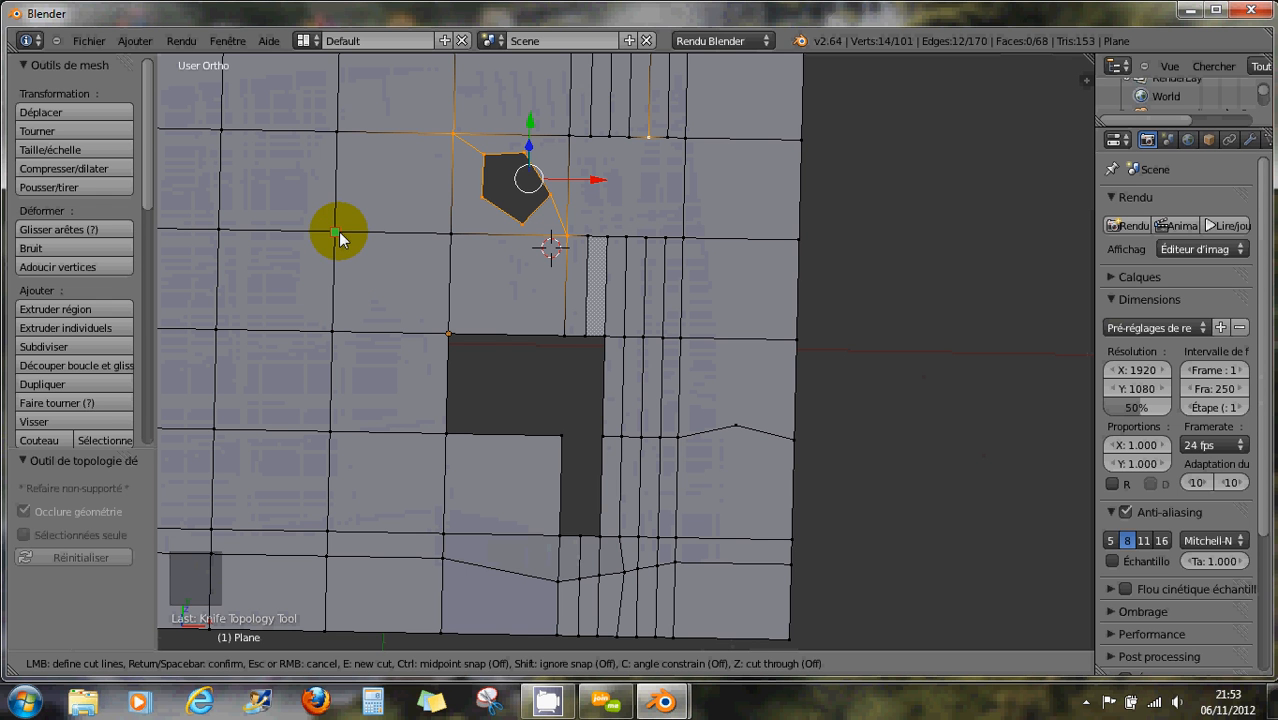
pyautogui.click(338, 278)
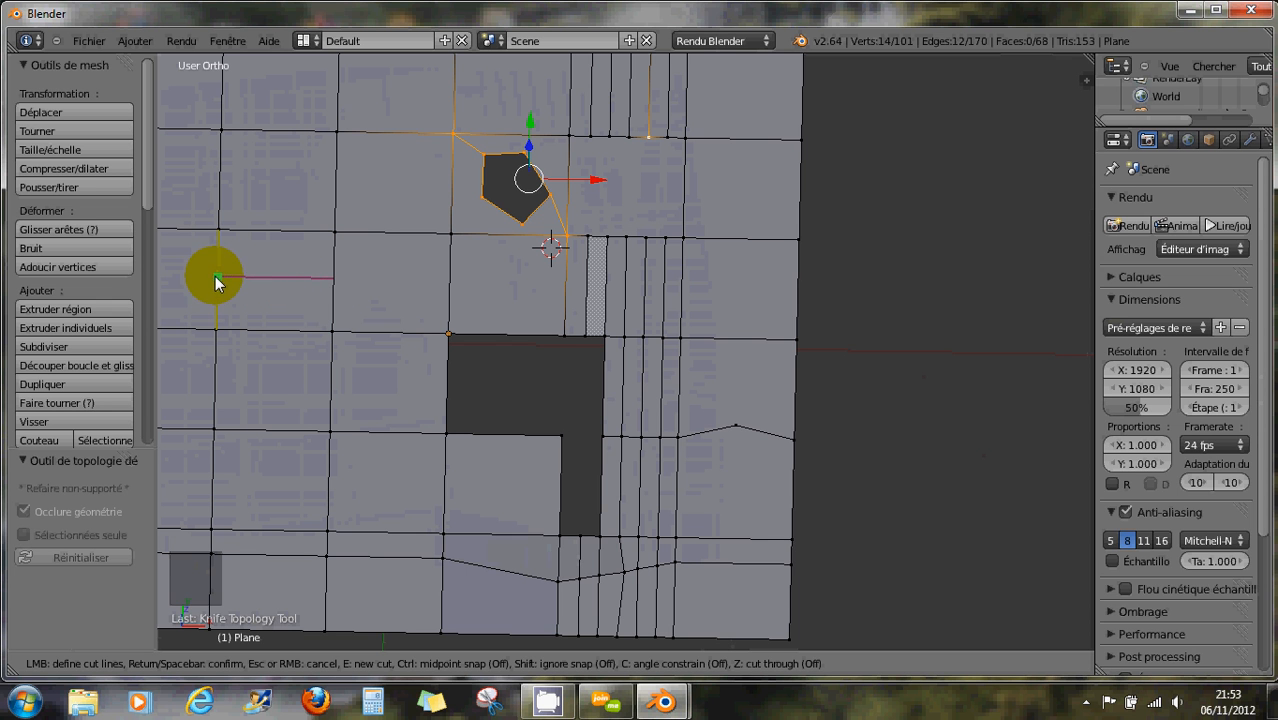
pyautogui.click(215, 277)
pyautogui.press('Return')
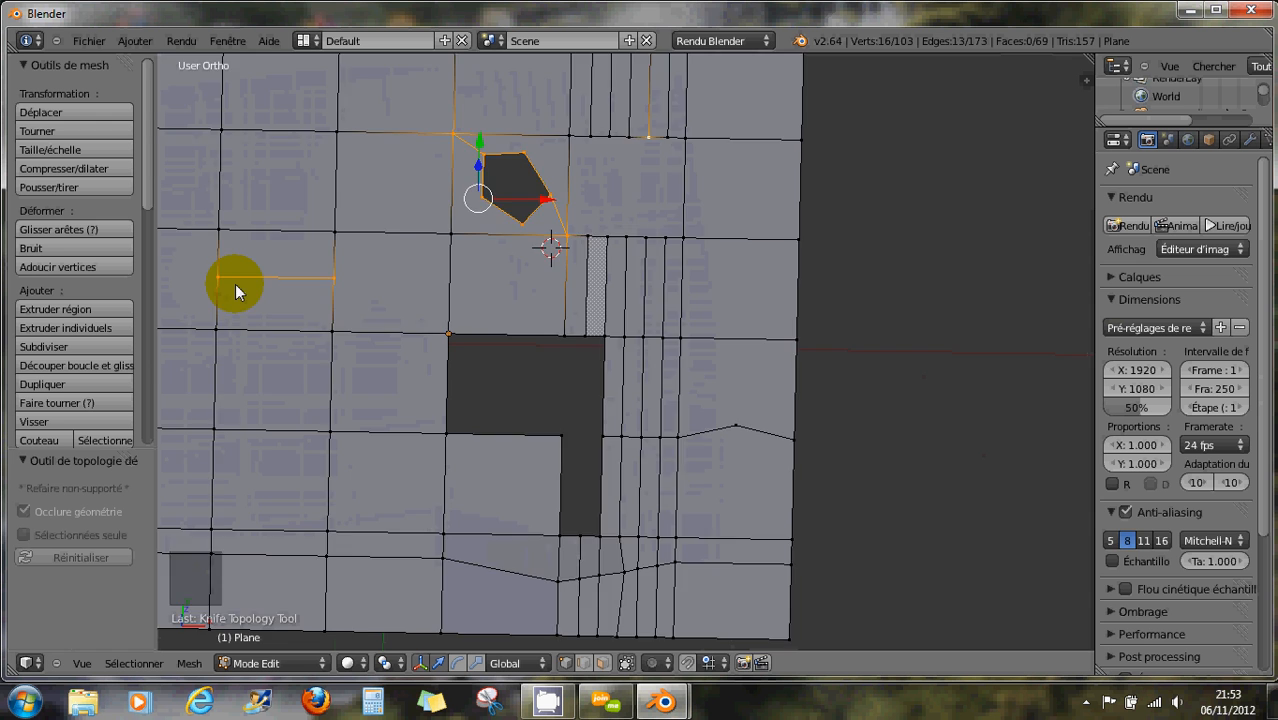
# - Knife-cut from that face's lower edge through the horizontal cut's right end to its upper edge, continuing straight up to the plane's top border
pyautogui.scroll(-2, 235, 284)
pyautogui.keyDown('shift'); pyautogui.moveTo(270, 287); pyautogui.dragTo(417, 291, button='middle'); pyautogui.keyUp('shift')
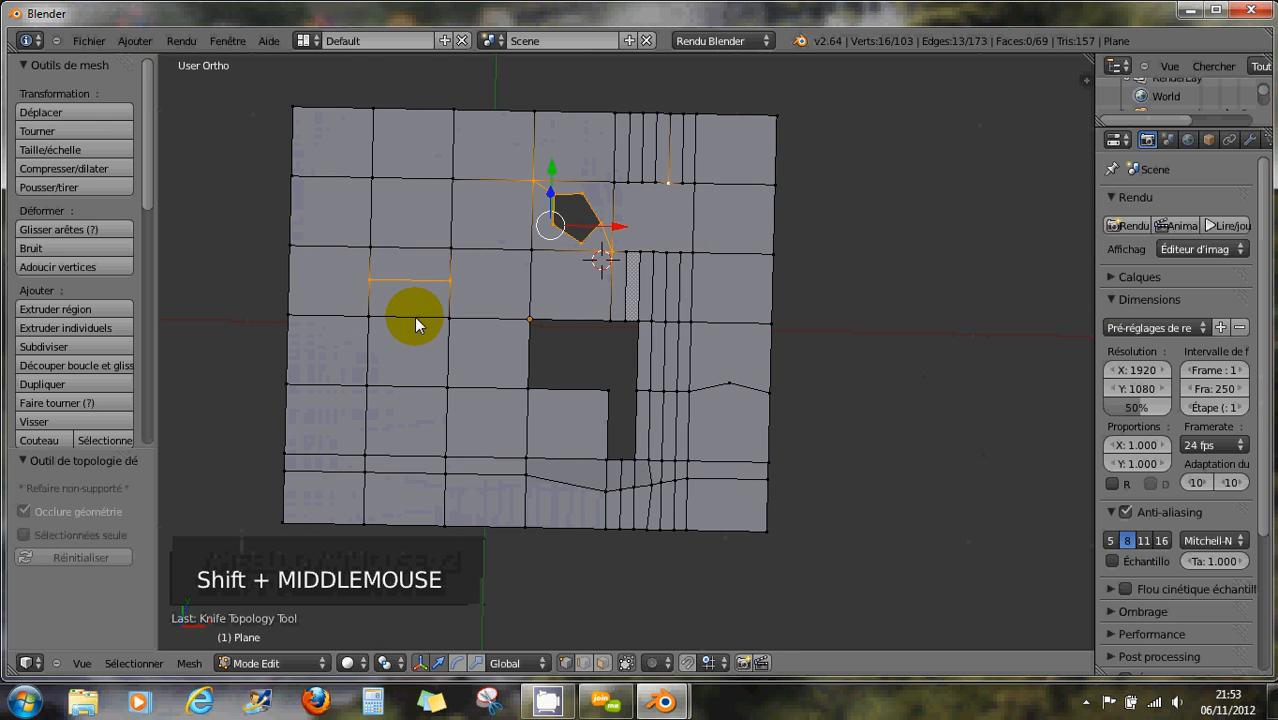
pyautogui.press('k')
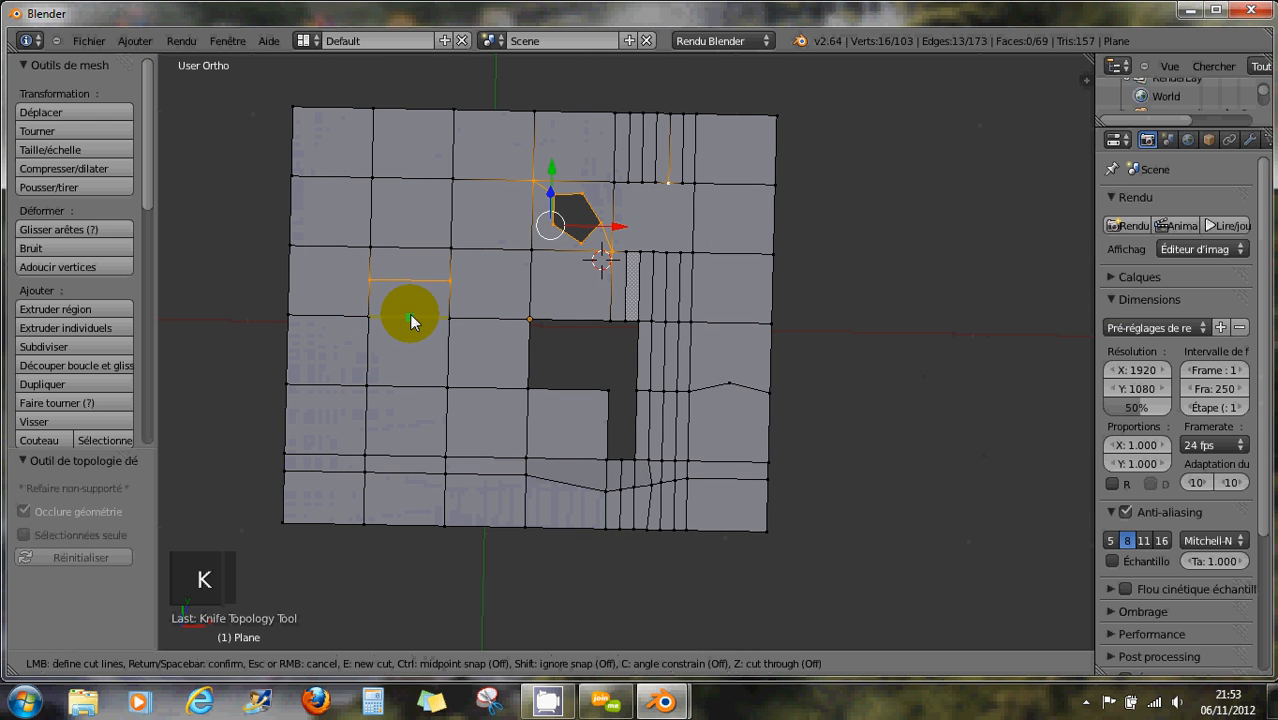
pyautogui.click(449, 281)
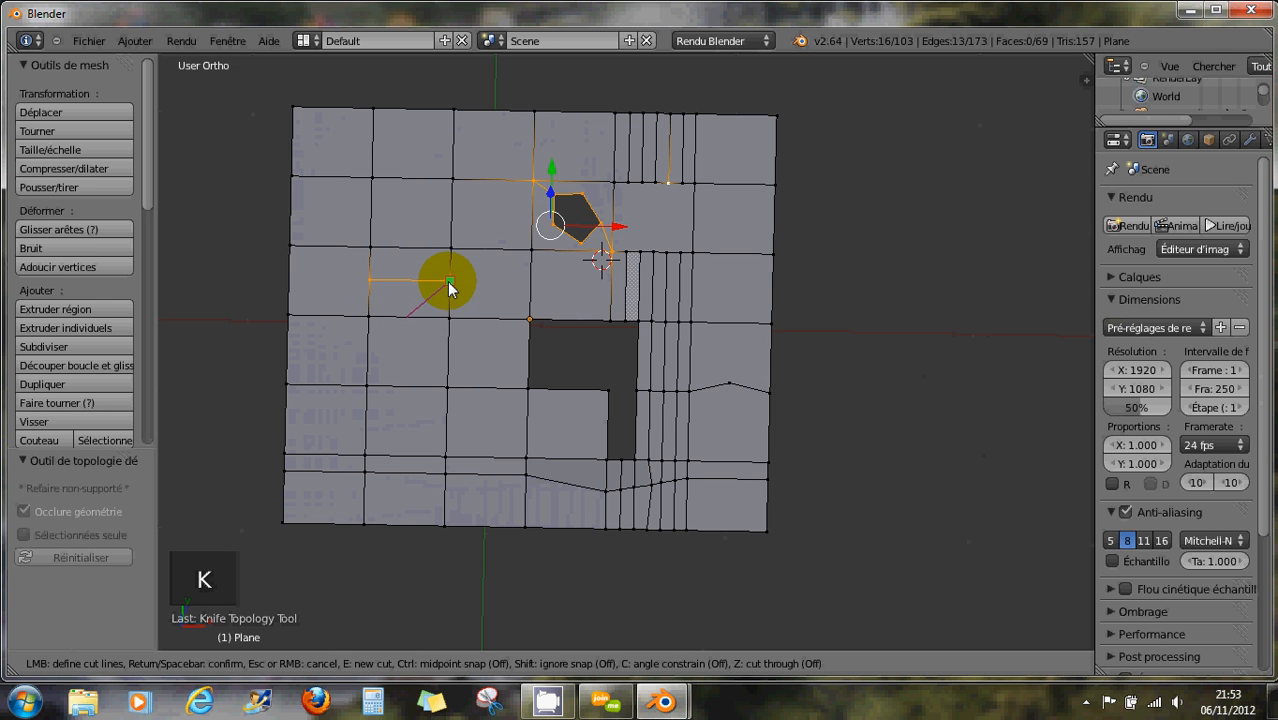
pyautogui.click(408, 248)
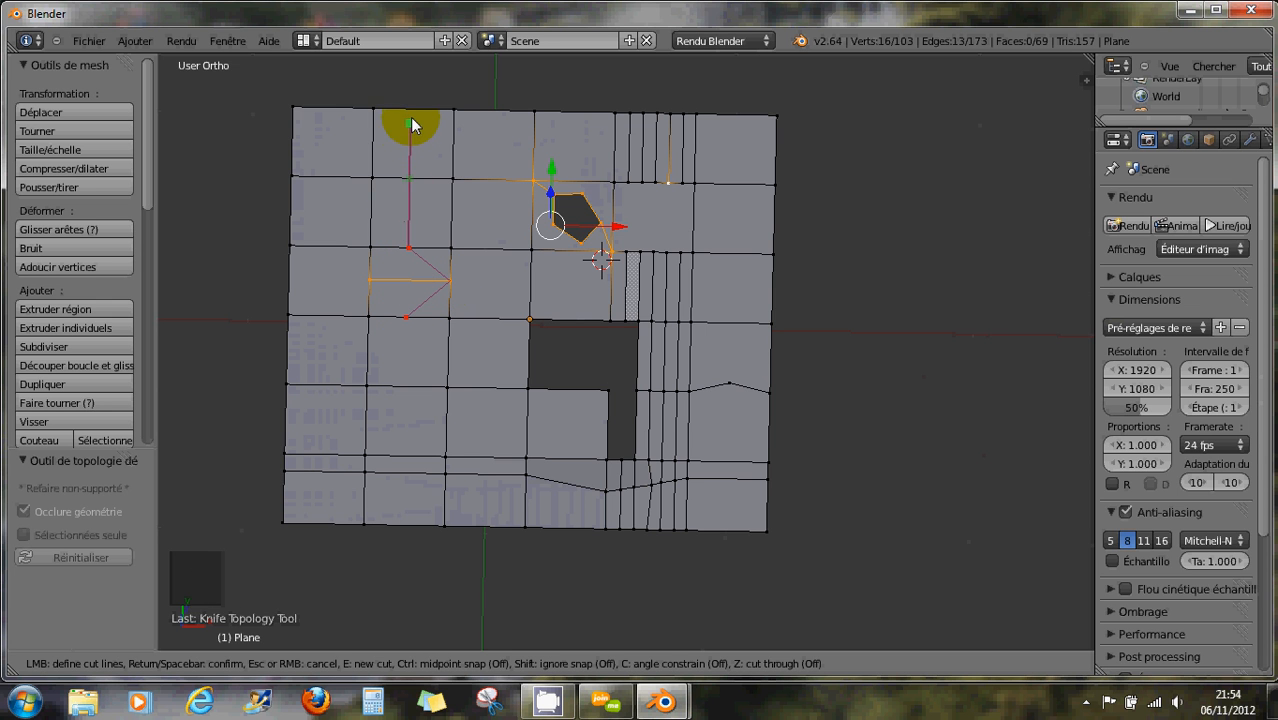
pyautogui.click(410, 112)
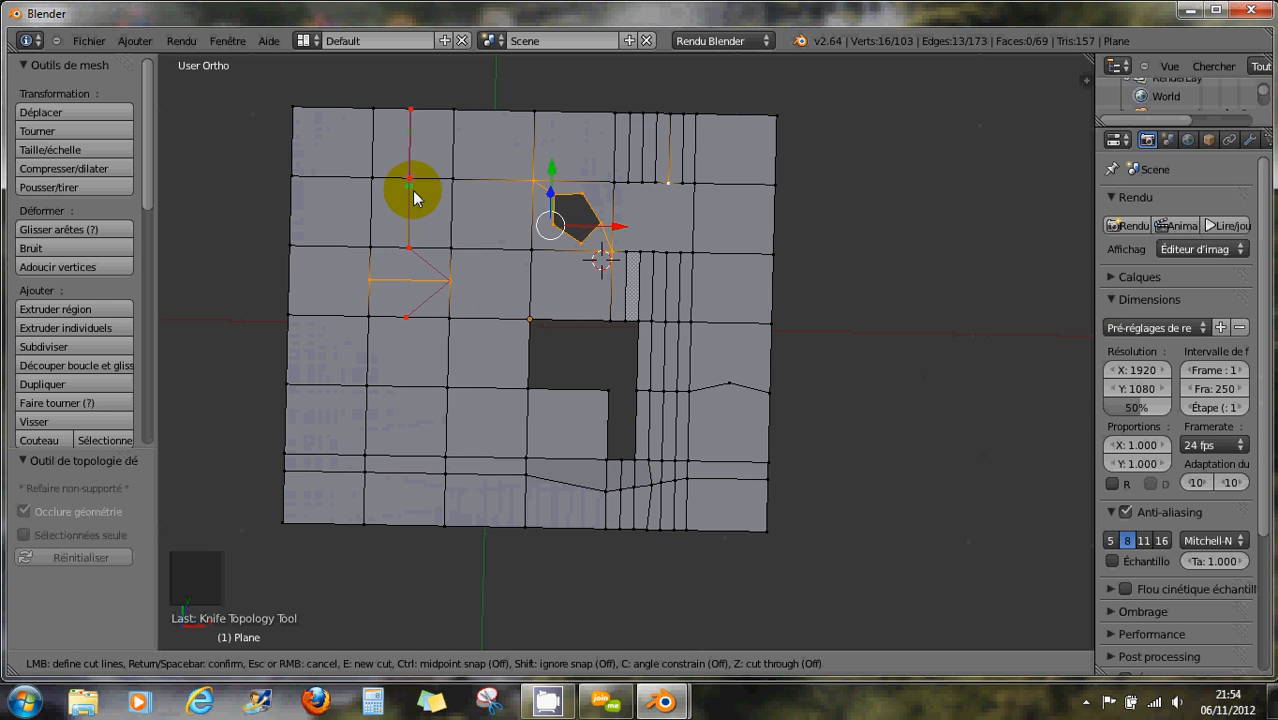
pyautogui.press('Return')
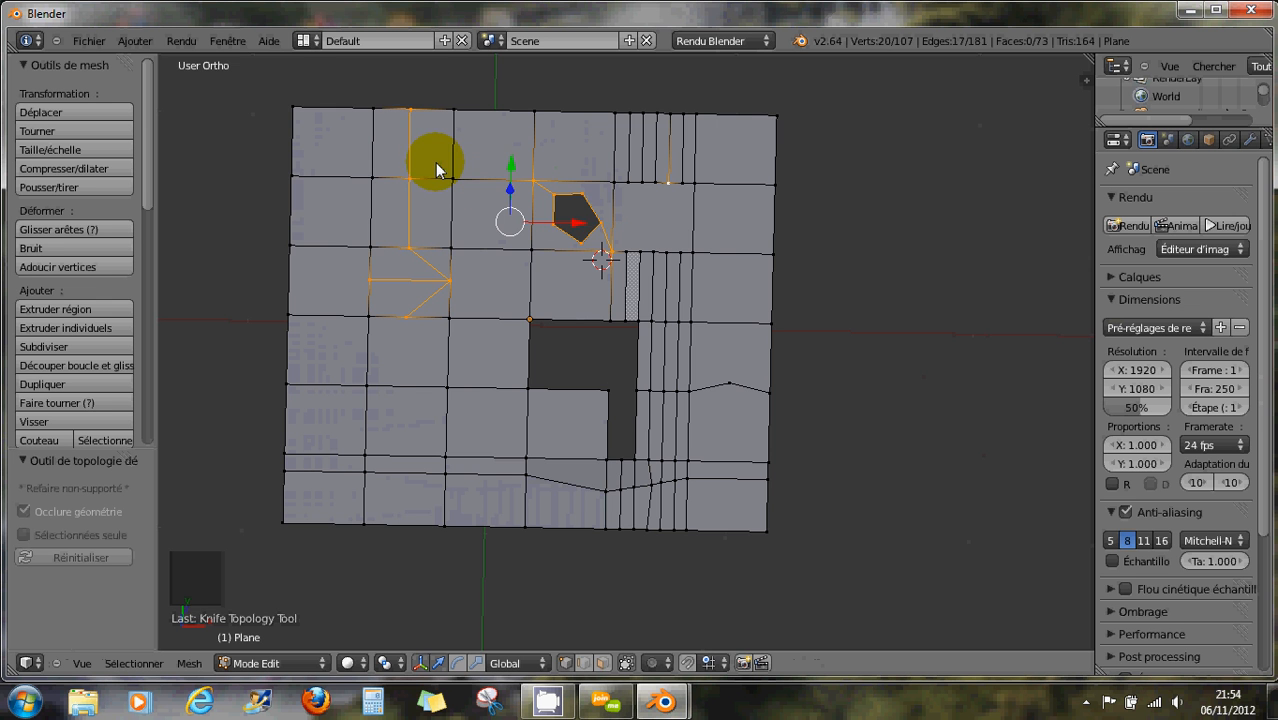
pyautogui.scroll(3, 419, 141)
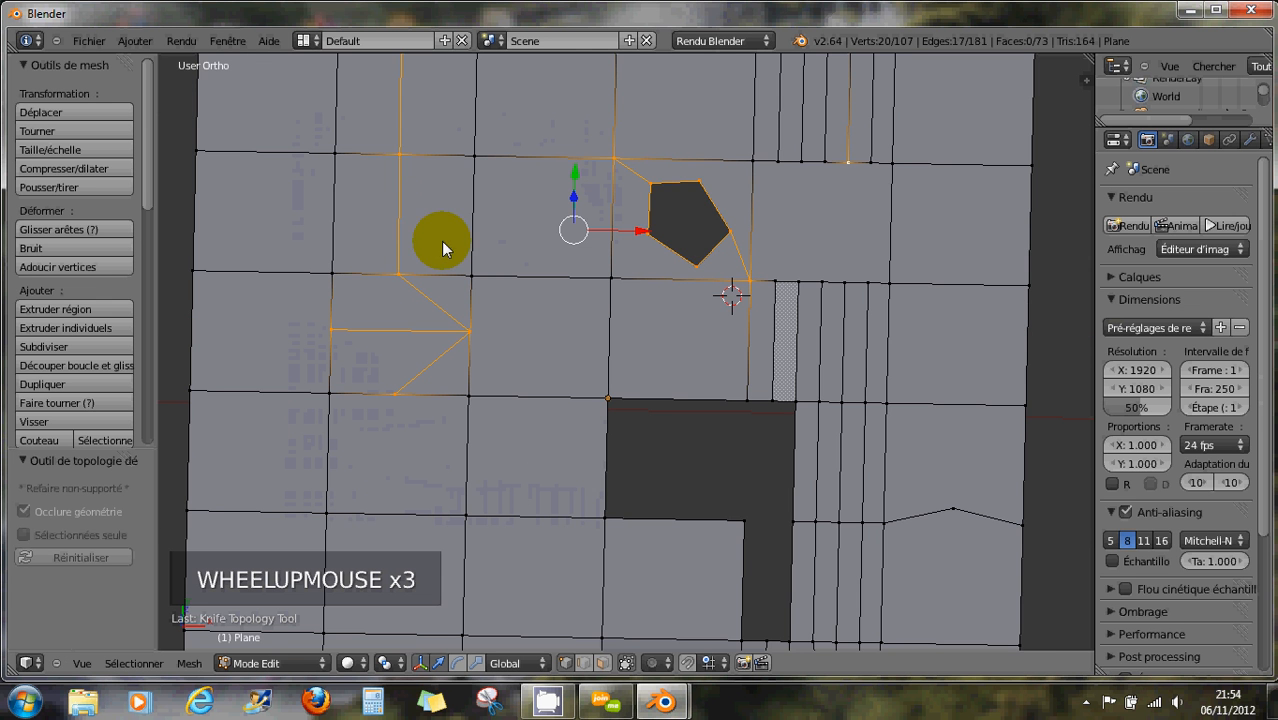
# - Knife-cut a slanted line from the plane's left border across three columns to the lower edge of the face beside the L-shaped hole
pyautogui.keyDown('shift'); pyautogui.moveTo(465, 295); pyautogui.dragTo(485, 84, button='middle'); pyautogui.keyUp('shift')
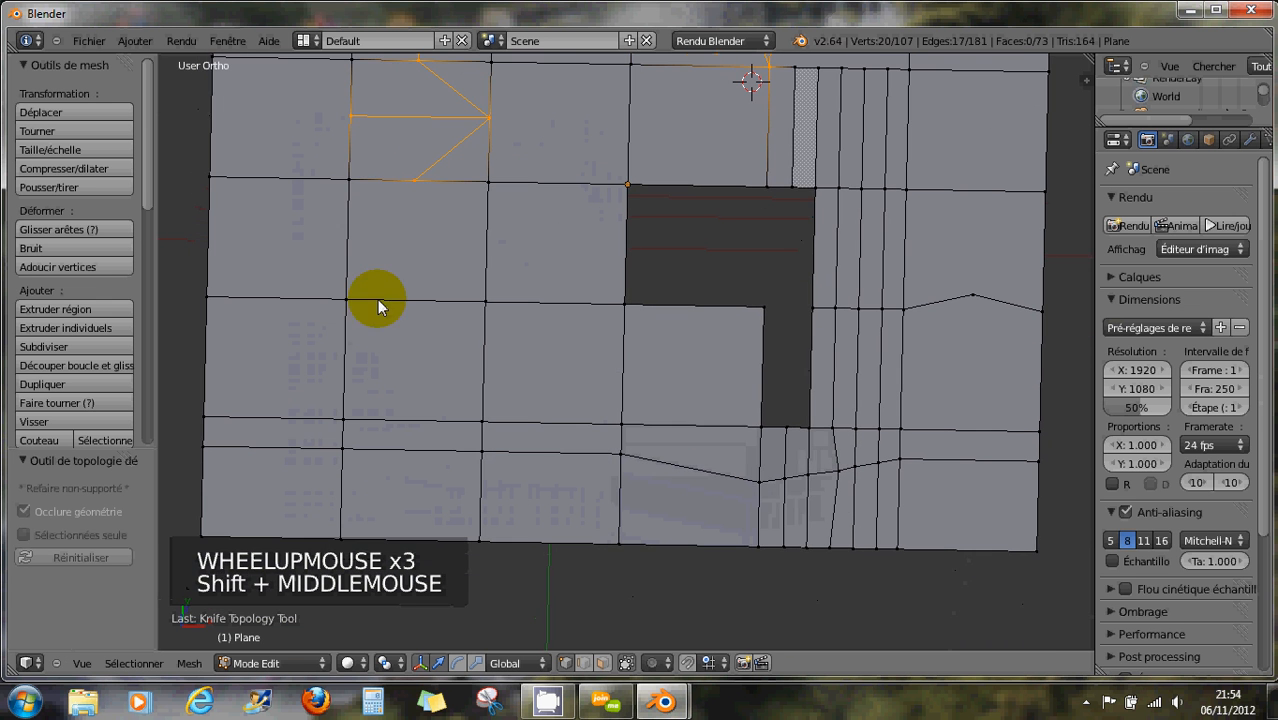
pyautogui.press('k')
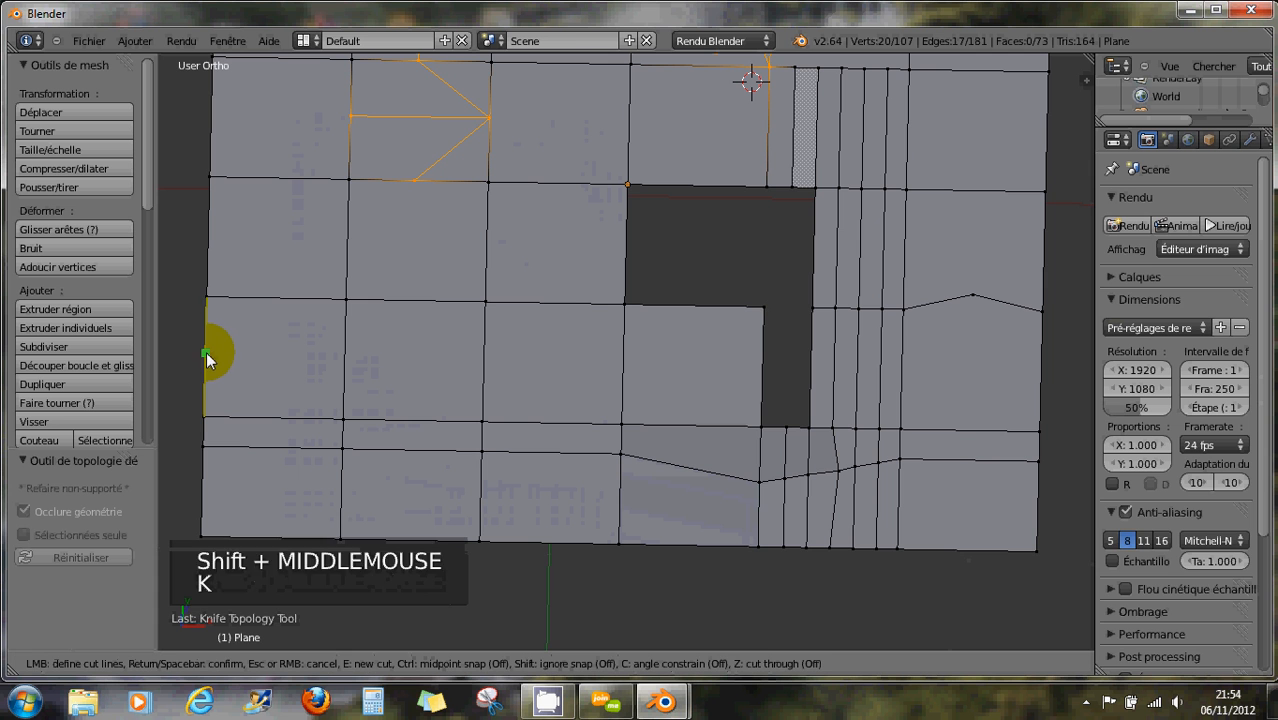
pyautogui.click(207, 354)
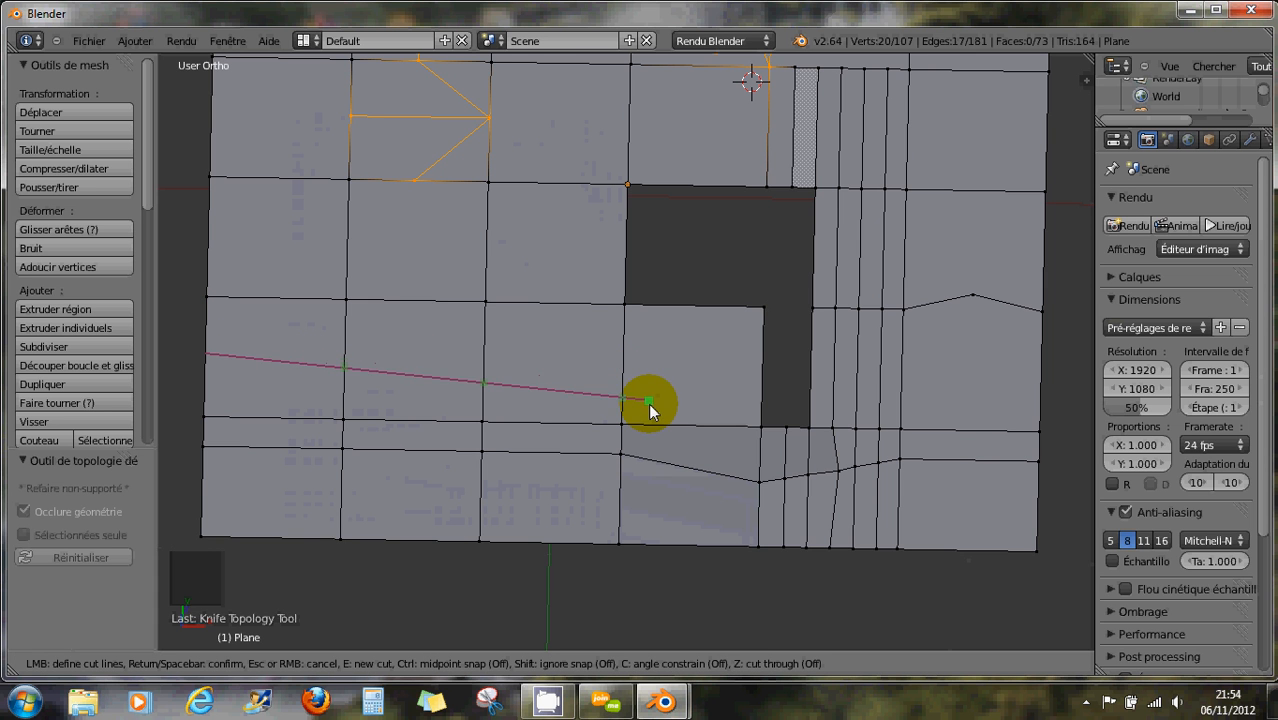
pyautogui.click(693, 428)
pyautogui.press('Return')
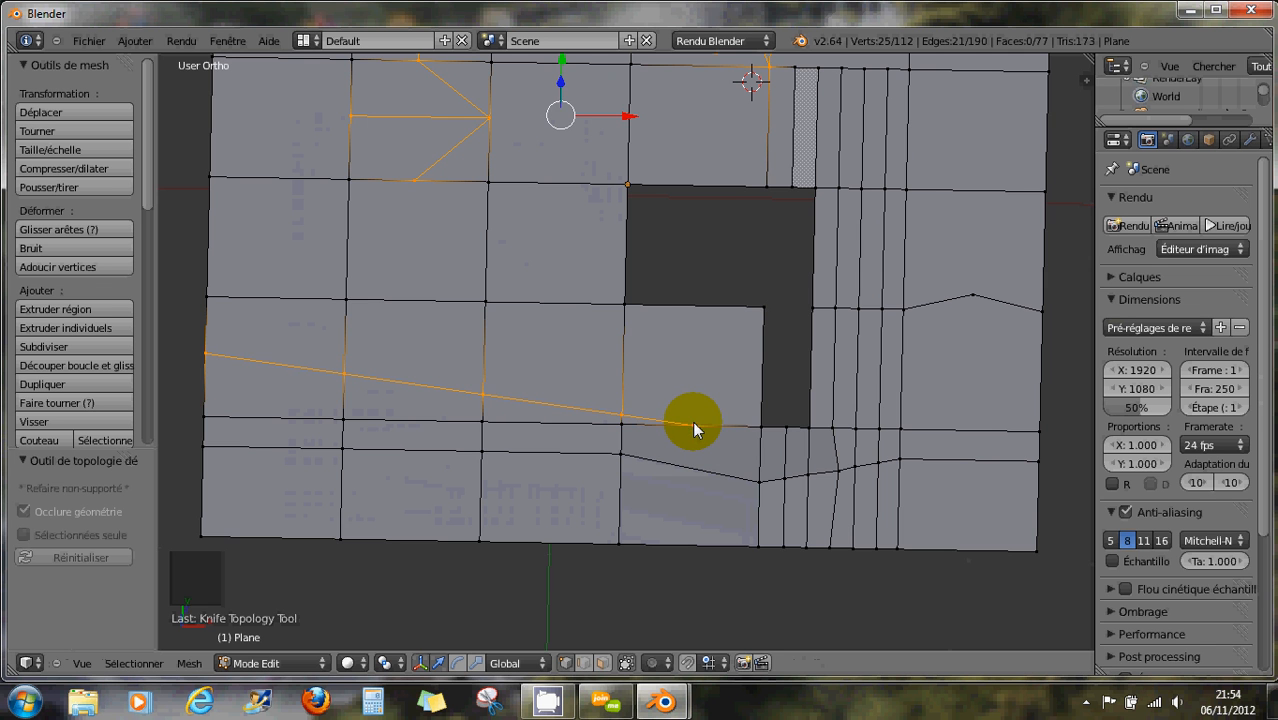
# - Move the slanted cut's three intermediate vertices upward one by one, raising the rightmost about 0.189 along Z
pyautogui.scroll(2, 472, 393)
pyautogui.rightClick(286, 360)
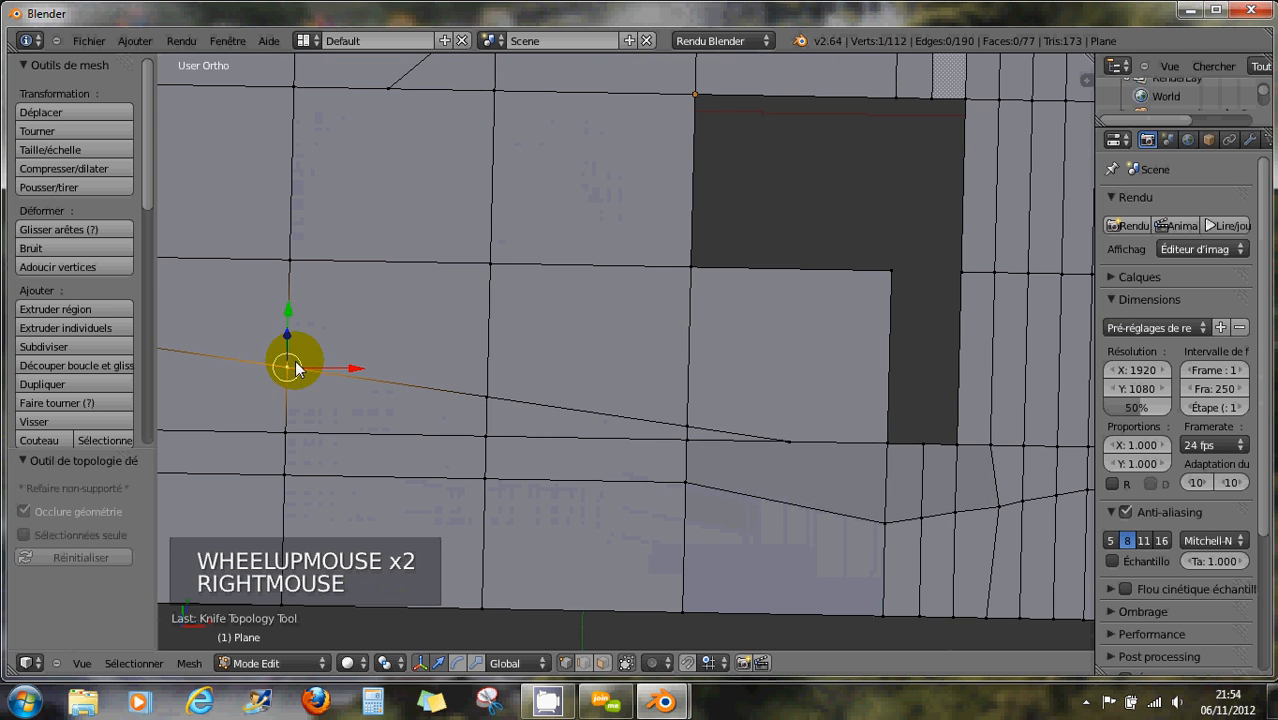
pyautogui.moveTo(292, 362); pyautogui.dragTo(316, 316)
pyautogui.rightClick(489, 393)
pyautogui.moveTo(493, 386); pyautogui.dragTo(531, 323)
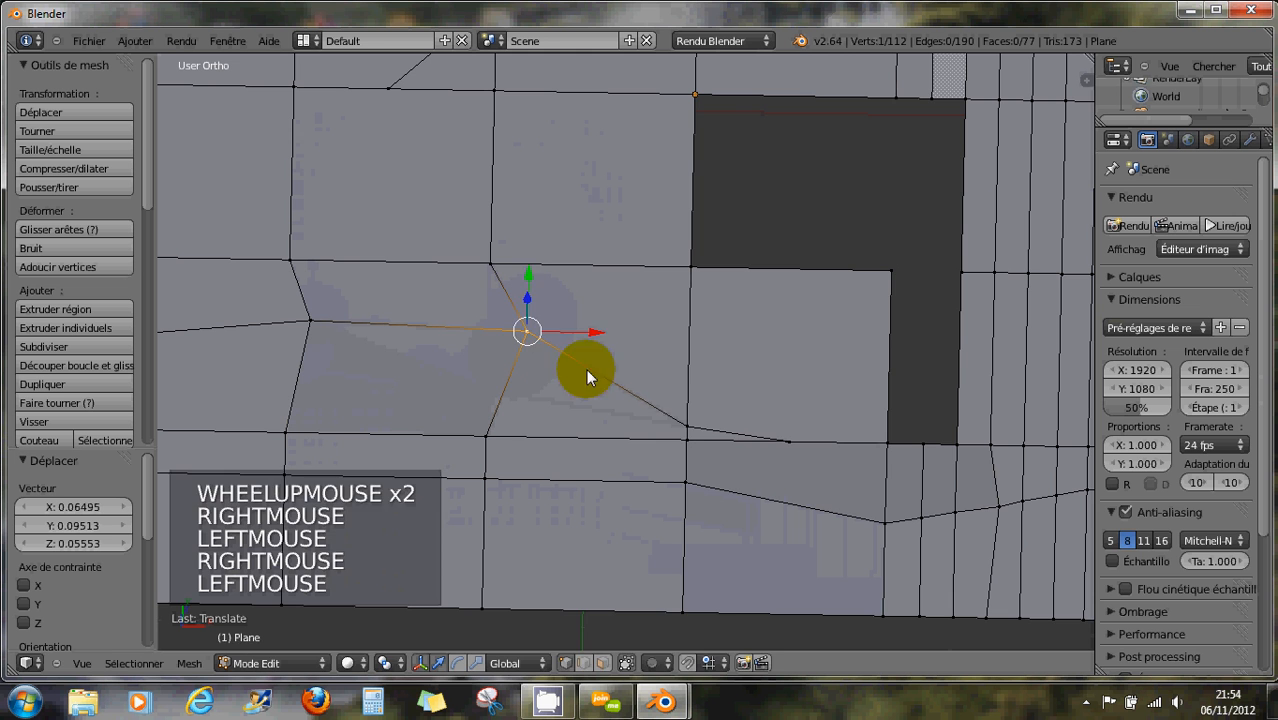
pyautogui.rightClick(686, 427)
pyautogui.moveTo(686, 422); pyautogui.dragTo(712, 362)
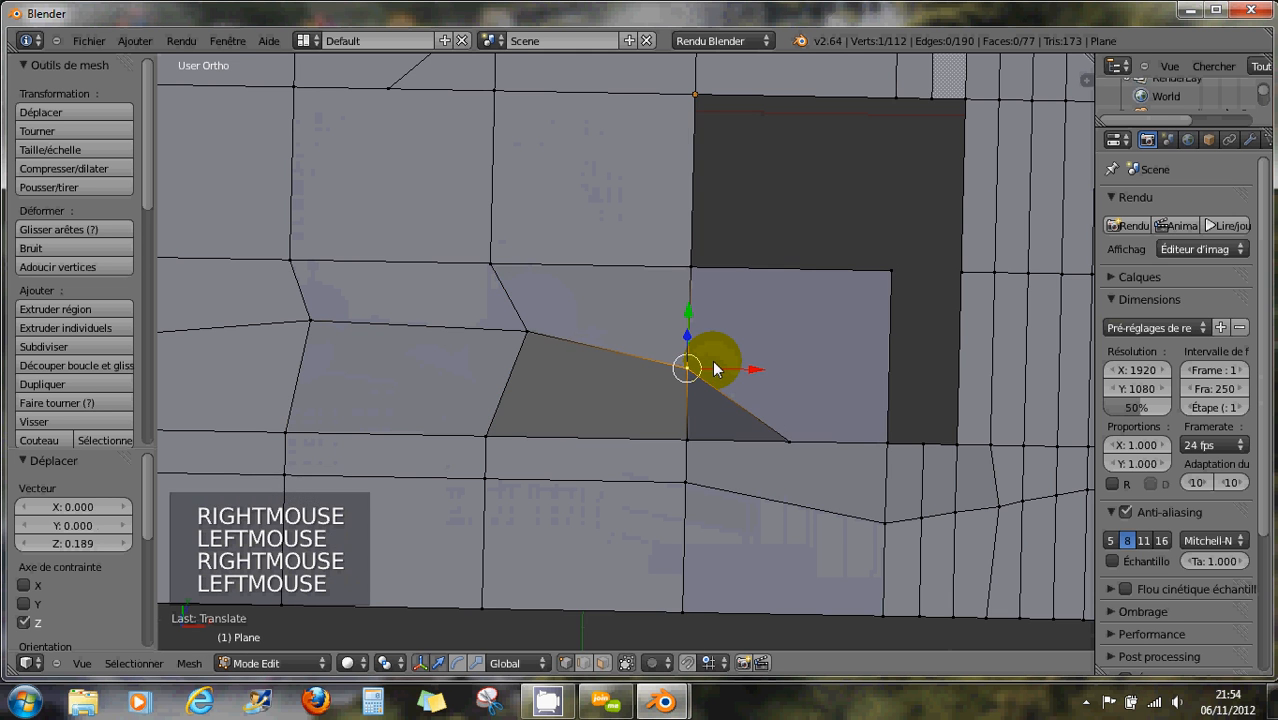
pyautogui.scroll(-2, 569, 376)
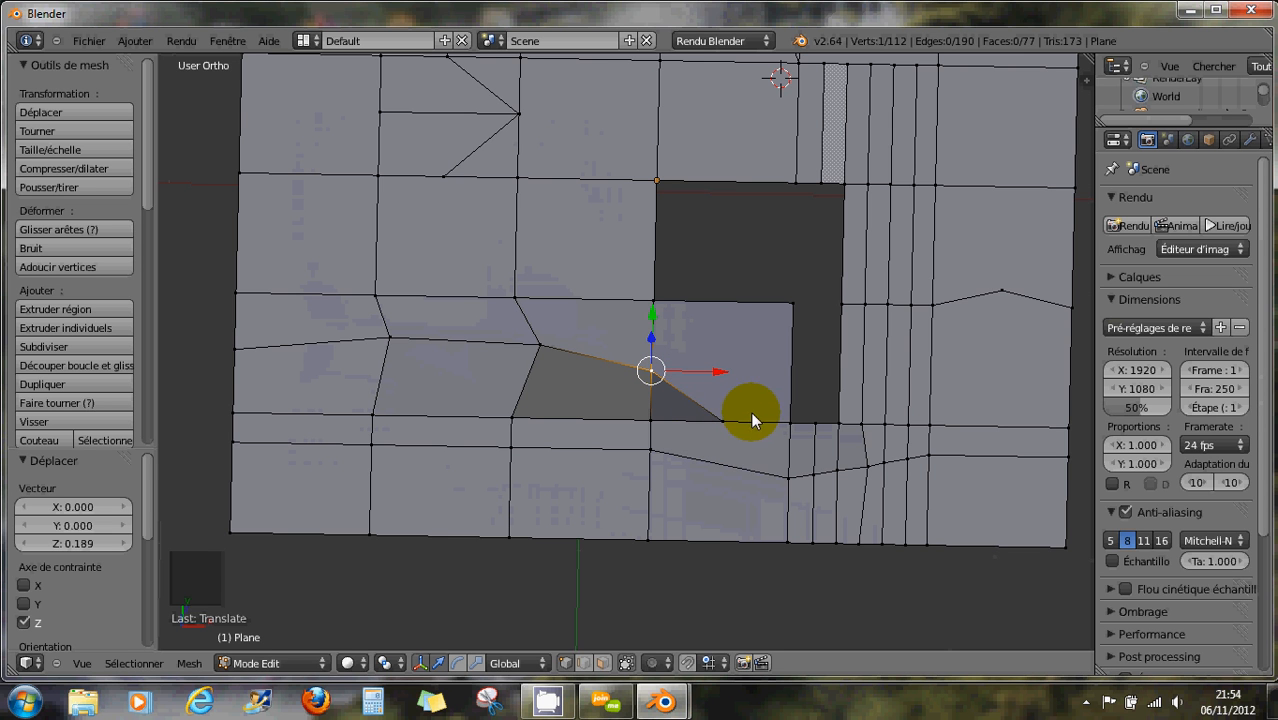
# - Knife-cut from the cut's last segment to the hole's inner corner and move the new vertex about X 0.033, Y 0.045, Z 0.026
pyautogui.press('k')
pyautogui.click(688, 397)
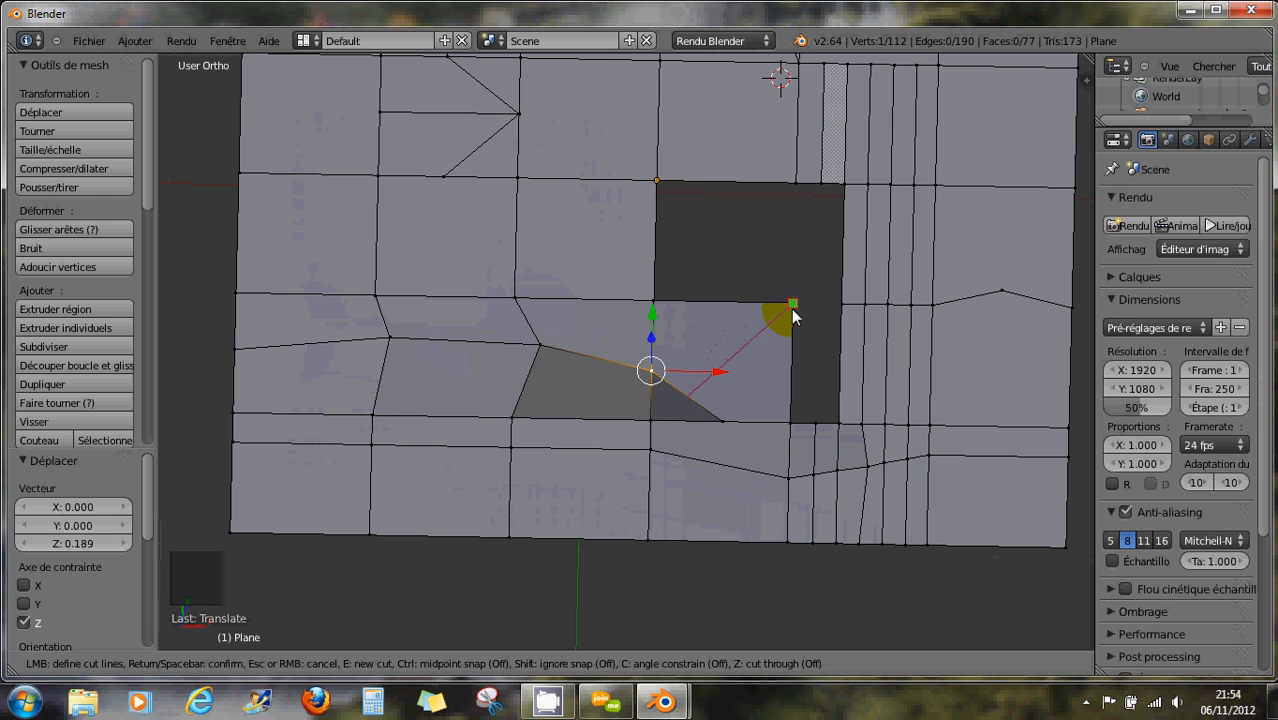
pyautogui.click(793, 312)
pyautogui.press('Return')
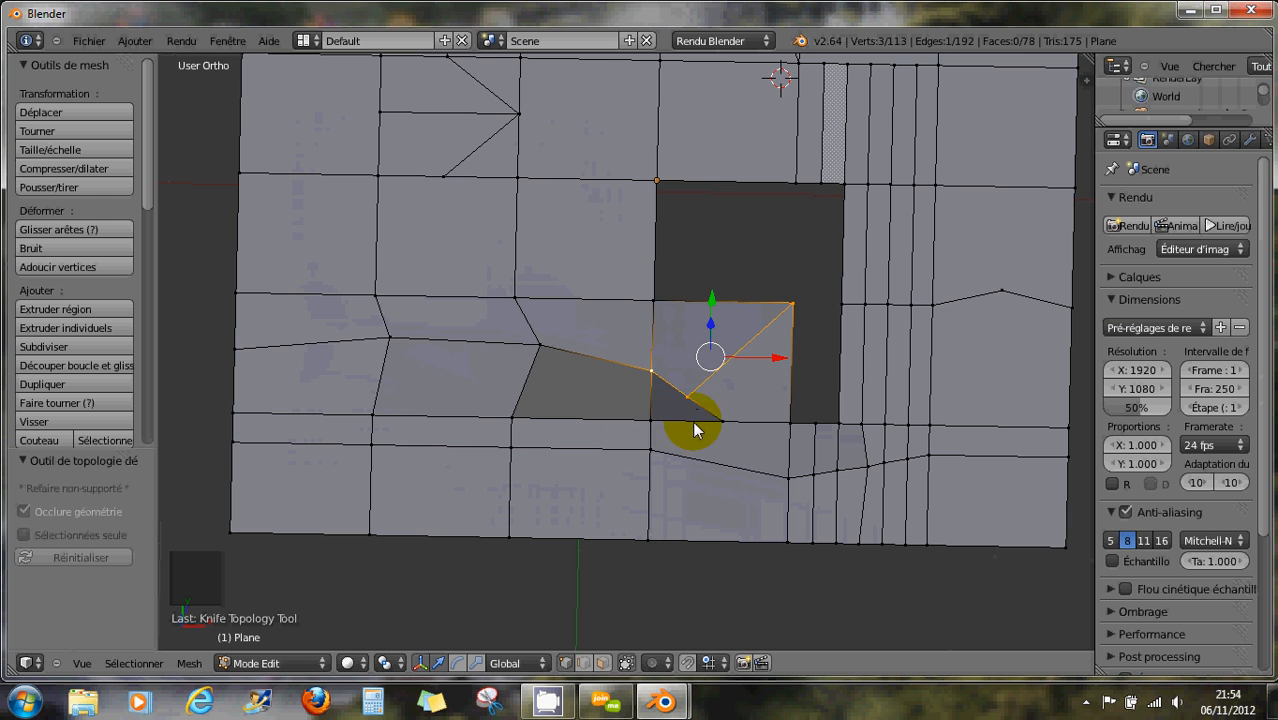
pyautogui.moveTo(684, 397); pyautogui.dragTo(699, 385, button='right')
pyautogui.click(699, 385)
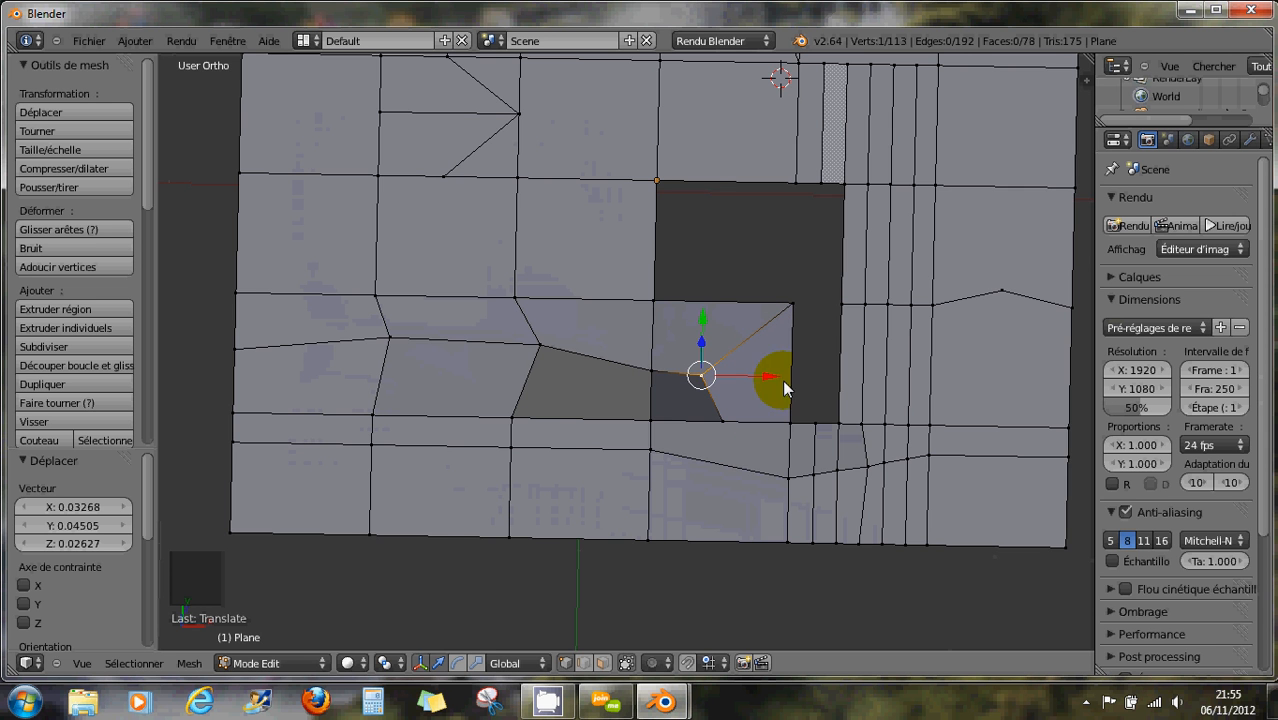
# - Add a horizontal loop cut near the middle of the leftmost column's face in the fourth row from the top
pyautogui.scroll(-2, 689, 439)
pyautogui.moveTo(585, 392); pyautogui.dragTo(627, 384, button='middle')
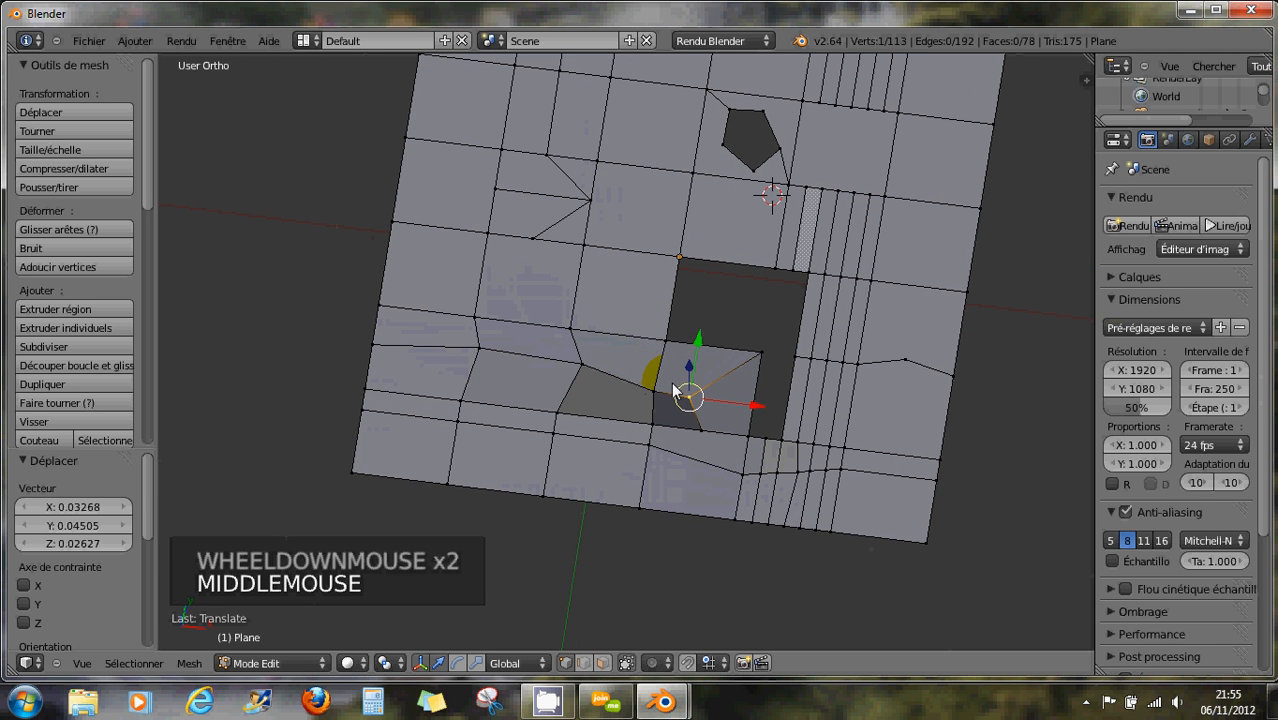
pyautogui.scroll(-1, 608, 353)
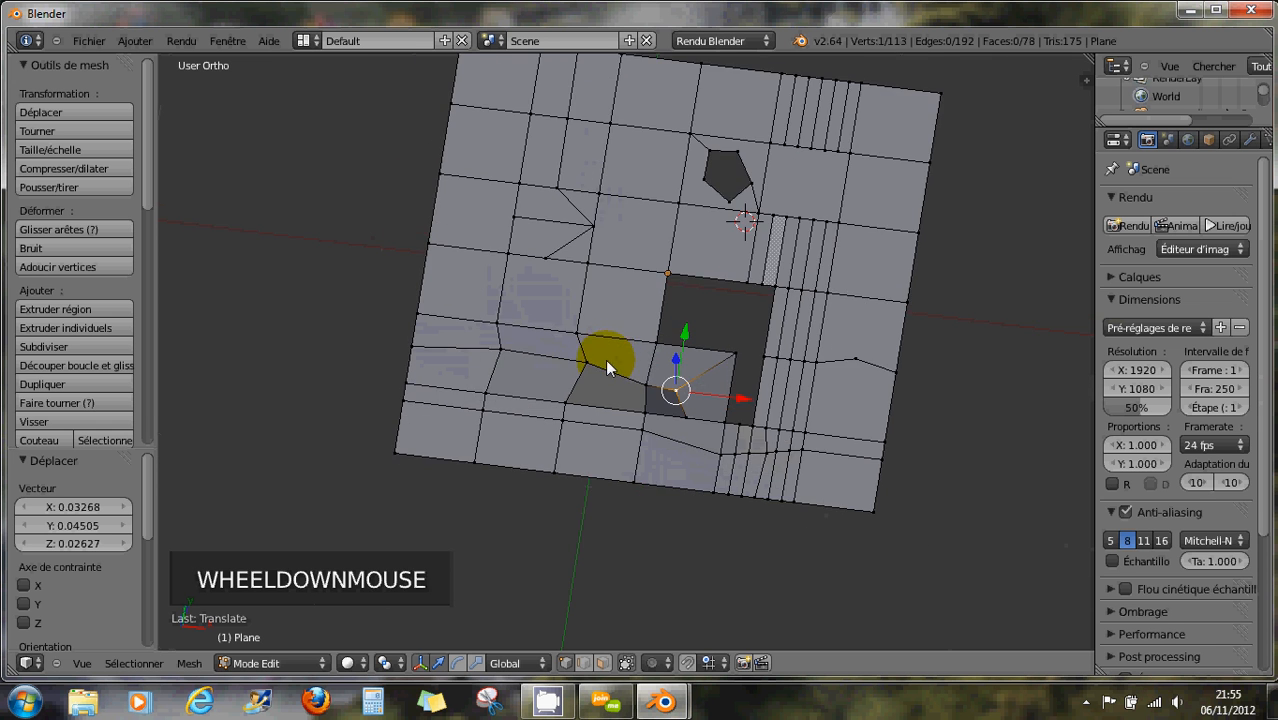
pyautogui.moveTo(605, 359); pyautogui.dragTo(628, 365, button='middle')
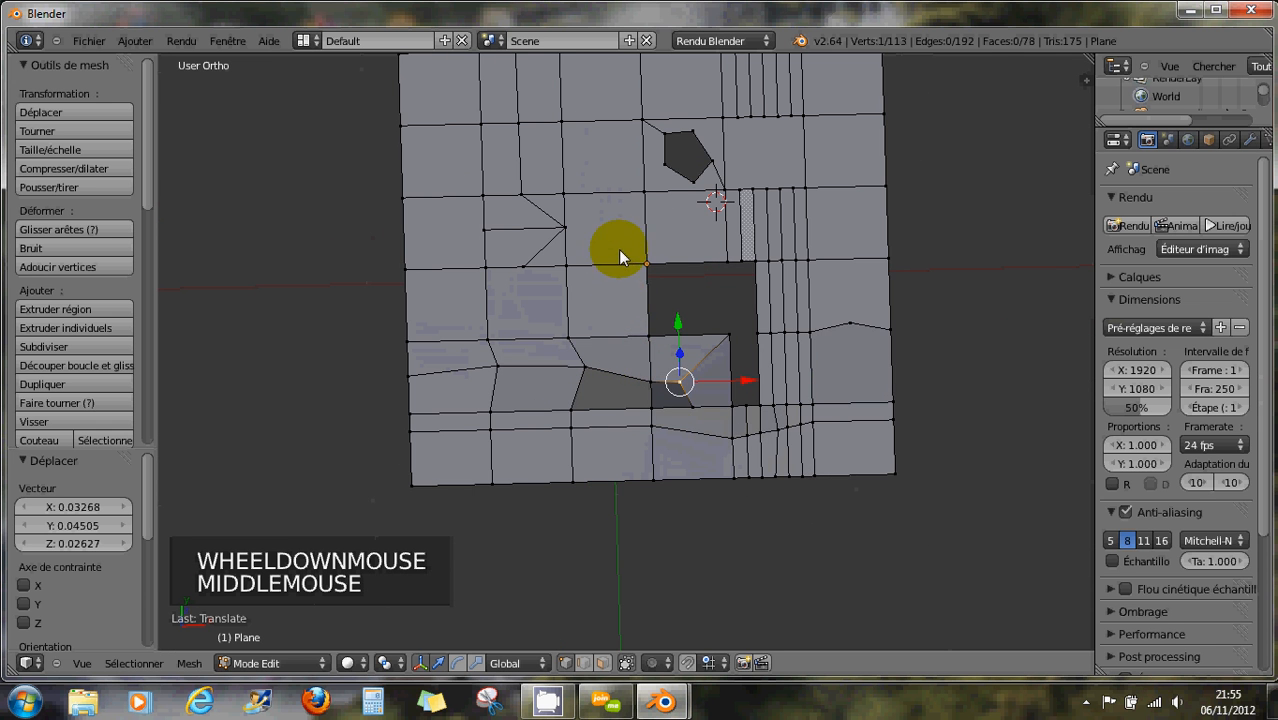
pyautogui.keyDown('shift'); pyautogui.moveTo(618, 249); pyautogui.dragTo(608, 381, button='middle'); pyautogui.keyUp('shift')
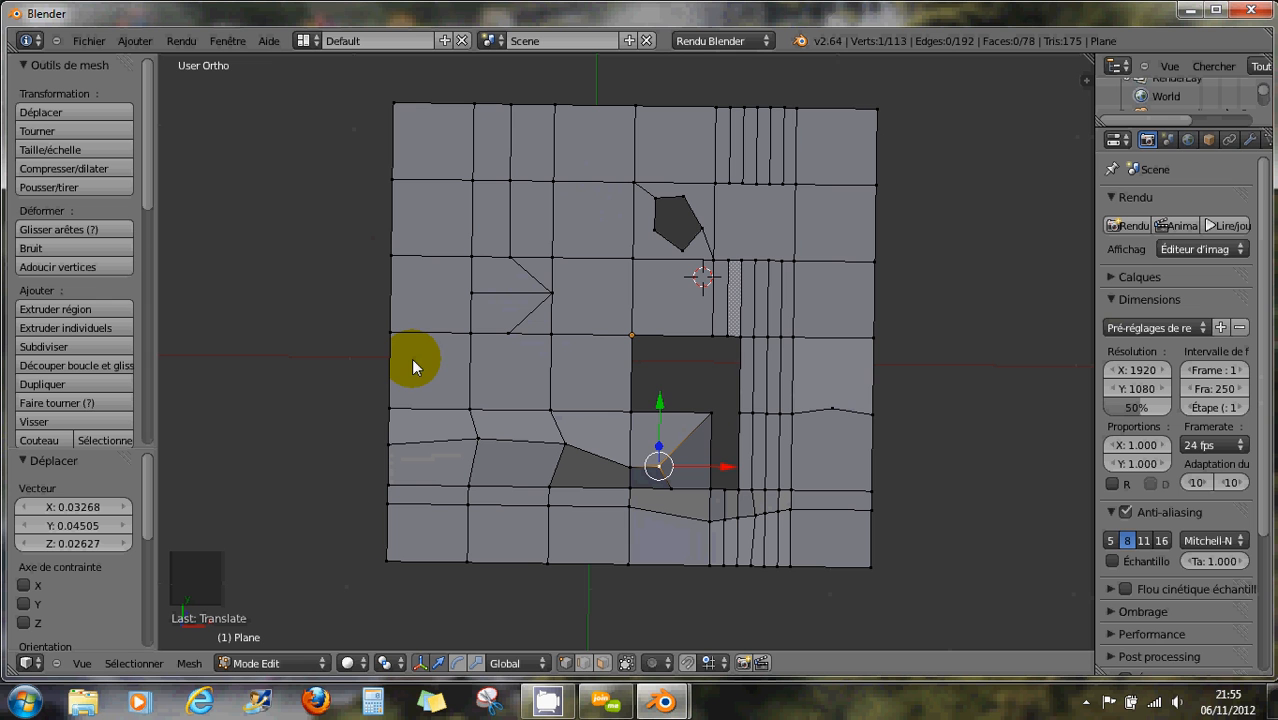
pyautogui.hotkey('ctrl', 'r')
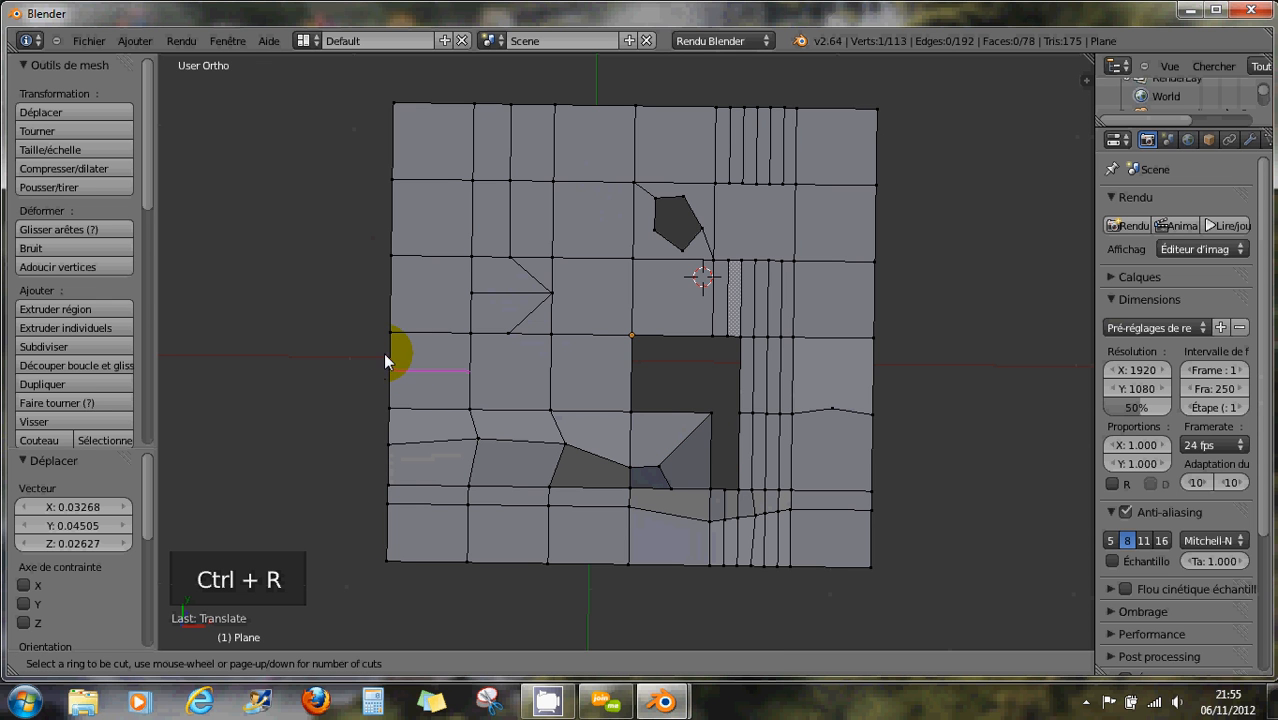
pyautogui.click(387, 368)
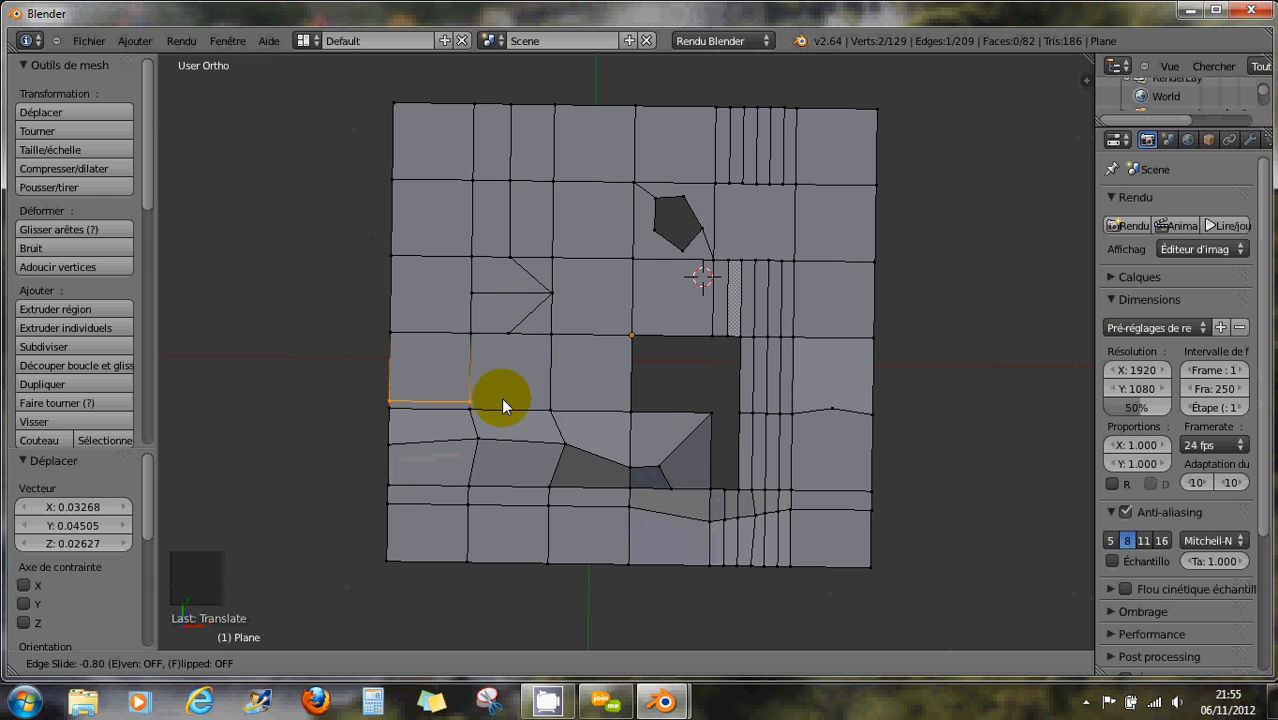
pyautogui.click(500, 365)
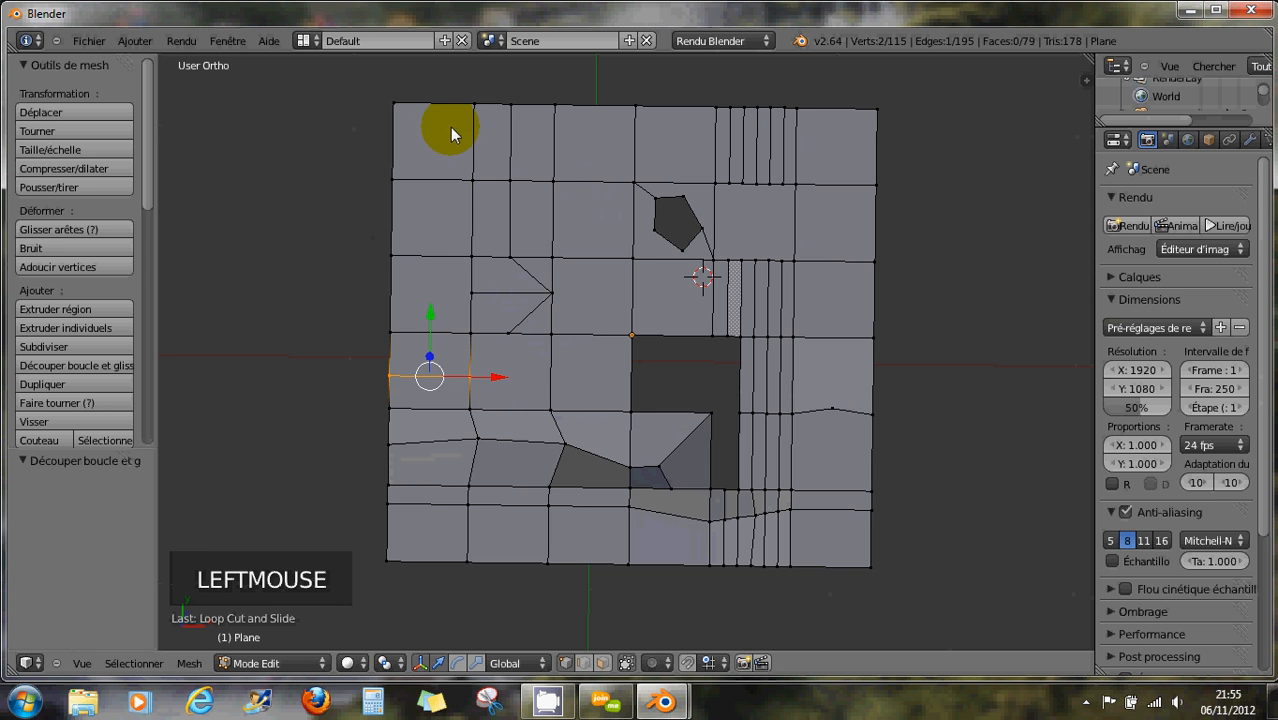
# - Add vertical loop cuts through the top two rows in the leftmost column and the column directly left of the pentagon
pyautogui.hotkey('ctrl', 'r')
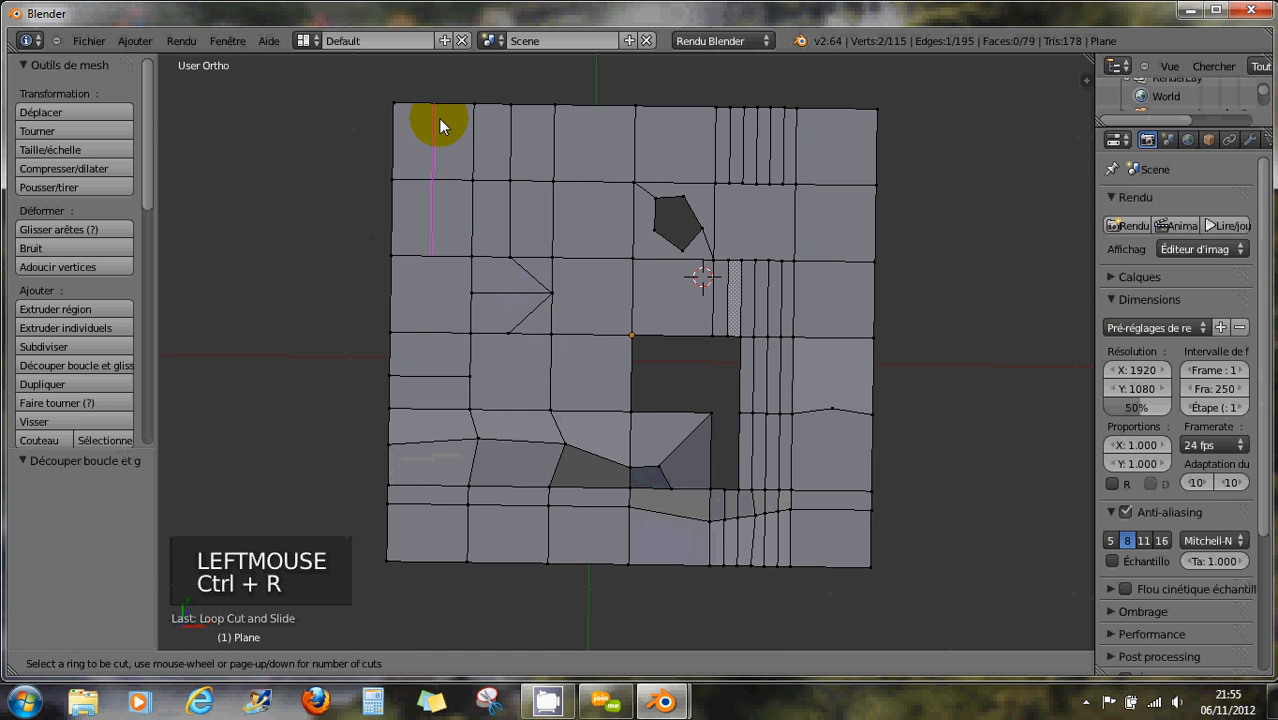
pyautogui.click(438, 118)
pyautogui.click(438, 117)
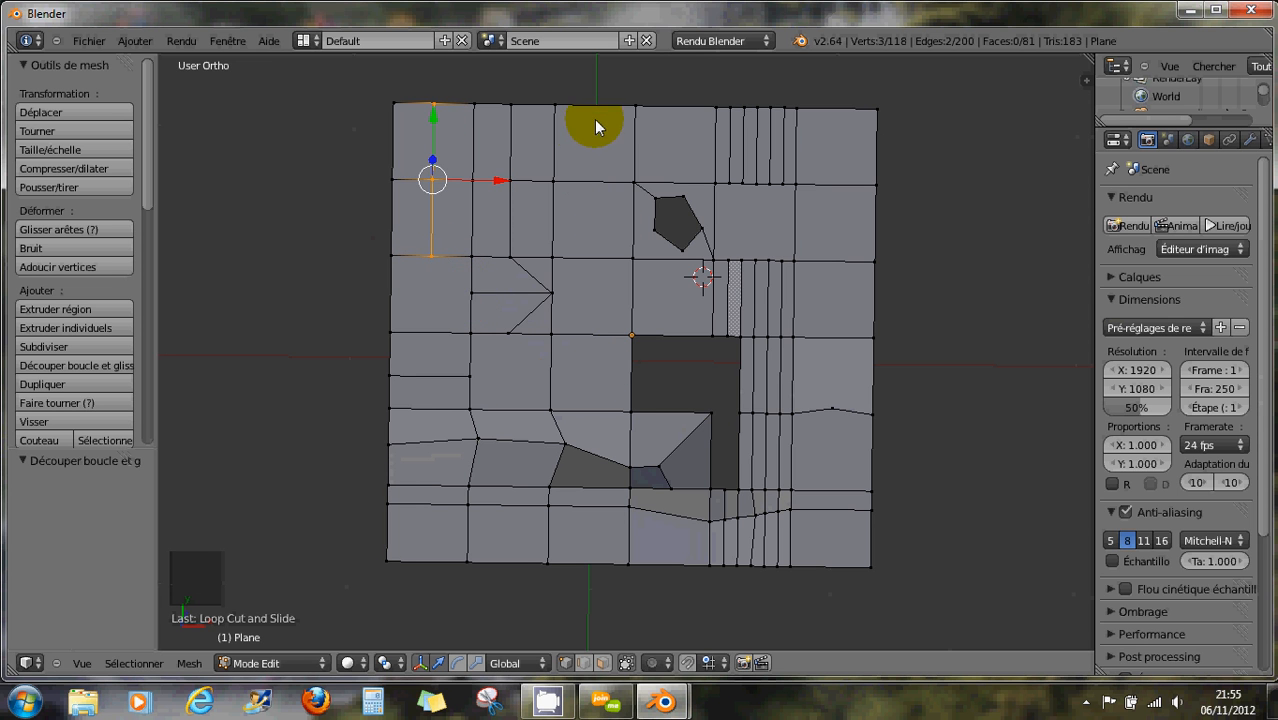
pyautogui.hotkey('ctrl', 'r')
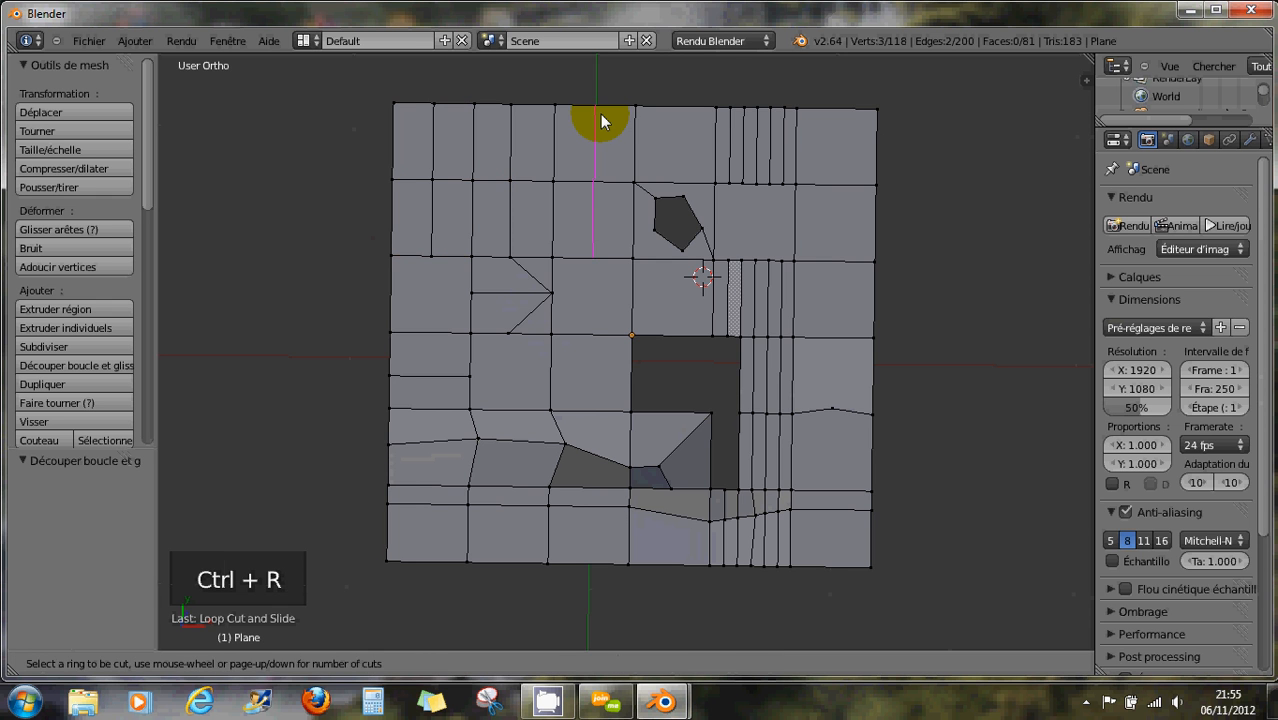
pyautogui.click(600, 116)
pyautogui.click(600, 235)
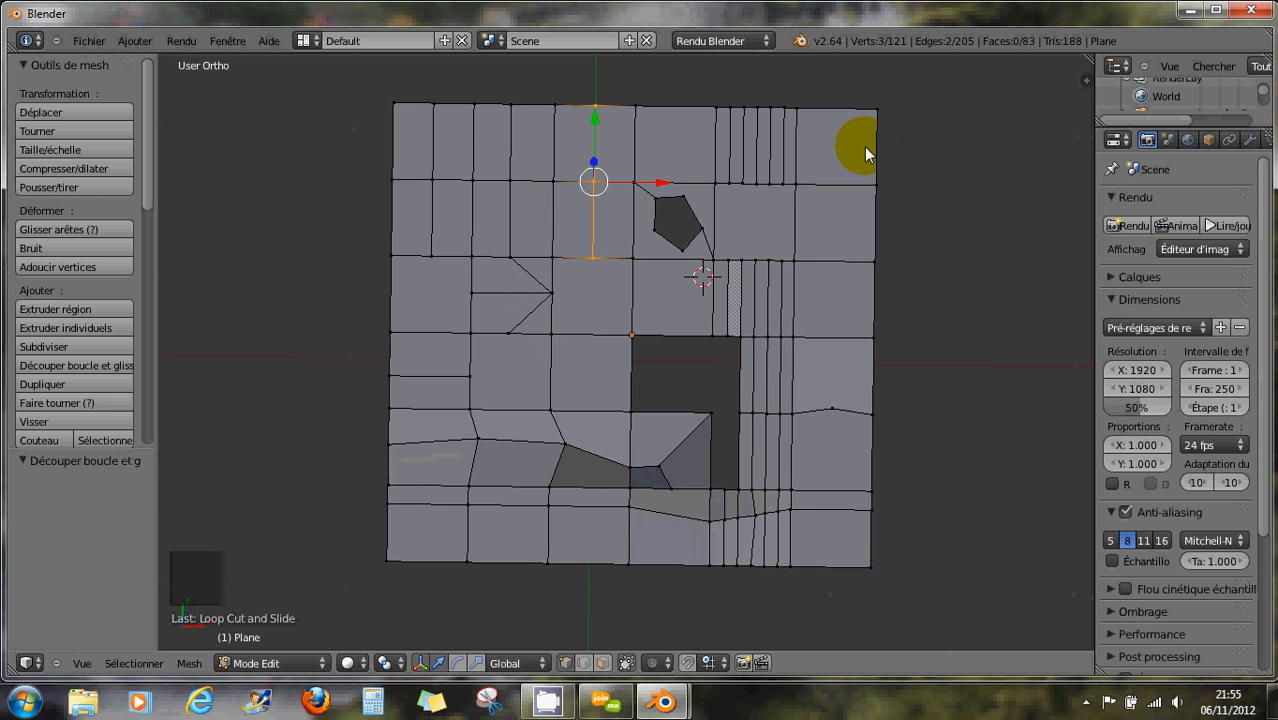
# - Add a horizontal loop cut across the full width of the plane's top row of faces
pyautogui.hotkey('ctrl', 'r')
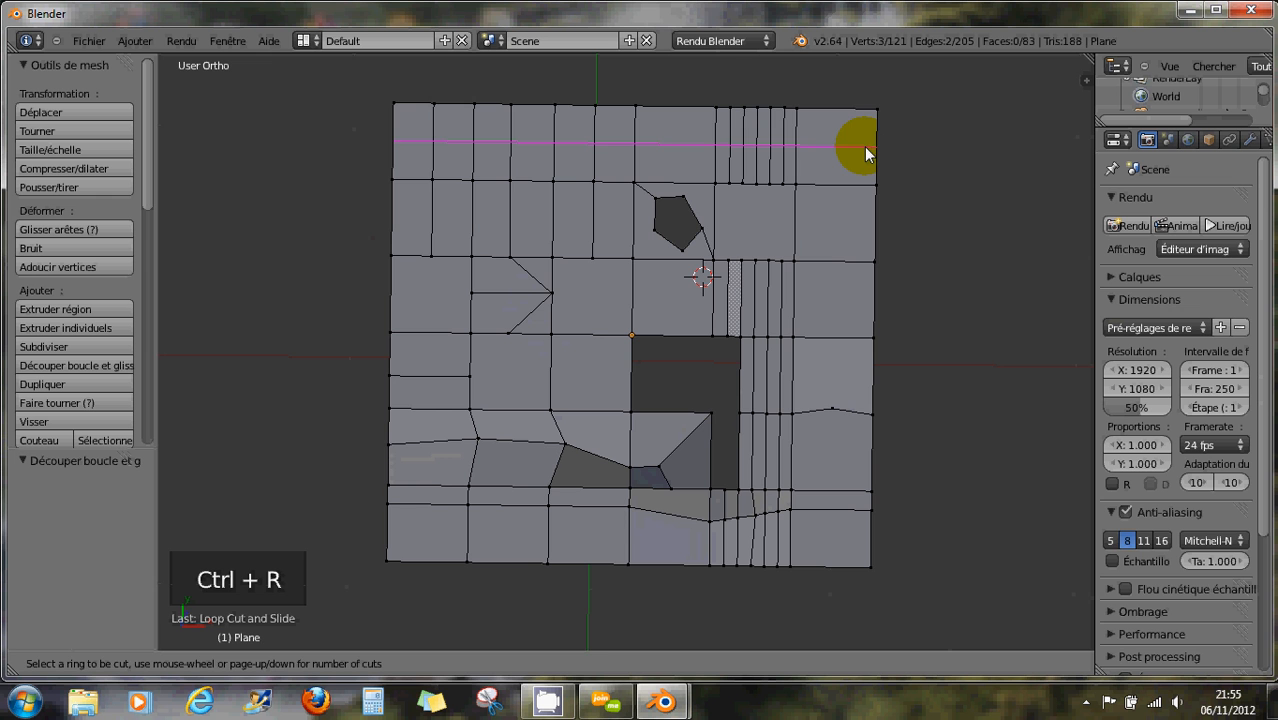
pyautogui.click(864, 146)
pyautogui.click(831, 146)
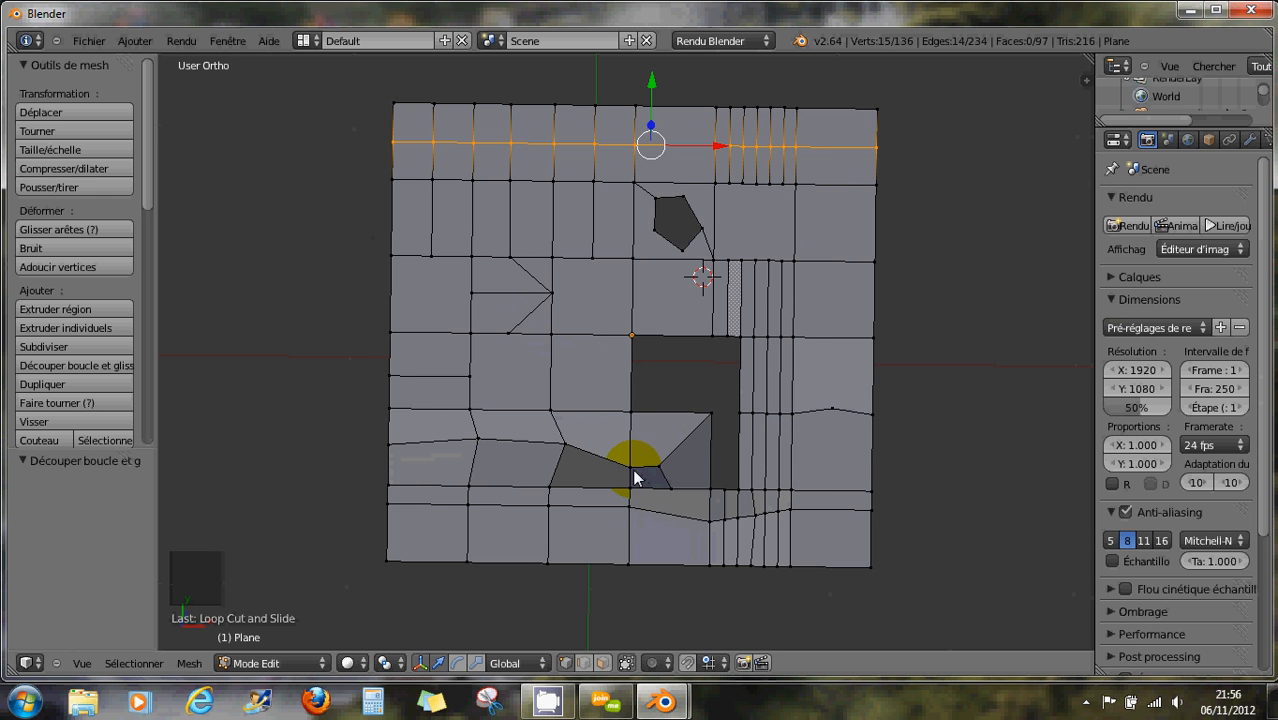
# - Select the edge loop along the slanted knife cut and several around the hole and pentagon to examine where each one stops
pyautogui.keyDown('alt'); pyautogui.rightClick(434, 443); pyautogui.keyUp('alt')
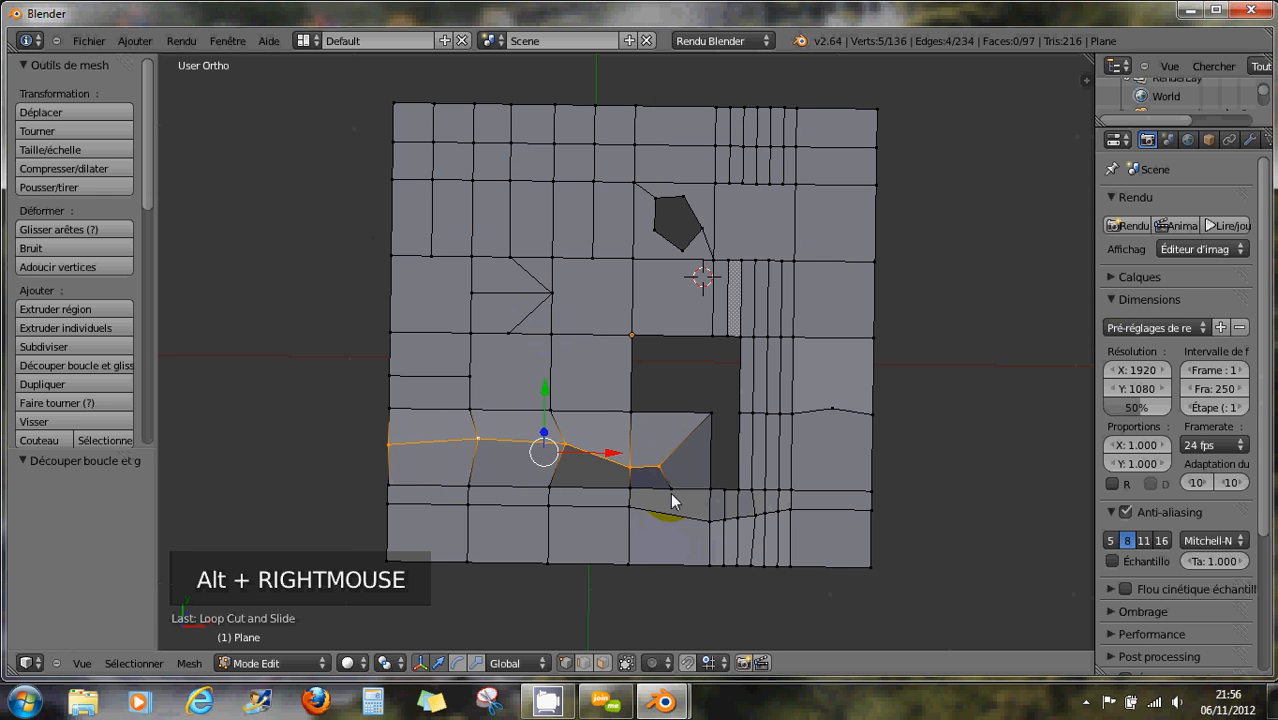
pyautogui.scroll(6, 675, 491)
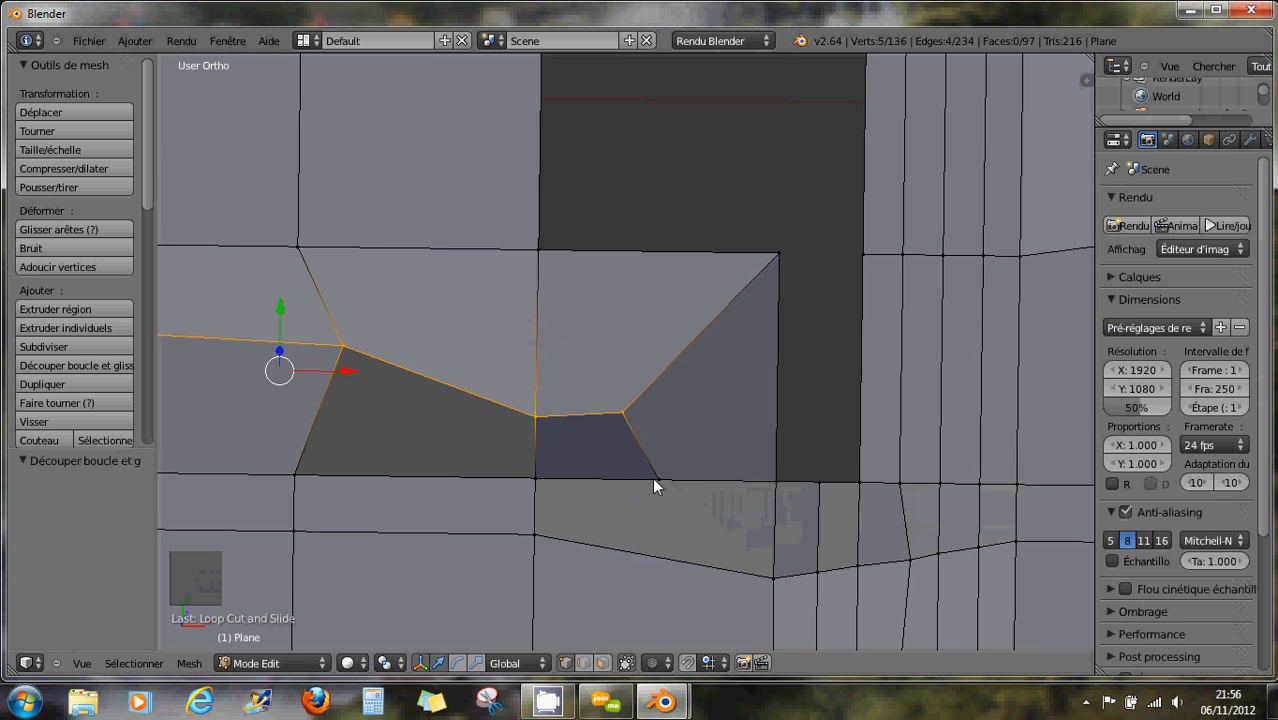
pyautogui.scroll(-5, 607, 452)
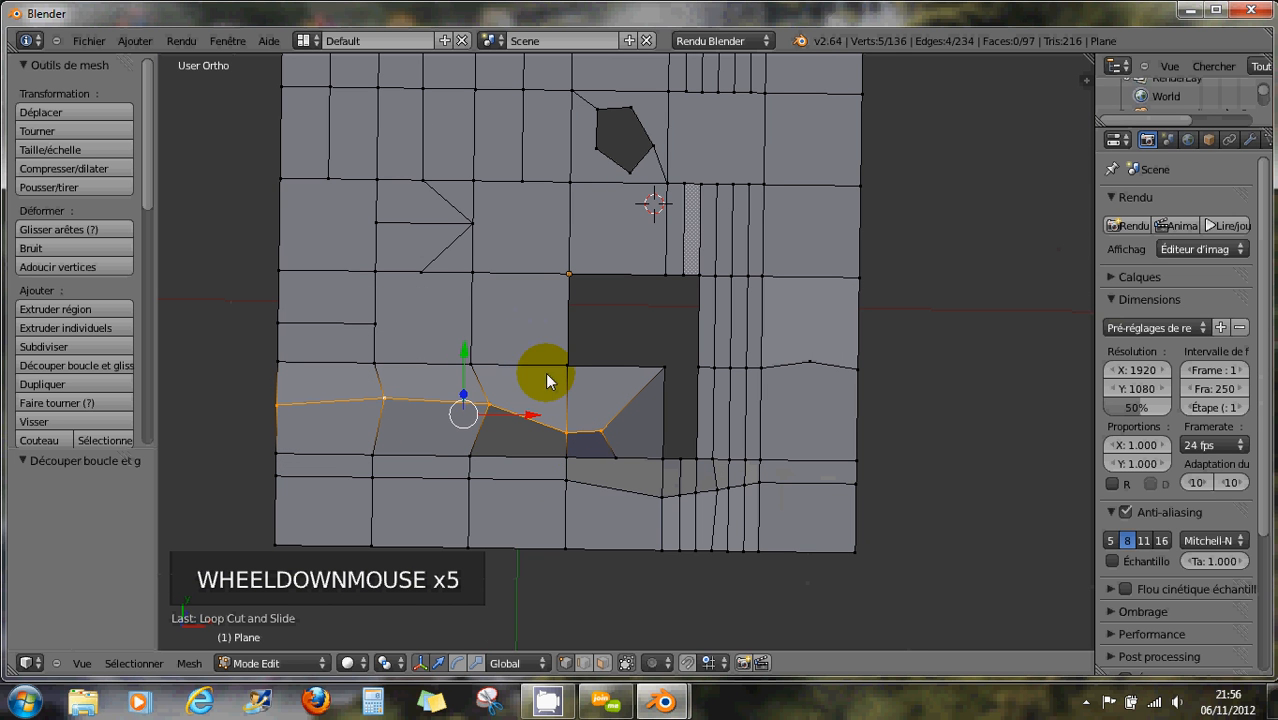
pyautogui.keyDown('alt'); pyautogui.rightClick(515, 274); pyautogui.keyUp('alt')
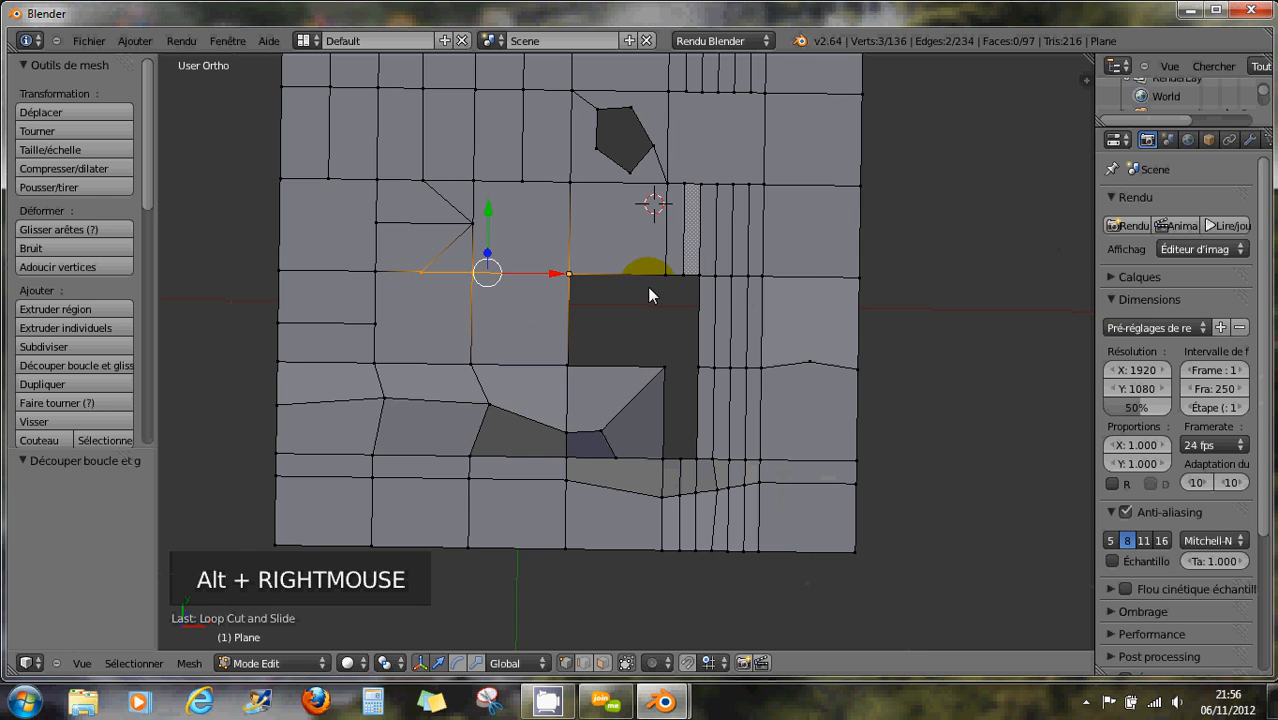
pyautogui.keyDown('alt'); pyautogui.rightClick(792, 280); pyautogui.keyUp('alt')
pyautogui.keyDown('alt'); pyautogui.rightClick(780, 182); pyautogui.keyUp('alt')
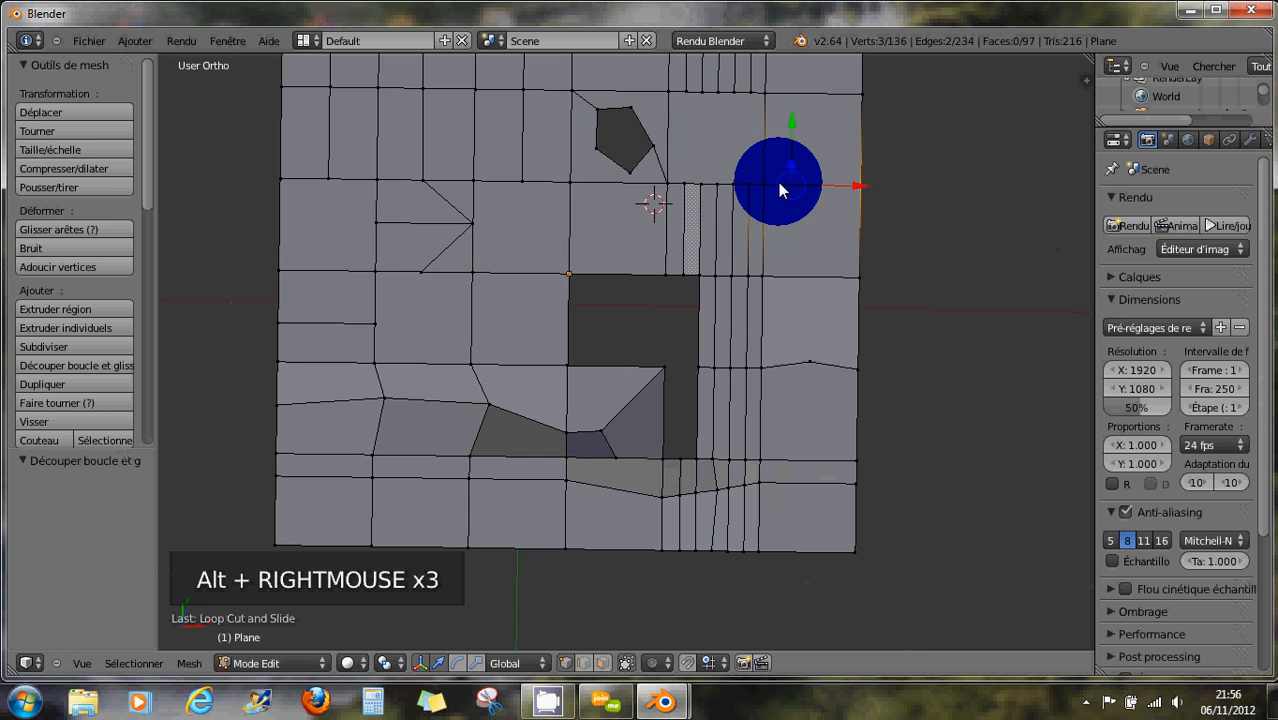
pyautogui.keyDown('alt'); pyautogui.rightClick(685, 181); pyautogui.keyUp('alt')
pyautogui.keyDown('alt'); pyautogui.rightClick(597, 185); pyautogui.keyUp('alt')
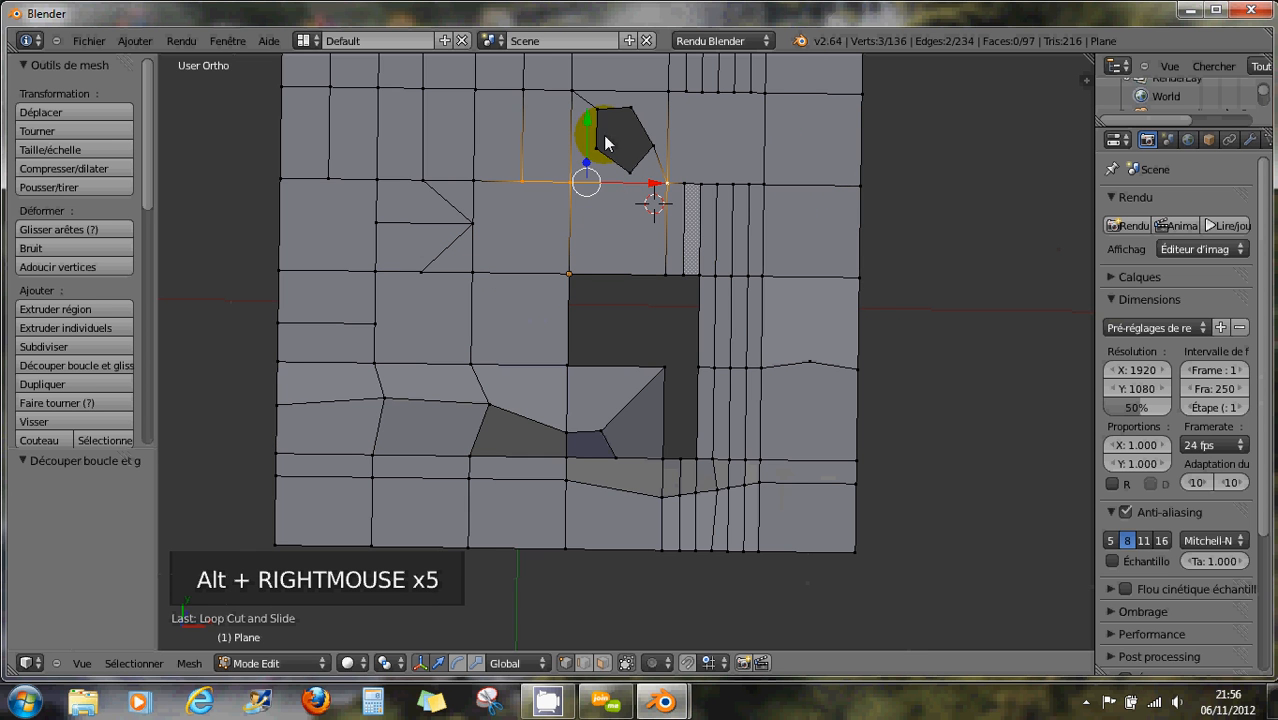
pyautogui.keyDown('alt'); pyautogui.rightClick(636, 90); pyautogui.keyUp('alt')
# - Select the full-width edge loop through the top row and, separately, the edge loop along the plane's right border
pyautogui.scroll(-3, 635, 90)
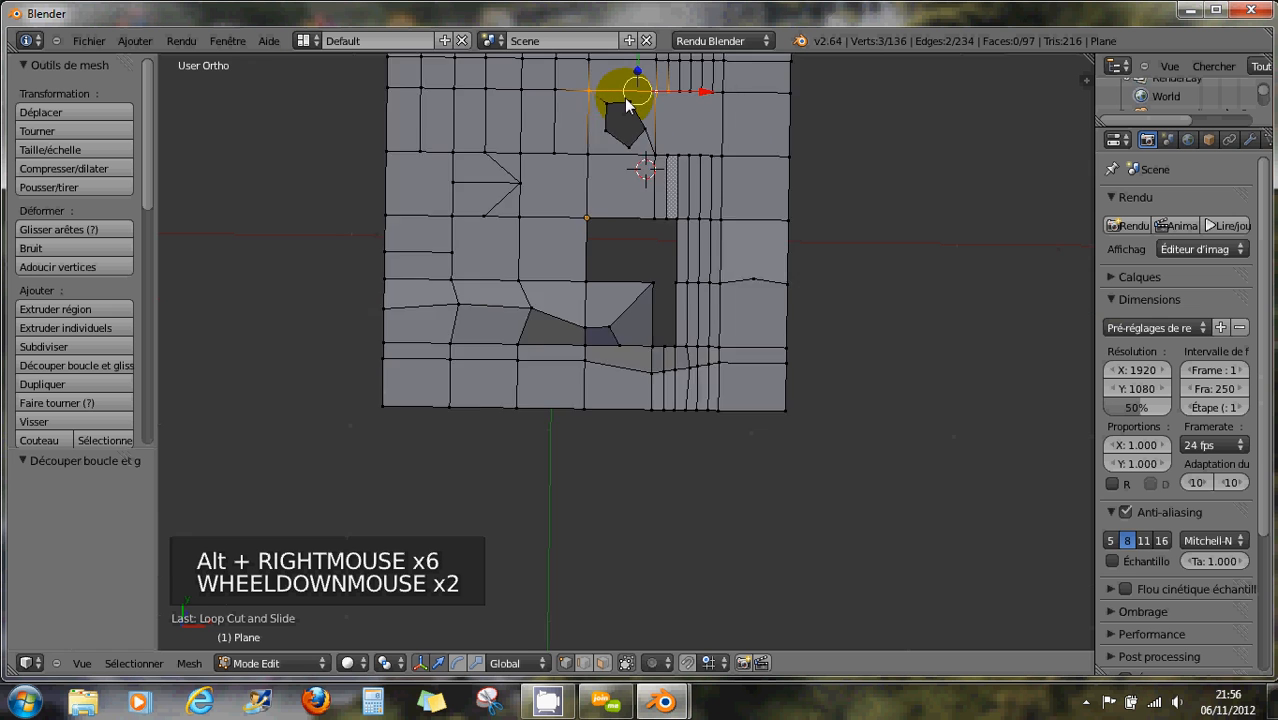
pyautogui.keyDown('shift'); pyautogui.moveTo(616, 94); pyautogui.dragTo(594, 222, button='middle'); pyautogui.keyUp('shift')
pyautogui.keyDown('alt'); pyautogui.rightClick(593, 214); pyautogui.keyUp('alt')
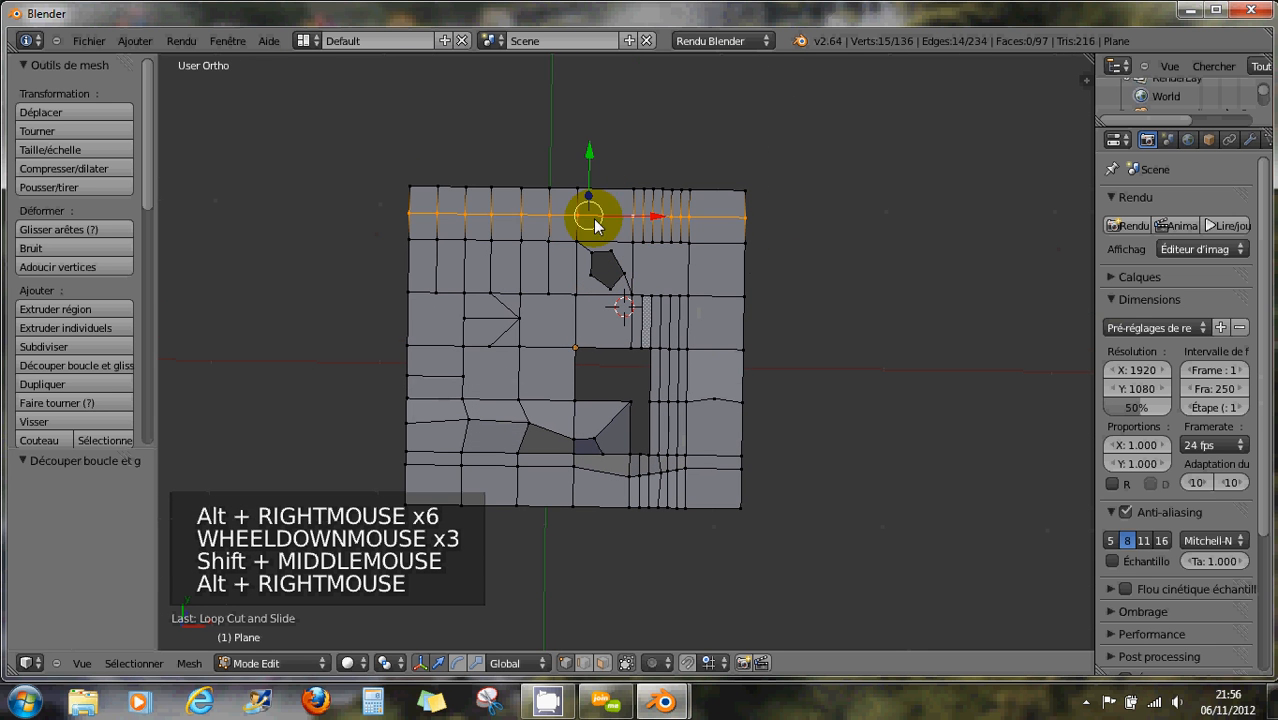
pyautogui.keyDown('alt'); pyautogui.rightClick(717, 226); pyautogui.keyUp('alt')
pyautogui.keyDown('alt'); pyautogui.rightClick(732, 218); pyautogui.keyUp('alt')
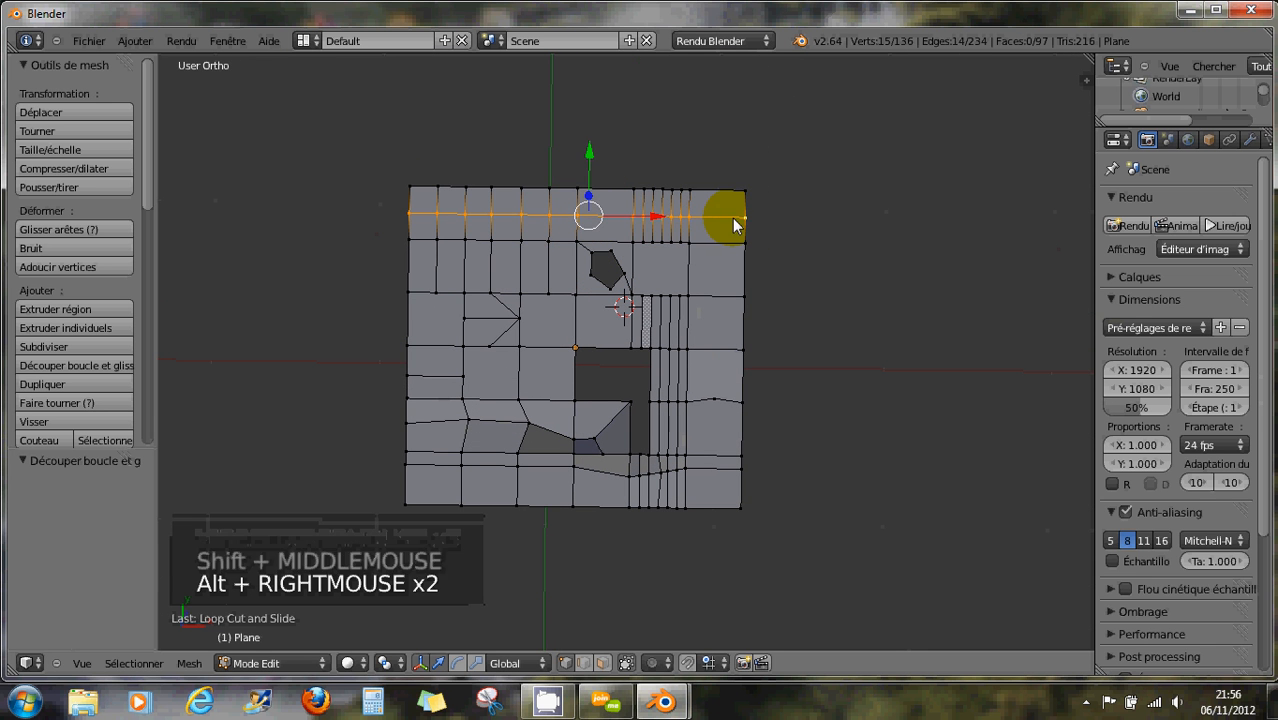
pyautogui.keyDown('alt'); pyautogui.rightClick(740, 228); pyautogui.keyUp('alt')
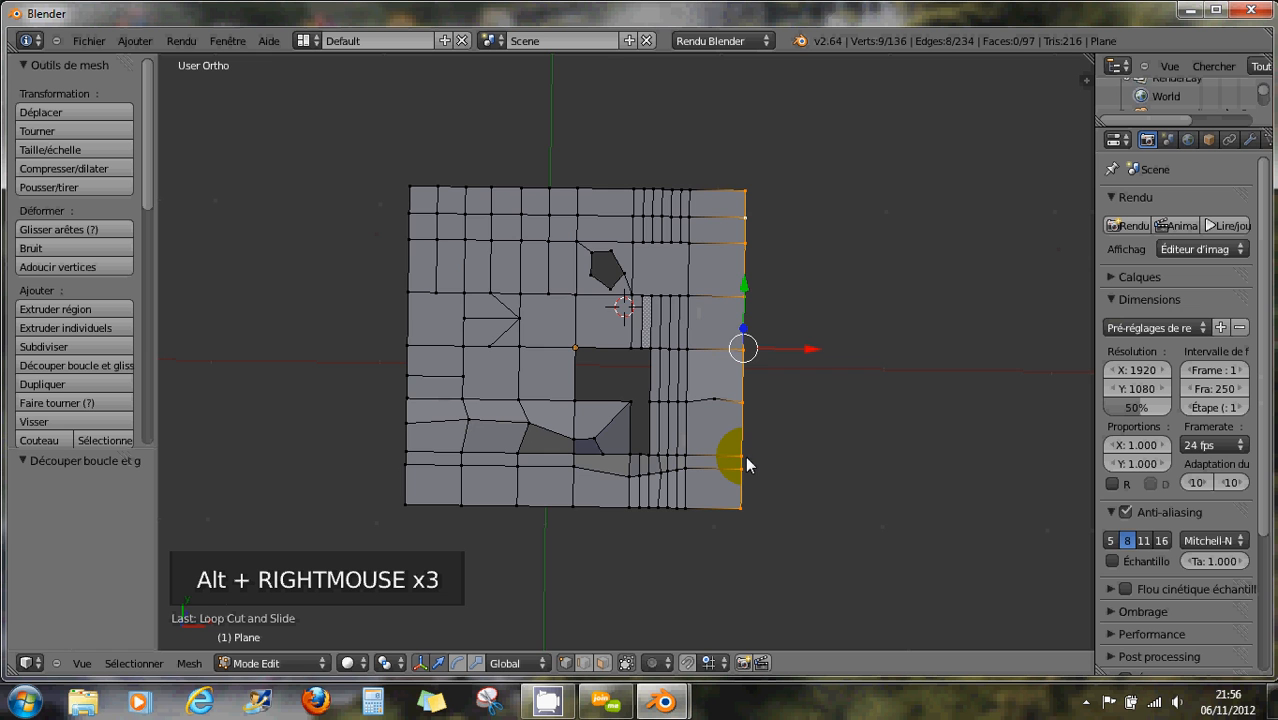
pyautogui.scroll(2, 611, 389)
pyautogui.scroll(-2, 611, 389)
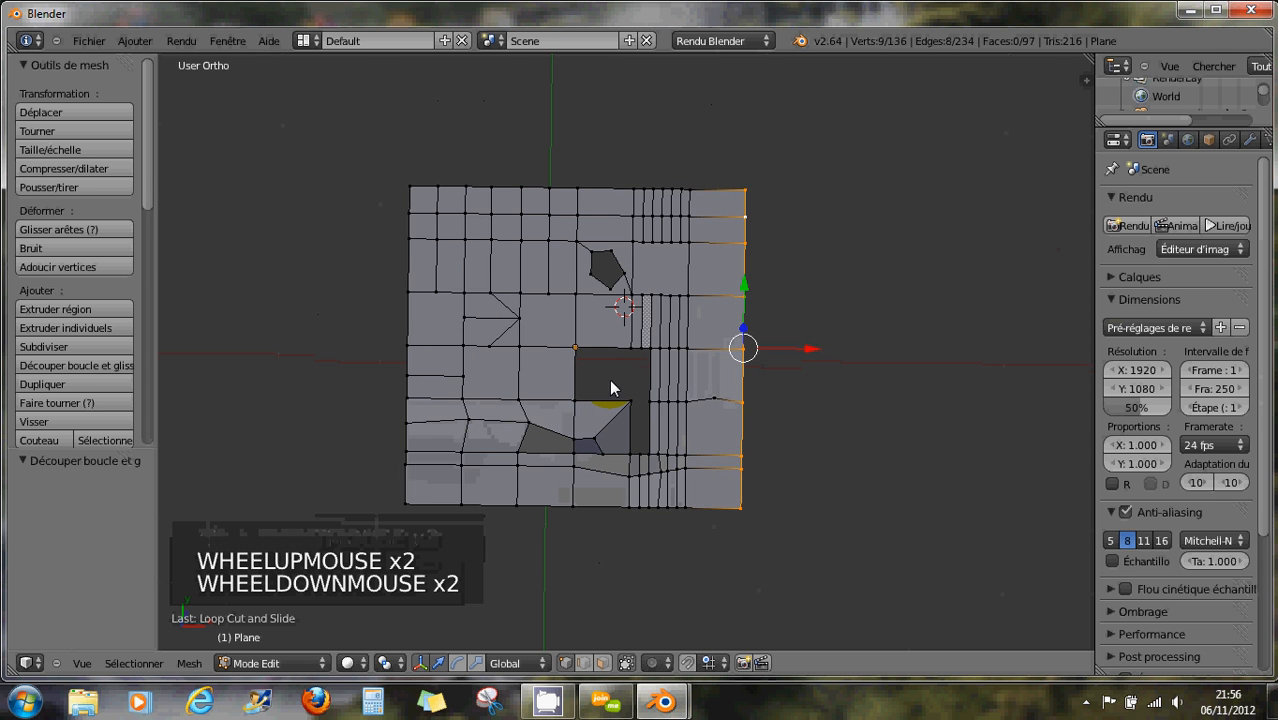
# - Snap the 3D cursor to the middle vertex of the plane's border opposite the selected edge loop
pyautogui.scroll(1, 581, 338)
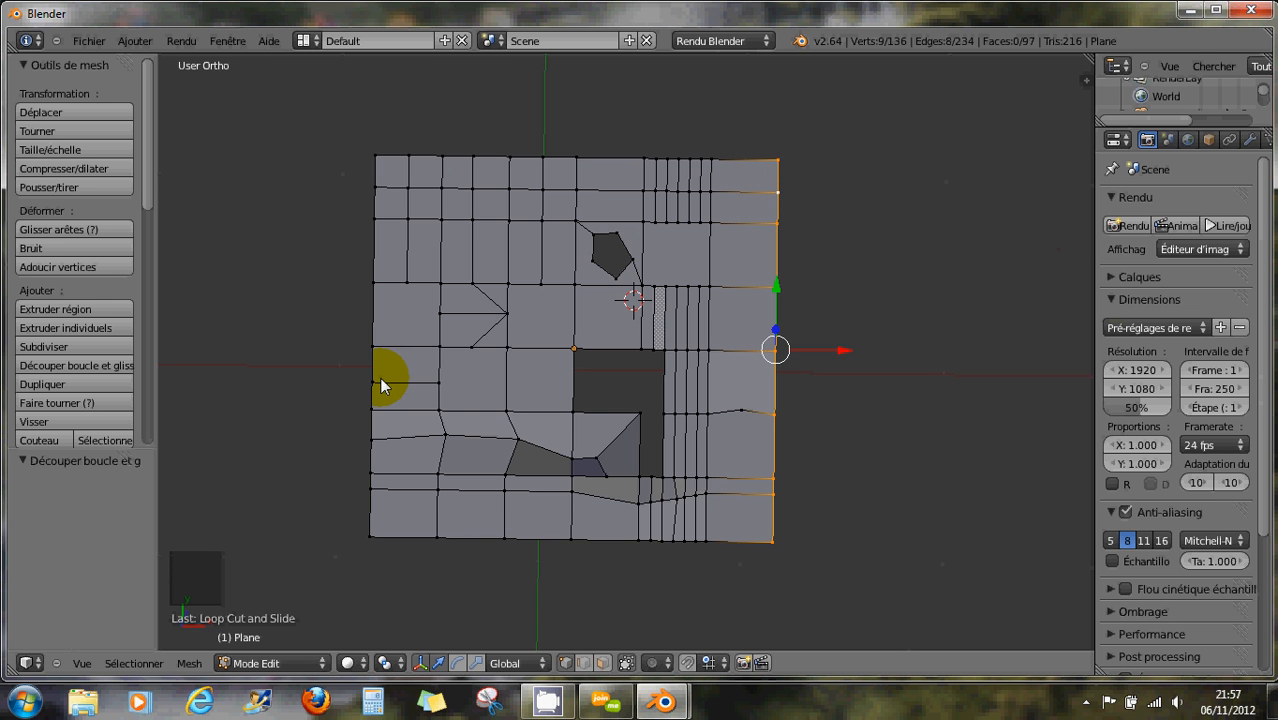
pyautogui.moveTo(584, 394); pyautogui.dragTo(590, 478, button='middle')
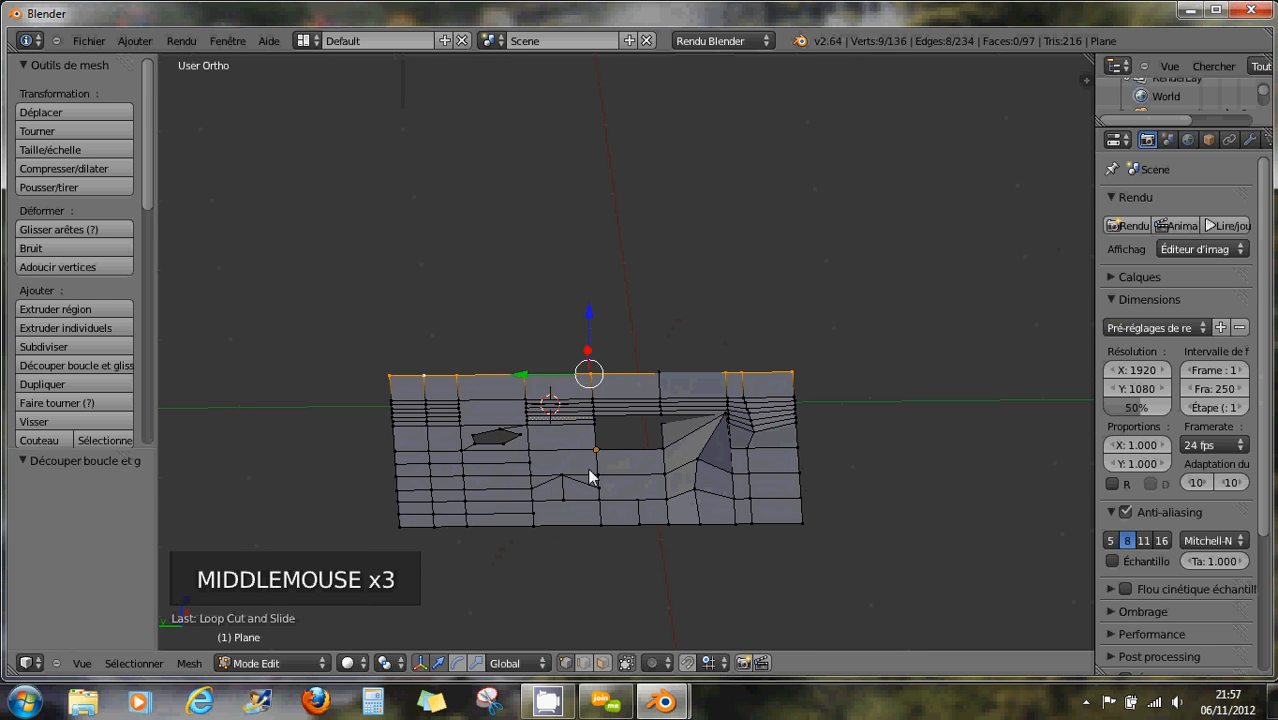
pyautogui.rightClick(603, 525)
pyautogui.moveTo(624, 560); pyautogui.dragTo(616, 561, button='middle')
pyautogui.scroll(5, 600, 552)
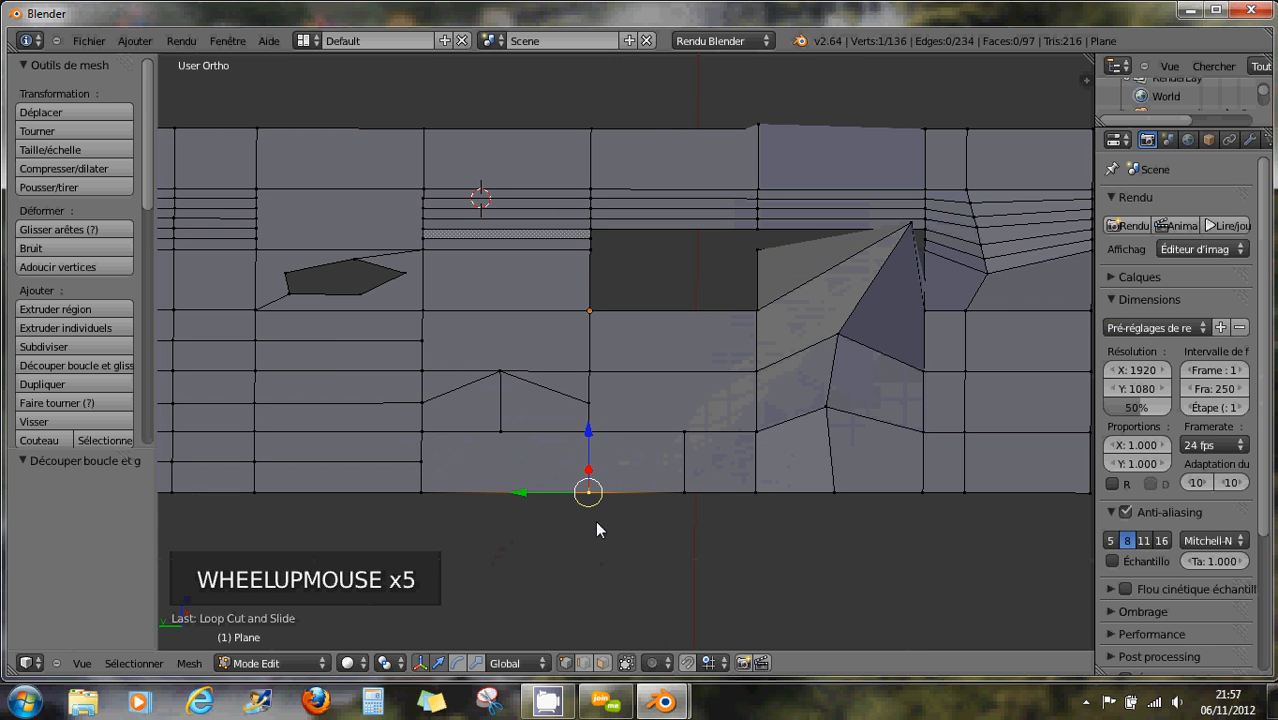
pyautogui.hotkey('shift', 's')
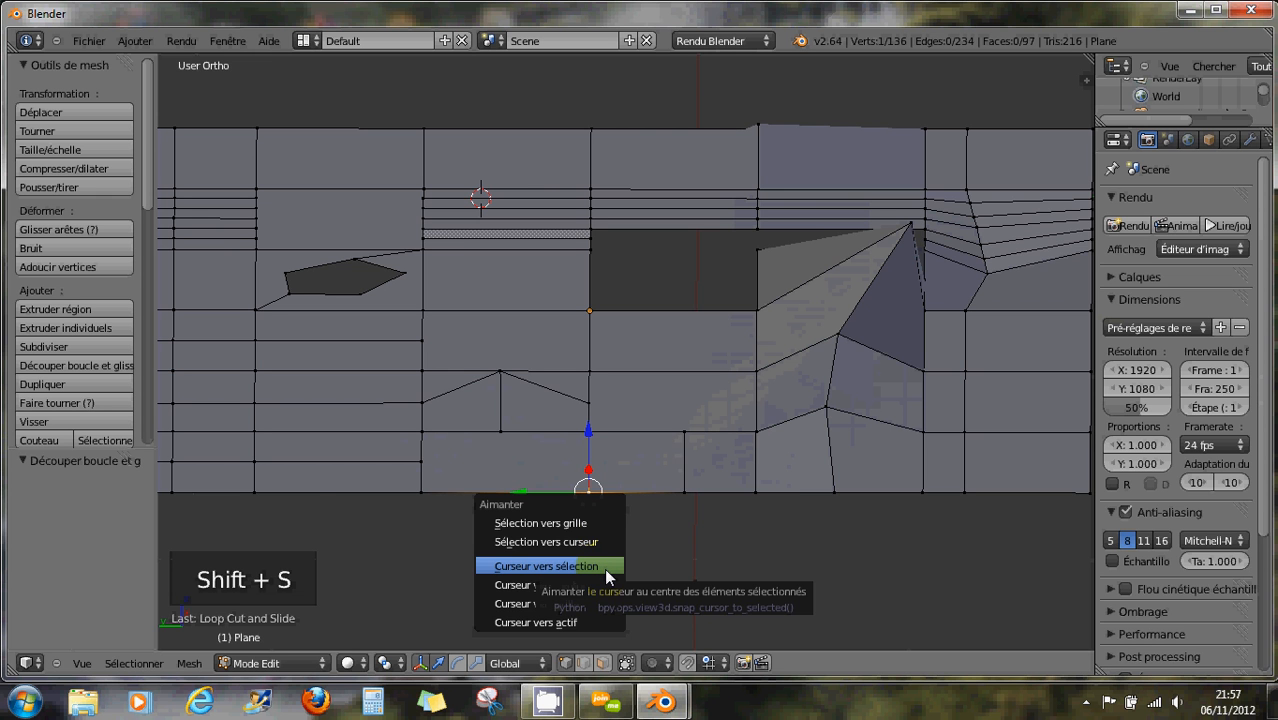
pyautogui.click(604, 568)
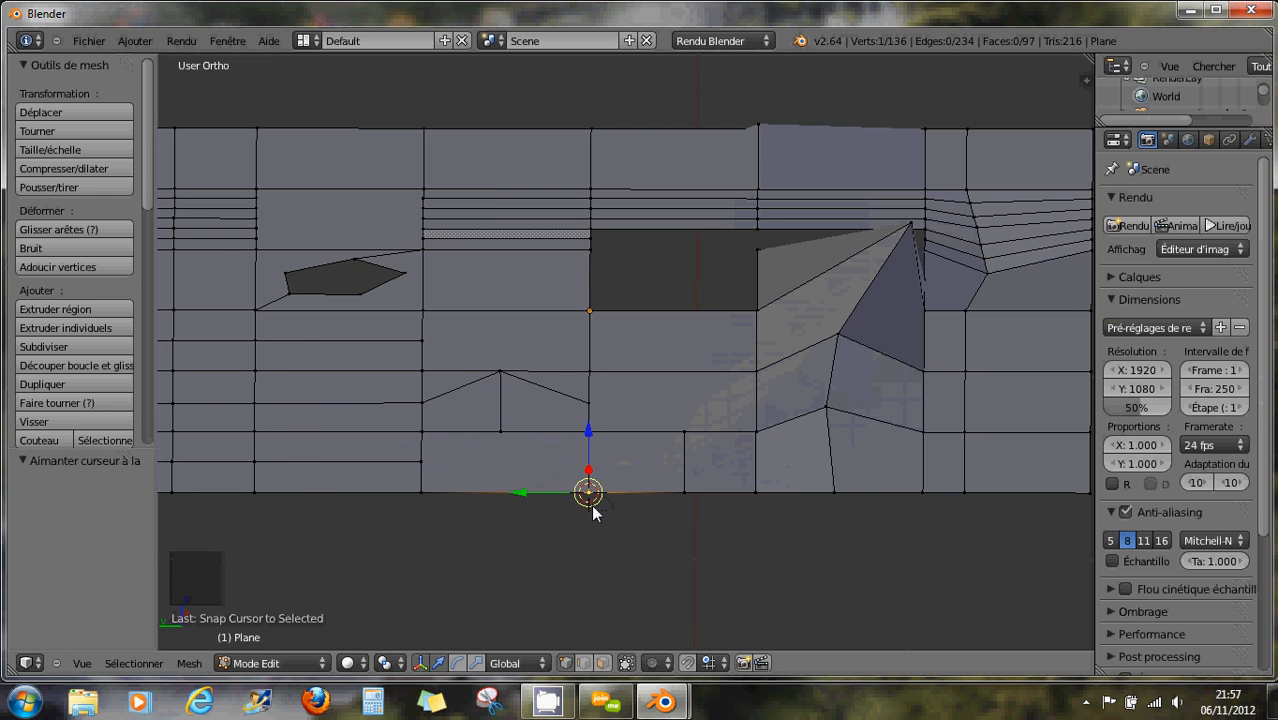
# - Box-select the half of the plane containing the rectangular hole, and add the two missed vertices to the selection
pyautogui.moveTo(593, 510)
pyautogui.mouseDown(button='middle')
pyautogui.moveTo(622, 515)
pyautogui.moveTo(618, 490)
pyautogui.moveTo(618, 508)
pyautogui.mouseUp(button='middle')
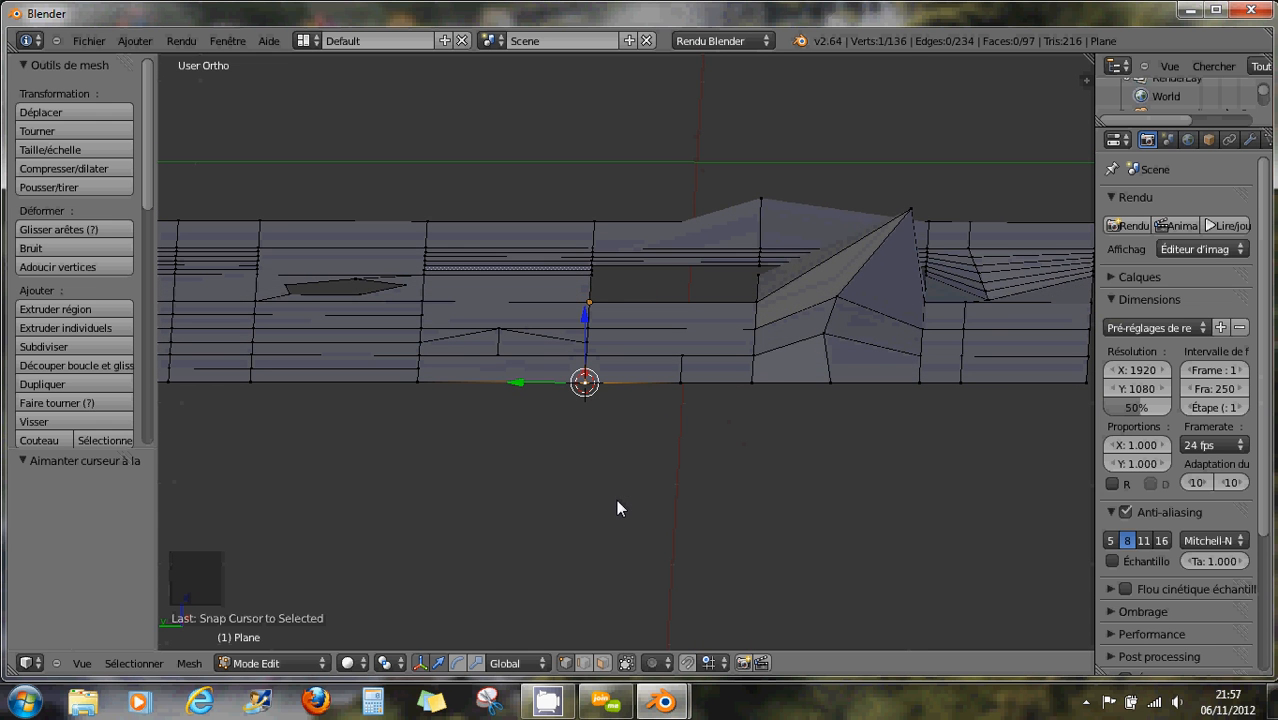
pyautogui.scroll(-3, 620, 507)
pyautogui.moveTo(719, 531)
pyautogui.mouseDown(button='middle')
pyautogui.moveTo(741, 537)
pyautogui.moveTo(733, 550)
pyautogui.mouseUp(button='middle')
pyautogui.press('b')
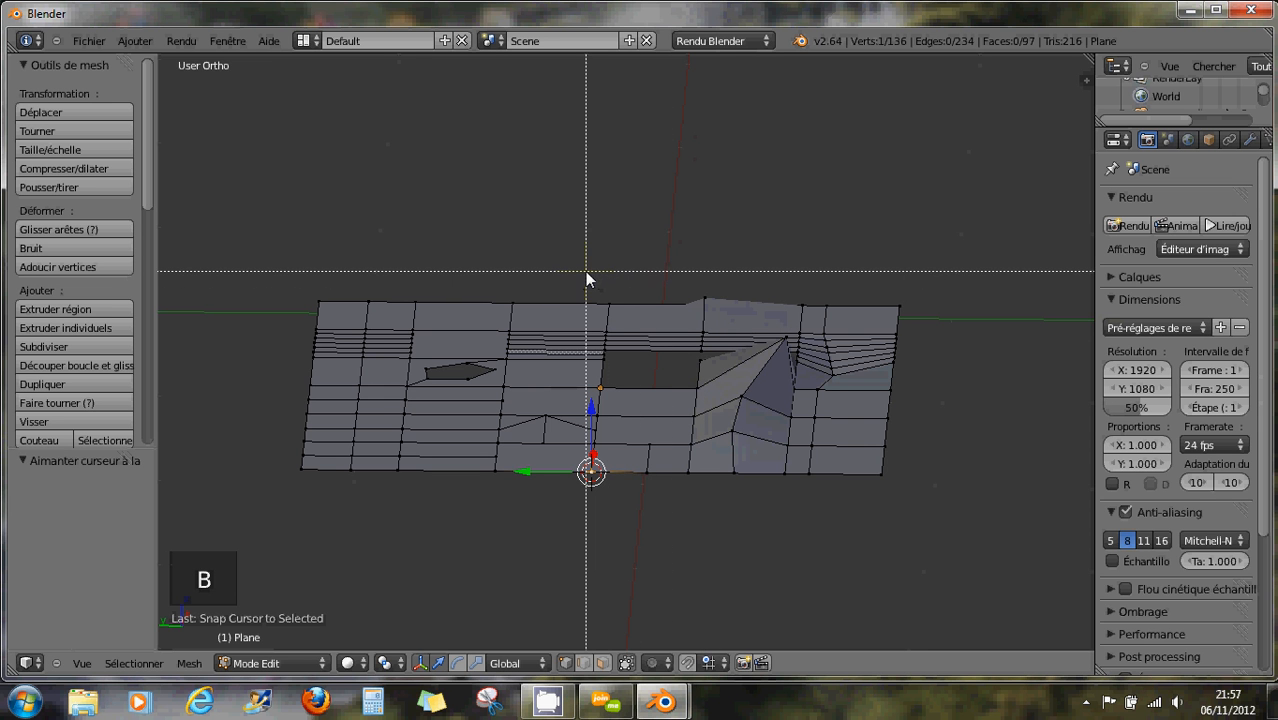
pyautogui.moveTo(586, 270); pyautogui.dragTo(888, 533)
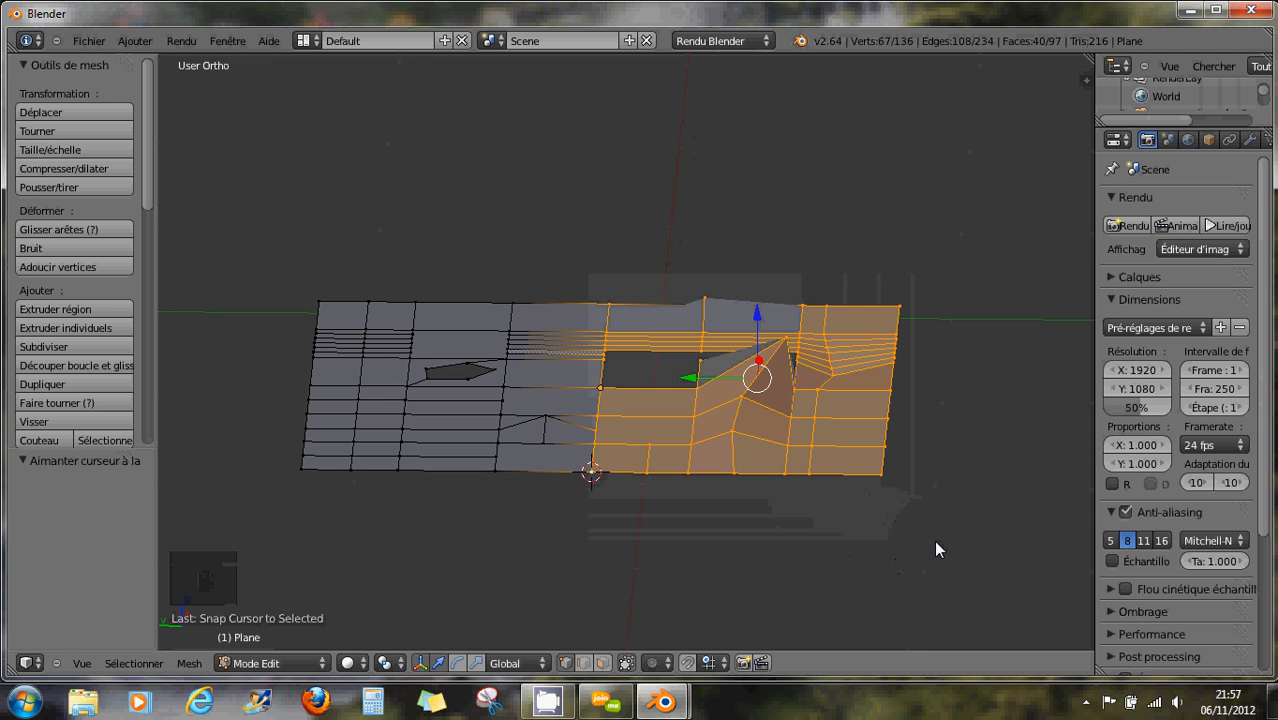
pyautogui.moveTo(857, 532); pyautogui.dragTo(778, 569, button='middle')
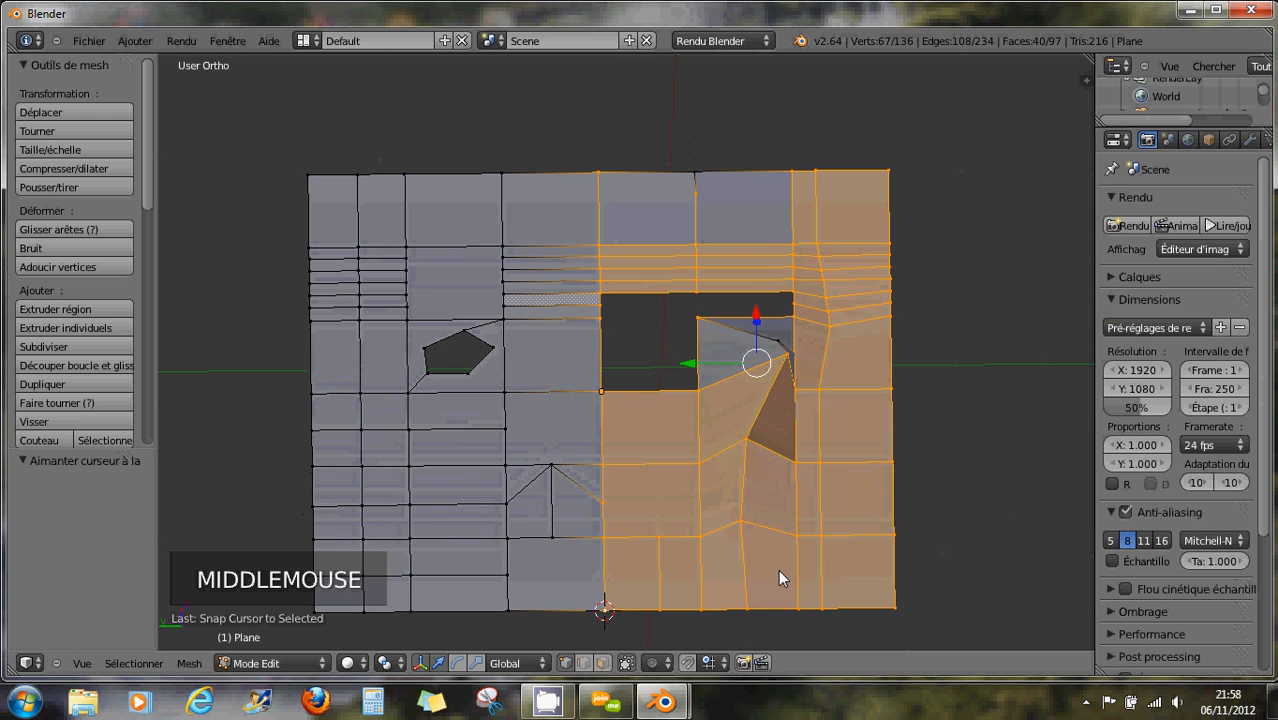
pyautogui.keyDown('shift'); pyautogui.rightClick(779, 348); pyautogui.keyUp('shift')
pyautogui.keyDown('shift'); pyautogui.rightClick(696, 174); pyautogui.keyUp('shift')
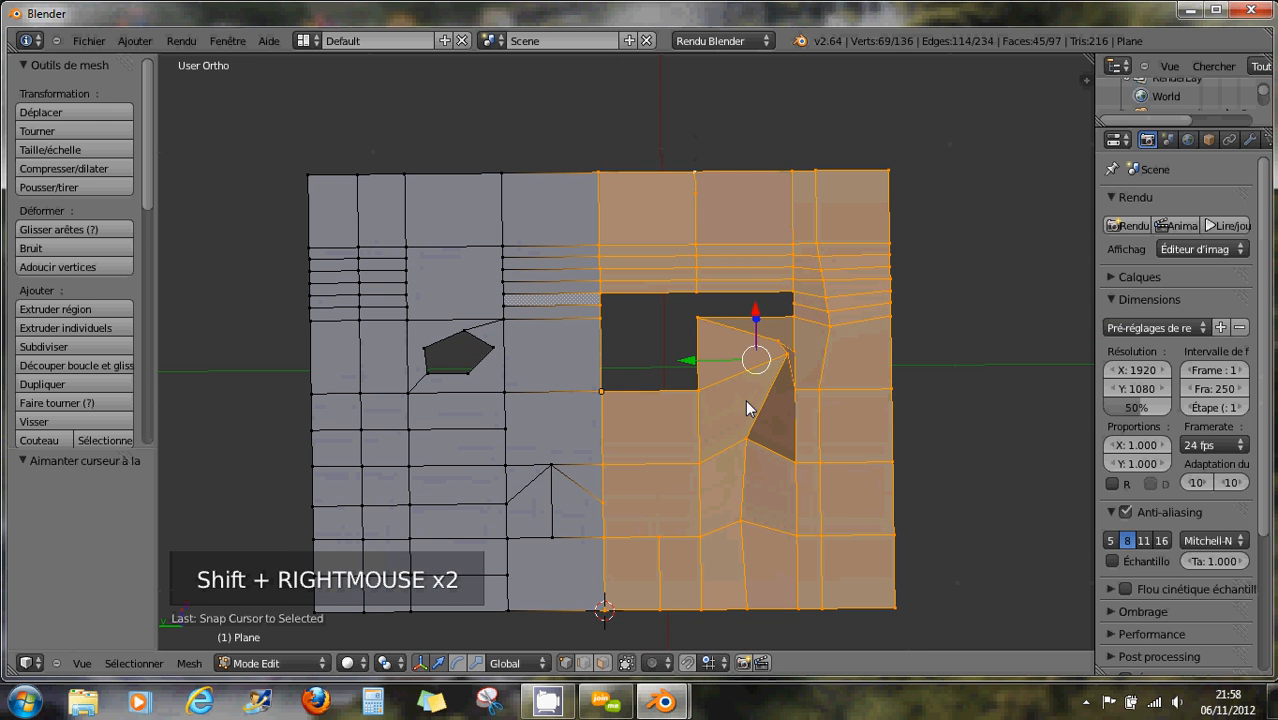
# - Set the pivot point to the 3D cursor (Curseur 3D)
pyautogui.moveTo(745, 399); pyautogui.dragTo(609, 430, button='middle')
pyautogui.scroll(-5, 600, 447)
pyautogui.scroll(2, 610, 435)
pyautogui.scroll(-1, 611, 440)
pyautogui.scroll(2, 612, 443)
pyautogui.scroll(-1, 613, 446)
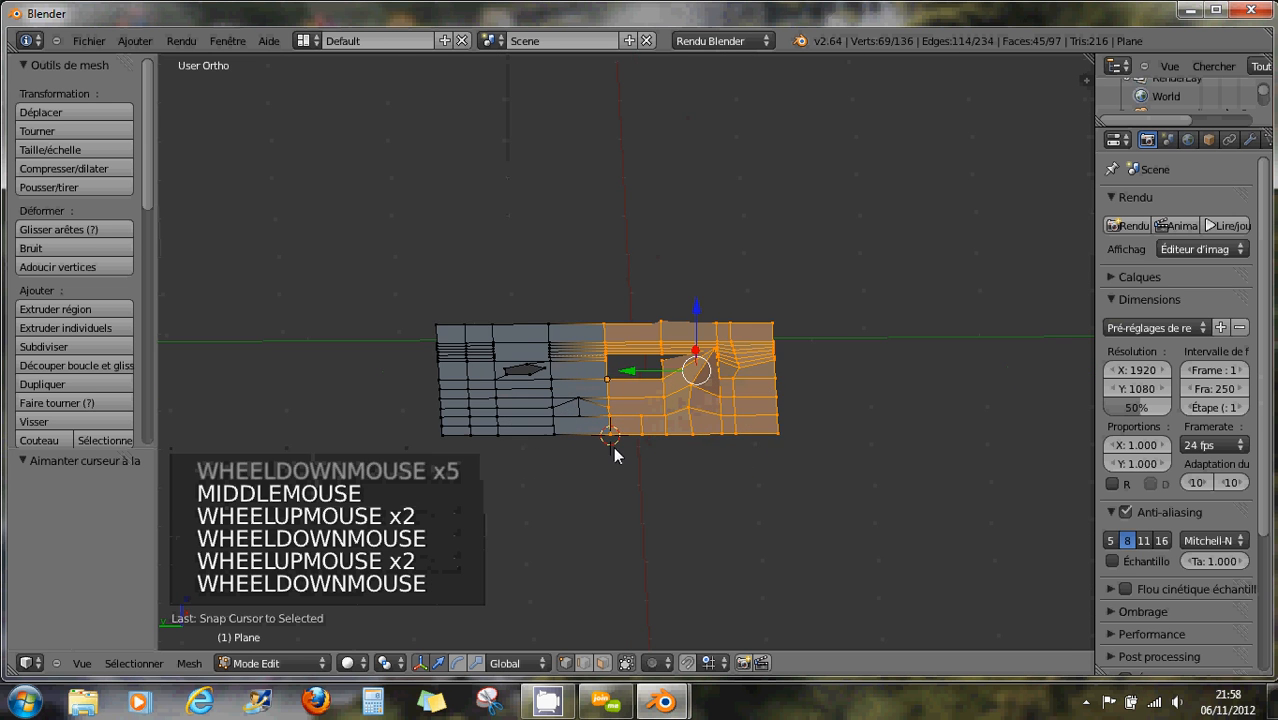
pyautogui.scroll(2, 618, 447)
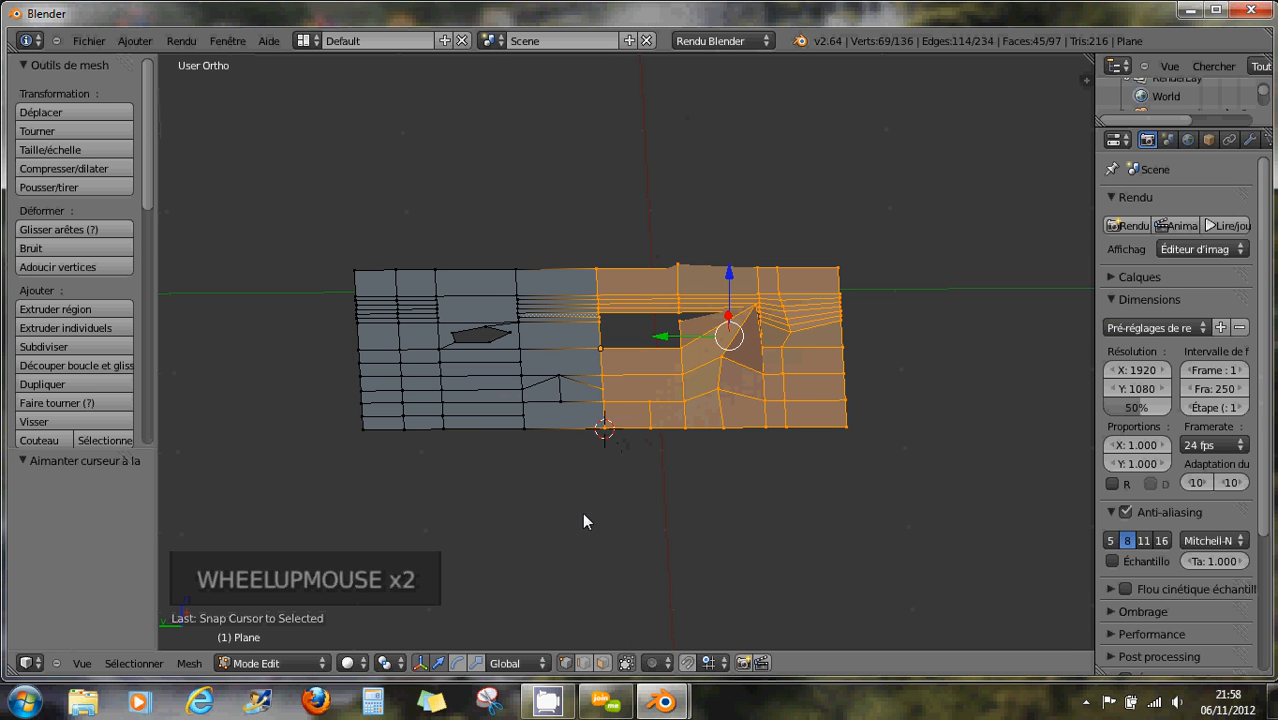
pyautogui.click(385, 663)
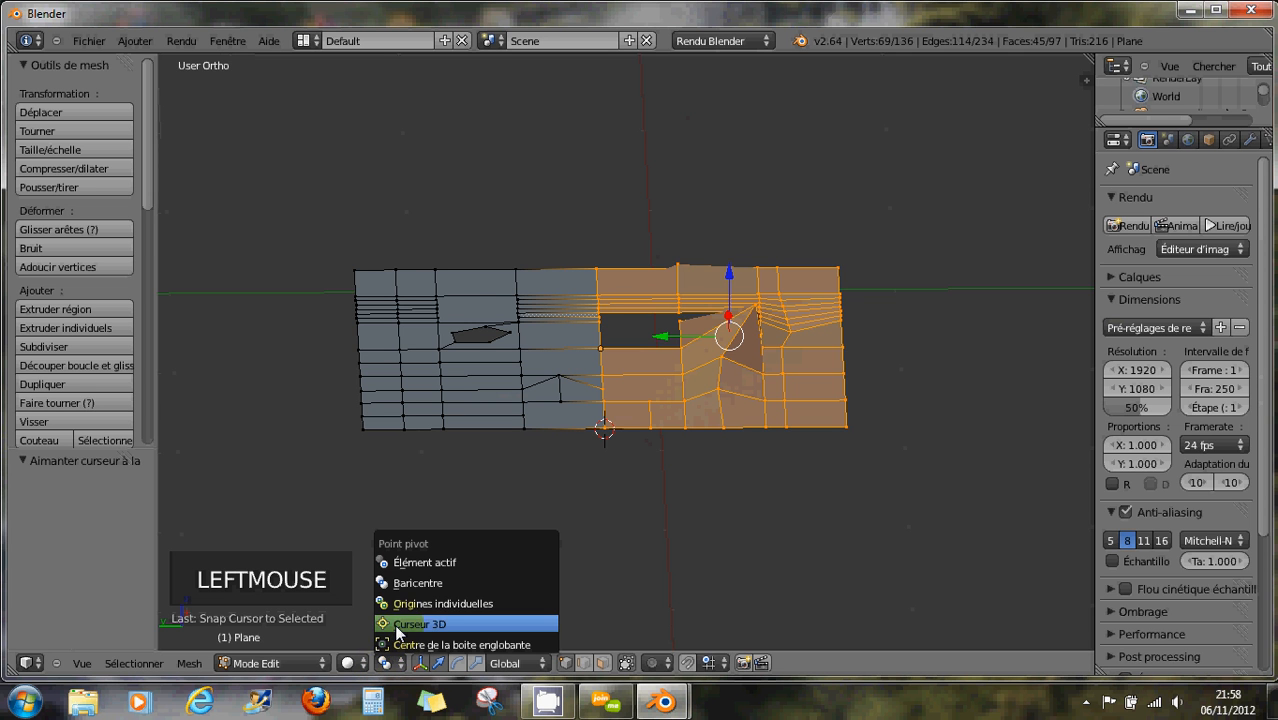
pyautogui.click(397, 626)
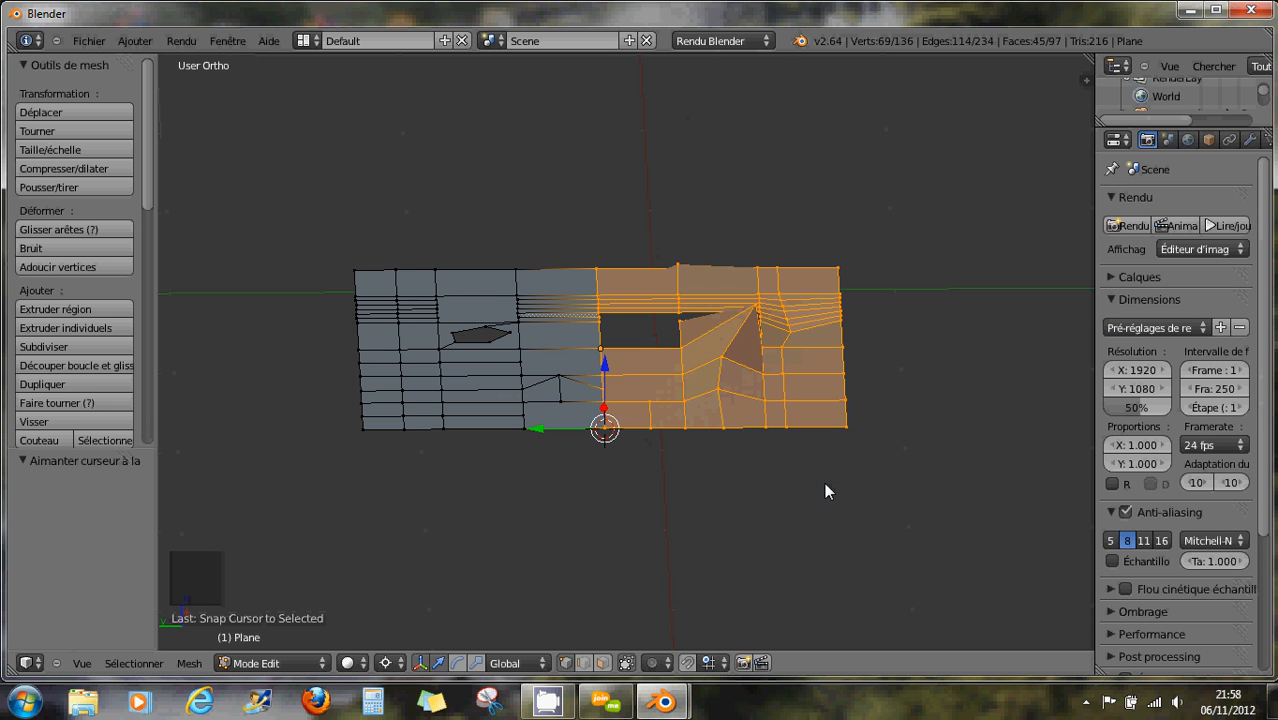
# - Rotate the selected half downward around the 3D cursor by about 87° along the global X axis
pyautogui.press('r')
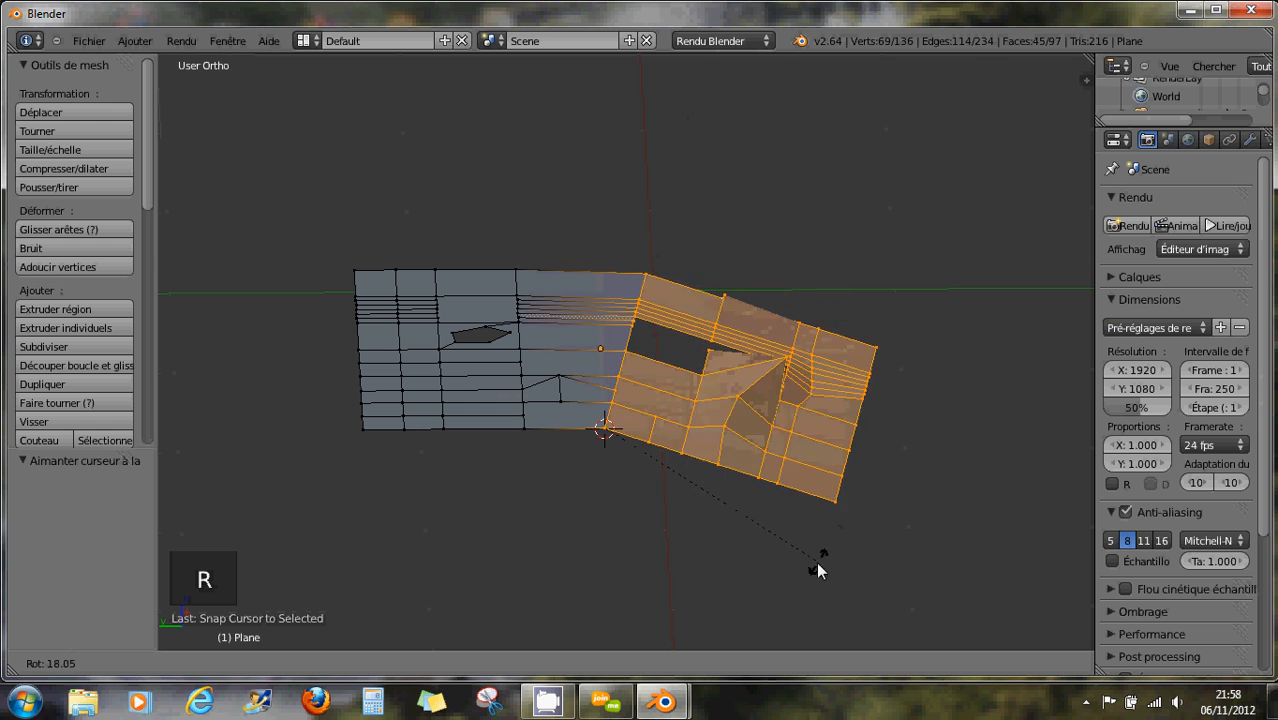
pyautogui.press('x')
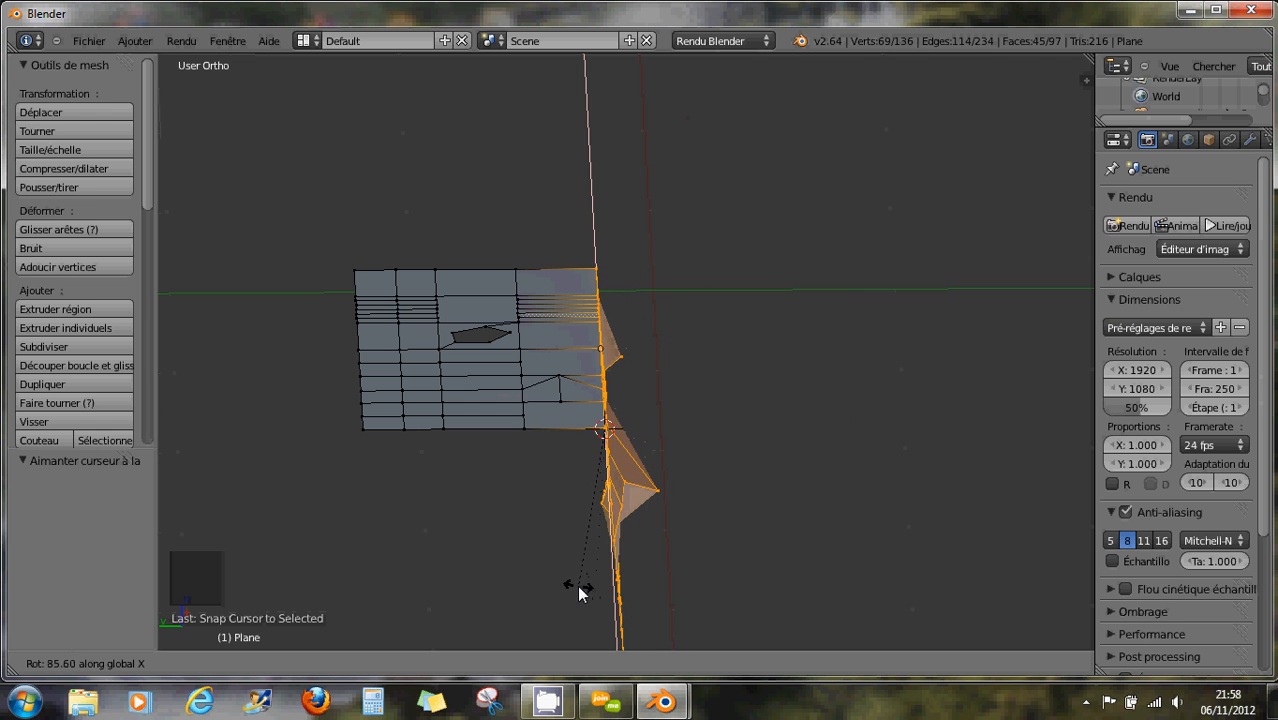
pyautogui.click(572, 588)
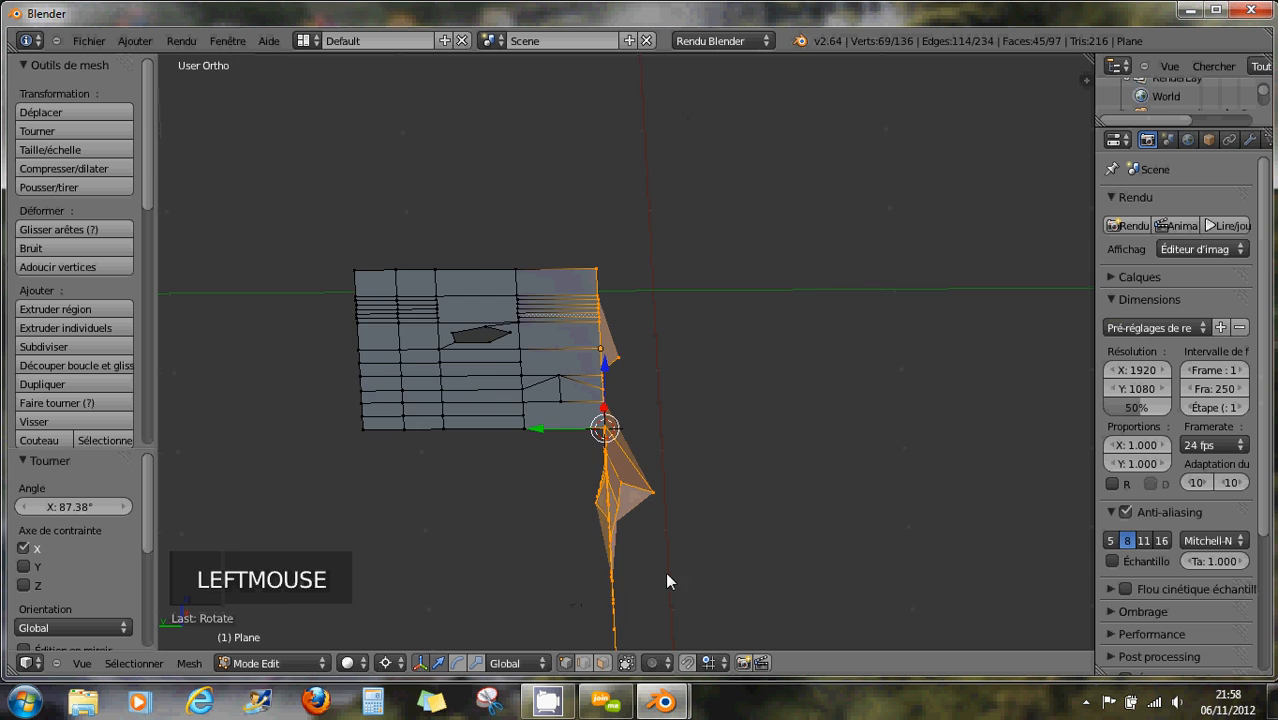
# - Snap the 3D cursor to the vertex about a third of the way down the folded half's outer edge
pyautogui.moveTo(668, 581); pyautogui.dragTo(543, 454, button='middle')
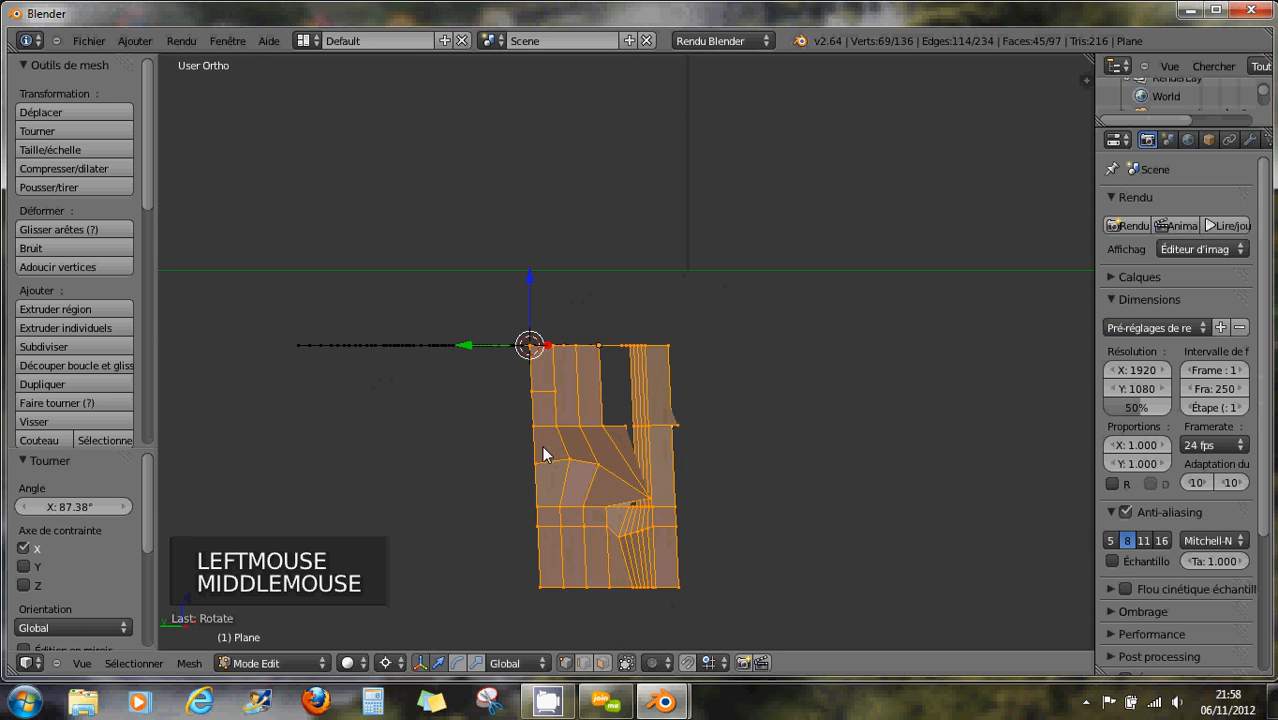
pyautogui.rightClick(531, 423)
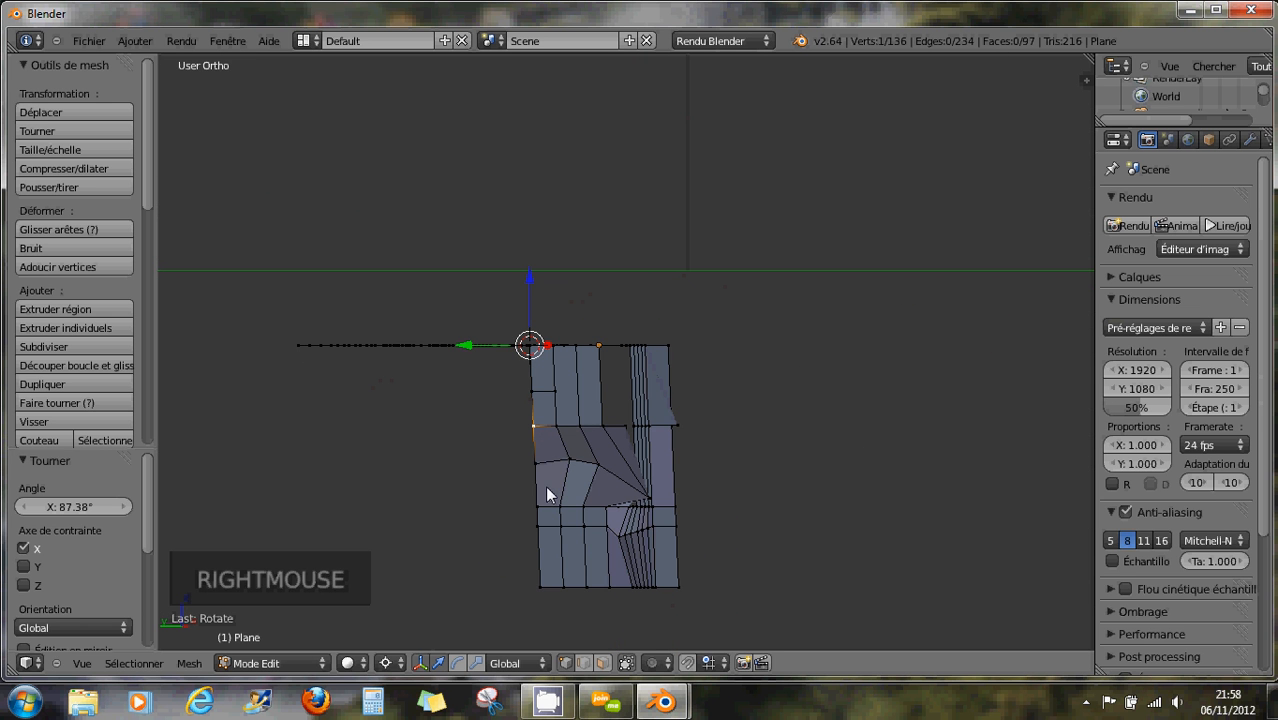
pyautogui.hotkey('shift', 's')
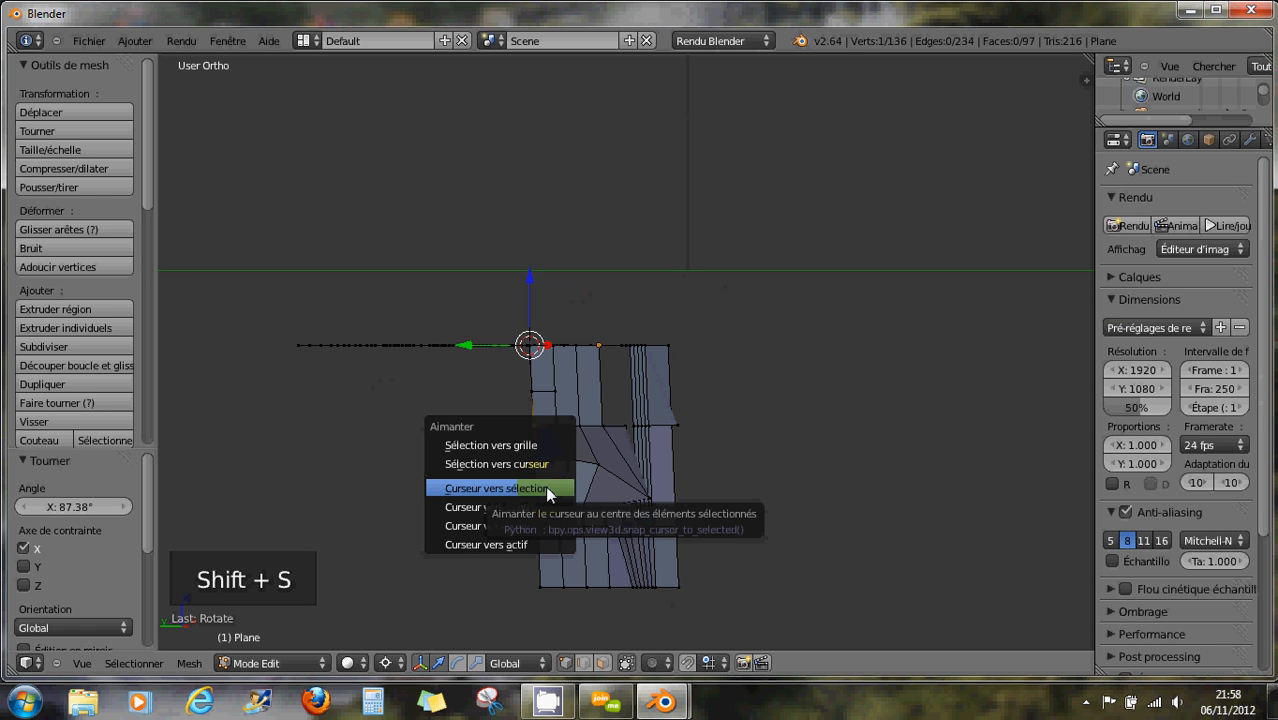
pyautogui.click(546, 488)
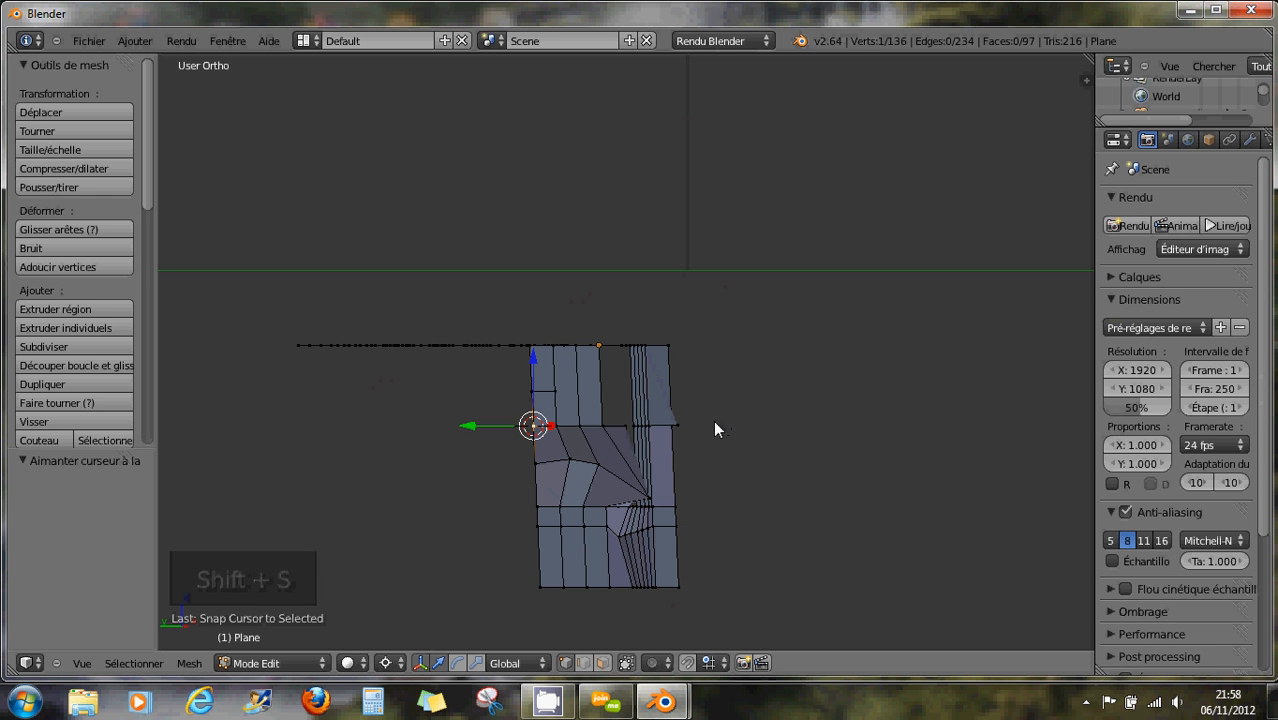
# - Turn off limiting selection to visible geometry and circle-select the folded half from the 3D cursor's level down to its end
pyautogui.click(625, 664)
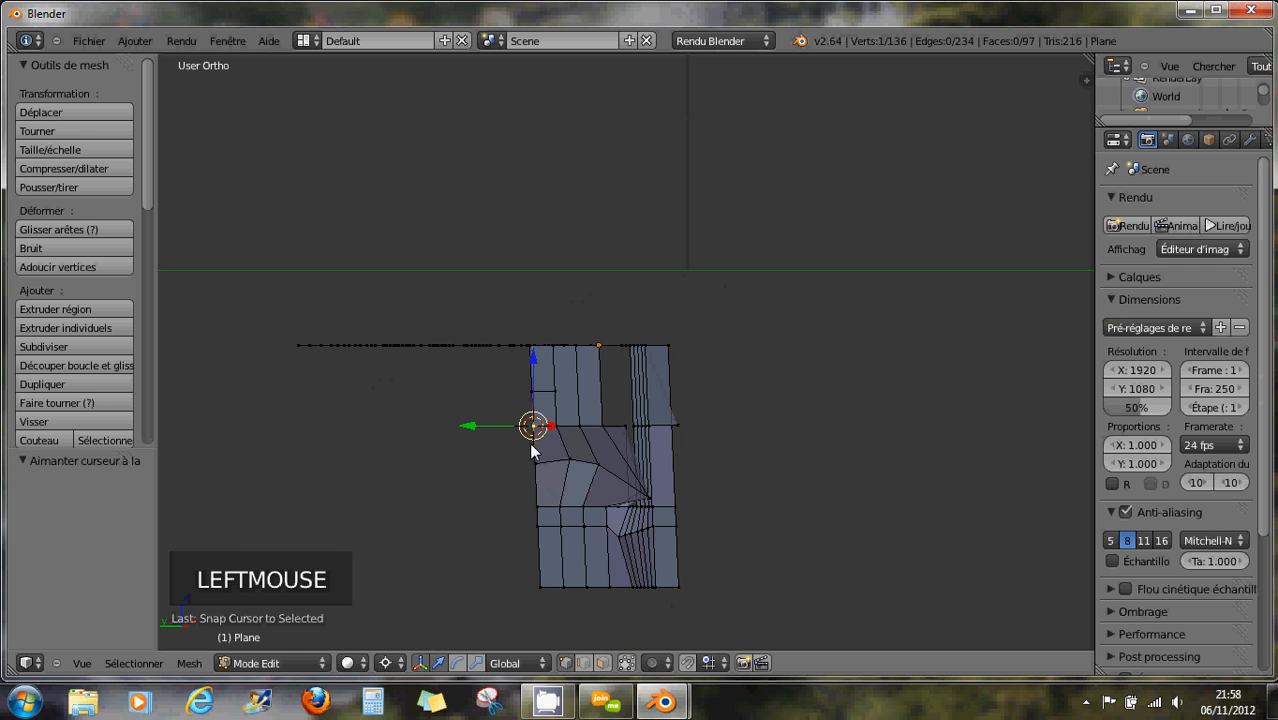
pyautogui.press('c')
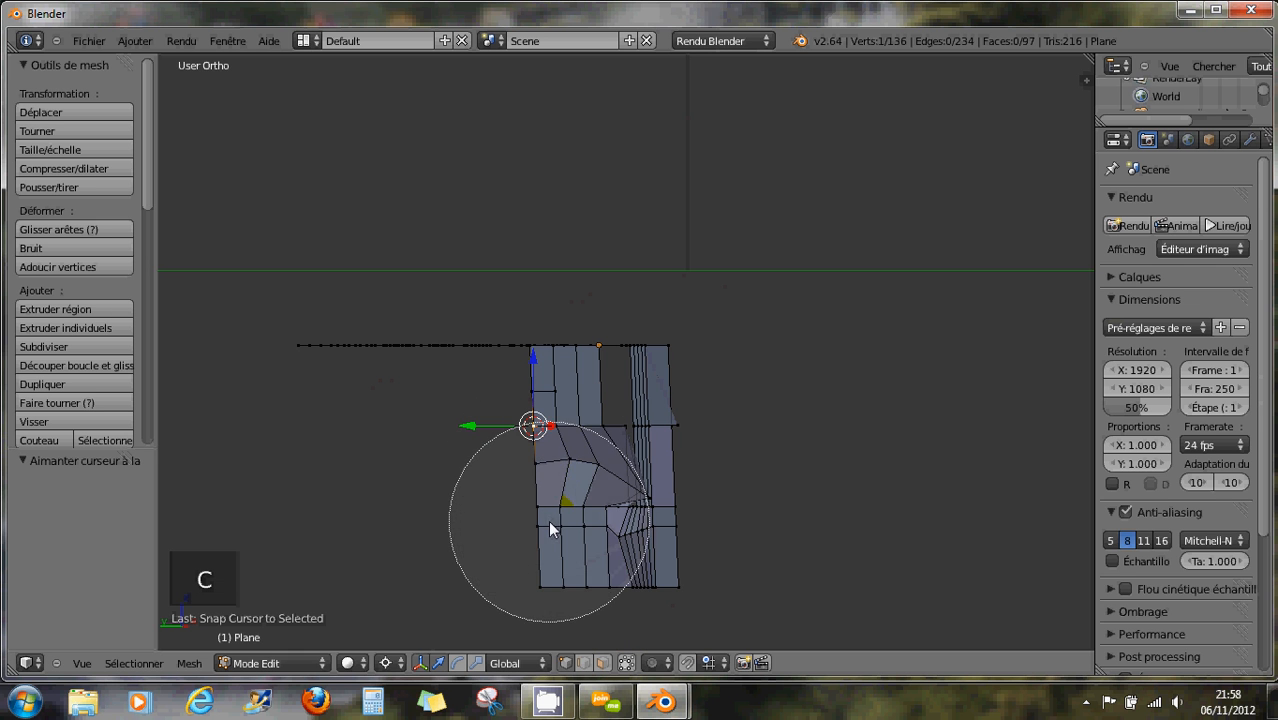
pyautogui.moveTo(551, 525)
pyautogui.mouseDown()
pyautogui.moveTo(677, 506)
pyautogui.moveTo(573, 519)
pyautogui.mouseUp()
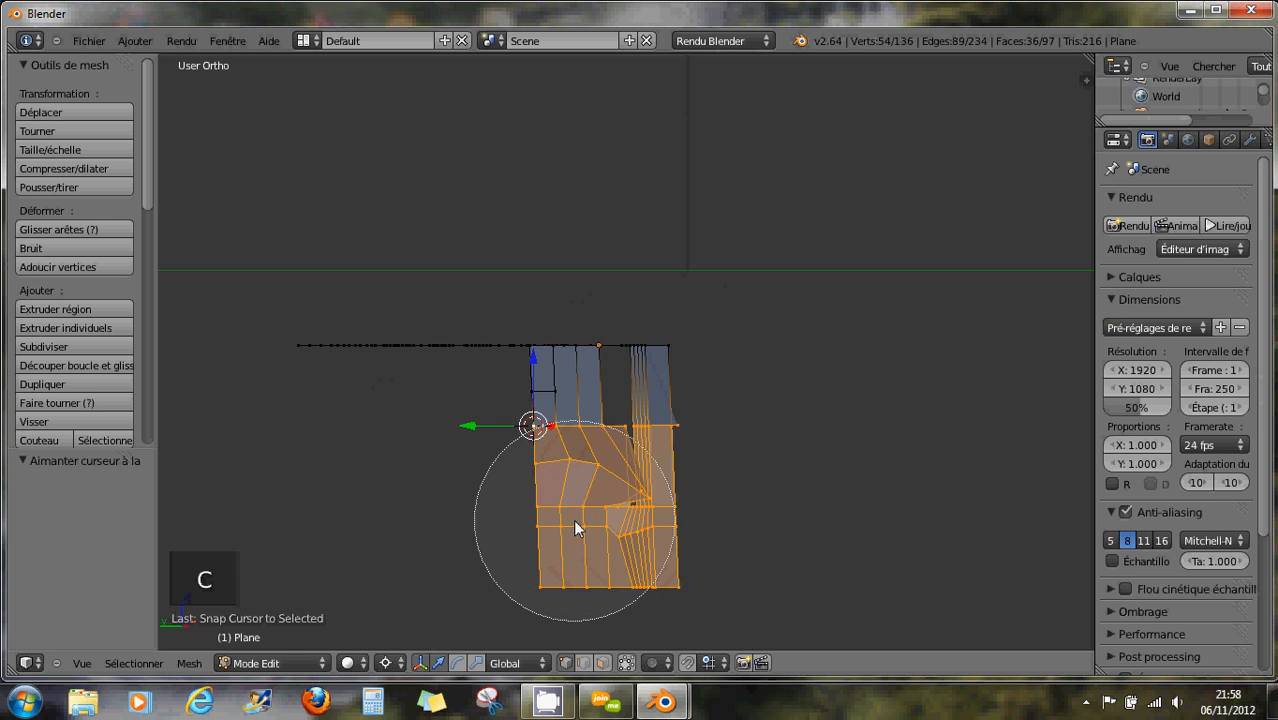
pyautogui.rightClick(575, 519)
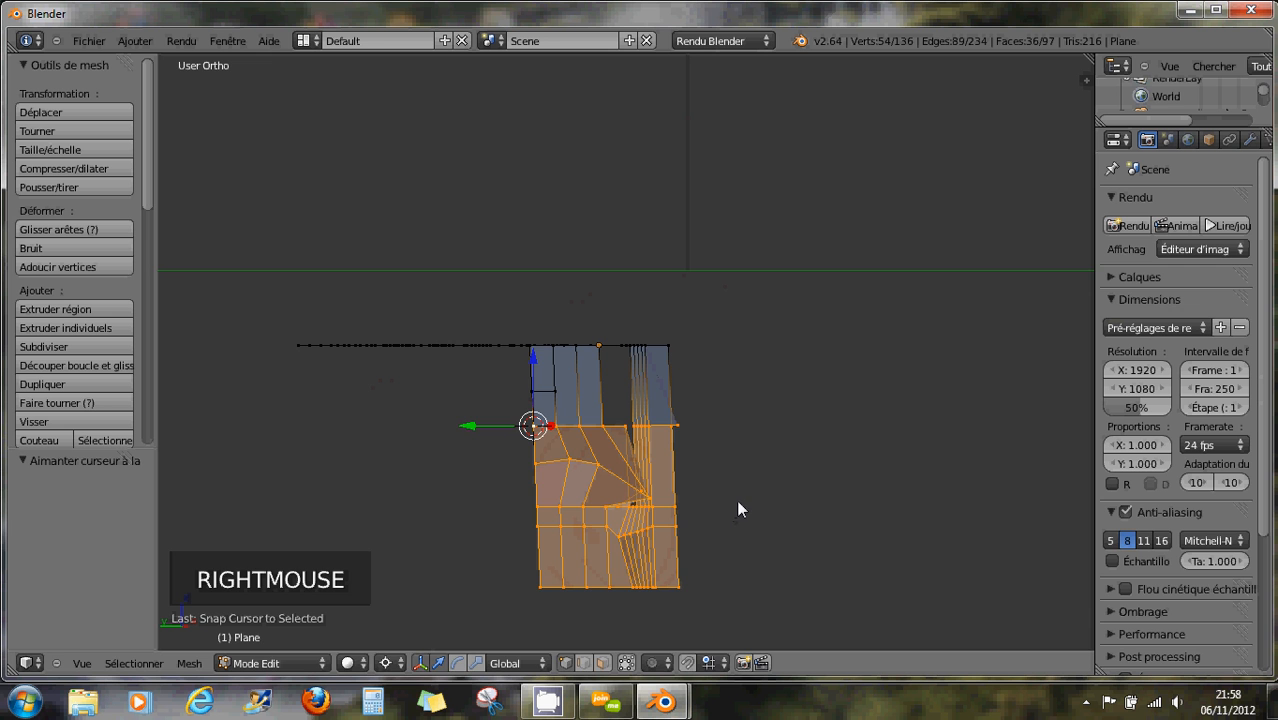
# - Rotate the selected lower part 90° along the global X axis so it folds back under the flat half
pyautogui.press('r')
pyautogui.press('x')
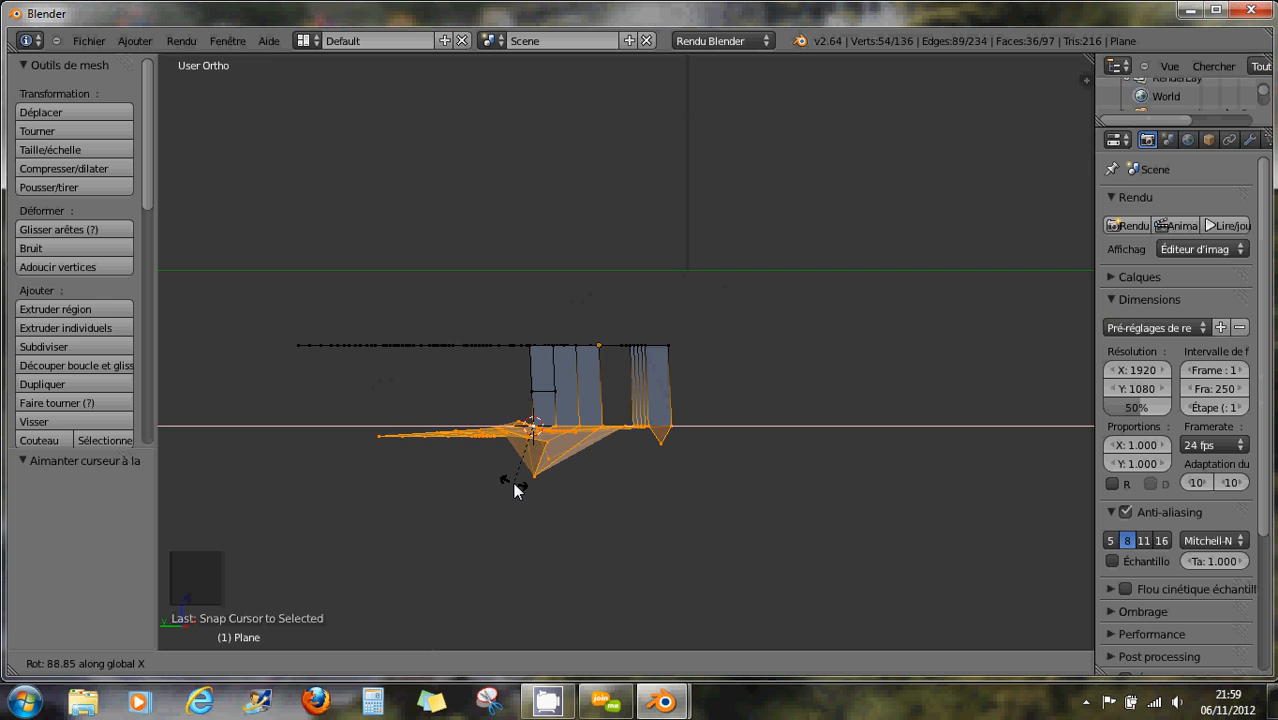
pyautogui.write('90')
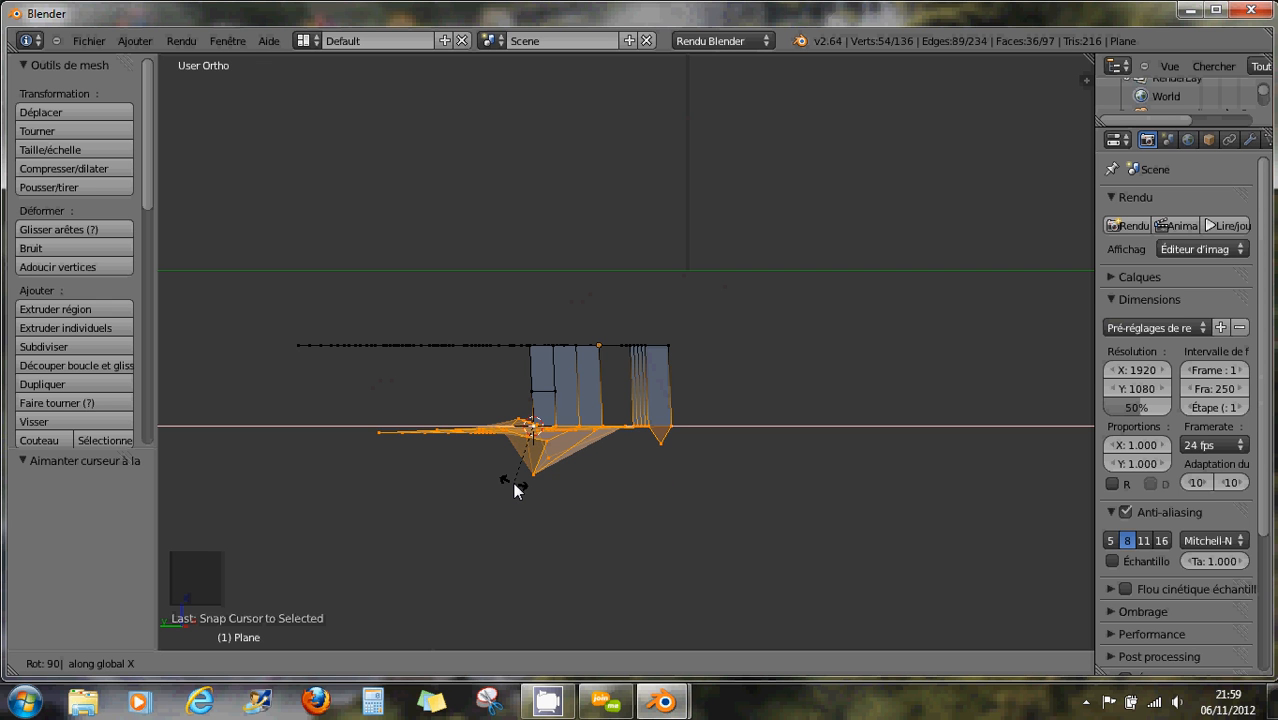
pyautogui.press('-')
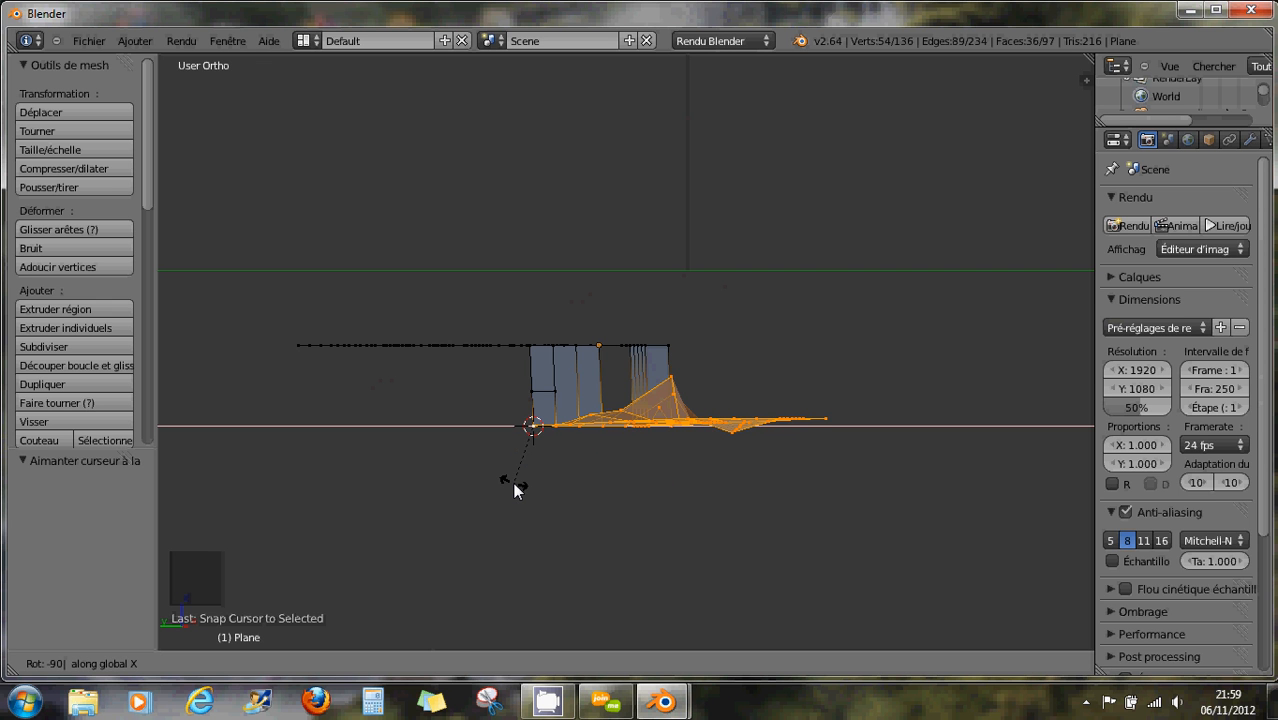
pyautogui.press('-')
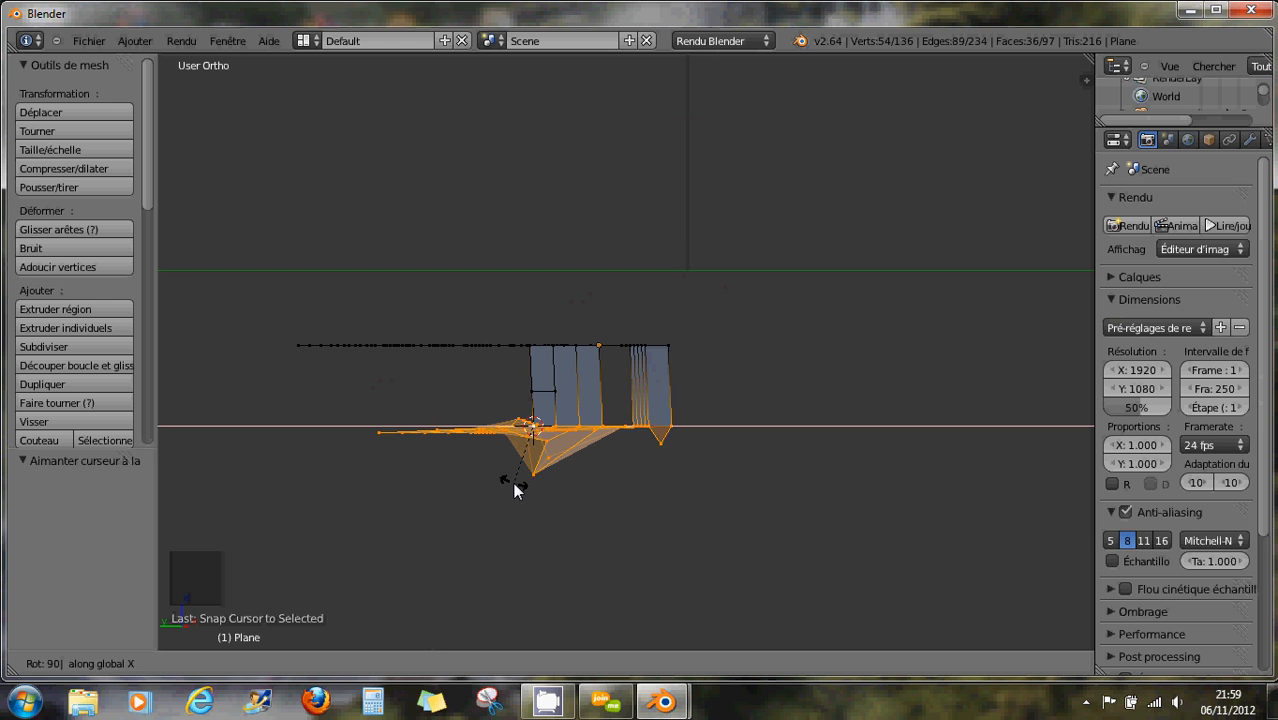
pyautogui.click(515, 488)
# - Snap the 3D cursor to the first vertex in from the free outer corner on the upper panel's front edge
pyautogui.moveTo(519, 481); pyautogui.dragTo(578, 477, button='middle')
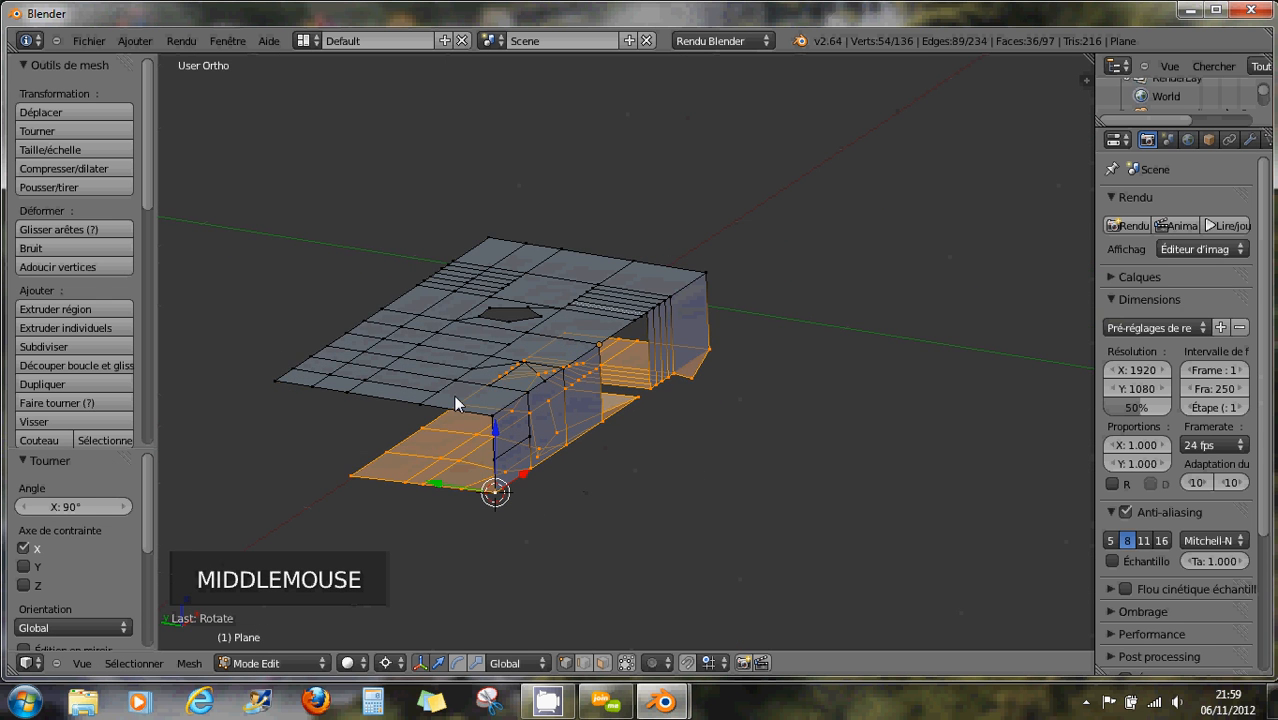
pyautogui.rightClick(471, 454)
pyautogui.rightClick(366, 396)
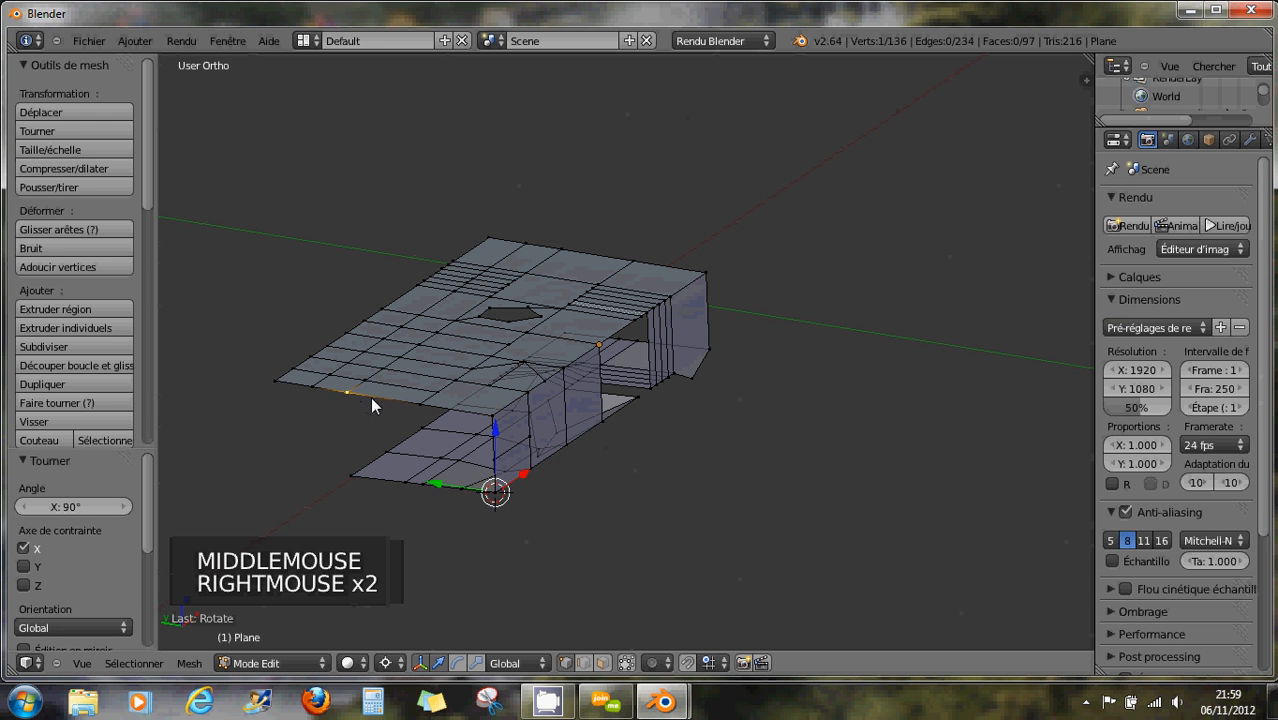
pyautogui.rightClick(313, 392)
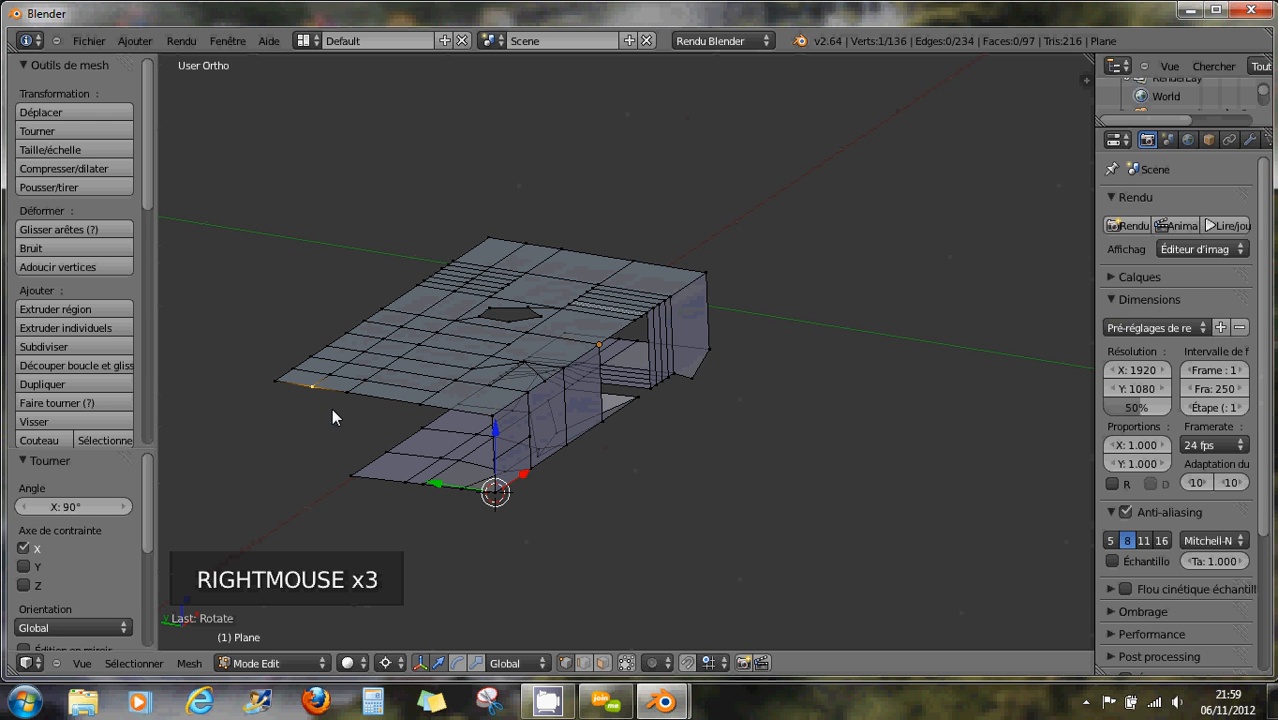
pyautogui.hotkey('shift', 's')
pyautogui.click(331, 408)
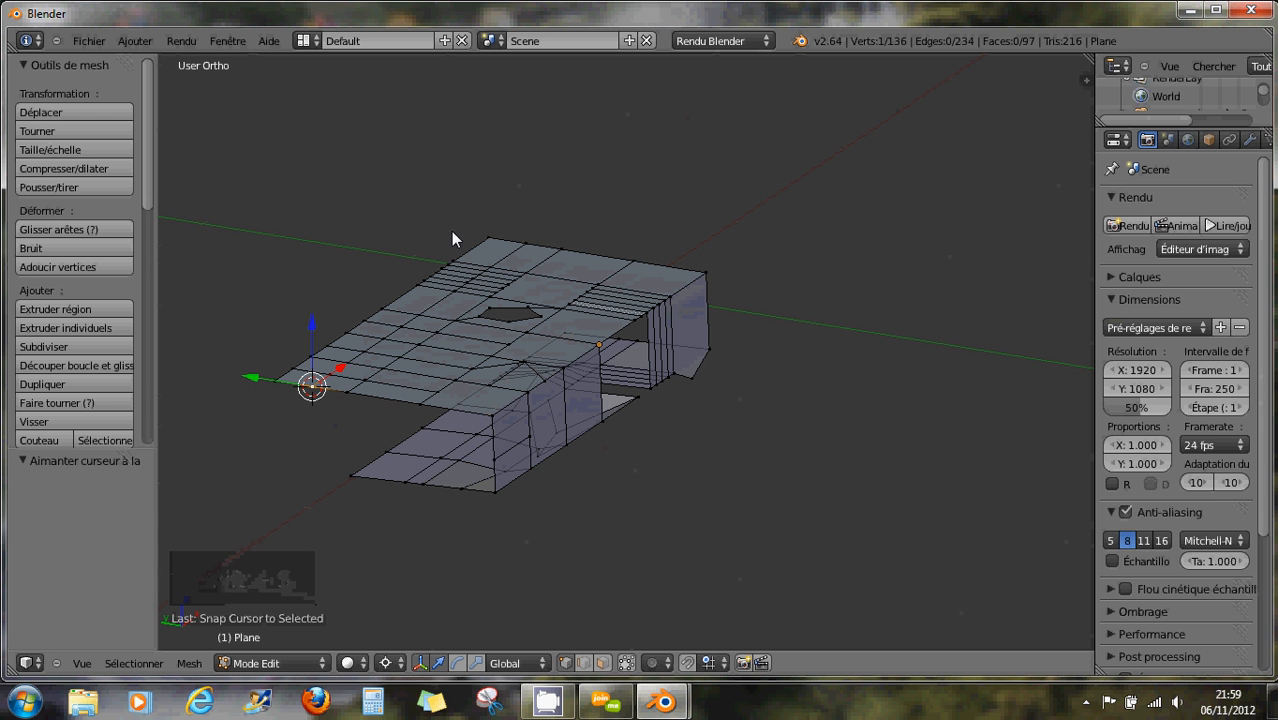
# - Circle-select the strip along the upper panel's free long edge and rotate it about -85° along global X around the 3D cursor
pyautogui.press('c')
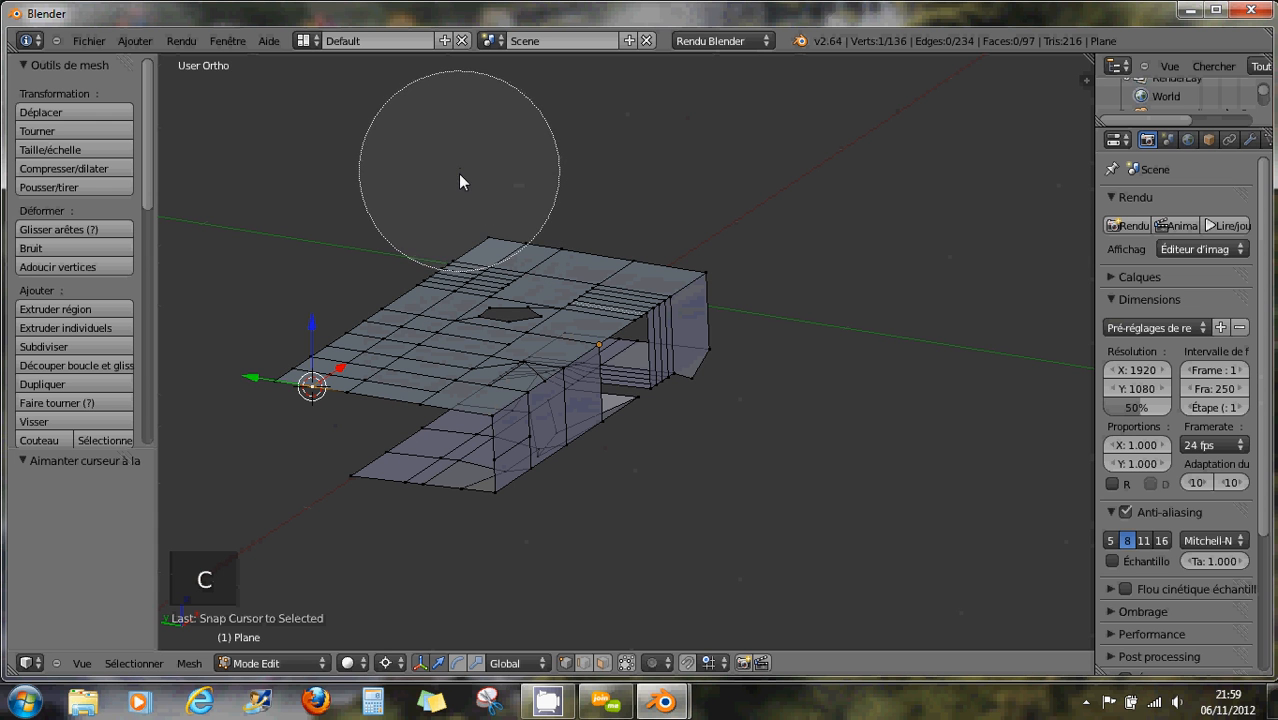
pyautogui.moveTo(462, 180)
pyautogui.mouseDown()
pyautogui.moveTo(374, 262)
pyautogui.moveTo(253, 318)
pyautogui.mouseUp()
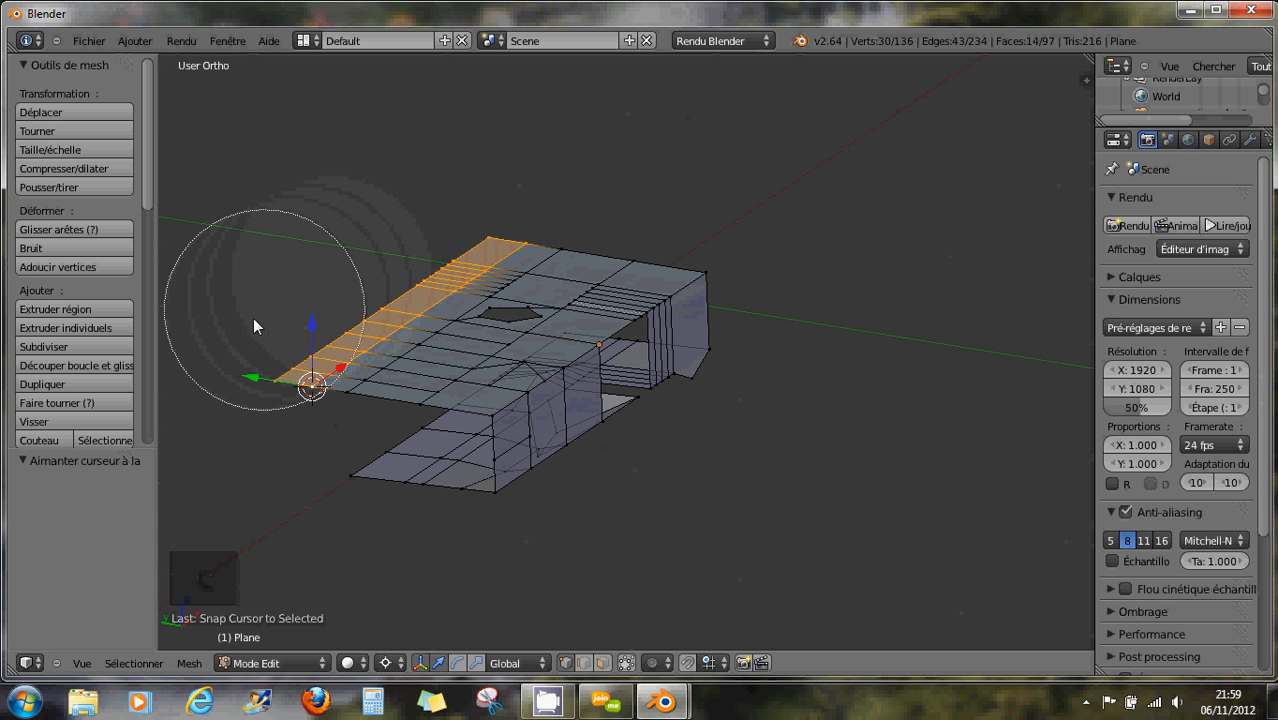
pyautogui.rightClick(225, 337)
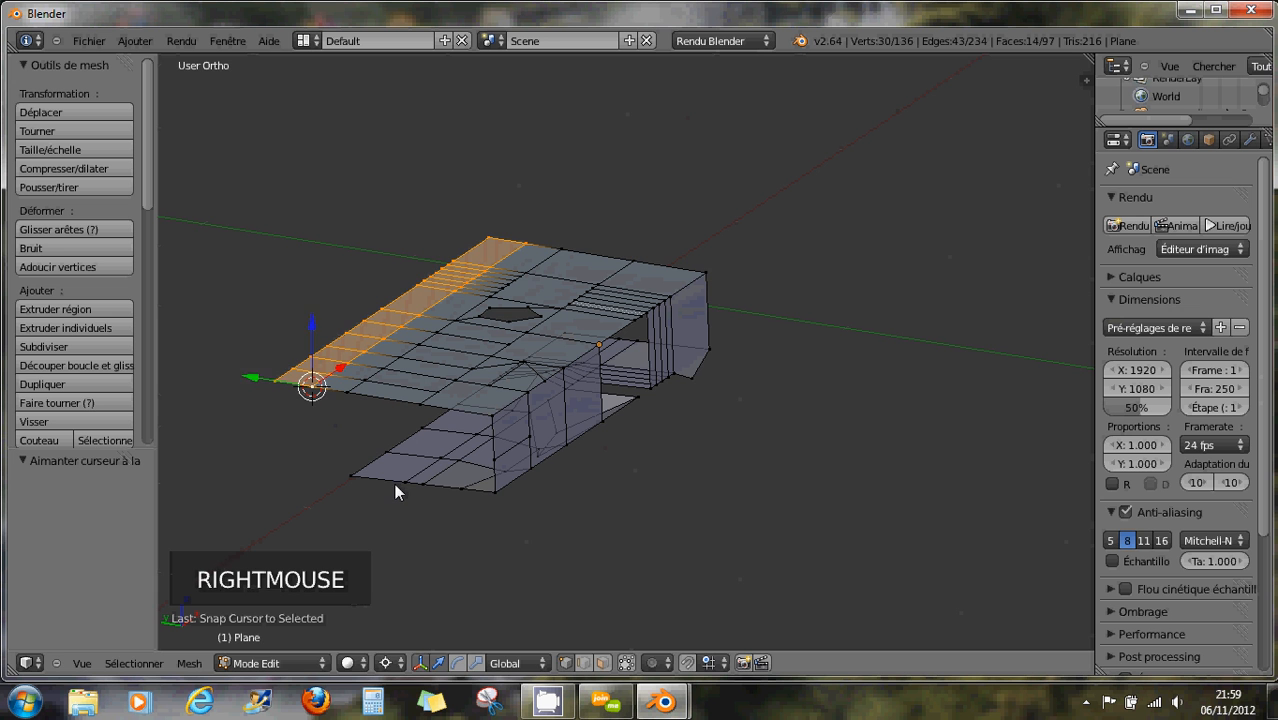
pyautogui.press('r')
pyautogui.press('x')
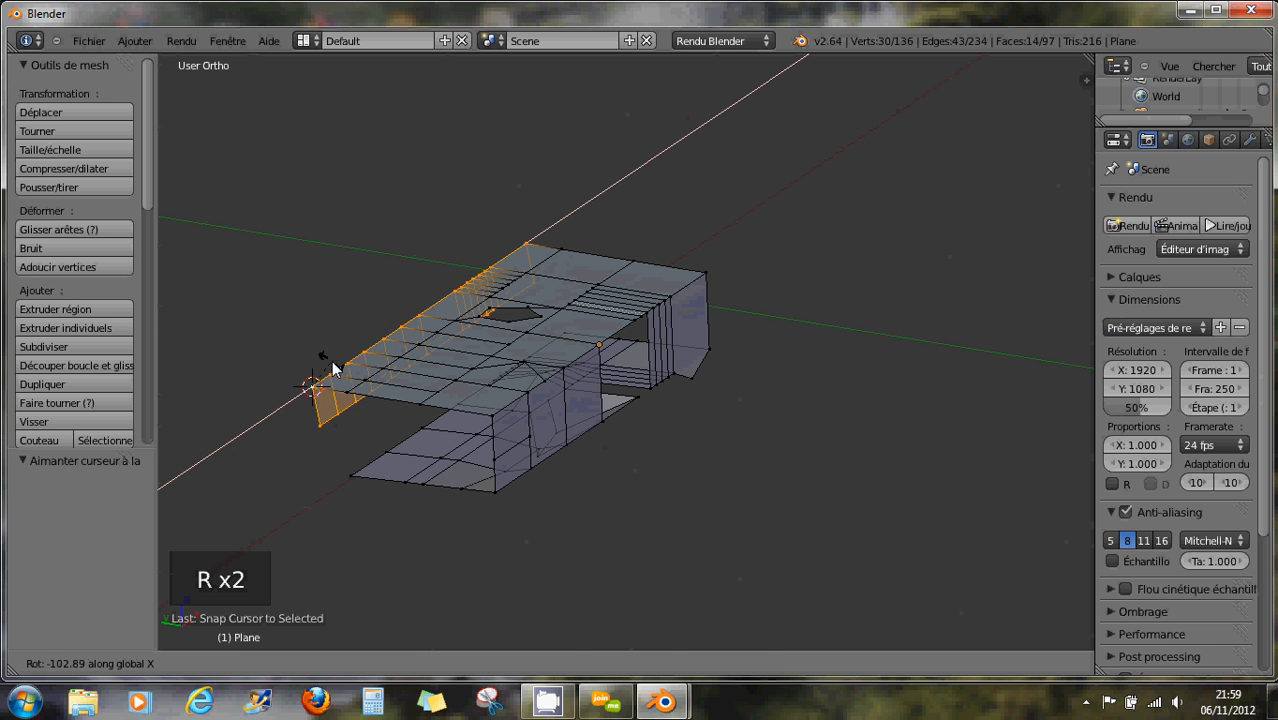
pyautogui.click(337, 372)
pyautogui.moveTo(394, 420); pyautogui.dragTo(524, 461, button='middle')
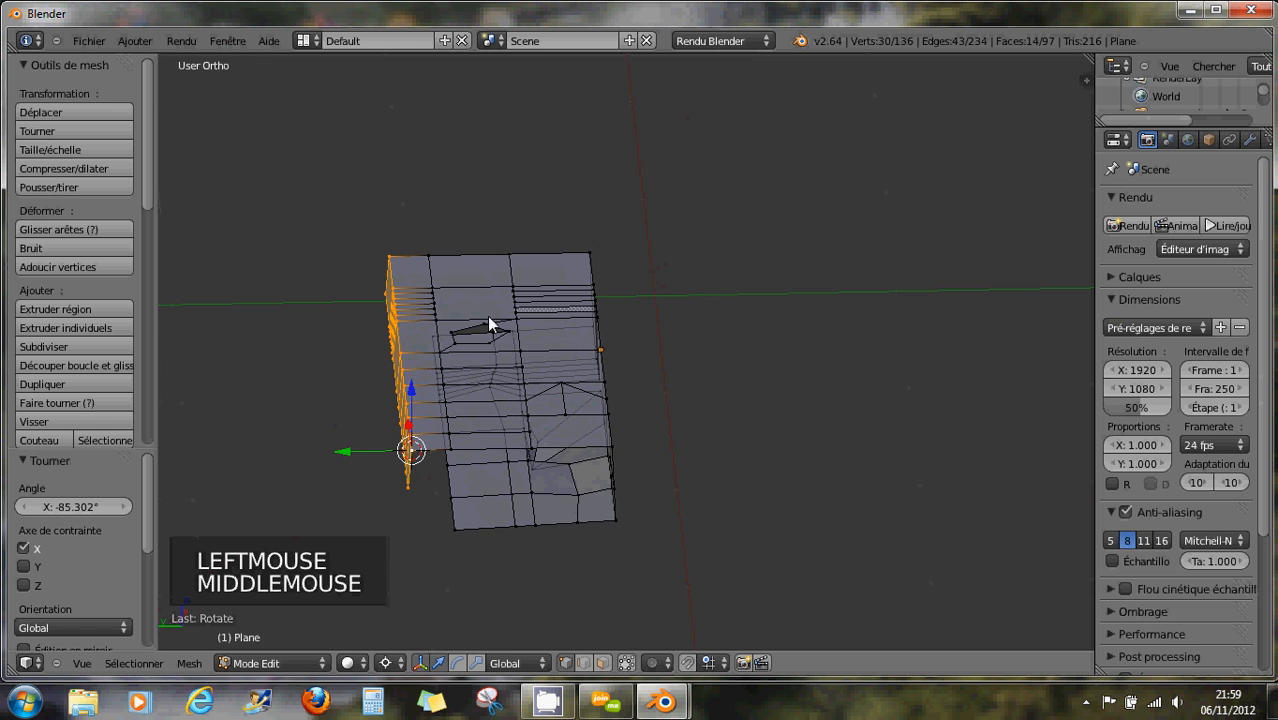
pyautogui.moveTo(490, 322); pyautogui.dragTo(490, 459, button='middle')
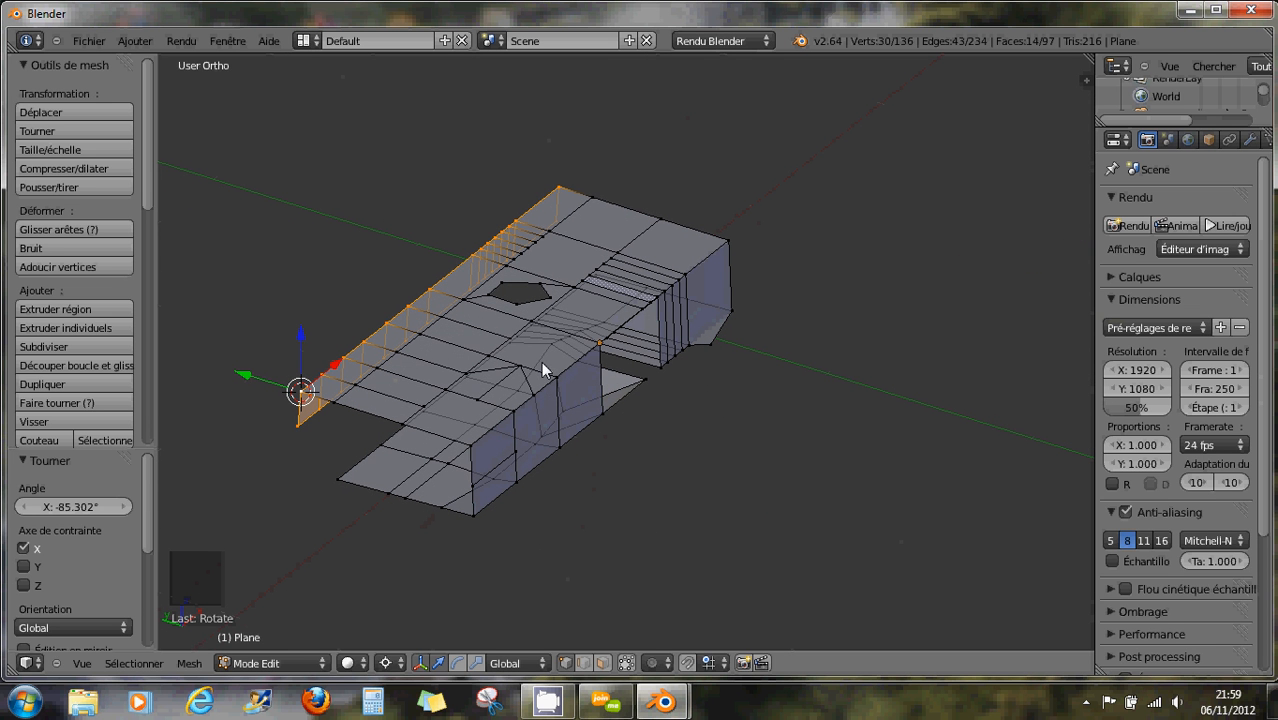
pyautogui.moveTo(436, 345); pyautogui.dragTo(716, 407, button='middle')
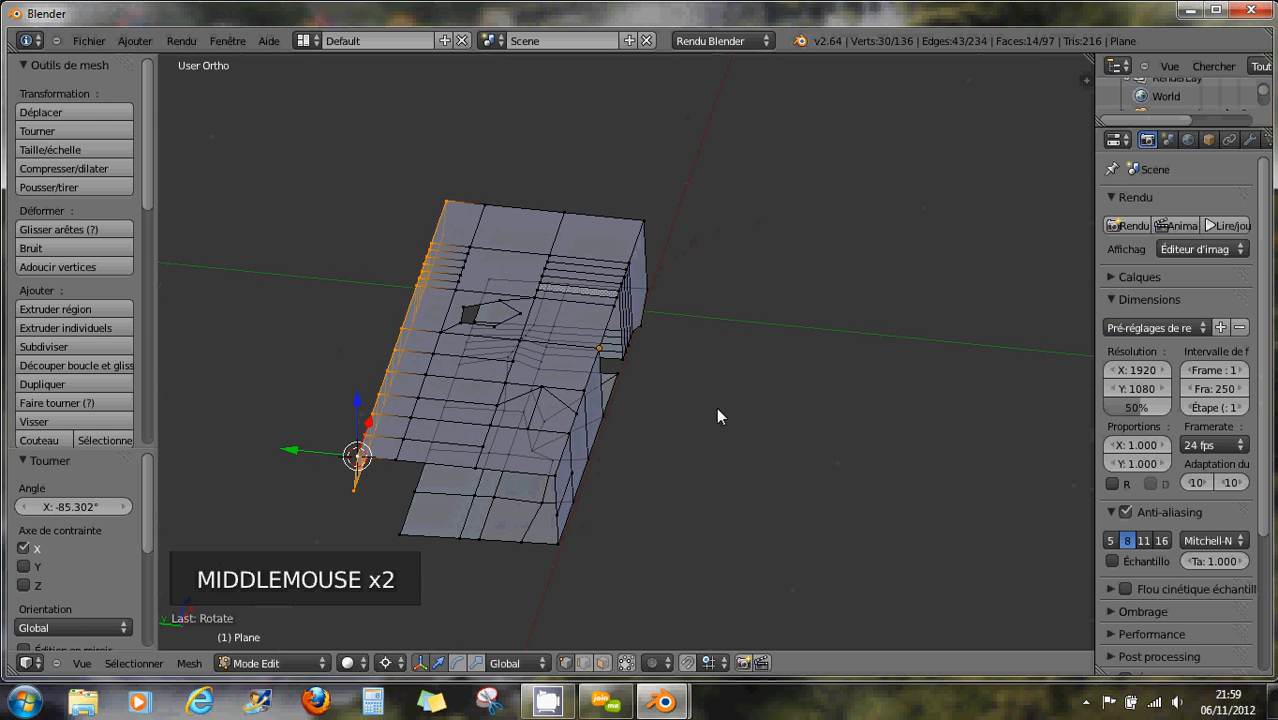
# - Turn on the display of both face normals and vertex normals for the mesh
pyautogui.click(1085, 83)
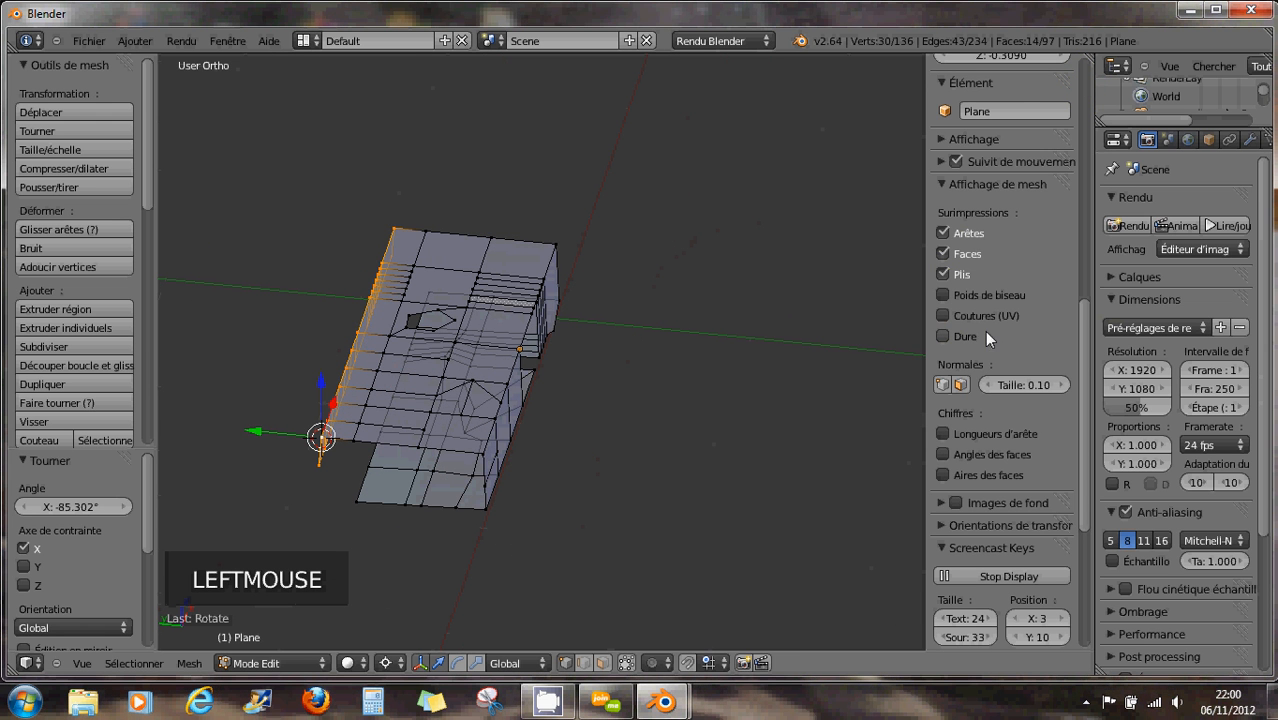
pyautogui.scroll(-5, 990, 300)
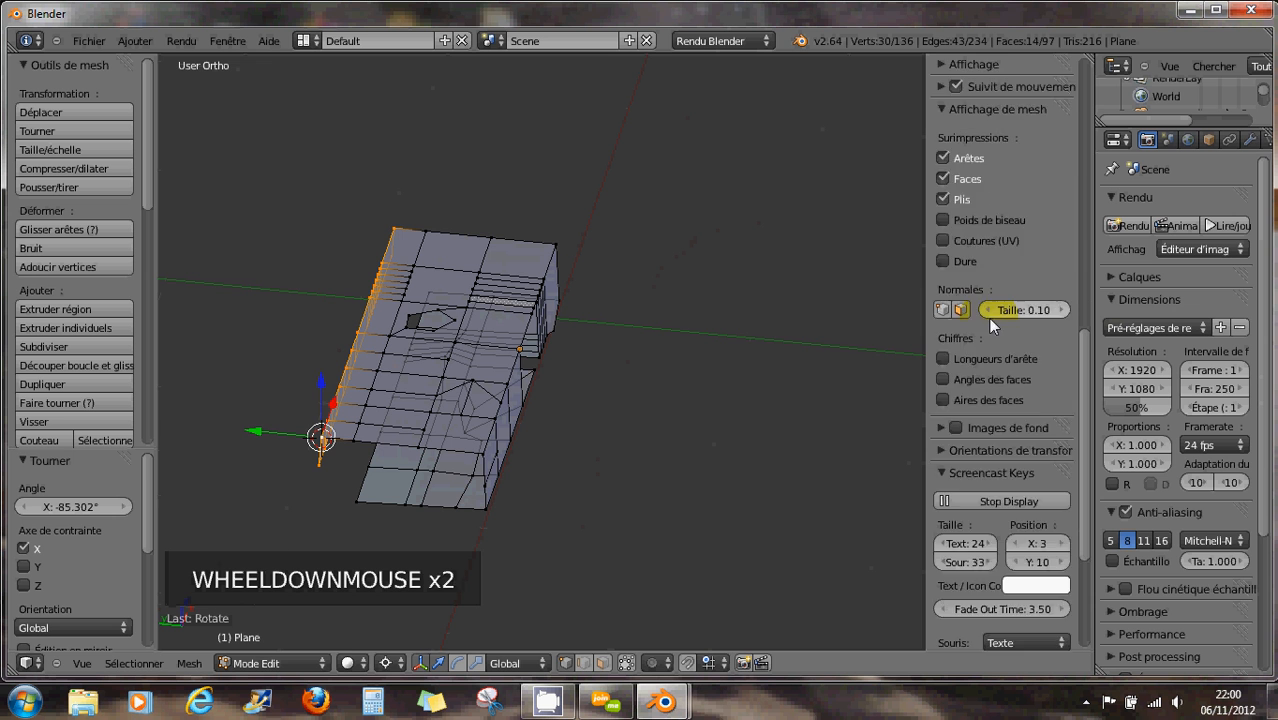
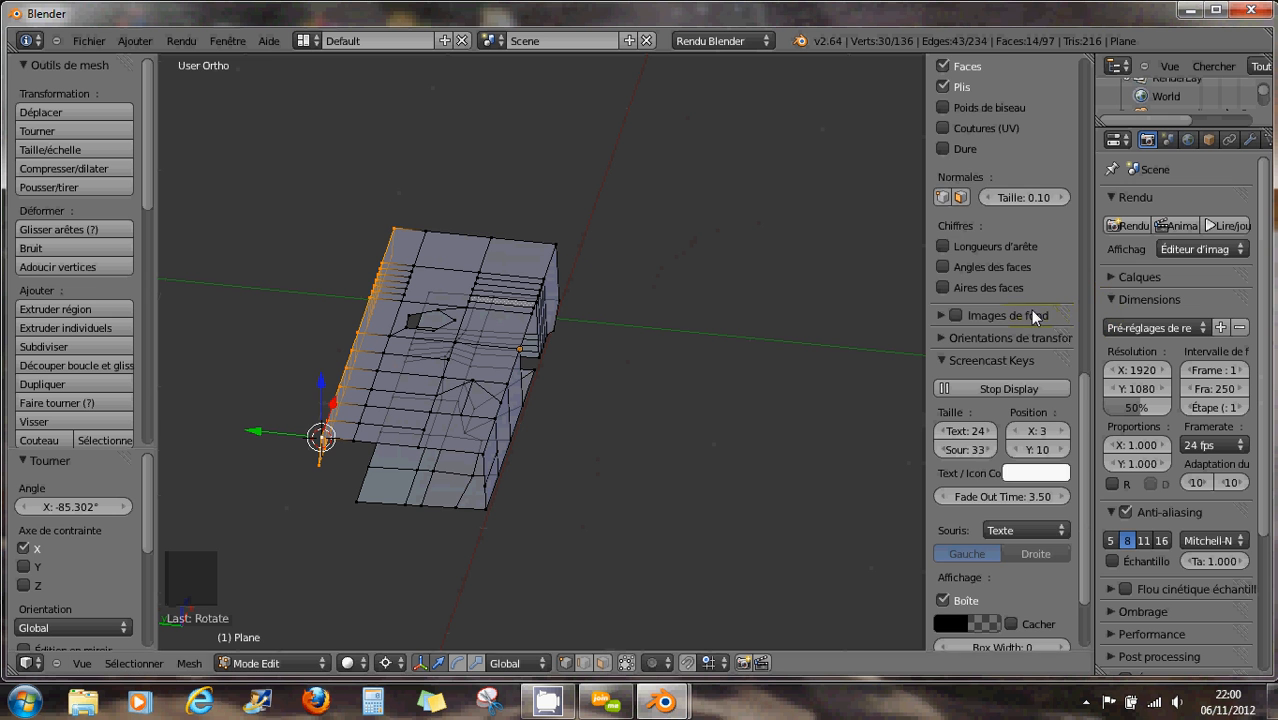
pyautogui.scroll(7, 1030, 310)
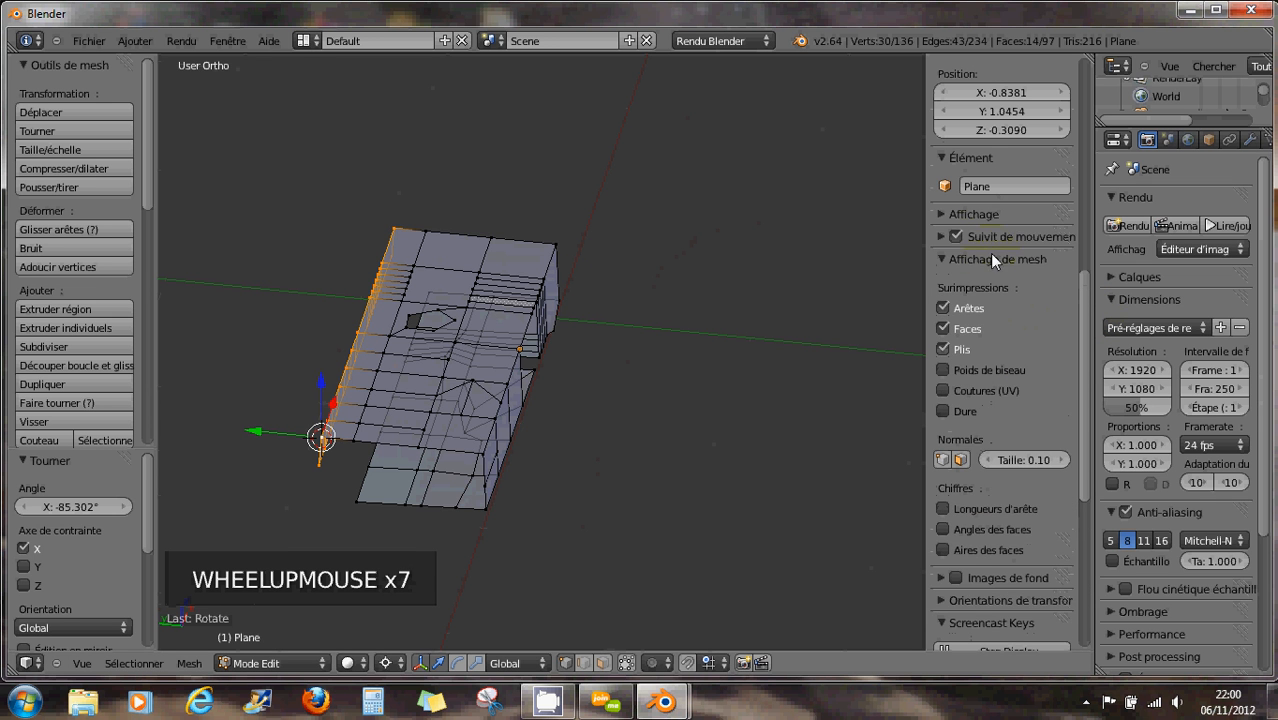
pyautogui.click(942, 213)
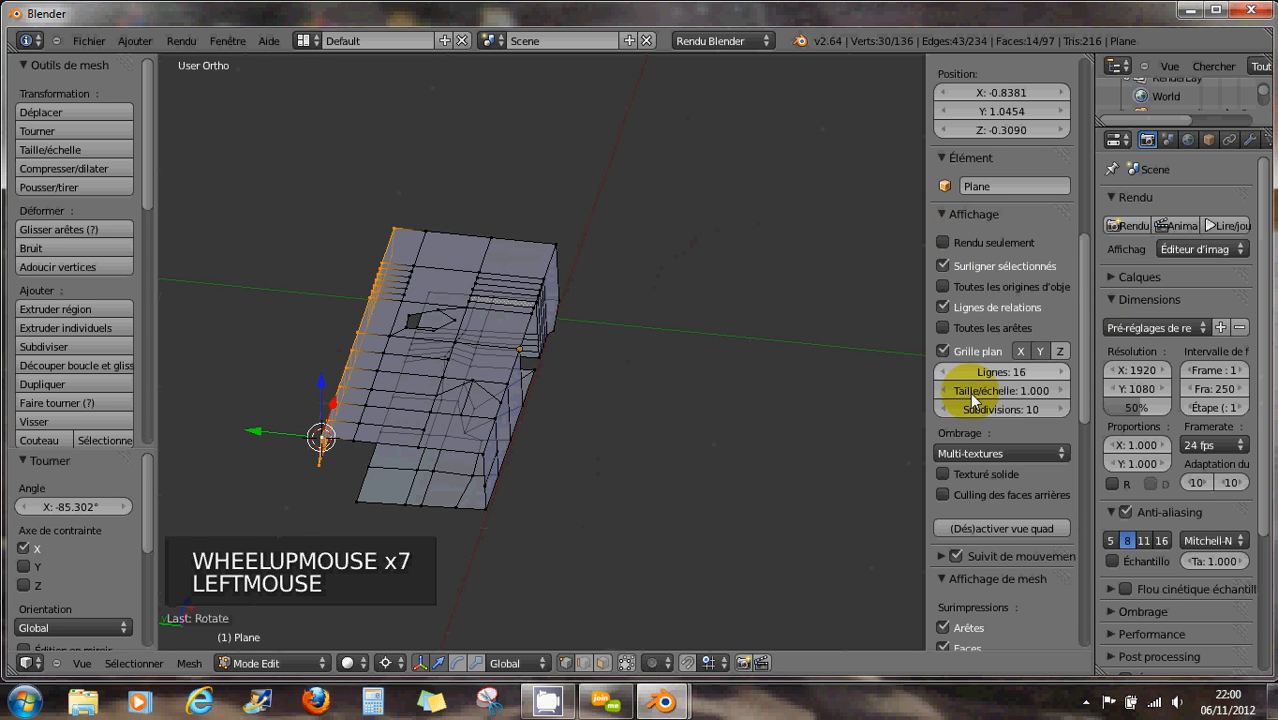
pyautogui.scroll(-5, 971, 381)
pyautogui.scroll(1, 971, 381)
pyautogui.scroll(-2, 971, 381)
pyautogui.scroll(-3, 971, 381)
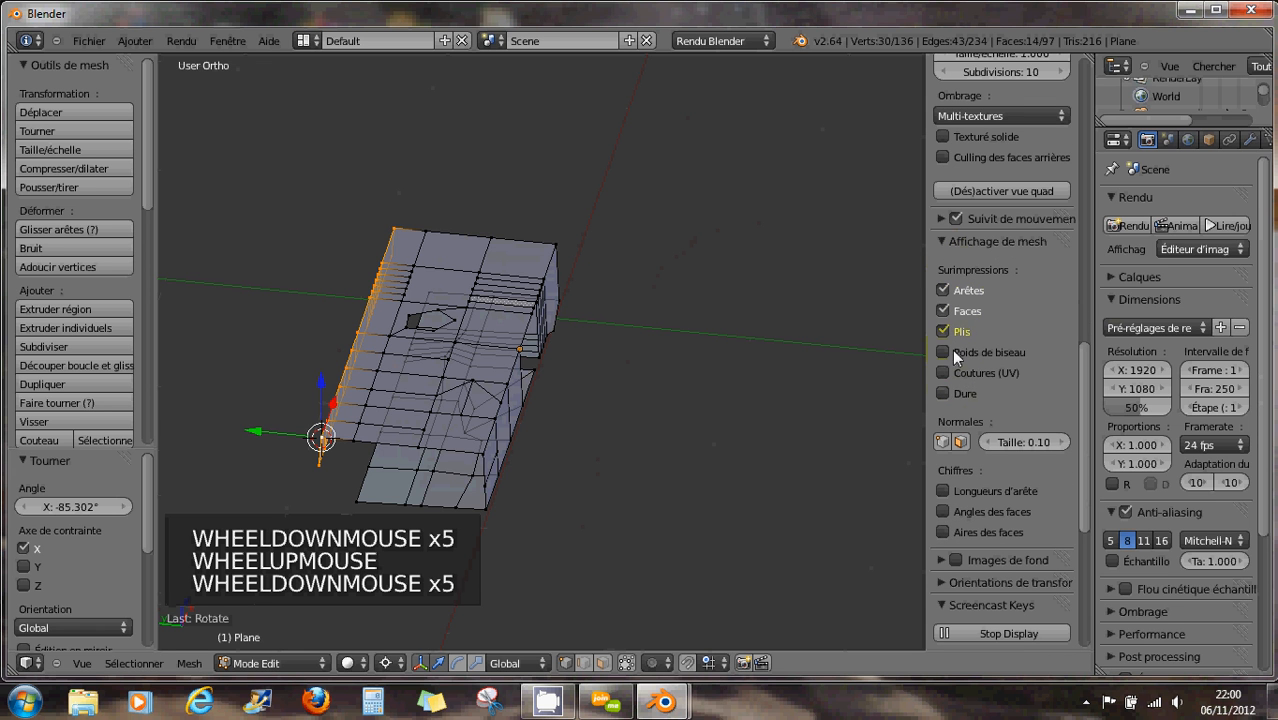
pyautogui.click(960, 440)
pyautogui.click(941, 441)
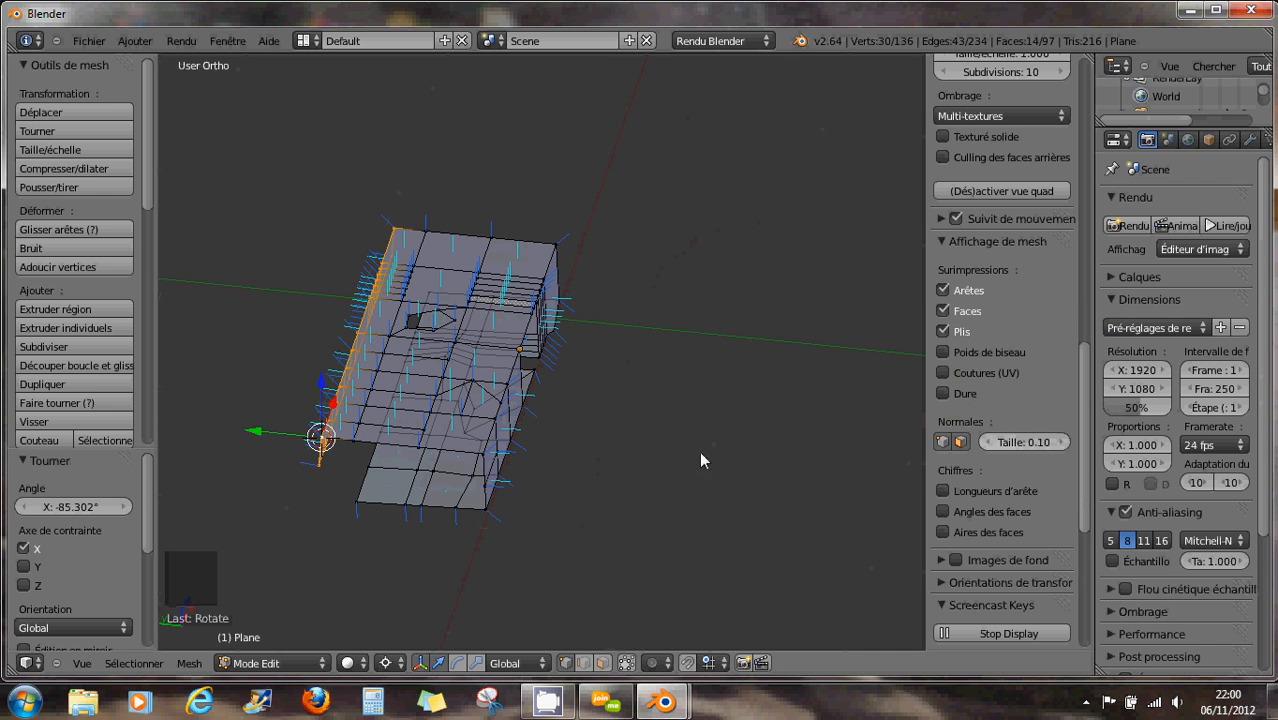
# - Limit selection to visible geometry and set the displayed normals' size to 0.40
pyautogui.click(626, 663)
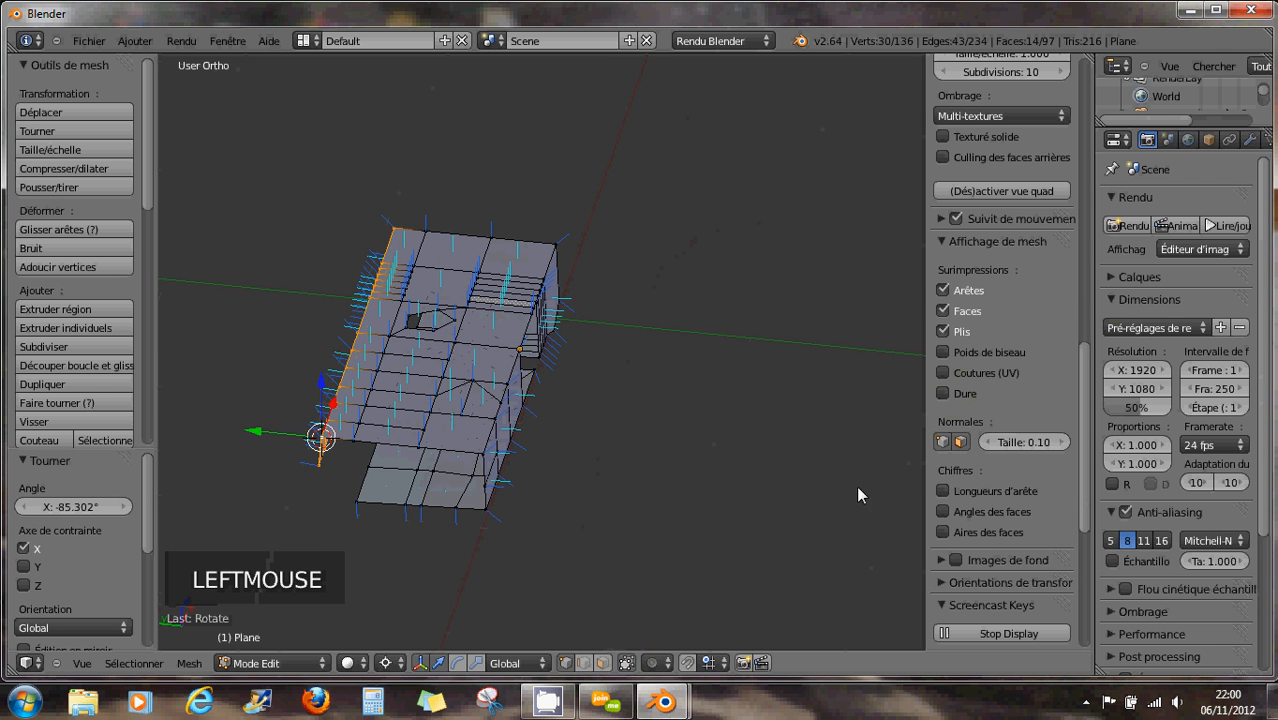
pyautogui.click(1058, 443)
pyautogui.click(1060, 443)
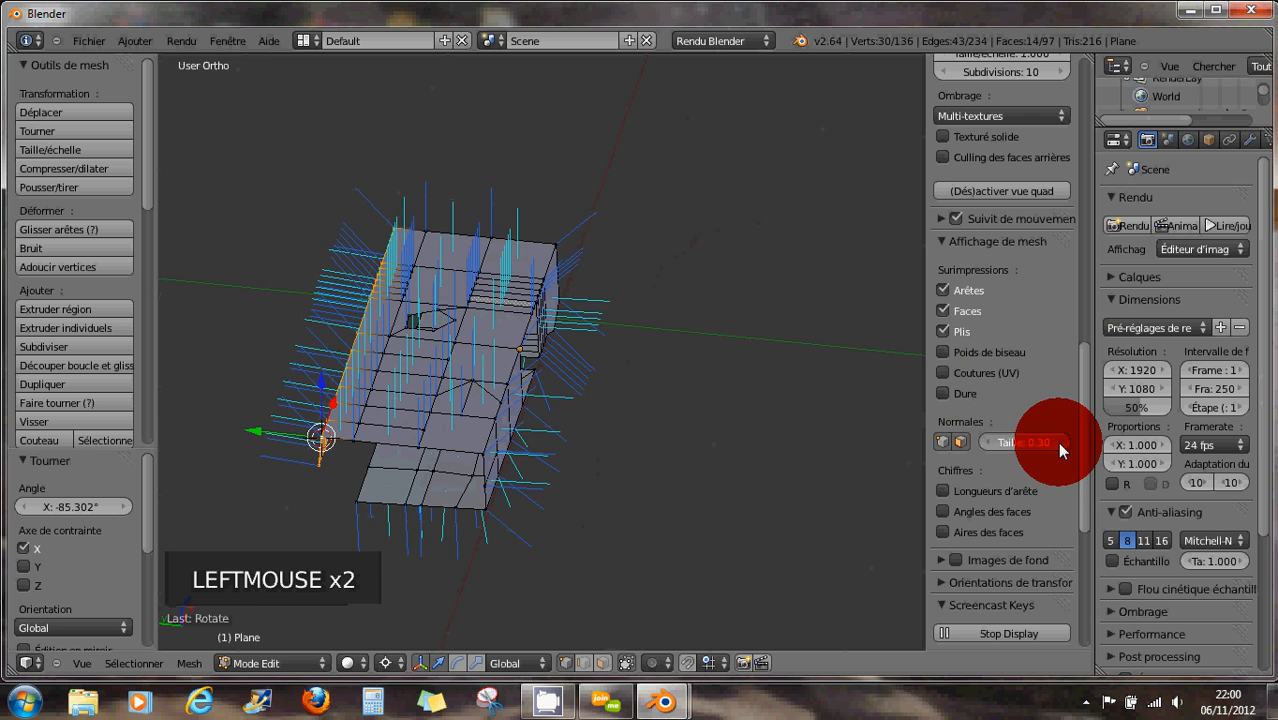
pyautogui.click(1060, 443)
# - Examine from several angles which way the face and vertex normals point on each folded section
pyautogui.moveTo(760, 400); pyautogui.dragTo(600, 318, button='middle')
pyautogui.scroll(1, 481, 322)
pyautogui.scroll(3, 481, 322)
pyautogui.moveTo(481, 325); pyautogui.dragTo(454, 359, button='middle')
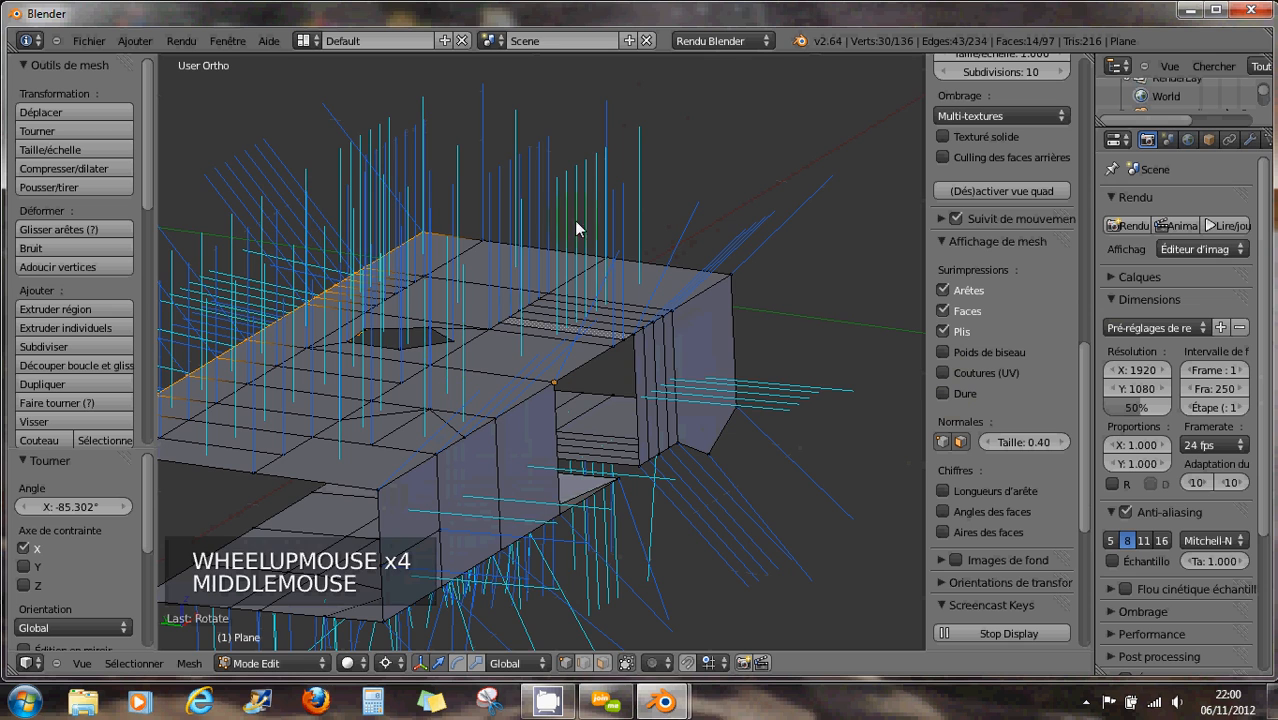
pyautogui.moveTo(536, 303); pyautogui.dragTo(724, 270, button='middle')
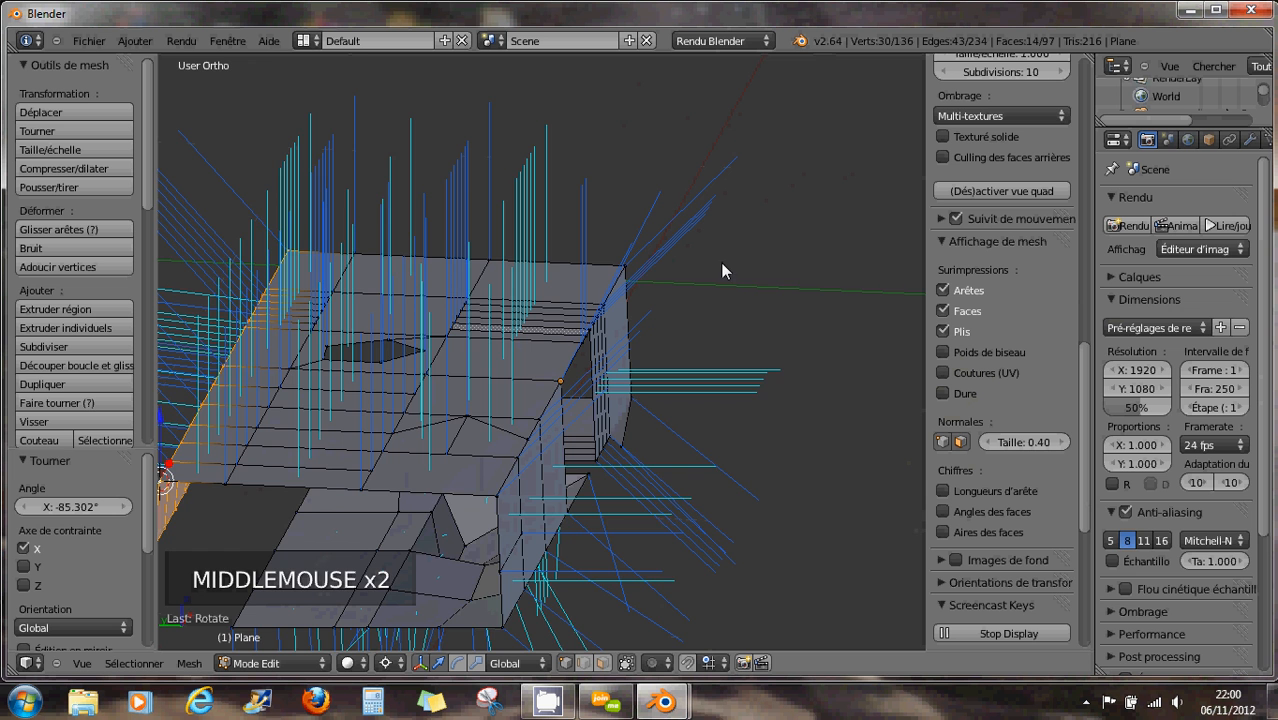
pyautogui.scroll(1, 630, 274)
pyautogui.moveTo(494, 283); pyautogui.dragTo(431, 350, button='middle')
pyautogui.scroll(-2, 465, 357)
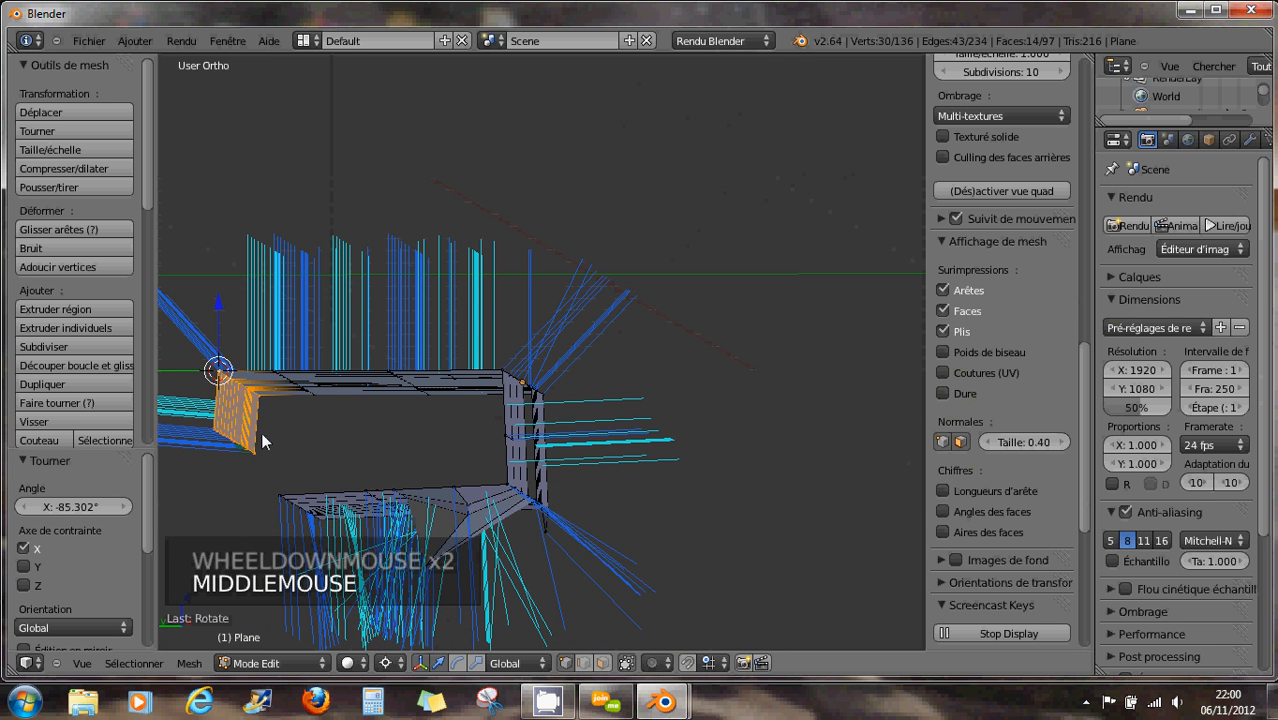
pyautogui.moveTo(252, 432); pyautogui.dragTo(270, 424, button='middle')
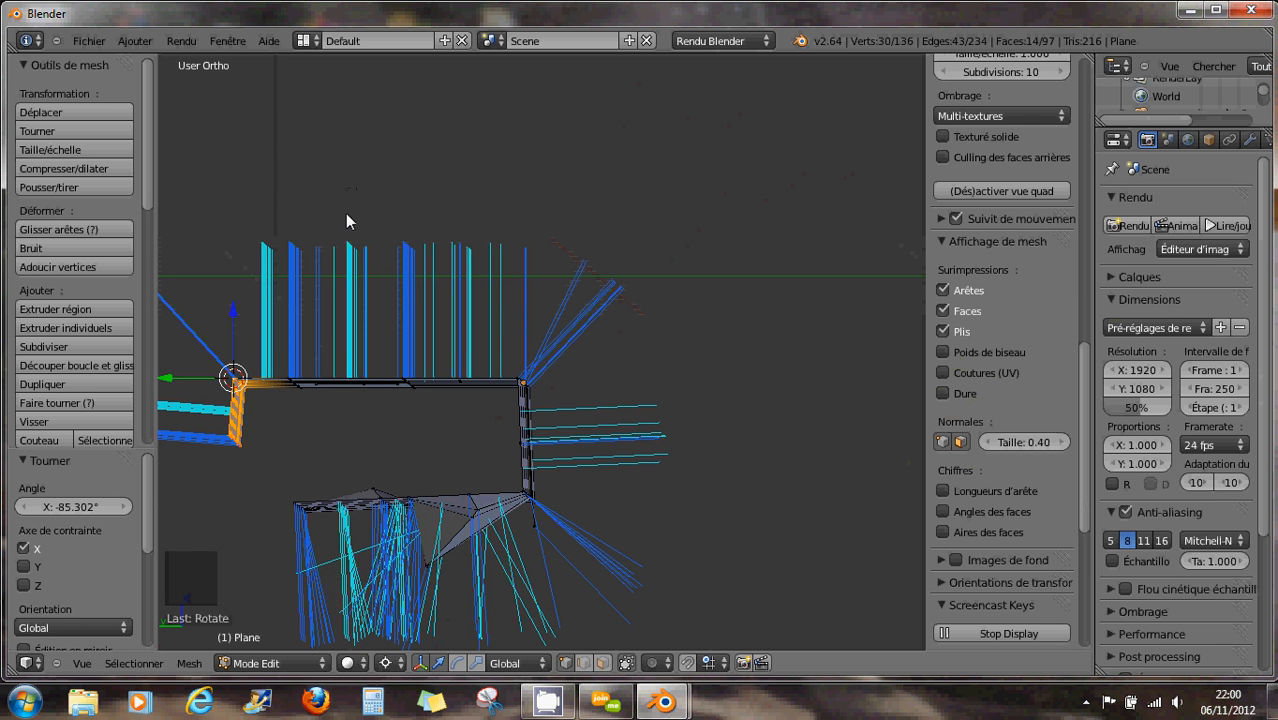
pyautogui.moveTo(411, 466)
pyautogui.mouseDown(button='middle')
pyautogui.moveTo(515, 474)
pyautogui.moveTo(468, 458)
pyautogui.moveTo(448, 490)
pyautogui.moveTo(470, 460)
pyautogui.moveTo(534, 450)
pyautogui.moveTo(485, 451)
pyautogui.moveTo(457, 476)
pyautogui.moveTo(422, 480)
pyautogui.moveTo(428, 502)
pyautogui.moveTo(408, 491)
pyautogui.mouseUp(button='middle')
pyautogui.scroll(-3, 457, 477)
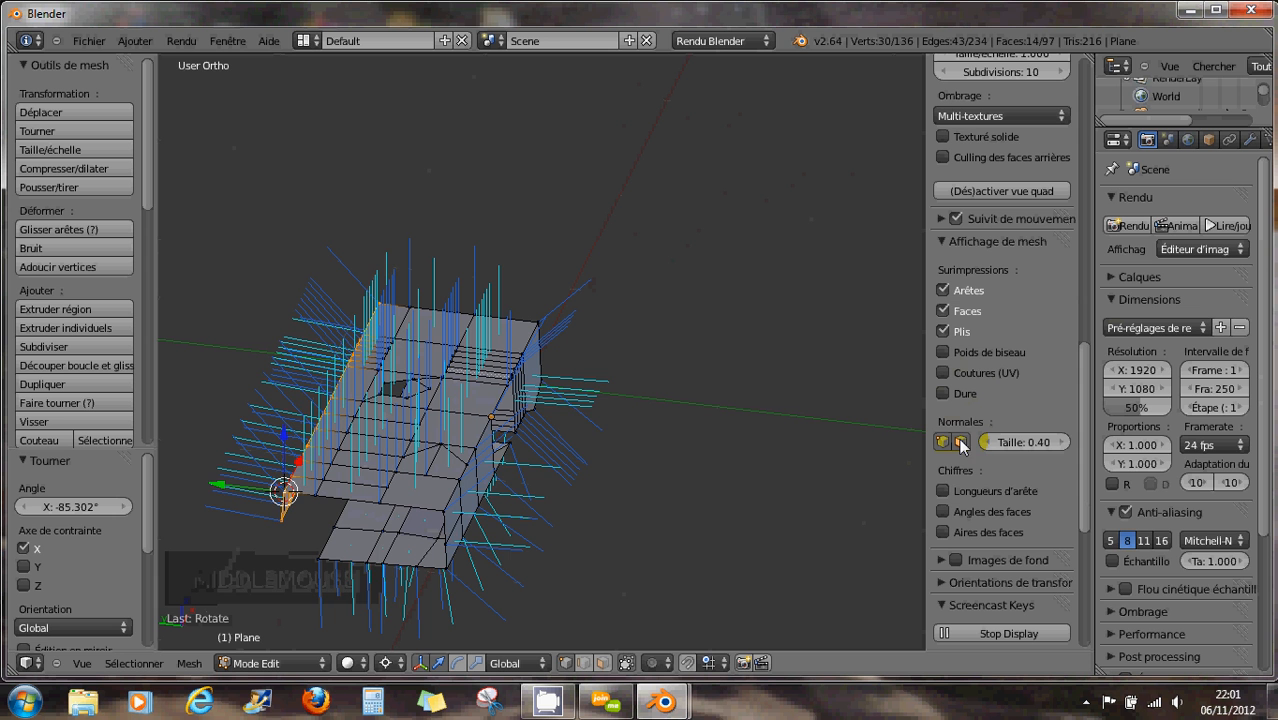
pyautogui.moveTo(540, 459); pyautogui.dragTo(535, 420, button='middle')
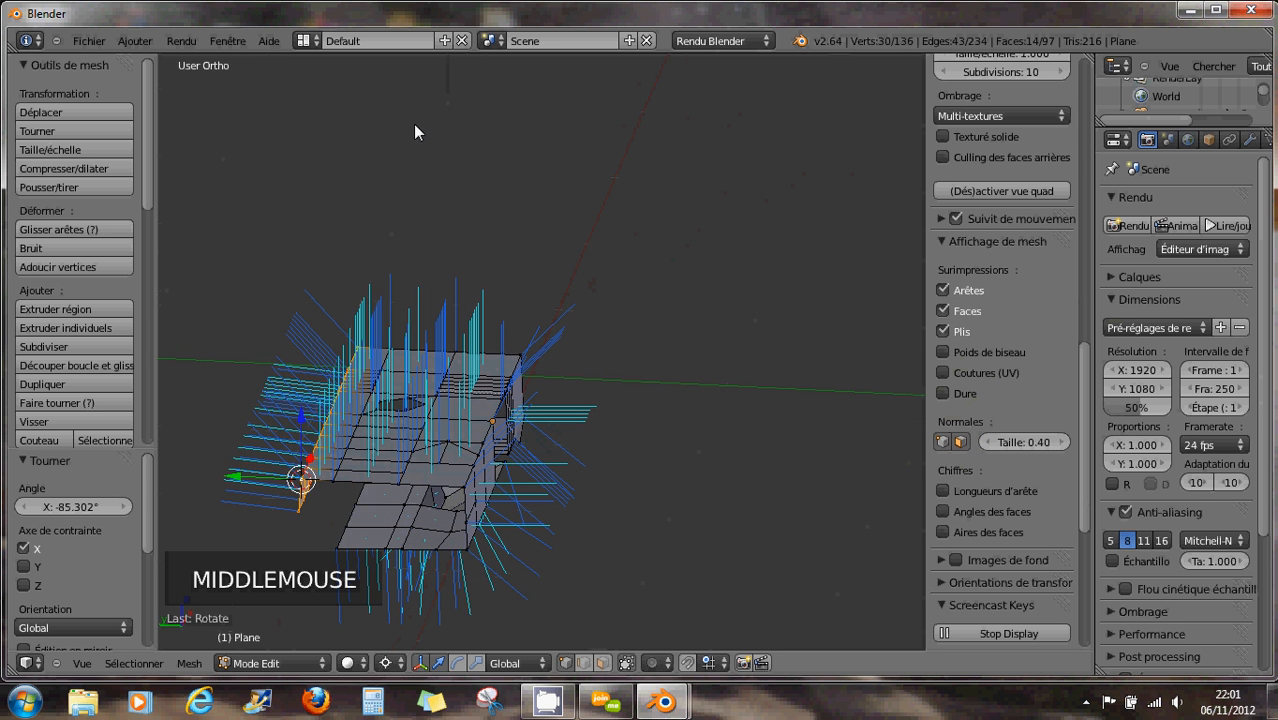
# - Recalculate the normals of the selected folded strip to the outside
pyautogui.click(189, 664)
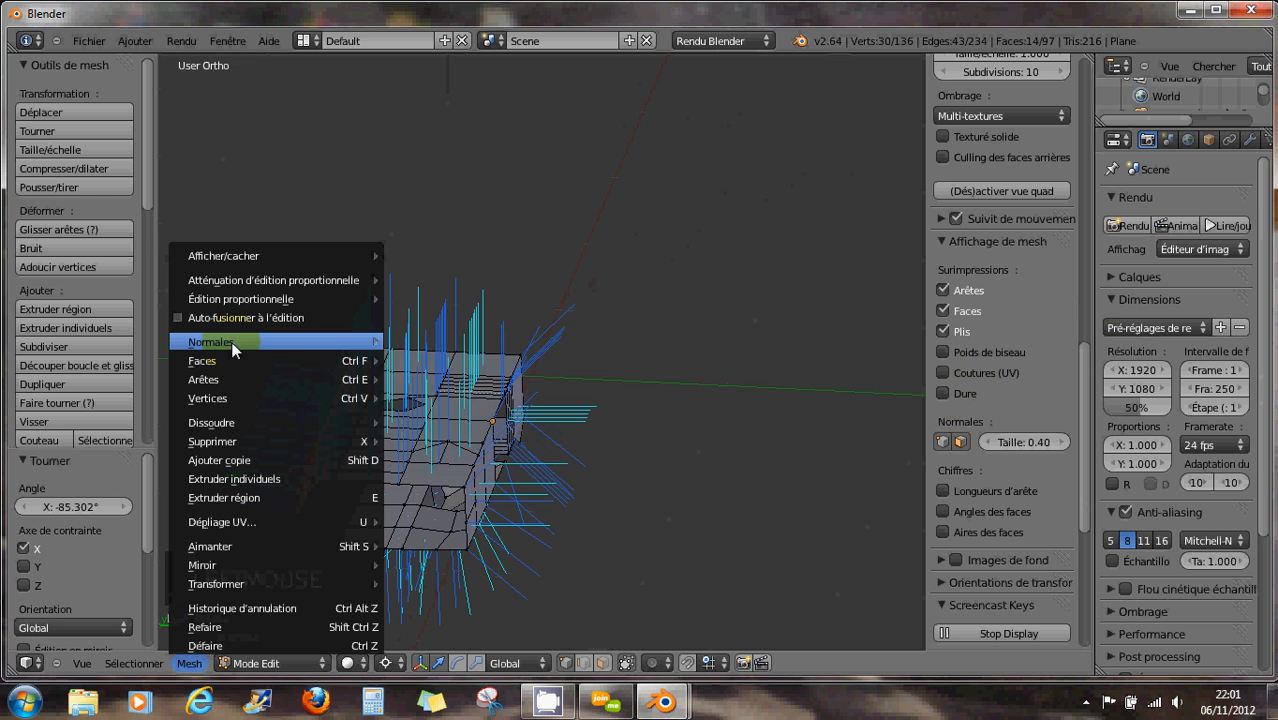
pyautogui.moveTo(233, 341)
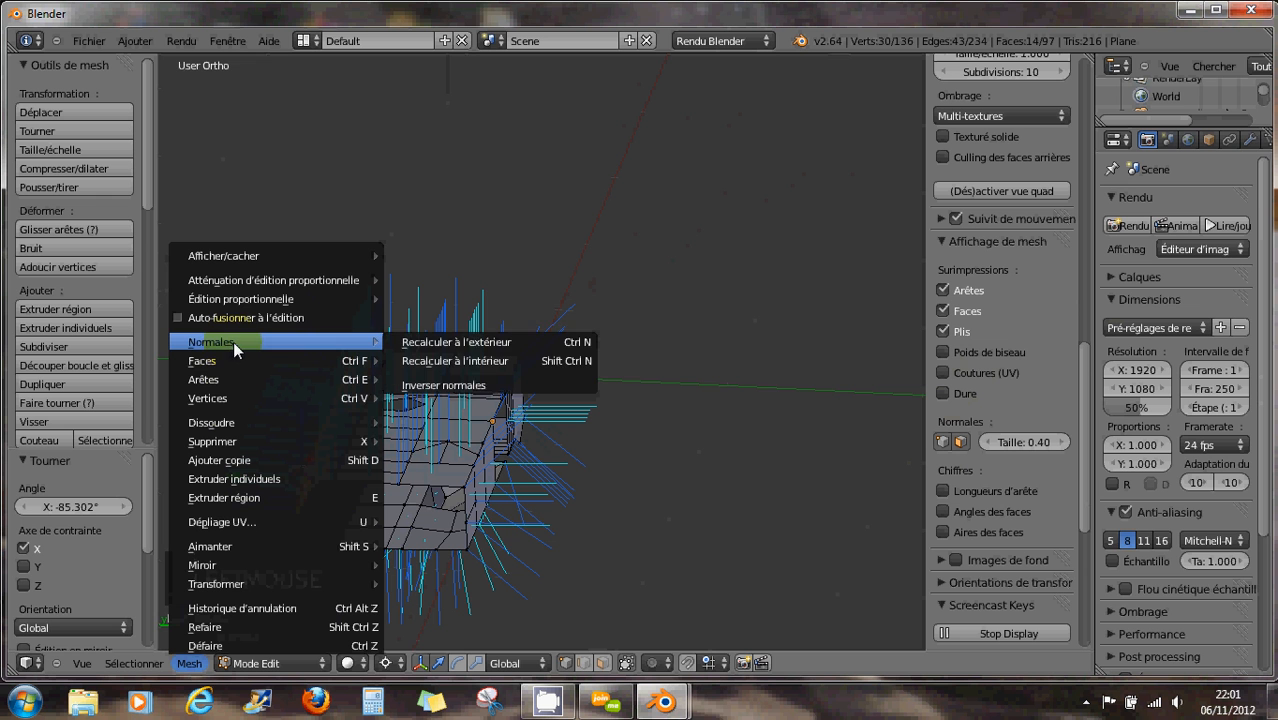
pyautogui.click(435, 342)
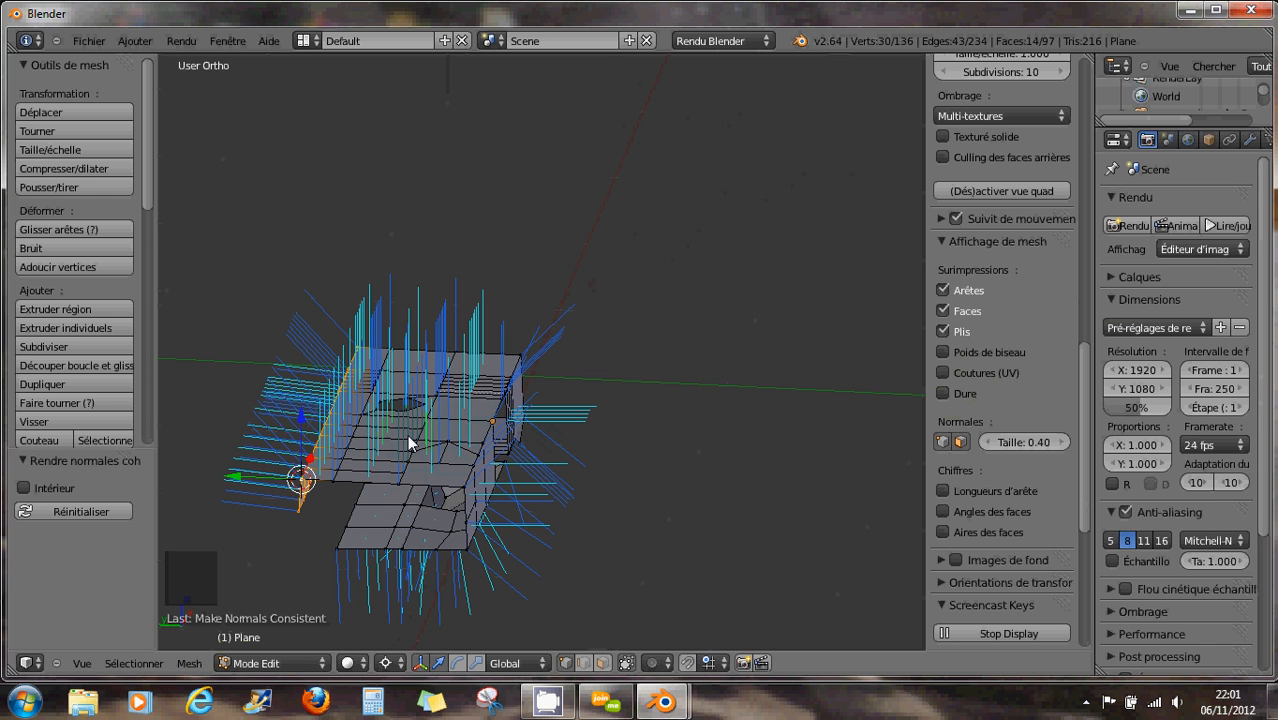
# - Recalculate the selected strip's normals to the inside
pyautogui.click(189, 663)
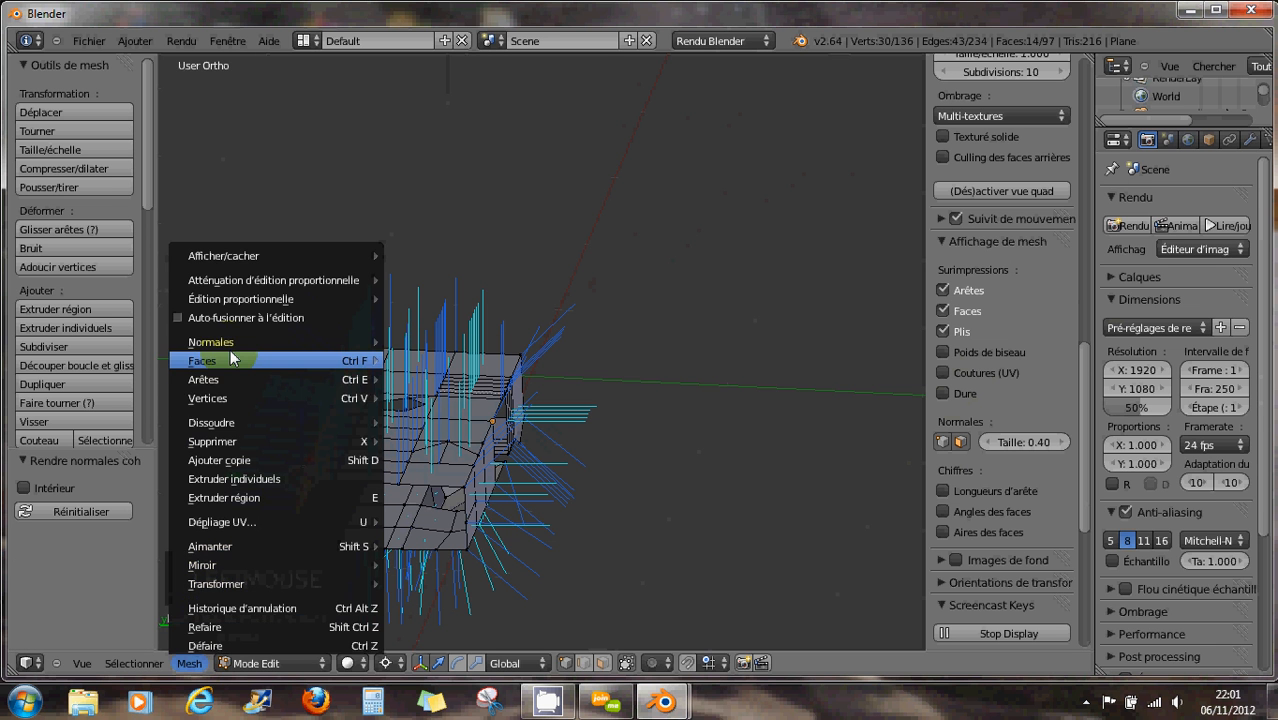
pyautogui.moveTo(375, 342)
pyautogui.click(424, 357)
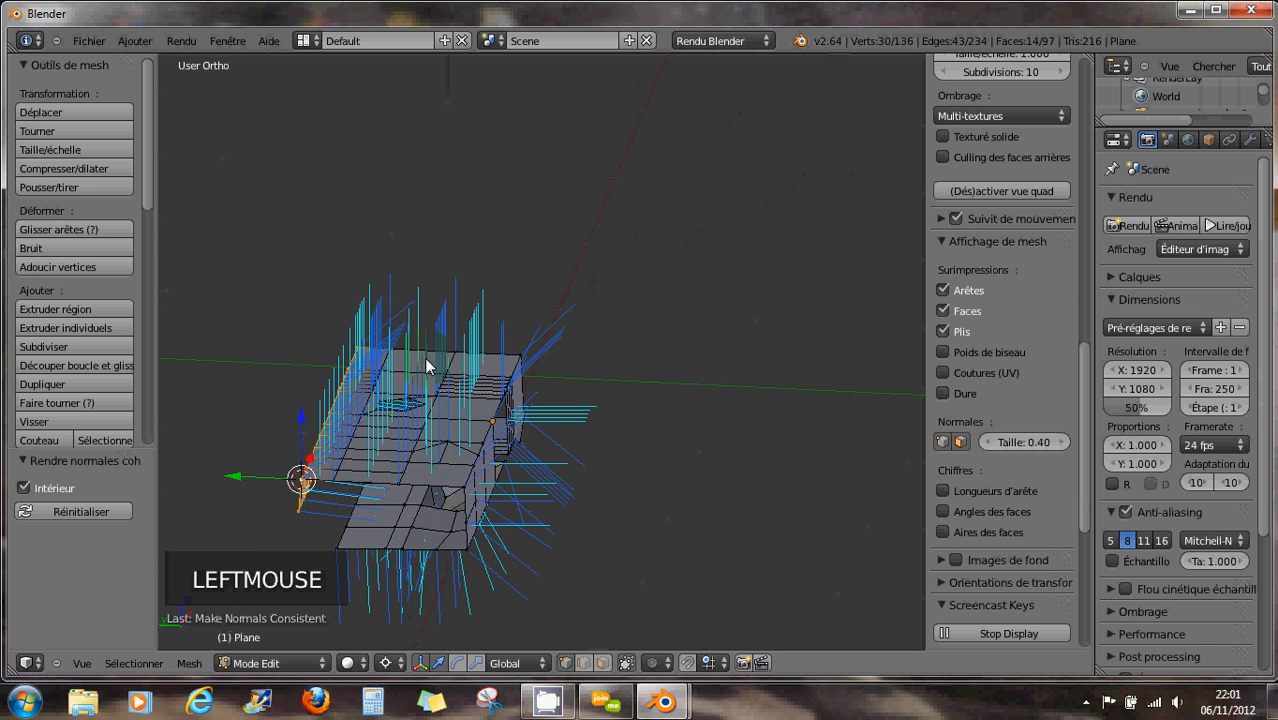
# - Hide the vertex normals and recalculate the selected strip's normals back to the outside
pyautogui.click(946, 443)
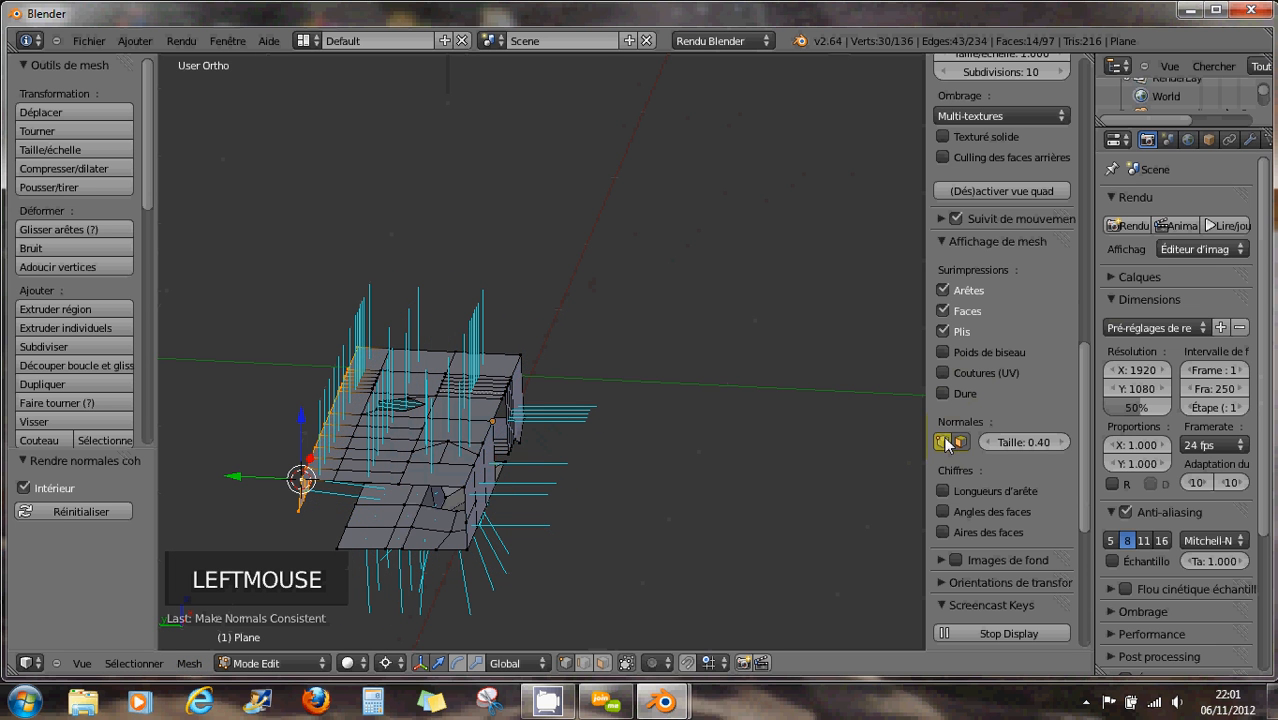
pyautogui.click(208, 662)
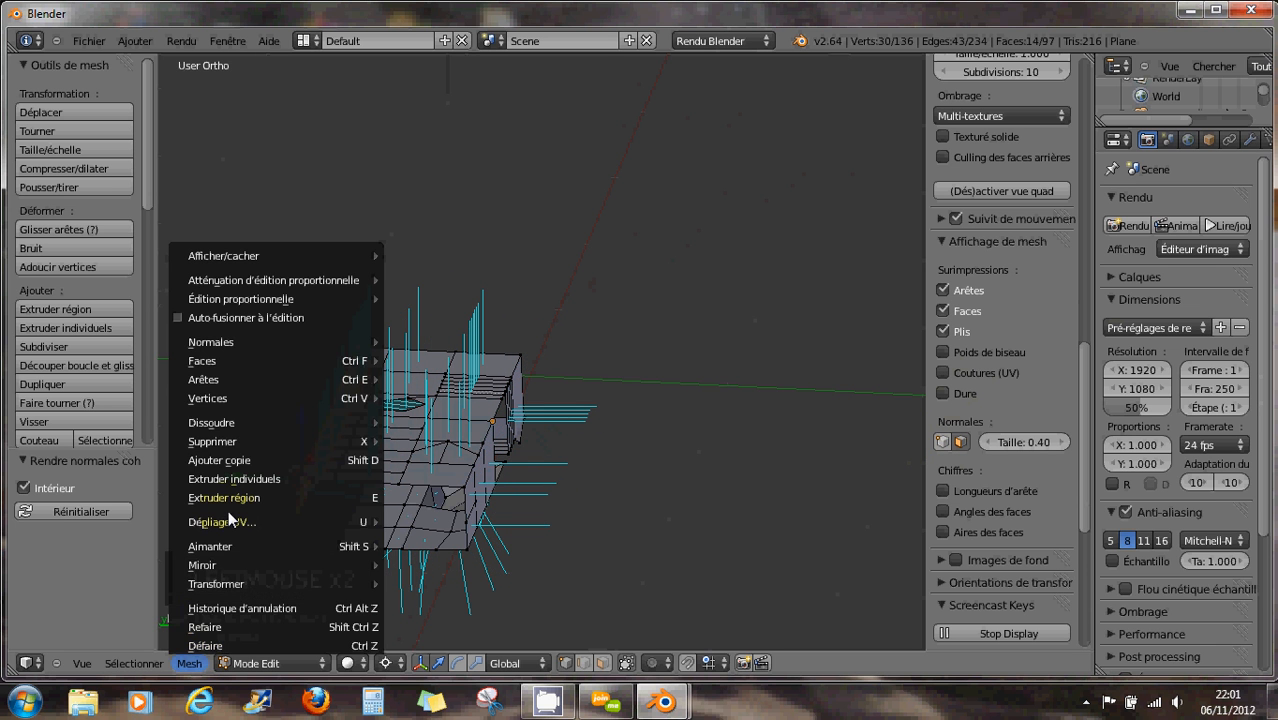
pyautogui.moveTo(230, 345)
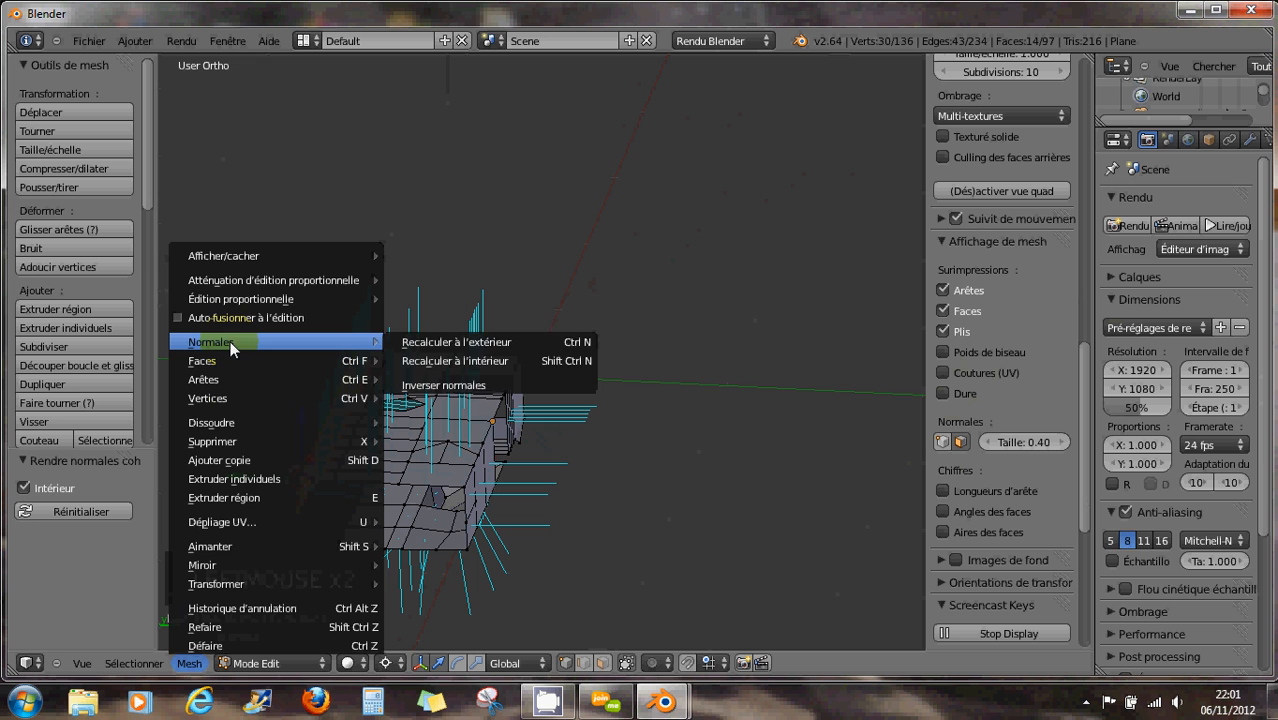
pyautogui.click(431, 342)
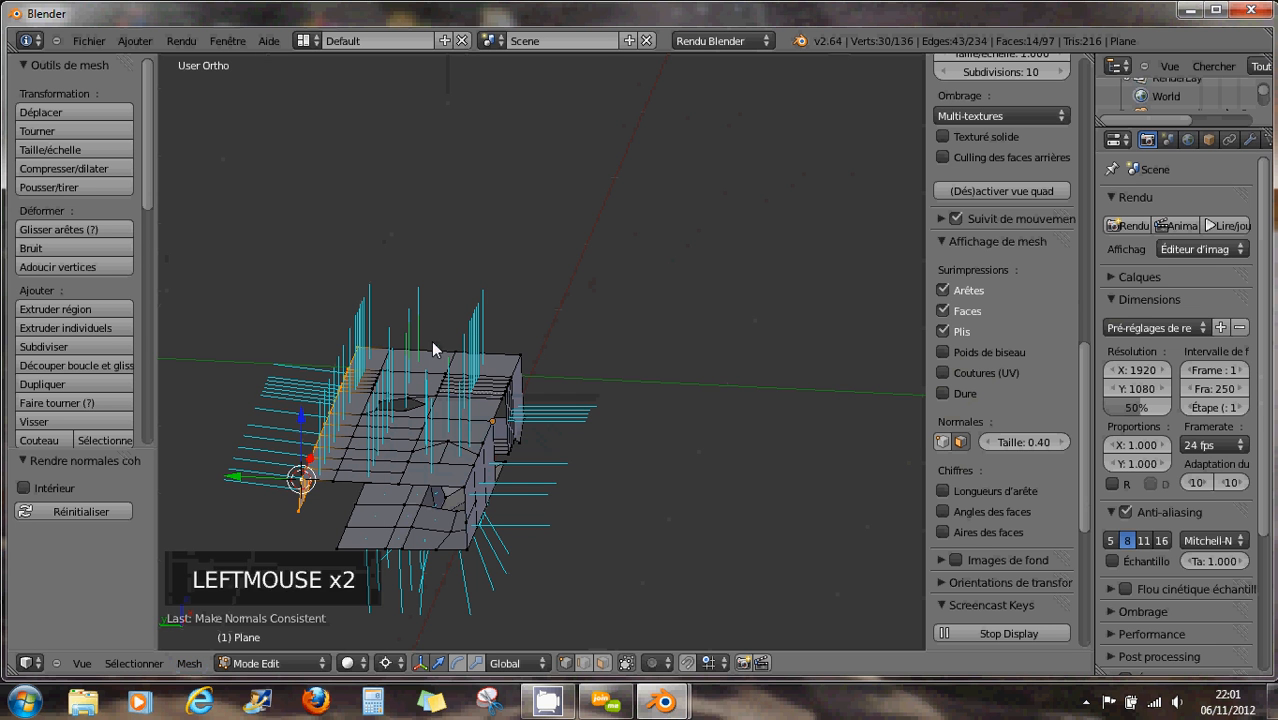
pyautogui.click(192, 664)
pyautogui.moveTo(318, 566)
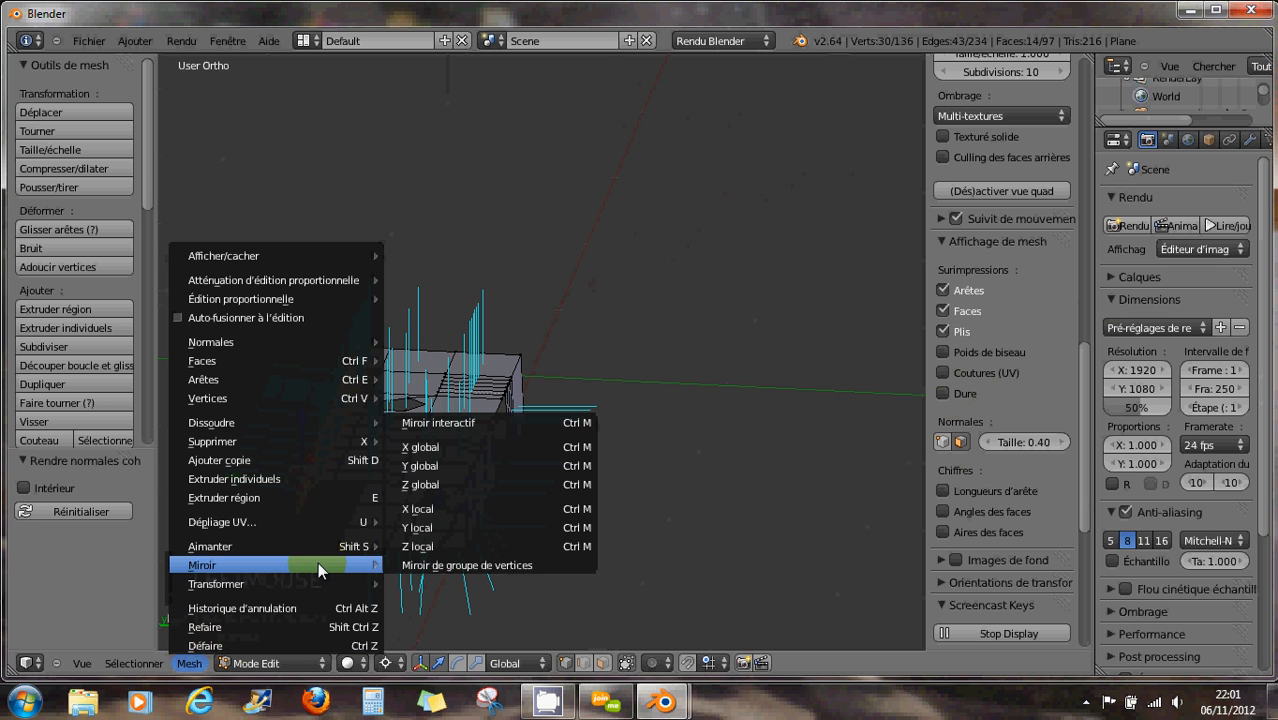
pyautogui.click(625, 502)
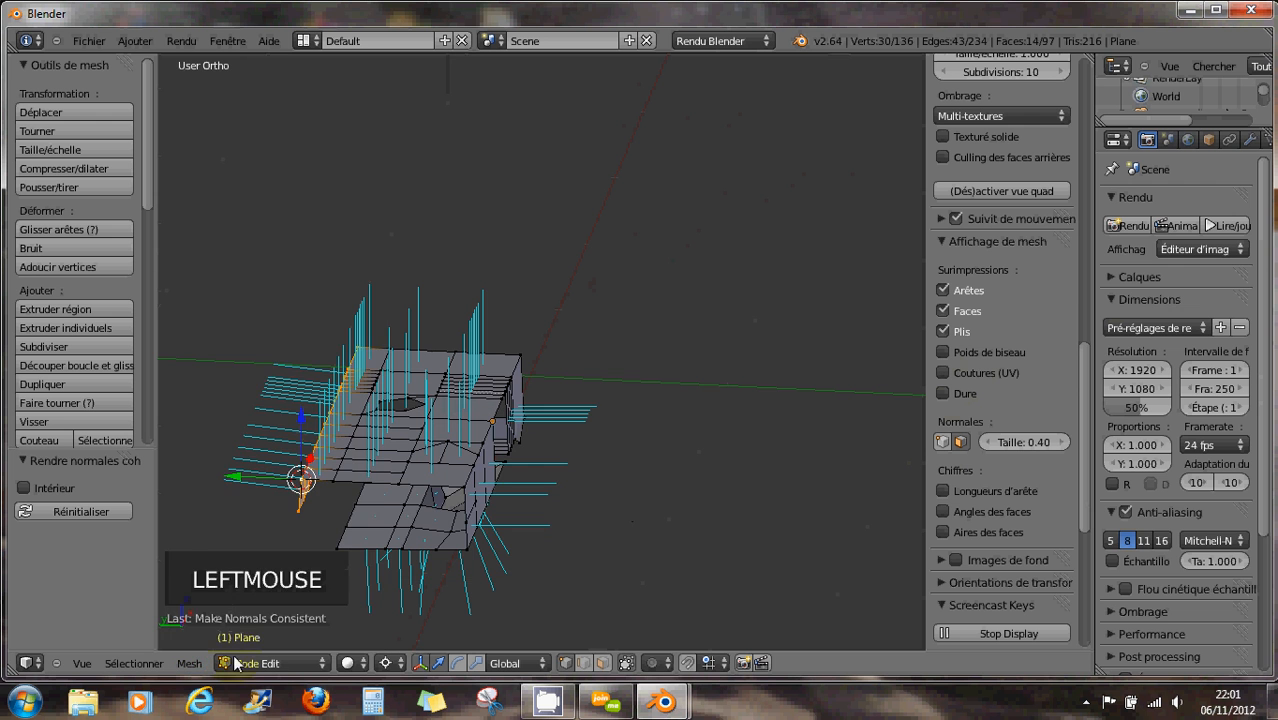
# - Flip the normals of the selected folded strip
pyautogui.click(198, 668)
pyautogui.moveTo(224, 338)
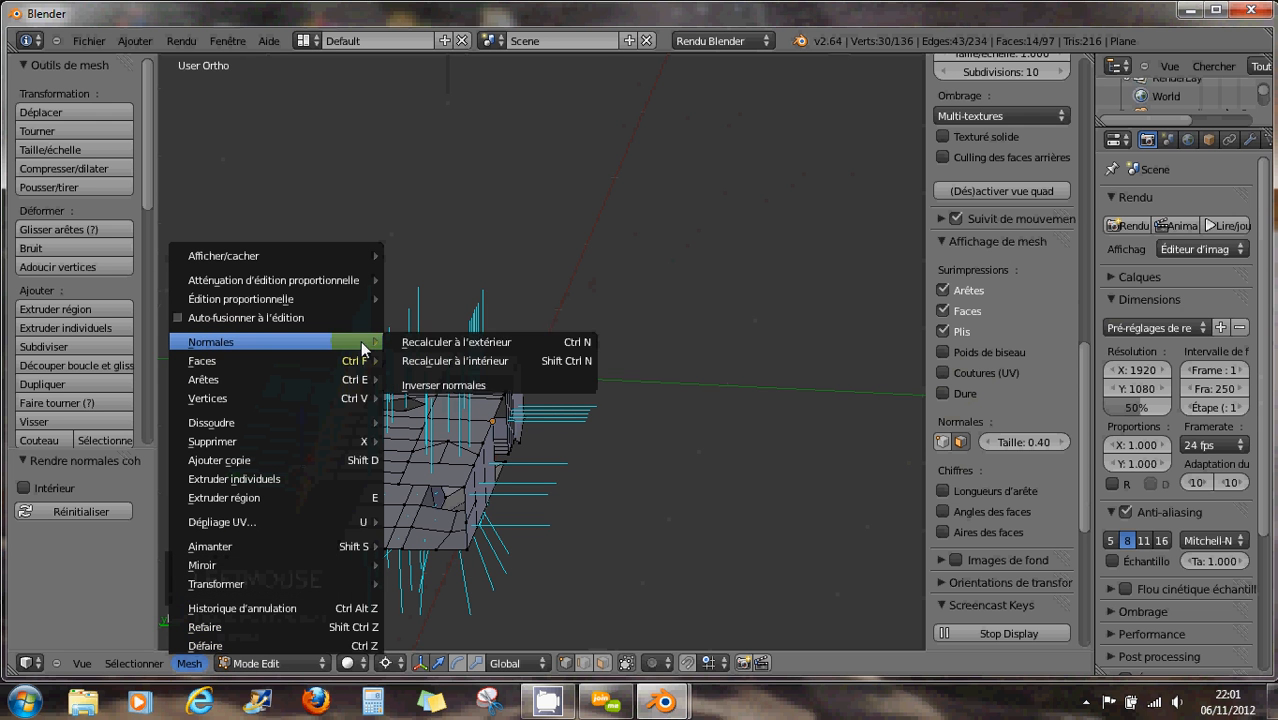
pyautogui.click(440, 386)
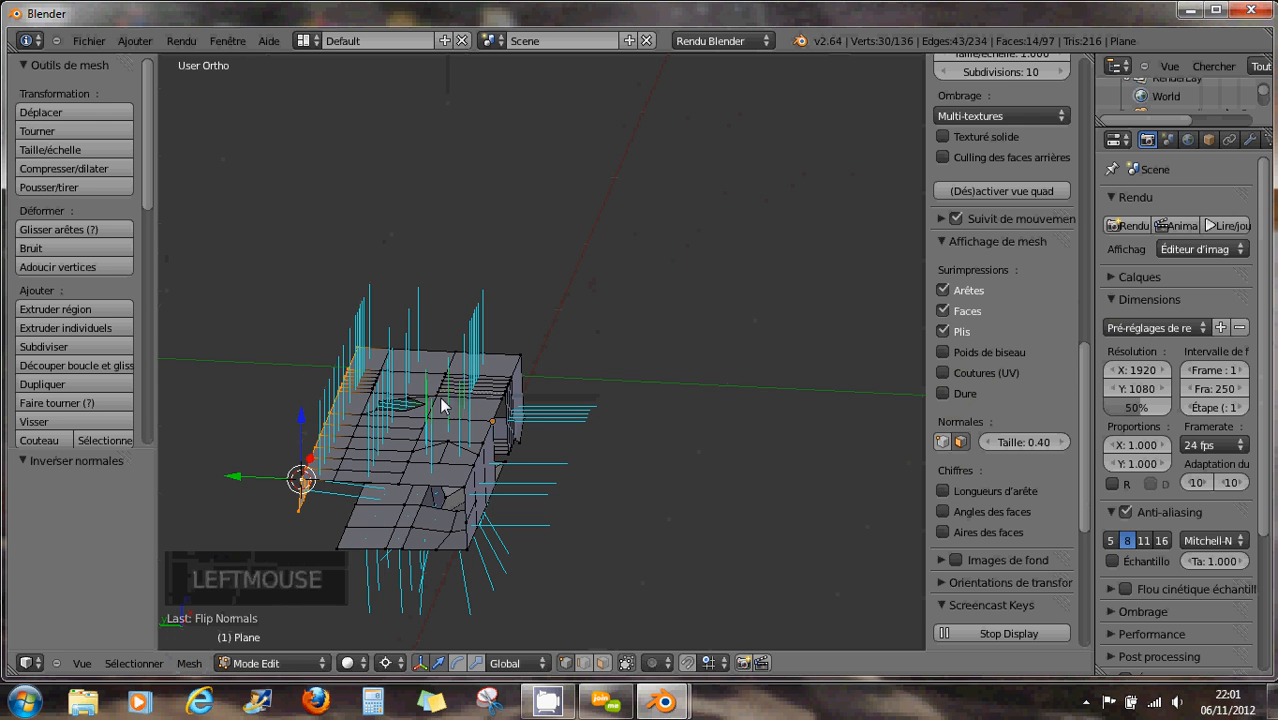
# - Recalculate the normals of the selected edge strip to the outside
pyautogui.moveTo(440, 388)
pyautogui.mouseDown(button='middle')
pyautogui.moveTo(438, 408)
pyautogui.moveTo(442, 380)
pyautogui.moveTo(423, 395)
pyautogui.mouseUp(button='middle')
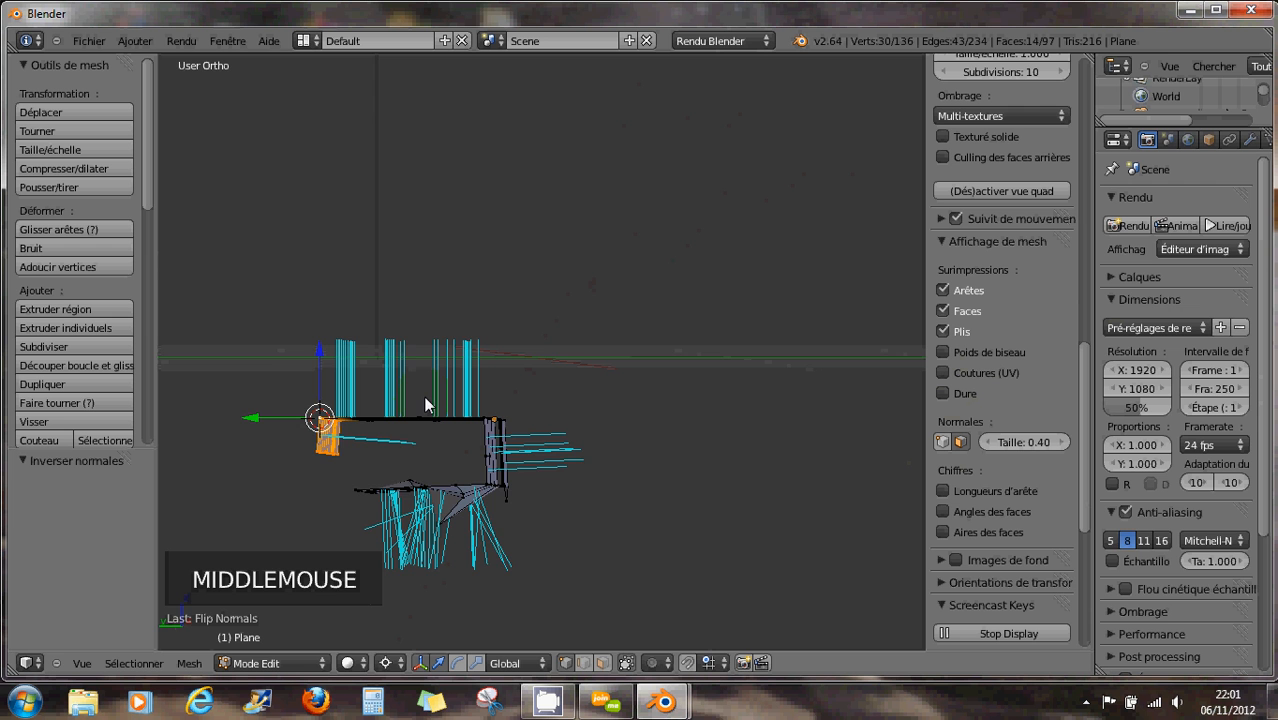
pyautogui.scroll(3, 404, 440)
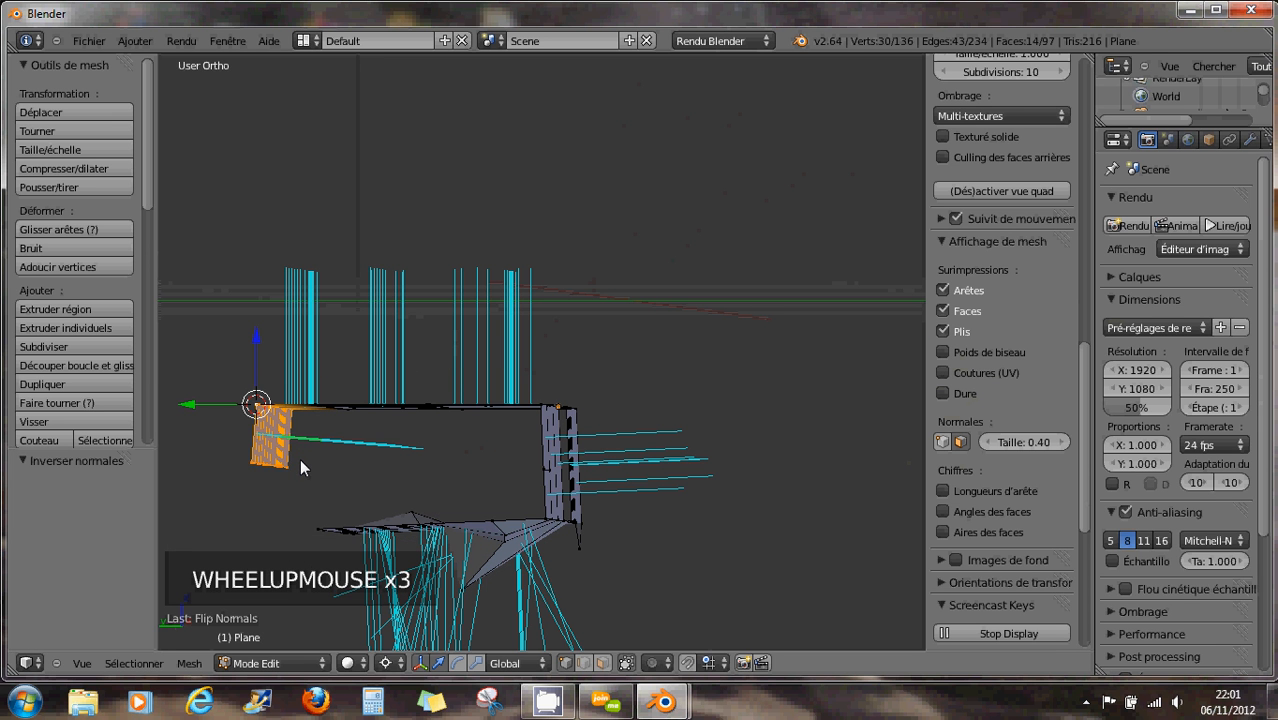
pyautogui.keyDown('shift'); pyautogui.moveTo(301, 446); pyautogui.dragTo(428, 451, button='middle'); pyautogui.keyUp('shift')
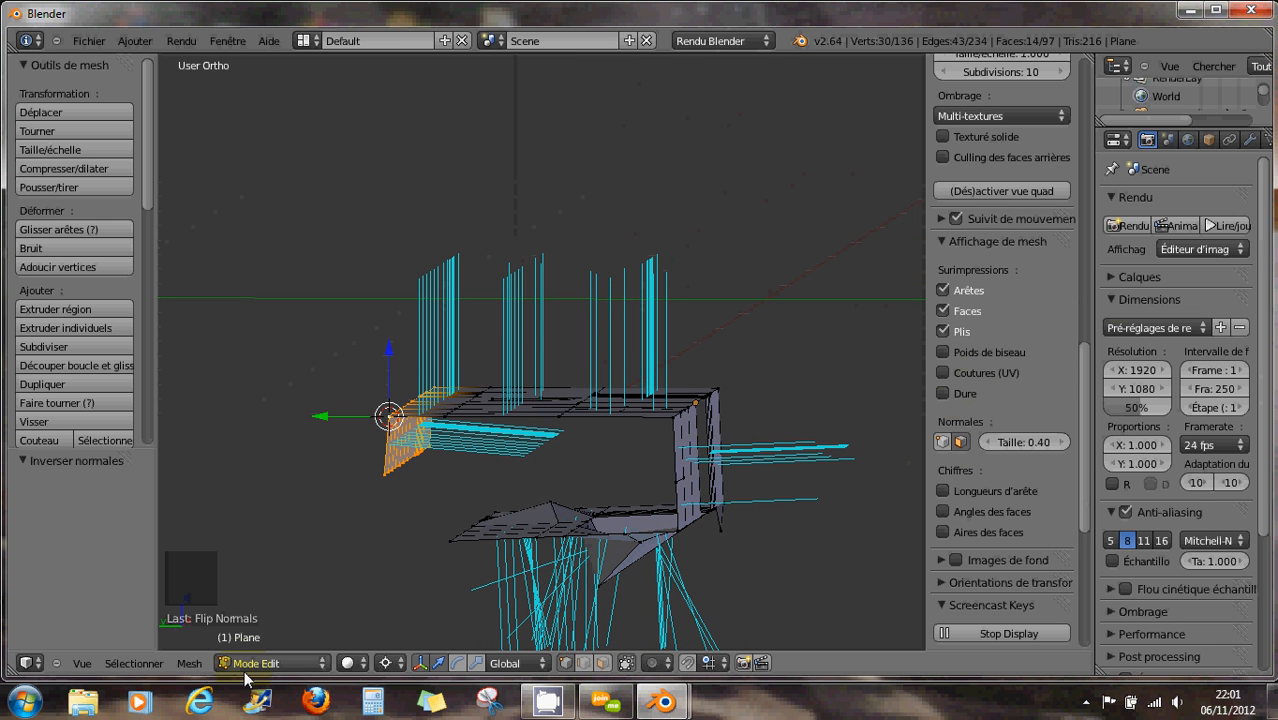
pyautogui.click(193, 664)
pyautogui.moveTo(330, 342)
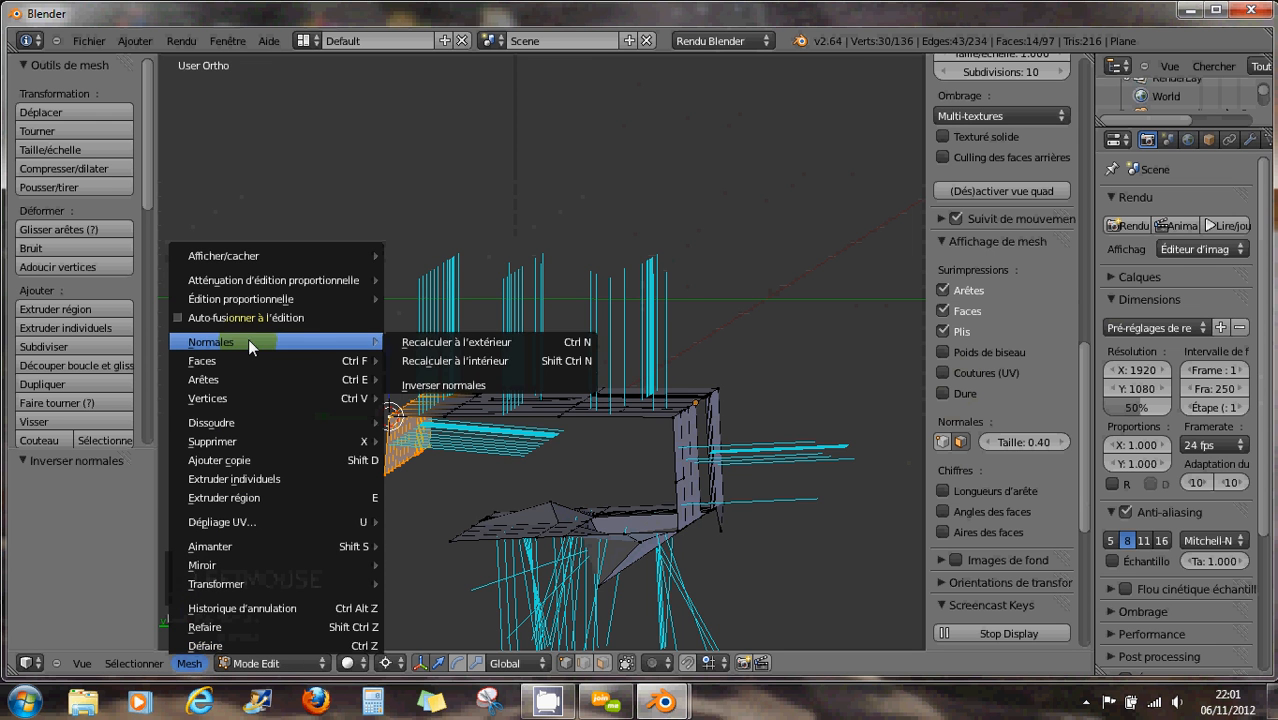
pyautogui.click(421, 346)
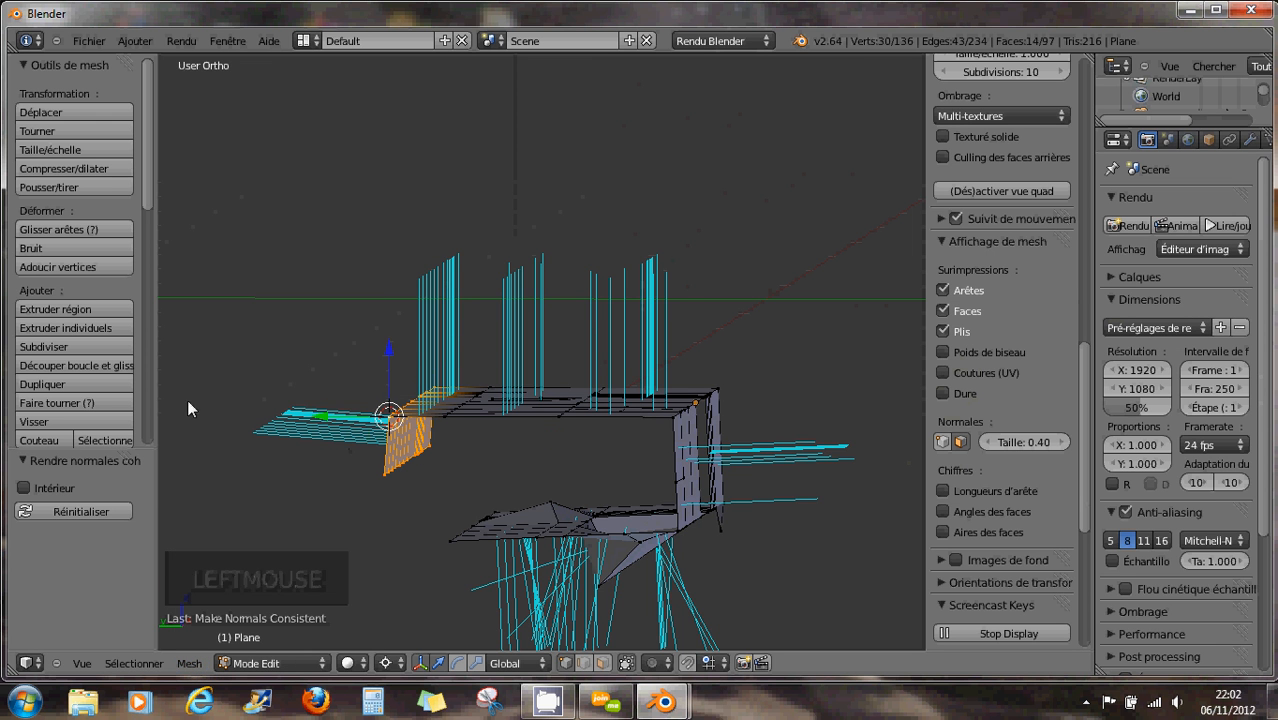
# - Recalculate the same strip's normals to the inside
pyautogui.click(189, 664)
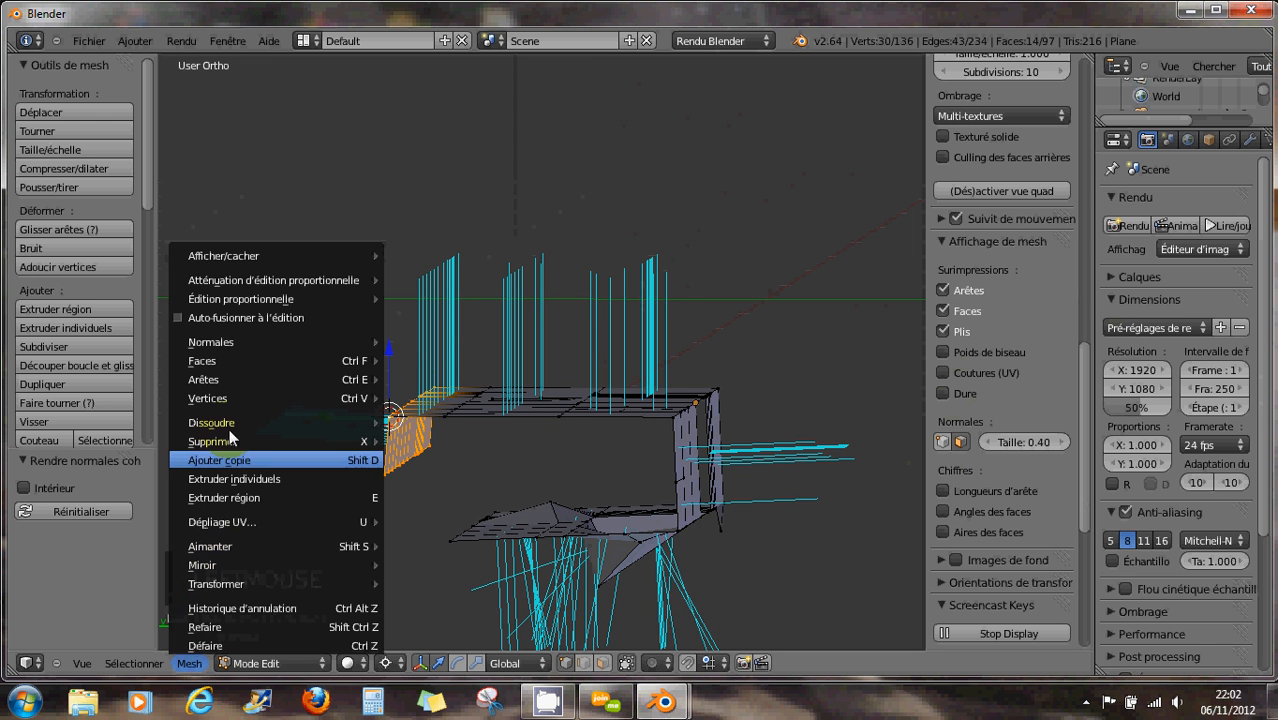
pyautogui.moveTo(251, 342)
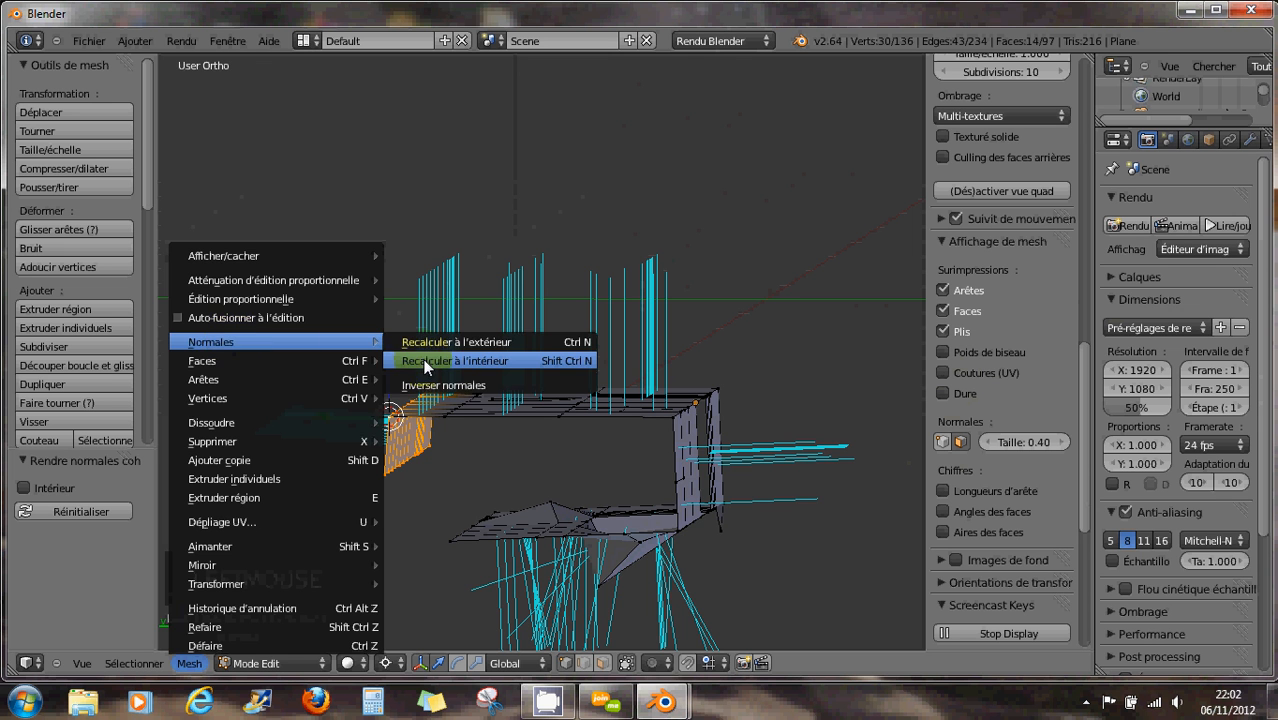
pyautogui.click(421, 361)
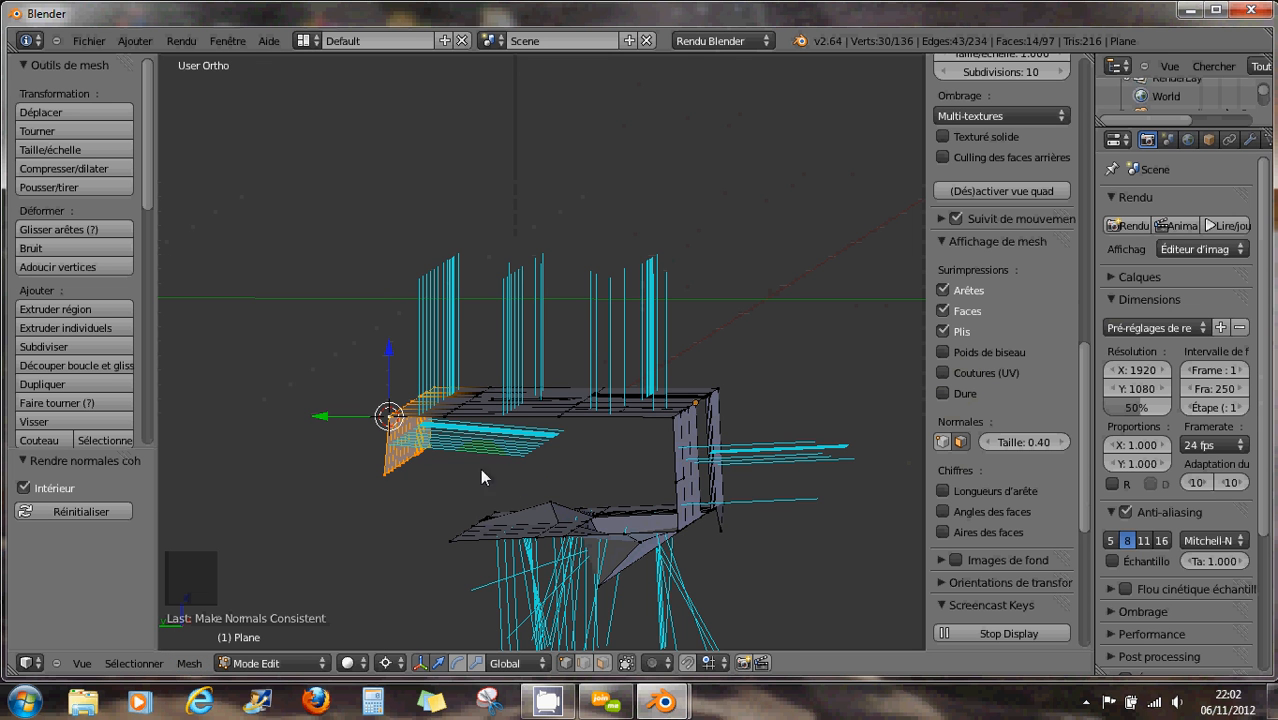
# - Select the whole mesh and recalculate all of its normals to the inside
pyautogui.moveTo(480, 468); pyautogui.dragTo(407, 463, button='middle')
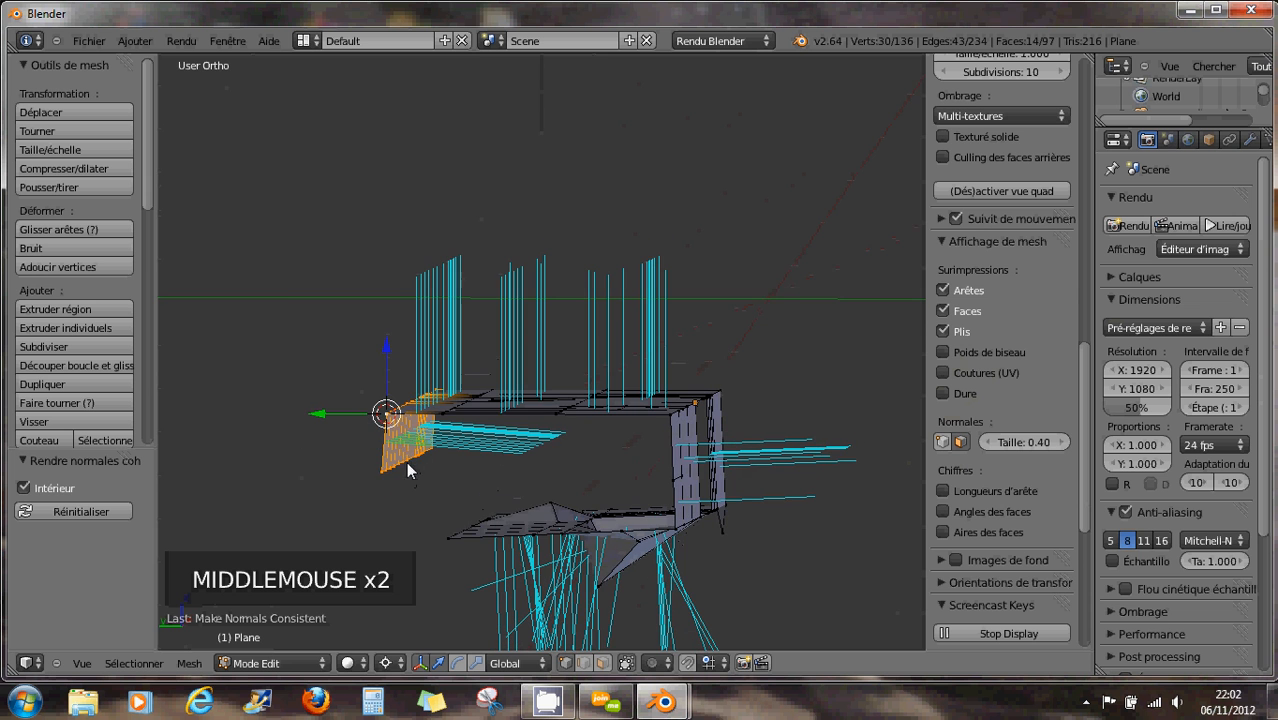
pyautogui.press('a')
pyautogui.press('a')
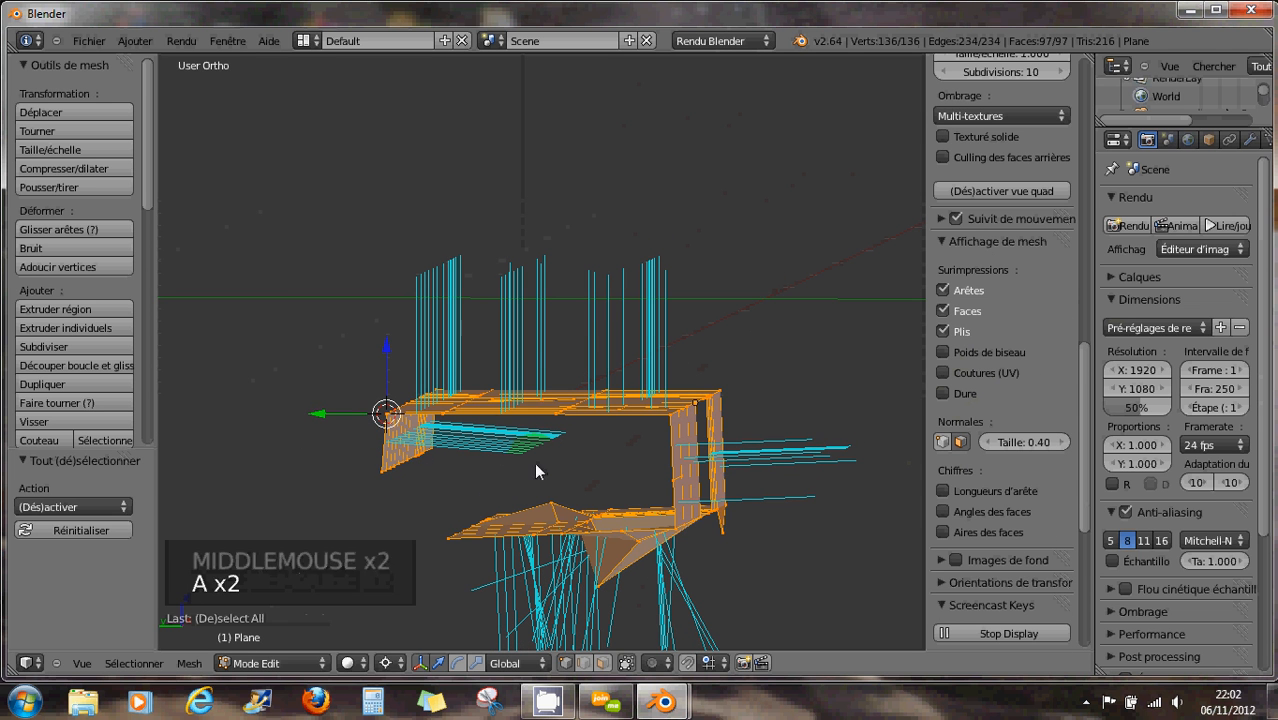
pyautogui.click(189, 663)
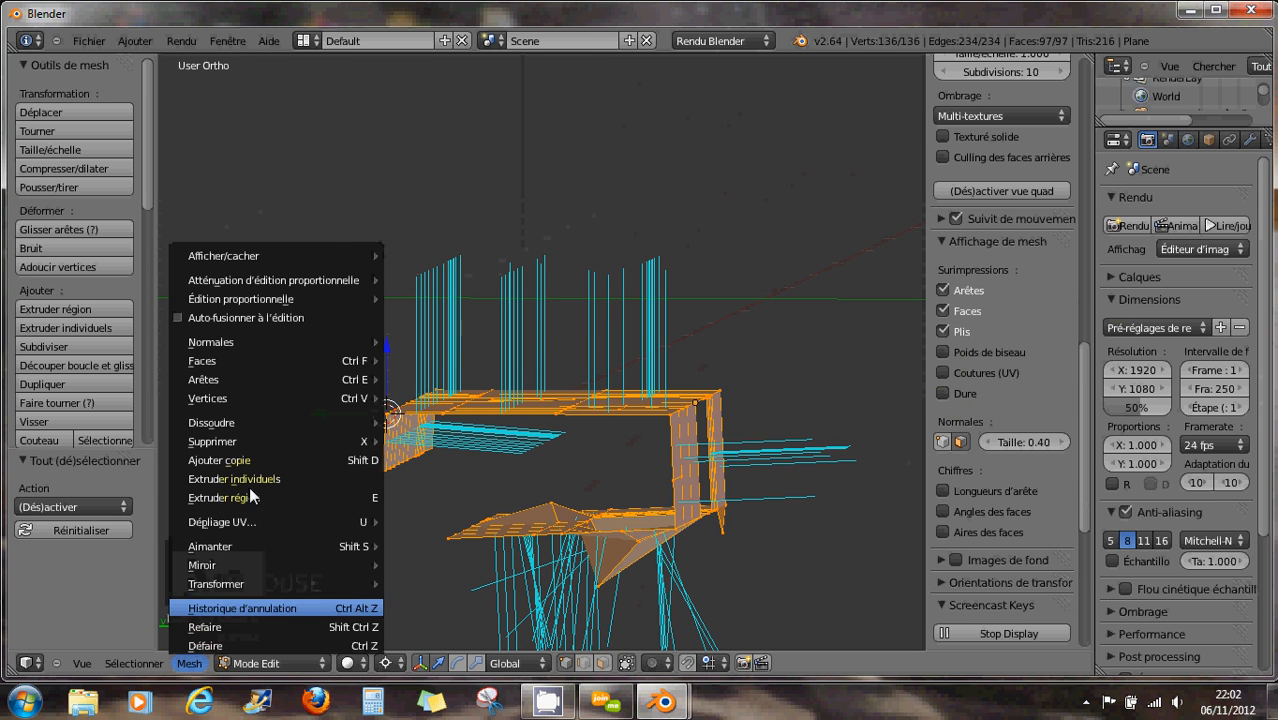
pyautogui.moveTo(272, 360)
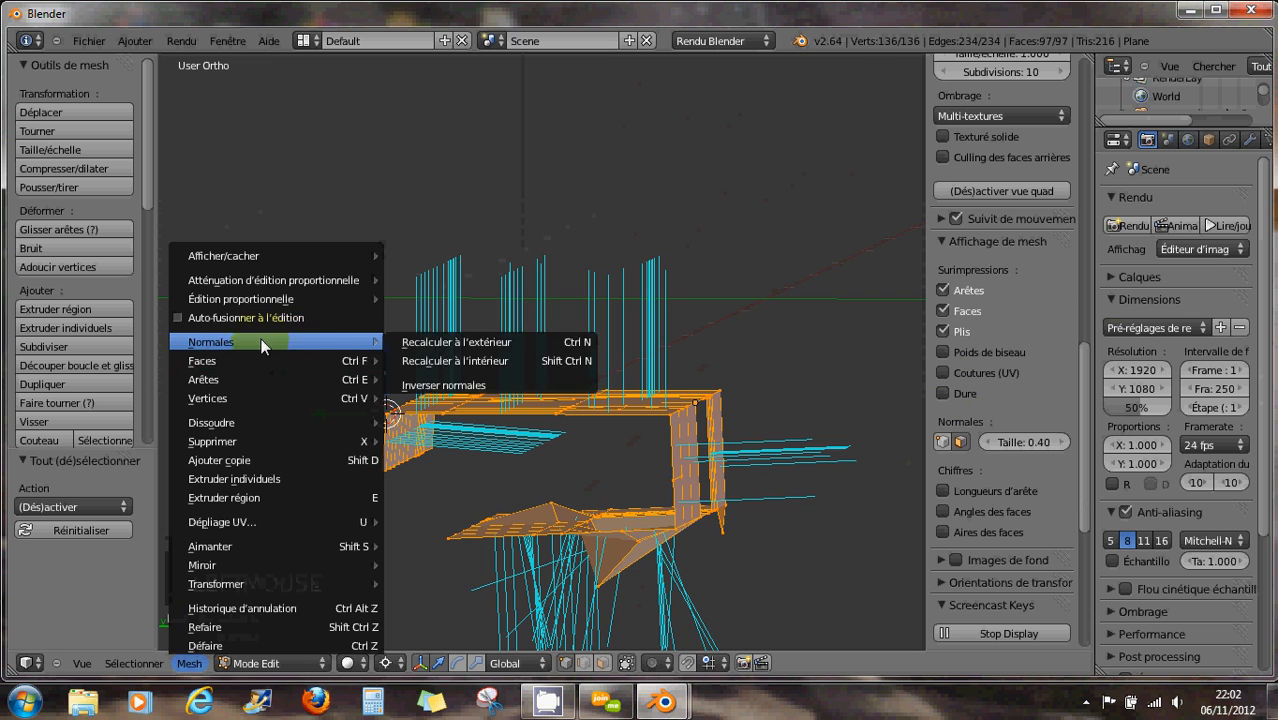
pyautogui.click(461, 360)
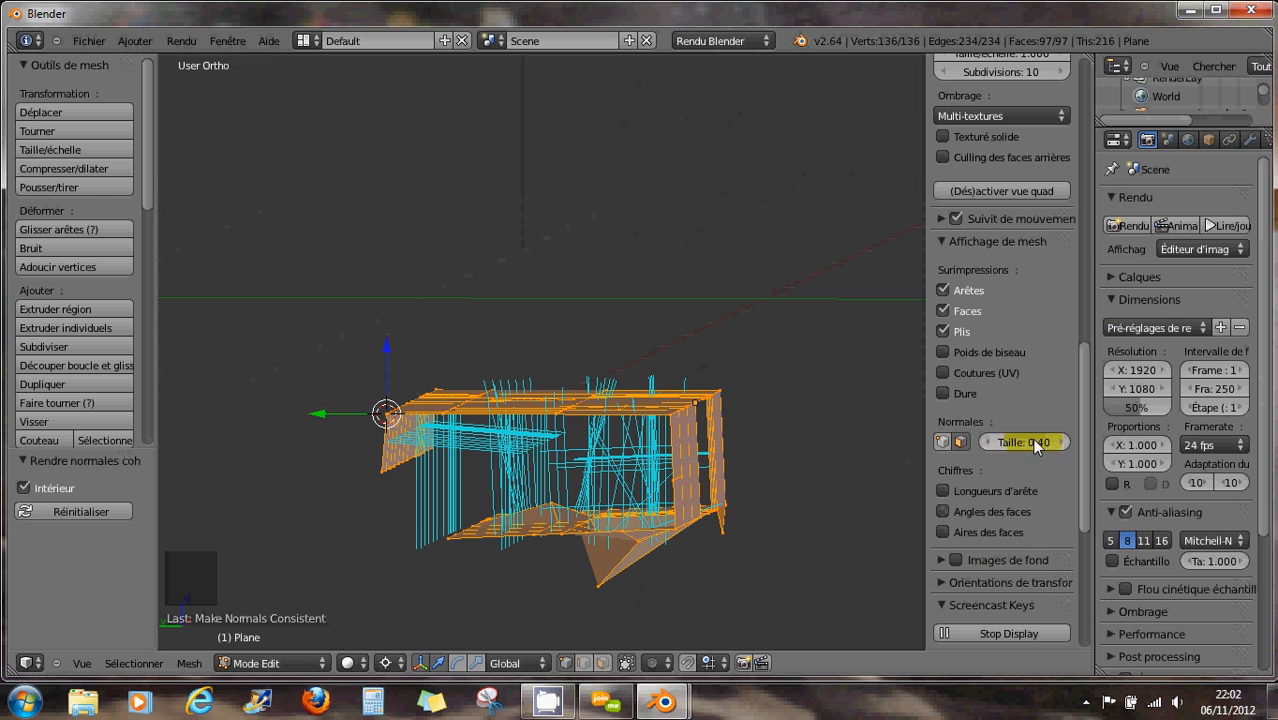
# - Set the displayed normals' size to 0.20 and recalculate the whole mesh's normals to the outside
pyautogui.moveTo(1032, 438); pyautogui.dragTo(1024, 439)
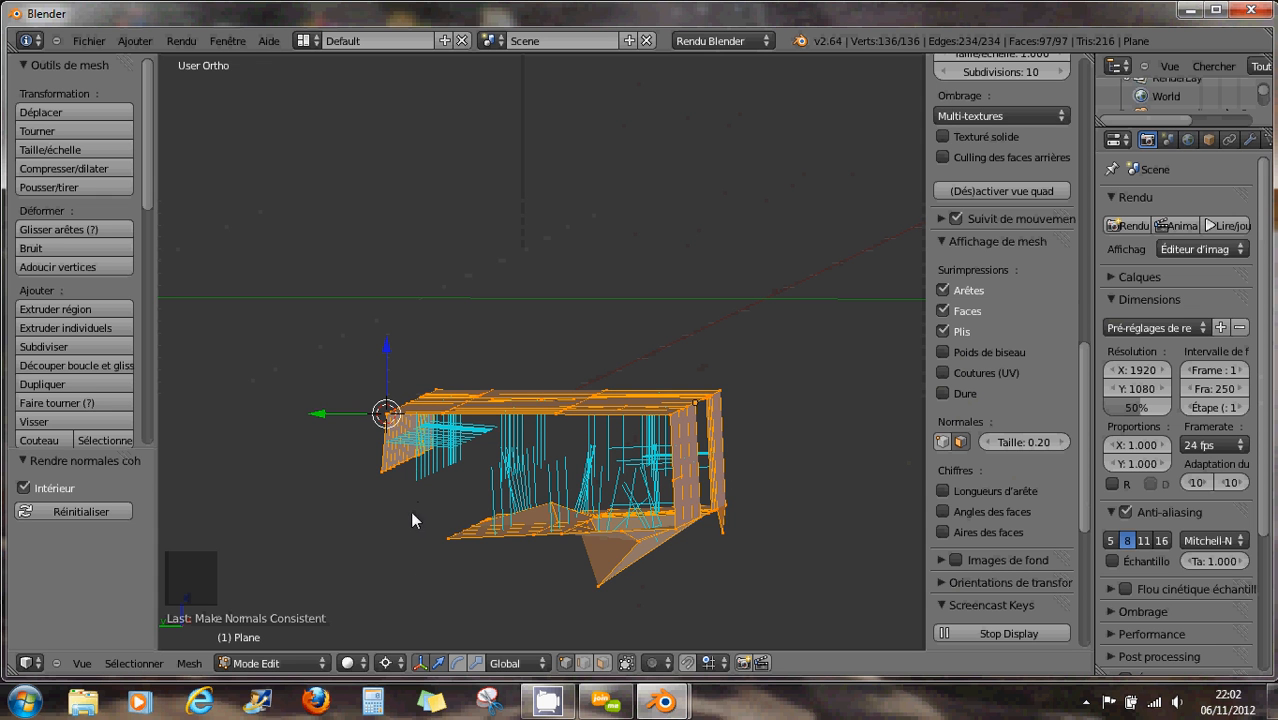
pyautogui.click(189, 663)
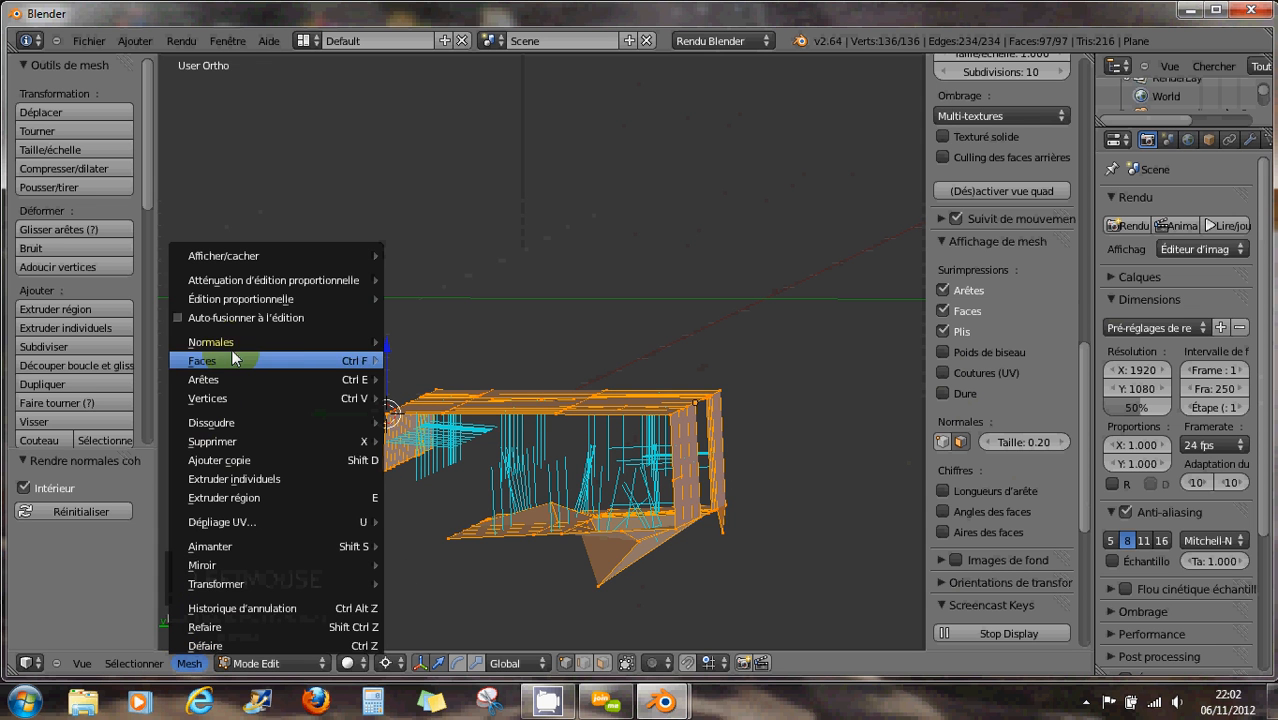
pyautogui.moveTo(232, 341)
pyautogui.click(438, 342)
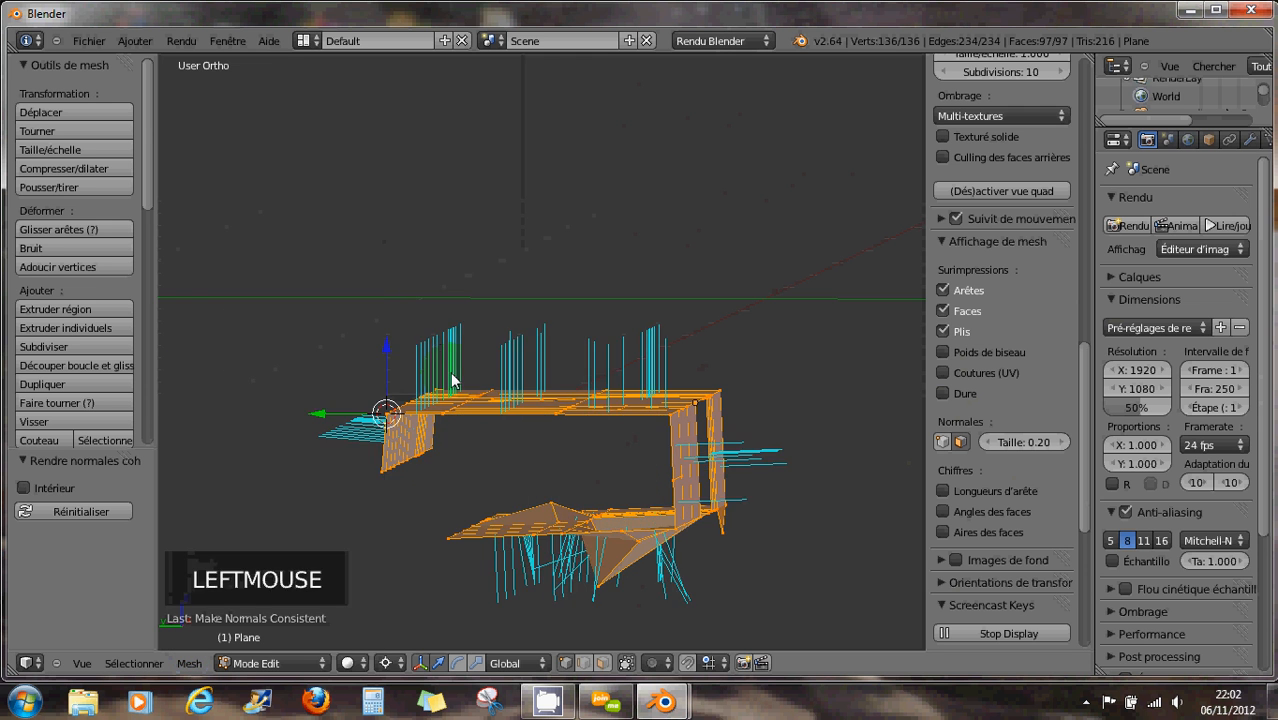
pyautogui.moveTo(450, 371); pyautogui.dragTo(475, 478, button='middle')
pyautogui.scroll(-5, 458, 462)
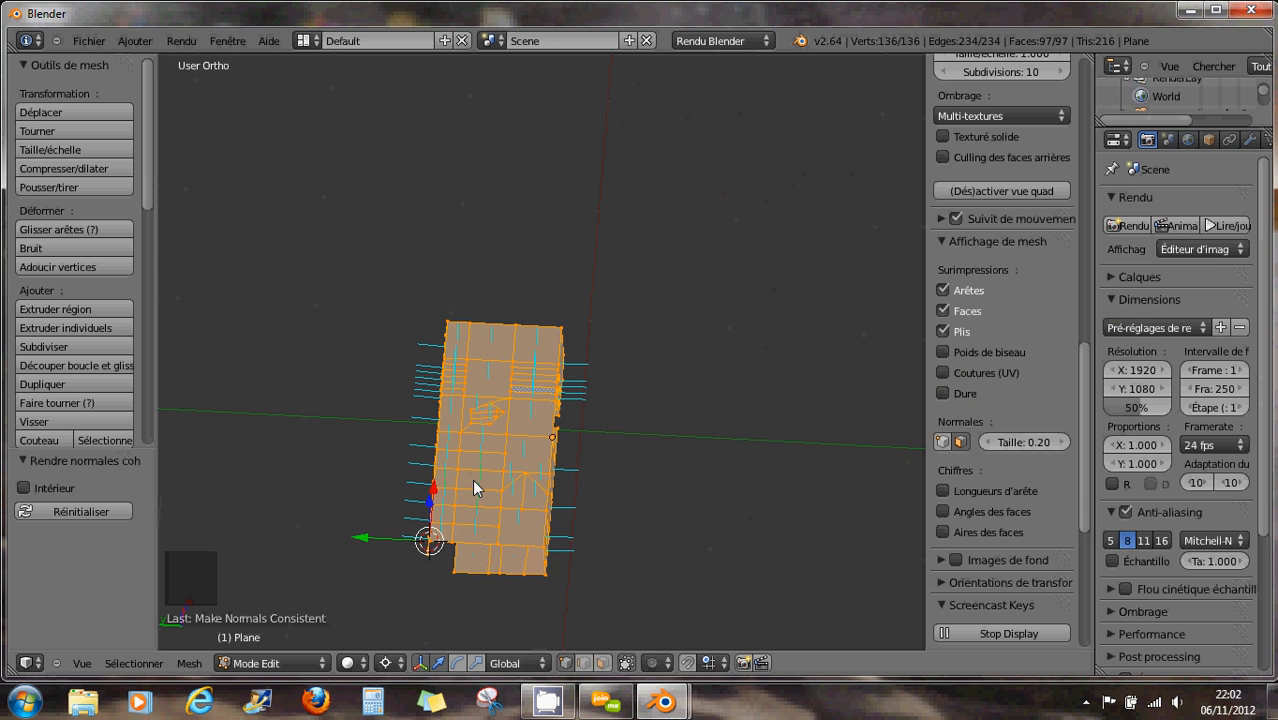
pyautogui.moveTo(540, 535); pyautogui.dragTo(500, 507, button='middle')
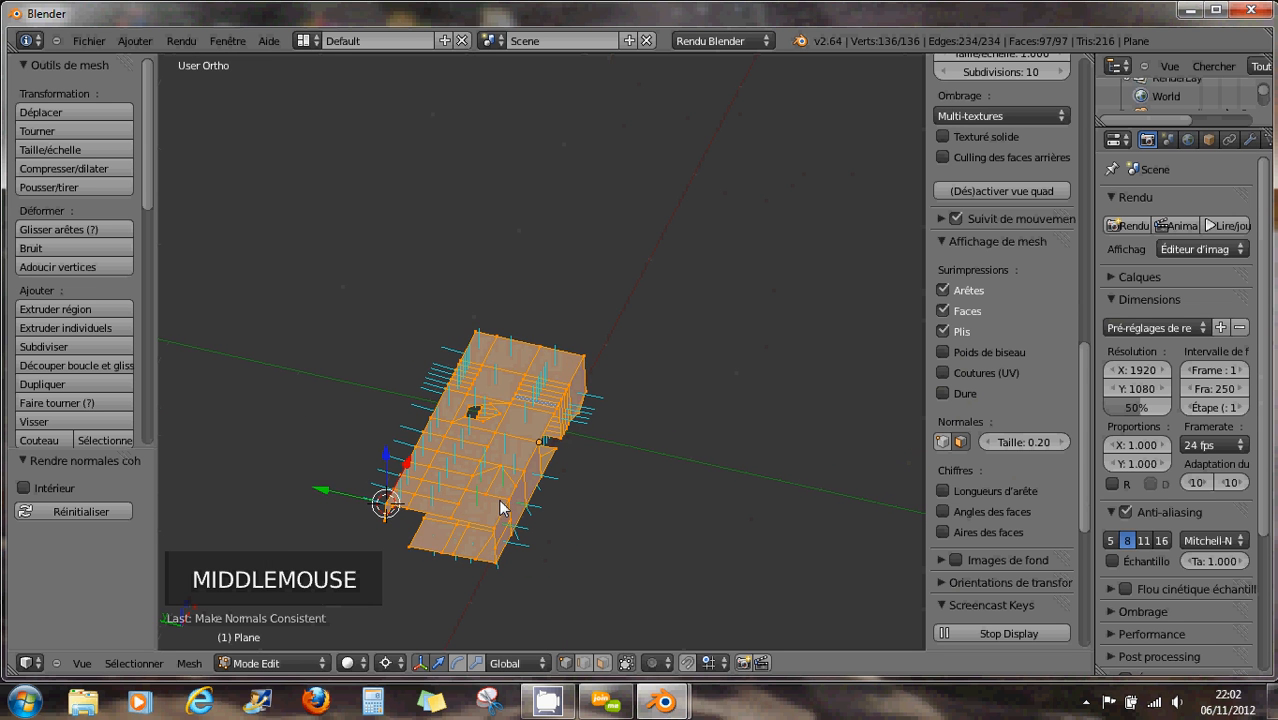
pyautogui.press('a')
pyautogui.scroll(4, 497, 512)
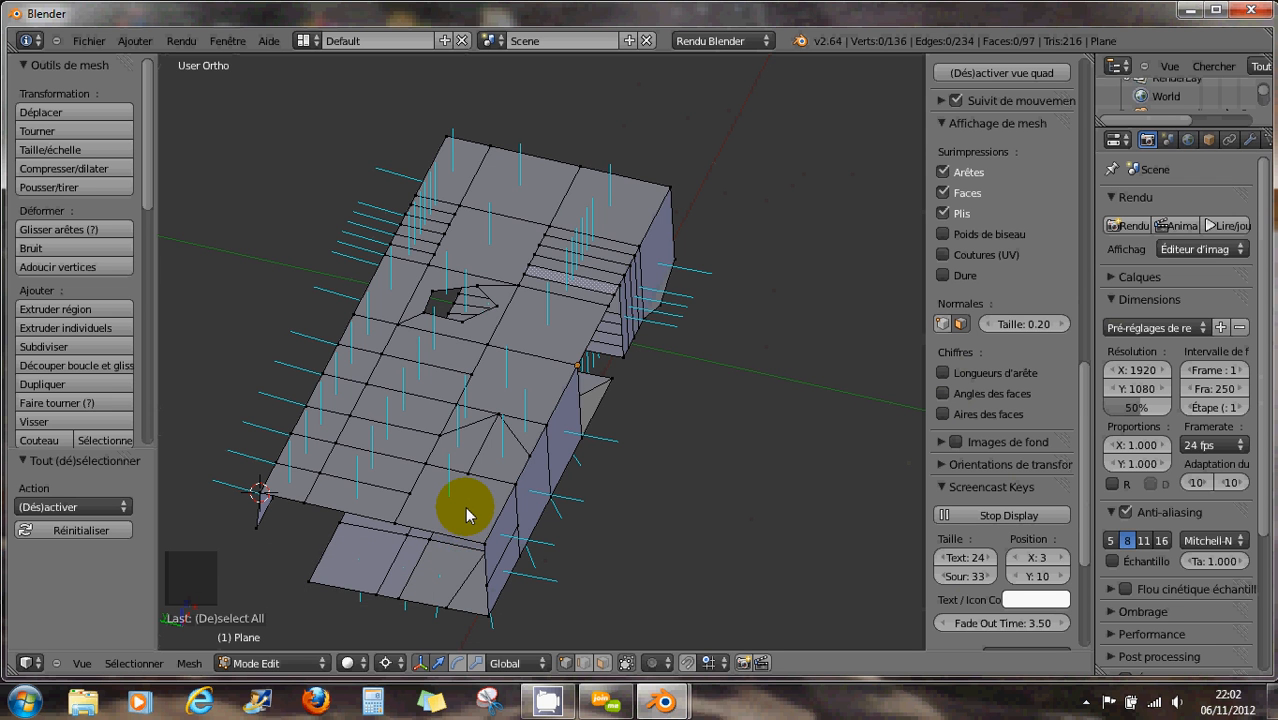
pyautogui.press('w')
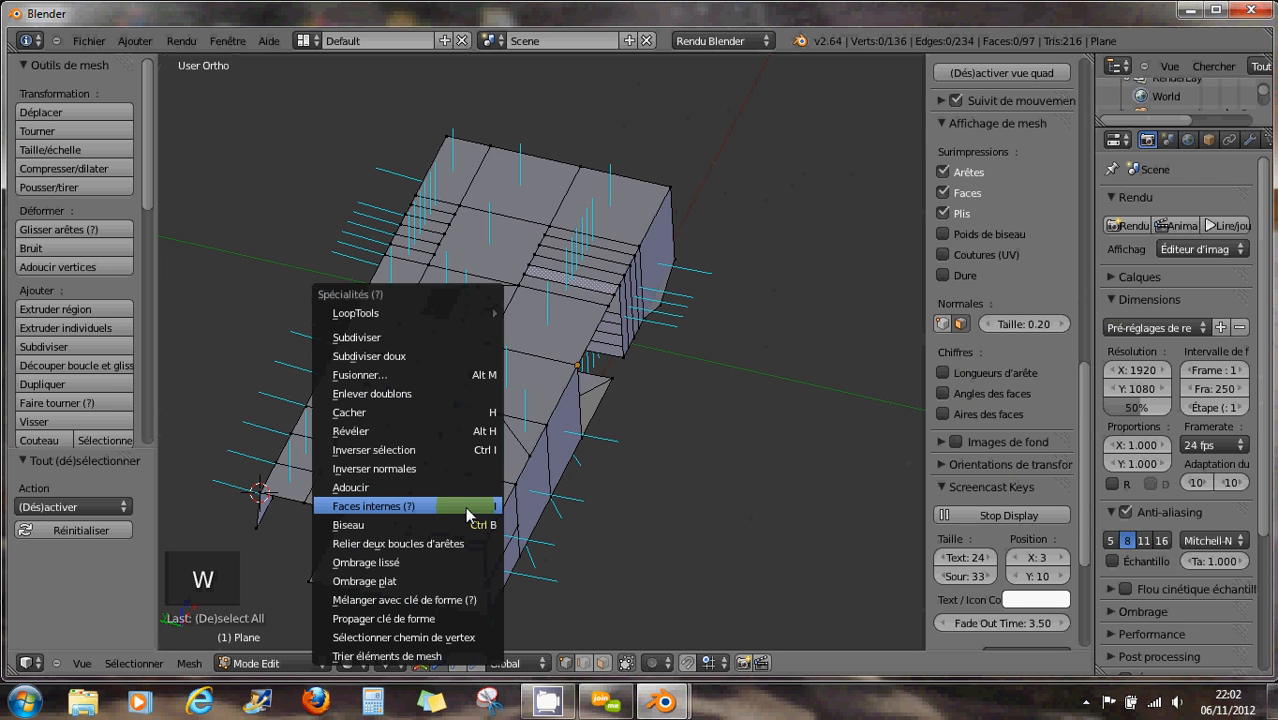
pyautogui.click(397, 355)
pyautogui.moveTo(614, 466); pyautogui.dragTo(513, 422, button='middle')
pyautogui.press('b')
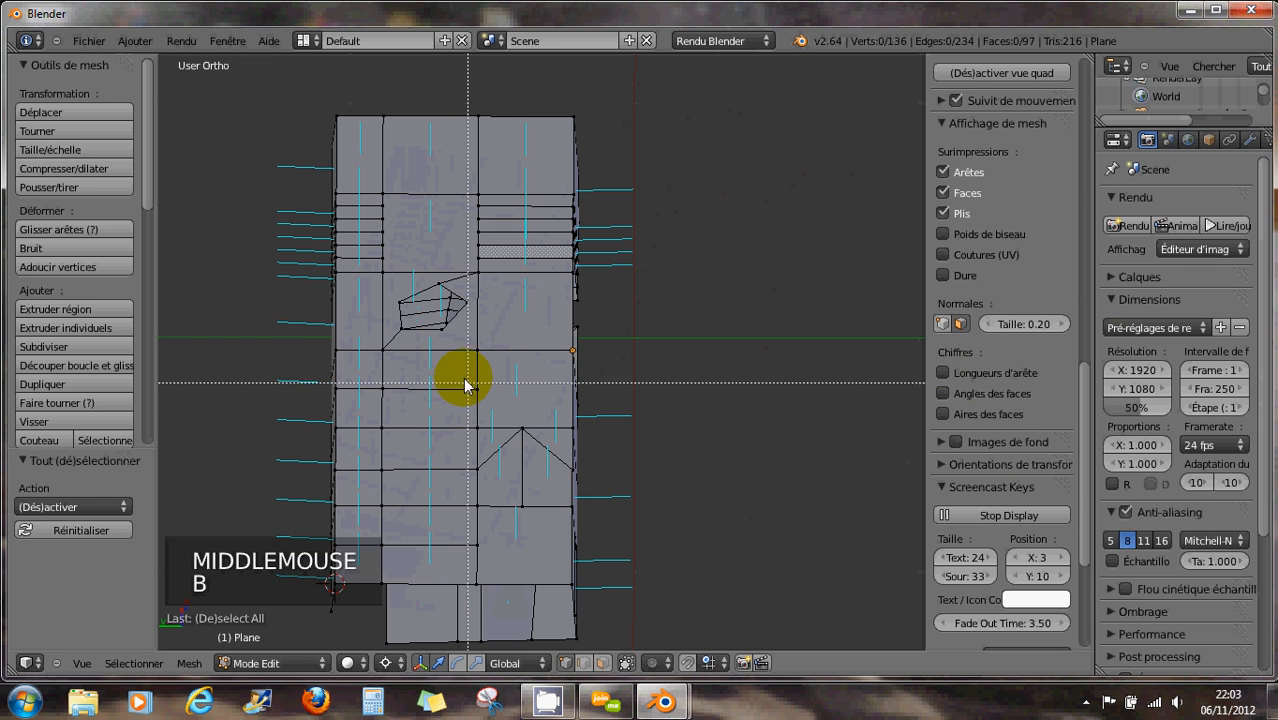
pyautogui.moveTo(445, 318); pyautogui.dragTo(555, 585)
# - Select the whole mesh and apply a smooth subdivision to it twice
pyautogui.press('a')
pyautogui.press('a')
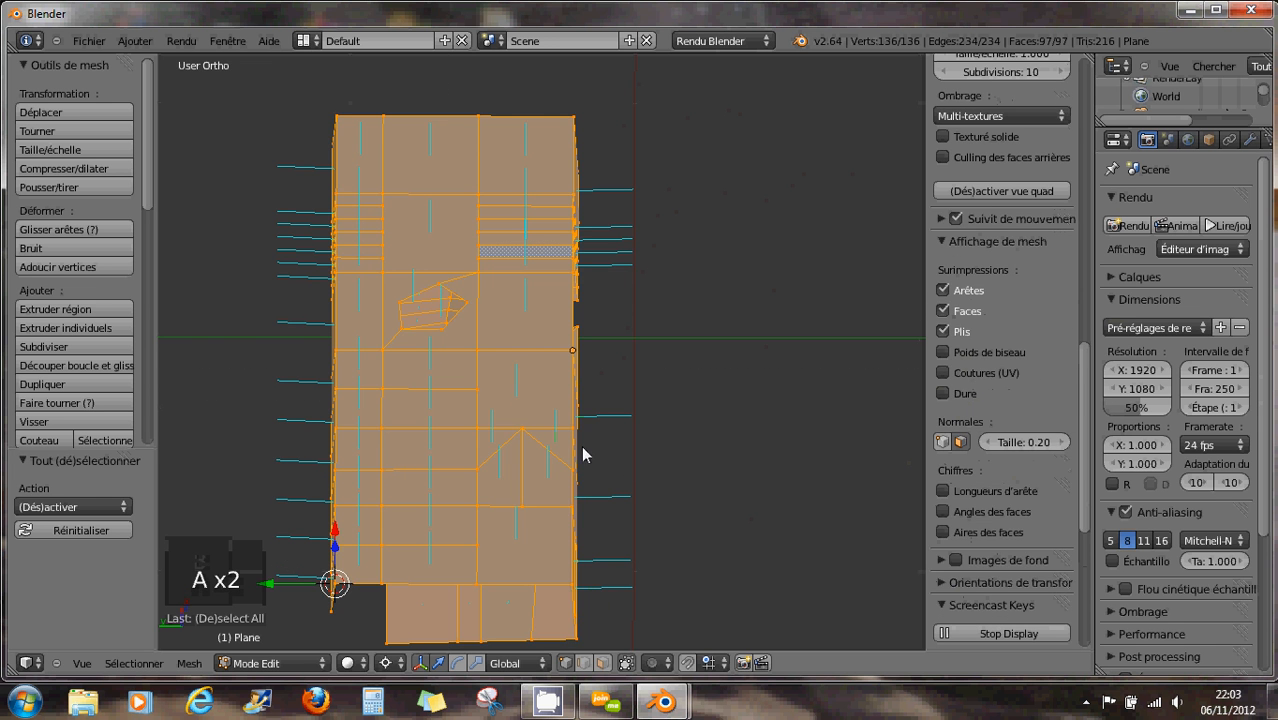
pyautogui.moveTo(583, 455); pyautogui.dragTo(549, 418, button='middle')
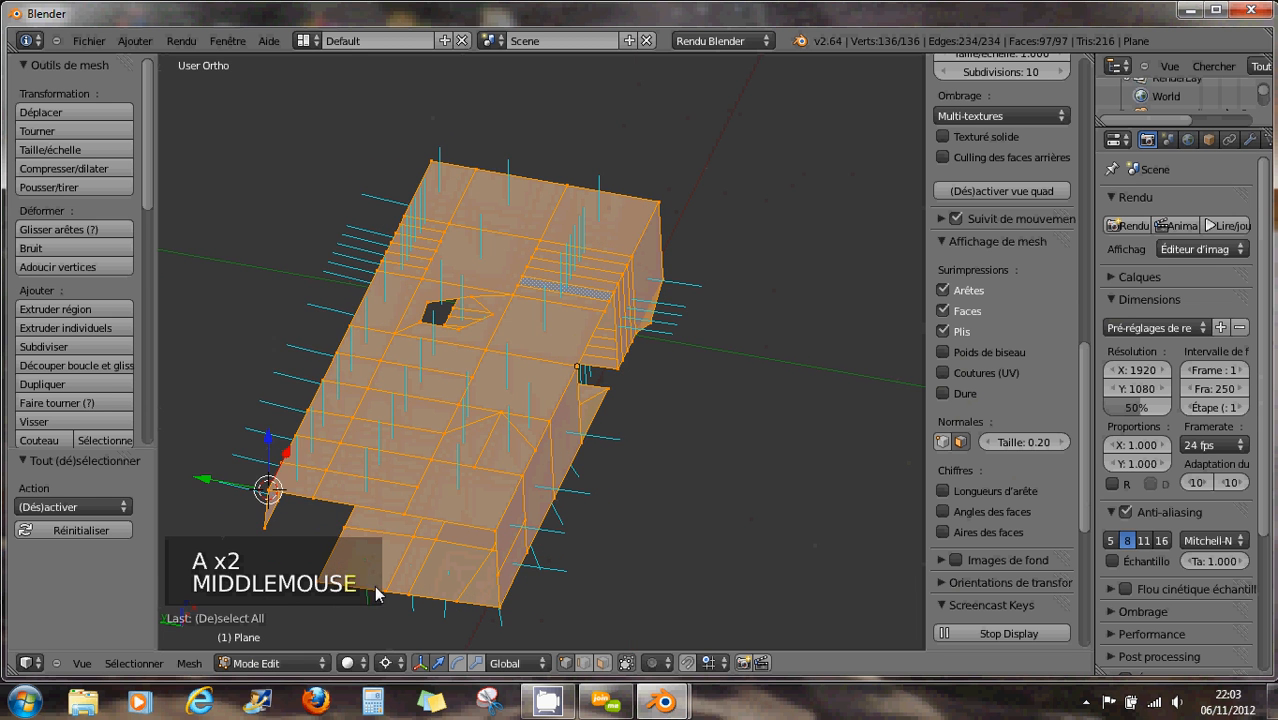
pyautogui.click(189, 663)
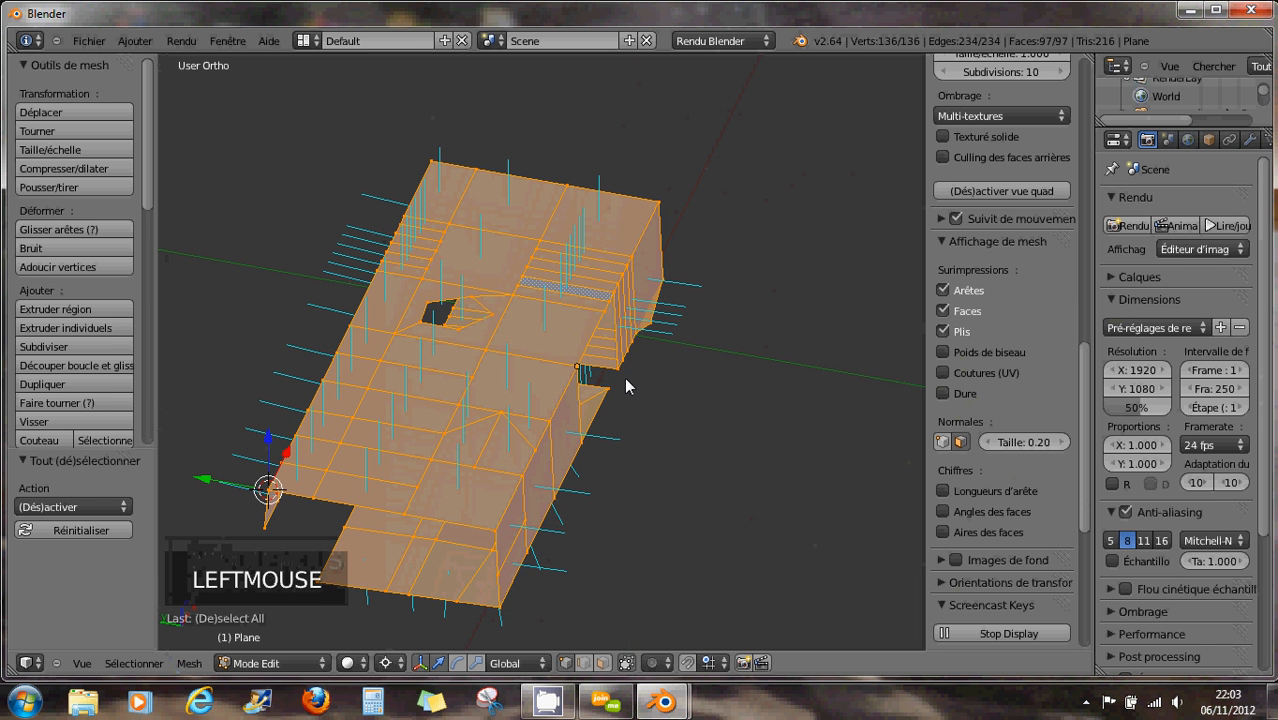
pyautogui.press('w')
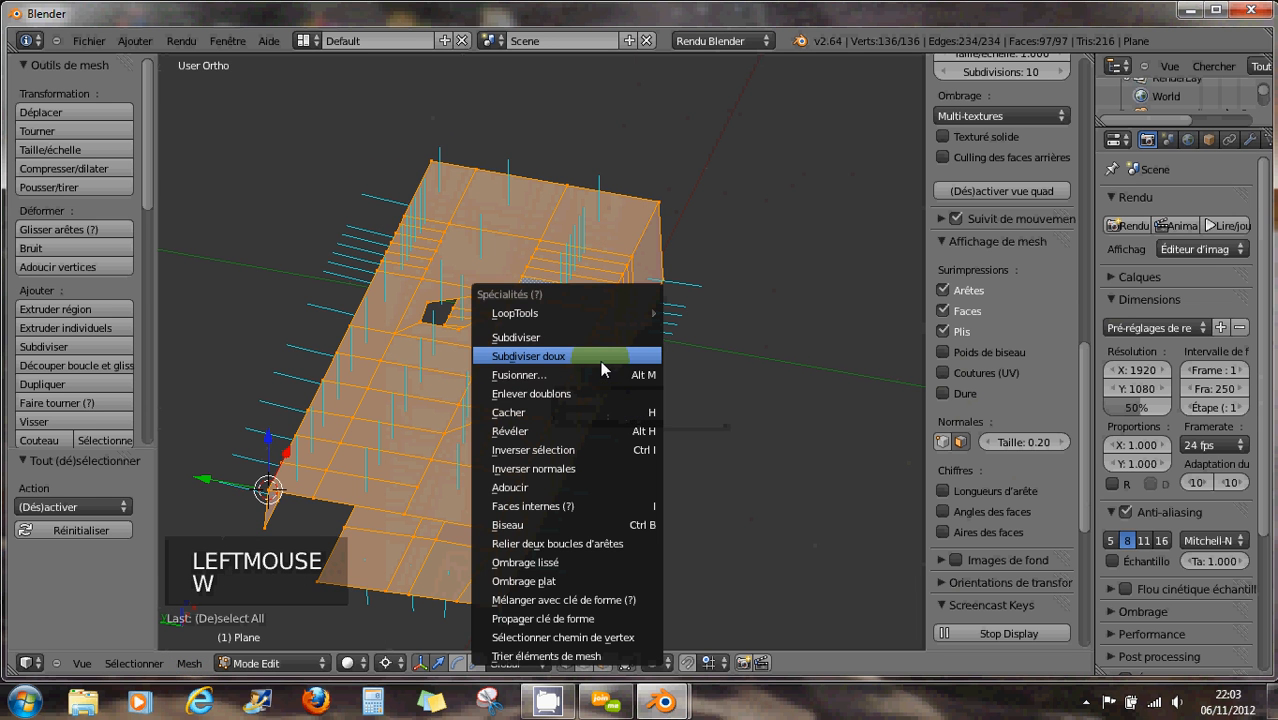
pyautogui.click(601, 364)
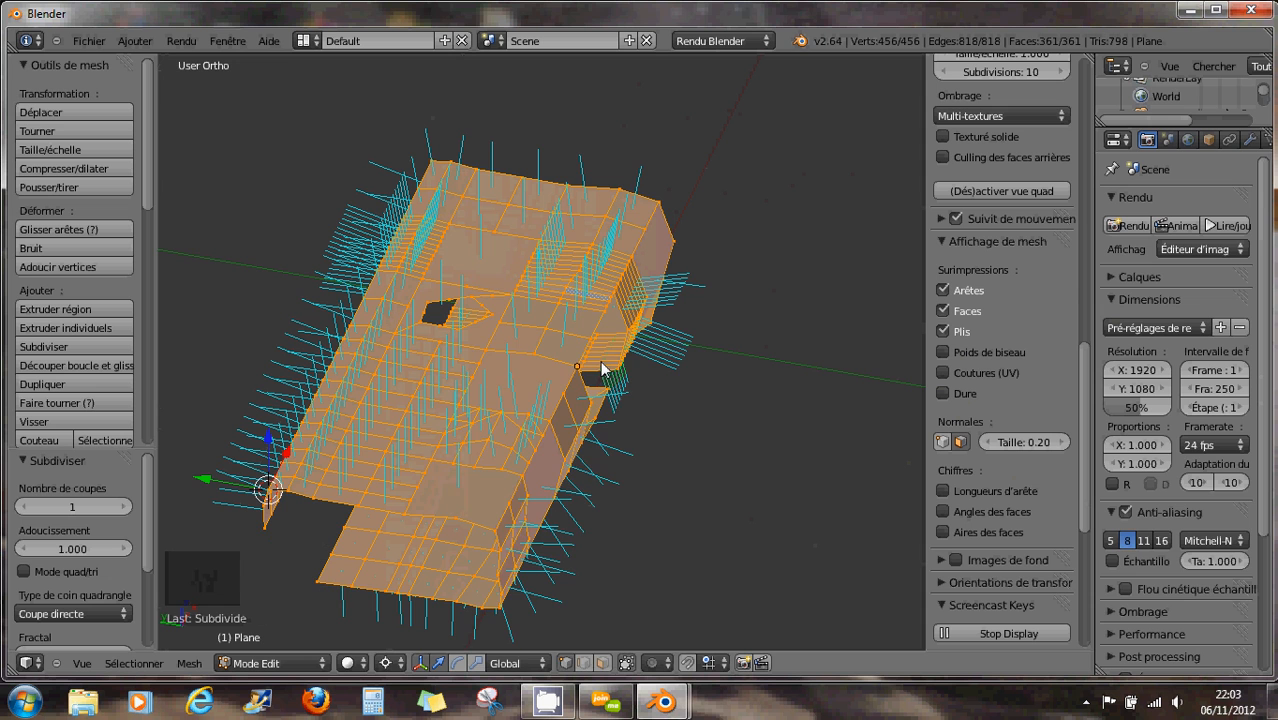
pyautogui.press('w')
pyautogui.click(601, 366)
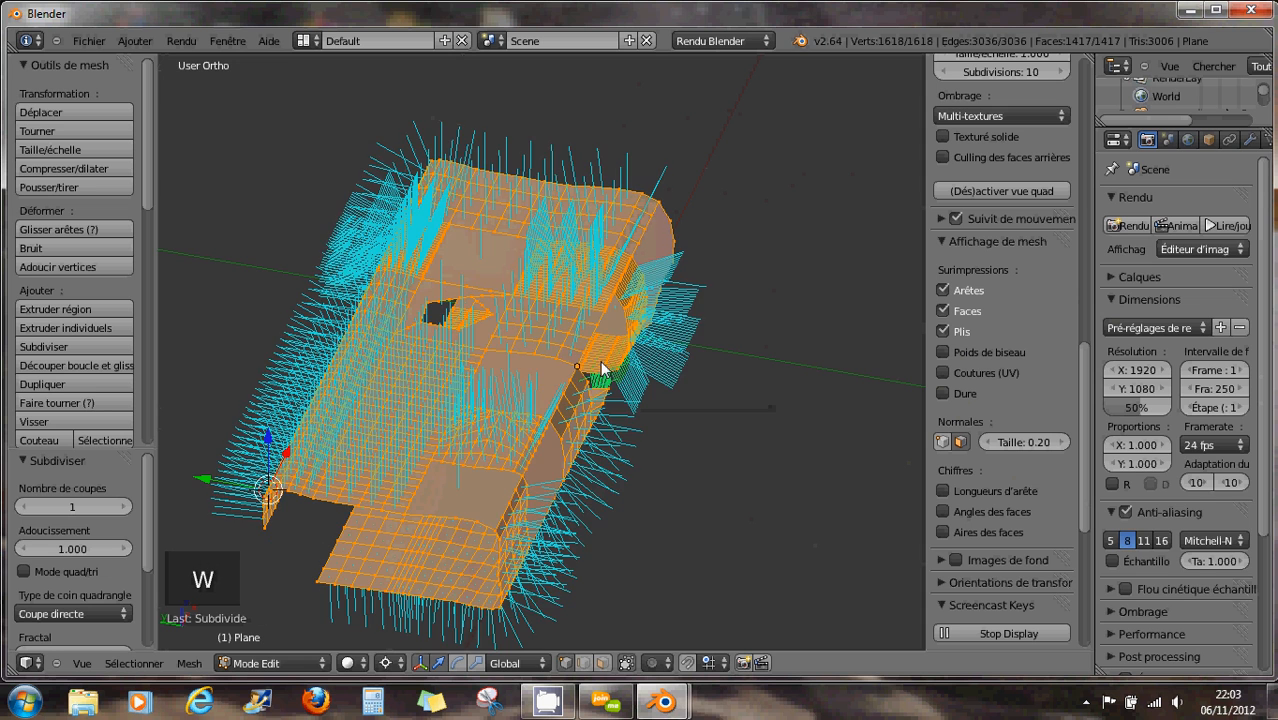
# - Hide the face normals of the subdivided mesh
pyautogui.moveTo(630, 370); pyautogui.dragTo(646, 307, button='middle')
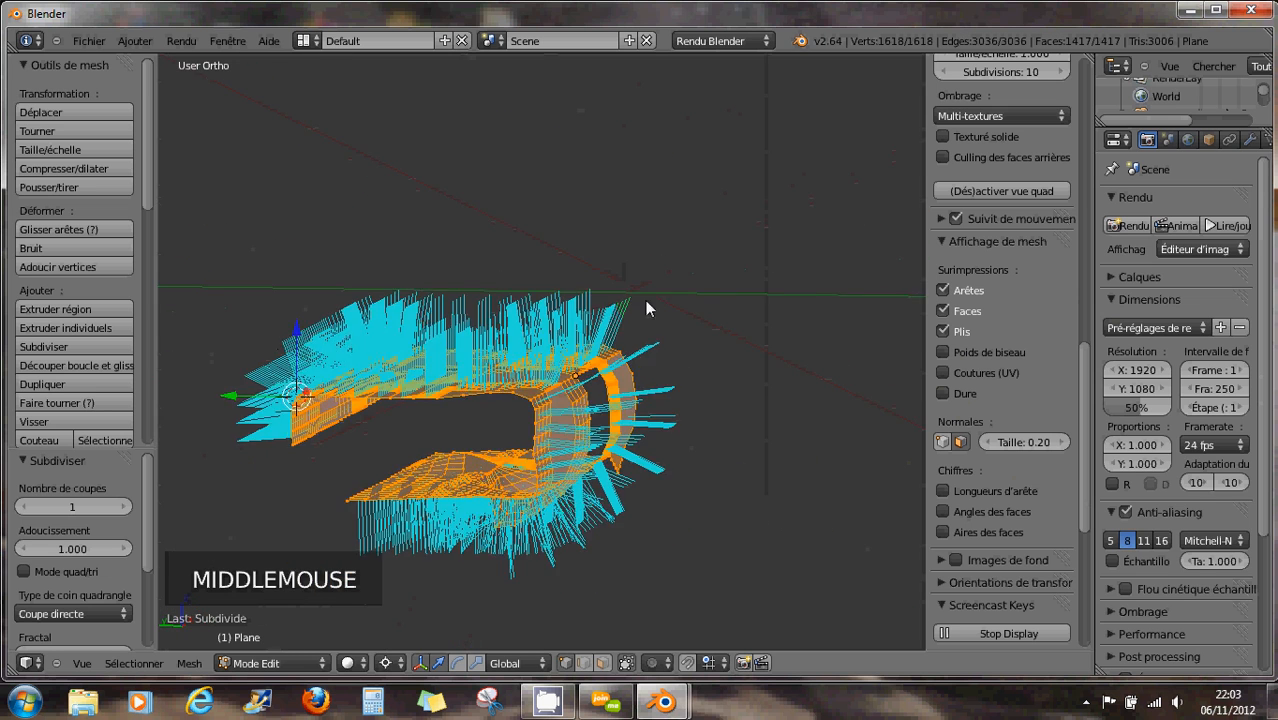
pyautogui.click(960, 440)
# - Examine the smoothly subdivided mesh closely, especially the triangulated area and the undivided faces around it
pyautogui.moveTo(608, 420); pyautogui.dragTo(623, 458, button='middle')
pyautogui.scroll(6, 620, 460)
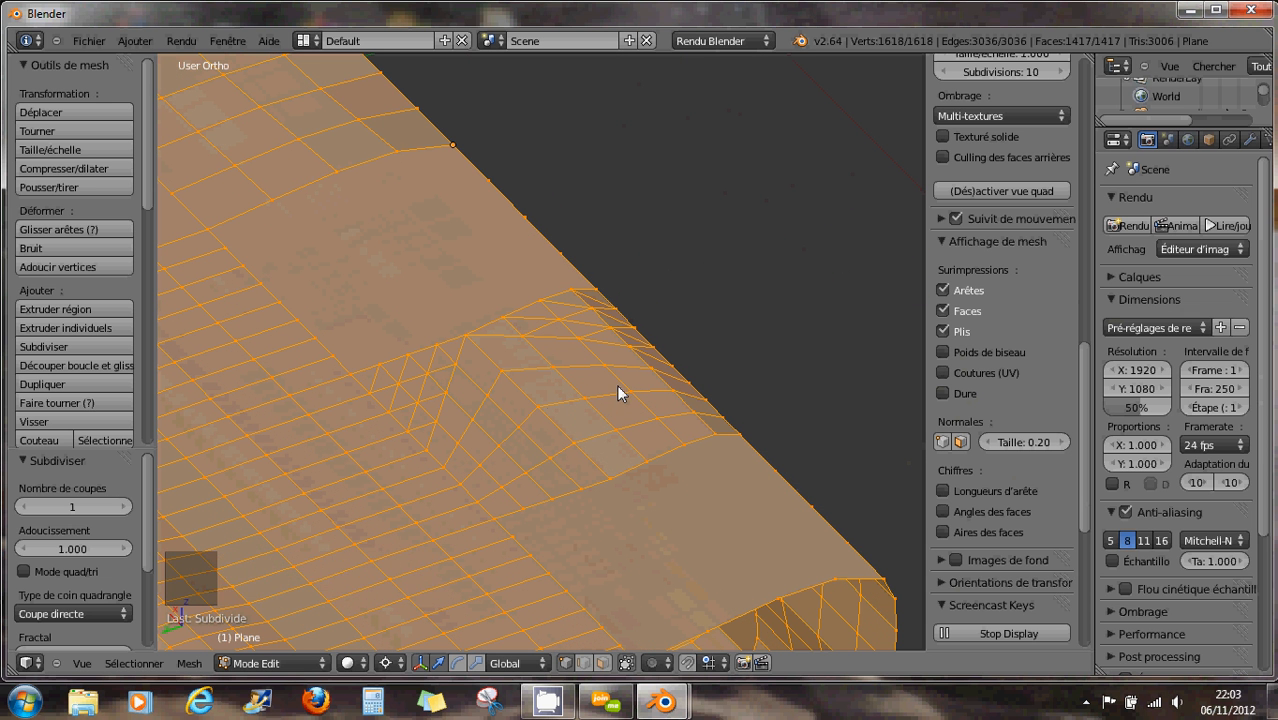
pyautogui.scroll(-2, 573, 407)
pyautogui.scroll(6, 480, 406)
pyautogui.scroll(-1, 482, 401)
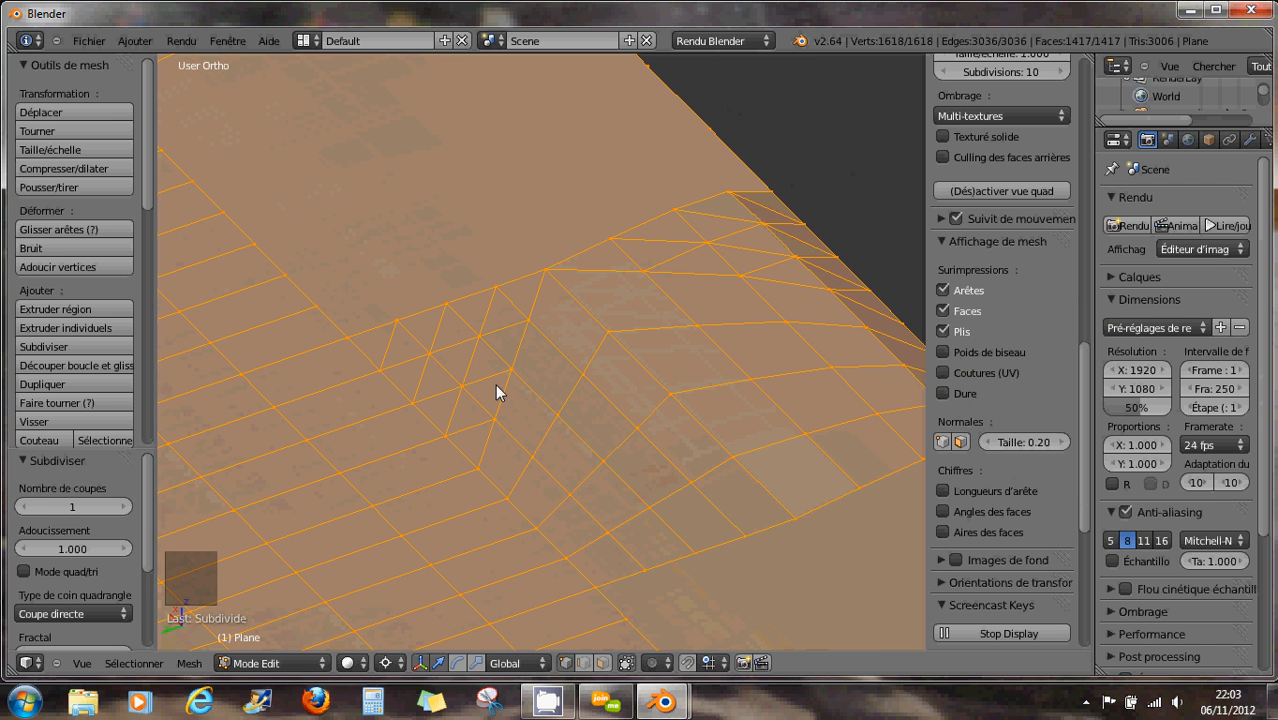
pyautogui.scroll(-6, 517, 479)
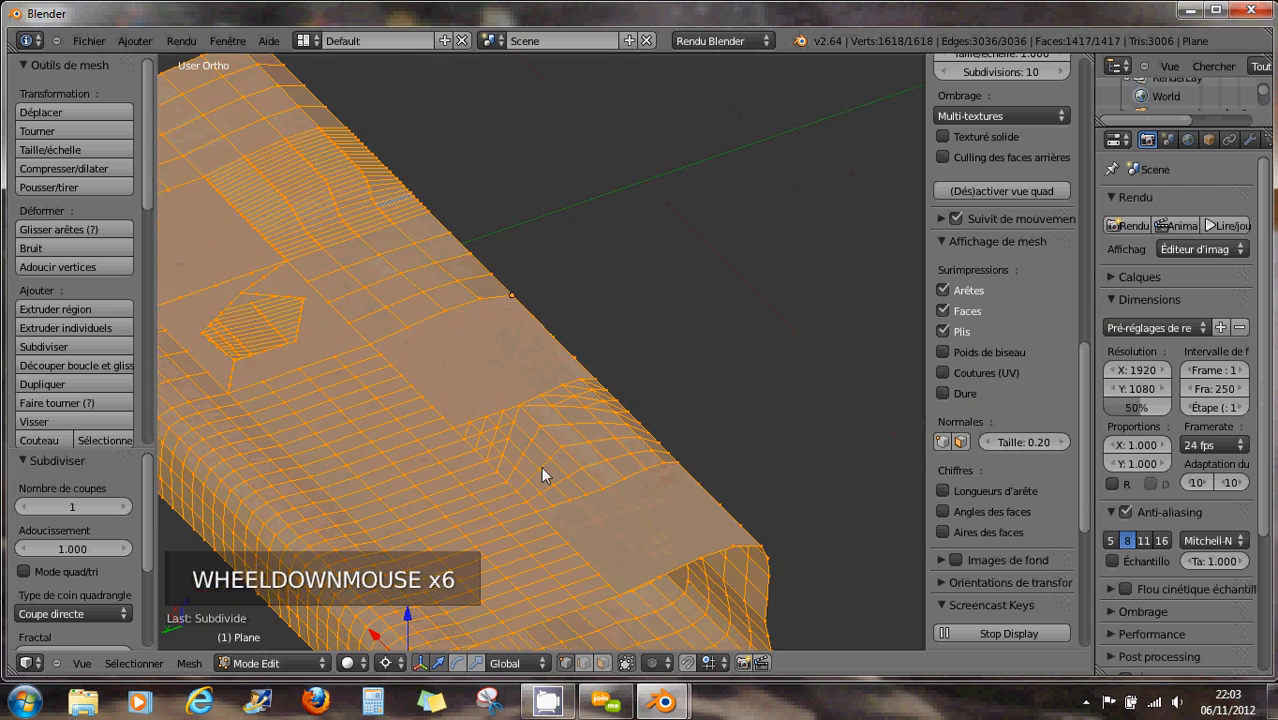
pyautogui.moveTo(541, 470); pyautogui.dragTo(531, 443, button='middle')
pyautogui.scroll(-3, 453, 418)
pyautogui.scroll(3, 513, 437)
pyautogui.scroll(-3, 510, 437)
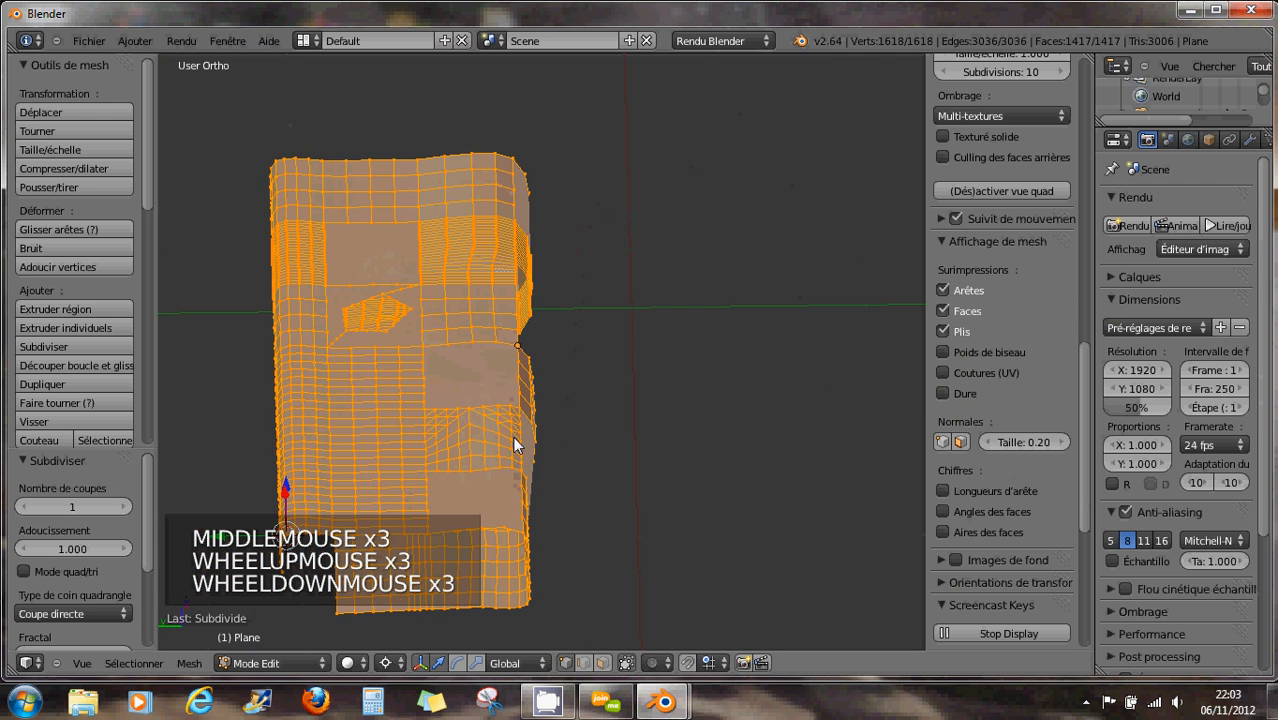
pyautogui.scroll(6, 508, 436)
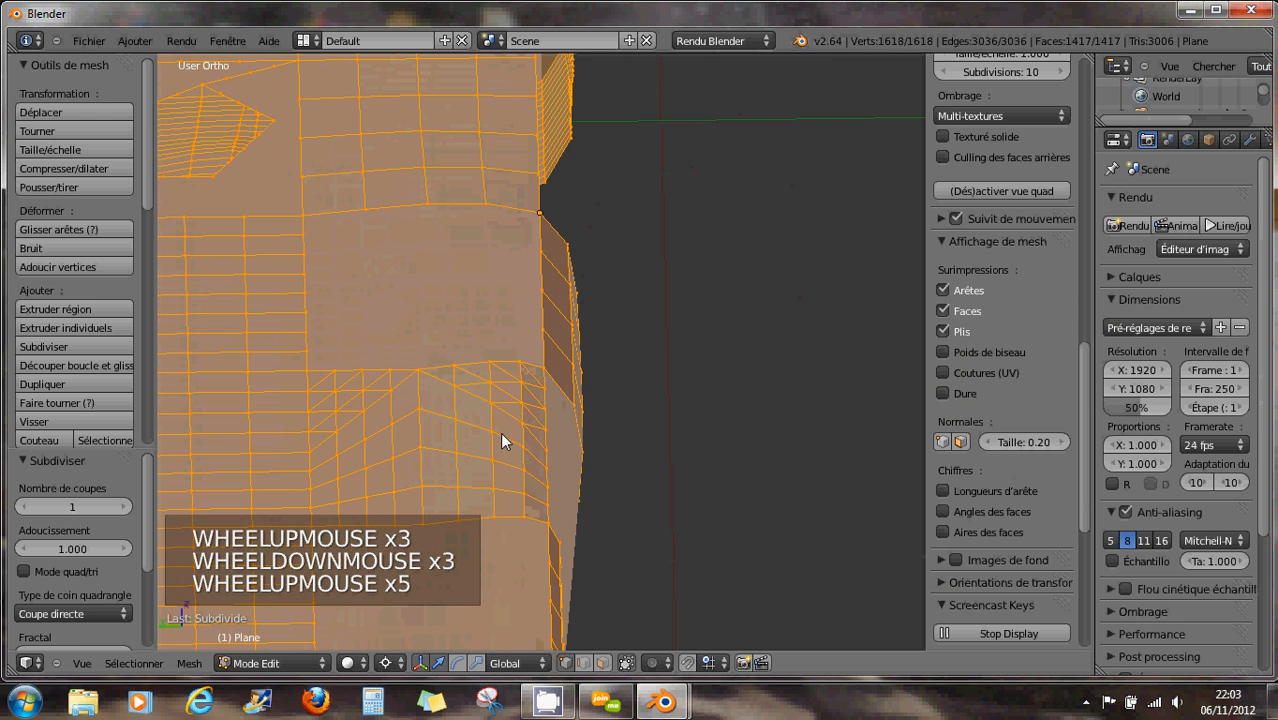
pyautogui.scroll(3, 502, 441)
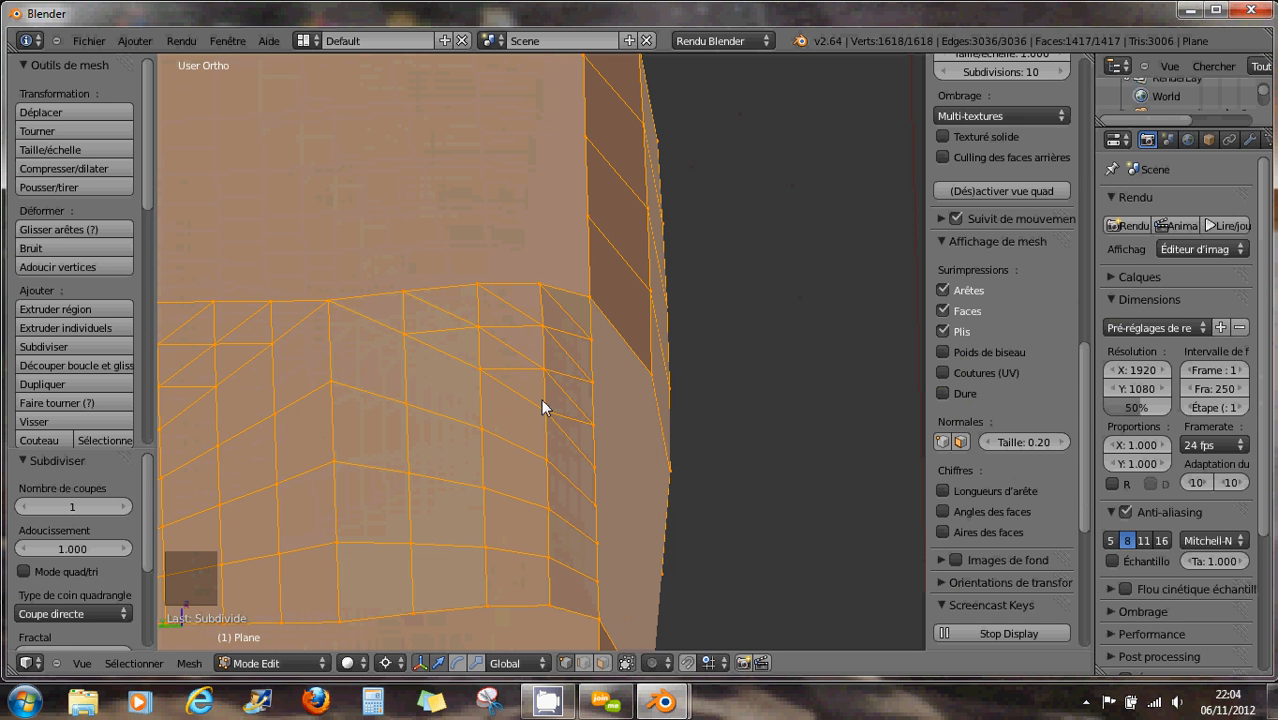
pyautogui.scroll(-7, 541, 400)
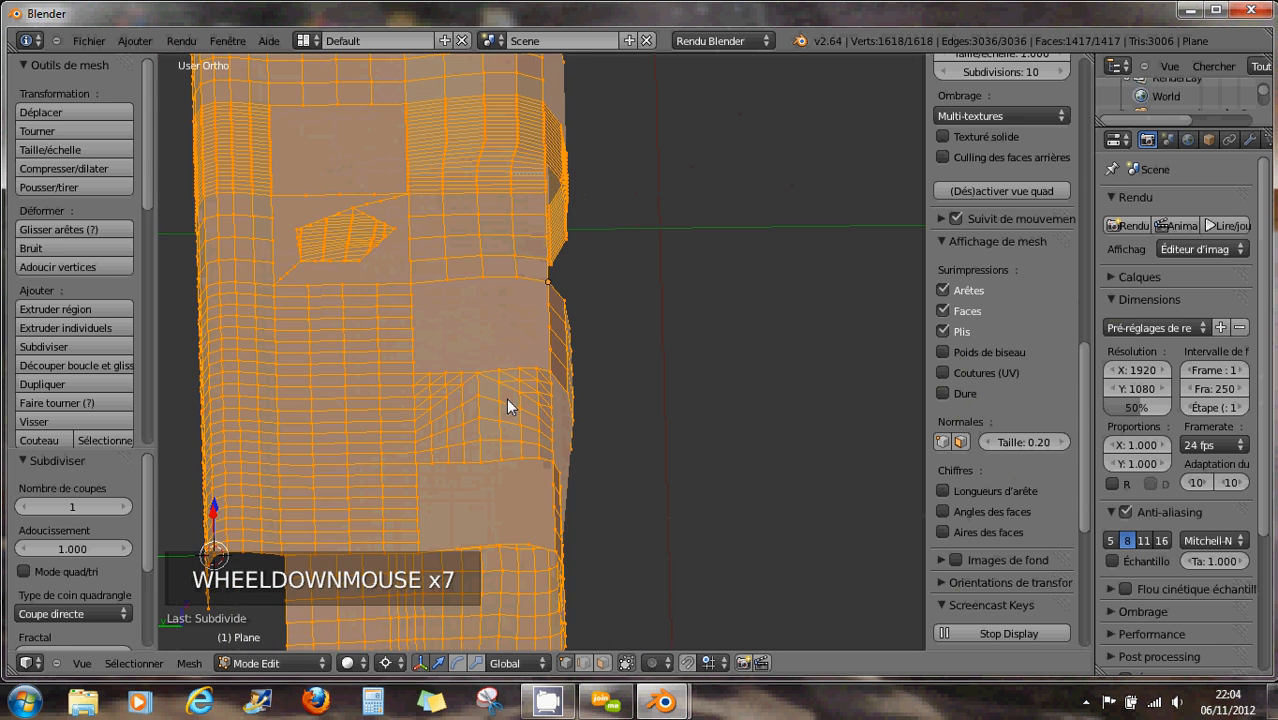
# - Undo the two smooth subdivisions of the whole mesh
pyautogui.moveTo(506, 398)
pyautogui.mouseDown(button='middle')
pyautogui.moveTo(483, 393)
pyautogui.moveTo(483, 410)
pyautogui.moveTo(497, 390)
pyautogui.mouseUp(button='middle')
pyautogui.scroll(-3, 496, 392)
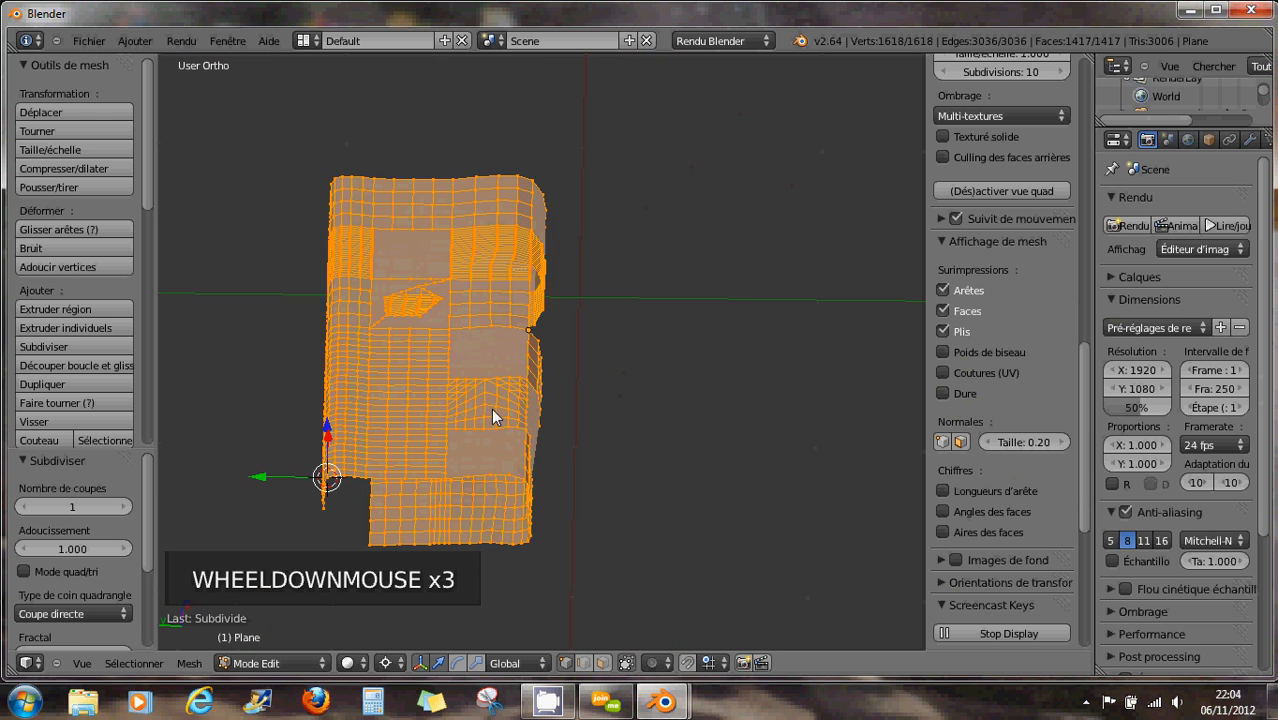
pyautogui.scroll(-2, 493, 413)
pyautogui.hotkey('ctrl', 'z')
pyautogui.hotkey('ctrl', 'z')
pyautogui.hotkey('ctrl', 'z')
pyautogui.hotkey('ctrl', 'z')
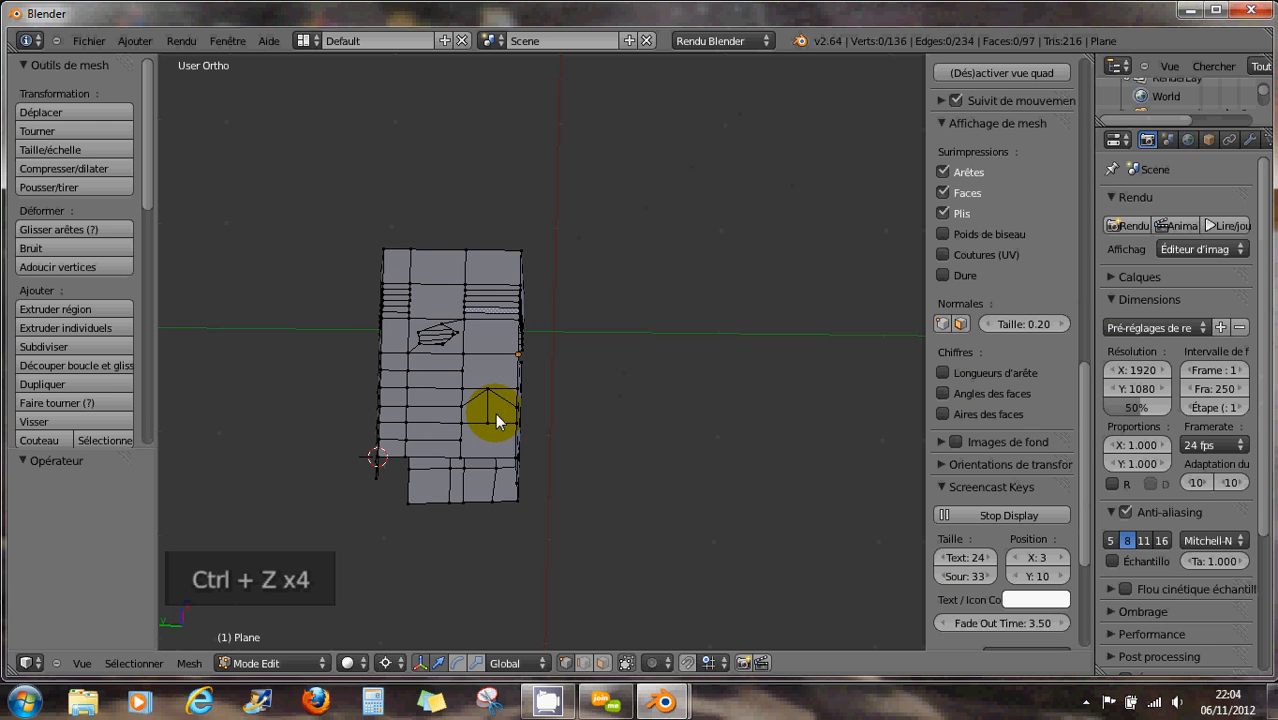
# - Select the three consecutive vertices along the edge line bordering the undivided face above the triangulated area
pyautogui.press('w')
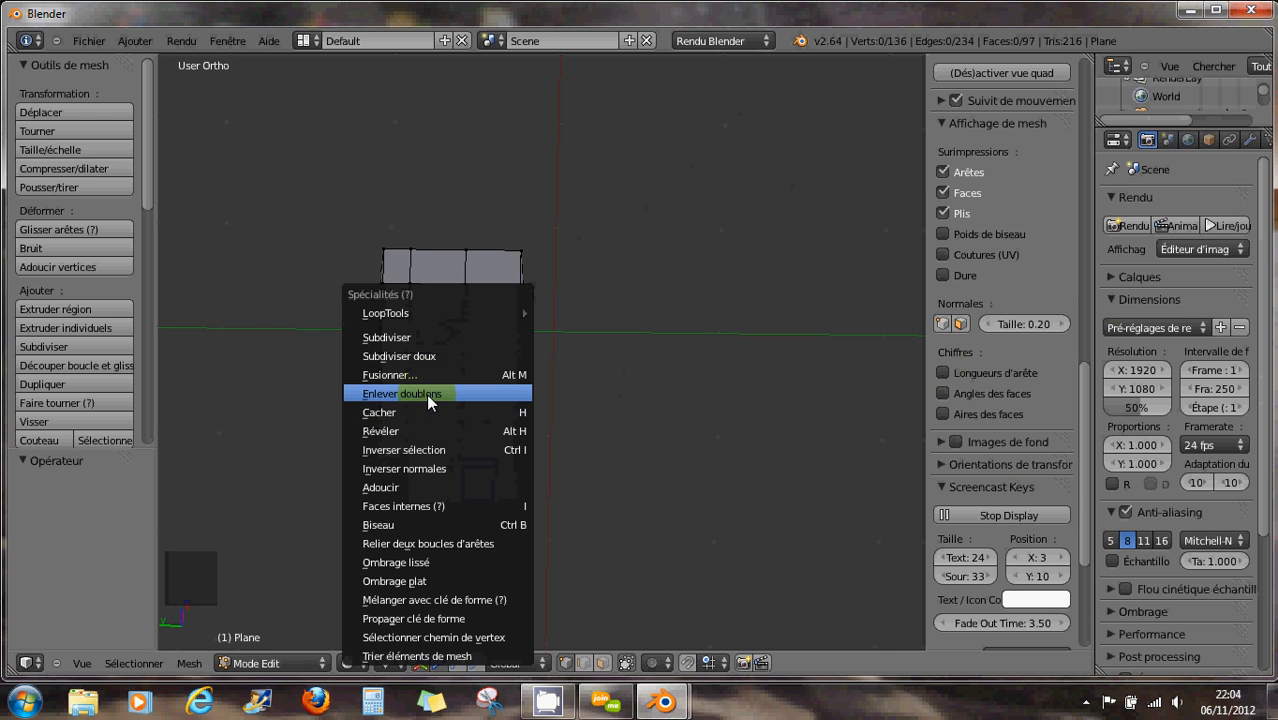
pyautogui.scroll(5, 548, 412)
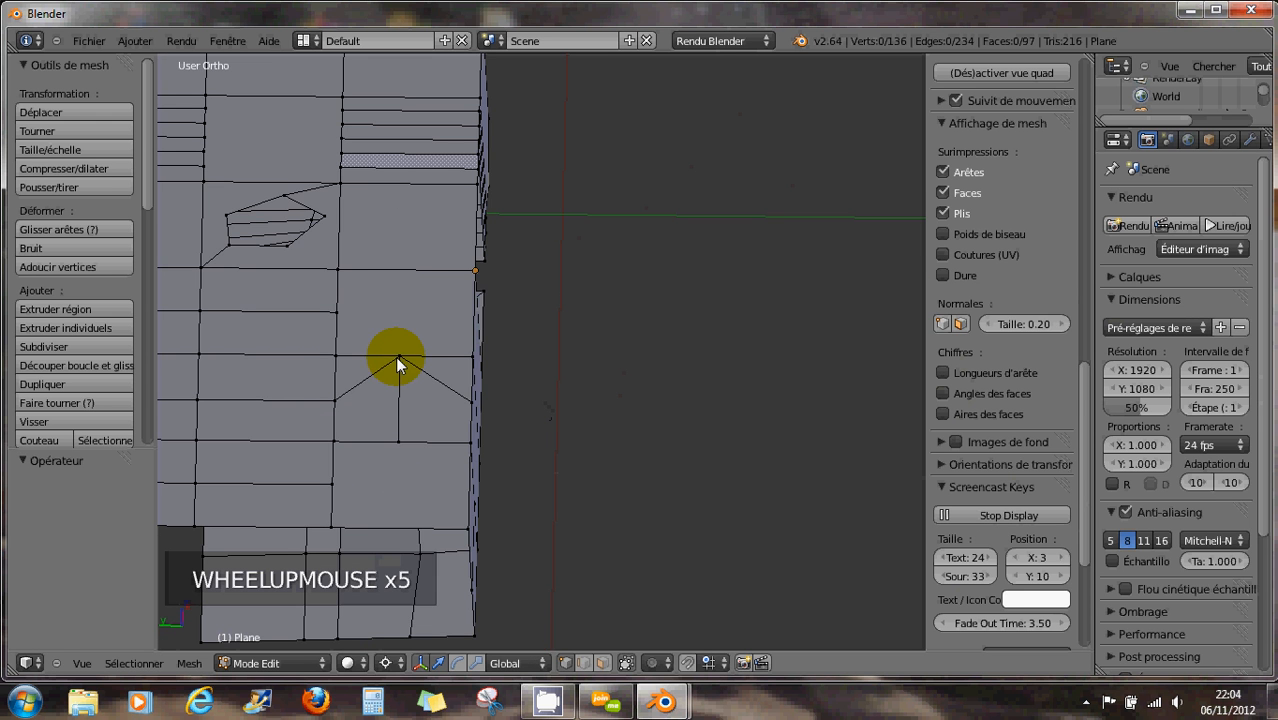
pyautogui.rightClick(335, 352)
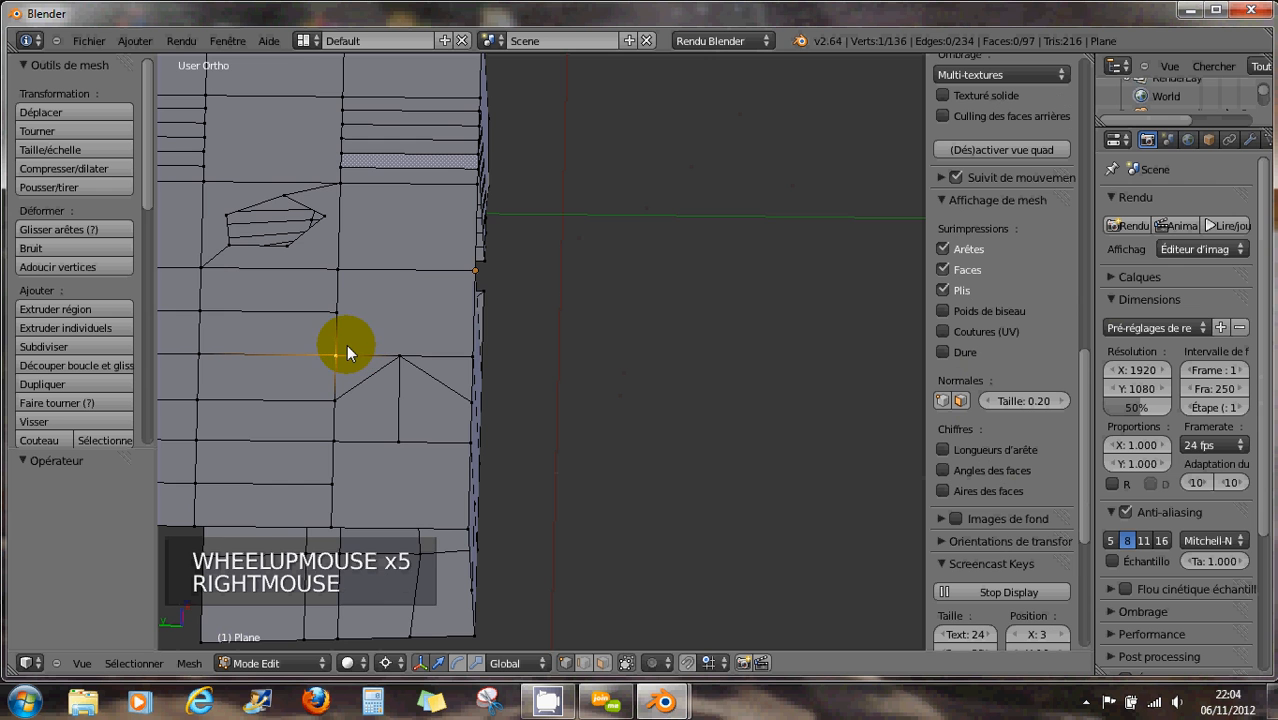
pyautogui.keyDown('shift'); pyautogui.moveTo(346, 334); pyautogui.dragTo(355, 363, button='middle'); pyautogui.keyUp('shift')
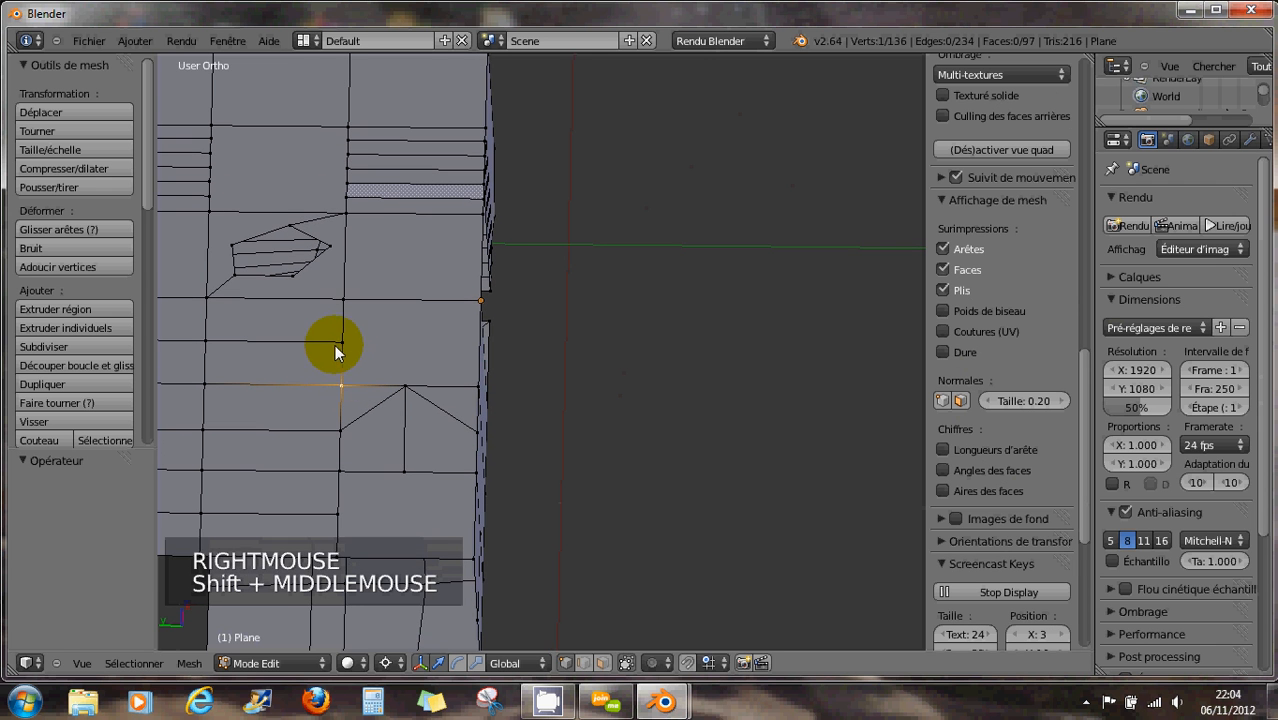
pyautogui.rightClick(338, 343)
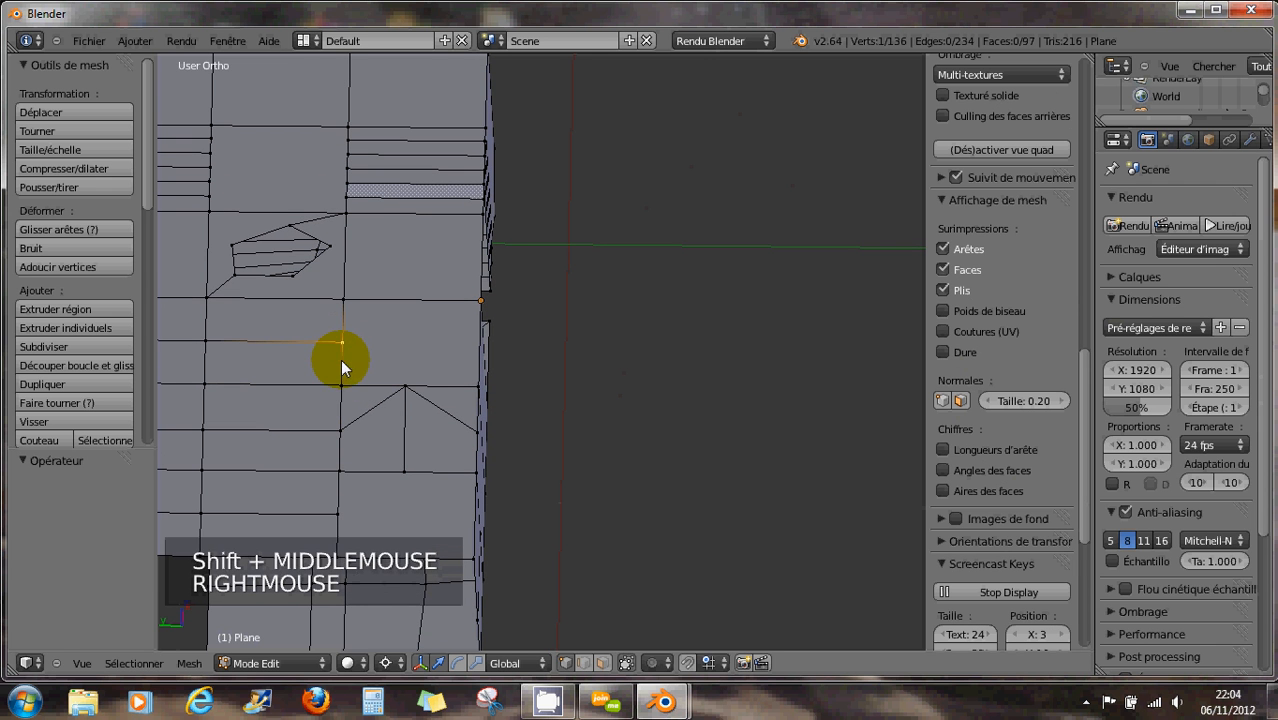
pyautogui.keyDown('shift'); pyautogui.rightClick(339, 384); pyautogui.keyUp('shift')
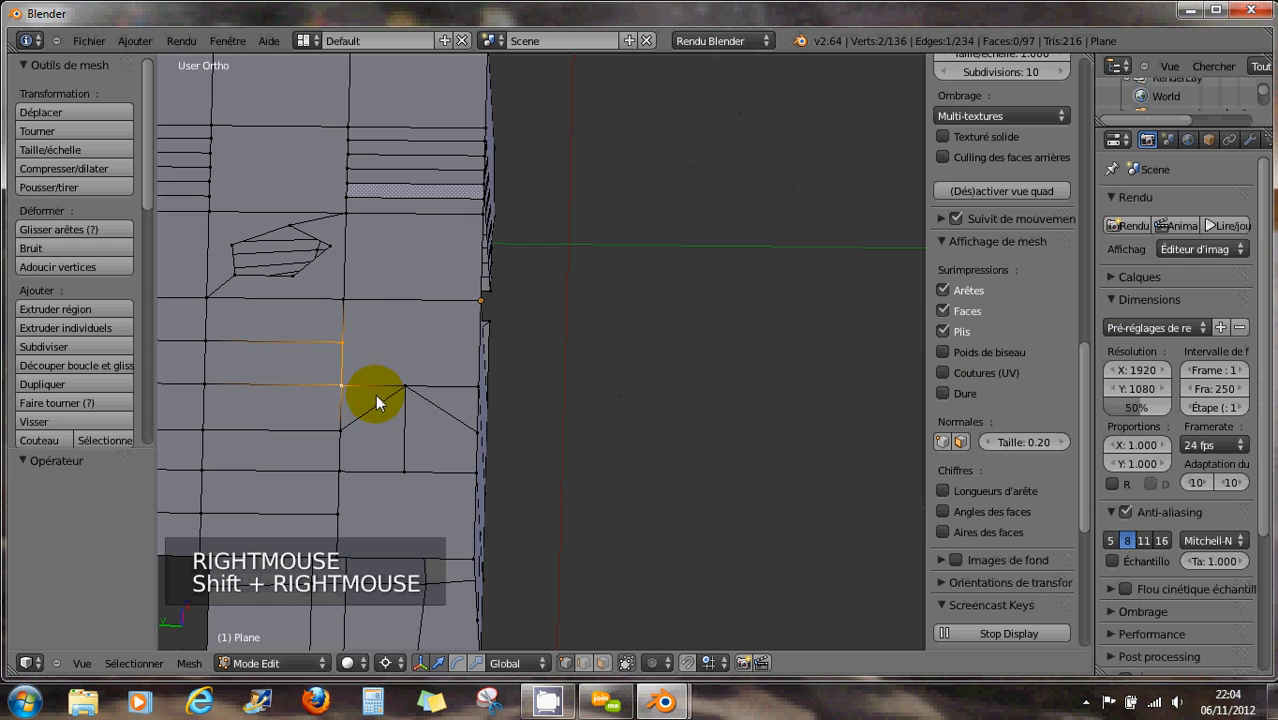
pyautogui.scroll(5, 380, 372)
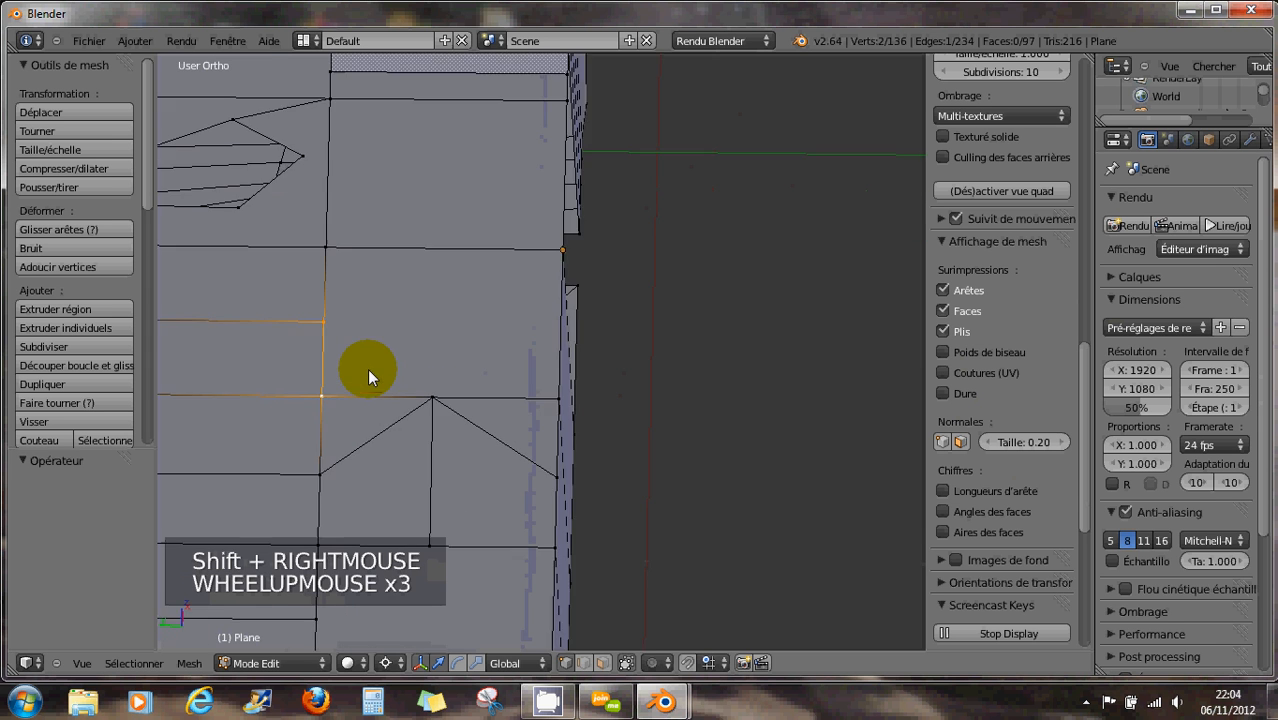
pyautogui.moveTo(351, 342); pyautogui.dragTo(313, 318, button='middle')
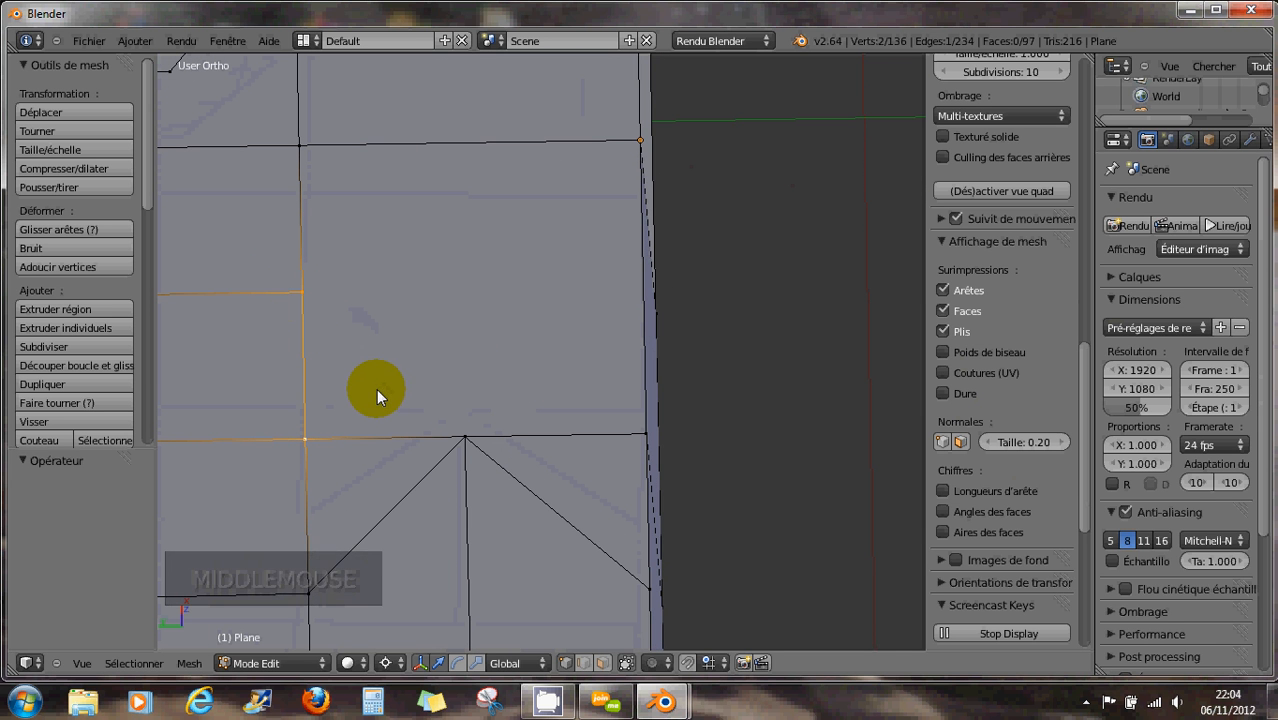
pyautogui.keyDown('shift'); pyautogui.rightClick(298, 154); pyautogui.keyUp('shift')
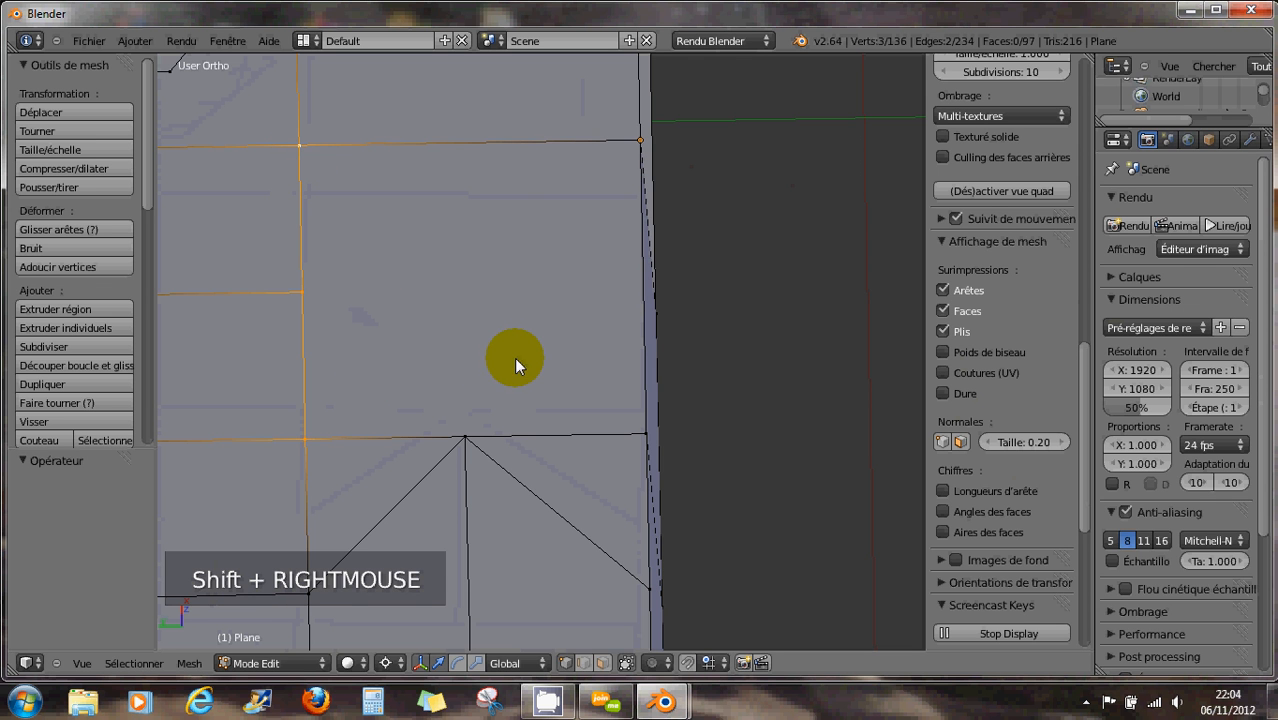
# - Change the pivot point from the 3D cursor to the median point of the selected vertices
pyautogui.press('s')
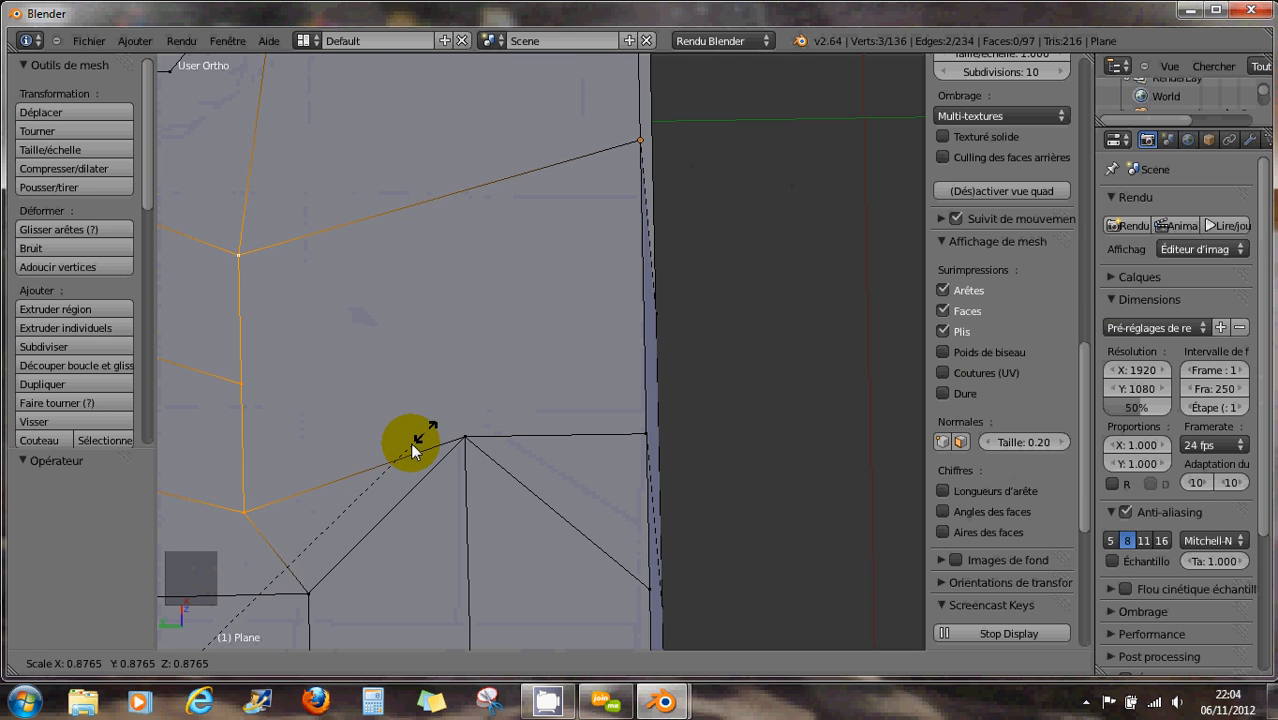
pyautogui.rightClick(510, 380)
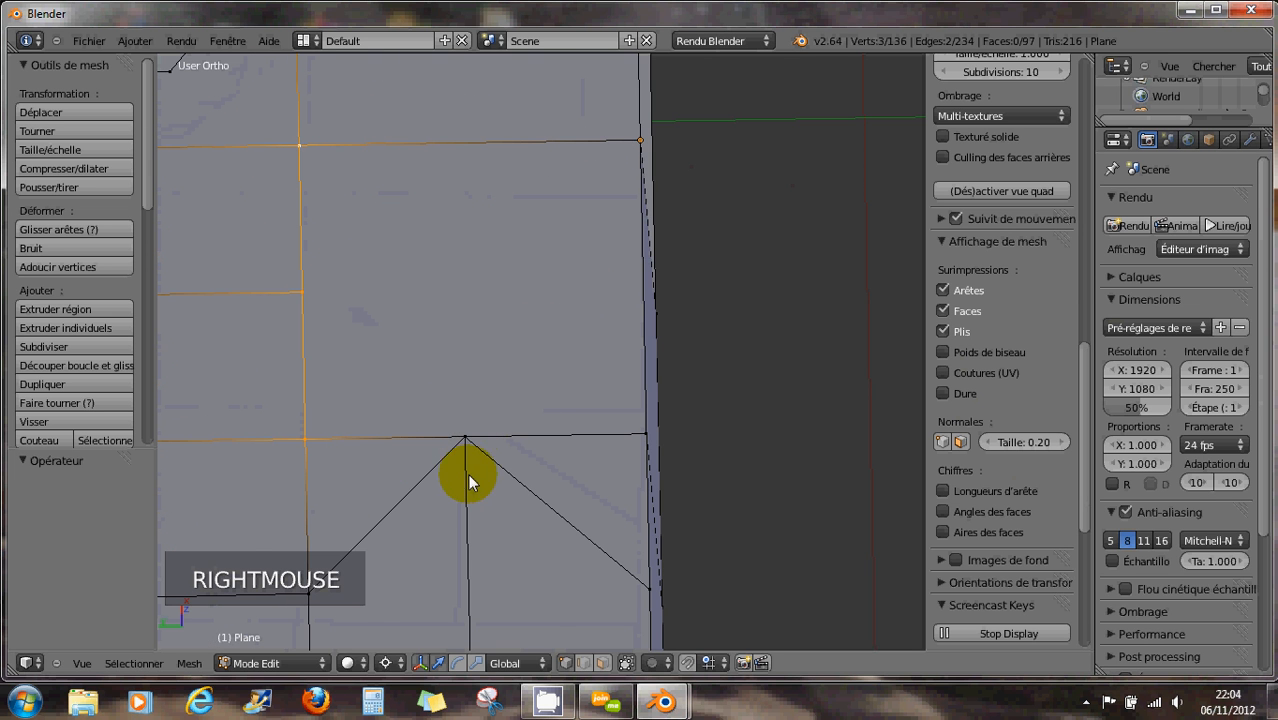
pyautogui.click(388, 662)
pyautogui.click(412, 582)
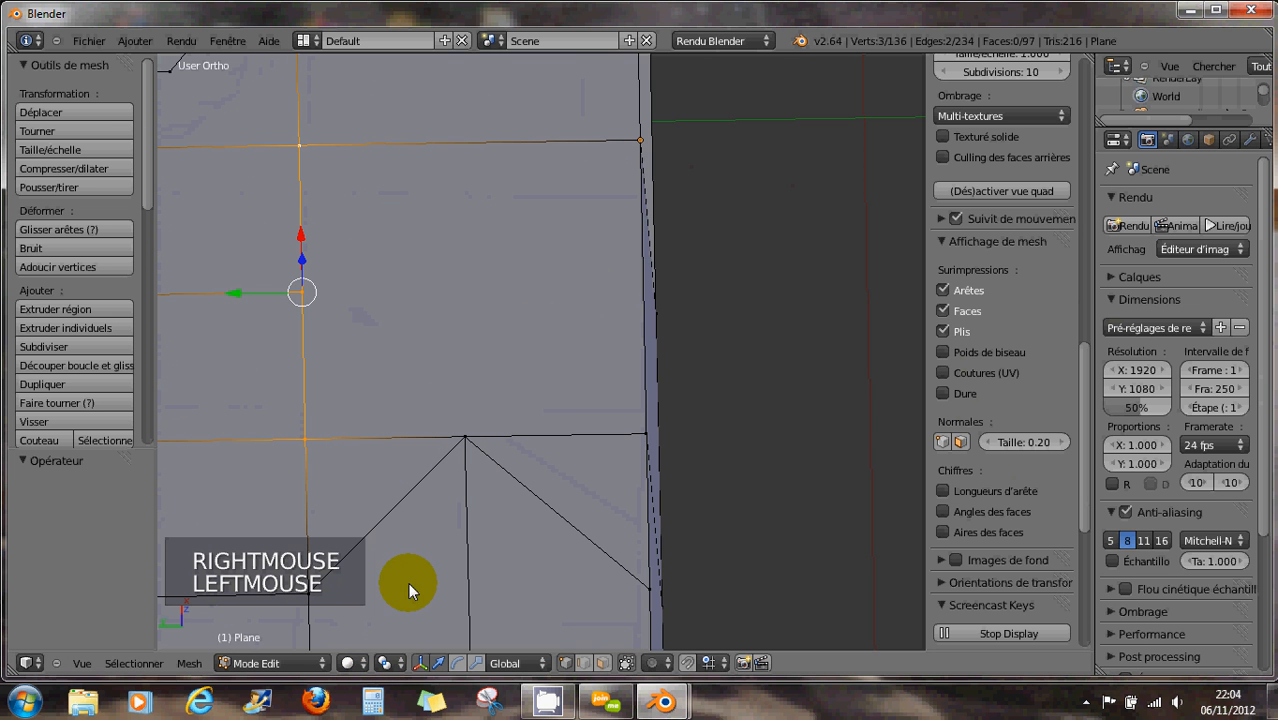
# - Scale the three selected vertices to 0 on all axes so that they coincide
pyautogui.press('s')
pyautogui.press('s')
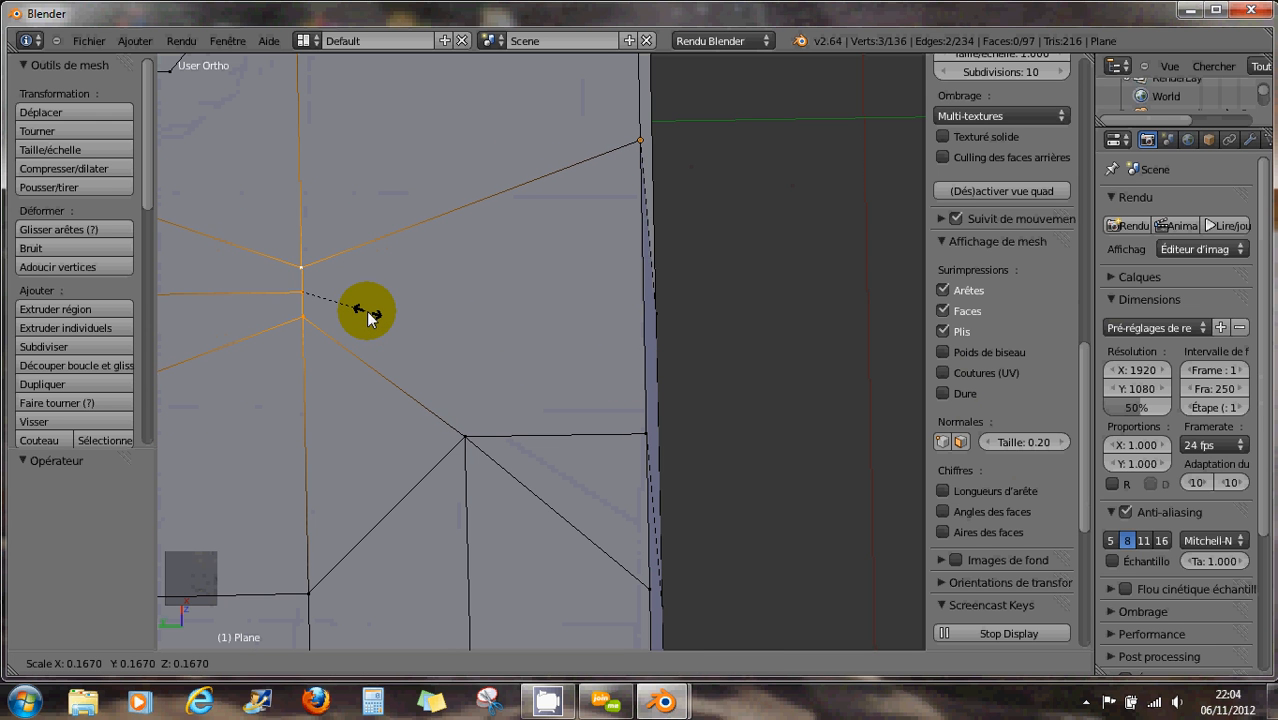
pyautogui.press('0')
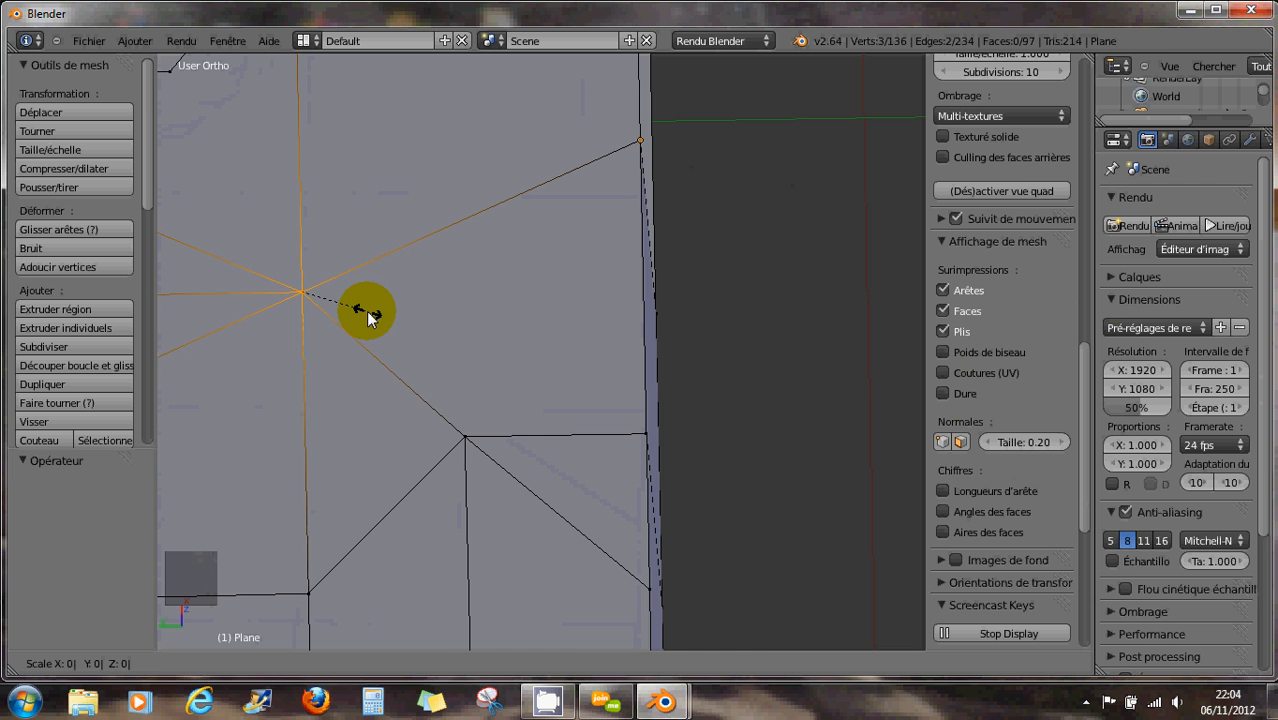
pyautogui.click(370, 316)
pyautogui.scroll(2, 325, 320)
pyautogui.scroll(-5, 328, 322)
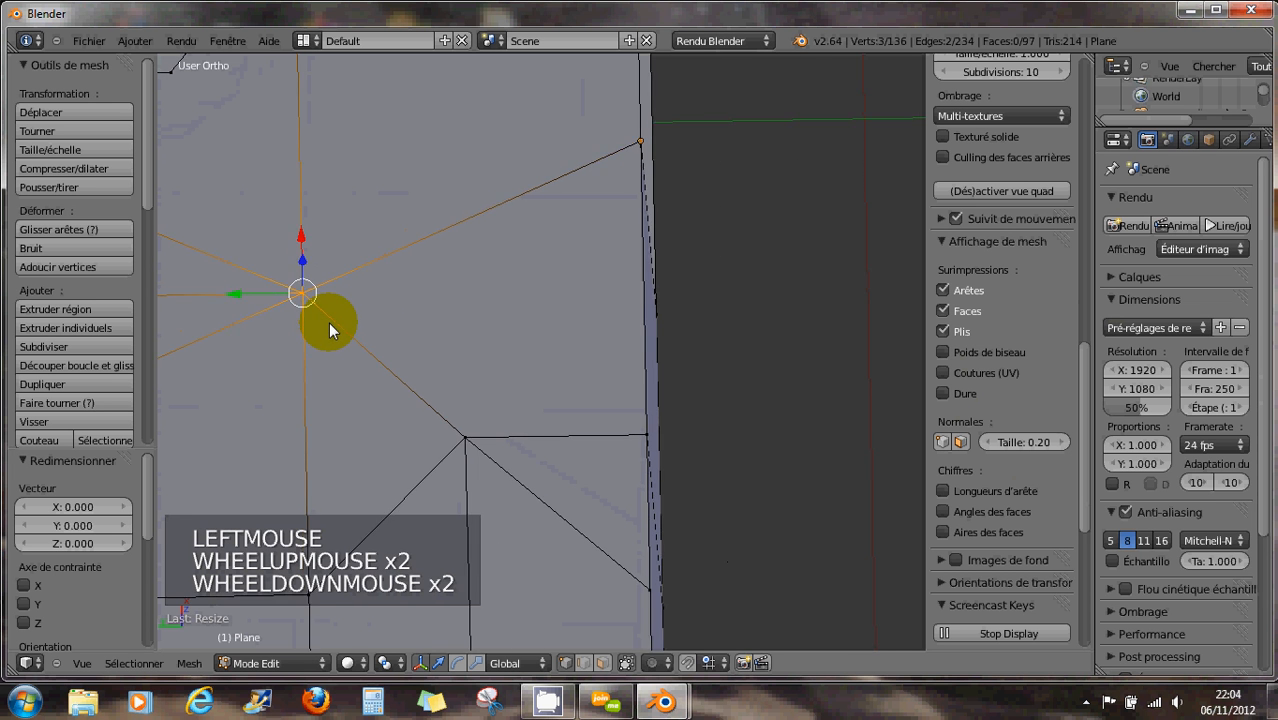
# - Raise two vertices of the small subdivided polygon along Z, the second by about 0.04, and select a vertex beside it
pyautogui.moveTo(330, 322); pyautogui.dragTo(522, 298, button='middle')
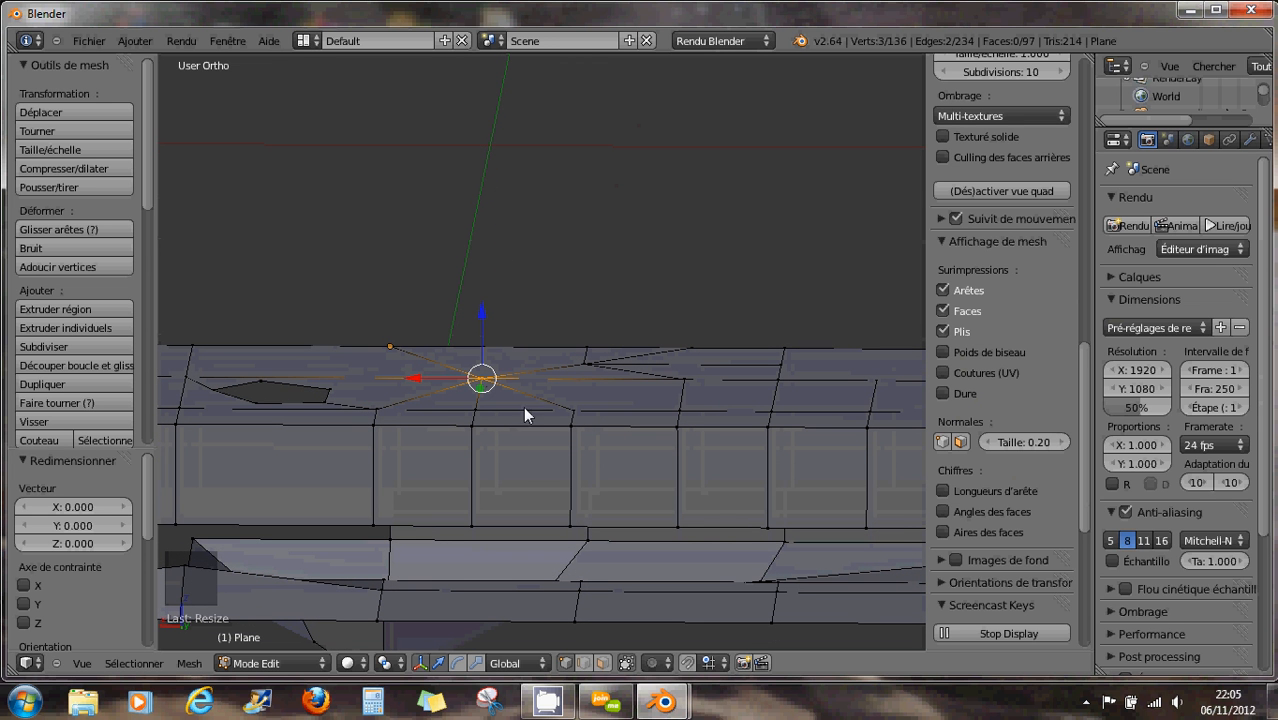
pyautogui.rightClick(258, 385)
pyautogui.moveTo(274, 325); pyautogui.dragTo(306, 251)
pyautogui.rightClick(333, 374)
pyautogui.moveTo(335, 322); pyautogui.dragTo(340, 301)
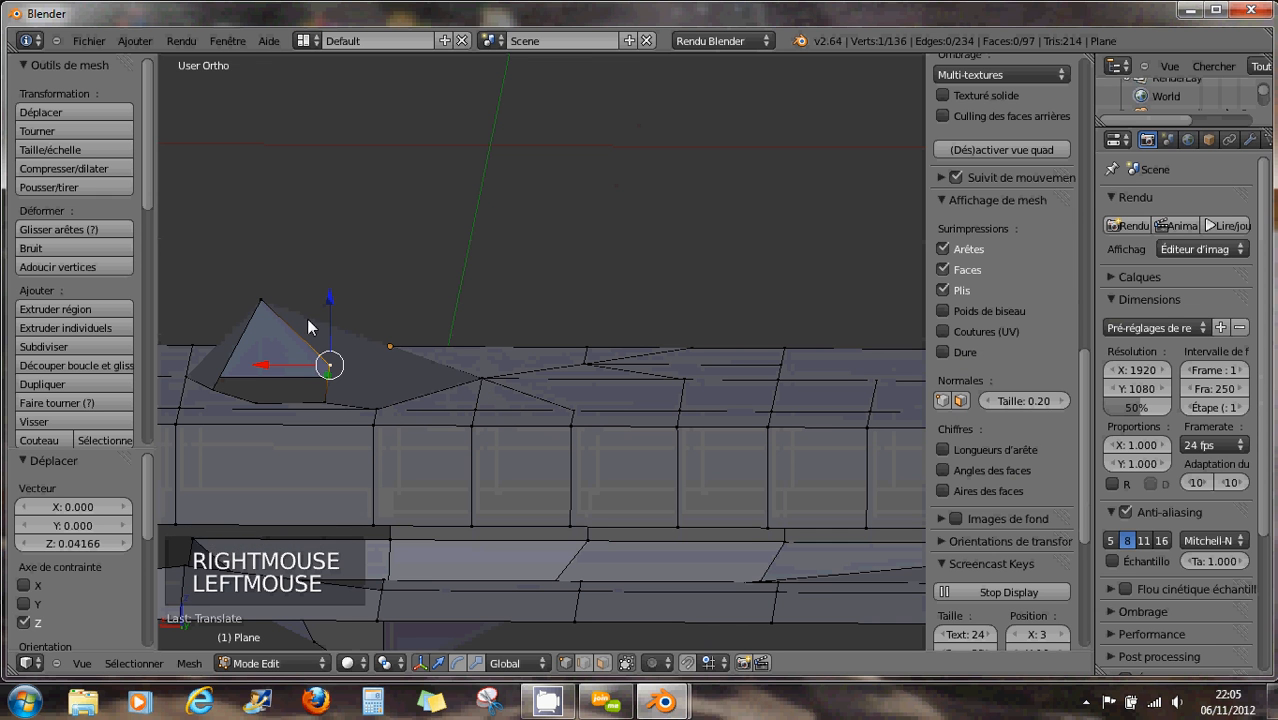
pyautogui.rightClick(193, 370)
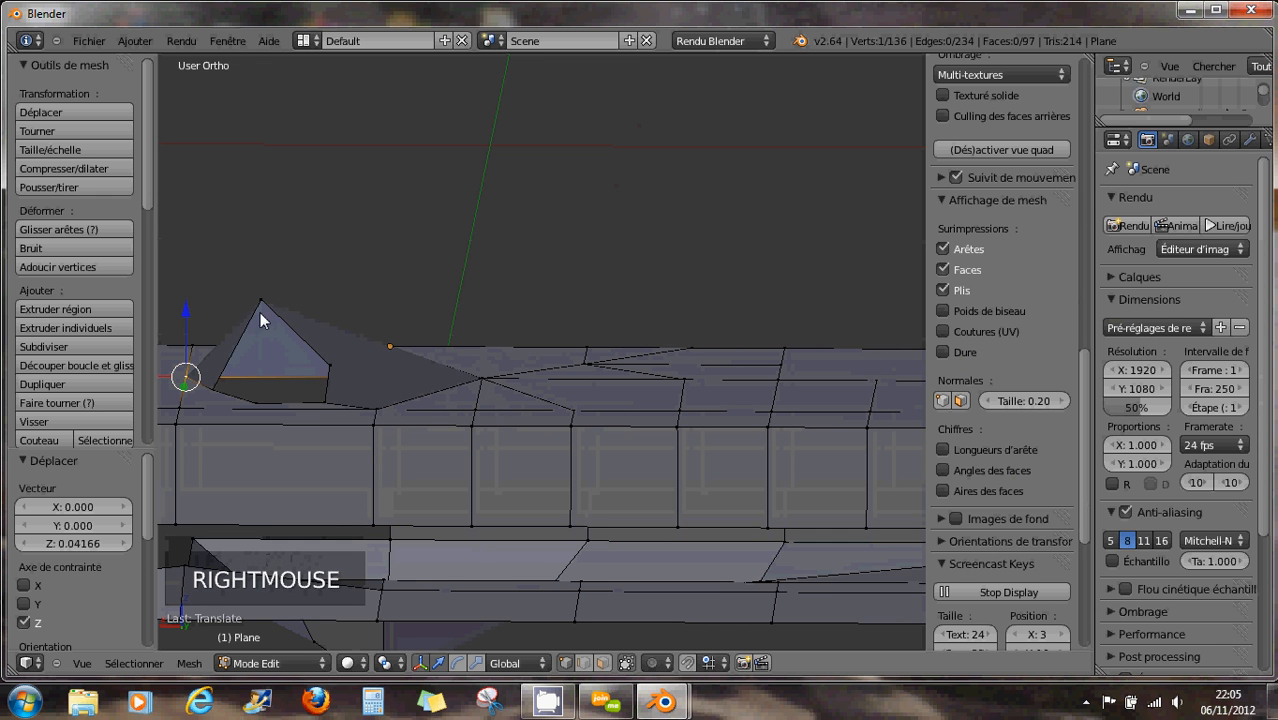
# - Add the raised peak vertex and two neighbouring top-surface vertices to the selection and scale them to 0 along Z
pyautogui.keyDown('shift'); pyautogui.rightClick(259, 298); pyautogui.keyUp('shift')
pyautogui.keyDown('shift'); pyautogui.rightClick(330, 367); pyautogui.keyUp('shift')
pyautogui.keyDown('shift'); pyautogui.rightClick(483, 378); pyautogui.keyUp('shift')
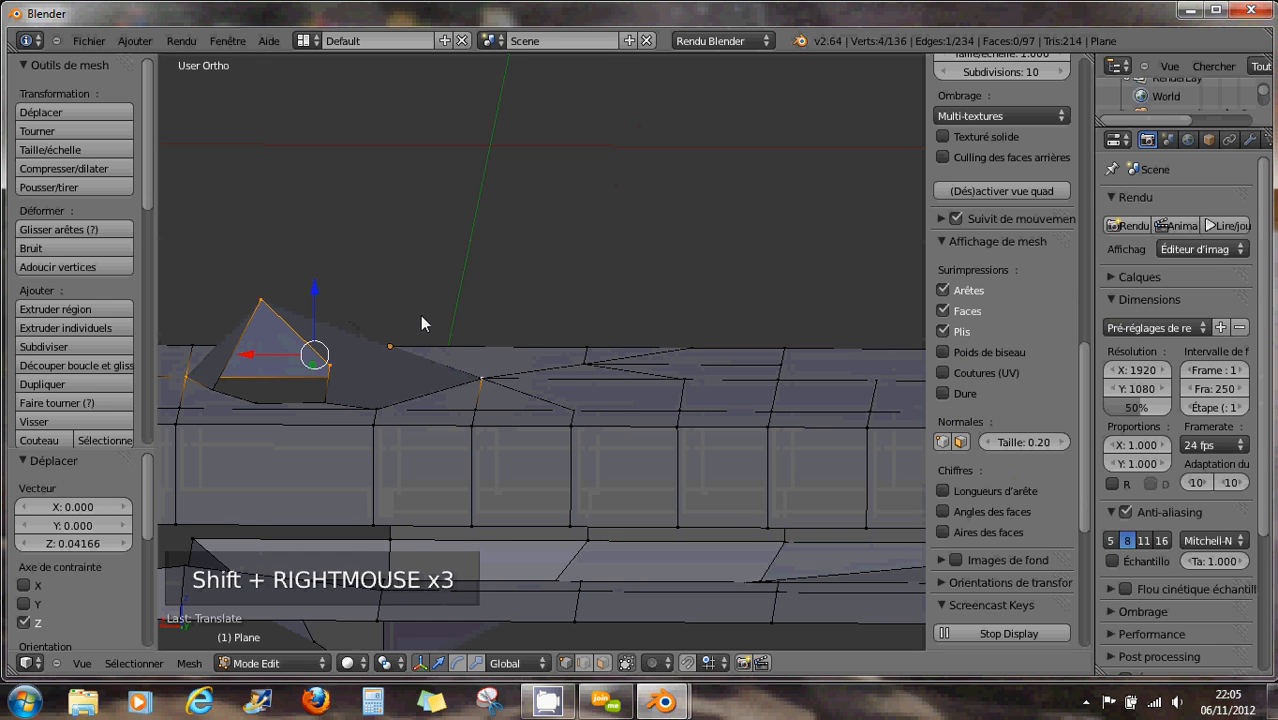
pyautogui.press('s')
pyautogui.press('z')
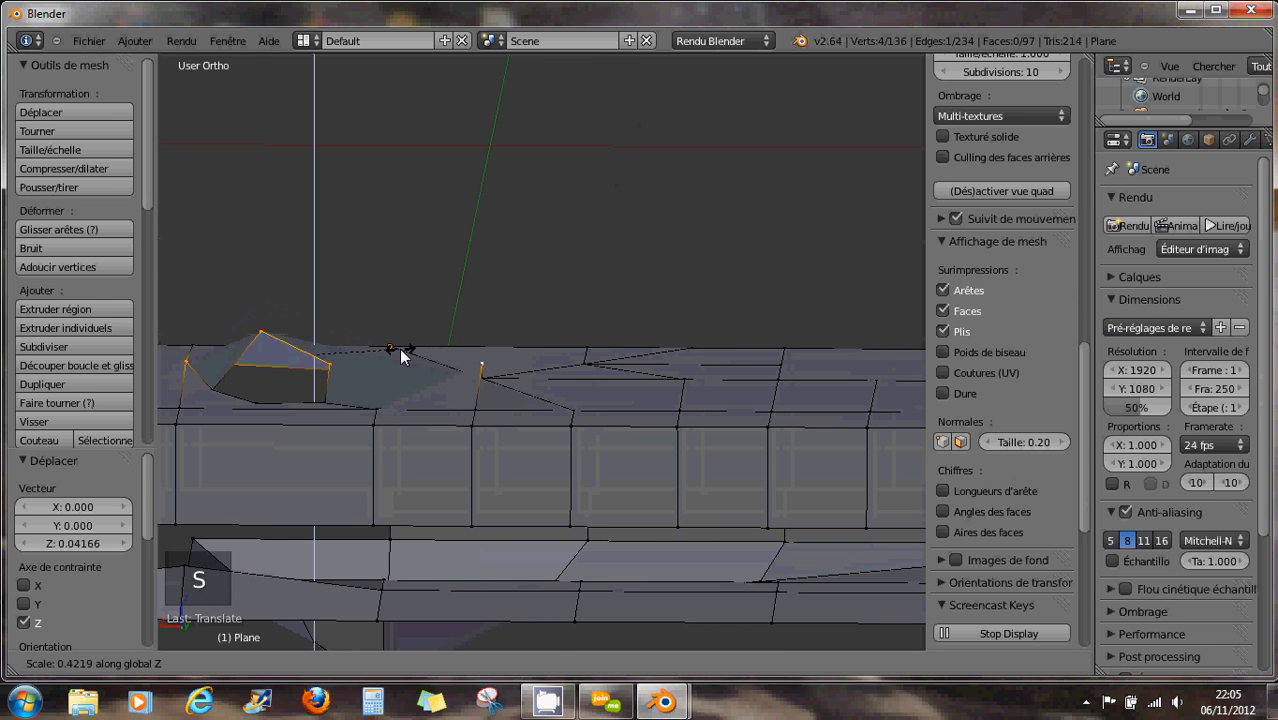
pyautogui.write('0')
pyautogui.press('Return')
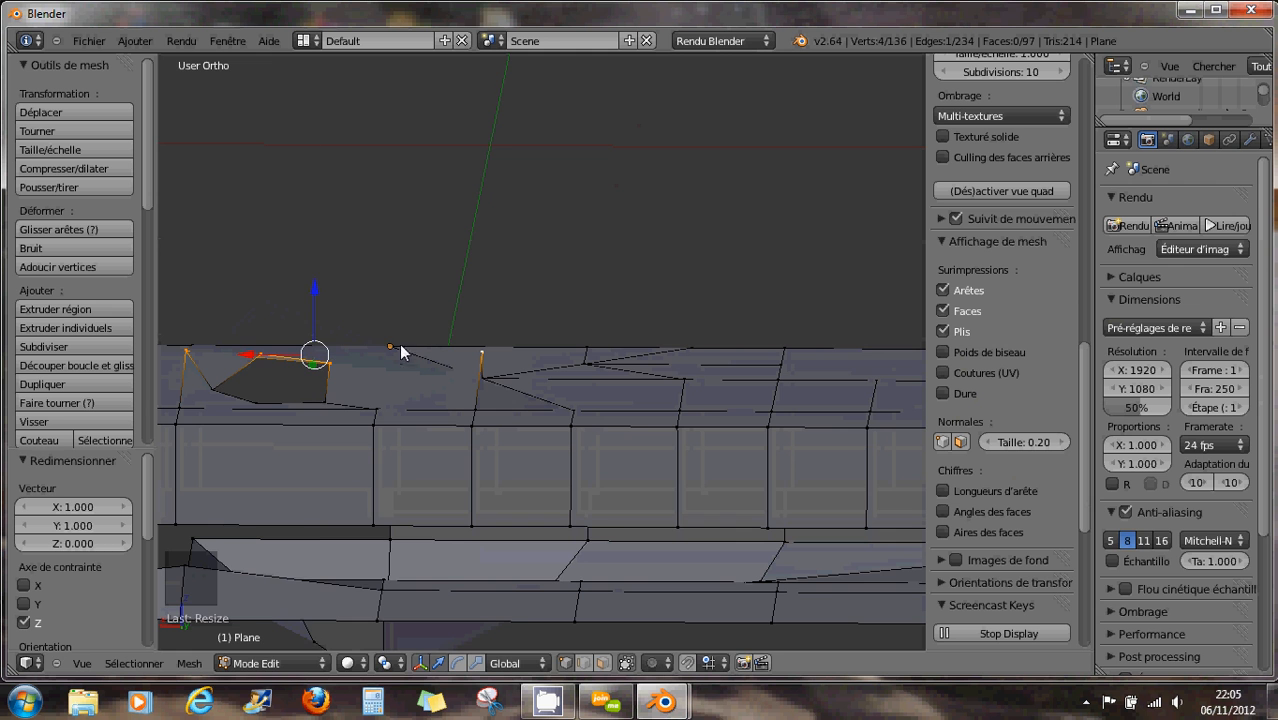
# - Move the flattened vertices by -0.04747 along Z to bring them level with the top surface
pyautogui.moveTo(323, 305); pyautogui.dragTo(378, 318, button='middle')
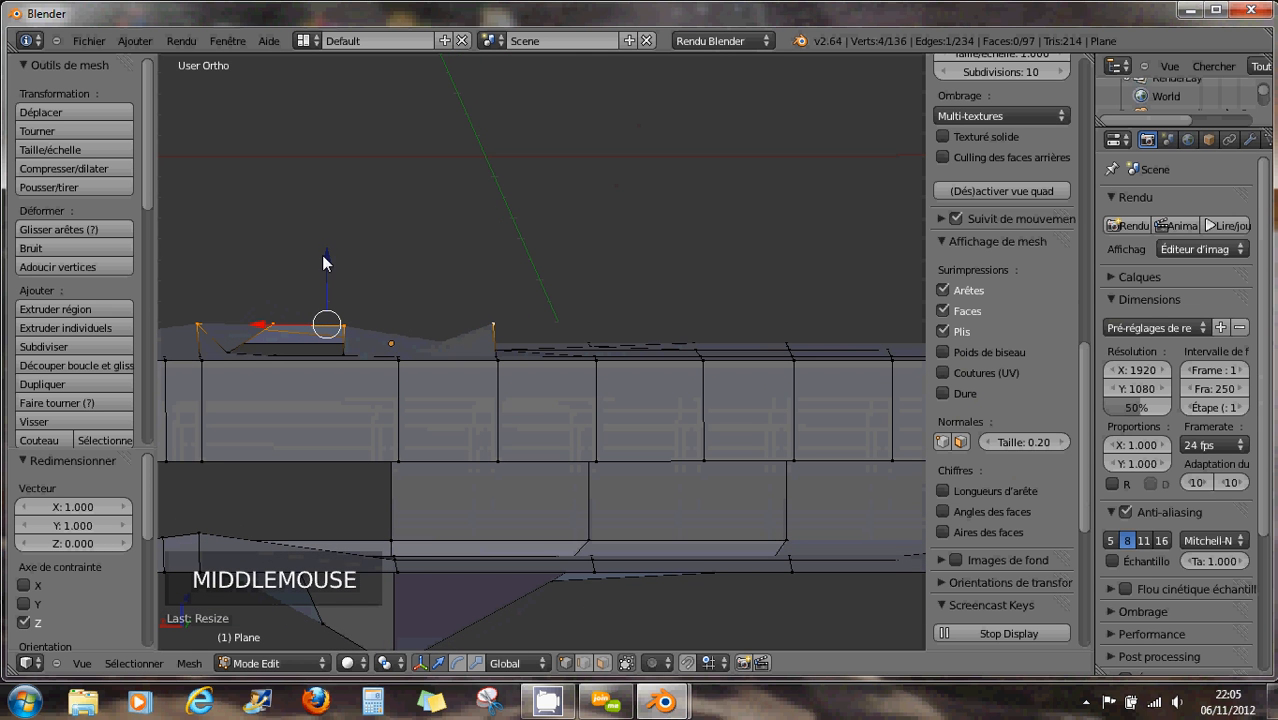
pyautogui.moveTo(323, 262); pyautogui.dragTo(333, 285)
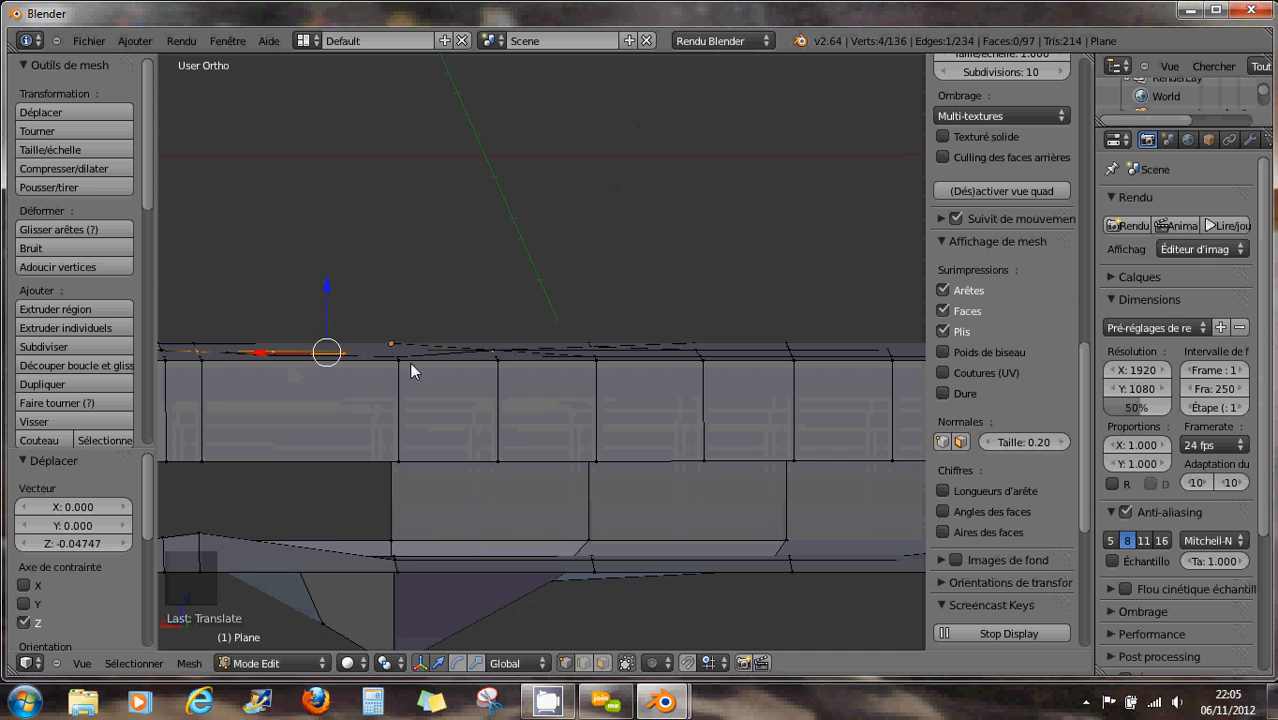
pyautogui.scroll(-7, 413, 409)
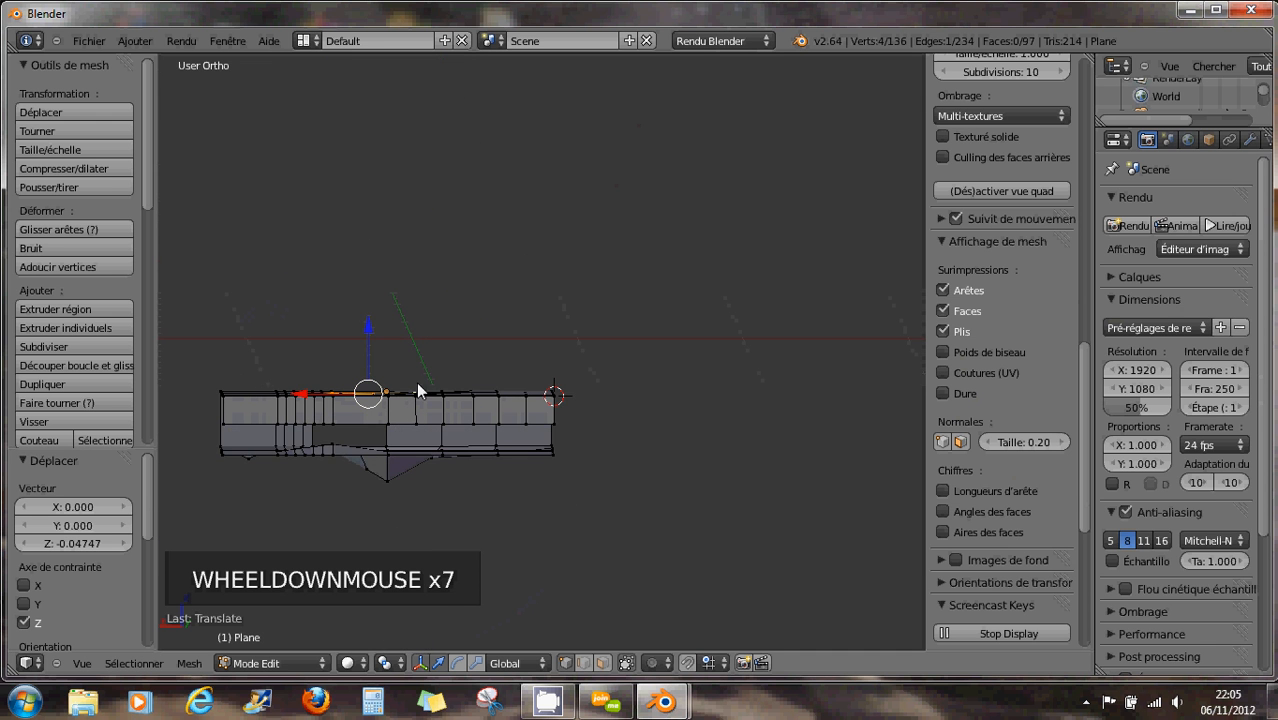
pyautogui.scroll(7, 362, 398)
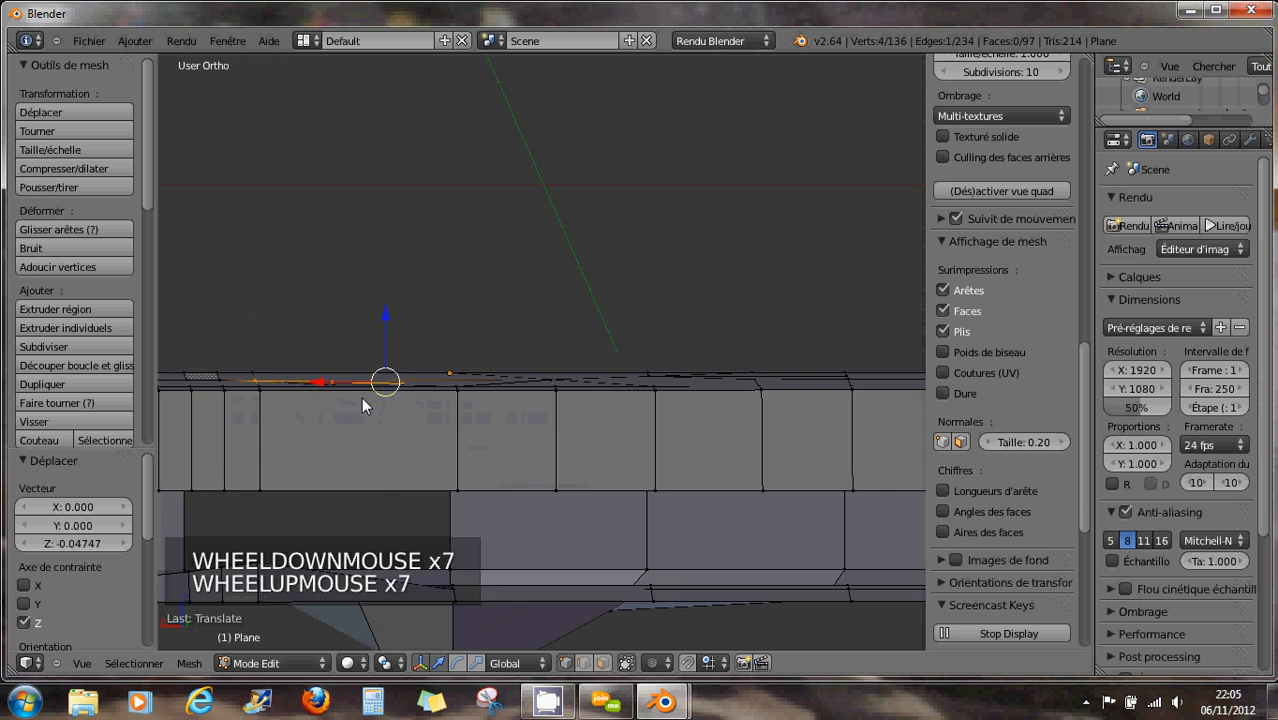
pyautogui.scroll(-6, 382, 418)
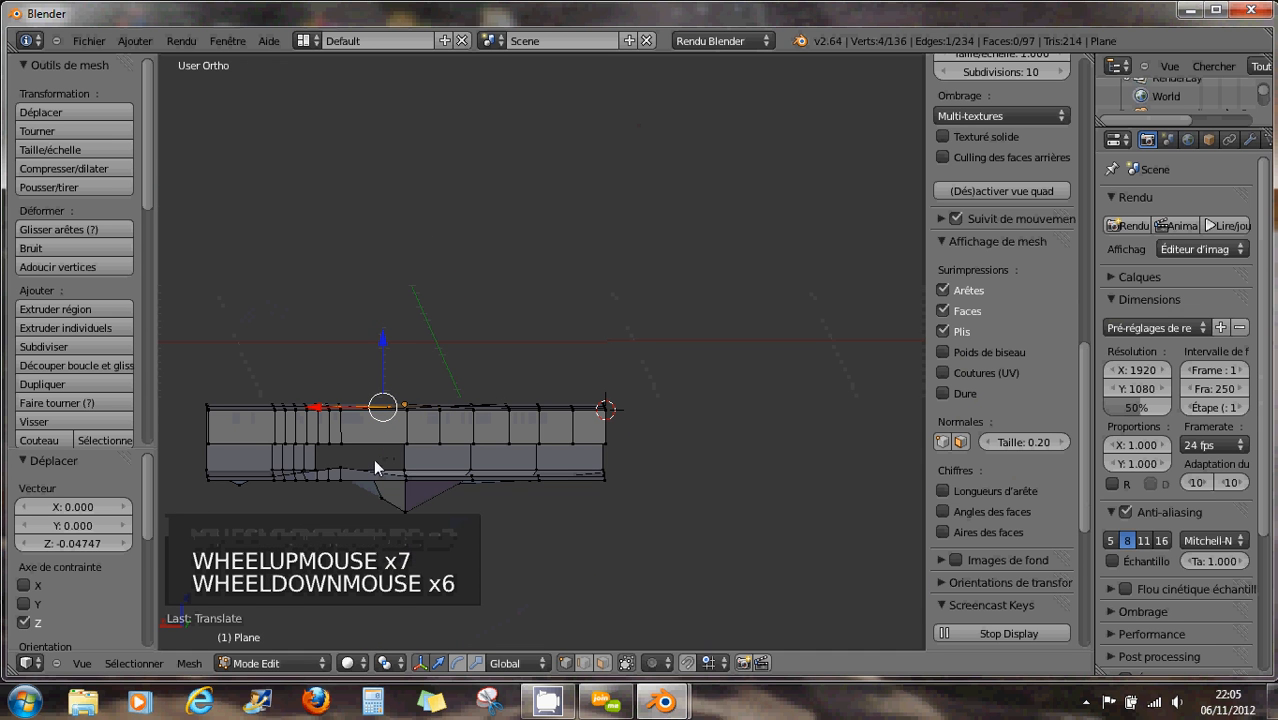
# - Allow selection through the mesh, box-select all vertices of the bottom surface and scale them to 0 along Z
pyautogui.keyDown('shift'); pyautogui.moveTo(370, 455); pyautogui.dragTo(415, 352, button='middle'); pyautogui.keyUp('shift')
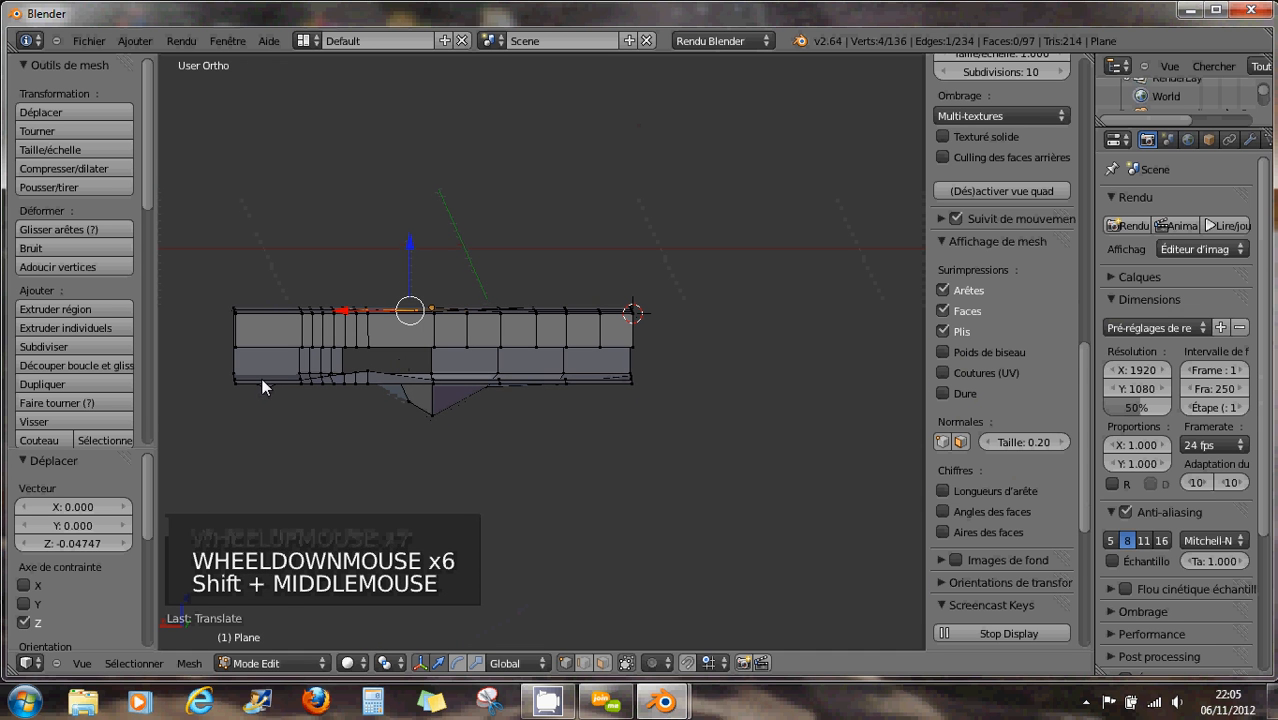
pyautogui.press('a')
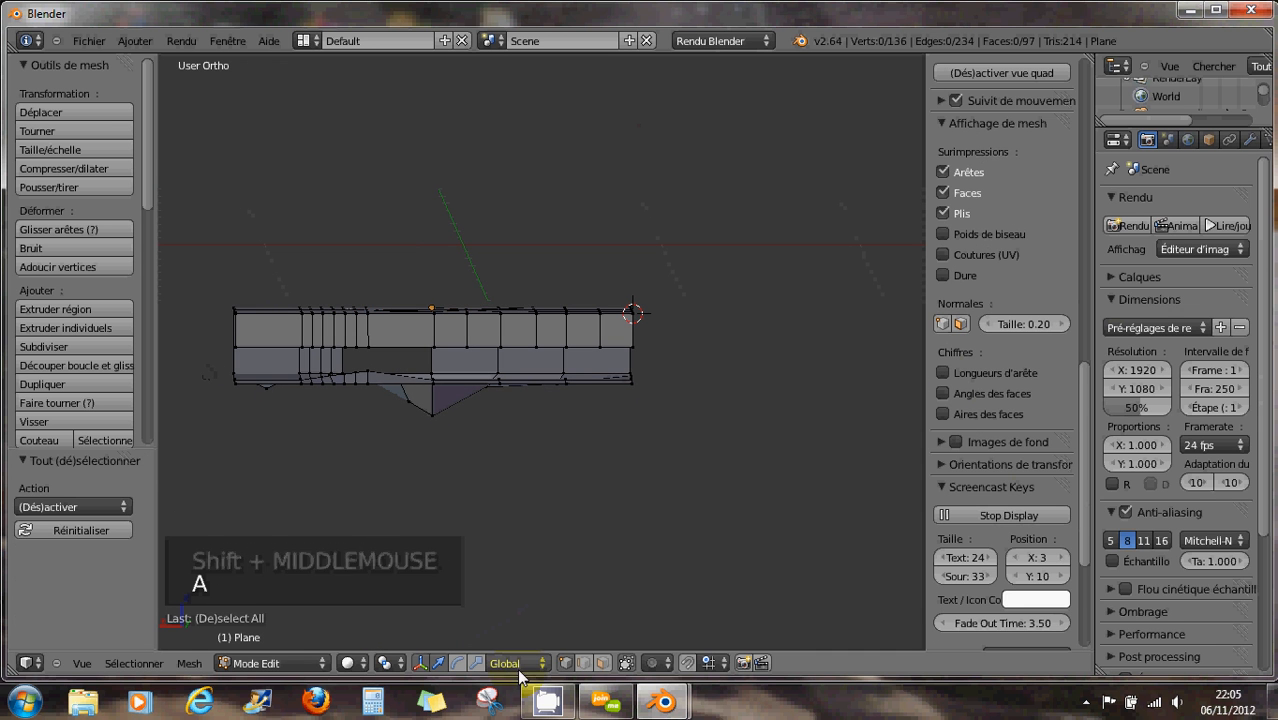
pyautogui.click(626, 664)
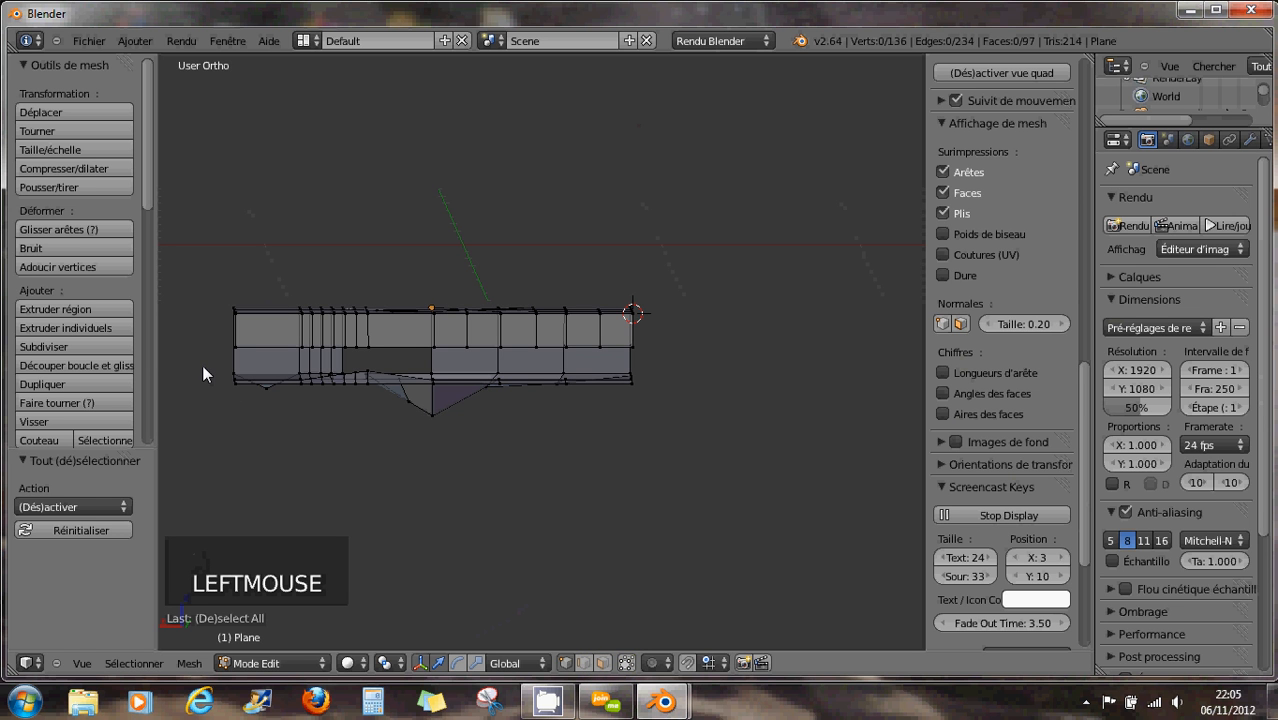
pyautogui.press('b')
pyautogui.moveTo(195, 367); pyautogui.dragTo(696, 457)
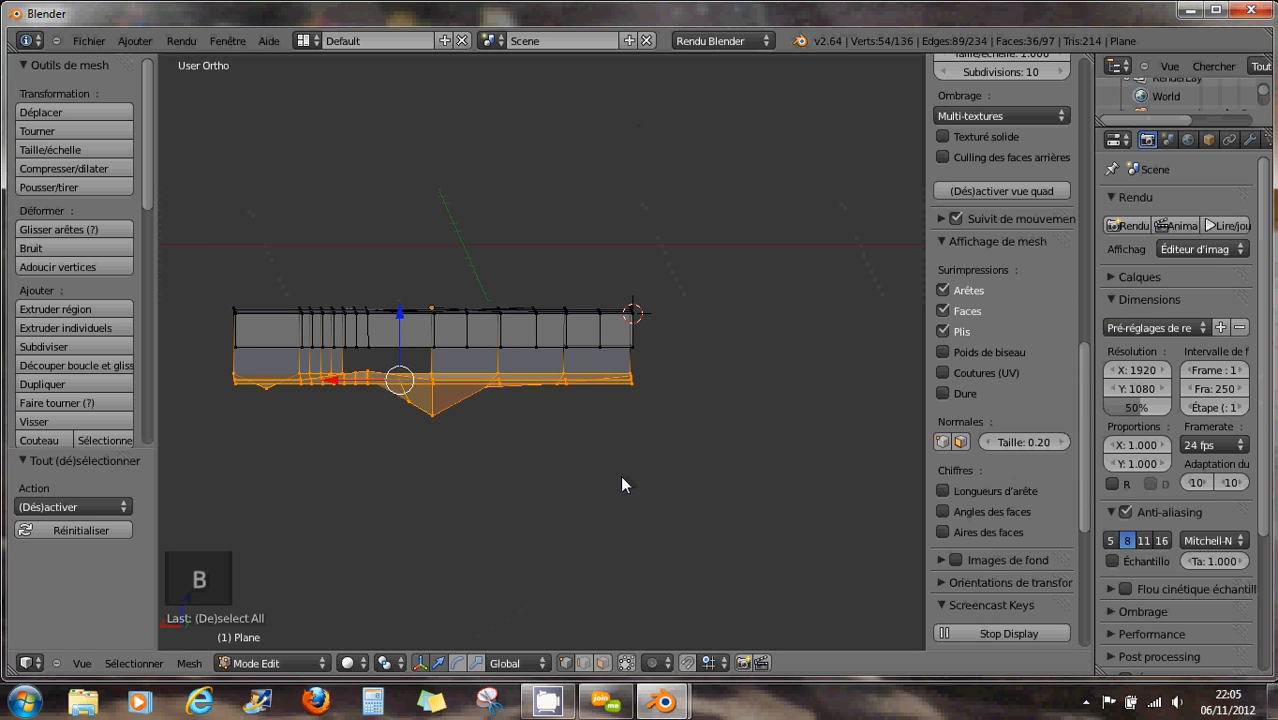
pyautogui.press('s')
pyautogui.press('z')
pyautogui.press('0')
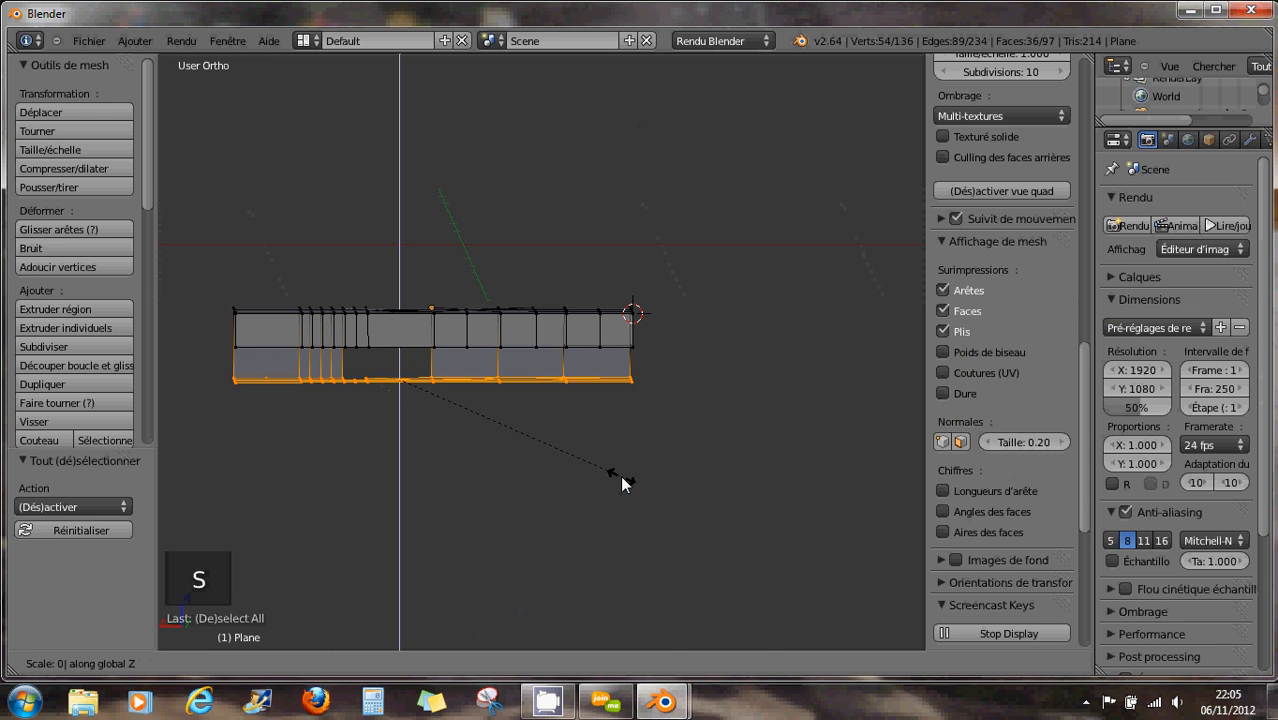
pyautogui.press('Return')
# - Shift one vertex at the central junction of the surface's edges by -0.001887 along Y
pyautogui.moveTo(621, 485); pyautogui.dragTo(531, 487, button='middle')
pyautogui.scroll(5, 478, 422)
pyautogui.moveTo(443, 310)
pyautogui.mouseDown(button='middle')
pyautogui.moveTo(428, 257)
pyautogui.moveTo(422, 302)
pyautogui.mouseUp(button='middle')
pyautogui.scroll(3, 416, 314)
pyautogui.rightClick(427, 316)
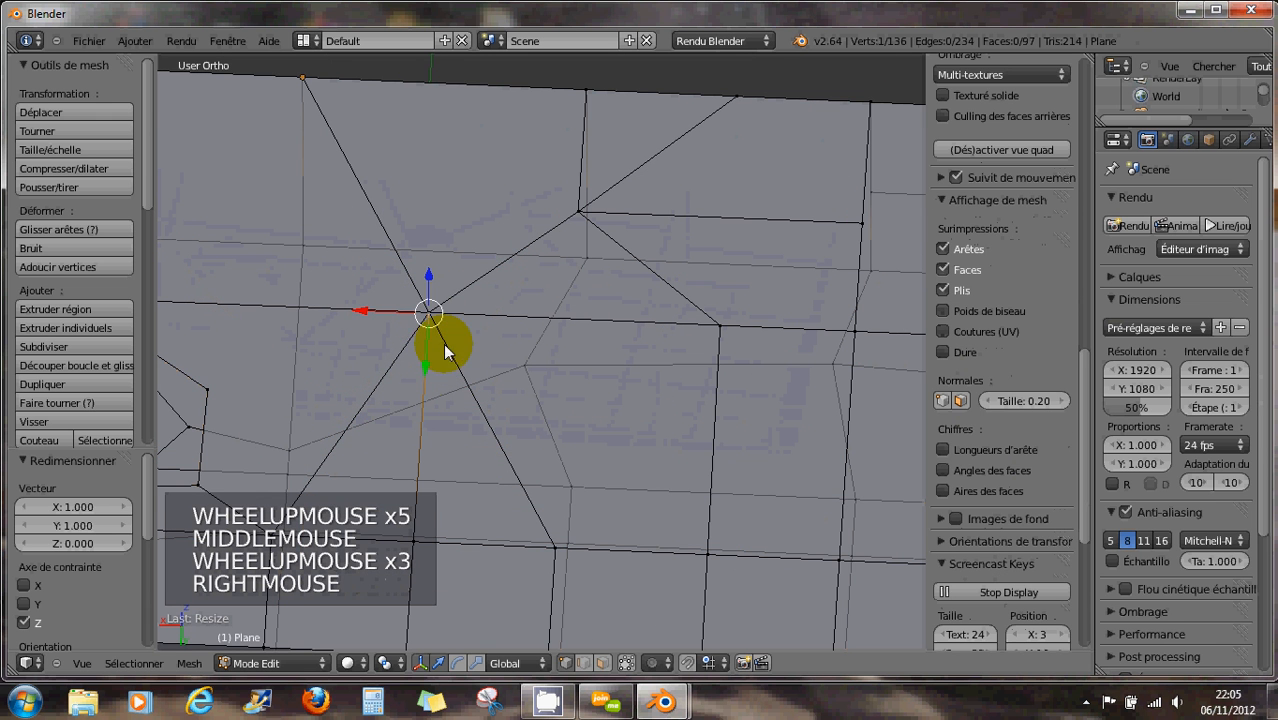
pyautogui.moveTo(428, 366)
pyautogui.mouseDown()
pyautogui.moveTo(419, 399)
pyautogui.moveTo(420, 362)
pyautogui.mouseUp()
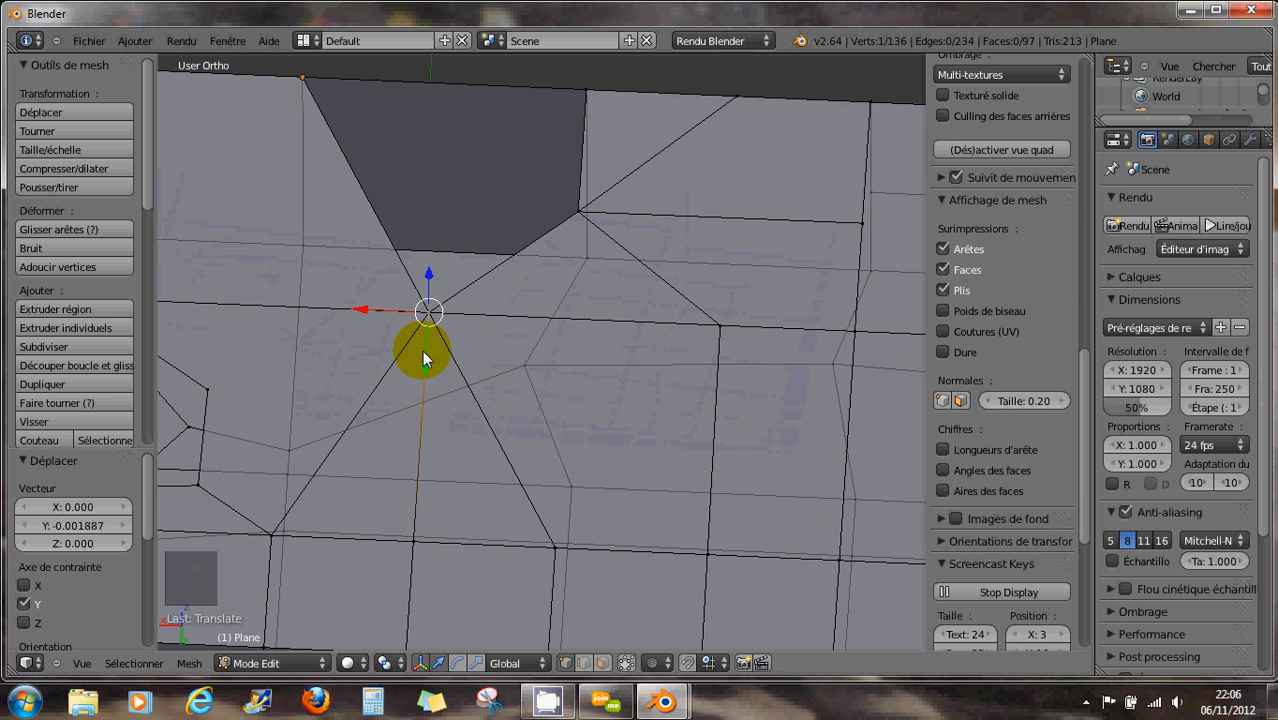
# - Box-select the overlapping vertices at the central edge junction and remove their doubles
pyautogui.press('b')
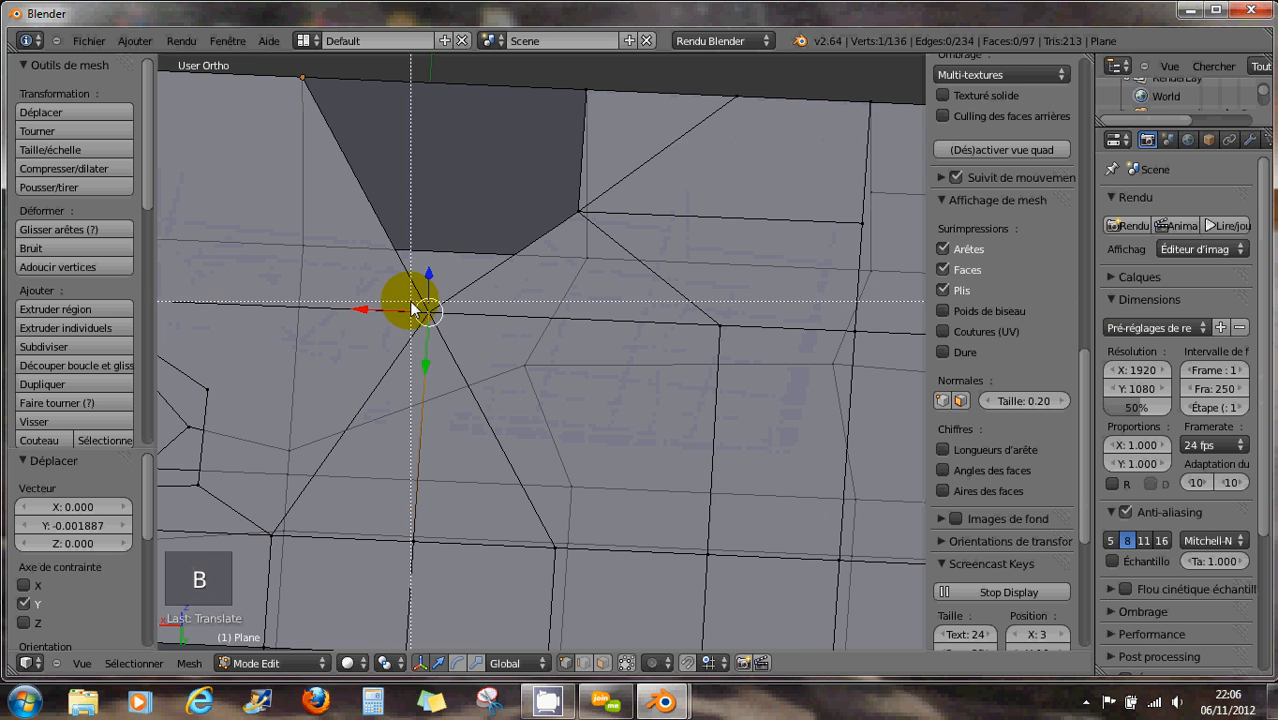
pyautogui.moveTo(411, 302); pyautogui.dragTo(461, 380)
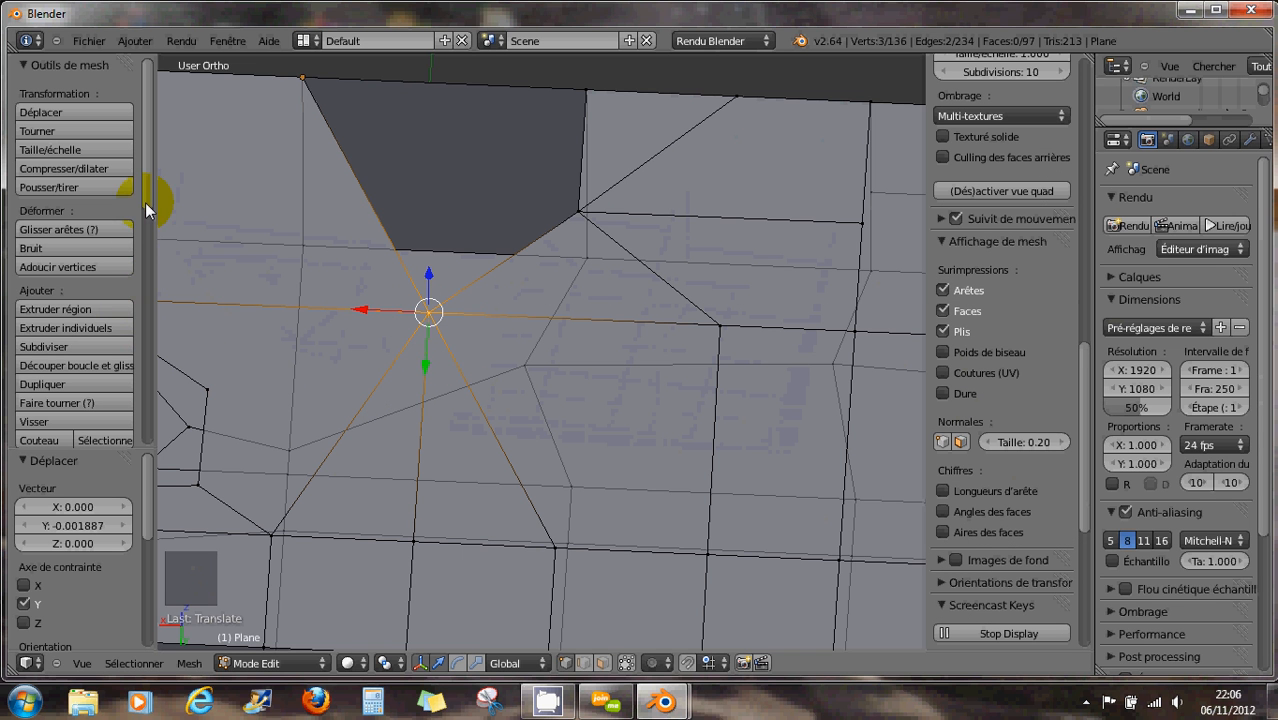
pyautogui.moveTo(145, 202); pyautogui.dragTo(156, 280)
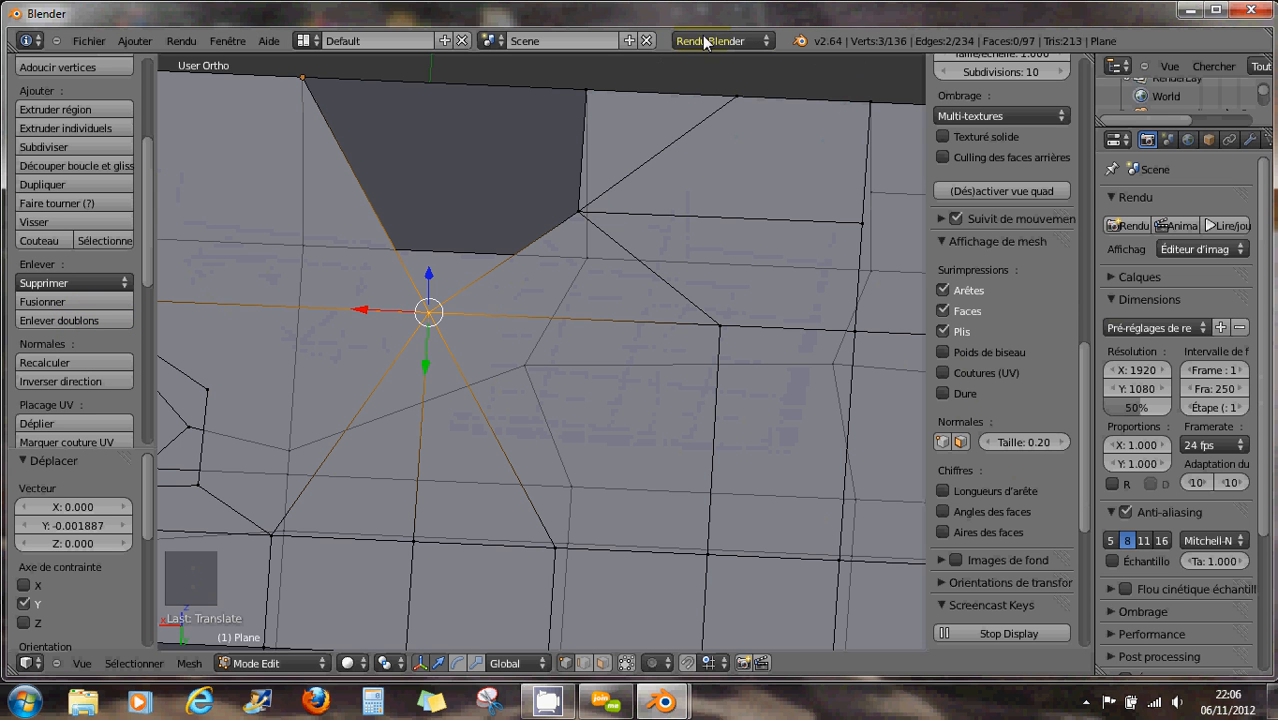
pyautogui.click(70, 317)
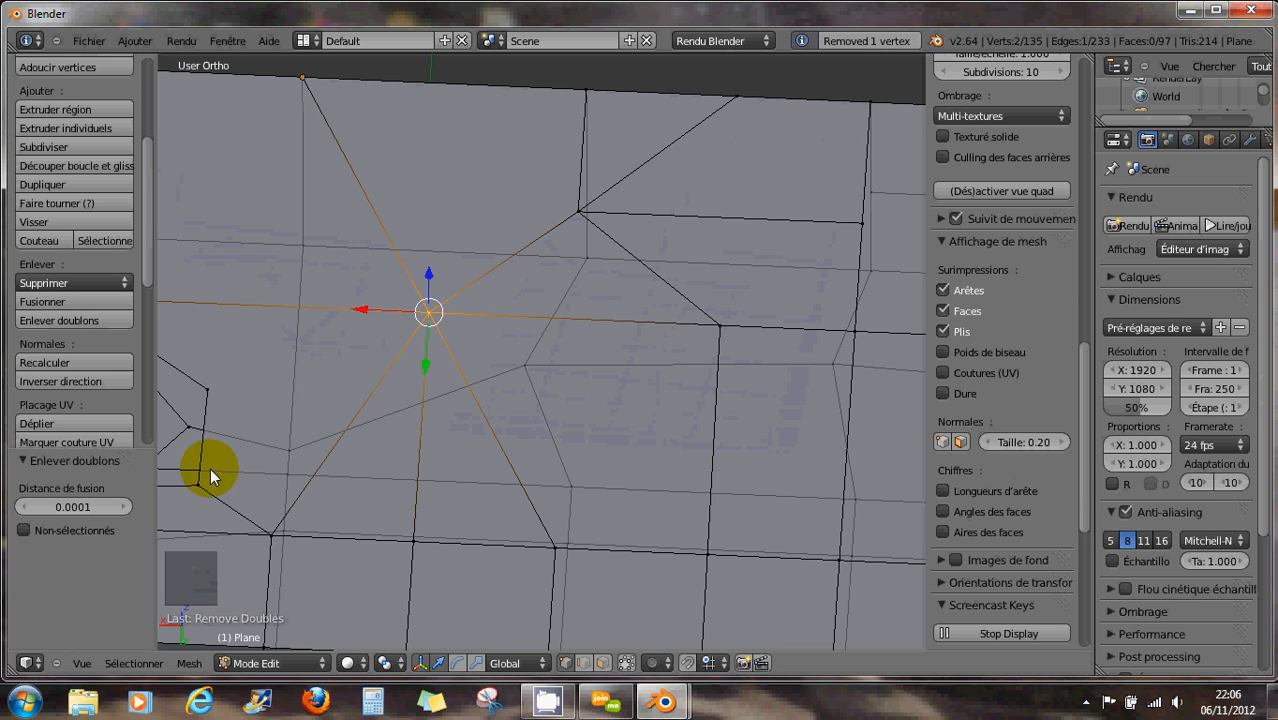
pyautogui.scroll(9, 431, 320)
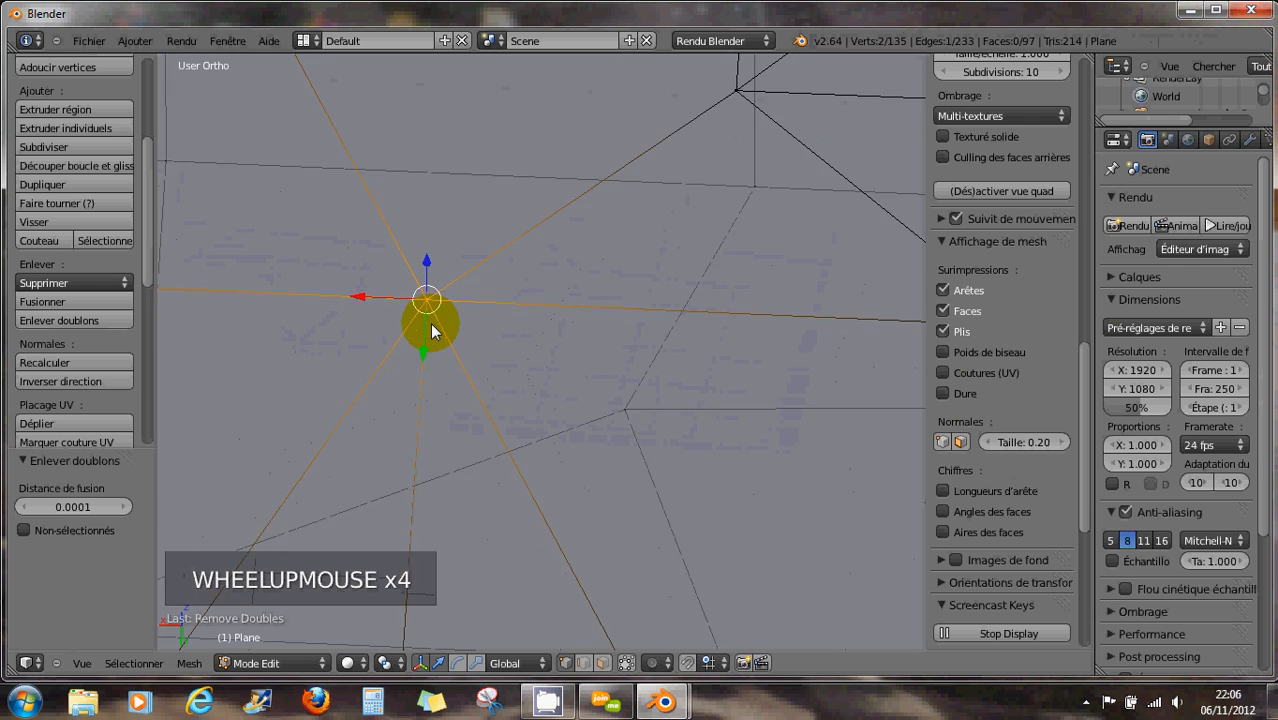
# - Raise the merge distance of the doubles removal to 0.440 to merge the remaining junction vertices
pyautogui.click(124, 507)
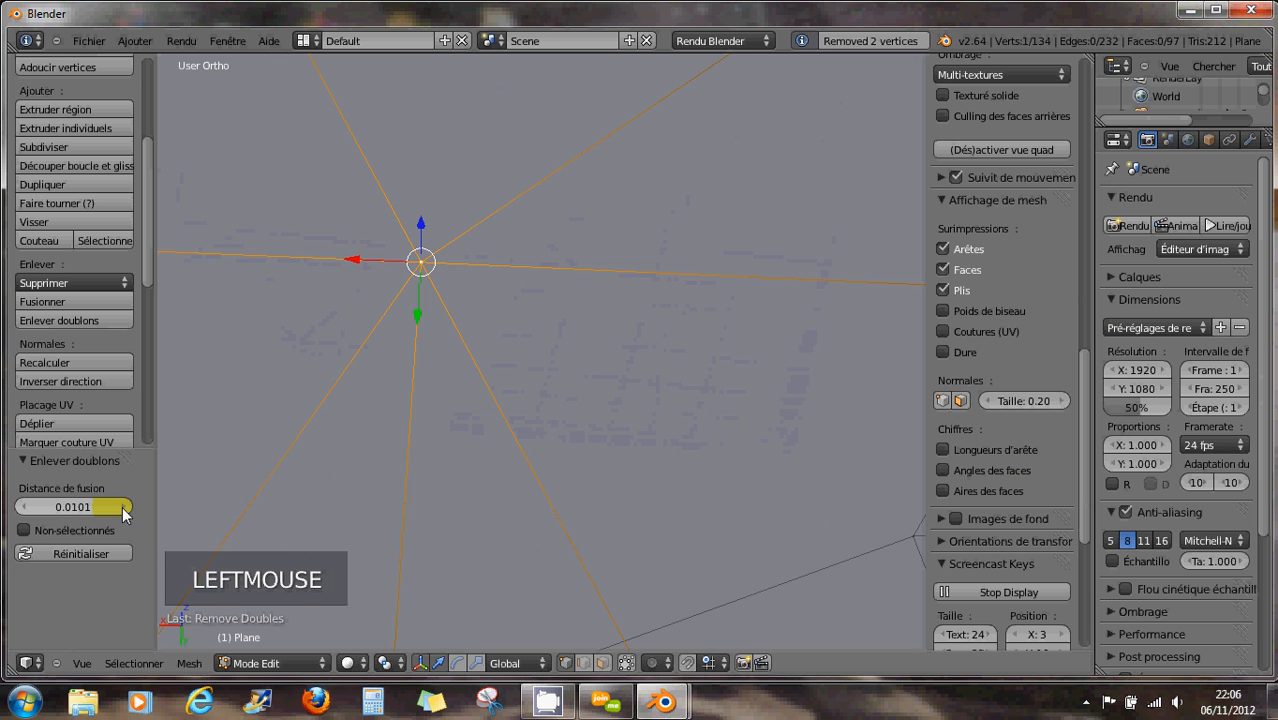
pyautogui.click(124, 507)
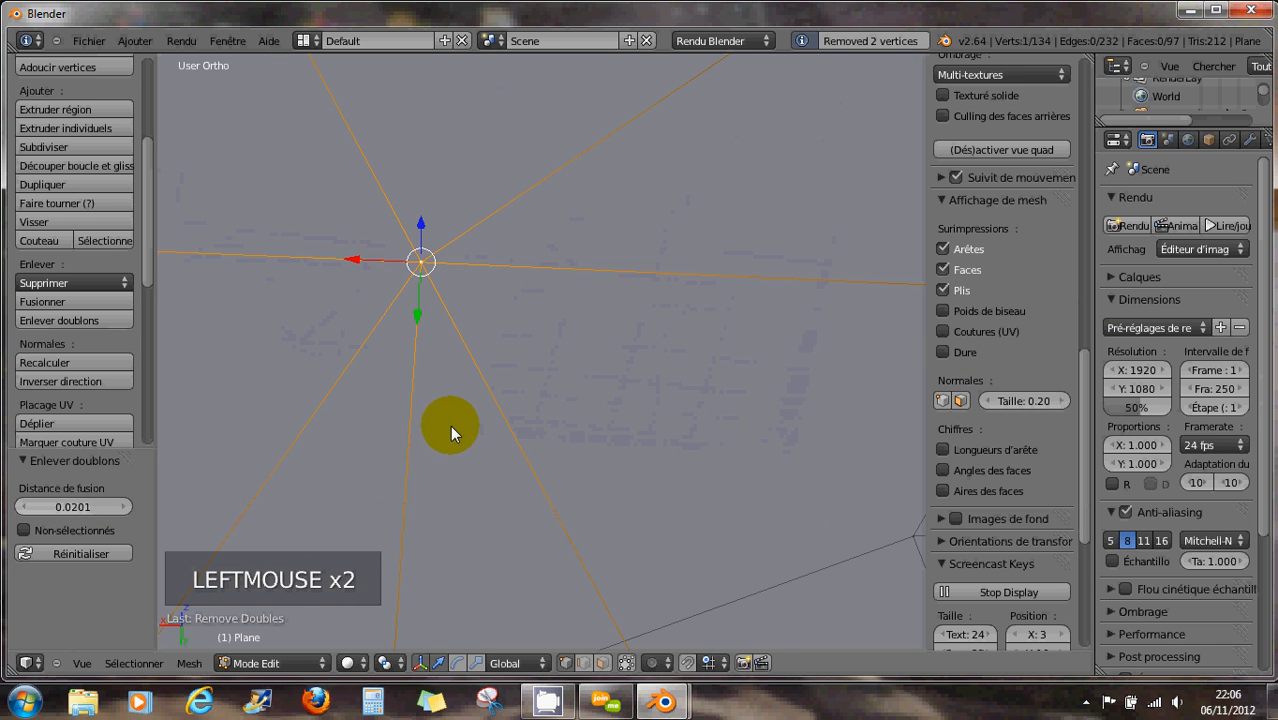
pyautogui.scroll(-9, 450, 425)
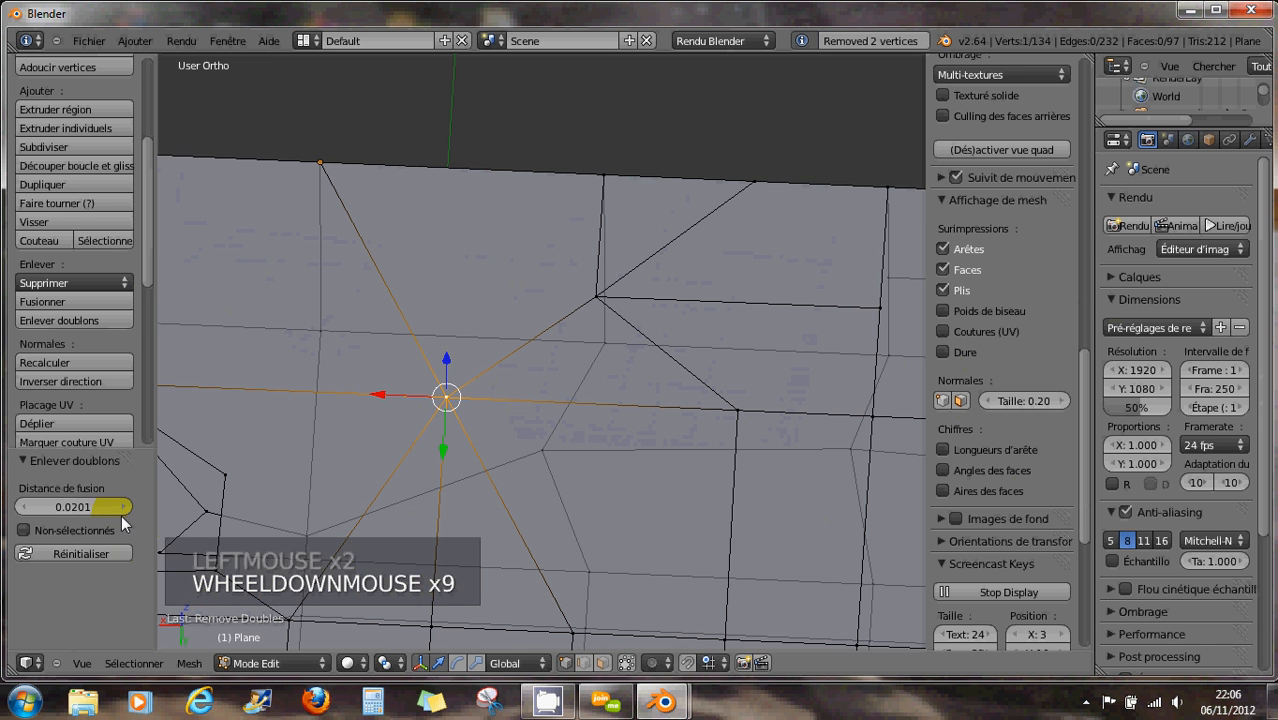
pyautogui.moveTo(121, 510); pyautogui.dragTo(157, 500)
pyautogui.scroll(-3, 576, 374)
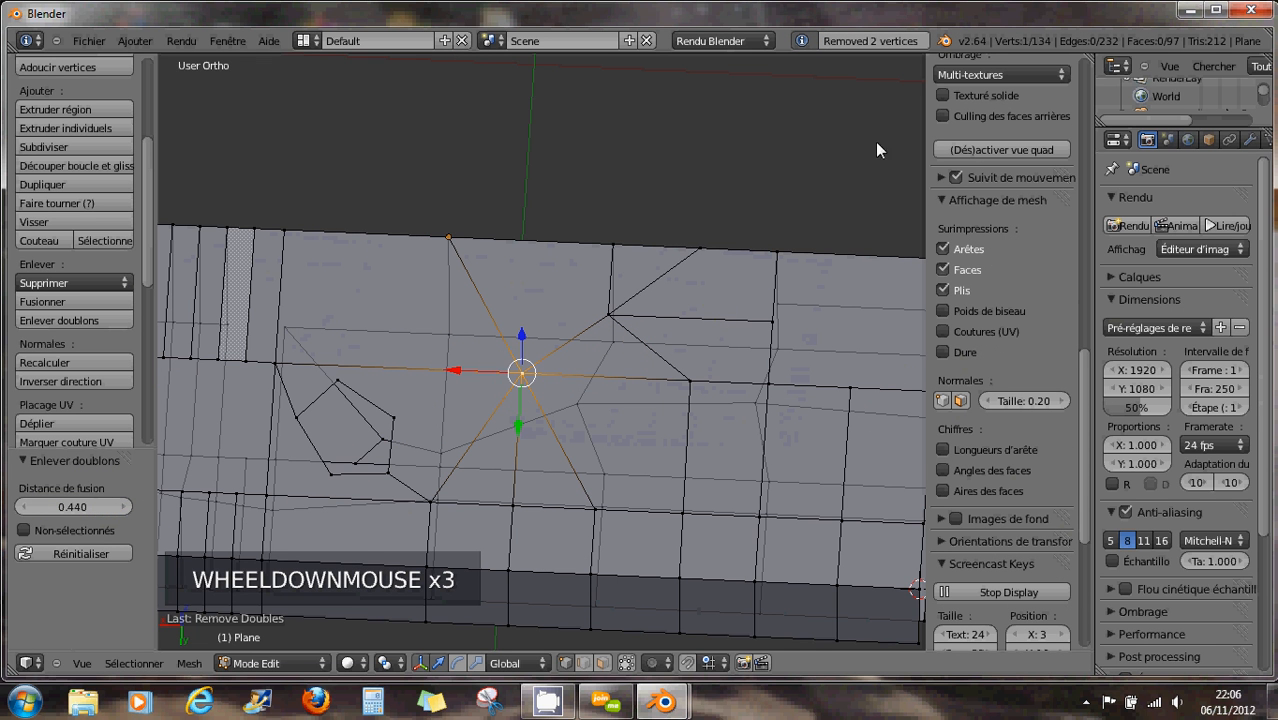
pyautogui.press('Return')
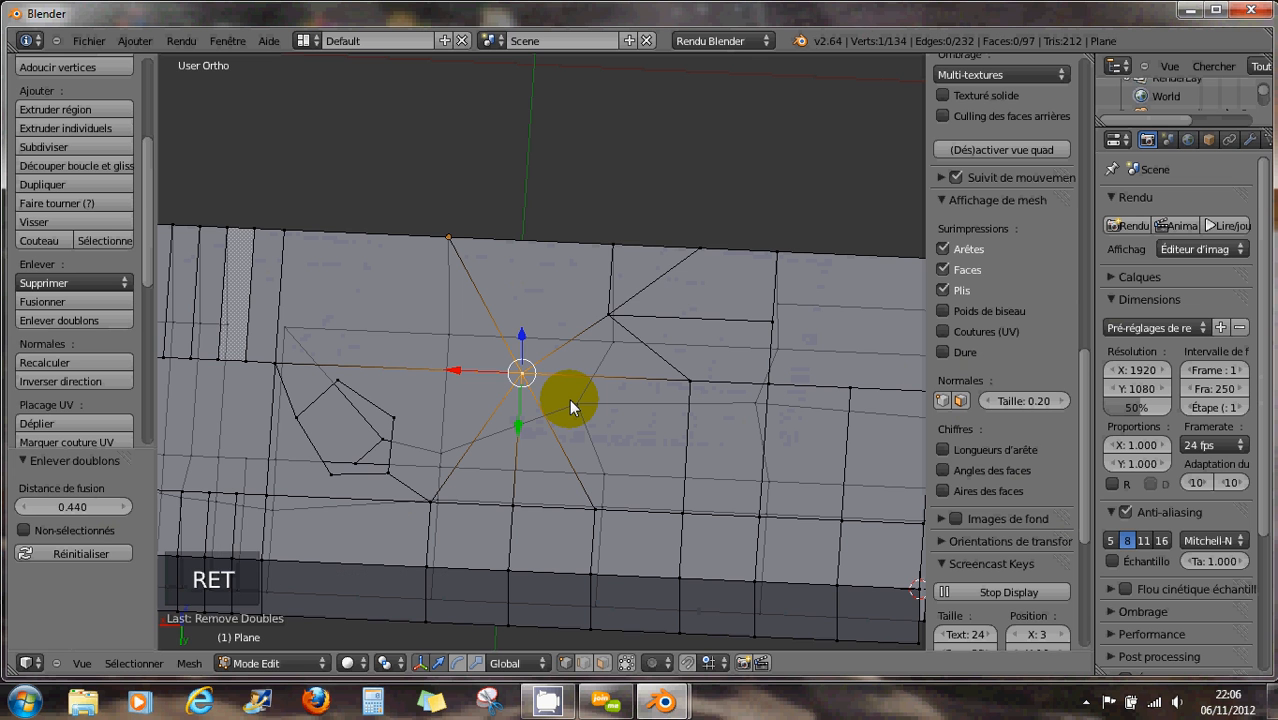
# - Add the other corner vertices of the adjacent pentagonal area to the selection and remove doubles with a merge distance of 0.00001
pyautogui.keyDown('shift'); pyautogui.rightClick(607, 317); pyautogui.keyUp('shift')
pyautogui.keyDown('shift'); pyautogui.rightClick(690, 378); pyautogui.keyUp('shift')
pyautogui.keyDown('shift'); pyautogui.rightClick(684, 510); pyautogui.keyUp('shift')
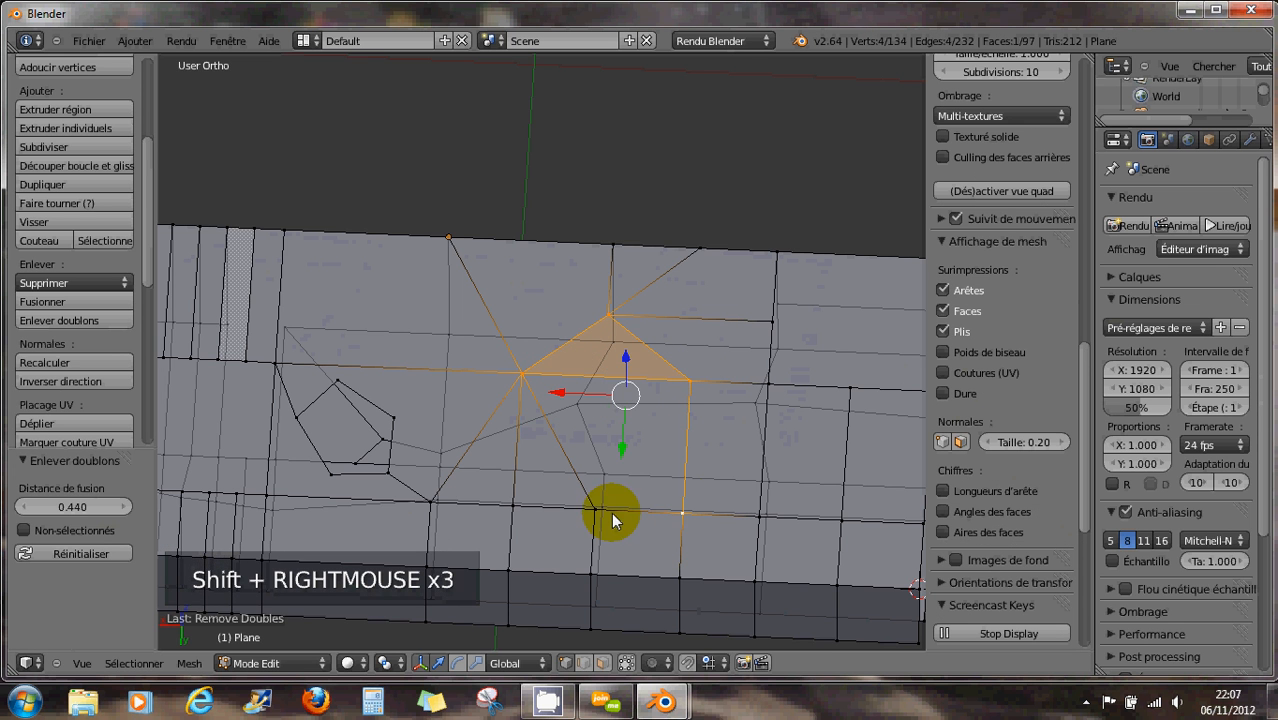
pyautogui.keyDown('shift'); pyautogui.rightClick(595, 509); pyautogui.keyUp('shift')
pyautogui.keyDown('shift'); pyautogui.rightClick(591, 511); pyautogui.keyUp('shift')
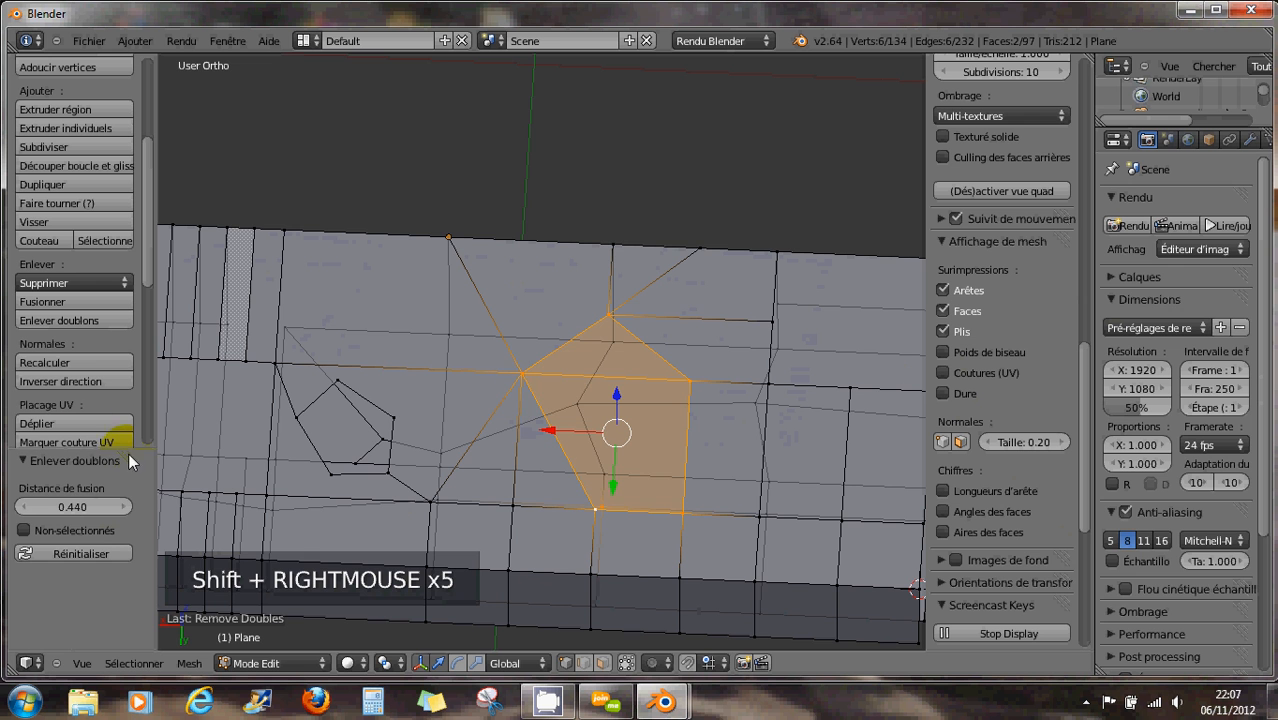
pyautogui.click(77, 317)
pyautogui.moveTo(97, 510); pyautogui.dragTo(33, 503)
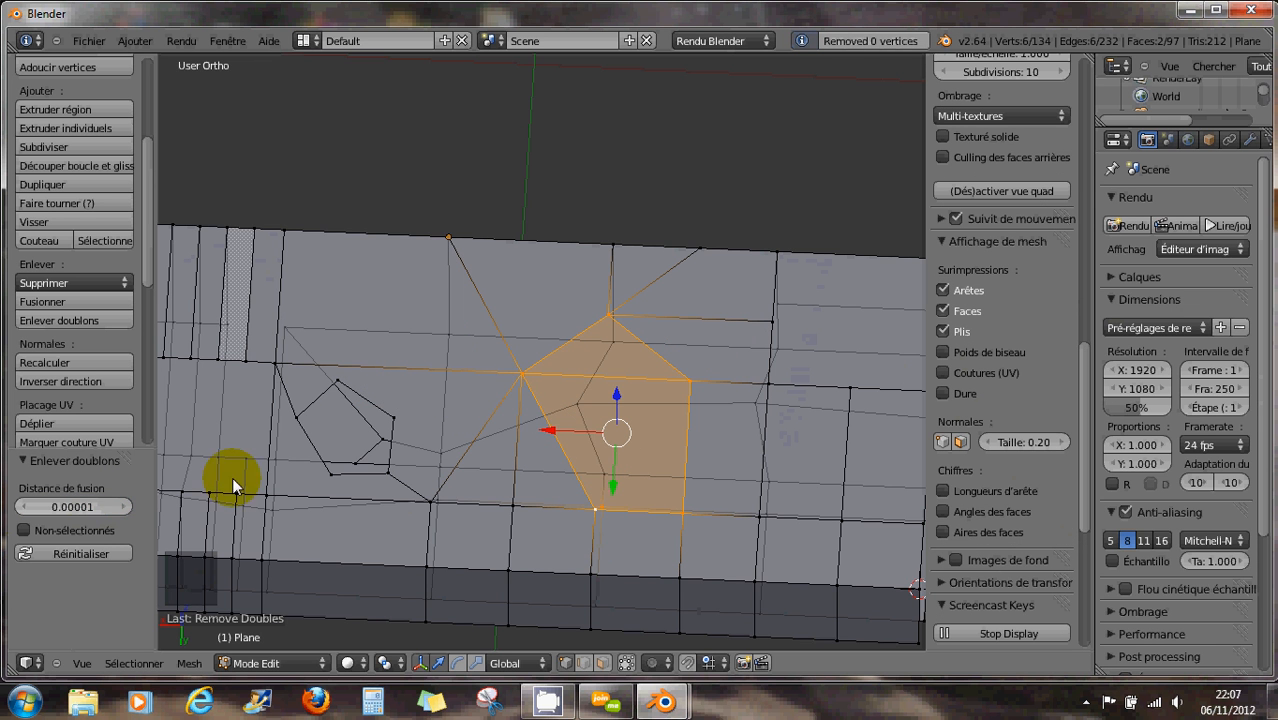
# - Select three neighbouring vertices along the border between the light surface and the dark side face
pyautogui.scroll(-3, 531, 416)
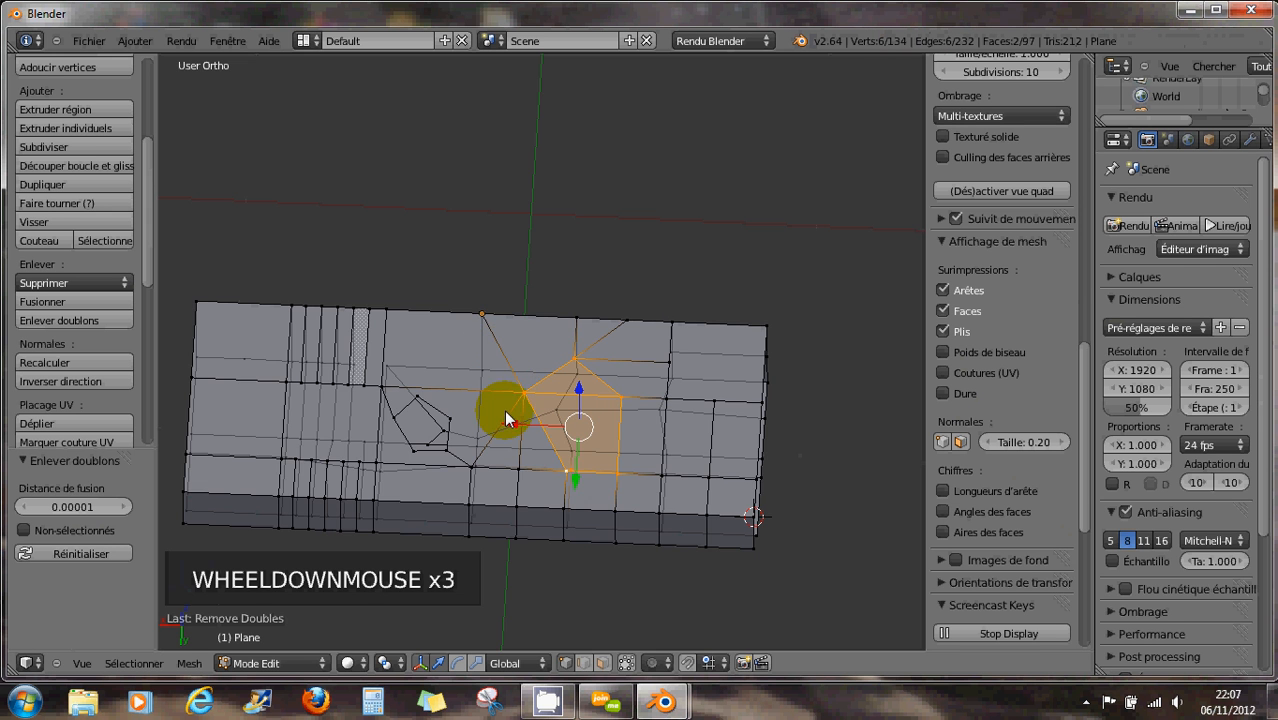
pyautogui.scroll(5, 496, 414)
pyautogui.scroll(-3, 369, 402)
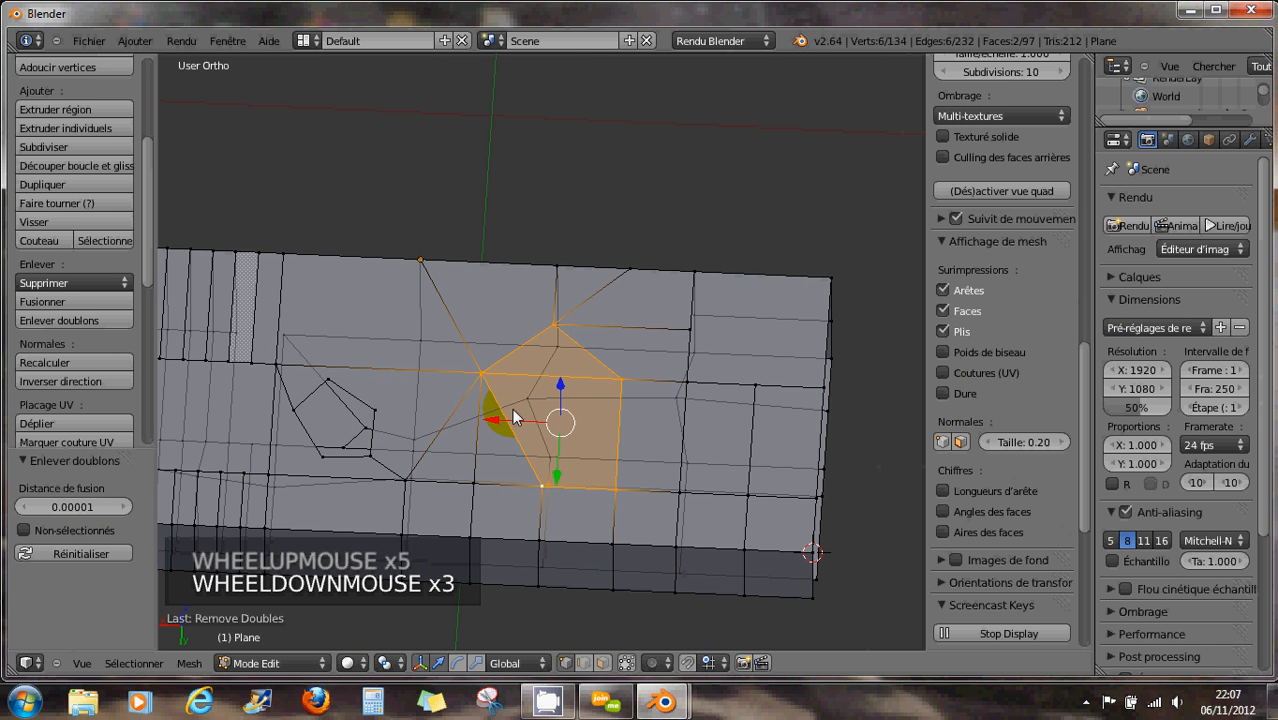
pyautogui.keyDown('shift'); pyautogui.moveTo(502, 468); pyautogui.dragTo(528, 378, button='middle'); pyautogui.keyUp('shift')
pyautogui.scroll(4, 540, 385)
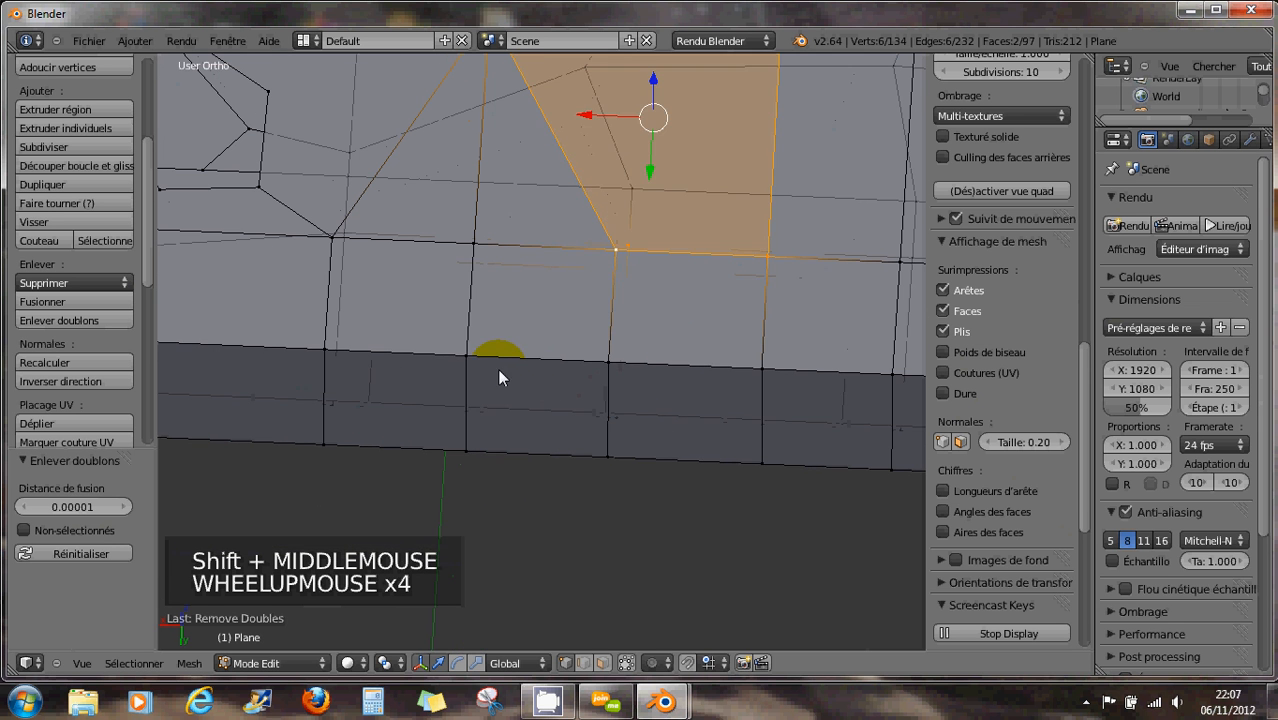
pyautogui.rightClick(508, 384)
pyautogui.keyDown('shift'); pyautogui.rightClick(608, 362); pyautogui.keyUp('shift')
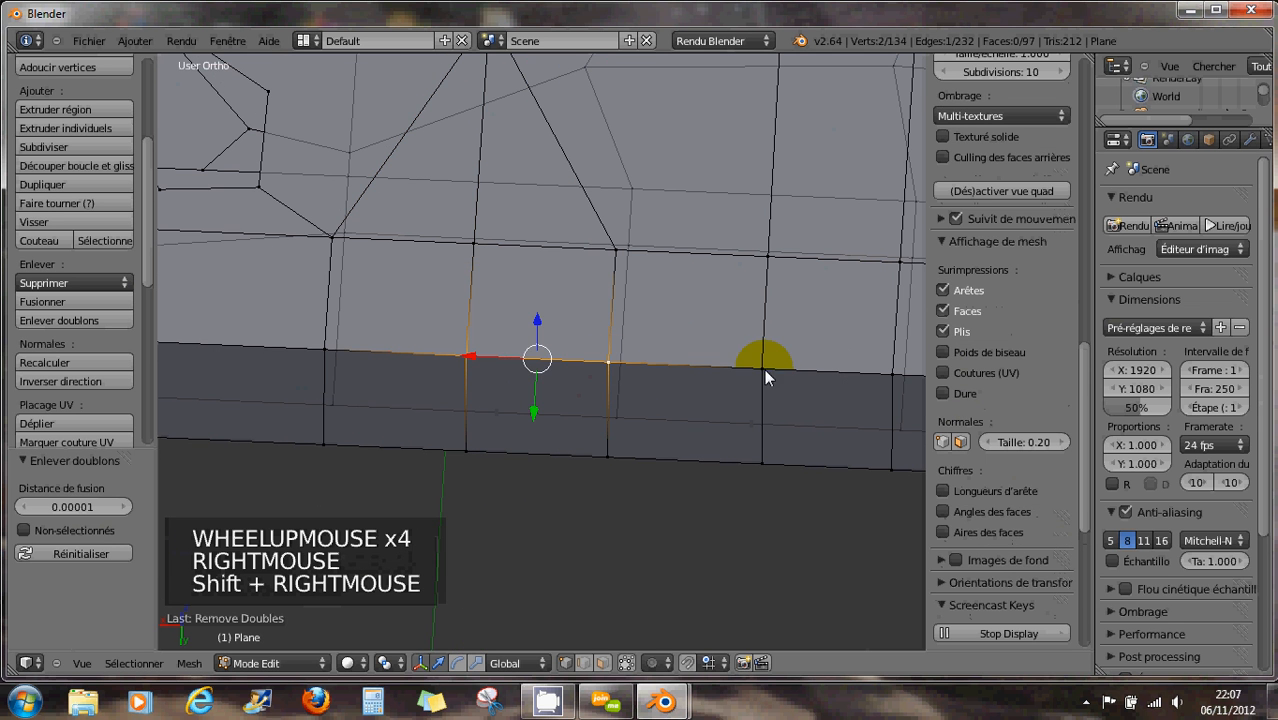
pyautogui.keyDown('shift'); pyautogui.rightClick(764, 367); pyautogui.keyUp('shift')
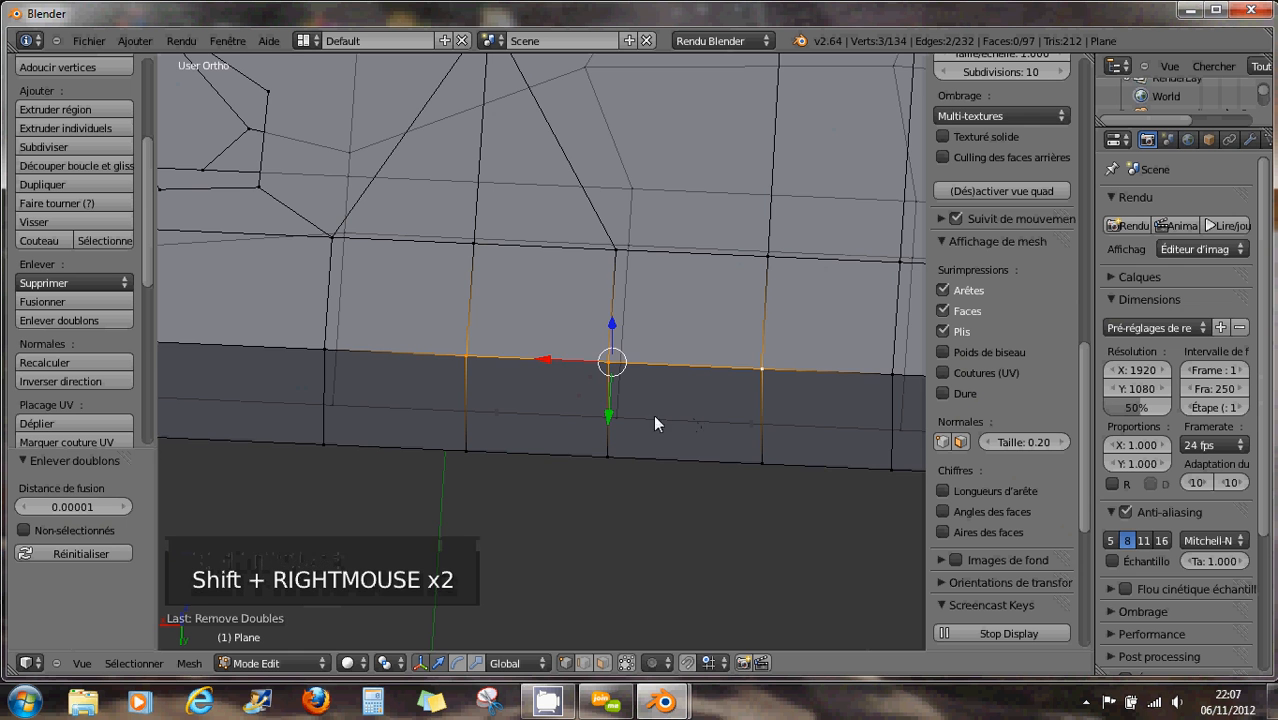
# - Reselect the three neighbouring border vertices, starting with the one furthest from the pentagon and ending with the middle one
pyautogui.keyDown('shift'); pyautogui.moveTo(654, 416); pyautogui.dragTo(669, 380, button='middle'); pyautogui.keyUp('shift')
pyautogui.scroll(-2, 589, 372)
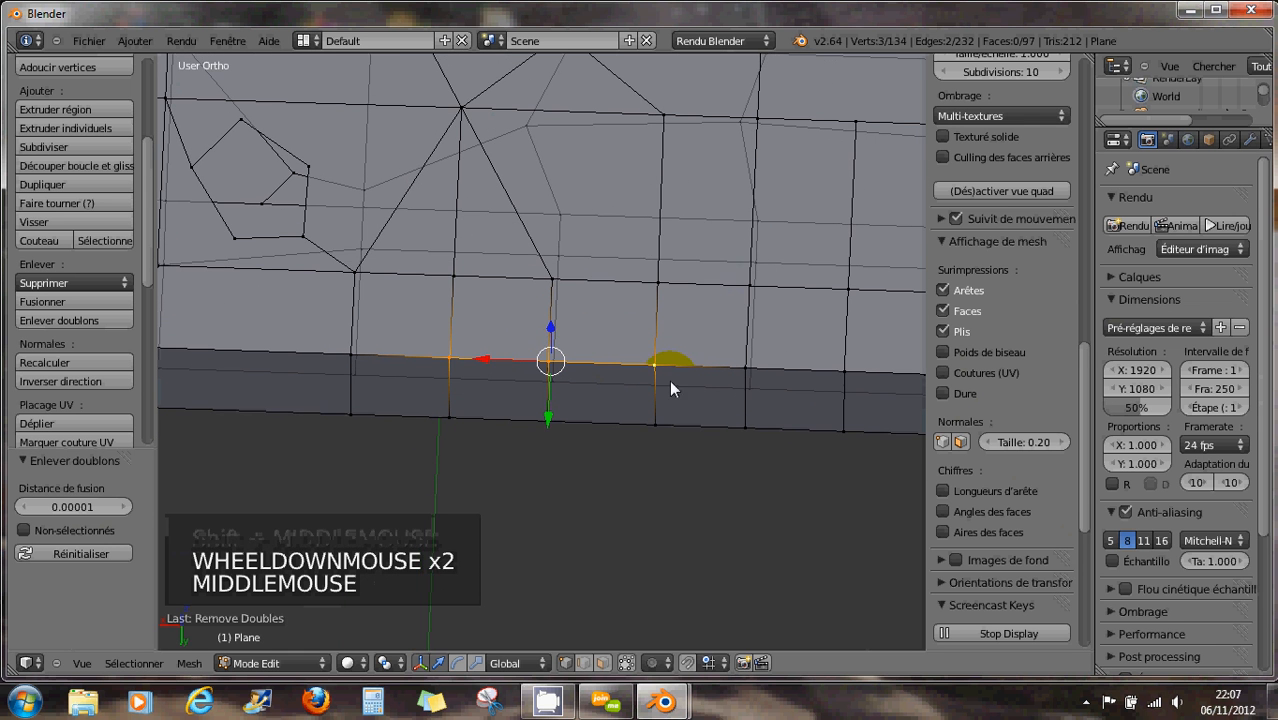
pyautogui.rightClick(655, 367)
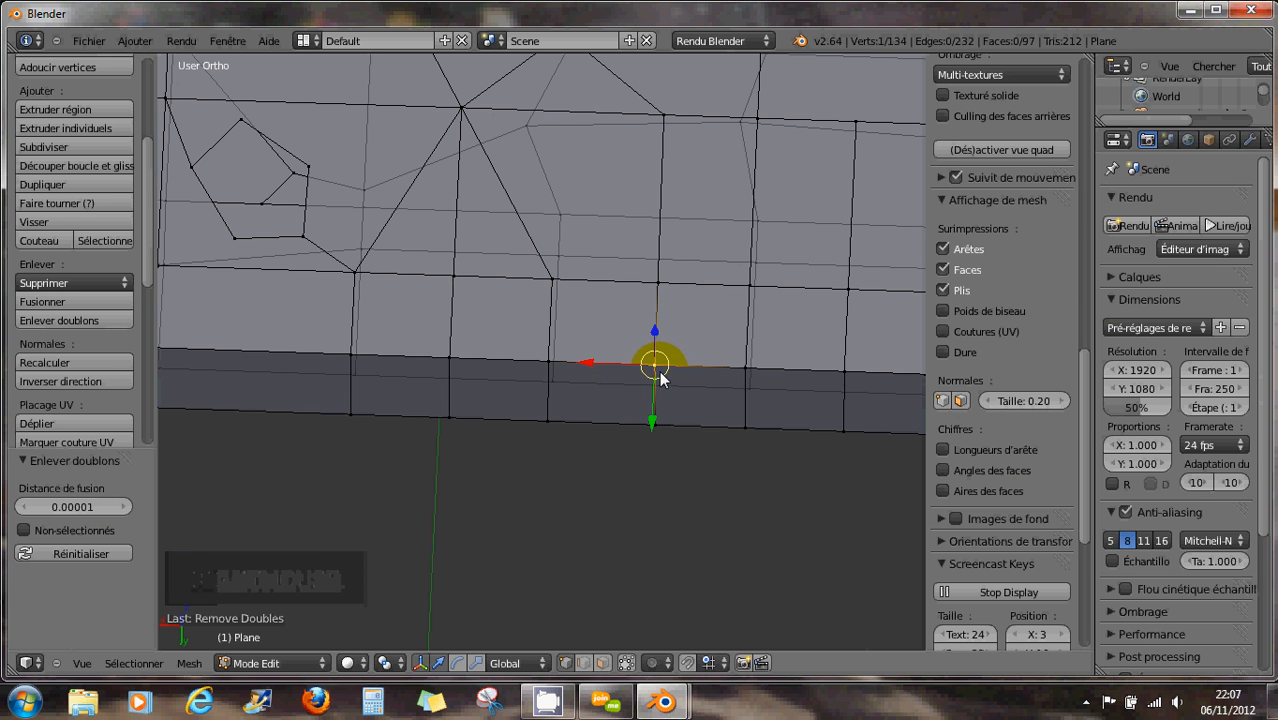
pyautogui.keyDown('shift'); pyautogui.rightClick(455, 375); pyautogui.keyUp('shift')
pyautogui.keyDown('shift'); pyautogui.rightClick(549, 361); pyautogui.keyUp('shift')
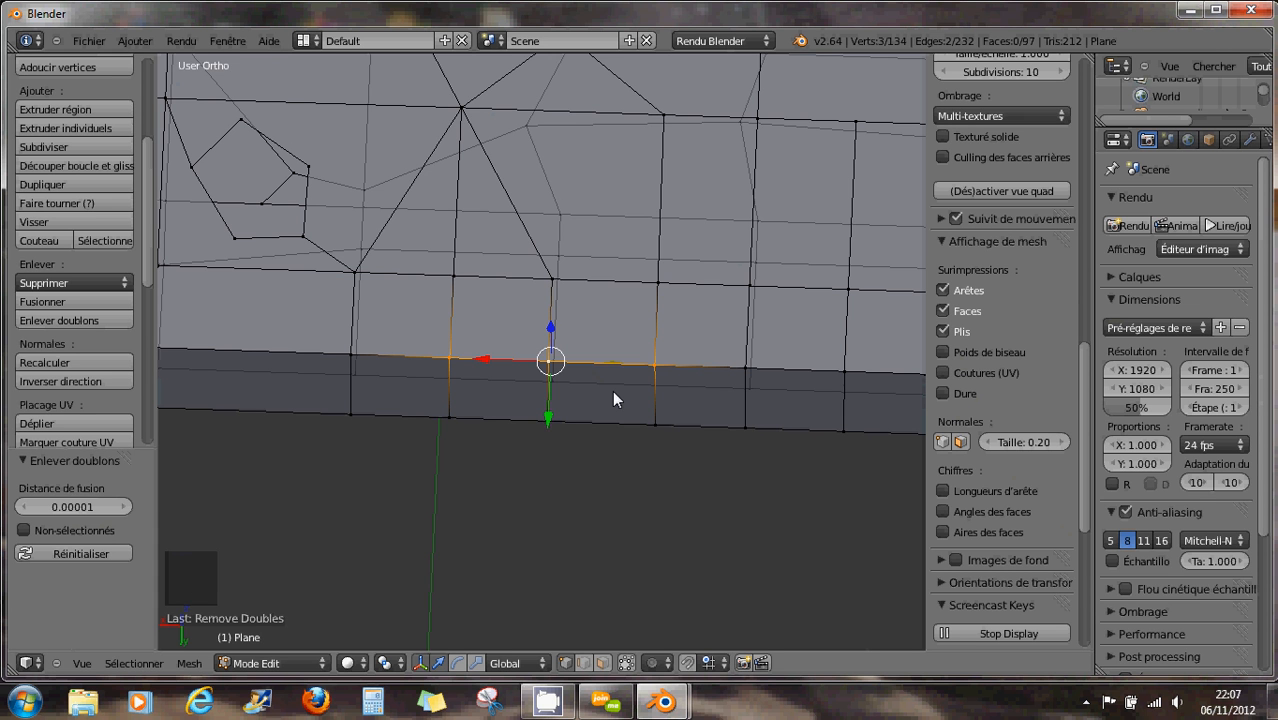
# - Try merging the three selected border vertices at the first one, and undo the merge
pyautogui.hotkey('alt', 'm')
pyautogui.hotkey('alt', 'm')
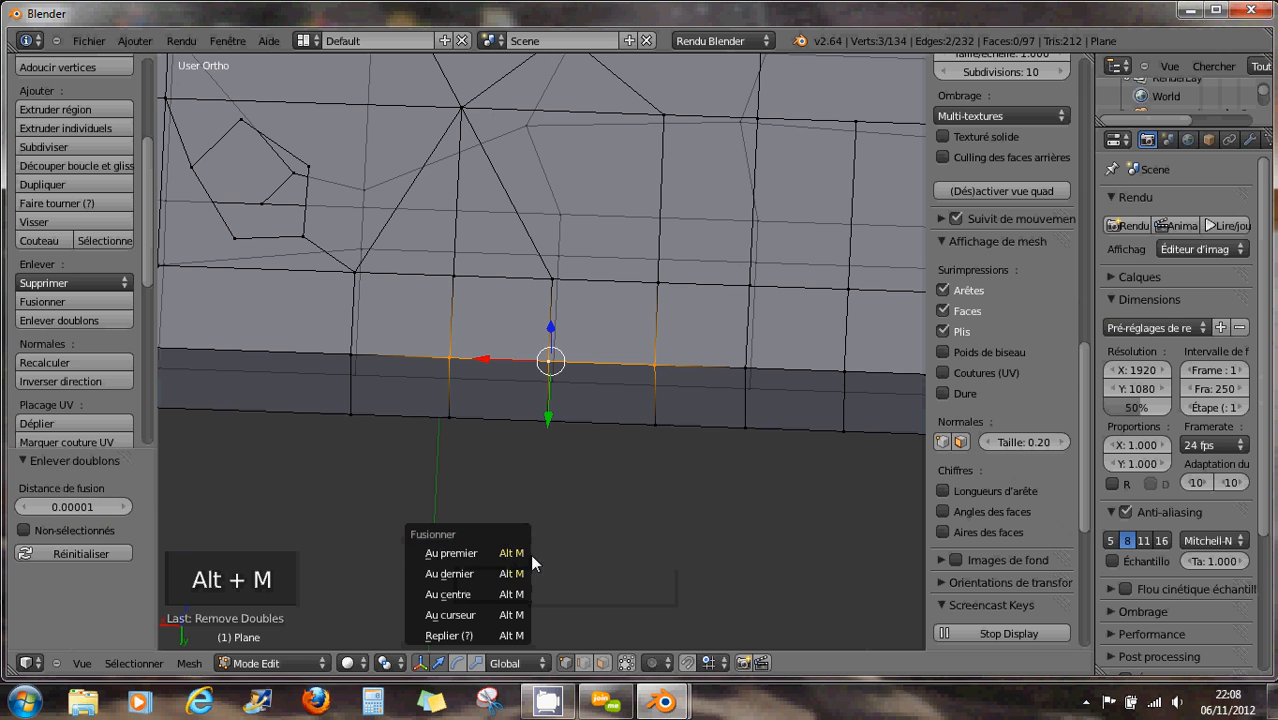
pyautogui.click(517, 556)
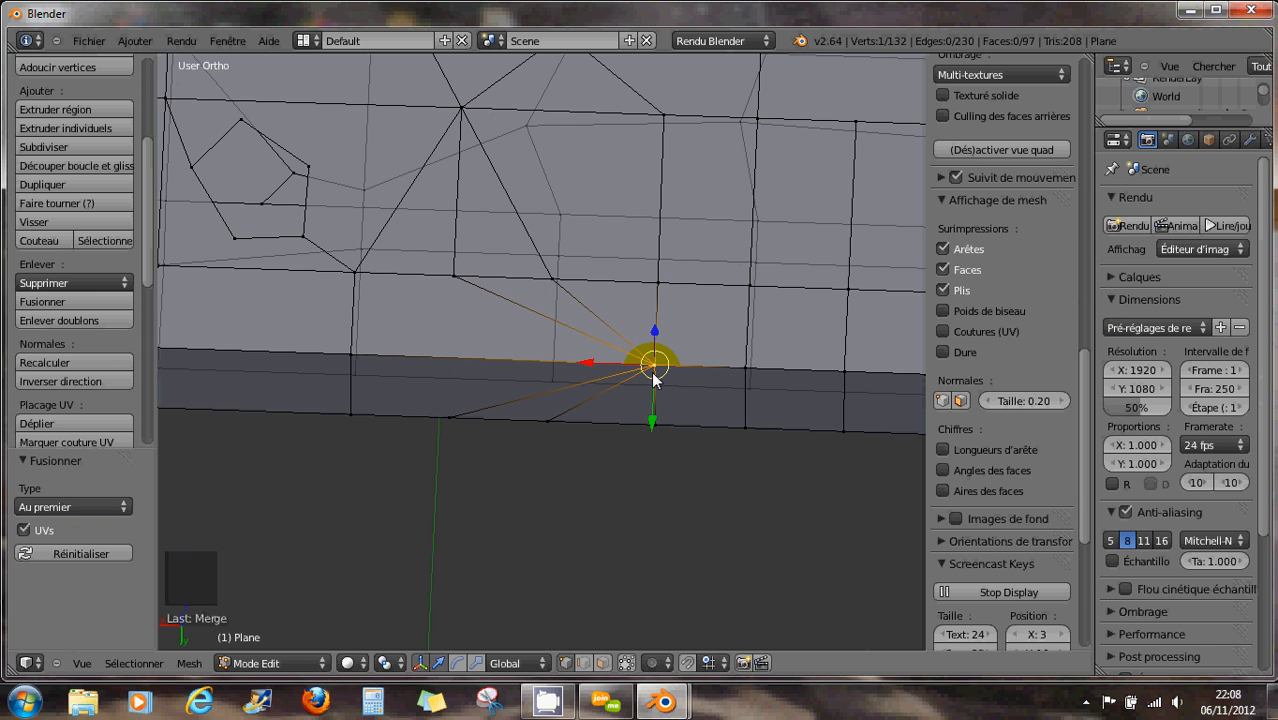
pyautogui.hotkey('ctrl', 'z')
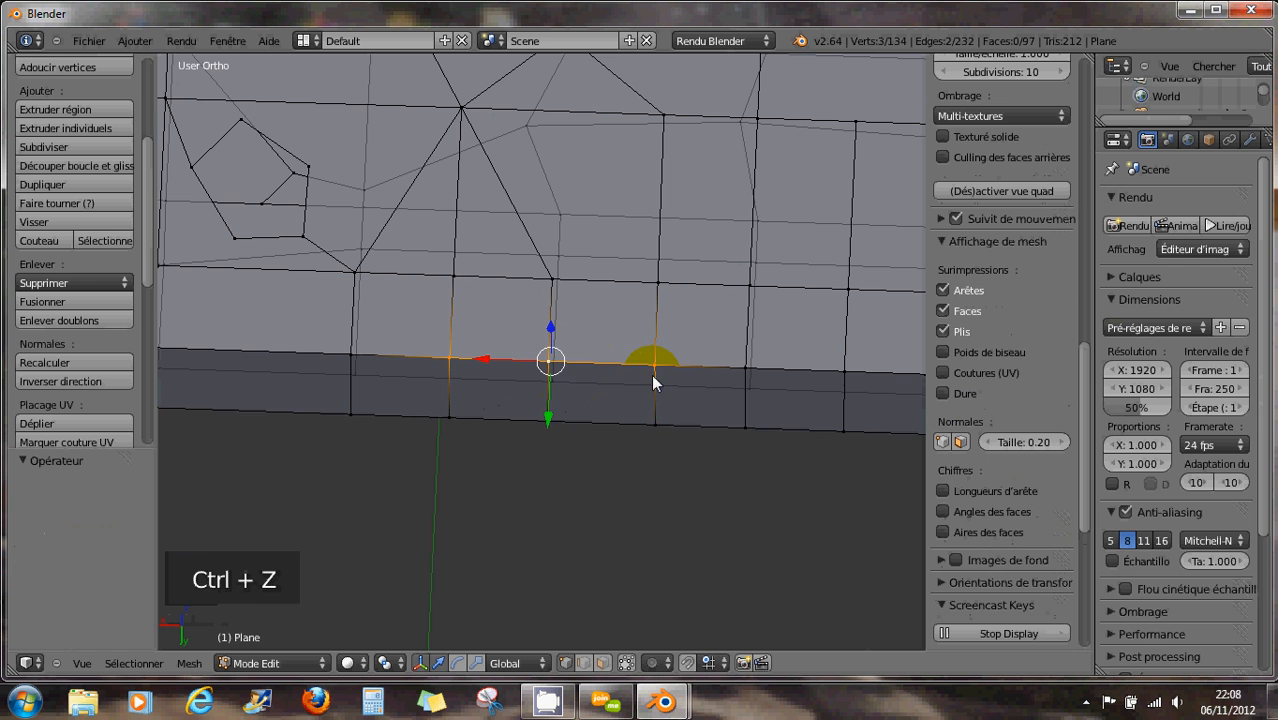
# - Try merging the same three border vertices at the last selected one, and undo the merge
pyautogui.hotkey('alt', 'm')
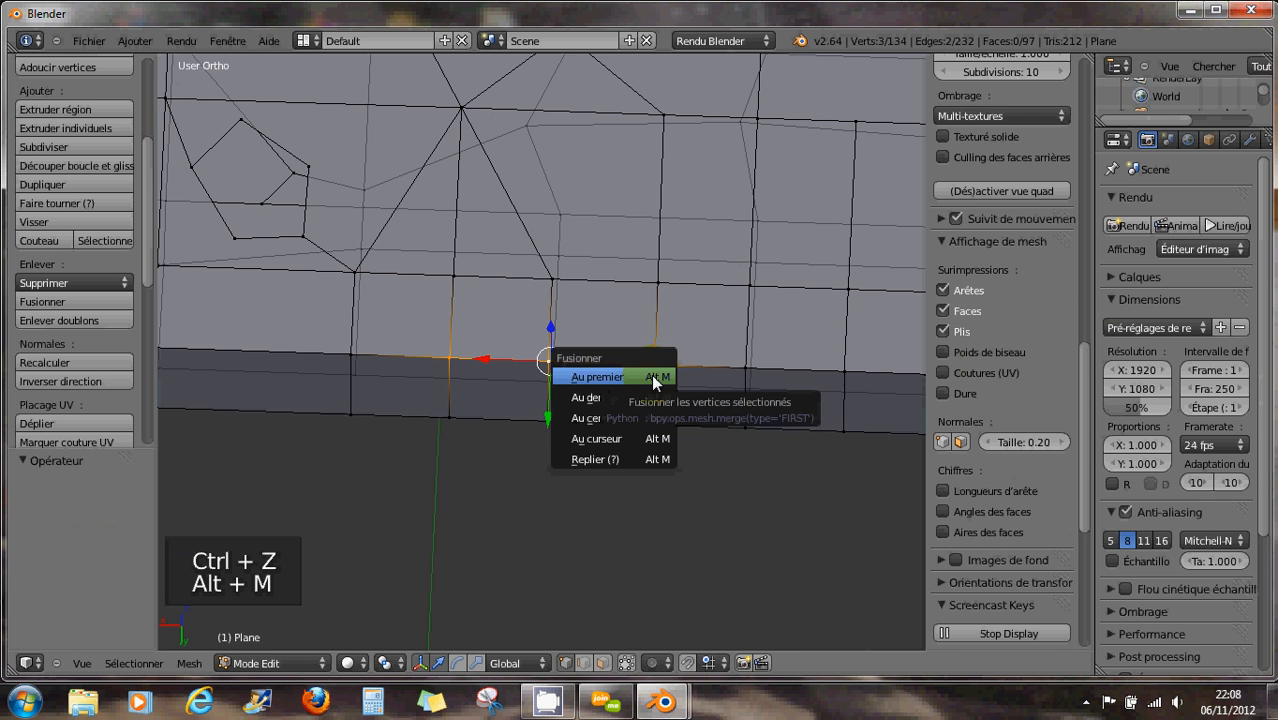
pyautogui.click(650, 397)
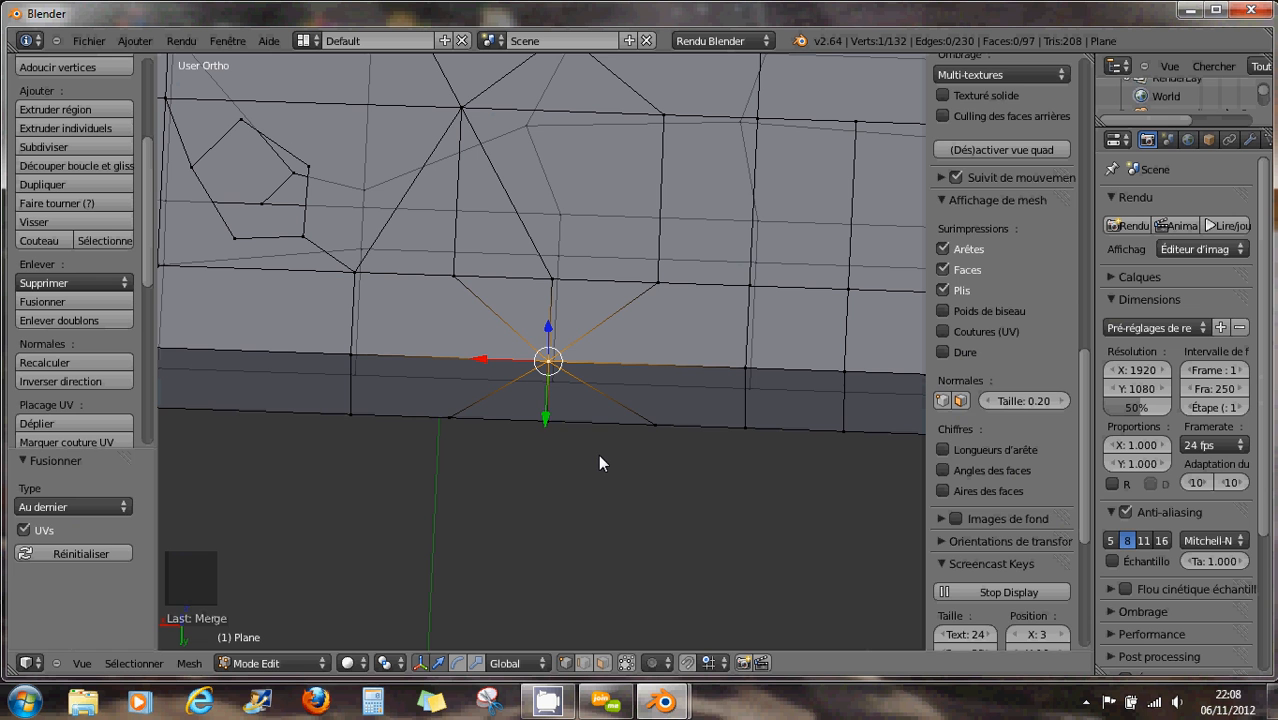
pyautogui.hotkey('ctrl', 'z')
# - Place the 3D cursor in the empty space below the mesh and merge the three border vertices at the cursor
pyautogui.hotkey('alt', 'm')
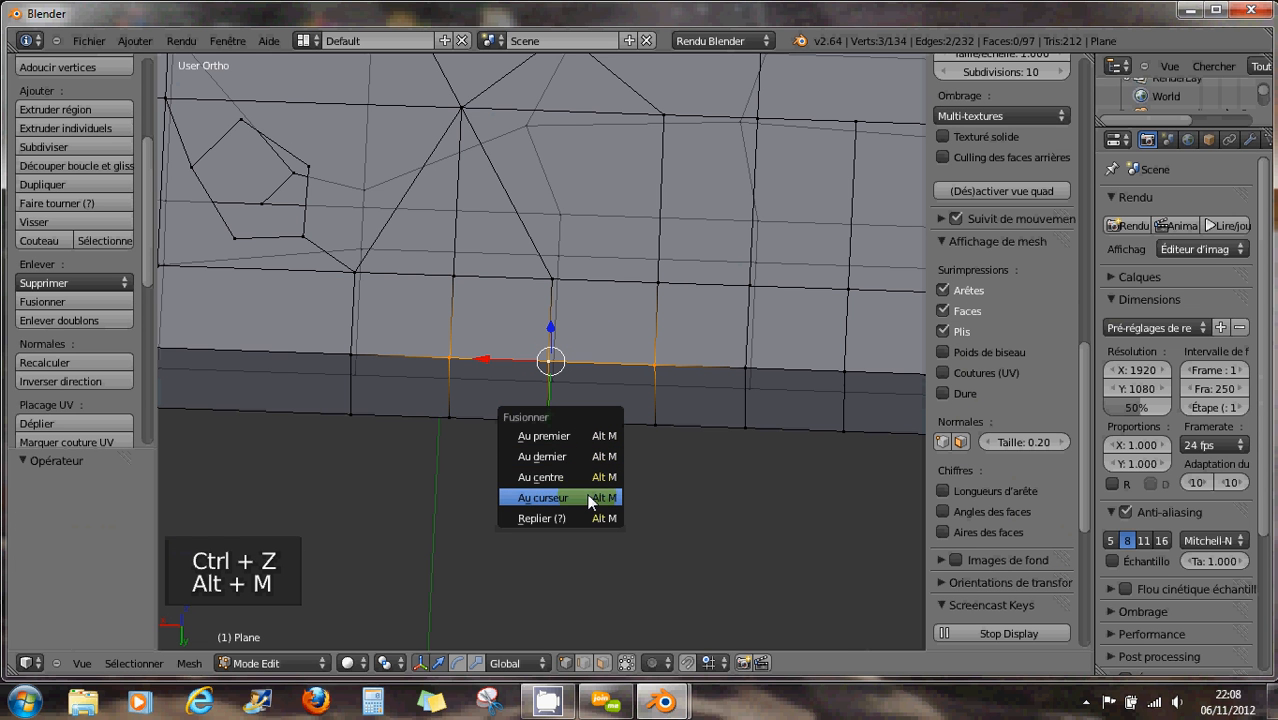
pyautogui.click(416, 481)
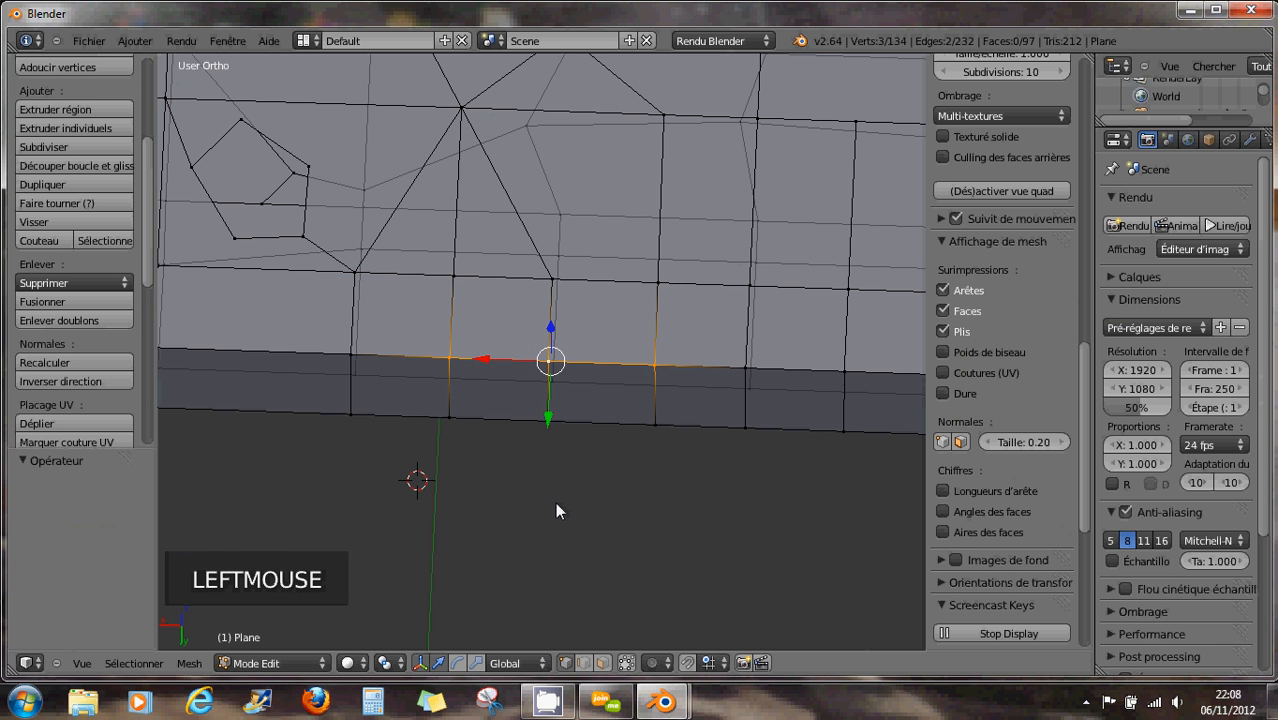
pyautogui.hotkey('alt', 'm')
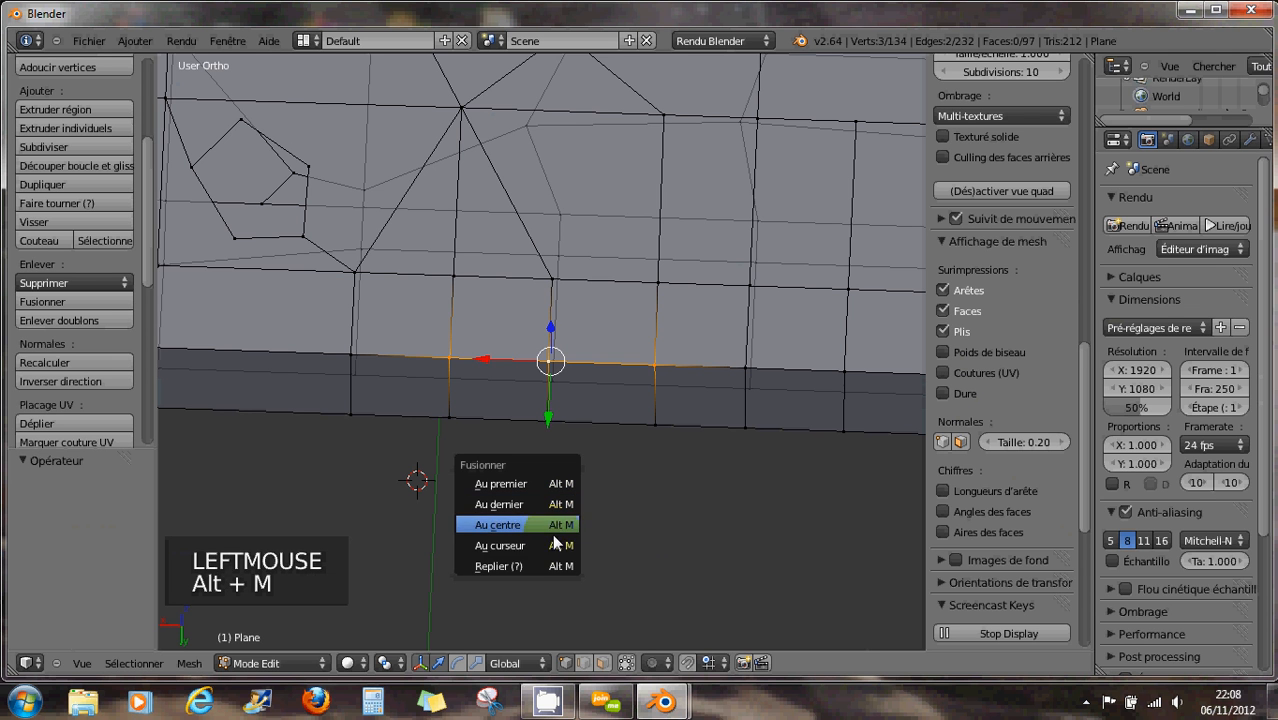
pyautogui.click(551, 552)
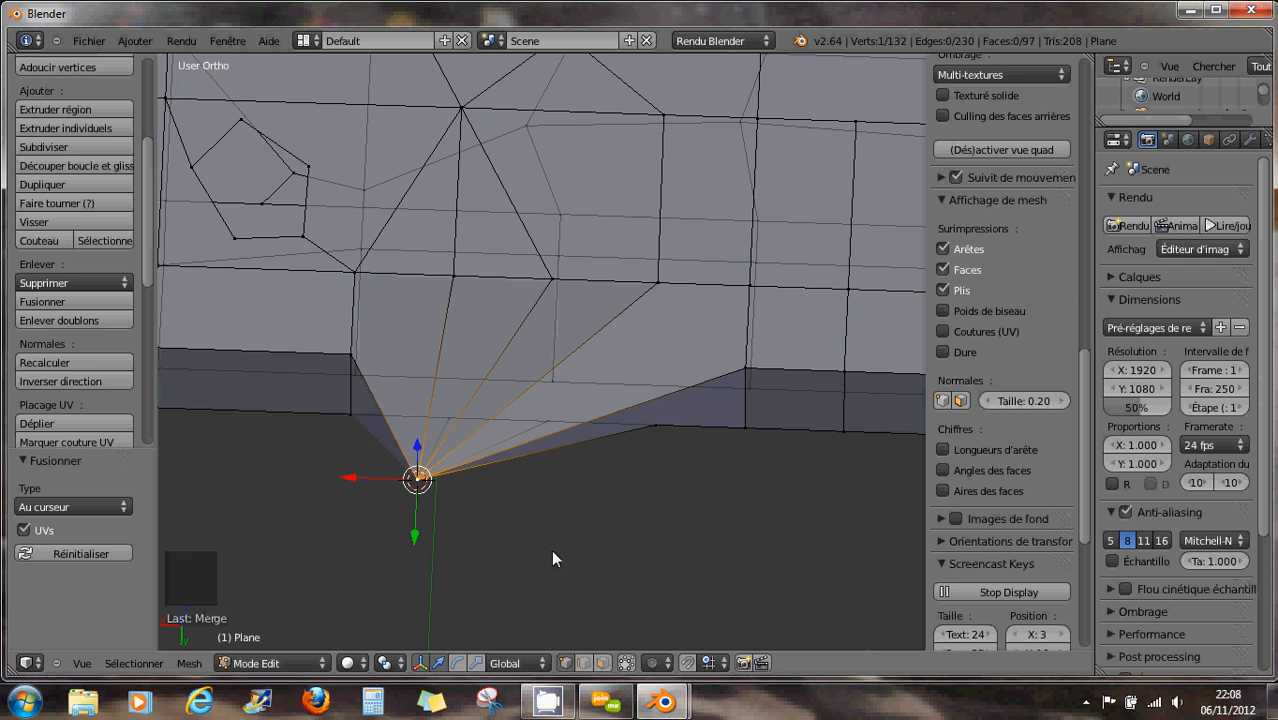
# - Move the merged vertex back up to the border of the dark side face, finishing with a Y translation of 0.0596
pyautogui.click(499, 511)
pyautogui.moveTo(416, 538); pyautogui.dragTo(451, 519)
pyautogui.rightClick(424, 472)
pyautogui.moveTo(428, 476); pyautogui.dragTo(545, 349)
pyautogui.rightClick(738, 434)
pyautogui.rightClick(527, 481)
pyautogui.moveTo(545, 349); pyautogui.dragTo(581, 386, button='middle')
pyautogui.moveTo(527, 350)
pyautogui.mouseDown()
pyautogui.moveTo(528, 400)
pyautogui.moveTo(527, 370)
pyautogui.mouseUp()
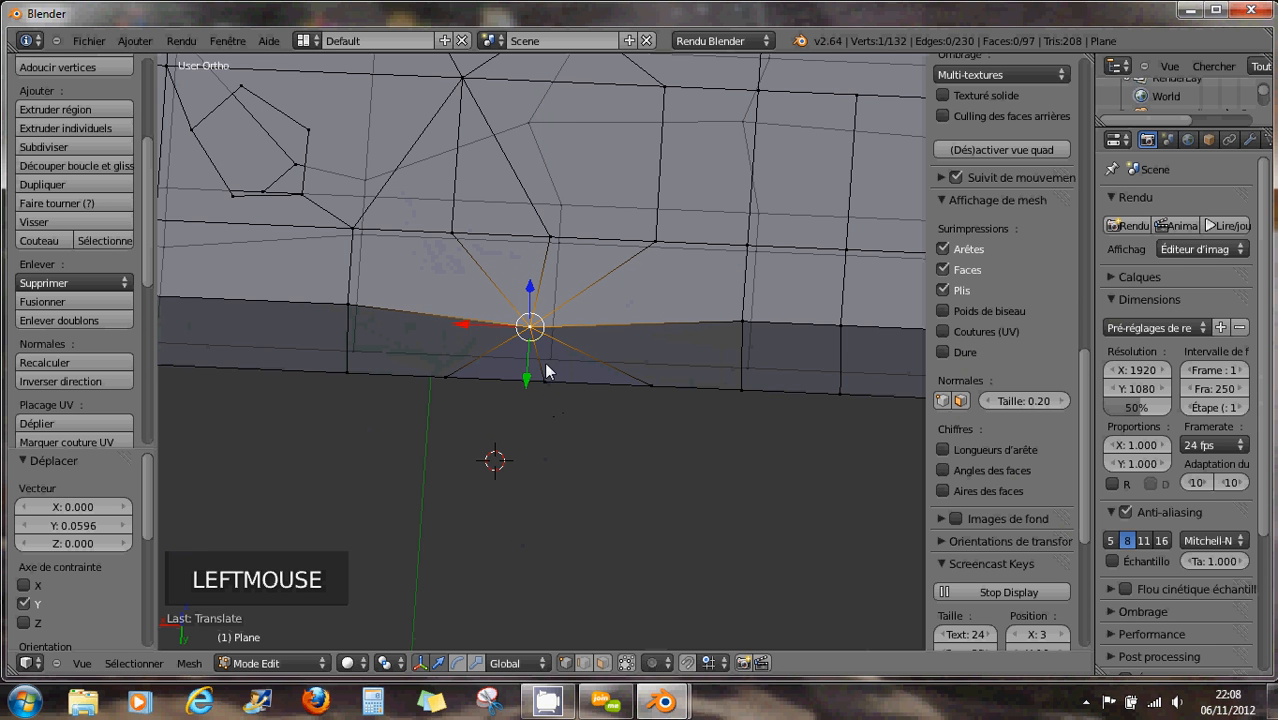
# - Select the five closely spaced vertices on the border below the narrow vertical strips and merge them with the Collapse (Replier) option
pyautogui.scroll(-3, 583, 383)
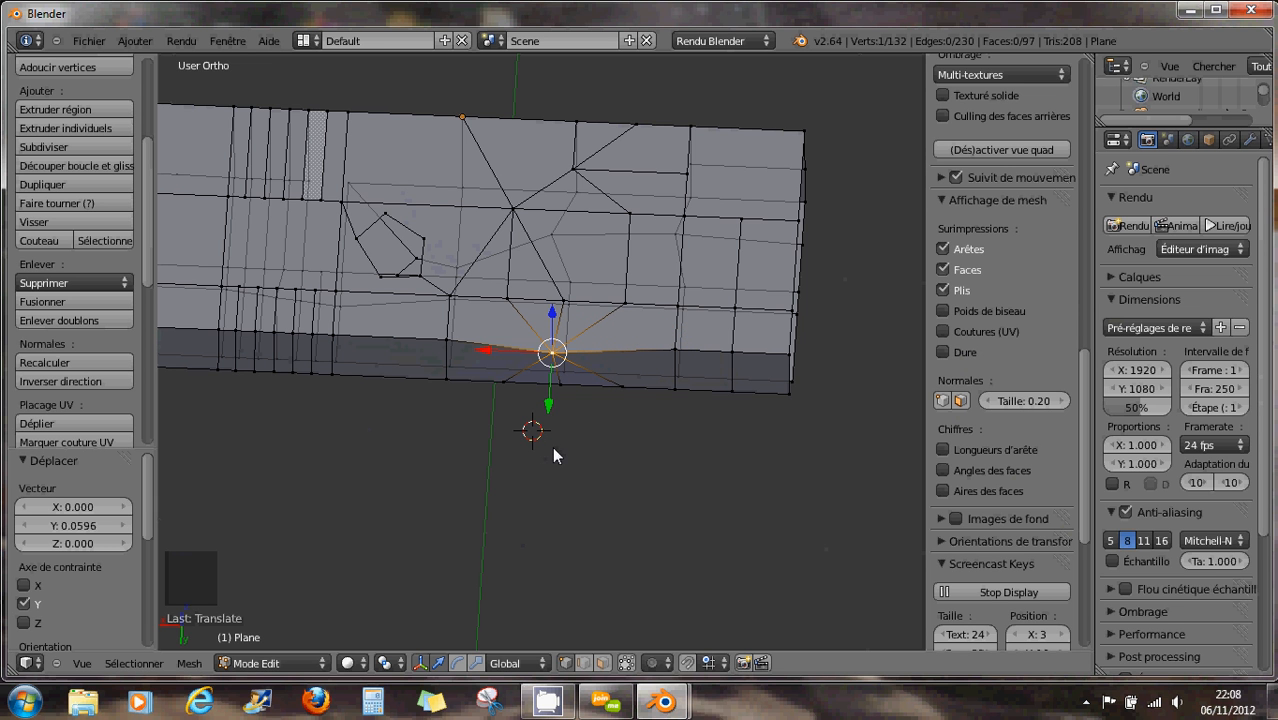
pyautogui.hotkey('alt', 'm')
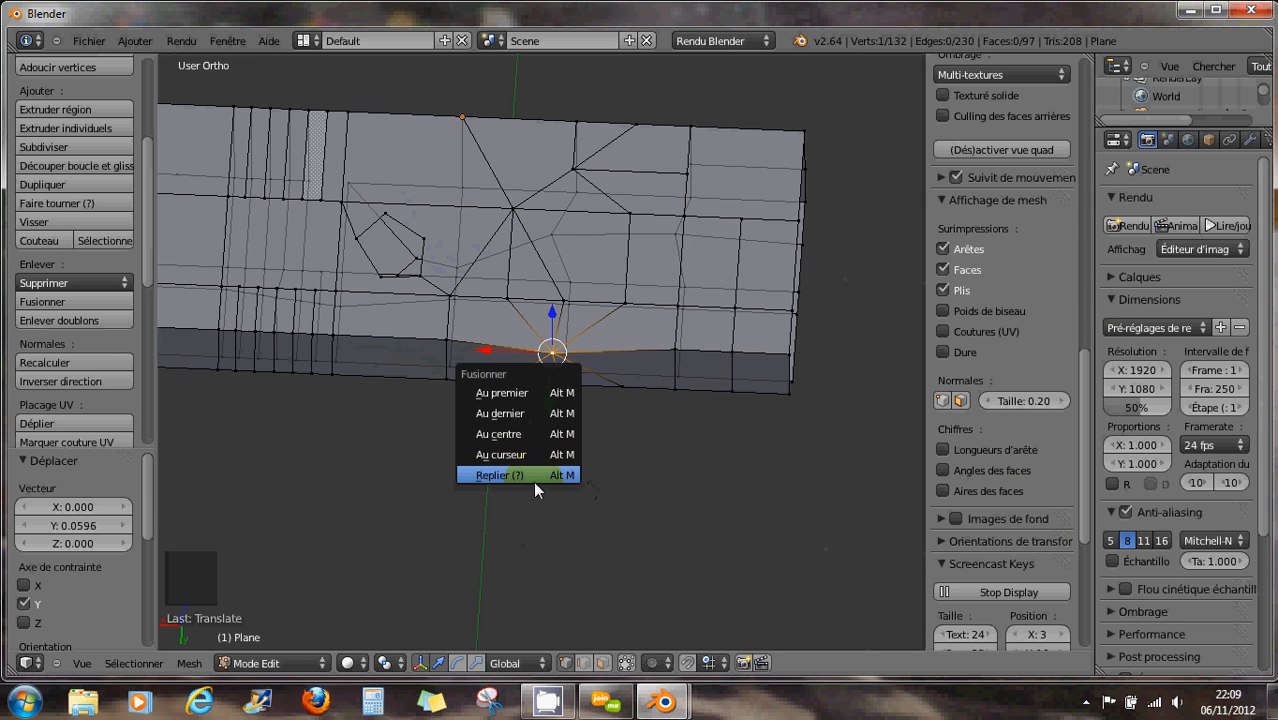
pyautogui.rightClick(336, 335)
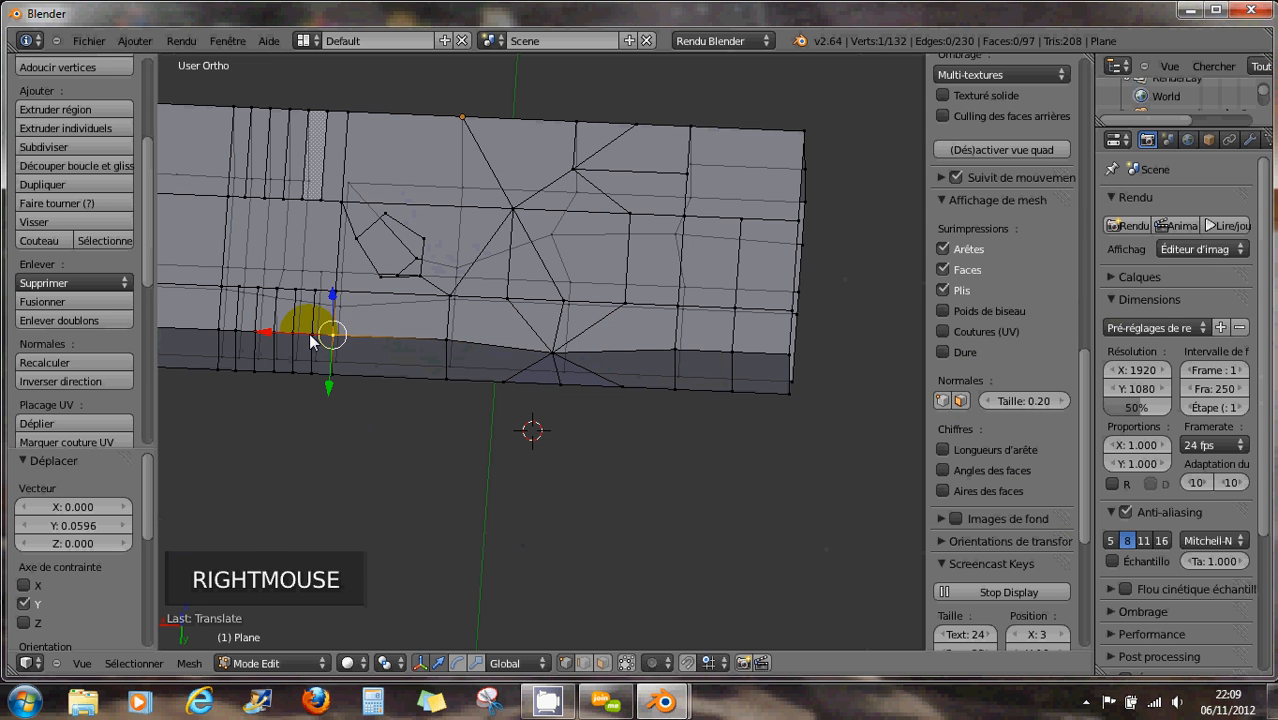
pyautogui.keyDown('shift'); pyautogui.rightClick(311, 332); pyautogui.keyUp('shift')
pyautogui.keyDown('shift'); pyautogui.rightClick(286, 332); pyautogui.keyUp('shift')
pyautogui.keyDown('shift'); pyautogui.rightClick(263, 331); pyautogui.keyUp('shift')
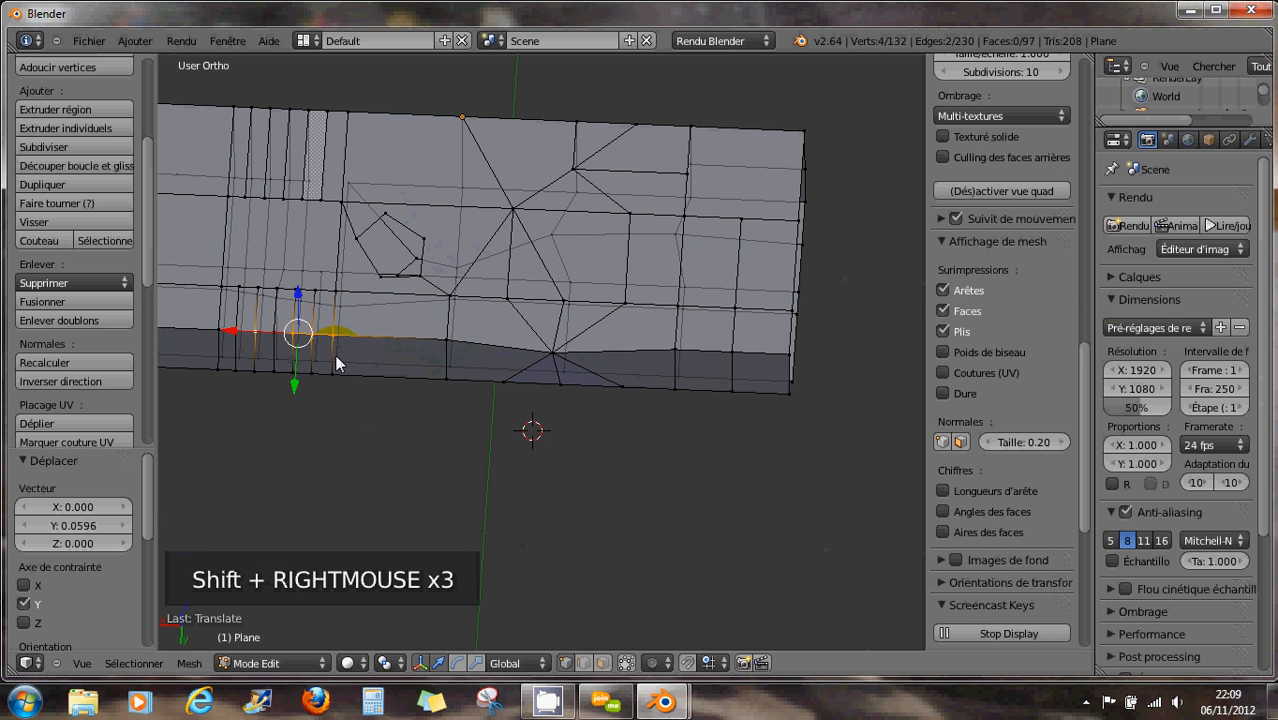
pyautogui.keyDown('shift'); pyautogui.rightClick(270, 332); pyautogui.keyUp('shift')
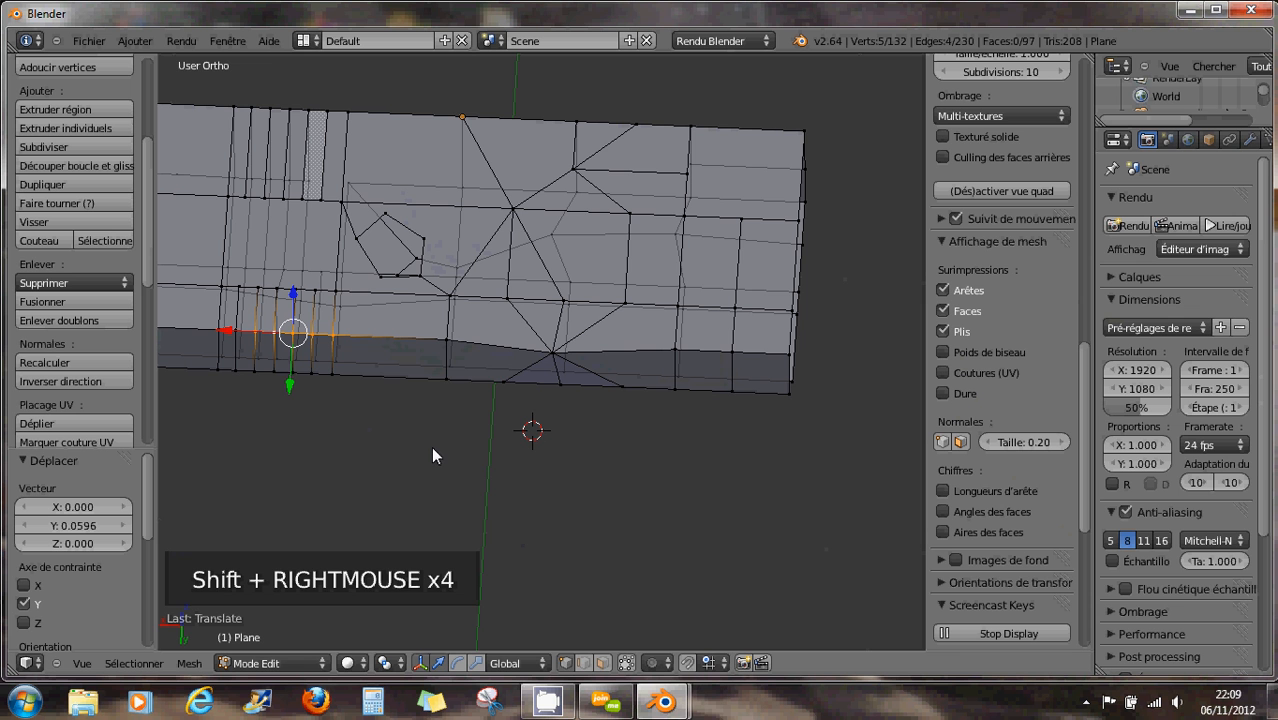
pyautogui.hotkey('alt', 'm')
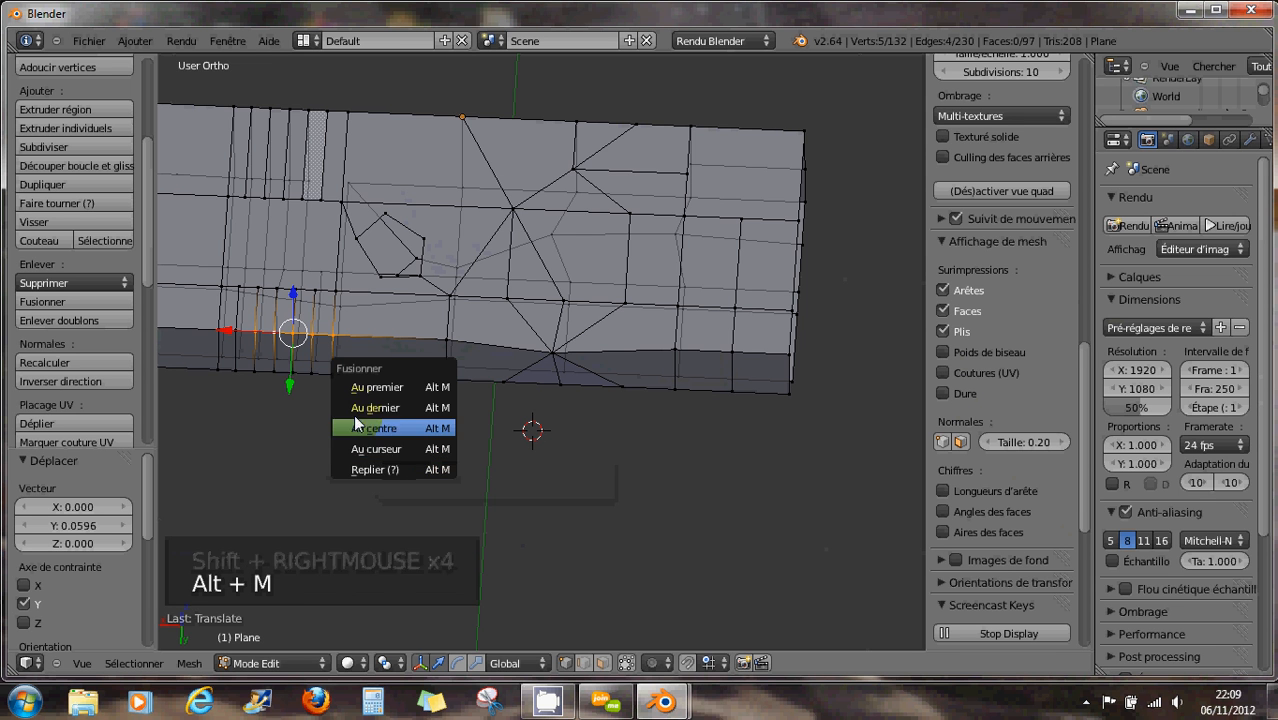
pyautogui.click(394, 470)
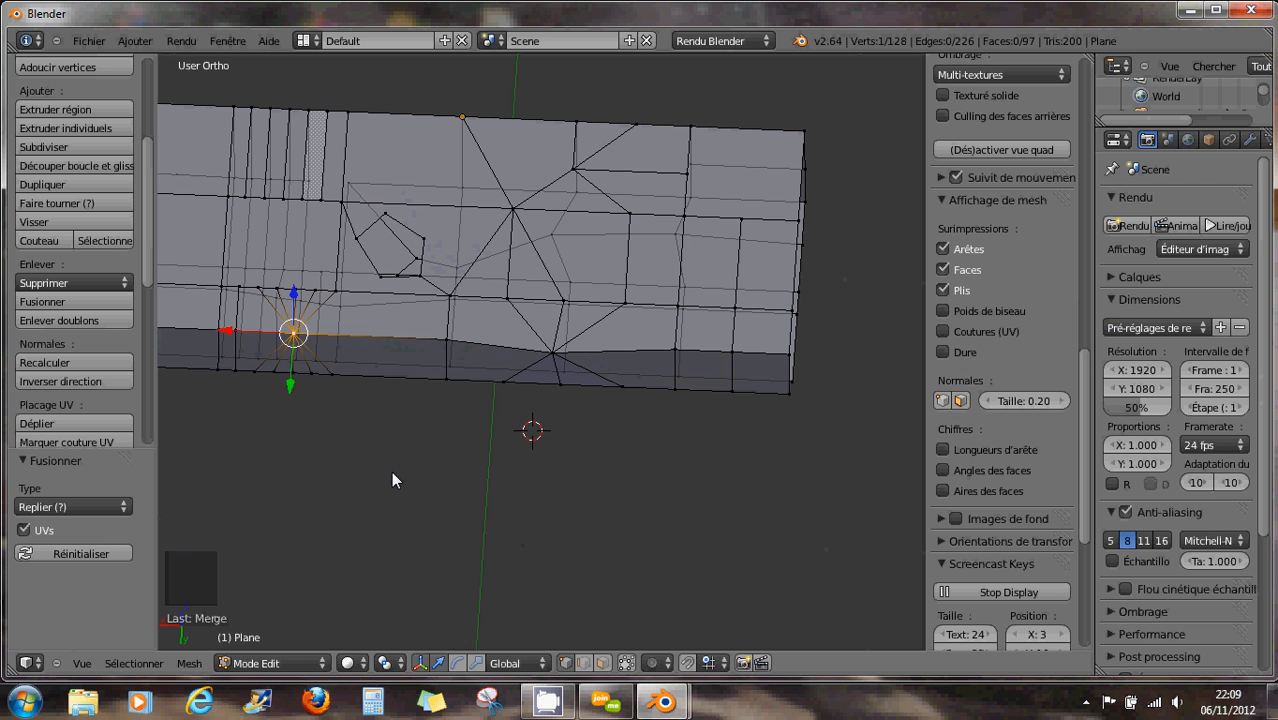
# - Select the five vertices in the row directly above the collapsed border vertex and merge them with the Collapse (Replier) option
pyautogui.keyDown('shift'); pyautogui.moveTo(300, 350); pyautogui.dragTo(435, 367, button='middle'); pyautogui.keyUp('shift')
pyautogui.scroll(3, 436, 381)
pyautogui.scroll(2, 432, 371)
pyautogui.scroll(-4, 434, 300)
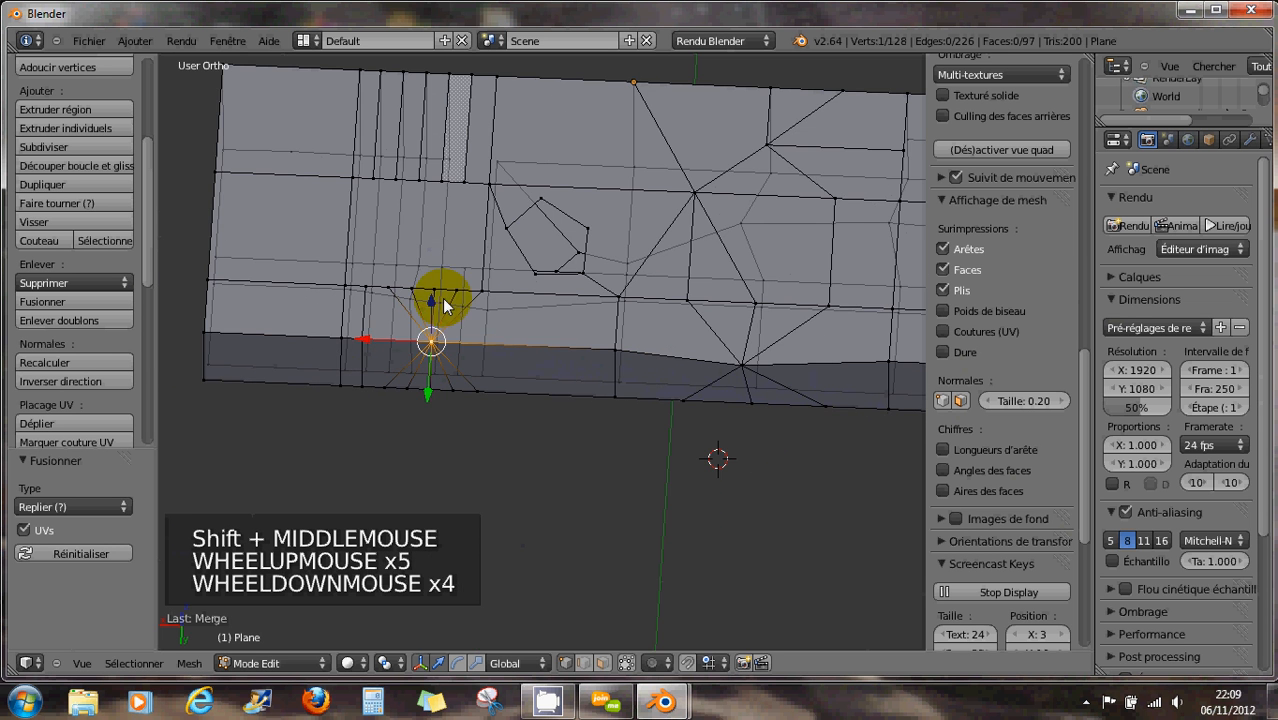
pyautogui.scroll(6, 415, 287)
pyautogui.rightClick(298, 289)
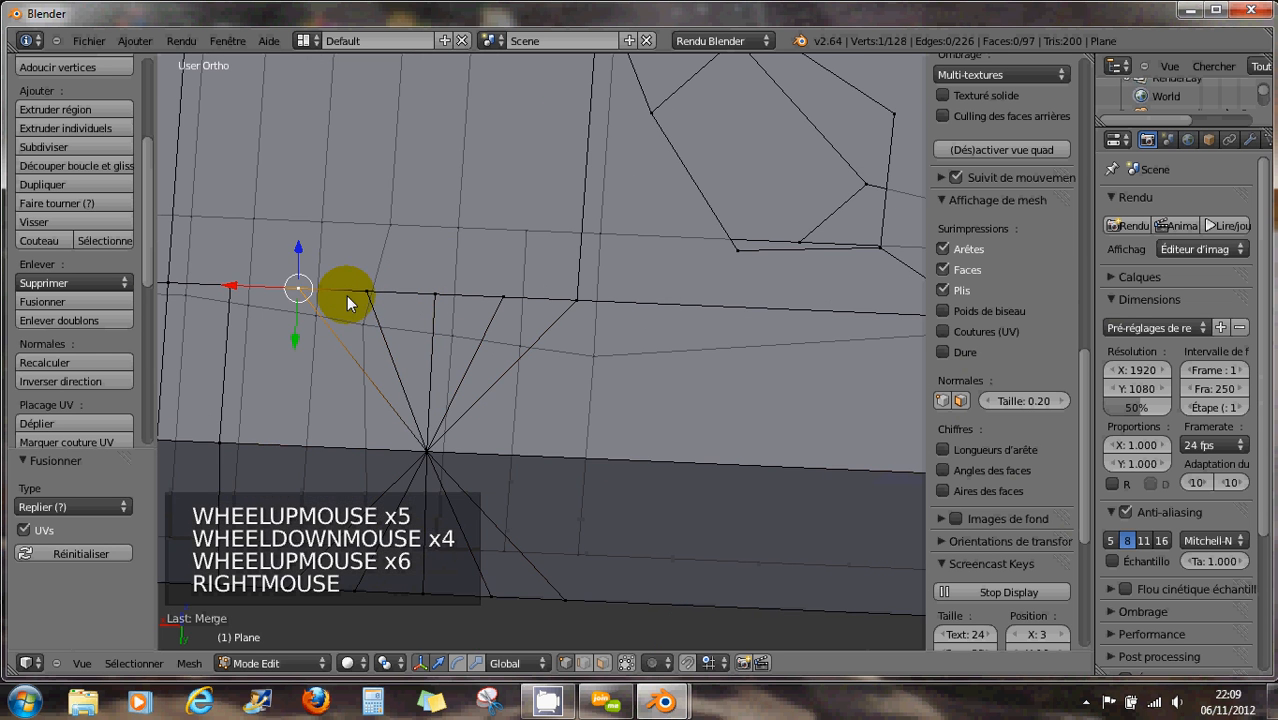
pyautogui.keyDown('shift'); pyautogui.rightClick(367, 291); pyautogui.keyUp('shift')
pyautogui.keyDown('shift'); pyautogui.rightClick(435, 294); pyautogui.keyUp('shift')
pyautogui.keyDown('shift'); pyautogui.rightClick(502, 297); pyautogui.keyUp('shift')
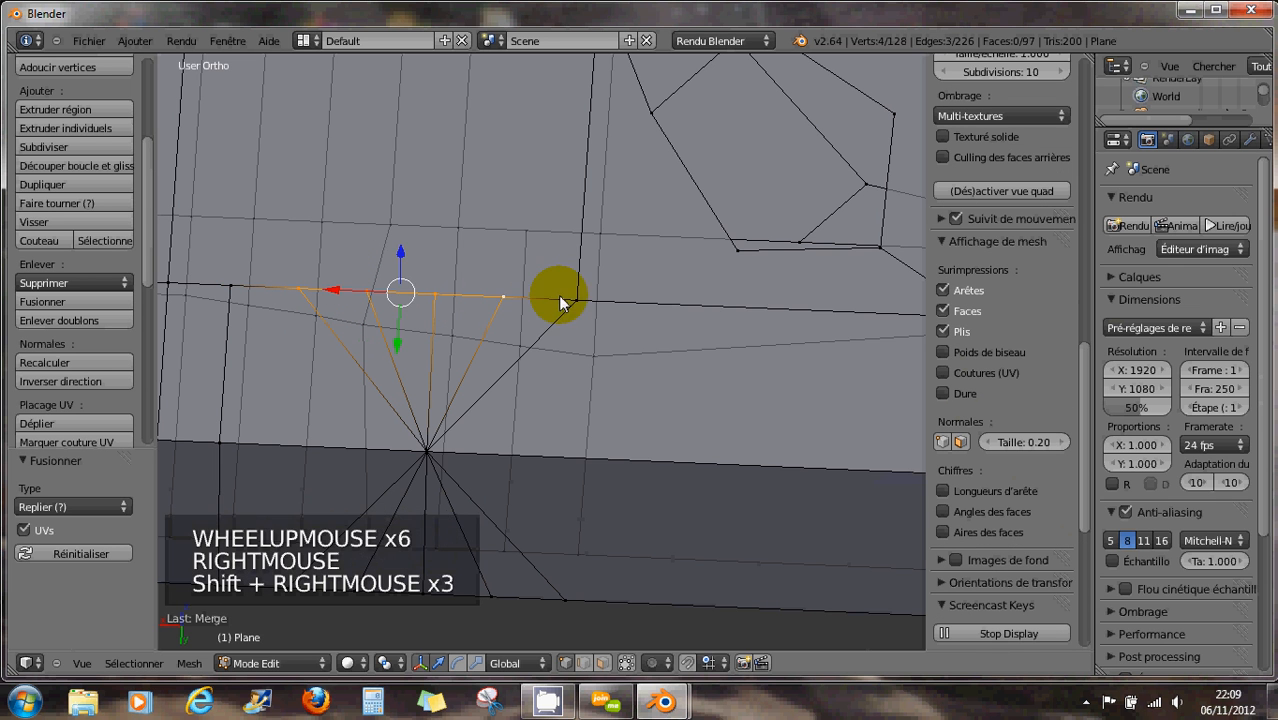
pyautogui.keyDown('shift'); pyautogui.rightClick(576, 301); pyautogui.keyUp('shift')
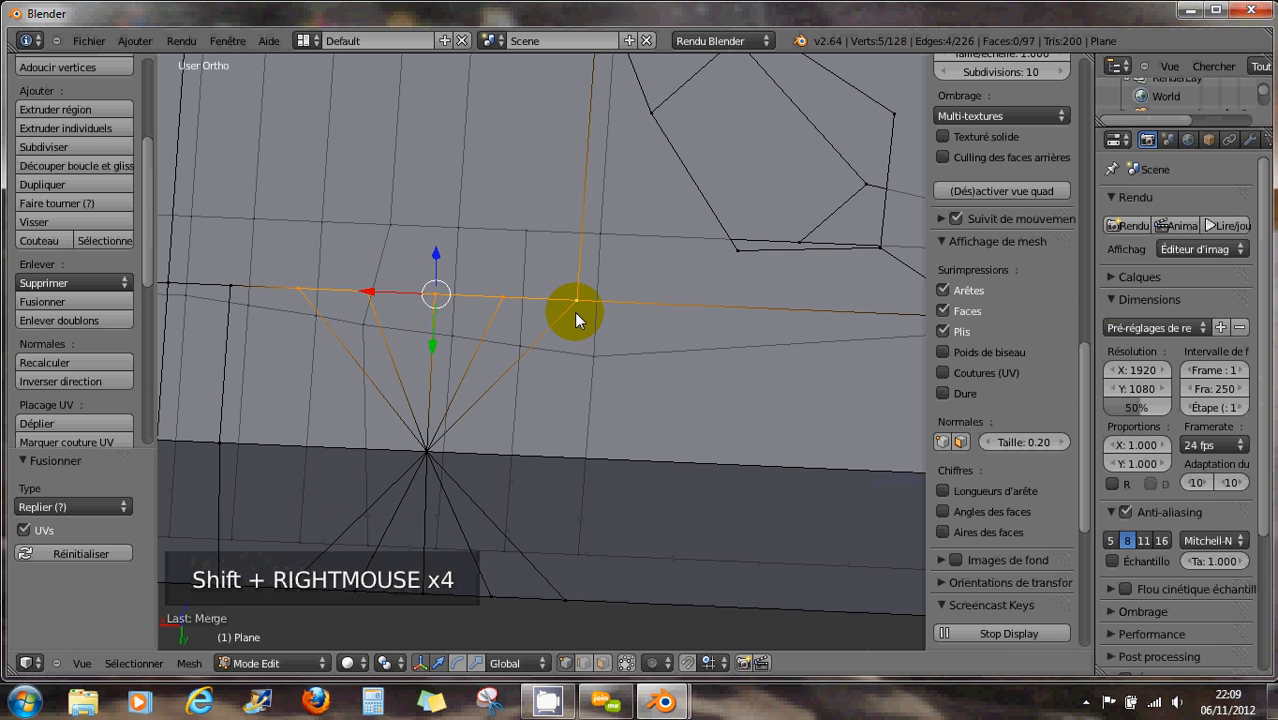
pyautogui.hotkey('alt', 'm')
pyautogui.click(575, 313)
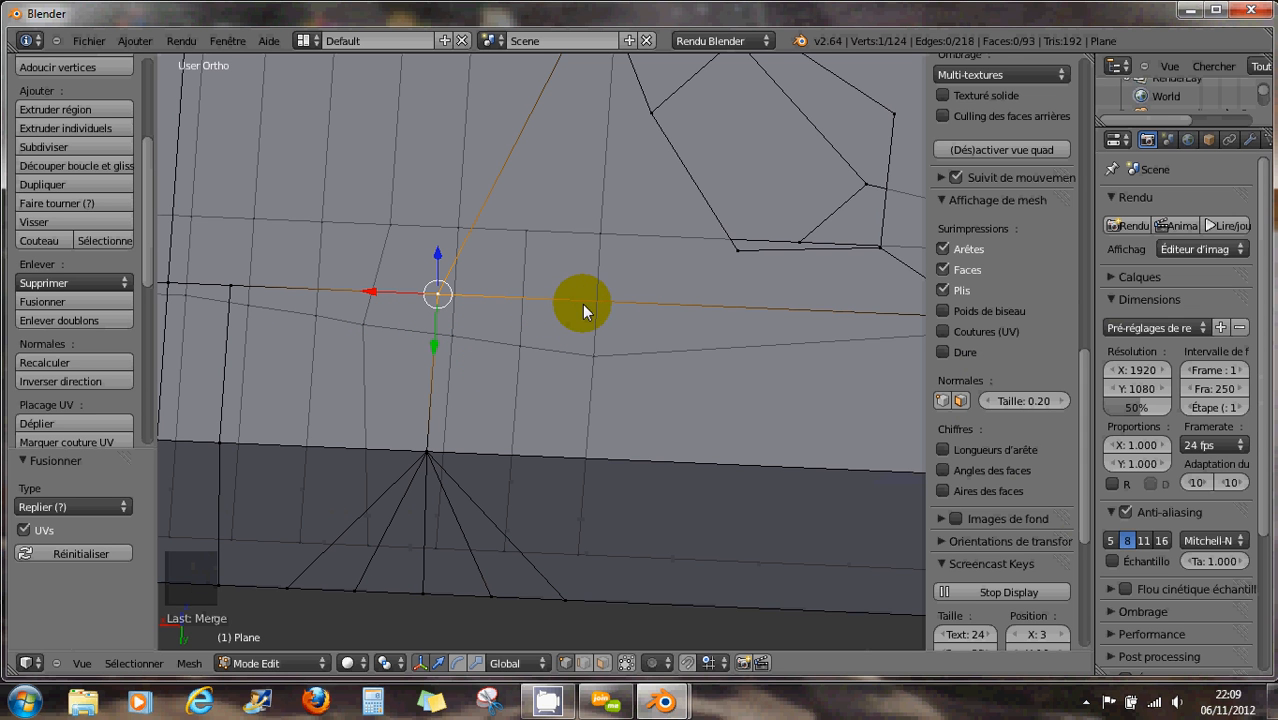
# - Try collapsing the five corner vertices of the pentagonal hole into one, and undo the merge
pyautogui.scroll(-4, 622, 274)
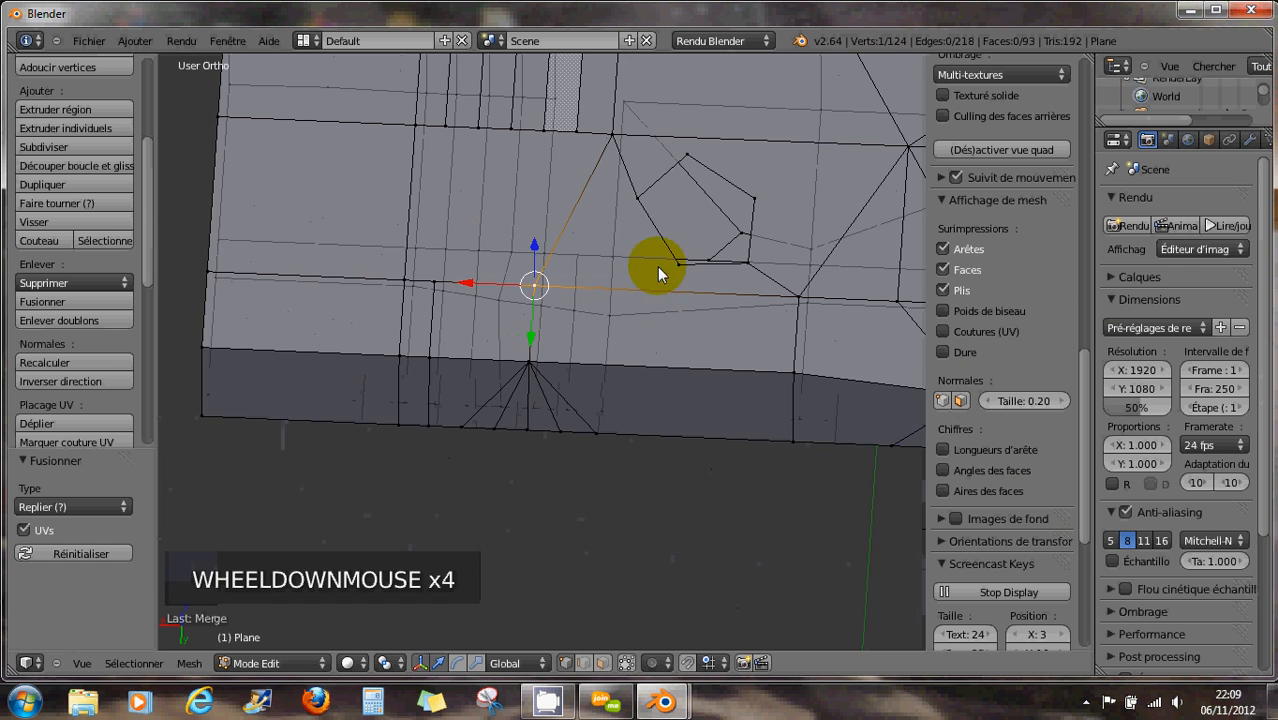
pyautogui.rightClick(639, 197)
pyautogui.keyDown('shift'); pyautogui.rightClick(690, 157); pyautogui.keyUp('shift')
pyautogui.keyDown('shift'); pyautogui.rightClick(754, 199); pyautogui.keyUp('shift')
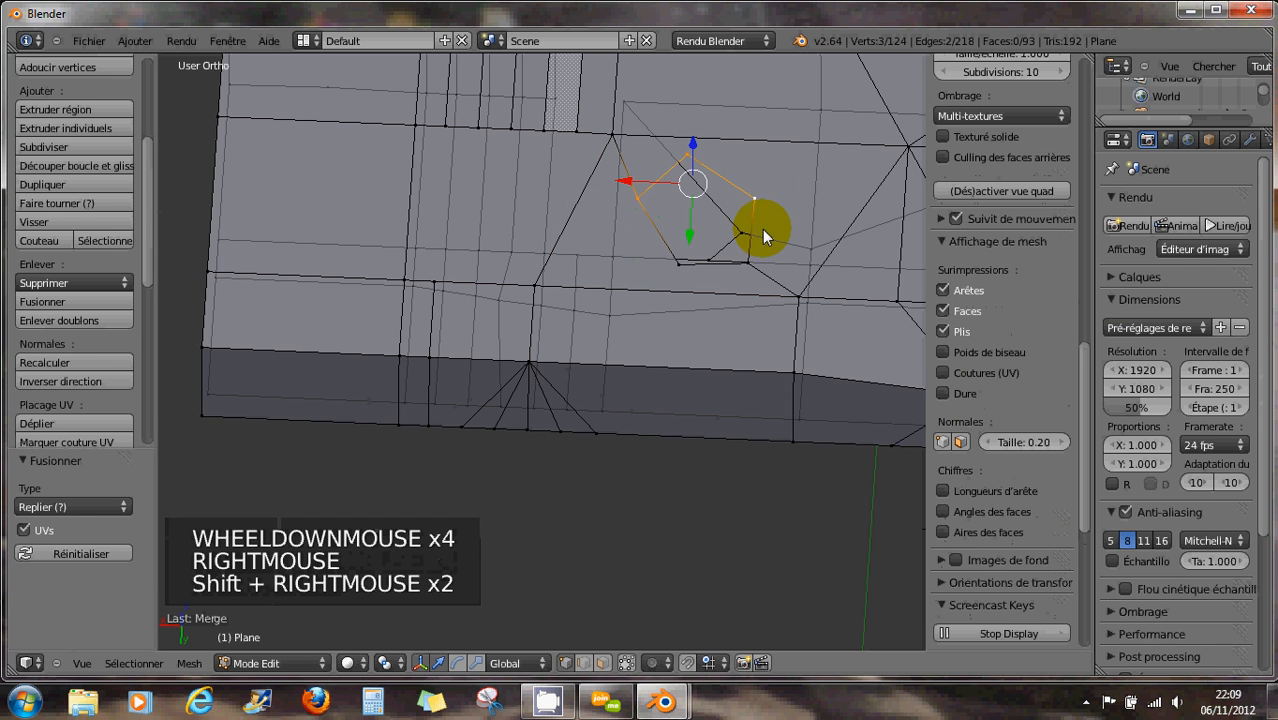
pyautogui.keyDown('shift'); pyautogui.rightClick(725, 267); pyautogui.keyUp('shift')
pyautogui.keyDown('shift'); pyautogui.rightClick(696, 305); pyautogui.keyUp('shift')
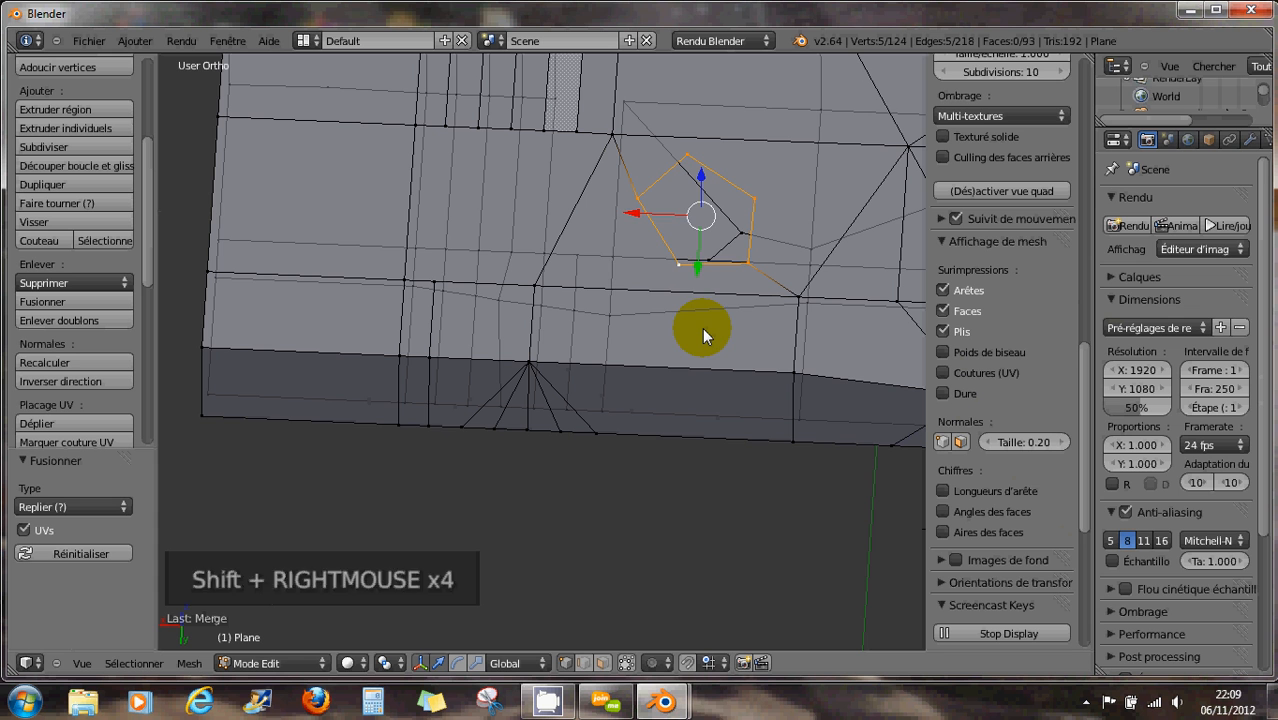
pyautogui.hotkey('alt', 'm')
pyautogui.click(702, 327)
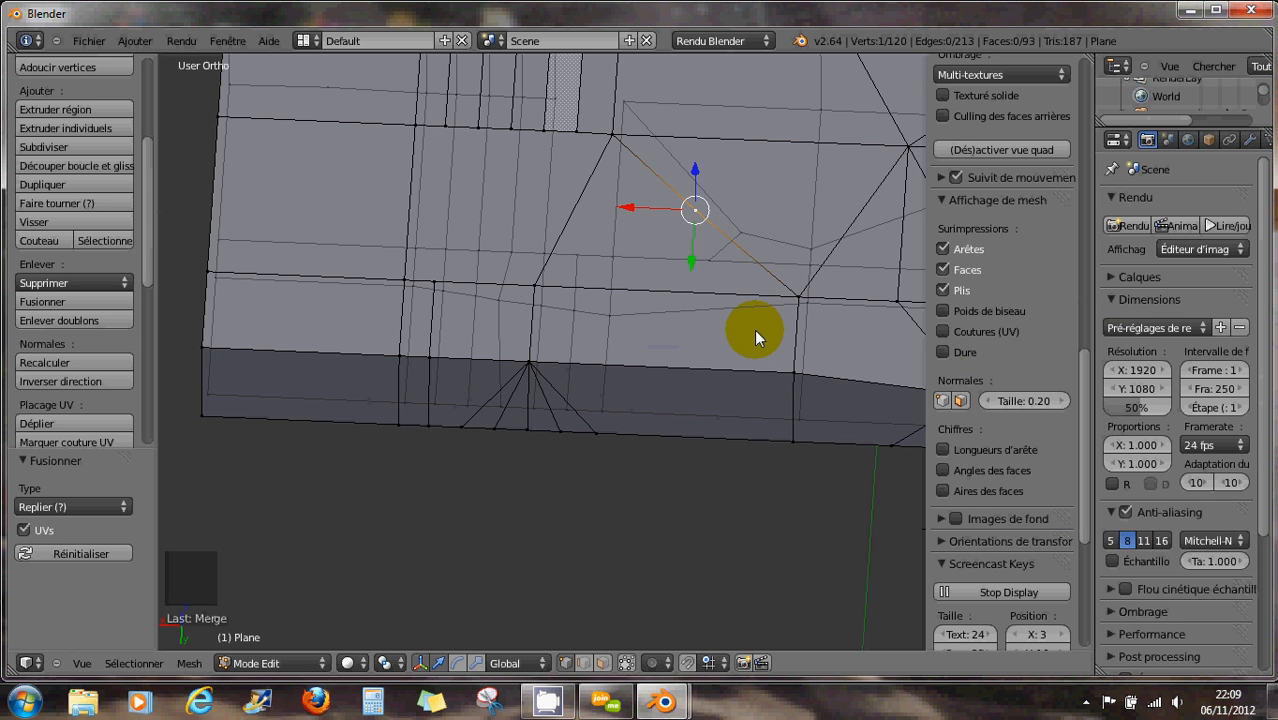
pyautogui.hotkey('ctrl', 'z')
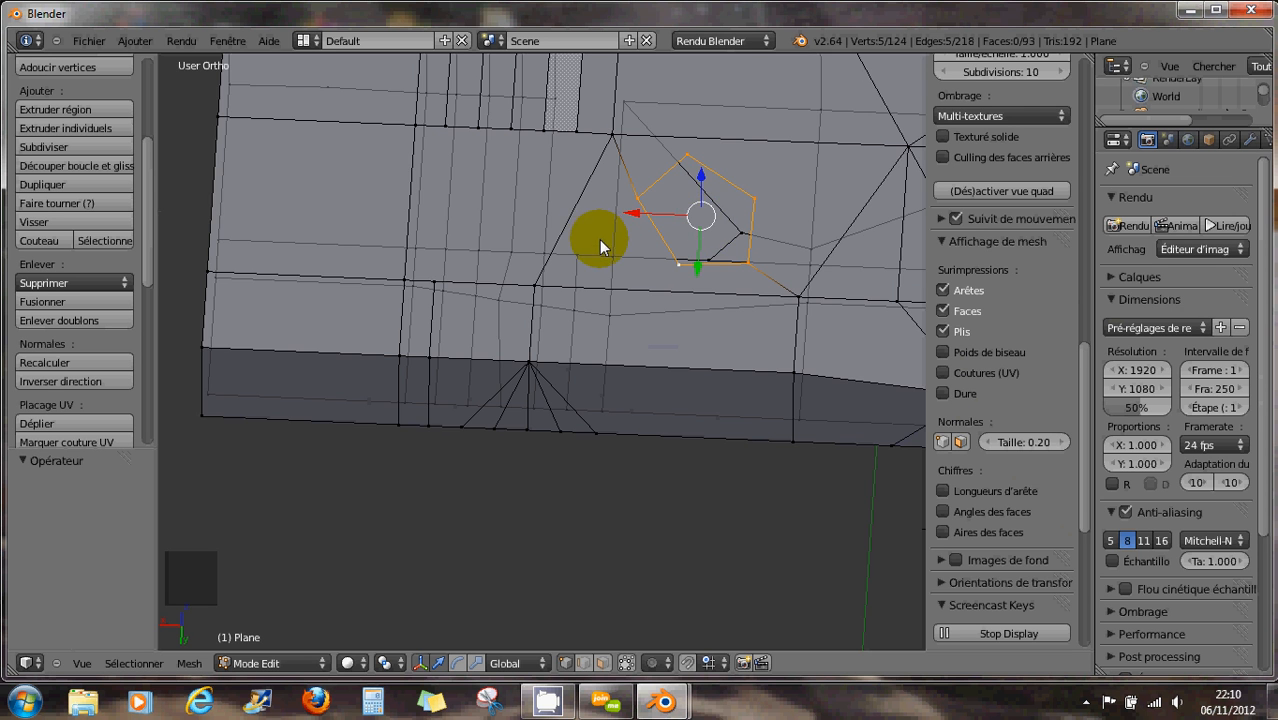
# - Select the collapsed vertex beside the pentagonal hole and examine the surrounding mesh from other sides
pyautogui.scroll(-2, 599, 239)
pyautogui.rightClick(611, 195)
pyautogui.rightClick(553, 267)
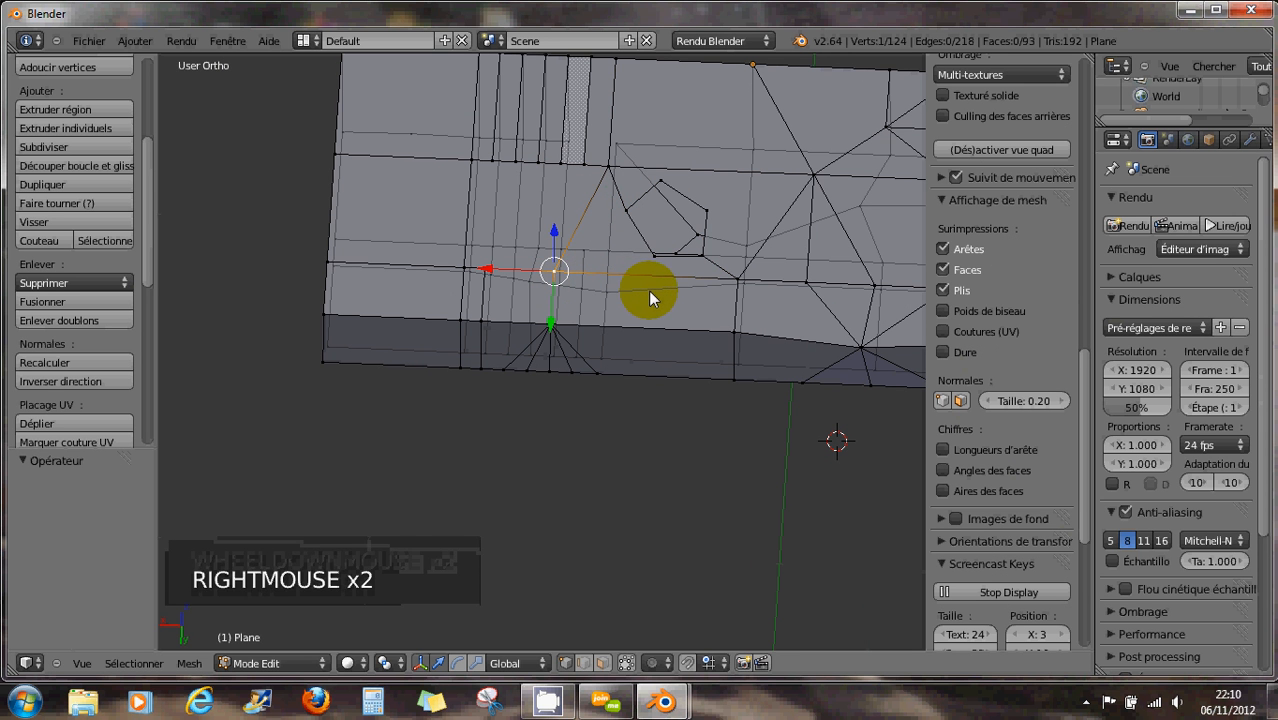
pyautogui.scroll(-1, 648, 290)
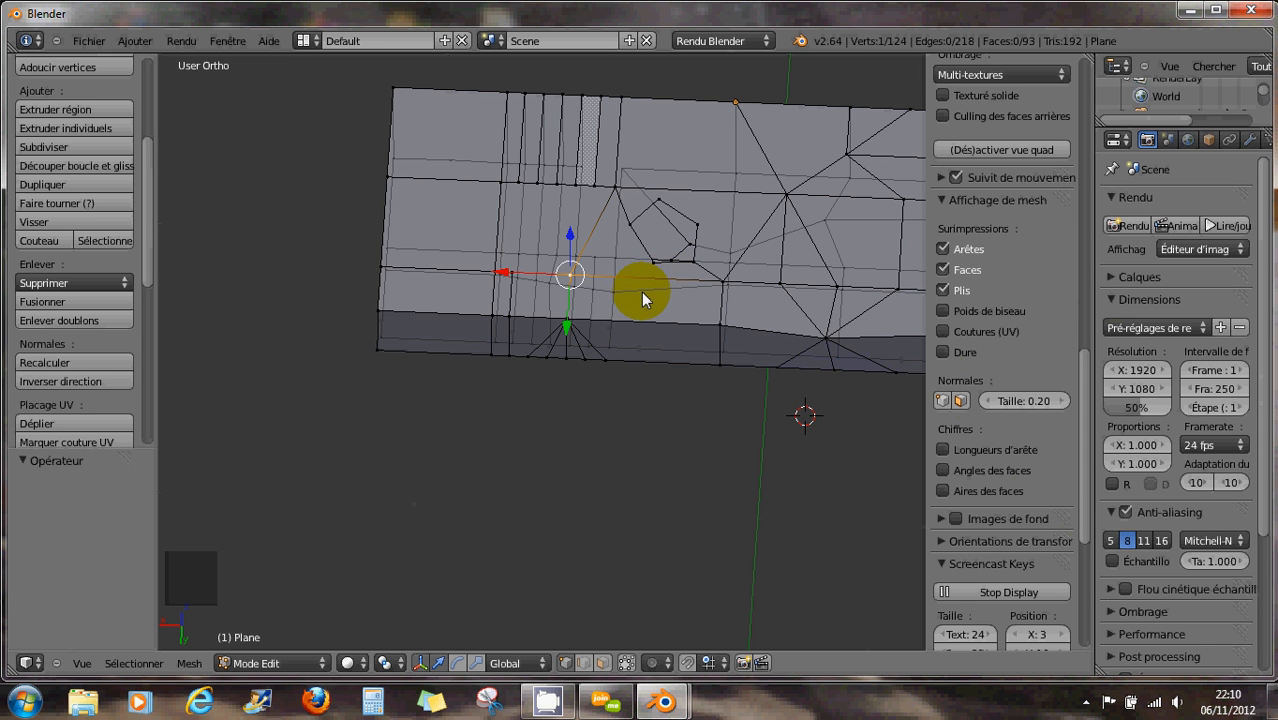
pyautogui.hotkey('alt', 'm')
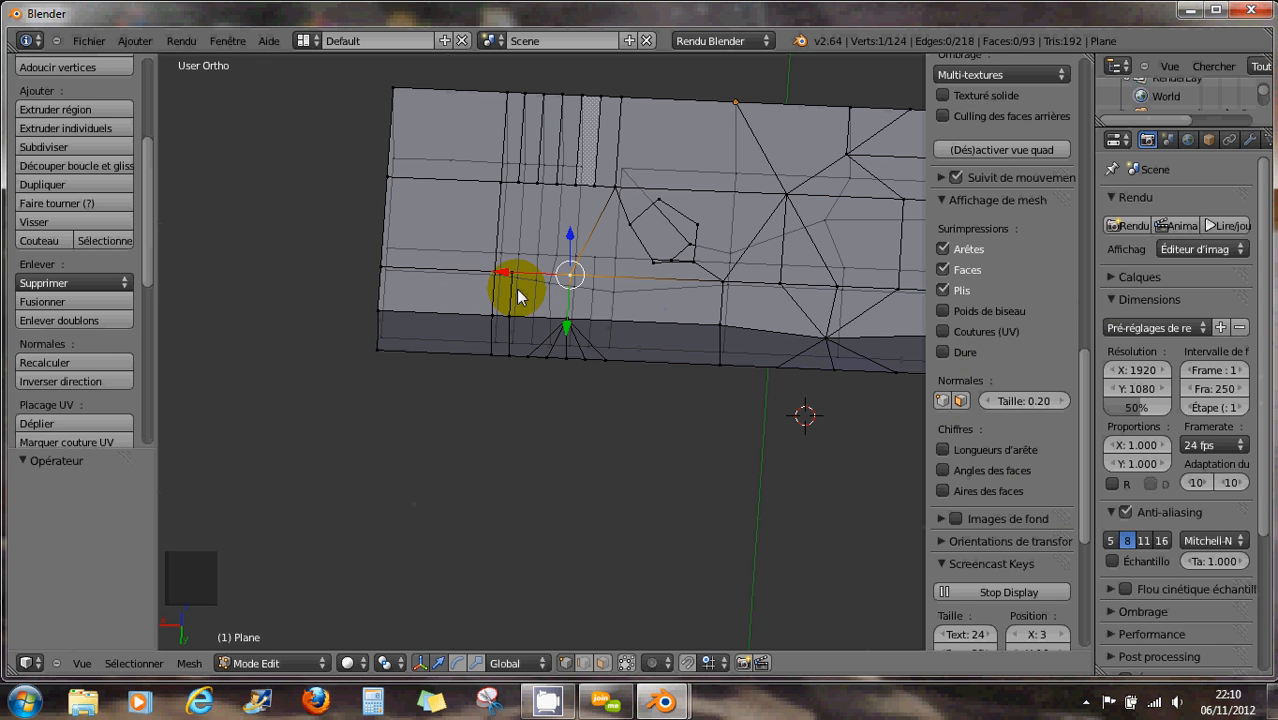
pyautogui.moveTo(638, 249); pyautogui.dragTo(430, 184, button='middle')
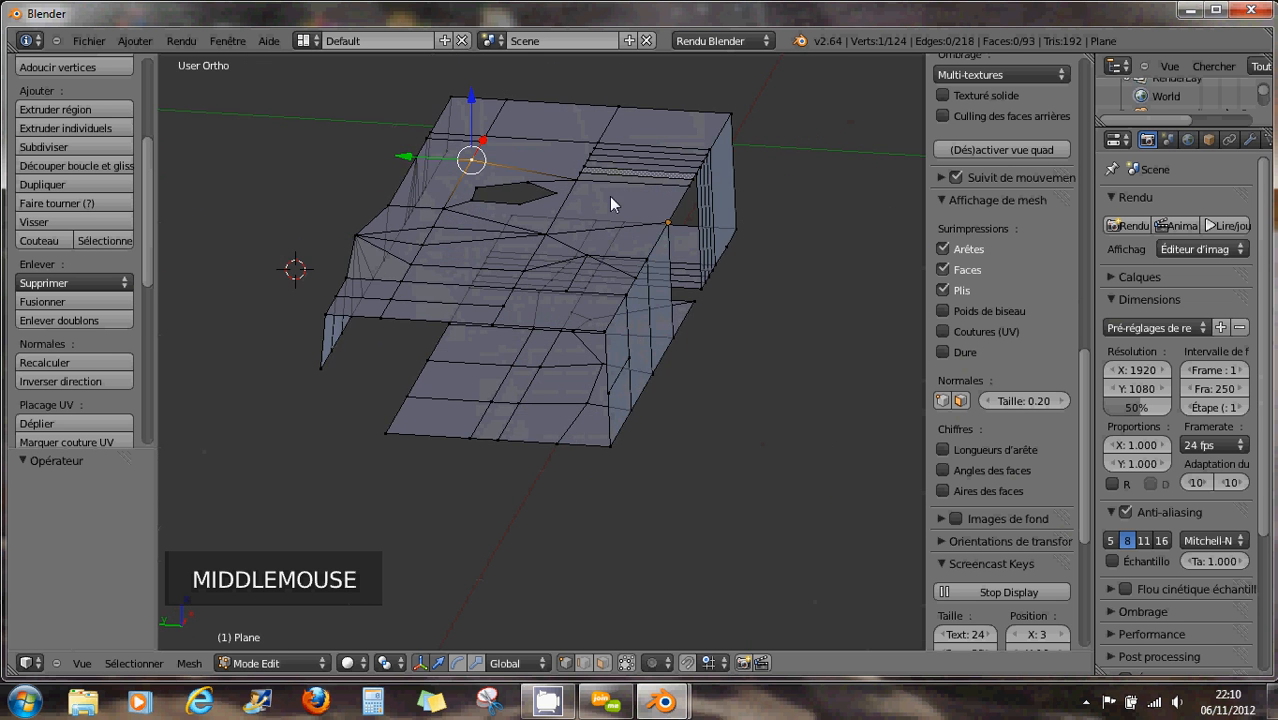
pyautogui.moveTo(610, 203); pyautogui.dragTo(429, 227, button='middle')
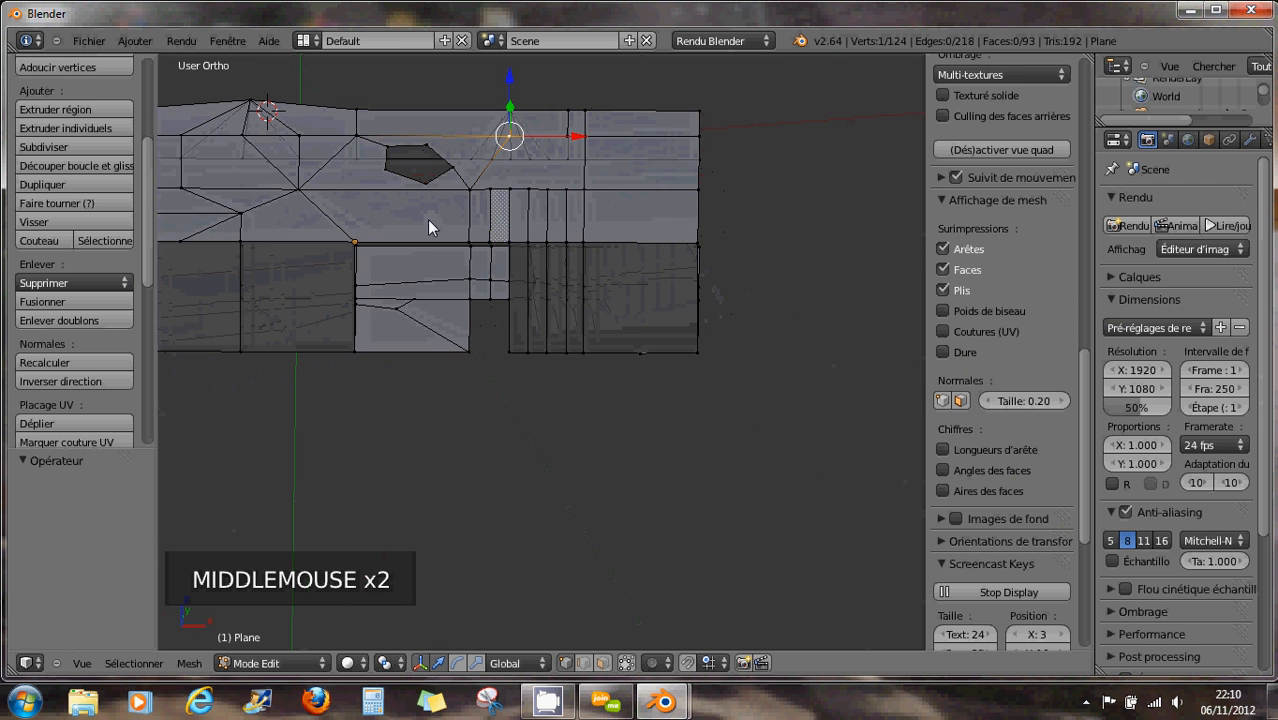
# - In edge selection mode, limit selection to visible geometry and select the three adjacent vertical wall edges beginning at the border of the open gap
pyautogui.click(584, 663)
pyautogui.rightClick(505, 303)
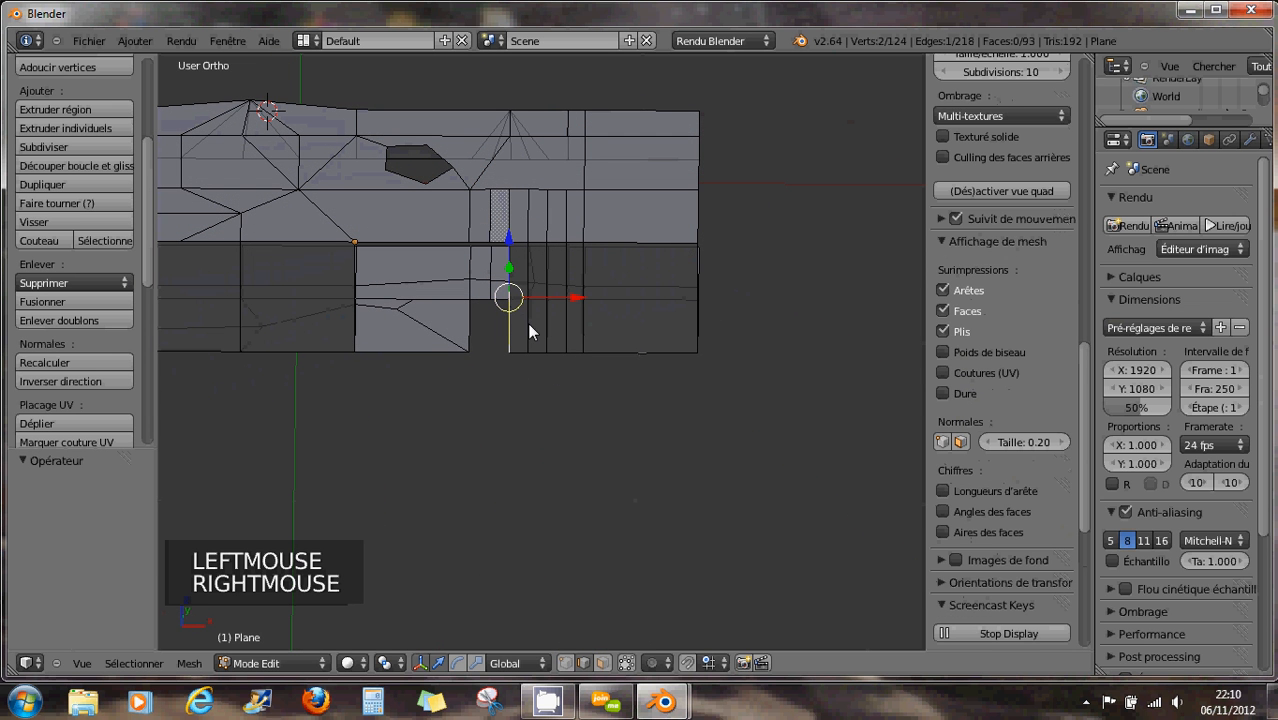
pyautogui.keyDown('shift'); pyautogui.rightClick(528, 322); pyautogui.keyUp('shift')
pyautogui.keyDown('shift'); pyautogui.rightClick(550, 328); pyautogui.keyUp('shift')
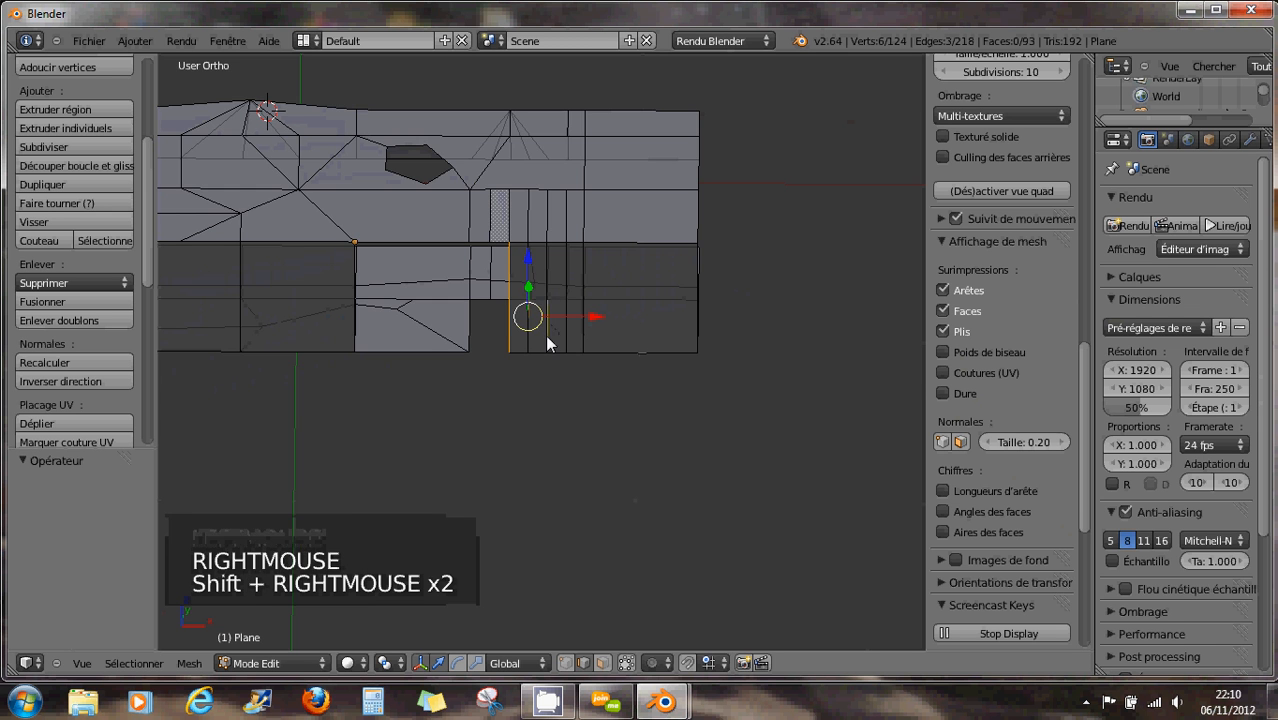
pyautogui.scroll(5, 547, 343)
pyautogui.moveTo(545, 351); pyautogui.dragTo(566, 367, button='middle')
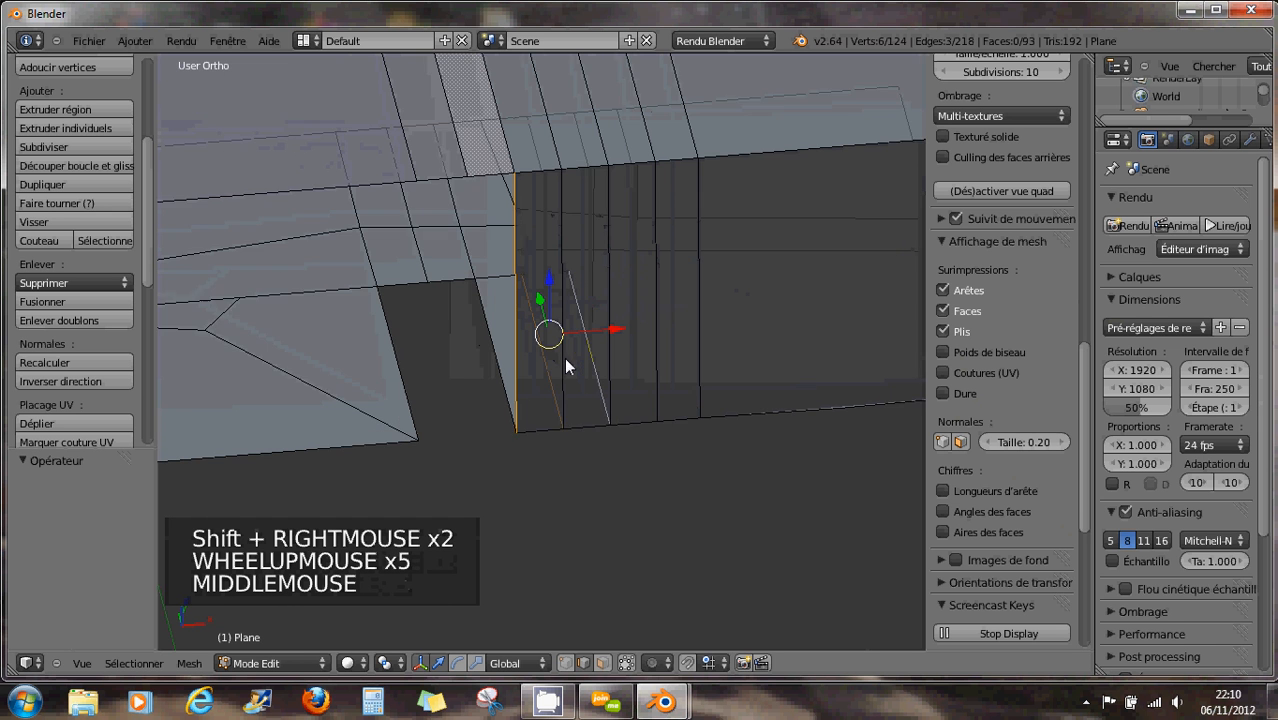
pyautogui.click(626, 662)
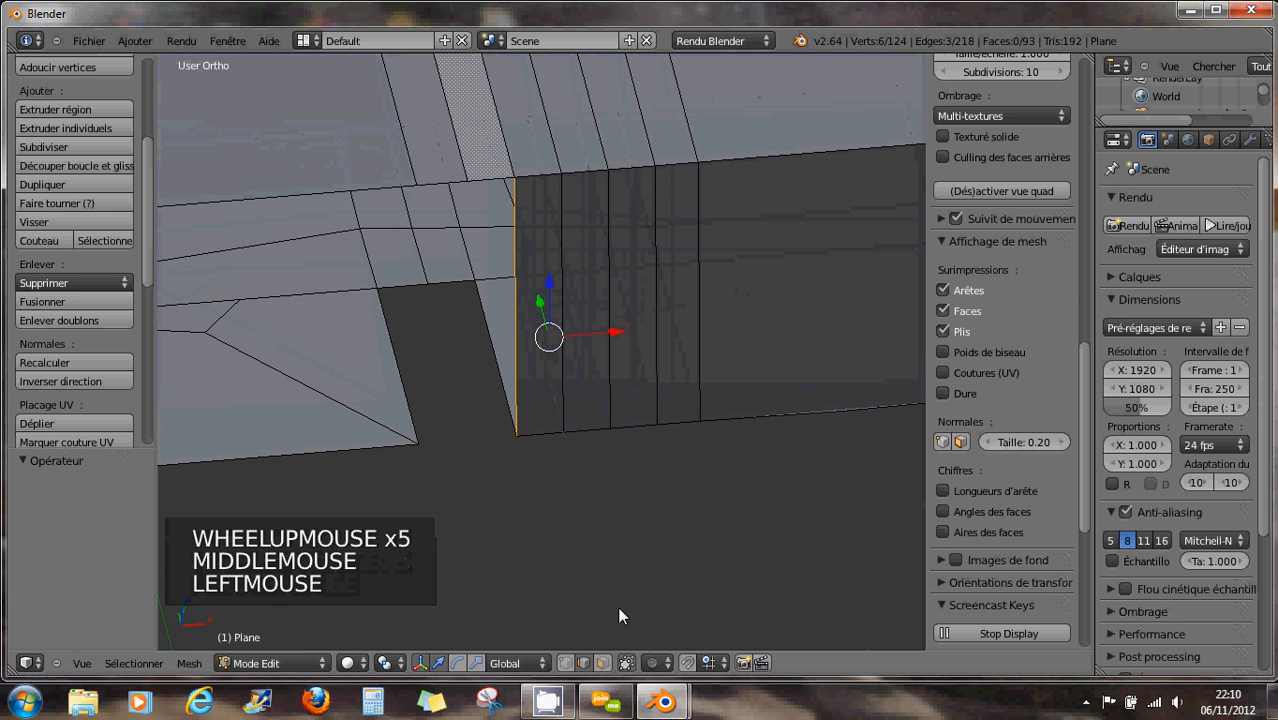
pyautogui.rightClick(527, 394)
pyautogui.keyDown('shift'); pyautogui.rightClick(560, 384); pyautogui.keyUp('shift')
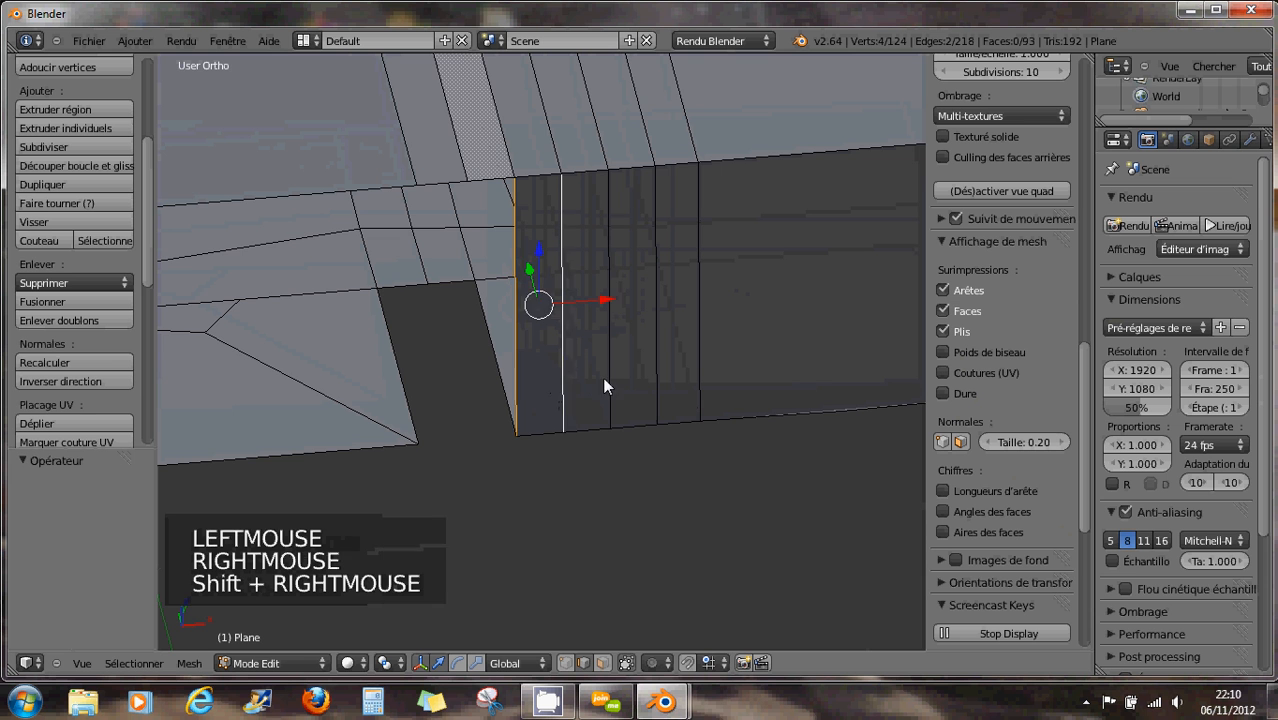
pyautogui.keyDown('shift'); pyautogui.rightClick(605, 386); pyautogui.keyUp('shift')
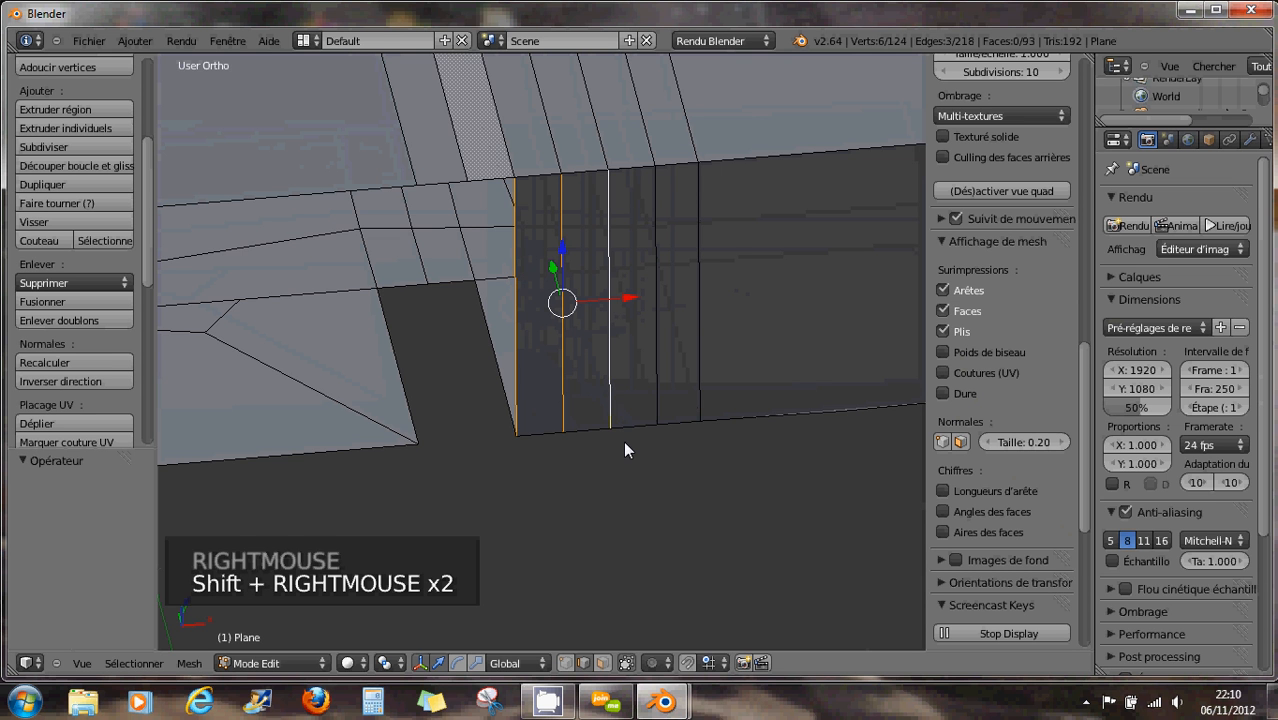
# - Try merging the three selected wall edges with the Collapse (Replier) option, inspect the shape, and undo the merge
pyautogui.hotkey('alt', 'm')
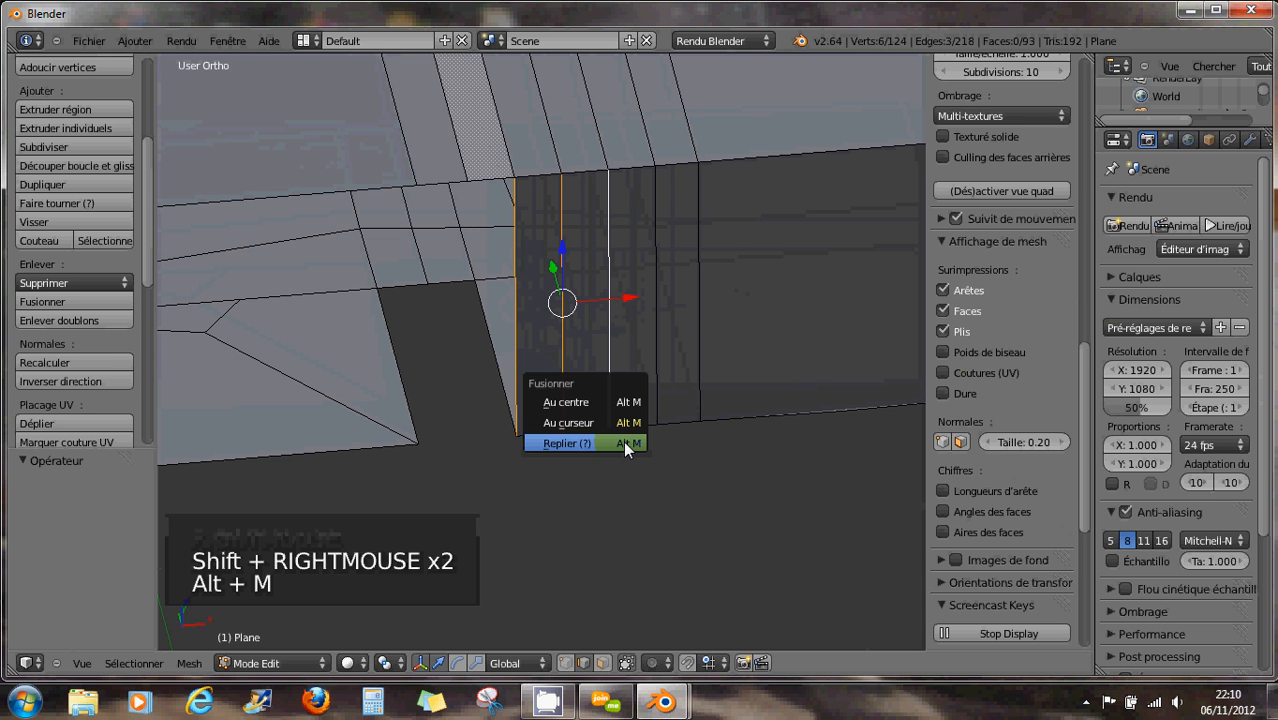
pyautogui.click(565, 442)
pyautogui.moveTo(578, 418); pyautogui.dragTo(599, 398, button='middle')
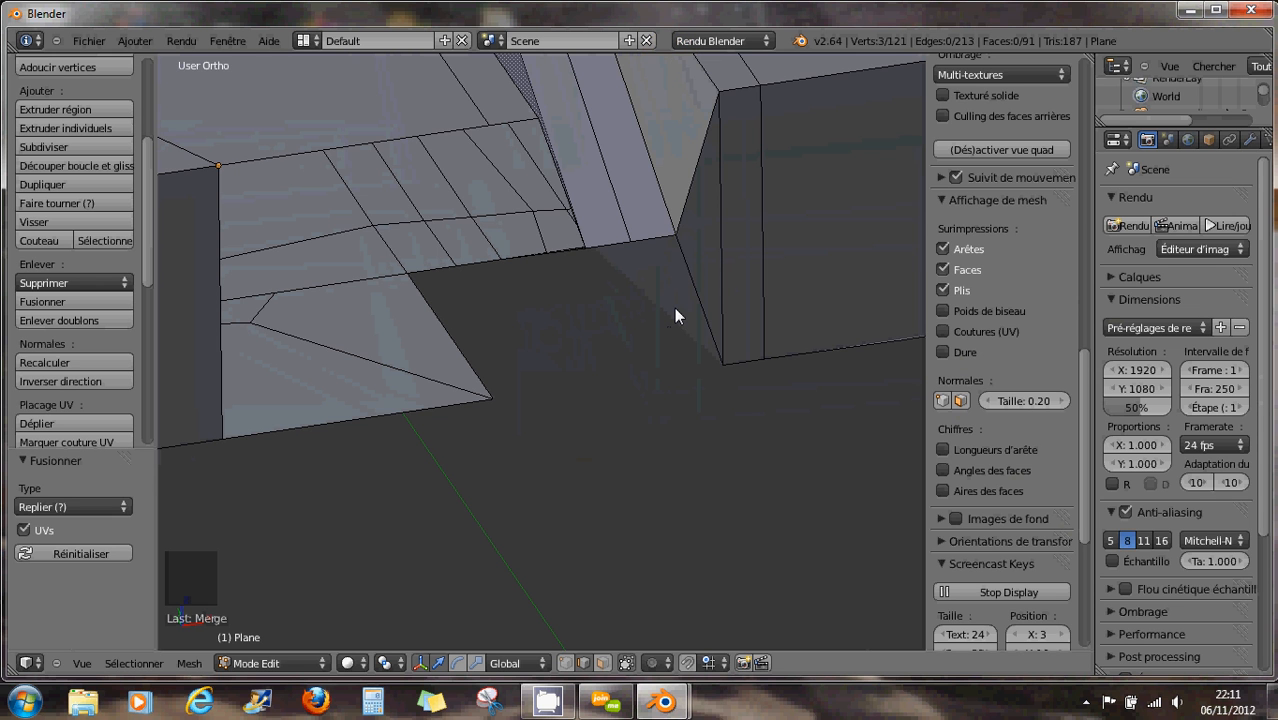
pyautogui.hotkey('ctrl', 'z')
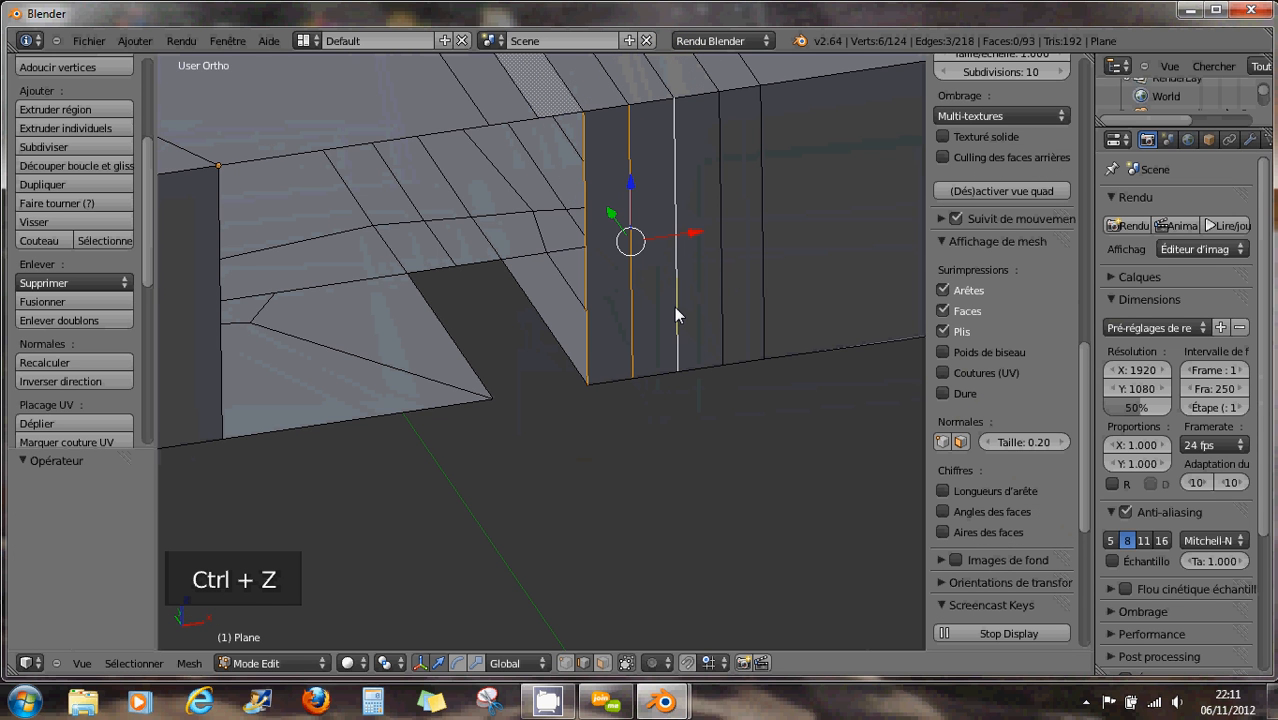
# - Try merging the three selected wall edges at their centre (Au centre), inspect the shape, and undo the merge
pyautogui.hotkey('alt', 'm')
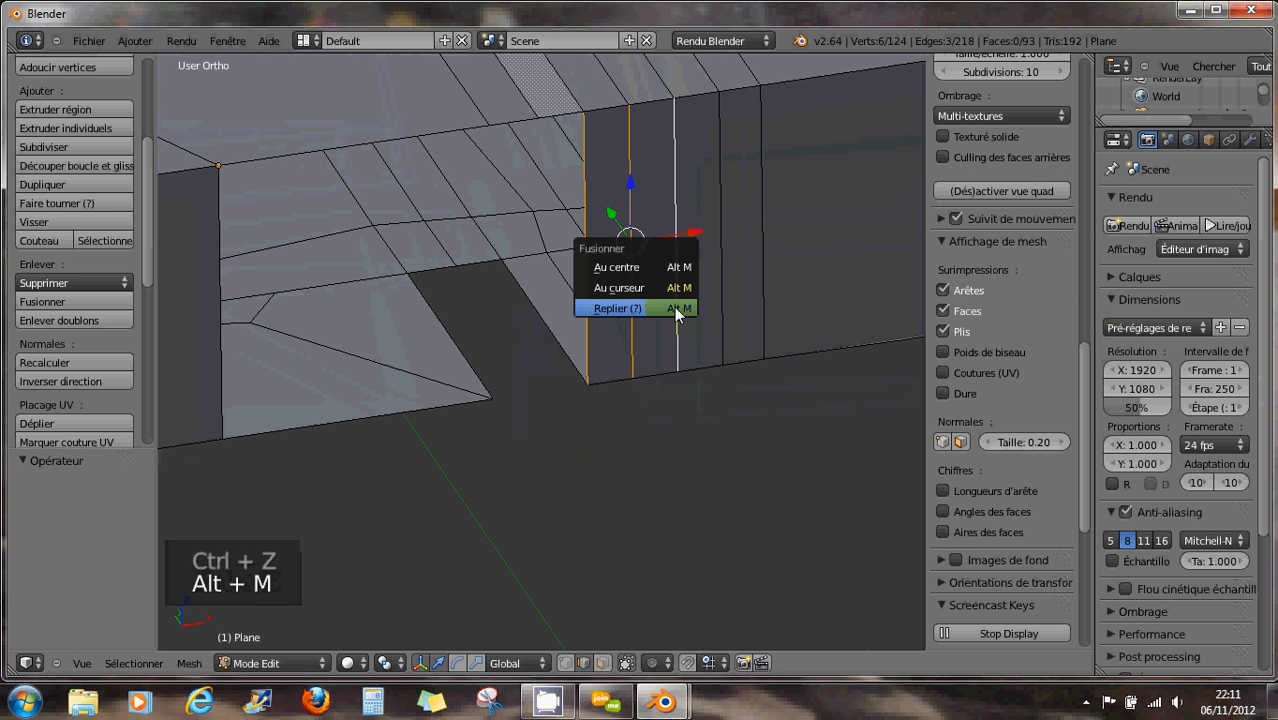
pyautogui.click(636, 270)
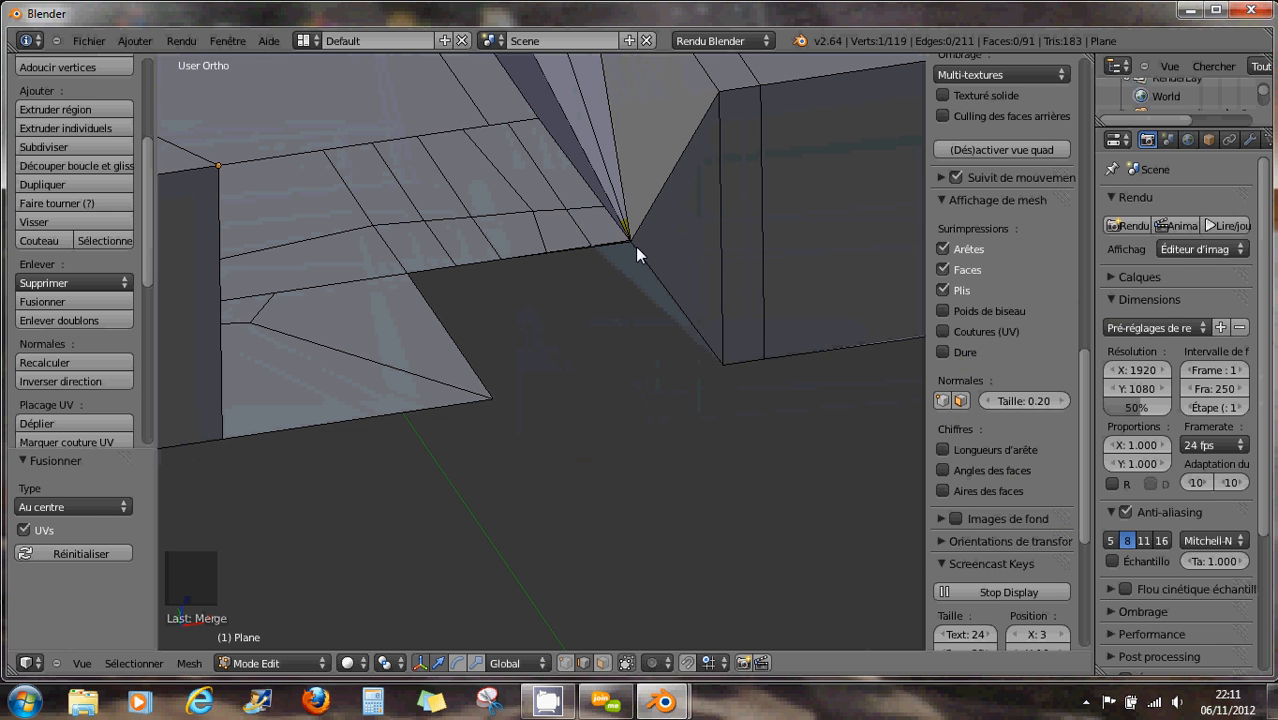
pyautogui.moveTo(653, 290); pyautogui.dragTo(616, 299, button='middle')
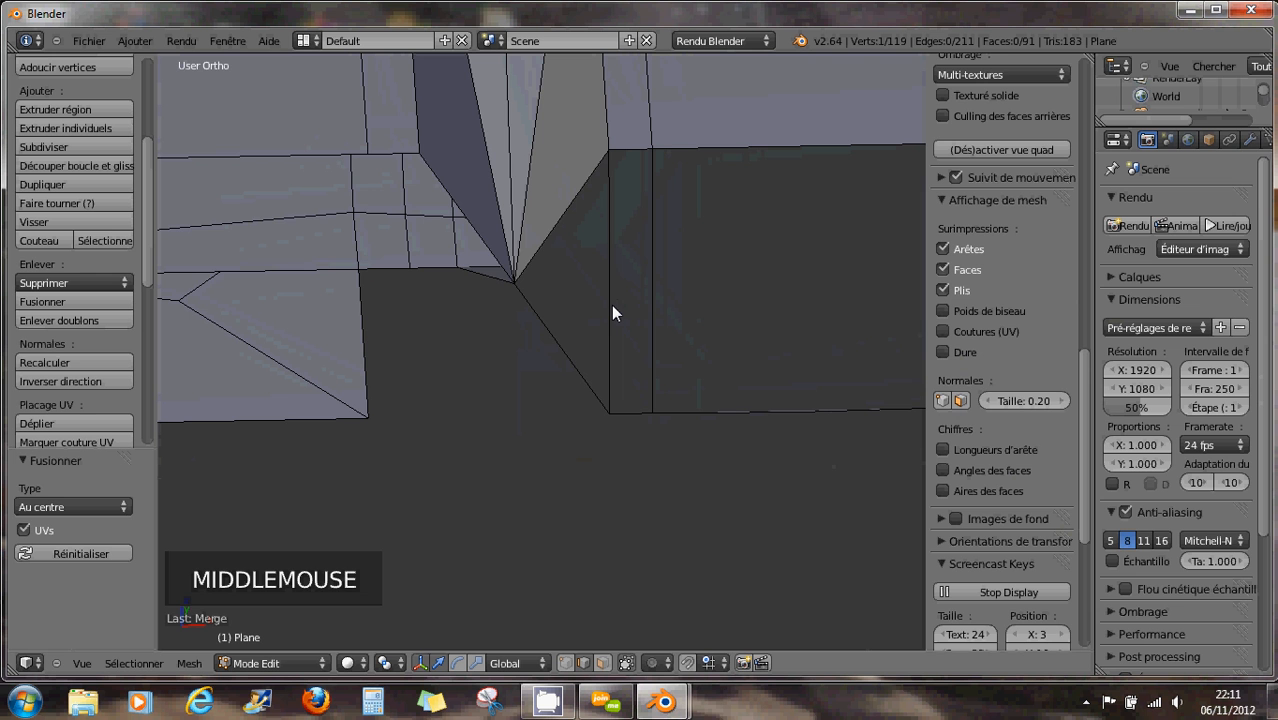
pyautogui.hotkey('ctrl', 'z')
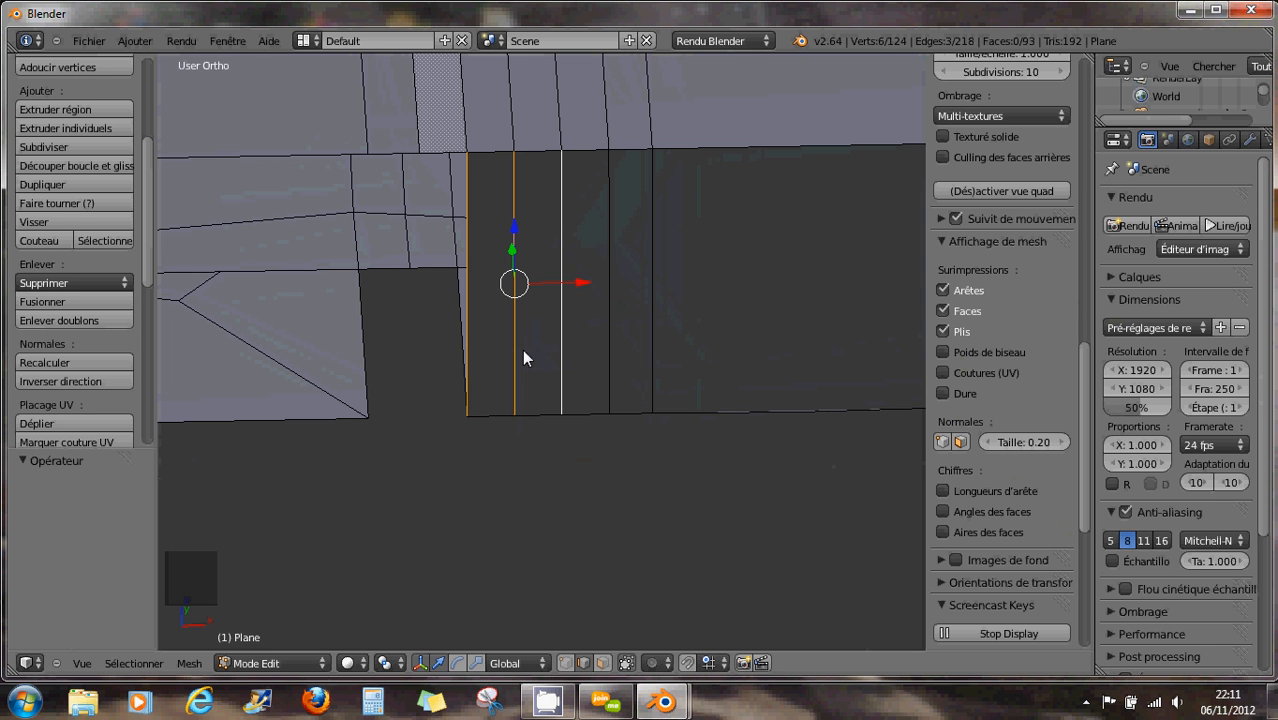
# - Try merging the three selected wall edges at the 3D cursor (Au curseur), inspect the shape, and undo the merge
pyautogui.hotkey('alt', 'm')
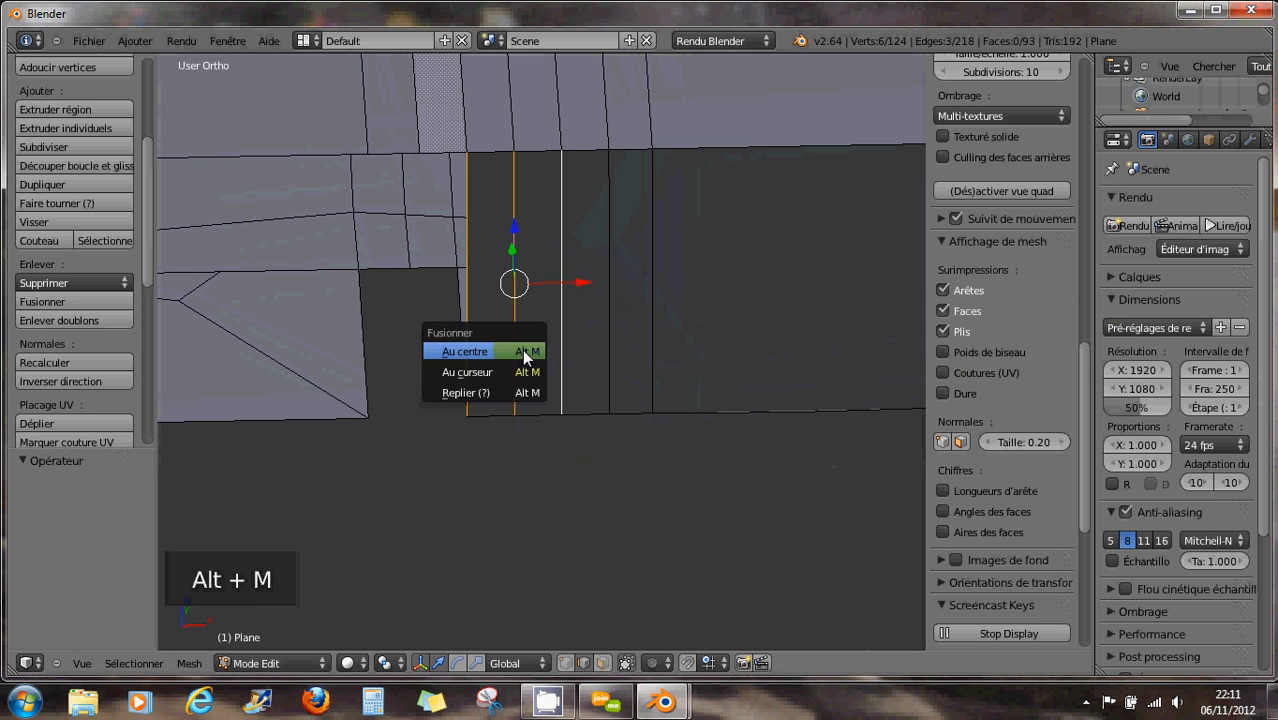
pyautogui.click(494, 371)
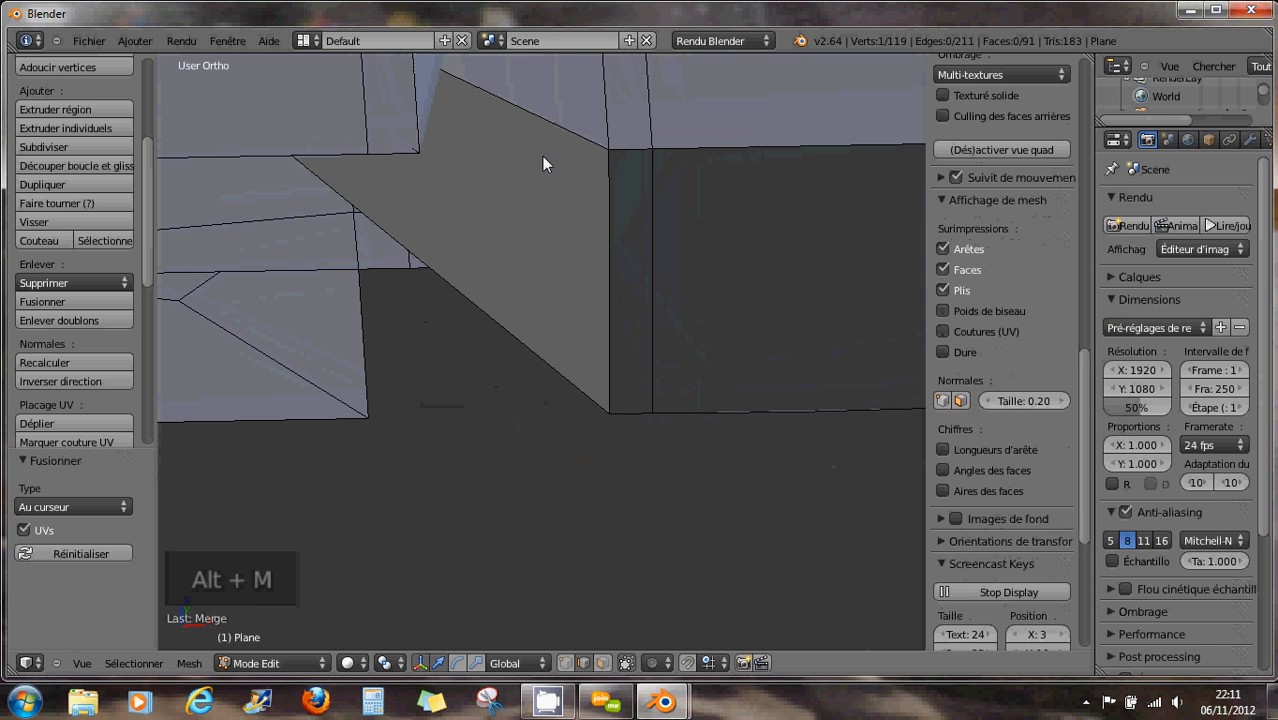
pyautogui.scroll(-3, 518, 296)
pyautogui.moveTo(520, 292); pyautogui.dragTo(340, 122, button='middle')
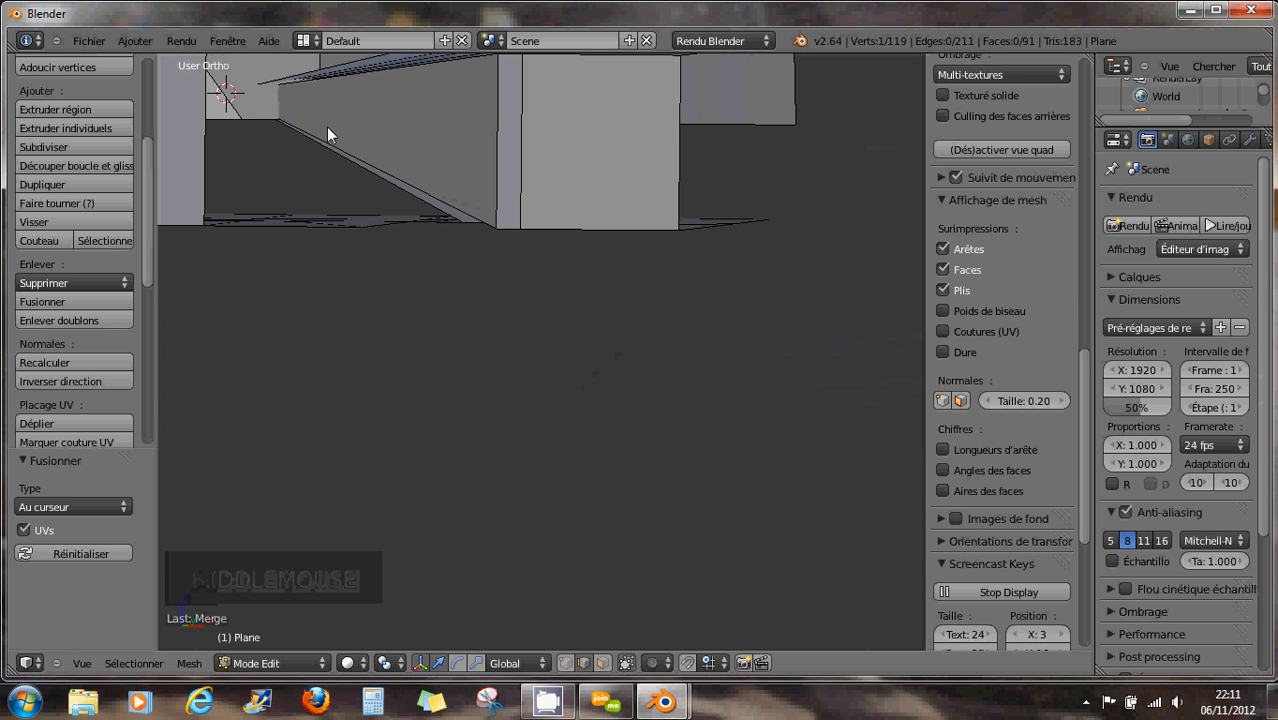
pyautogui.hotkey('ctrl', 'z')
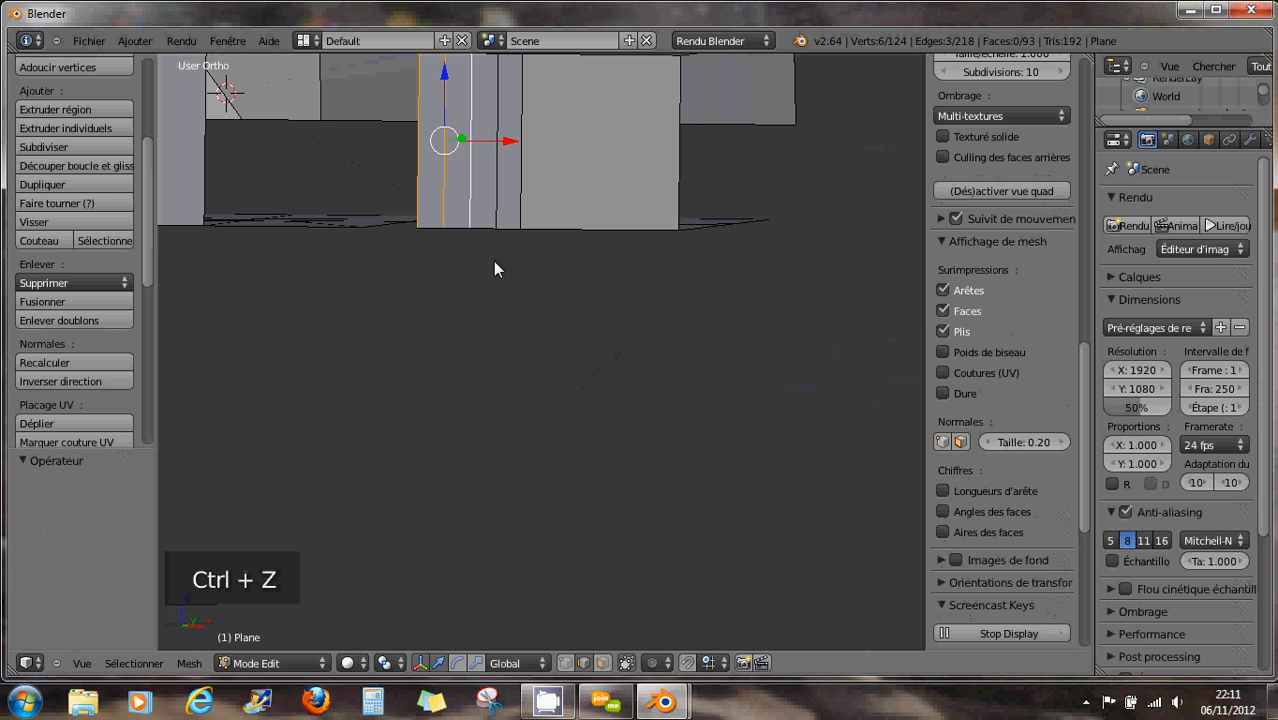
# - Merge the three selected vertical wall edges with the Collapse (Replier) option
pyautogui.scroll(-2, 474, 251)
pyautogui.moveTo(474, 251); pyautogui.dragTo(502, 302, button='middle')
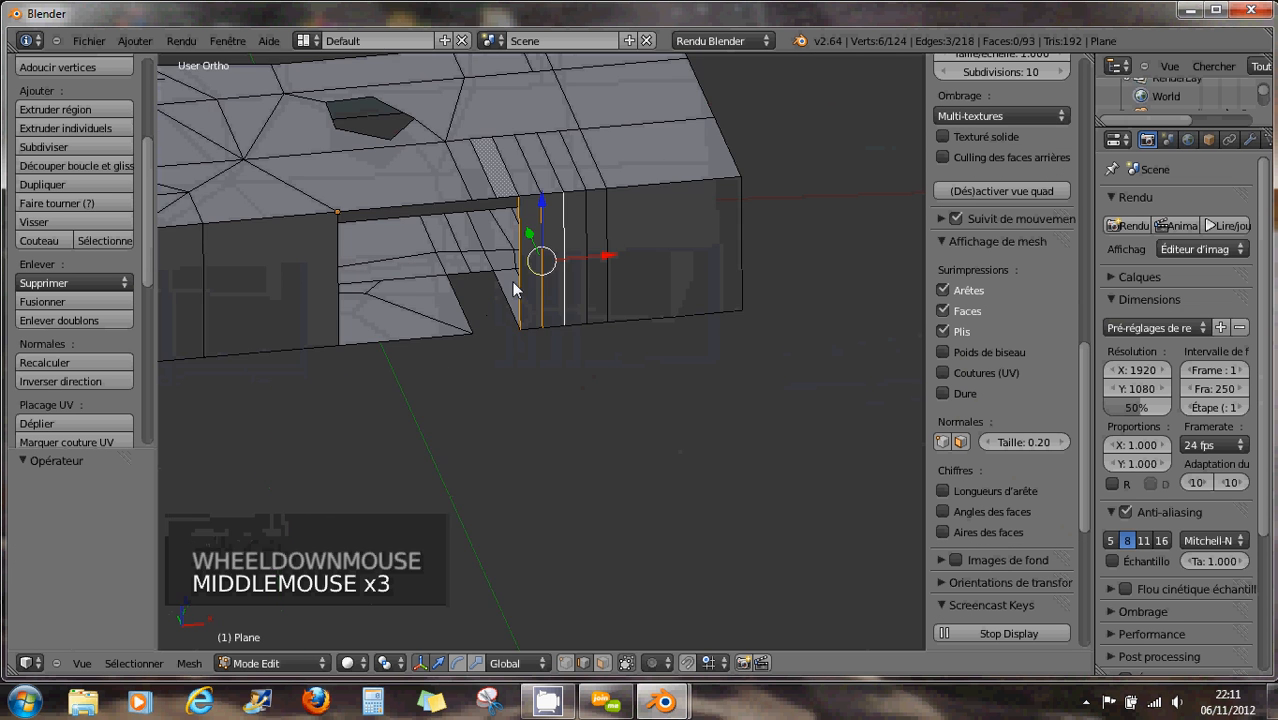
pyautogui.scroll(1, 506, 298)
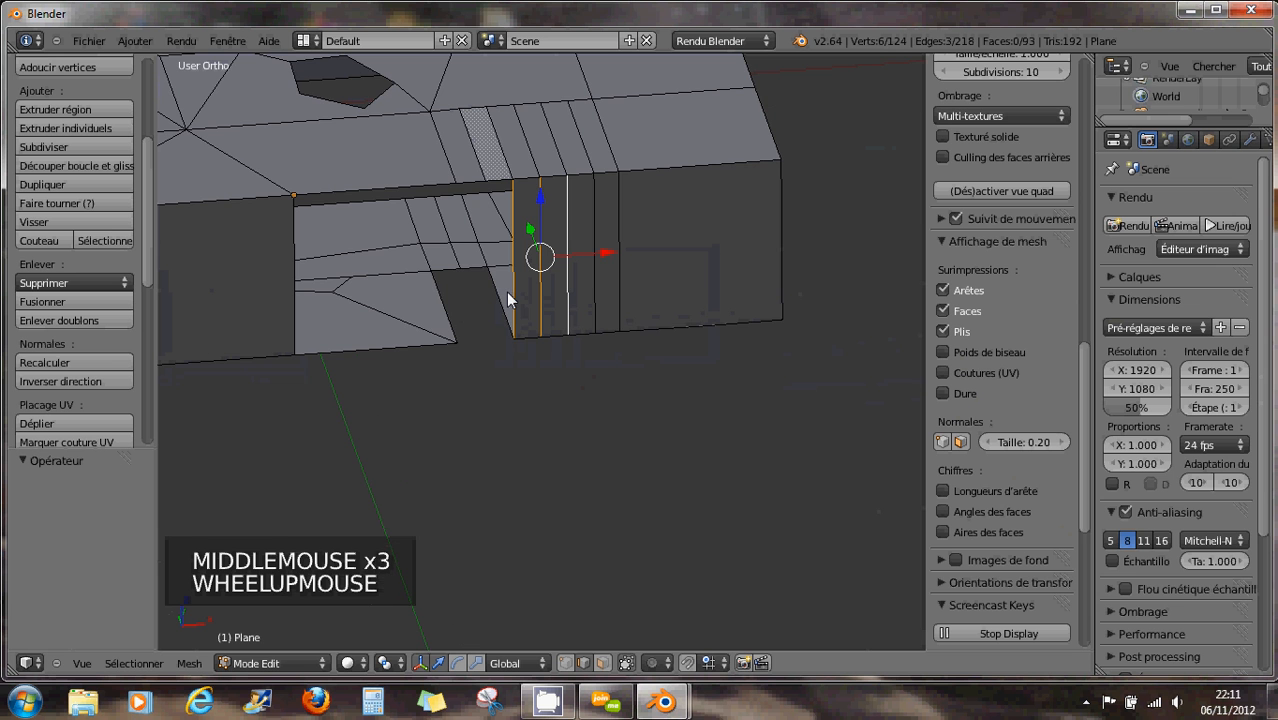
pyautogui.hotkey('alt', 'm')
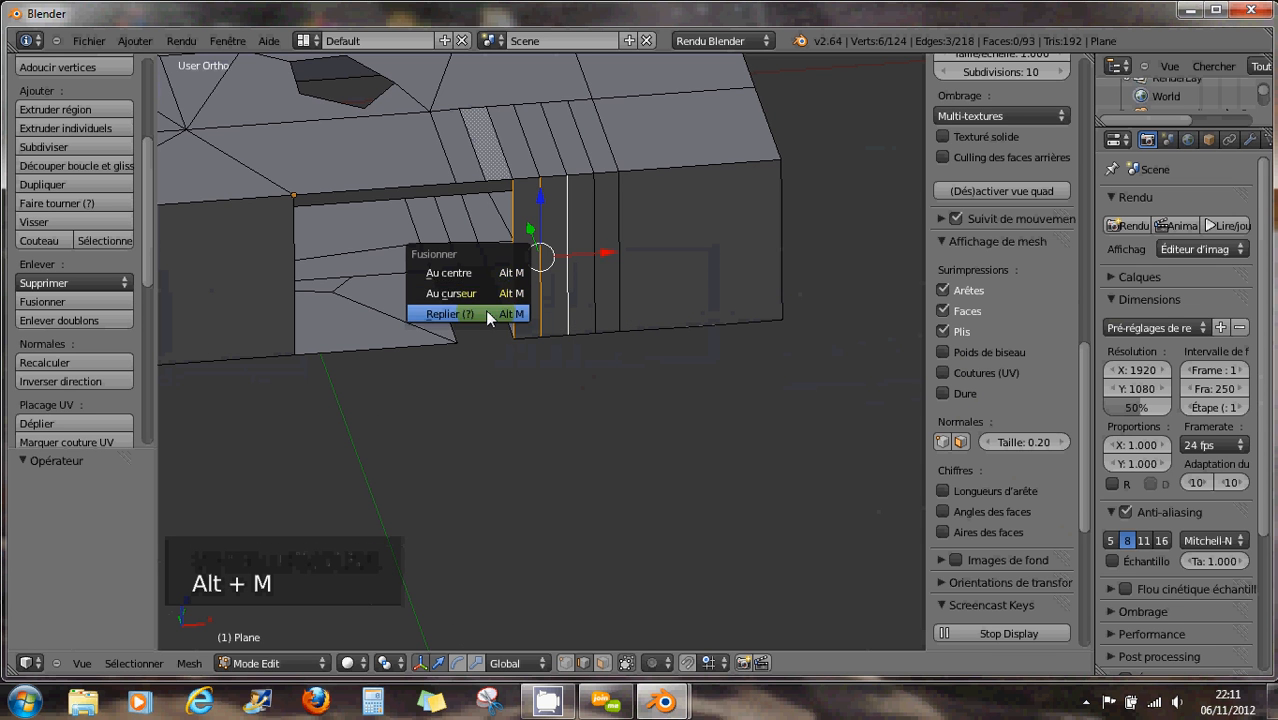
pyautogui.click(485, 312)
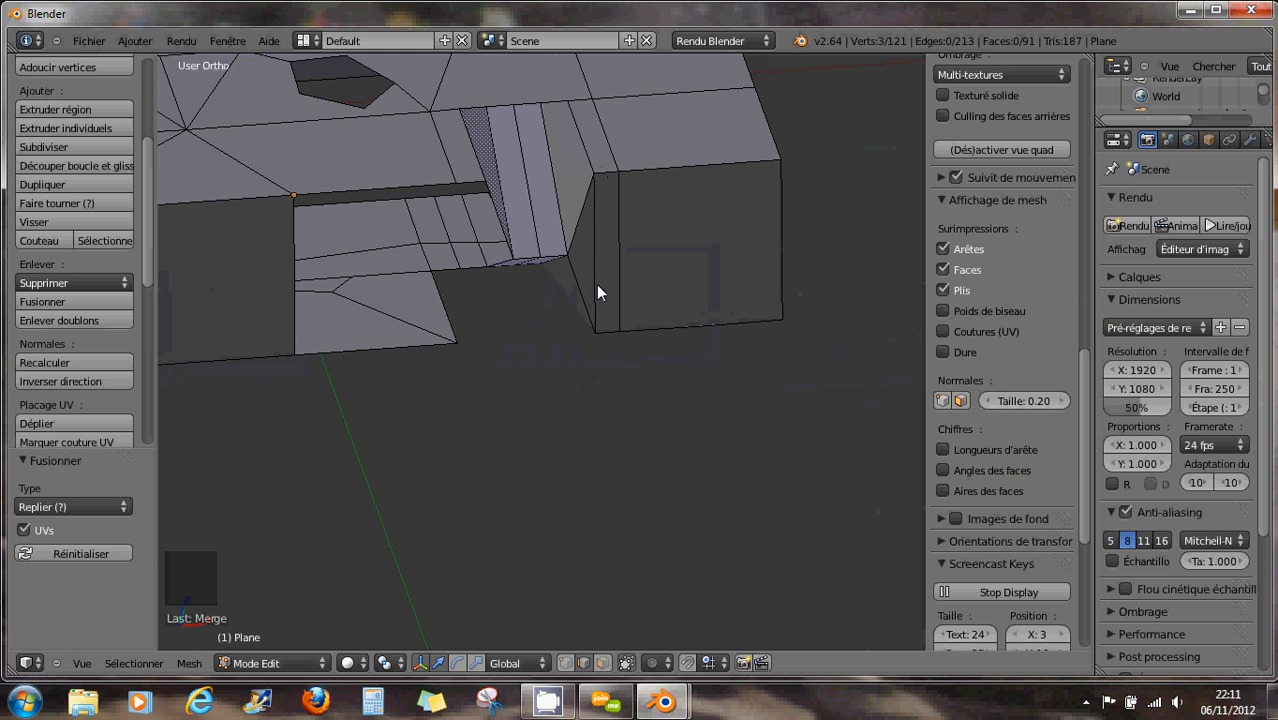
# - Examine the collapsed wall edges and the whole mesh from several angles and distances
pyautogui.scroll(-2, 599, 277)
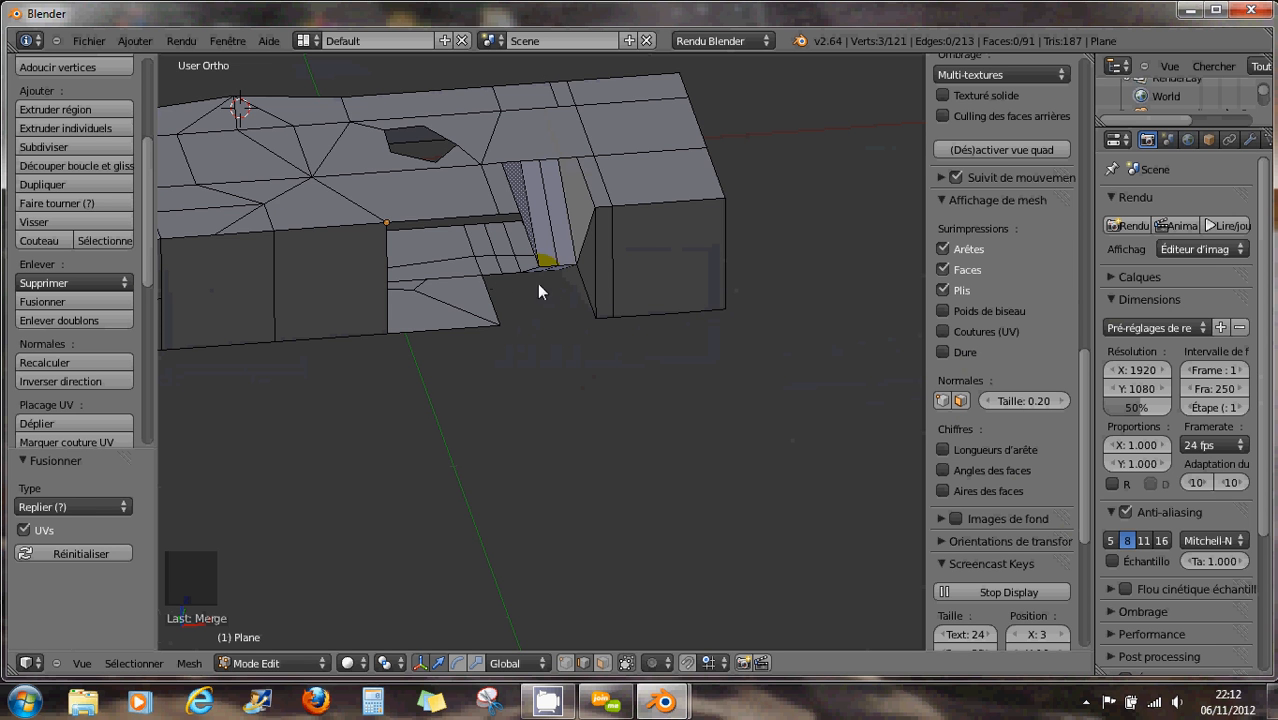
pyautogui.scroll(-1, 507, 318)
pyautogui.moveTo(481, 308); pyautogui.dragTo(518, 312, button='middle')
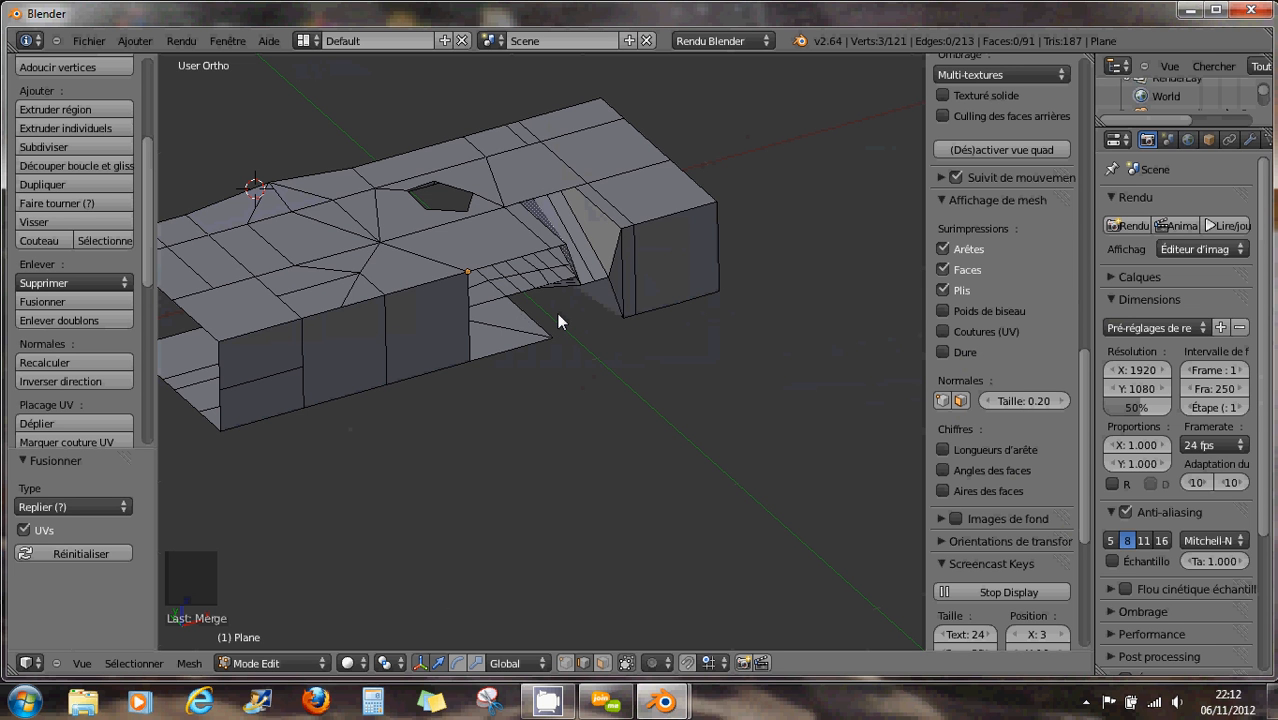
pyautogui.scroll(-1, 556, 313)
pyautogui.scroll(-1, 421, 308)
pyautogui.moveTo(419, 316); pyautogui.dragTo(452, 316, button='middle')
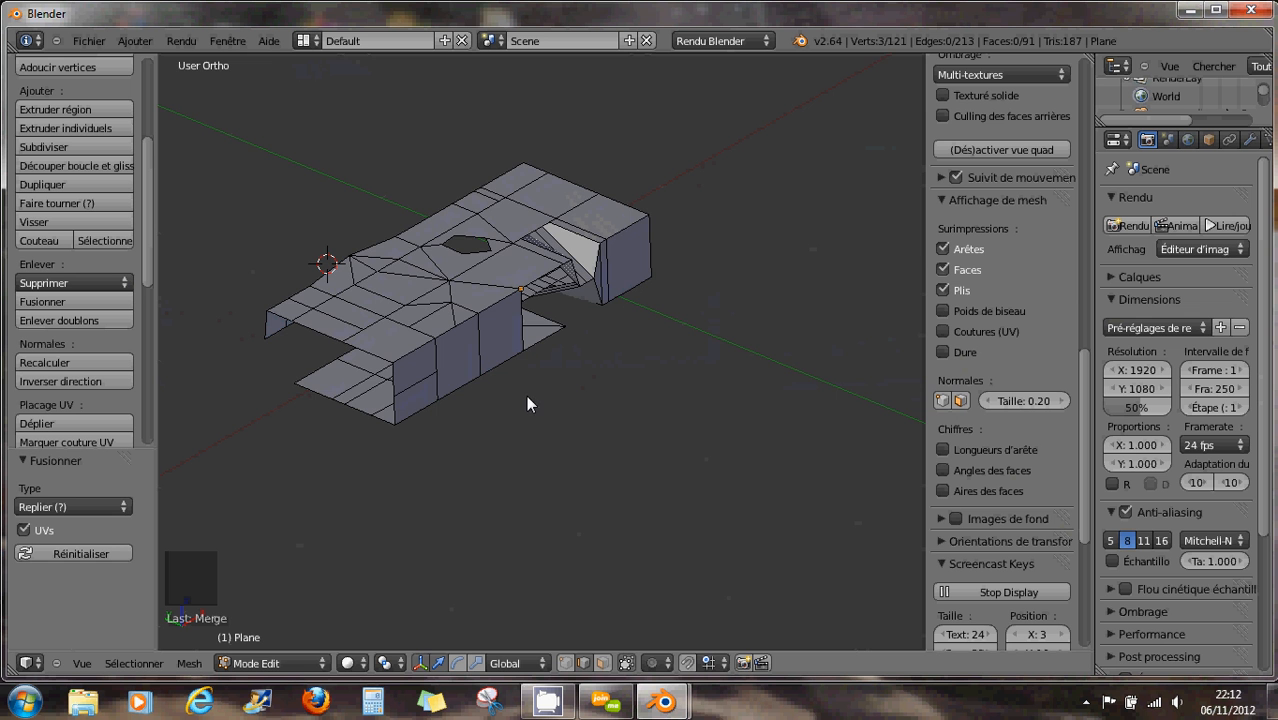
pyautogui.moveTo(528, 404); pyautogui.dragTo(480, 389, button='middle')
pyautogui.scroll(2, 500, 389)
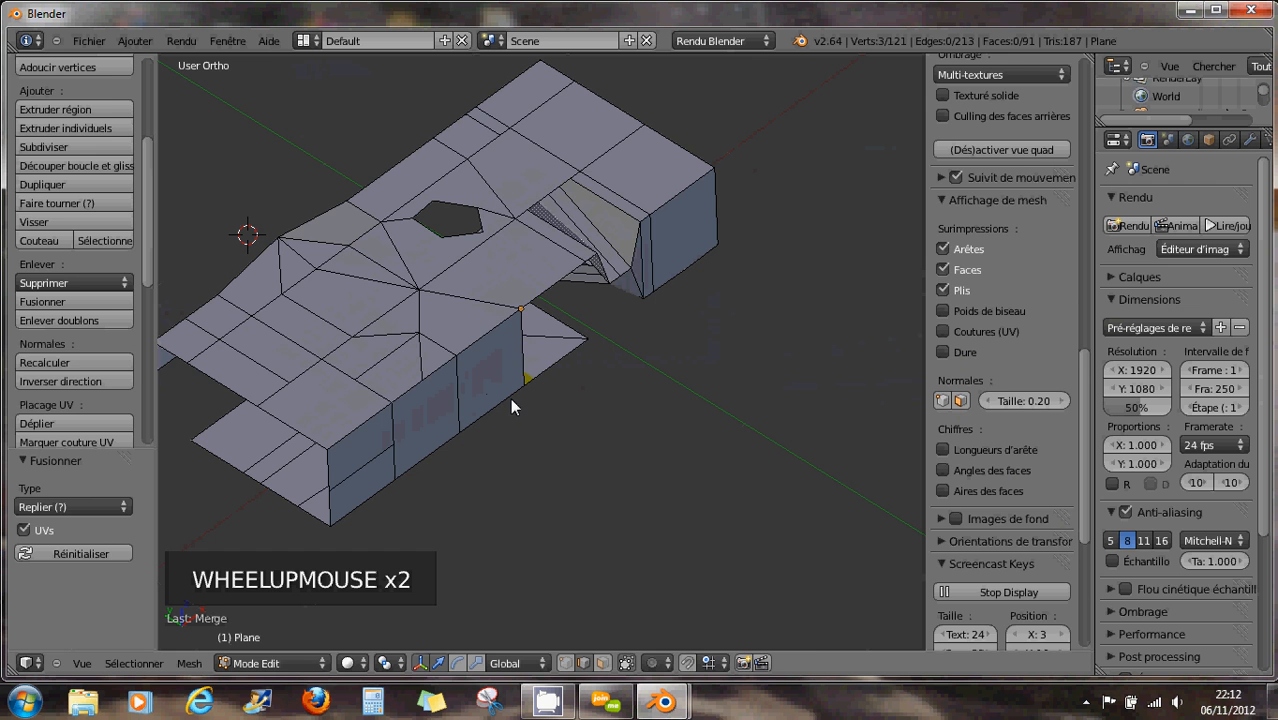
# - Return to Object Mode and delete the whole plane-based mesh object
pyautogui.press('Tab')
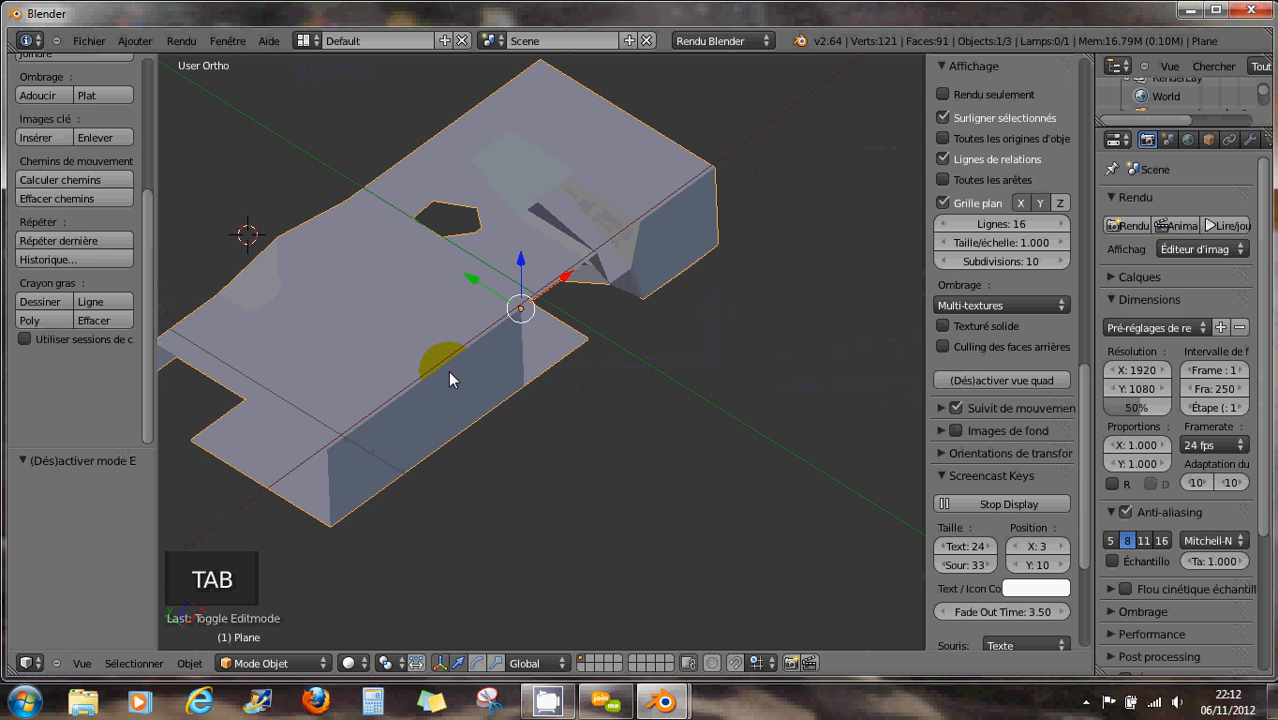
pyautogui.press('Delete')
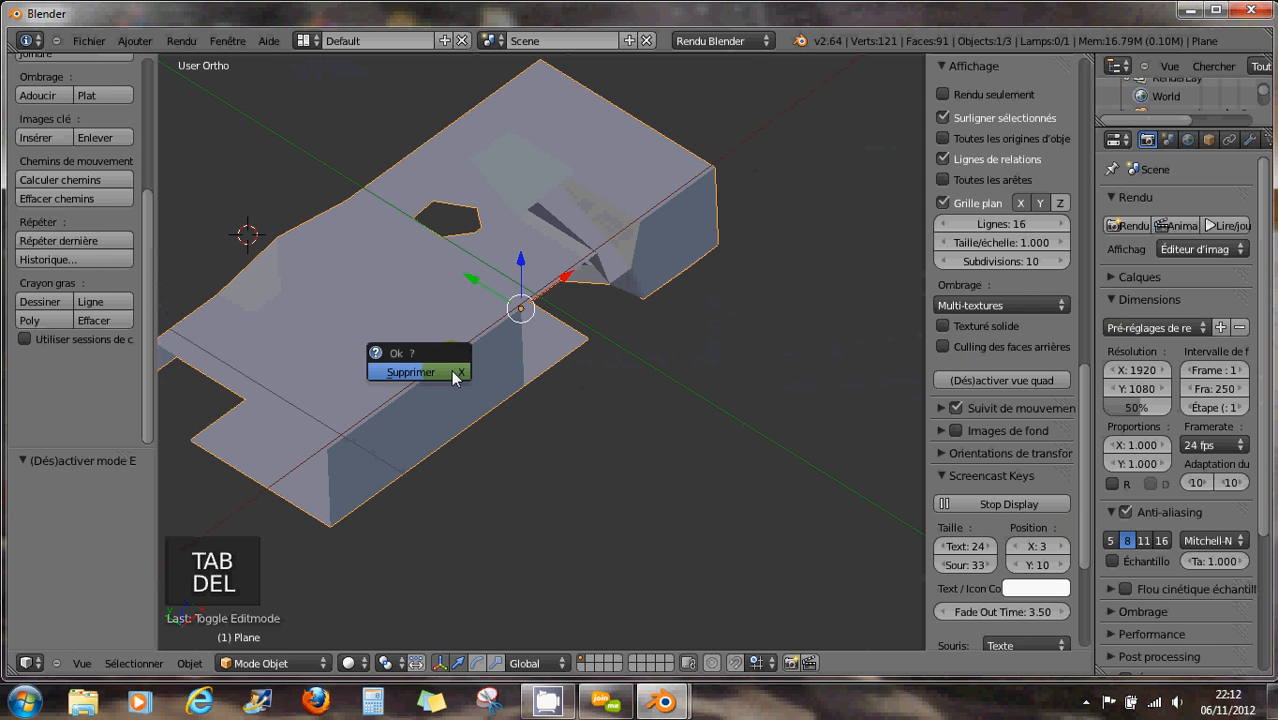
pyautogui.click(452, 370)
pyautogui.scroll(-3, 512, 339)
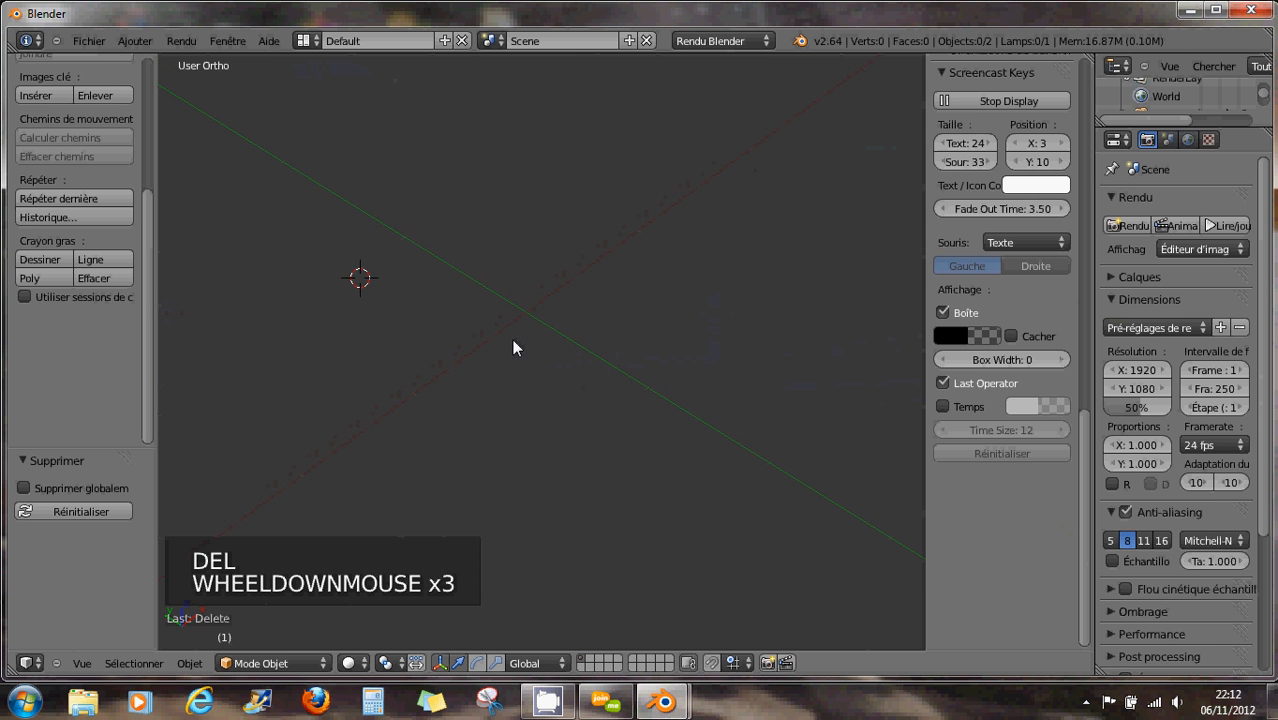
# - Add a new plane mesh at the 3D cursor and subdivide it in Edit Mode with 7 cuts
pyautogui.hotkey('shift', 'a')
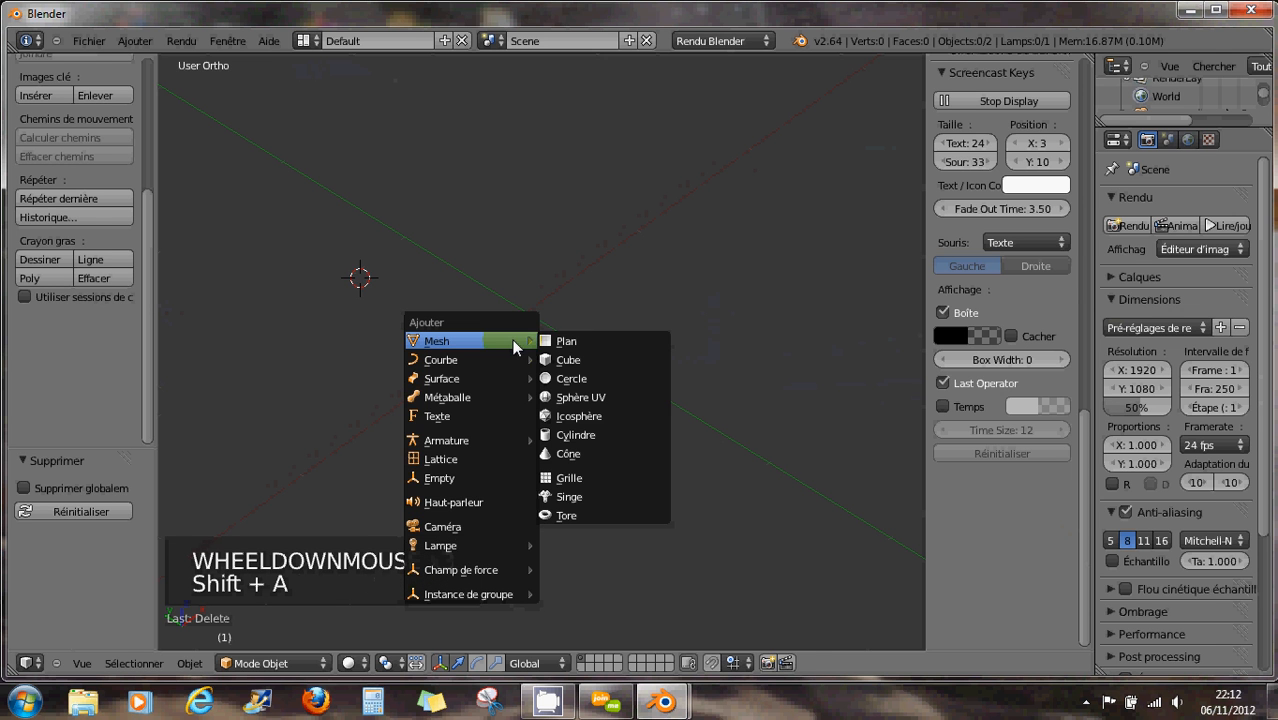
pyautogui.click(558, 341)
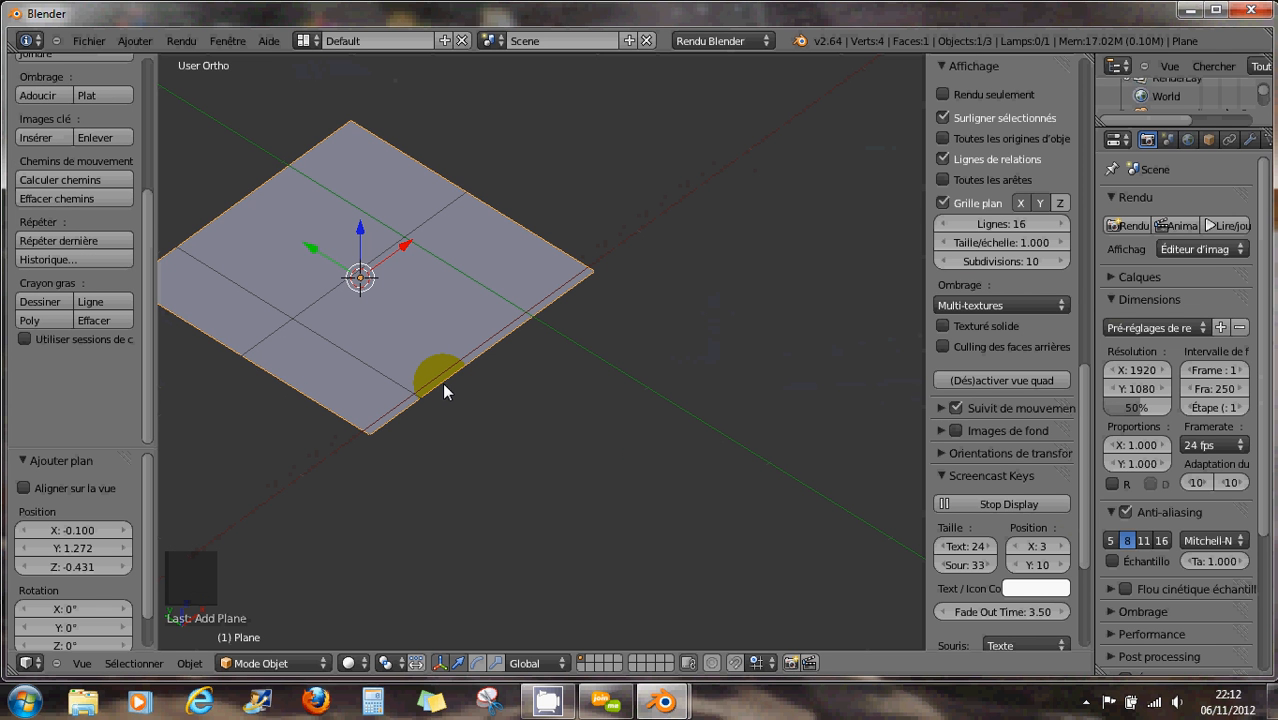
pyautogui.press('Tab')
pyautogui.press('w')
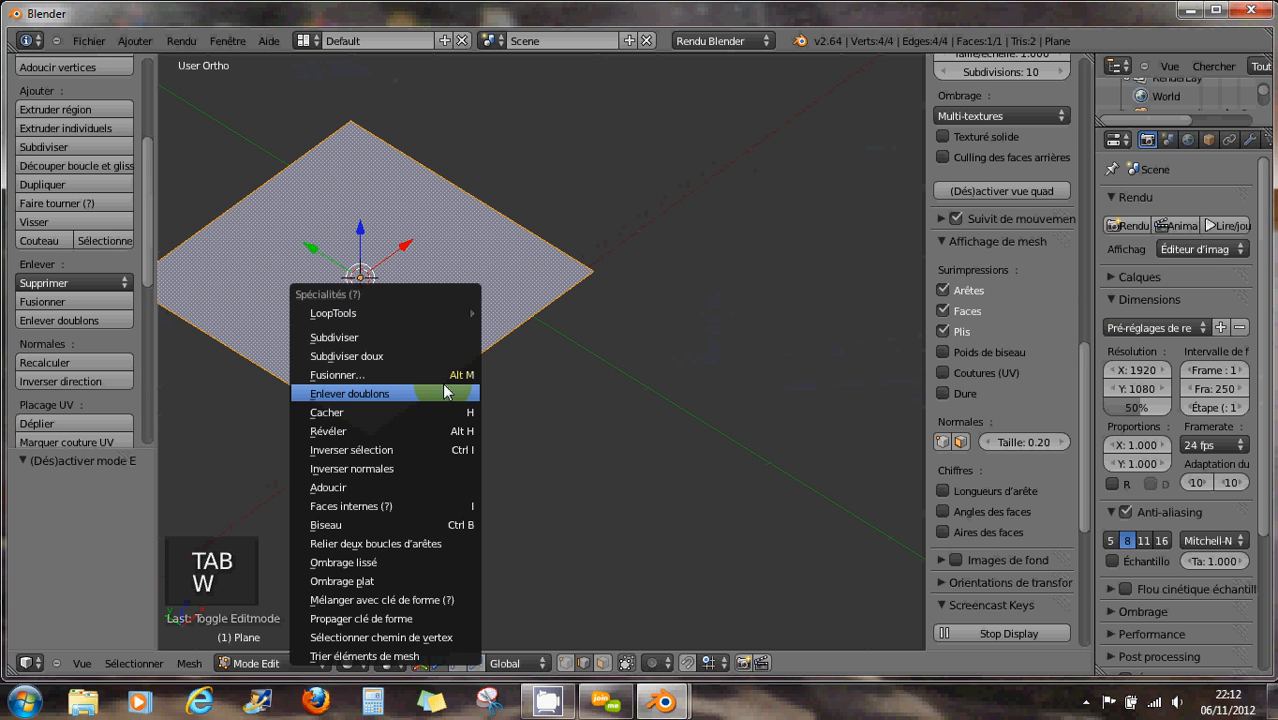
pyautogui.click(422, 338)
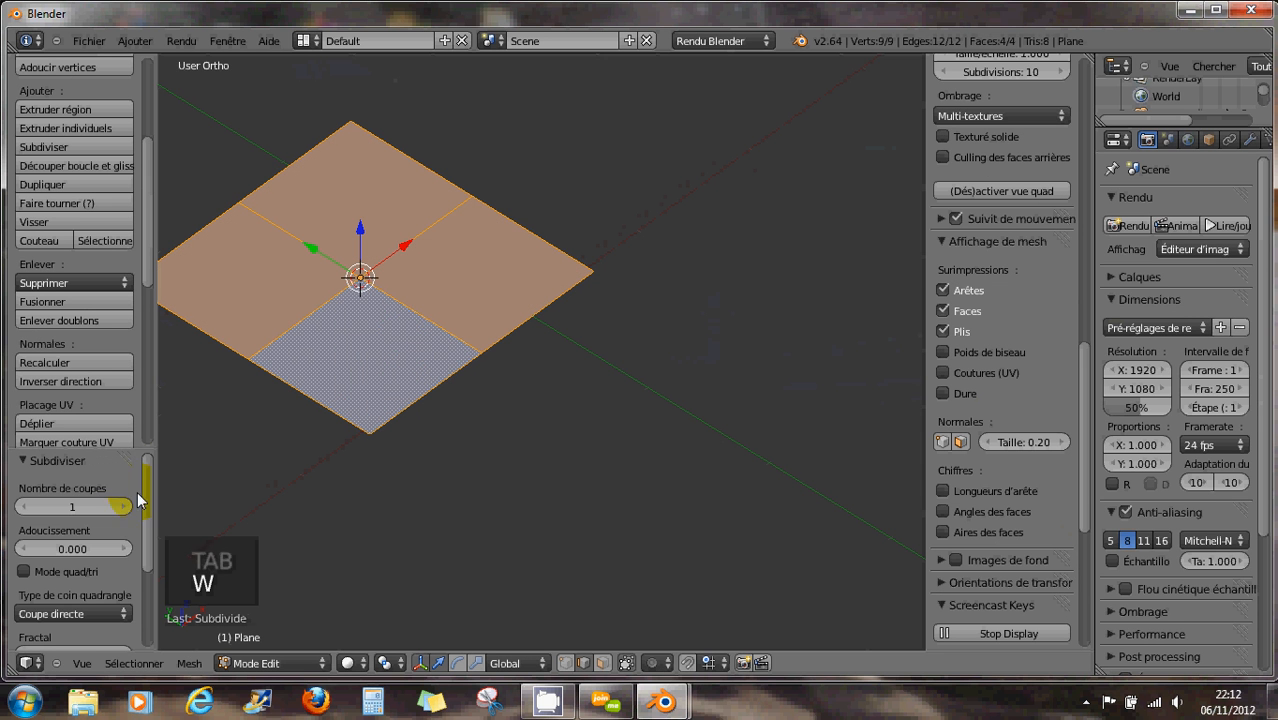
pyautogui.click(122, 508)
pyautogui.click(121, 505)
pyautogui.click(121, 505)
pyautogui.click(121, 505)
pyautogui.click(121, 505)
pyautogui.click(121, 505)
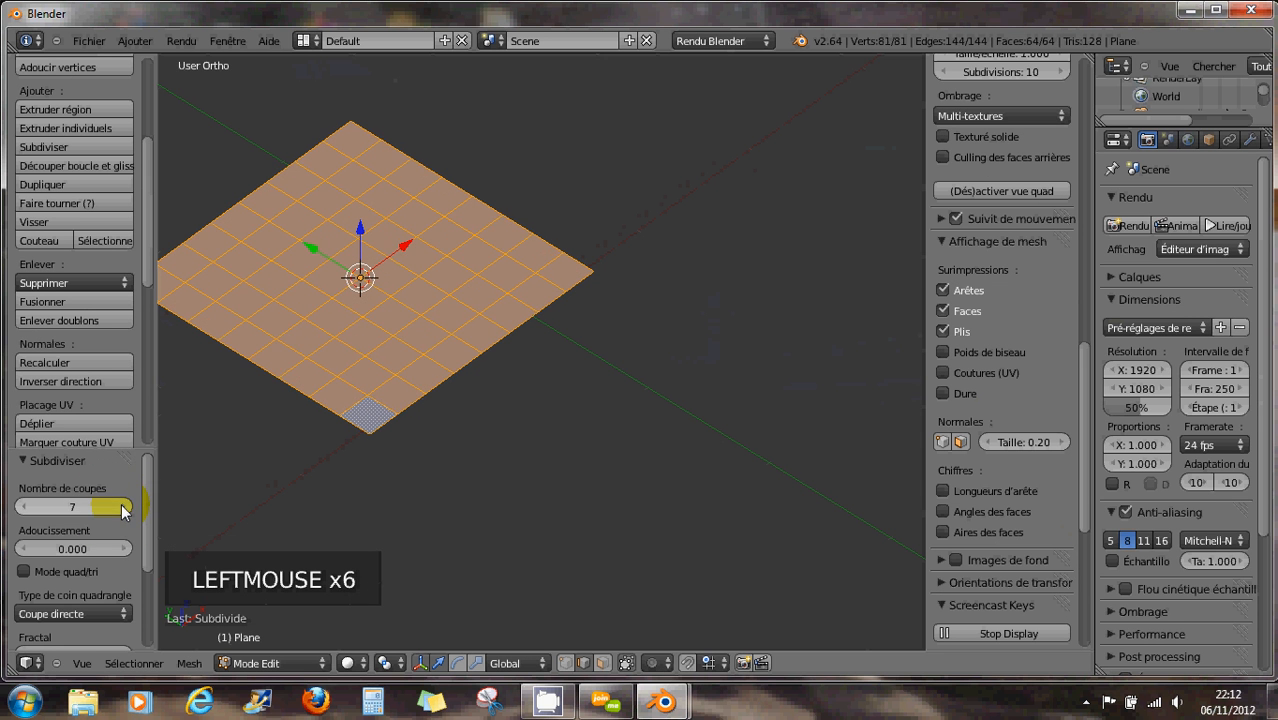
# - Switch the subdivided plane to vertex selection mode and select its centre vertex at the 3D cursor
pyautogui.moveTo(334, 409); pyautogui.dragTo(277, 371, button='middle')
pyautogui.keyDown('shift'); pyautogui.moveTo(408, 314); pyautogui.dragTo(466, 414, button='middle'); pyautogui.keyUp('shift')
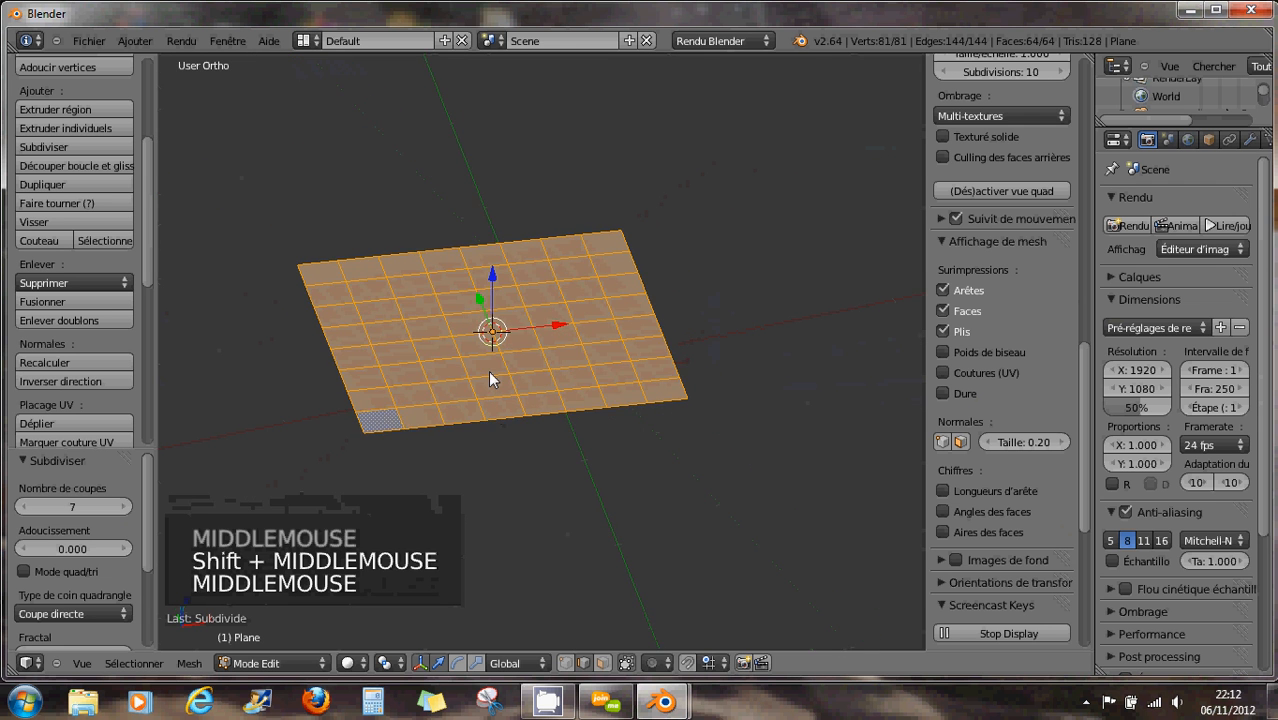
pyautogui.scroll(2, 488, 370)
pyautogui.rightClick(494, 314)
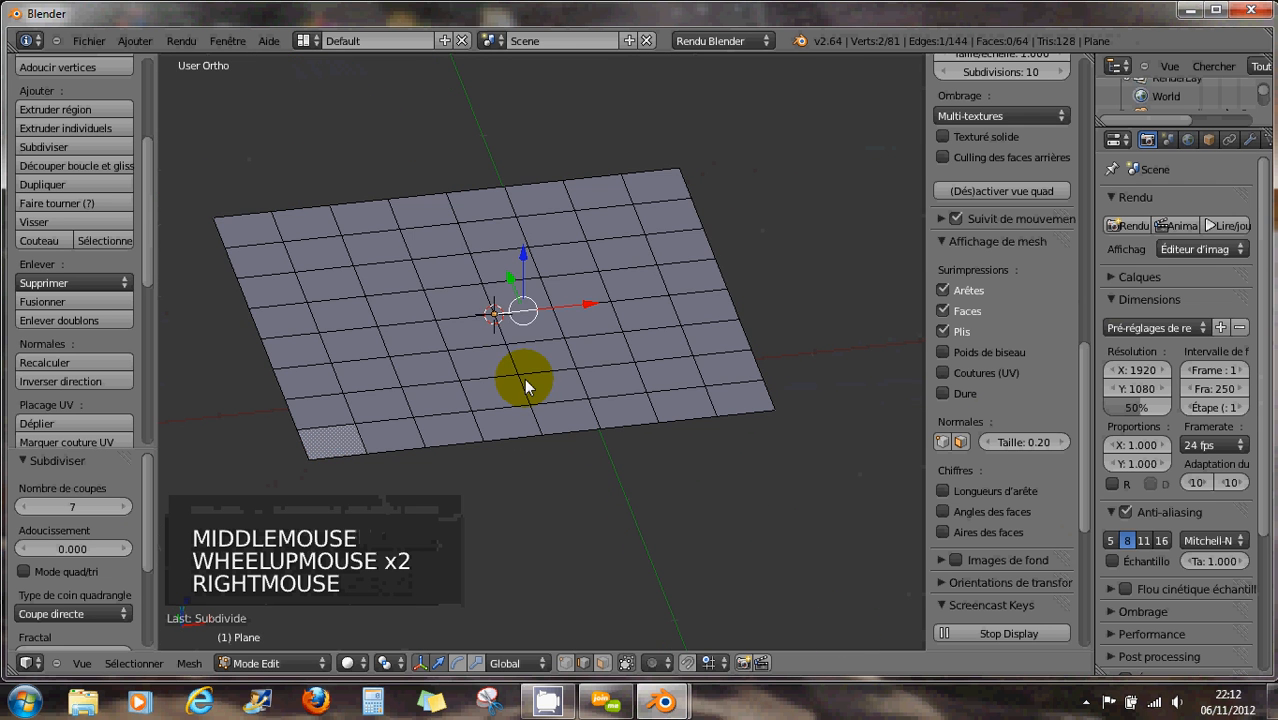
pyautogui.rightClick(500, 330)
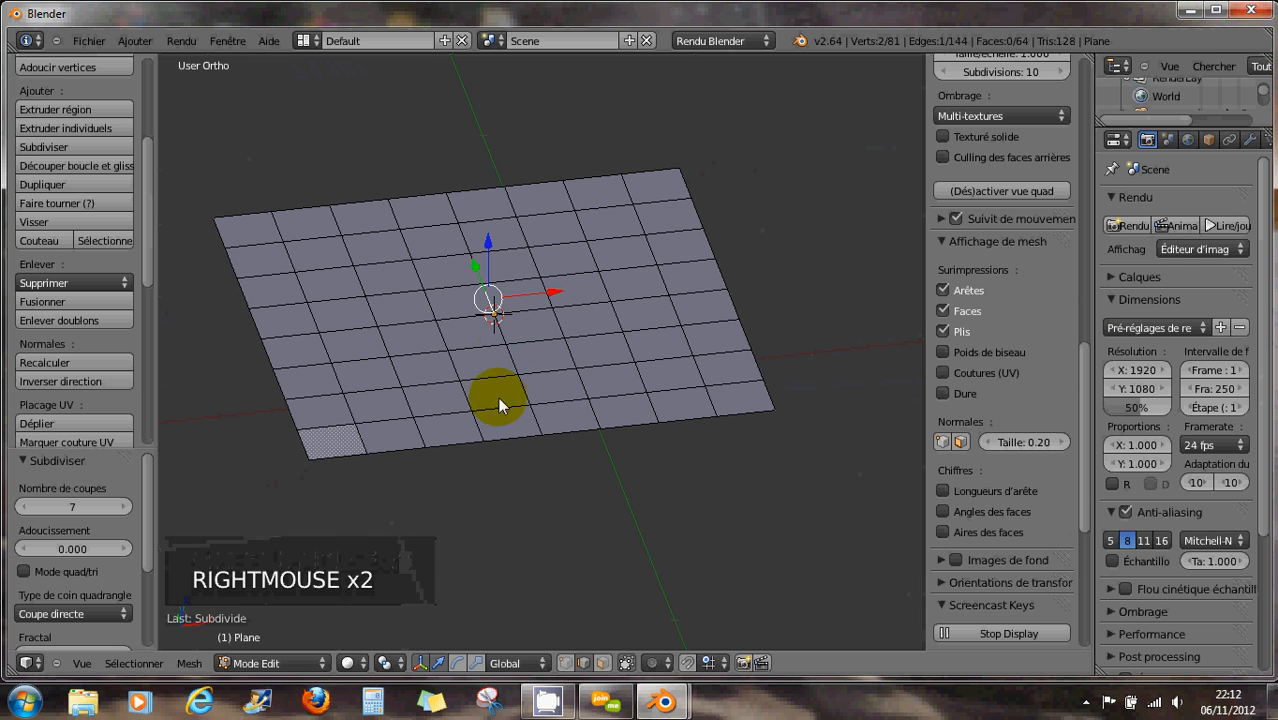
pyautogui.click(565, 663)
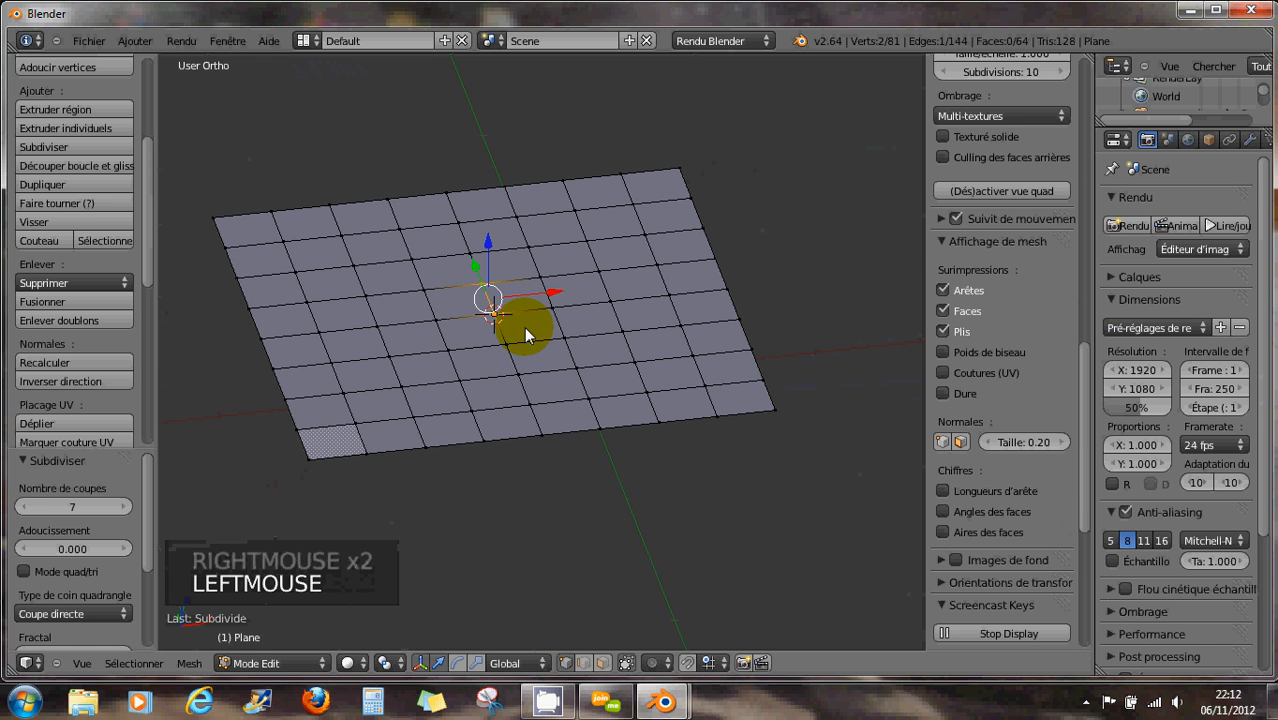
pyautogui.rightClick(492, 315)
pyautogui.scroll(1, 523, 330)
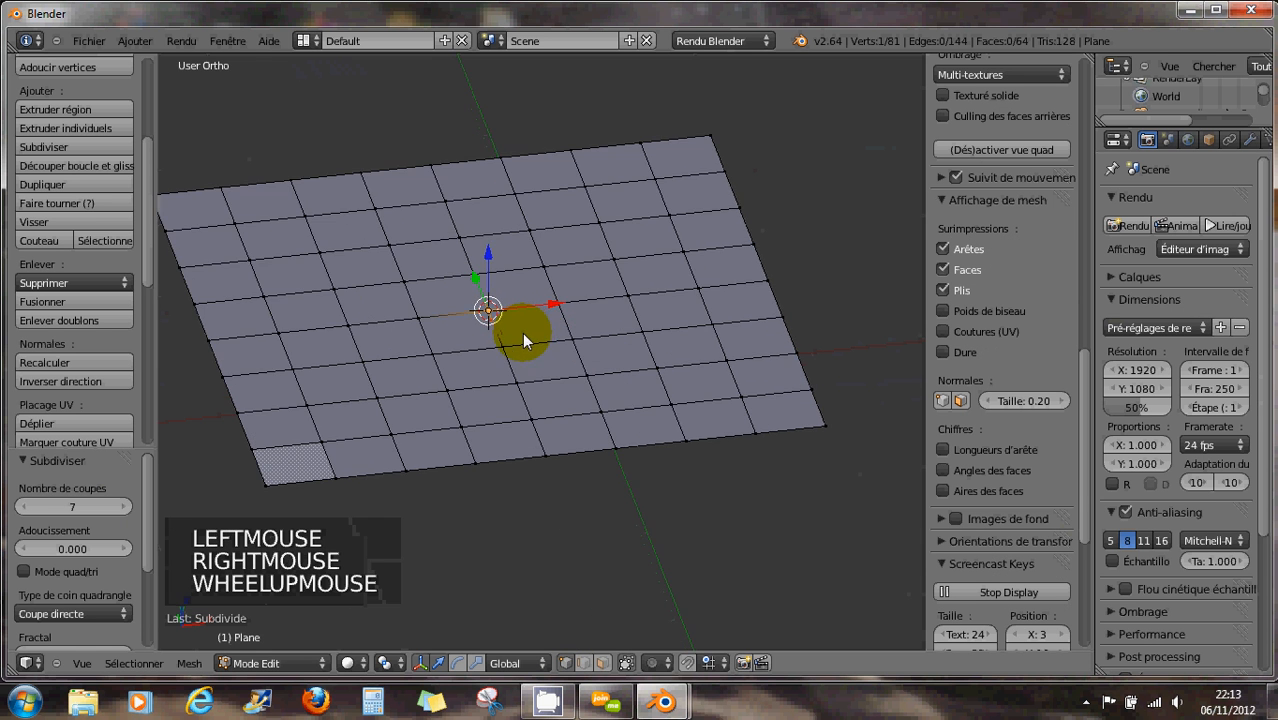
# - Try to raise the centre vertex about 0.78 along Z without proportional editing, and undo the move
pyautogui.scroll(-2, 518, 335)
pyautogui.moveTo(514, 335); pyautogui.dragTo(491, 322, button='middle')
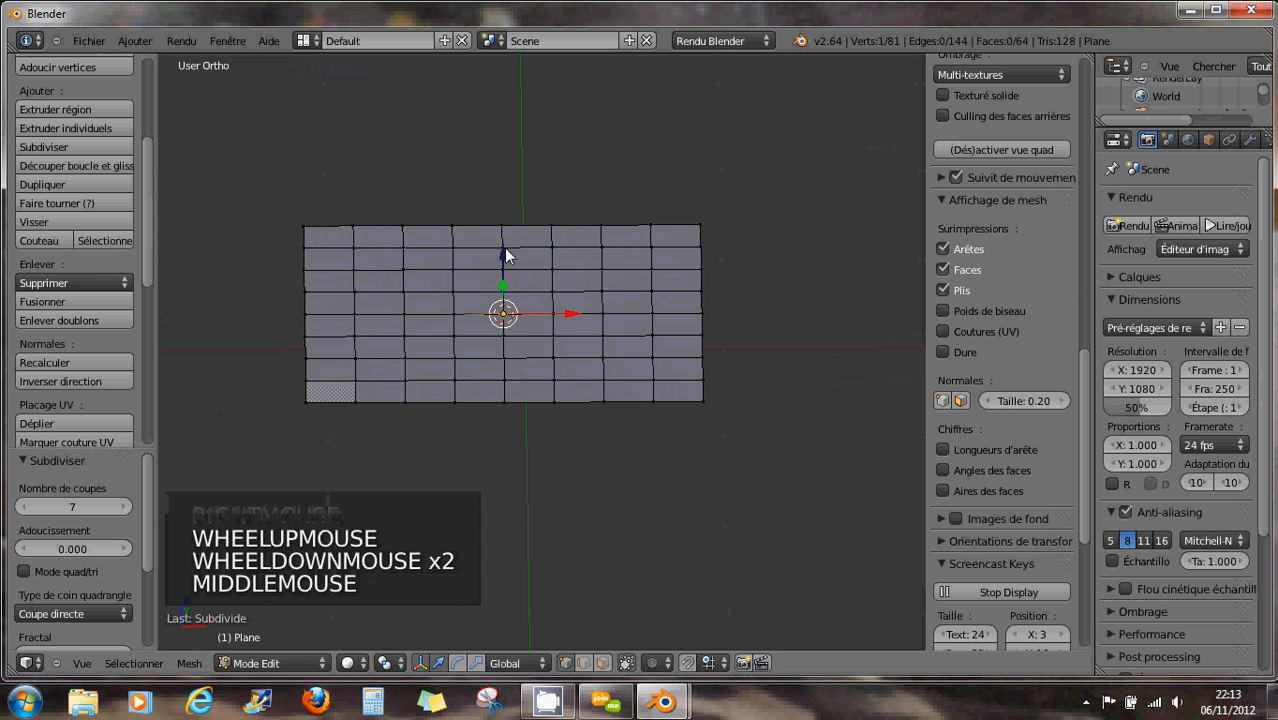
pyautogui.moveTo(506, 249); pyautogui.dragTo(508, 116)
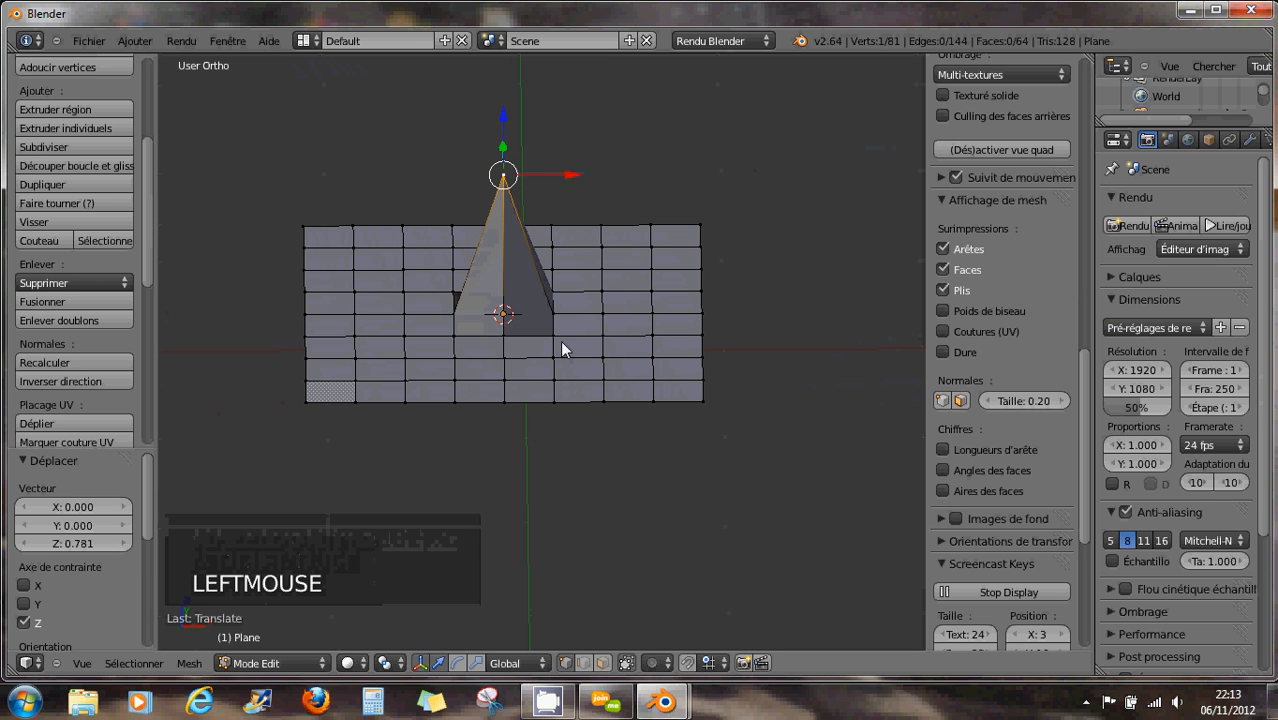
pyautogui.hotkey('ctrl', 'z')
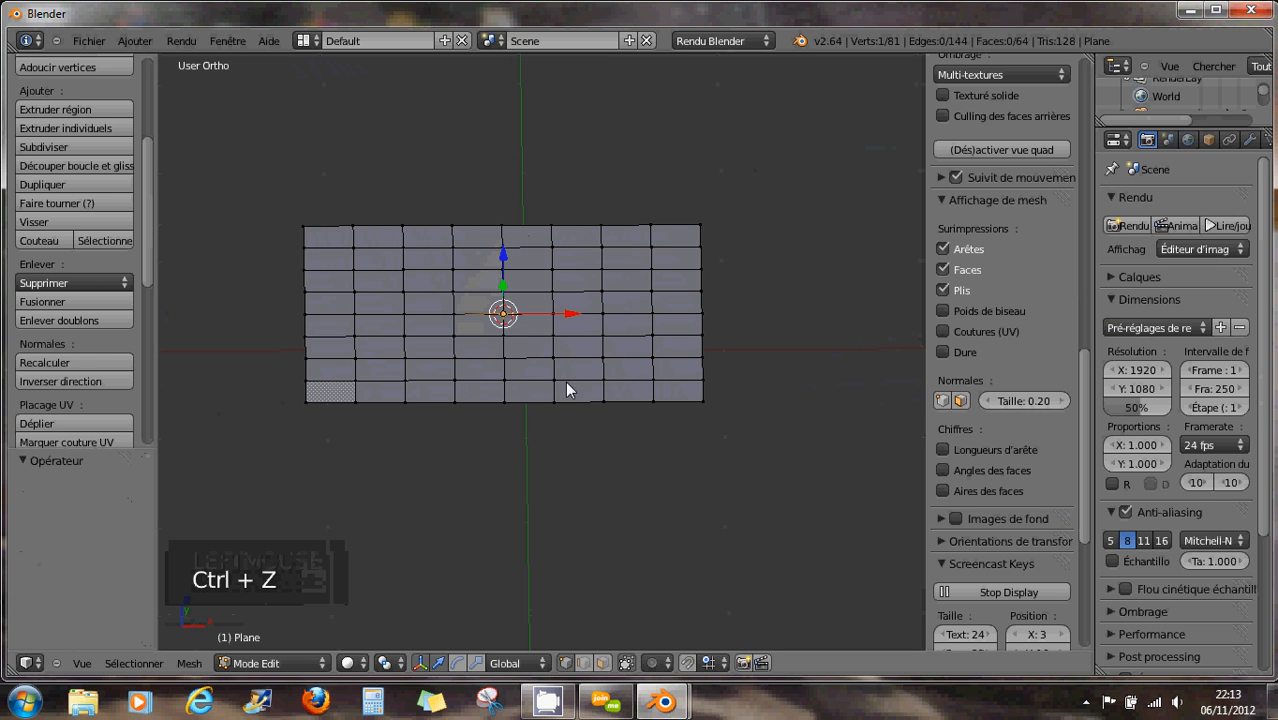
# - Enable proportional editing with the Activer option
pyautogui.click(654, 664)
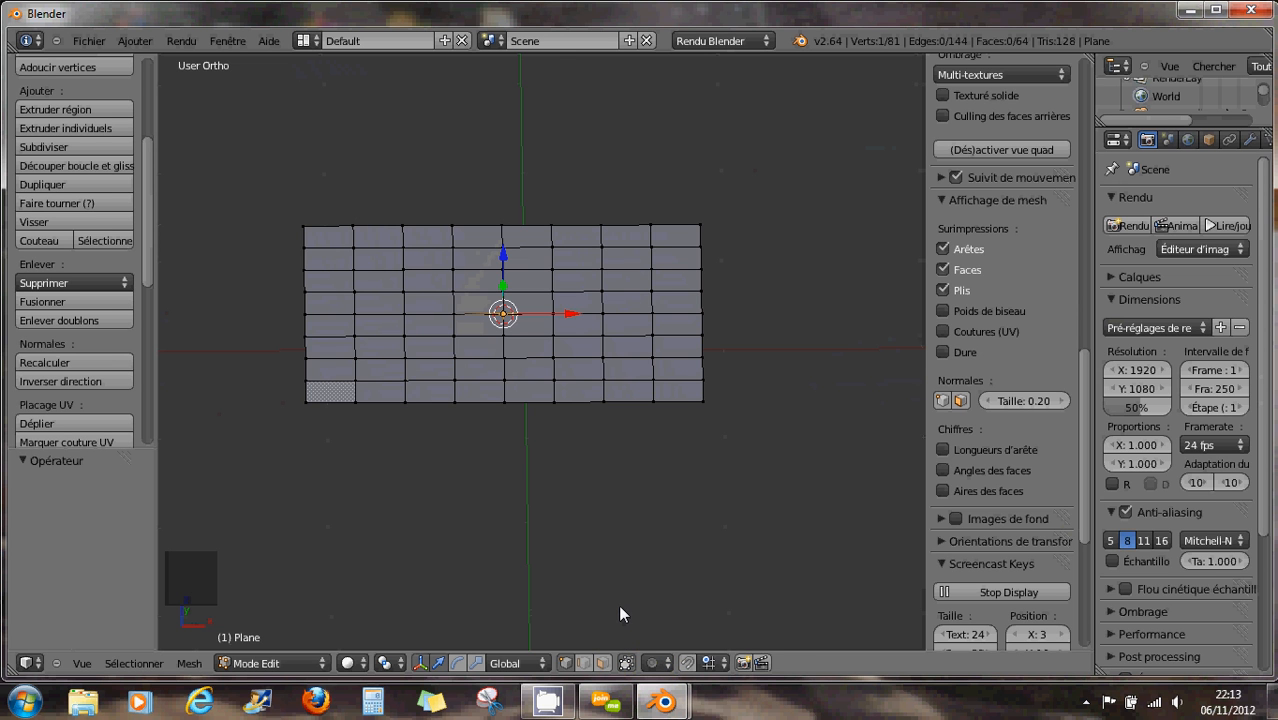
pyautogui.press('o')
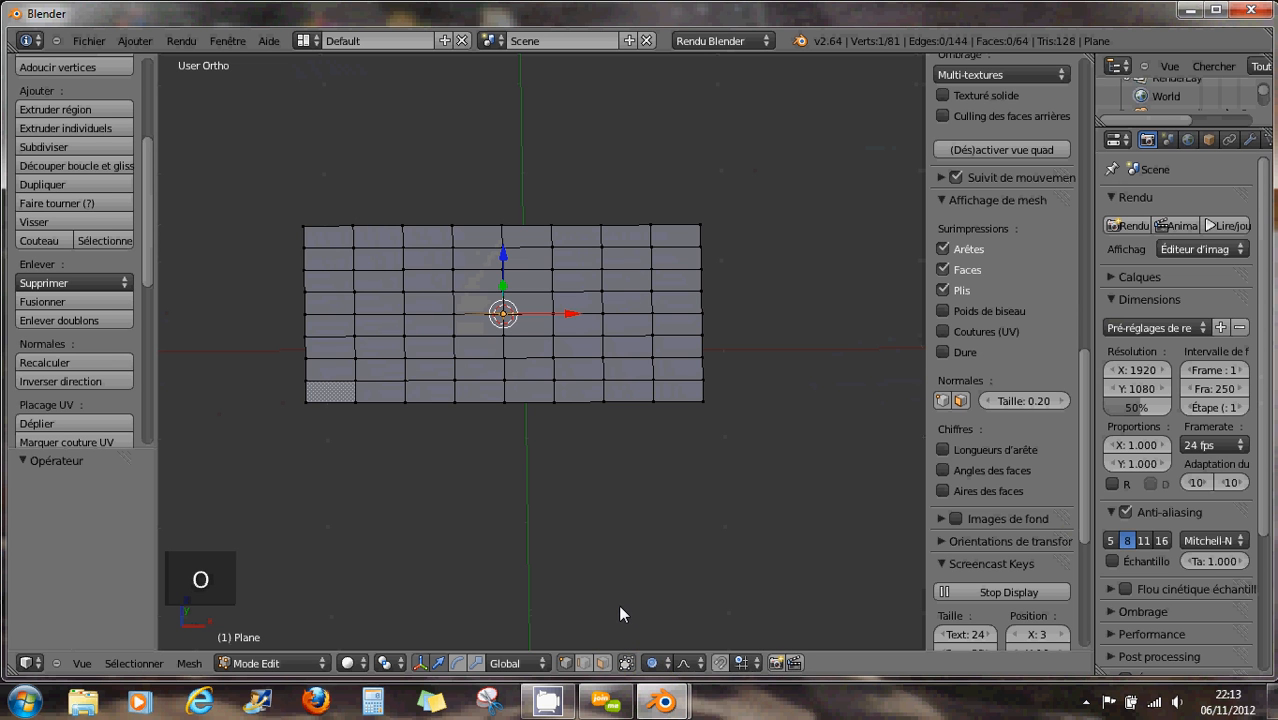
pyautogui.click(652, 665)
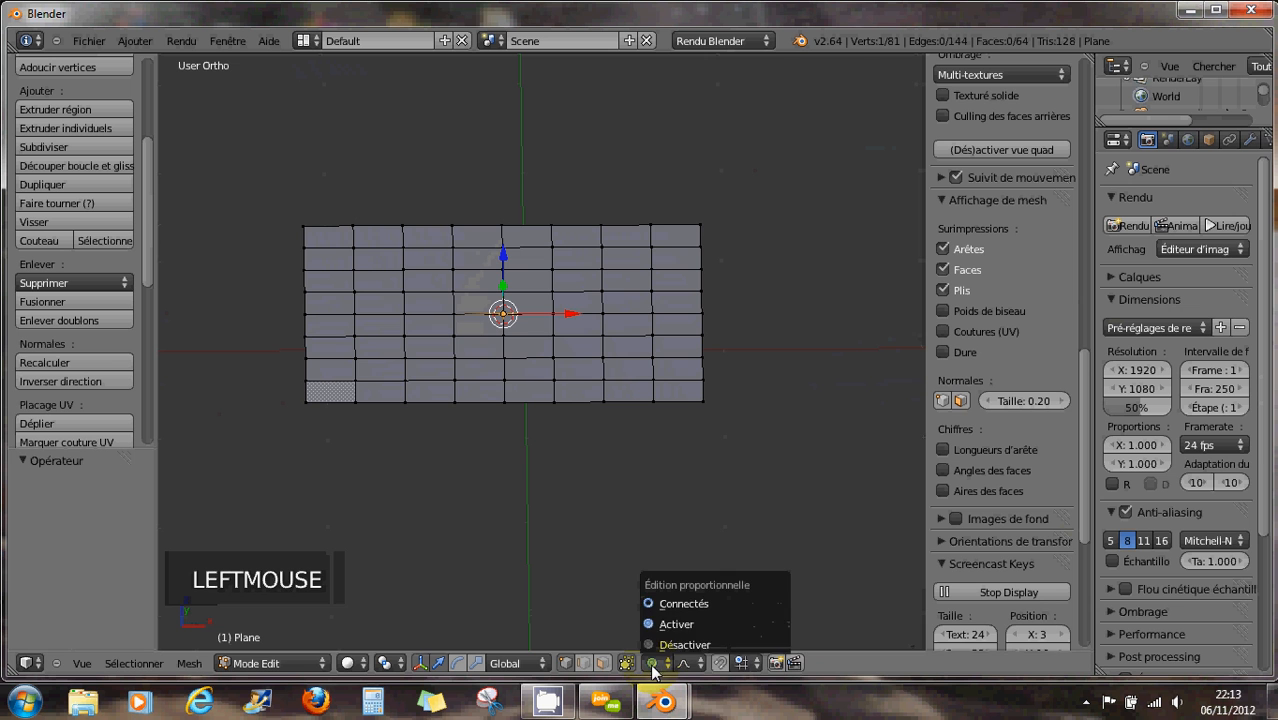
pyautogui.click(658, 622)
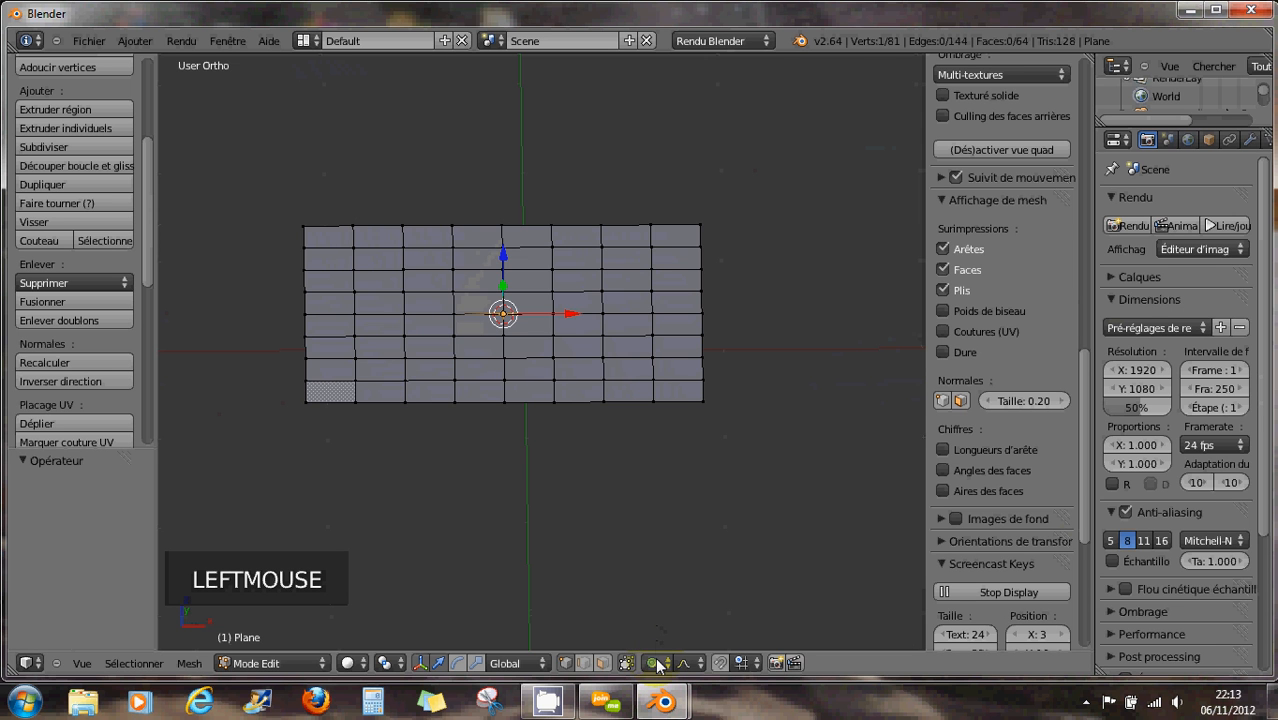
# - Try raising the centre vertex about 1.09 along Z with the Adoucir falloff while varying the influence radius, and undo the move
pyautogui.moveTo(537, 282); pyautogui.dragTo(526, 244, button='middle')
pyautogui.moveTo(502, 252); pyautogui.dragTo(514, 632)
pyautogui.scroll(9, 518, 72)
pyautogui.scroll(-7, 518, 72)
pyautogui.scroll(-3, 517, 72)
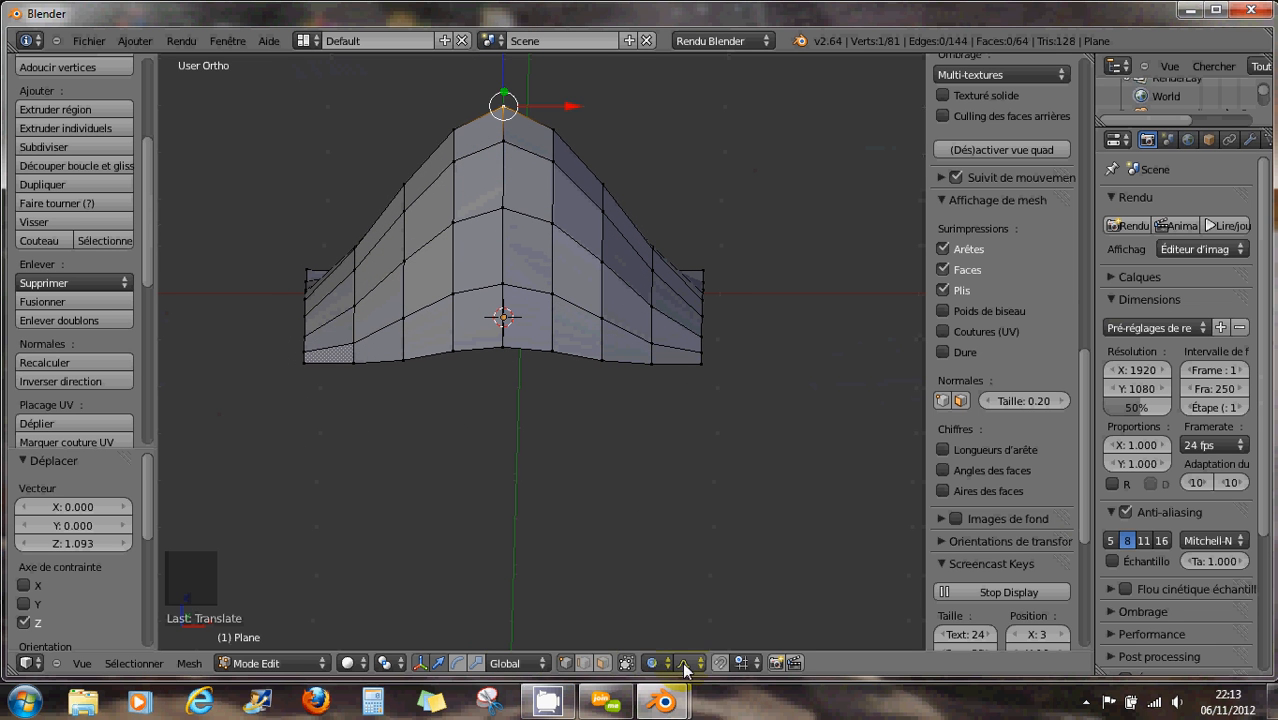
pyautogui.click(685, 665)
pyautogui.hotkey('ctrl', 'z')
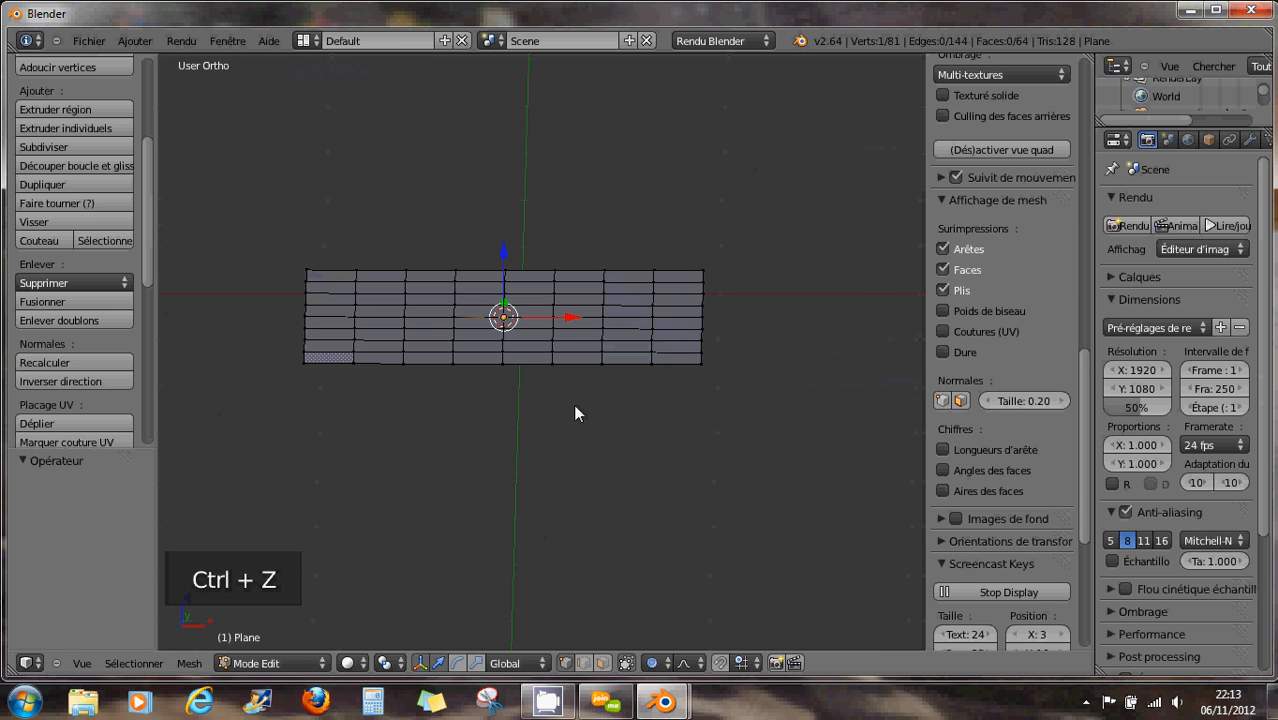
# - Set the proportional falloff to Linéaire, try raising the centre vertex about 1.25 along Z, and undo the move
pyautogui.click(684, 665)
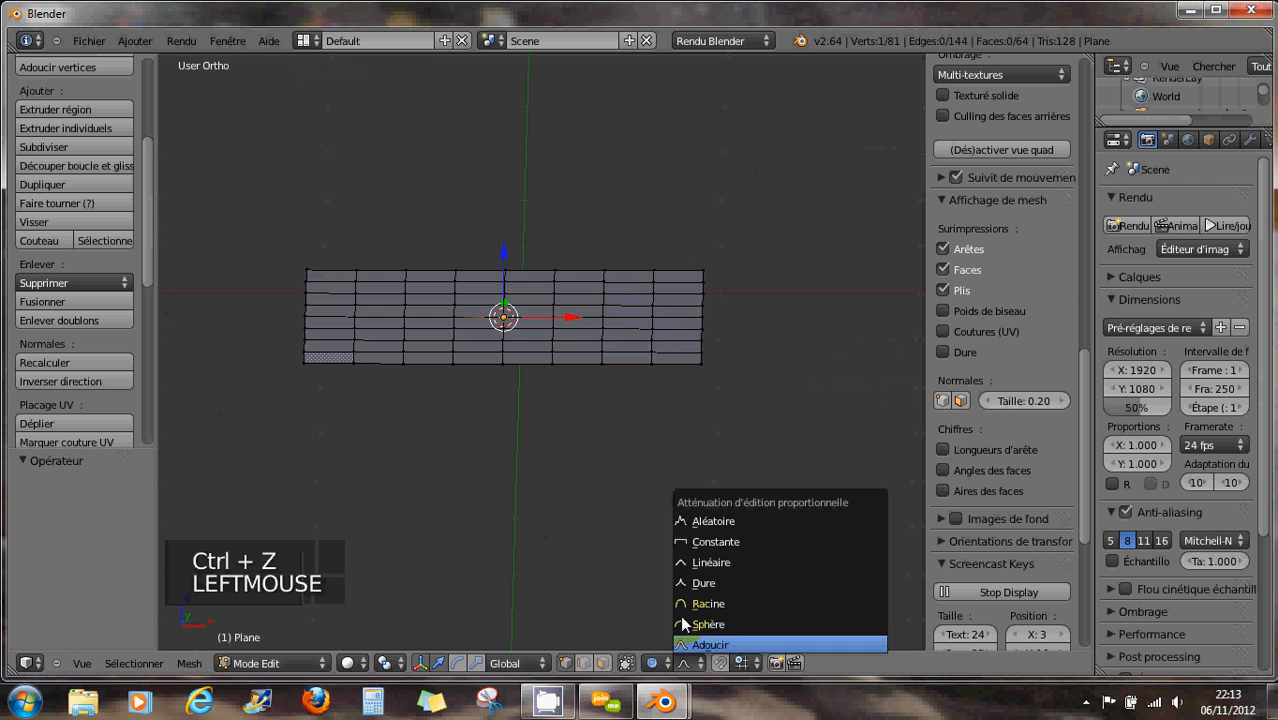
pyautogui.click(684, 557)
pyautogui.moveTo(510, 263); pyautogui.dragTo(499, 604)
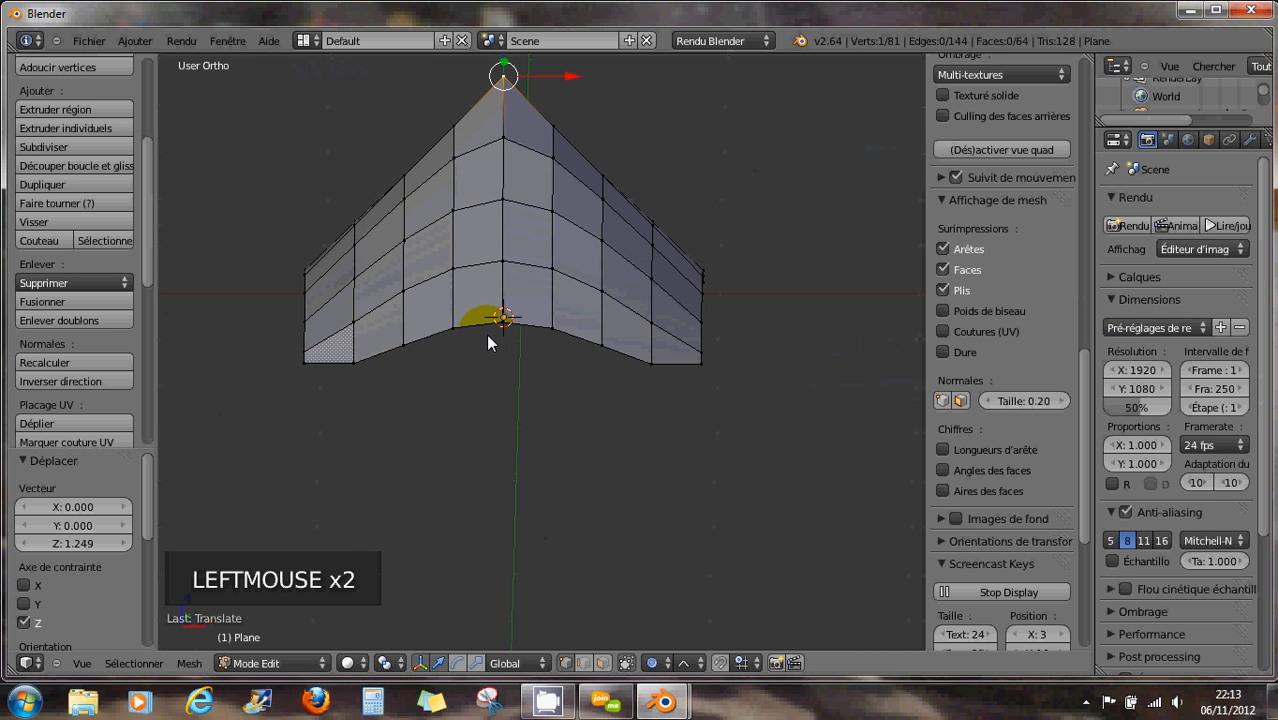
pyautogui.moveTo(330, 306)
pyautogui.mouseDown(button='middle')
pyautogui.moveTo(357, 320)
pyautogui.moveTo(504, 316)
pyautogui.moveTo(523, 296)
pyautogui.moveTo(671, 330)
pyautogui.moveTo(725, 299)
pyautogui.moveTo(408, 334)
pyautogui.moveTo(342, 337)
pyautogui.moveTo(326, 320)
pyautogui.moveTo(384, 377)
pyautogui.mouseUp(button='middle')
pyautogui.hotkey('ctrl', 'z')
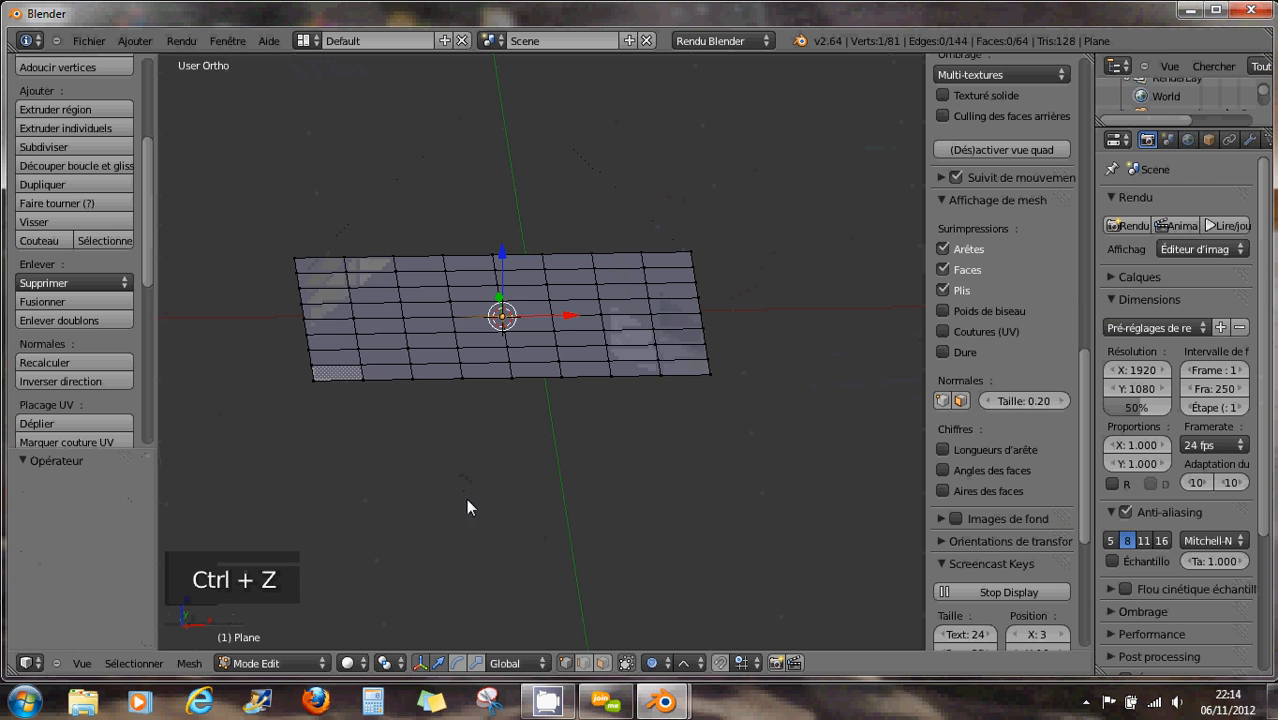
# - Set the proportional falloff to Dure, try raising the centre vertex about 1.25 along Z, and undo the move
pyautogui.click(686, 664)
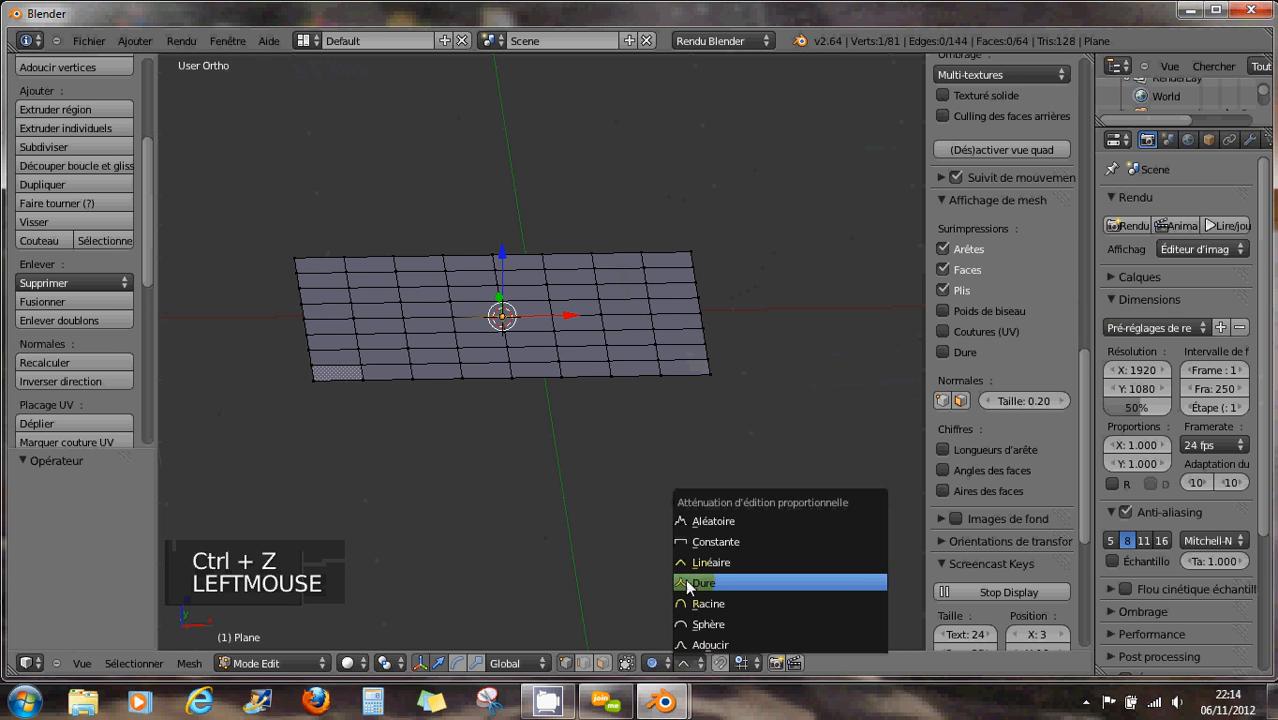
pyautogui.moveTo(502, 253); pyautogui.dragTo(502, 80)
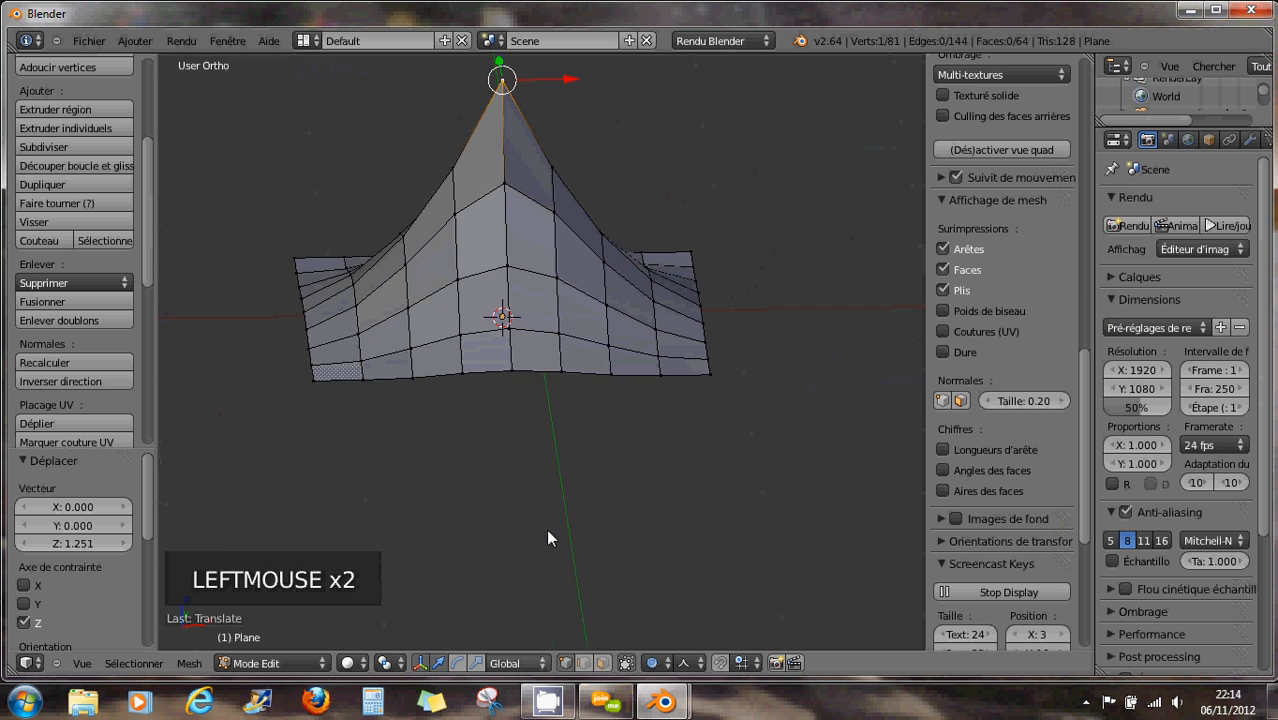
pyautogui.moveTo(548, 532); pyautogui.dragTo(546, 505, button='middle')
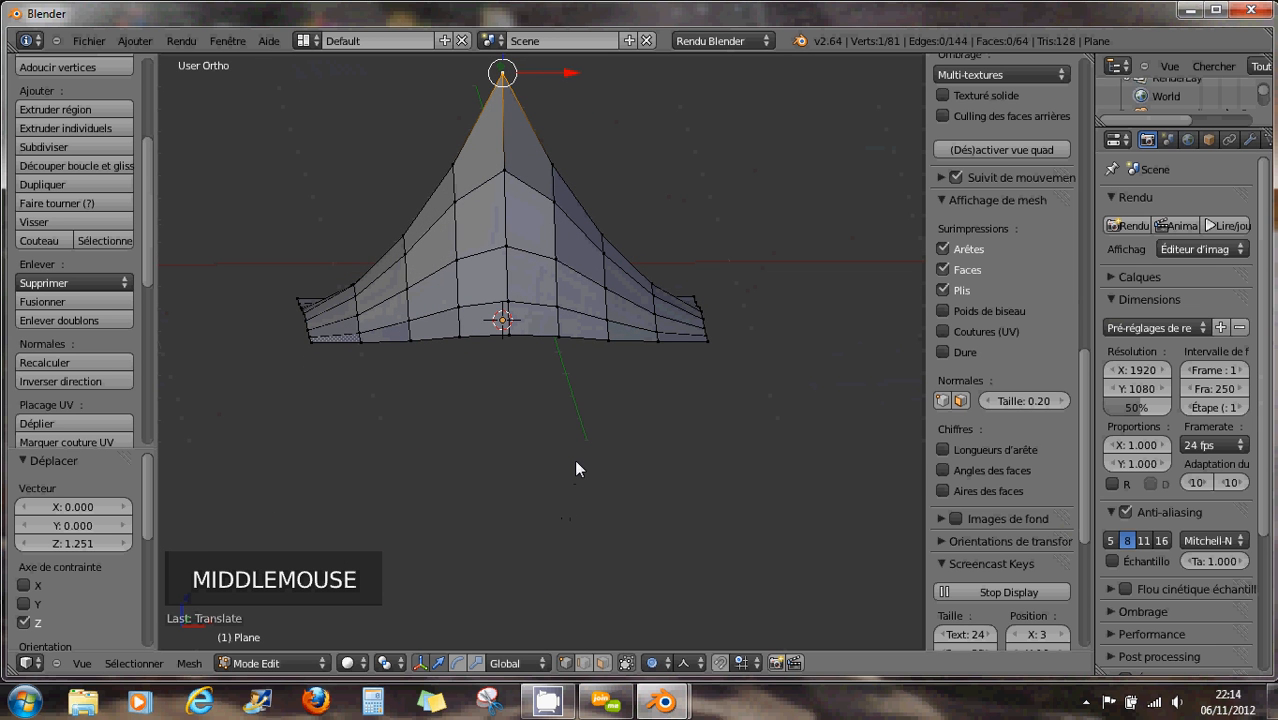
pyautogui.hotkey('ctrl', 'z')
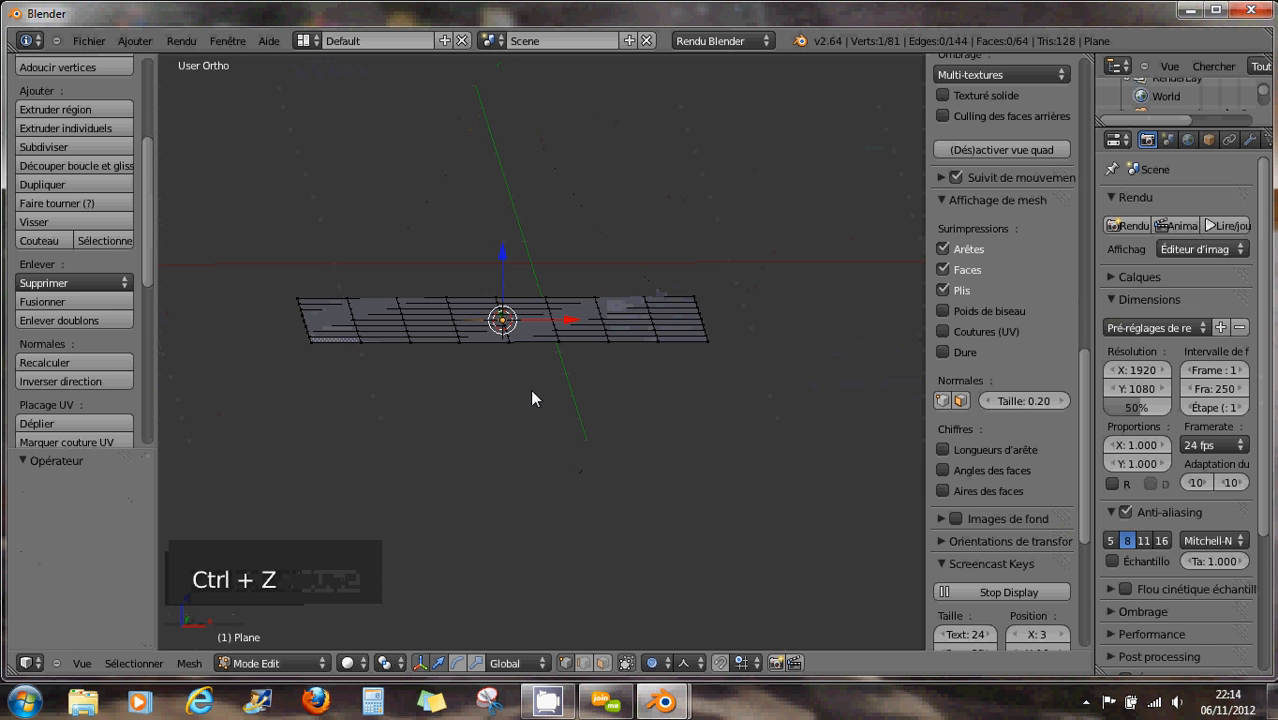
# - Raise the middle-row vertex three vertices from the centre on the -X side about 0.93 along Z, with a reduced influence radius
pyautogui.moveTo(576, 462); pyautogui.dragTo(523, 440, button='middle')
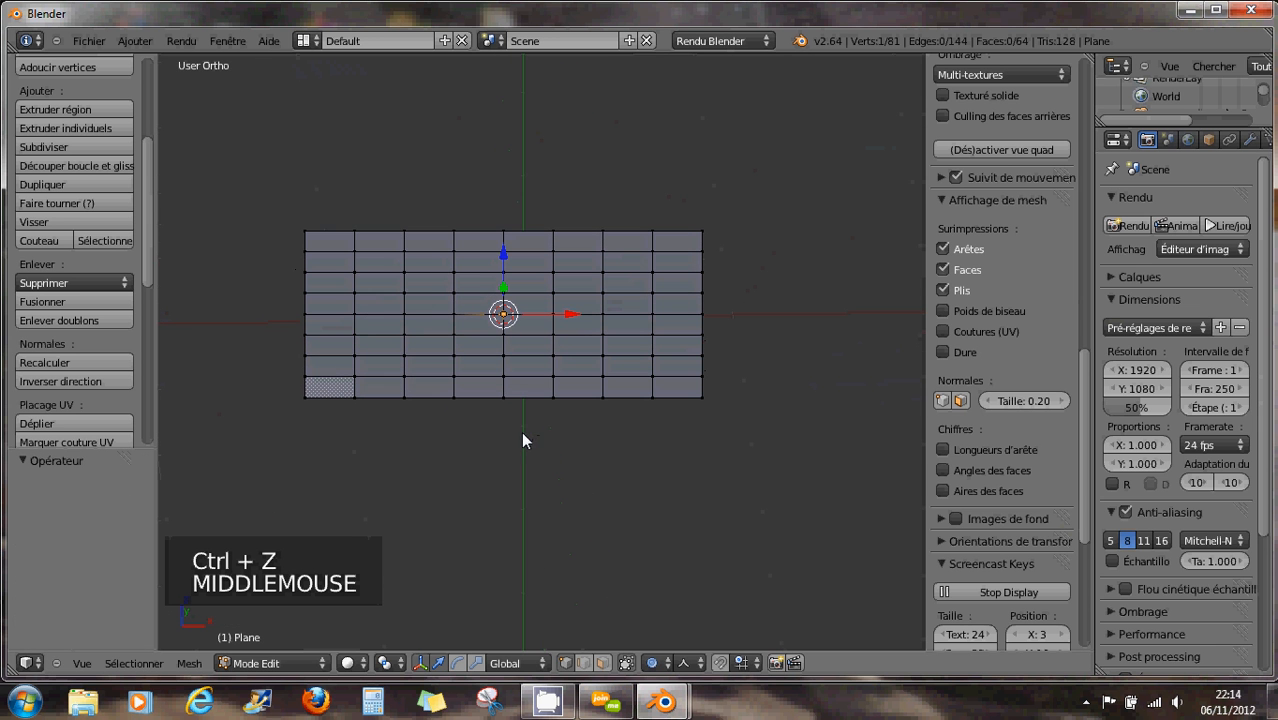
pyautogui.rightClick(357, 313)
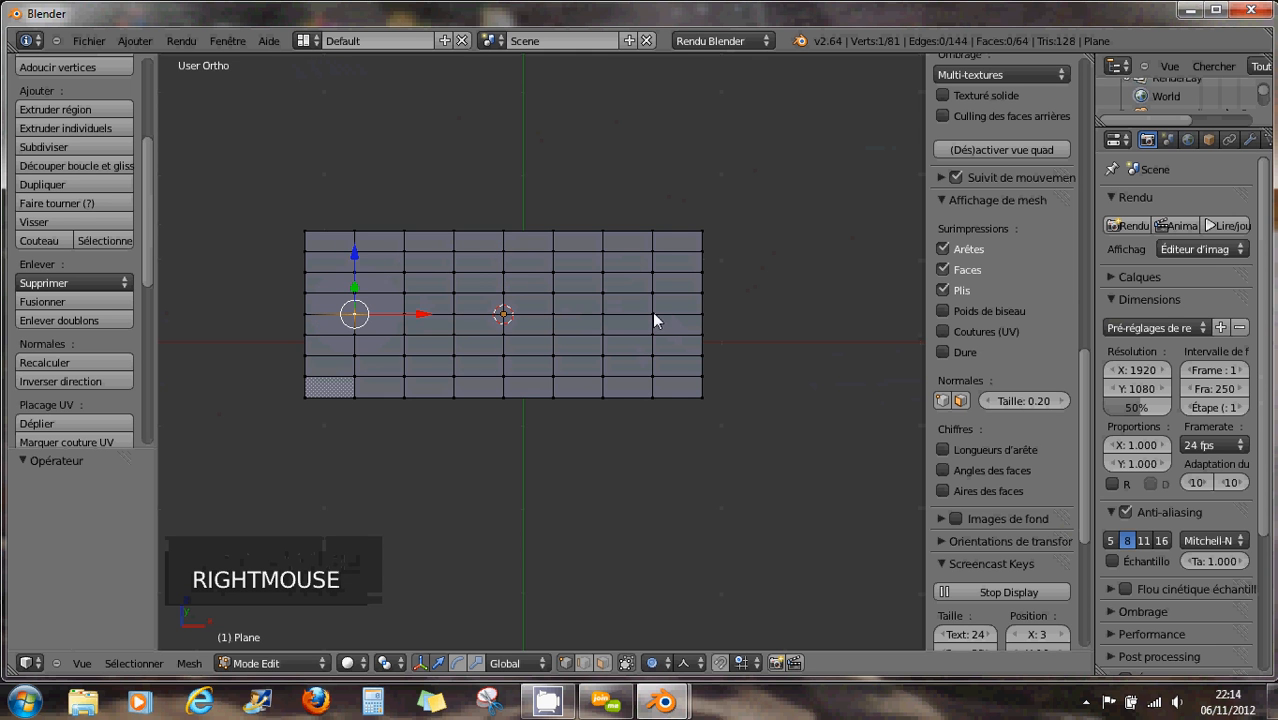
pyautogui.moveTo(355, 258); pyautogui.dragTo(358, 88)
pyautogui.scroll(5, 358, 151)
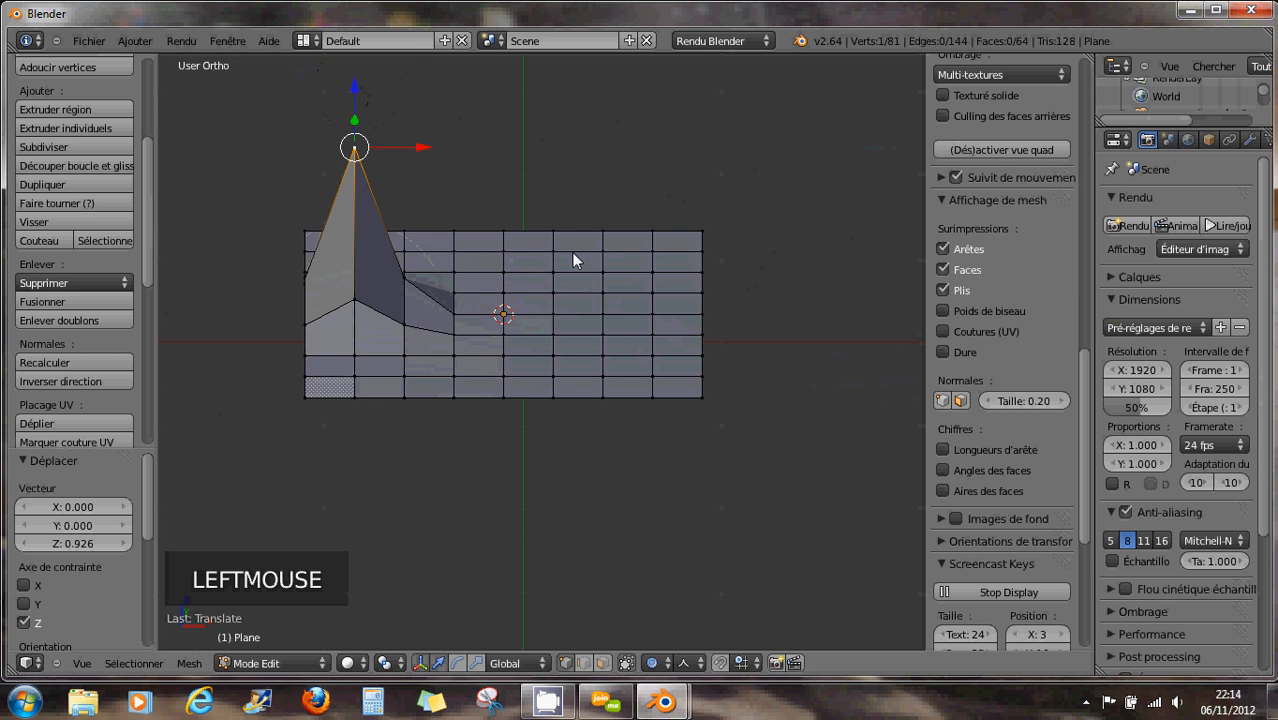
# - Raise the middle-row vertex two vertices from the centre on the +X side about 0.87 along Z as a second peak
pyautogui.rightClick(605, 308)
pyautogui.moveTo(604, 248); pyautogui.dragTo(603, 101)
pyautogui.moveTo(531, 388); pyautogui.dragTo(413, 224, button='middle')
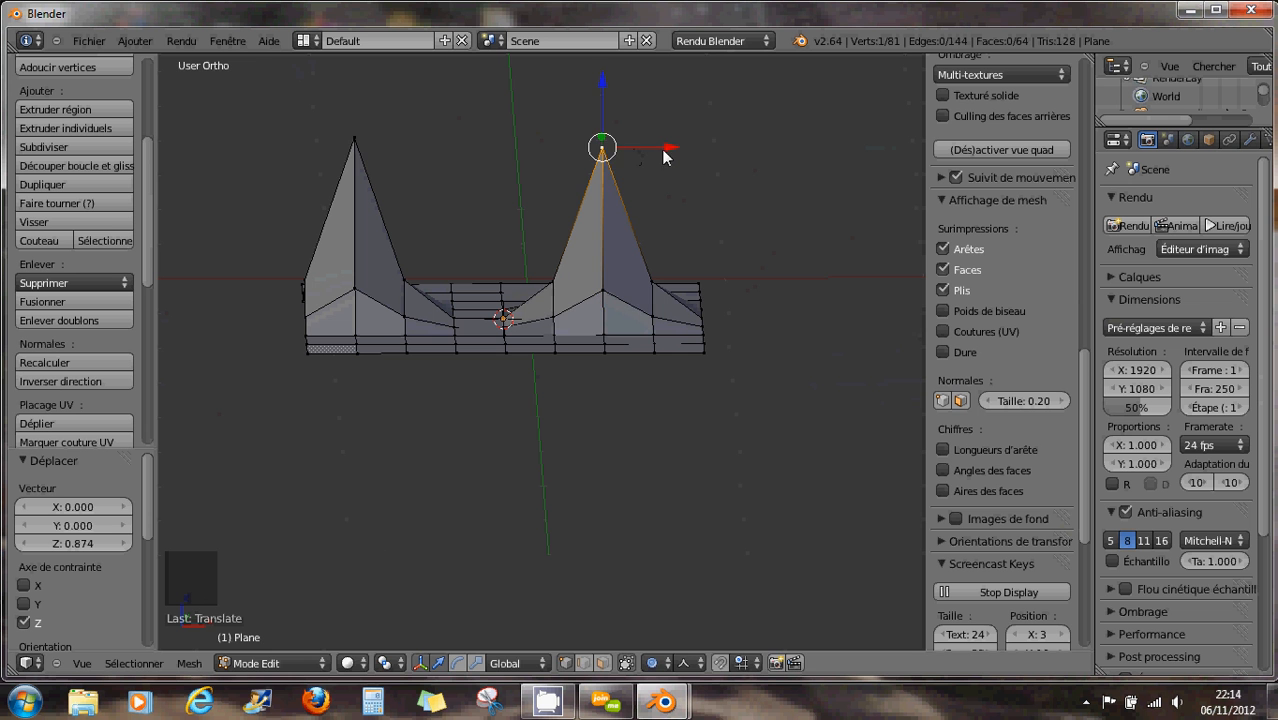
# - Try shifting the second peak about 0.046 along X with an enlarged influence radius, and undo both the shift and its raising
pyautogui.moveTo(668, 148); pyautogui.dragTo(677, 216)
pyautogui.scroll(-13, 709, 159)
pyautogui.scroll(-3, 815, 200)
pyautogui.click(677, 216)
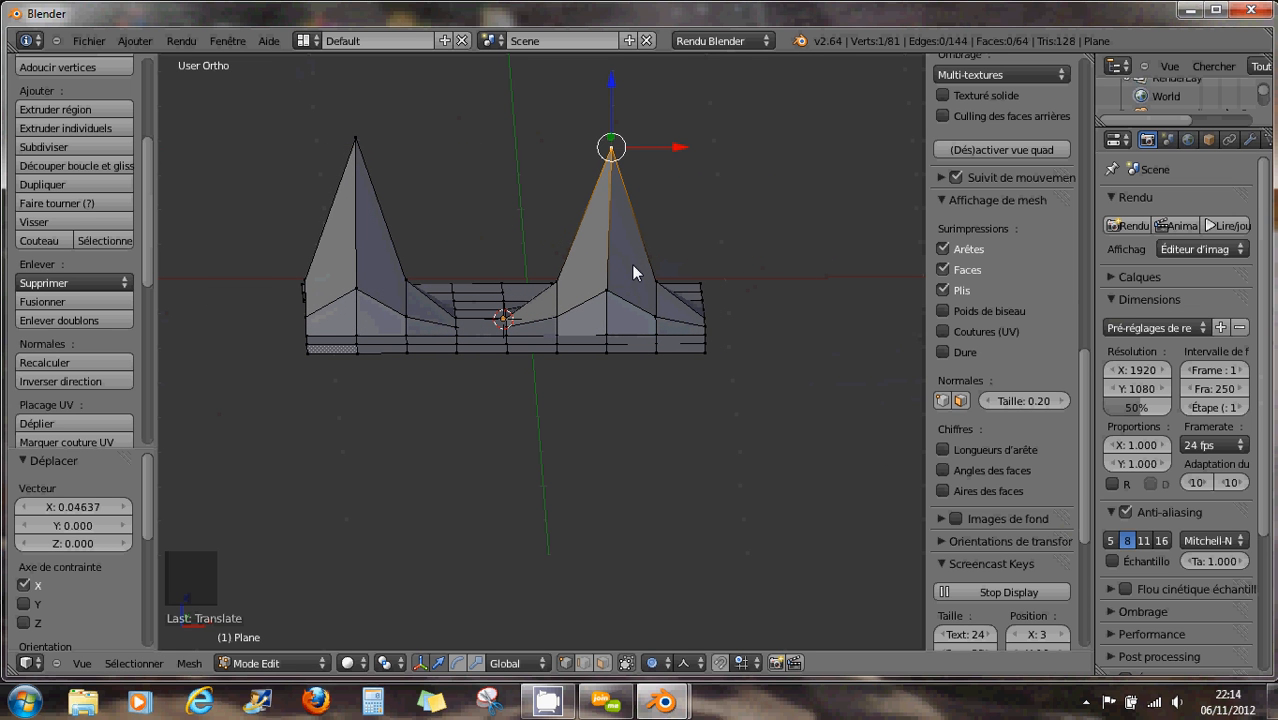
pyautogui.hotkey('ctrl', 'z')
pyautogui.hotkey('ctrl', 'z')
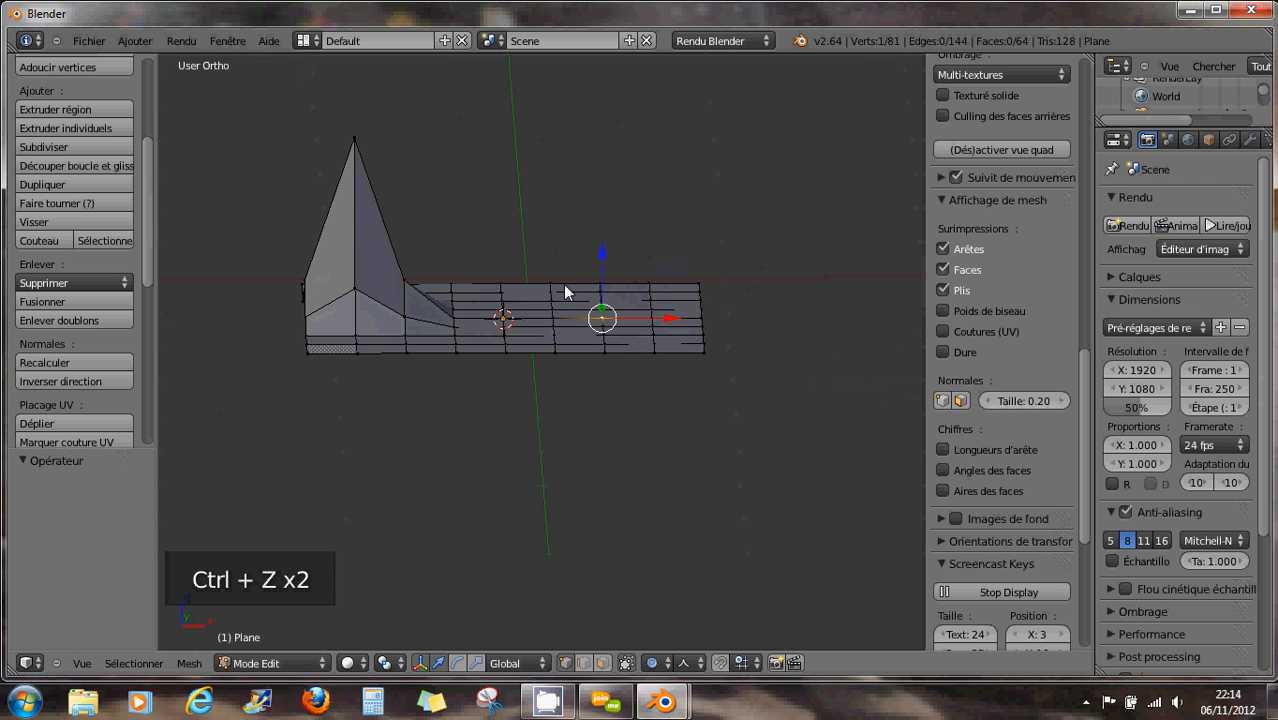
# - Raise the centre vertex about 0.92 along Z with a strongly reduced influence radius, forming a narrow peak
pyautogui.rightClick(504, 319)
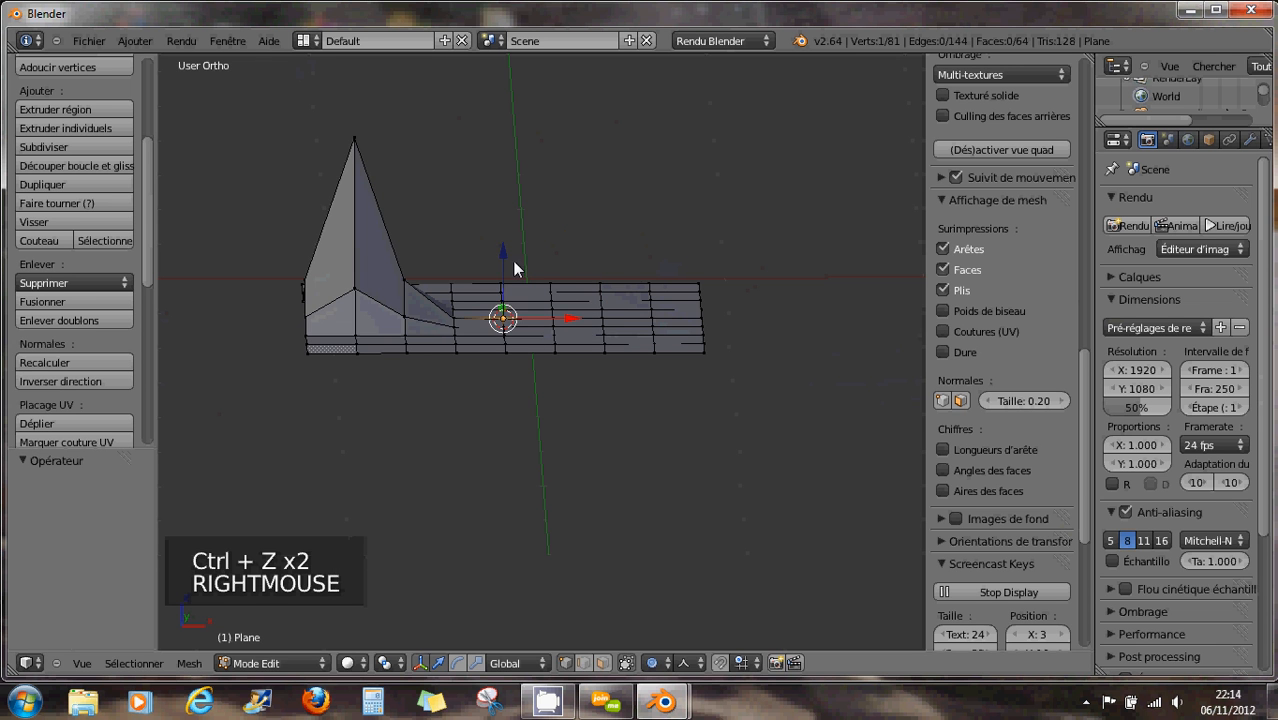
pyautogui.moveTo(512, 260); pyautogui.dragTo(491, 72)
pyautogui.scroll(16, 505, 115)
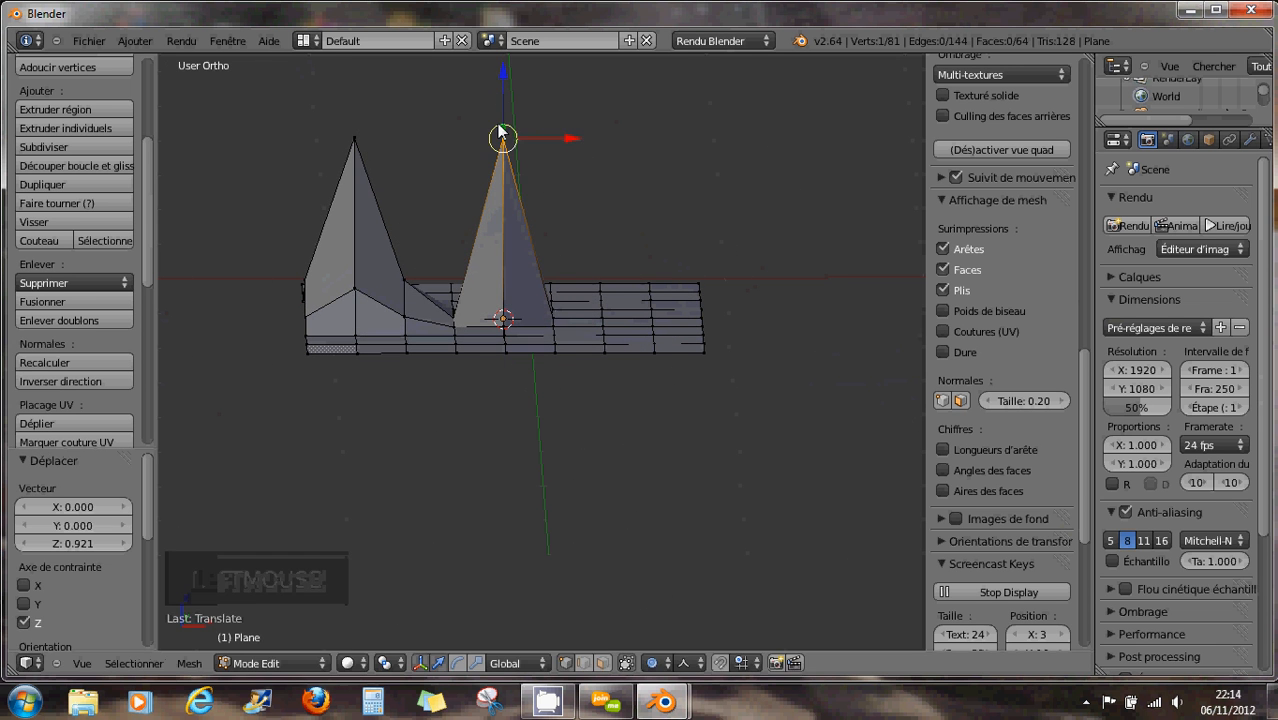
# - Shift the centre peak about -0.057 along X with the influence radius enlarged to reach the neighbouring peak
pyautogui.moveTo(572, 149); pyautogui.dragTo(558, 208)
pyautogui.scroll(-14, 598, 152)
pyautogui.scroll(-5, 598, 152)
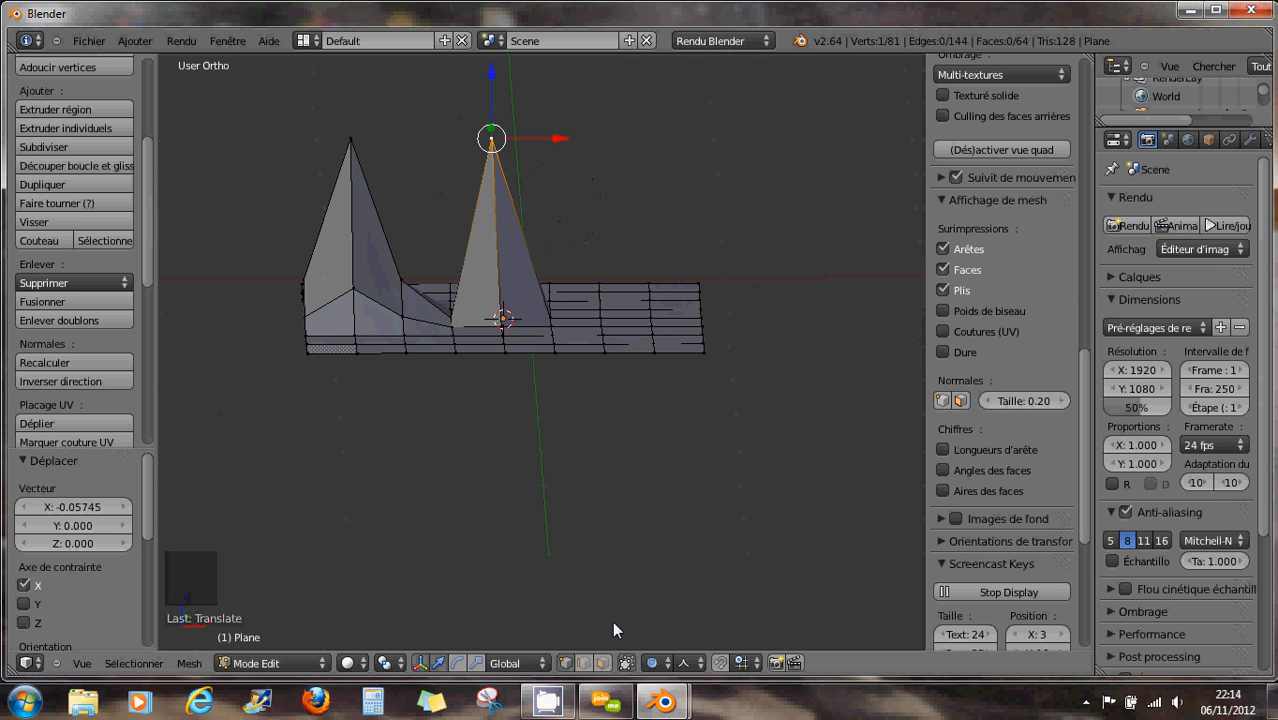
# - Set proportional editing to Connectés and move the centre peak about 0.032 along X
pyautogui.click(651, 664)
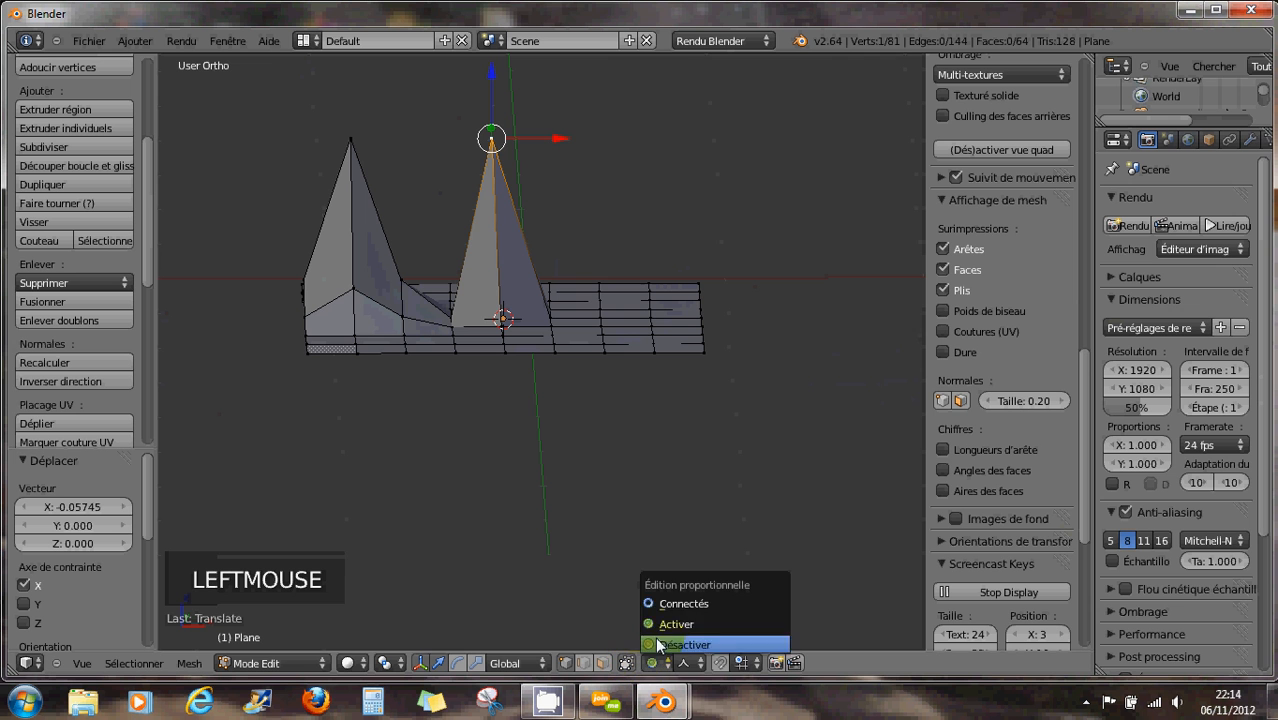
pyautogui.click(653, 602)
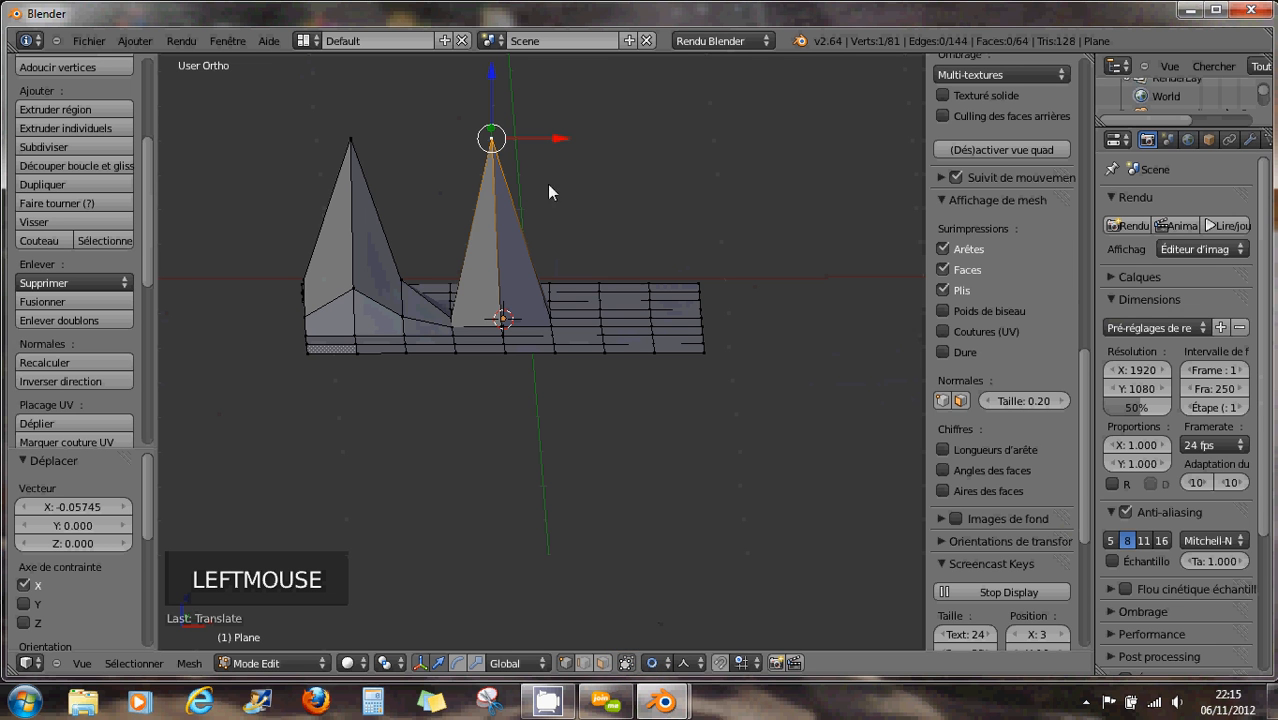
pyautogui.moveTo(560, 140); pyautogui.dragTo(566, 243)
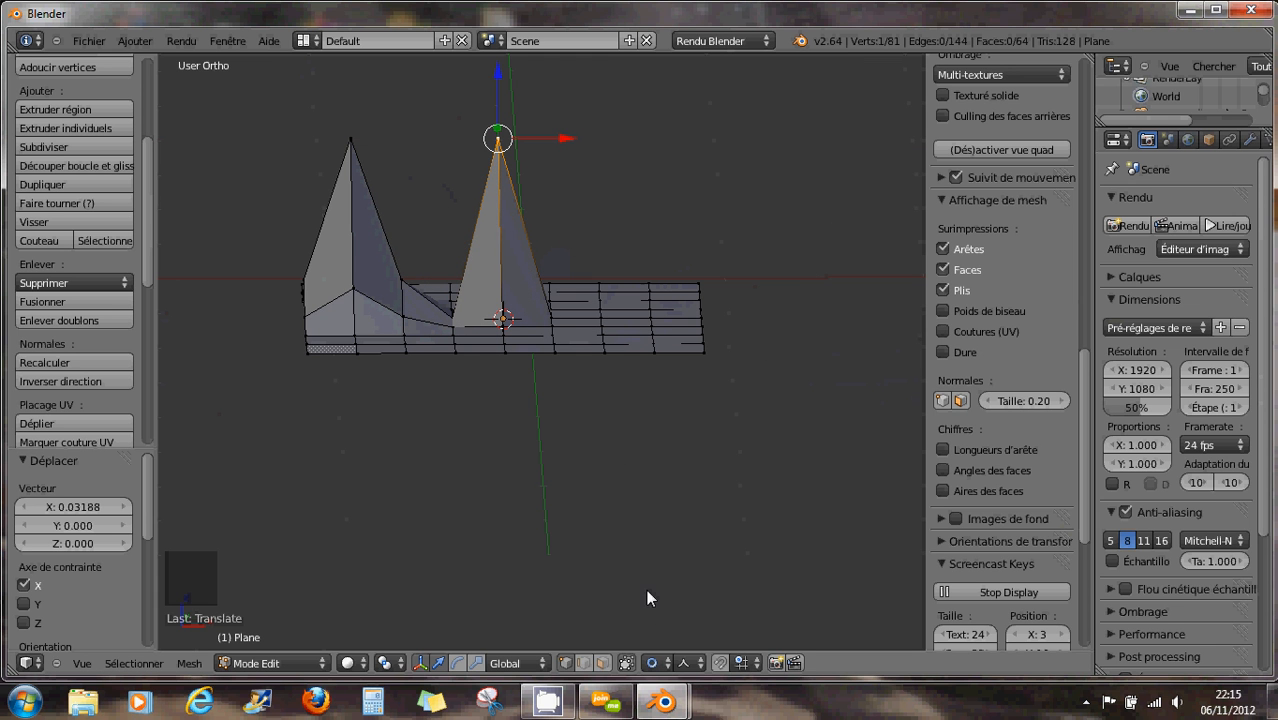
# - Set proportional editing back to Activer and move the centre peak about 0.027 along X
pyautogui.click(651, 664)
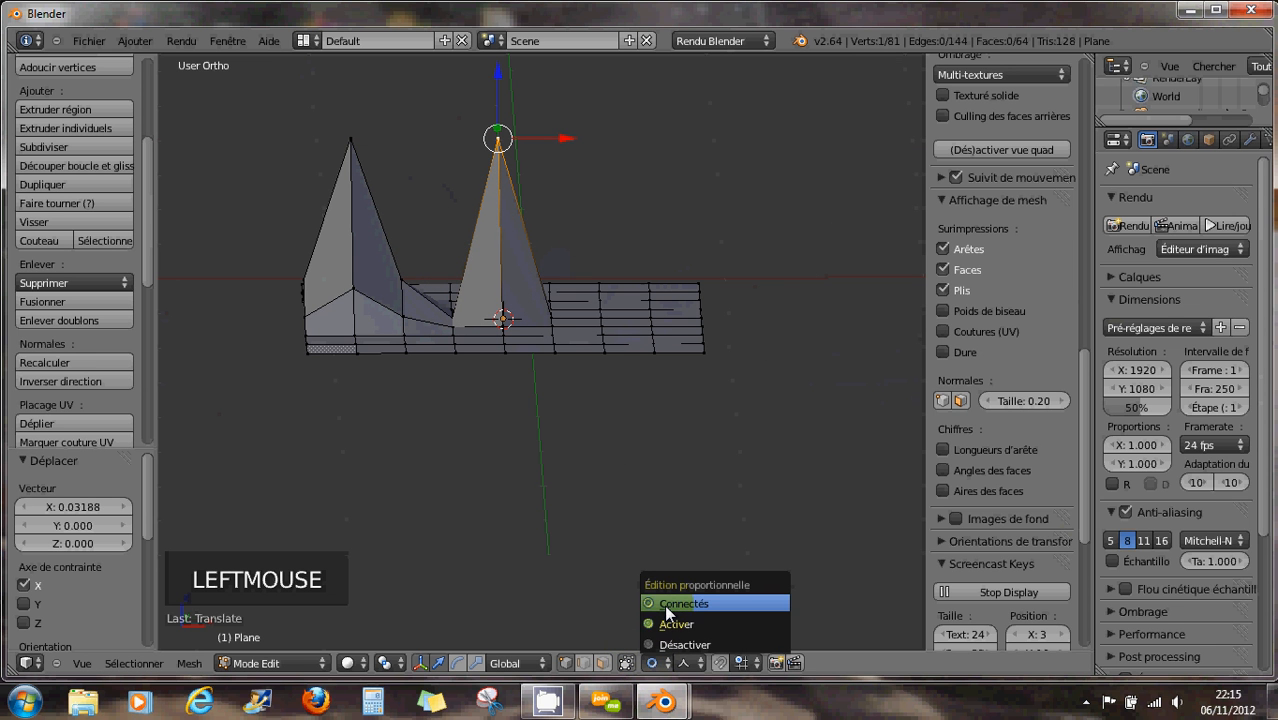
pyautogui.click(662, 622)
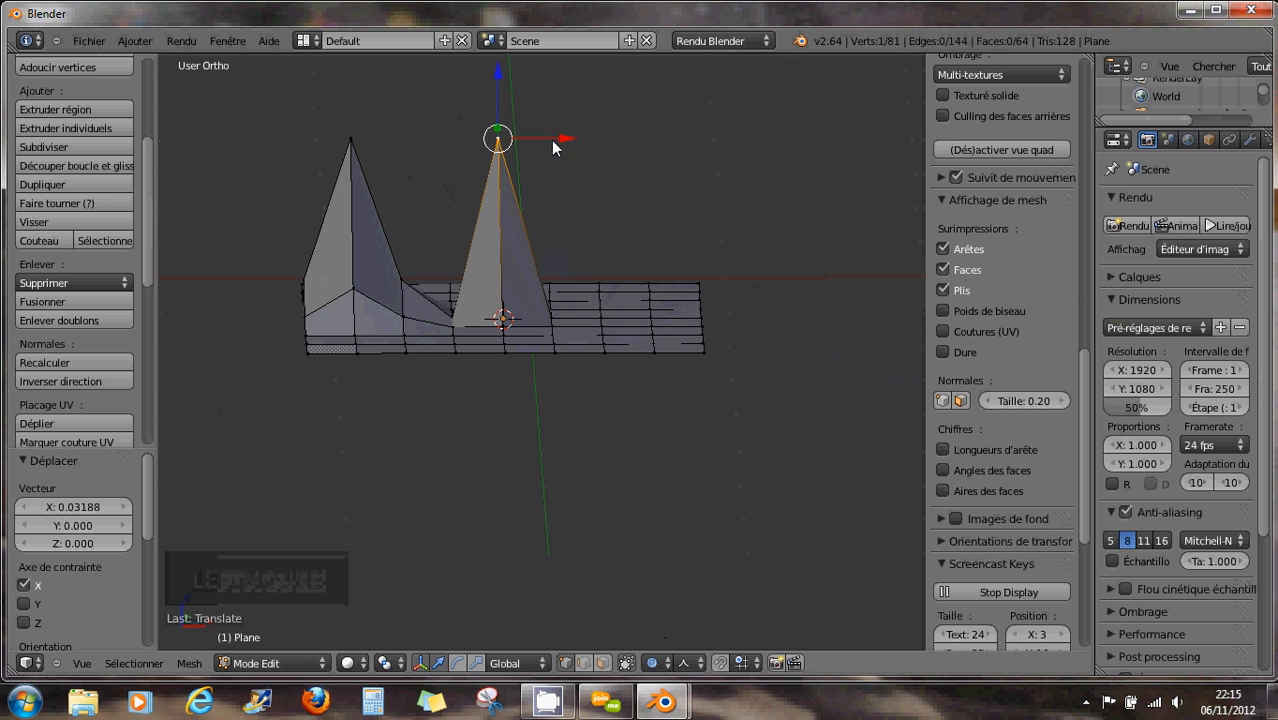
pyautogui.moveTo(553, 141); pyautogui.dragTo(575, 220)
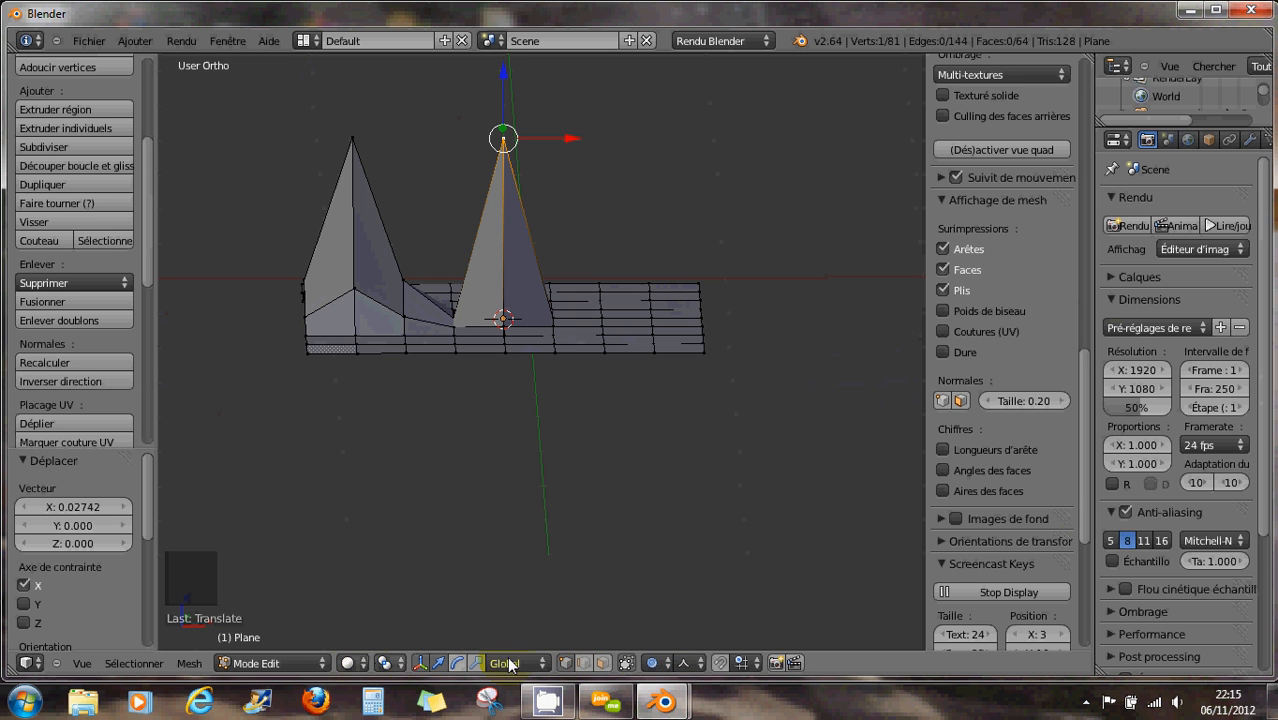
# - Enable snapping and choose Vertex as the snap element
pyautogui.click(720, 664)
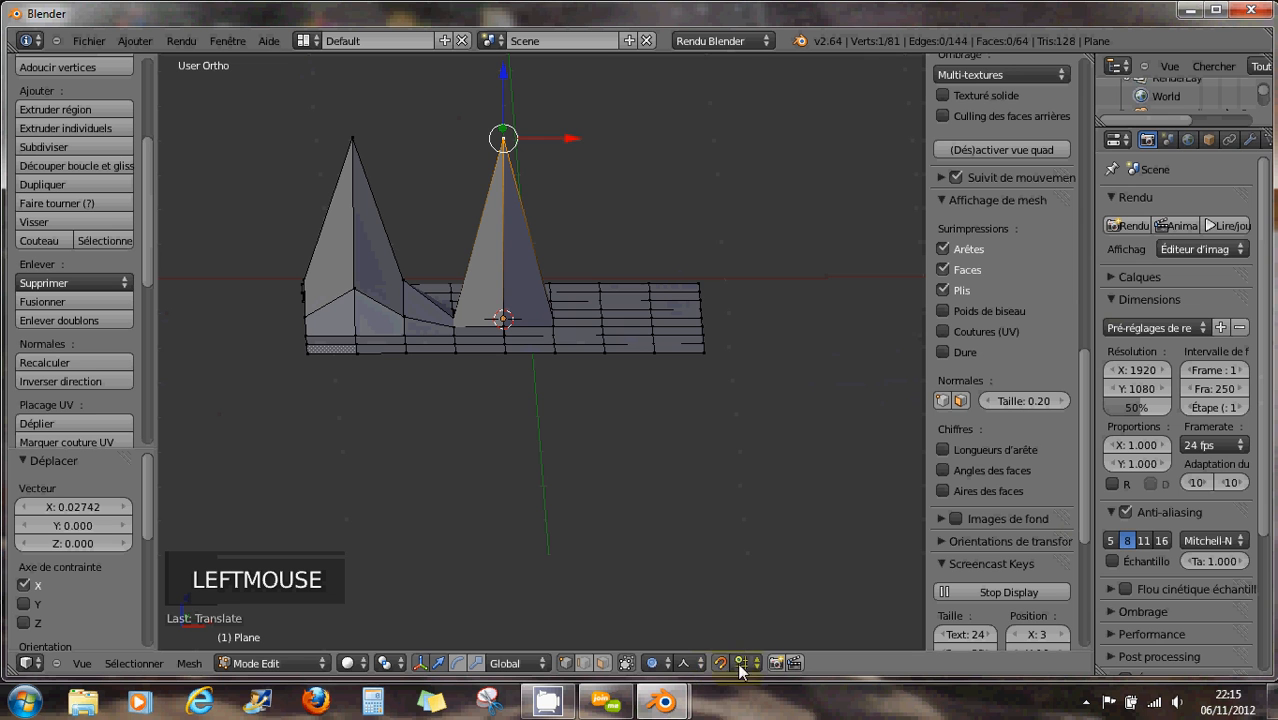
pyautogui.click(741, 664)
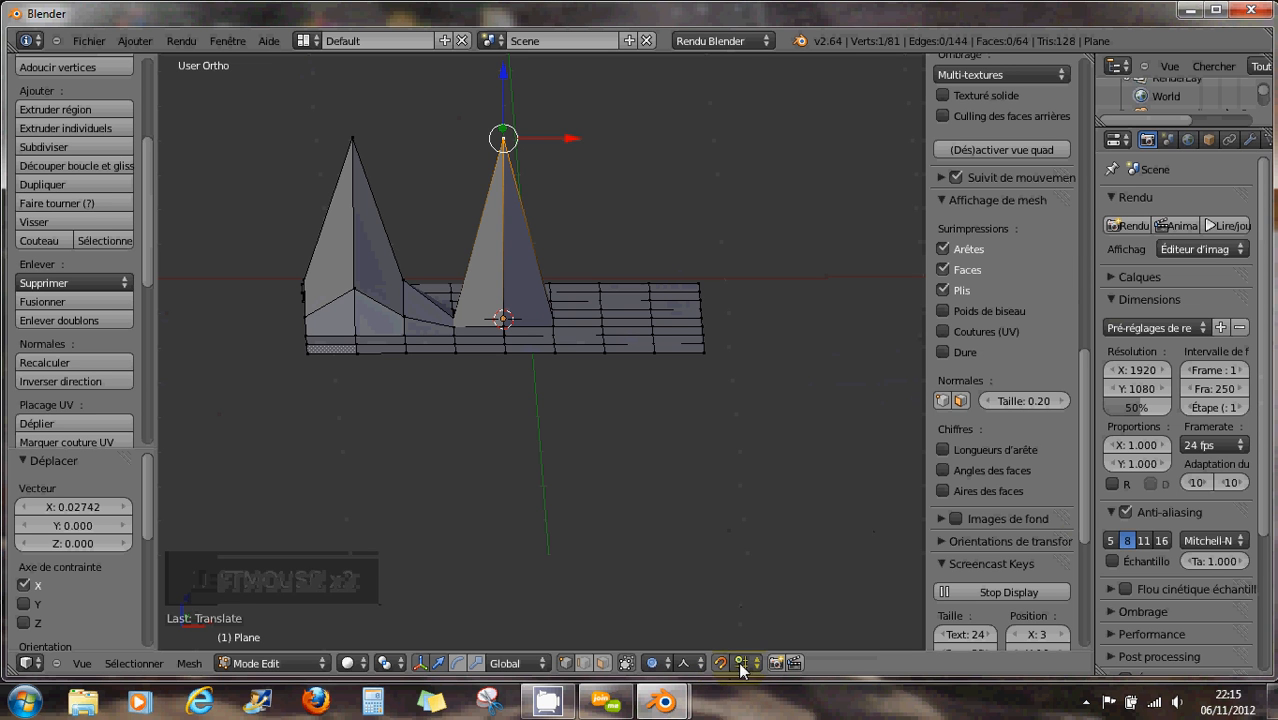
pyautogui.click(741, 664)
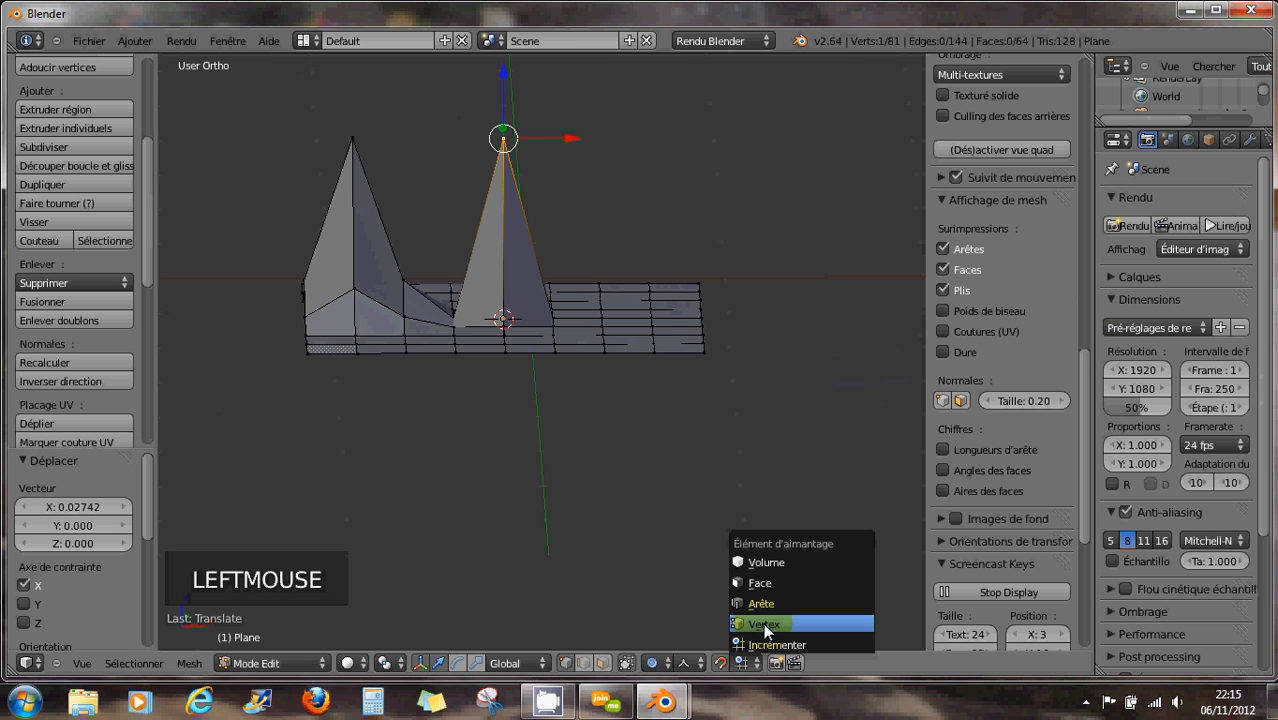
pyautogui.click(765, 624)
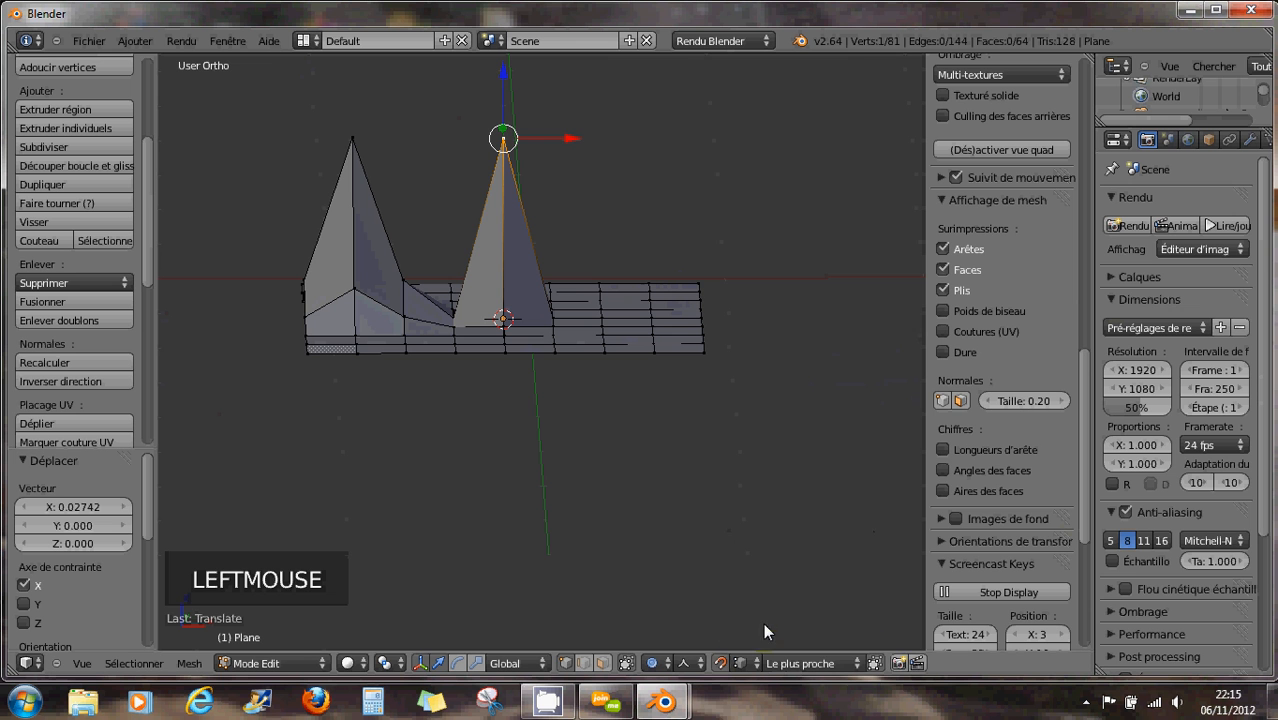
# - Move the centre peak's tip freely about 0.043 along X and 0.009 along Z with a strongly reduced influence radius
pyautogui.rightClick(505, 141)
pyautogui.moveTo(495, 145)
pyautogui.mouseDown()
pyautogui.moveTo(405, 146)
pyautogui.moveTo(474, 158)
pyautogui.moveTo(485, 150)
pyautogui.moveTo(345, 142)
pyautogui.moveTo(690, 147)
pyautogui.moveTo(319, 141)
pyautogui.moveTo(503, 142)
pyautogui.mouseUp()
pyautogui.scroll(6, 434, 143)
pyautogui.scroll(16, 474, 147)
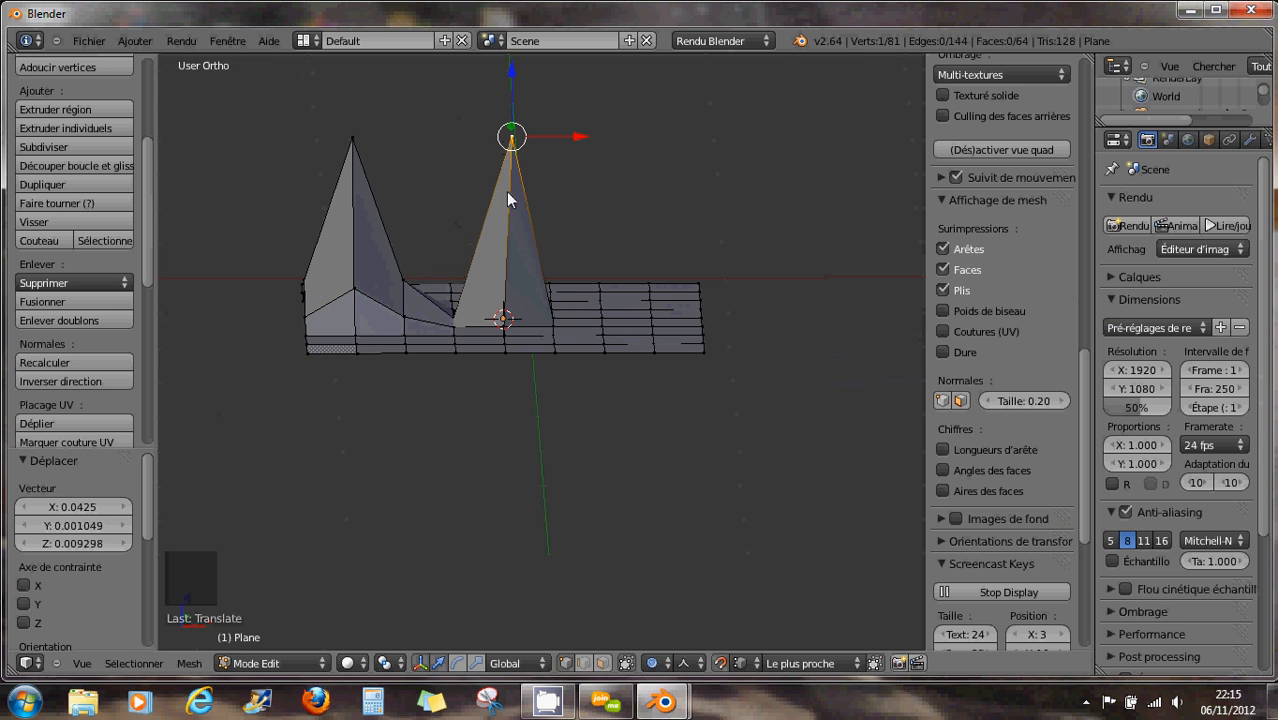
# - Disable proportional editing, move the centre peak's tip freely towards the neighbouring peak with vertex snapping, and view the snap element options
pyautogui.click(655, 664)
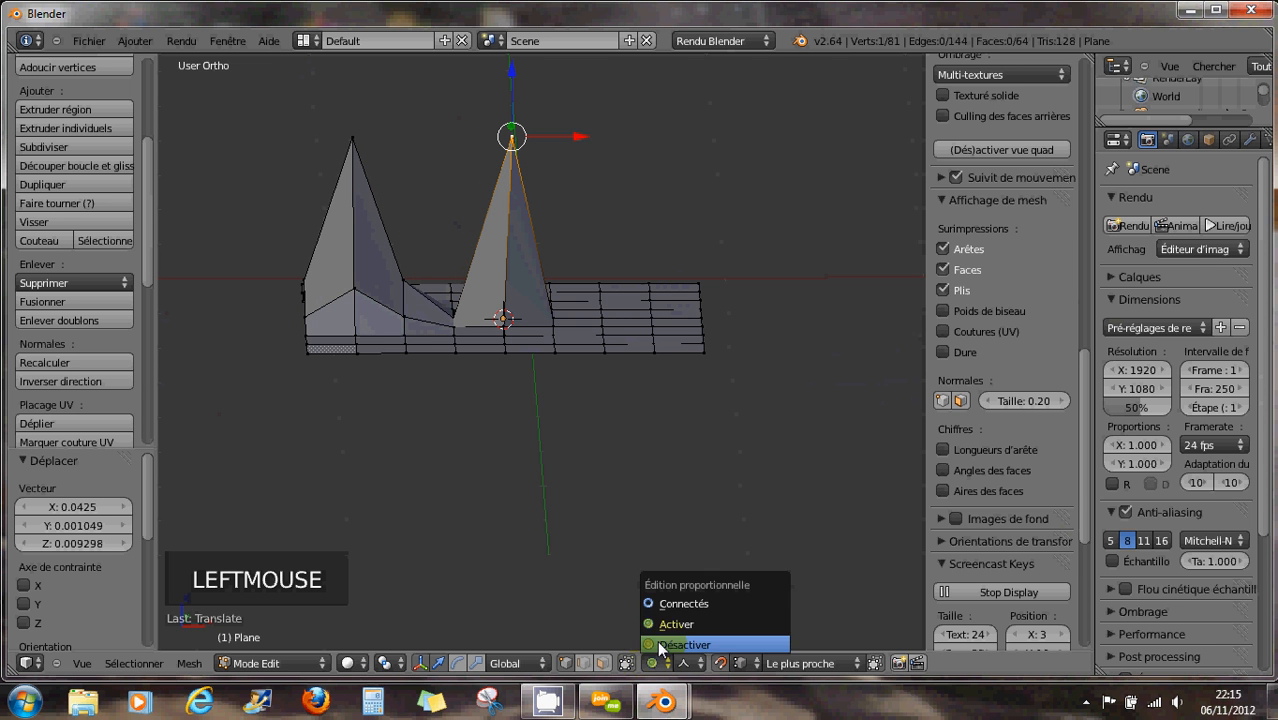
pyautogui.click(657, 638)
pyautogui.moveTo(505, 142)
pyautogui.mouseDown()
pyautogui.moveTo(358, 143)
pyautogui.moveTo(444, 148)
pyautogui.moveTo(561, 250)
pyautogui.moveTo(627, 362)
pyautogui.moveTo(700, 353)
pyautogui.moveTo(689, 282)
pyautogui.moveTo(635, 284)
pyautogui.moveTo(428, 229)
pyautogui.moveTo(388, 153)
pyautogui.moveTo(345, 130)
pyautogui.moveTo(465, 151)
pyautogui.moveTo(363, 143)
pyautogui.moveTo(575, 257)
pyautogui.moveTo(621, 306)
pyautogui.moveTo(559, 205)
pyautogui.moveTo(489, 136)
pyautogui.mouseUp()
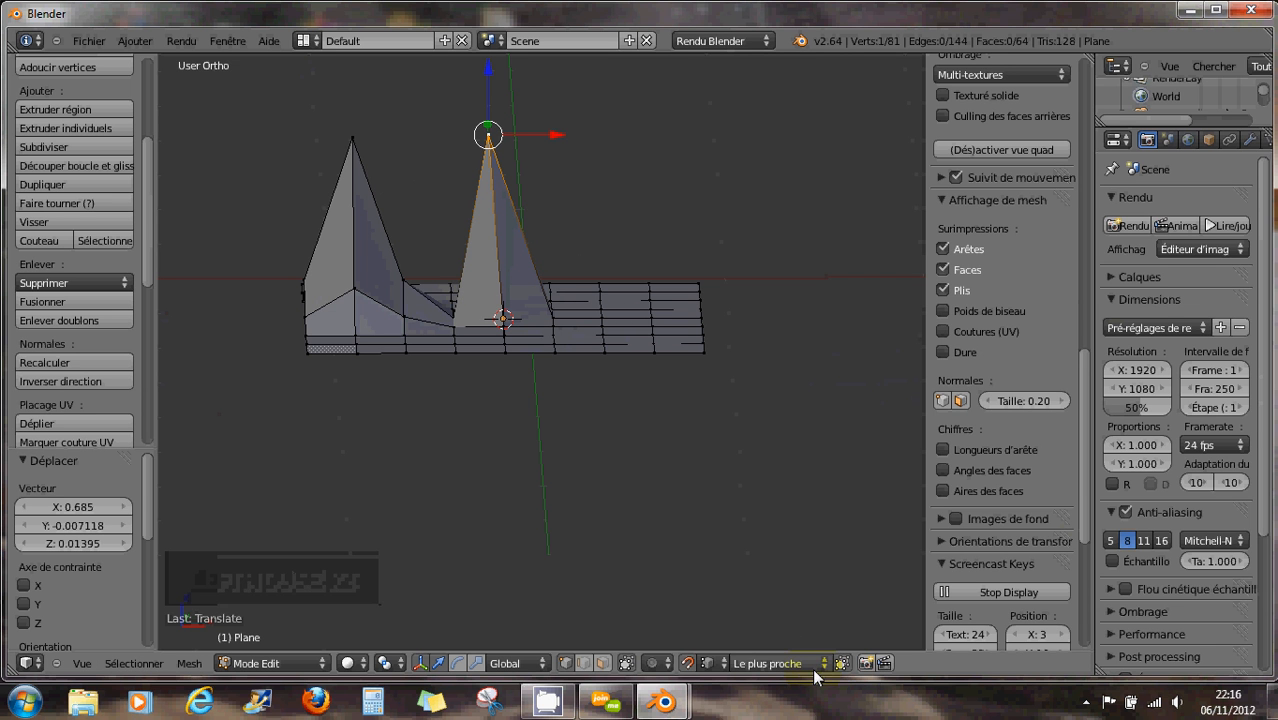
pyautogui.click(710, 664)
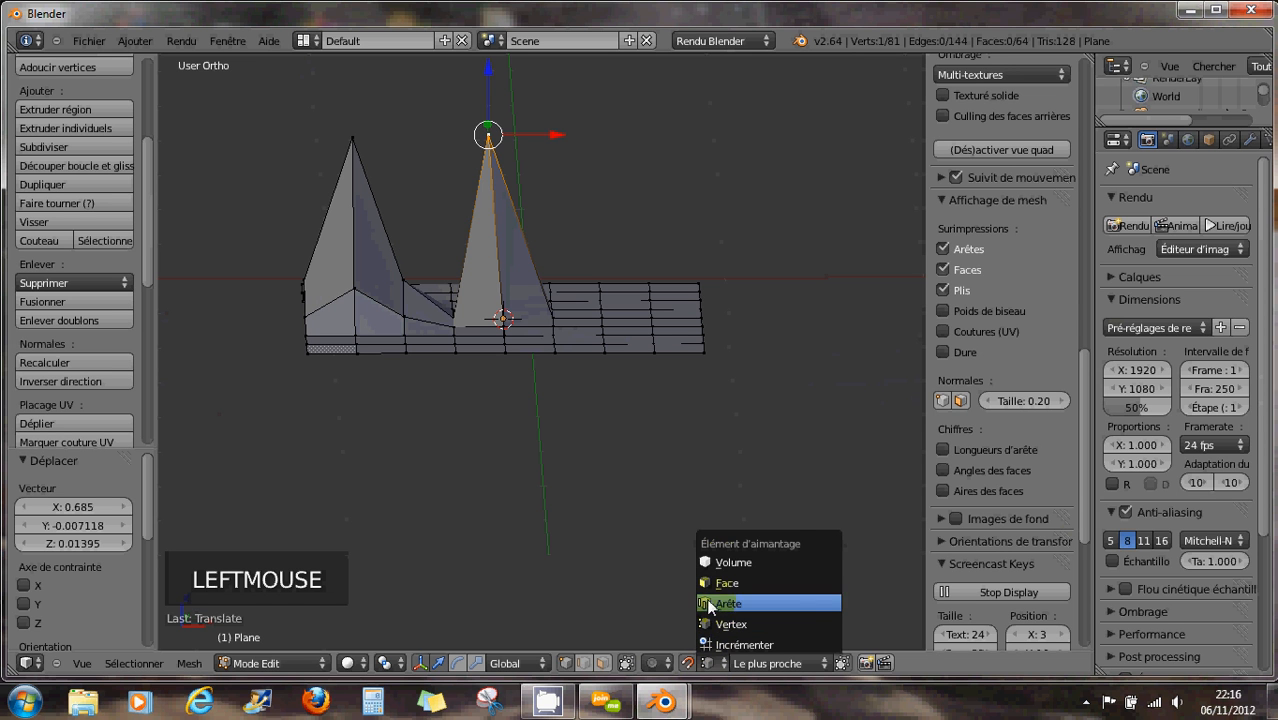
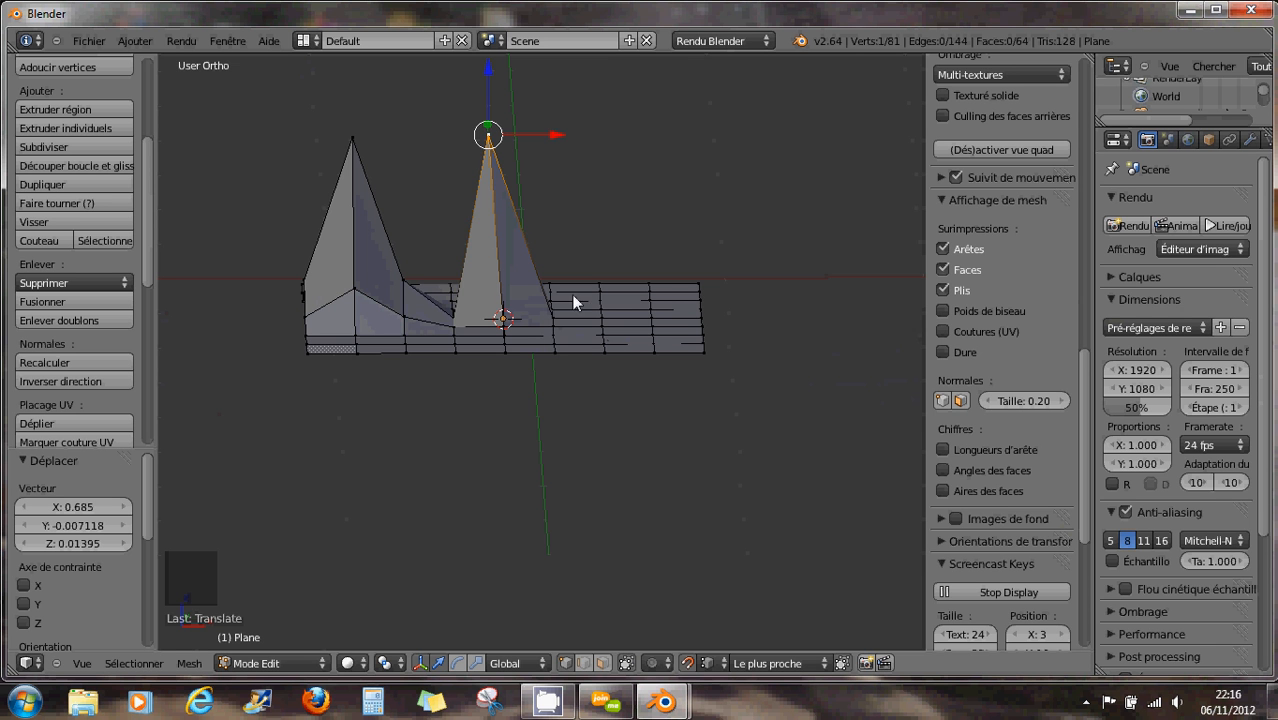
# - Switch to face selection and extrude a flat face on the +X side of the centre peak about 0.551 upward
pyautogui.moveTo(575, 300); pyautogui.dragTo(589, 370, button='middle')
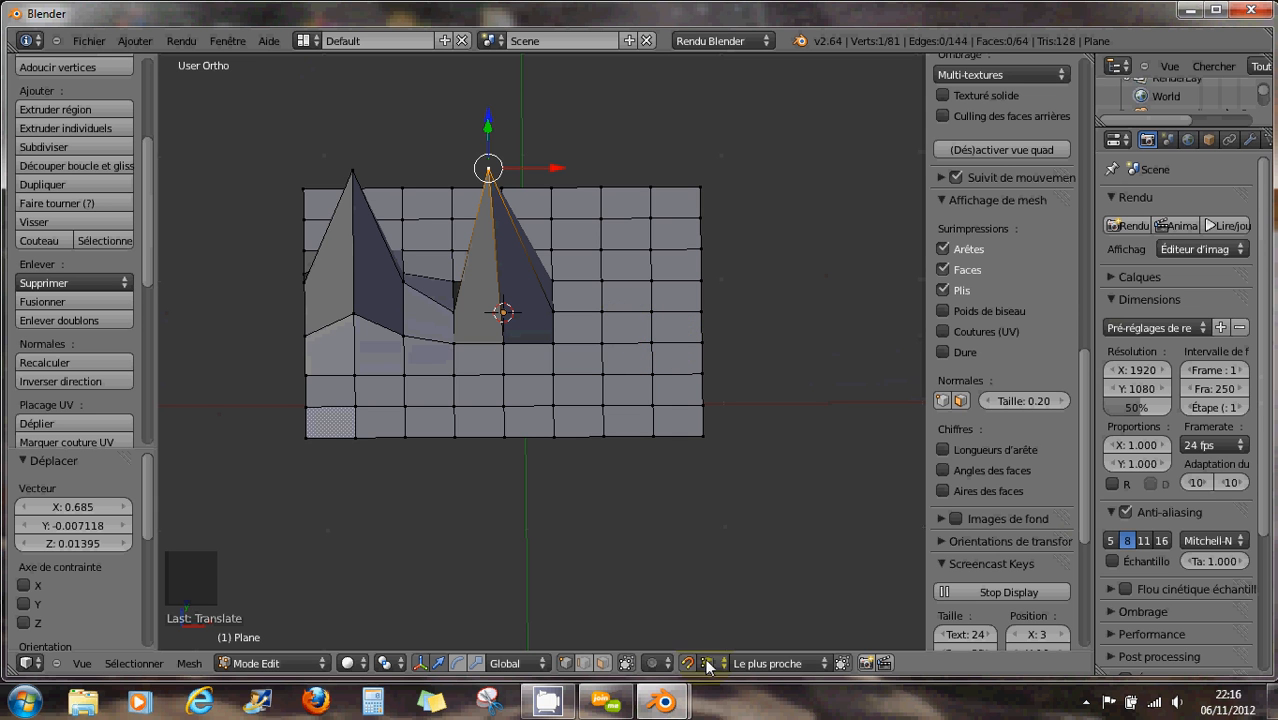
pyautogui.click(603, 664)
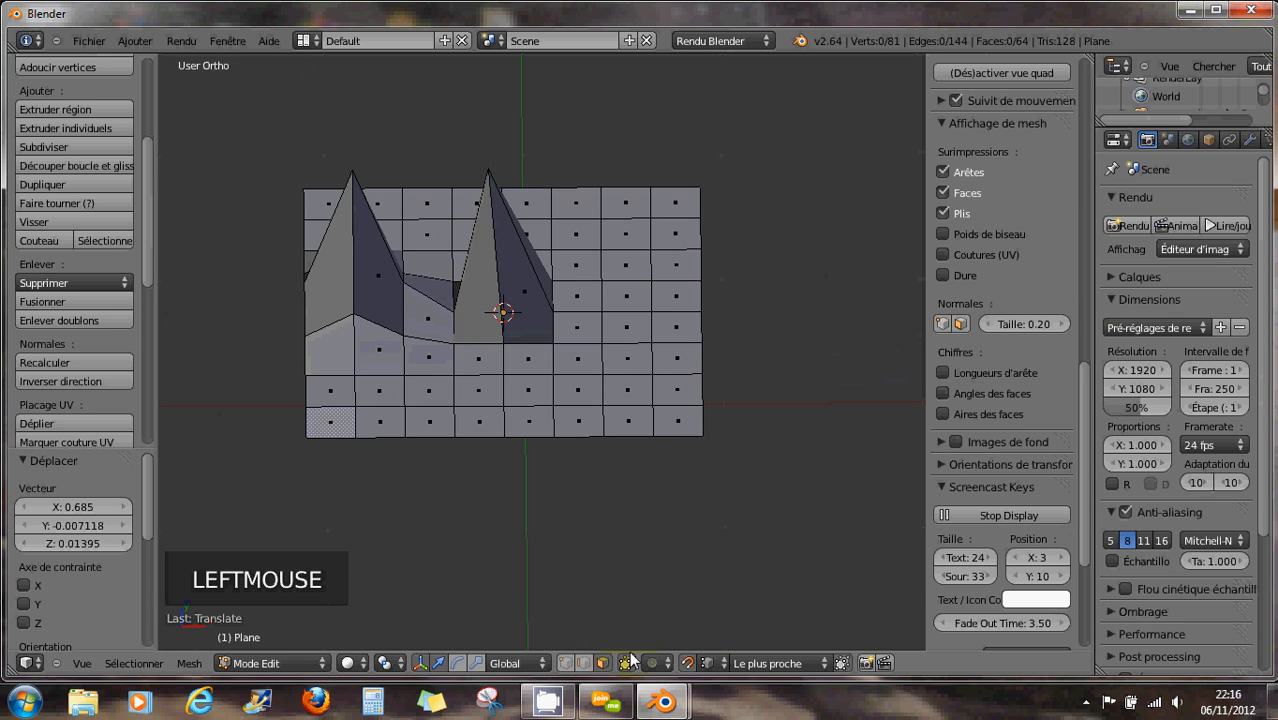
pyautogui.rightClick(625, 326)
pyautogui.moveTo(610, 380); pyautogui.dragTo(610, 329, button='middle')
pyautogui.scroll(1, 624, 339)
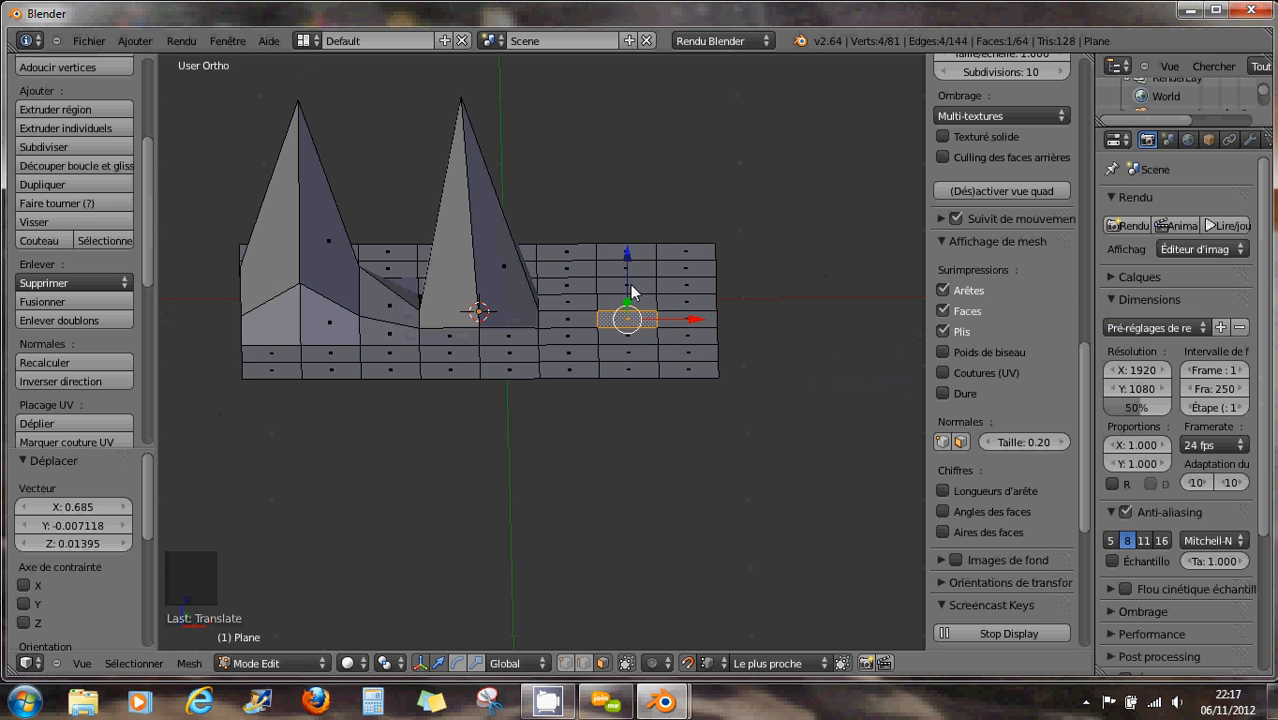
pyautogui.moveTo(636, 310)
pyautogui.mouseDown(button='middle')
pyautogui.moveTo(640, 322)
pyautogui.moveTo(622, 298)
pyautogui.moveTo(574, 286)
pyautogui.moveTo(628, 298)
pyautogui.mouseUp(button='middle')
pyautogui.press('e')
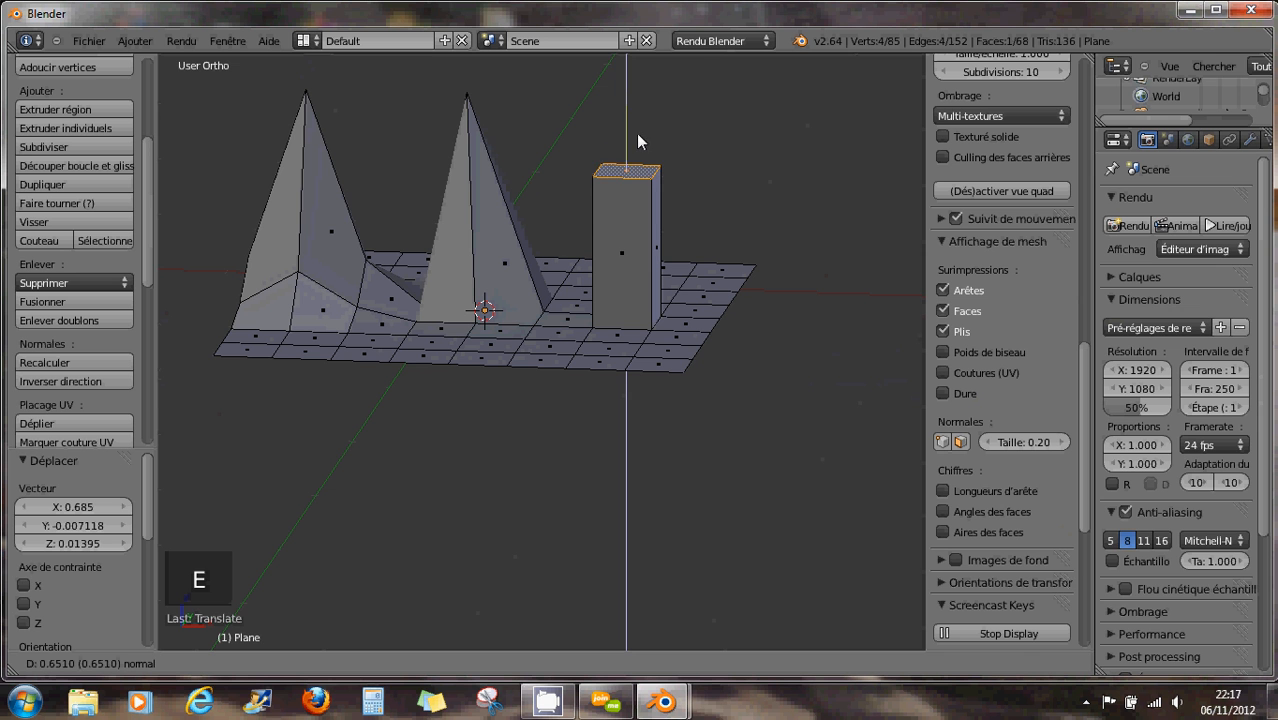
pyautogui.click(630, 189)
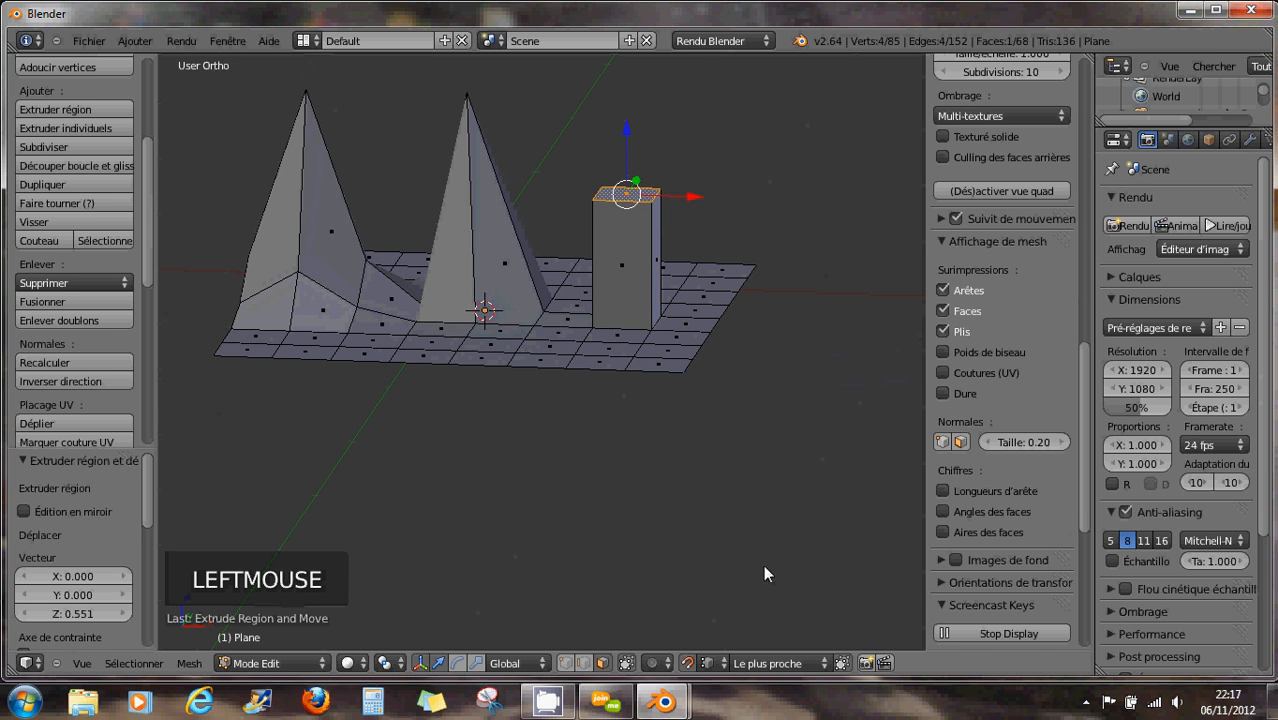
# - Disable snapping and extrude the column's top face about 0.359 further along Z
pyautogui.click(690, 664)
pyautogui.moveTo(652, 321); pyautogui.dragTo(632, 153, button='middle')
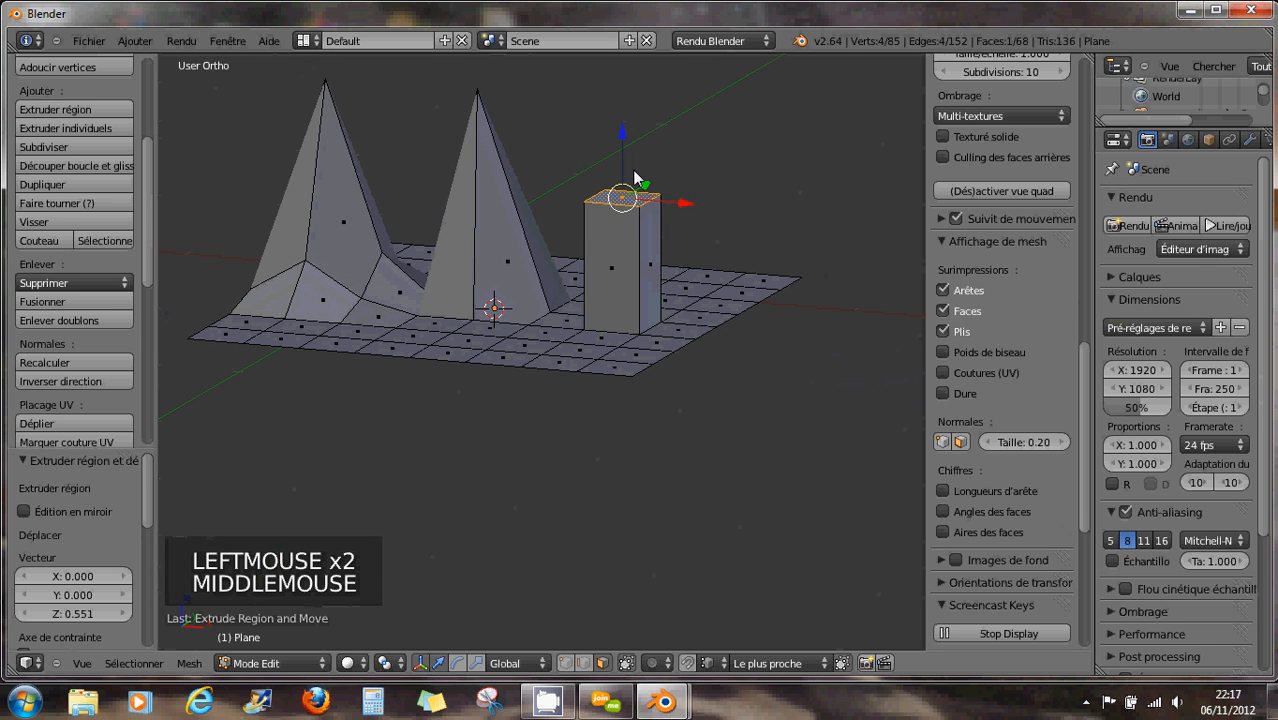
pyautogui.press('e')
pyautogui.press('e')
pyautogui.click(620, 92)
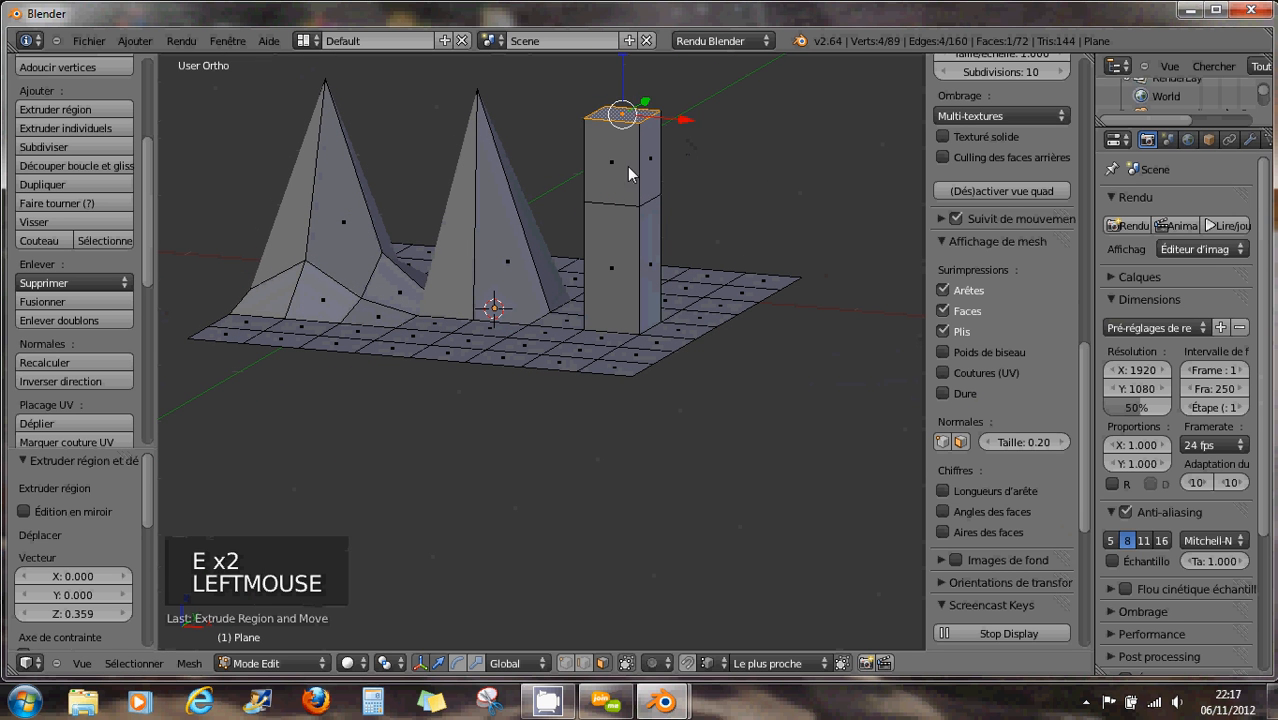
# - Rotate the column's top face about 57.5° around the global Y axis
pyautogui.moveTo(628, 172); pyautogui.dragTo(675, 179, button='middle')
pyautogui.scroll(-2, 714, 183)
pyautogui.press('r')
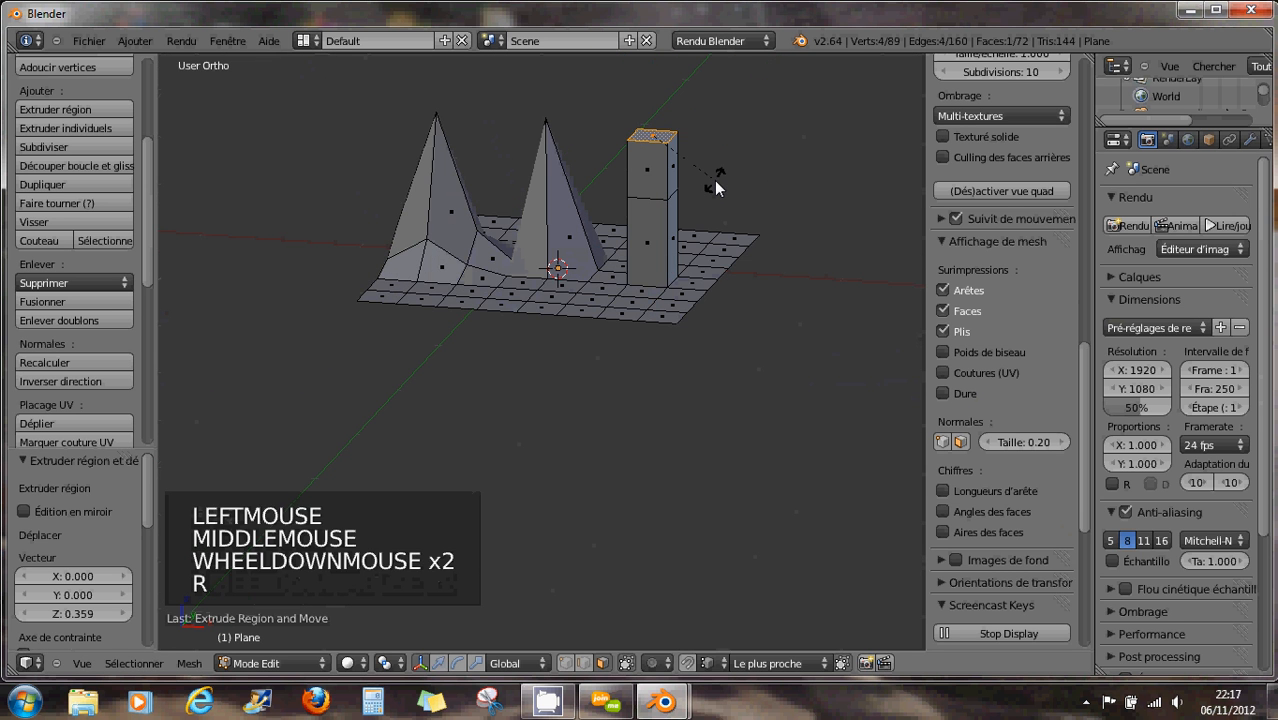
pyautogui.press('y')
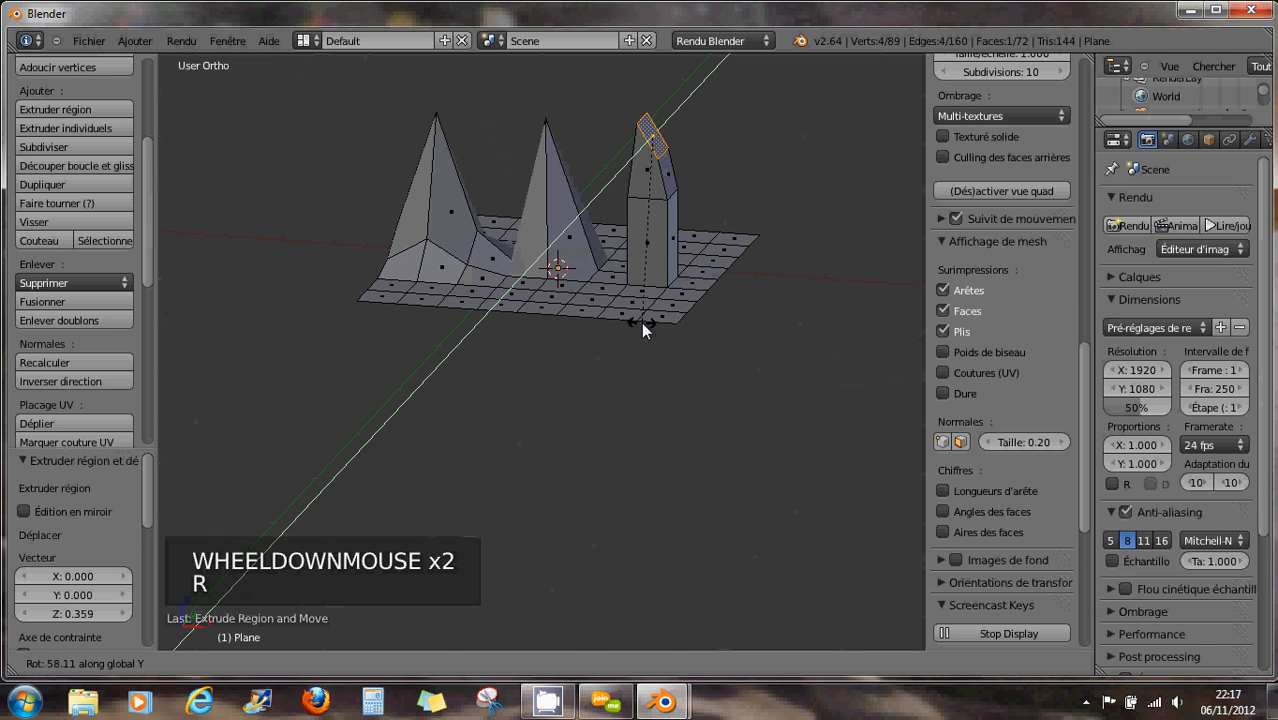
pyautogui.click(641, 322)
# - Extrude the tilted face about 0.47 along its normal and rotate the new end face about 50.7° around Y
pyautogui.press('e')
pyautogui.press('e')
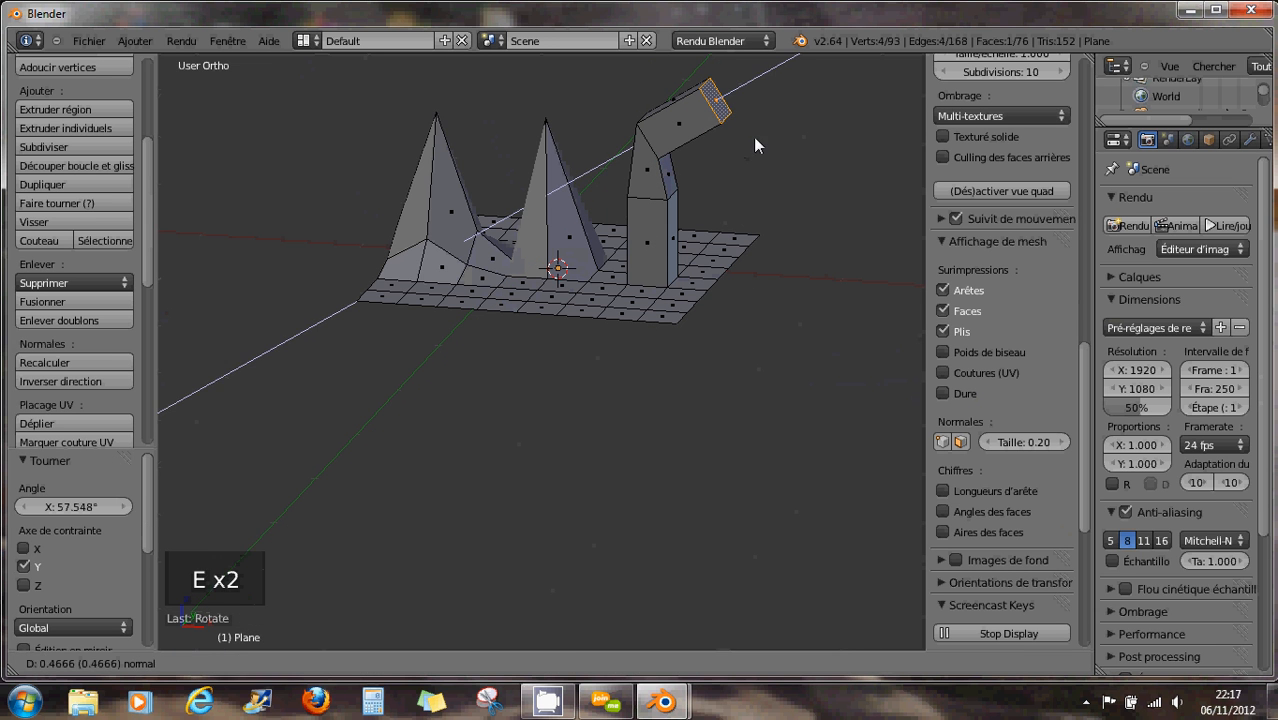
pyautogui.click(756, 140)
pyautogui.press('r')
pyautogui.press('y')
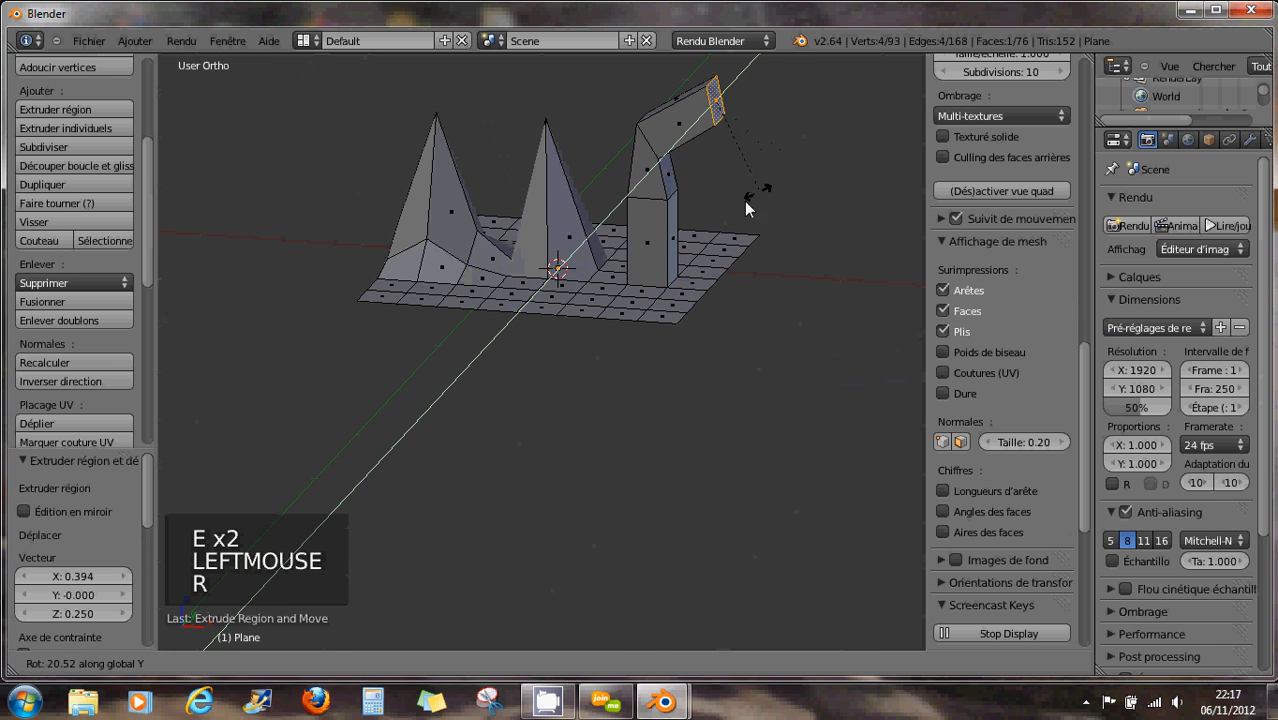
pyautogui.click(707, 206)
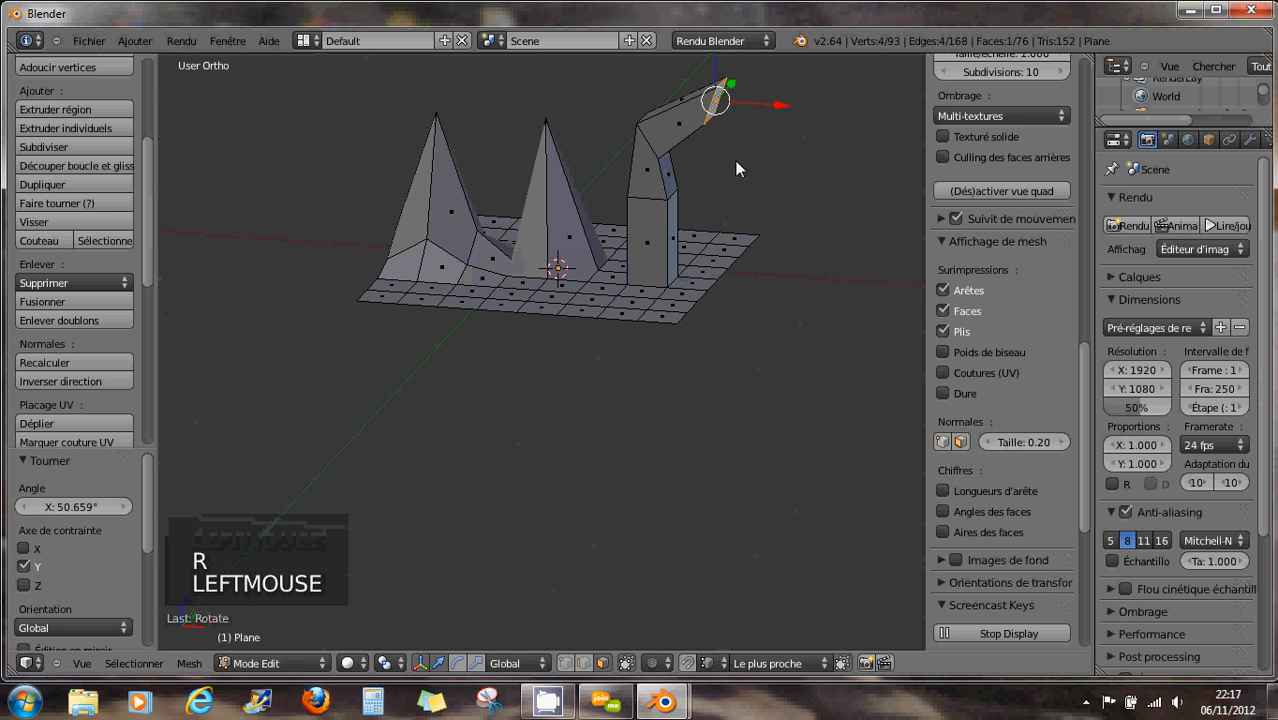
# - Extrude the end face into three successive segments, about 0.44, 0.215 and 0.237 along X, sloping slightly downward
pyautogui.press('e')
pyautogui.press('e')
pyautogui.click(810, 196)
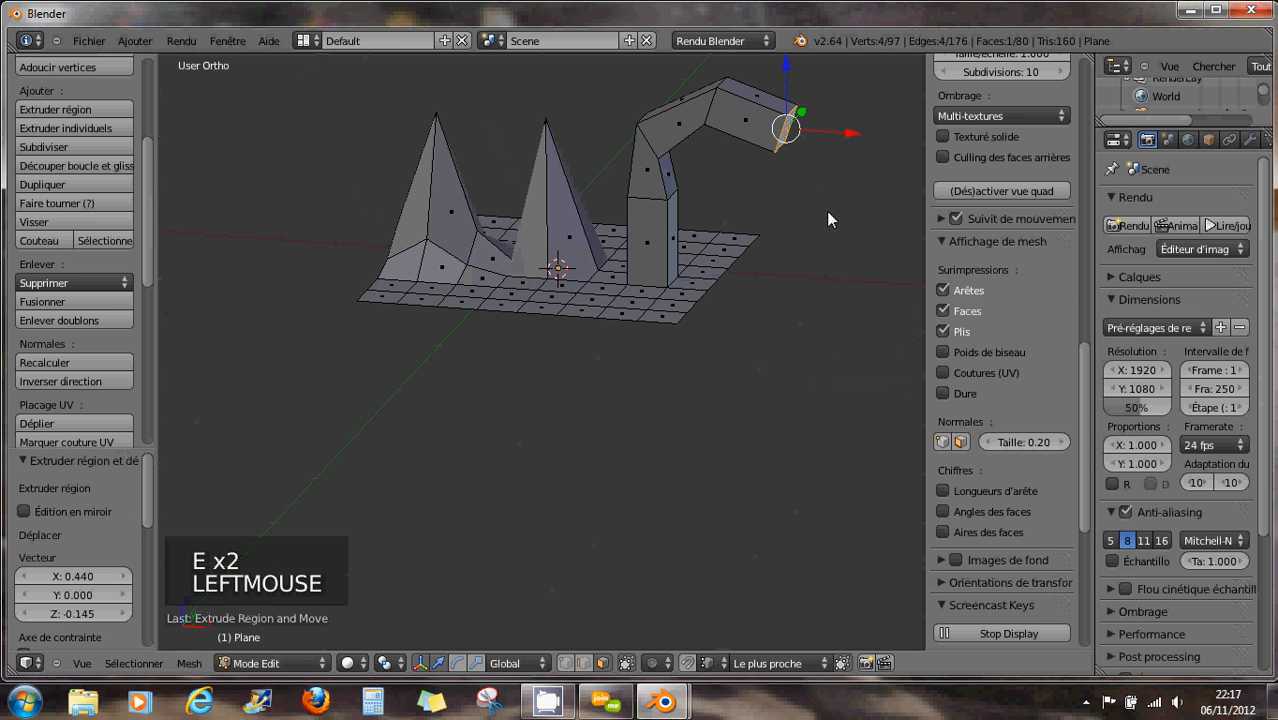
pyautogui.press('e')
pyautogui.press('e')
pyautogui.click(859, 229)
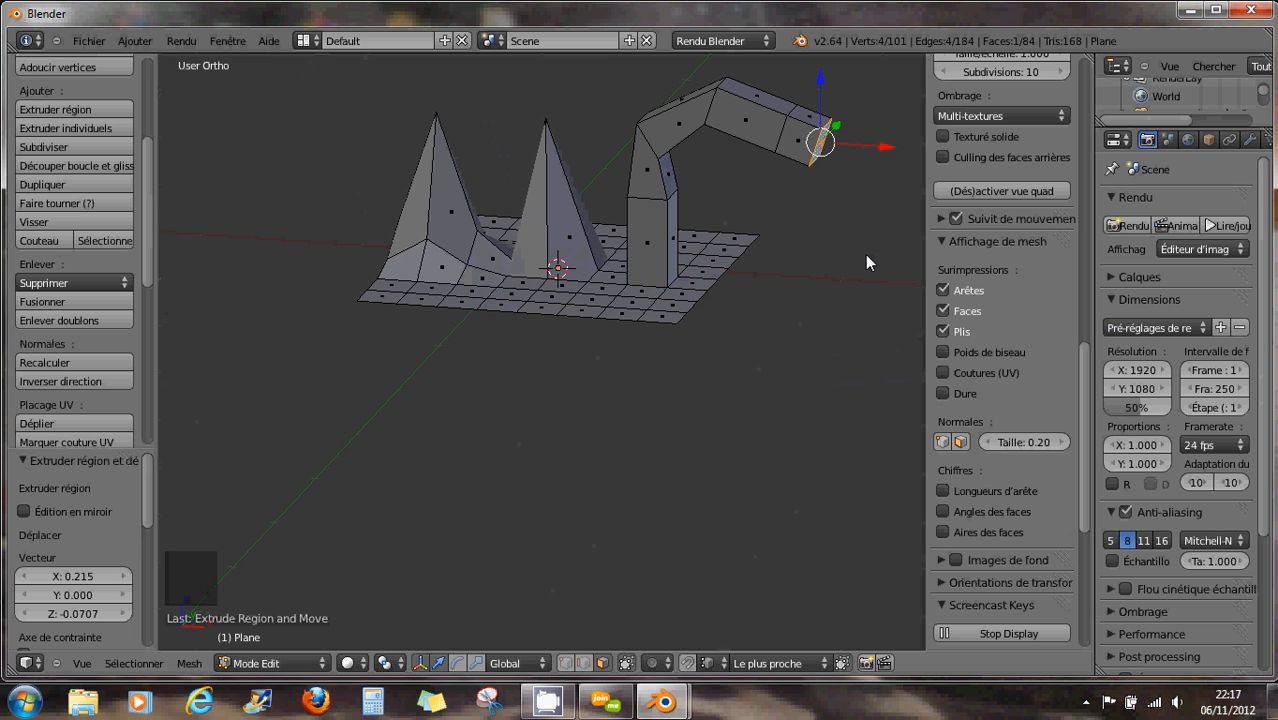
pyautogui.press('e')
pyautogui.click(896, 292)
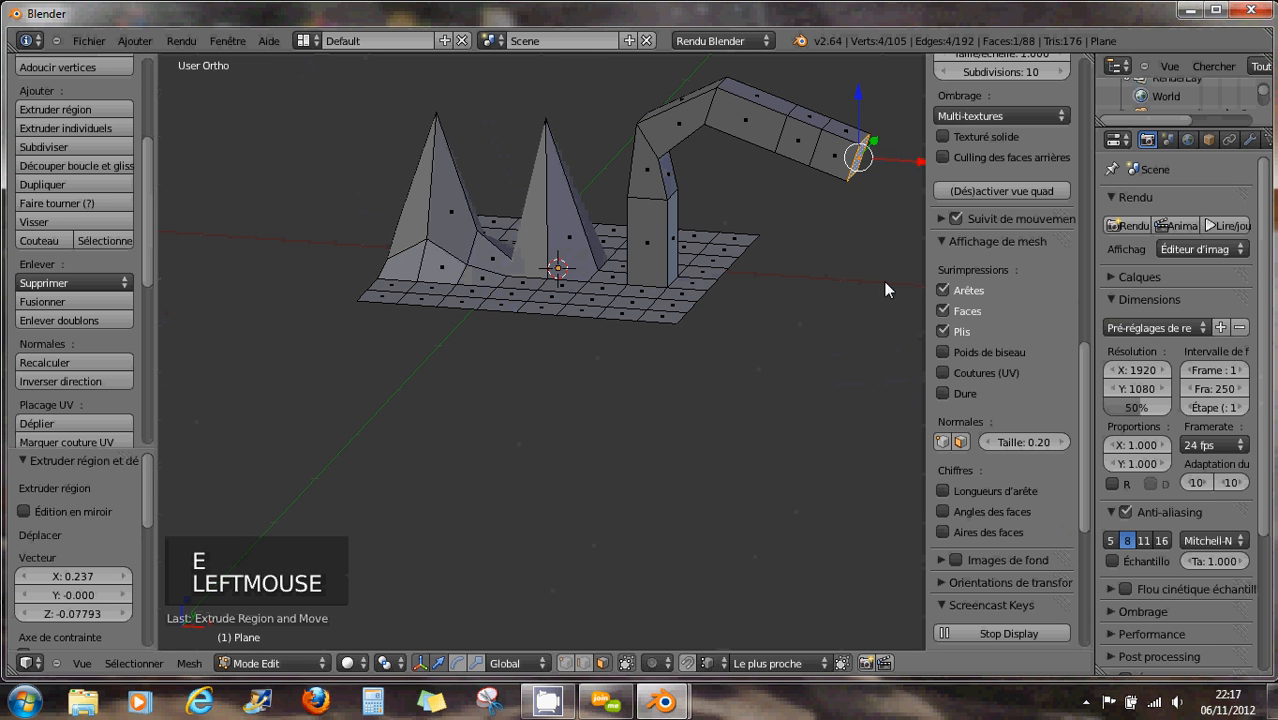
# - Rotate the beam's end face about 62.3° around the global Y axis so it faces downward
pyautogui.press('r')
pyautogui.press('y')
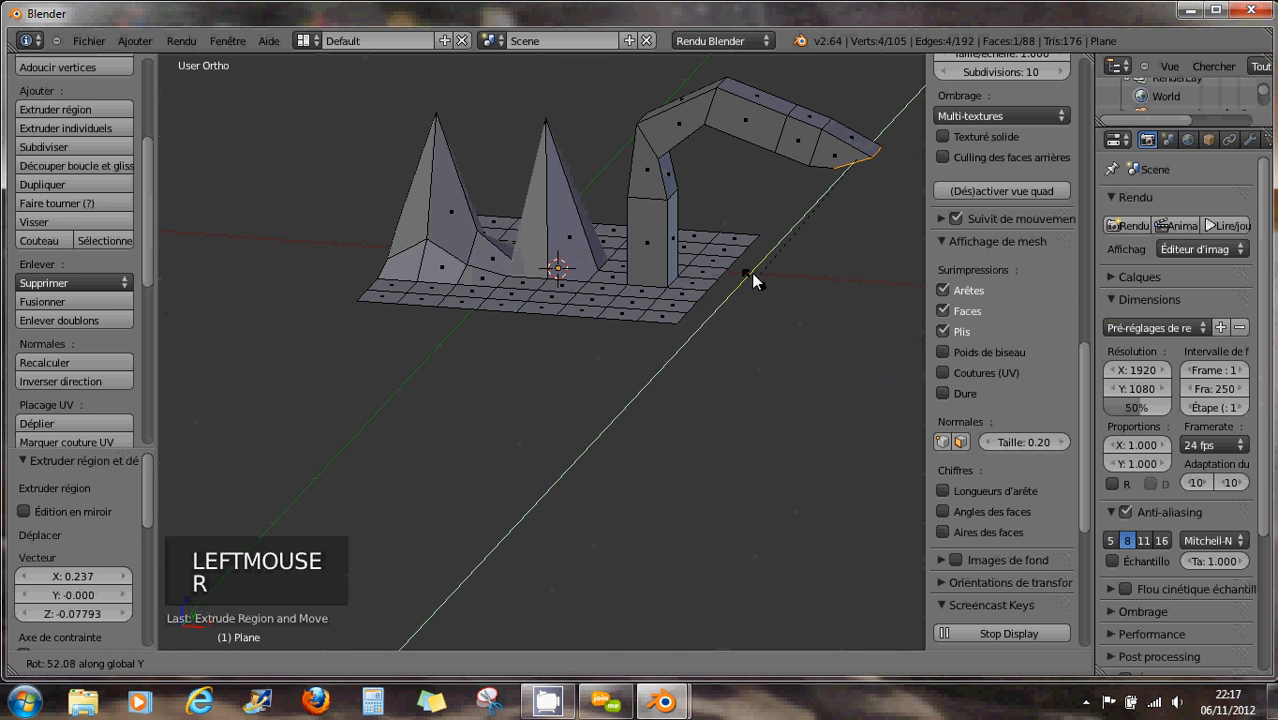
pyautogui.click(752, 250)
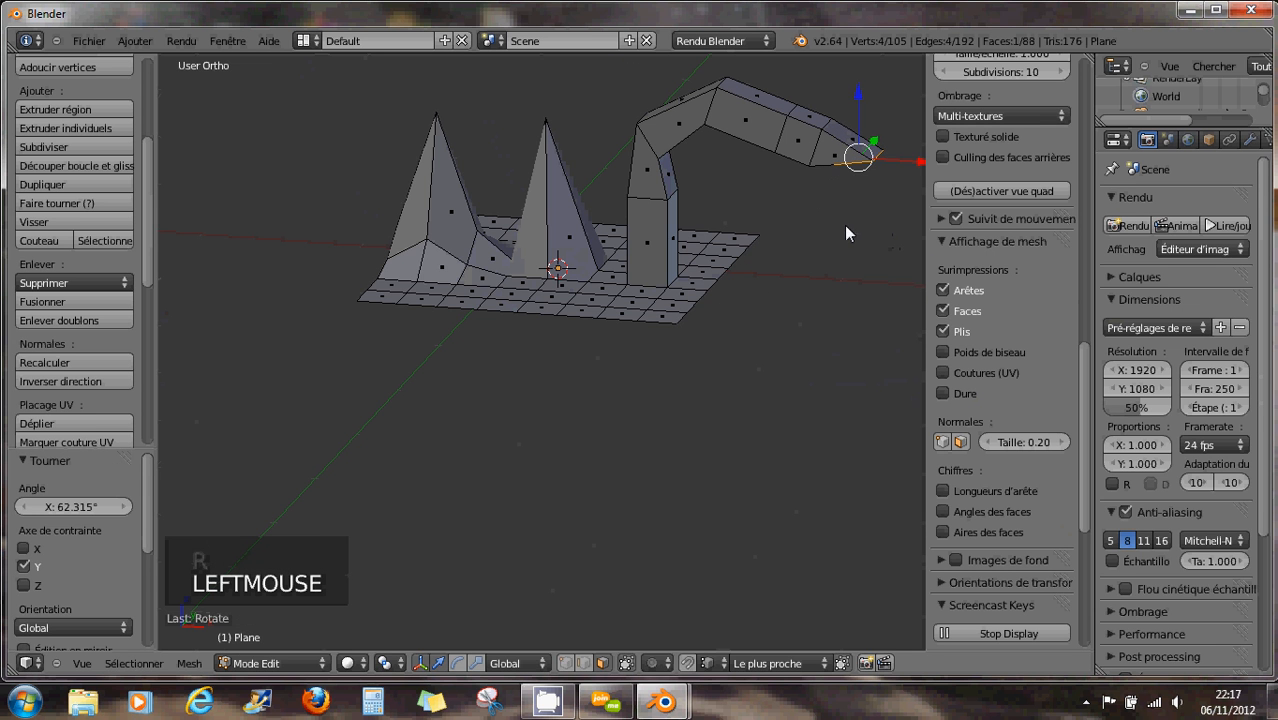
# - Extrude the end face about 0.573 downward as the arch's second leg and shift it freely about -0.1 along X and -0.06 along Z
pyautogui.press('e')
pyautogui.press('e')
pyautogui.click(872, 310)
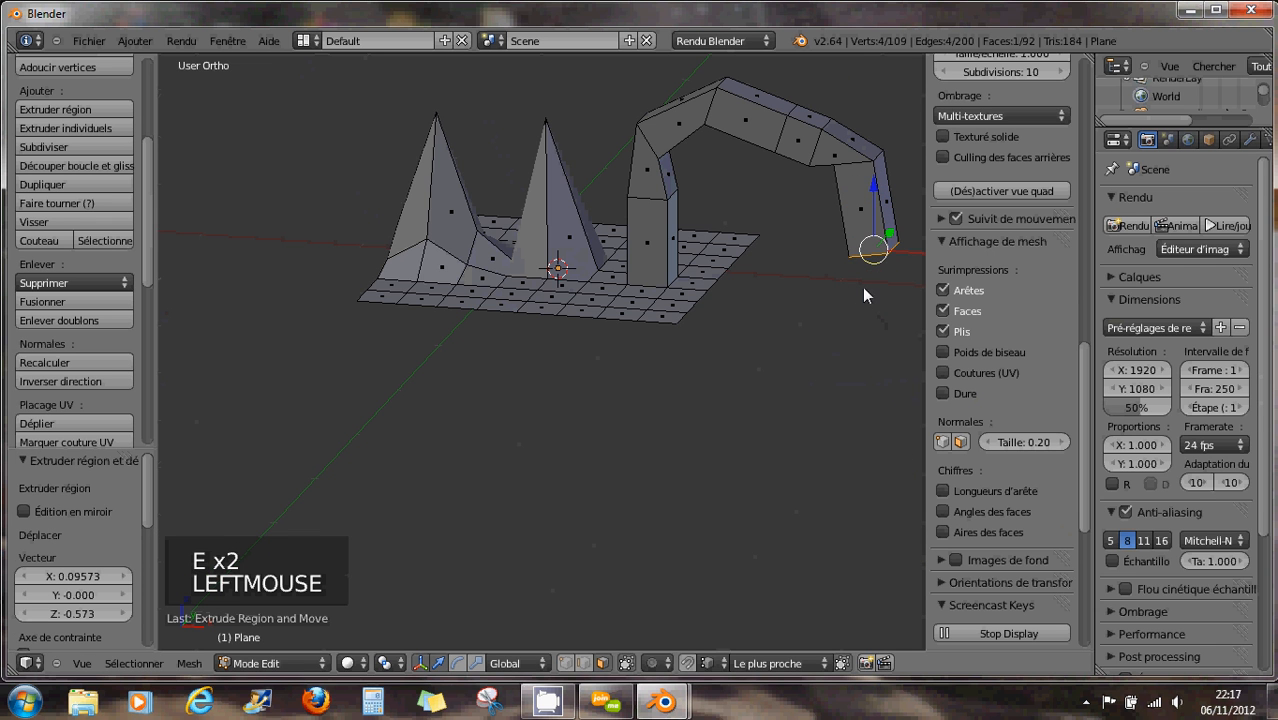
pyautogui.moveTo(871, 266)
pyautogui.mouseDown()
pyautogui.moveTo(802, 256)
pyautogui.moveTo(850, 264)
pyautogui.moveTo(852, 280)
pyautogui.mouseUp()
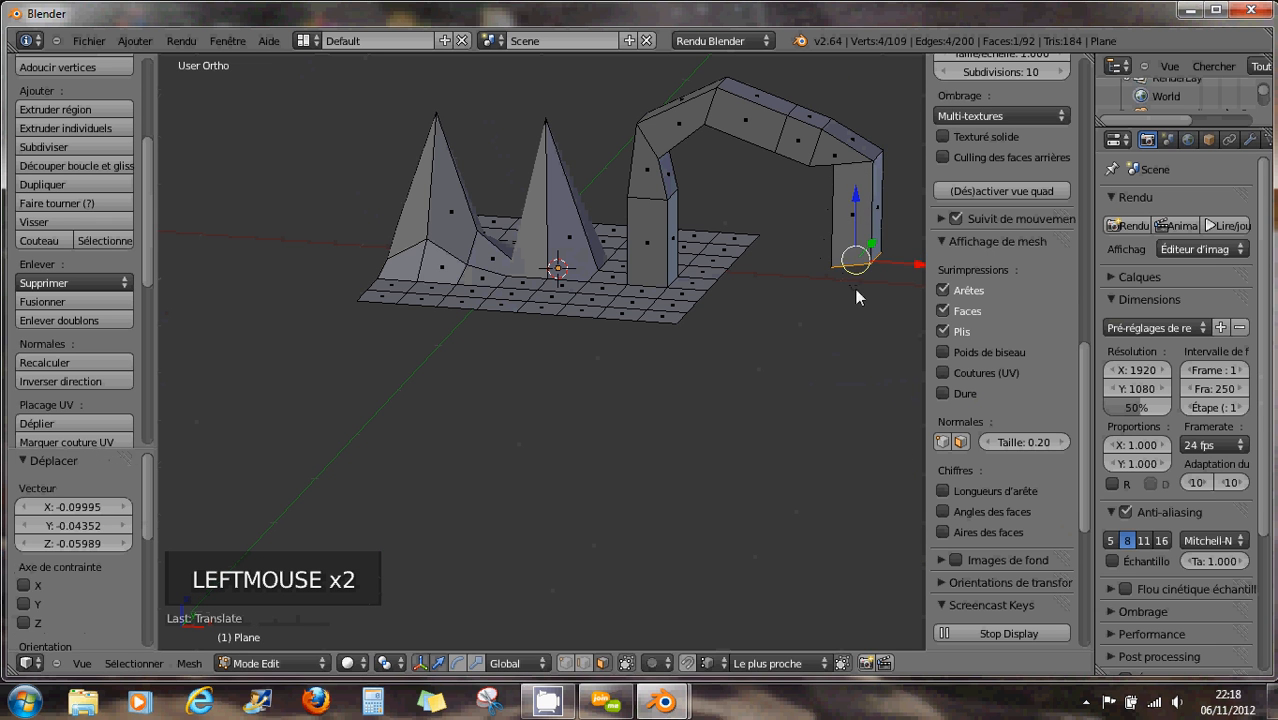
# - Extrude a front side face of the arch's sloping beam about -0.615 along Y
pyautogui.moveTo(857, 304); pyautogui.dragTo(812, 276, button='middle')
pyautogui.rightClick(779, 141)
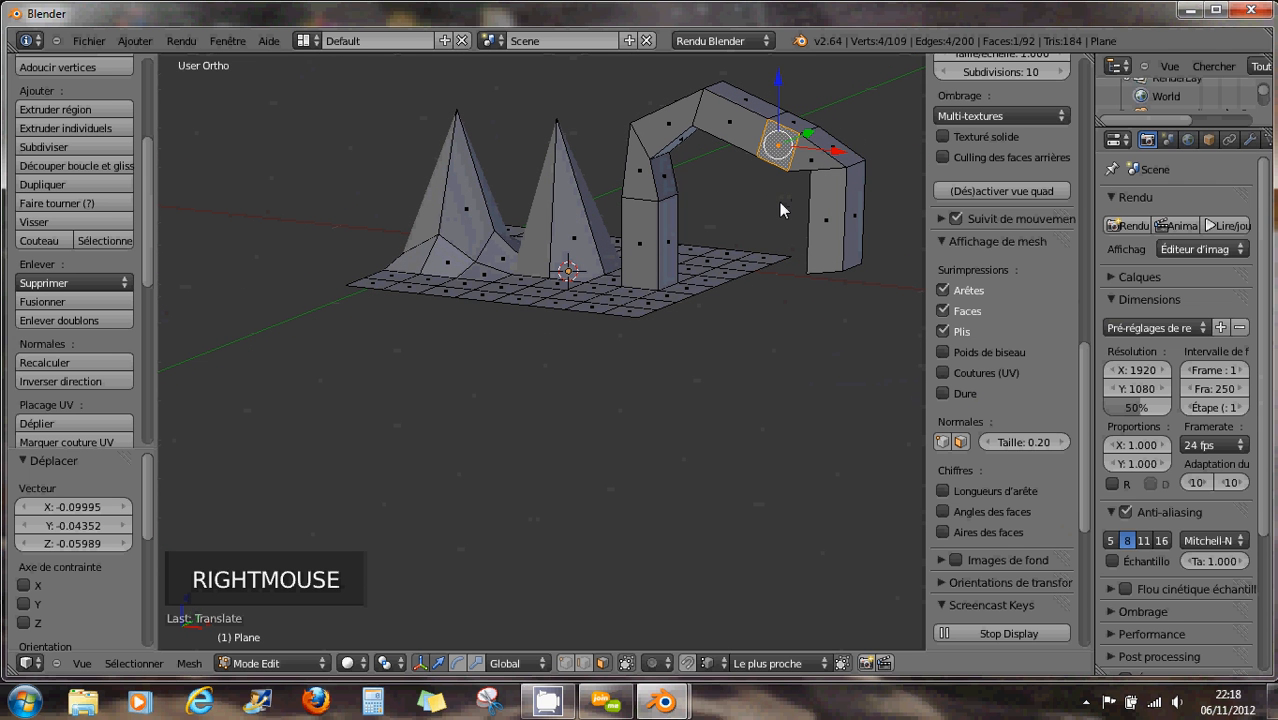
pyautogui.press('e')
pyautogui.press('e')
pyautogui.click(733, 218)
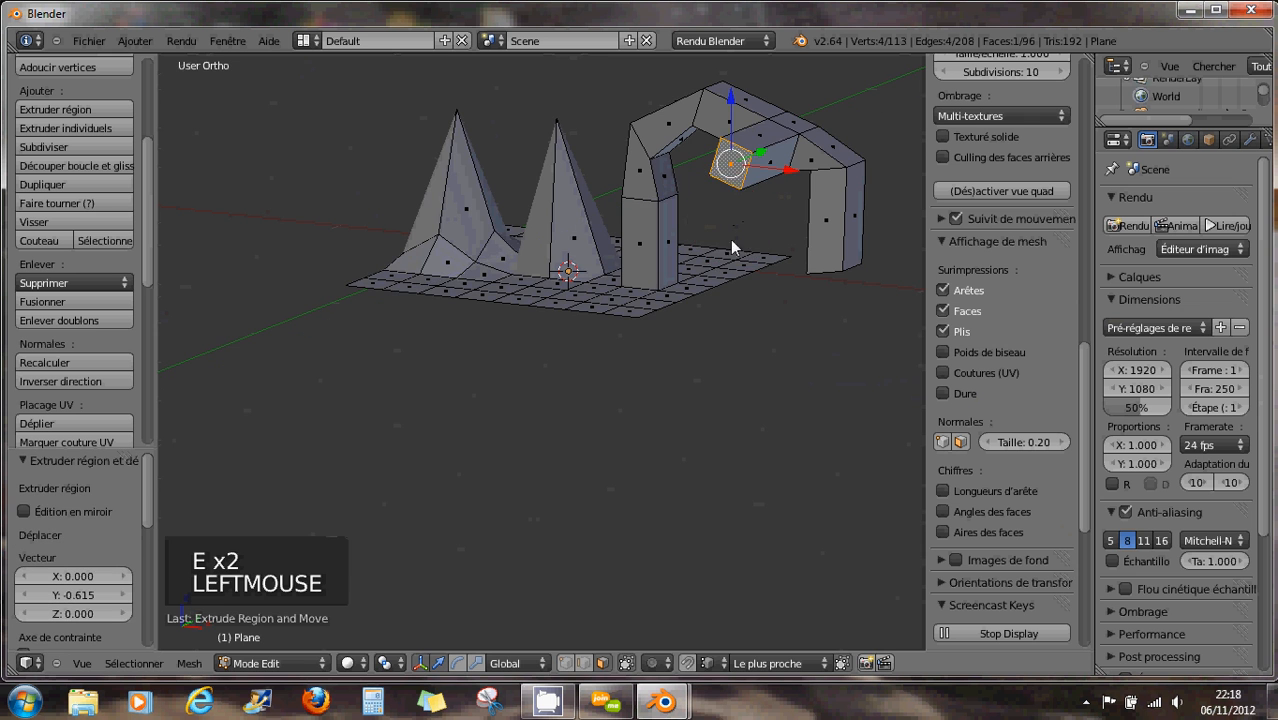
# - Add the arch's top face beside the branch to the end-face selection and try extruding both faces as one region
pyautogui.moveTo(730, 239); pyautogui.dragTo(740, 210, button='middle')
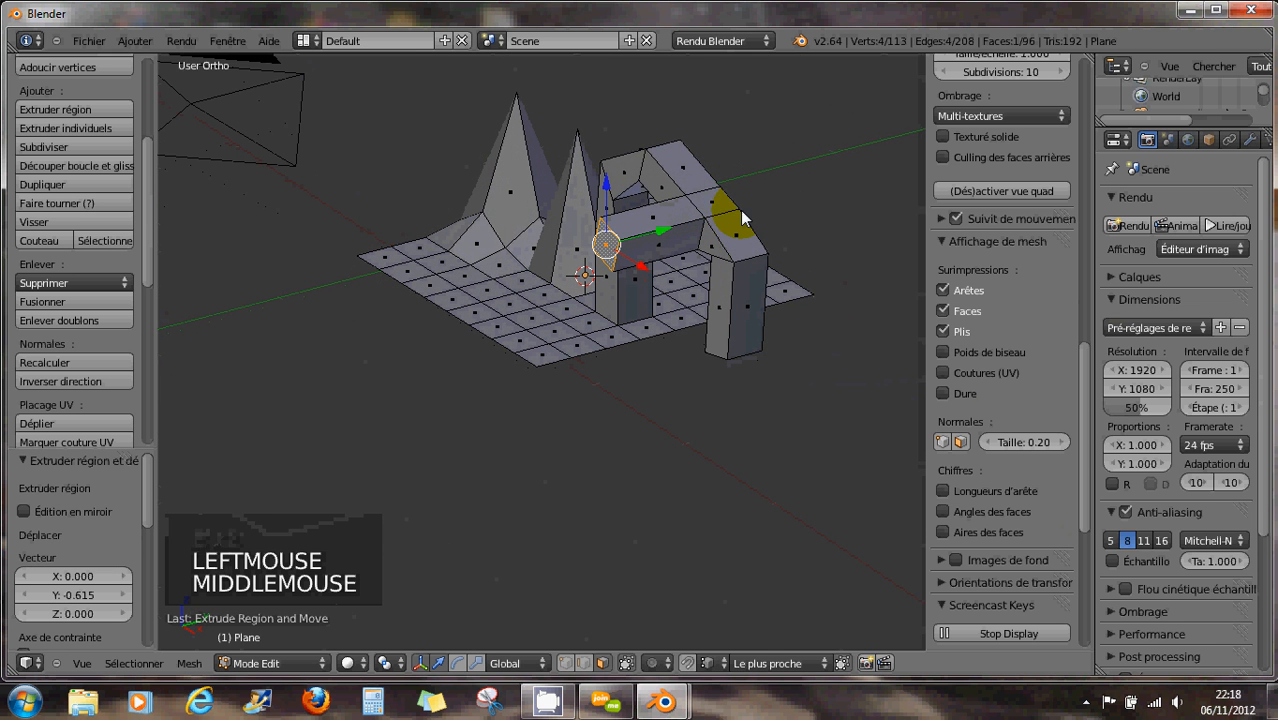
pyautogui.keyDown('shift'); pyautogui.rightClick(713, 203); pyautogui.keyUp('shift')
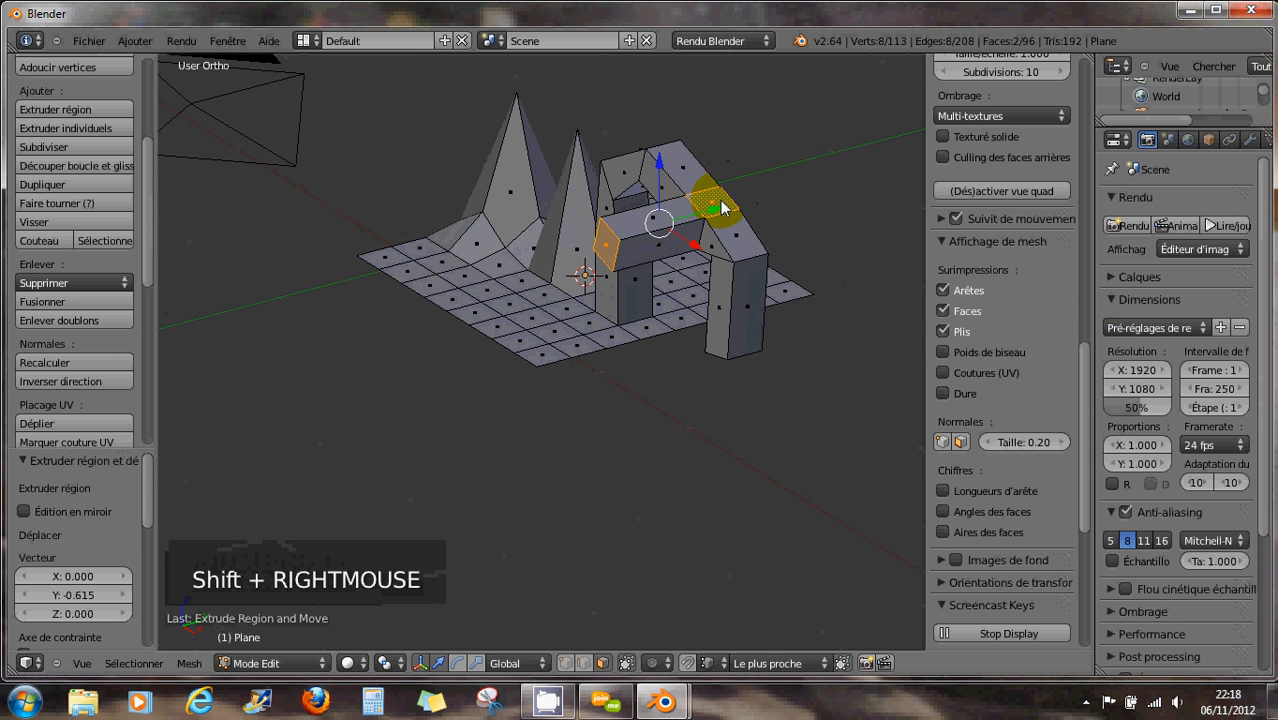
pyautogui.moveTo(744, 218); pyautogui.dragTo(724, 236, button='middle')
pyautogui.press('e')
pyautogui.press('e')
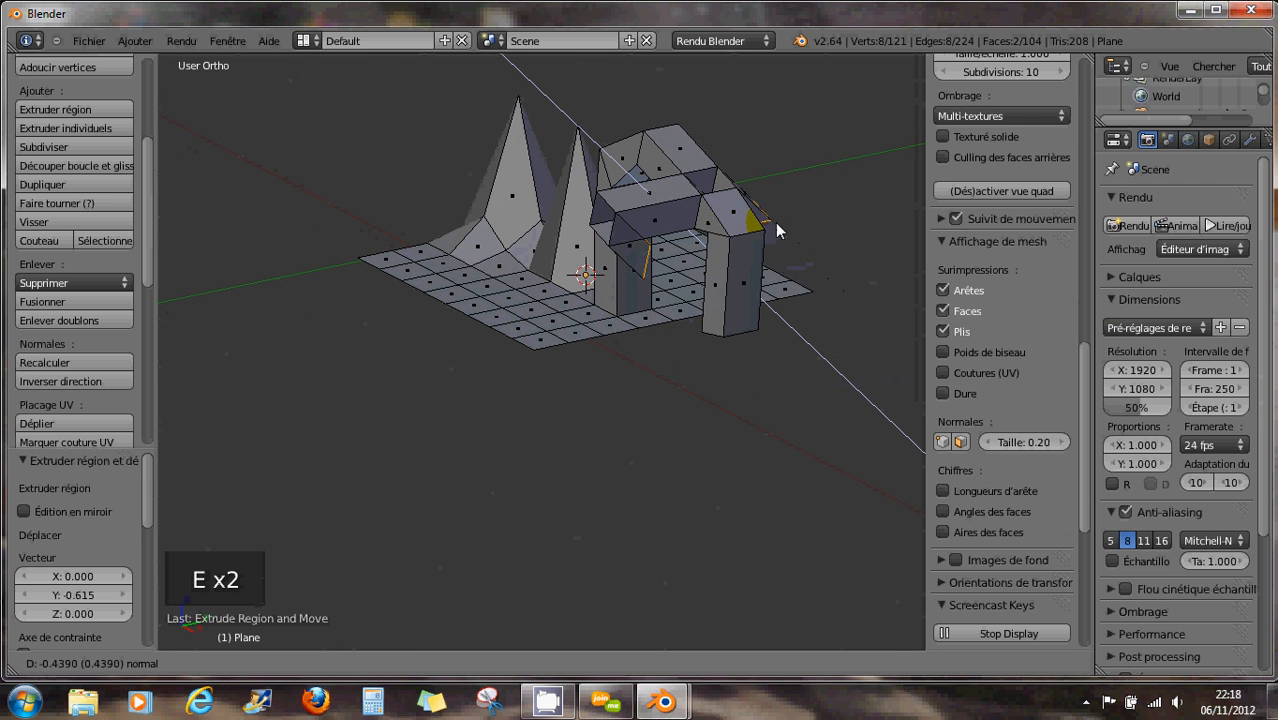
pyautogui.rightClick(752, 233)
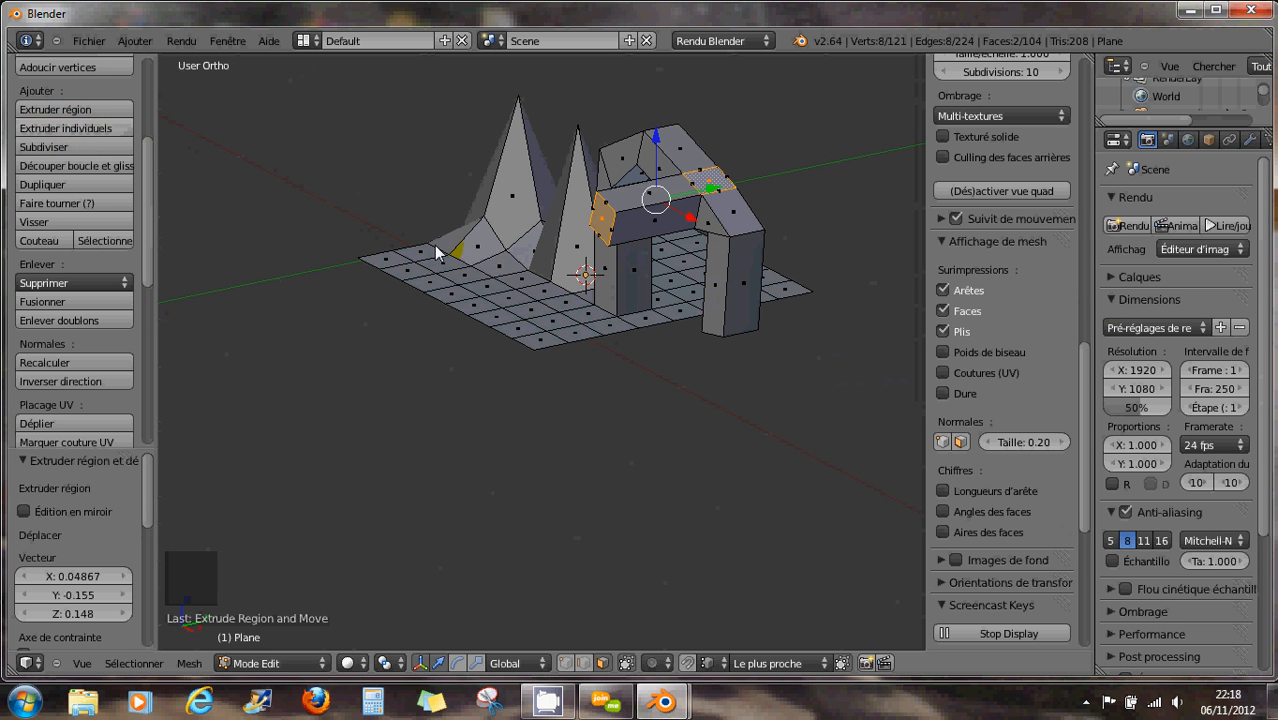
# - Extrude the branch's end face and the arch's top face individually by about 0.521
pyautogui.hotkey('alt', 'e')
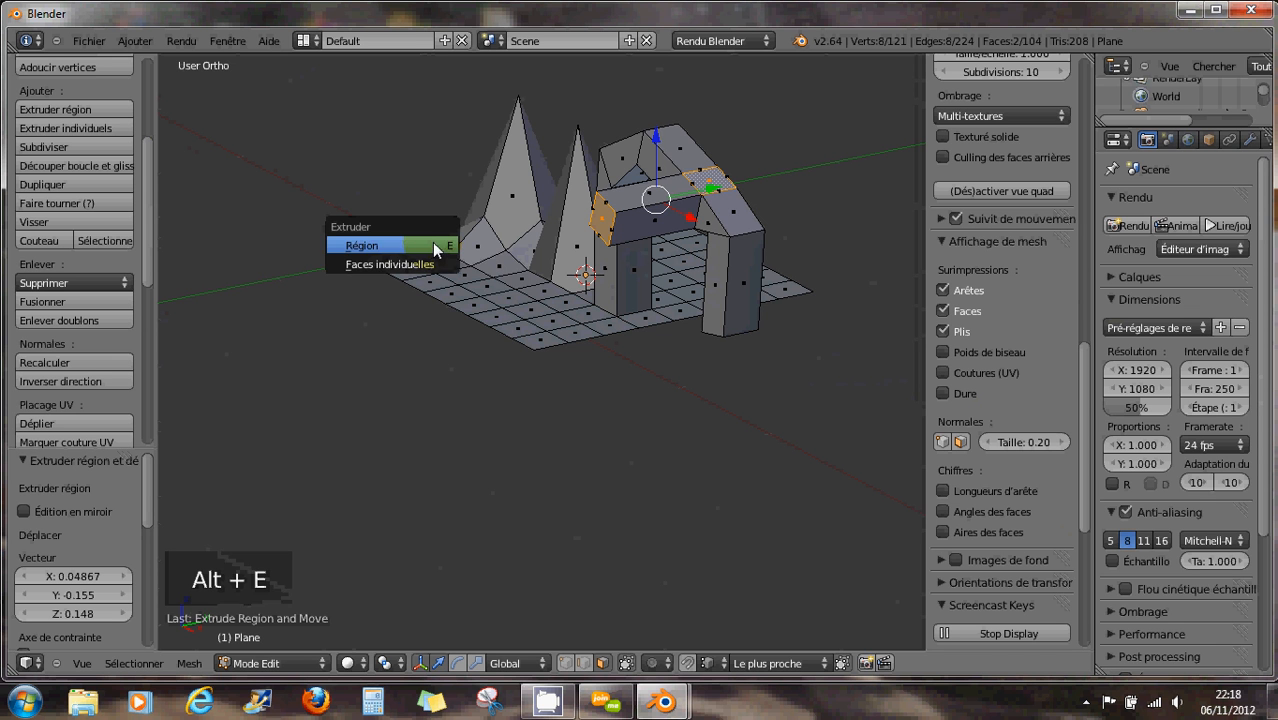
pyautogui.click(388, 264)
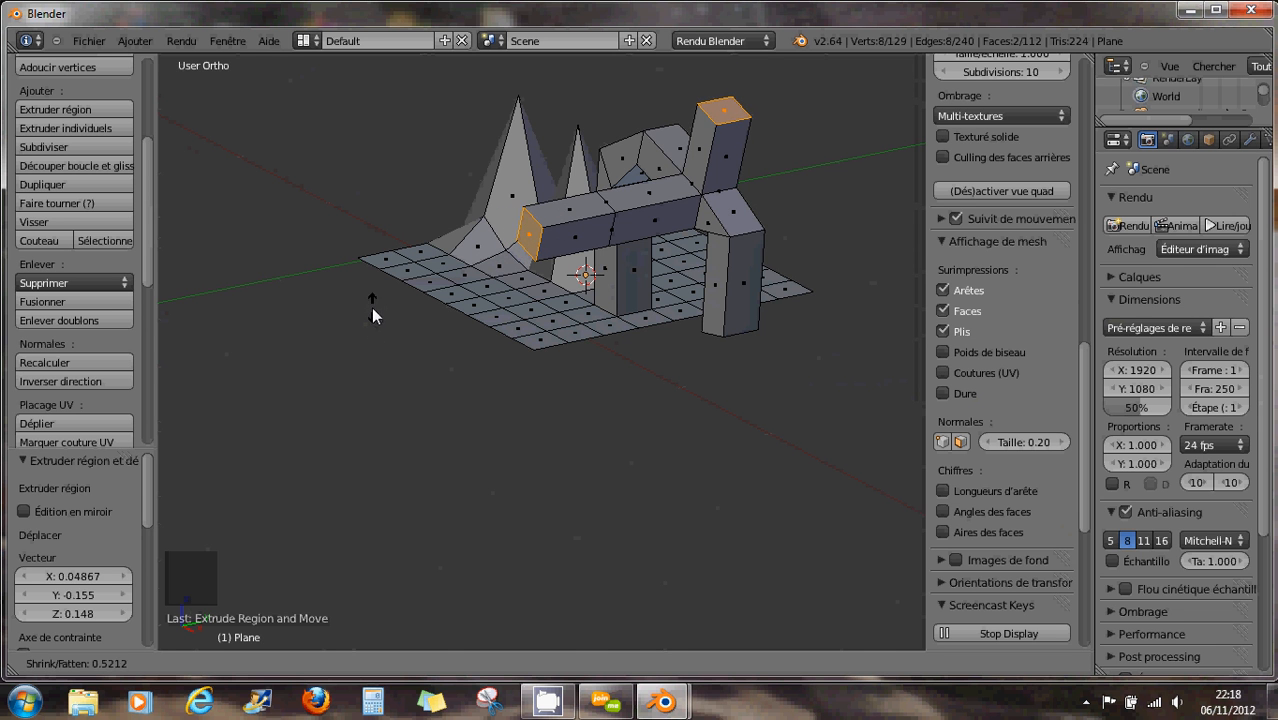
pyautogui.click(372, 310)
# - Extrude the adjoining side and top faces of the branch's end segment as one region, about 0.378 along X and 0.191 along Z
pyautogui.moveTo(508, 223); pyautogui.dragTo(534, 232, button='middle')
pyautogui.rightClick(476, 208)
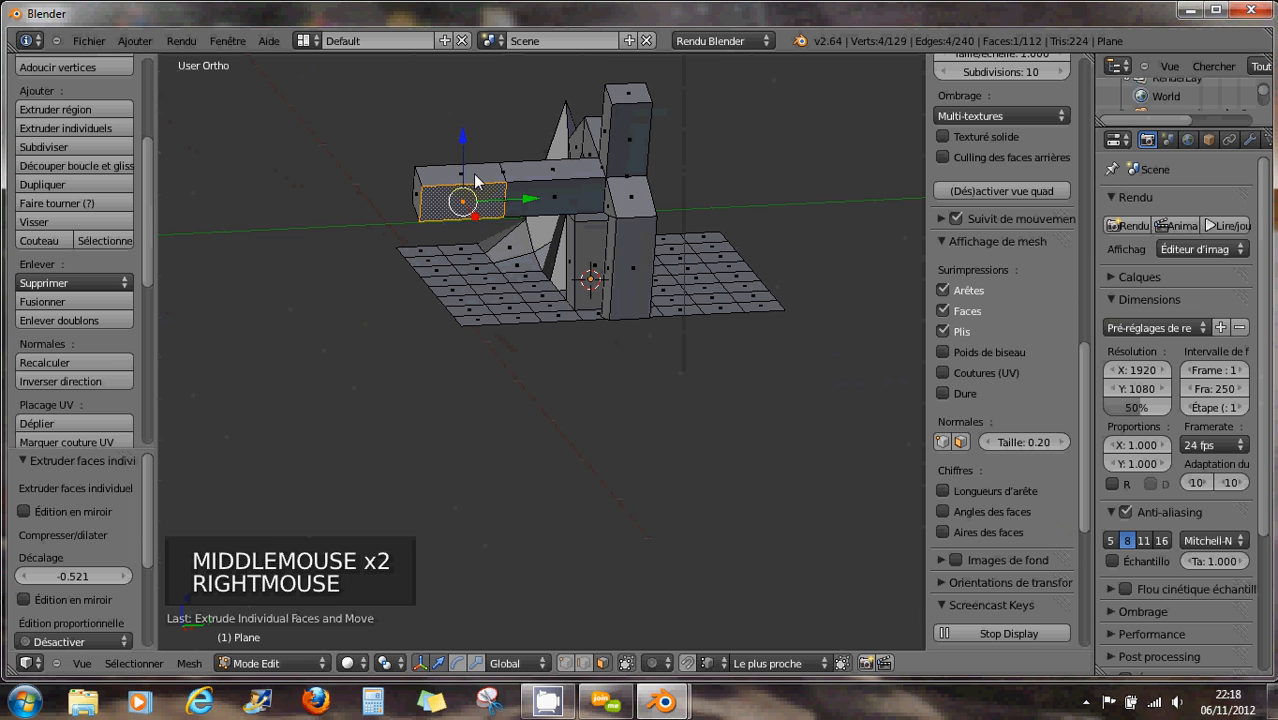
pyautogui.keyDown('shift'); pyautogui.rightClick(476, 180); pyautogui.keyUp('shift')
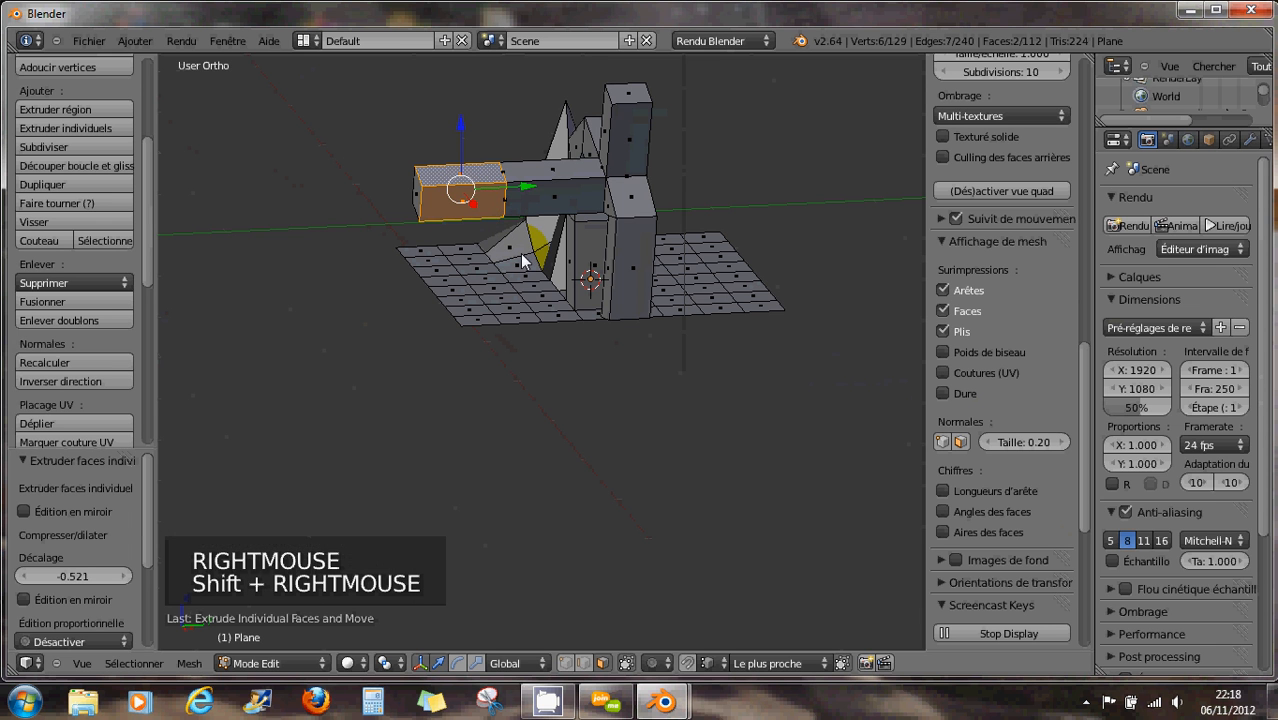
pyautogui.press('e')
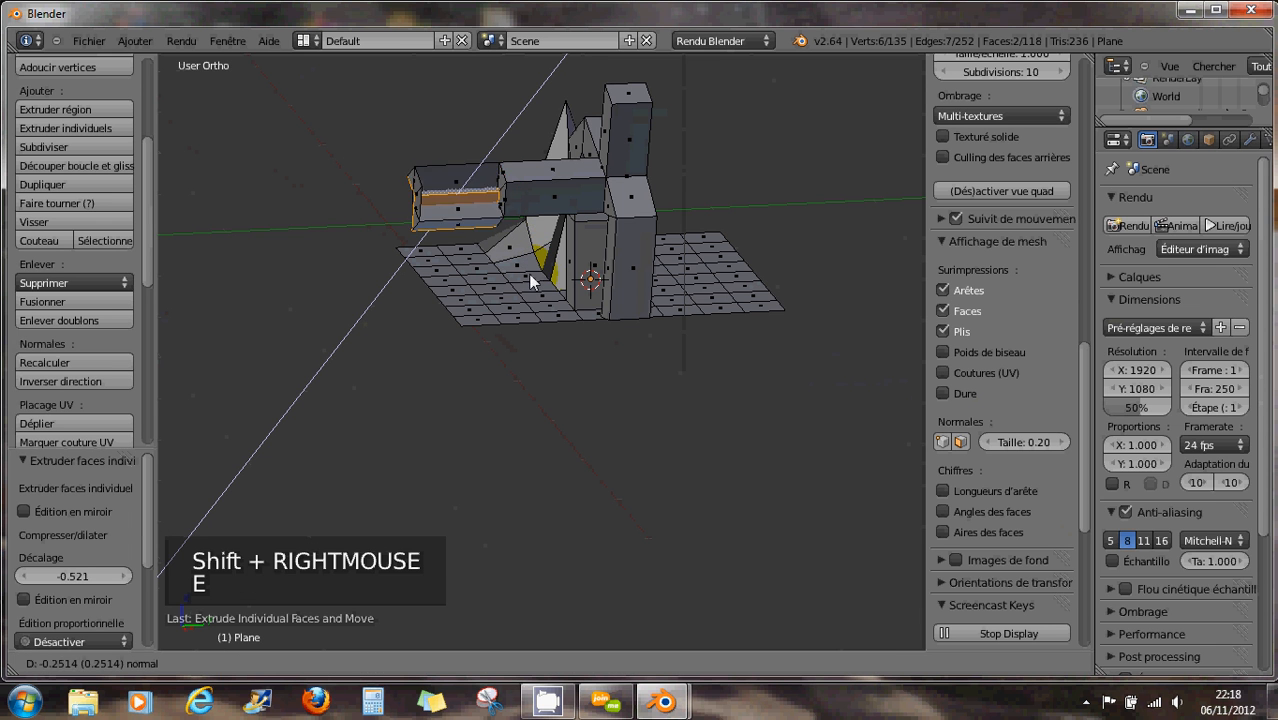
pyautogui.click(503, 212)
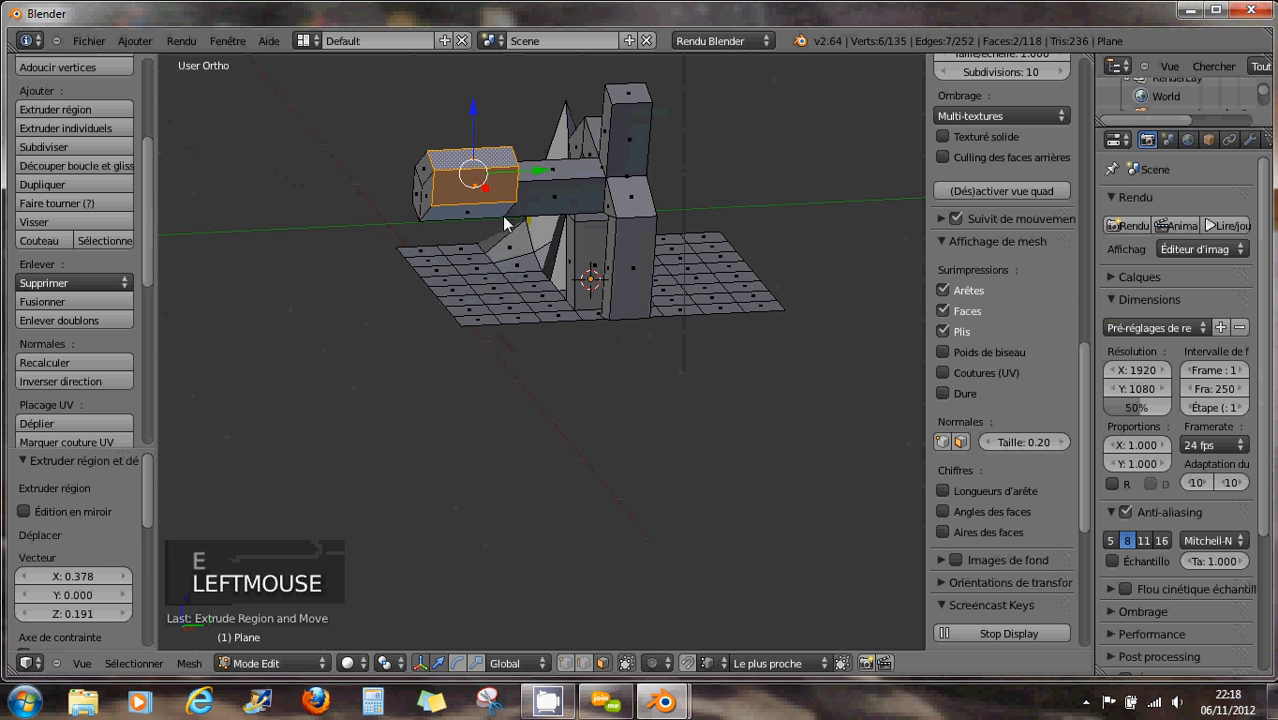
# - Extrude the same two adjoining faces individually by about 0.748 so they separate into two limbs
pyautogui.scroll(-1, 504, 223)
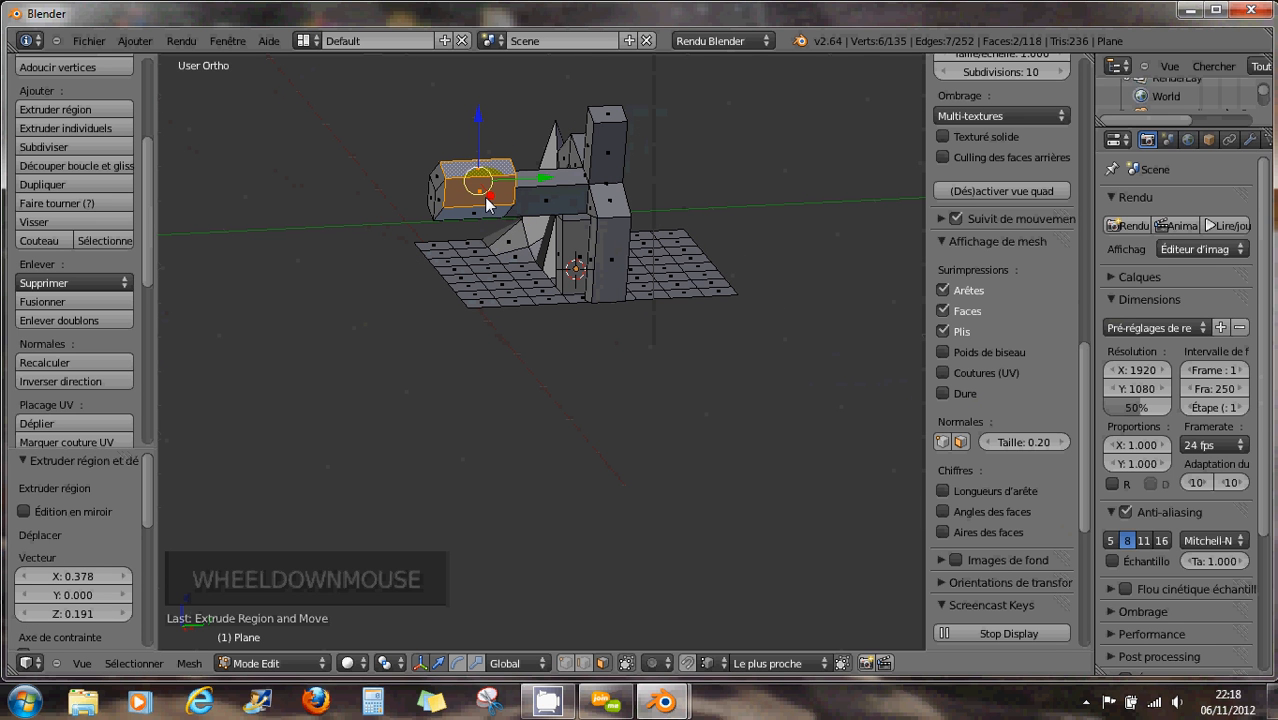
pyautogui.hotkey('alt', 'e')
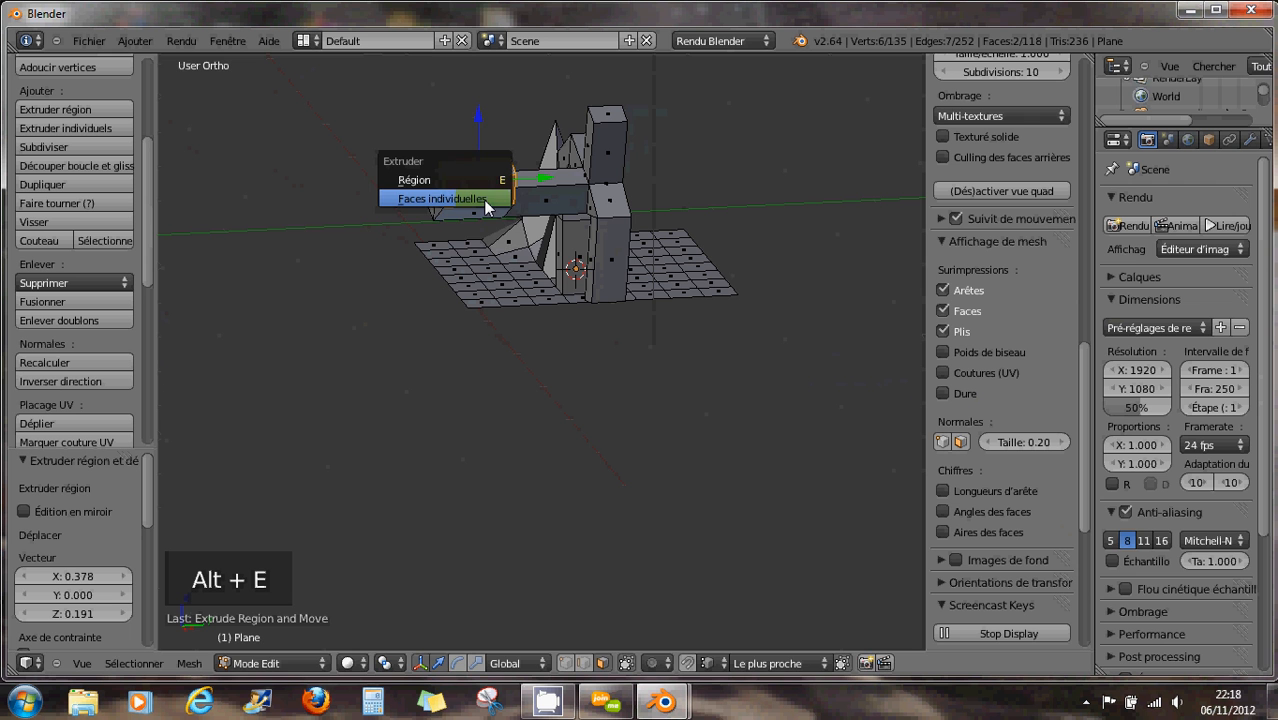
pyautogui.click(482, 204)
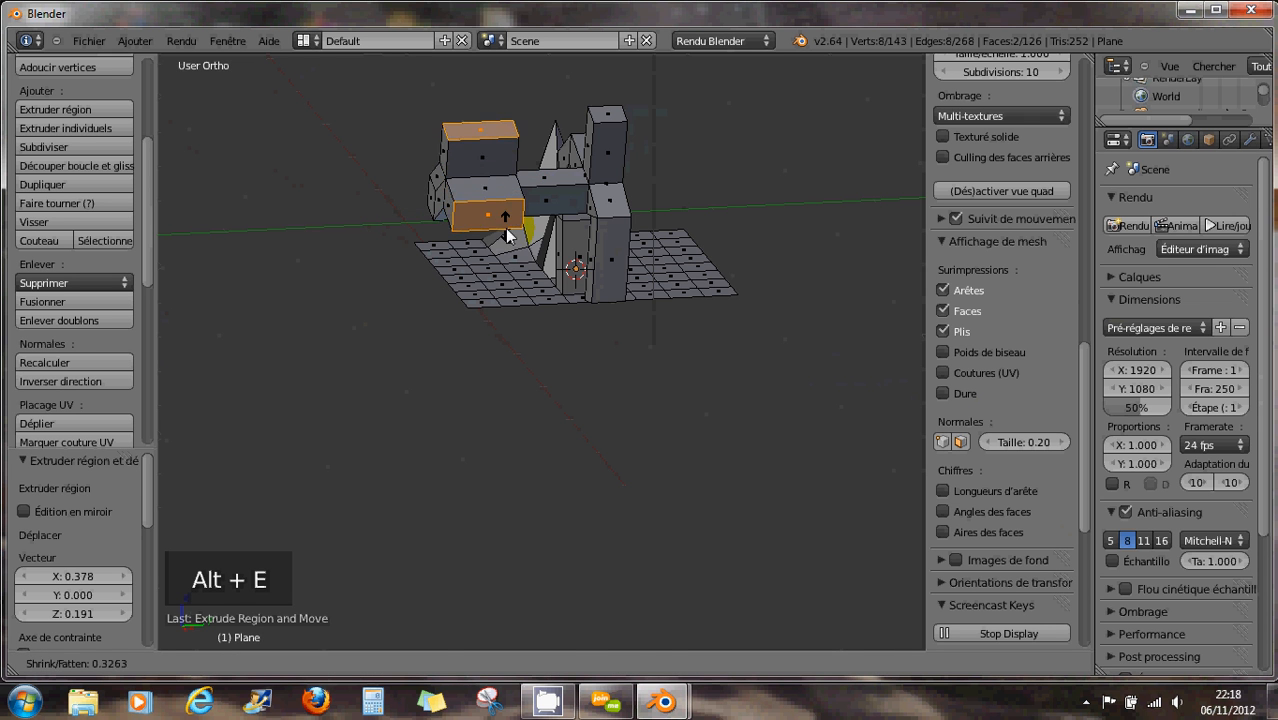
pyautogui.click(518, 252)
# - Add three evenly spaced loop cuts across the arch's beam segment between the branch and the bend, without sliding them
pyautogui.moveTo(491, 238); pyautogui.dragTo(413, 251, button='middle')
pyautogui.scroll(1, 560, 253)
pyautogui.scroll(2, 491, 233)
pyautogui.scroll(-4, 380, 218)
pyautogui.scroll(1, 420, 250)
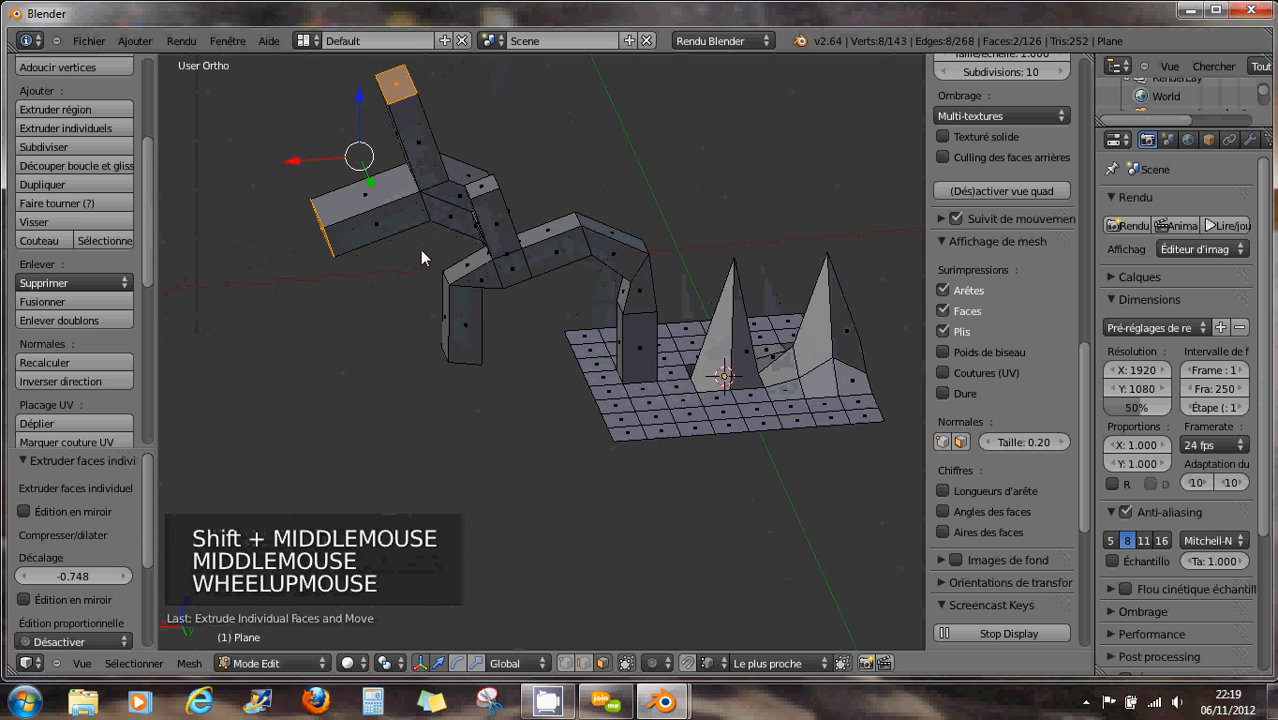
pyautogui.scroll(1, 421, 250)
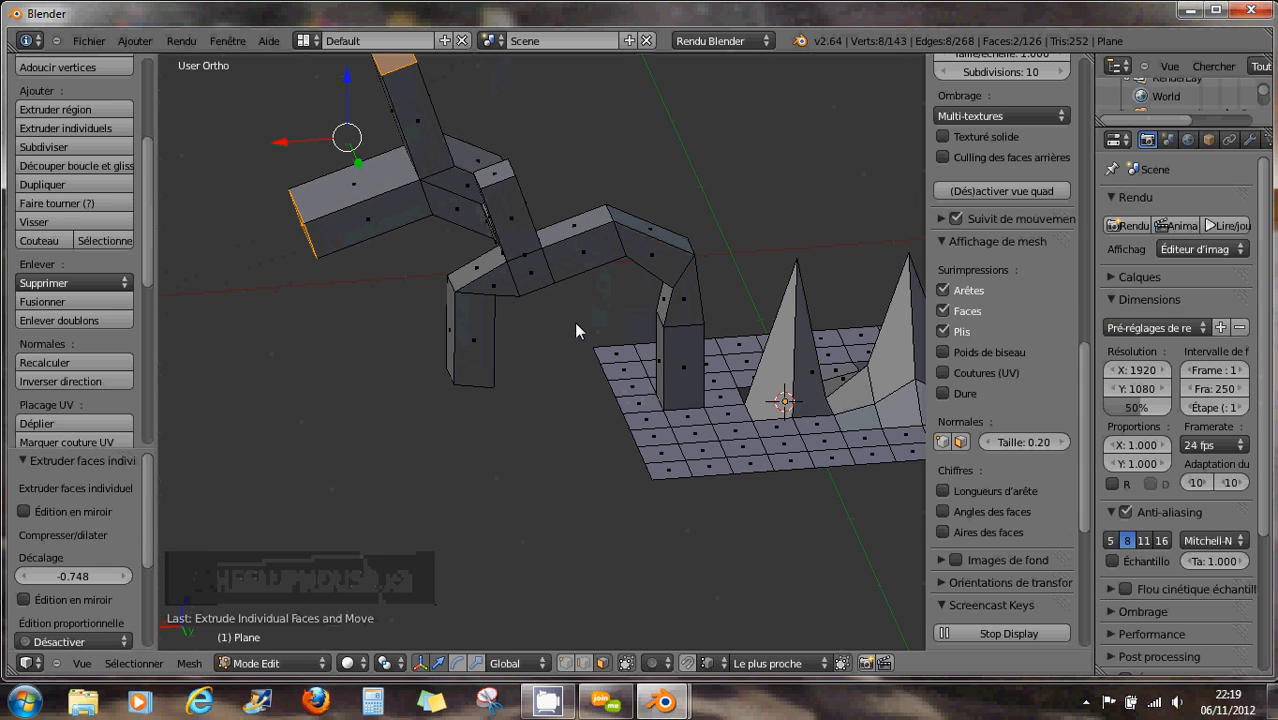
pyautogui.scroll(-1, 574, 321)
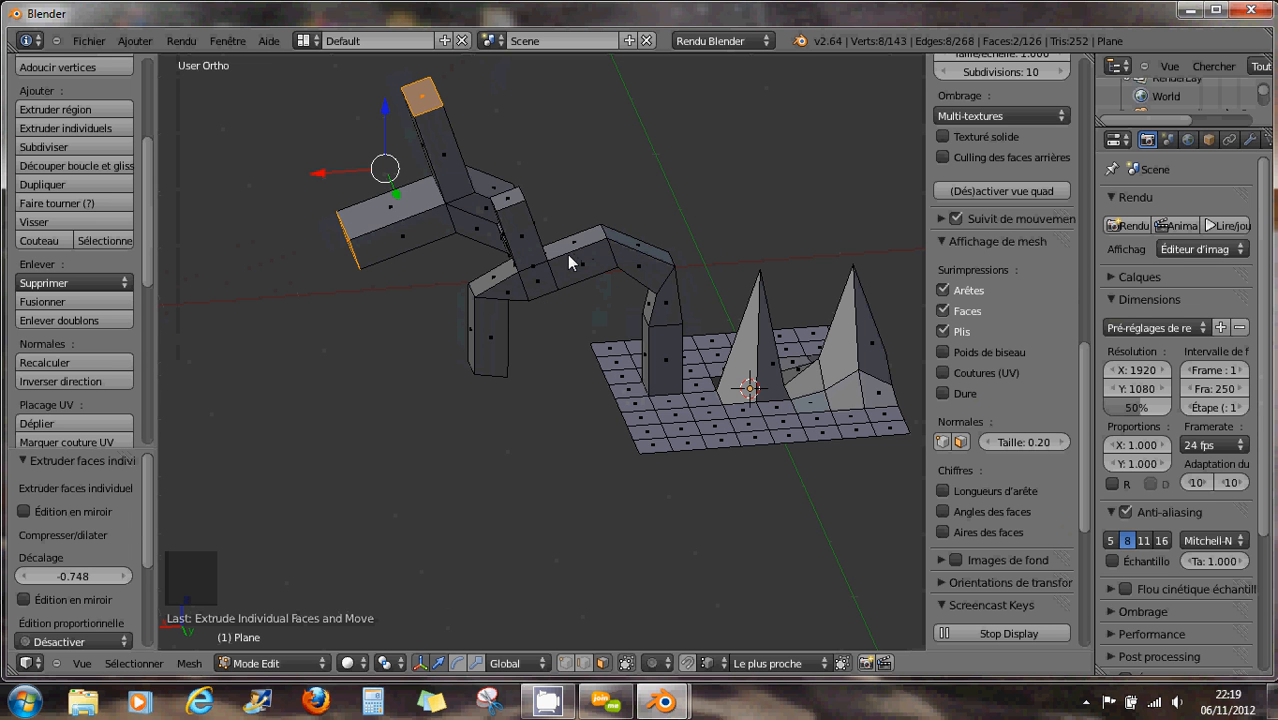
pyautogui.scroll(2, 600, 286)
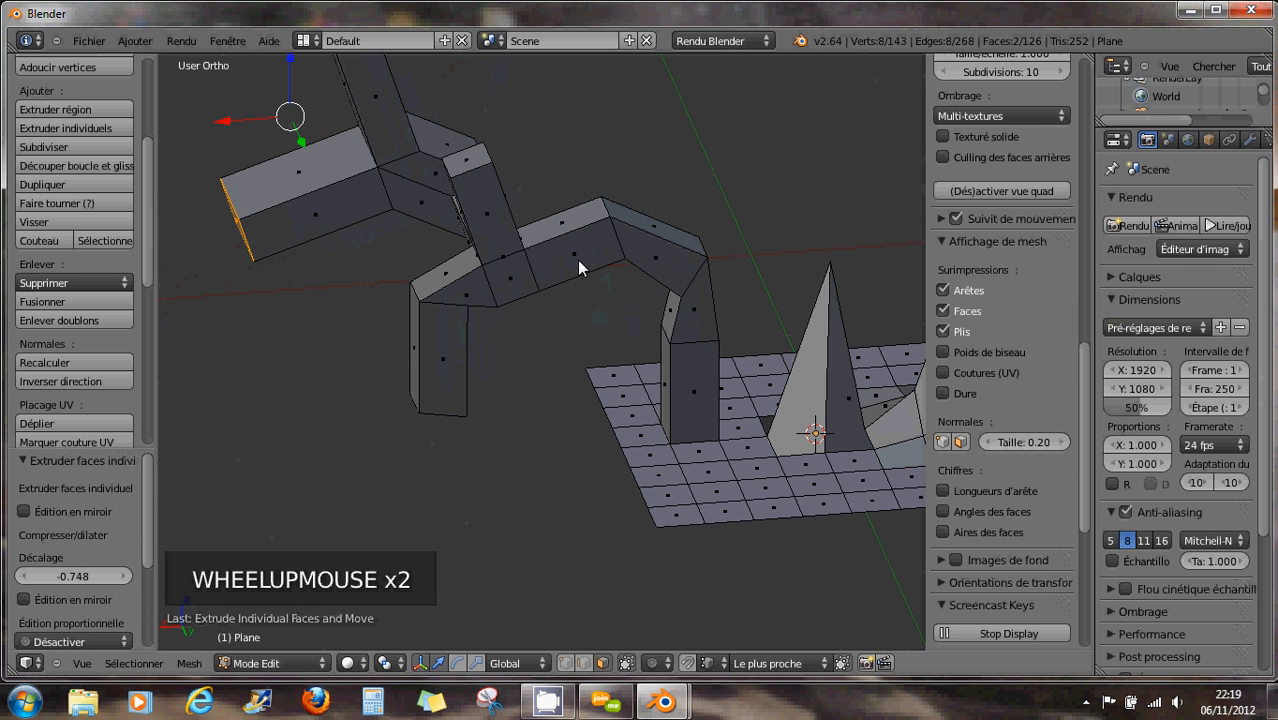
pyautogui.hotkey('ctrl', 'r')
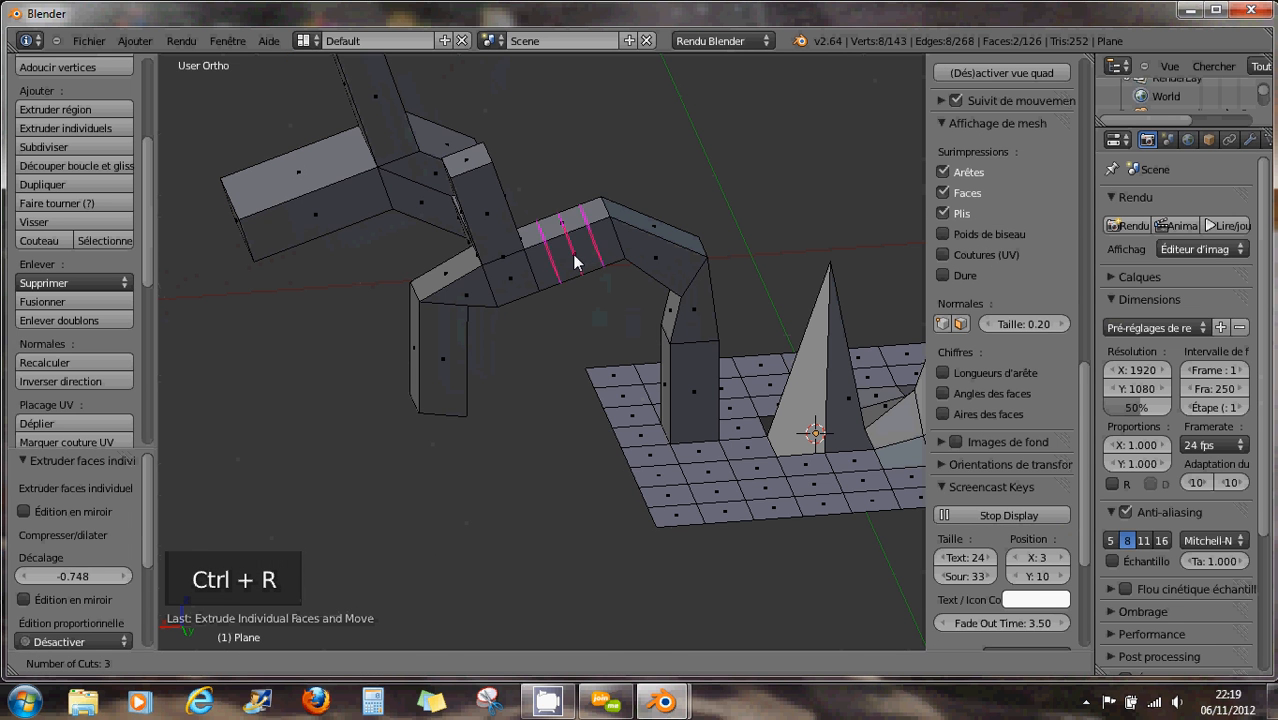
pyautogui.click(572, 254)
pyautogui.rightClick(575, 218)
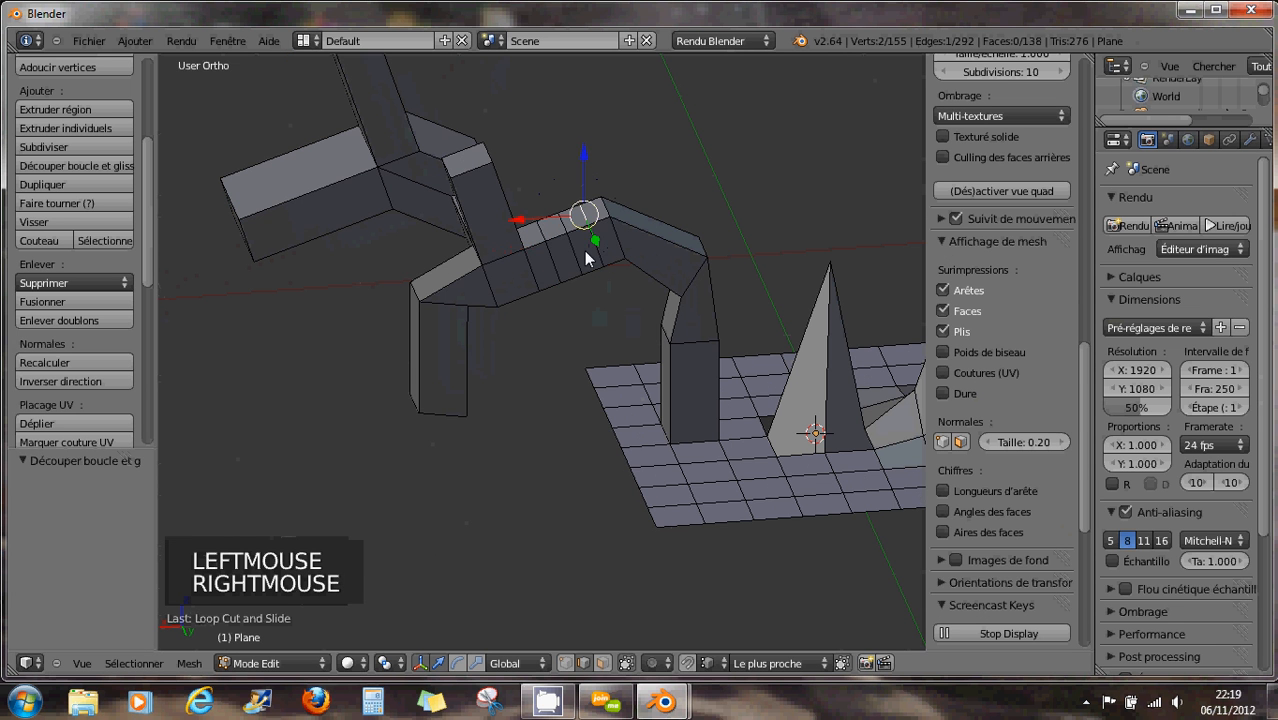
# - Move a front edge of the new loop cuts and raise a neighbouring top edge about 0.109 along Z
pyautogui.rightClick(584, 255)
pyautogui.moveTo(592, 286); pyautogui.dragTo(584, 265)
pyautogui.rightClick(565, 236)
pyautogui.moveTo(566, 178); pyautogui.dragTo(567, 159)
pyautogui.moveTo(567, 159); pyautogui.dragTo(601, 250, button='middle')
pyautogui.scroll(-2, 616, 276)
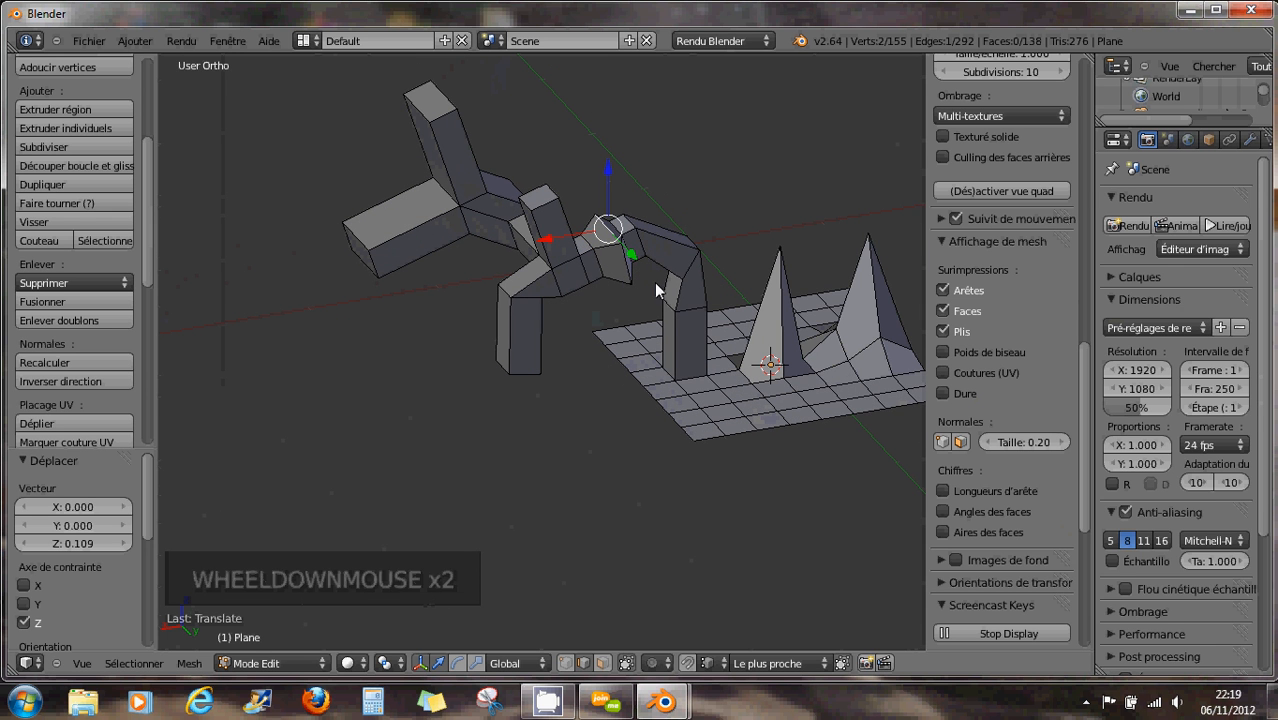
pyautogui.moveTo(654, 282); pyautogui.dragTo(679, 304, button='middle')
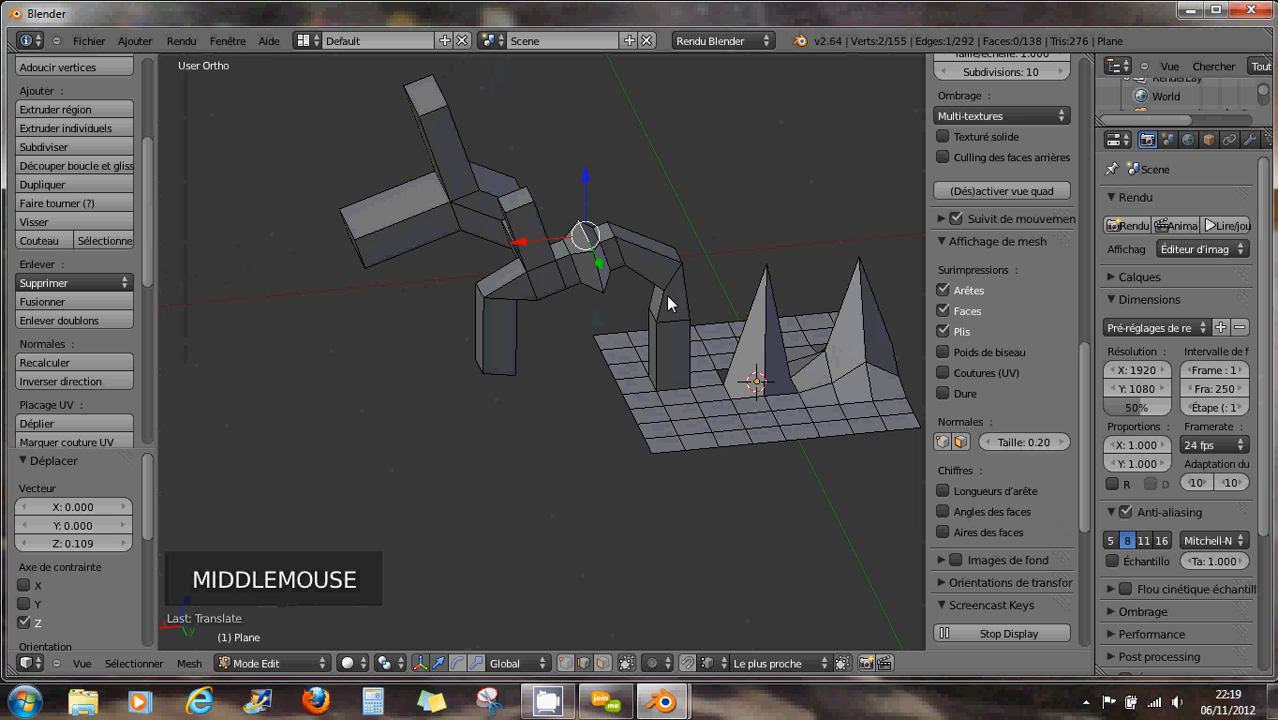
pyautogui.rightClick(754, 365)
pyautogui.press('Escape')
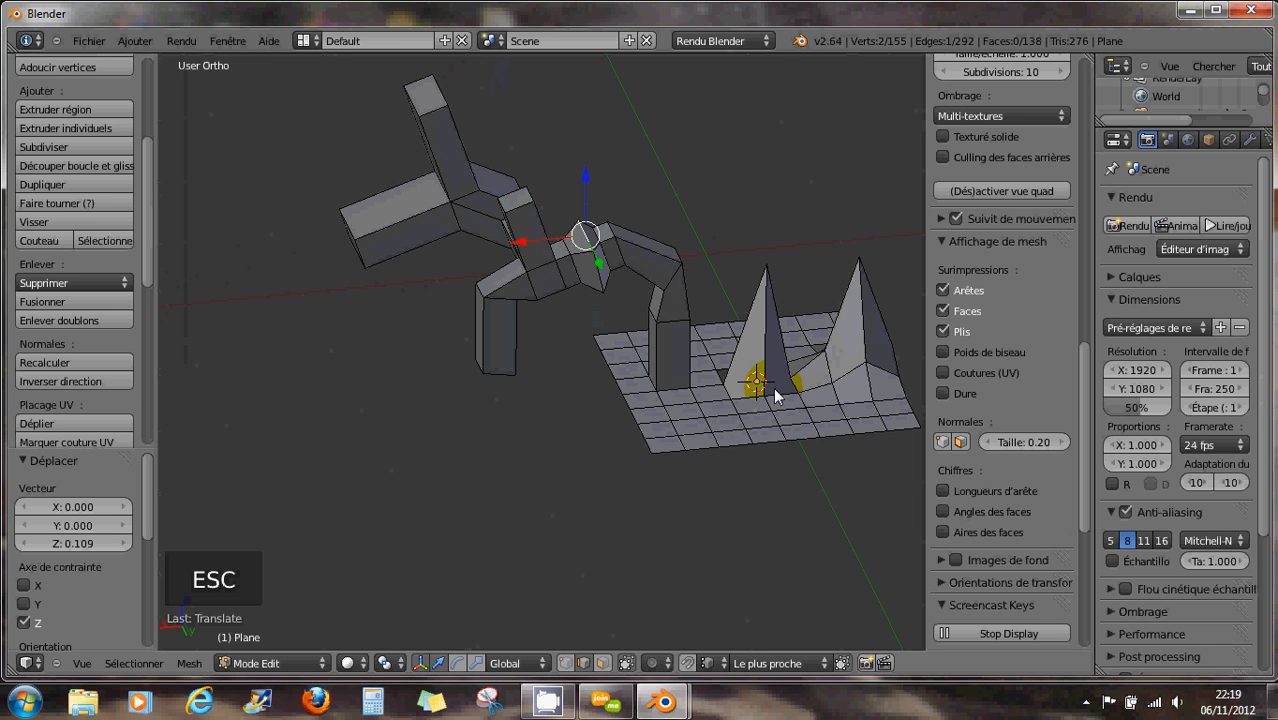
# - Widen the properties area and add a Subdivision Surface modifier to the plane object
pyautogui.keyDown('shift'); pyautogui.moveTo(768, 364); pyautogui.dragTo(670, 413, button='middle'); pyautogui.keyUp('shift')
pyautogui.scroll(-1, 718, 372)
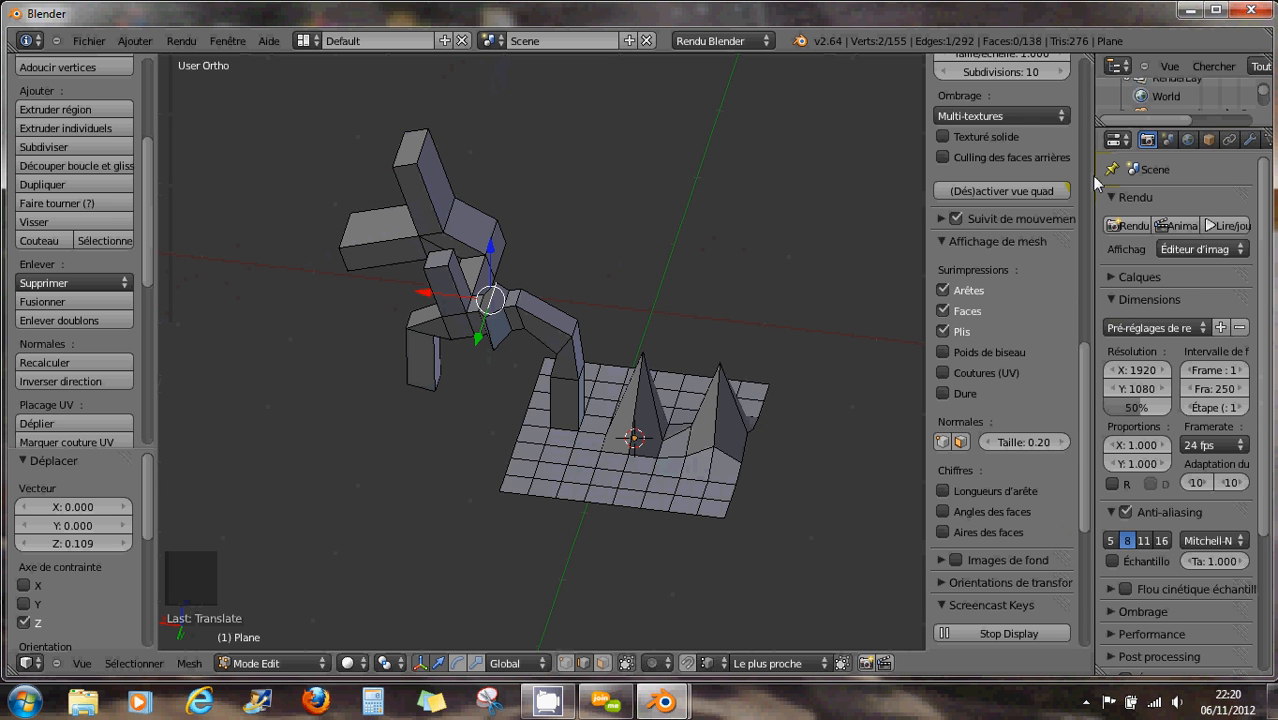
pyautogui.moveTo(1098, 155); pyautogui.dragTo(1026, 155)
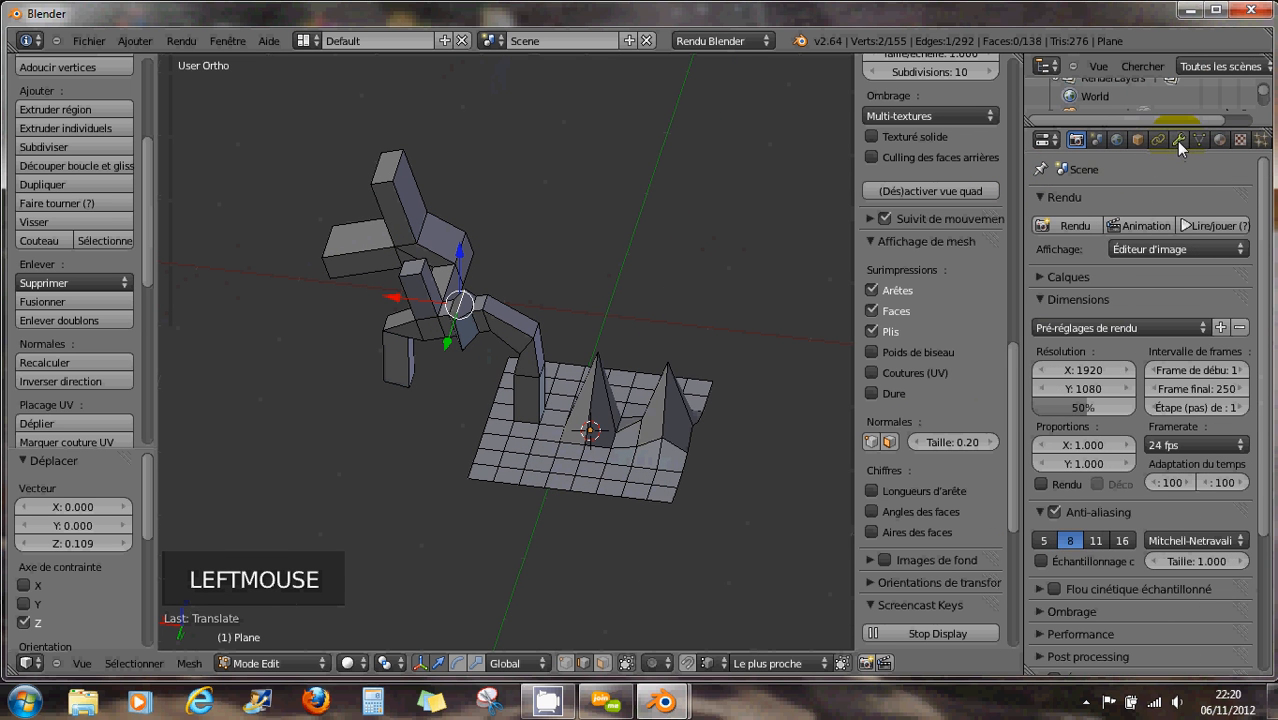
pyautogui.click(1178, 141)
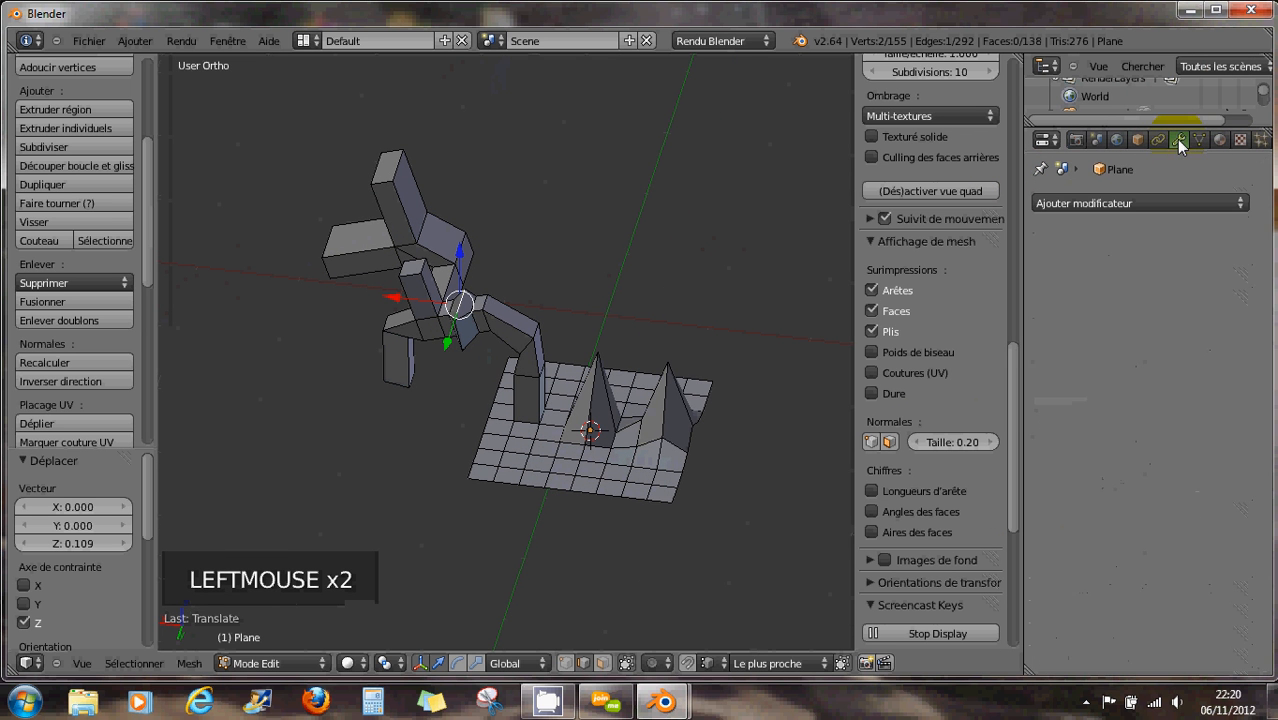
pyautogui.click(1082, 202)
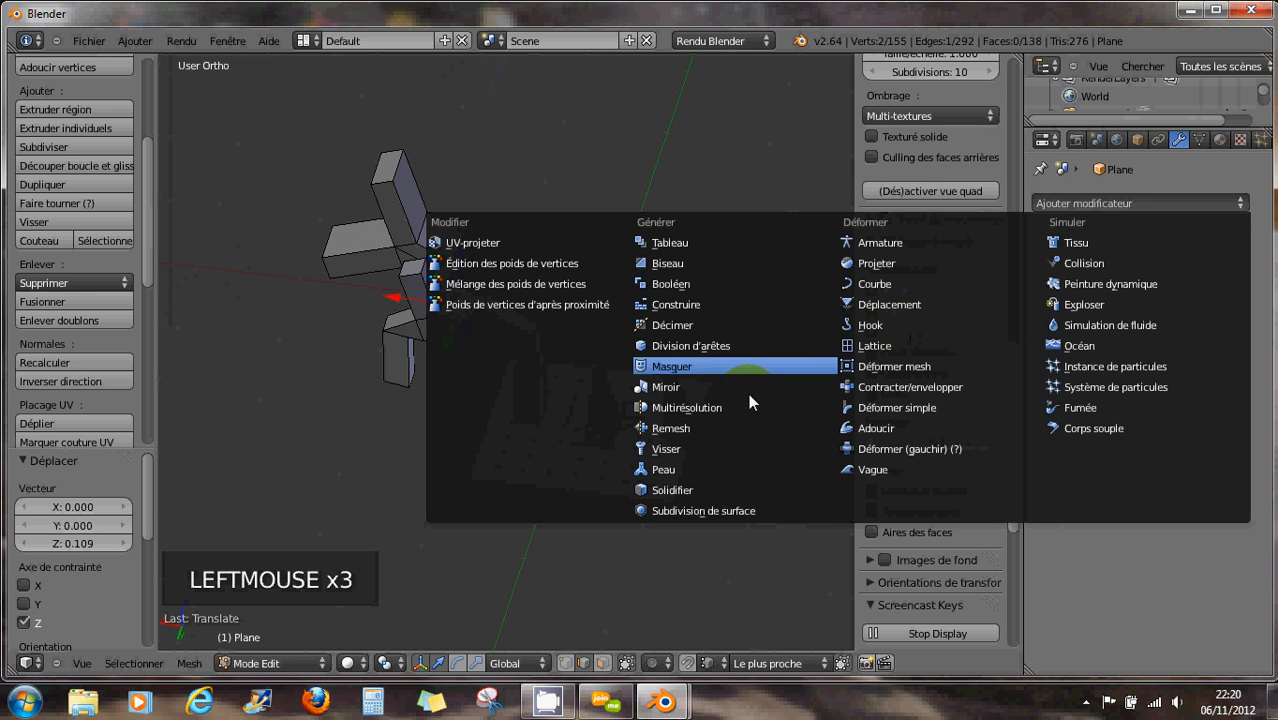
pyautogui.click(722, 511)
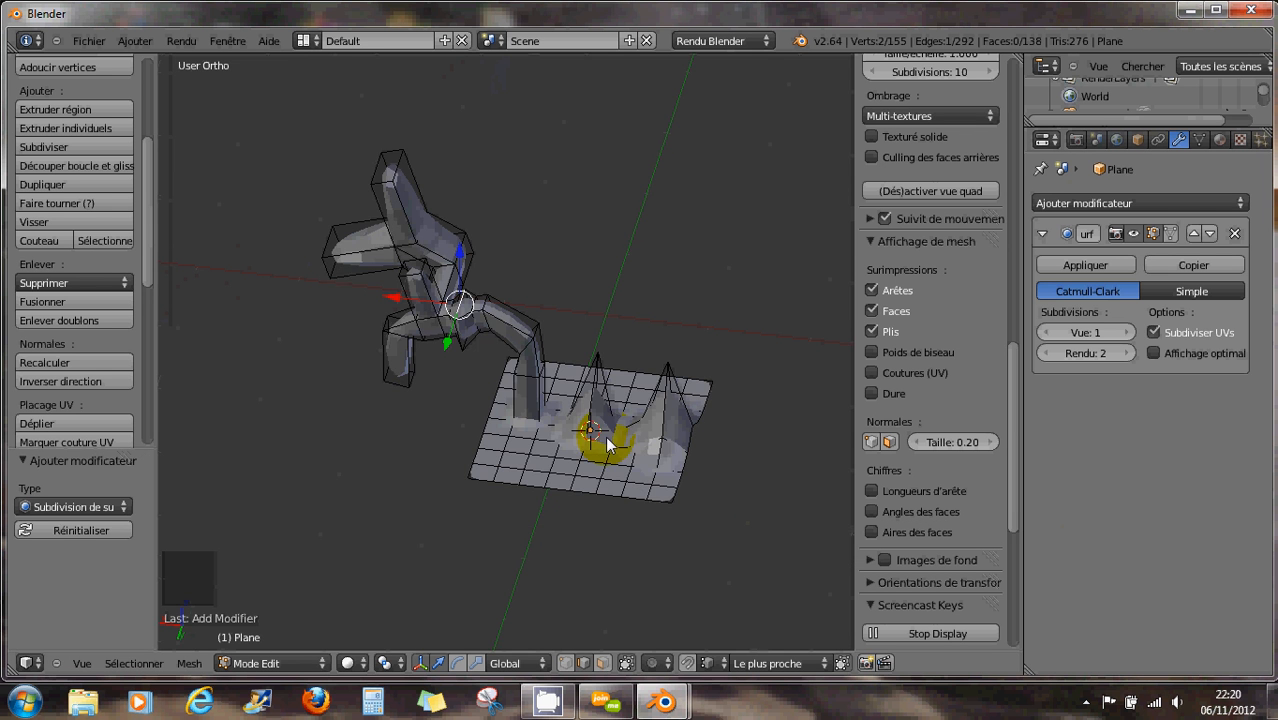
# - Compare the modifier's Simple subdivision type with Catmull-Clark on the mesh and restore Catmull-Clark
pyautogui.scroll(2, 600, 430)
pyautogui.moveTo(600, 420); pyautogui.dragTo(557, 308, button='middle')
pyautogui.scroll(1, 596, 293)
pyautogui.scroll(-1, 559, 285)
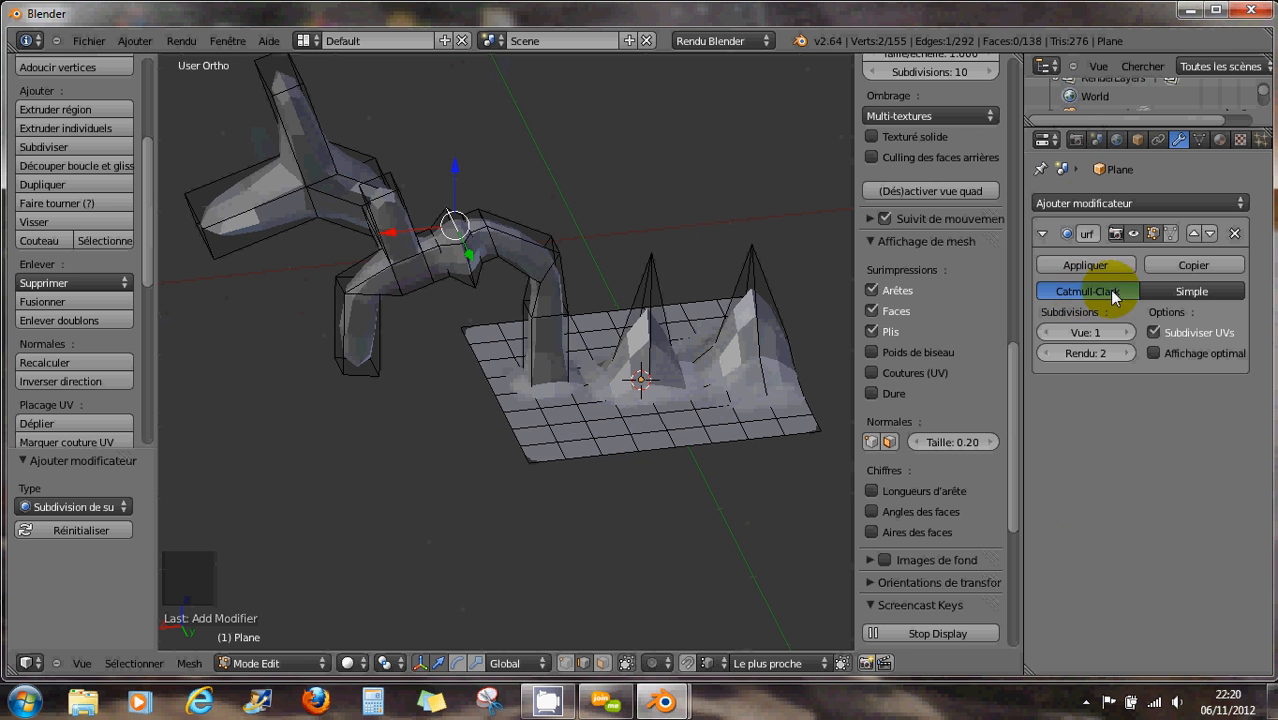
pyautogui.click(1180, 295)
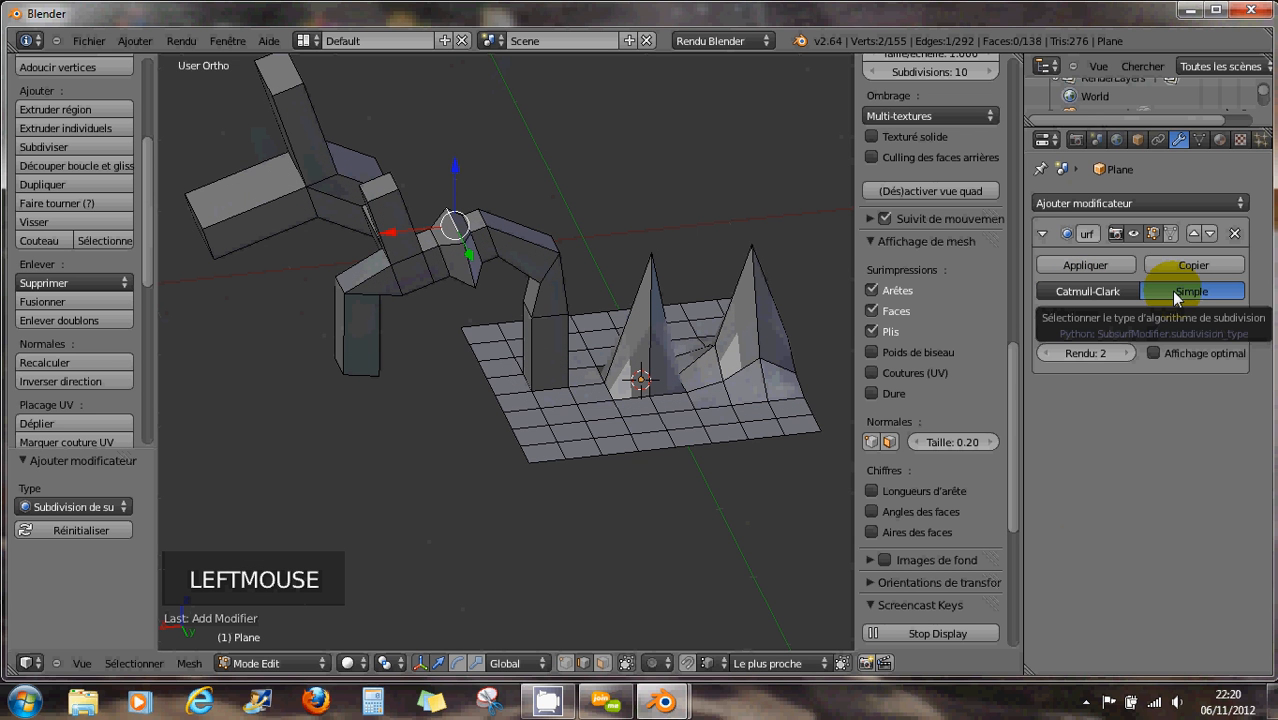
pyautogui.click(1097, 291)
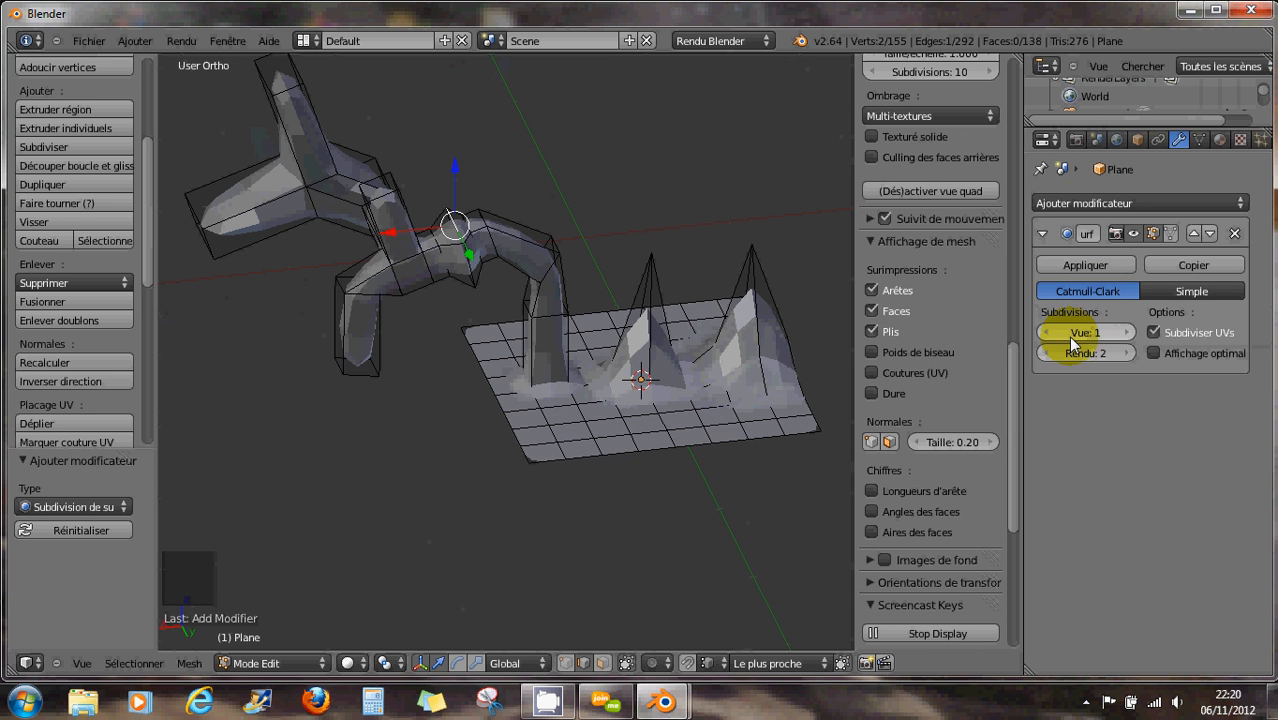
# - Set the modifier's view subdivisions to 2, inspect the smoothed mesh and switch to face selection mode
pyautogui.click(1126, 334)
pyautogui.scroll(1, 481, 267)
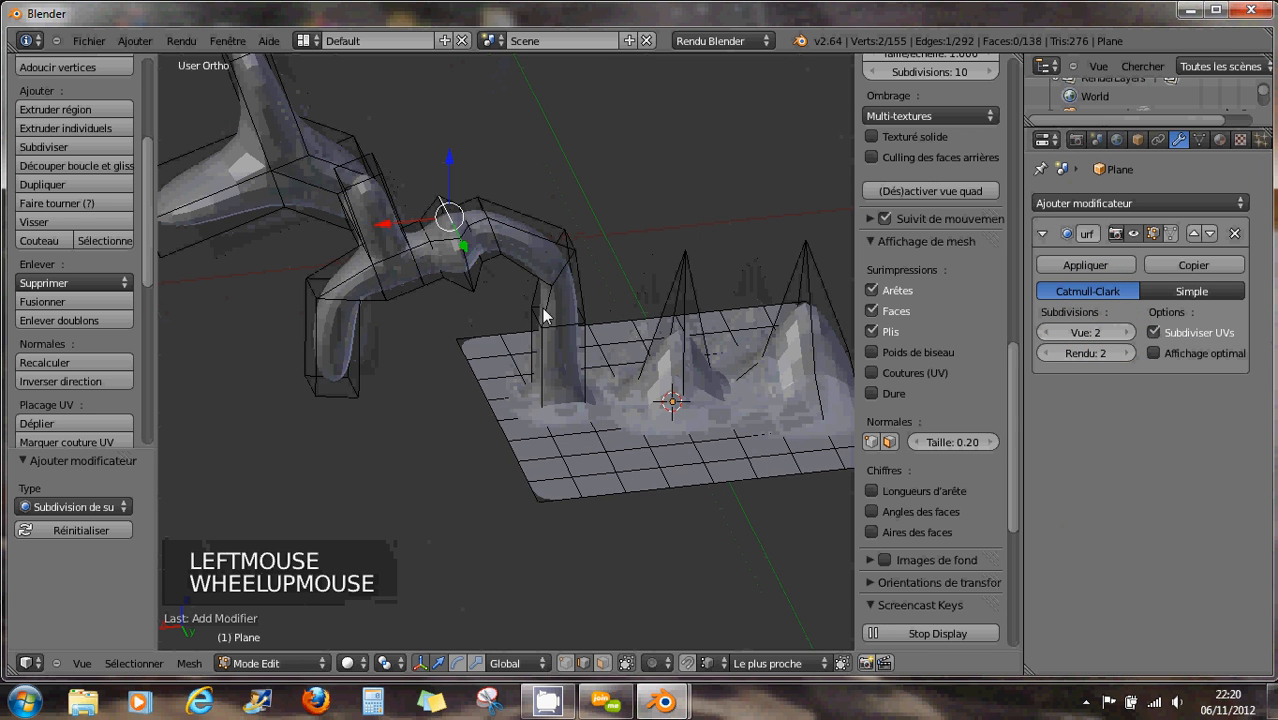
pyautogui.moveTo(542, 308); pyautogui.dragTo(550, 314, button='middle')
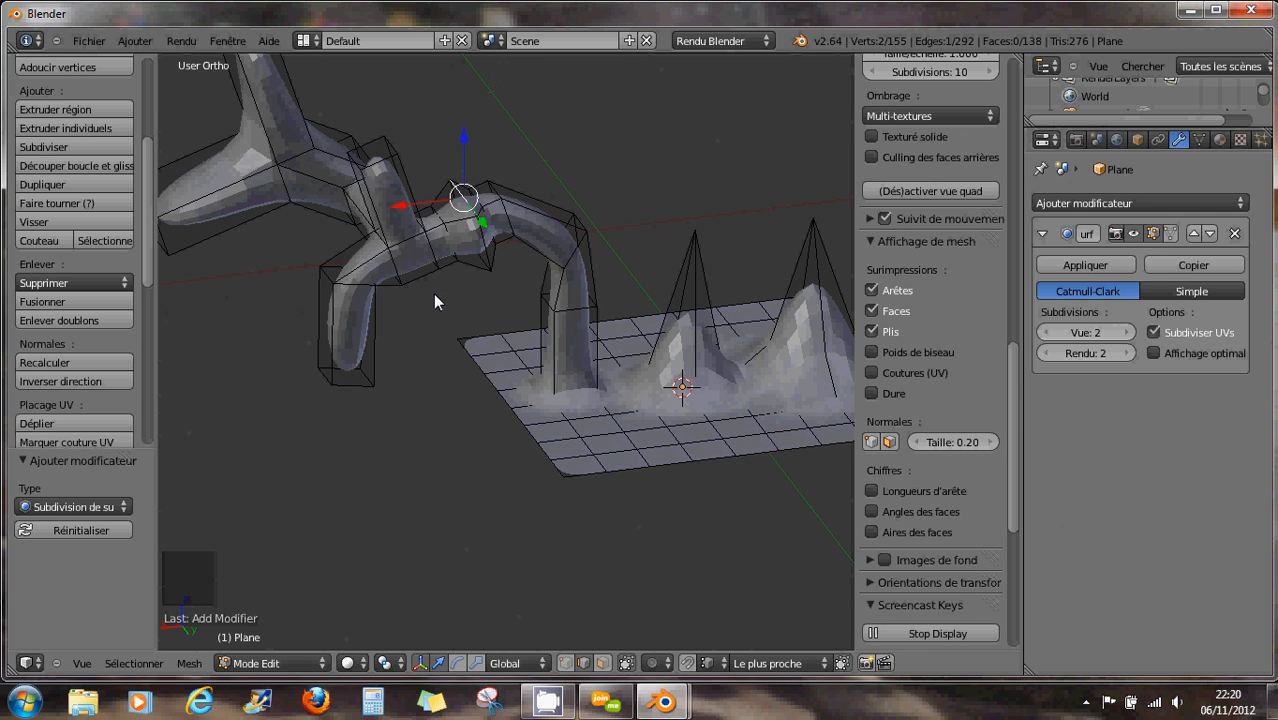
pyautogui.scroll(-1, 399, 306)
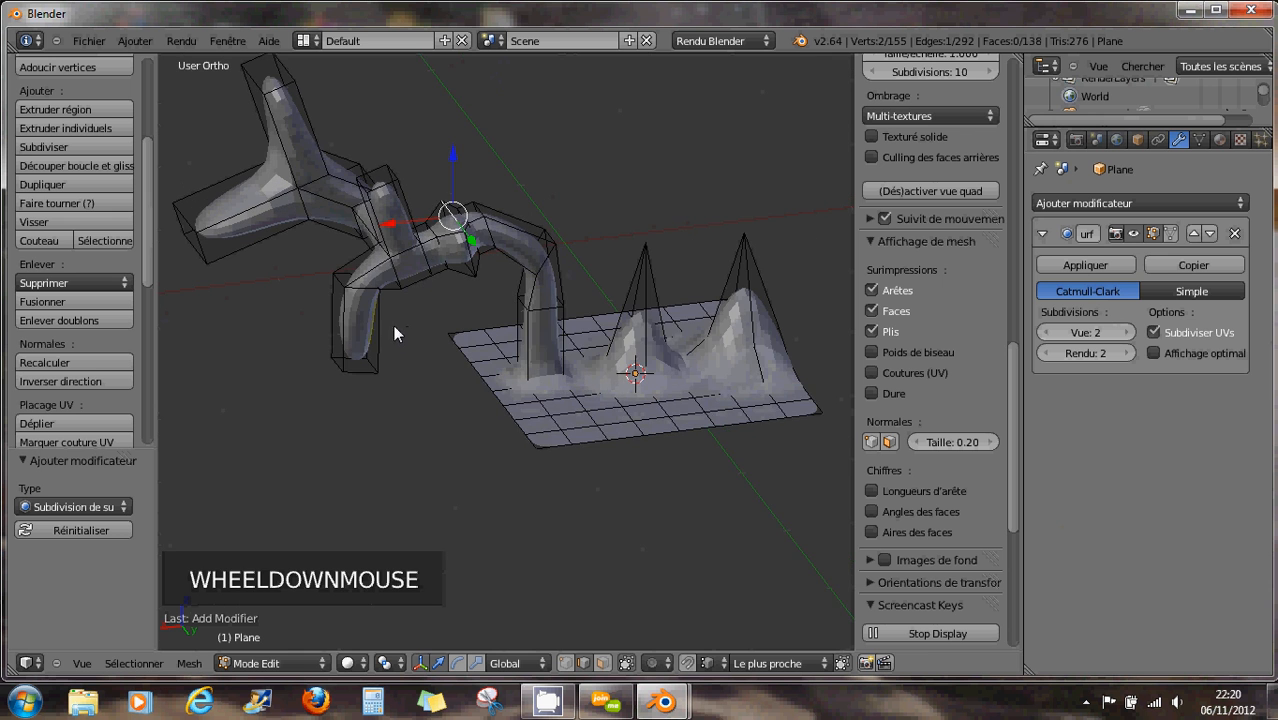
pyautogui.moveTo(395, 330); pyautogui.dragTo(434, 327, button='middle')
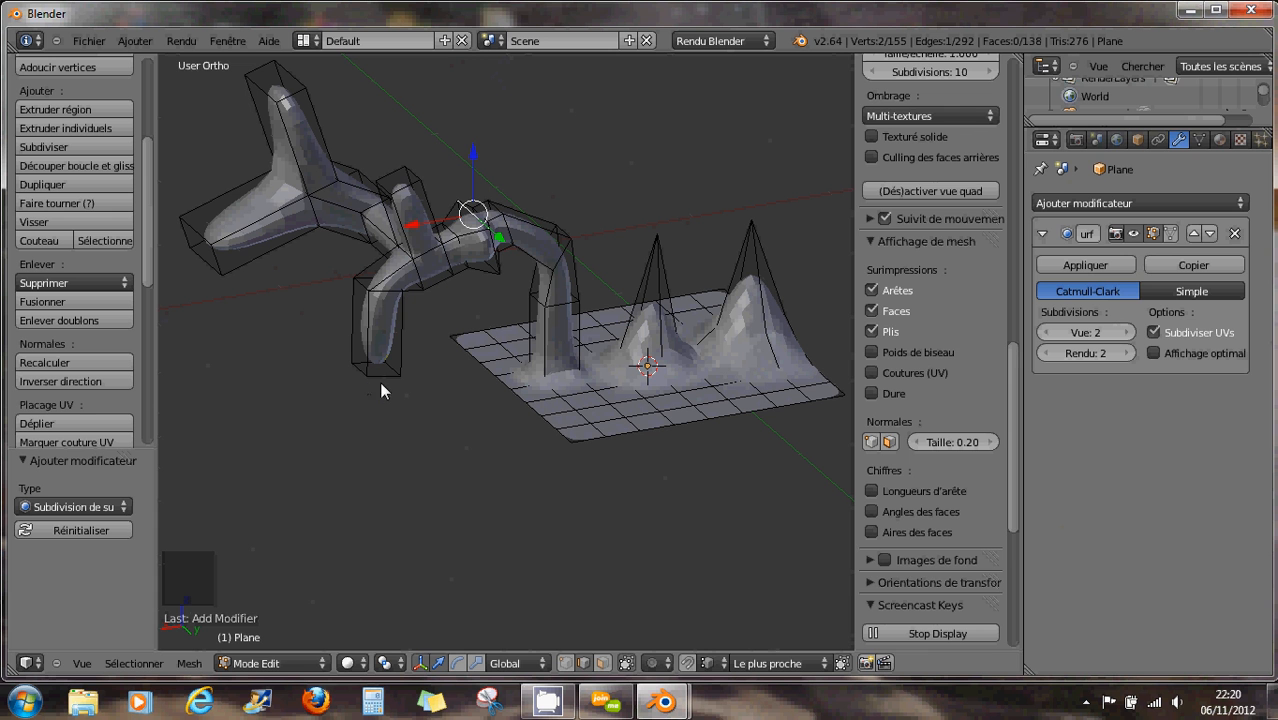
pyautogui.click(600, 664)
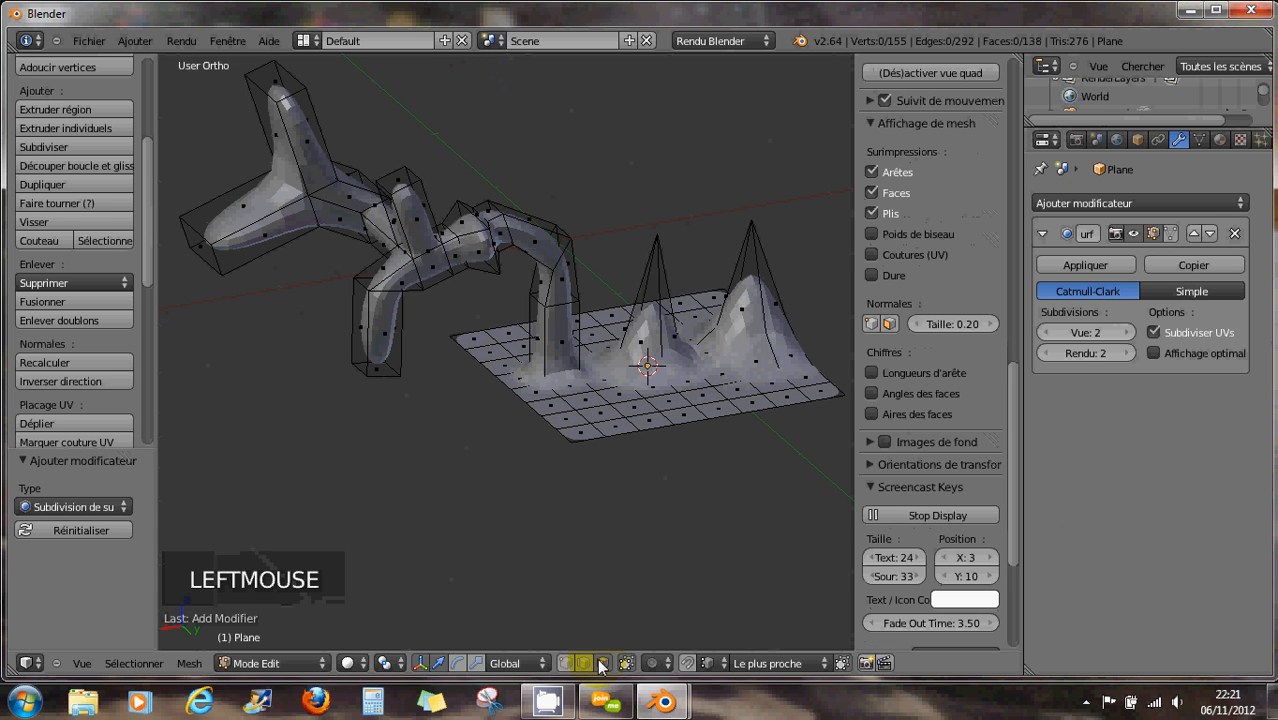
# - Enlarge the hanging branch's lower end by moving one side face 0.726 along Y and another face 0.616 along X
pyautogui.rightClick(378, 379)
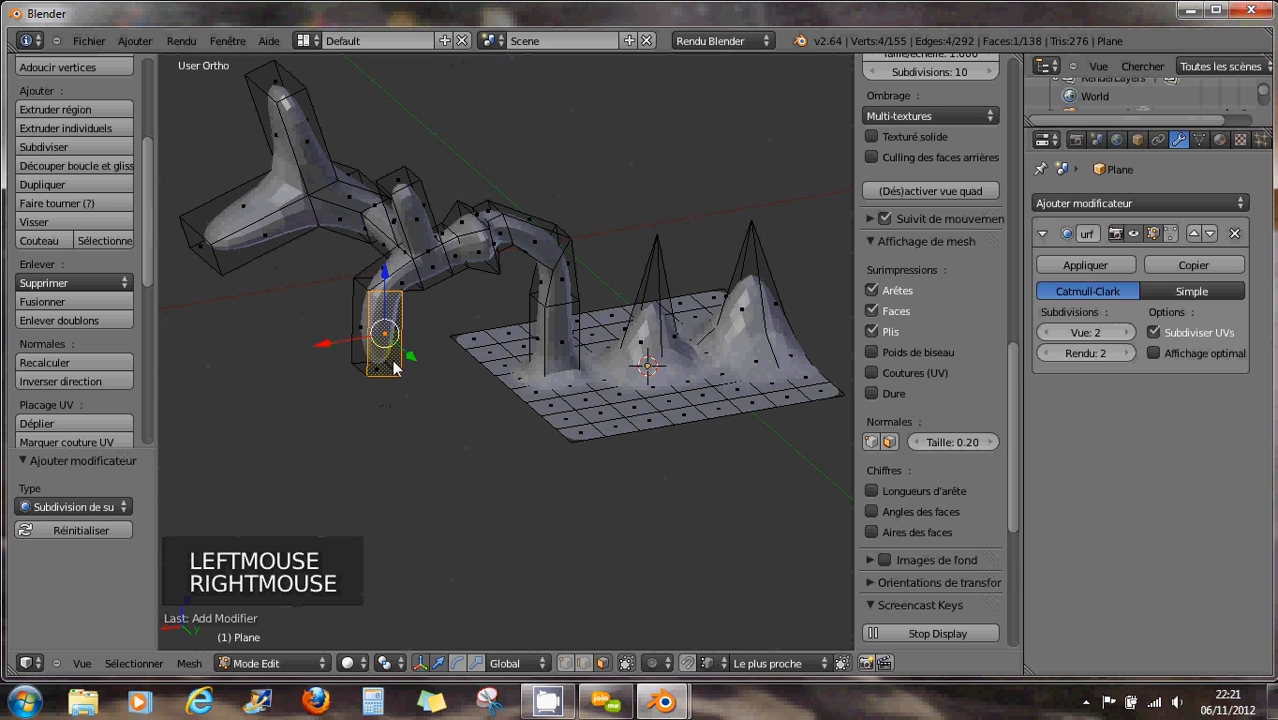
pyautogui.moveTo(409, 366); pyautogui.dragTo(460, 388)
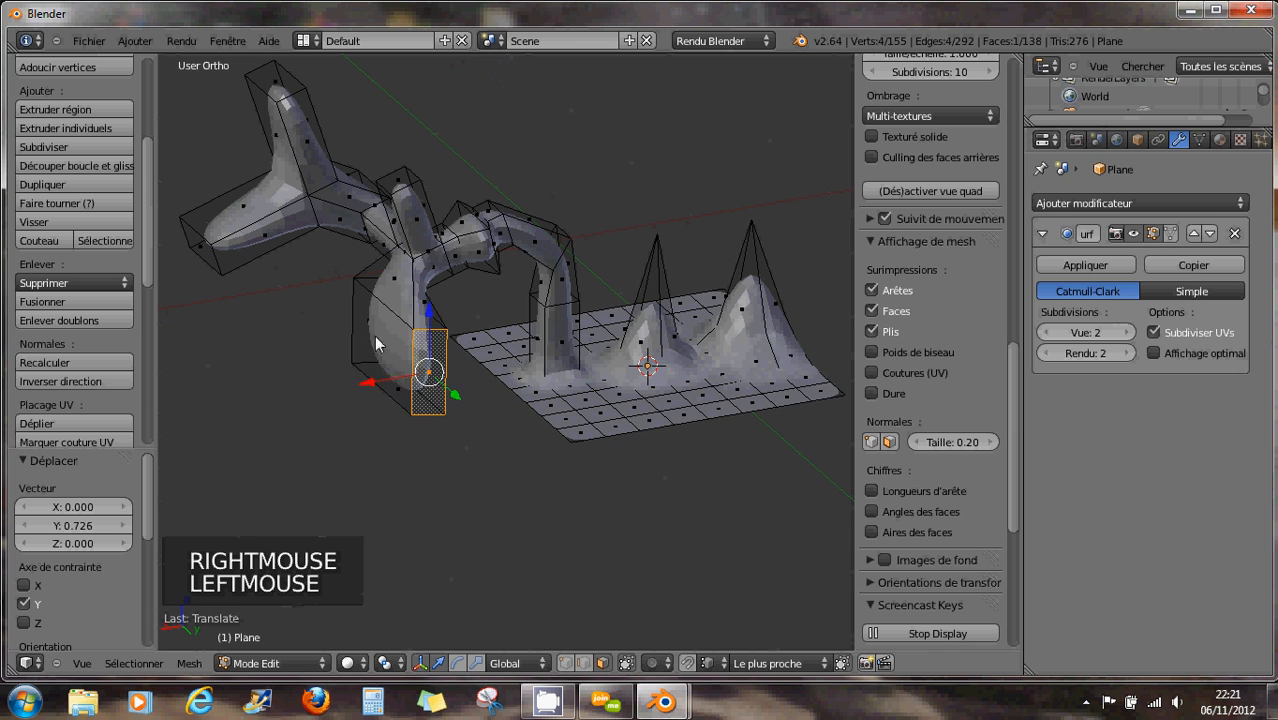
pyautogui.rightClick(362, 345)
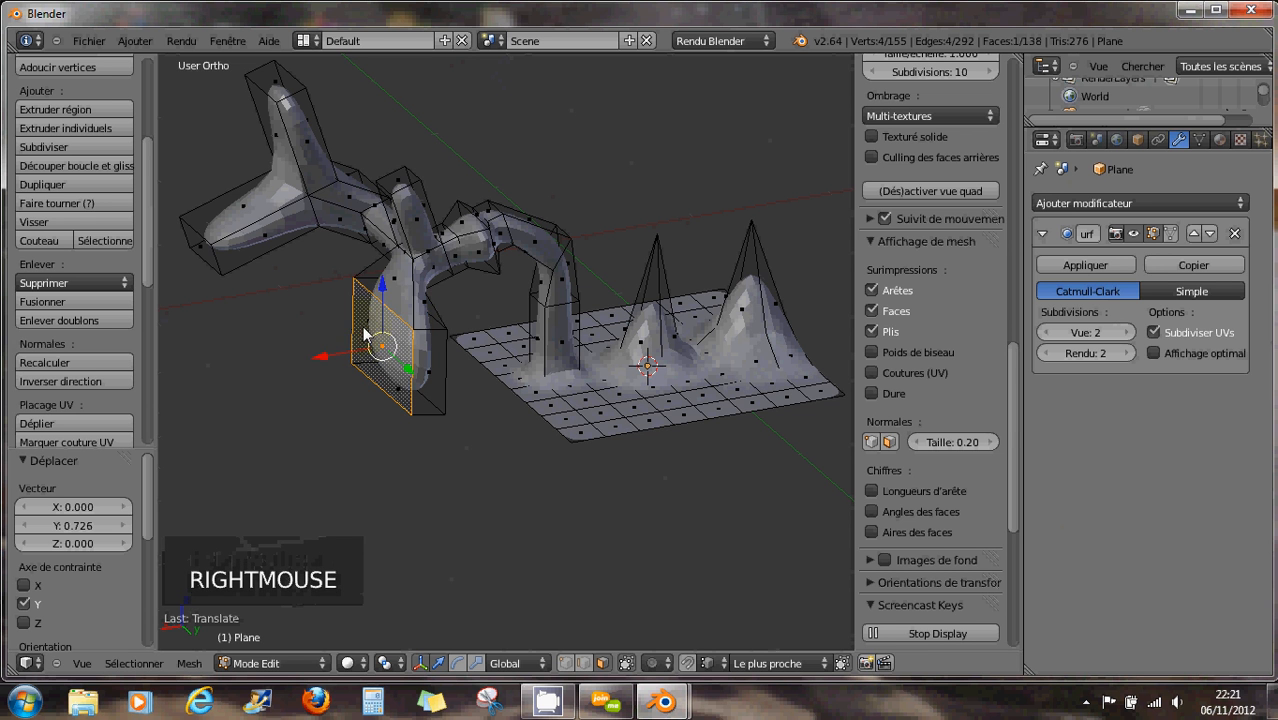
pyautogui.click(362, 327)
pyautogui.moveTo(322, 357); pyautogui.dragTo(243, 368)
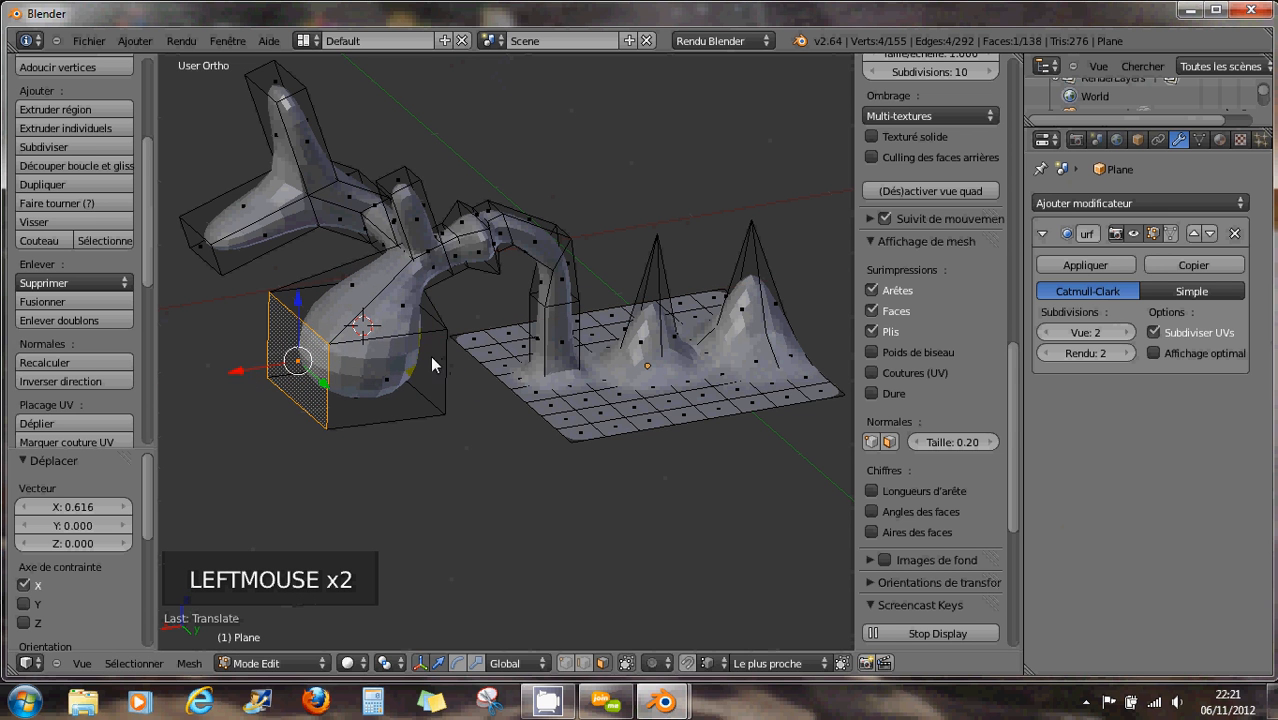
# - Freely move another face of the enlarged branch end about -0.012 in X, 0.044 in Y and -0.182 in Z
pyautogui.rightClick(438, 364)
pyautogui.moveTo(441, 364); pyautogui.dragTo(310, 295, button='middle')
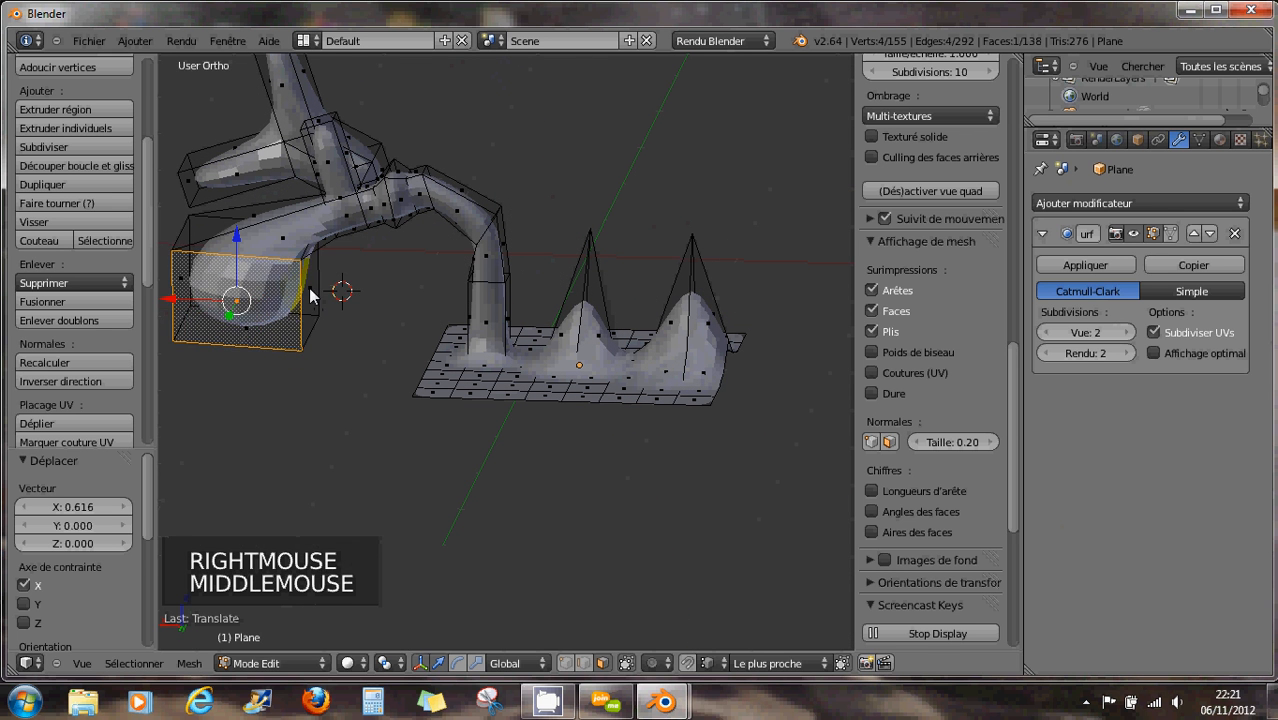
pyautogui.rightClick(322, 290)
pyautogui.moveTo(328, 289); pyautogui.dragTo(262, 362)
pyautogui.rightClick(260, 340)
pyautogui.moveTo(262, 362); pyautogui.dragTo(327, 343, button='middle')
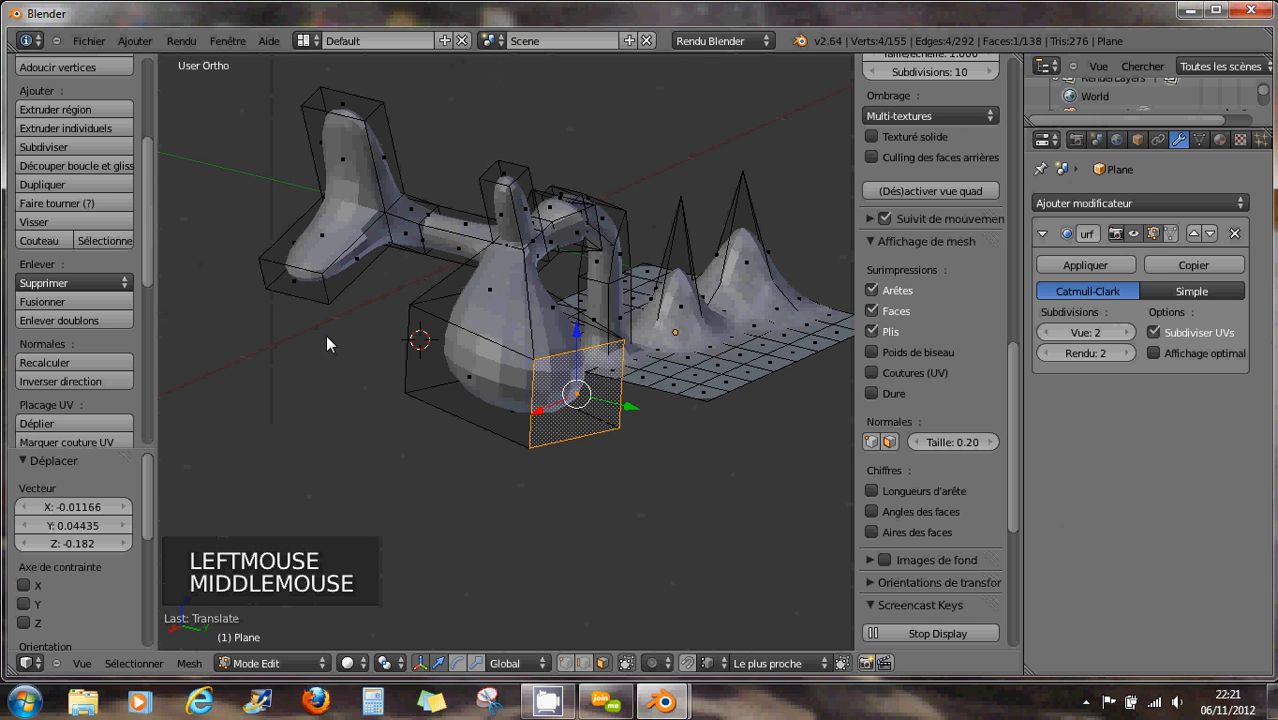
# - Move the outer branch's end face by about (0.184, -0.074, -0.301) and its neighbouring side face by about (-0.093, 0.195, -0.118)
pyautogui.rightClick(297, 289)
pyautogui.moveTo(288, 280); pyautogui.dragTo(272, 326)
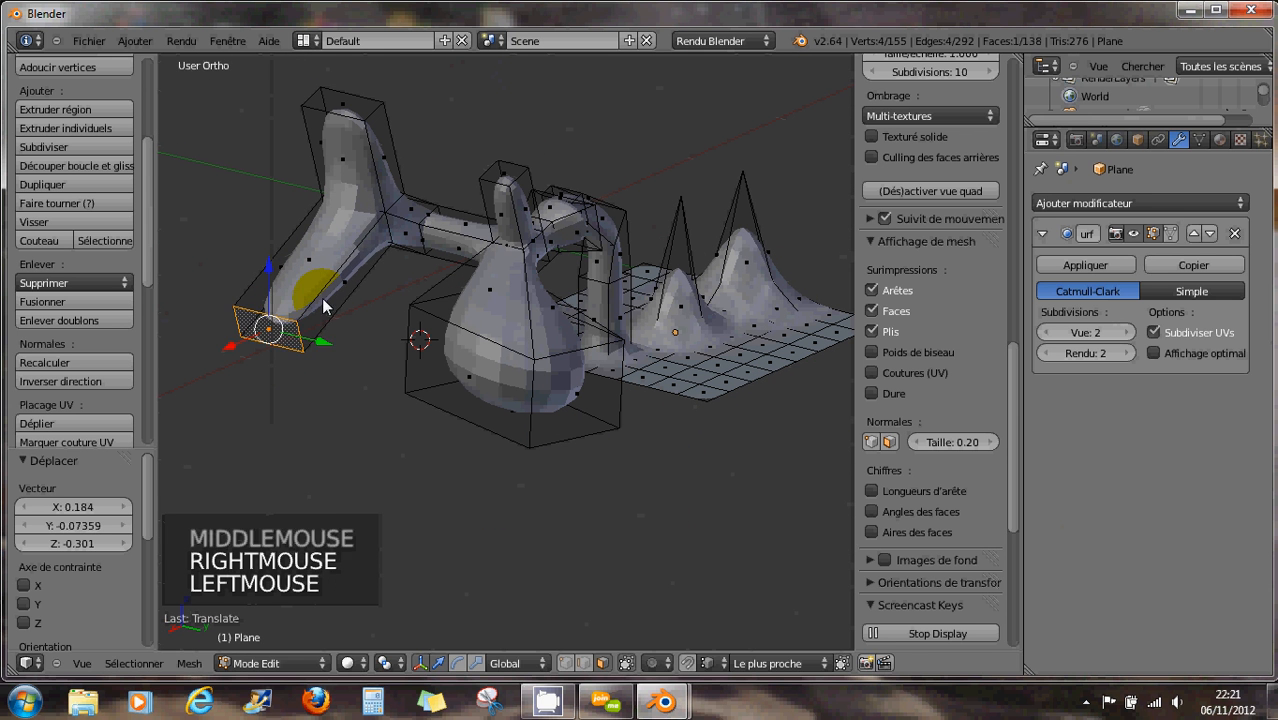
pyautogui.rightClick(347, 289)
pyautogui.moveTo(347, 289); pyautogui.dragTo(230, 260)
# - Try to select the occluded side face of the enlarged outer branch
pyautogui.rightClick(277, 270)
pyautogui.rightClick(282, 270)
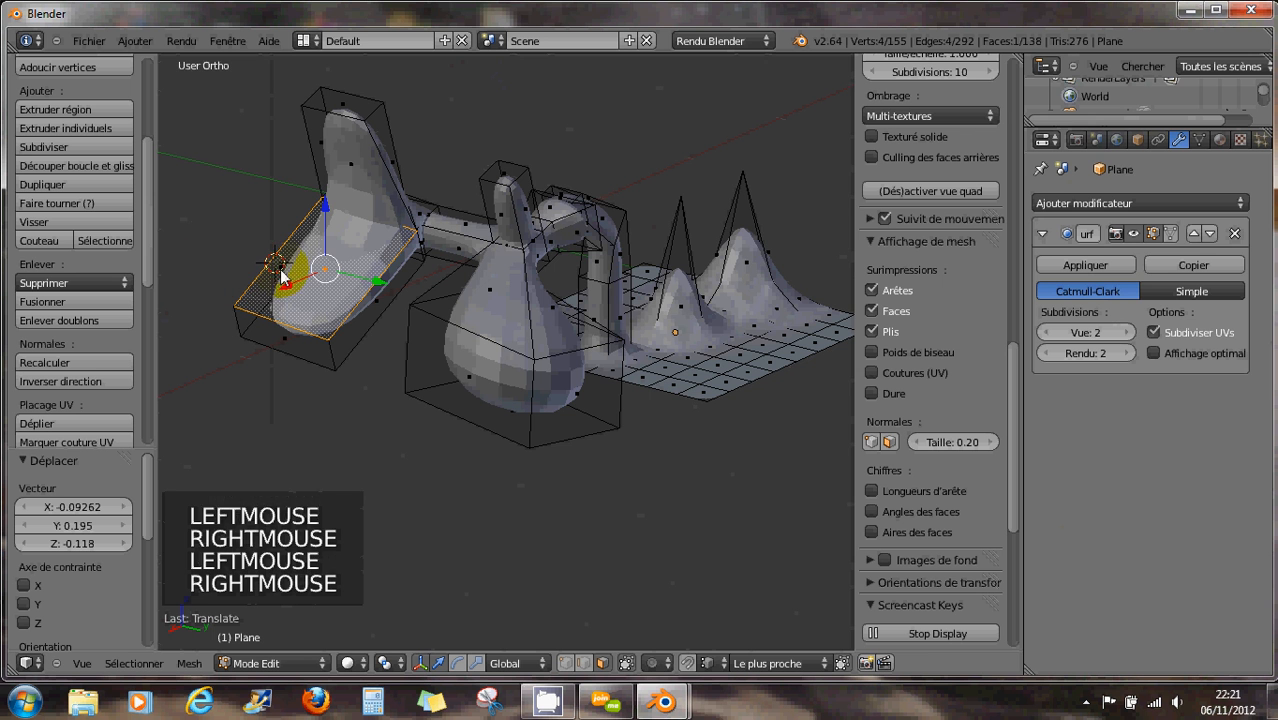
pyautogui.rightClick(290, 272)
pyautogui.moveTo(295, 280); pyautogui.dragTo(333, 314, button='middle')
pyautogui.scroll(1, 345, 318)
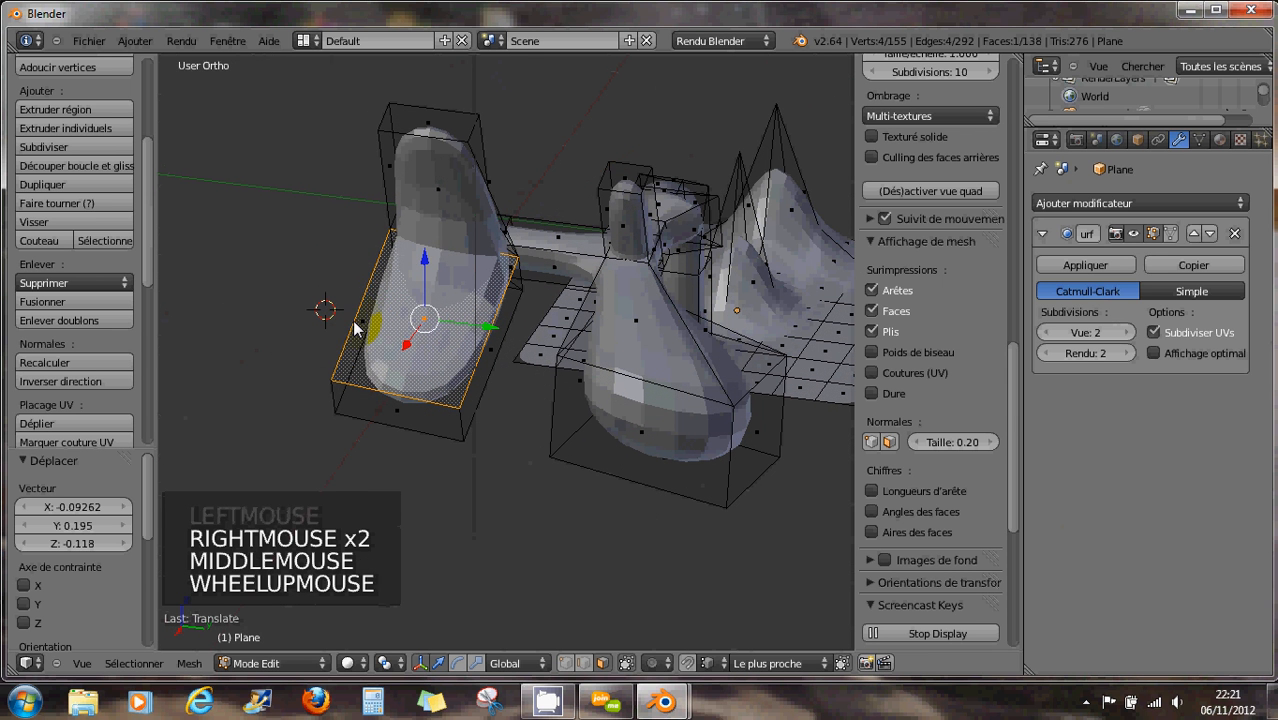
pyautogui.rightClick(364, 332)
pyautogui.rightClick(364, 330)
pyautogui.rightClick(362, 322)
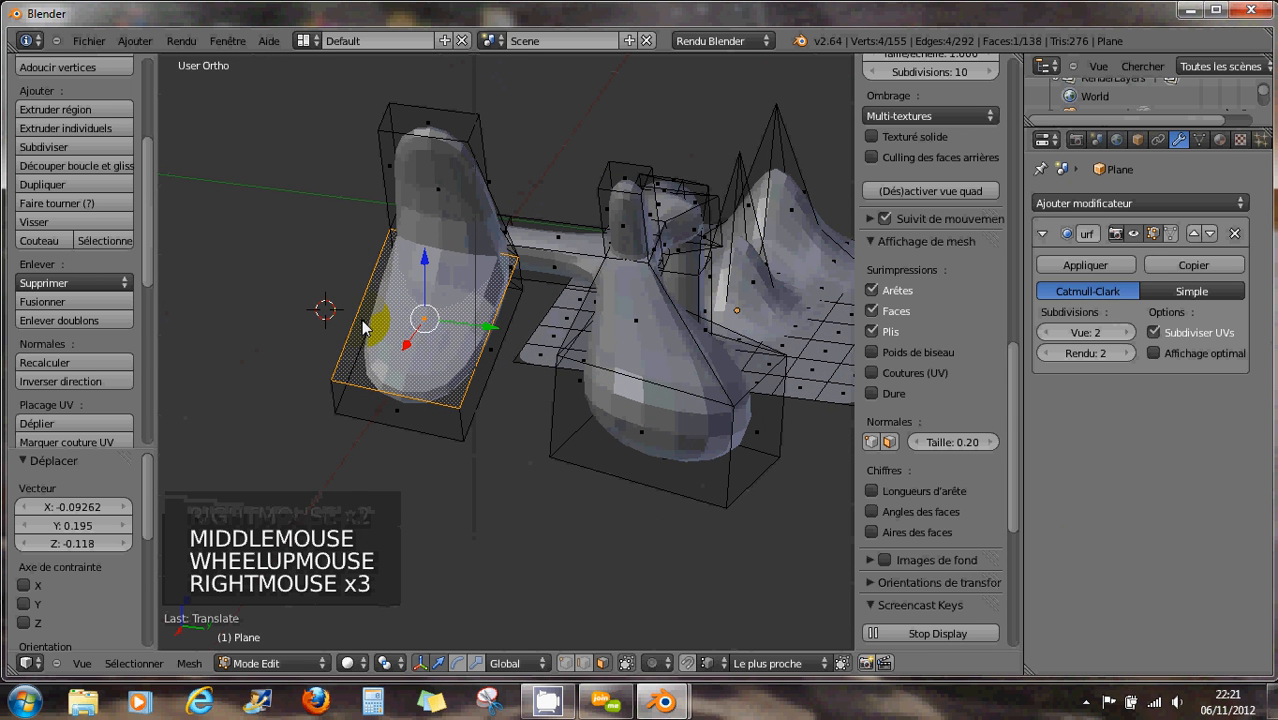
pyautogui.click(332, 290)
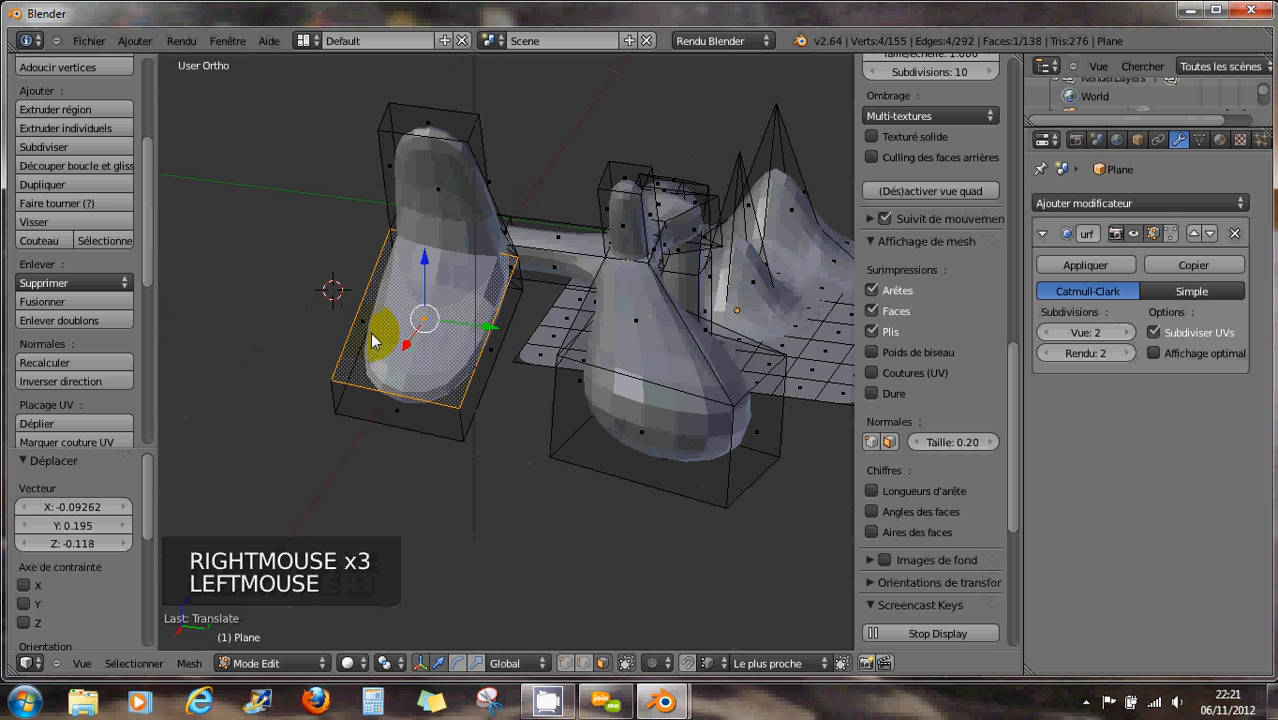
pyautogui.press('b')
pyautogui.click(371, 328)
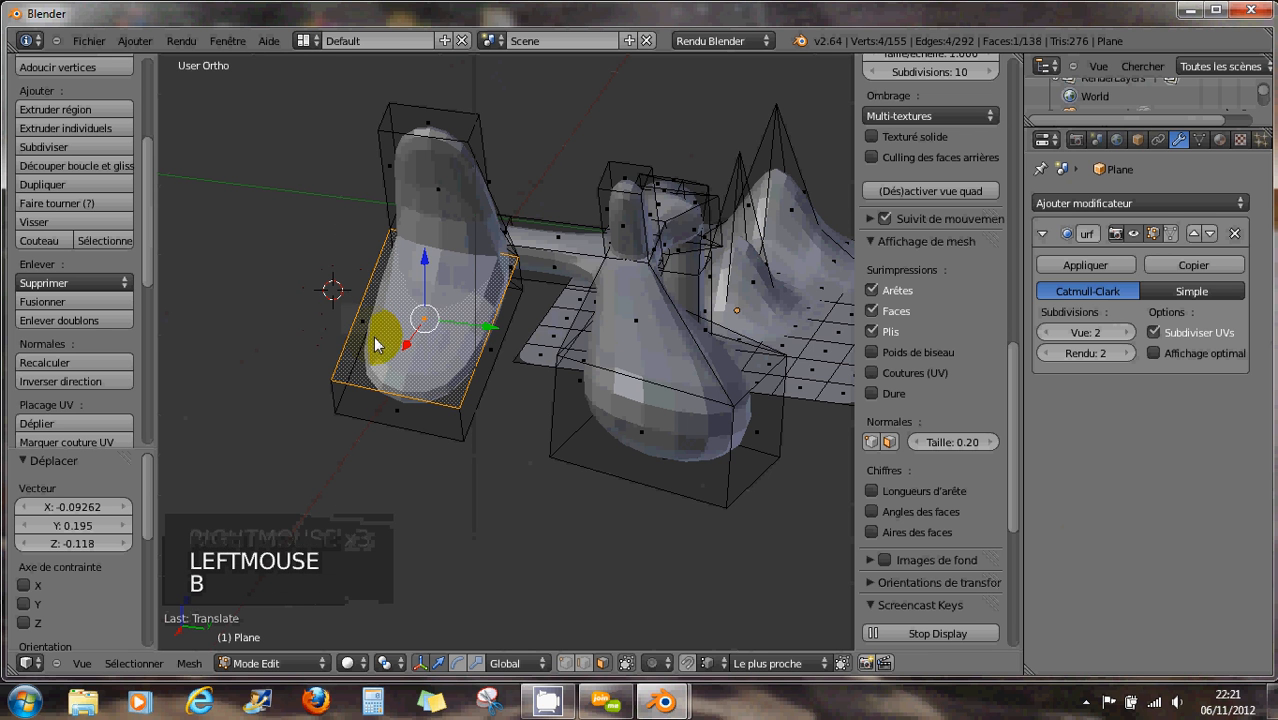
# - Turn off limiting selection to visible geometry, select the outer branch's hidden side face and move it -0.207 along Y
pyautogui.click(626, 663)
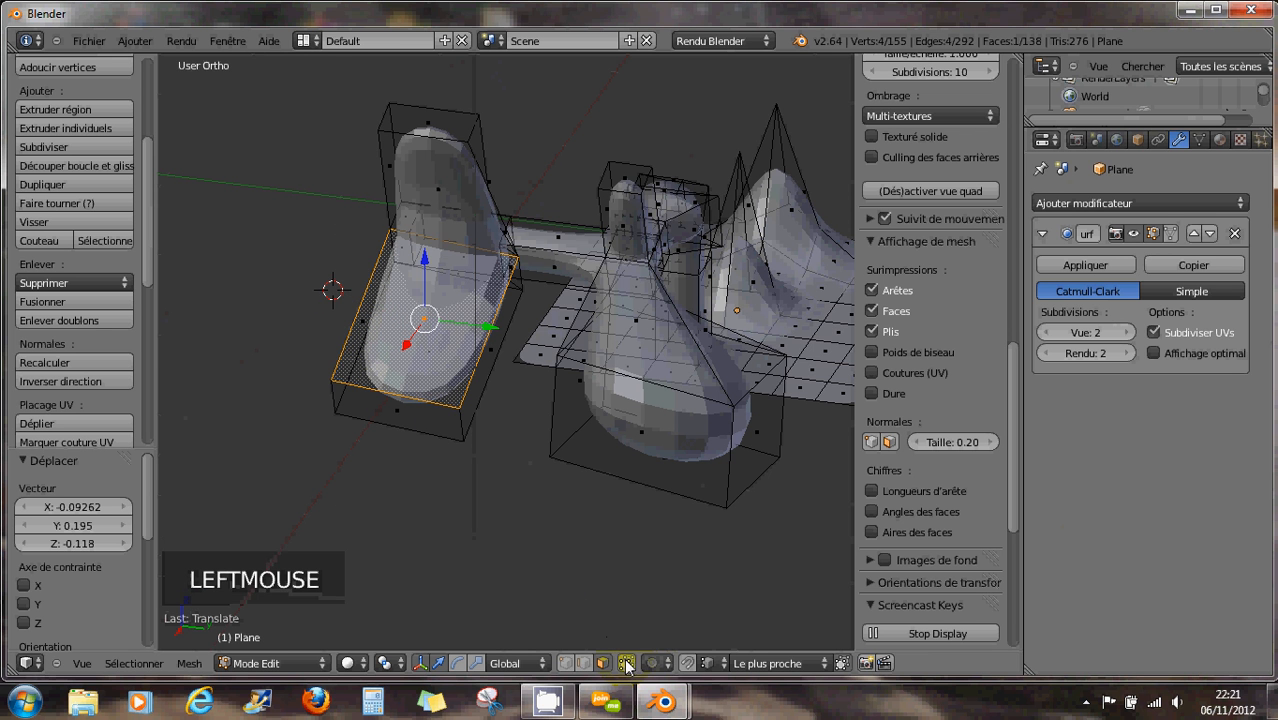
pyautogui.rightClick(364, 318)
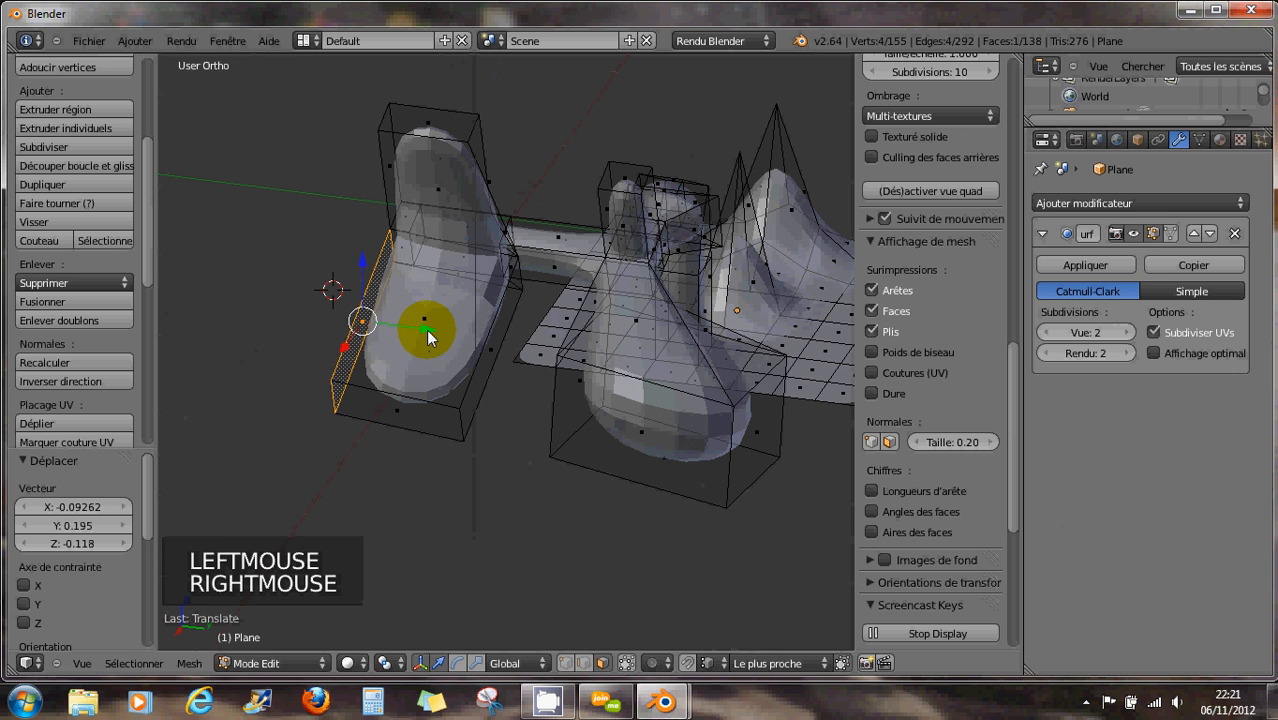
pyautogui.moveTo(426, 329); pyautogui.dragTo(398, 324)
pyautogui.moveTo(457, 334); pyautogui.dragTo(387, 305, button='middle')
pyautogui.scroll(2, 455, 325)
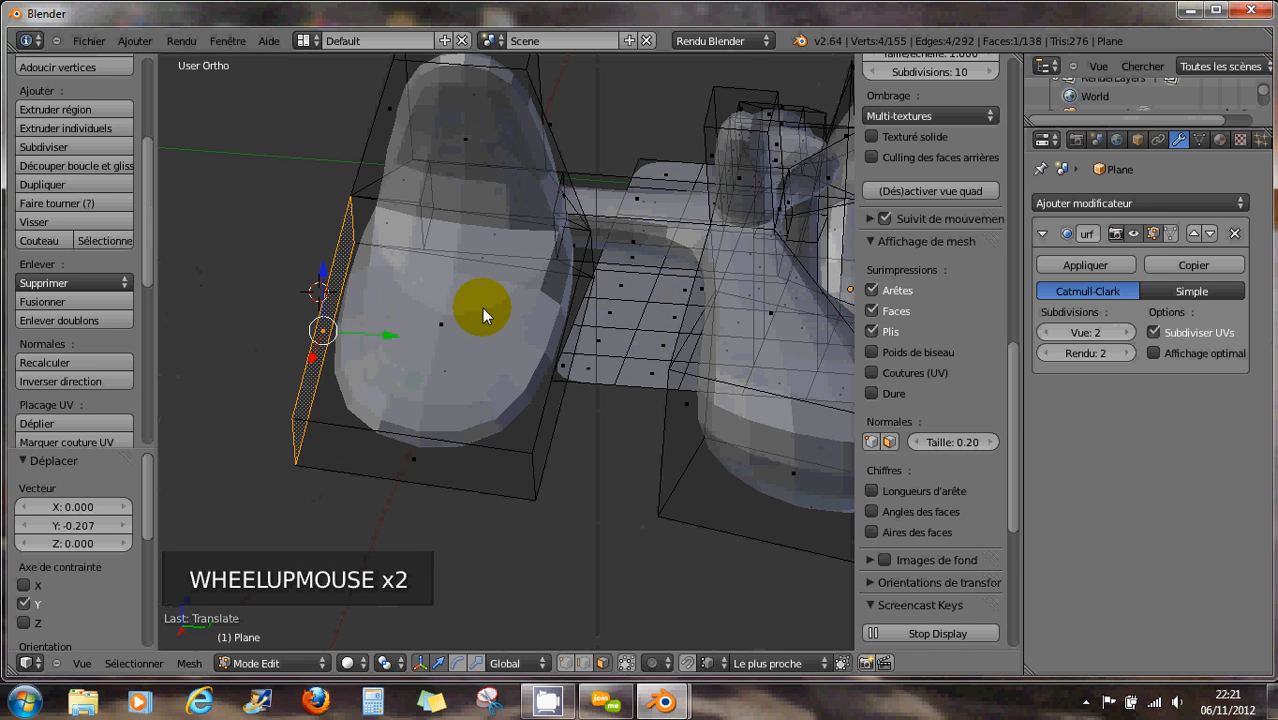
# - Apply smooth shading to the selected side face and extend it to all faces of the mesh
pyautogui.click(147, 285)
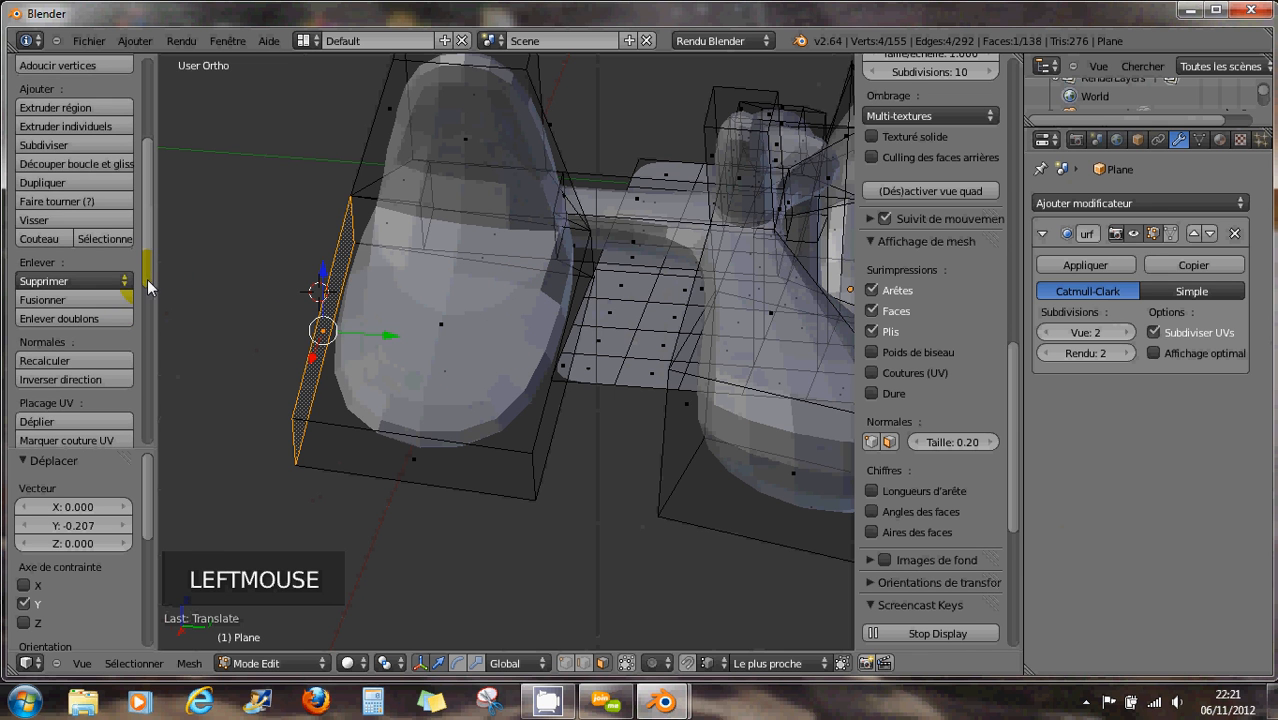
pyautogui.moveTo(147, 279)
pyautogui.mouseDown()
pyautogui.moveTo(148, 202)
pyautogui.moveTo(165, 343)
pyautogui.mouseUp()
pyautogui.click(43, 331)
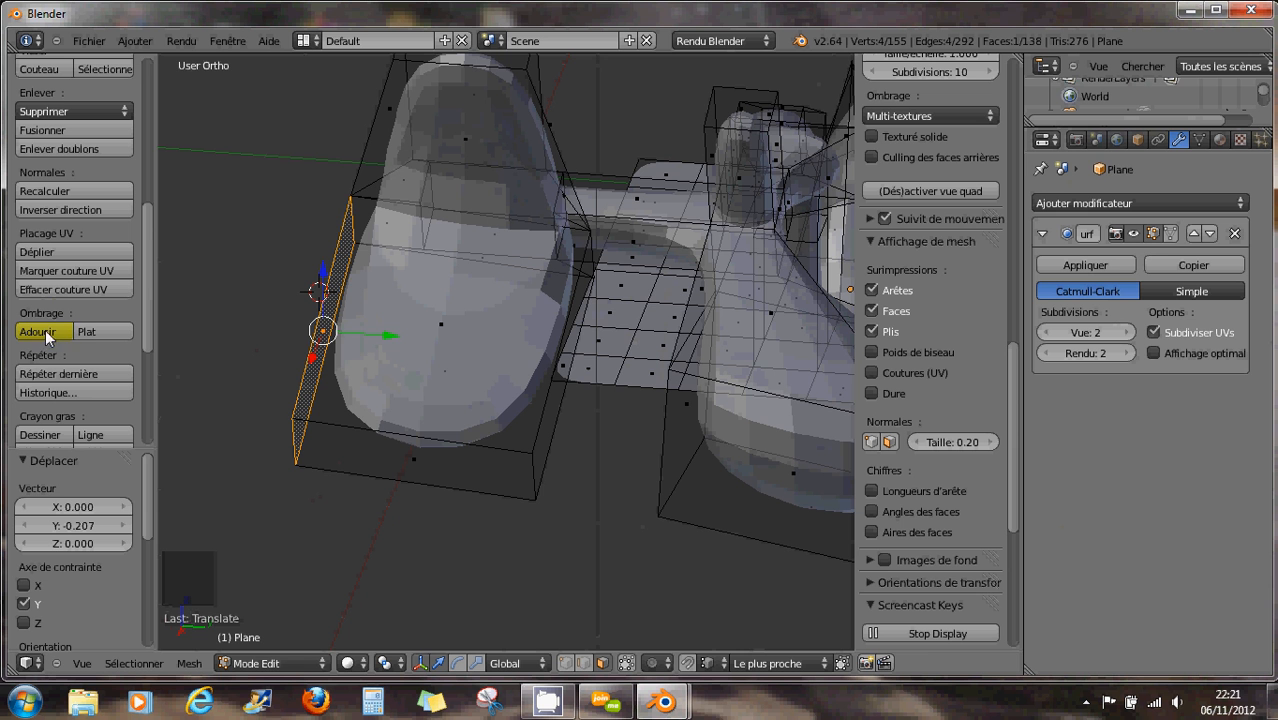
pyautogui.click(89, 333)
pyautogui.click(45, 331)
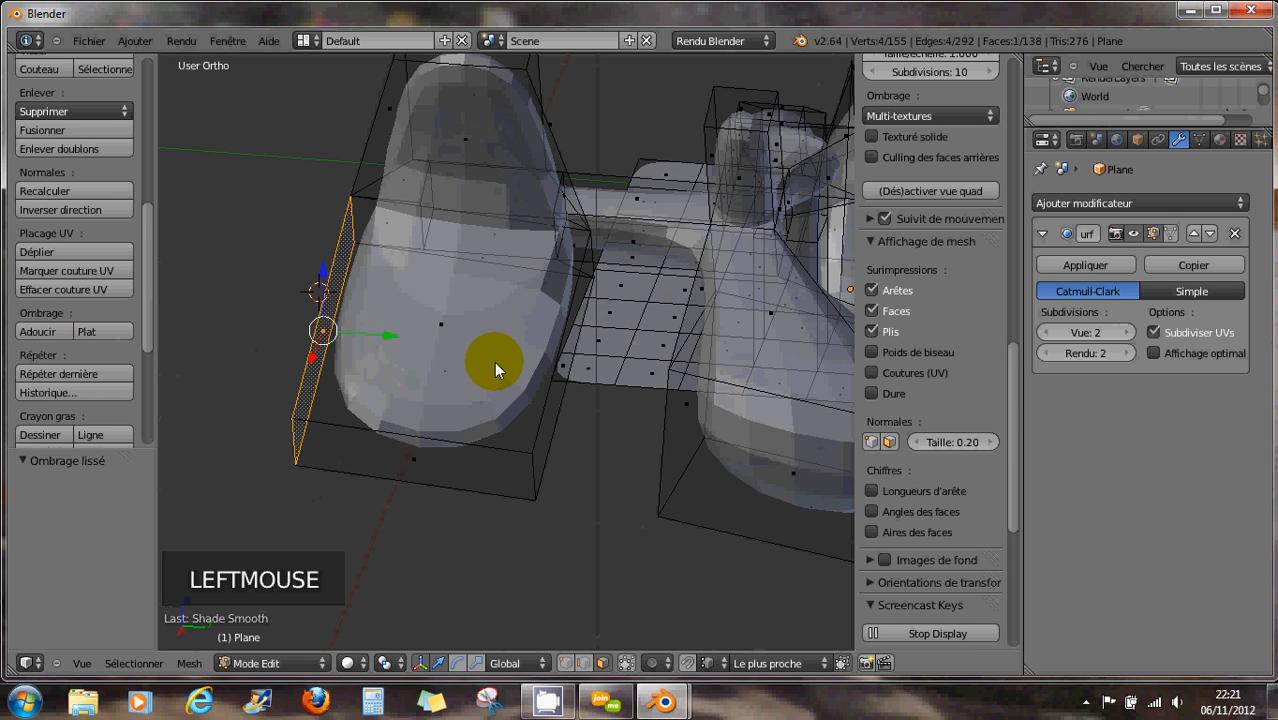
pyautogui.press('a')
pyautogui.press('a')
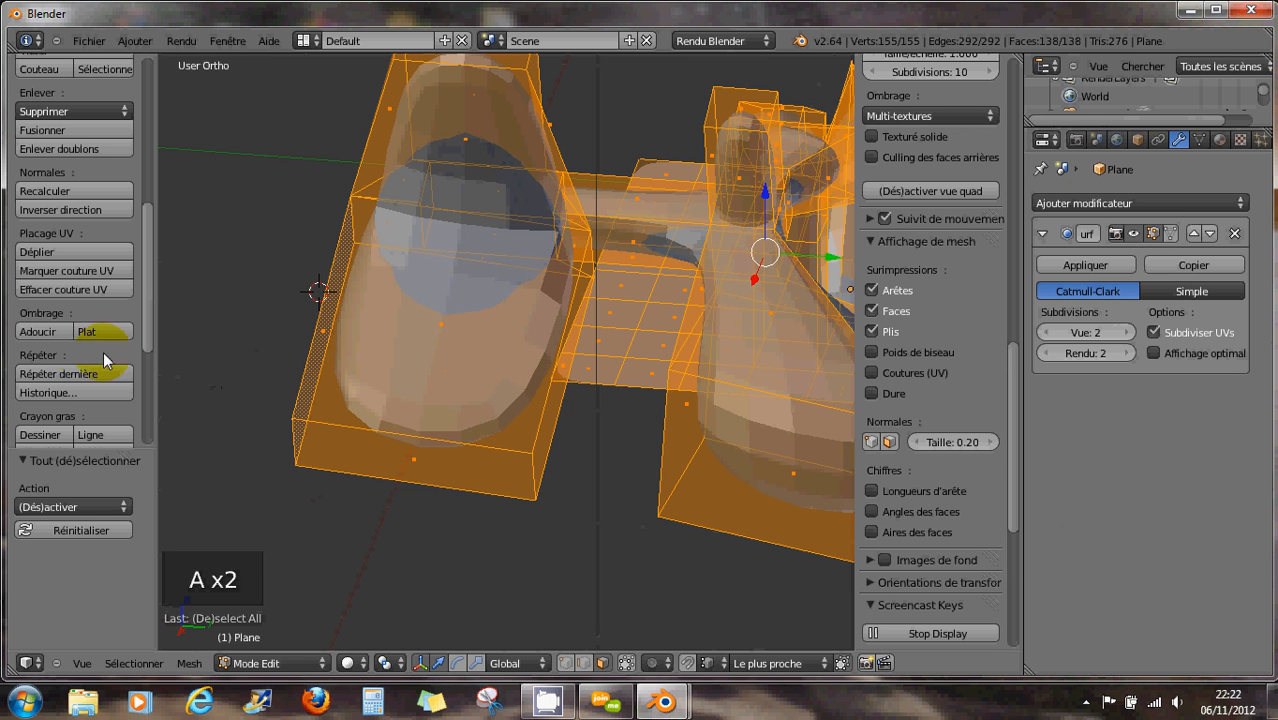
pyautogui.click(60, 334)
pyautogui.moveTo(575, 364); pyautogui.dragTo(596, 395, button='middle')
pyautogui.scroll(-2, 556, 362)
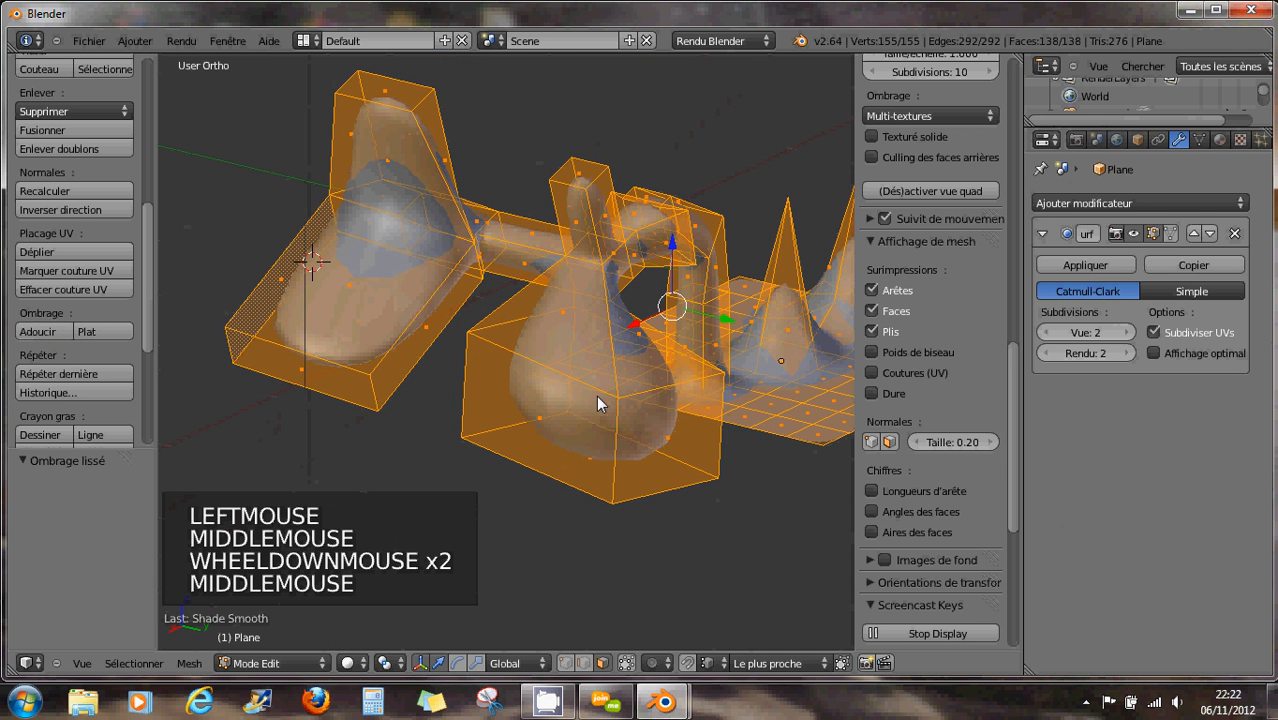
# - Select five faces around the bulb-shaped branch end and apply flat shading to them
pyautogui.rightClick(533, 416)
pyautogui.keyDown('shift'); pyautogui.rightClick(673, 445); pyautogui.keyUp('shift')
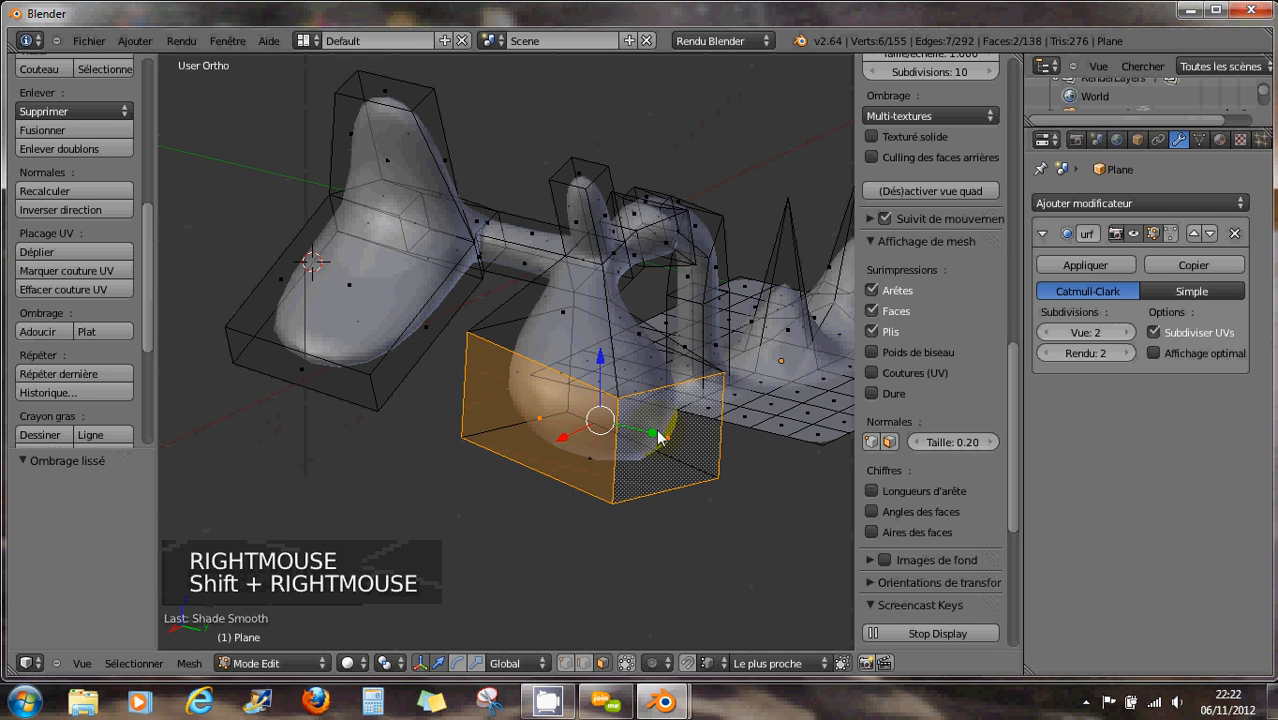
pyautogui.keyDown('shift'); pyautogui.rightClick(564, 343); pyautogui.keyUp('shift')
pyautogui.keyDown('shift'); pyautogui.rightClick(633, 346); pyautogui.keyUp('shift')
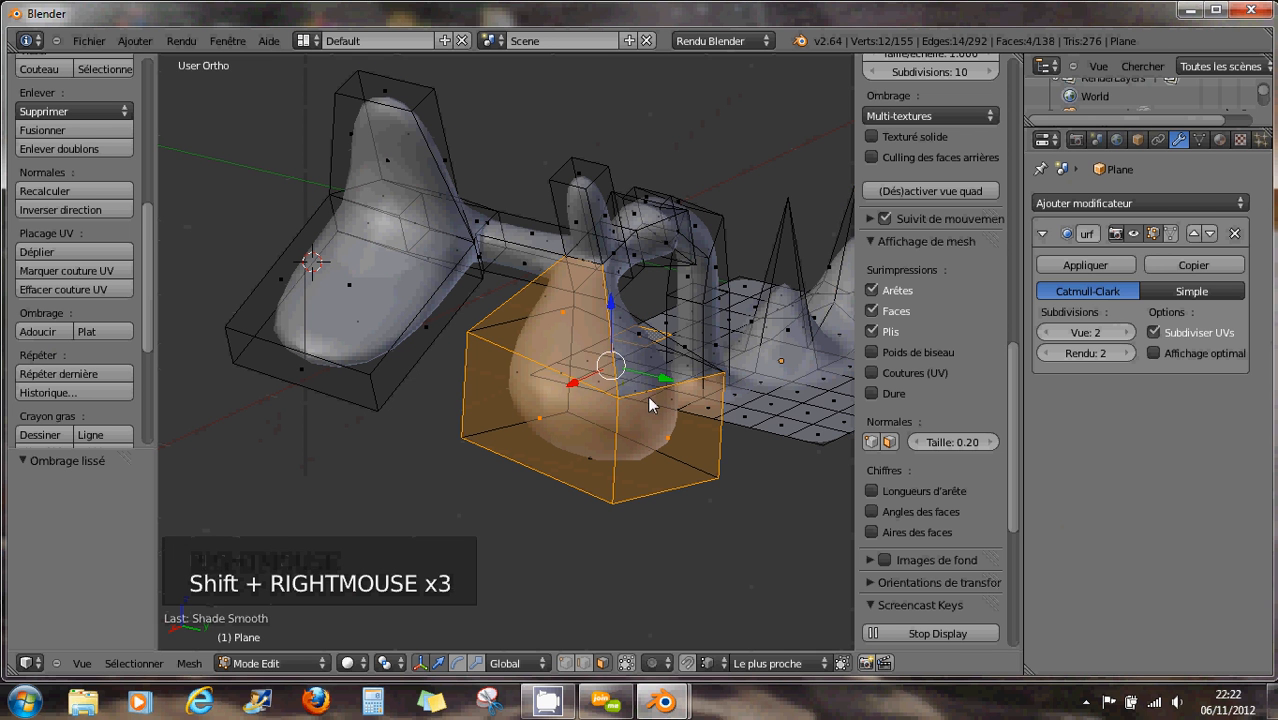
pyautogui.keyDown('shift'); pyautogui.rightClick(654, 402); pyautogui.keyUp('shift')
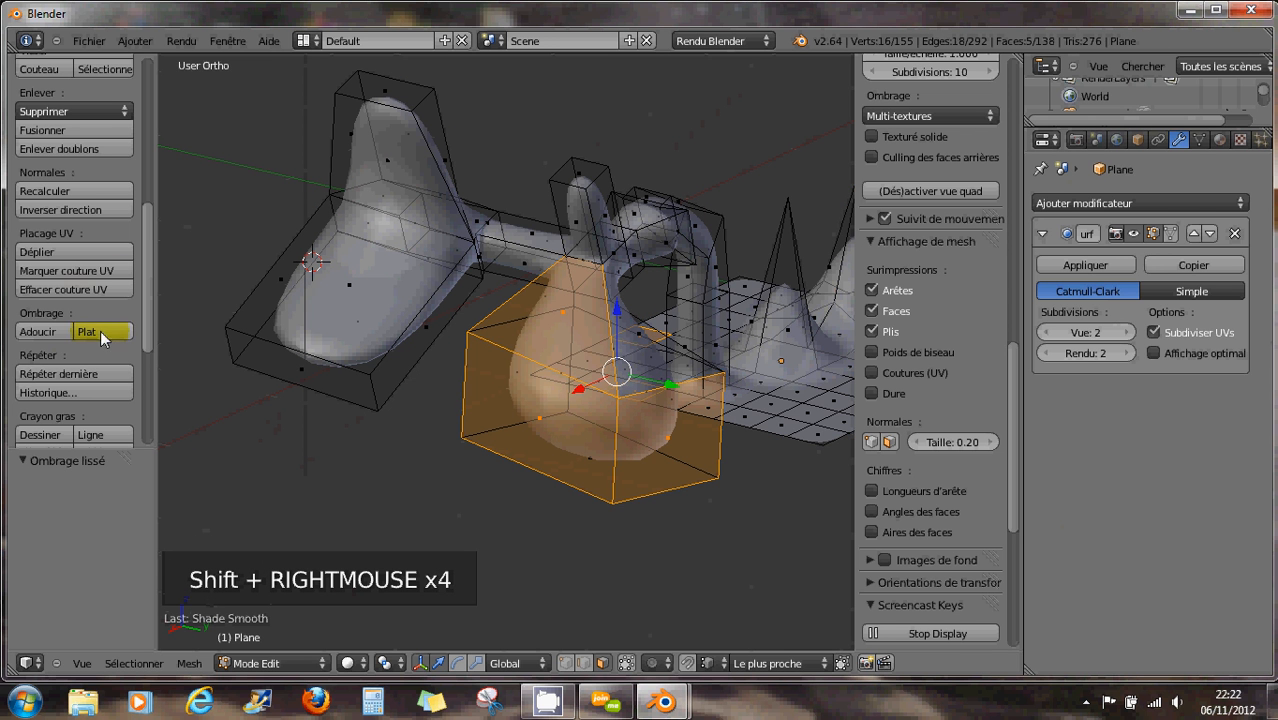
pyautogui.click(98, 331)
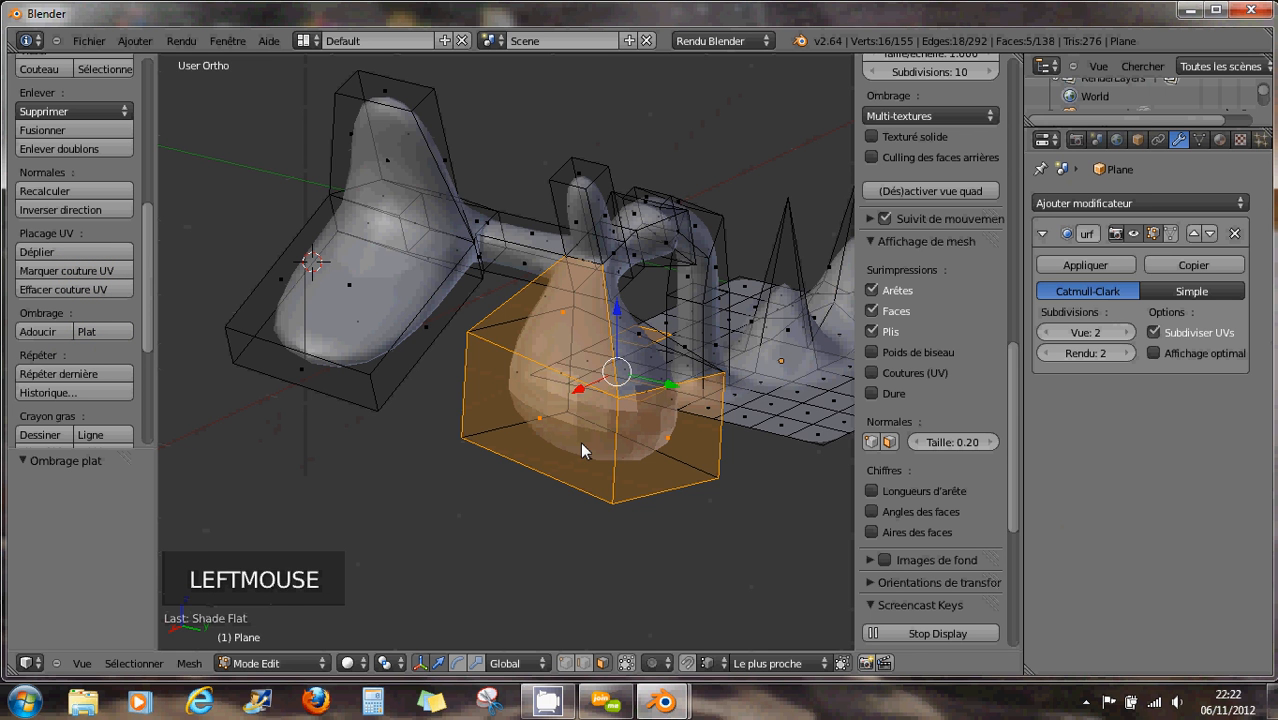
# - Select the outer branch's end face and its two side faces and set their mean crease to 1.000
pyautogui.scroll(1, 582, 442)
pyautogui.moveTo(625, 428); pyautogui.dragTo(369, 318, button='middle')
pyautogui.rightClick(369, 318)
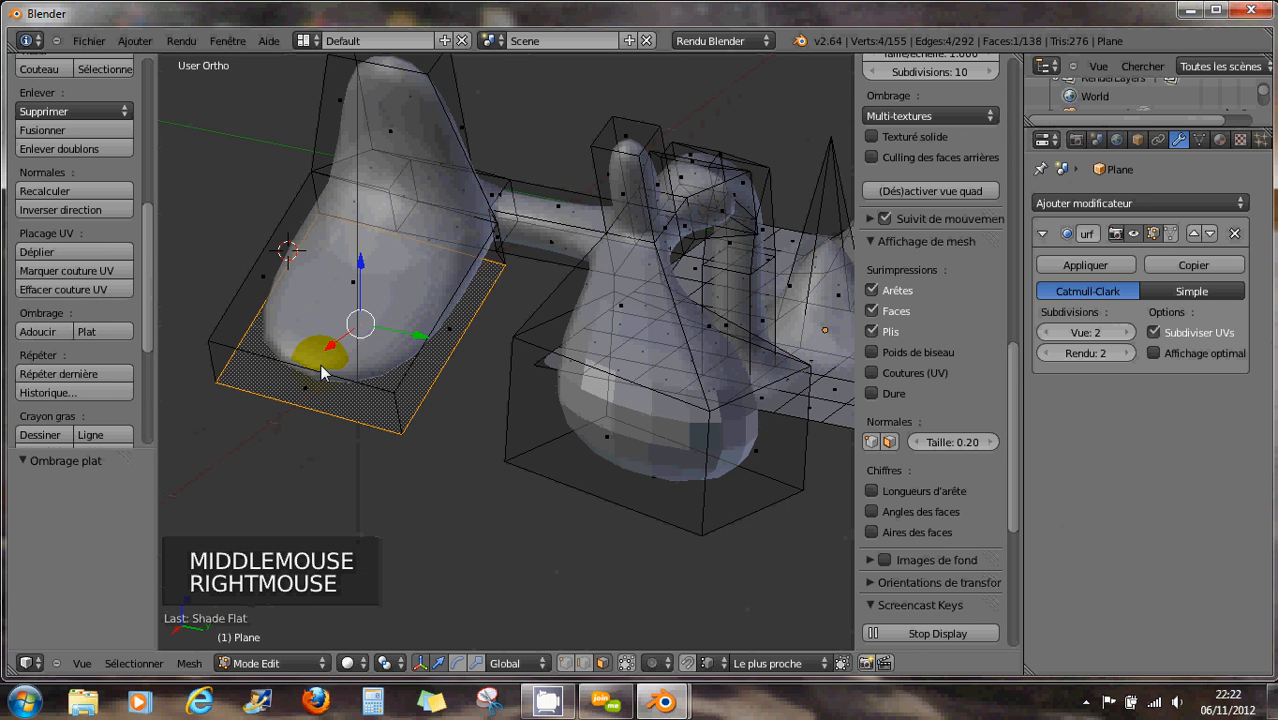
pyautogui.rightClick(323, 405)
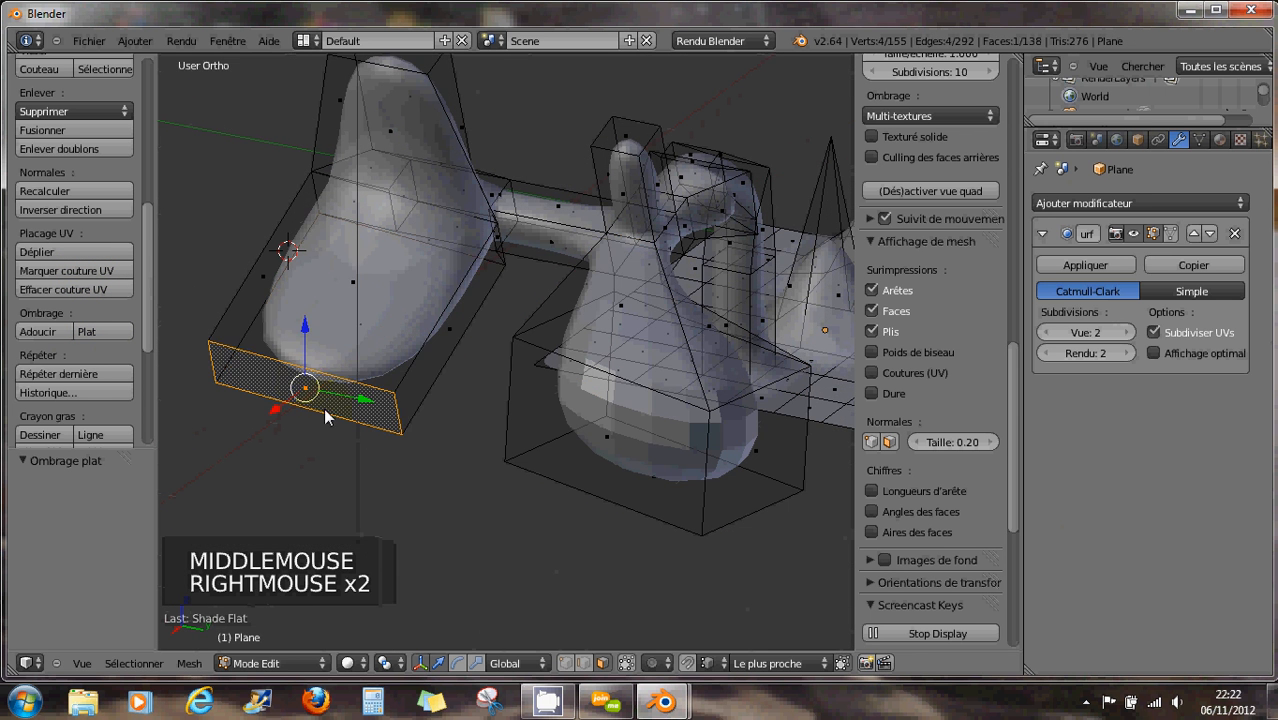
pyautogui.keyDown('shift'); pyautogui.rightClick(428, 361); pyautogui.keyUp('shift')
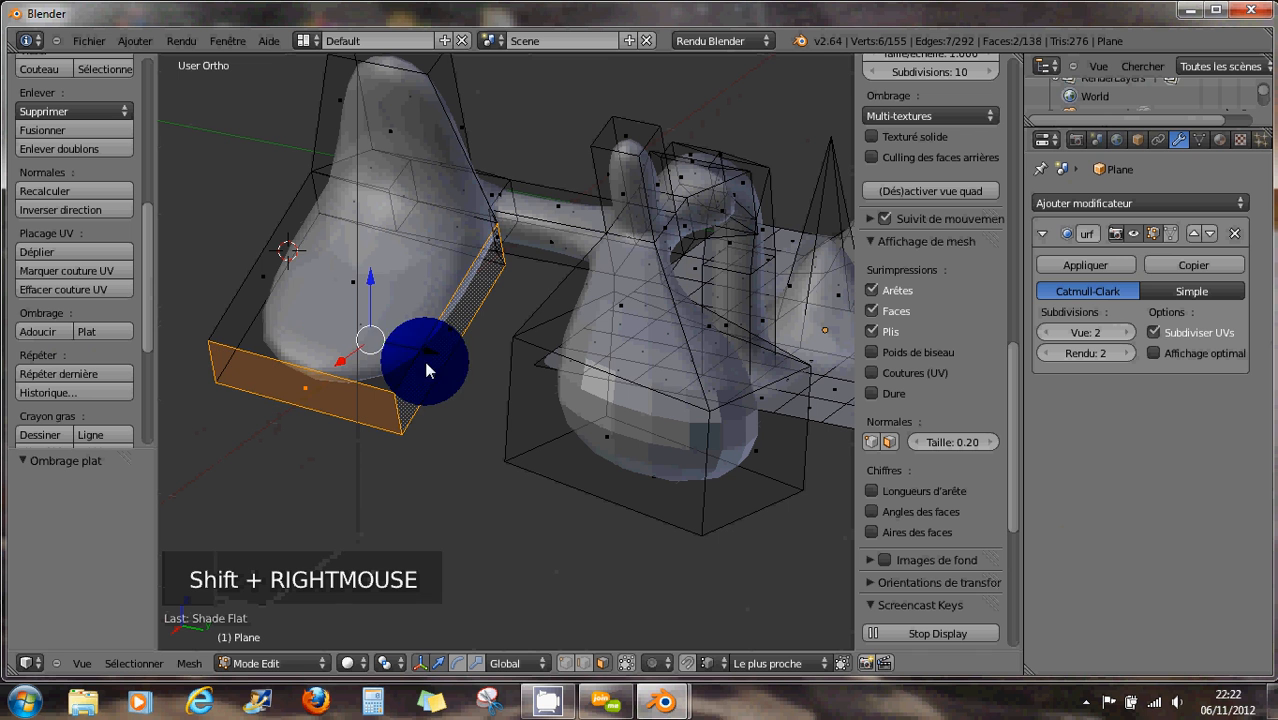
pyautogui.keyDown('shift'); pyautogui.rightClick(265, 284); pyautogui.keyUp('shift')
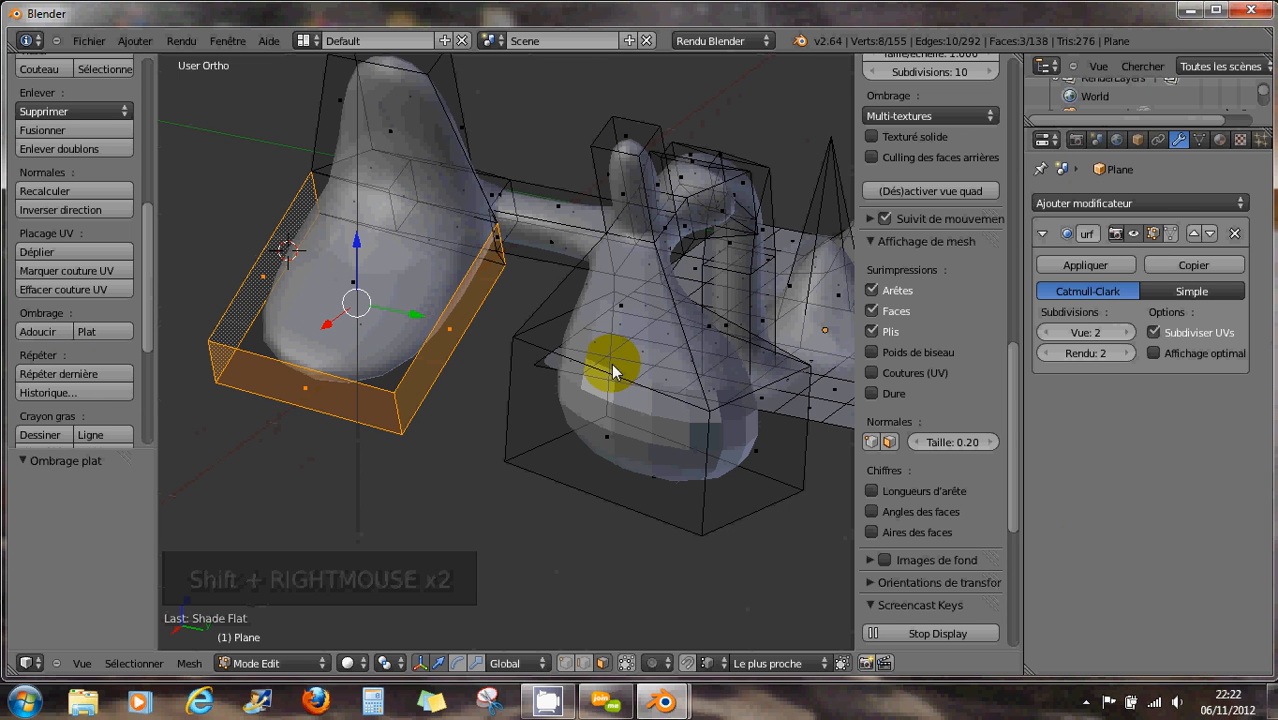
pyautogui.moveTo(1013, 321); pyautogui.dragTo(997, 49)
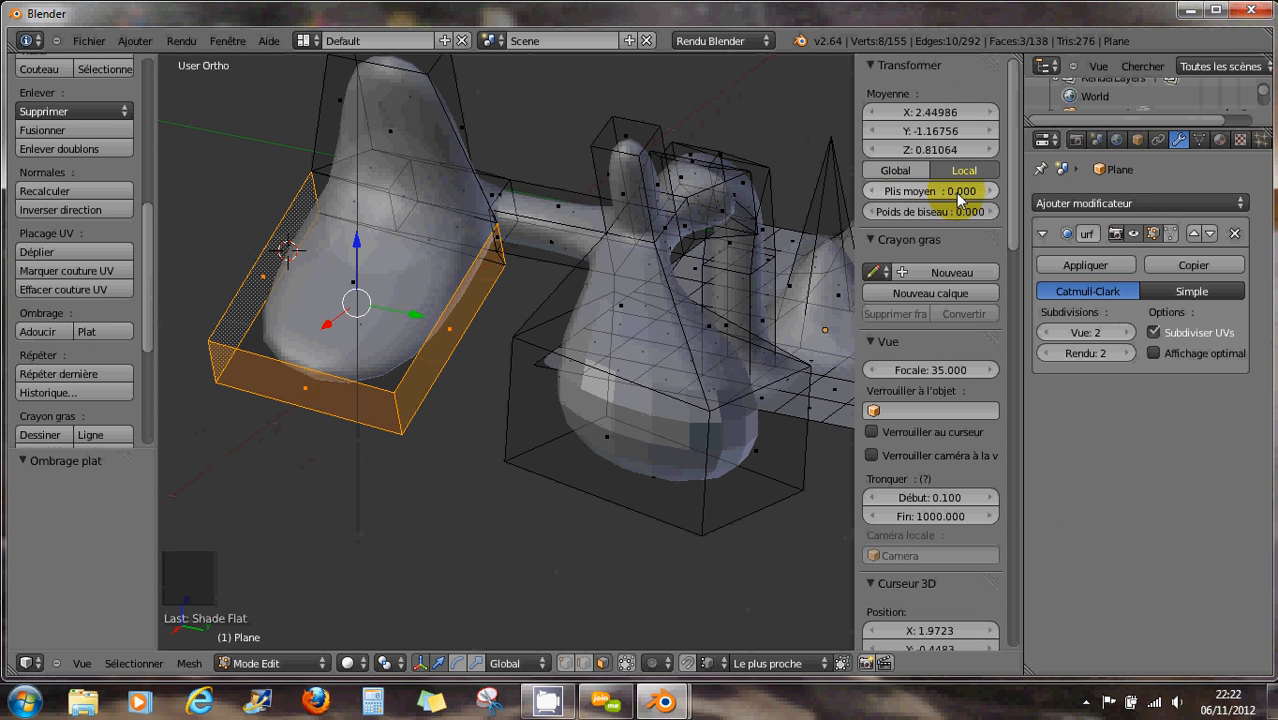
pyautogui.moveTo(941, 197); pyautogui.dragTo(1072, 208)
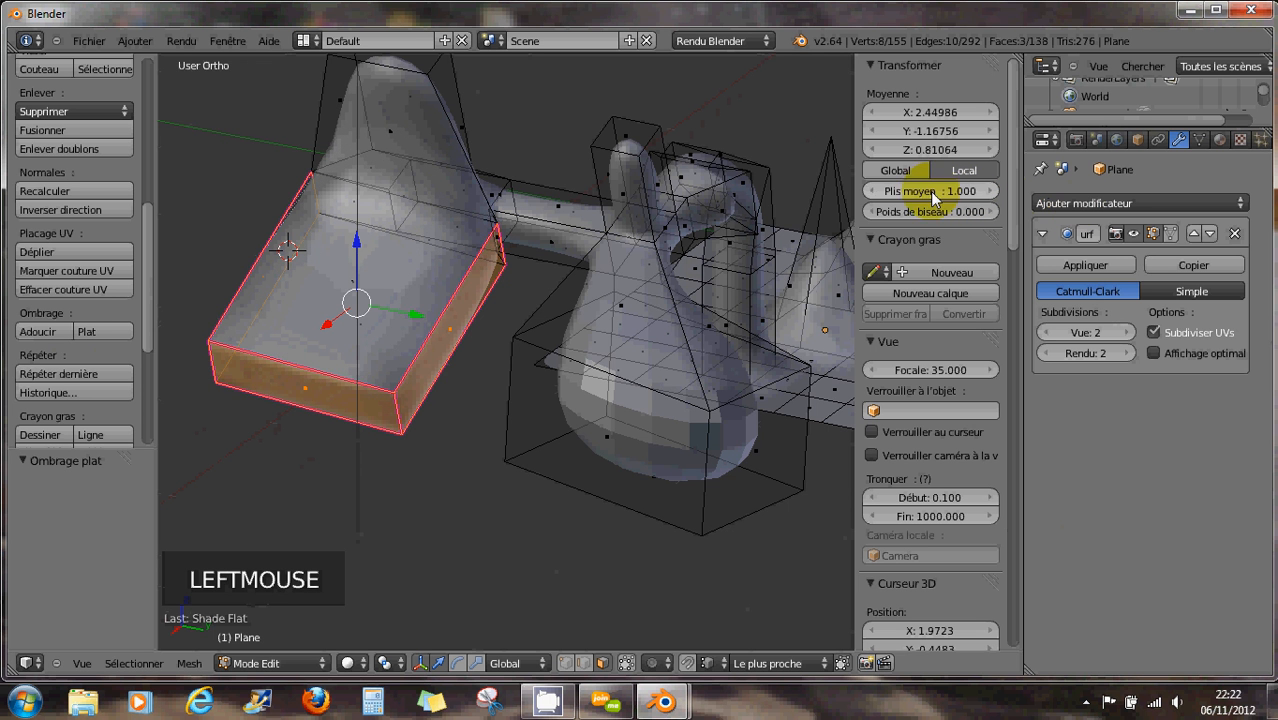
pyautogui.moveTo(474, 312); pyautogui.dragTo(616, 316, button='middle')
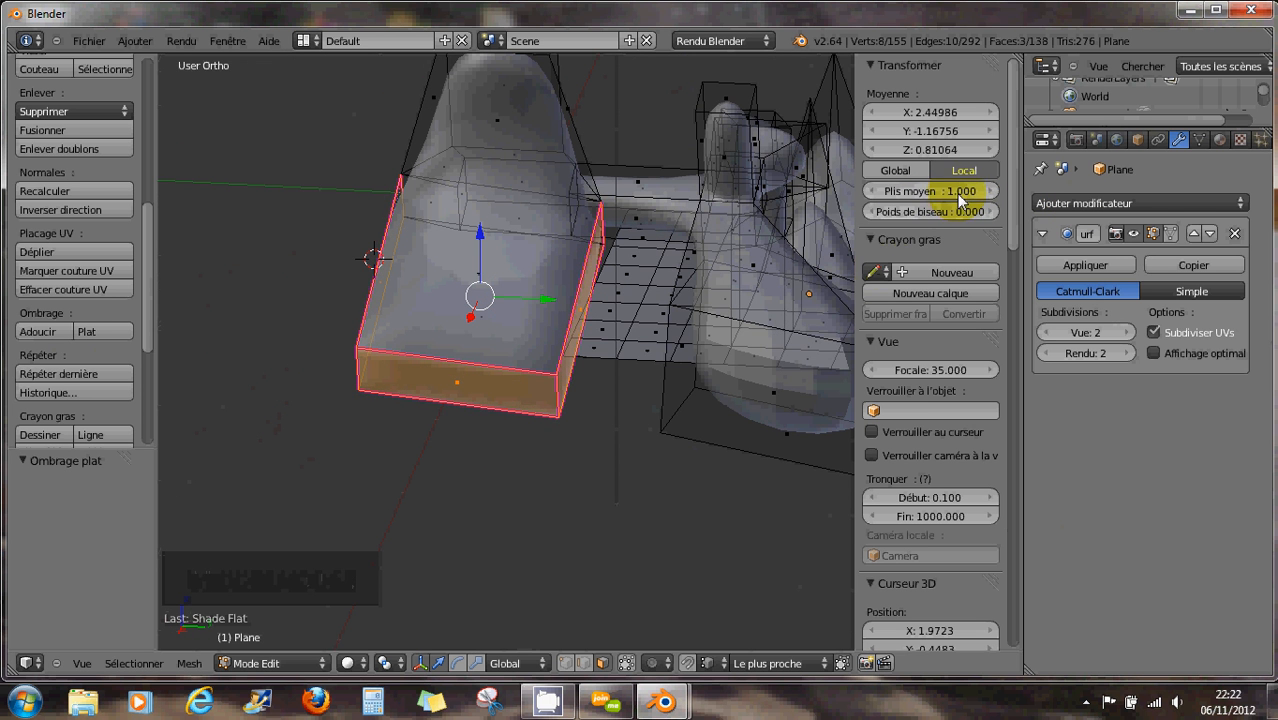
pyautogui.moveTo(968, 193); pyautogui.dragTo(1003, 216)
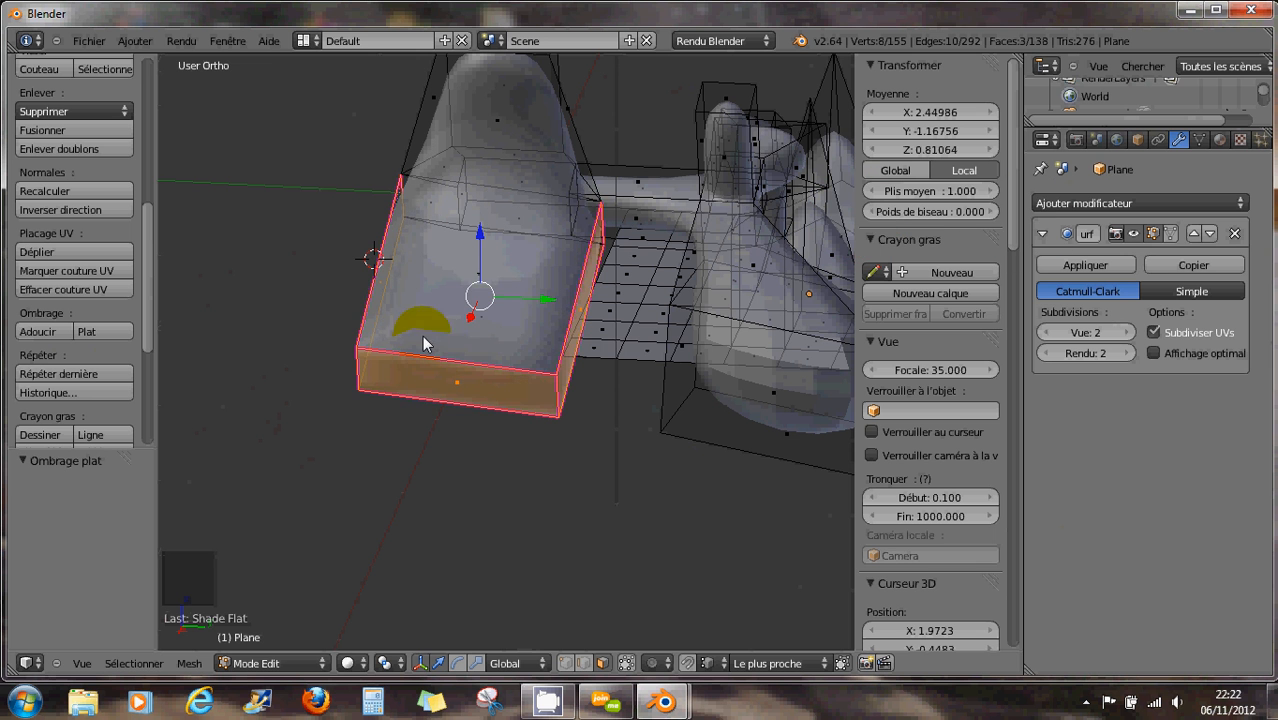
# - Add two more faces of the creased block to the selection, try a mean crease of 1.000 and undo the change
pyautogui.keyDown('shift'); pyautogui.rightClick(487, 334); pyautogui.keyUp('shift')
pyautogui.keyDown('shift'); pyautogui.rightClick(482, 333); pyautogui.keyUp('shift')
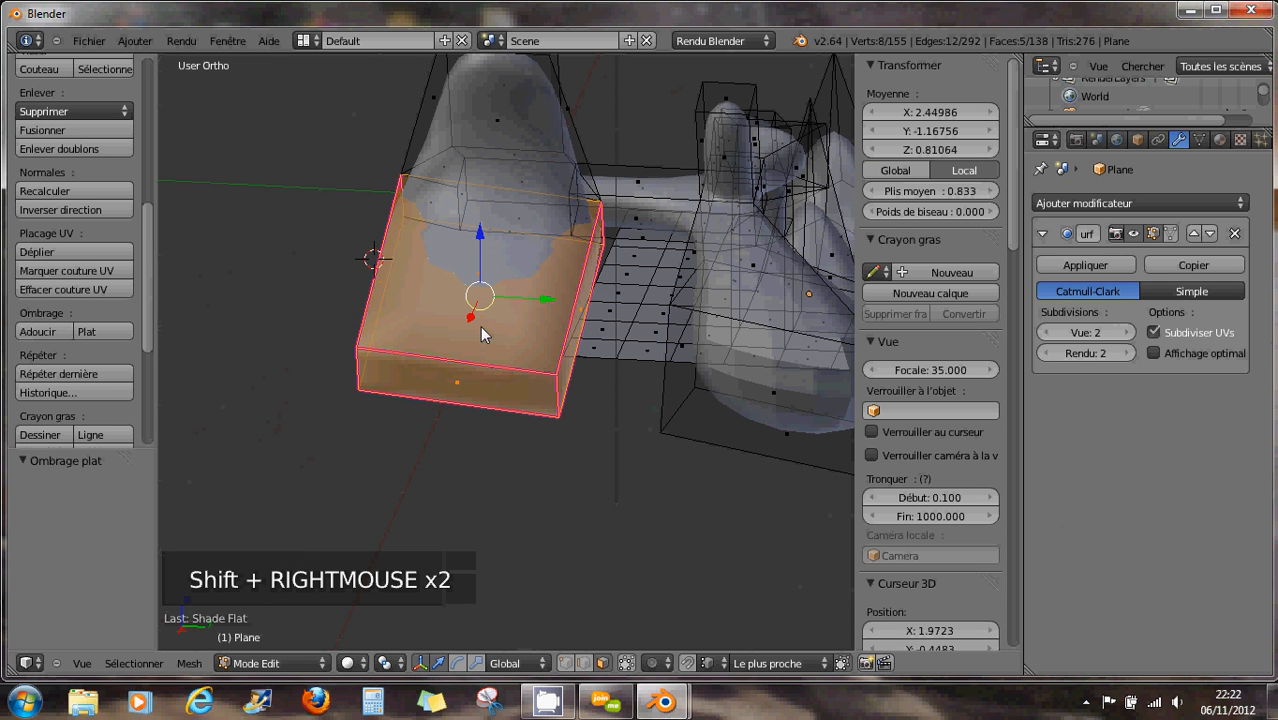
pyautogui.click(914, 187)
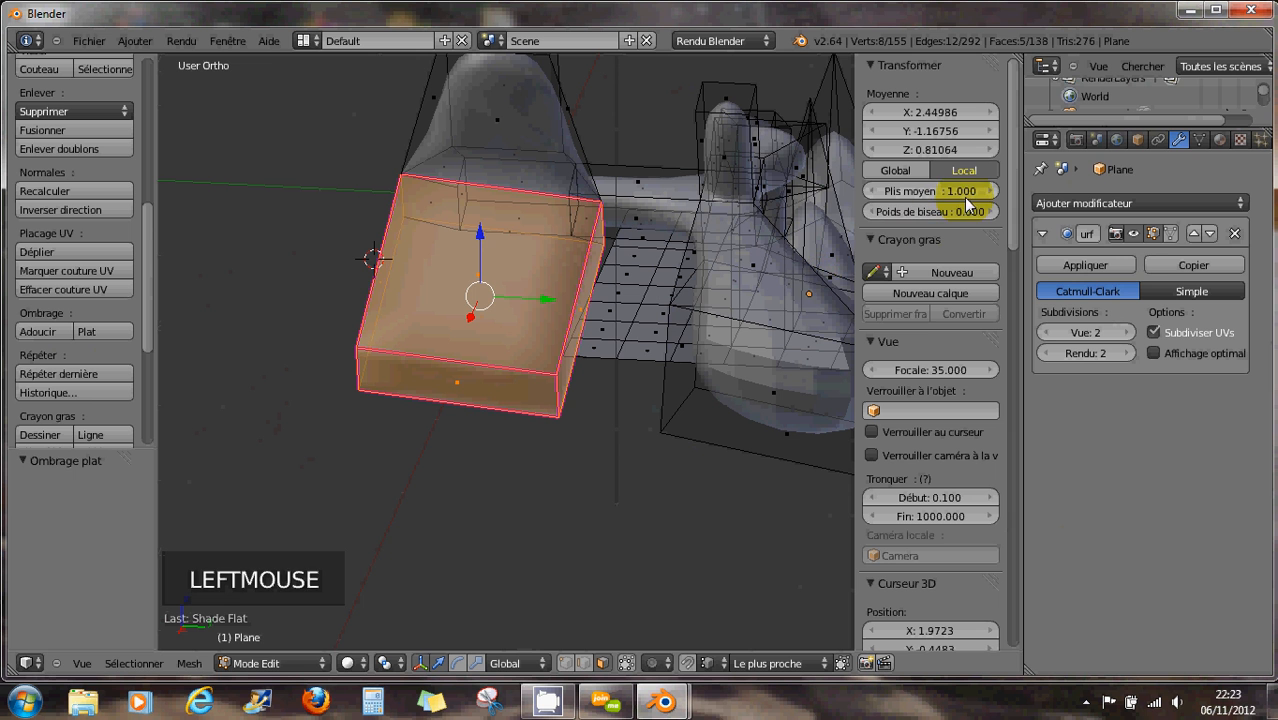
pyautogui.hotkey('ctrl', 'z')
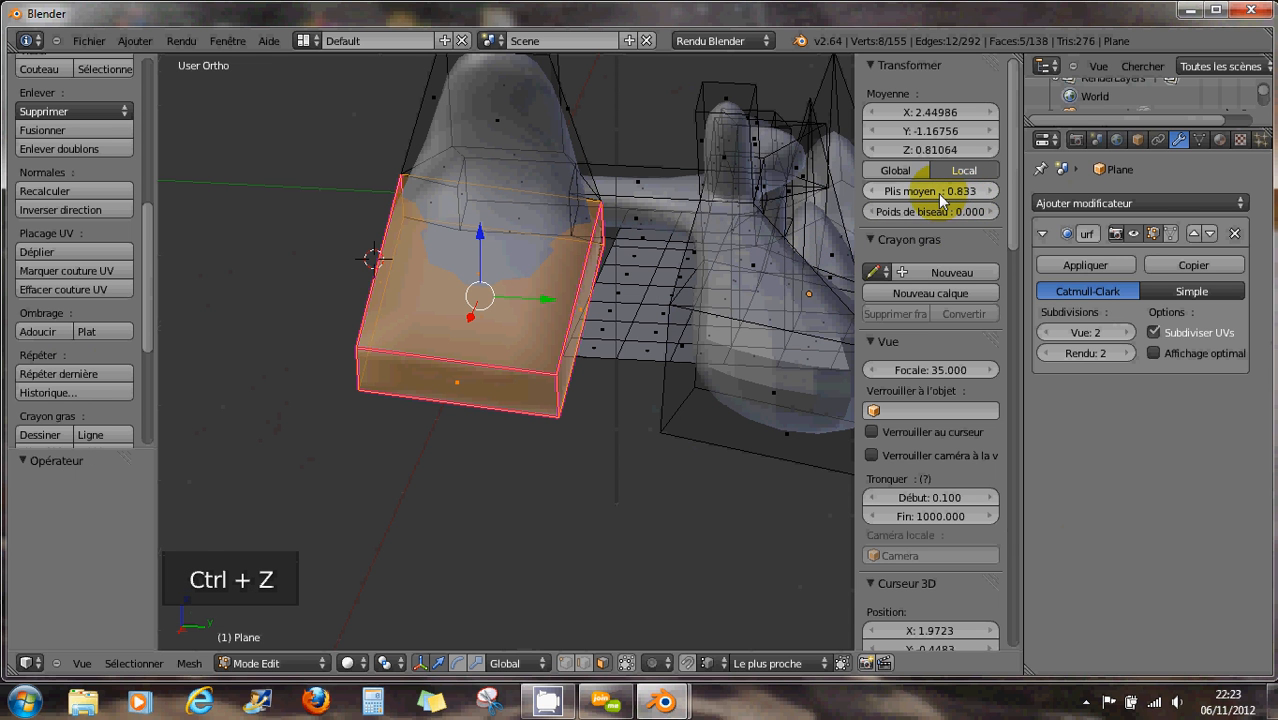
# - Set the mean crease of the block's five selected faces to 1.000 and return to Object Mode
pyautogui.moveTo(950, 191); pyautogui.dragTo(1027, 202)
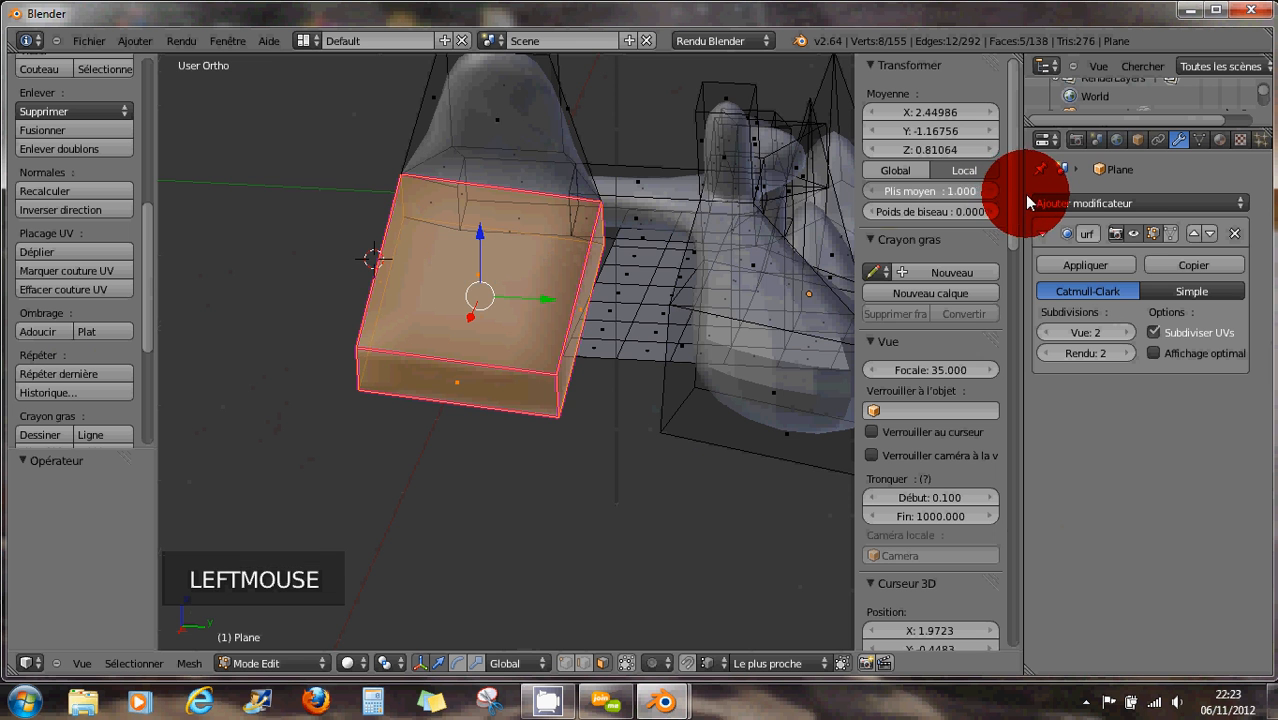
pyautogui.moveTo(544, 342); pyautogui.dragTo(513, 397, button='middle')
pyautogui.press('Tab')
pyautogui.scroll(-2, 510, 395)
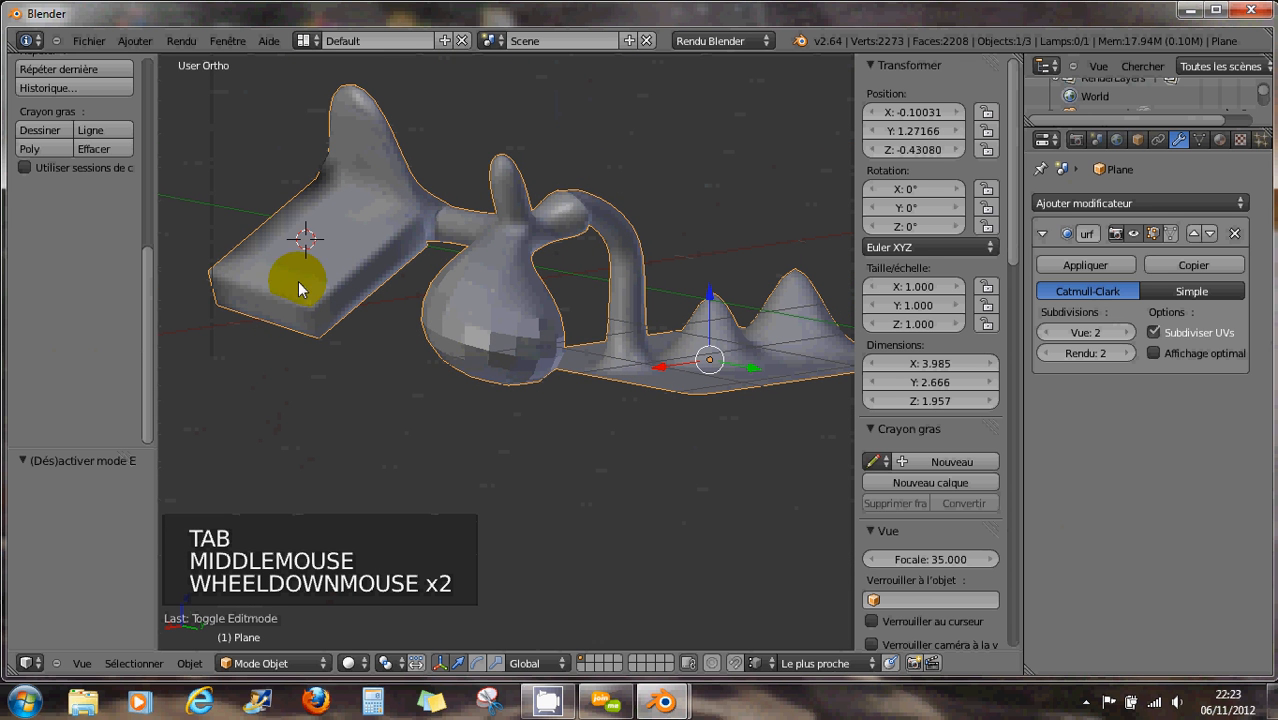
pyautogui.moveTo(535, 325); pyautogui.dragTo(552, 398, button='middle')
pyautogui.scroll(-1, 449, 403)
pyautogui.scroll(1, 555, 408)
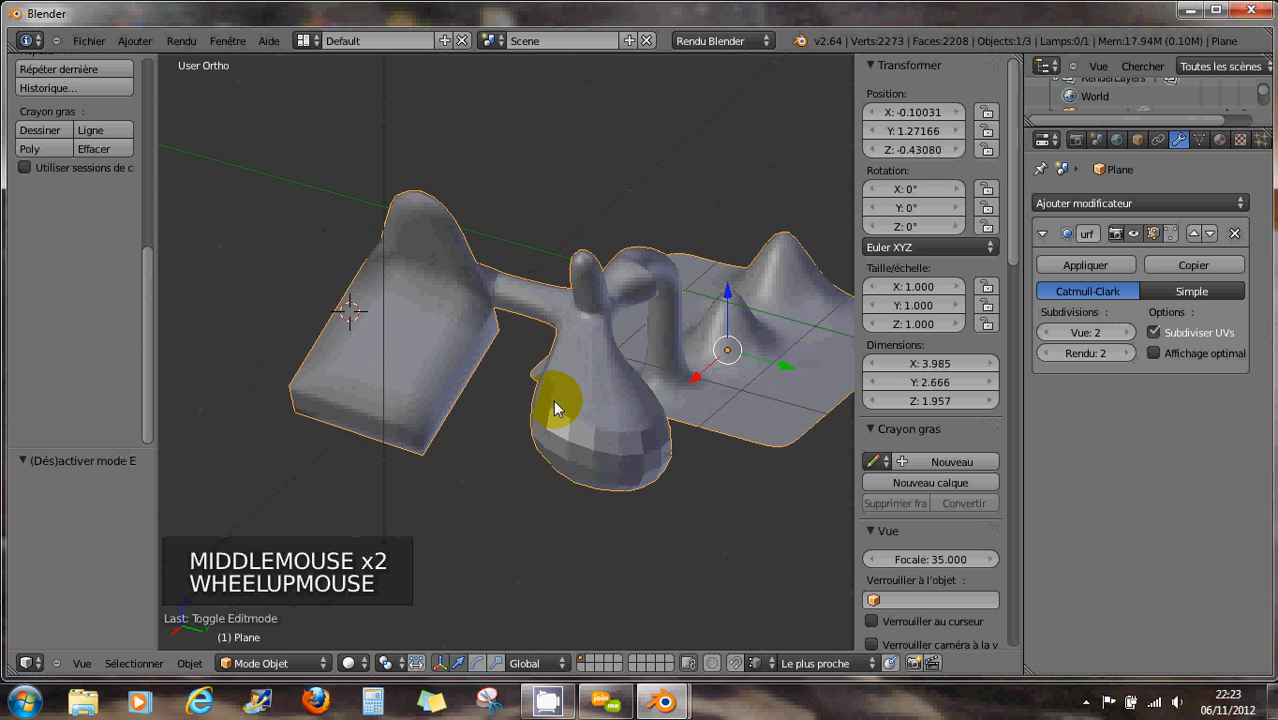
pyautogui.scroll(1, 569, 400)
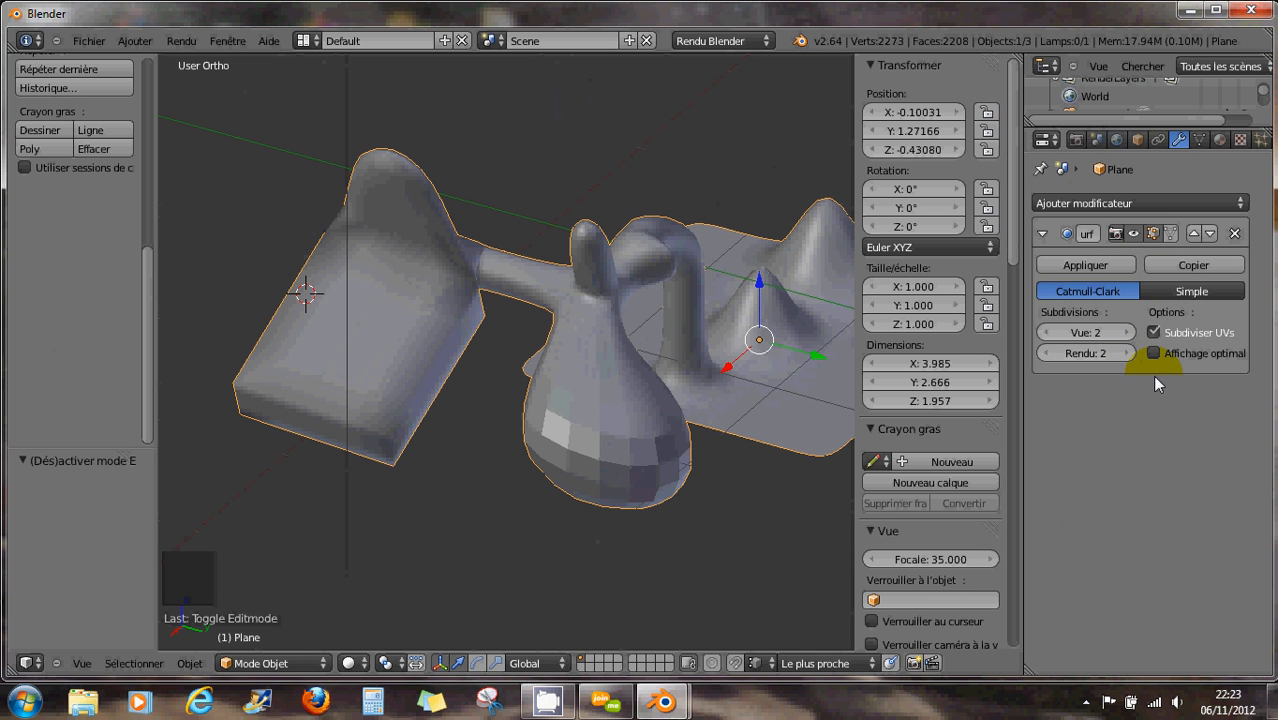
# - In Edit Mode, extrude a single face near the grid's front edge upward in three segments to a height of about 1.09
pyautogui.moveTo(703, 382); pyautogui.dragTo(630, 366, button='middle')
pyautogui.press('Tab')
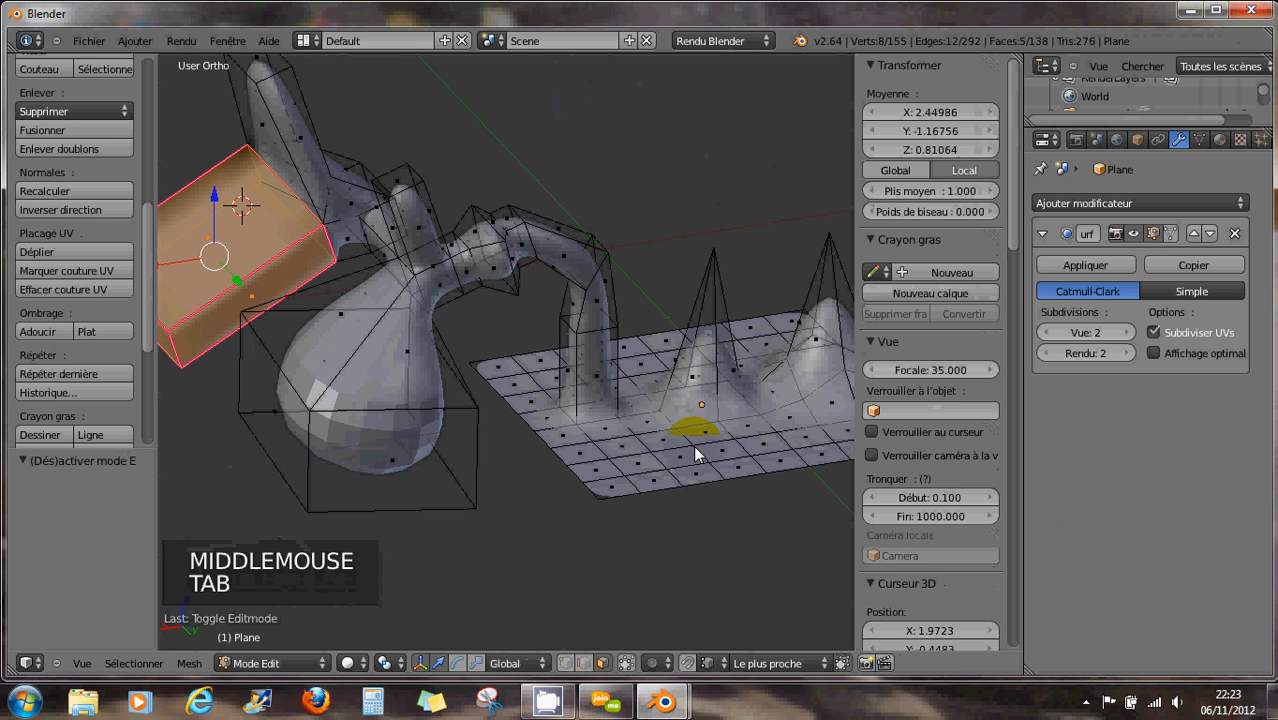
pyautogui.rightClick(678, 463)
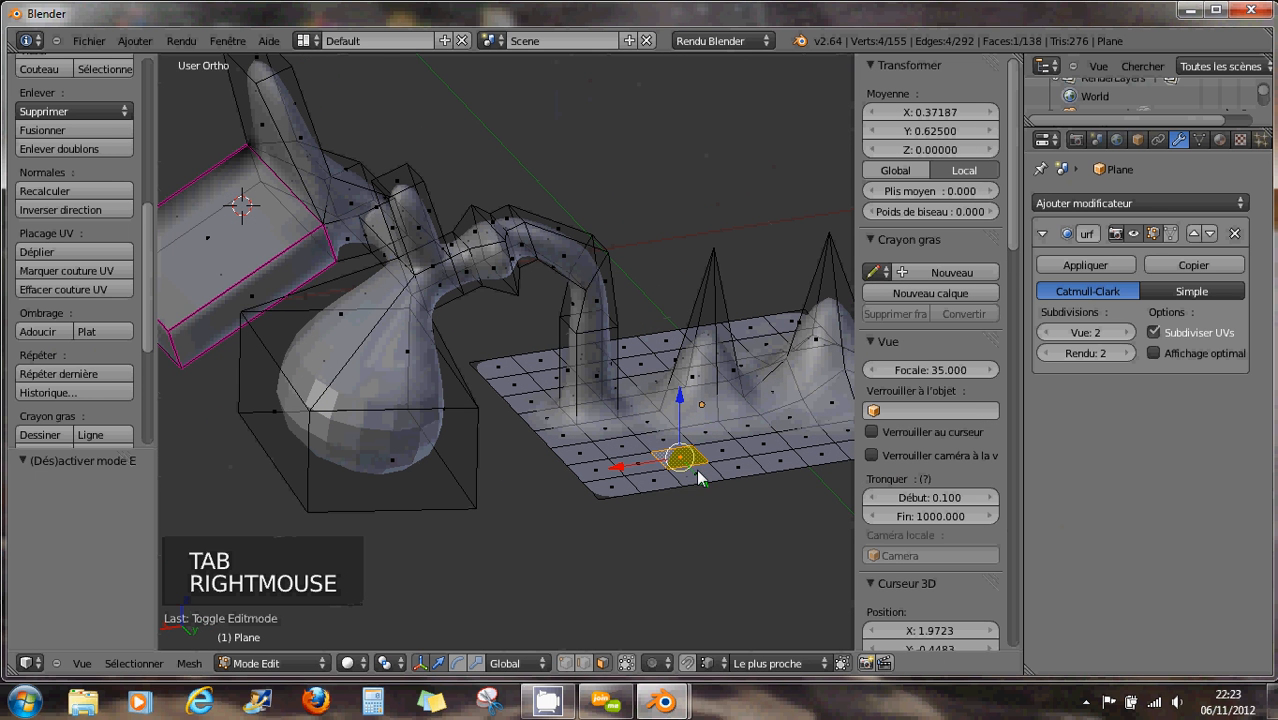
pyautogui.press('e')
pyautogui.press('e')
pyautogui.press('e')
pyautogui.press('e')
pyautogui.click(681, 360)
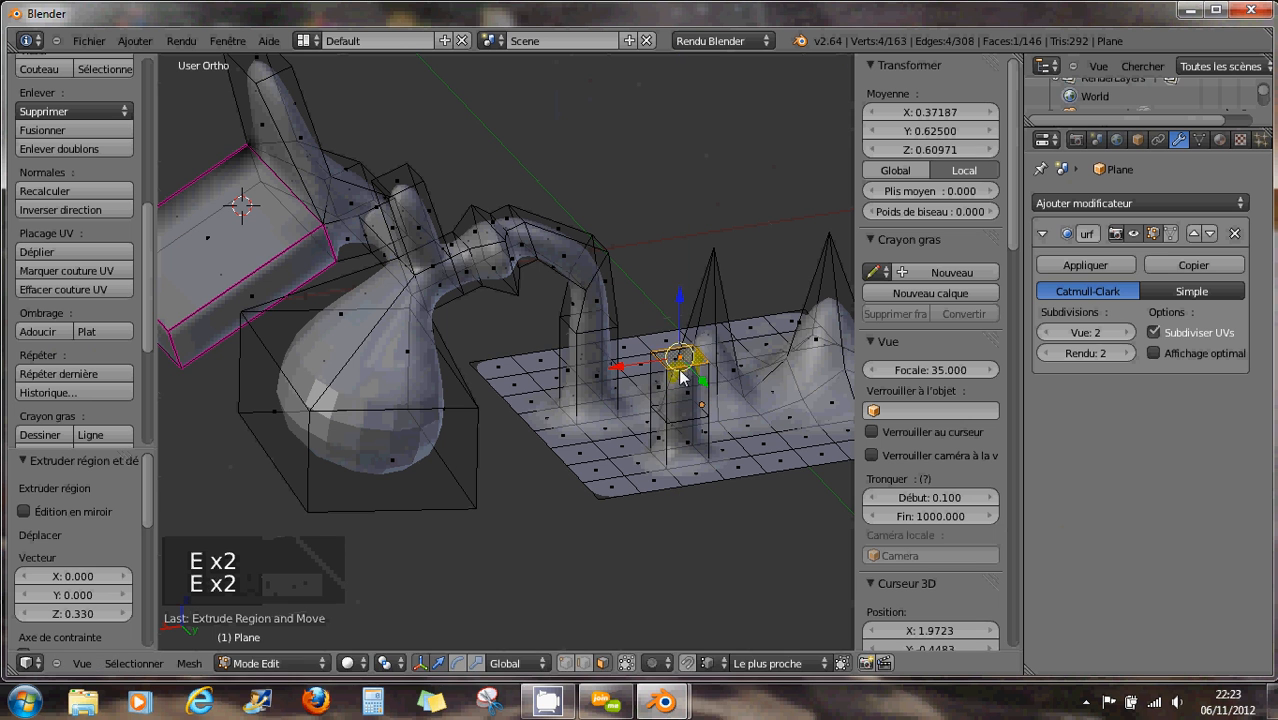
pyautogui.press('e')
pyautogui.press('e')
pyautogui.click(703, 300)
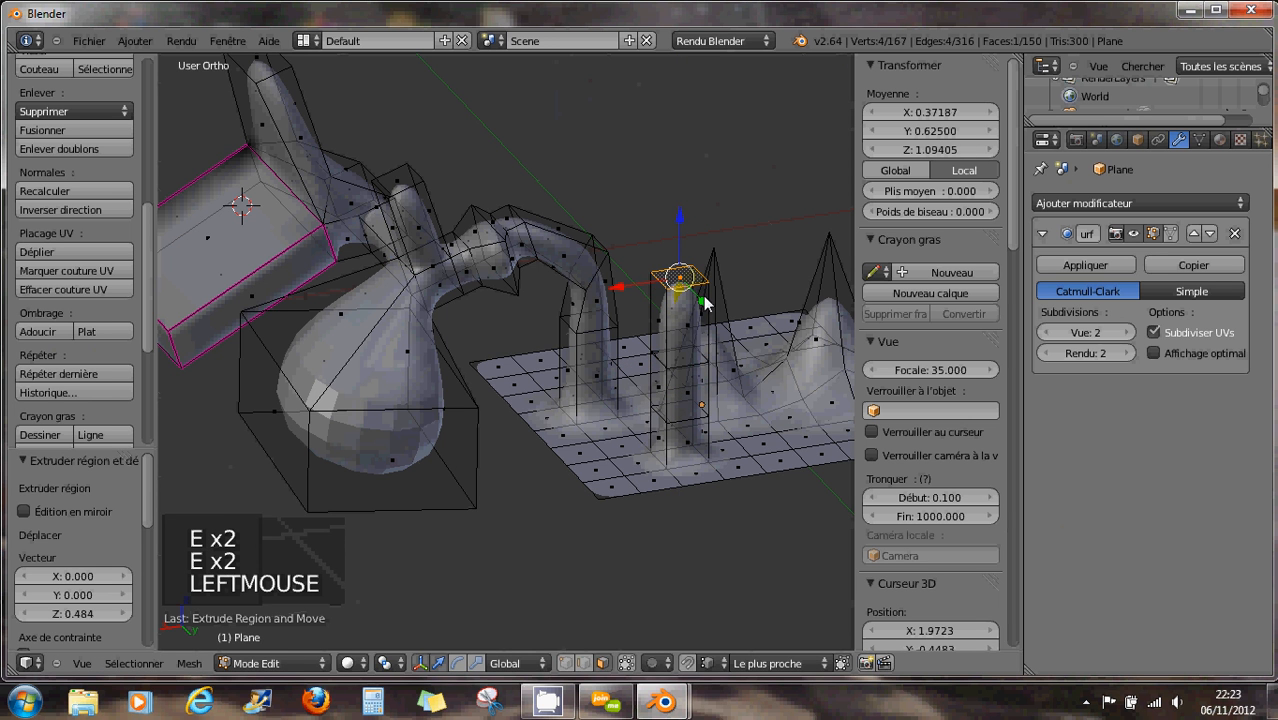
# - Tilt the new column's top face around the Y axis and extrude it in three slanted segments of about 0.6, 0.6 and 0.5
pyautogui.press('r')
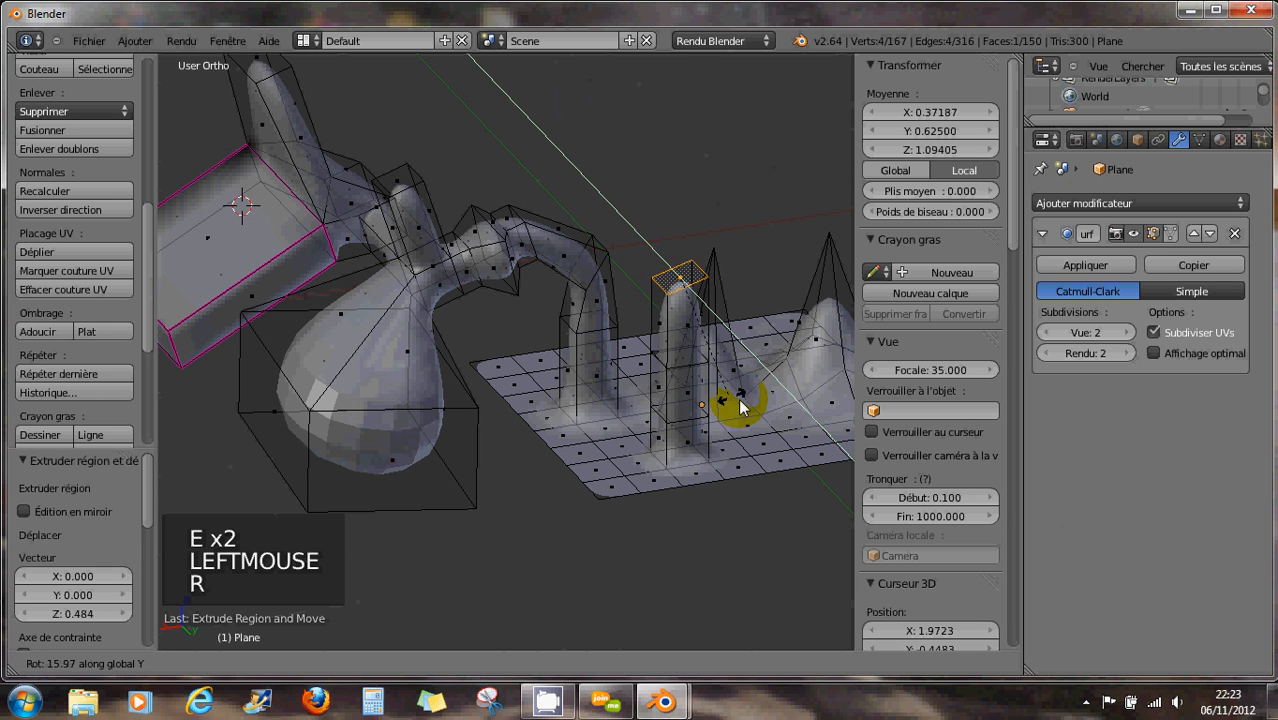
pyautogui.click(797, 398)
pyautogui.press('e')
pyautogui.press('e')
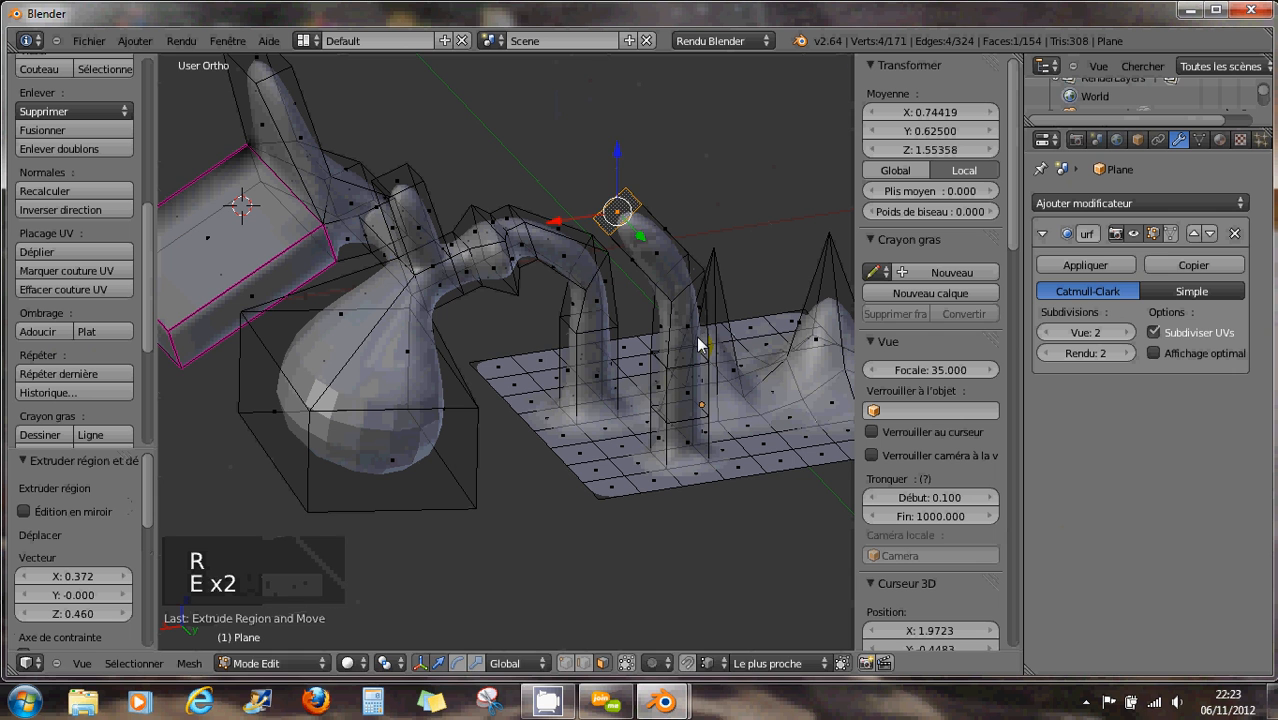
pyautogui.press('e')
pyautogui.press('e')
pyautogui.click(643, 295)
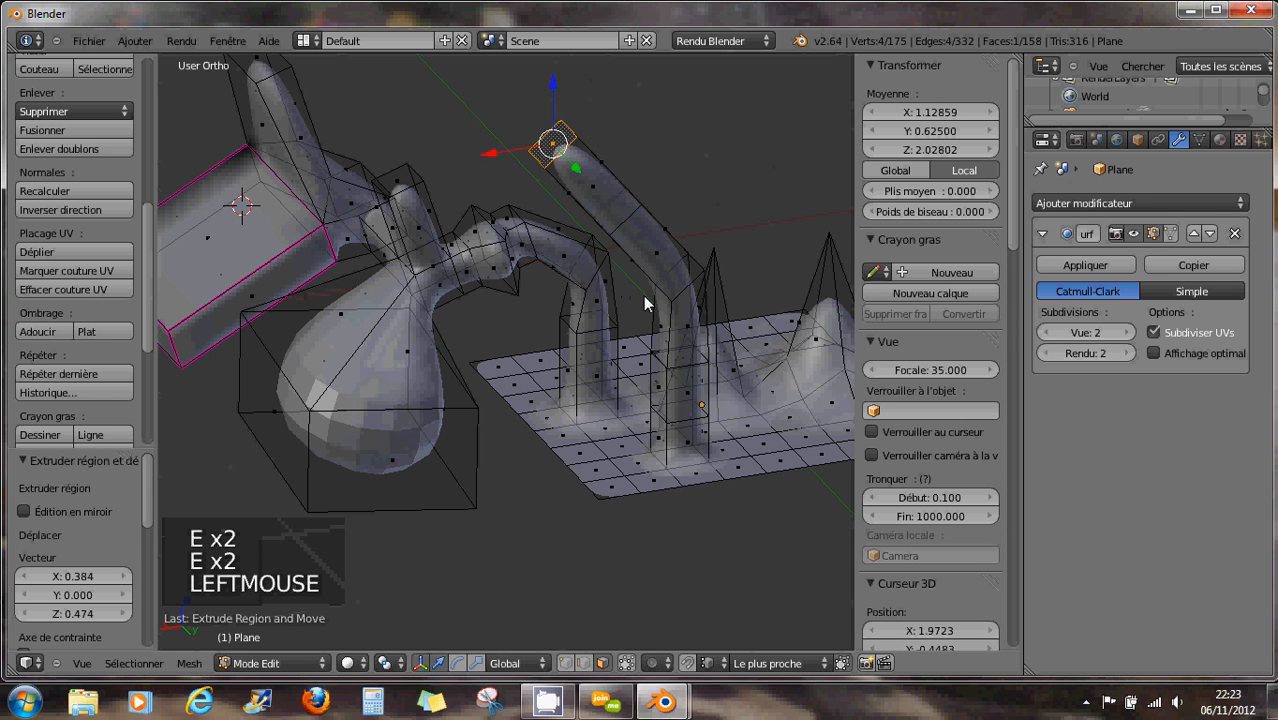
pyautogui.press('e')
pyautogui.press('e')
pyautogui.click(575, 257)
# - Rotate the column's end face about 69° around the Y axis and extrude it twice toward the creased block, about 0.8 and 0.9 long
pyautogui.scroll(-2, 575, 257)
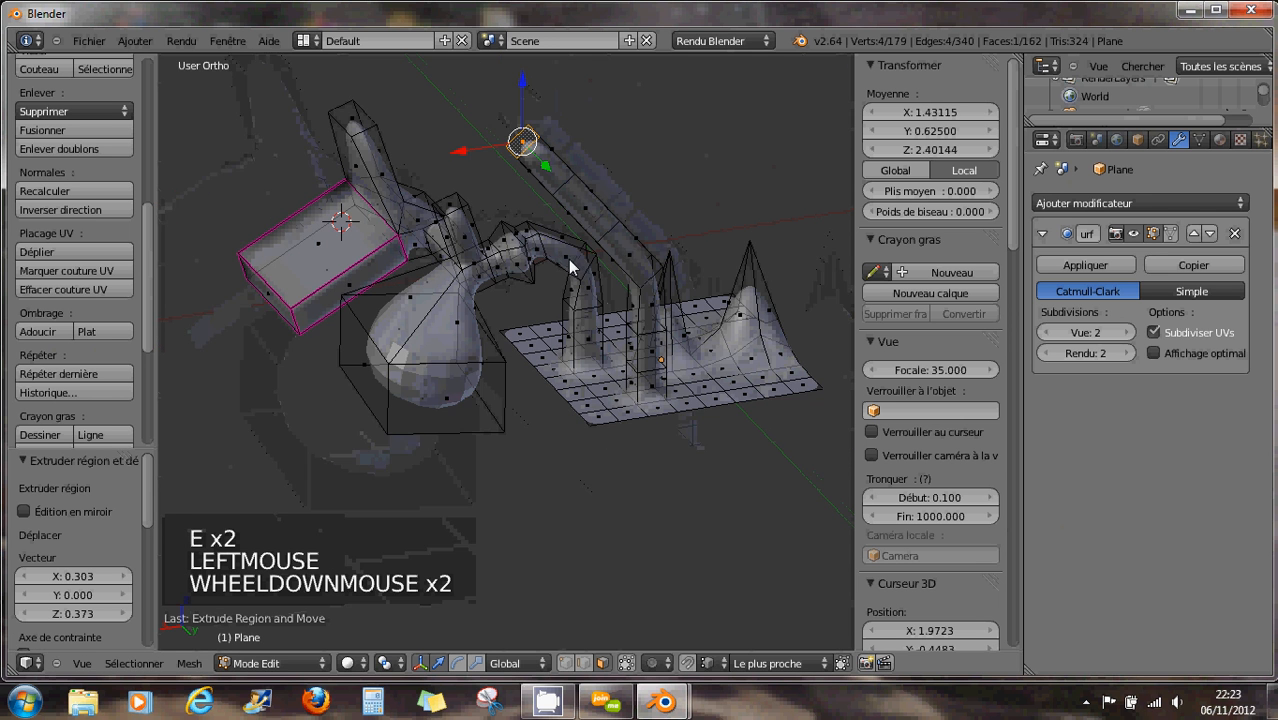
pyautogui.press('r')
pyautogui.press('y')
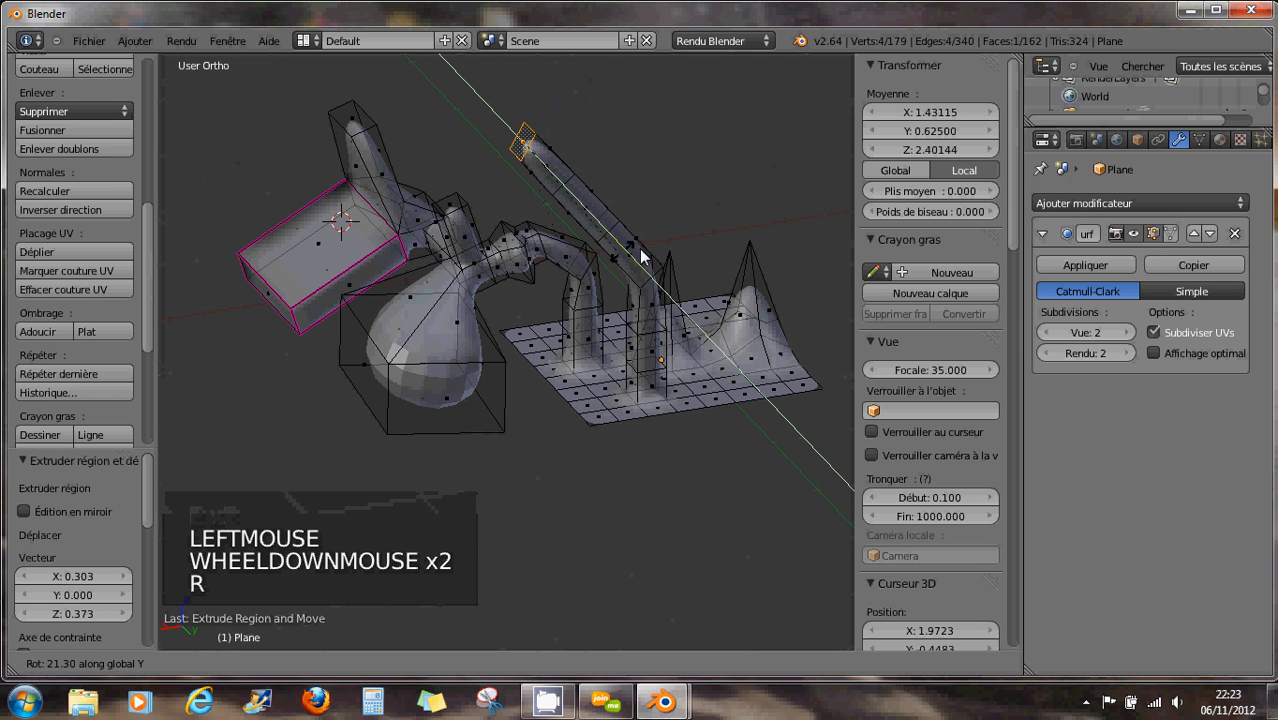
pyautogui.click(716, 146)
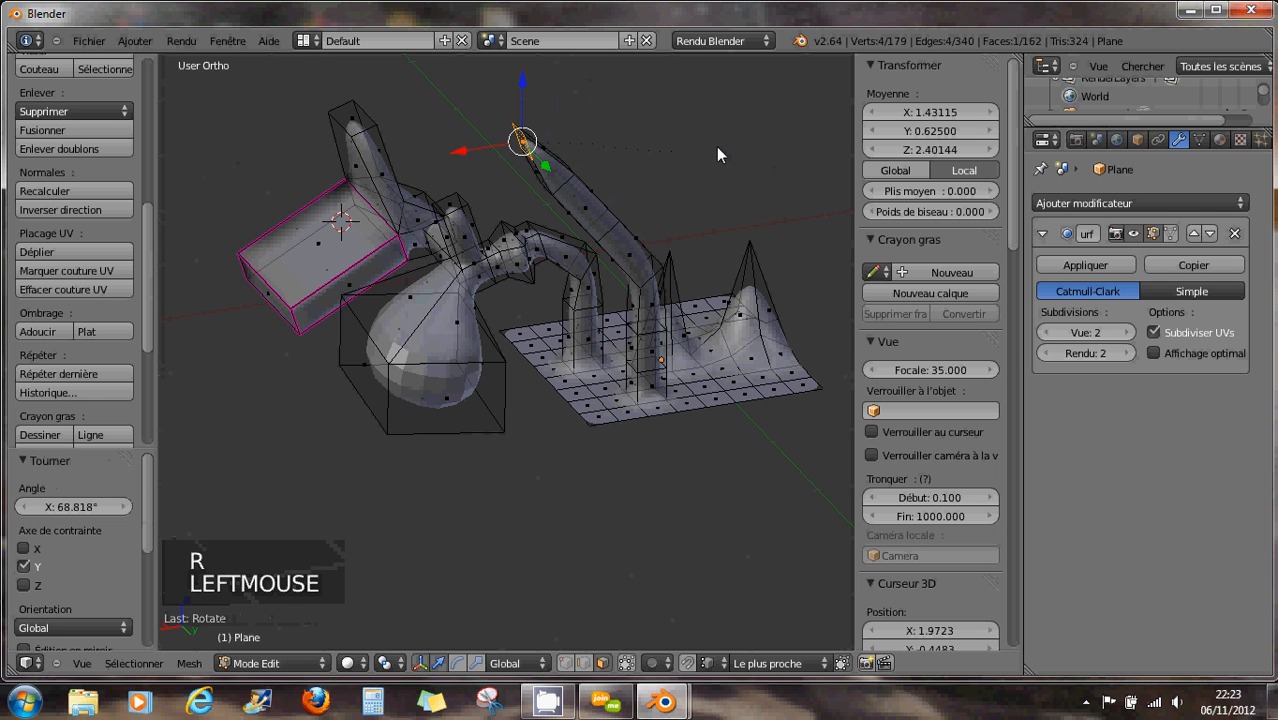
pyautogui.press('e')
pyautogui.press('e')
pyautogui.click(622, 184)
pyautogui.press('e')
pyautogui.press('e')
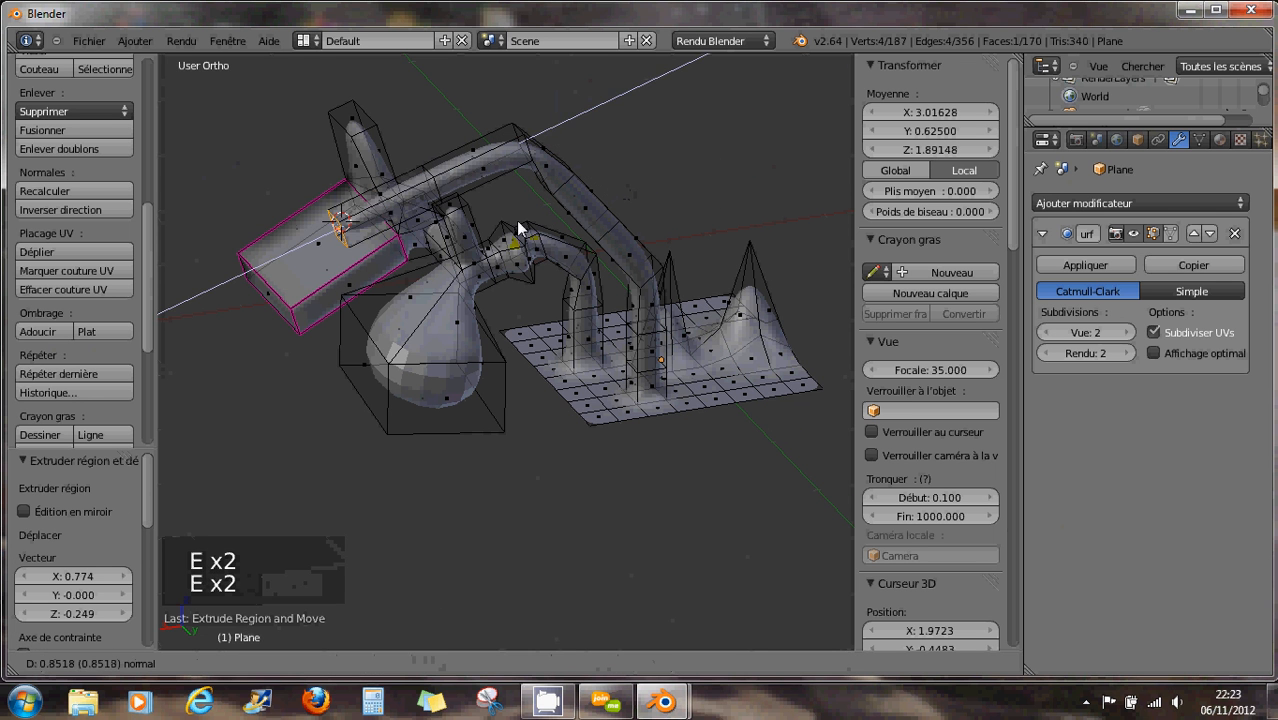
pyautogui.click(578, 244)
pyautogui.moveTo(578, 244); pyautogui.dragTo(545, 269, button='middle')
pyautogui.scroll(1, 544, 271)
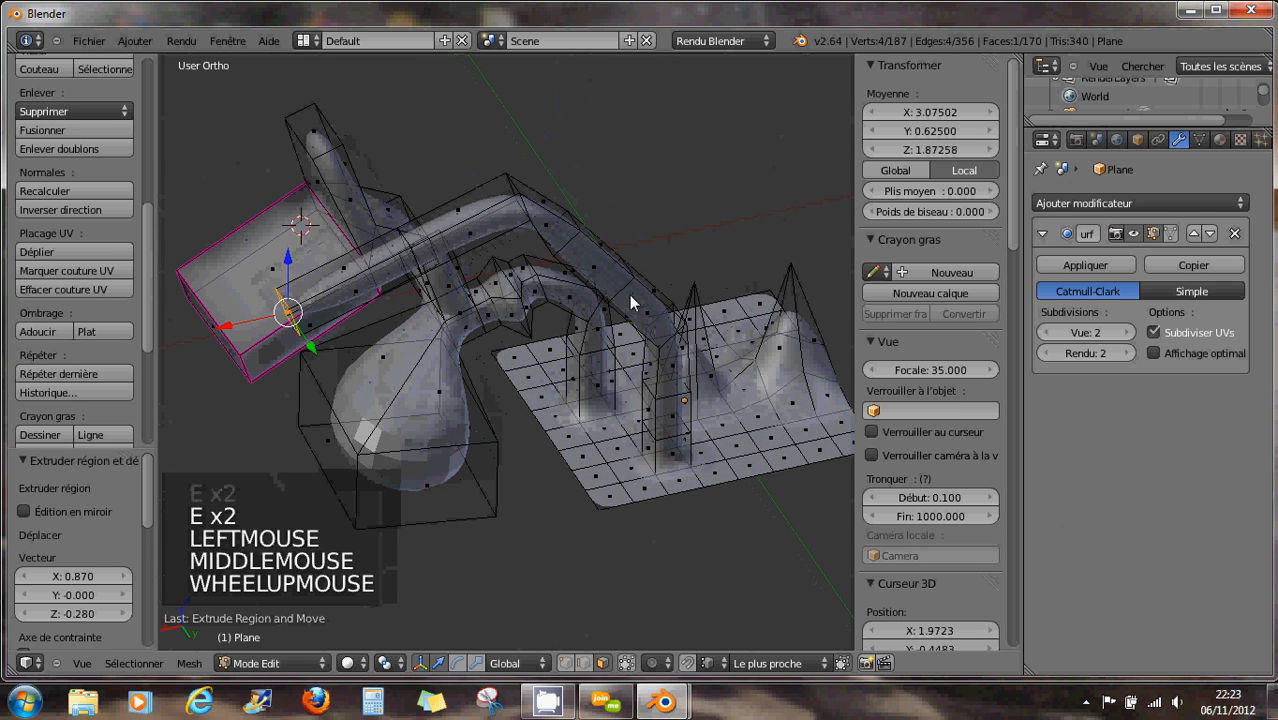
# - Lower the Subdivision Surface view level to 0, raise it to 1 and switch to Object Mode
pyautogui.click(1046, 335)
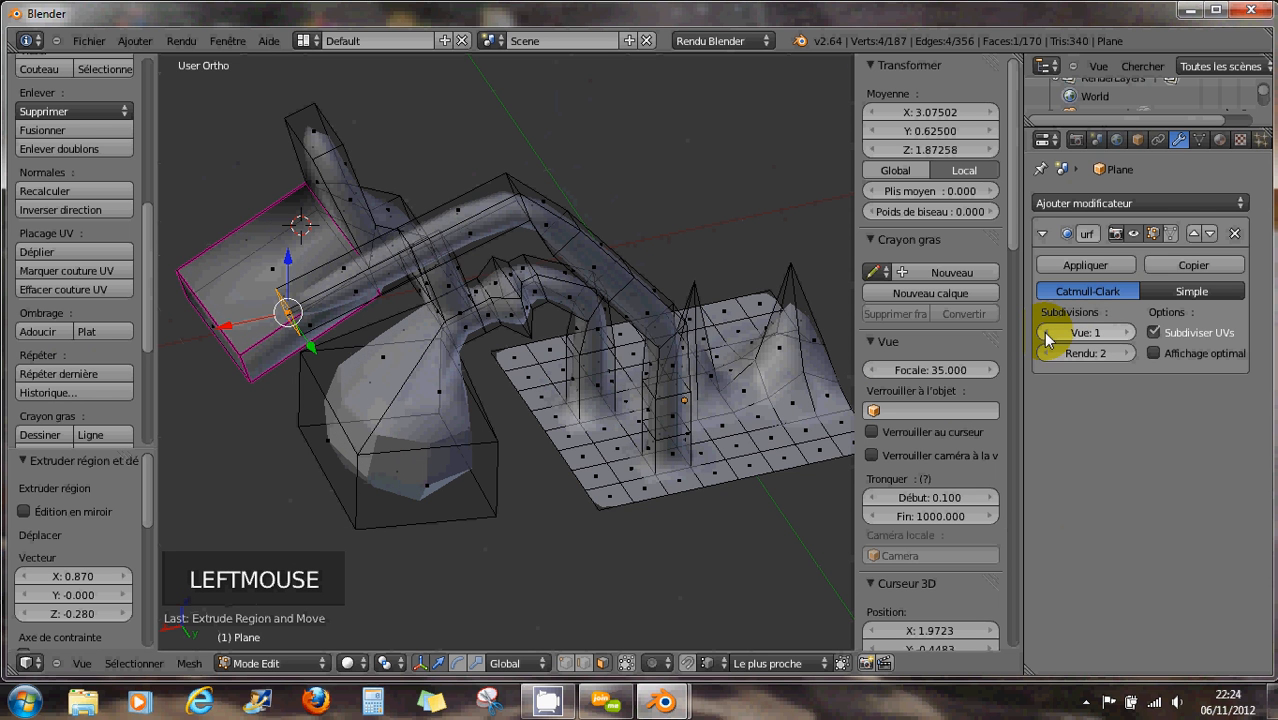
pyautogui.click(1046, 333)
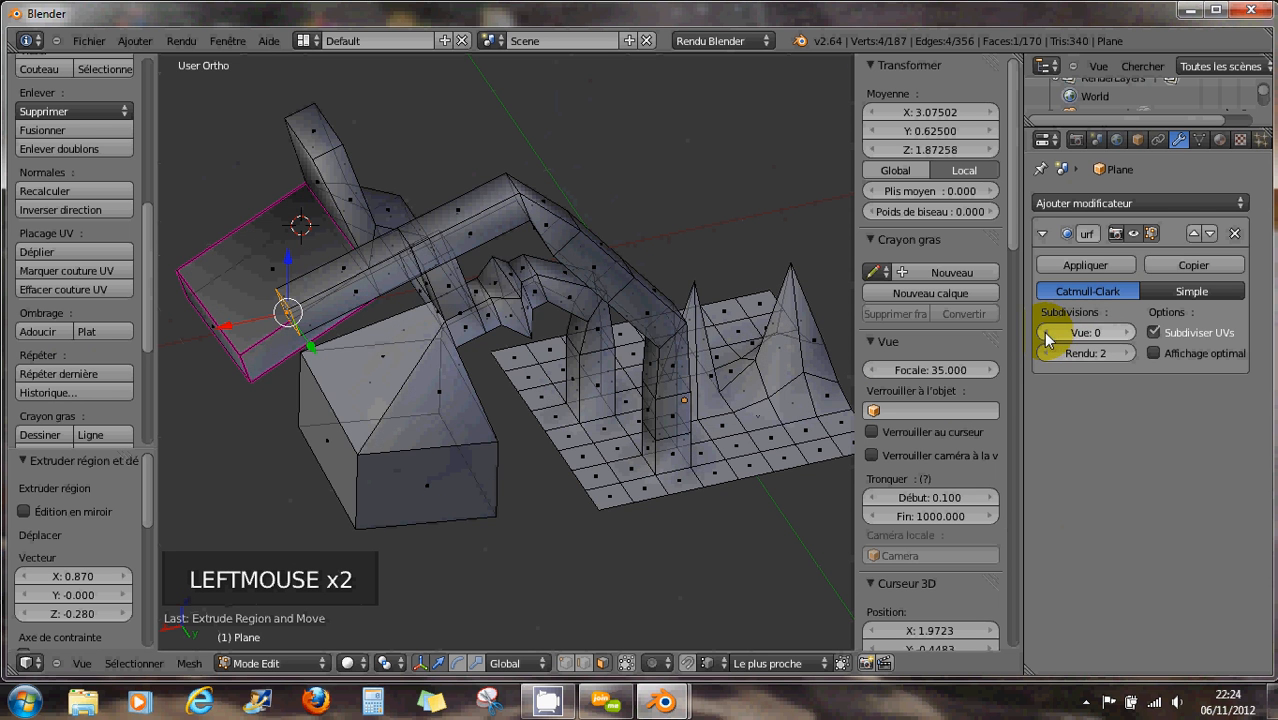
pyautogui.scroll(1, 628, 334)
pyautogui.moveTo(628, 334); pyautogui.dragTo(668, 302, button='middle')
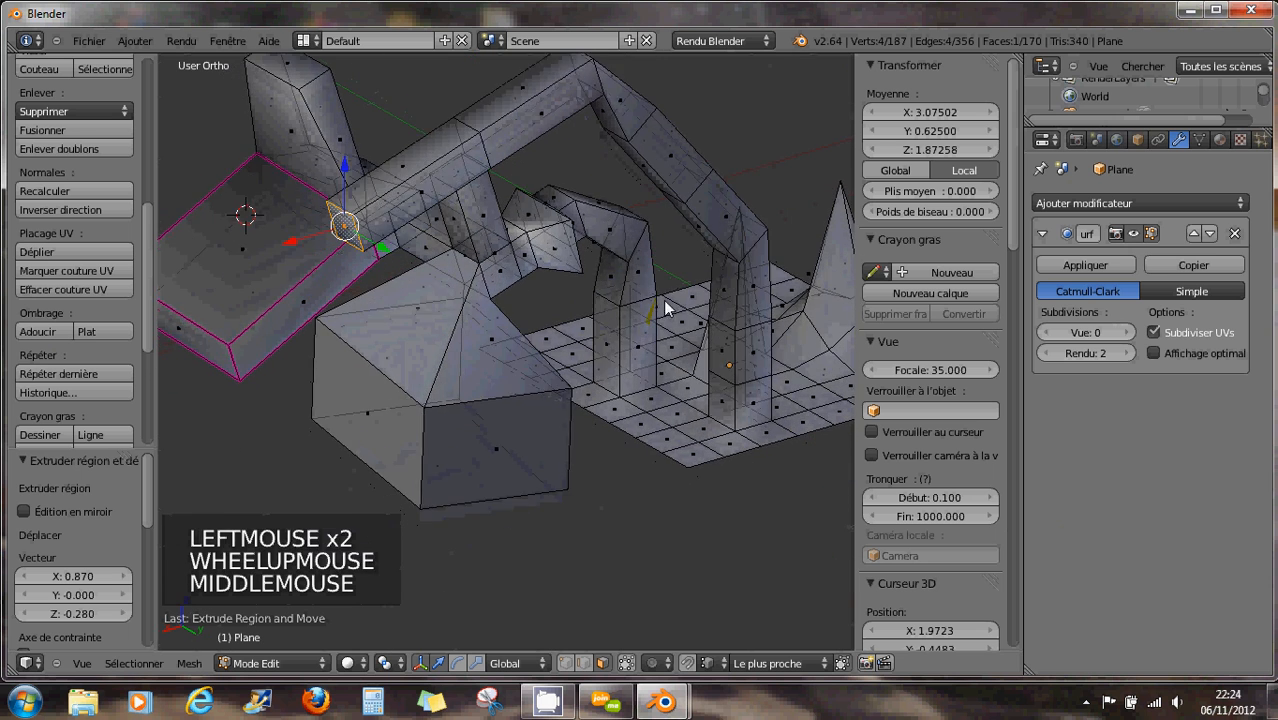
pyautogui.click(1129, 333)
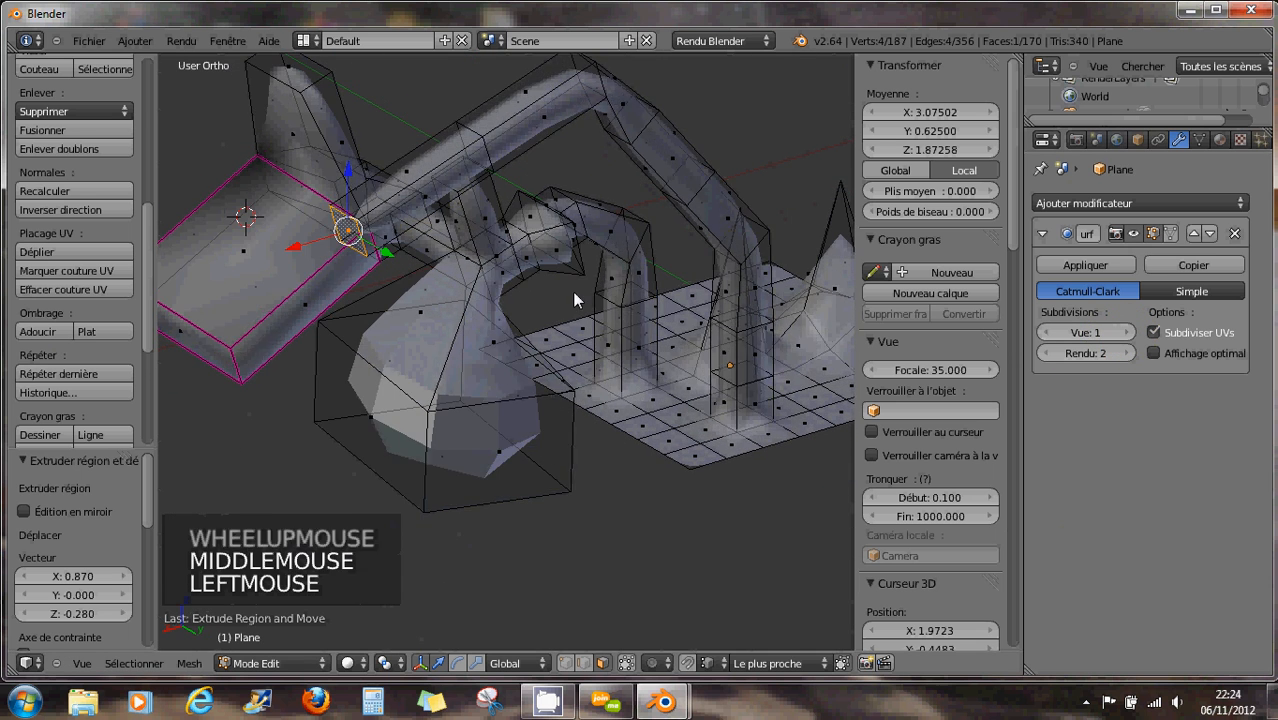
pyautogui.moveTo(572, 291); pyautogui.dragTo(537, 296, button='middle')
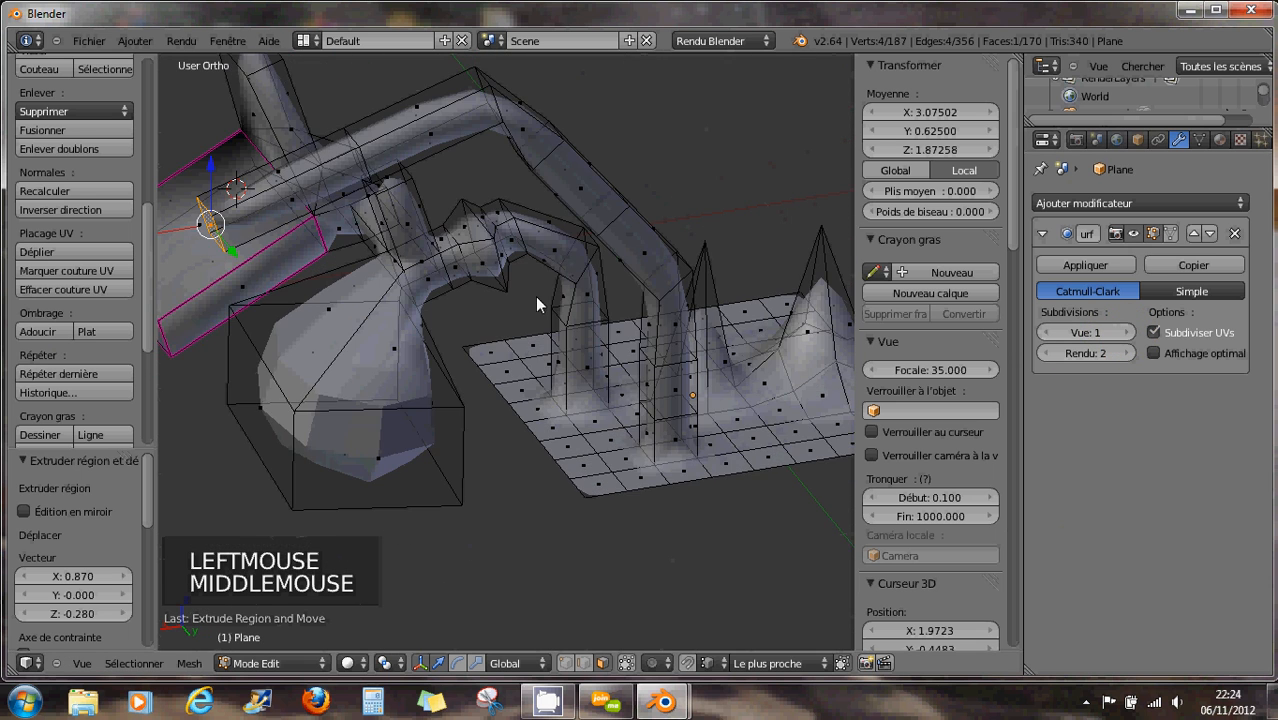
pyautogui.press('Tab')
pyautogui.moveTo(542, 399); pyautogui.dragTo(541, 337, button='middle')
pyautogui.scroll(-1, 589, 353)
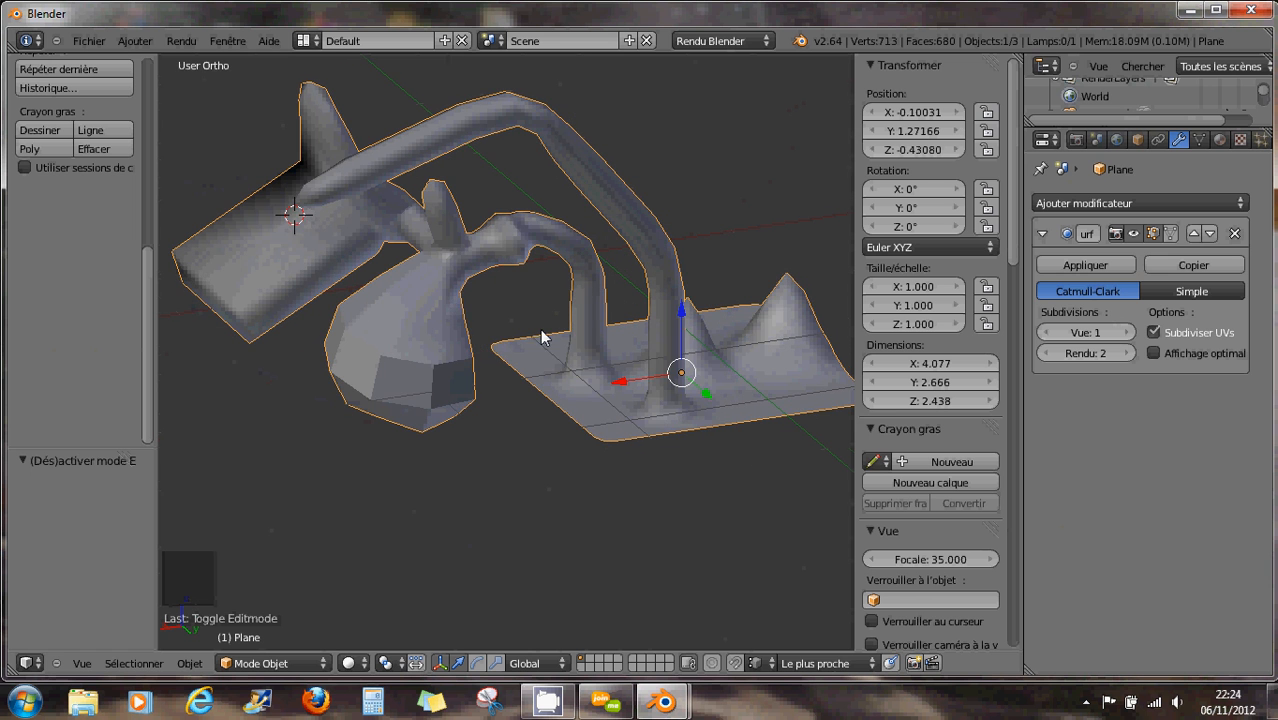
# - Try a Subdivision Surface view level of 4 and bring it back down to 1
pyautogui.click(1124, 334)
pyautogui.click(1124, 334)
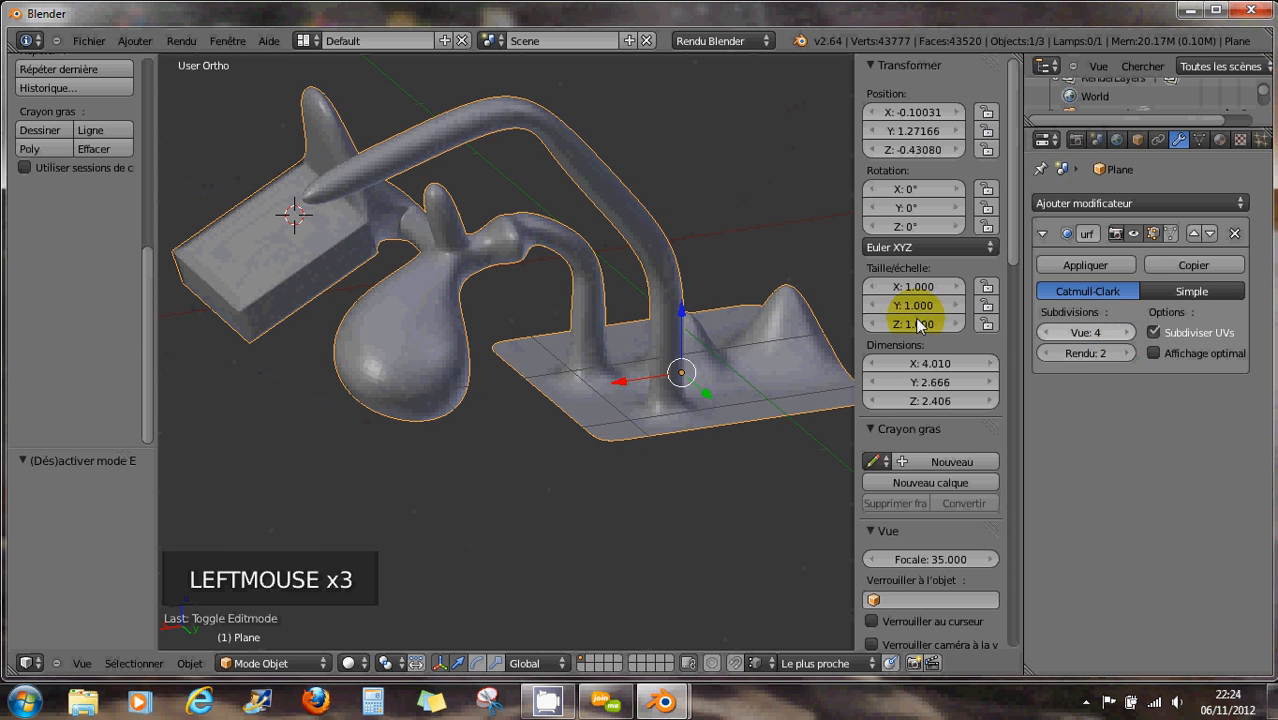
pyautogui.click(1046, 333)
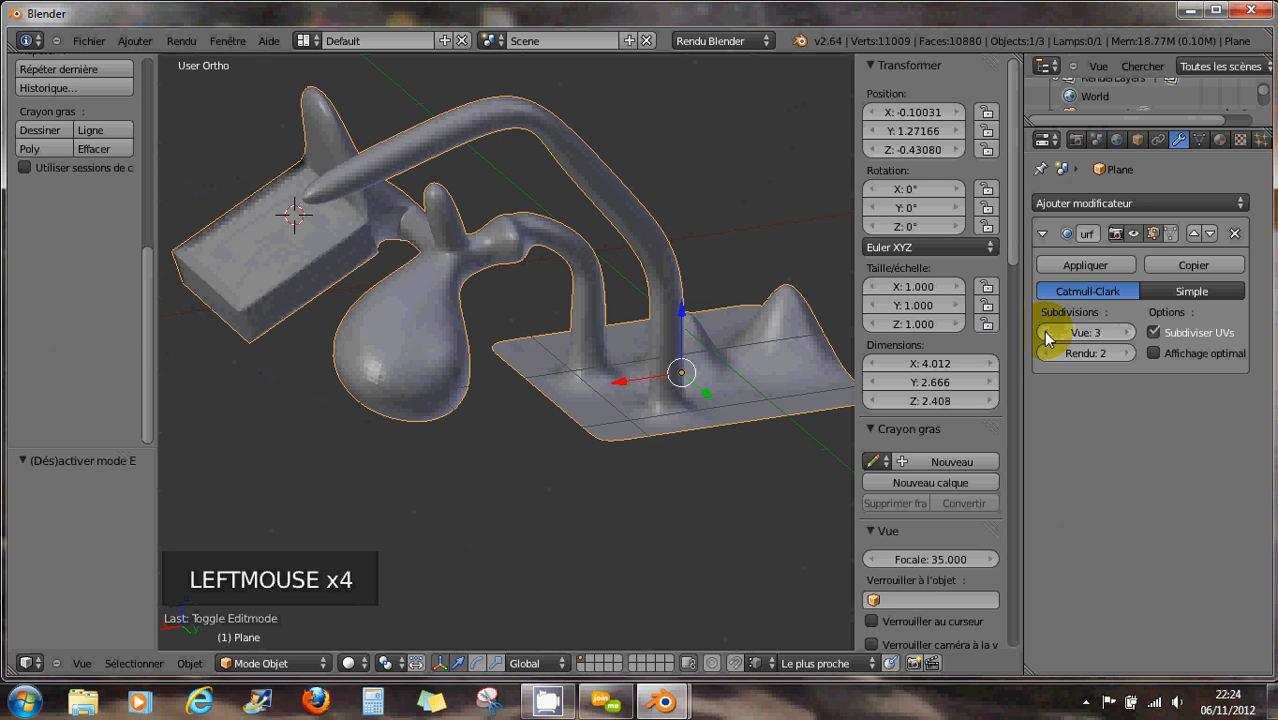
pyautogui.click(1046, 333)
pyautogui.click(1046, 333)
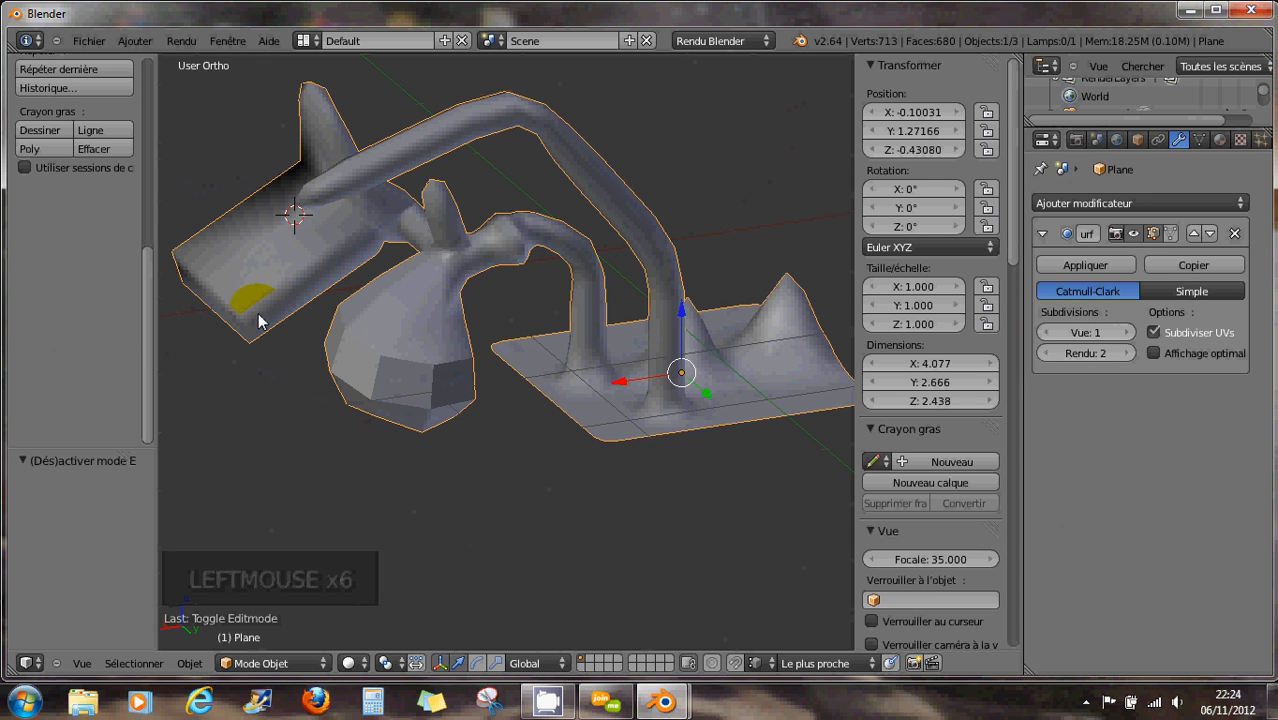
# - In Edit Mode, try a loop cut close to the creased block's outer side edge, moved -0.0347 along Y, and undo both operations
pyautogui.moveTo(223, 281); pyautogui.dragTo(266, 255, button='middle')
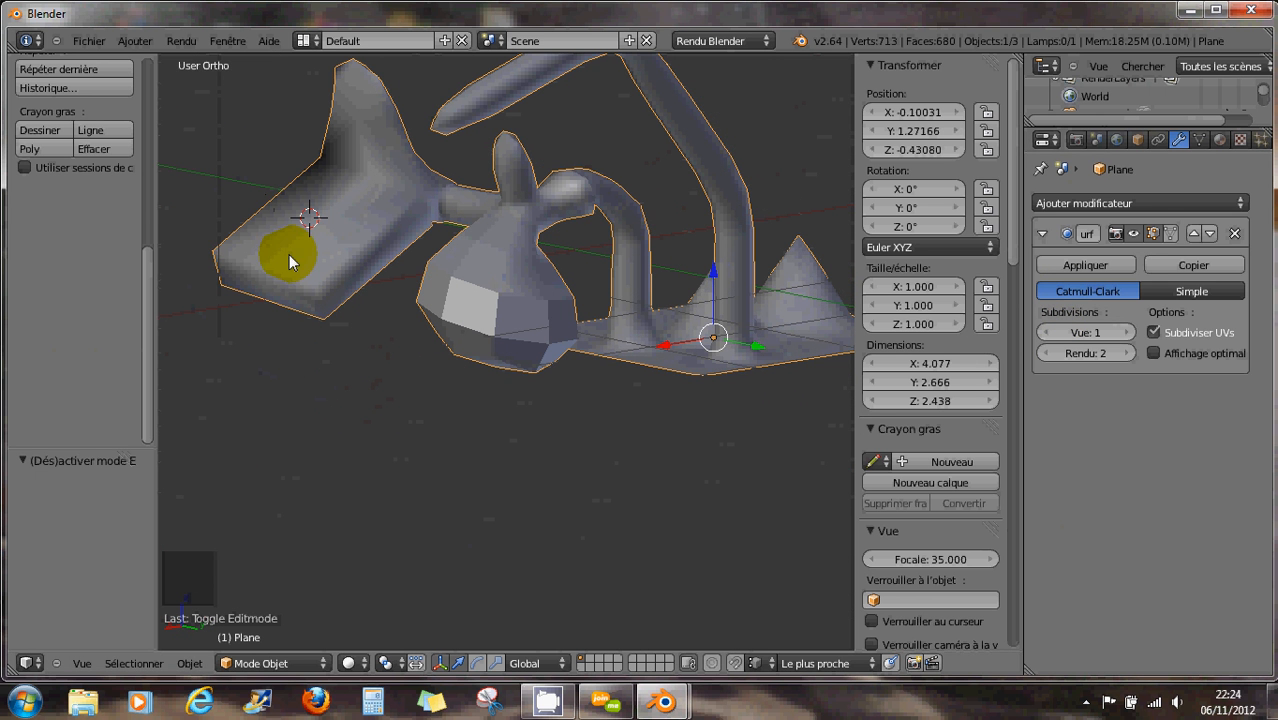
pyautogui.press('Tab')
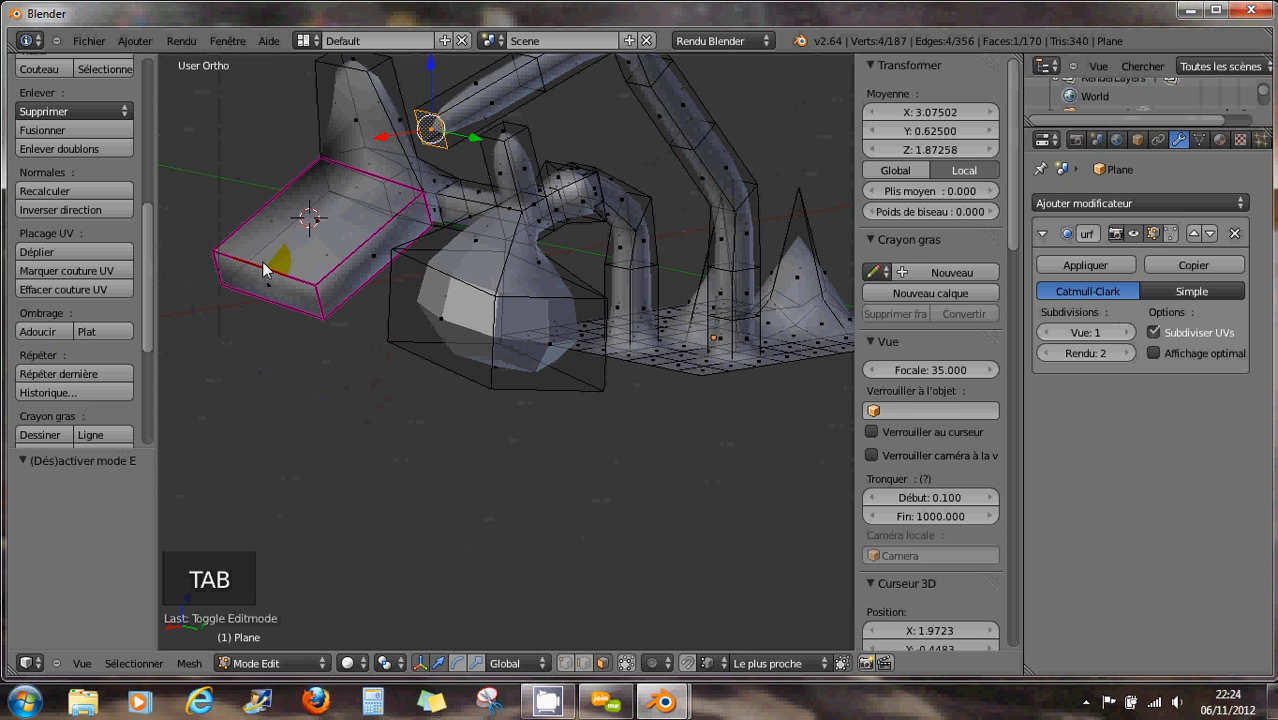
pyautogui.hotkey('ctrl', 'r')
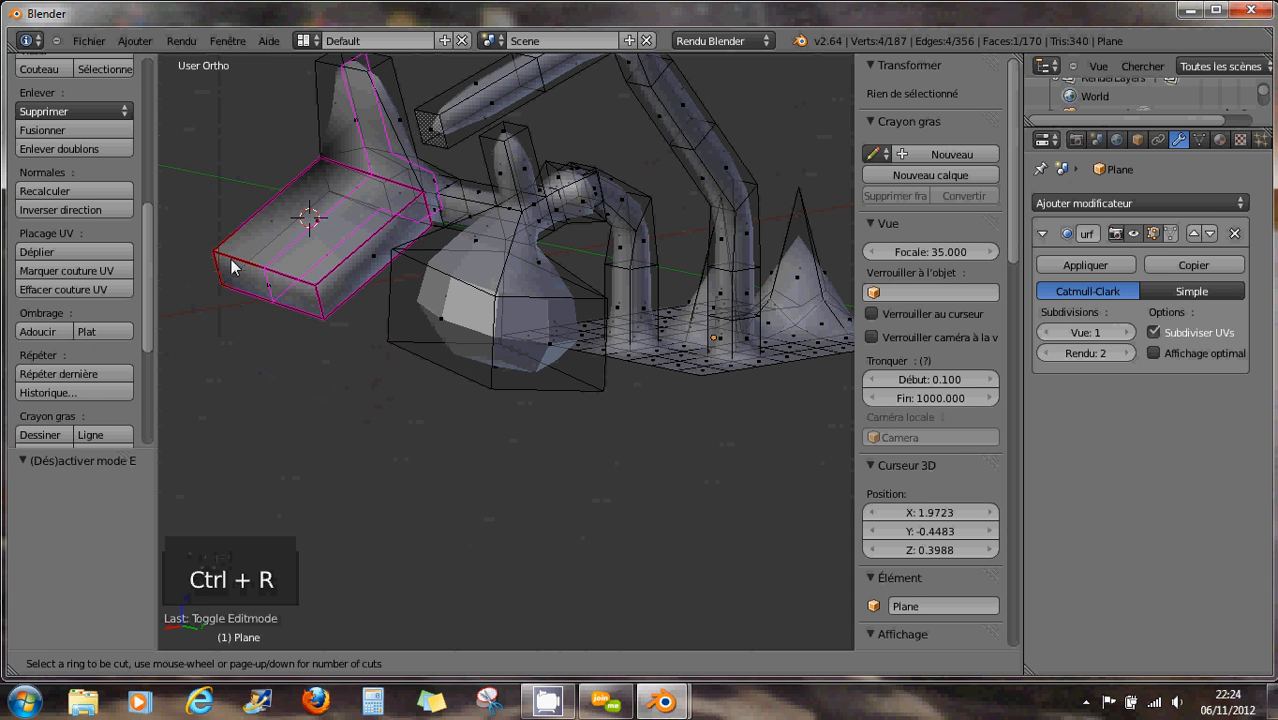
pyautogui.click(236, 262)
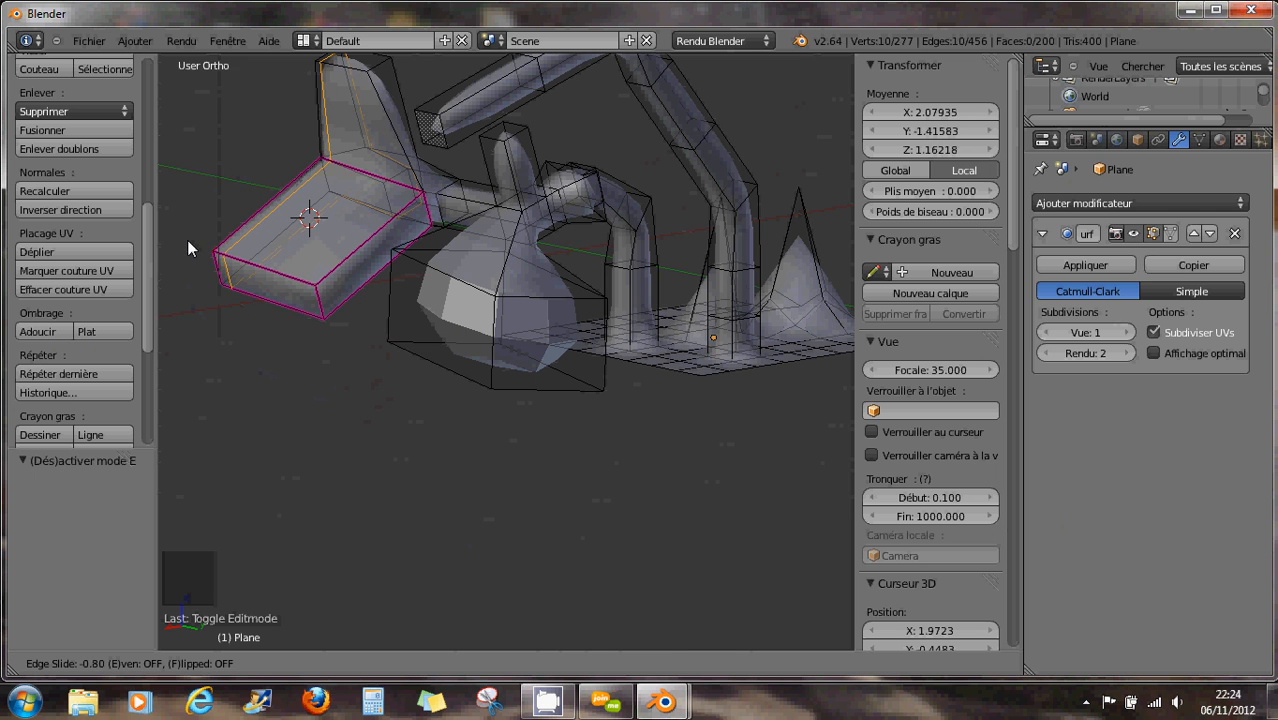
pyautogui.click(196, 235)
pyautogui.scroll(6, 198, 233)
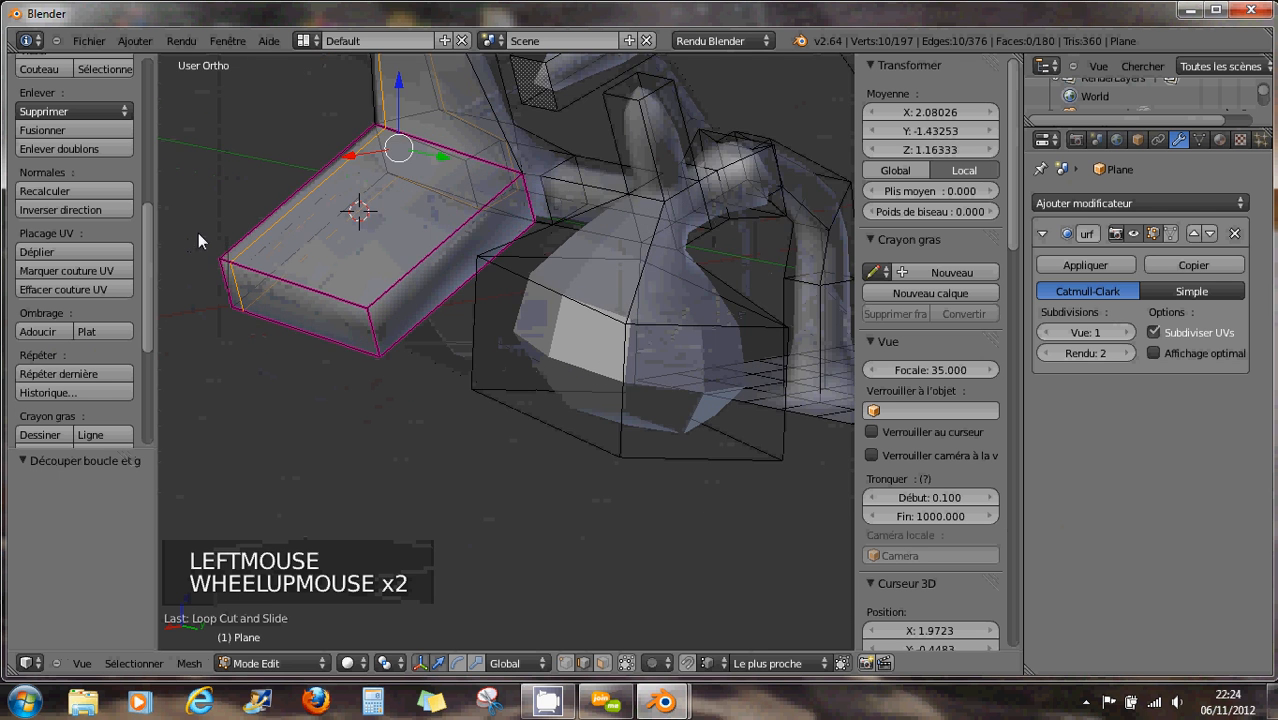
pyautogui.moveTo(650, 70); pyautogui.dragTo(626, 104)
pyautogui.scroll(-3, 536, 257)
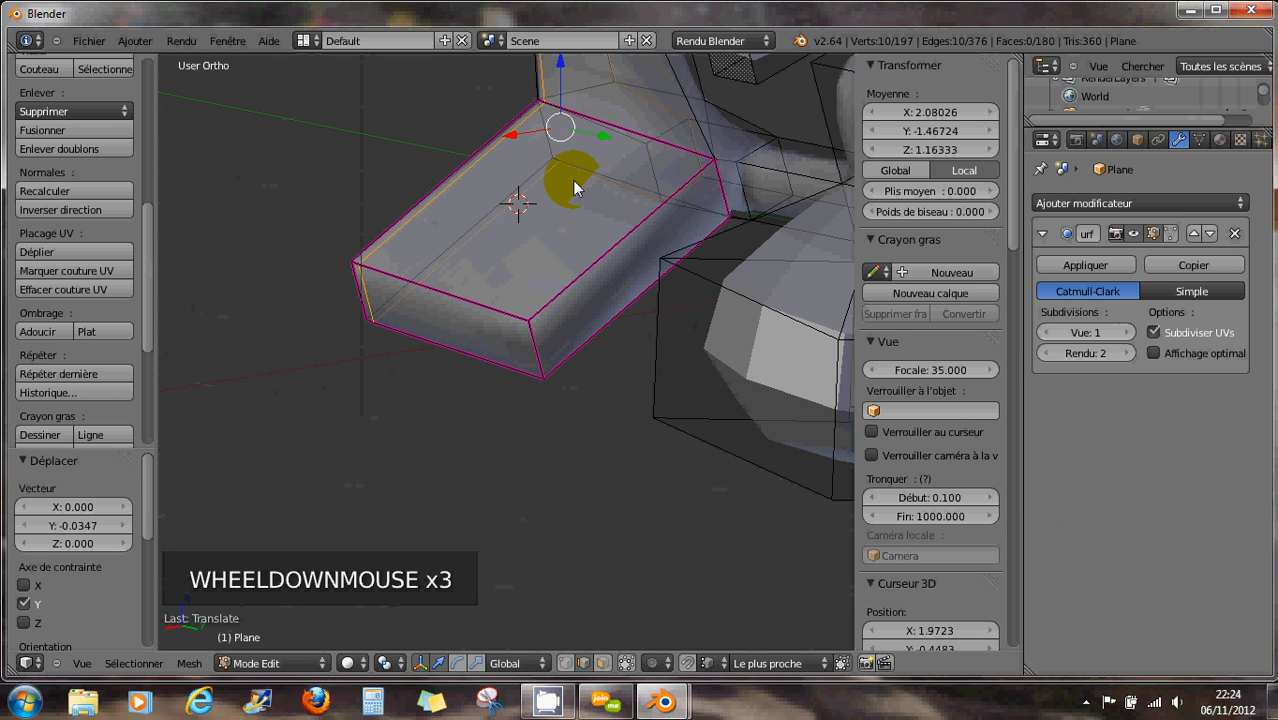
pyautogui.hotkey('ctrl', 'z')
pyautogui.hotkey('ctrl', 'z')
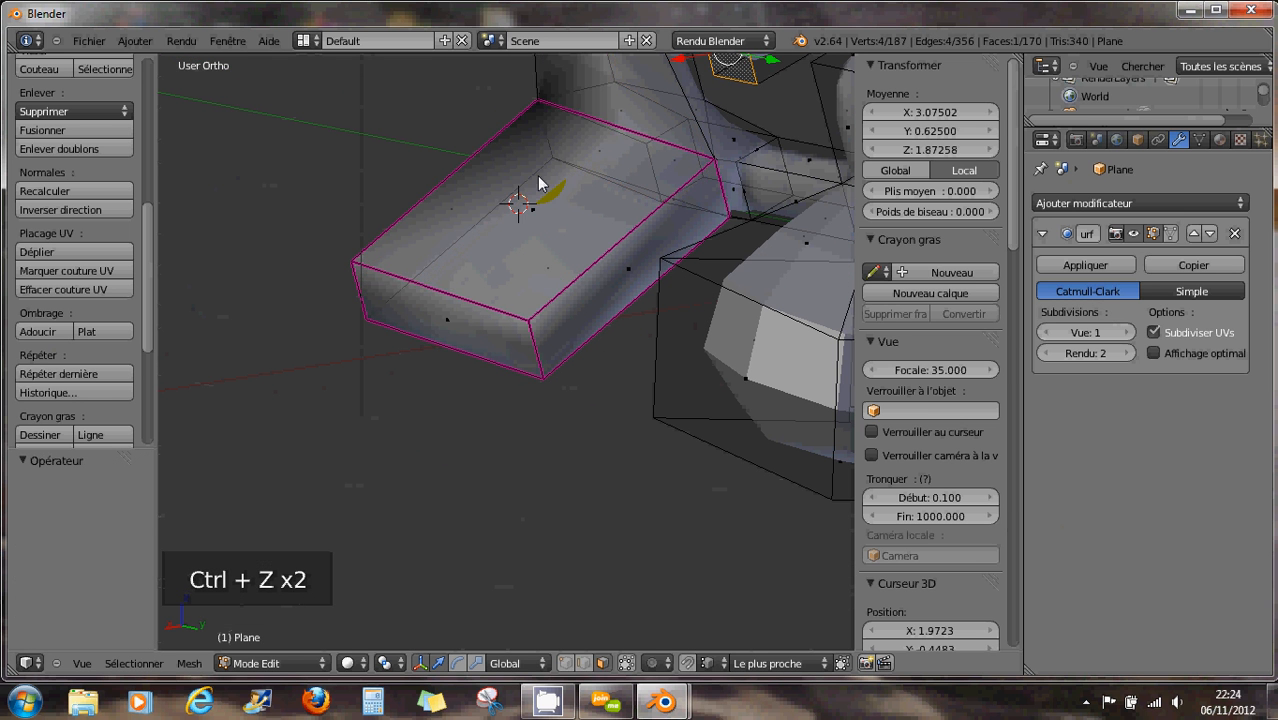
# - Select the creased block's outer side face and mark its edges as sharp
pyautogui.rightClick(472, 196)
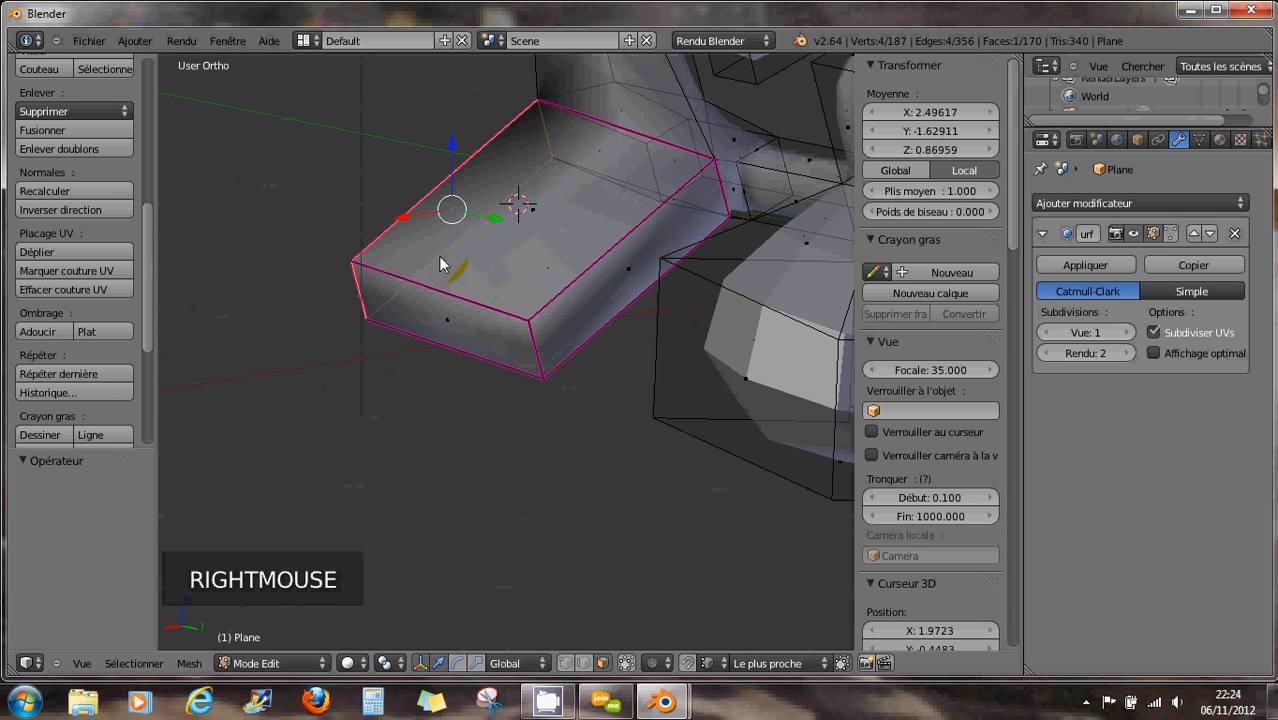
pyautogui.hotkey('ctrl', 'e')
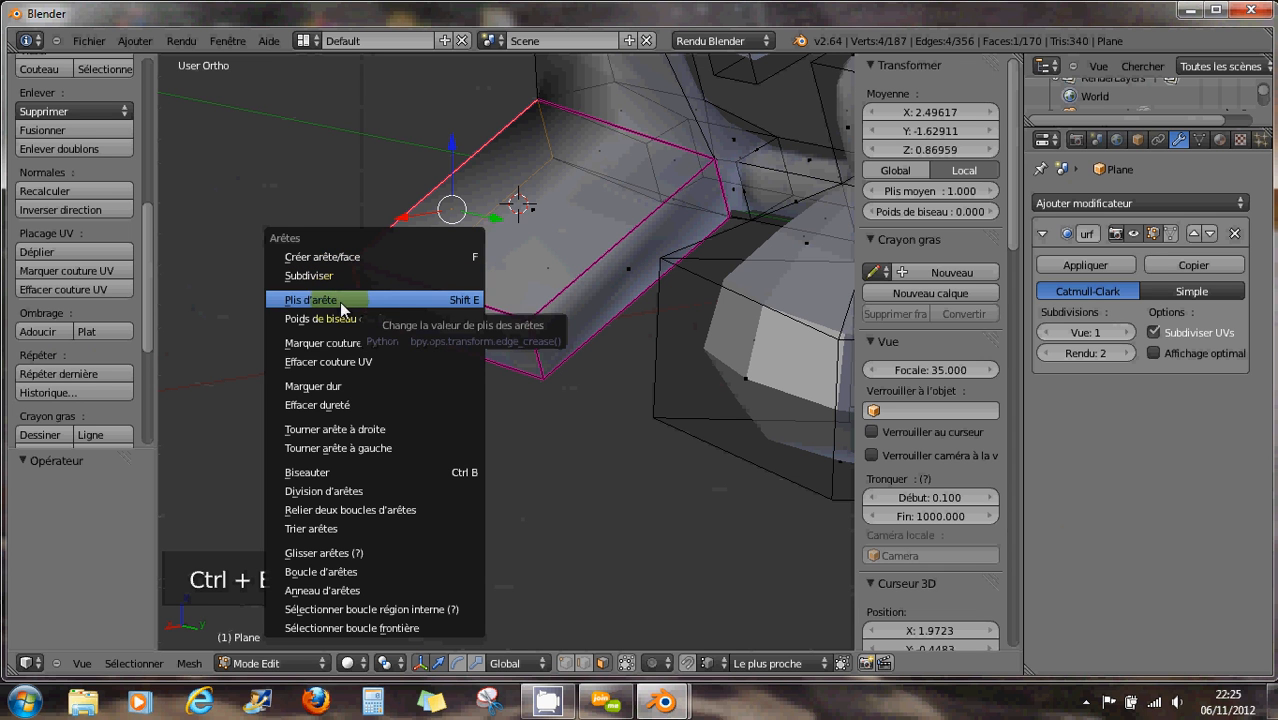
pyautogui.click(380, 386)
pyautogui.moveTo(446, 282); pyautogui.dragTo(559, 280, button='middle')
pyautogui.scroll(-1, 560, 272)
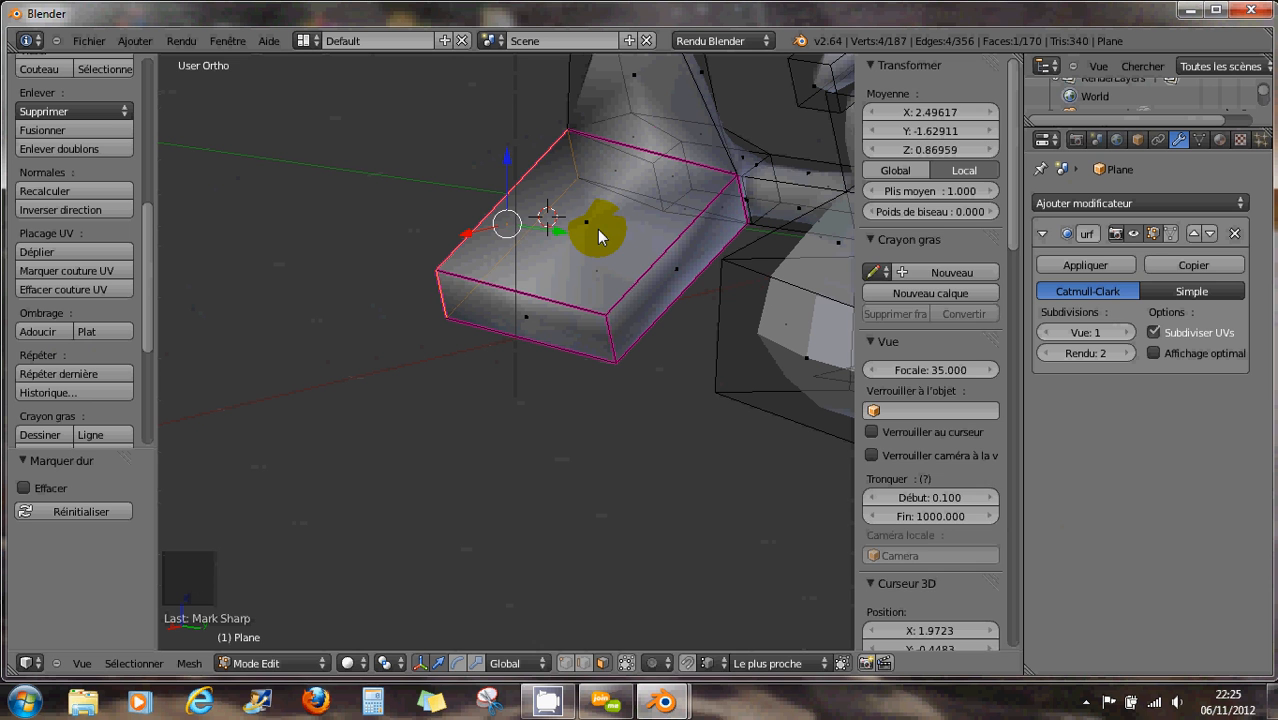
# - Try a loop cut slid close to the creased block's outer side edge and undo it
pyautogui.hotkey('ctrl', 'r')
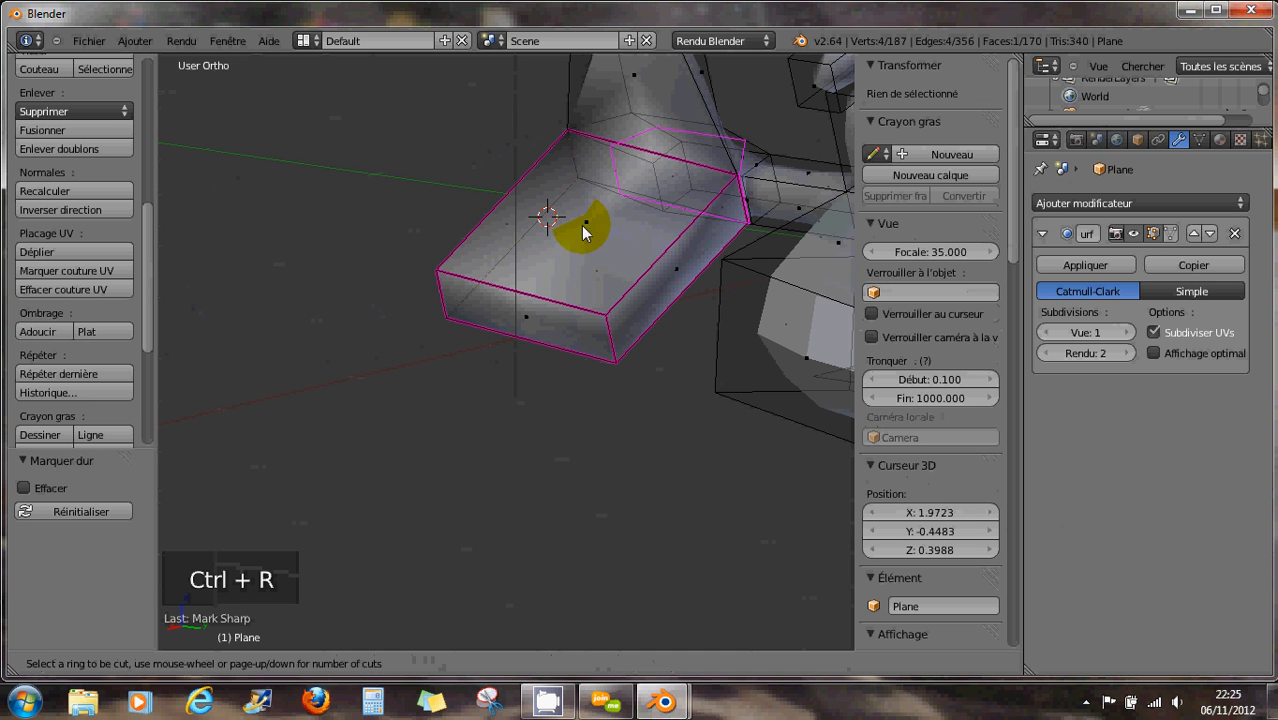
pyautogui.click(497, 326)
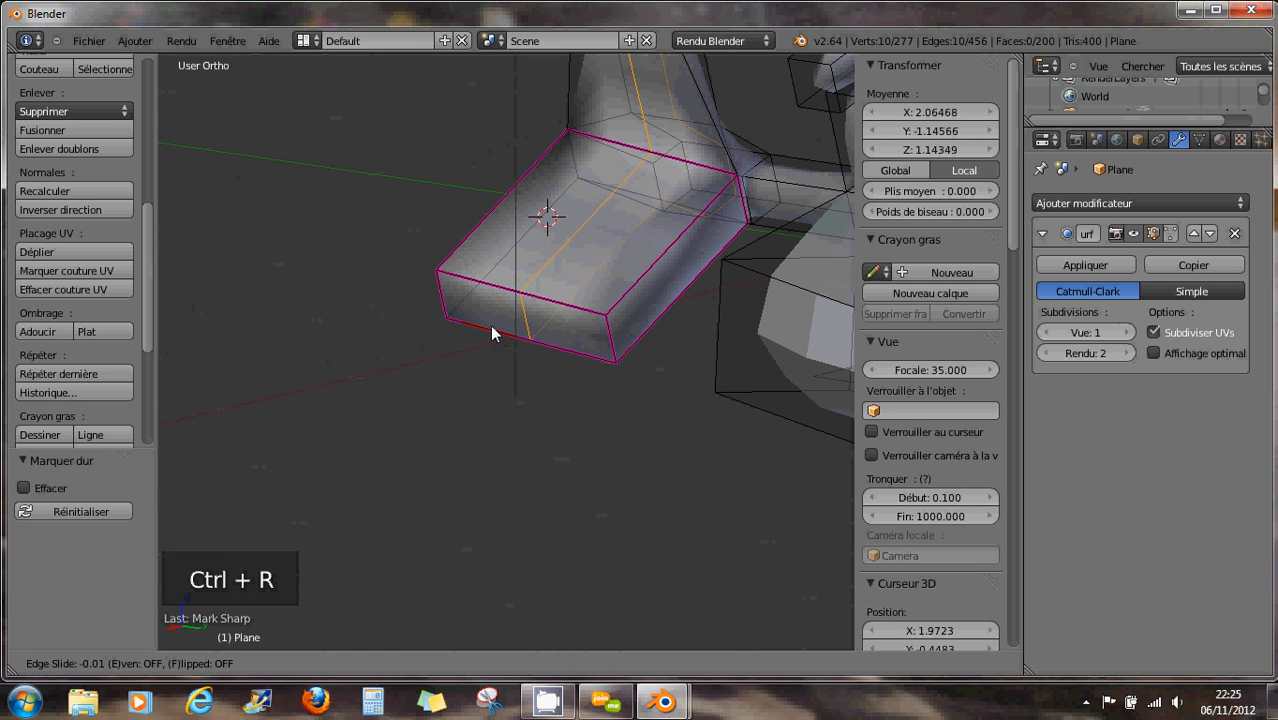
pyautogui.click(440, 315)
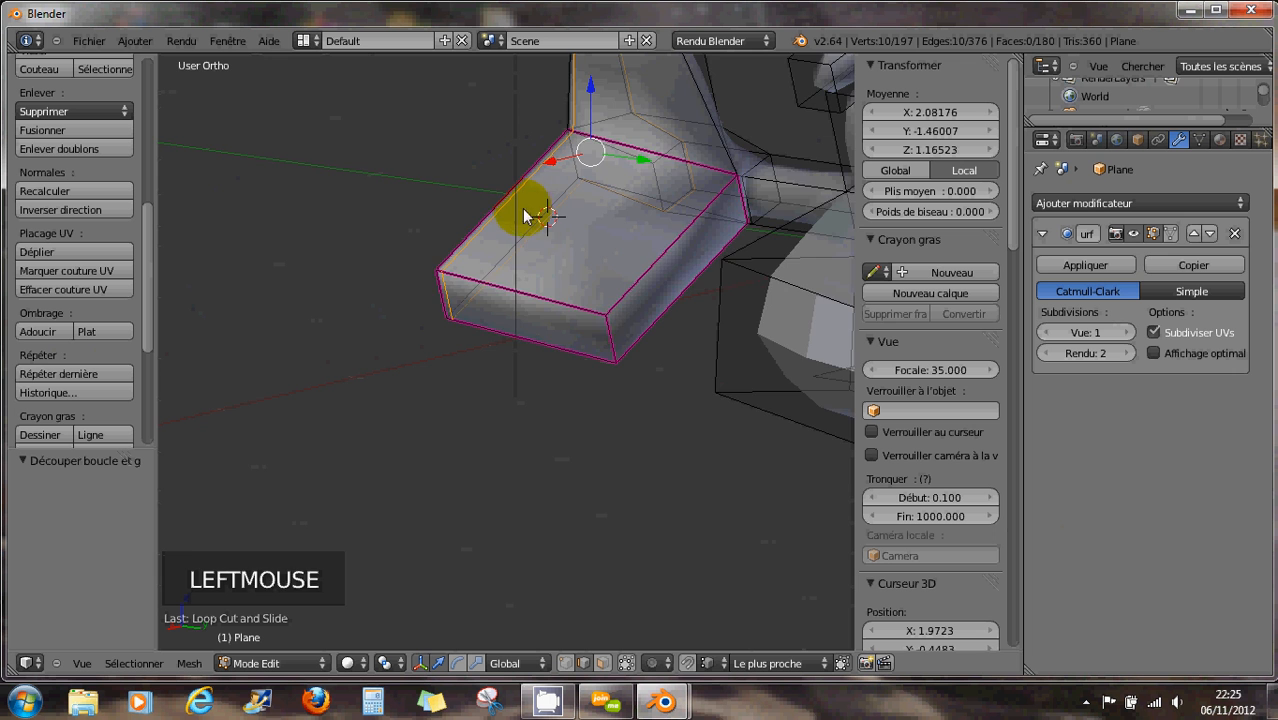
pyautogui.moveTo(527, 216); pyautogui.dragTo(637, 190, button='middle')
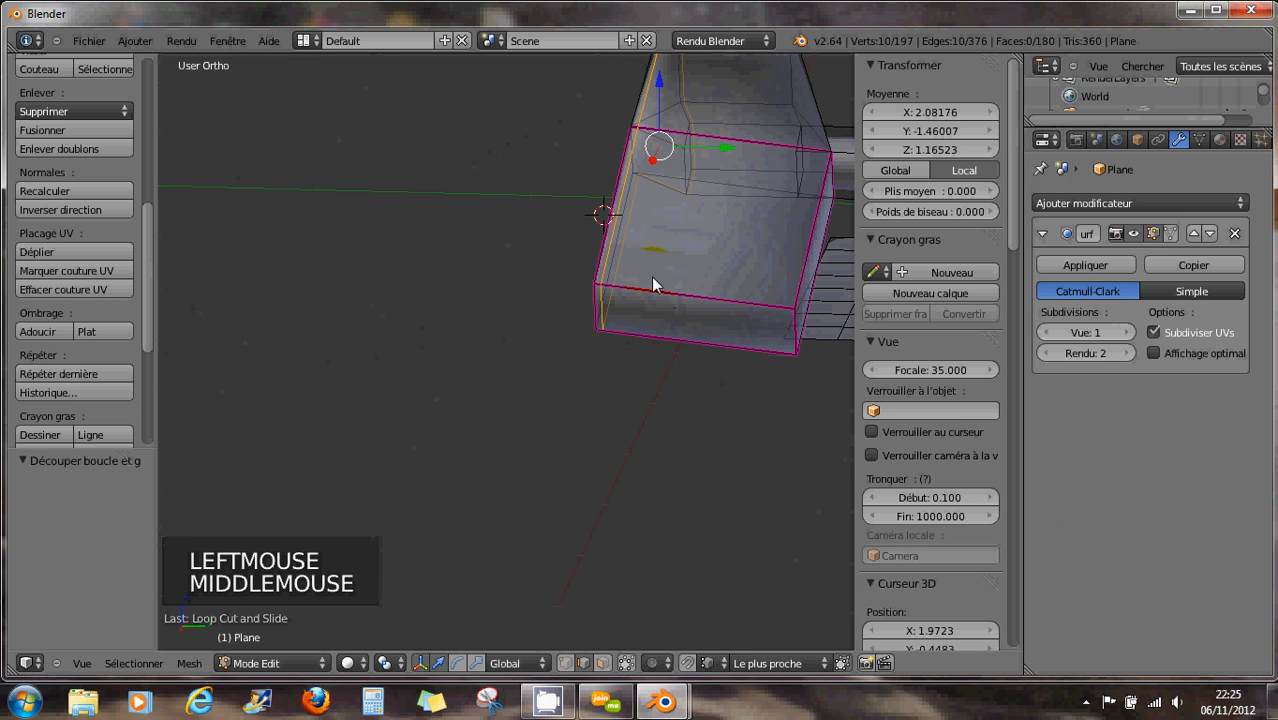
pyautogui.moveTo(638, 248); pyautogui.dragTo(603, 247, button='middle')
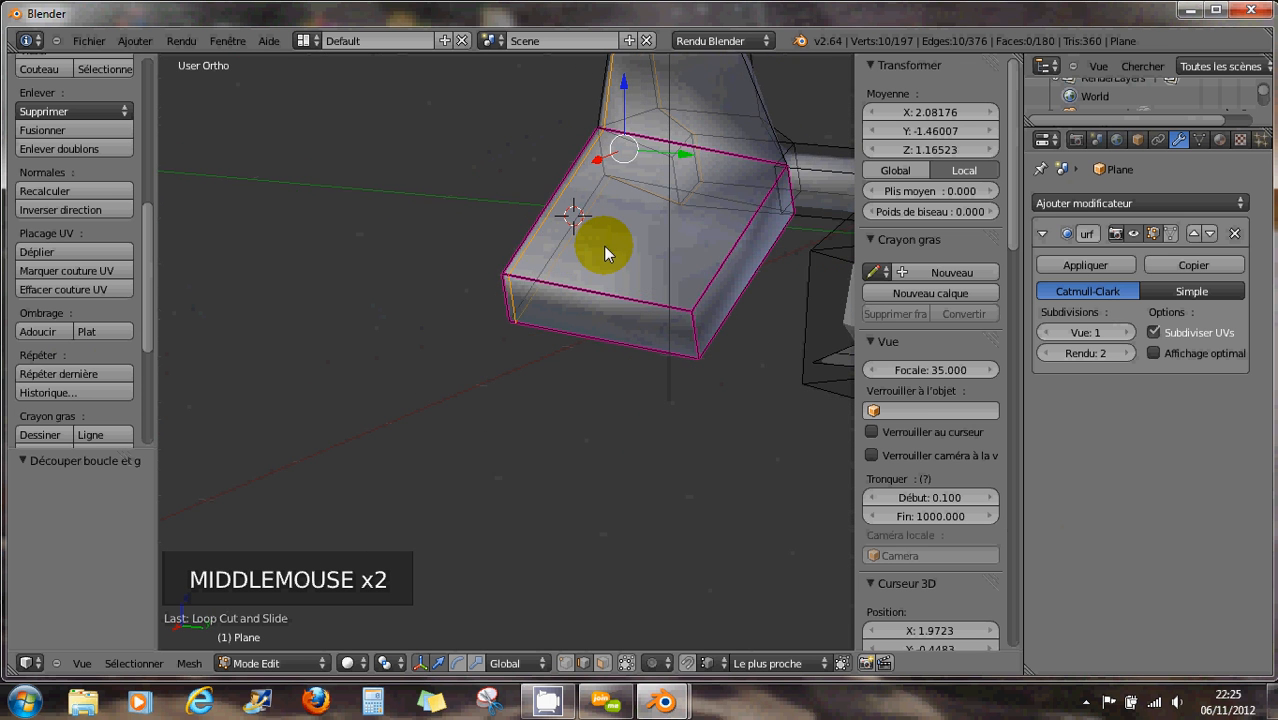
pyautogui.hotkey('ctrl', 'z')
pyautogui.scroll(2, 570, 230)
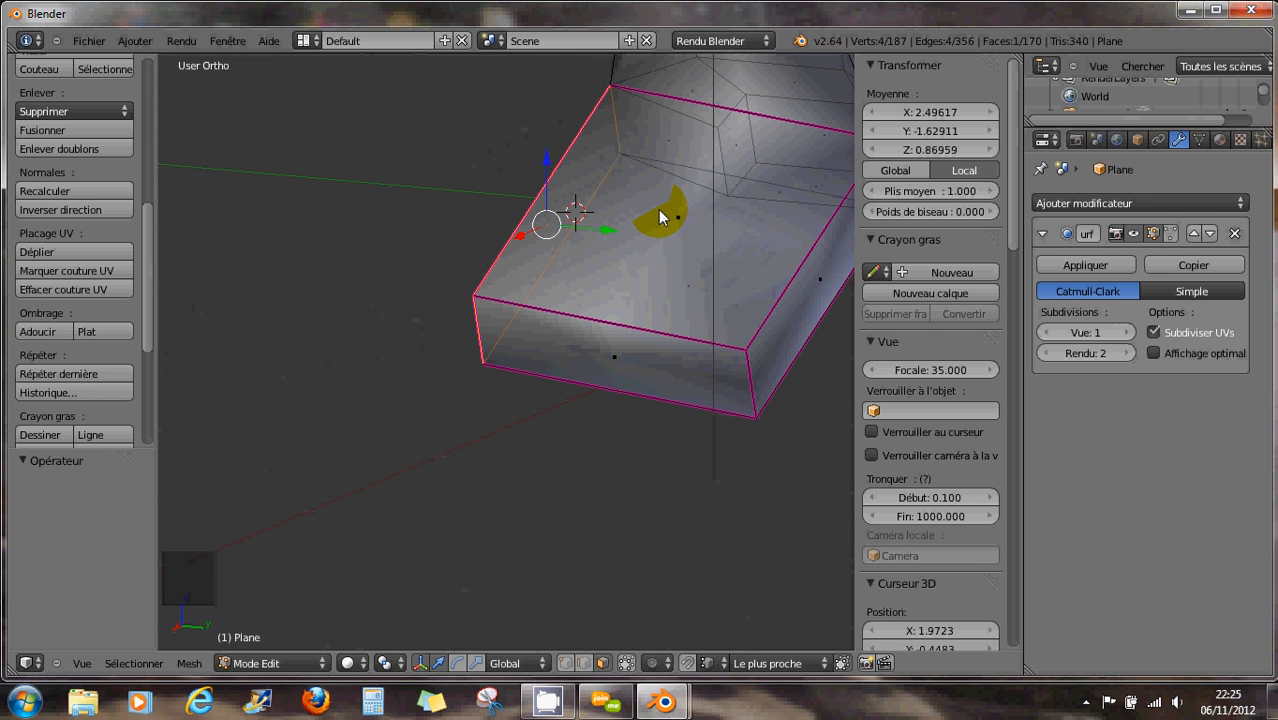
# - Undo the sharp marking and the face selection on the creased block's outer side
pyautogui.hotkey('ctrl', 'z')
pyautogui.hotkey('ctrl', 'z')
pyautogui.hotkey('ctrl', 'z')
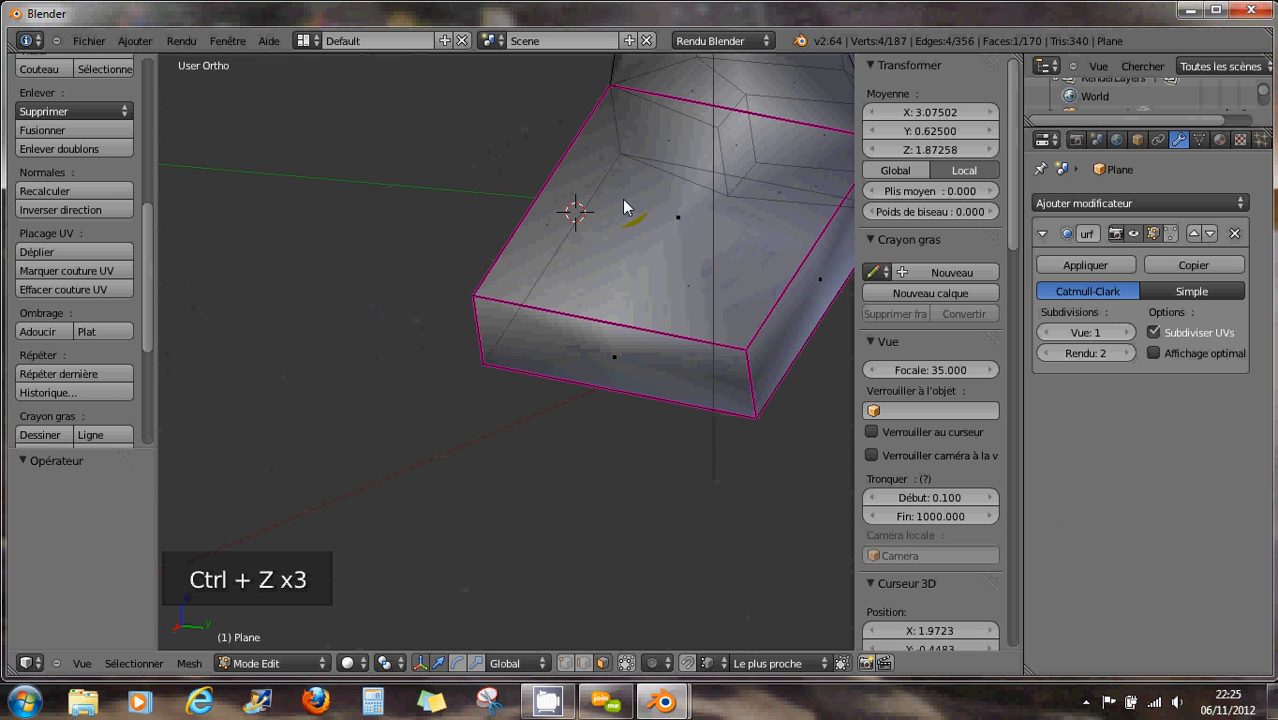
pyautogui.scroll(-1, 622, 199)
pyautogui.moveTo(622, 199); pyautogui.dragTo(524, 185, button='middle')
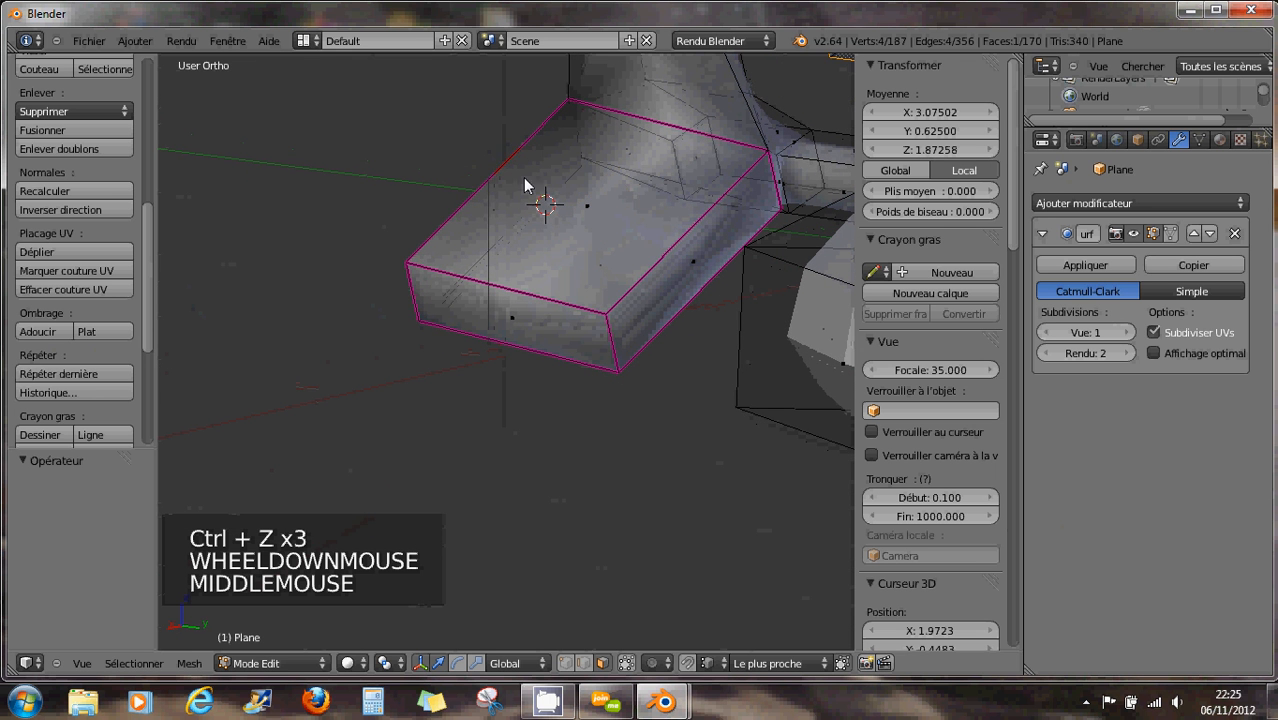
# - Extrude the creased block's outer side face by 0.0048 and move the new face -0.380 along Y
pyautogui.rightClick(512, 203)
pyautogui.press('e')
pyautogui.press('e')
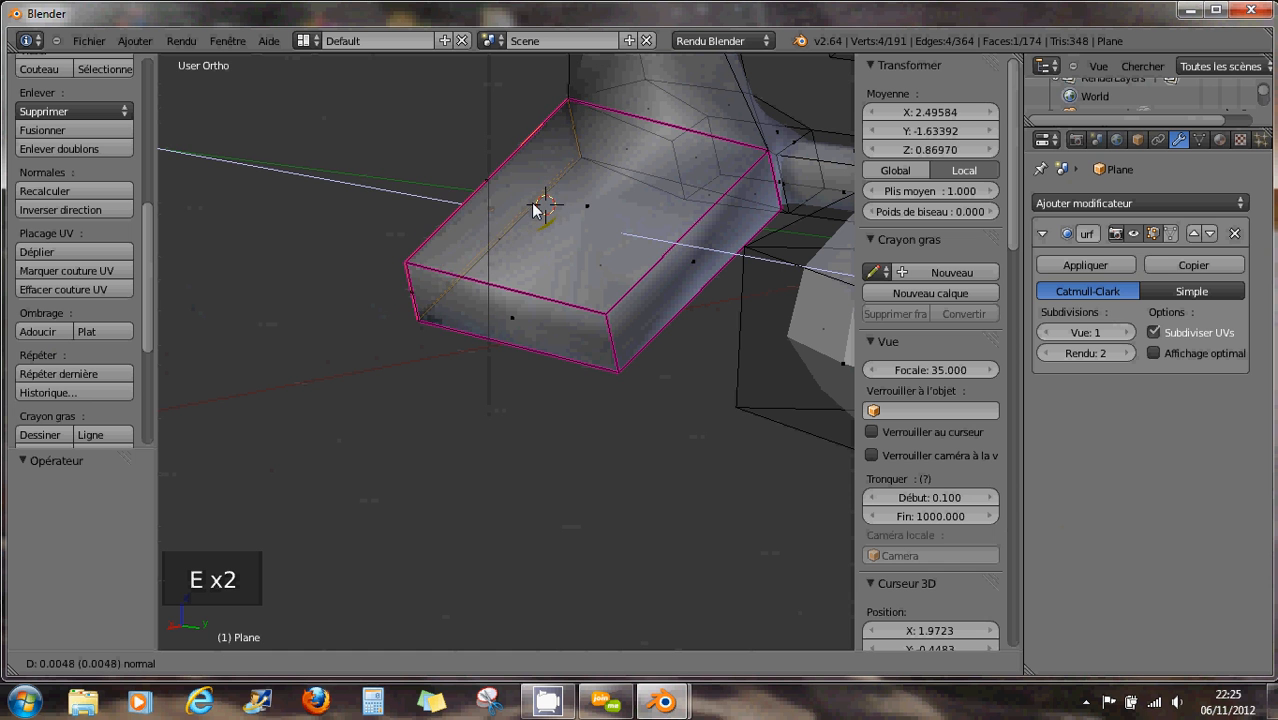
pyautogui.click(537, 209)
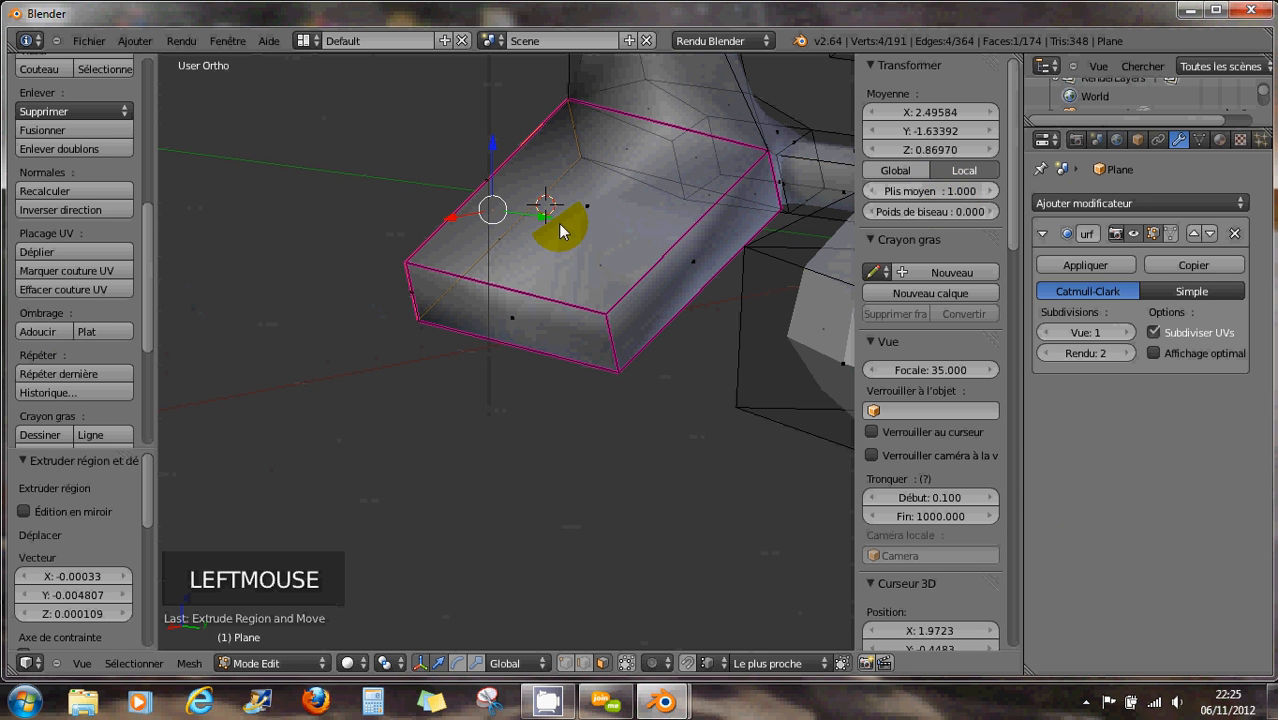
pyautogui.moveTo(560, 231); pyautogui.dragTo(736, 236, button='middle')
pyautogui.moveTo(742, 232); pyautogui.dragTo(669, 228)
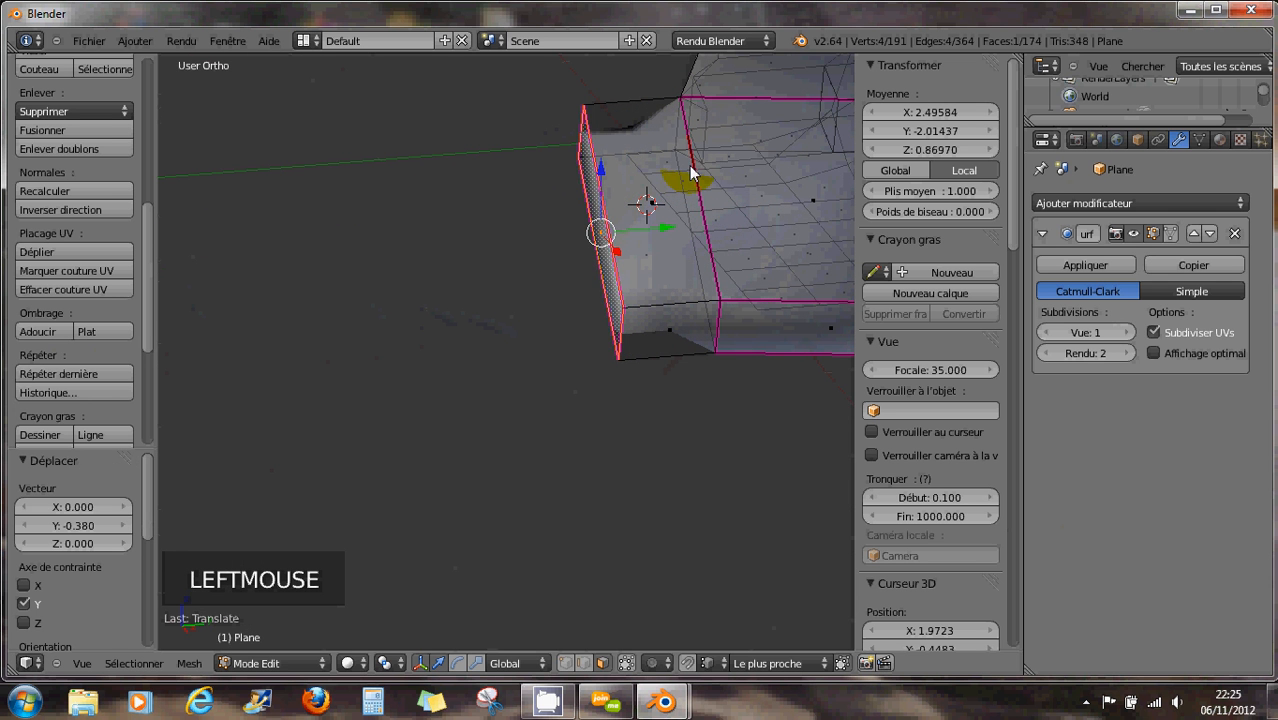
# - Select the face near the free end of the upper arm and move it 1.245 along Z
pyautogui.scroll(-4, 718, 269)
pyautogui.moveTo(704, 288); pyautogui.dragTo(451, 271, button='middle')
pyautogui.moveTo(543, 312); pyautogui.dragTo(616, 412, button='middle')
pyautogui.scroll(-2, 590, 355)
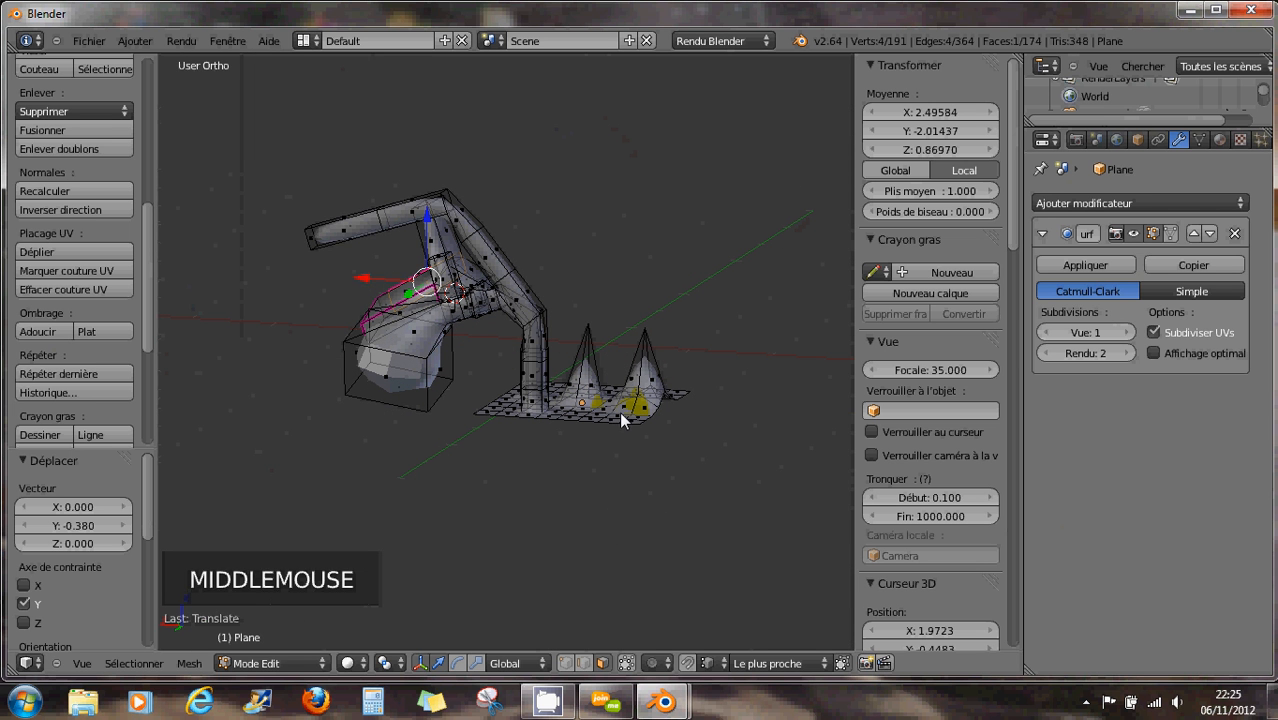
pyautogui.rightClick(338, 240)
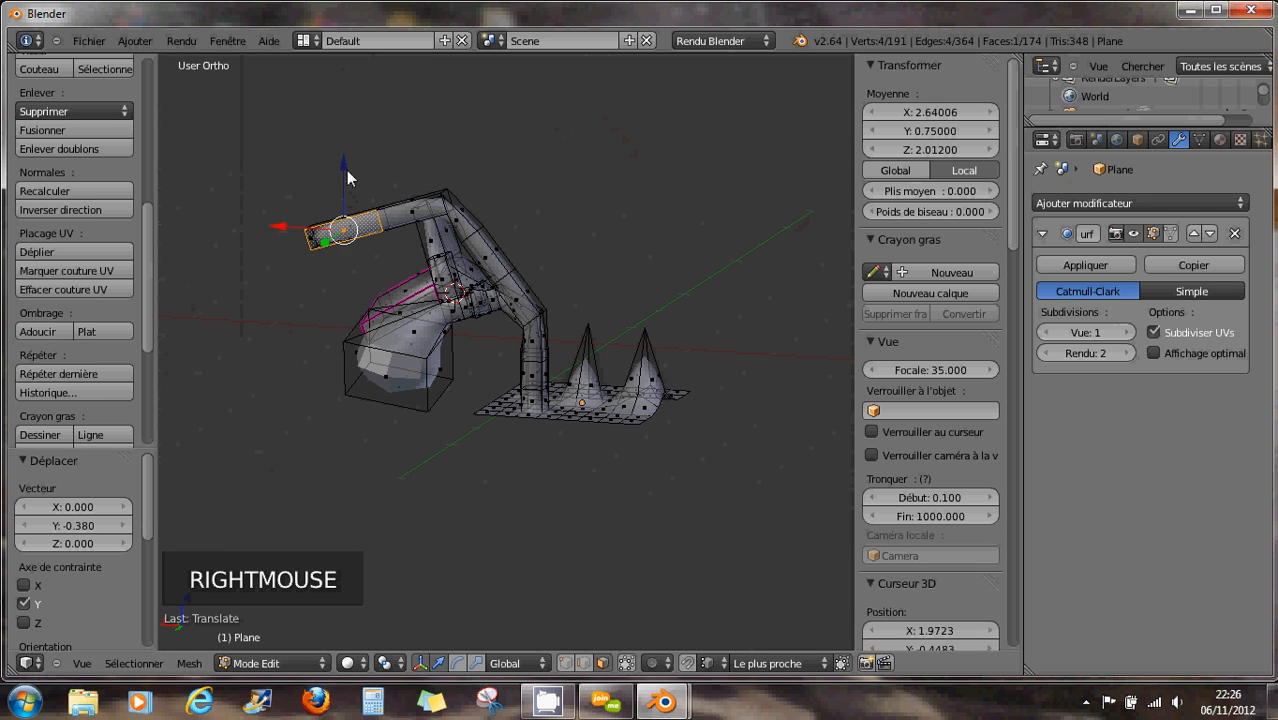
pyautogui.moveTo(345, 205); pyautogui.dragTo(391, 63)
pyautogui.moveTo(522, 285); pyautogui.dragTo(563, 359, button='middle')
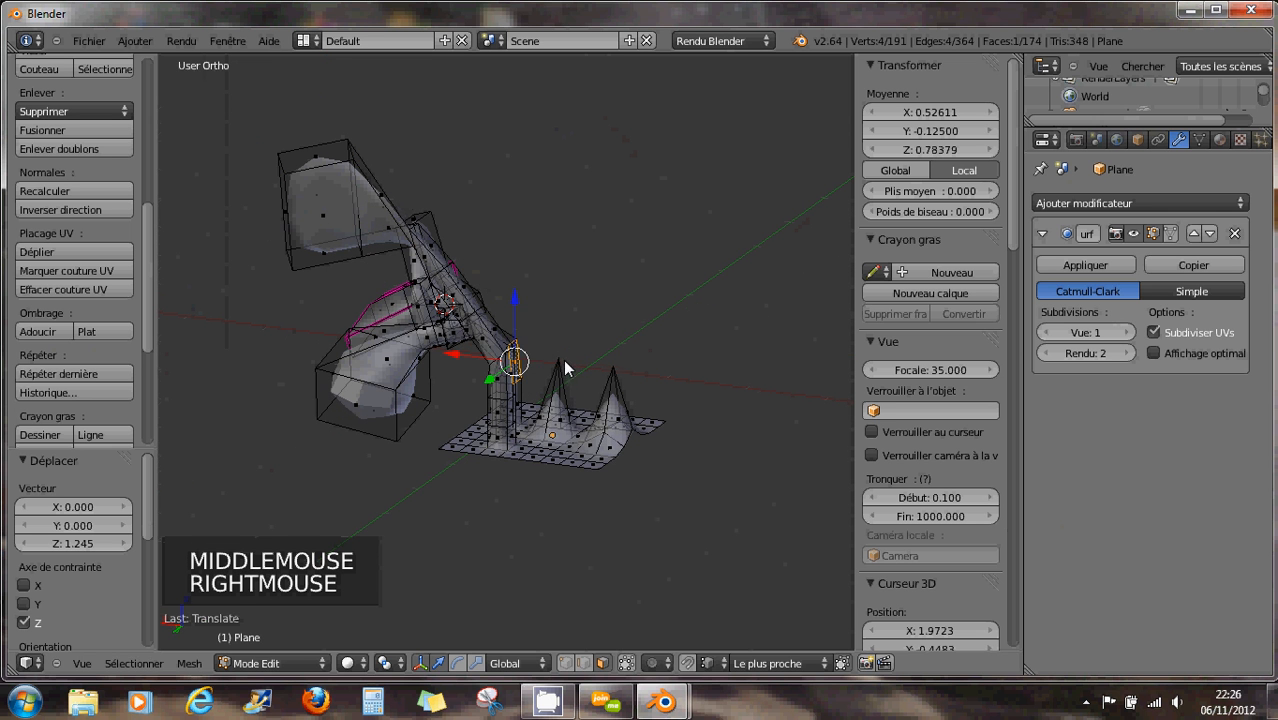
# - Pull a face behind the spikes upward into a large lobe and extend it by X -1.461, Y -0.672, Z 0.154
pyautogui.rightClick(561, 408)
pyautogui.moveTo(561, 408); pyautogui.dragTo(585, 214)
pyautogui.rightClick(590, 309)
pyautogui.moveTo(590, 309); pyautogui.dragTo(738, 303)
# - Pull two faces at the plane's front edge downward, the first by X 0.684, Y 0.627, Z -0.977, and return to Object Mode
pyautogui.rightClick(553, 463)
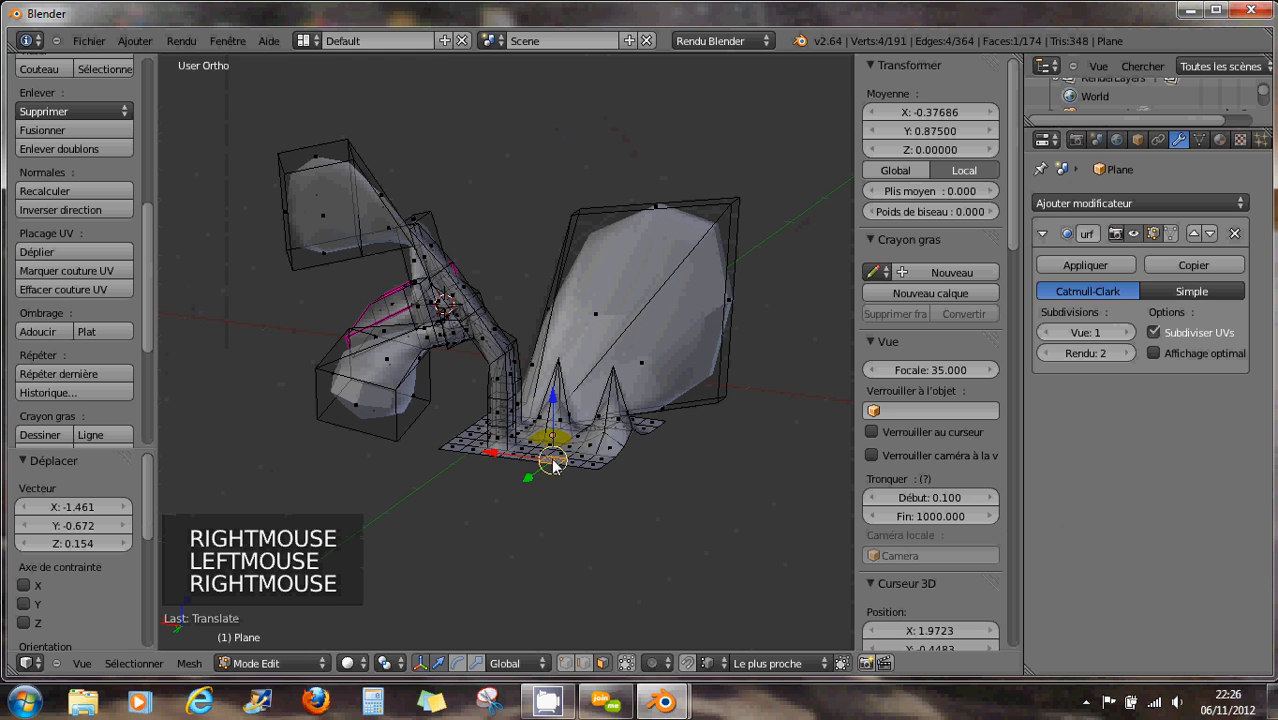
pyautogui.moveTo(544, 471); pyautogui.dragTo(468, 559)
pyautogui.rightClick(448, 454)
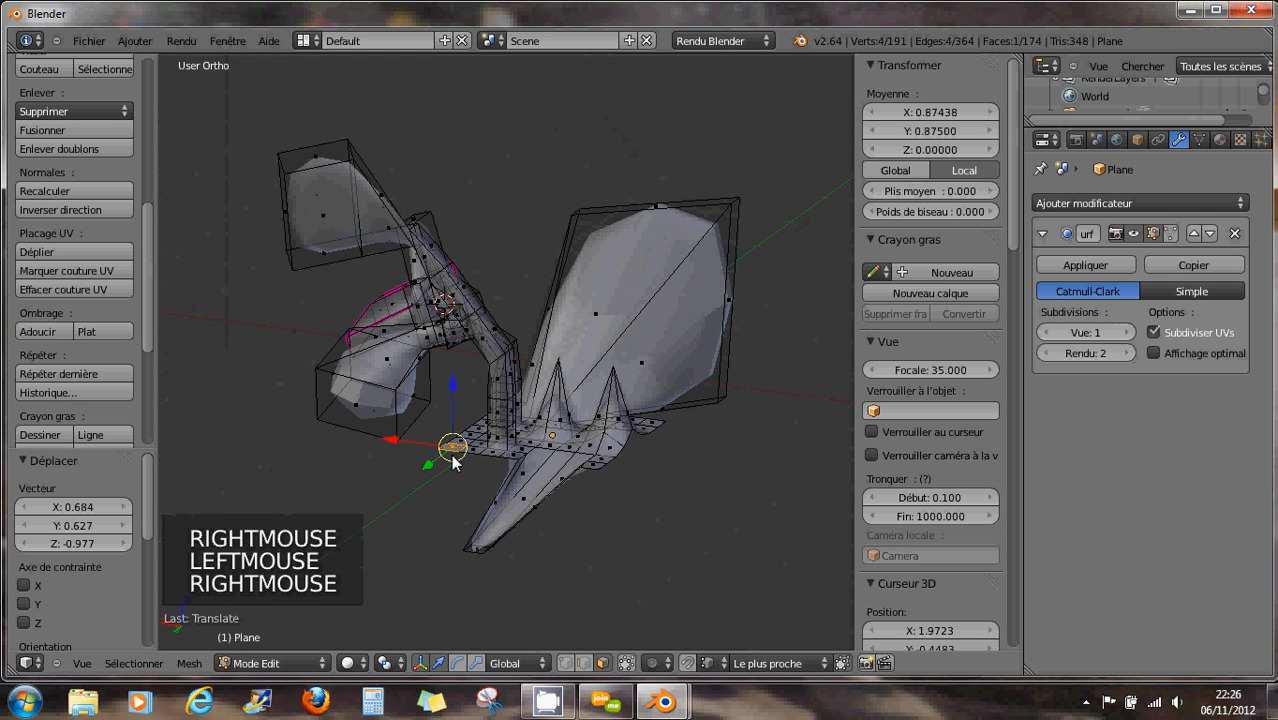
pyautogui.moveTo(448, 455); pyautogui.dragTo(450, 545)
pyautogui.moveTo(450, 545); pyautogui.dragTo(630, 410, button='middle')
pyautogui.press('Tab')
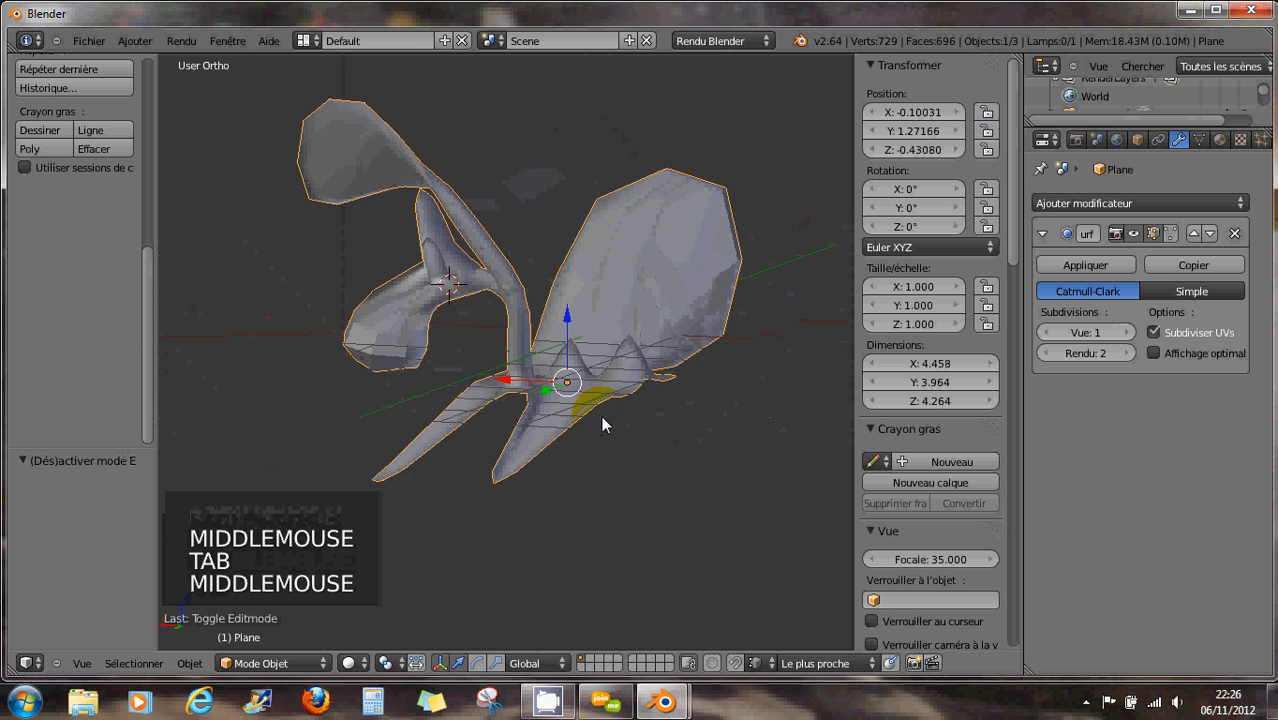
pyautogui.scroll(-2, 614, 401)
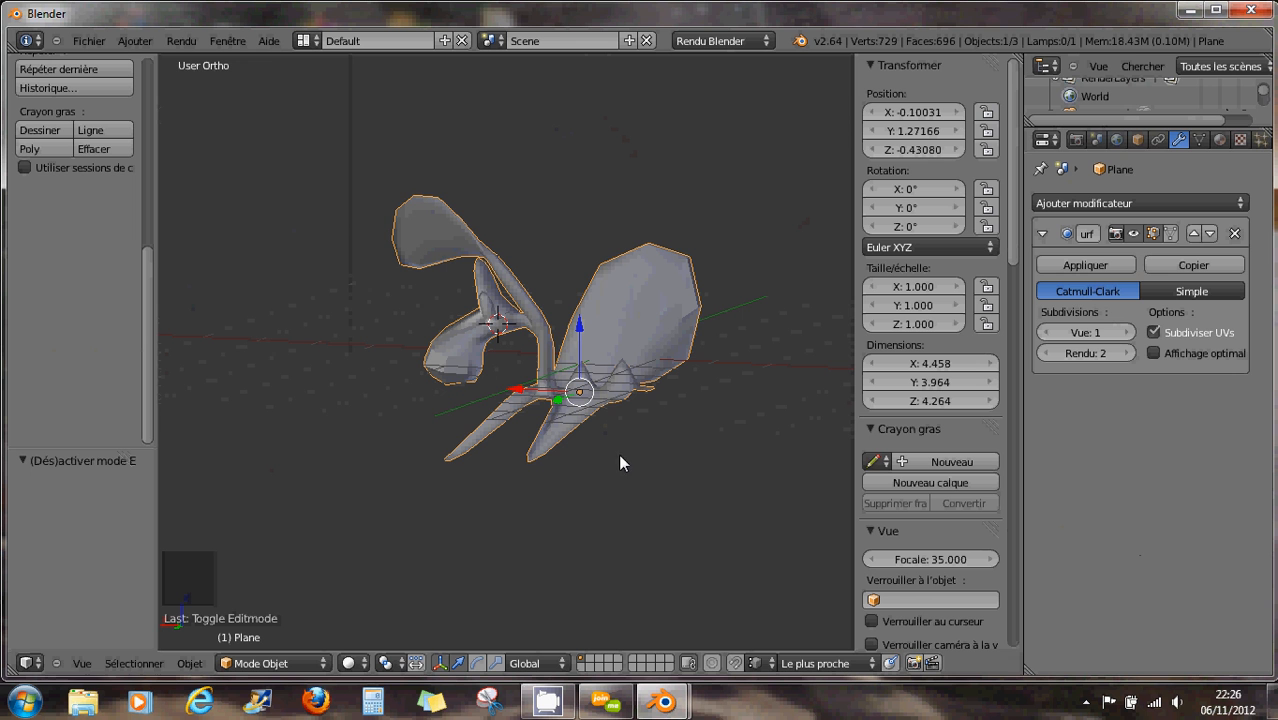
# - Minimize the main Blender window and close the user preferences window
pyautogui.click(1192, 14)
pyautogui.click(734, 15)
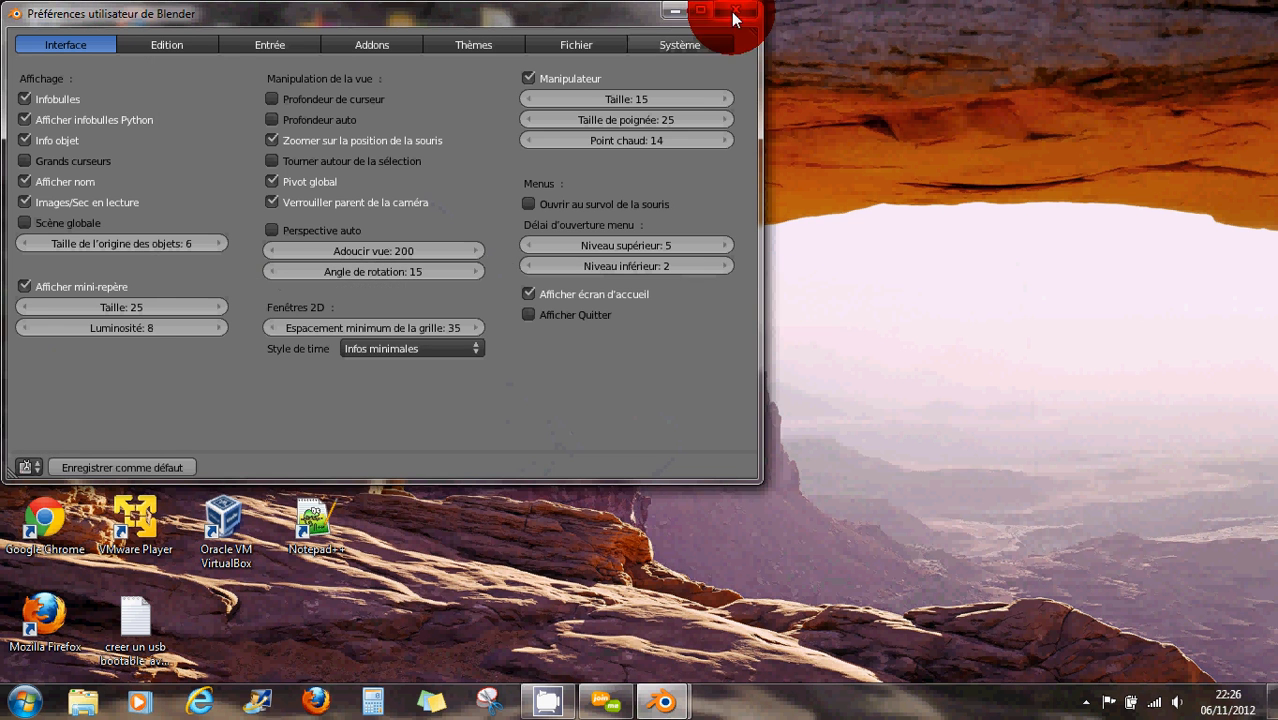
pyautogui.click(1086, 702)
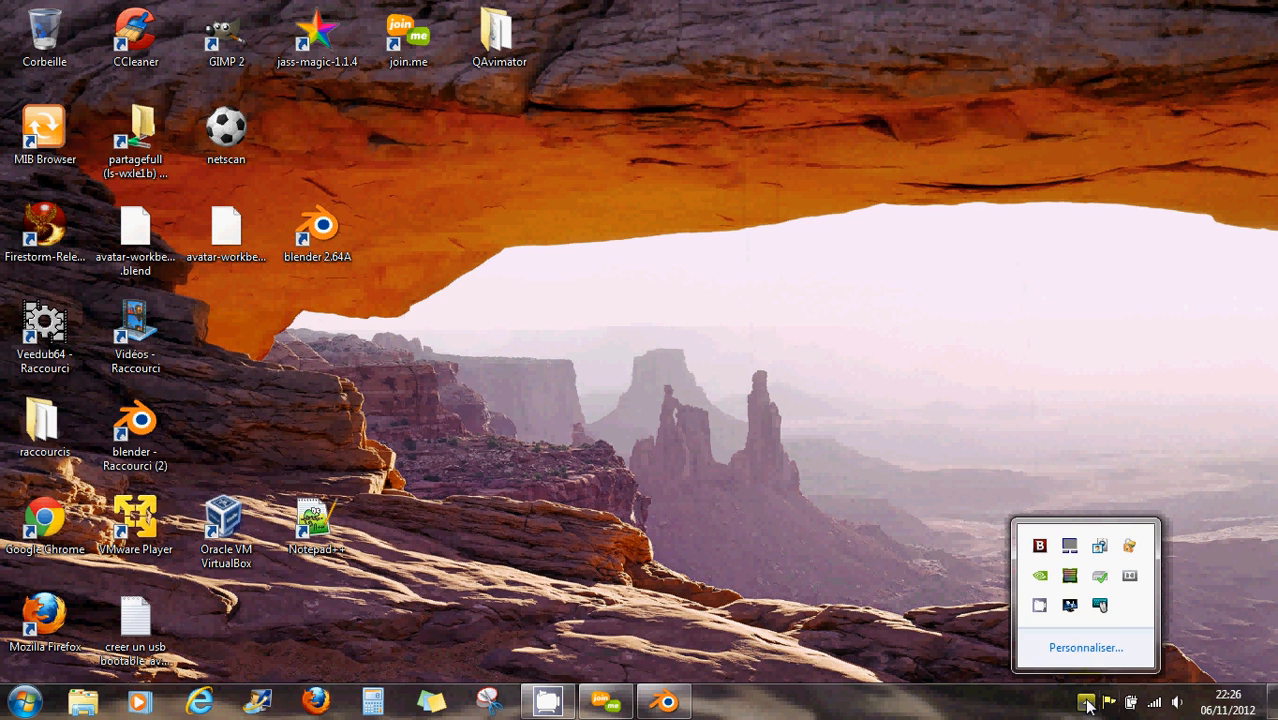
pyautogui.rightClick(1041, 606)
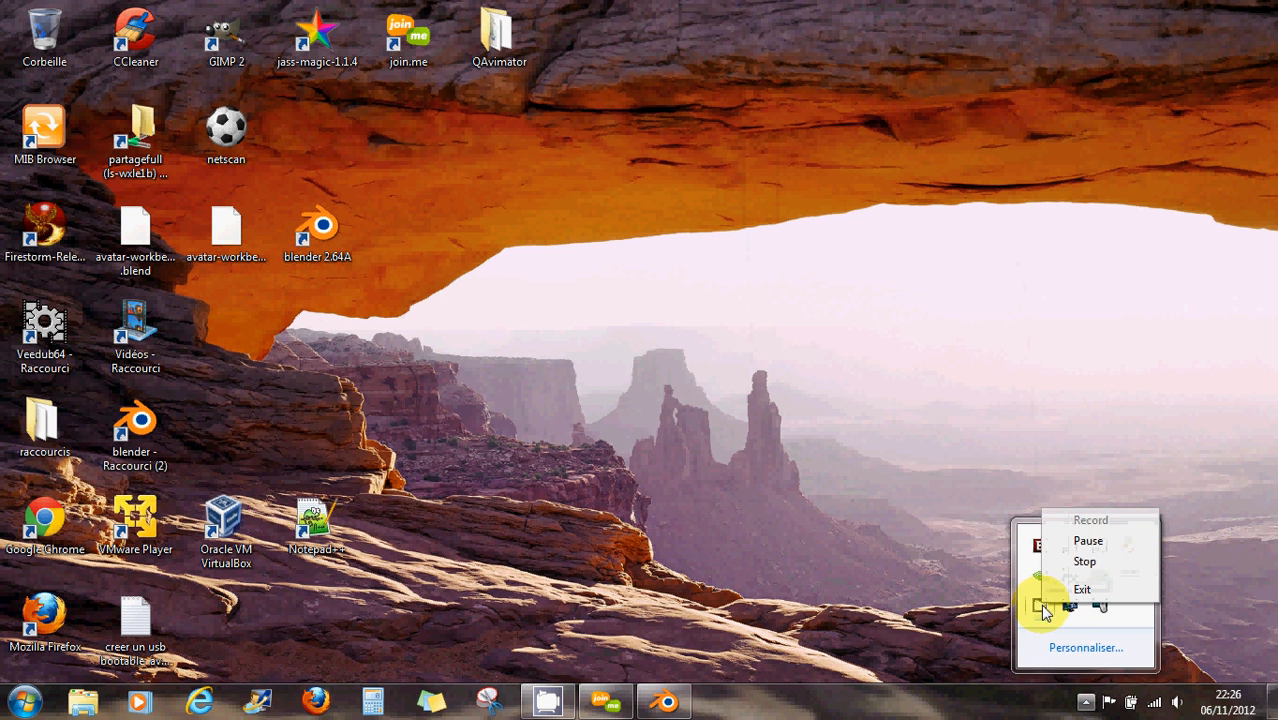